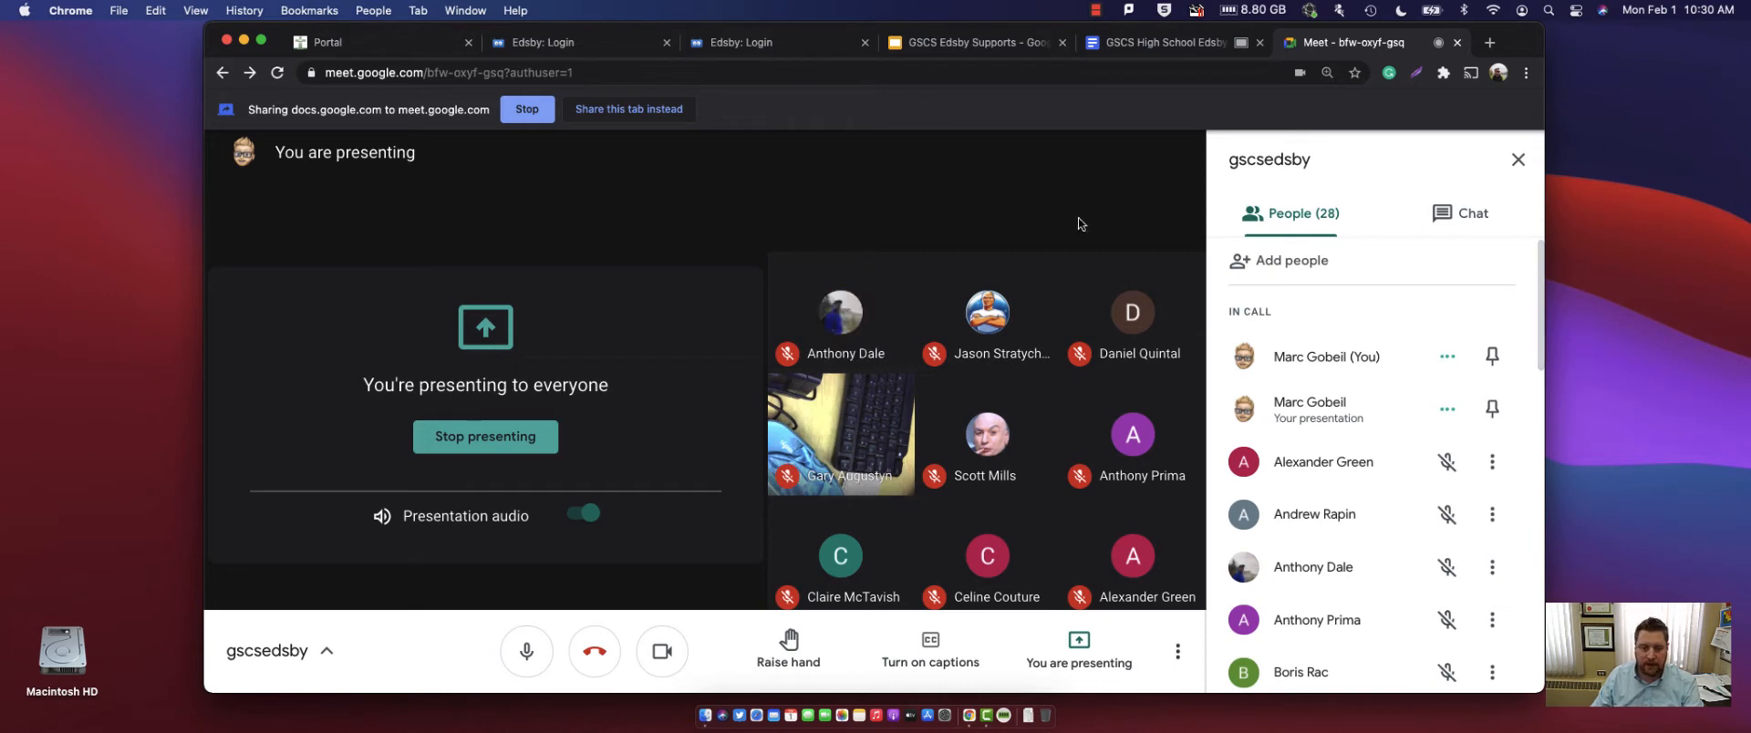
- Check the shared guide and the portal page, and look through the list of people in the meeting call
{"action": "left_click", "coordinate": [1205, 44]}
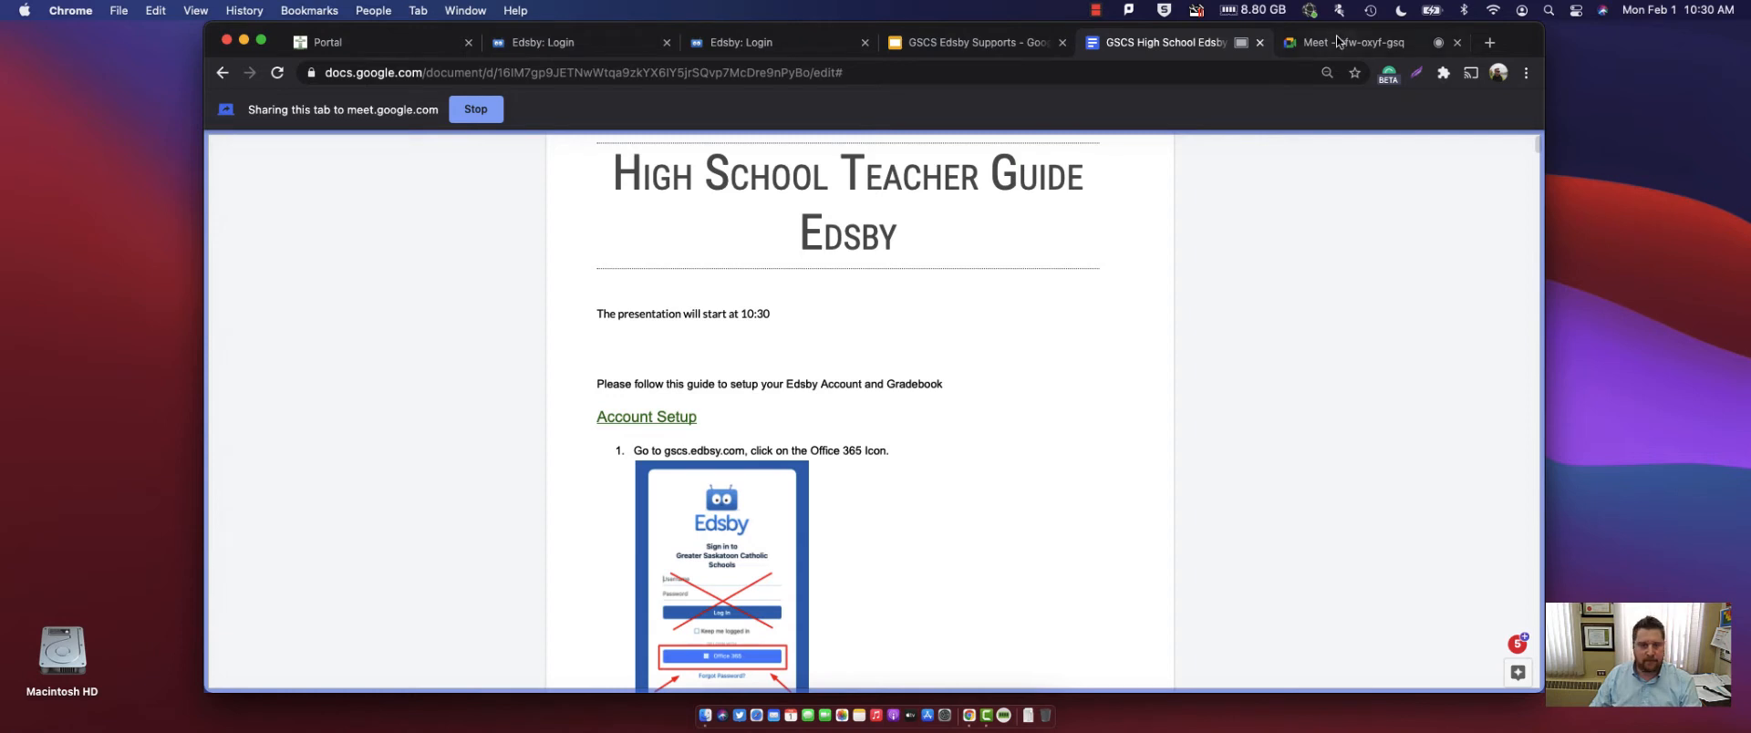
{"action": "left_click", "coordinate": [447, 42]}
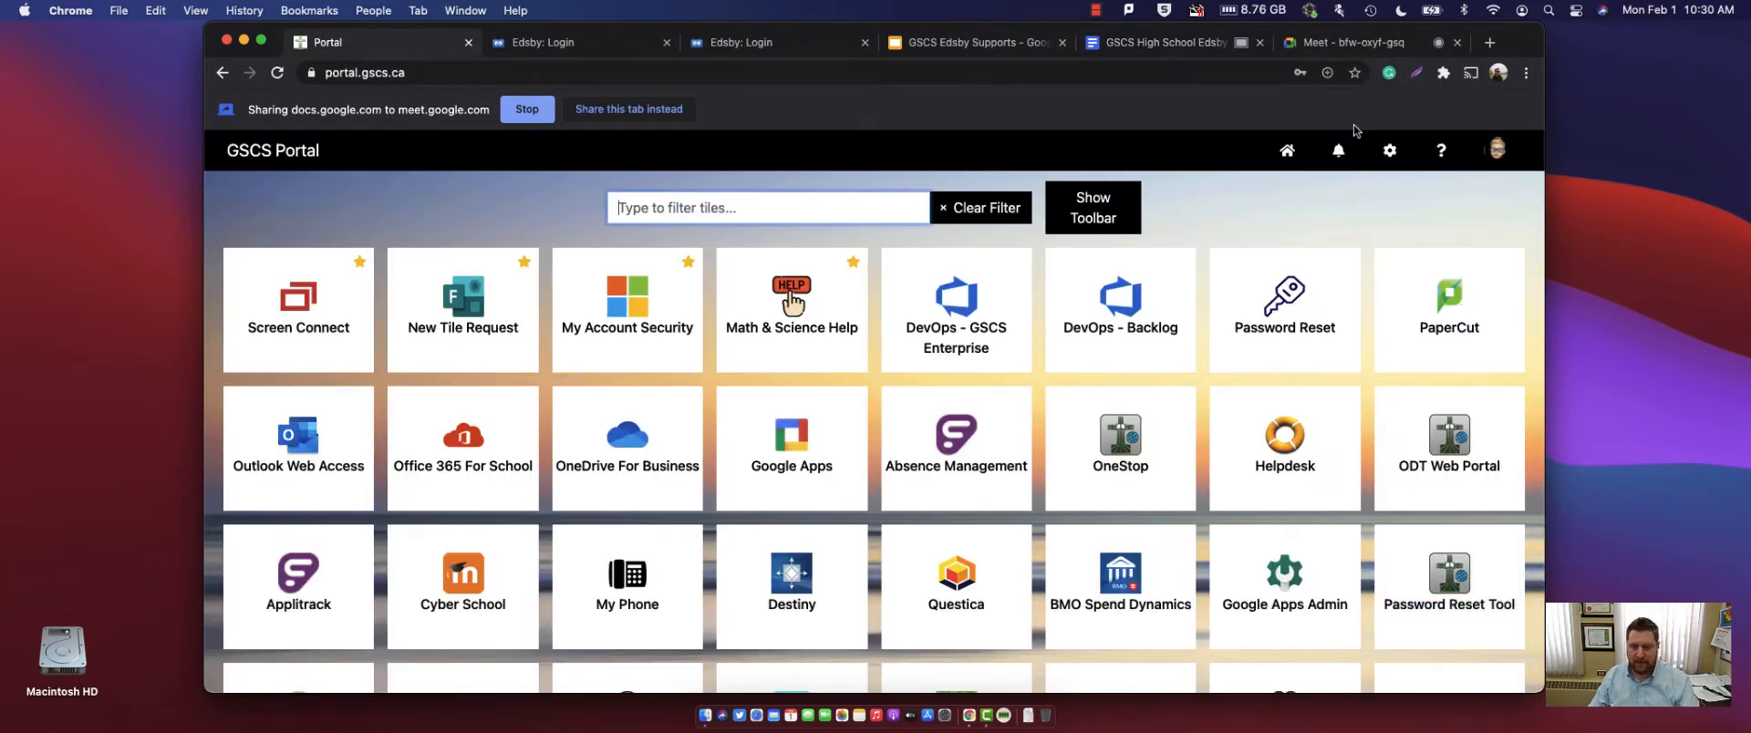
{"action": "left_click", "coordinate": [1342, 44]}
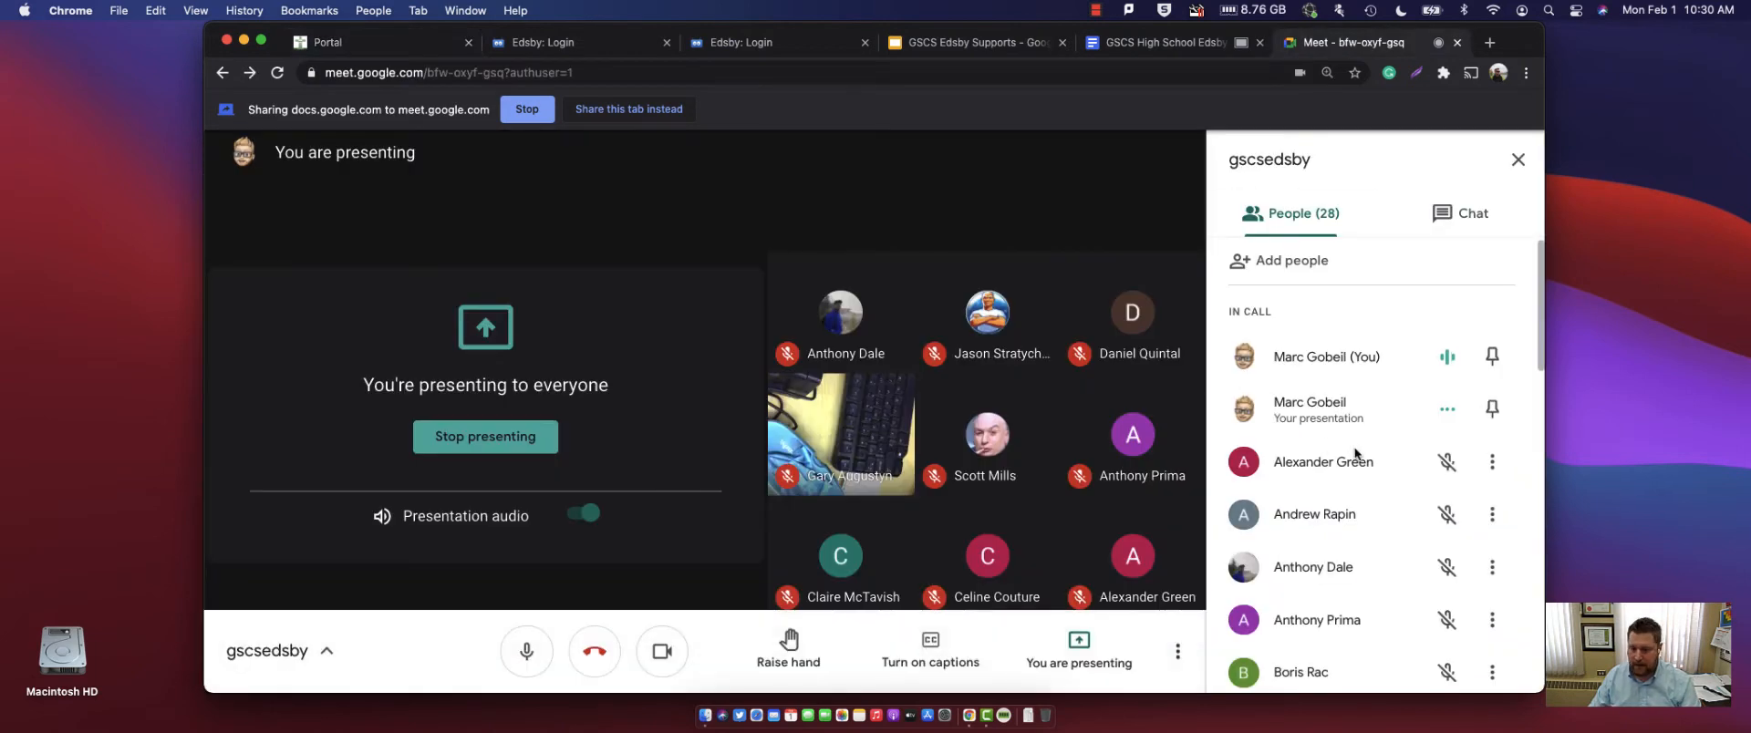
{"action": "scroll", "coordinate": [1353, 453], "scroll_direction": "down", "scroll_amount": 5}
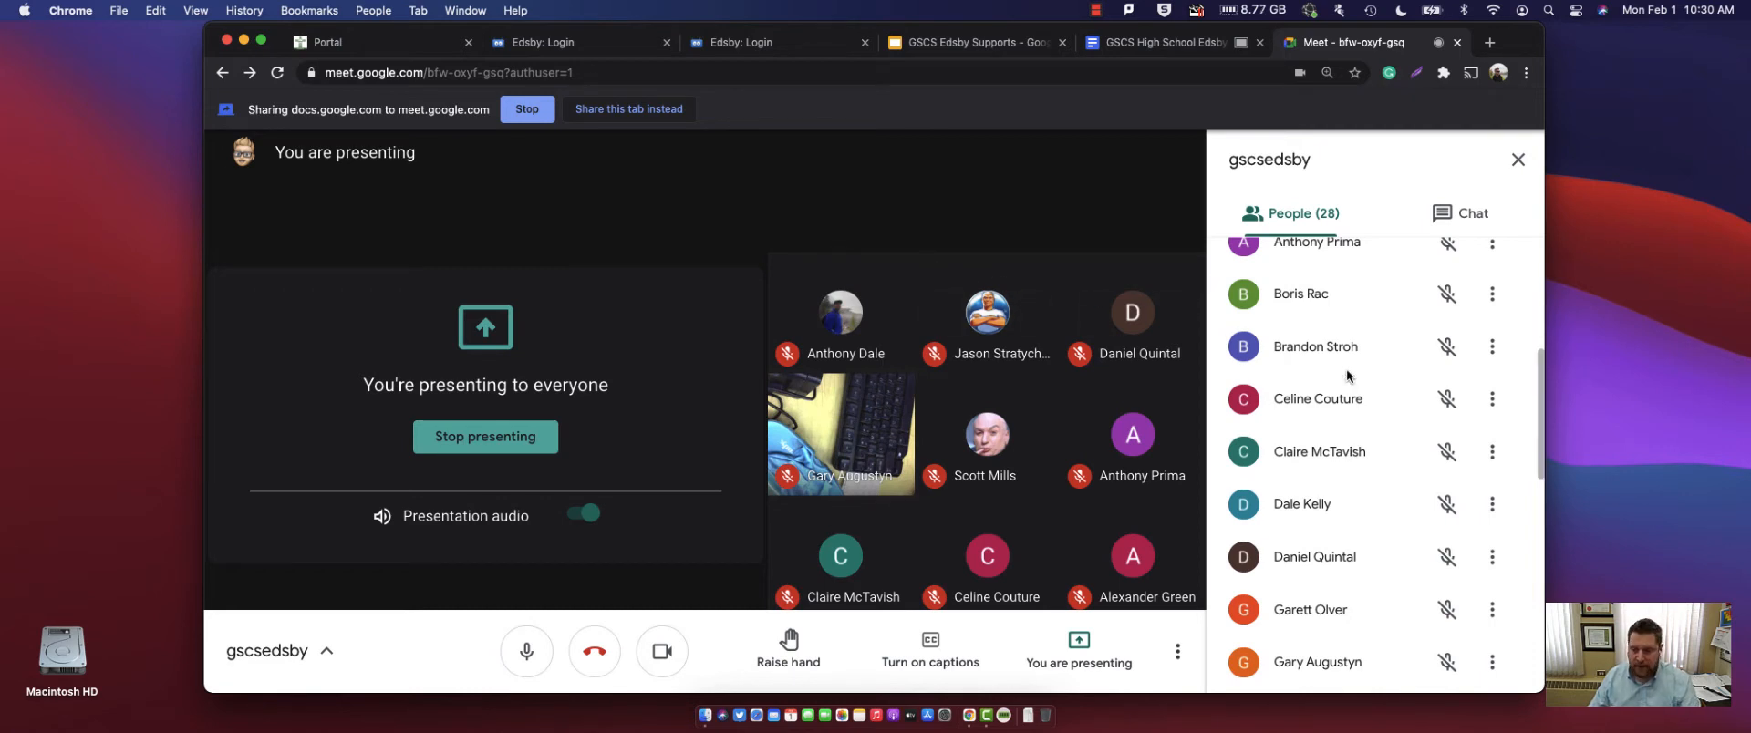
{"action": "scroll", "coordinate": [1350, 396], "scroll_direction": "down", "scroll_amount": 3}
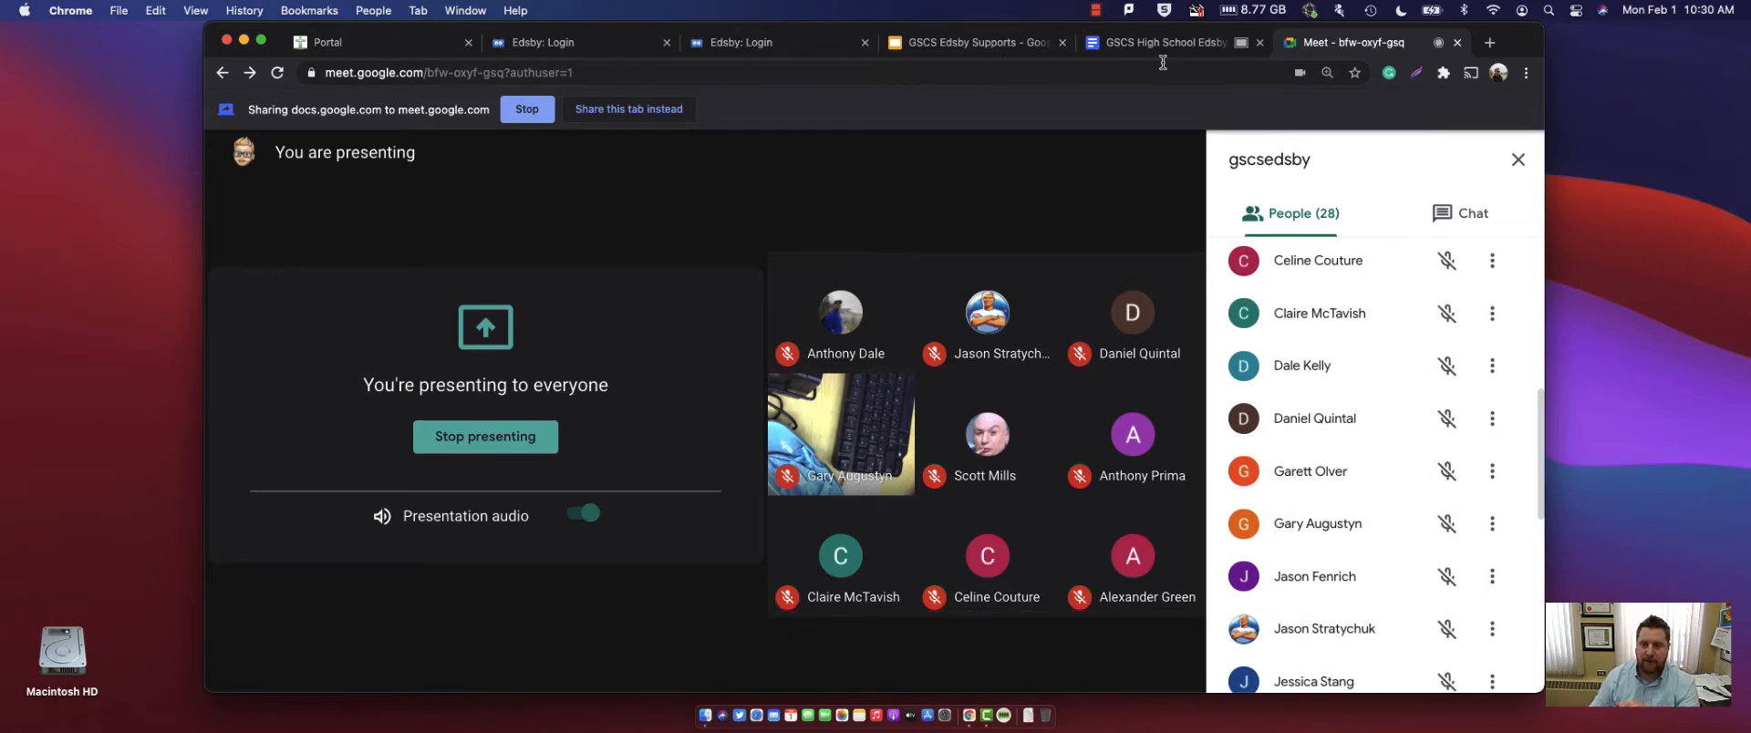
- Return to the start of the High School Teacher Guide and stop sharing its tab with the meeting
{"action": "left_click", "coordinate": [1185, 45]}
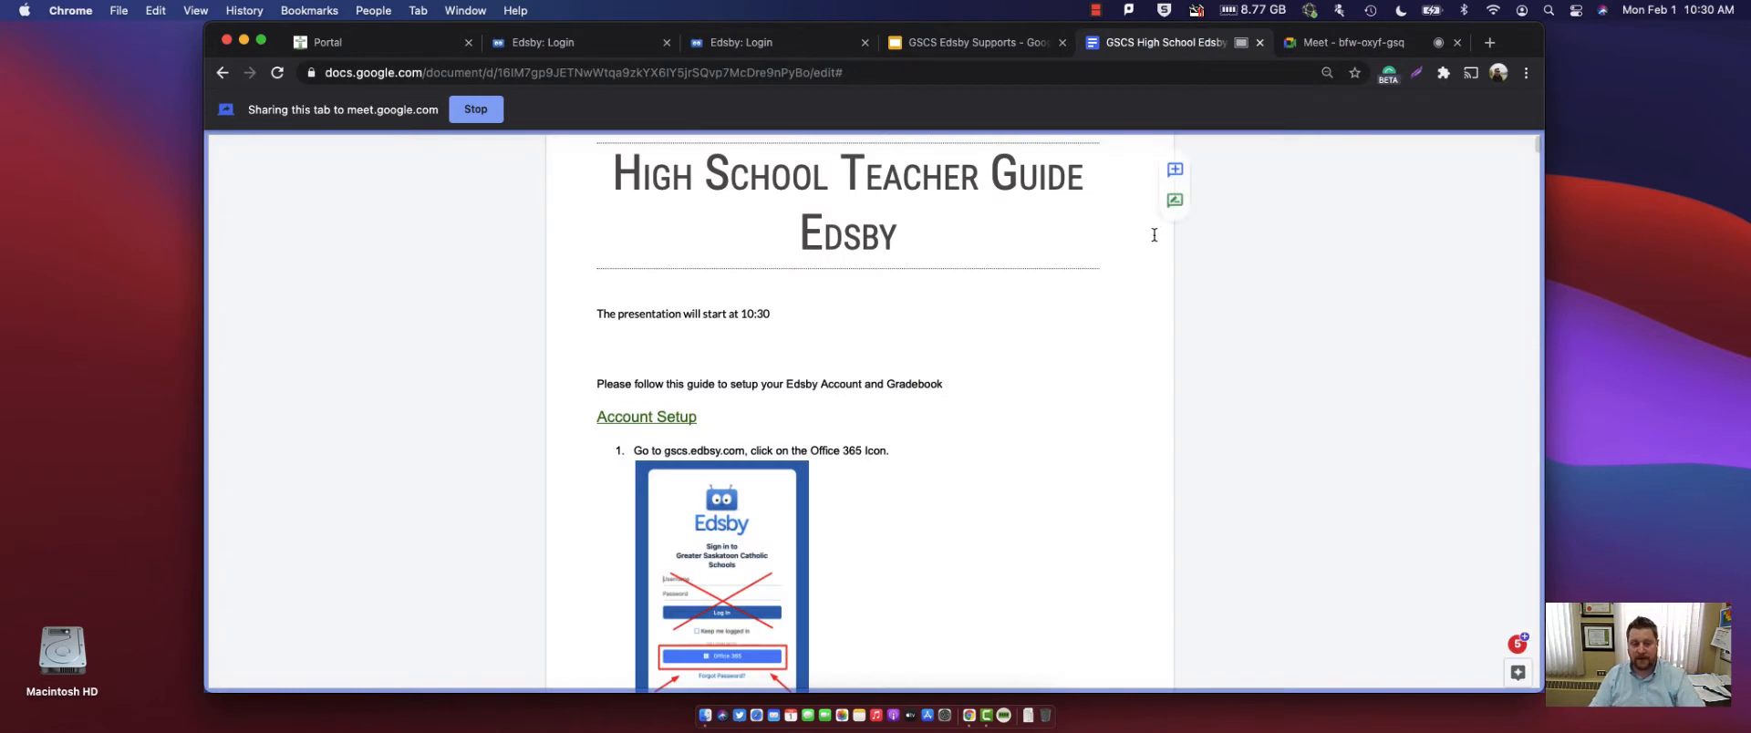
{"action": "scroll", "coordinate": [1273, 255], "scroll_direction": "up", "scroll_amount": 1}
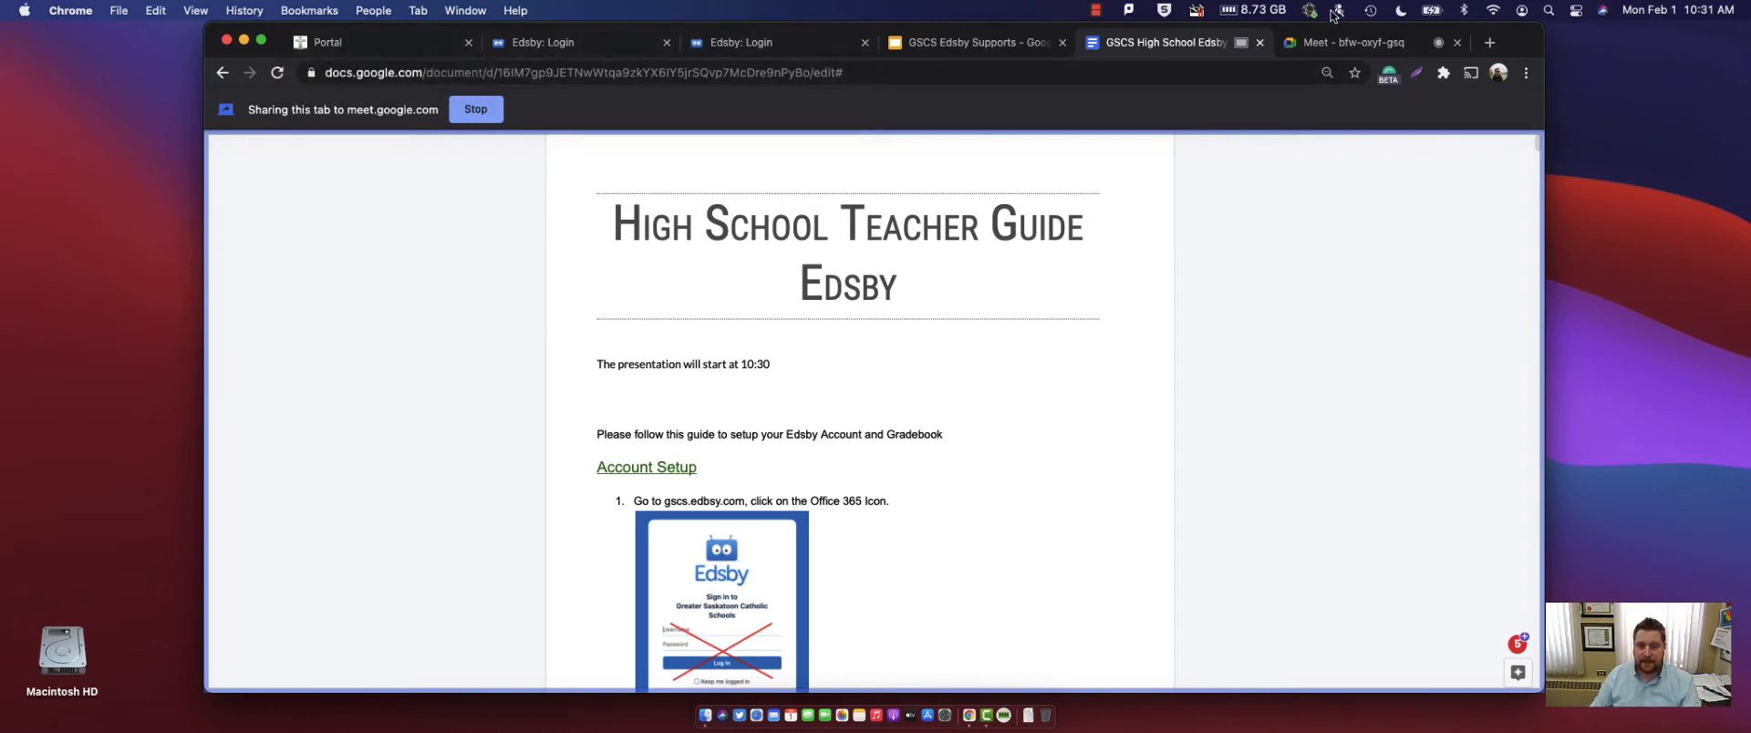
{"action": "left_click", "coordinate": [484, 108]}
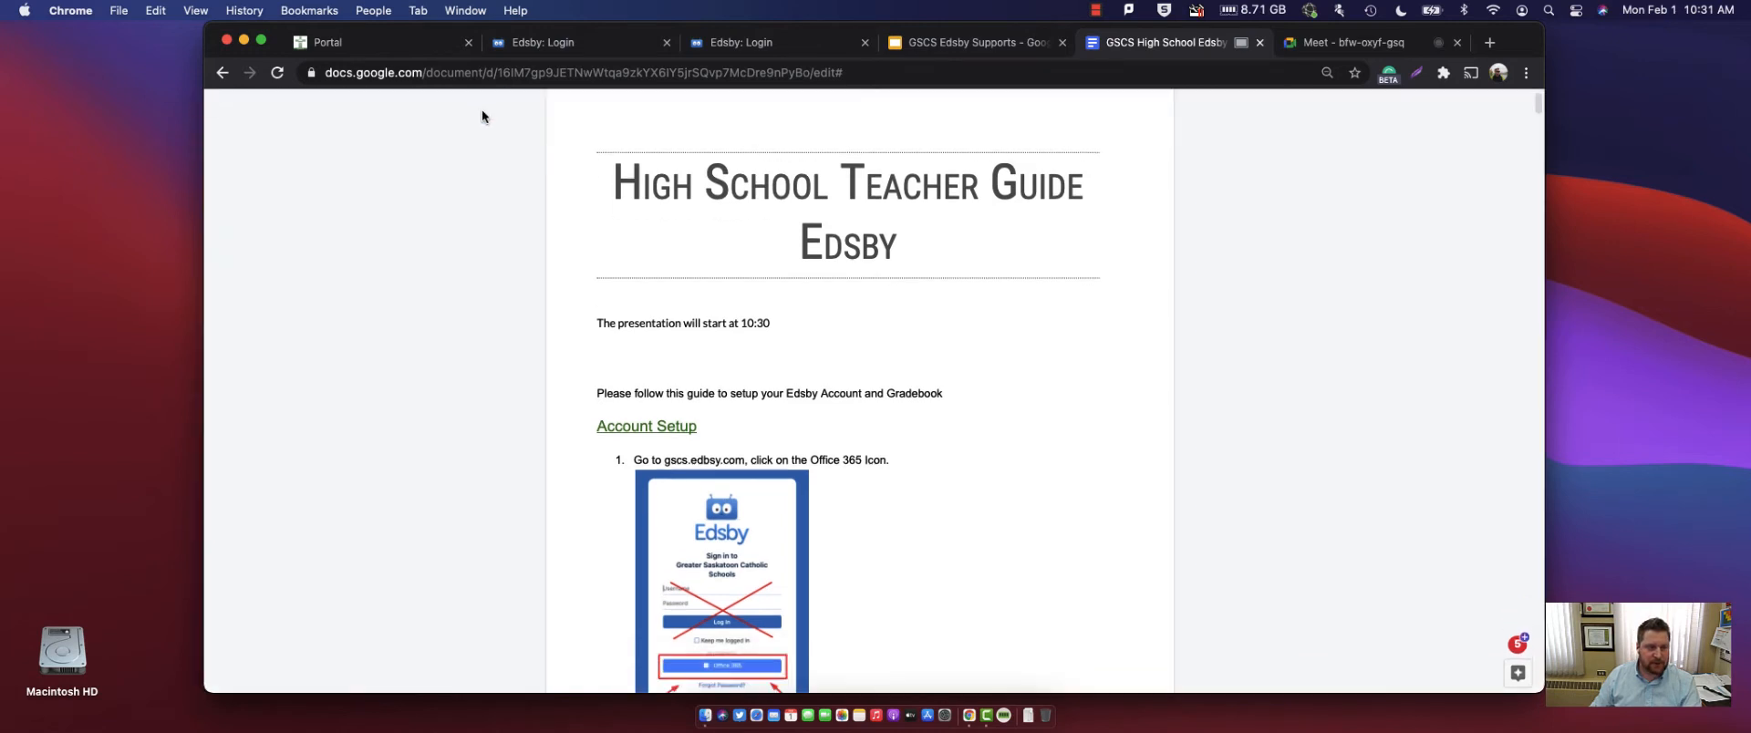
- Present the entire screen to everyone in the gscsedsby meeting
{"action": "left_click", "coordinate": [1311, 43]}
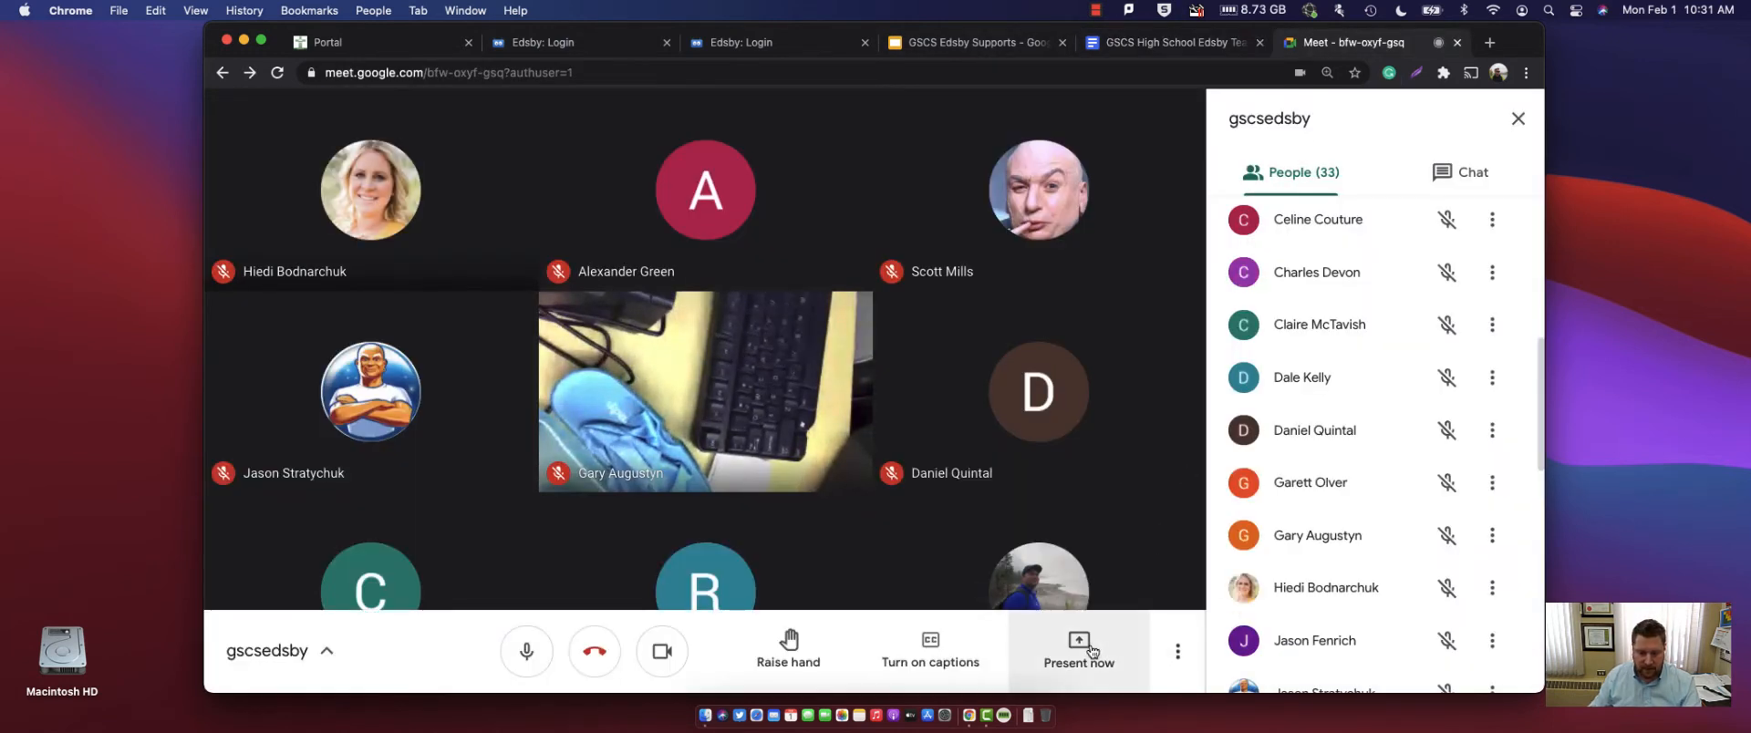
{"action": "left_click", "coordinate": [1083, 649]}
{"action": "left_click", "coordinate": [1081, 486]}
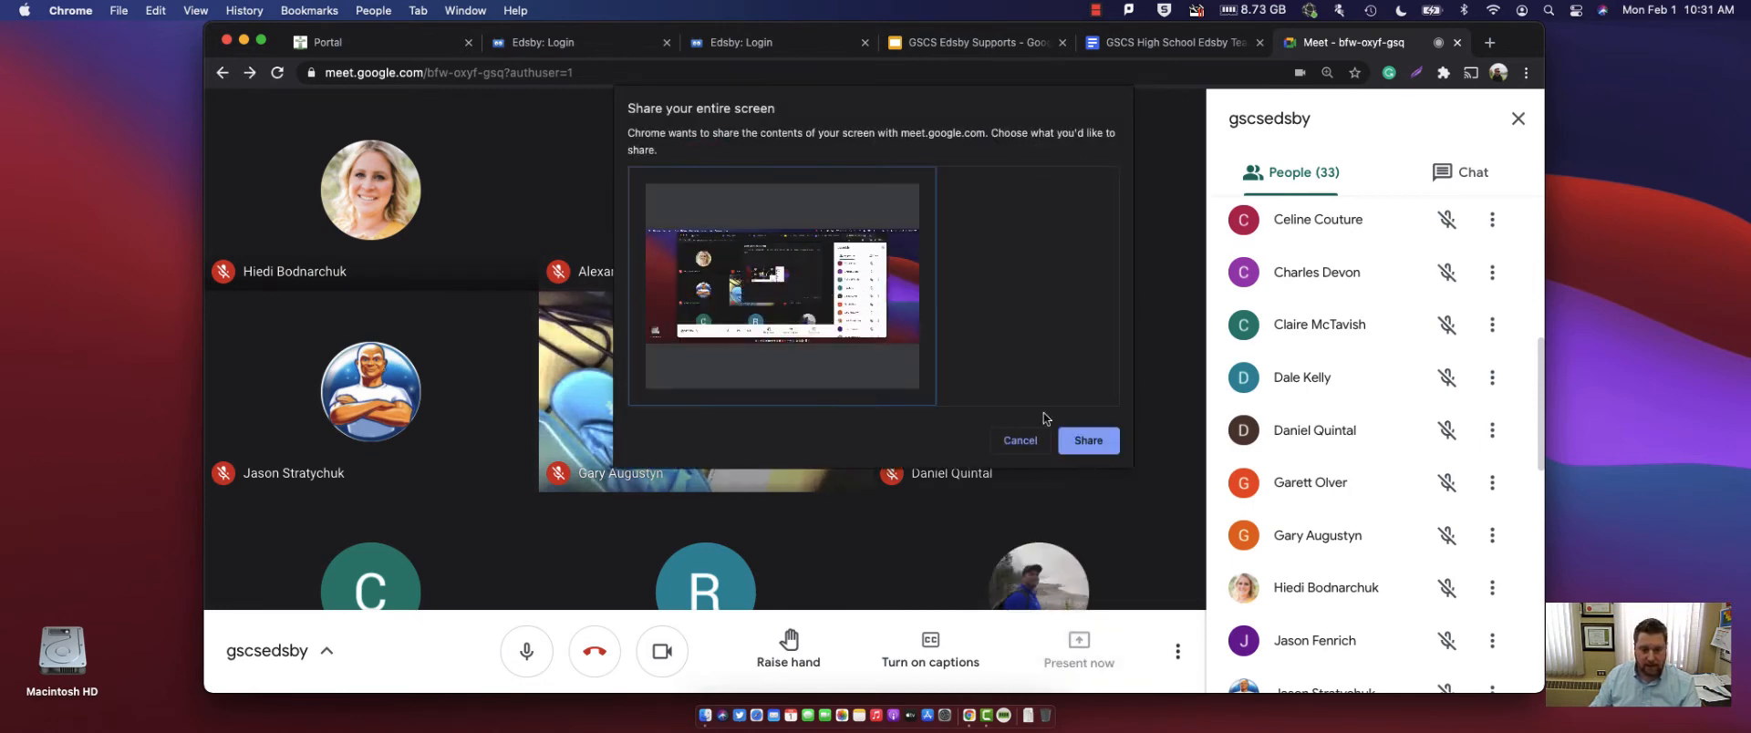
{"action": "left_click", "coordinate": [1086, 441]}
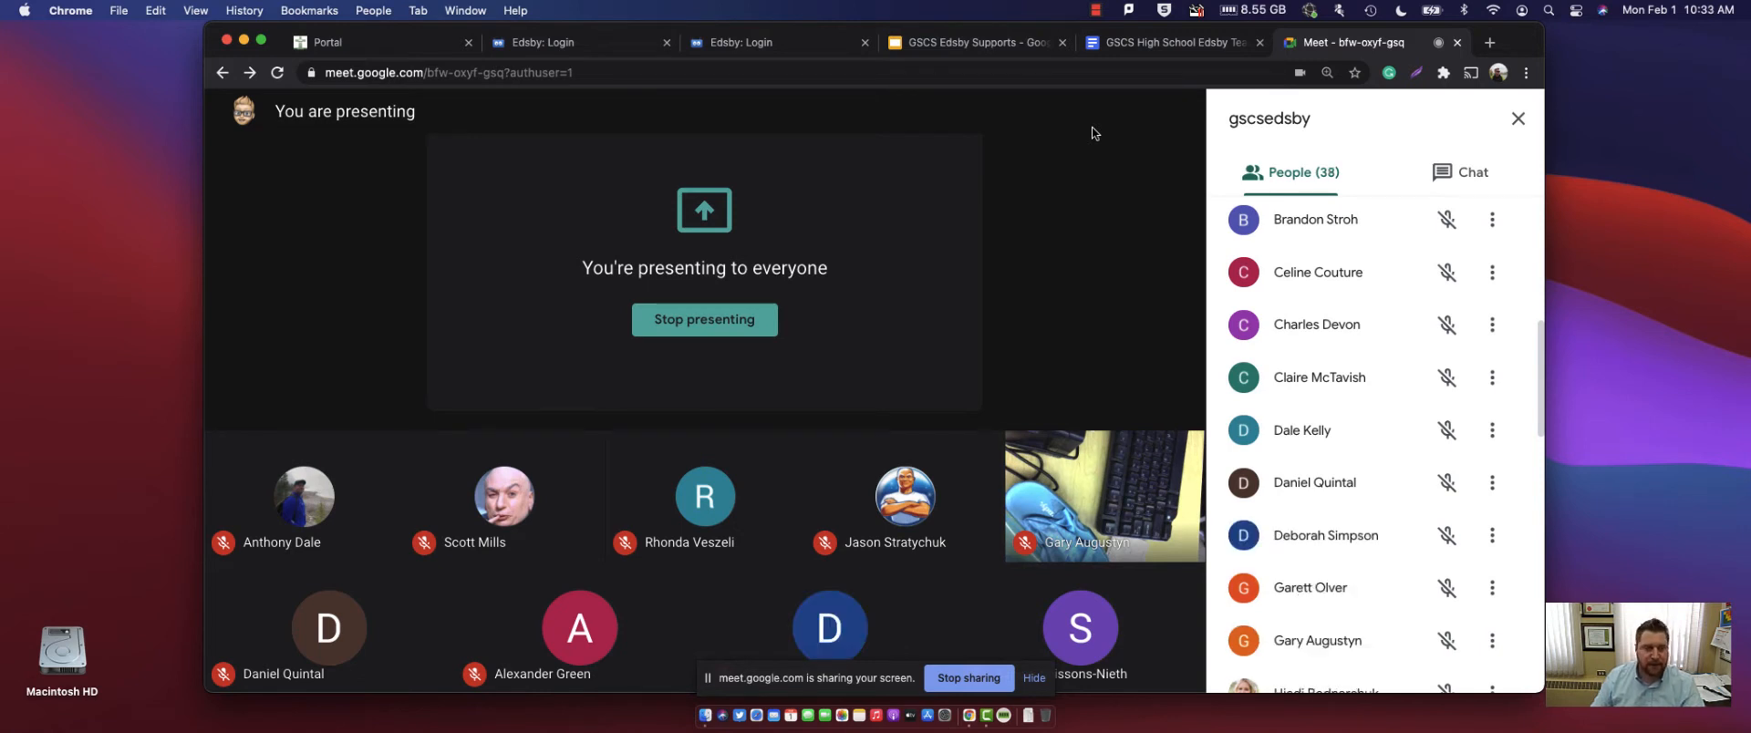
- Sign in to Edsby for Greater Saskatoon Catholic Schools using the Office 365 login
{"action": "mouse_move", "coordinate": [878, 139]}
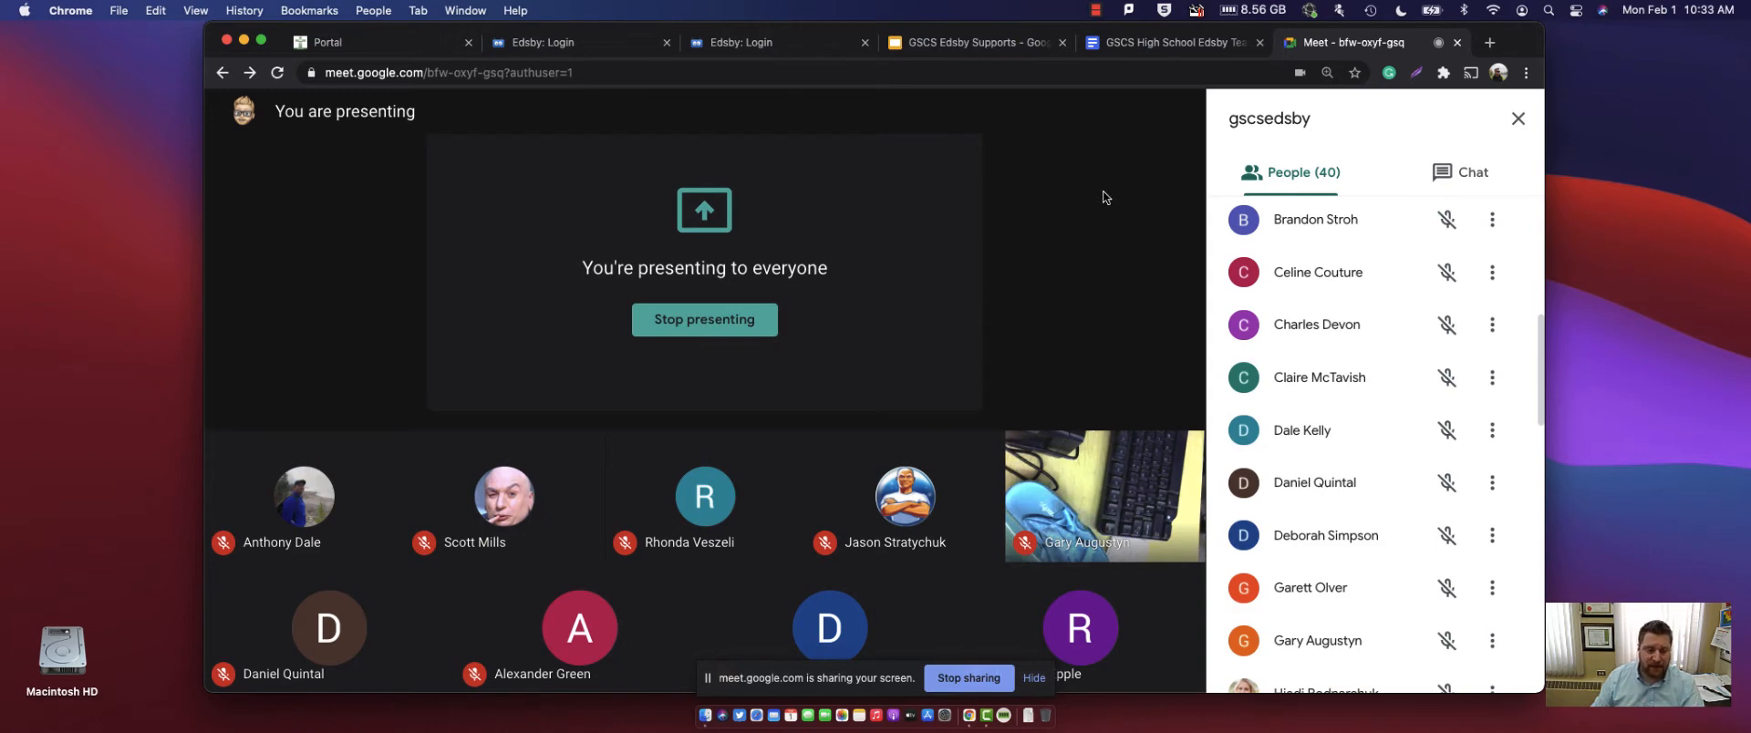
{"action": "left_click", "coordinate": [563, 42]}
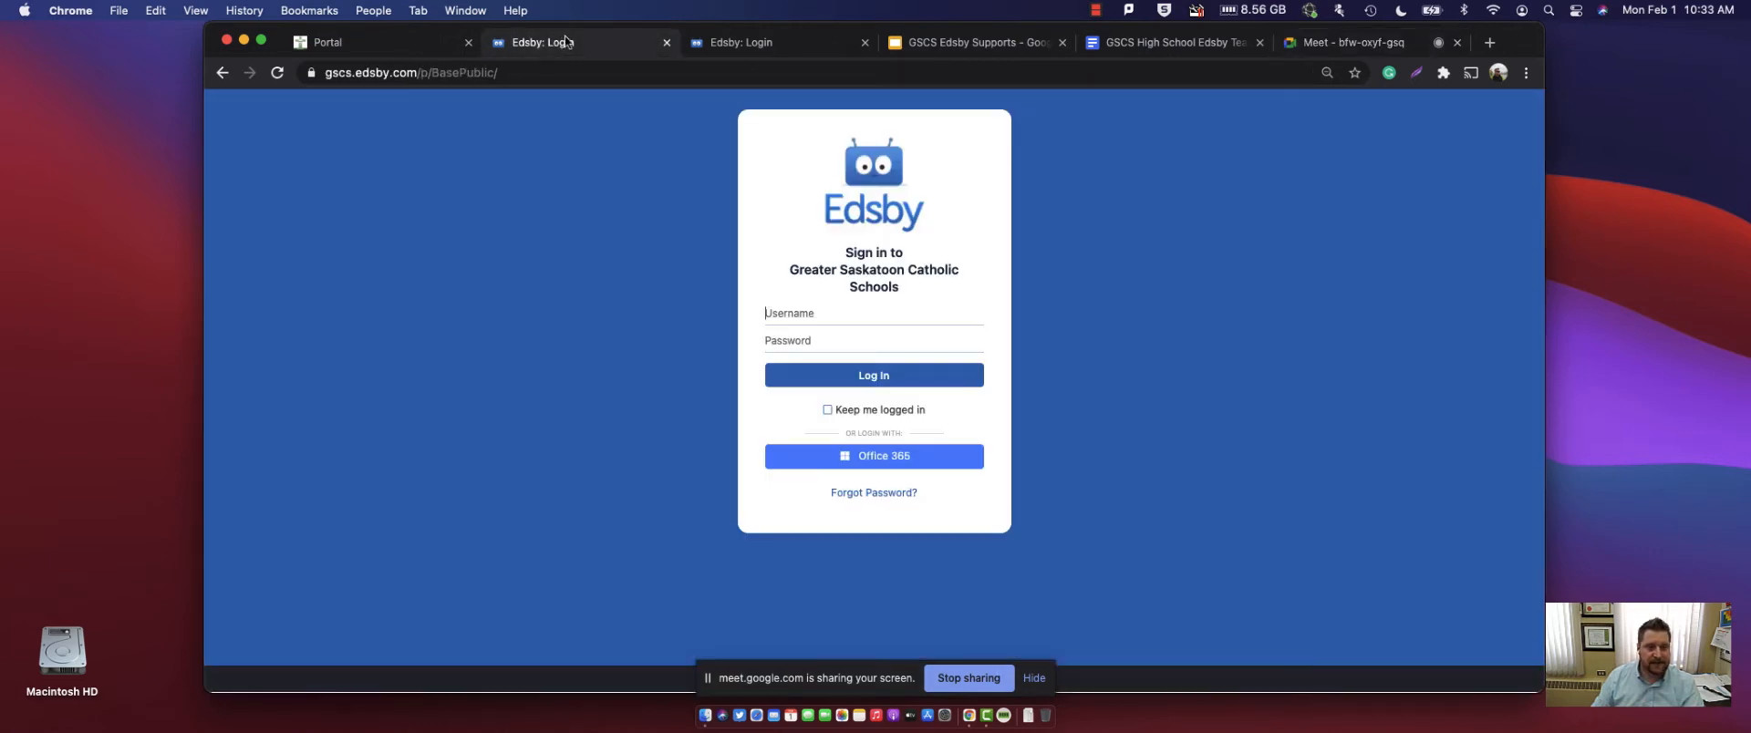
{"action": "left_click", "coordinate": [882, 456]}
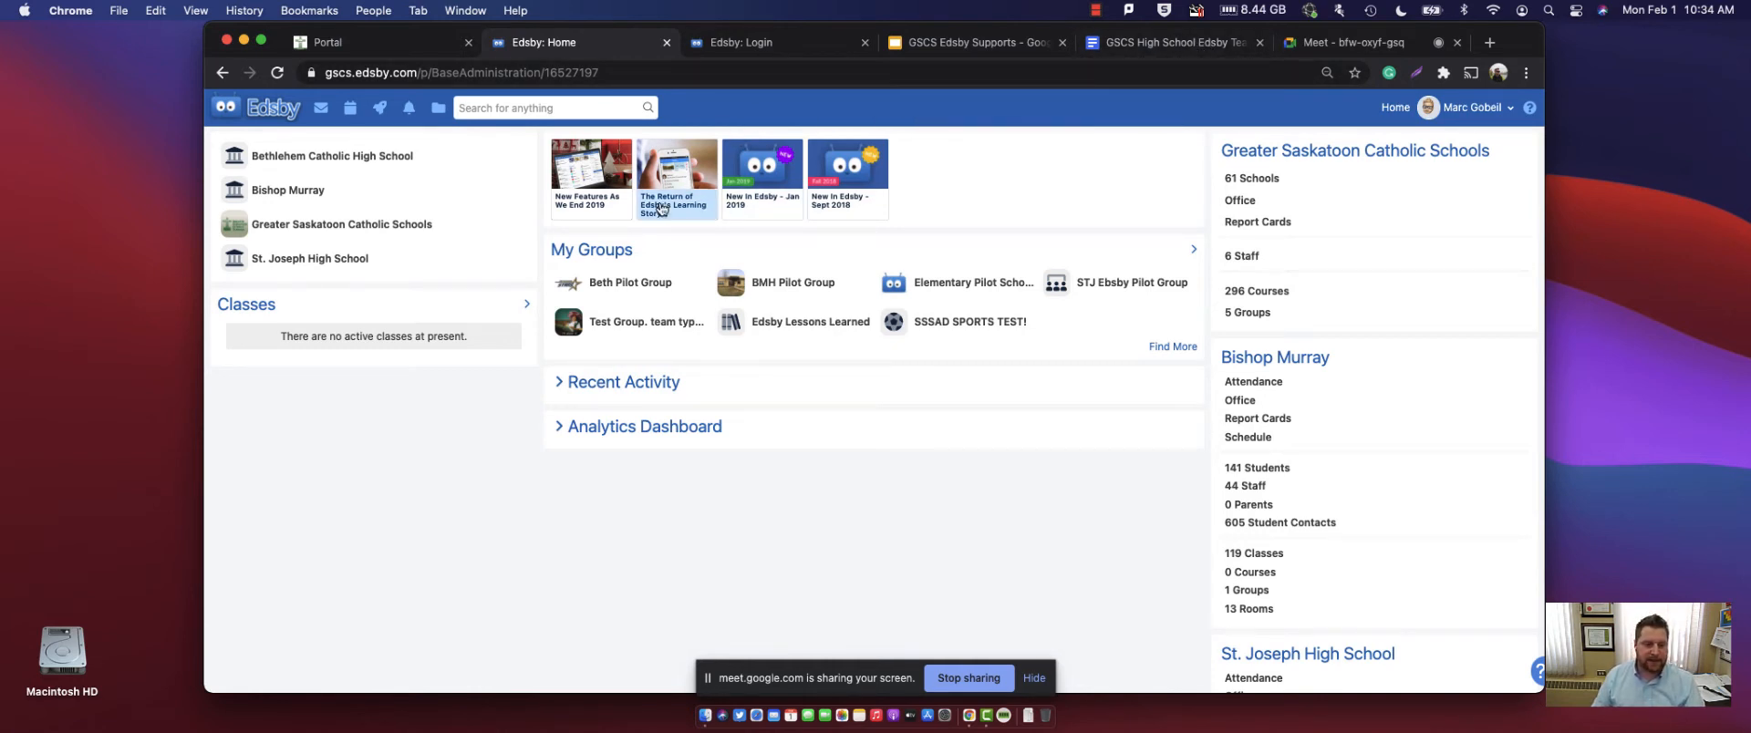
- Look through the GSCS Portal tiles for the staff resource hubs and the Edsby Resources tile
{"action": "left_click", "coordinate": [363, 48]}
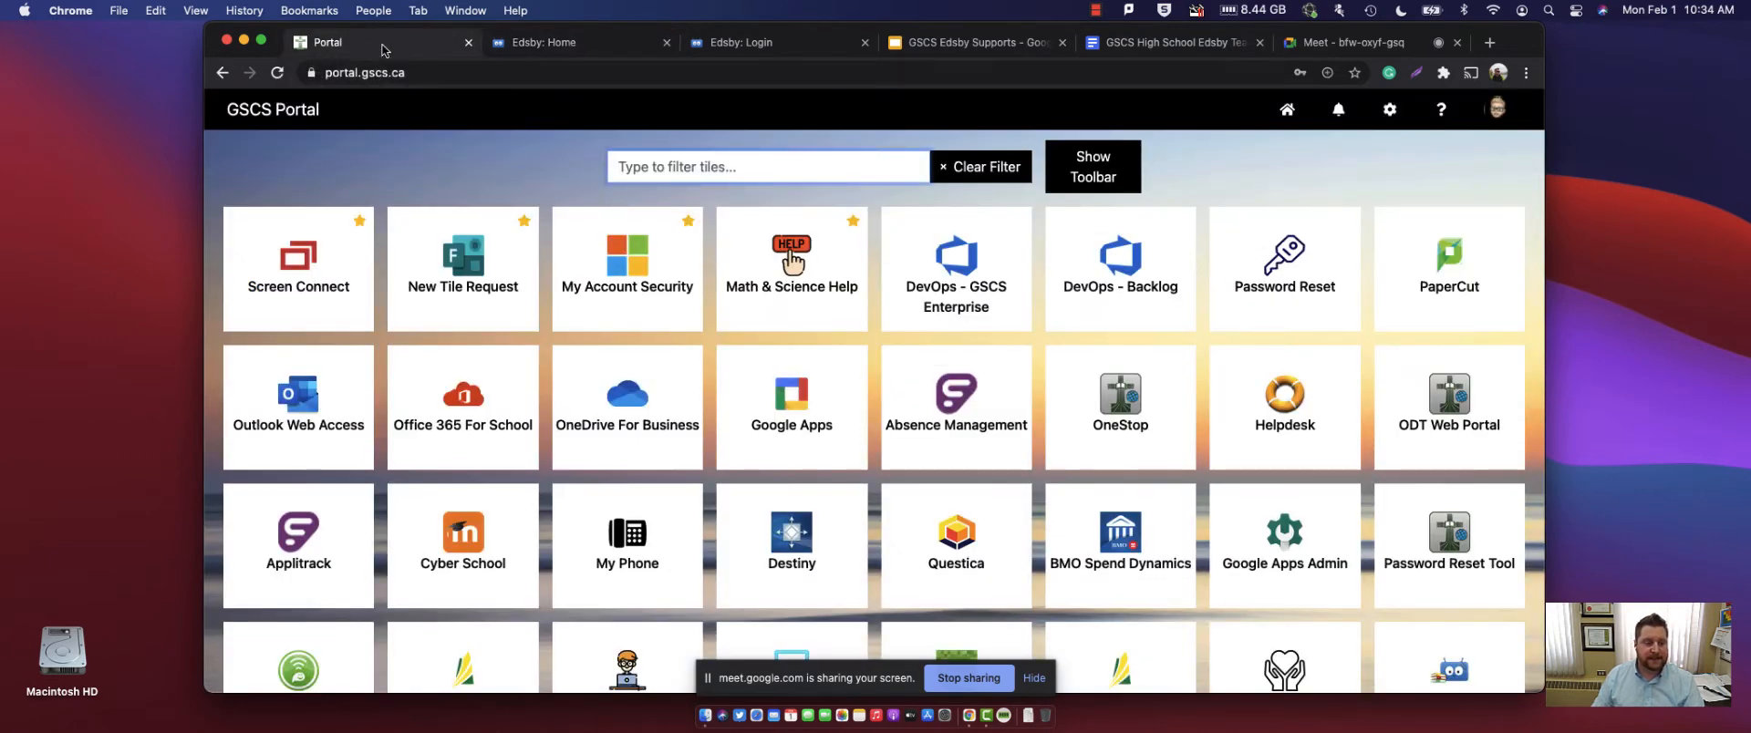
{"action": "scroll", "coordinate": [1018, 244], "scroll_direction": "down", "scroll_amount": 2}
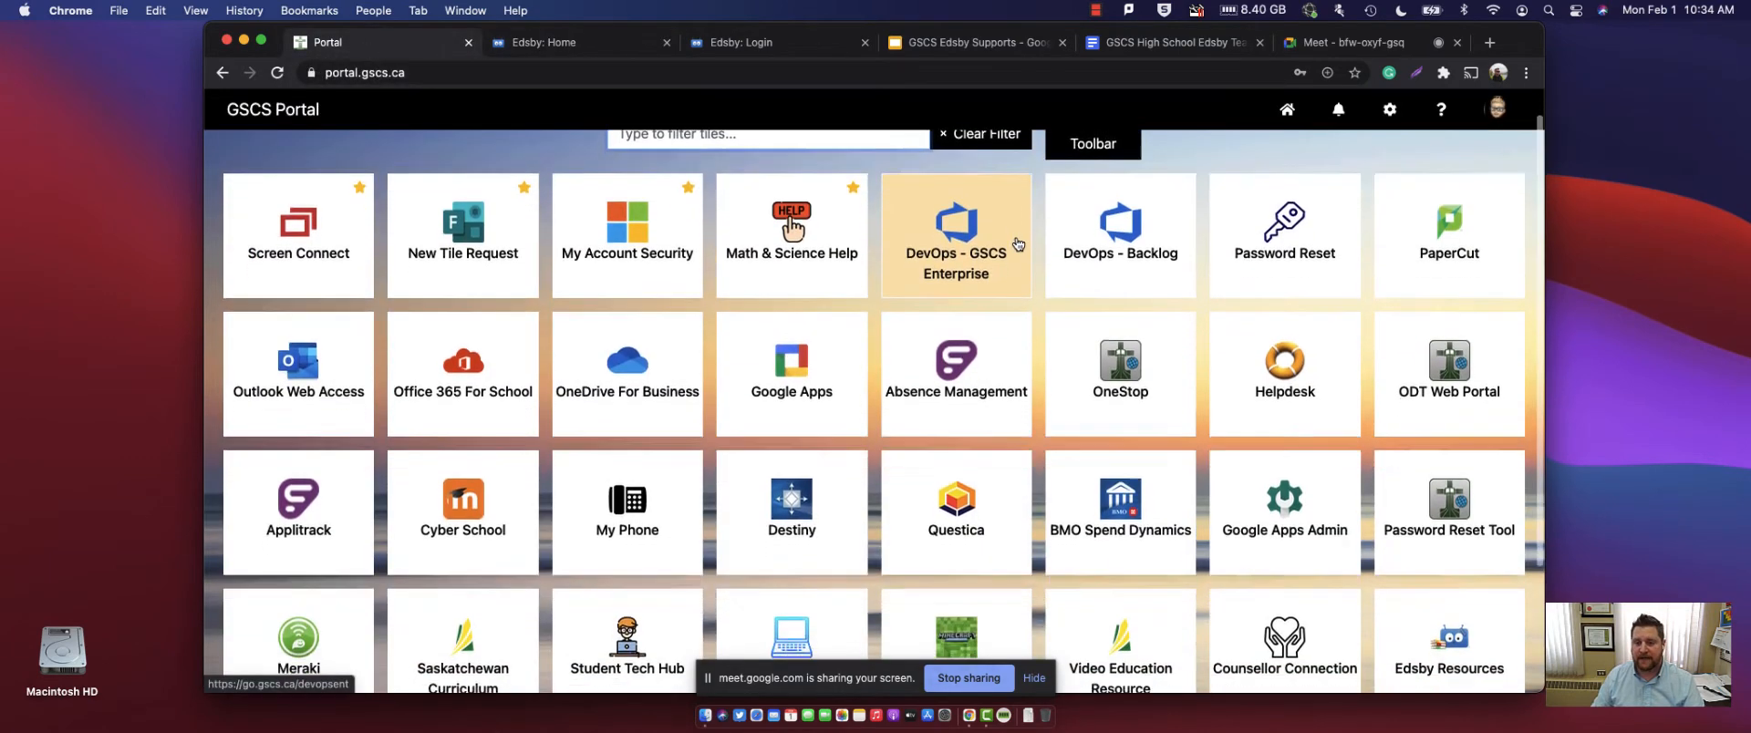
{"action": "scroll", "coordinate": [1017, 245], "scroll_direction": "down", "scroll_amount": 1}
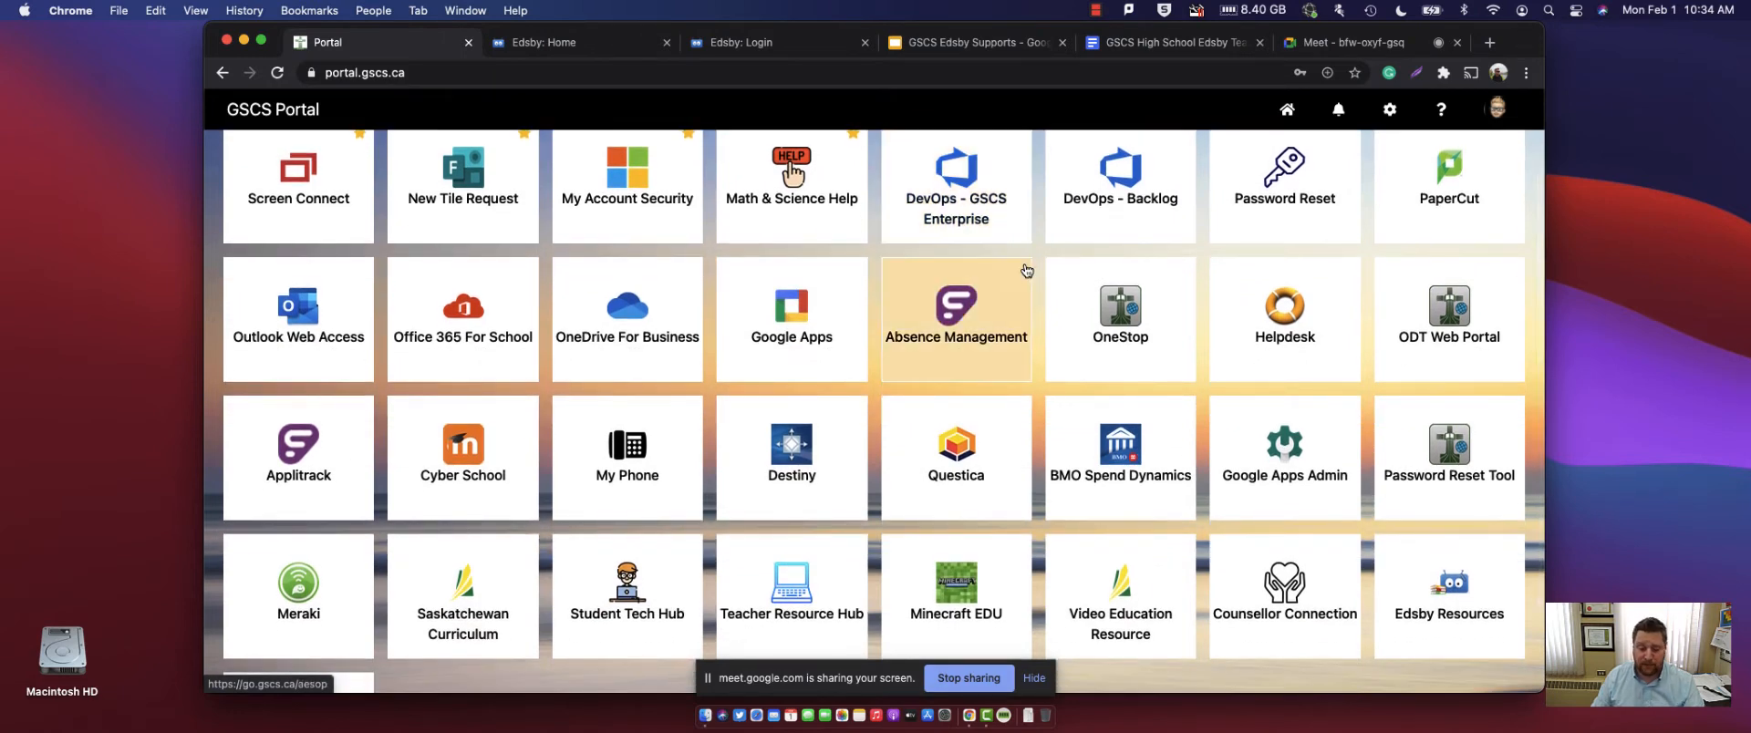
{"action": "scroll", "coordinate": [1033, 276], "scroll_direction": "up", "scroll_amount": 3}
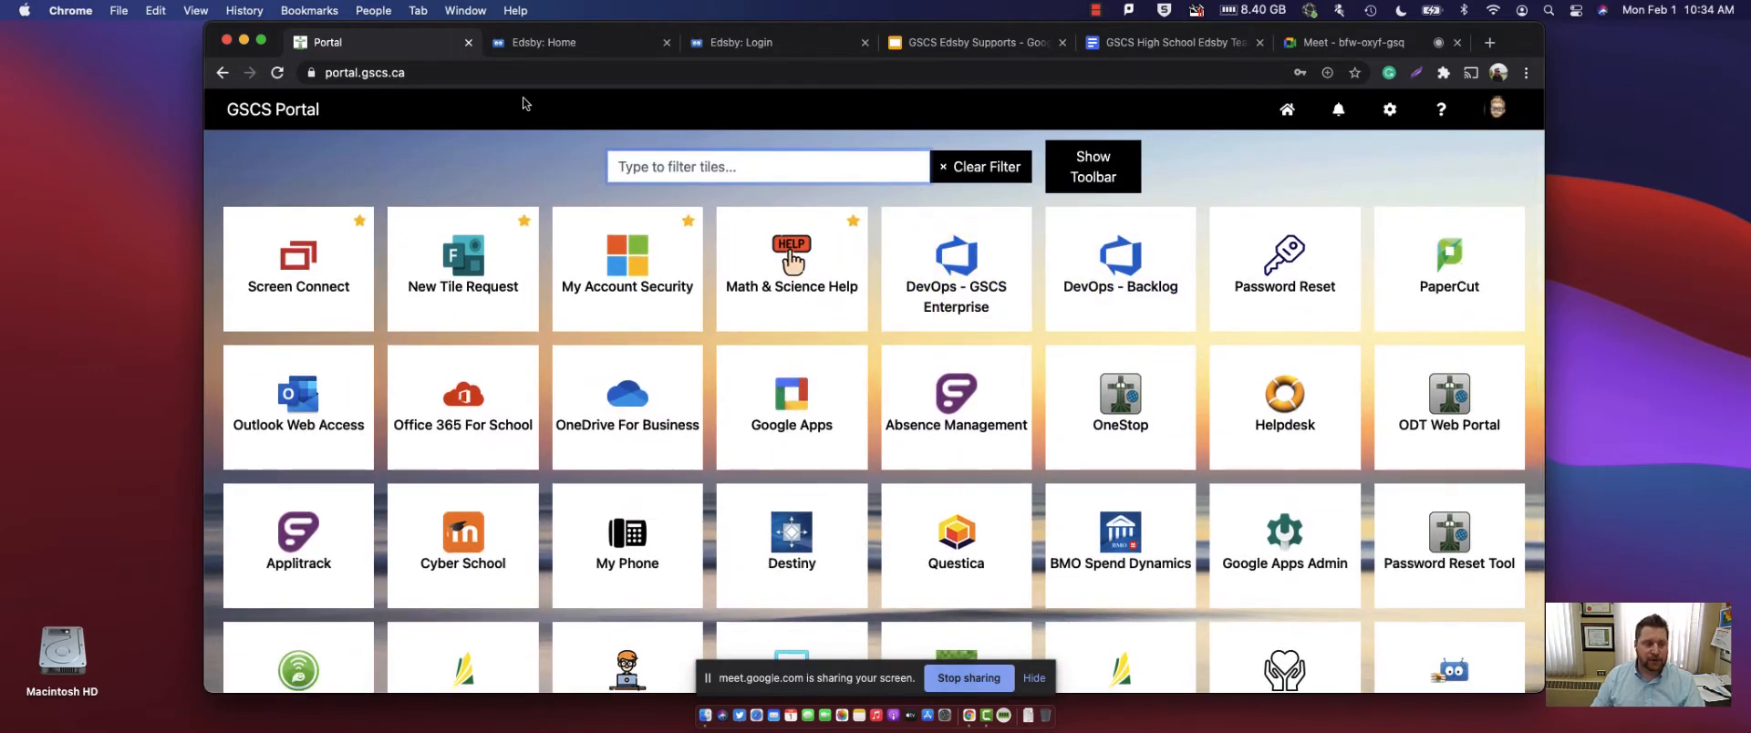
{"action": "scroll", "coordinate": [1366, 398], "scroll_direction": "down", "scroll_amount": 5}
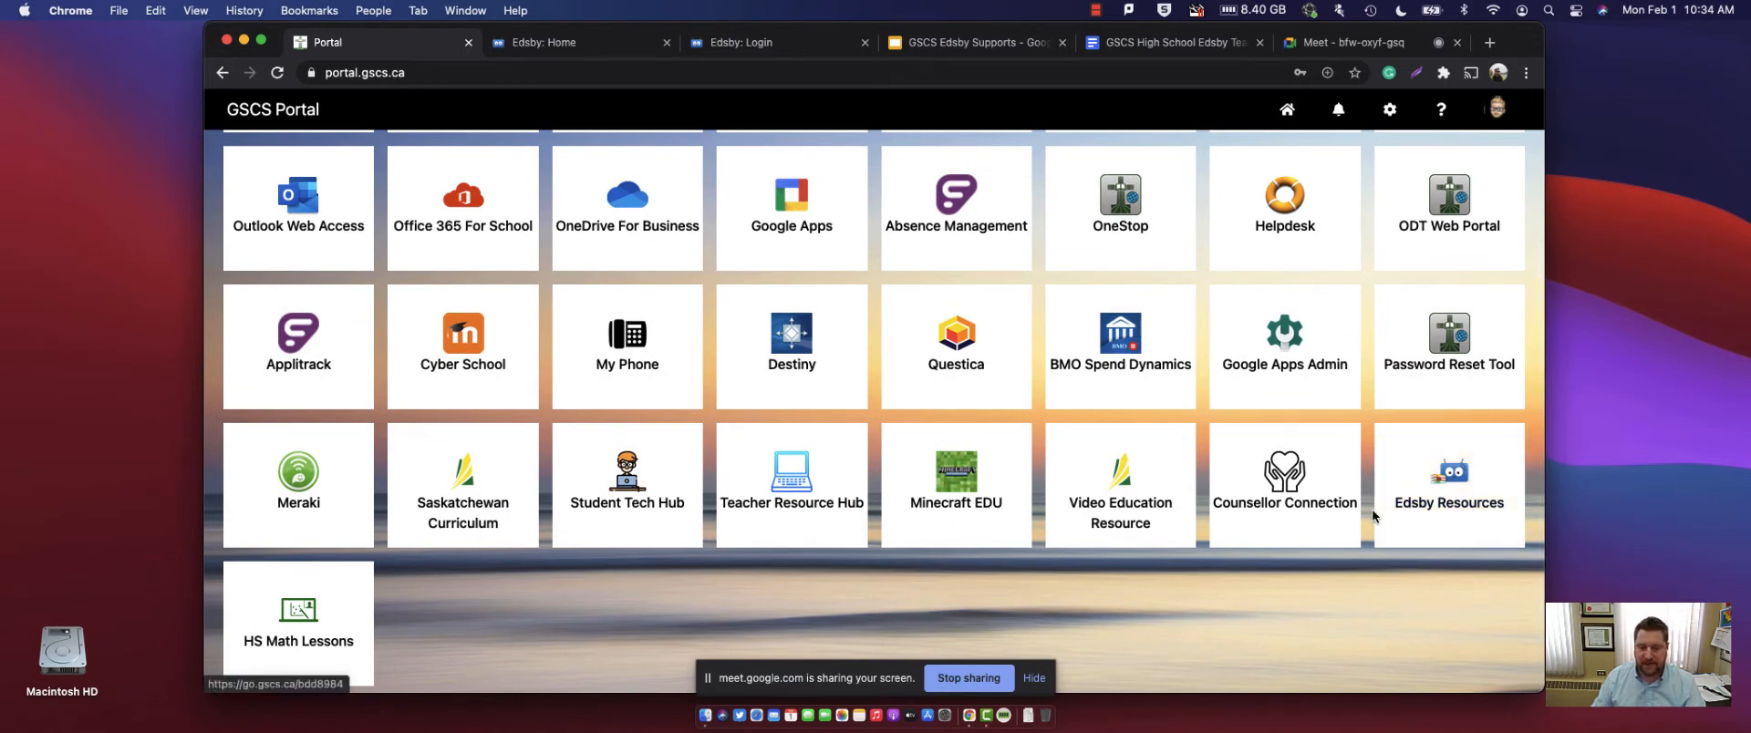
{"action": "scroll", "coordinate": [1371, 509], "scroll_direction": "up", "scroll_amount": 3}
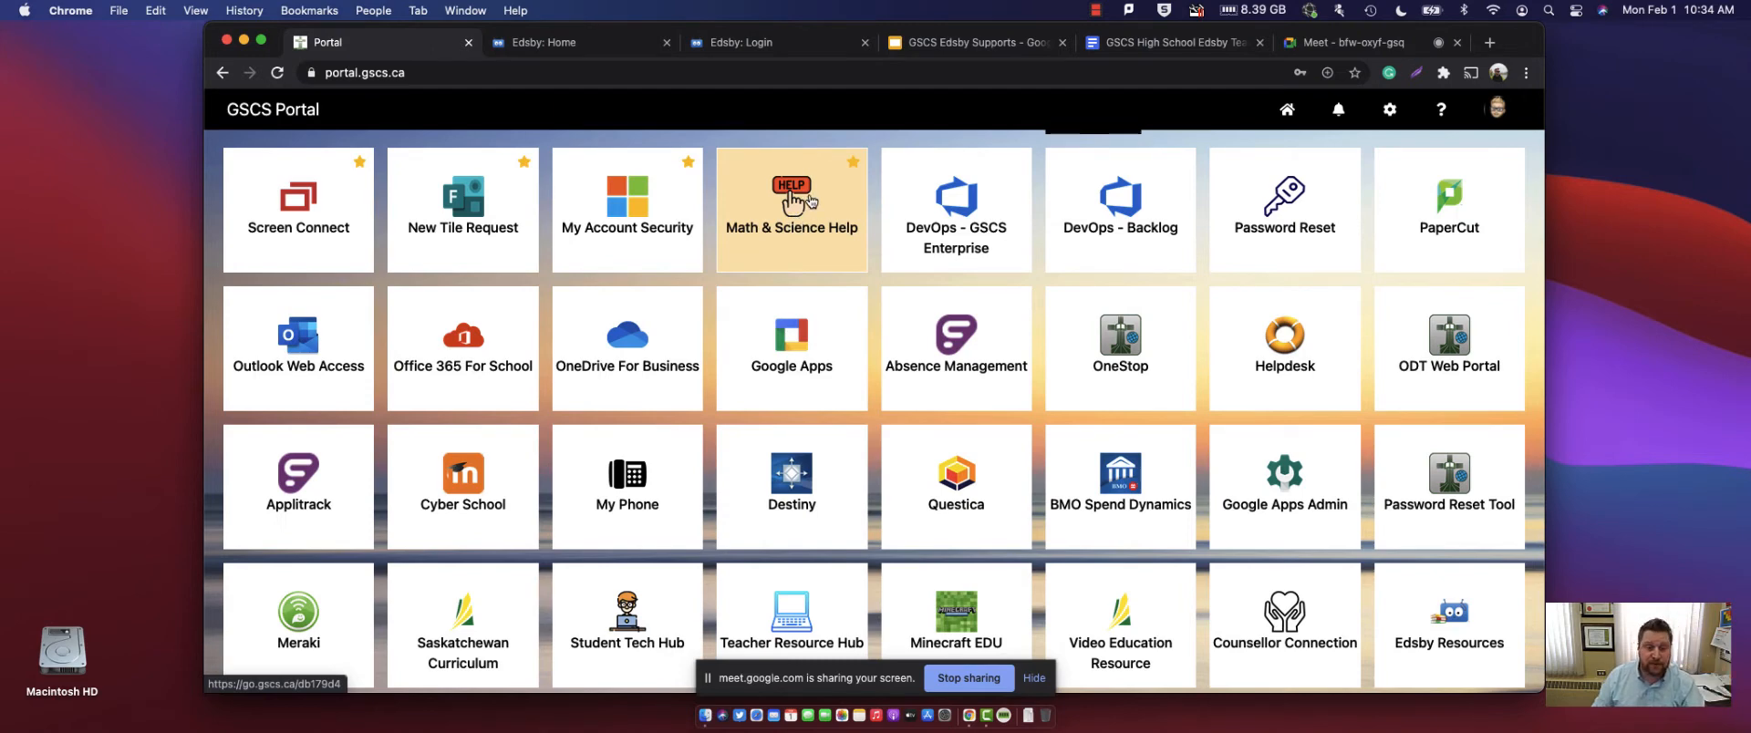
{"action": "scroll", "coordinate": [795, 218], "scroll_direction": "down", "scroll_amount": 1}
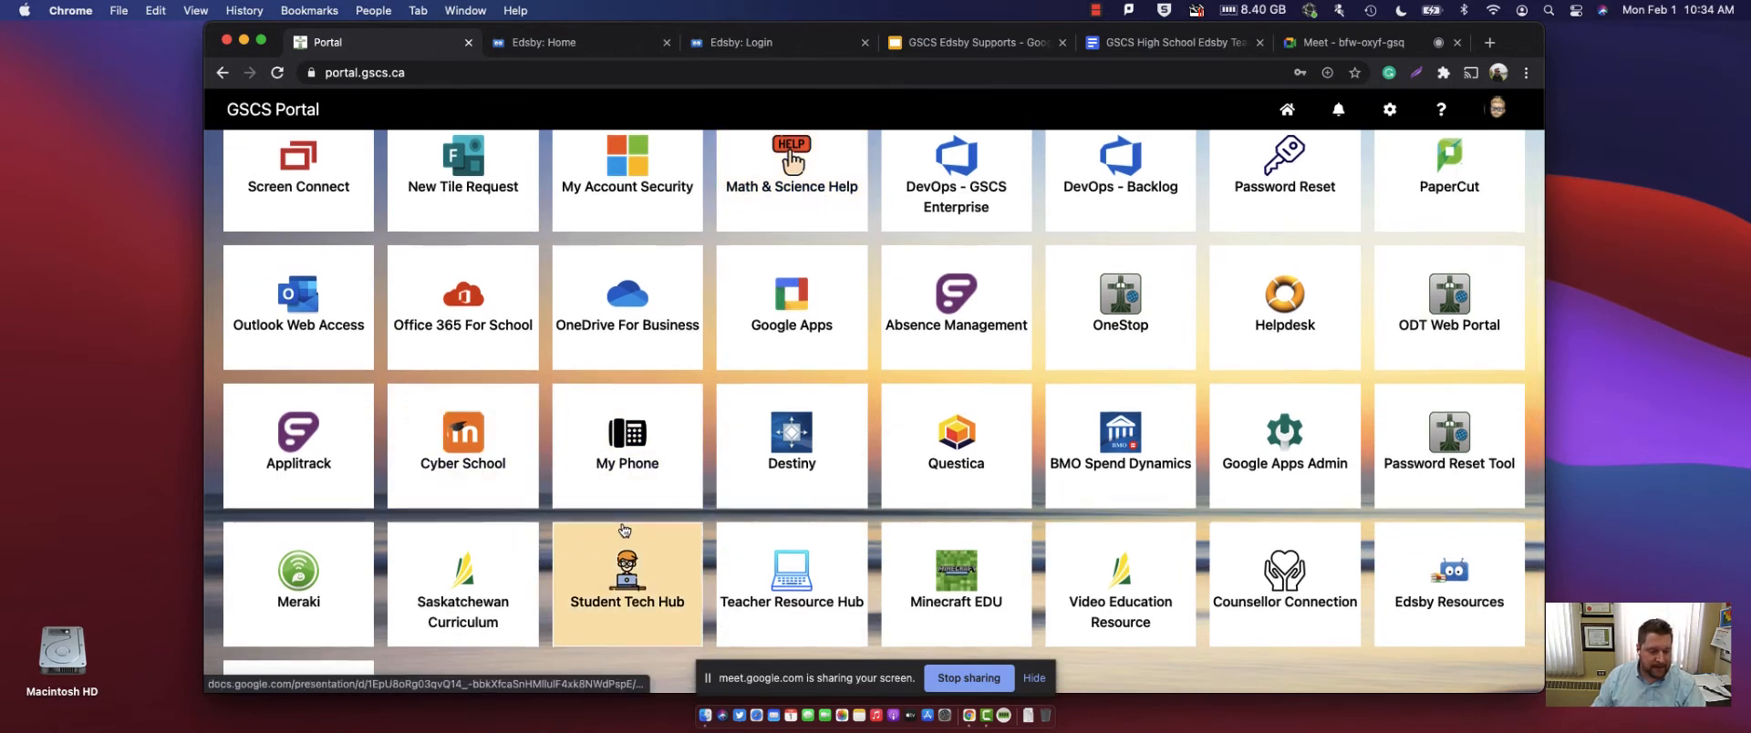
{"action": "scroll", "coordinate": [628, 500], "scroll_direction": "down", "scroll_amount": 2}
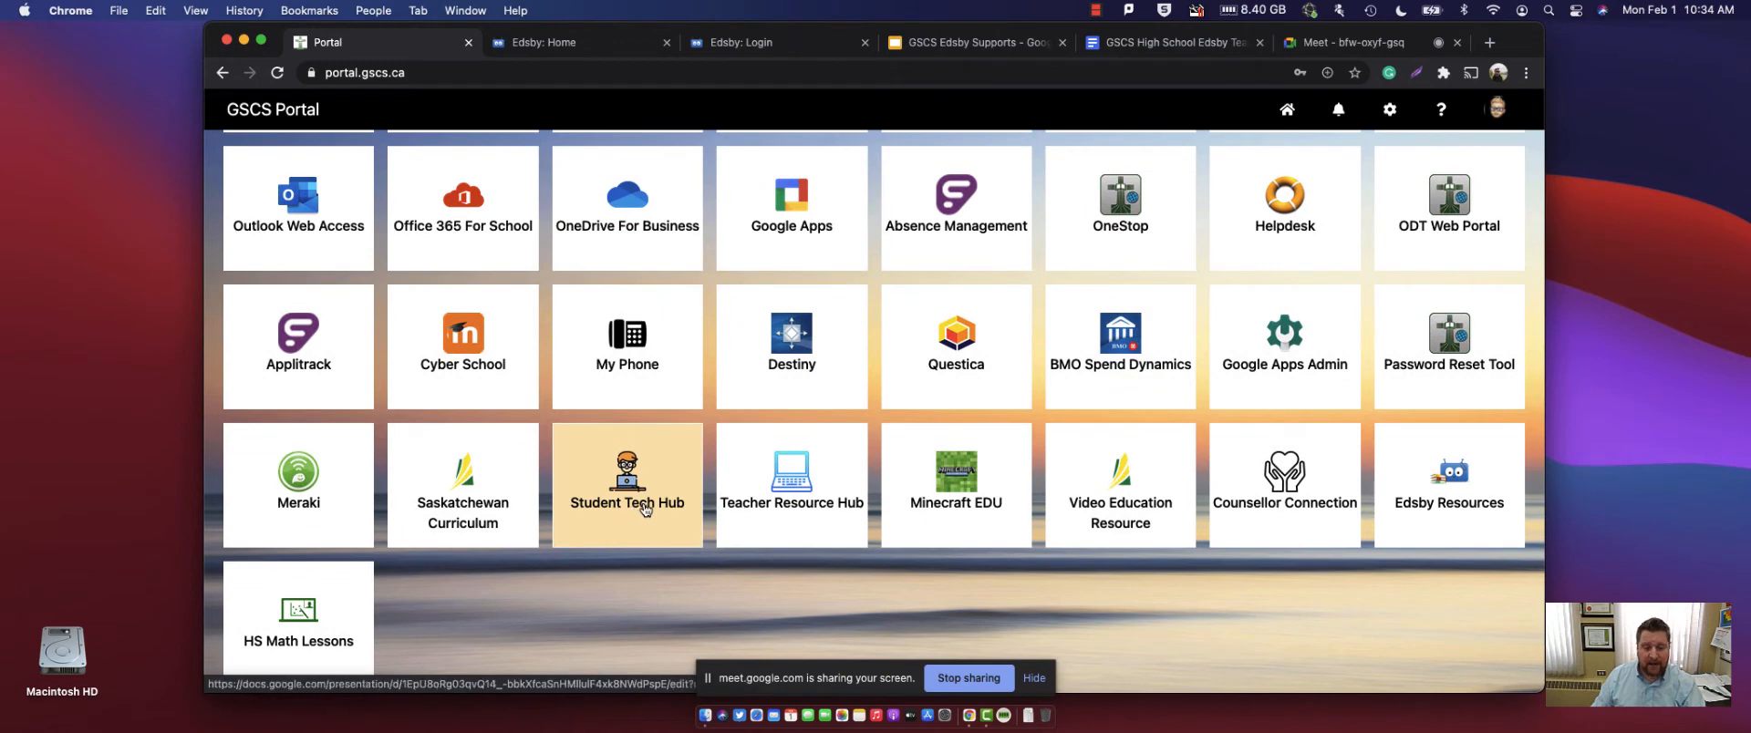
- Open the Teacher Resource Hub from the portal, skim its slides, and close it
{"action": "left_click", "coordinate": [792, 498]}
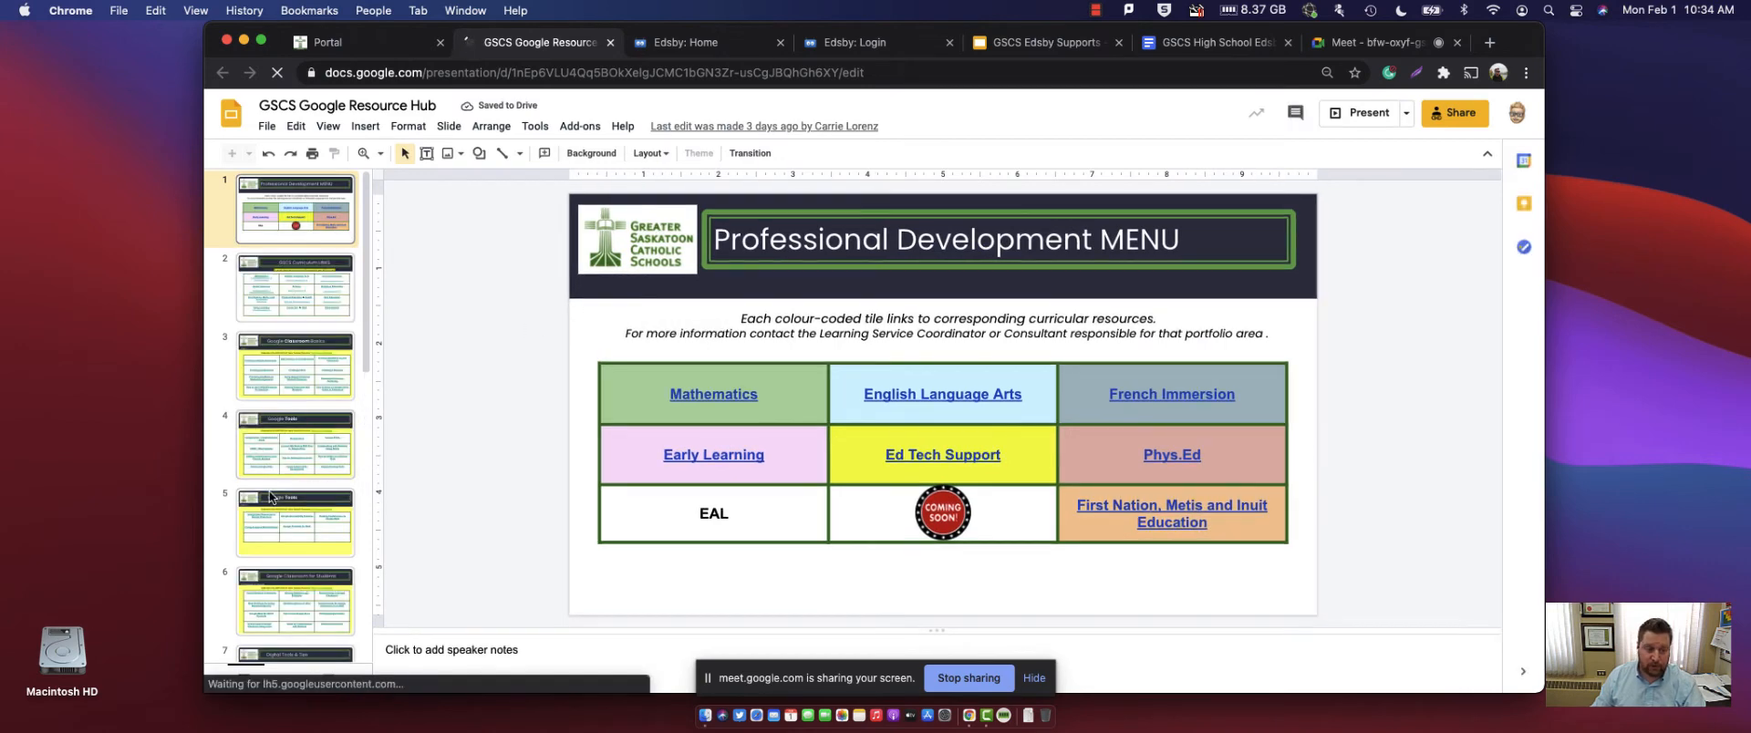
{"action": "scroll", "coordinate": [284, 287], "scroll_direction": "down", "scroll_amount": 5}
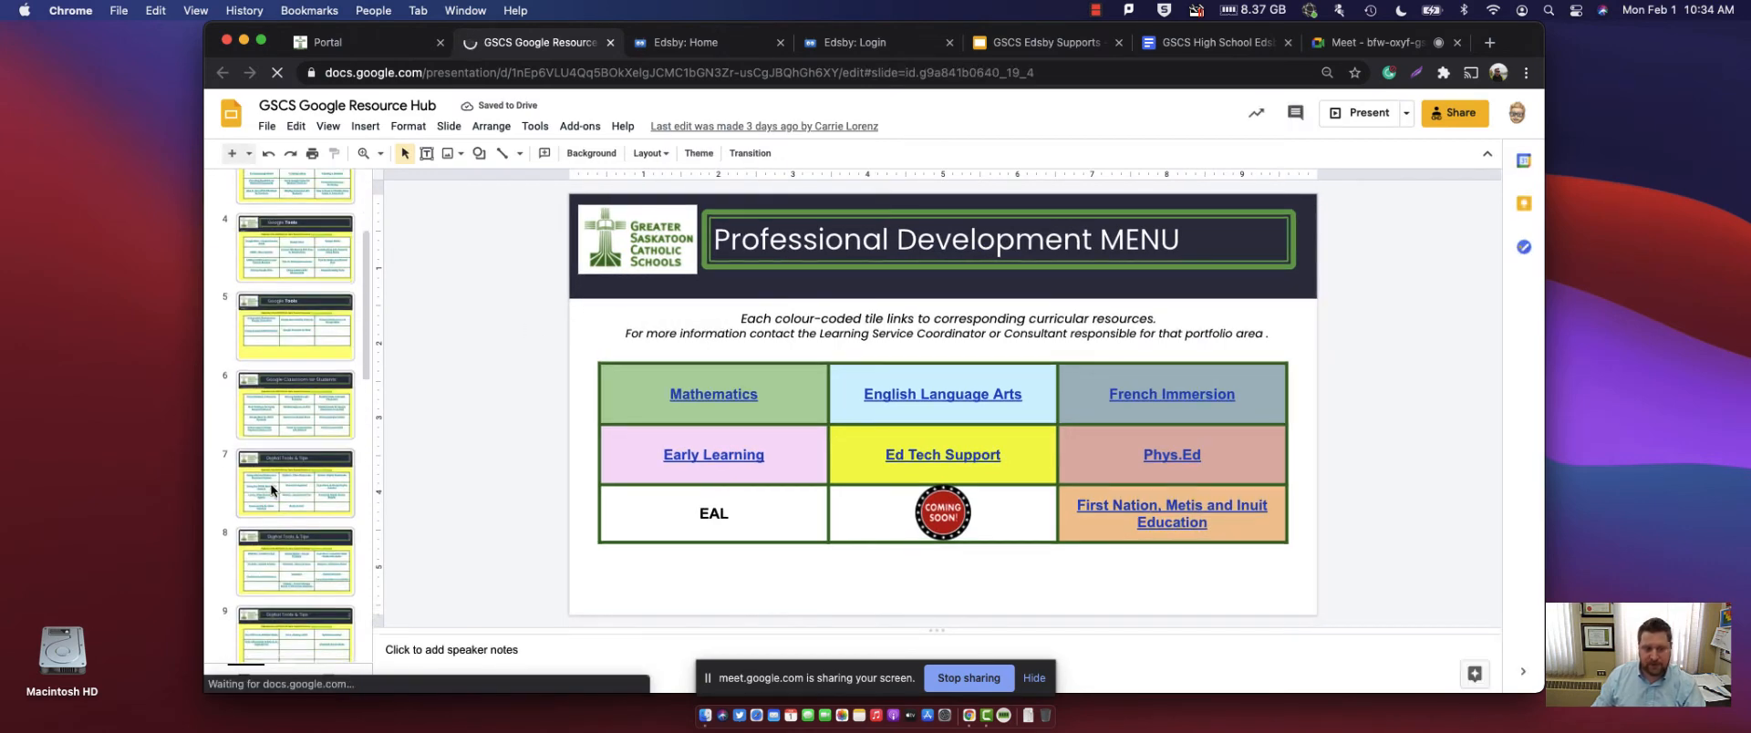
{"action": "left_click", "coordinate": [610, 43]}
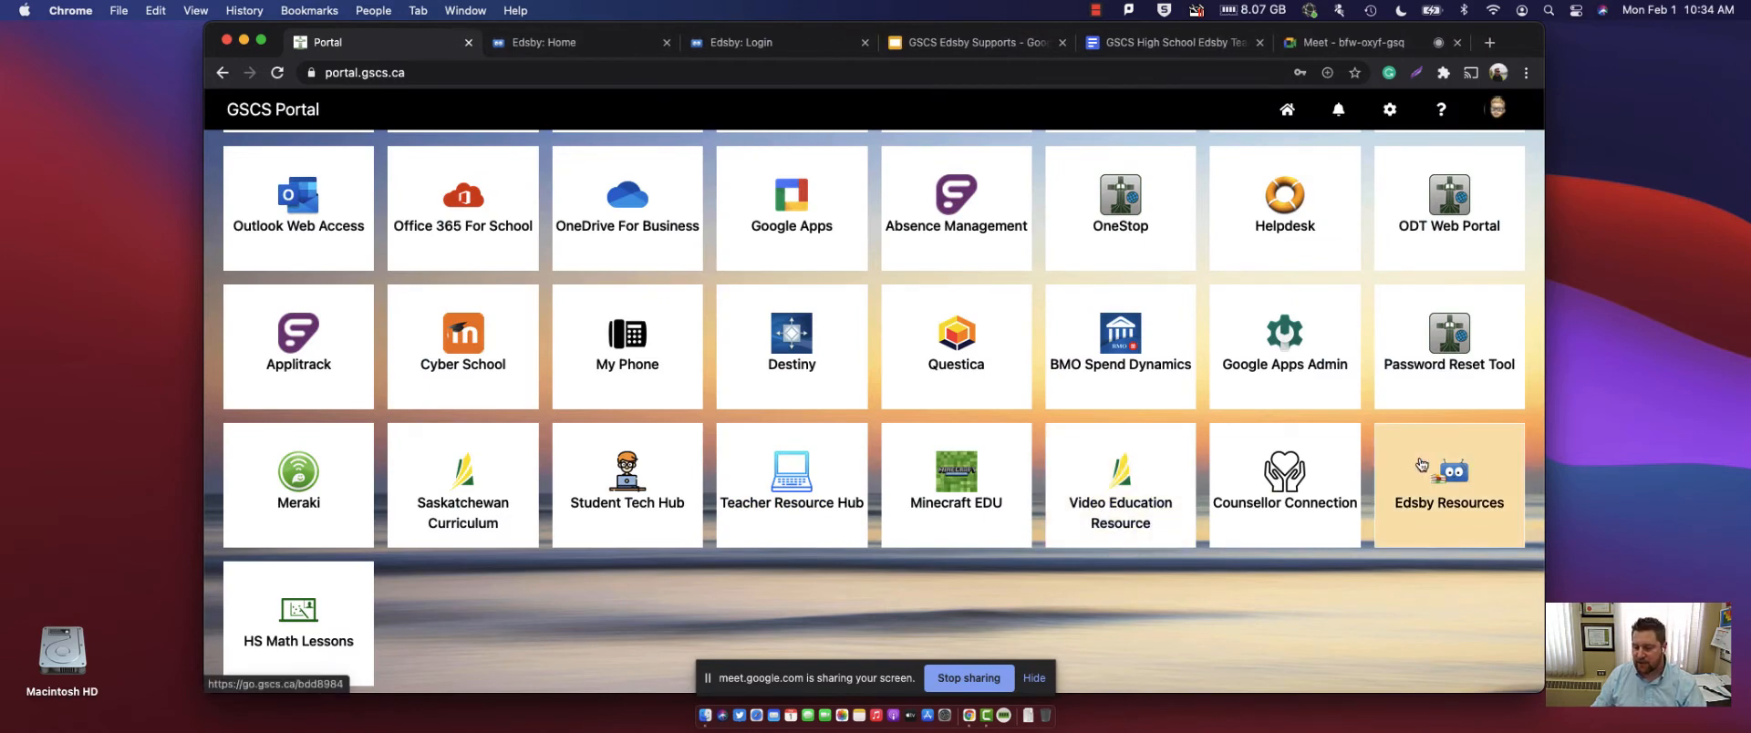
- Open Edsby Resources from the portal and show its Attendance and Elementary Gradebook slides
{"action": "left_click", "coordinate": [1457, 506]}
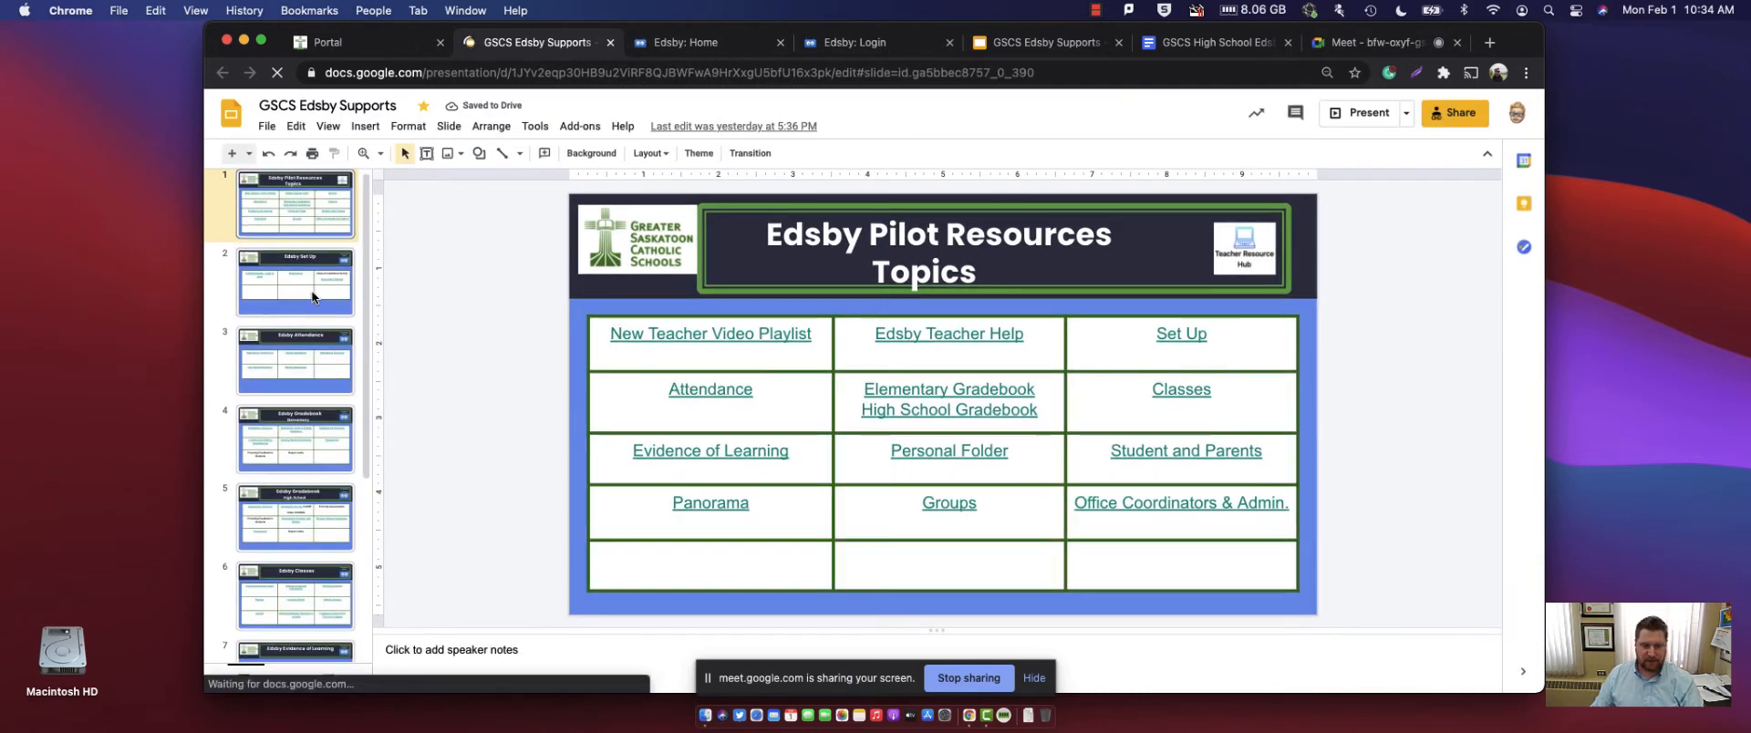
{"action": "left_click", "coordinate": [316, 308]}
{"action": "left_click", "coordinate": [306, 342]}
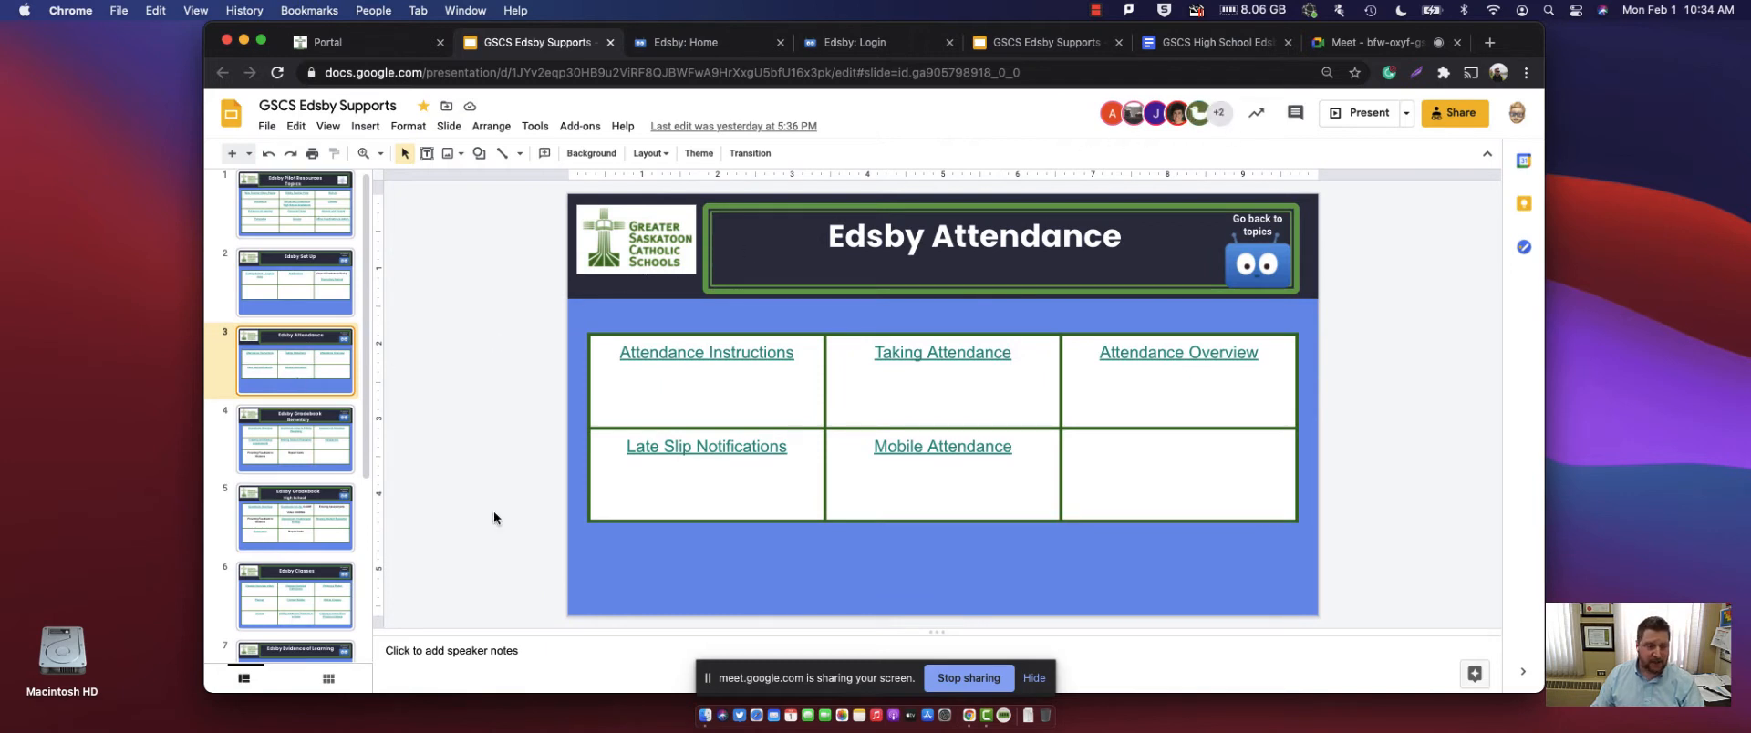
{"action": "left_click", "coordinate": [298, 439]}
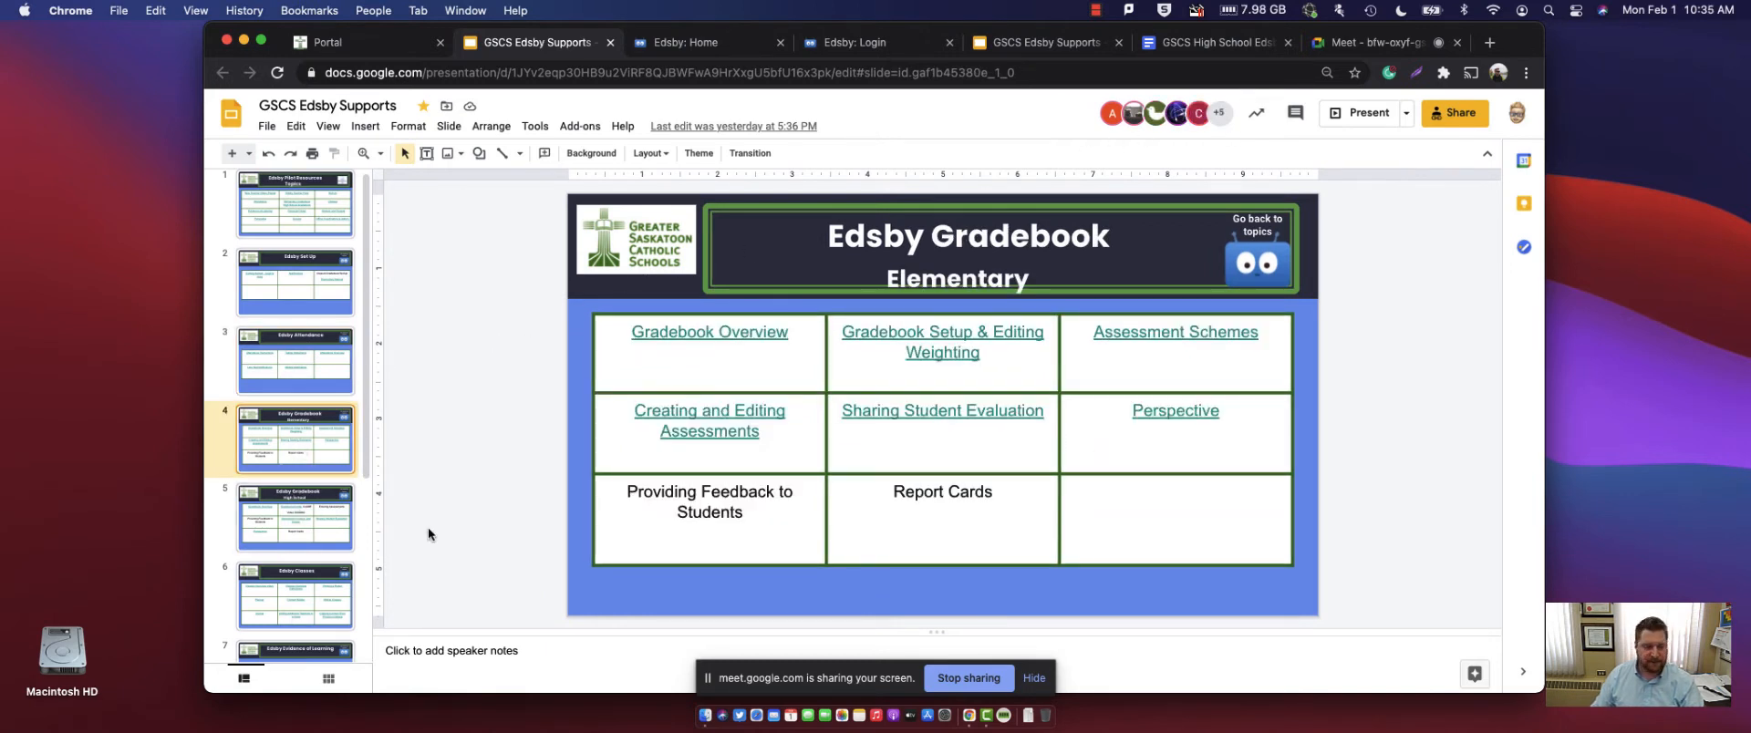
- Open the Gradebook Set Up guide linked on the High School Edsby Gradebook slide
{"action": "left_click", "coordinate": [325, 525]}
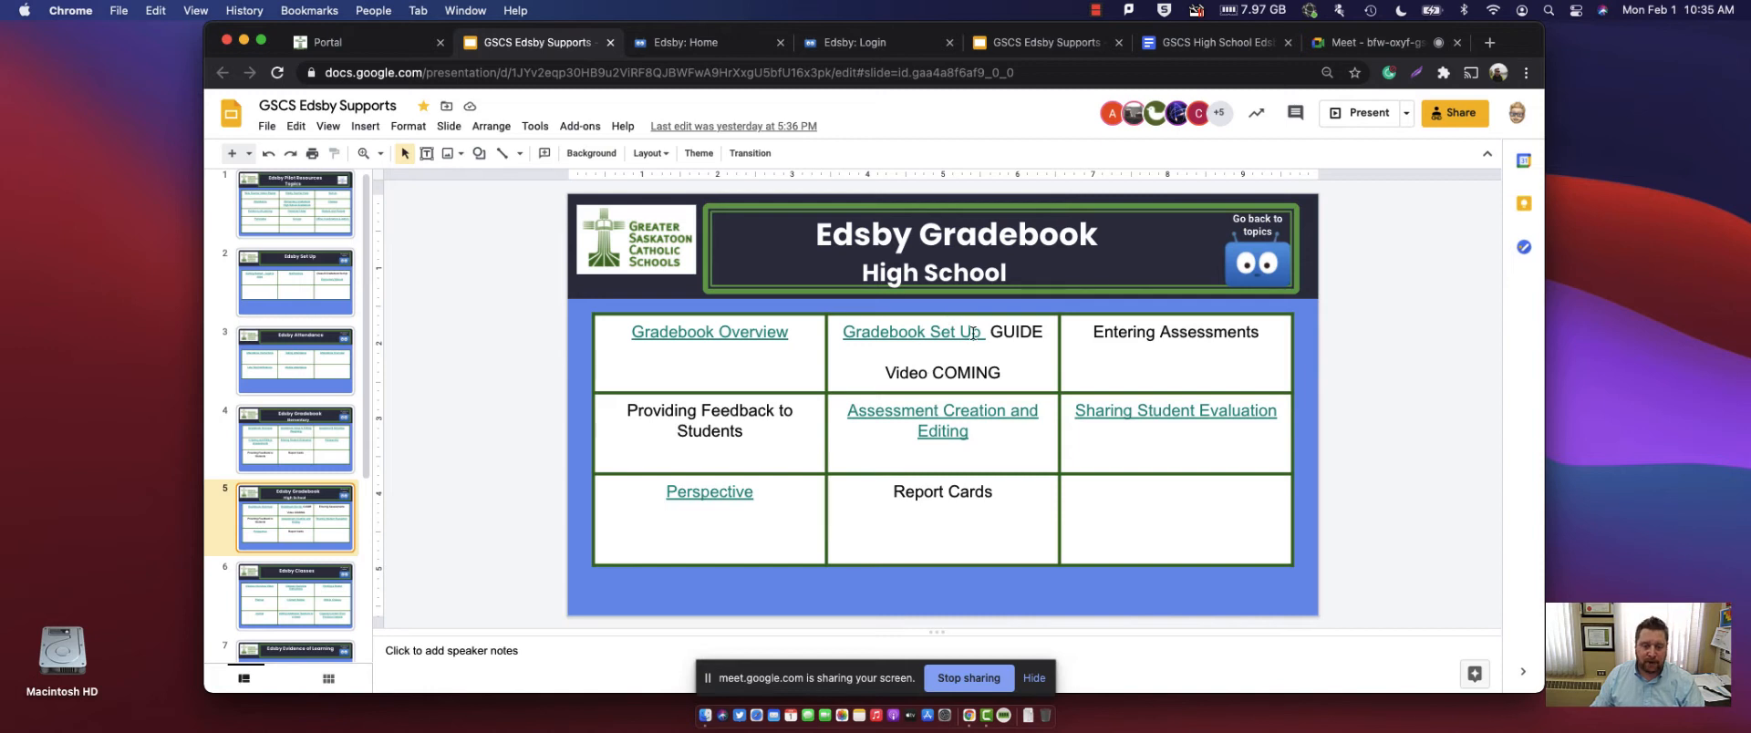
{"action": "left_click", "coordinate": [909, 337]}
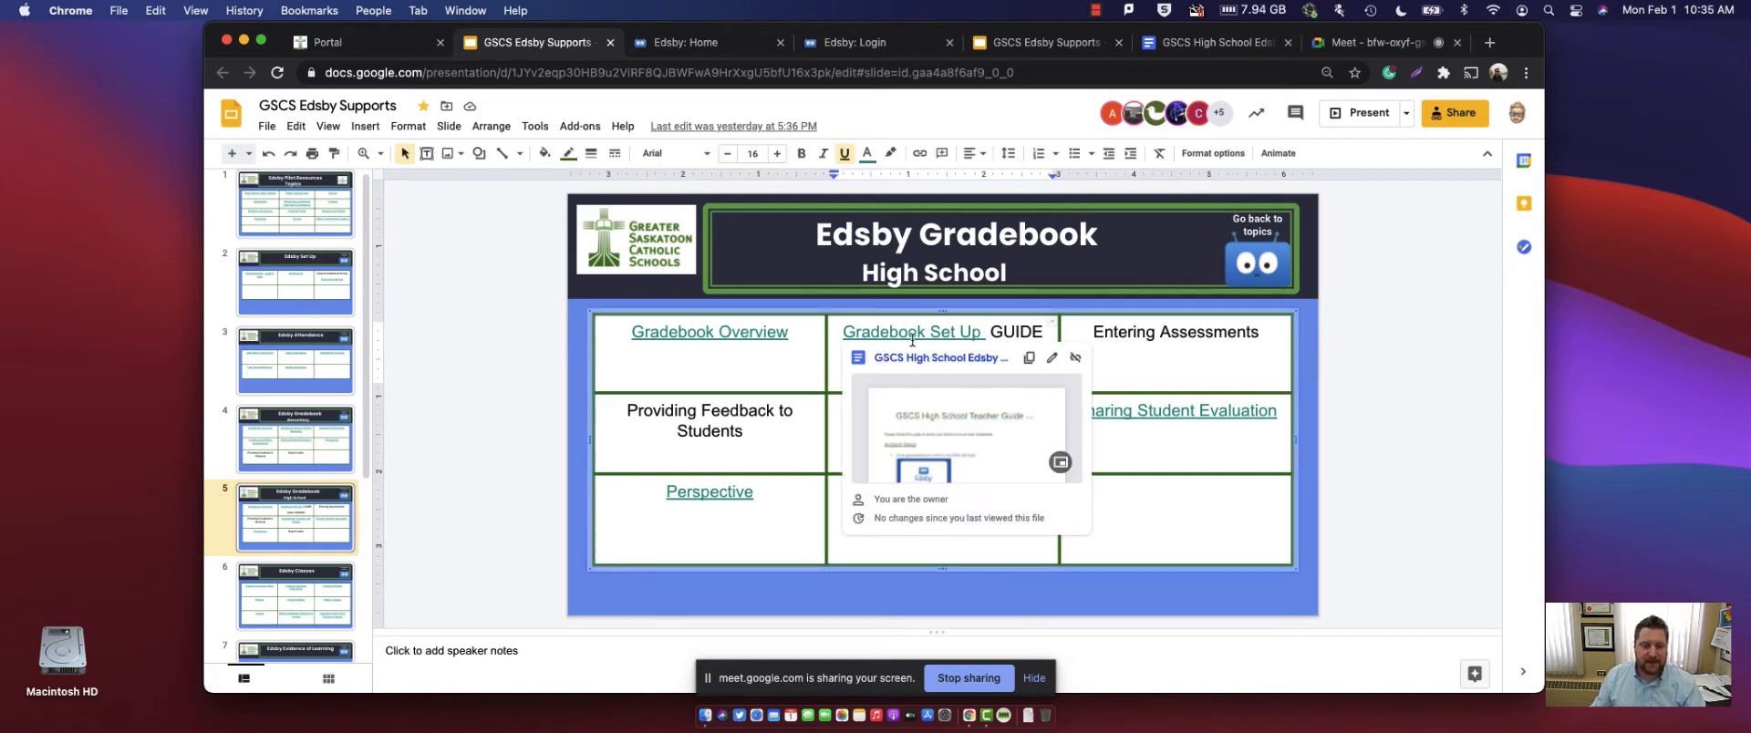
{"action": "left_click", "coordinate": [911, 357]}
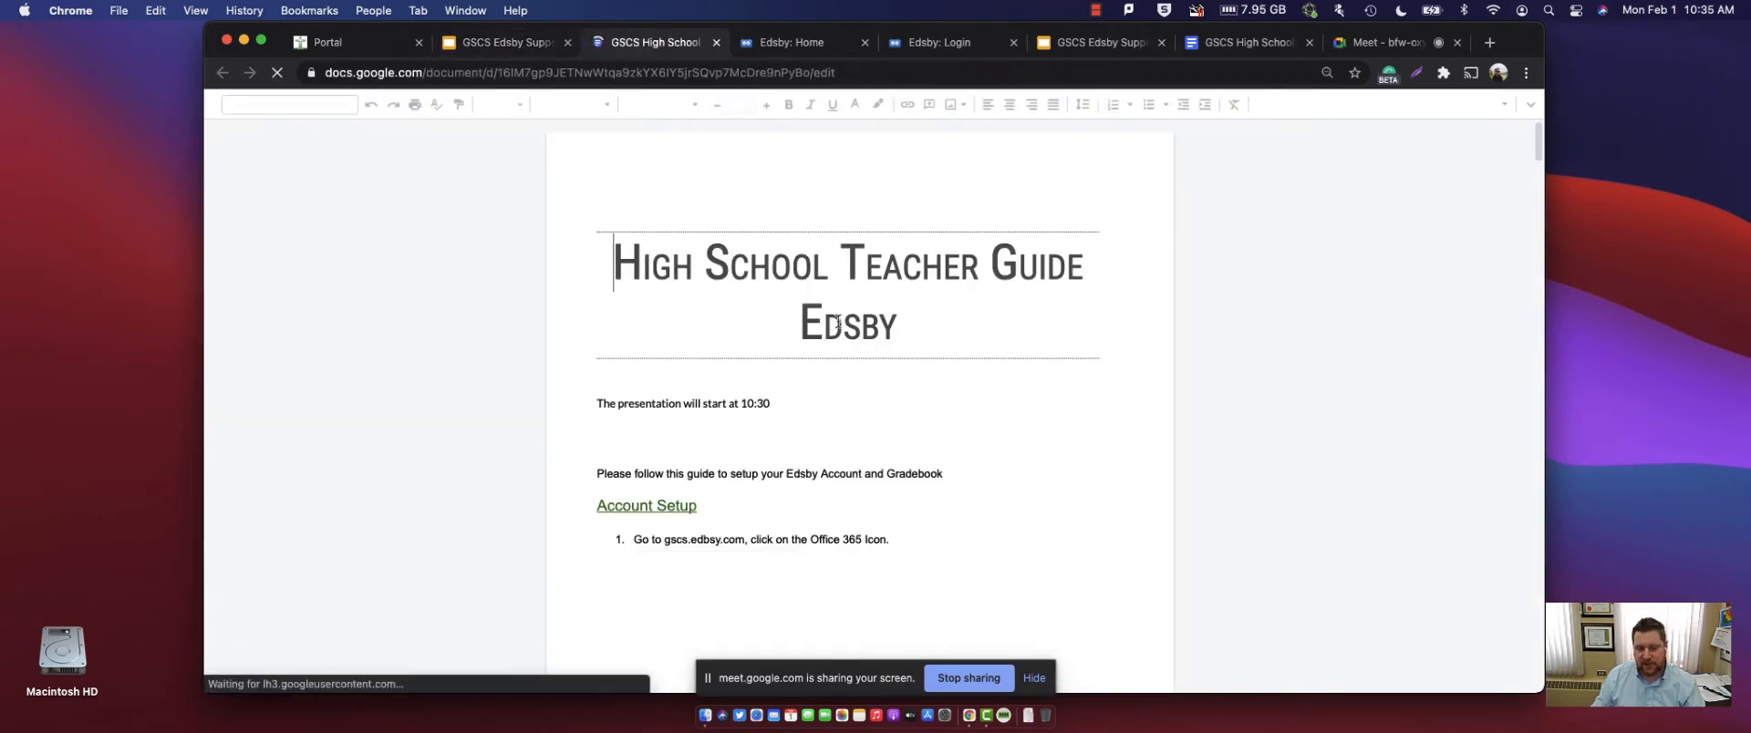
- Review the guide's Account Setup instructions, from the Office 365 login through notifications and the introduction tour, down to Class Setup
{"action": "left_click", "coordinate": [771, 339]}
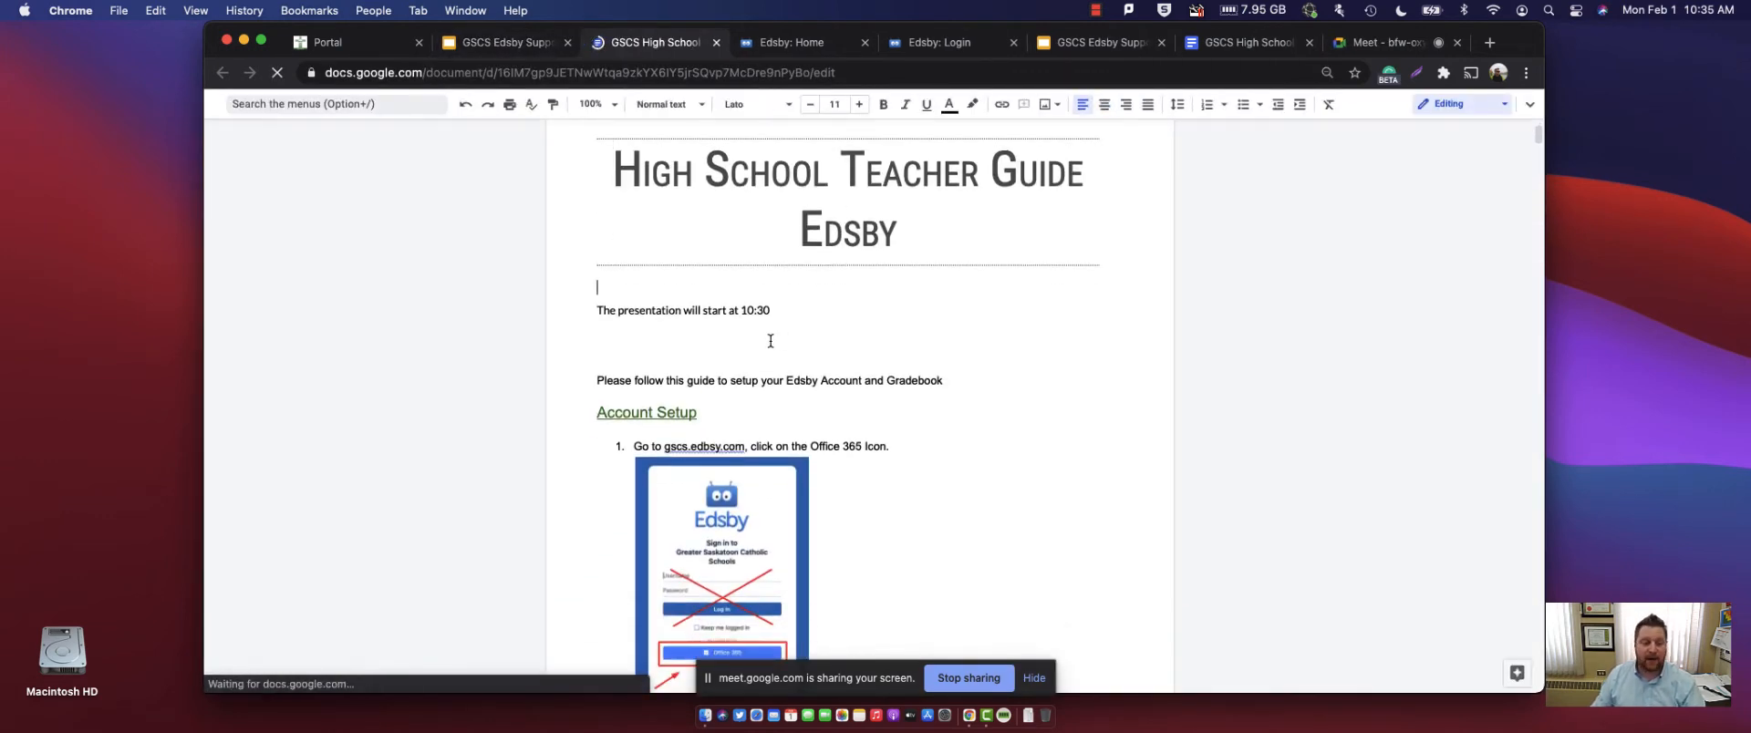
{"action": "scroll", "coordinate": [714, 330], "scroll_direction": "down", "scroll_amount": 7}
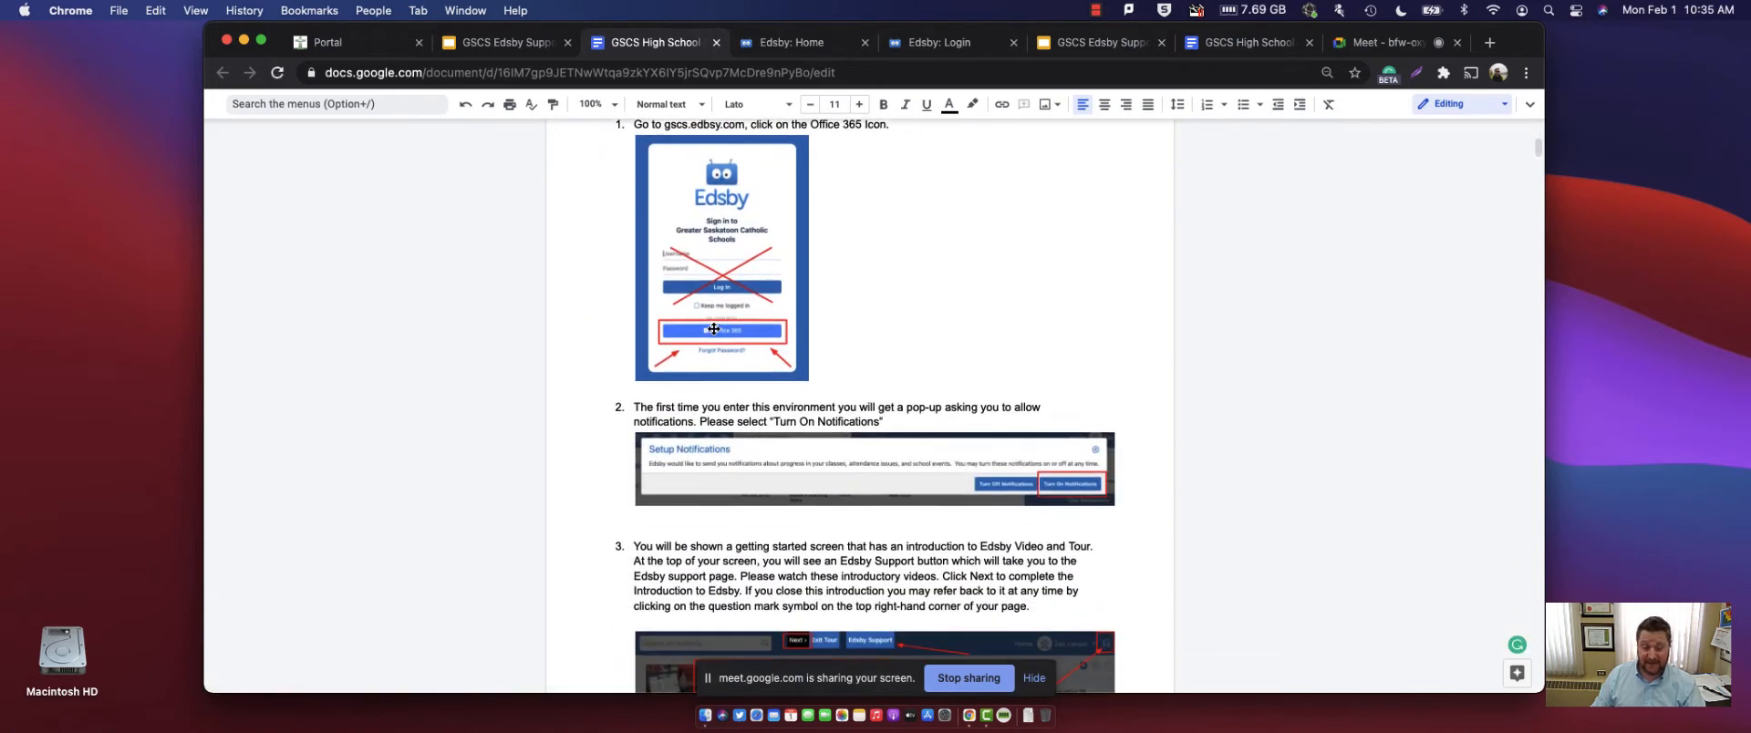
{"action": "scroll", "coordinate": [892, 429], "scroll_direction": "down", "scroll_amount": 1}
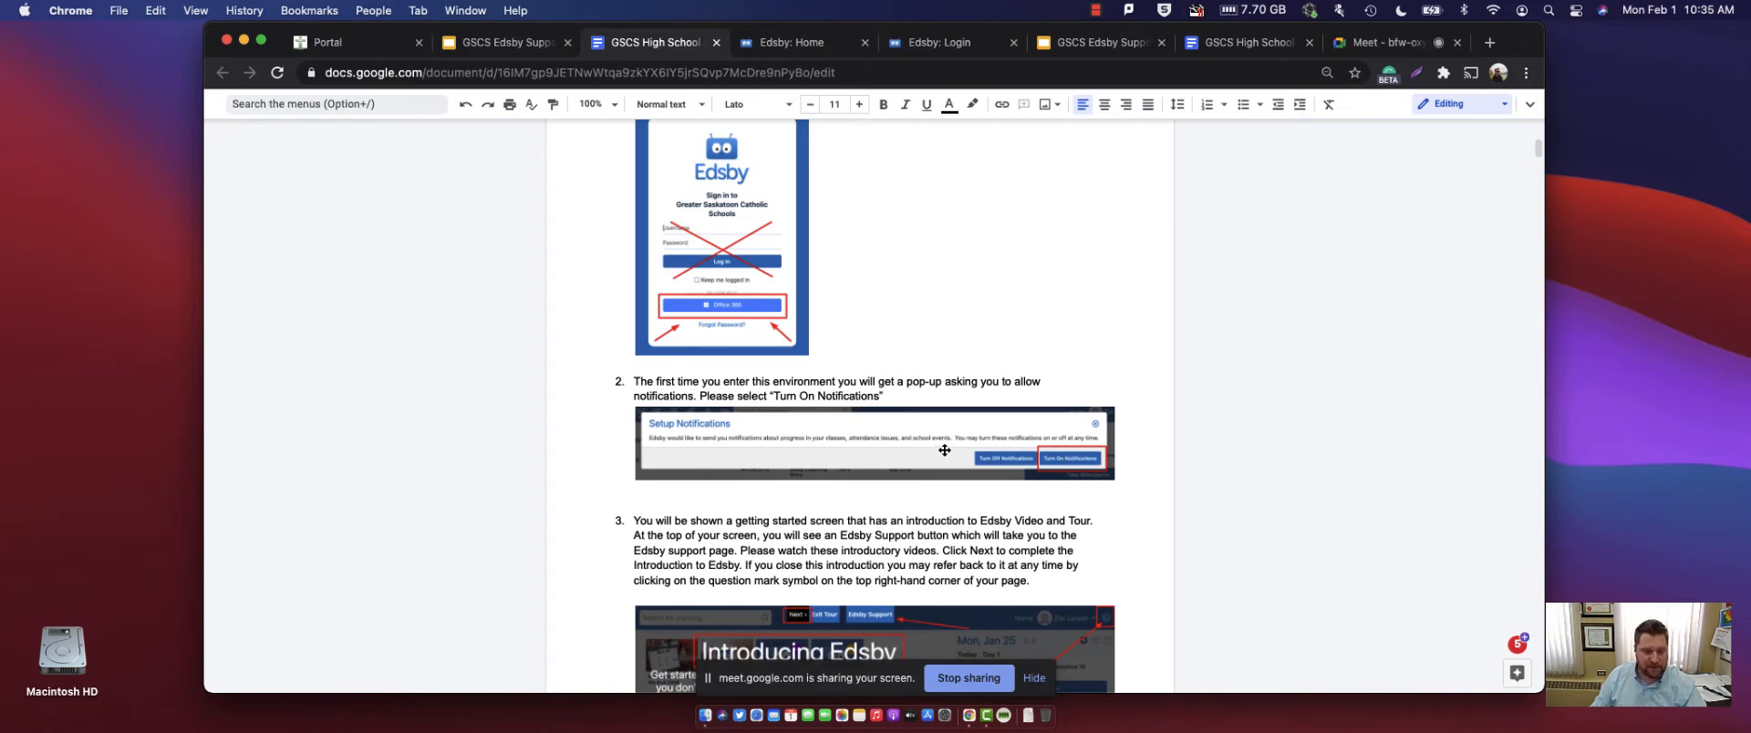
{"action": "scroll", "coordinate": [943, 450], "scroll_direction": "down", "scroll_amount": 8}
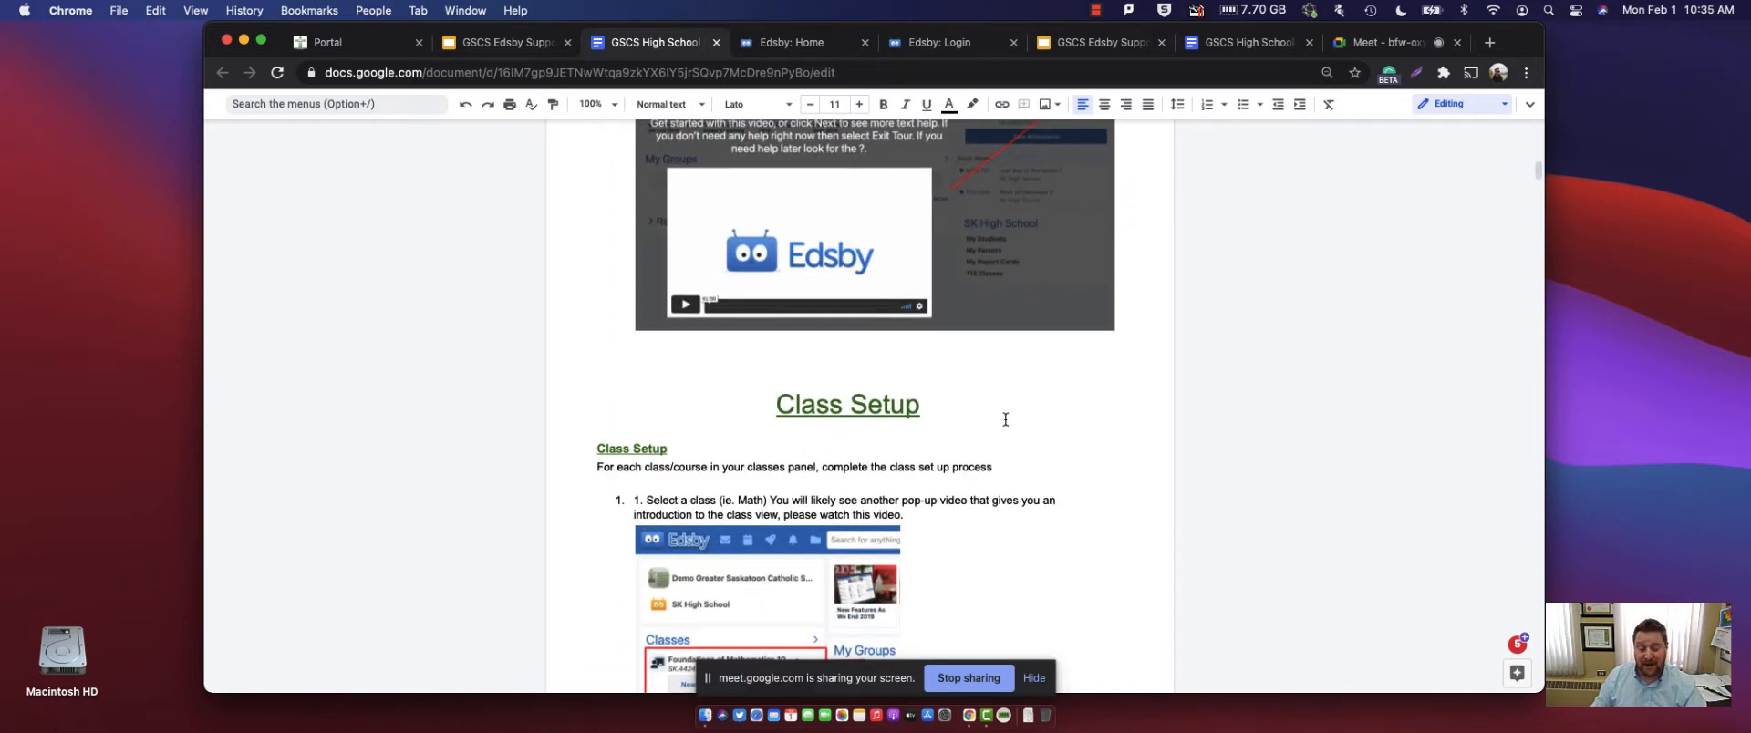
- Review the guide's Class Setup instructions for personalized names, class options, assessment weightings, and the course's General Learning Outcomes
{"action": "scroll", "coordinate": [1005, 419], "scroll_direction": "down", "scroll_amount": 8}
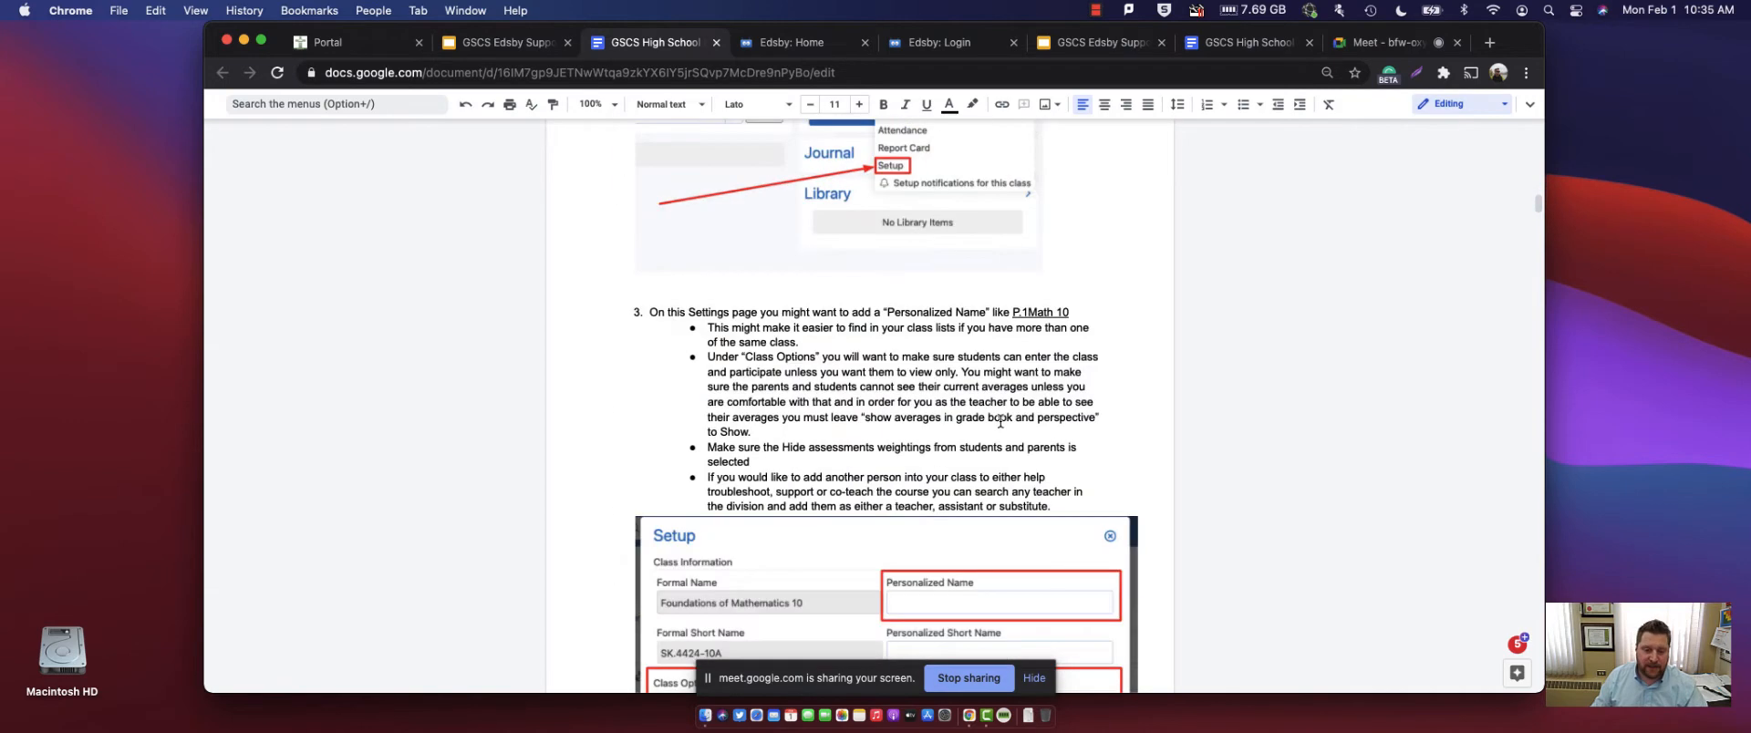
{"action": "scroll", "coordinate": [1000, 421], "scroll_direction": "down", "scroll_amount": 4}
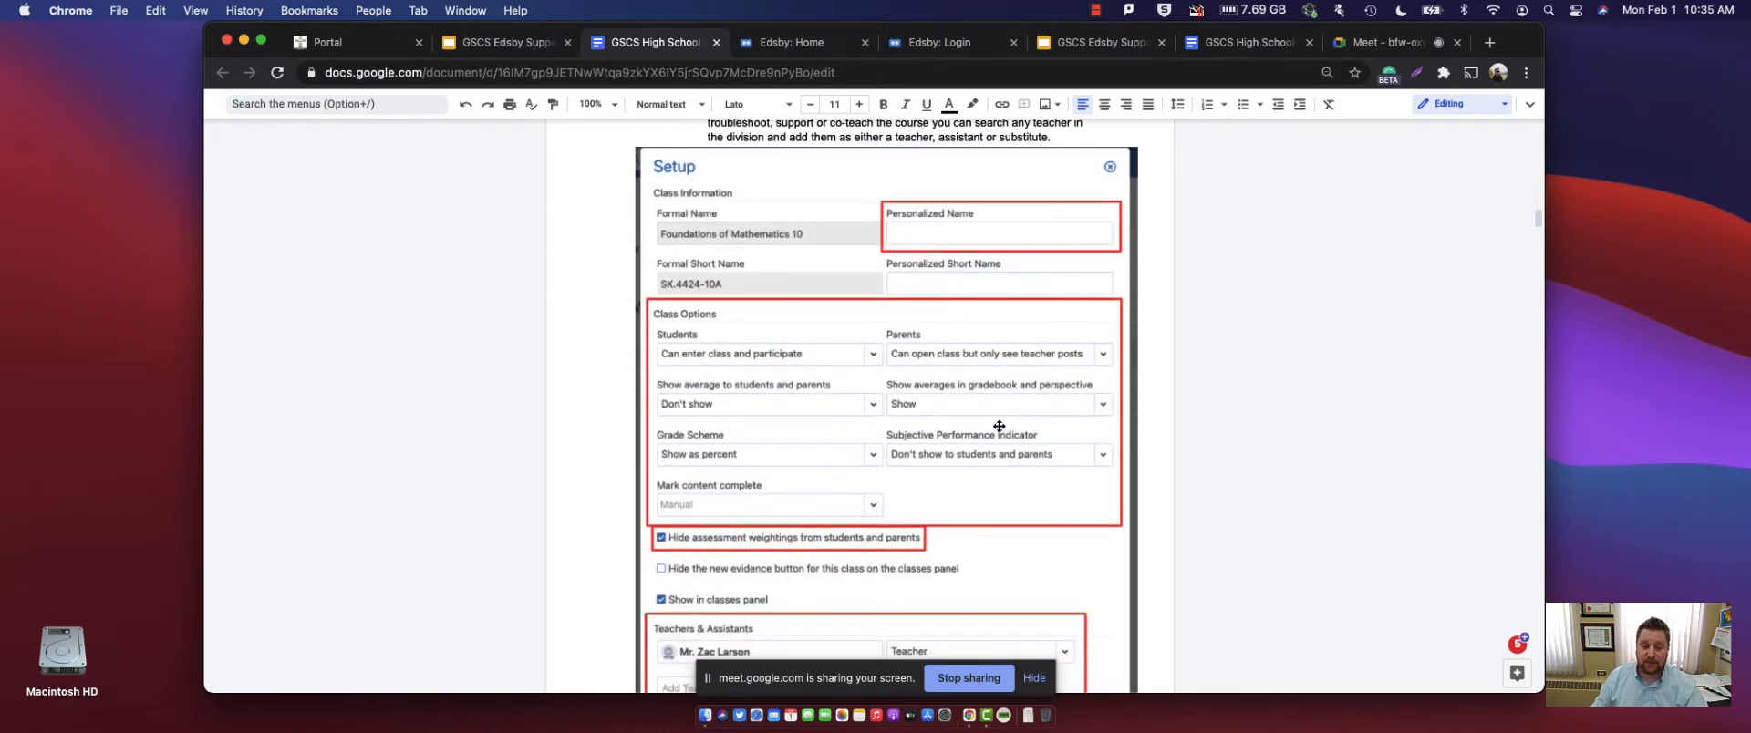
{"action": "scroll", "coordinate": [999, 425], "scroll_direction": "down", "scroll_amount": 6}
{"action": "scroll", "coordinate": [986, 439], "scroll_direction": "down", "scroll_amount": 1}
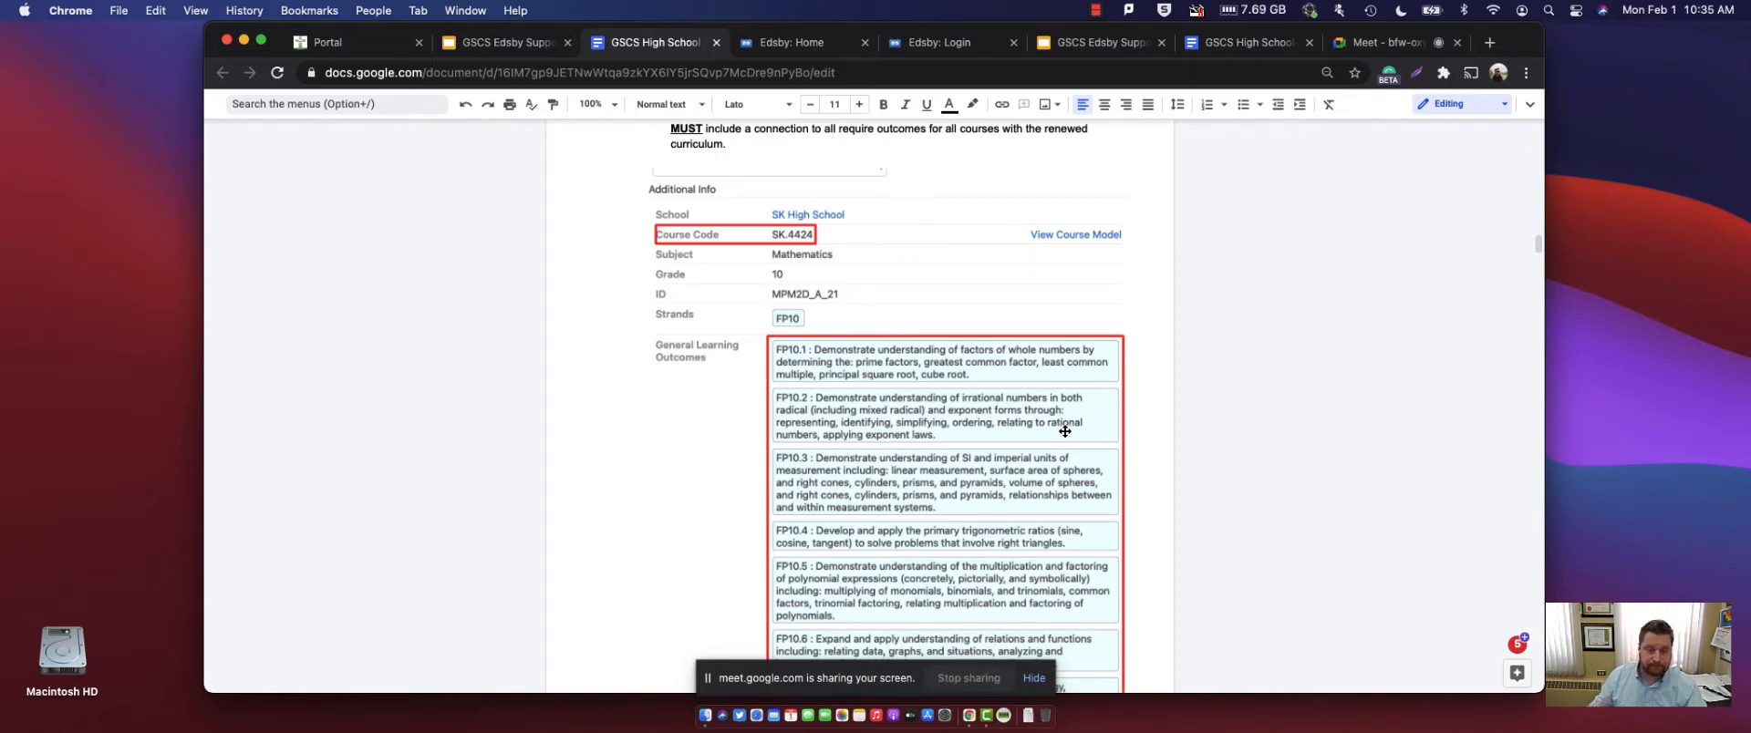
{"action": "scroll", "coordinate": [1071, 433], "scroll_direction": "down", "scroll_amount": 5}
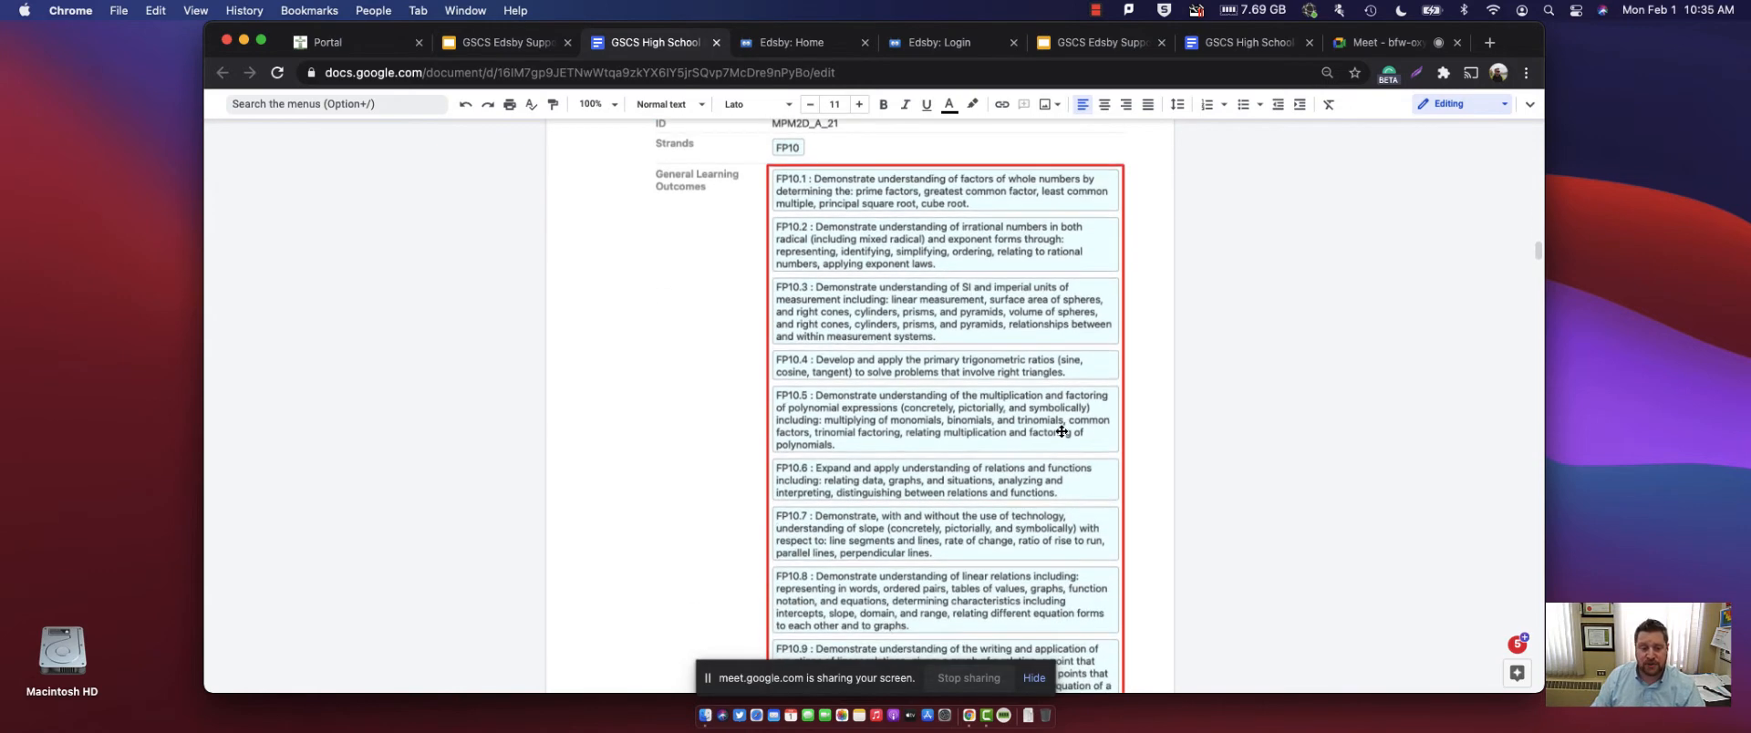
{"action": "scroll", "coordinate": [849, 301], "scroll_direction": "down", "scroll_amount": 4}
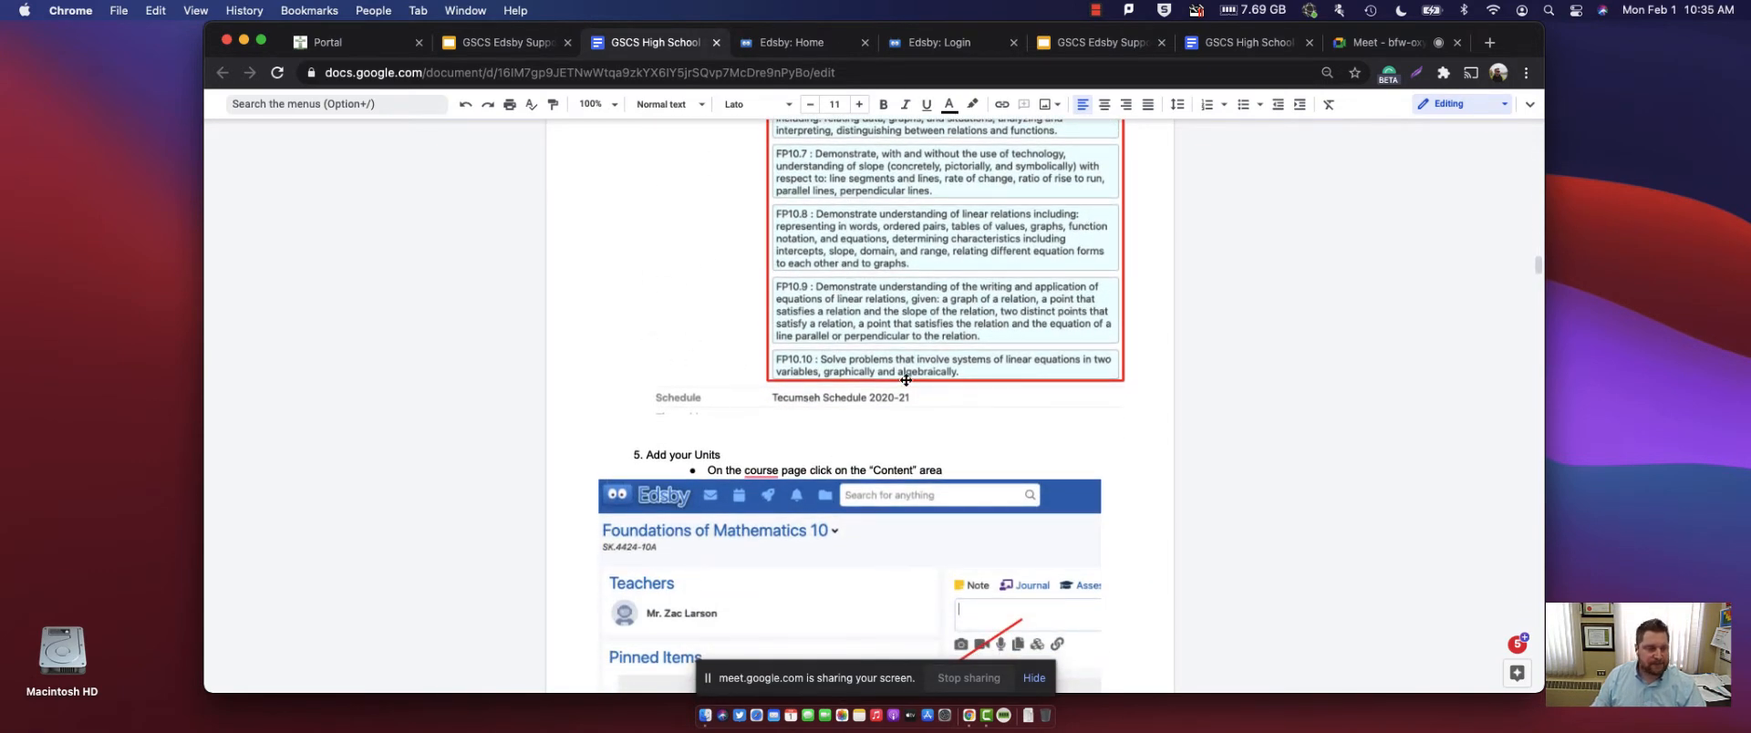
- Review the Add your Units instructions, from opening Content through the finished unit list and course copy option, down to Gradebook and Weighting
{"action": "scroll", "coordinate": [838, 337], "scroll_direction": "down", "scroll_amount": 3}
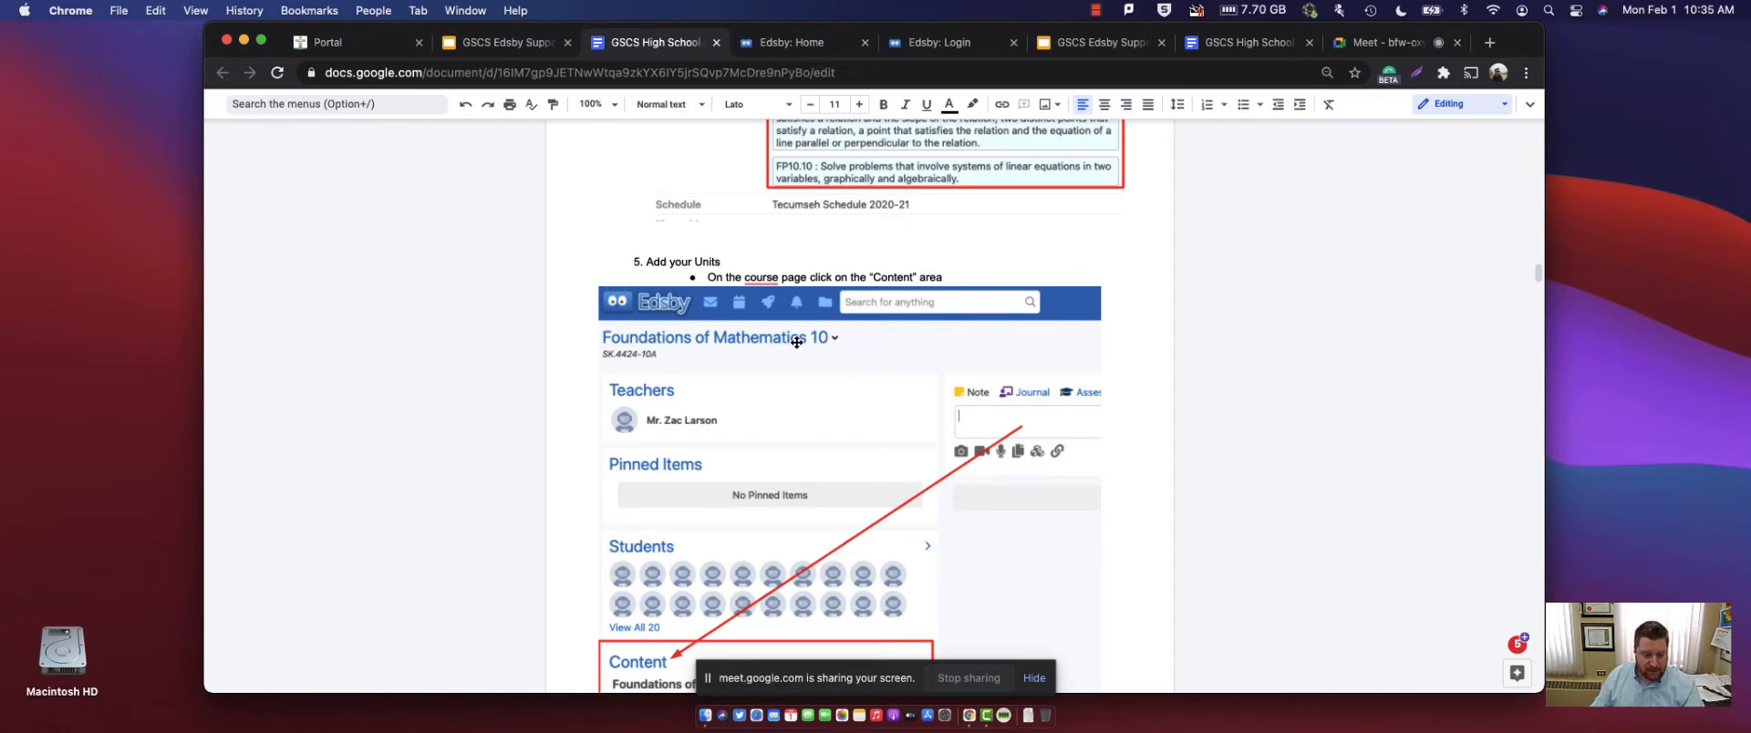
{"action": "scroll", "coordinate": [796, 341], "scroll_direction": "down", "scroll_amount": 3}
{"action": "scroll", "coordinate": [998, 383], "scroll_direction": "down", "scroll_amount": 7}
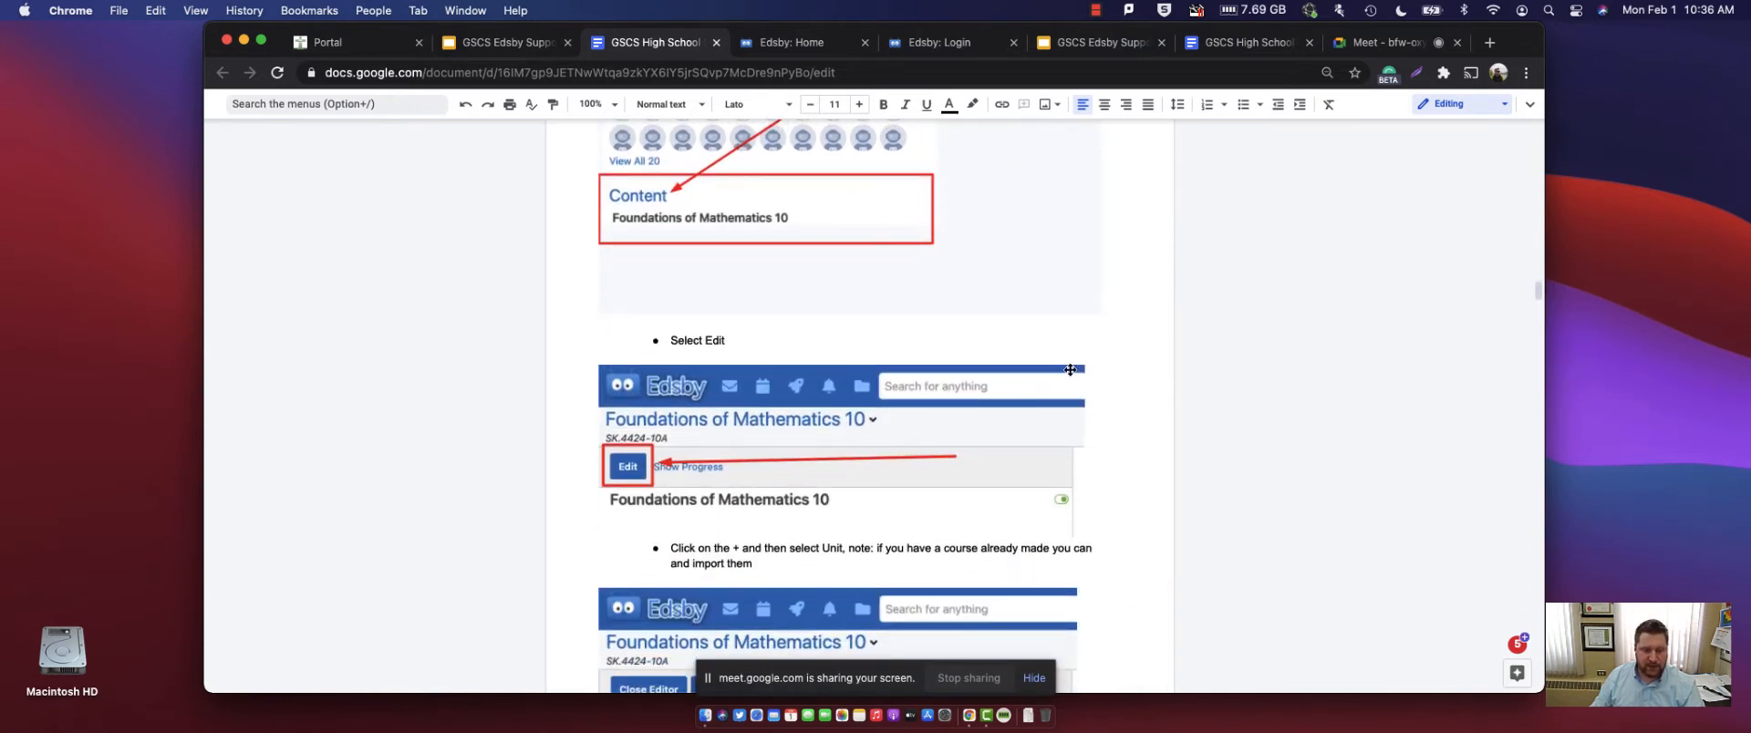
{"action": "scroll", "coordinate": [1012, 433], "scroll_direction": "down", "scroll_amount": 7}
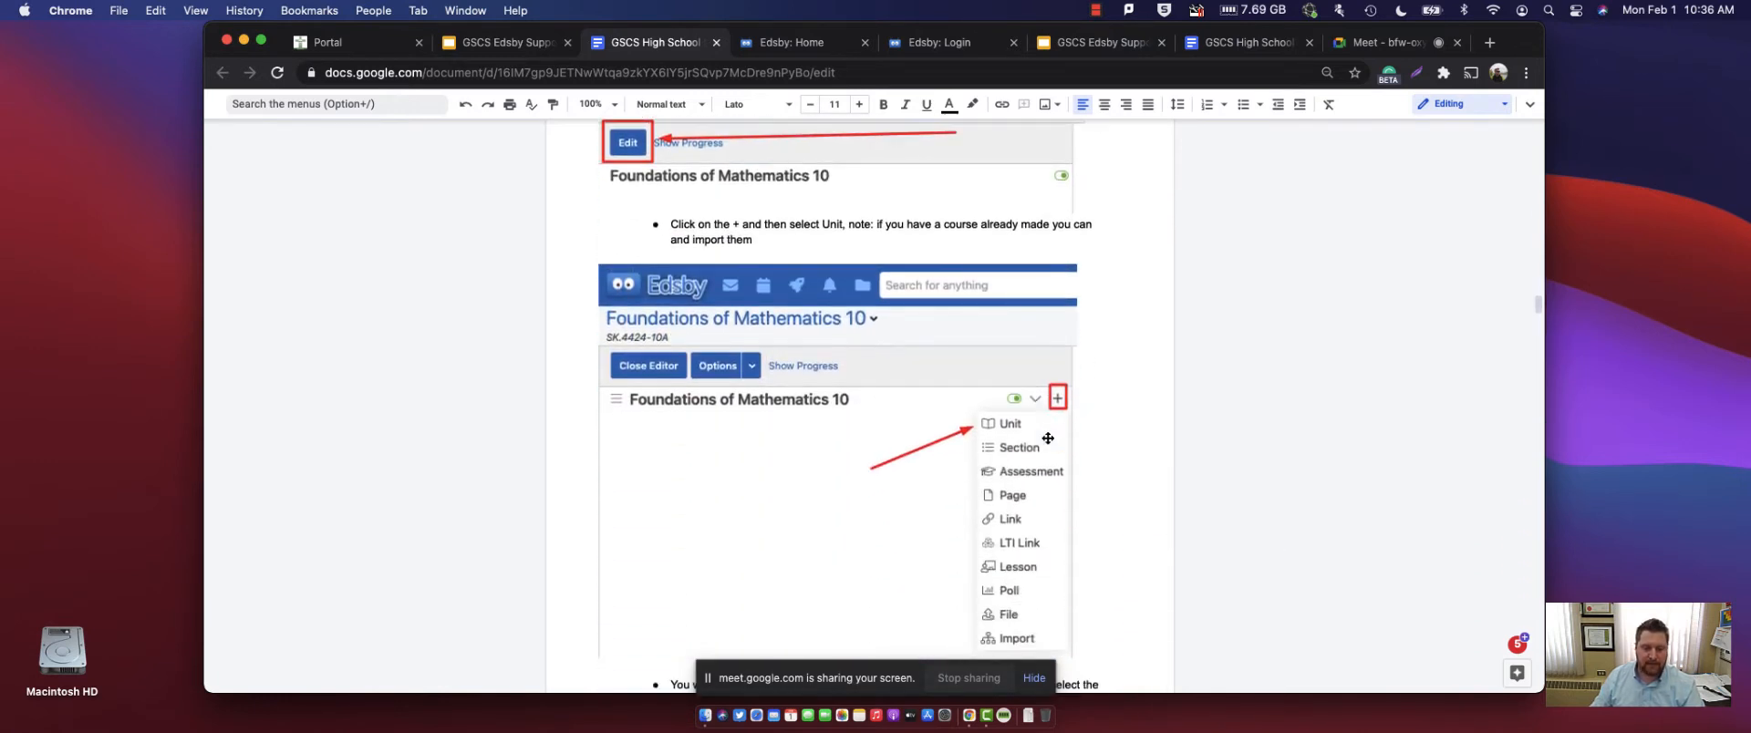
{"action": "scroll", "coordinate": [1050, 476], "scroll_direction": "down", "scroll_amount": 16}
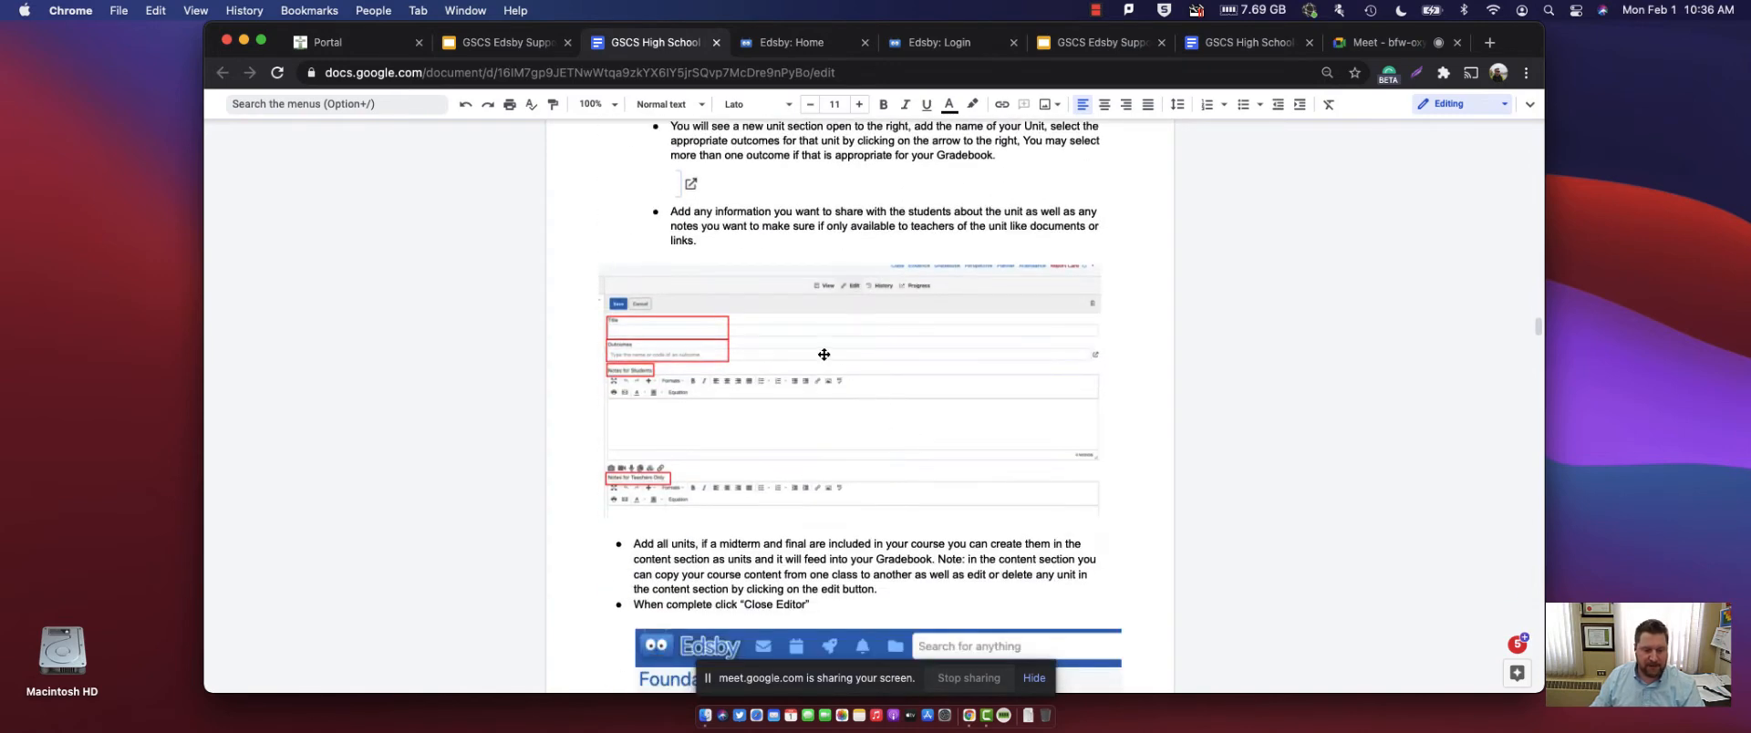
{"action": "scroll", "coordinate": [771, 375], "scroll_direction": "down", "scroll_amount": 2}
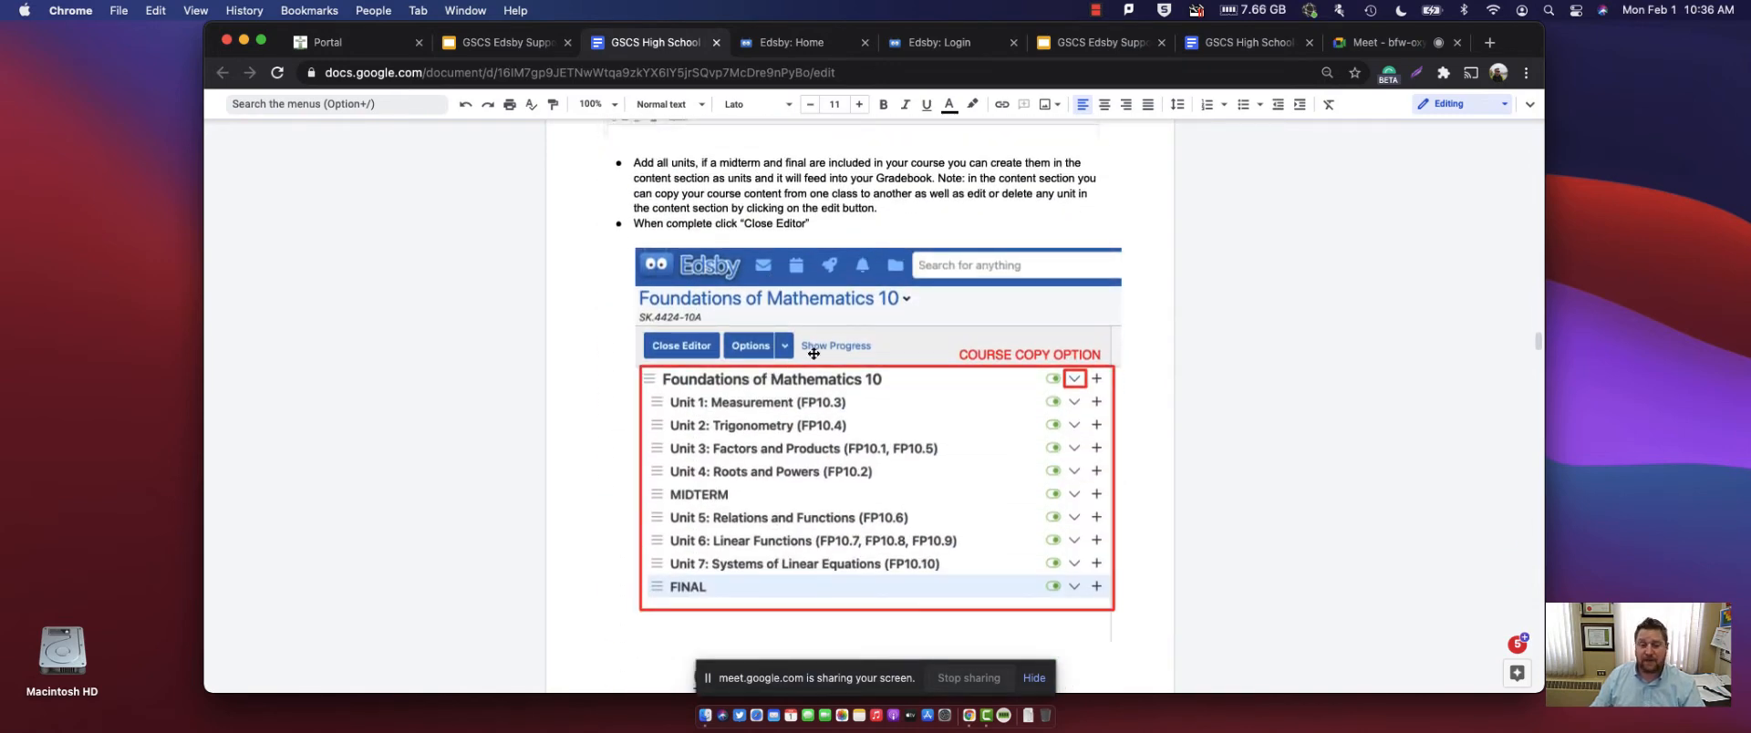
{"action": "scroll", "coordinate": [964, 439], "scroll_direction": "down", "scroll_amount": 1}
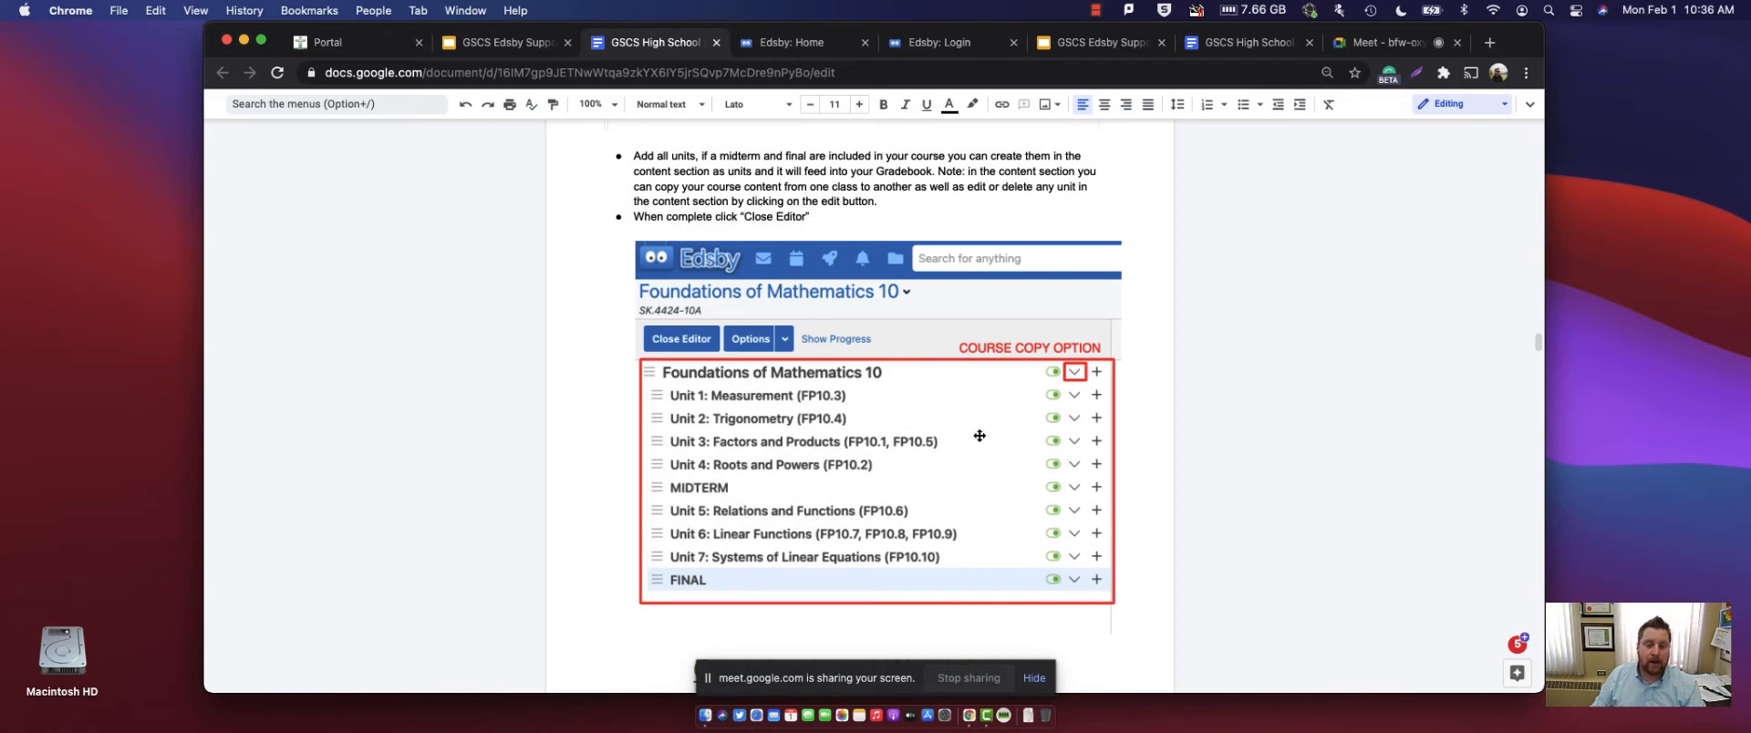
{"action": "scroll", "coordinate": [992, 443], "scroll_direction": "down", "scroll_amount": 5}
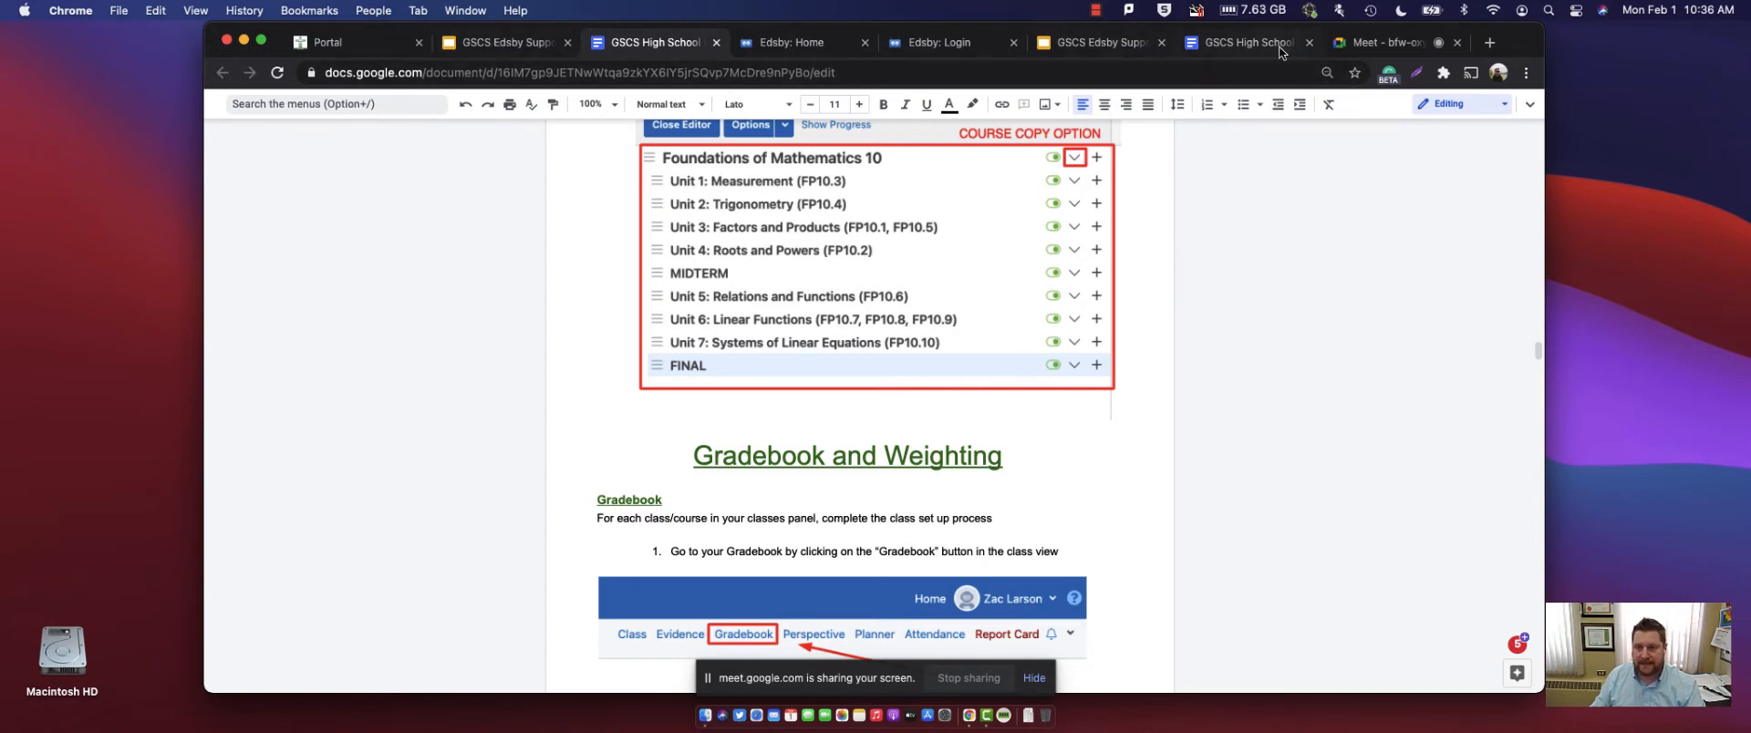
- Switch to the Google Meet call, check the chat for messages, and close the side pane
{"action": "left_click", "coordinate": [1363, 42]}
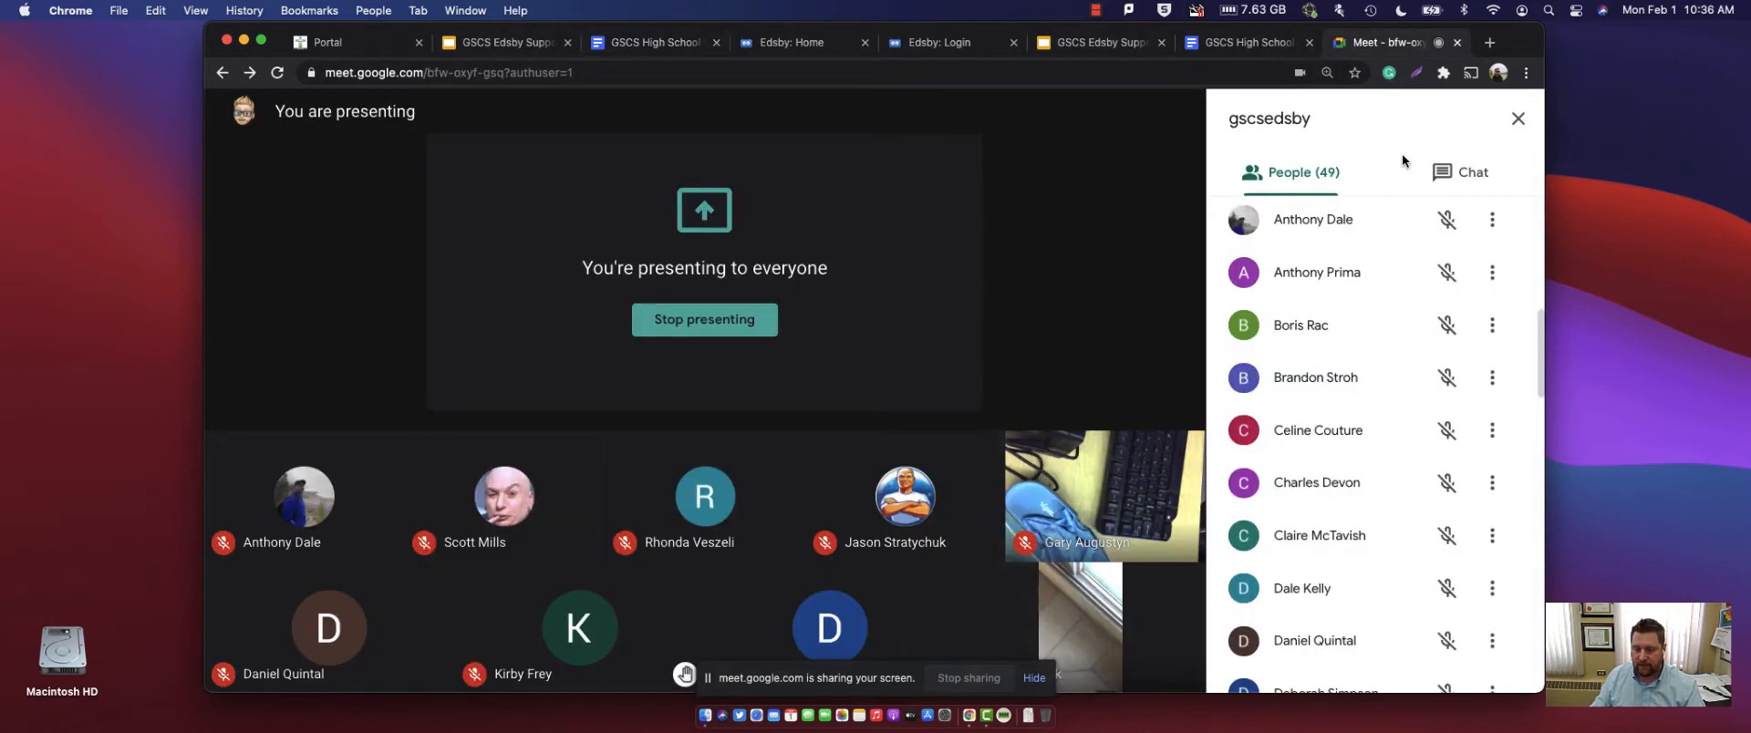
{"action": "left_click", "coordinate": [1477, 174]}
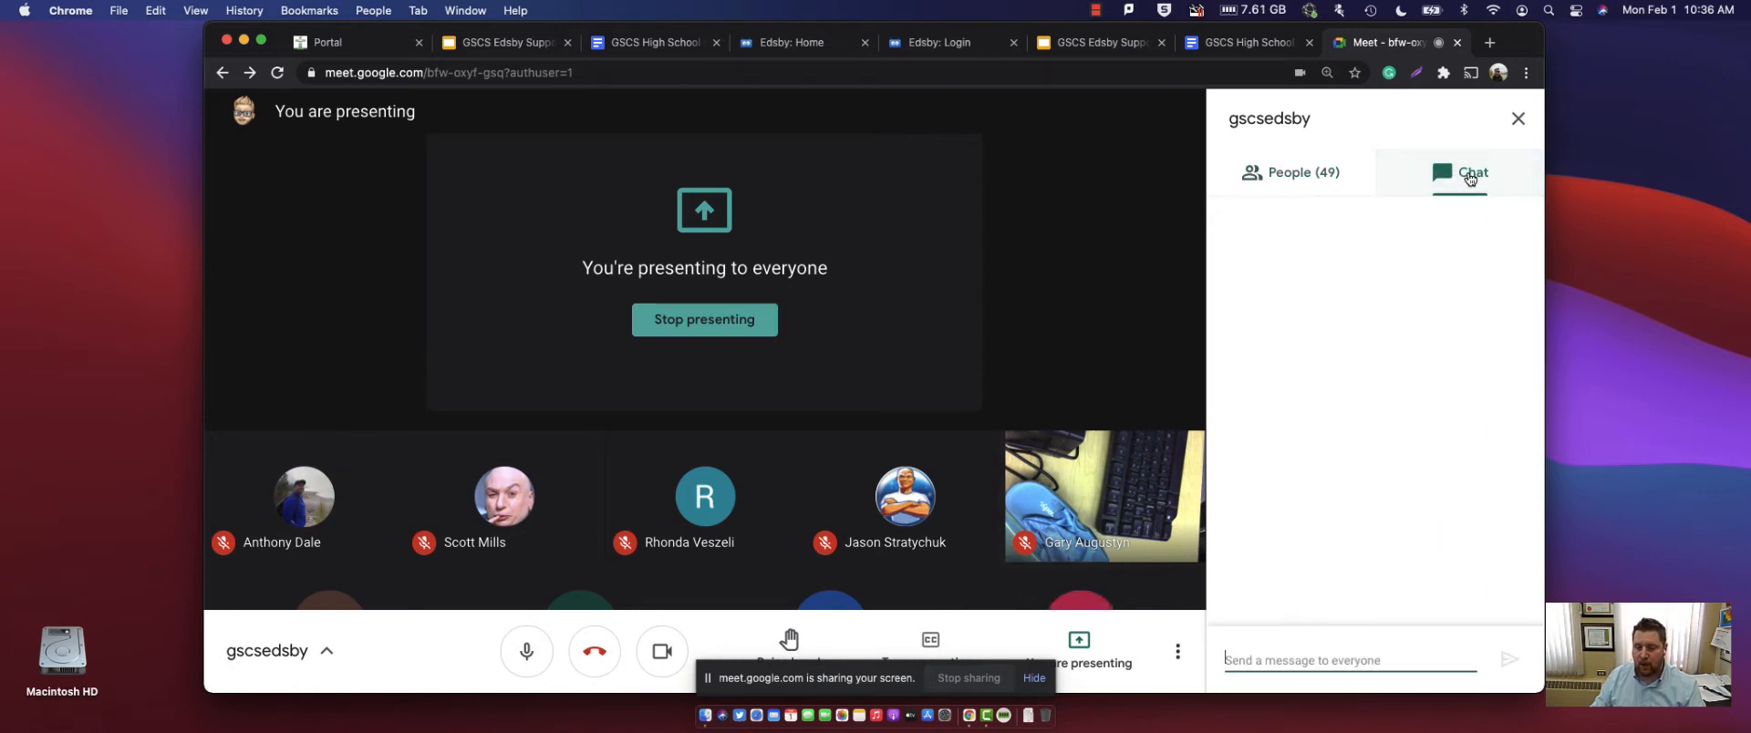
{"action": "left_click", "coordinate": [1508, 134]}
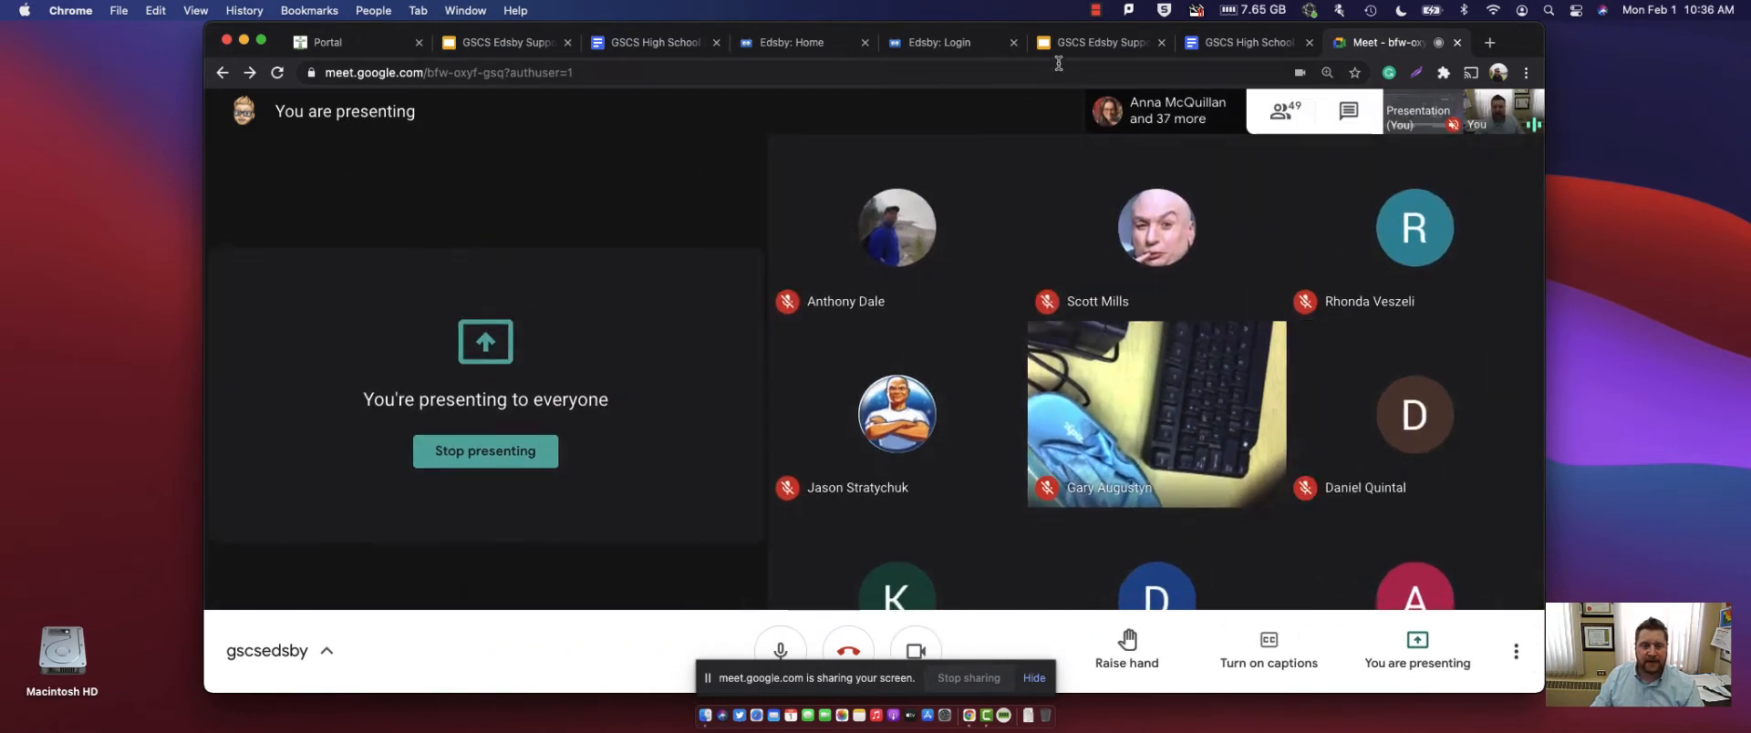
- View the beginning of the High School Teacher Guide's other open copy, and close the first open Edsby support slides
{"action": "left_click", "coordinate": [1229, 45]}
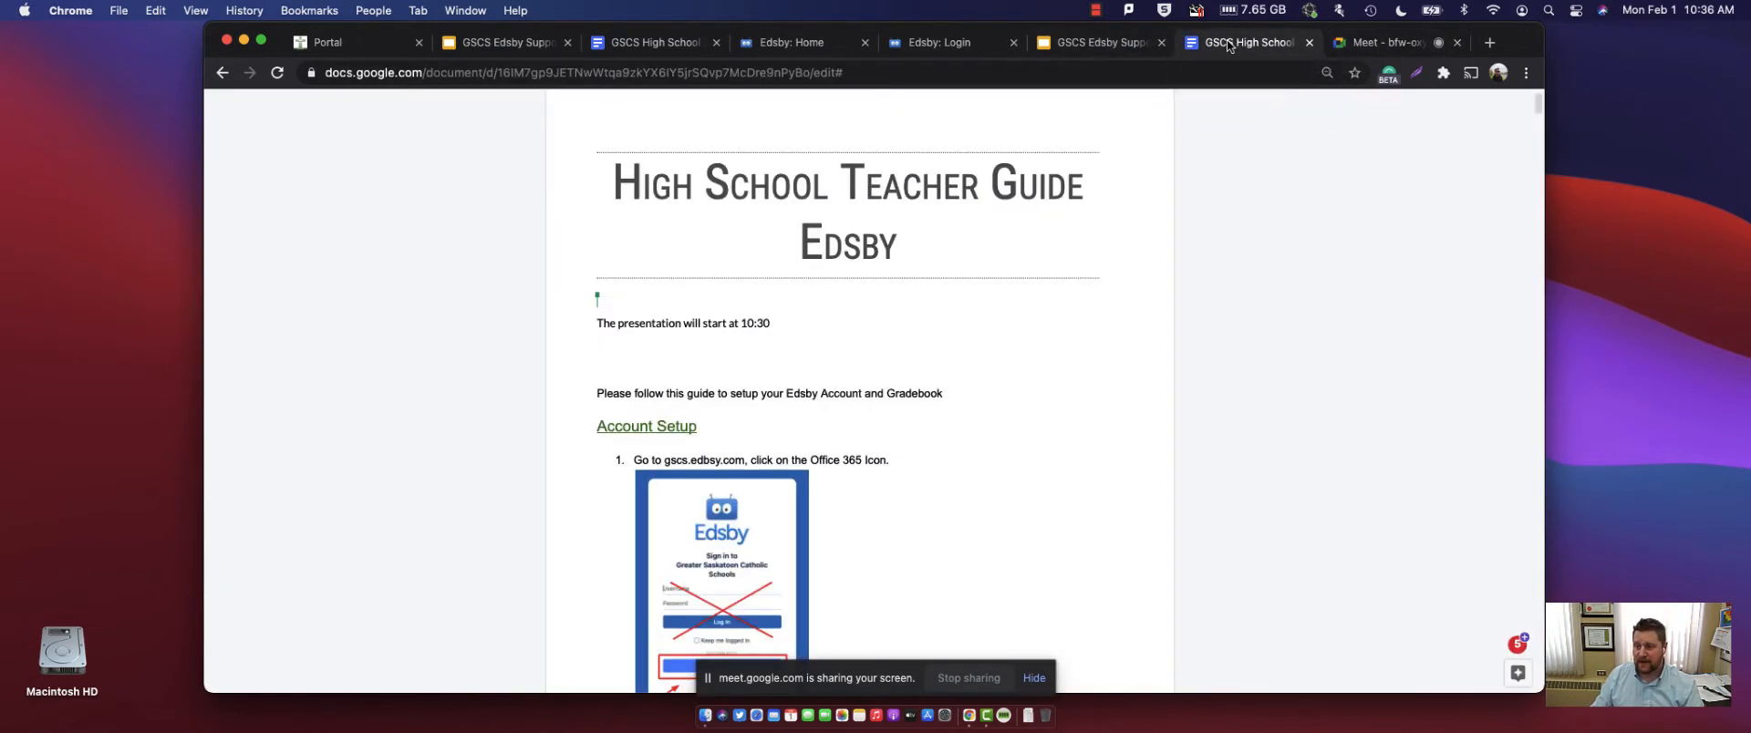
{"action": "scroll", "coordinate": [923, 319], "scroll_direction": "down", "scroll_amount": 2}
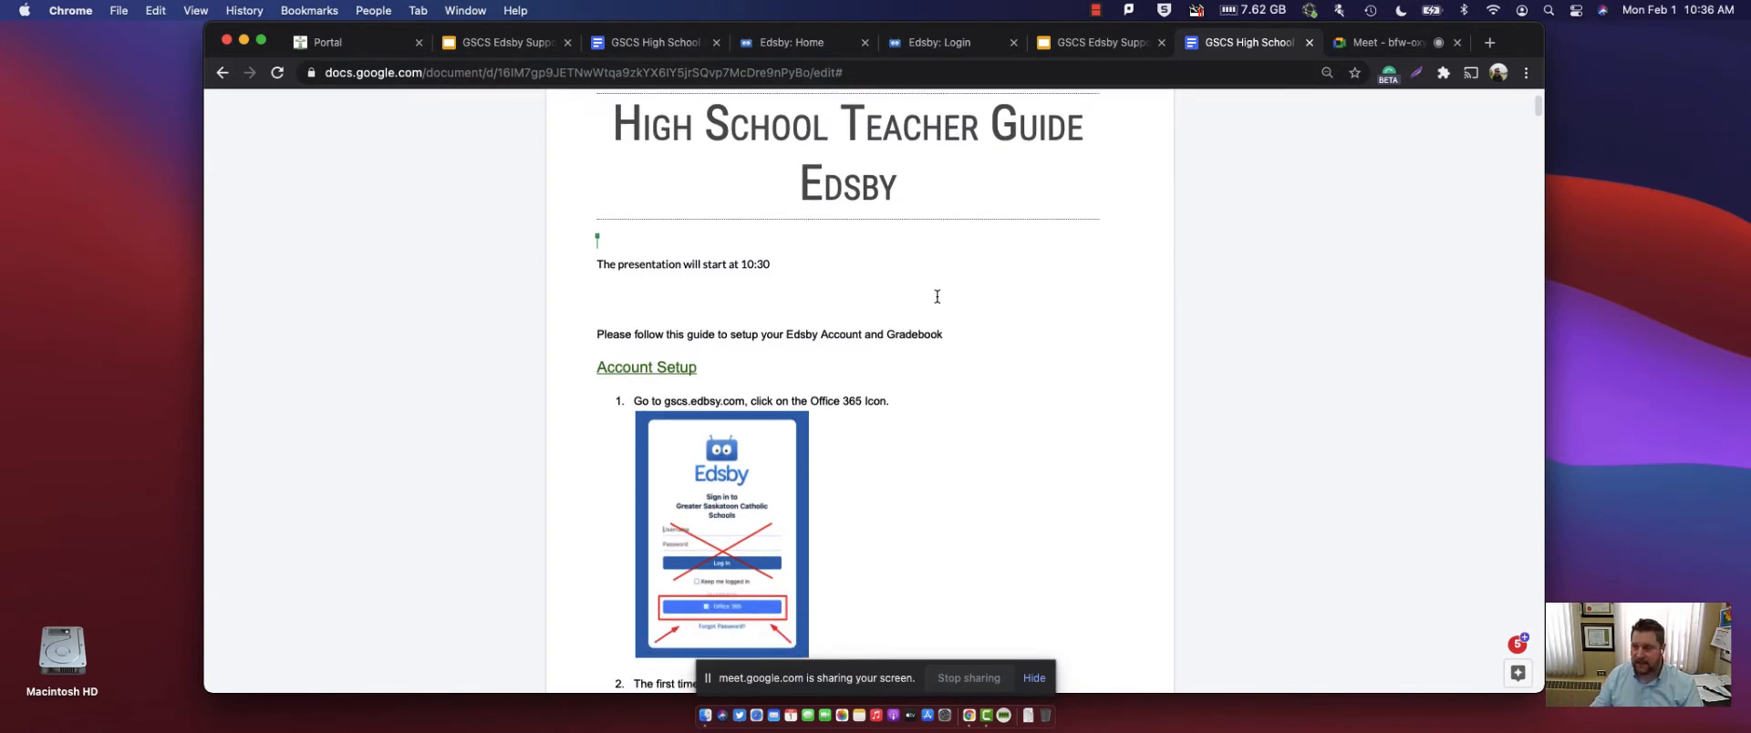
{"action": "scroll", "coordinate": [937, 296], "scroll_direction": "down", "scroll_amount": 3}
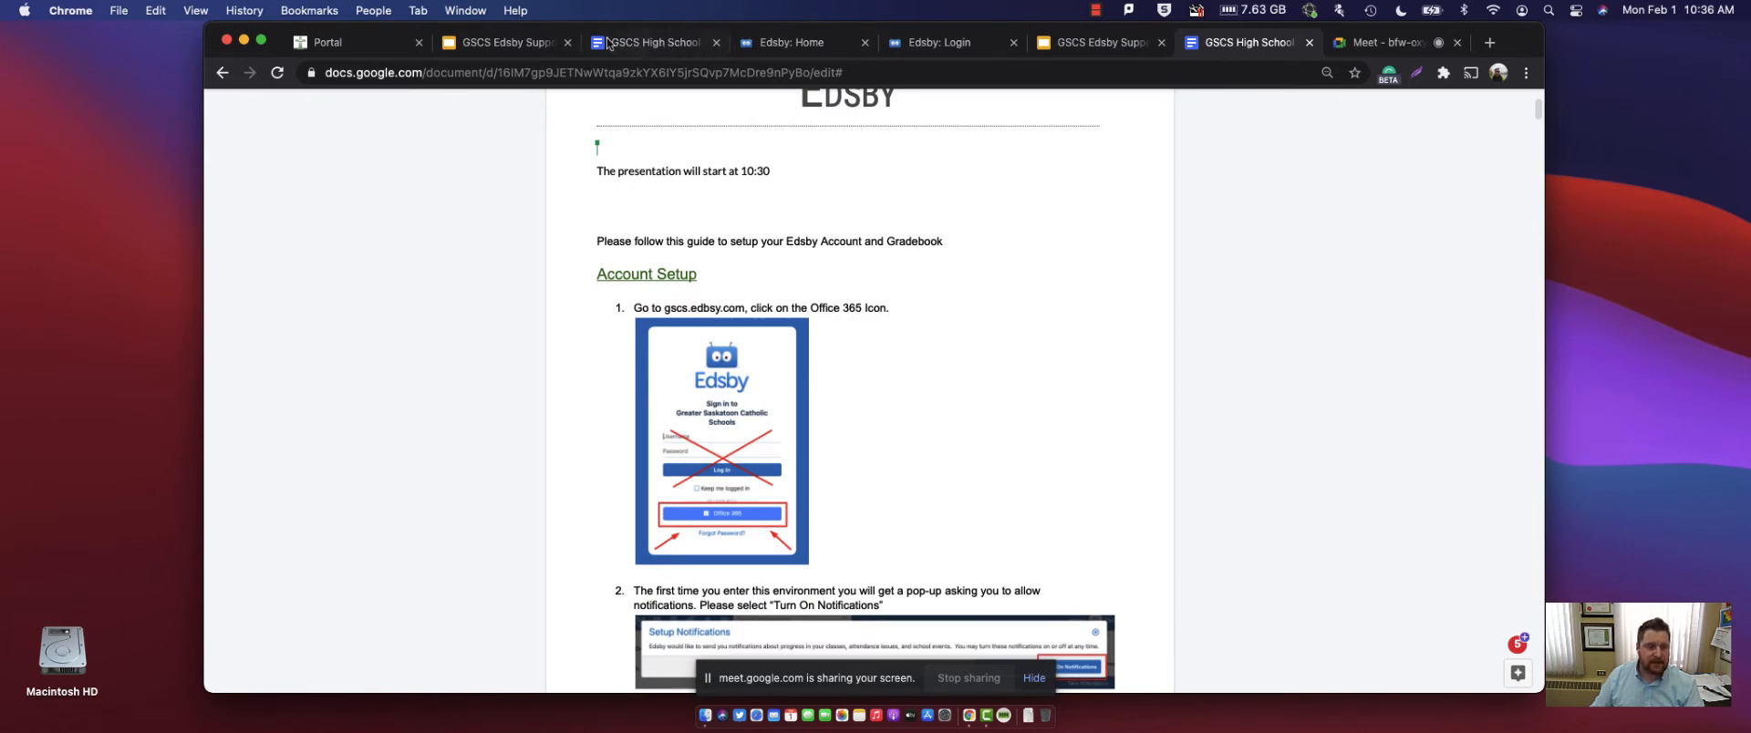
{"action": "left_click", "coordinate": [527, 42]}
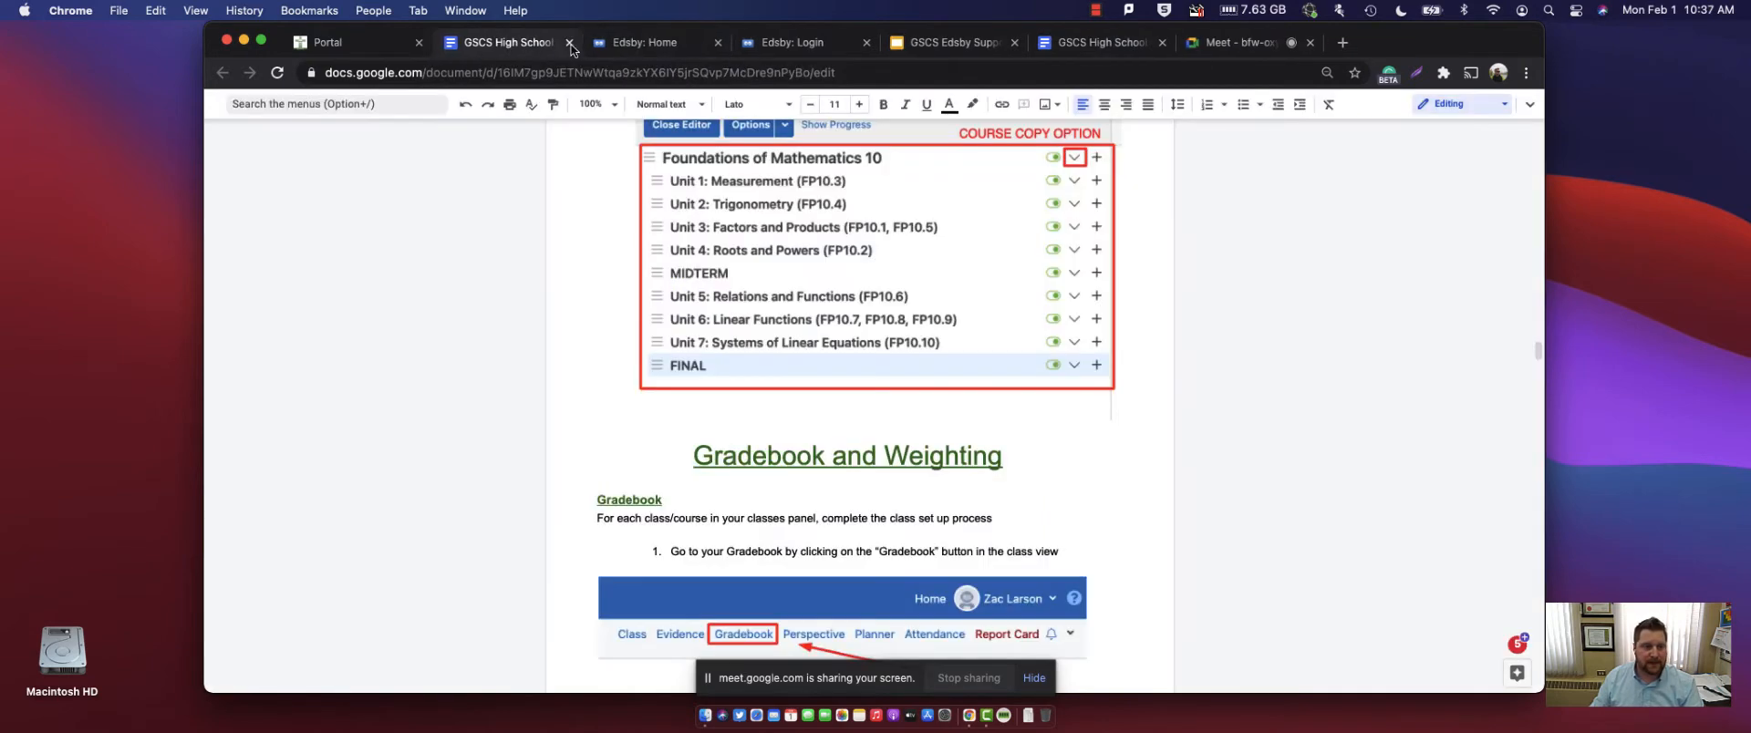
{"action": "left_click", "coordinate": [567, 42]}
- Return to the first Account Setup instruction in the editable guide and highlight the address gscs.edbsy.com
{"action": "scroll", "coordinate": [989, 246], "scroll_direction": "up", "scroll_amount": 20}
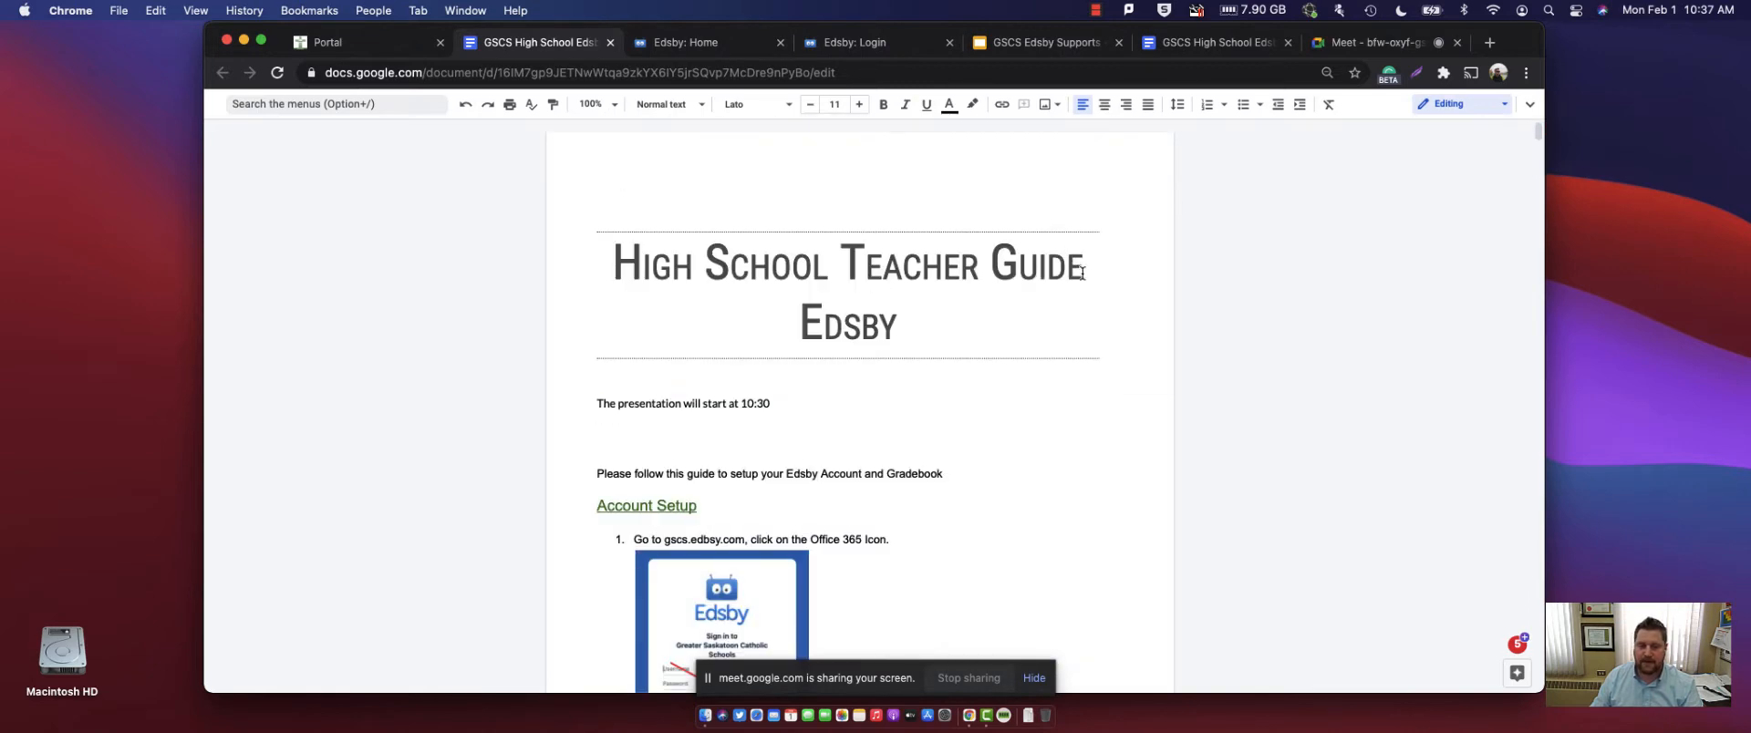
{"action": "scroll", "coordinate": [1076, 274], "scroll_direction": "down", "scroll_amount": 3}
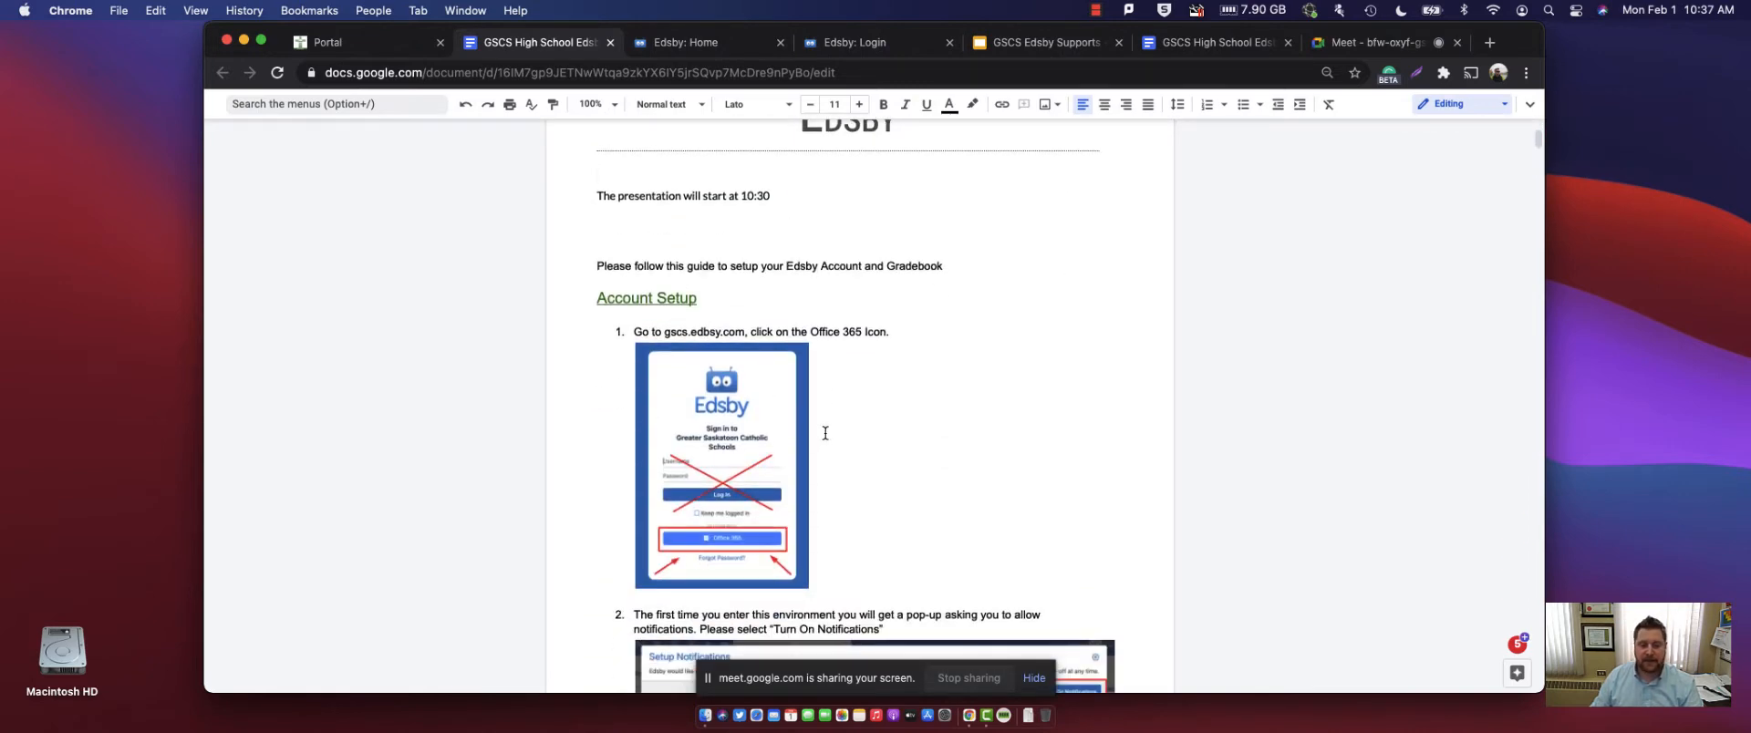
{"action": "scroll", "coordinate": [825, 433], "scroll_direction": "down", "scroll_amount": 1}
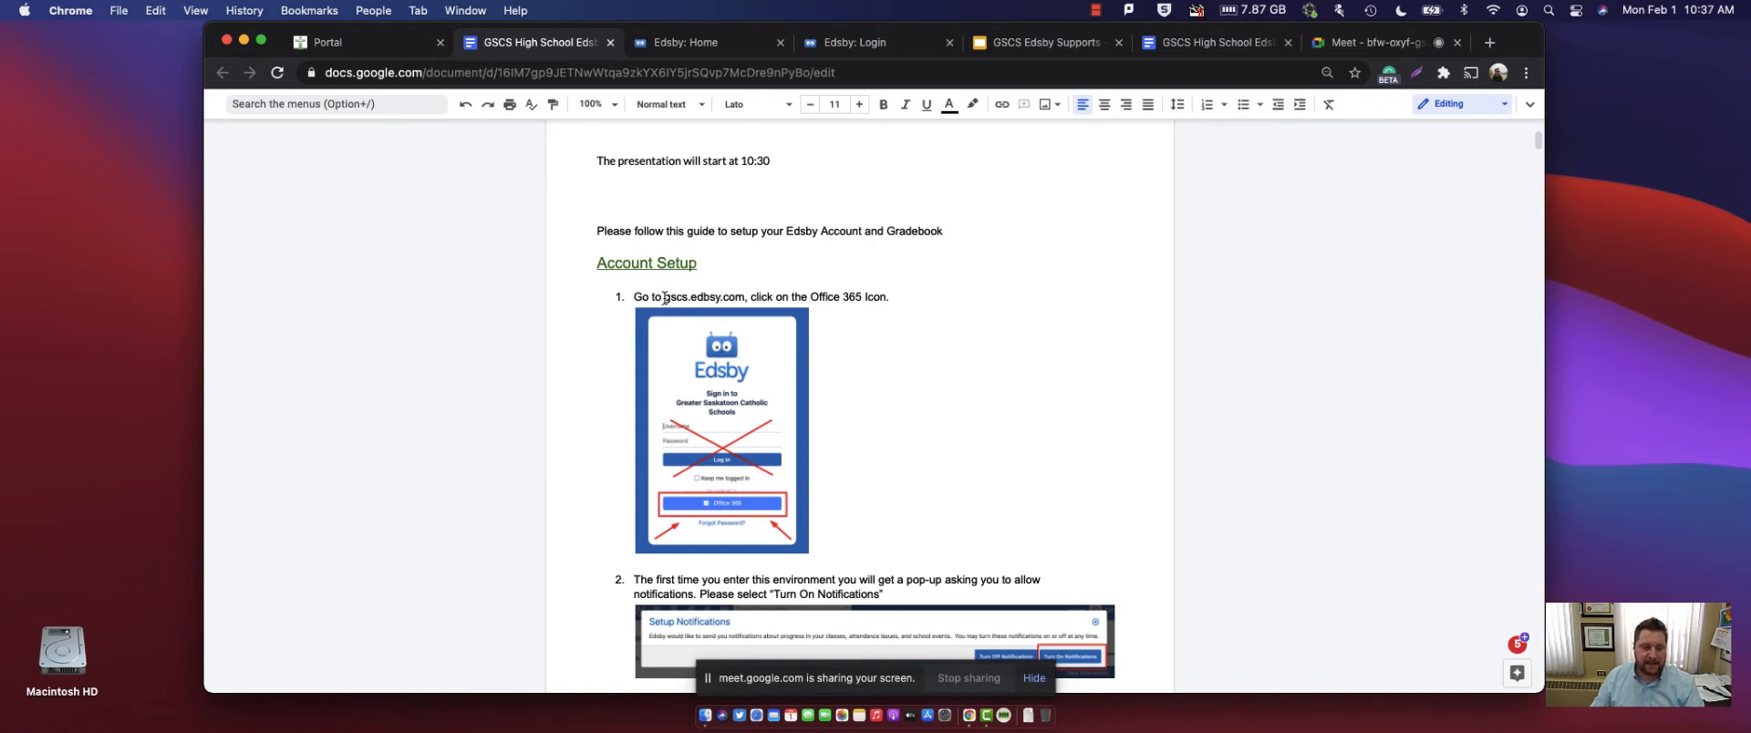
{"action": "left_click_drag", "start_coordinate": [664, 298], "coordinate": [745, 298]}
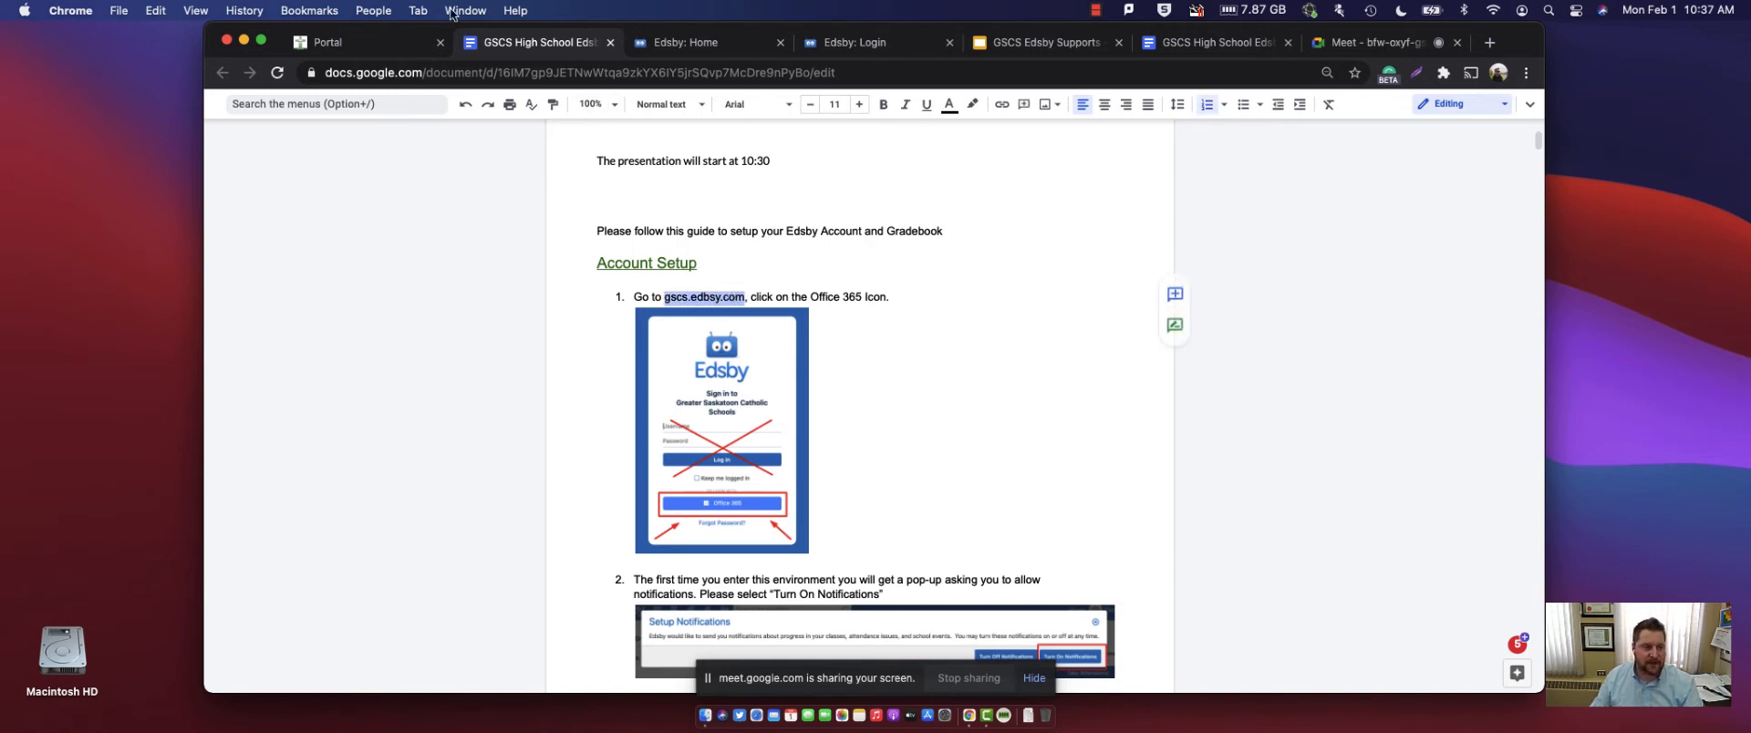
- Switch to the Edsby home page and log out of the account to show the sign-in page
{"action": "left_click", "coordinate": [679, 43]}
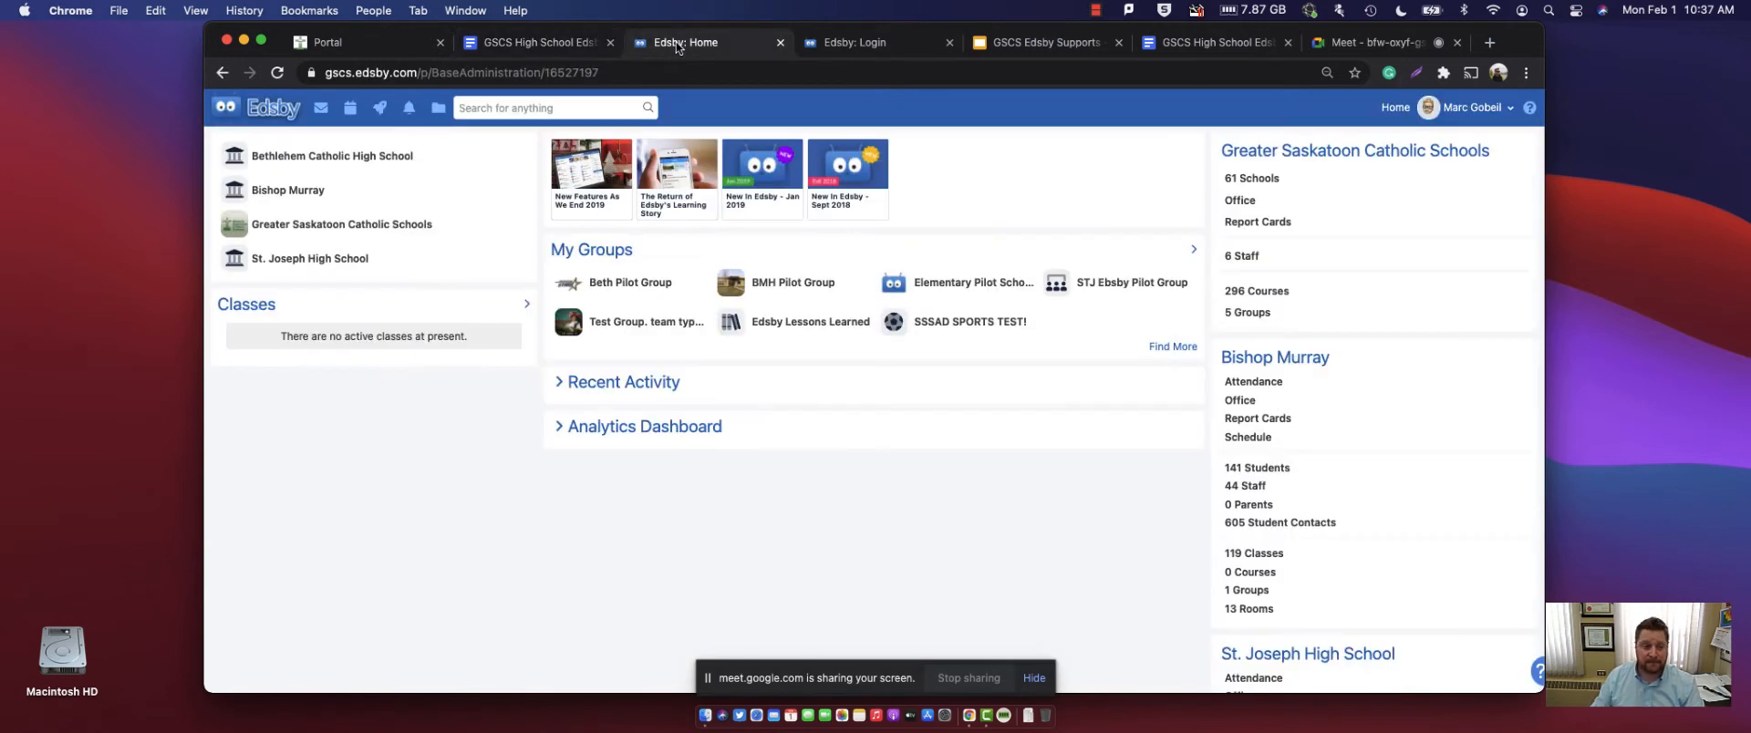
{"action": "left_click", "coordinate": [1491, 110]}
{"action": "left_click", "coordinate": [1450, 219]}
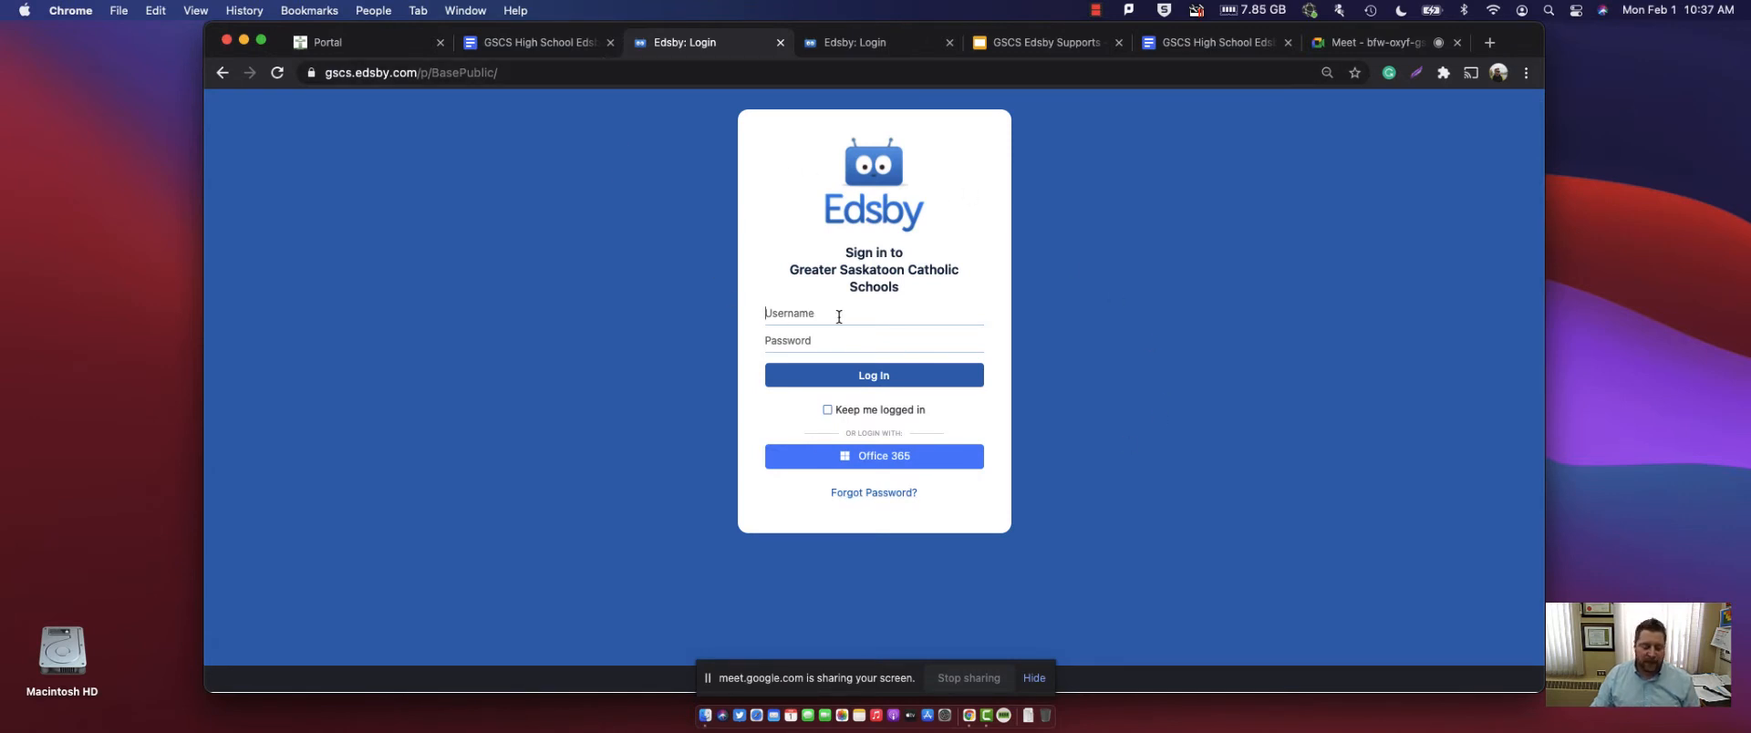
{"action": "left_click", "coordinate": [808, 316]}
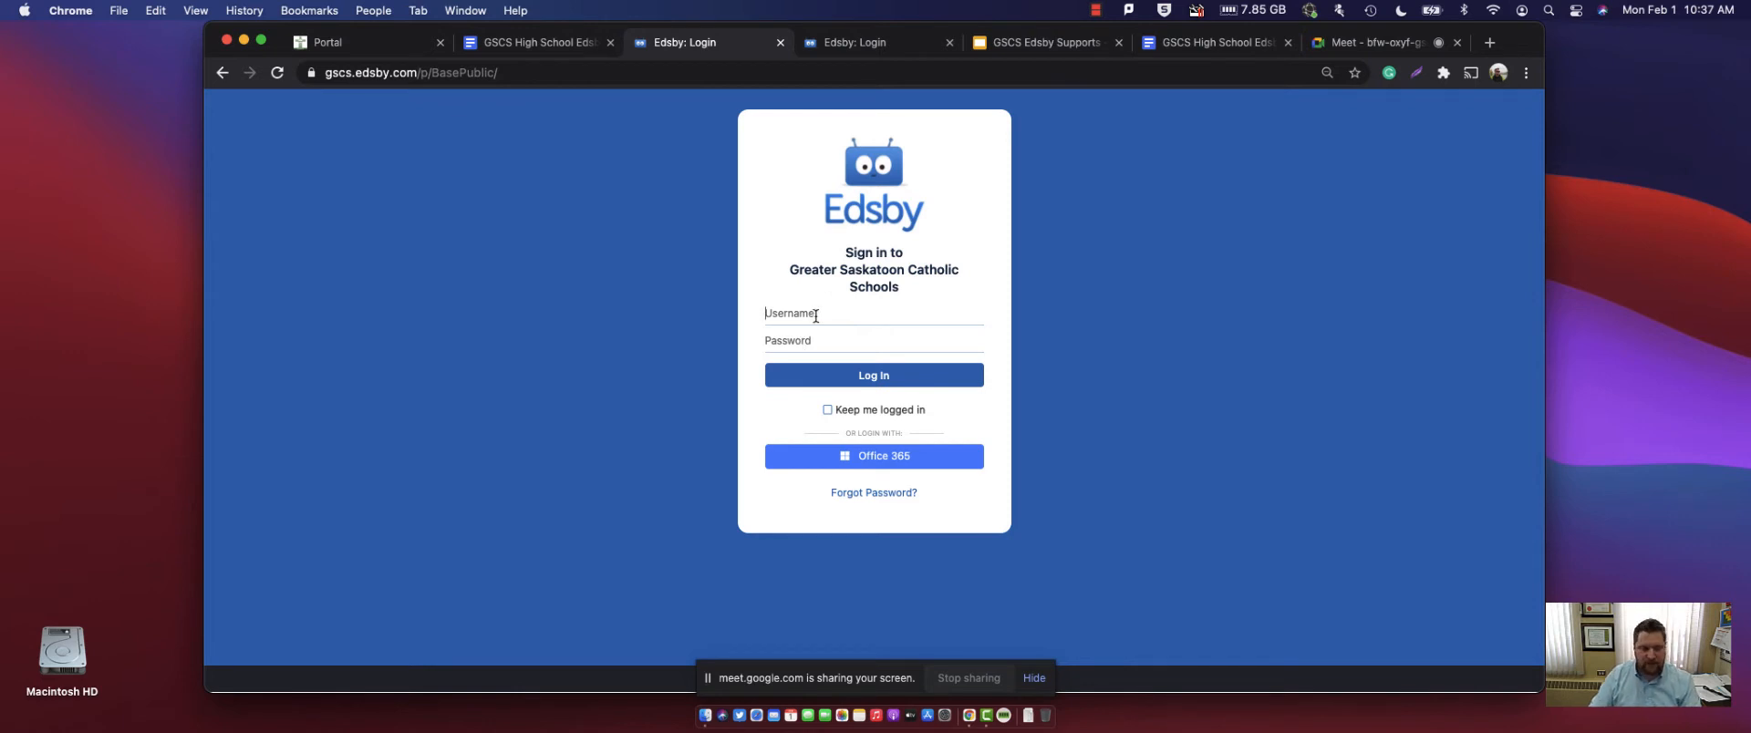
{"action": "type", "text": "m"}
{"action": "key", "text": "BackSpace"}
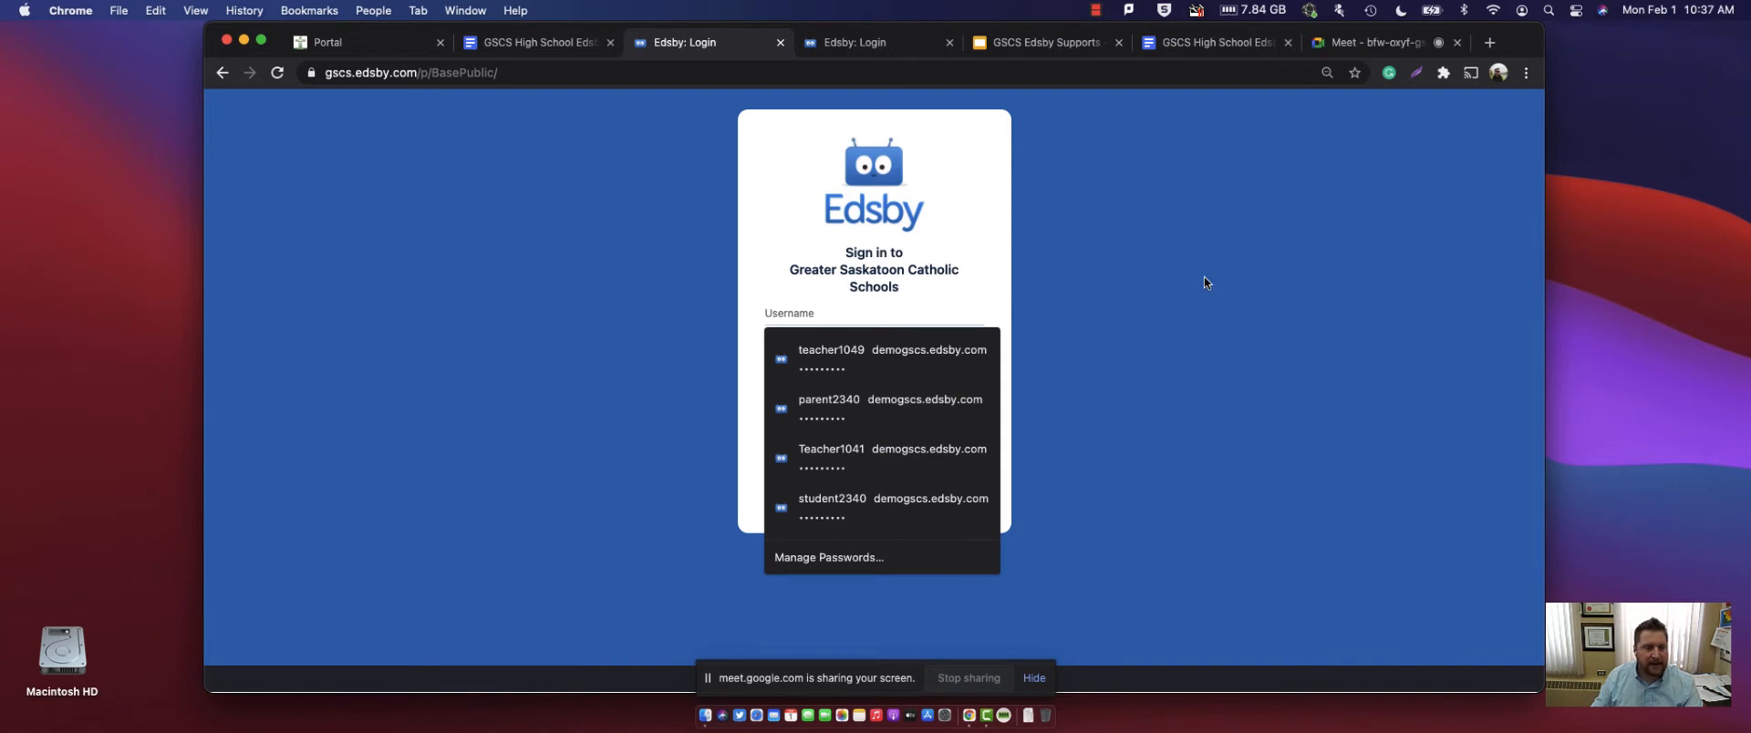
{"action": "key", "text": "Escape"}
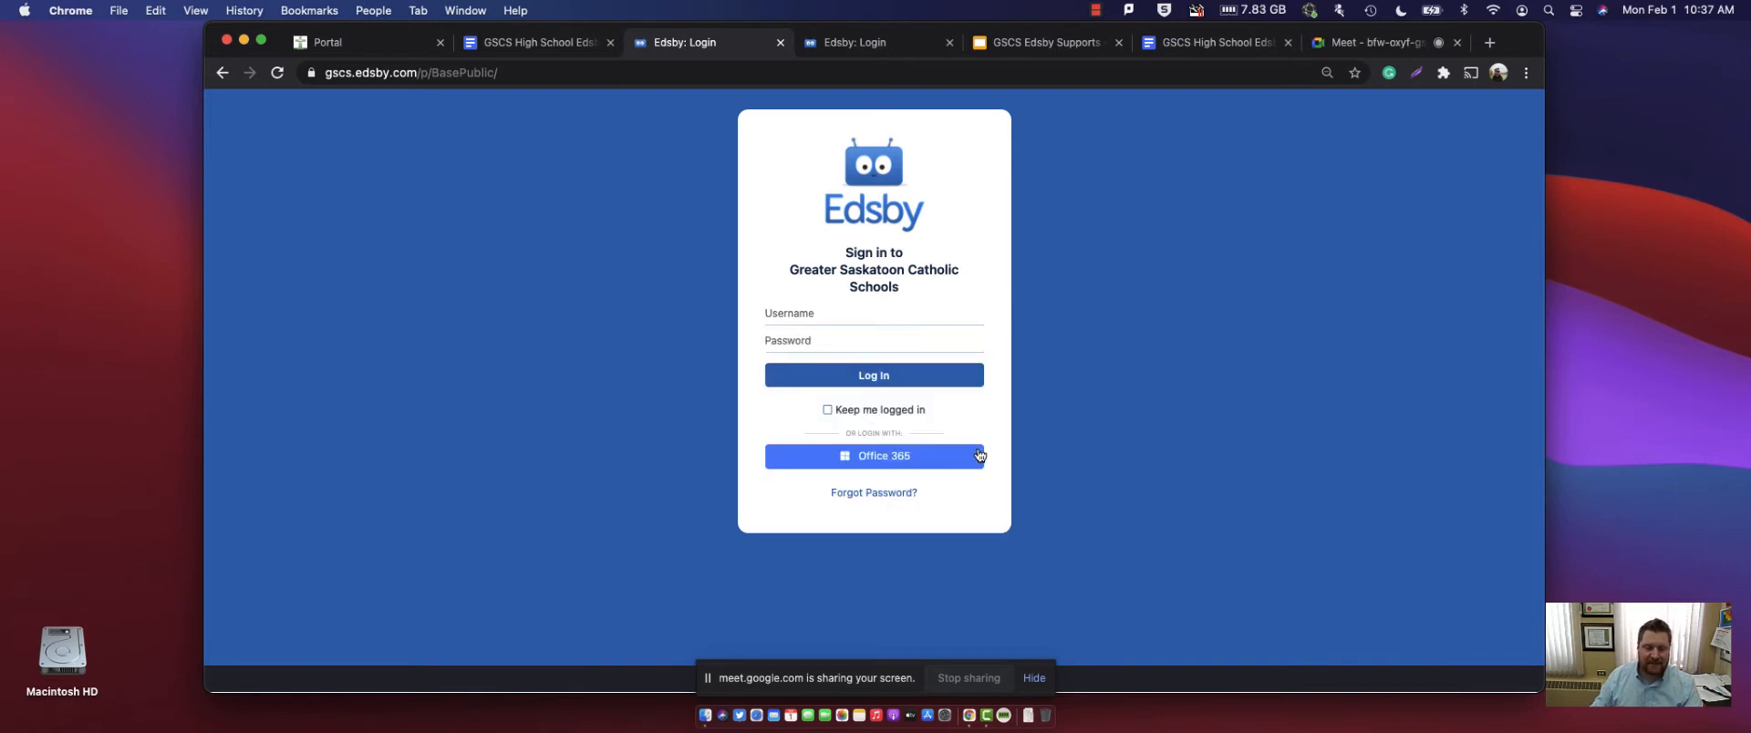
- Sign in to Edsby with the Office 365 option, and log out of the account again
{"action": "left_click", "coordinate": [899, 465]}
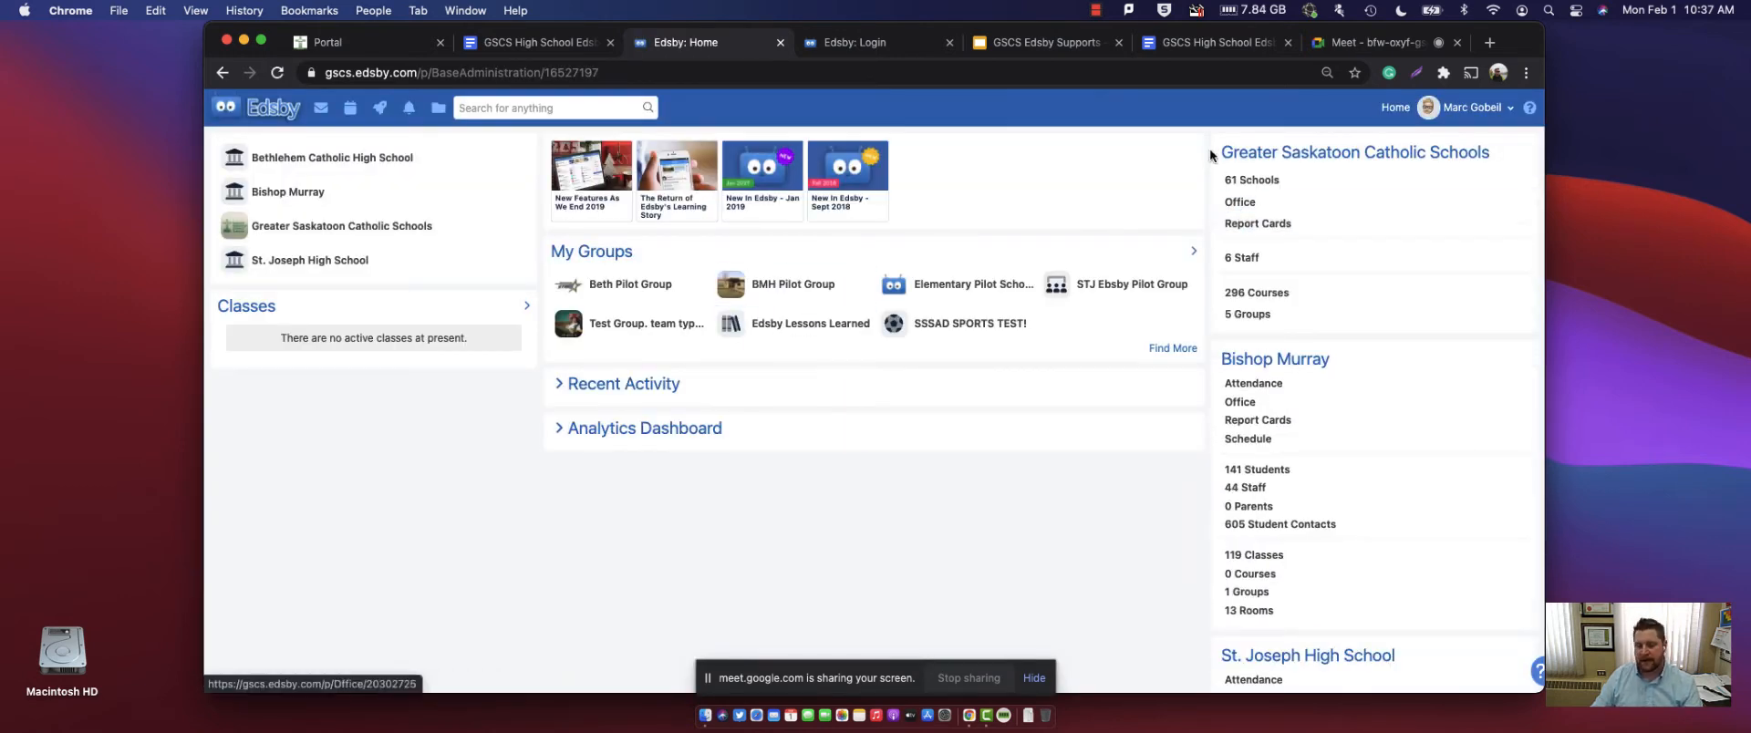
{"action": "left_click", "coordinate": [1476, 110]}
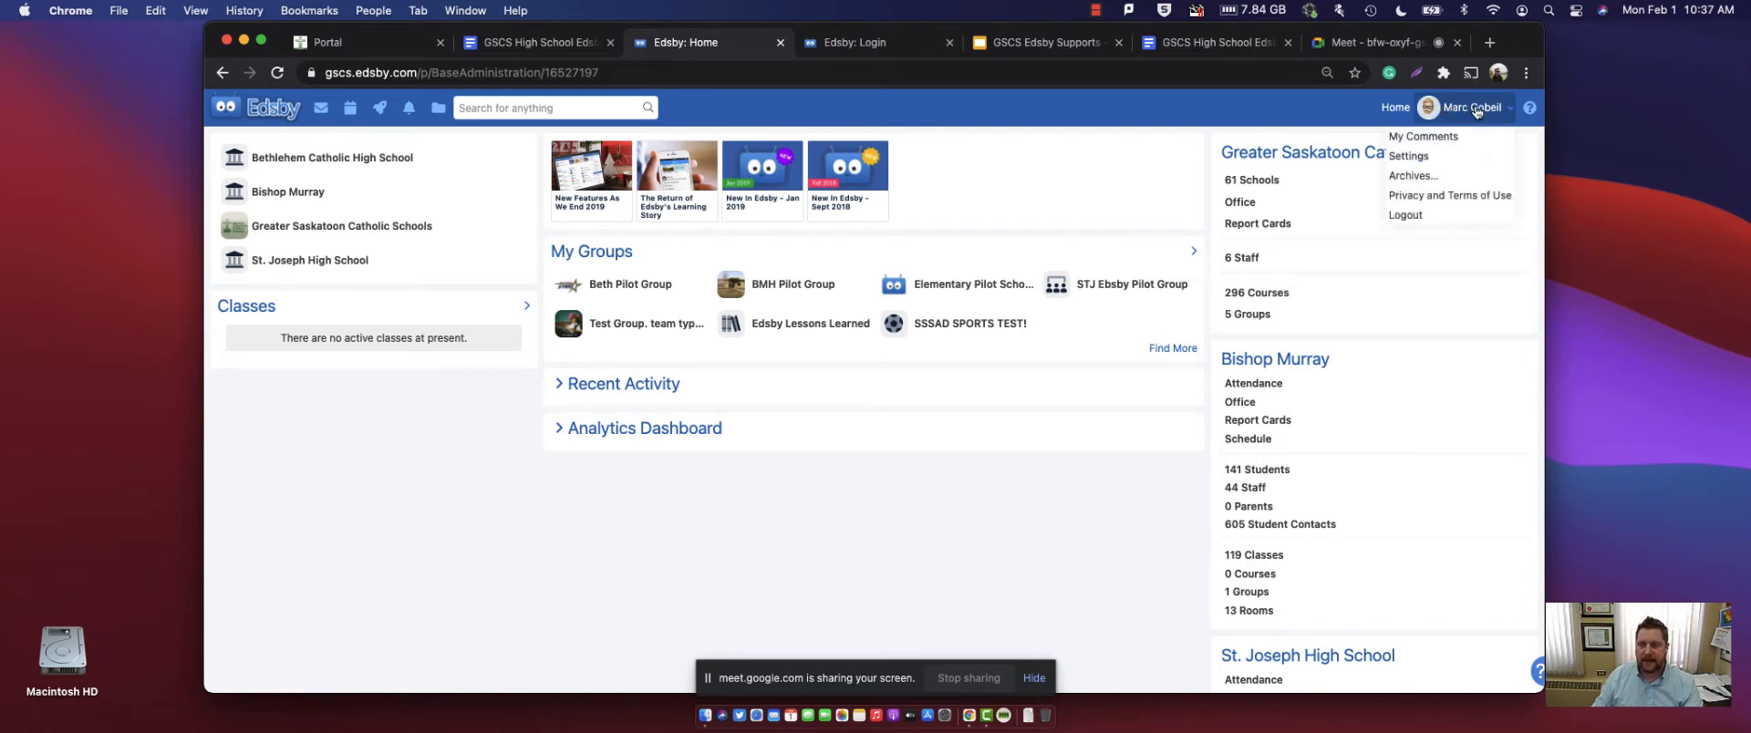
{"action": "left_click", "coordinate": [1443, 218]}
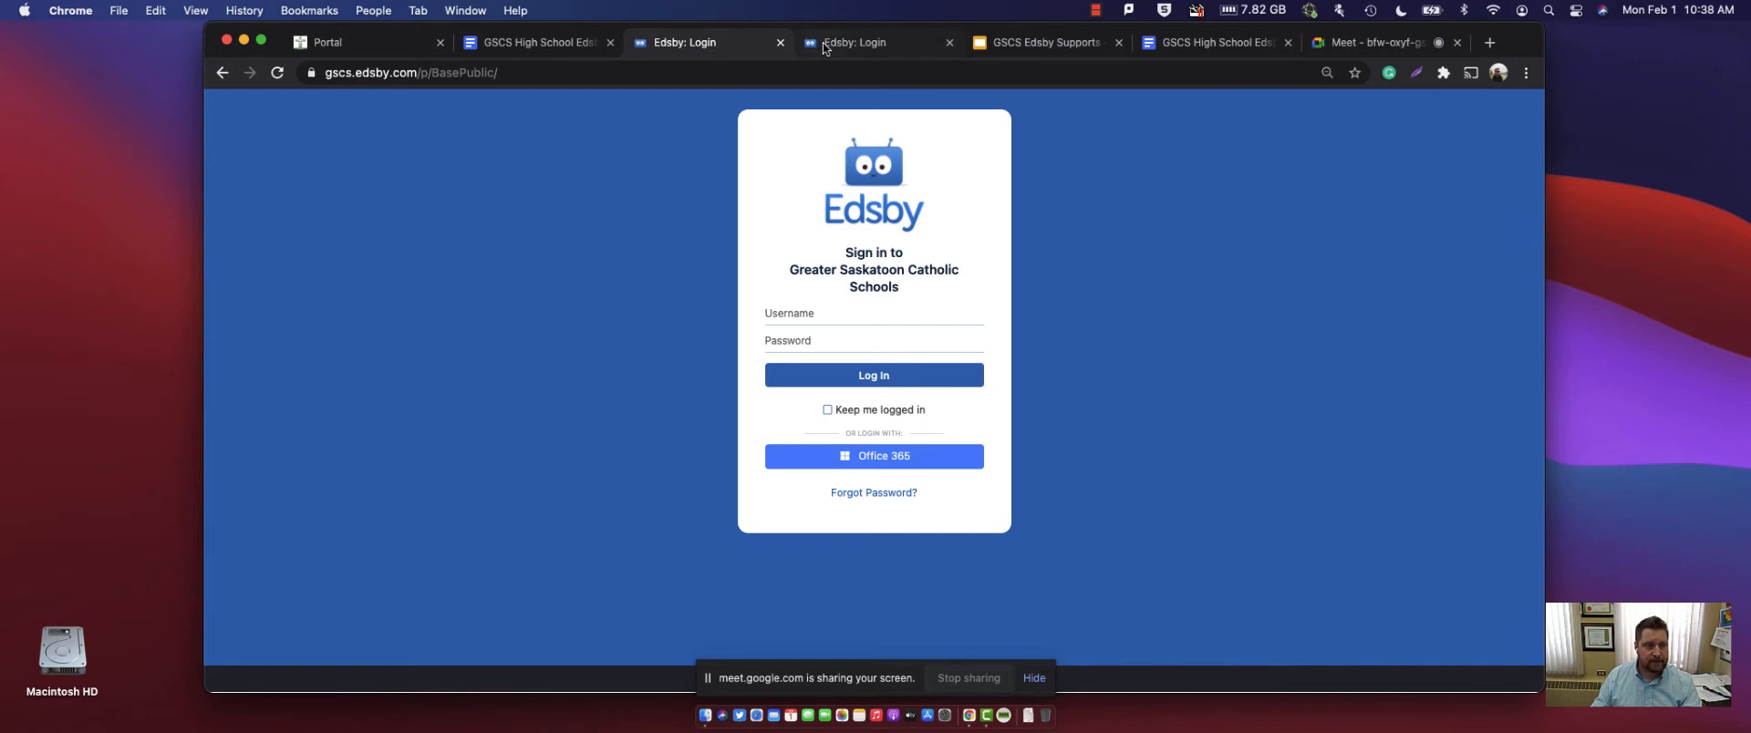
- Return to the guide and review the Account Setup instructions on turning on notifications and the Introducing Edsby video and tour
{"action": "left_click", "coordinate": [573, 42]}
{"action": "scroll", "coordinate": [843, 193], "scroll_direction": "down", "scroll_amount": 3}
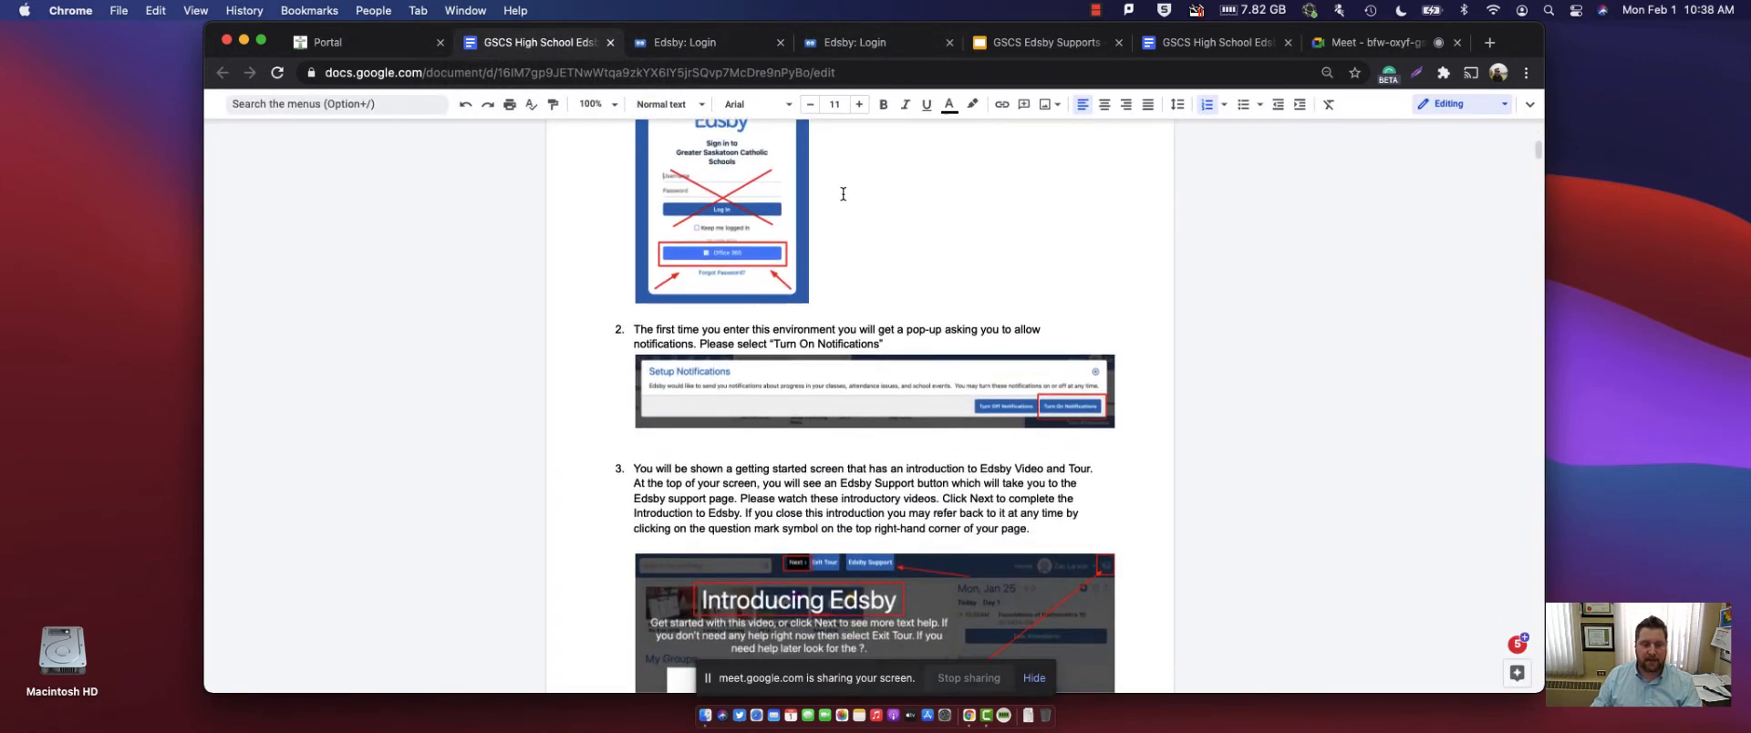
{"action": "scroll", "coordinate": [832, 317], "scroll_direction": "down", "scroll_amount": 2}
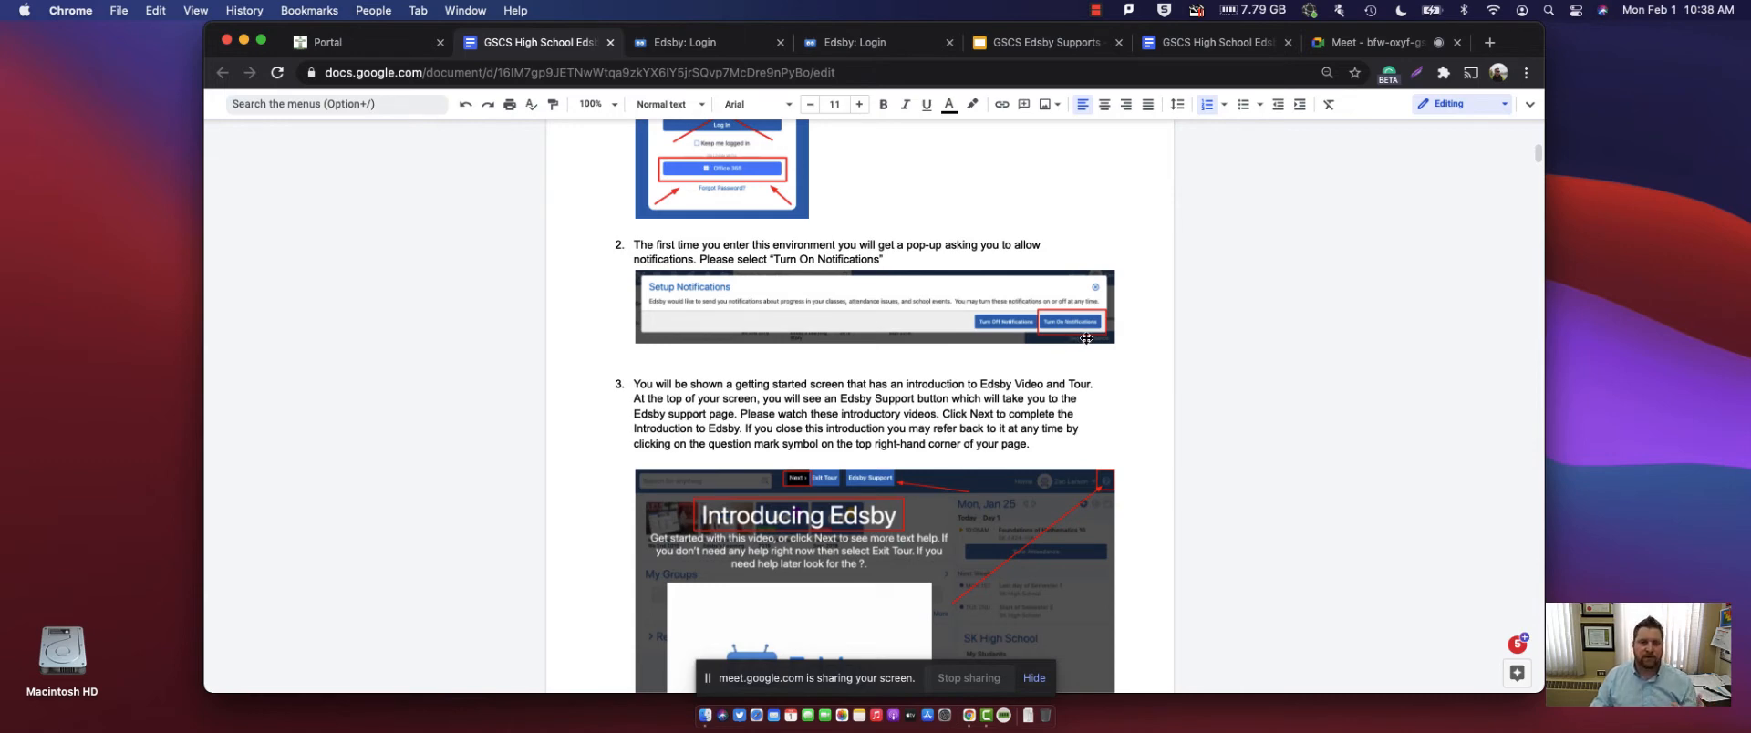
{"action": "scroll", "coordinate": [1085, 338], "scroll_direction": "down", "scroll_amount": 2}
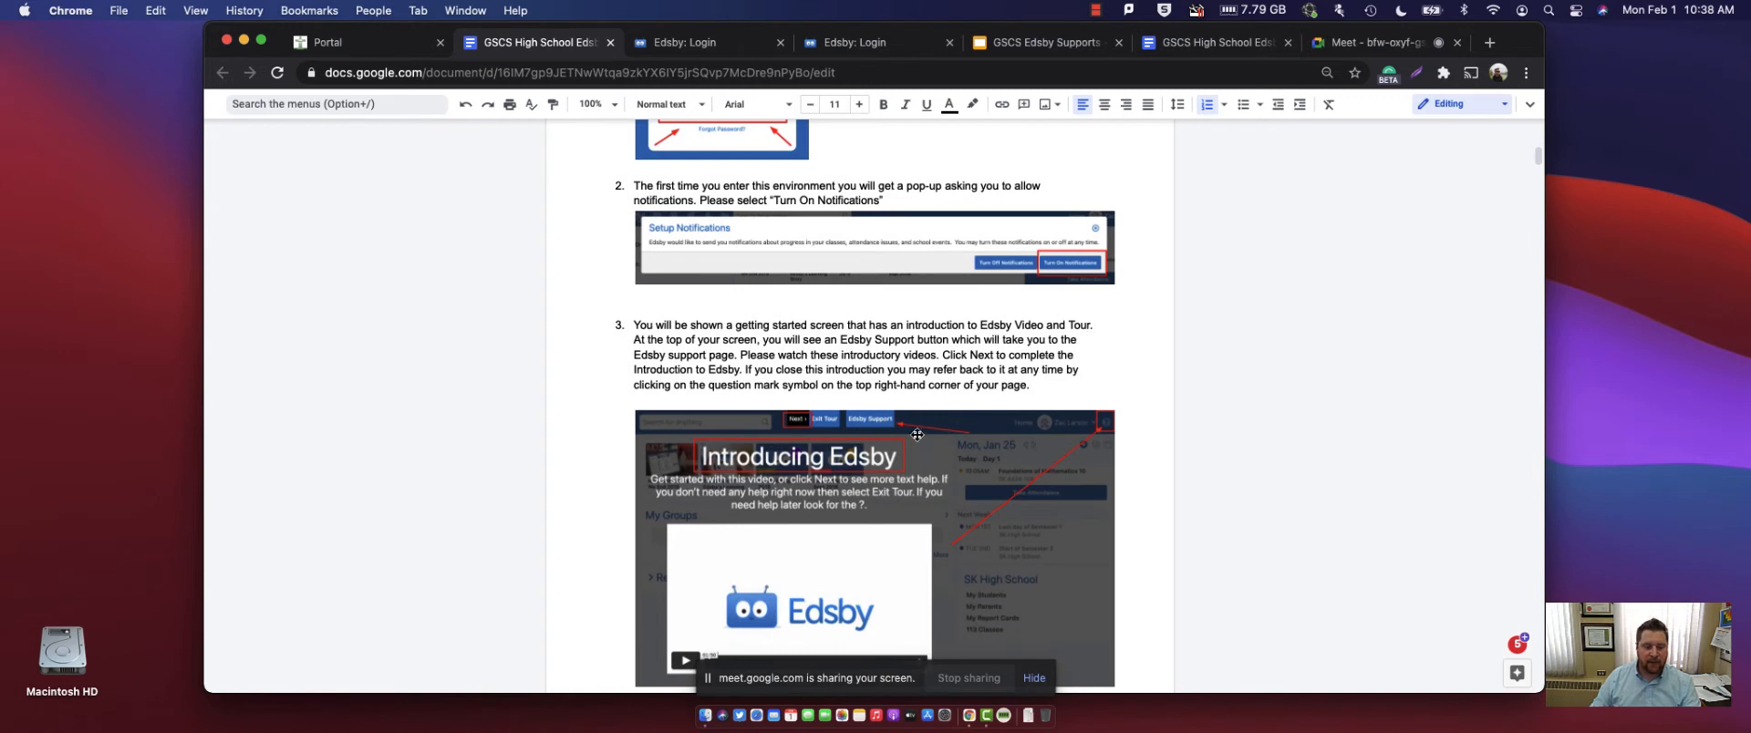
{"action": "scroll", "coordinate": [917, 428], "scroll_direction": "down", "scroll_amount": 3}
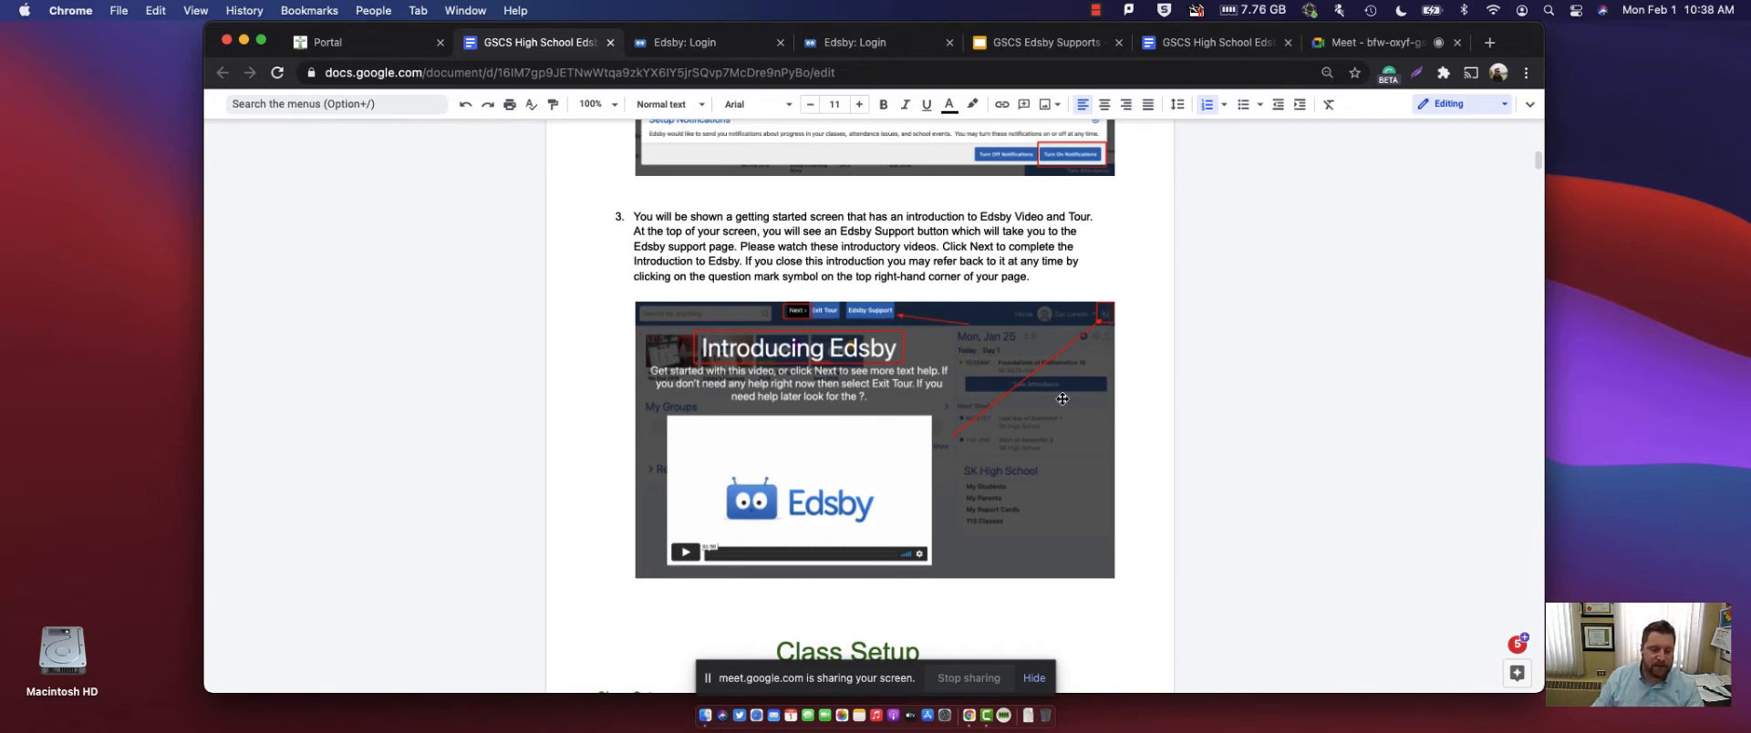
- Close the gscs.edsby.com sign-in page and log in to the demo Edsby site with the prefilled teacher account
{"action": "scroll", "coordinate": [1058, 399], "scroll_direction": "down", "scroll_amount": 4}
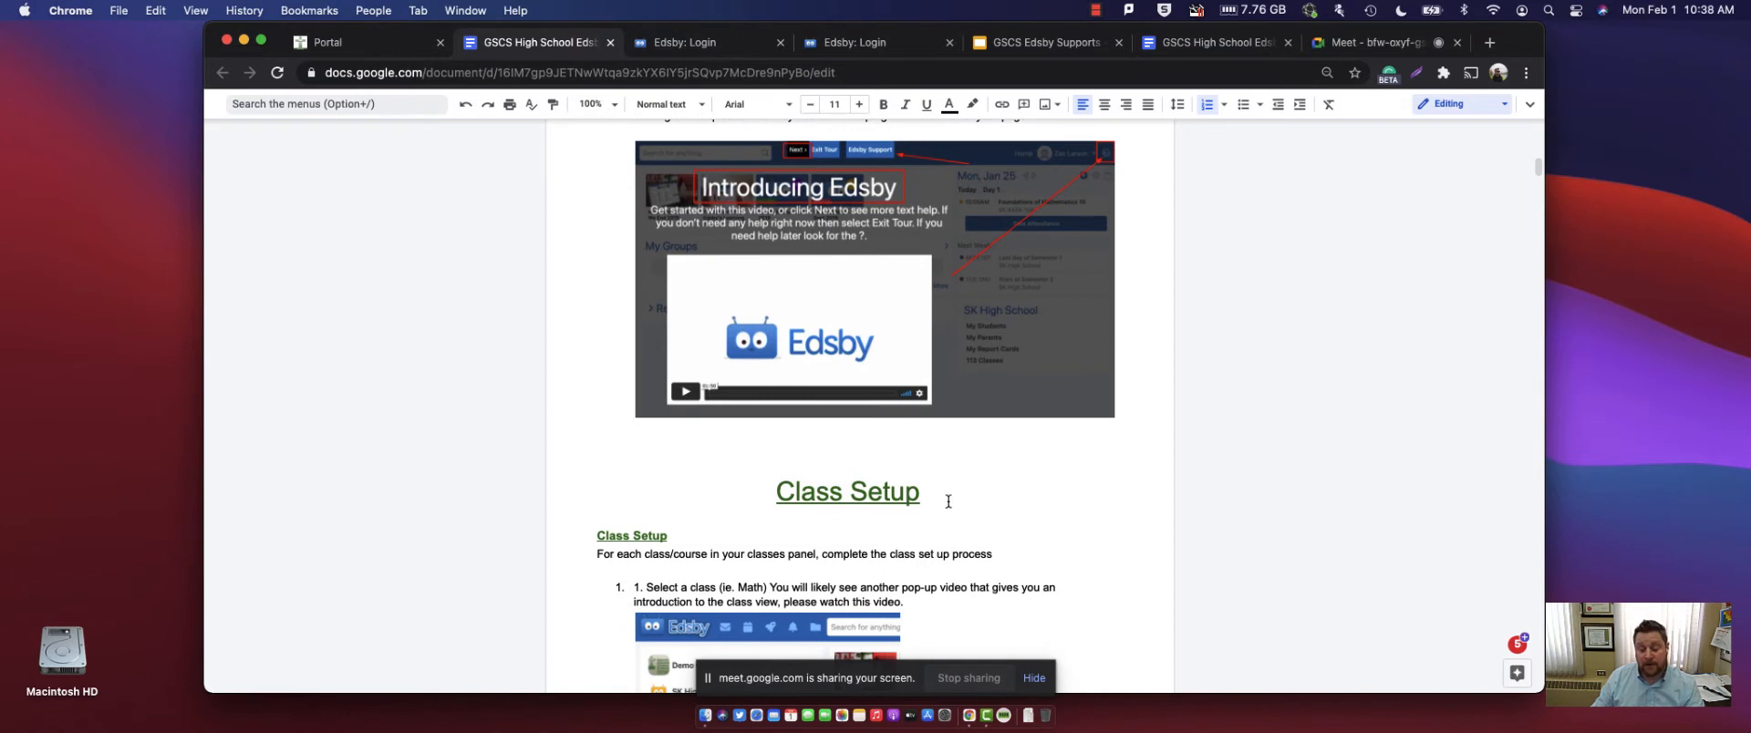
{"action": "scroll", "coordinate": [886, 494], "scroll_direction": "down", "scroll_amount": 5}
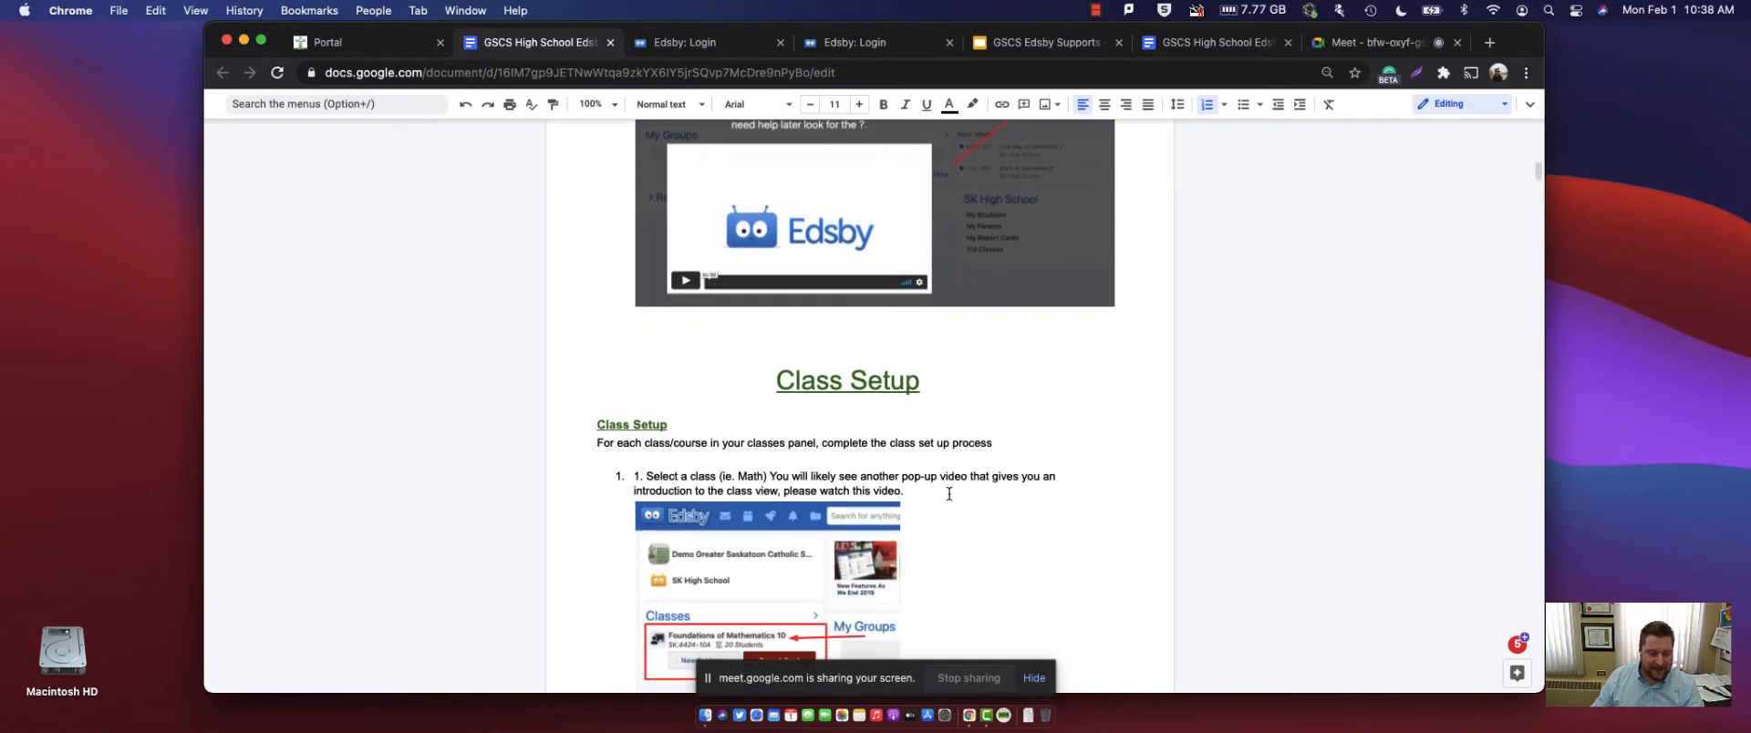
{"action": "left_click", "coordinate": [691, 45]}
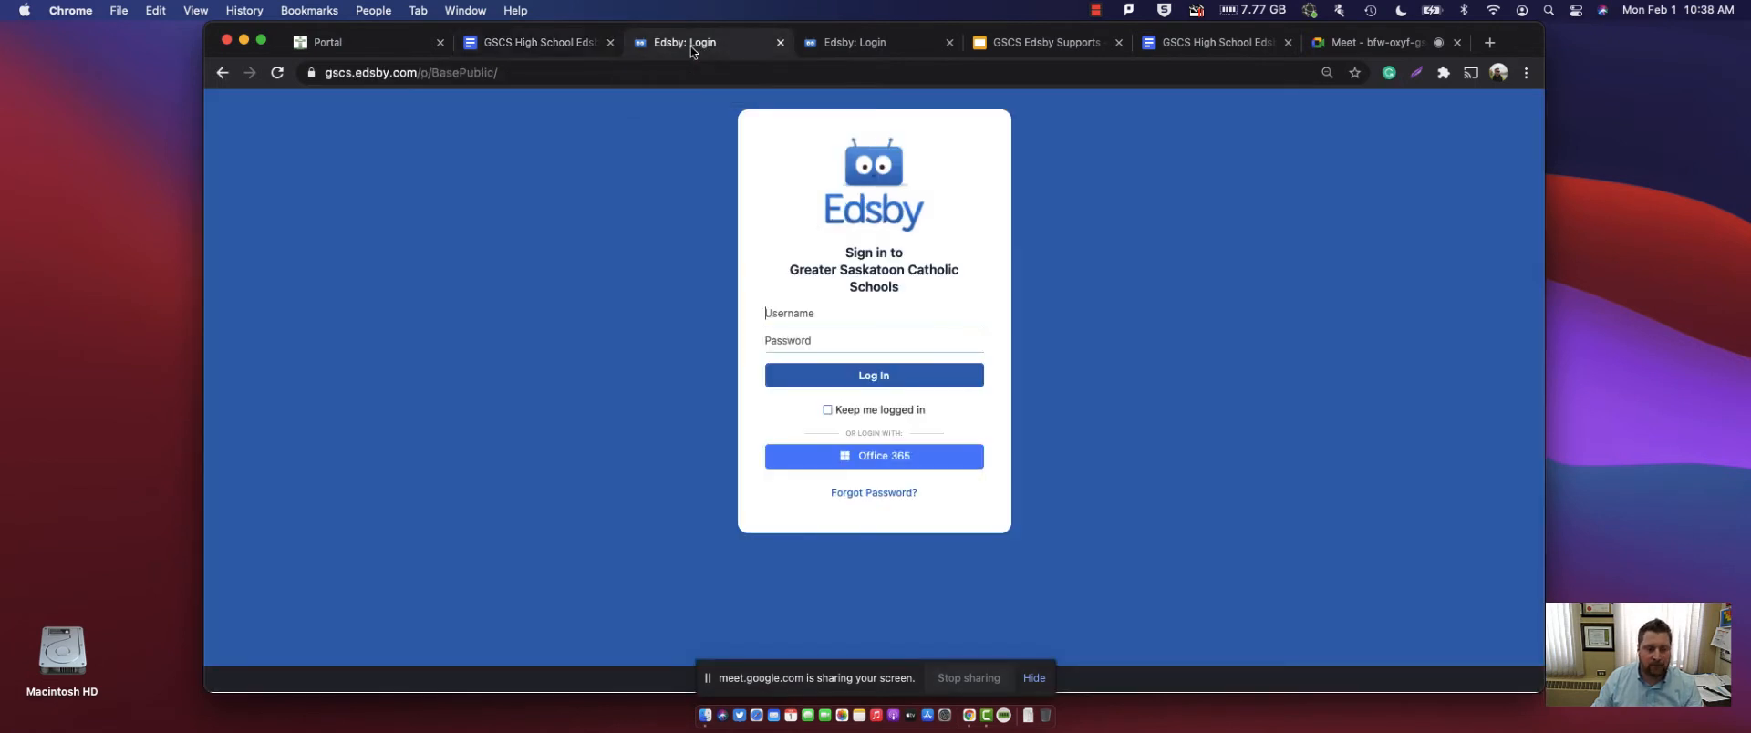
{"action": "left_click", "coordinate": [781, 42]}
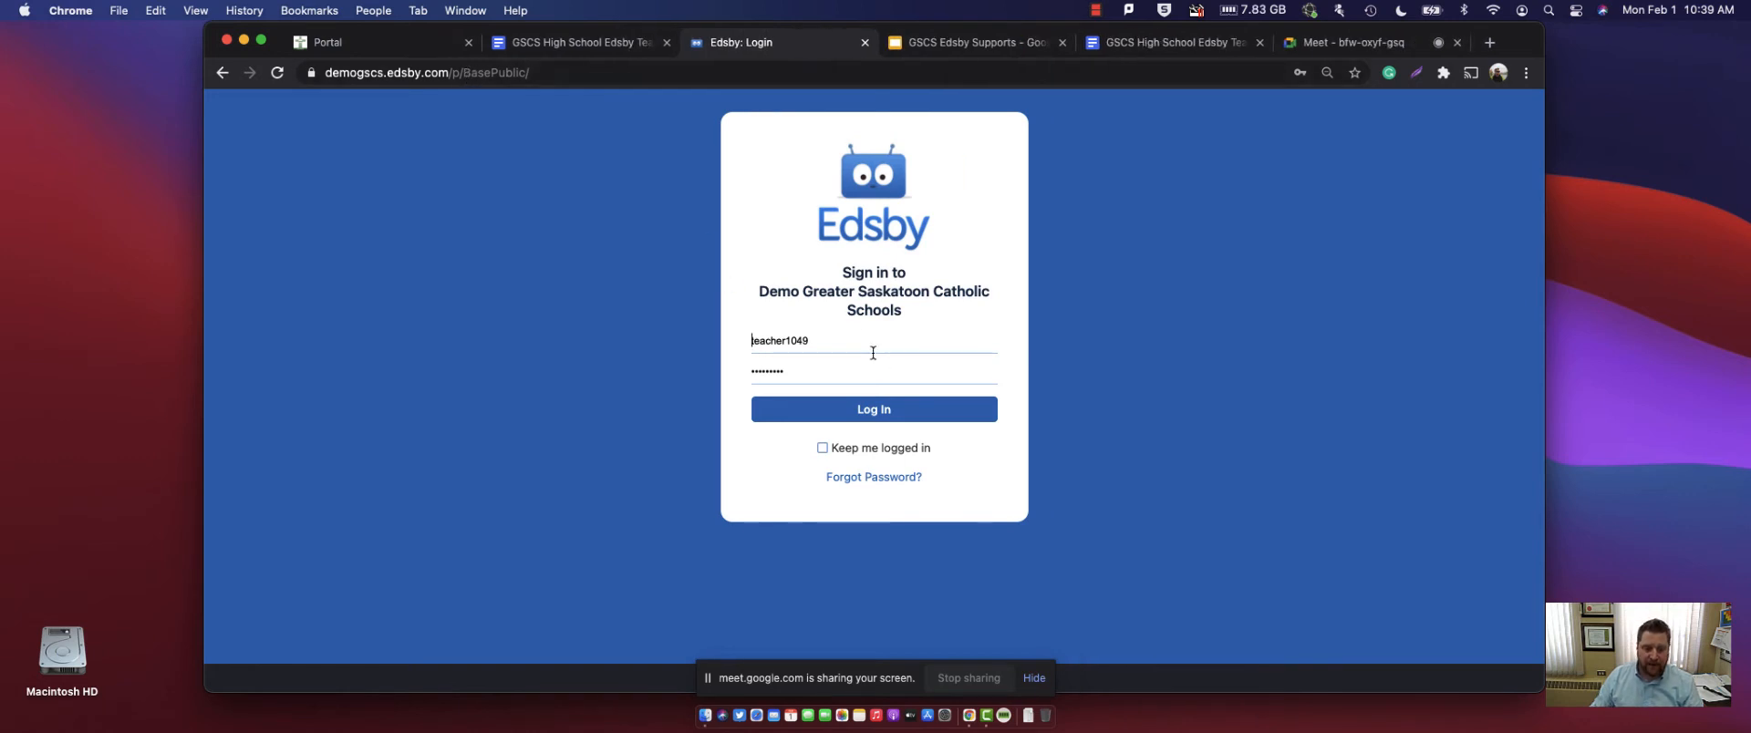
{"action": "left_click", "coordinate": [891, 417]}
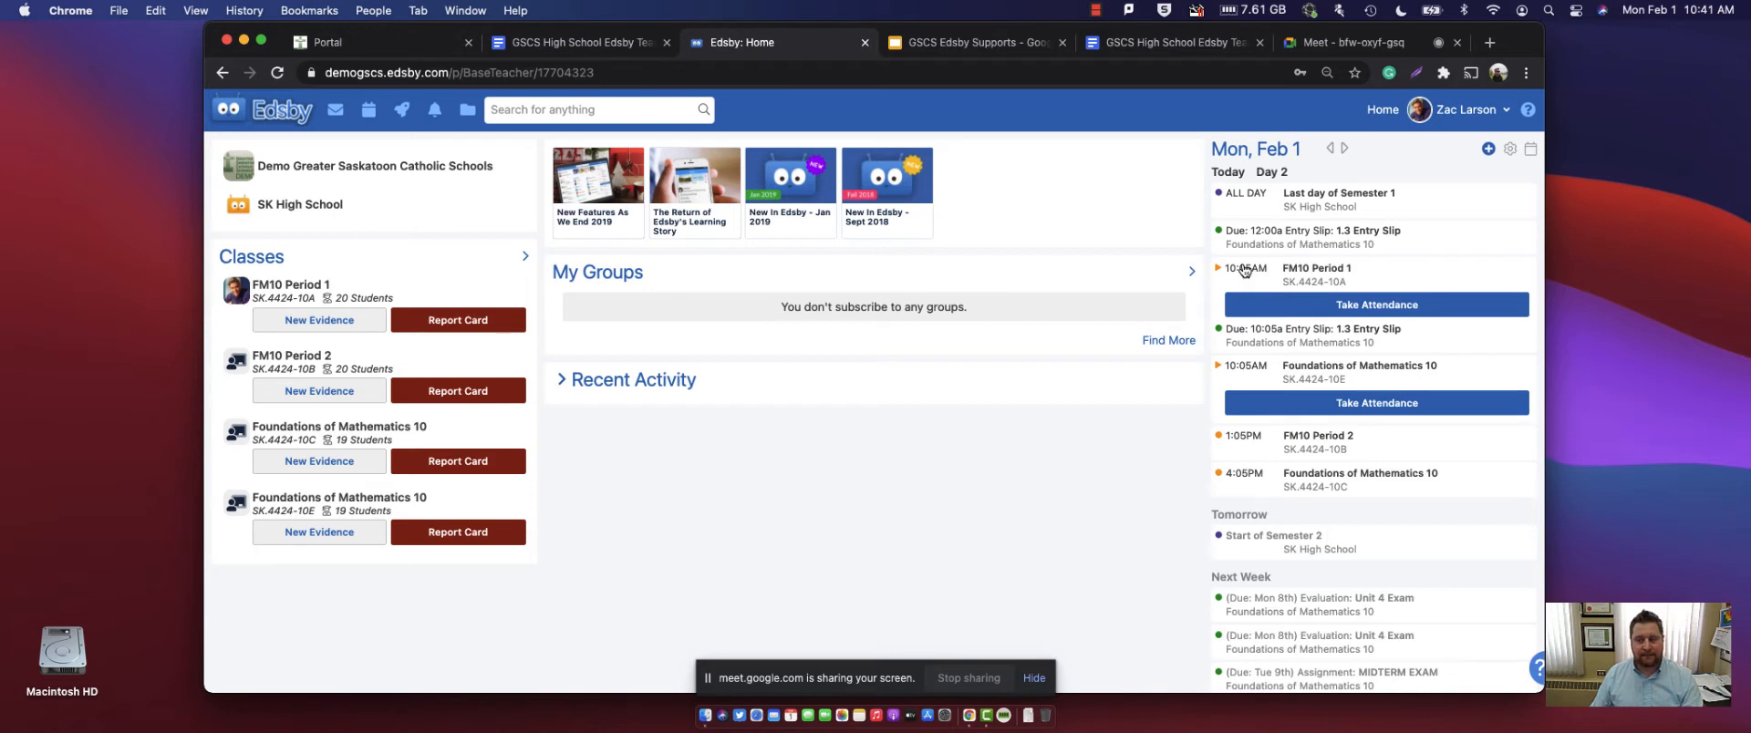
- Open today's 10:05 attendance for FM10 Period 1 and mark the whole class present
{"action": "mouse_move", "coordinate": [1248, 275]}
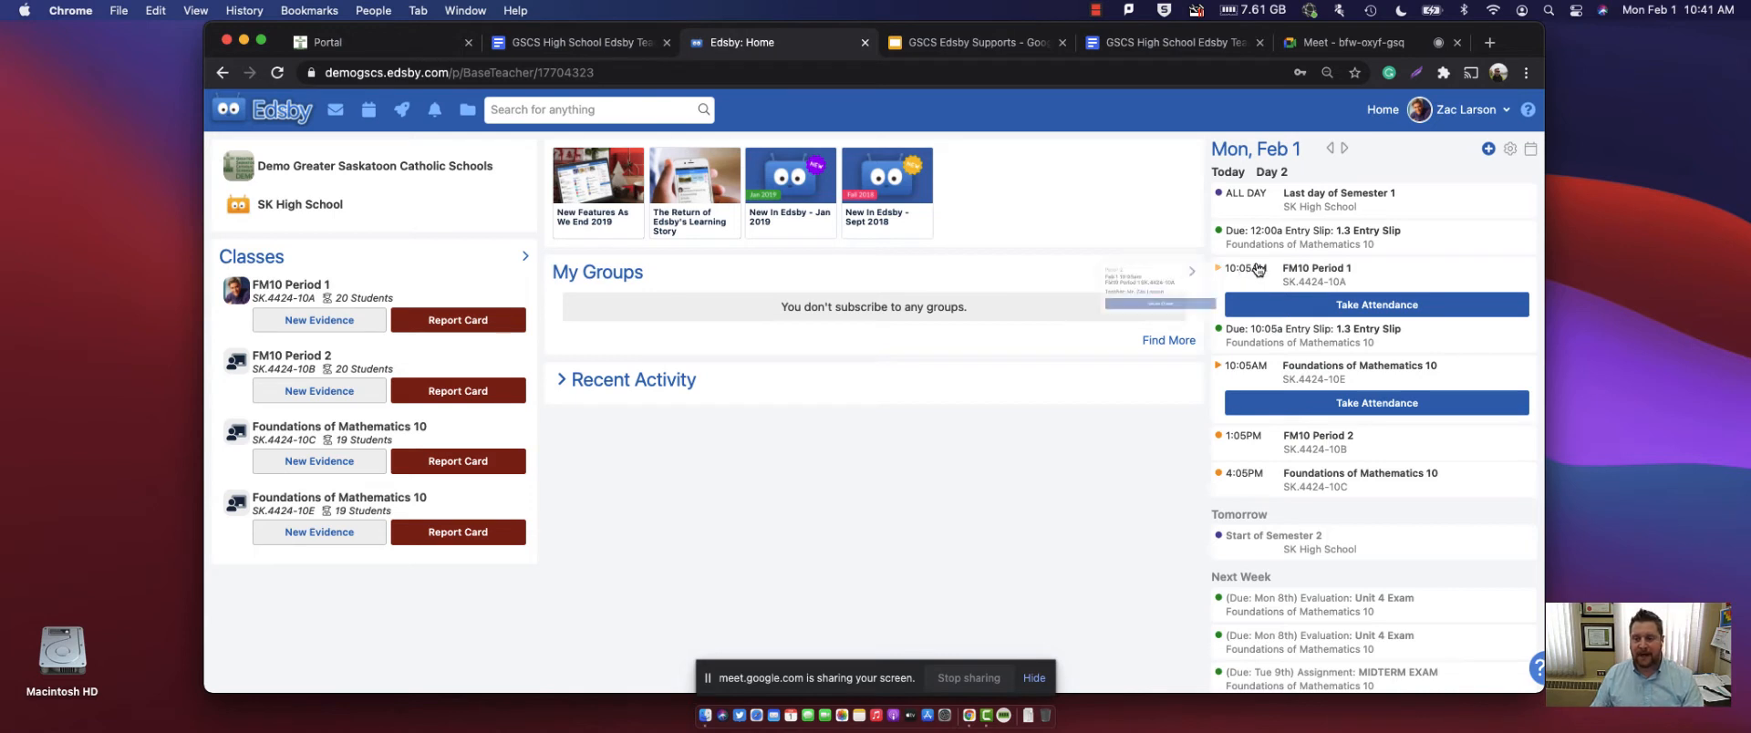
{"action": "left_click", "coordinate": [1311, 305]}
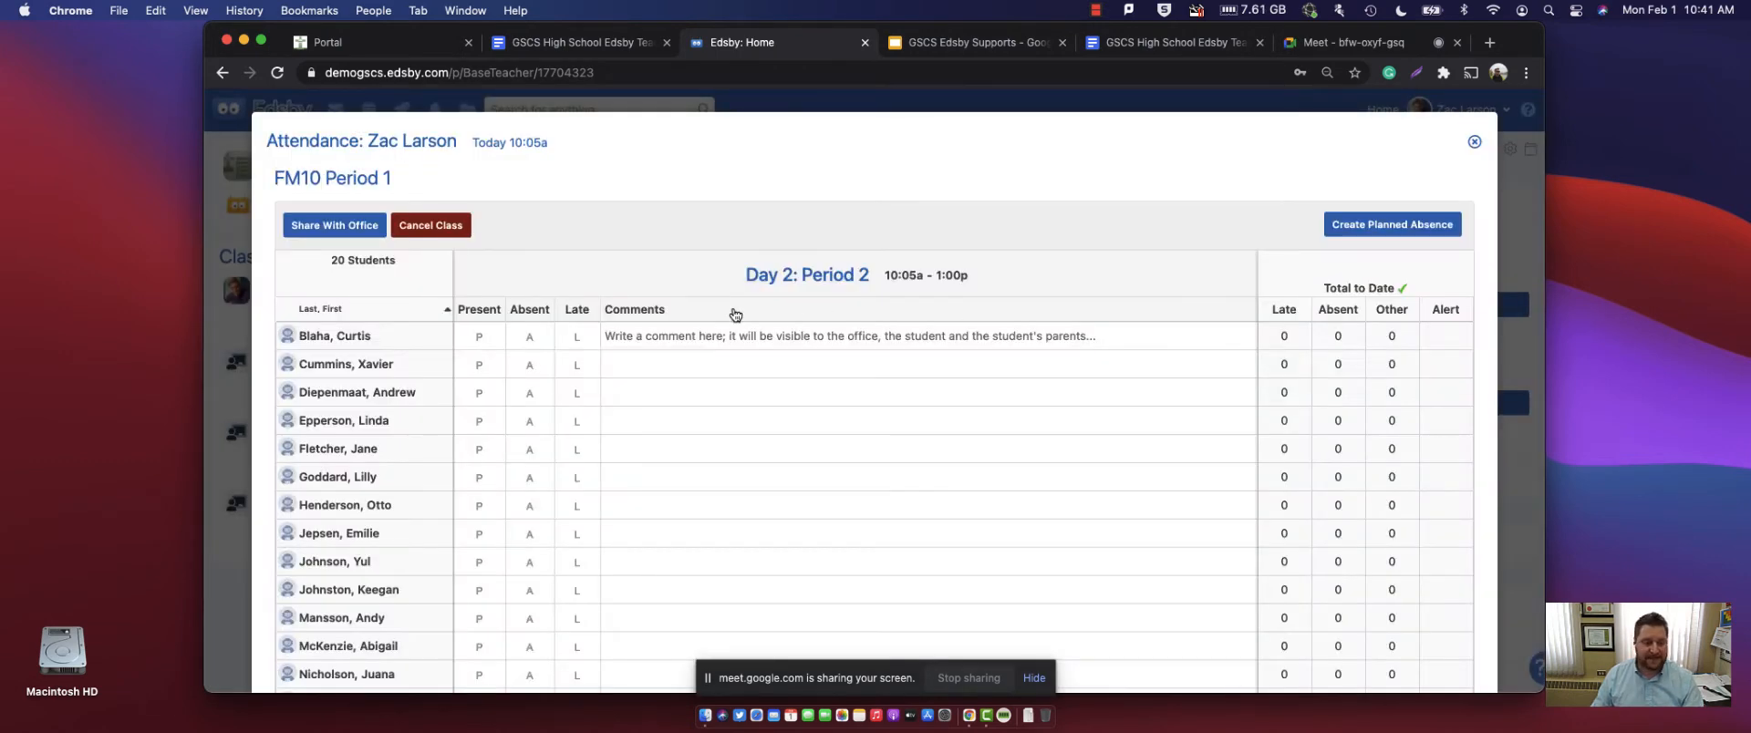
{"action": "scroll", "coordinate": [734, 310], "scroll_direction": "down", "scroll_amount": 3}
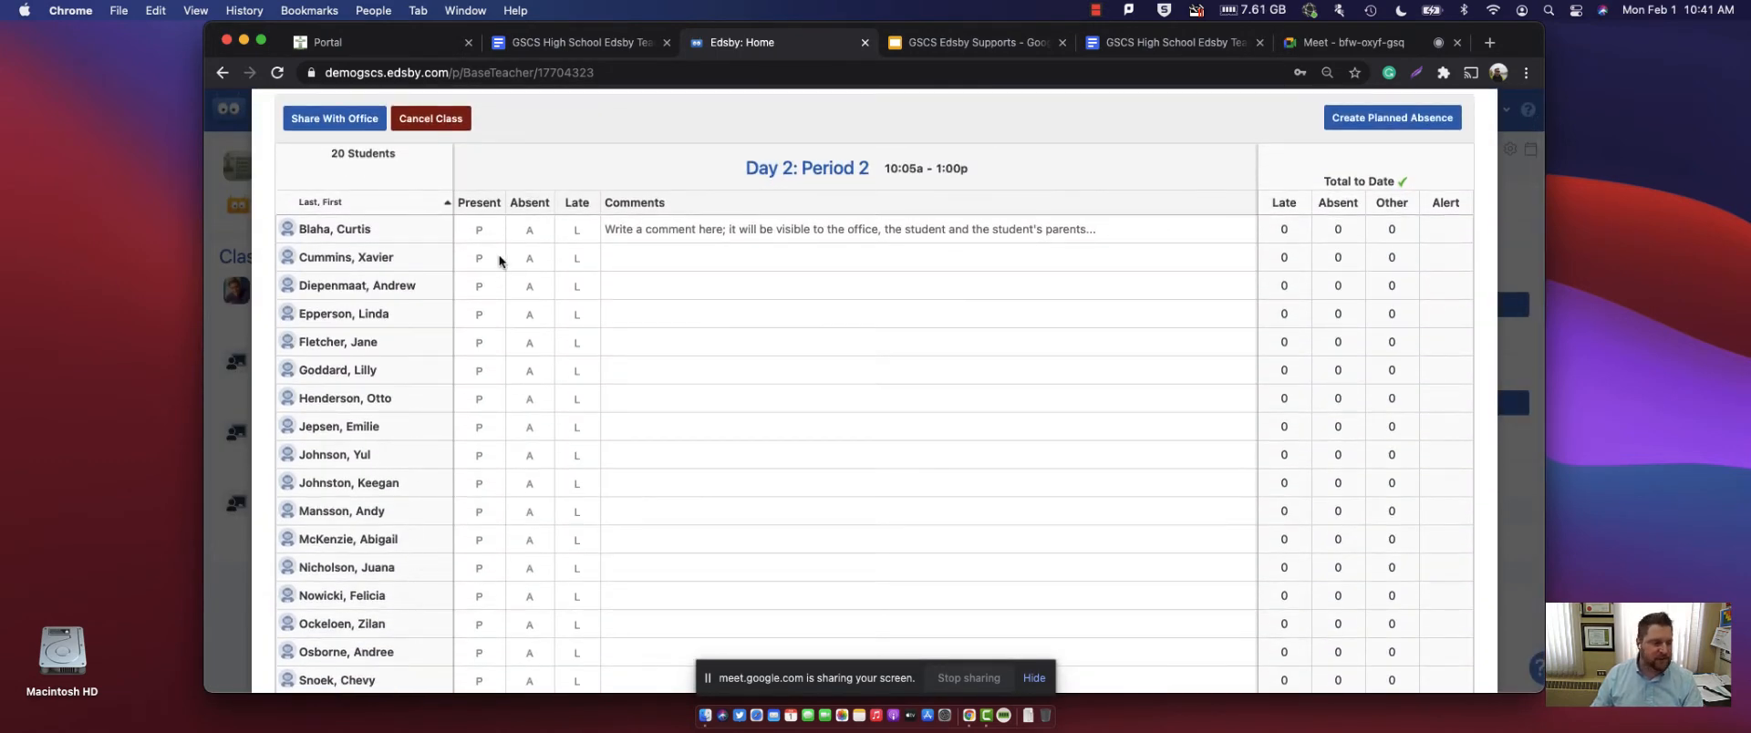
{"action": "scroll", "coordinate": [498, 260], "scroll_direction": "down", "scroll_amount": 3}
{"action": "scroll", "coordinate": [496, 254], "scroll_direction": "up", "scroll_amount": 5}
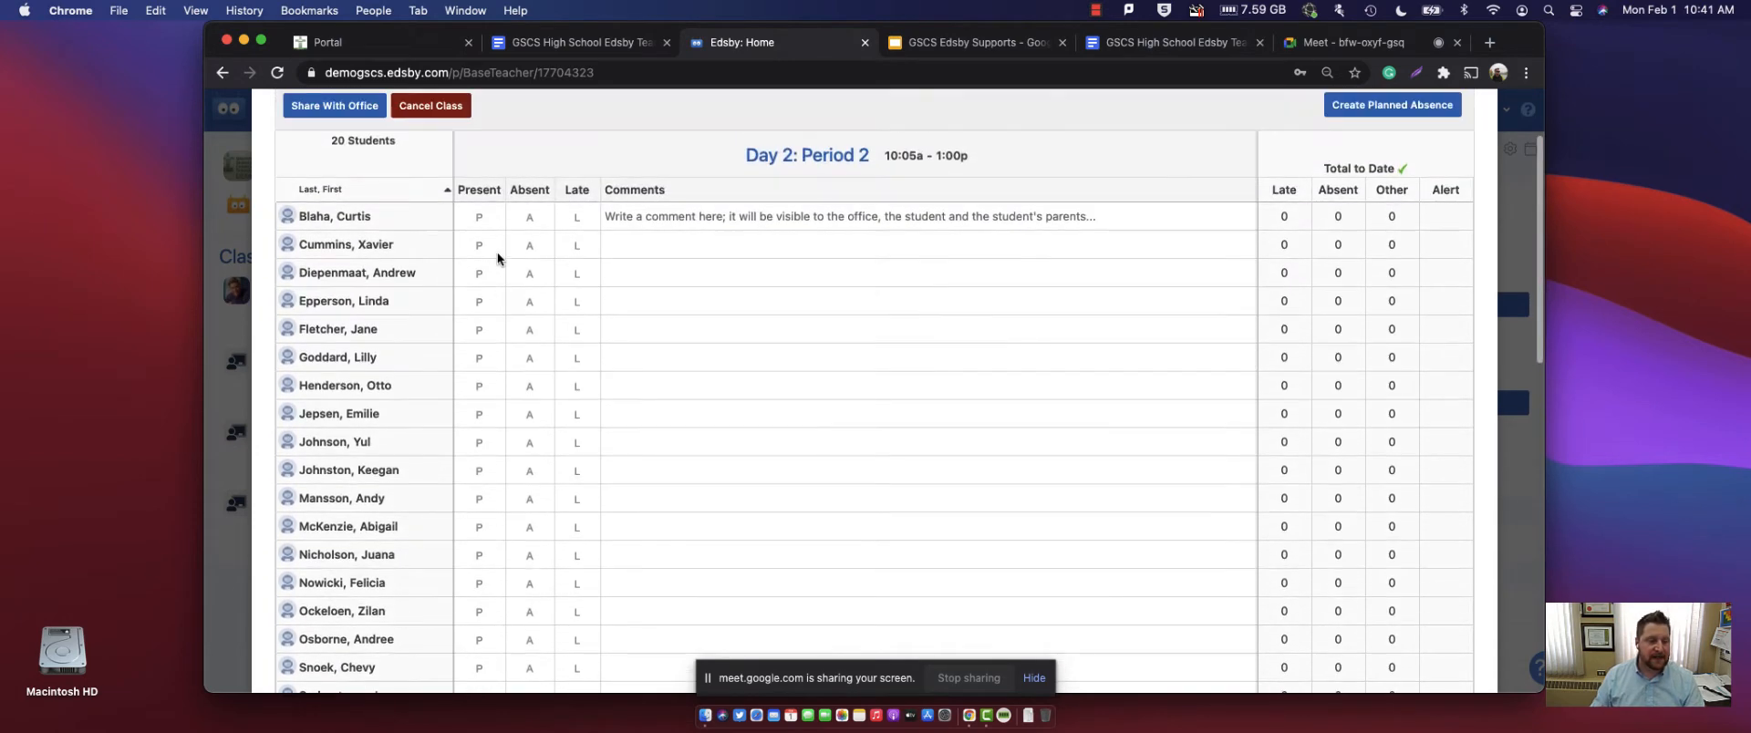
{"action": "left_click", "coordinate": [490, 190]}
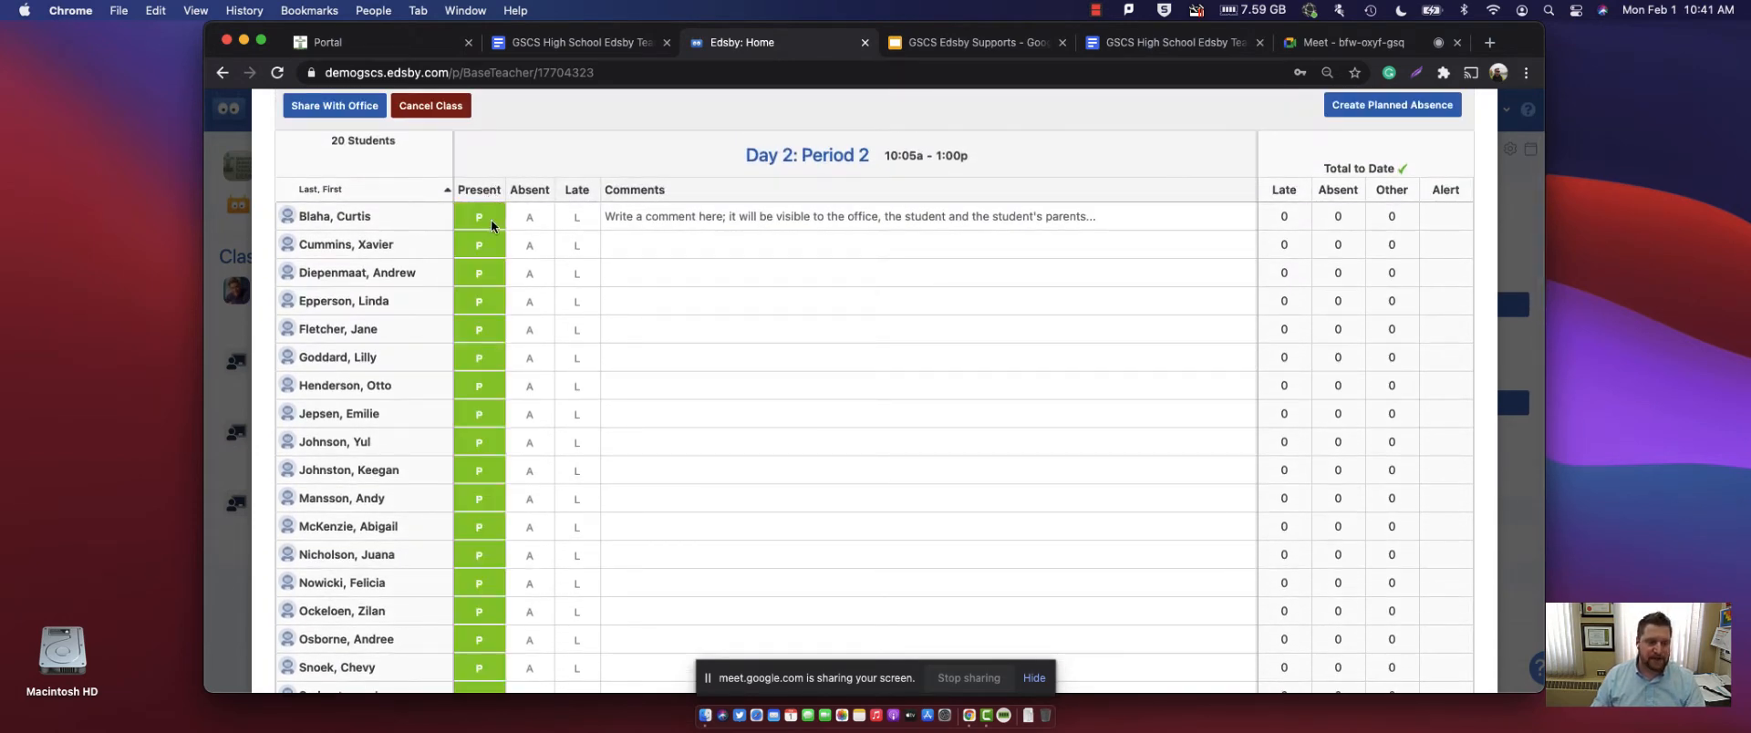
- Mark the seventh and seventeenth students on the FM10 Period 1 list absent
{"action": "scroll", "coordinate": [497, 199], "scroll_direction": "down", "scroll_amount": 2}
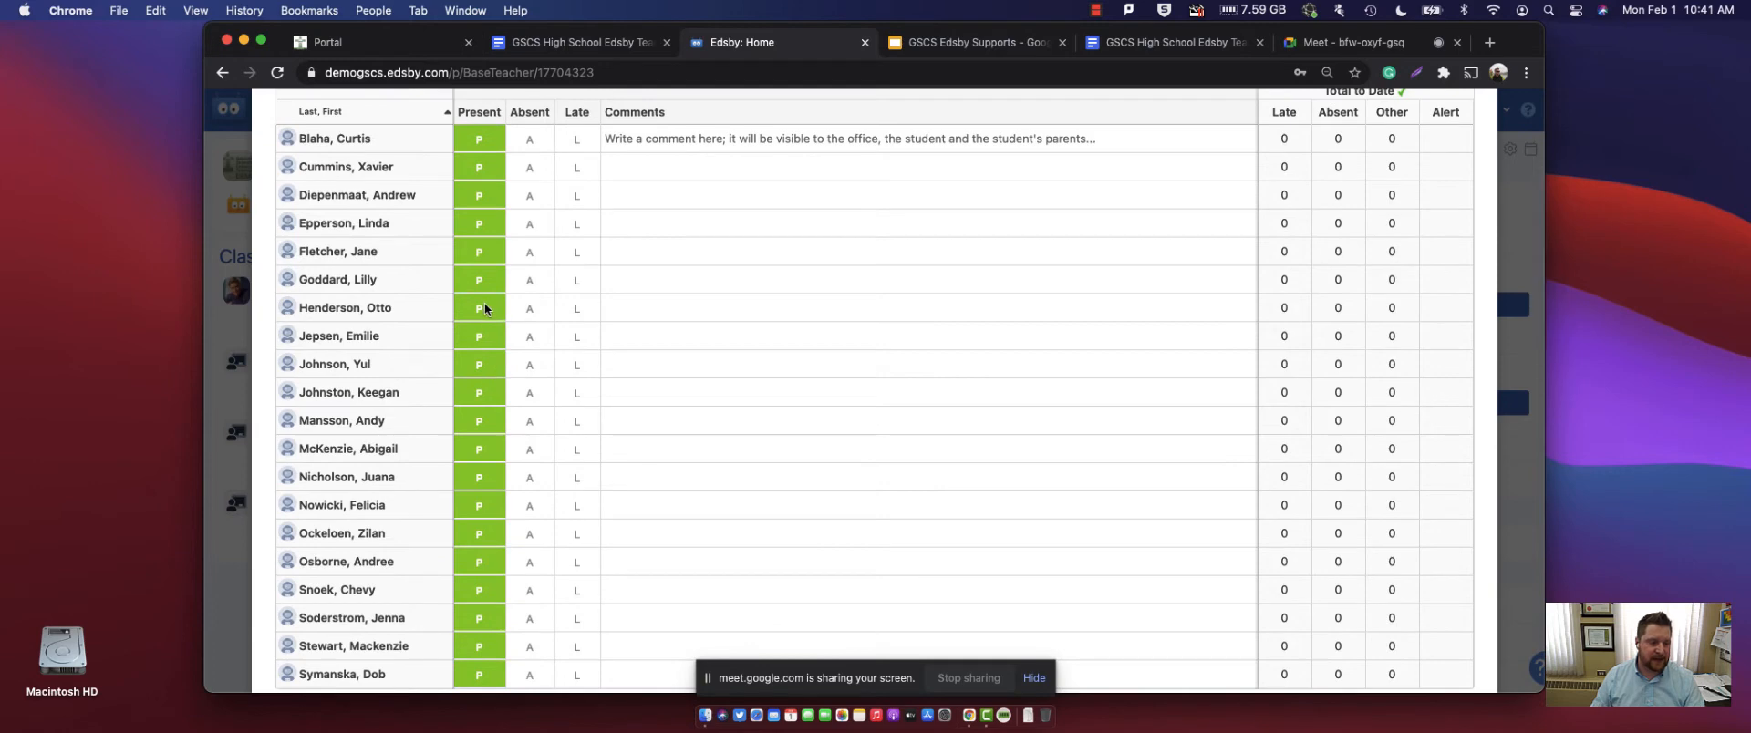
{"action": "left_click", "coordinate": [520, 310]}
{"action": "scroll", "coordinate": [529, 547], "scroll_direction": "down", "scroll_amount": 2}
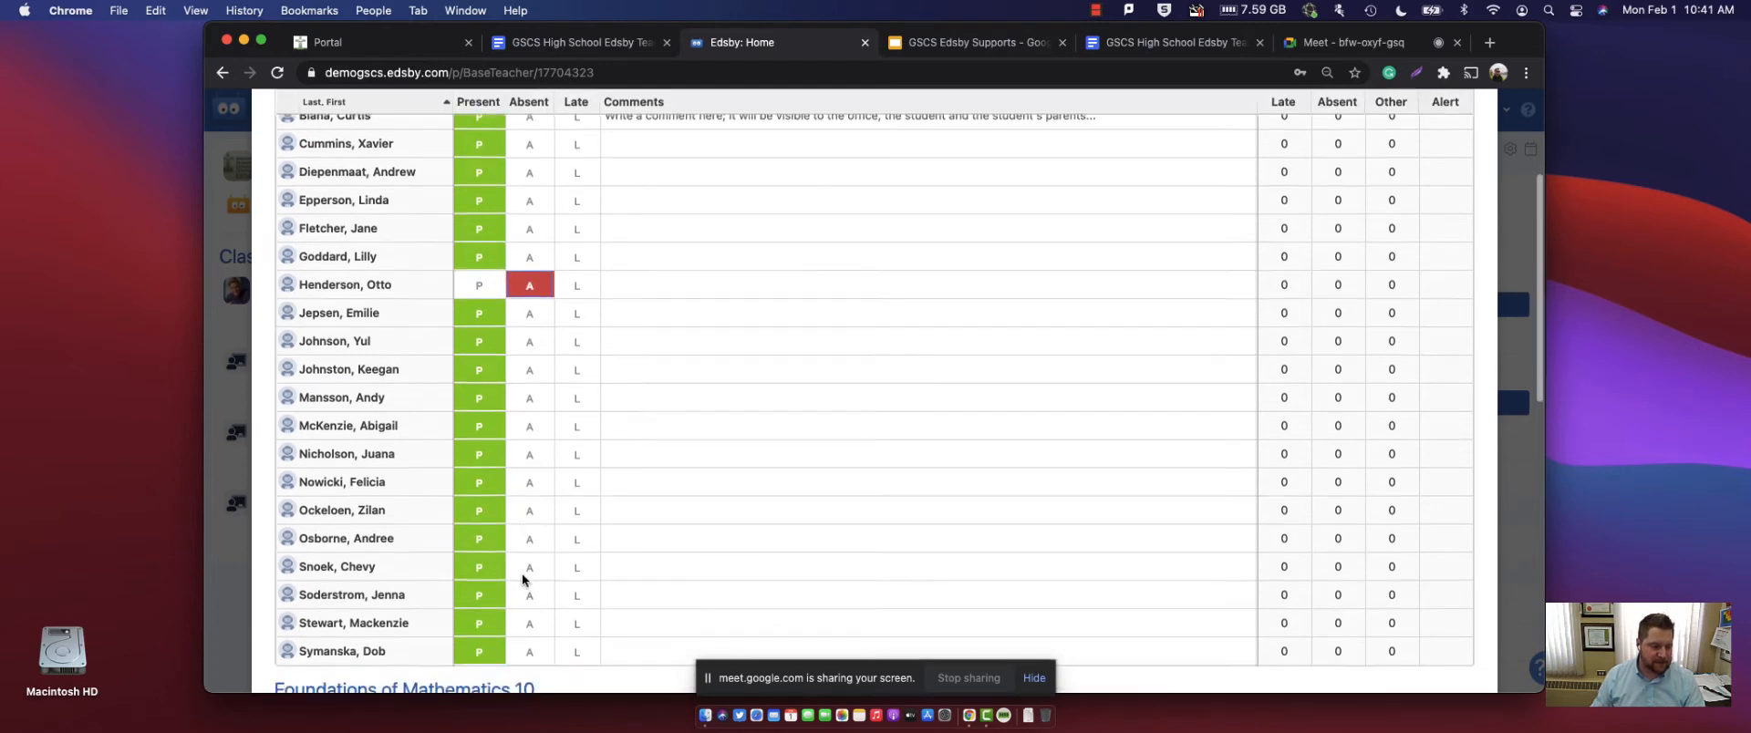
{"action": "left_click", "coordinate": [529, 510]}
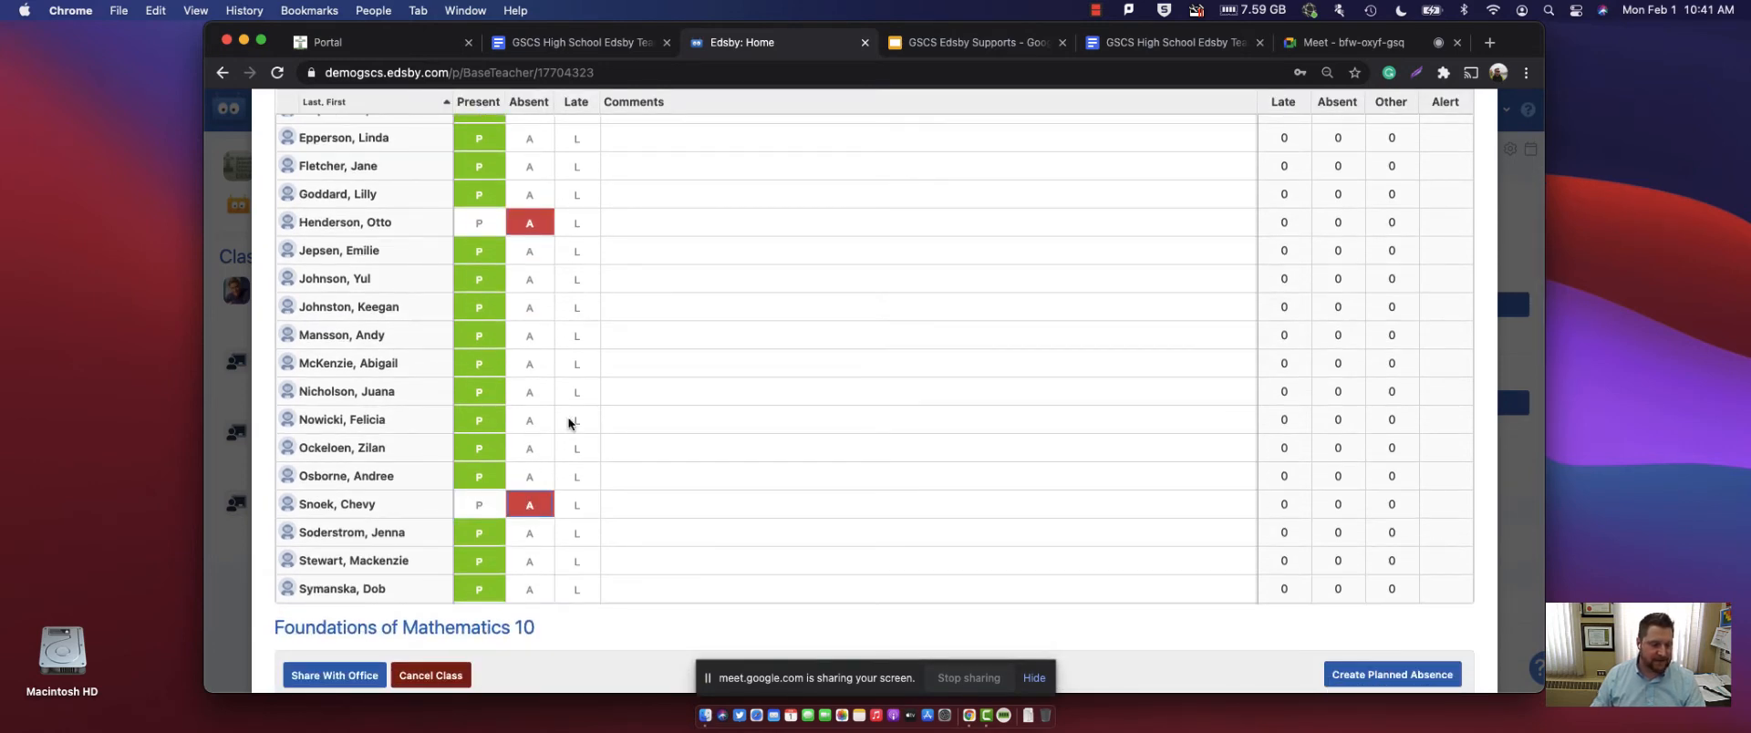
- Mark the ninth student late with the comment "he was actually late," and share the FM10 Period 1 attendance with the office
{"action": "scroll", "coordinate": [584, 391], "scroll_direction": "up", "scroll_amount": 2}
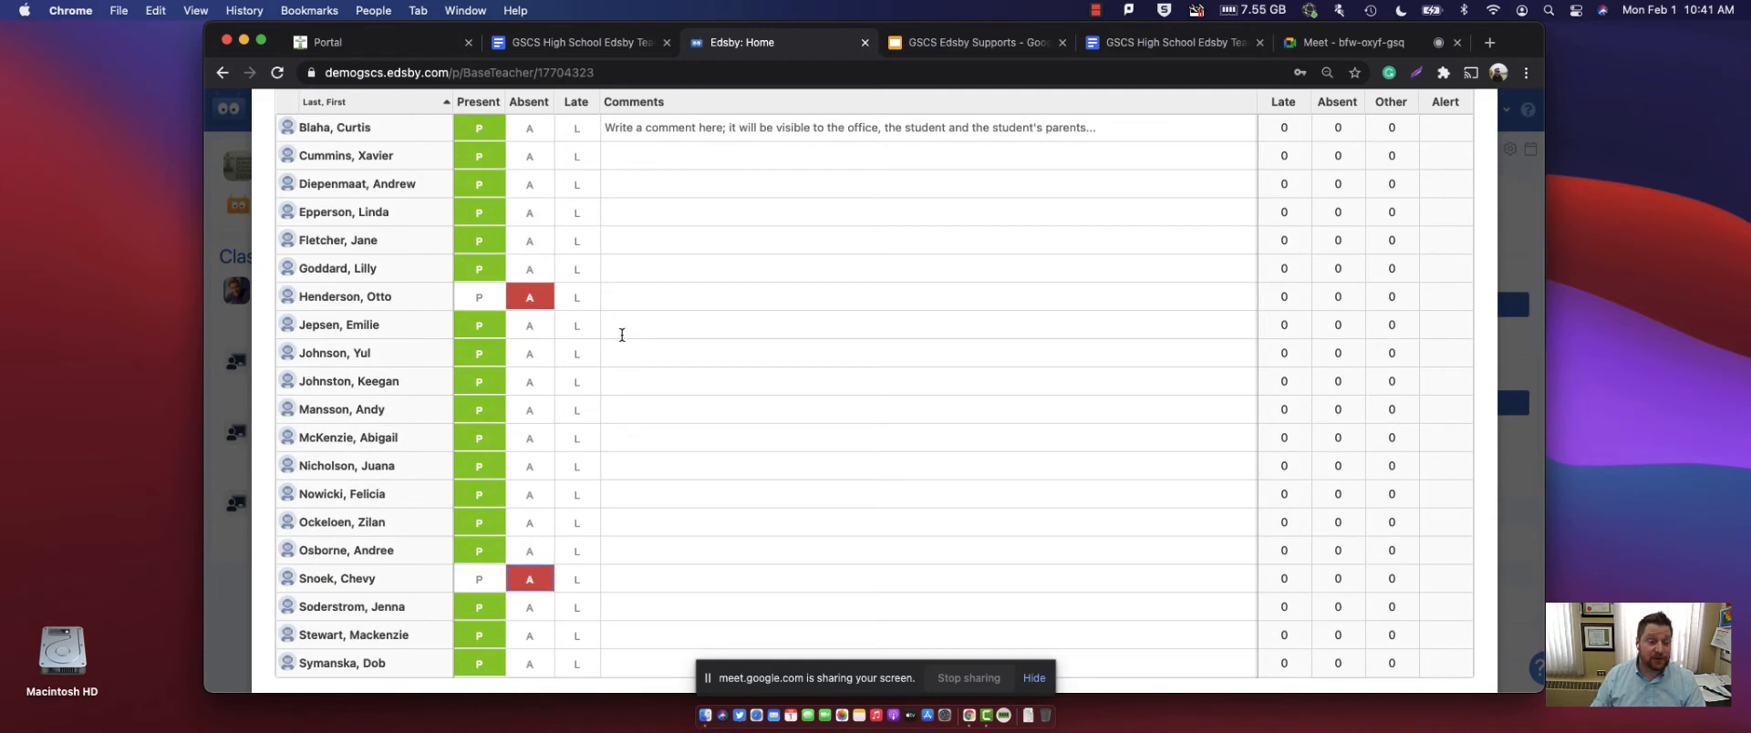
{"action": "left_click", "coordinate": [580, 357]}
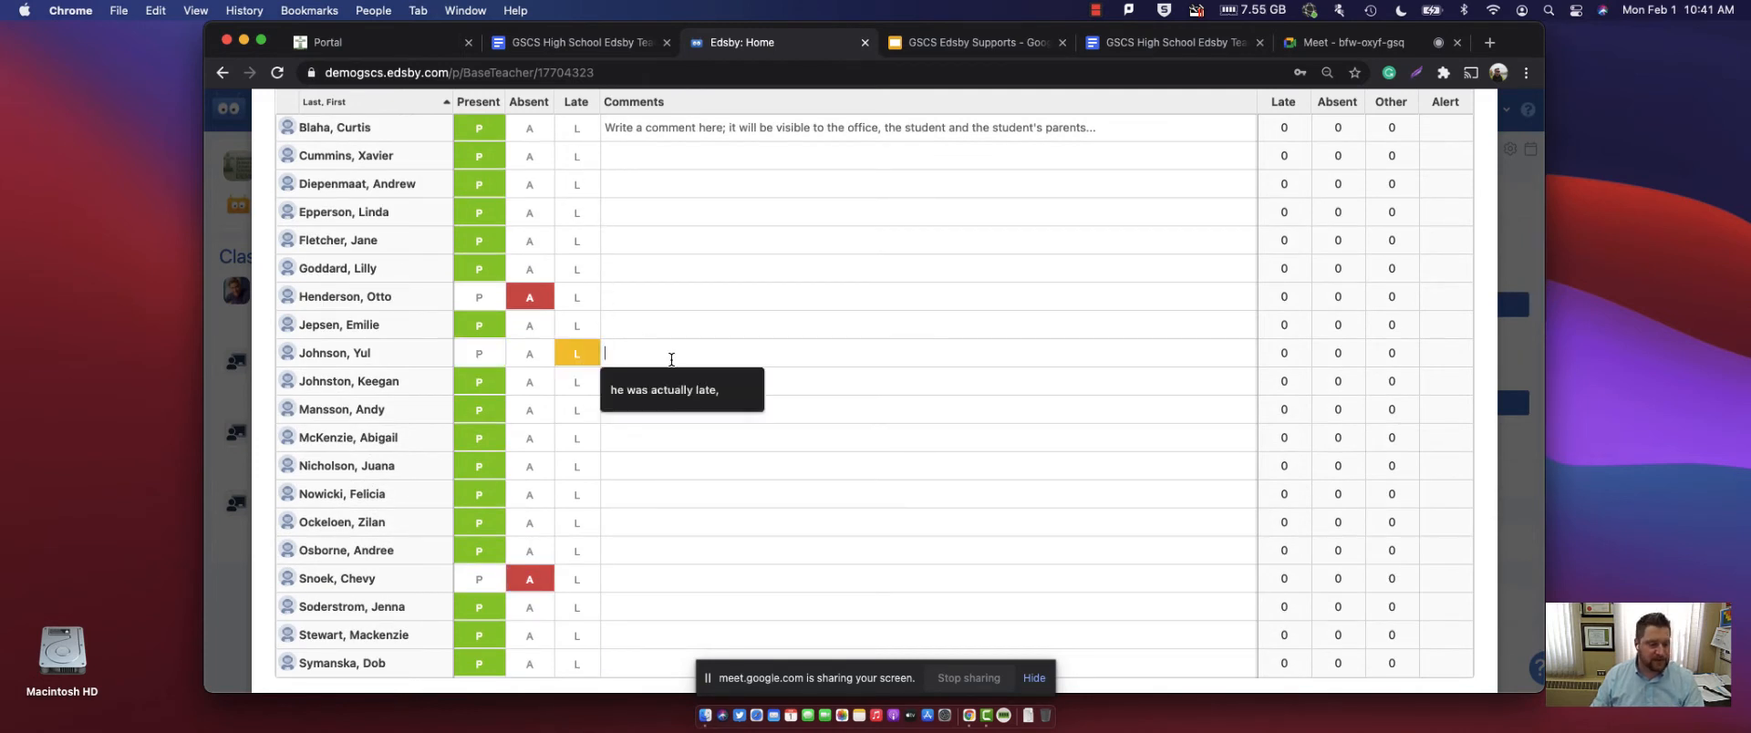
{"action": "key", "text": "Return"}
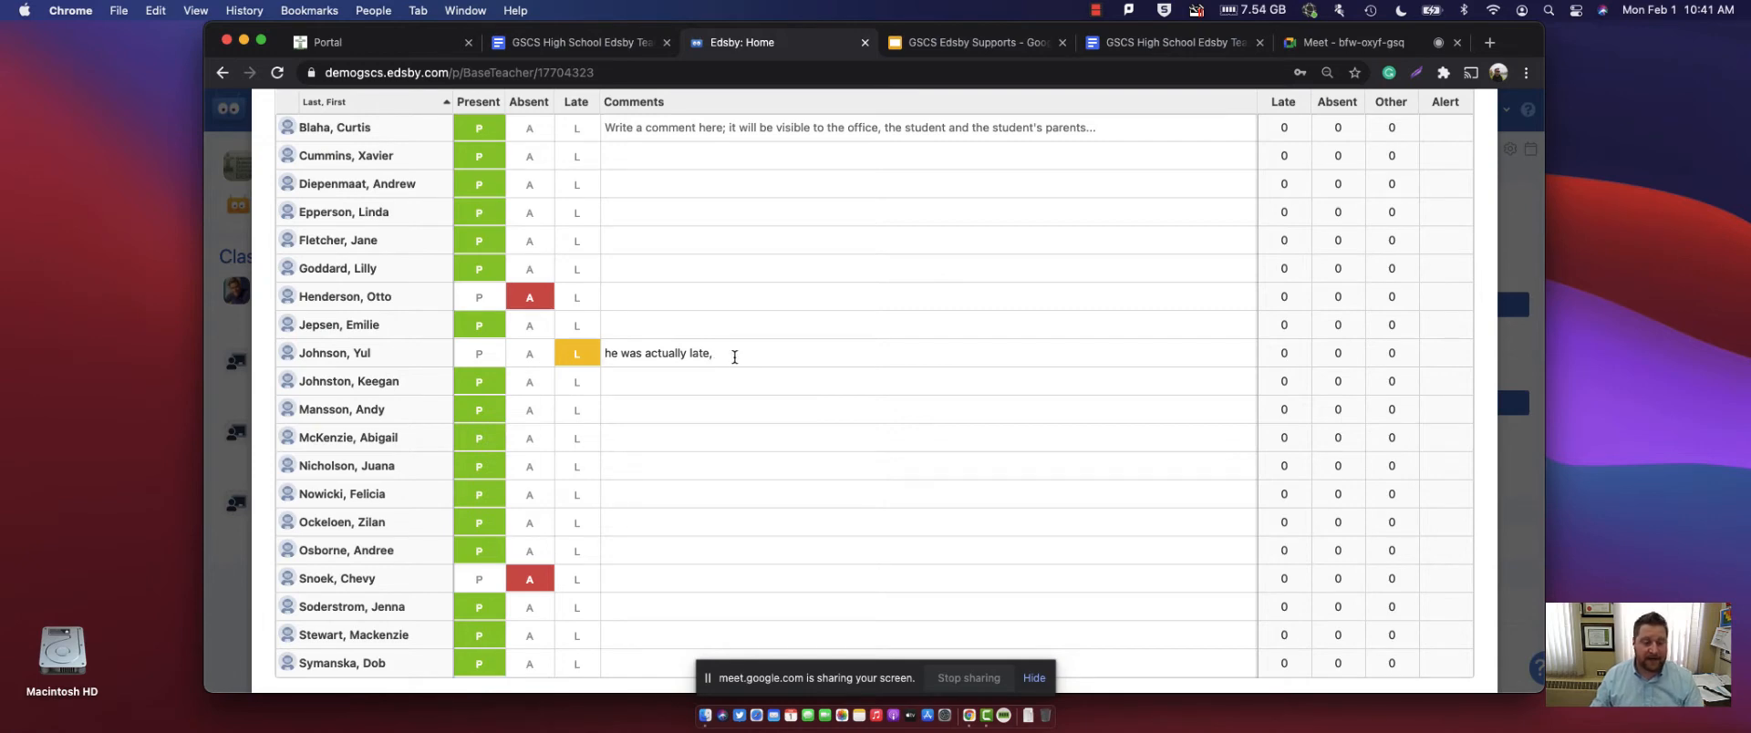
{"action": "scroll", "coordinate": [740, 357], "scroll_direction": "up", "scroll_amount": 5}
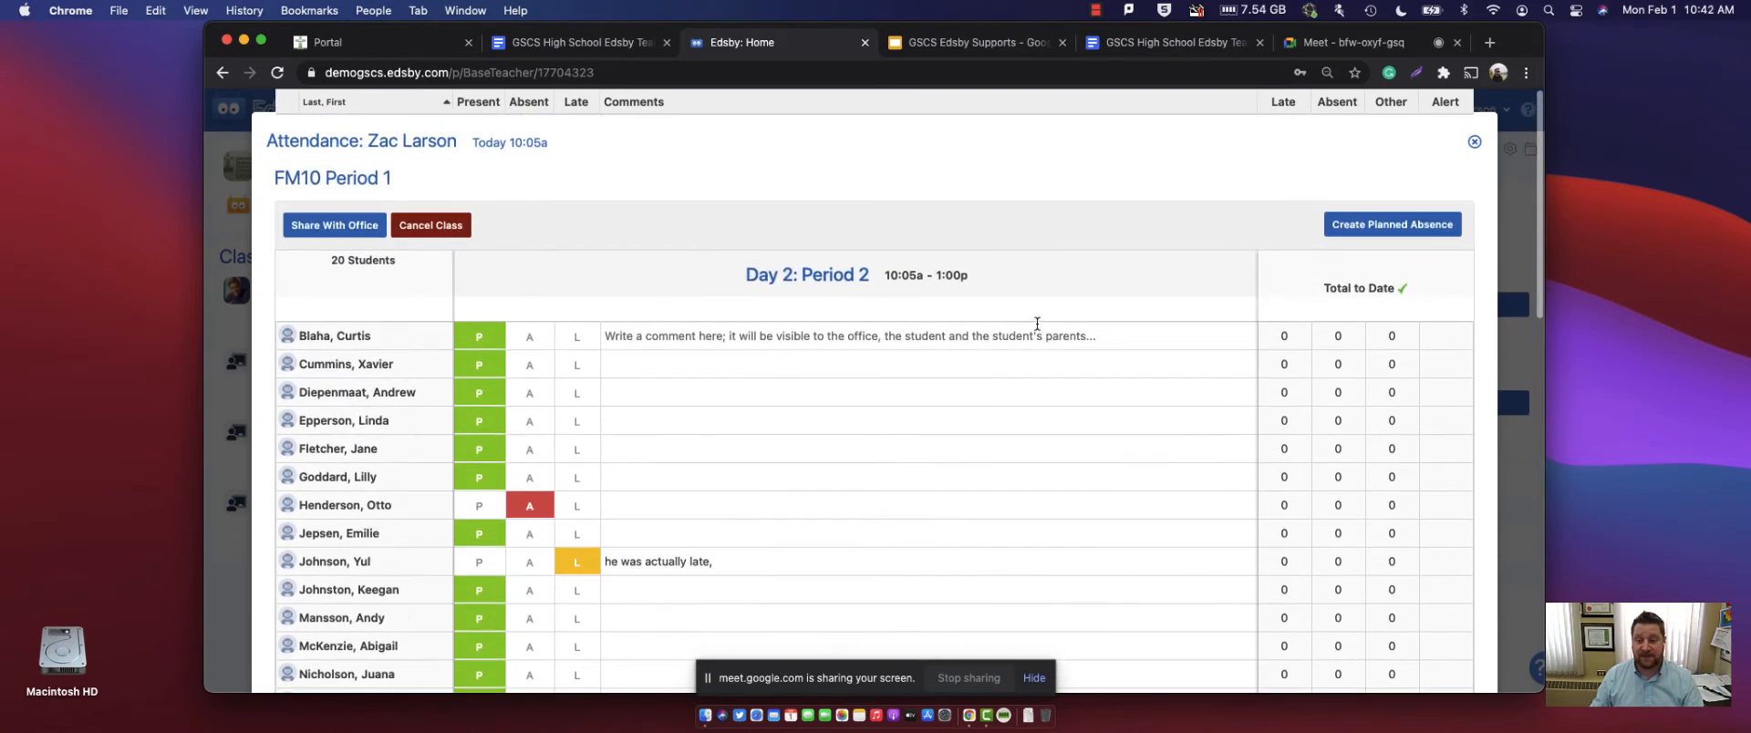
{"action": "left_click", "coordinate": [363, 228]}
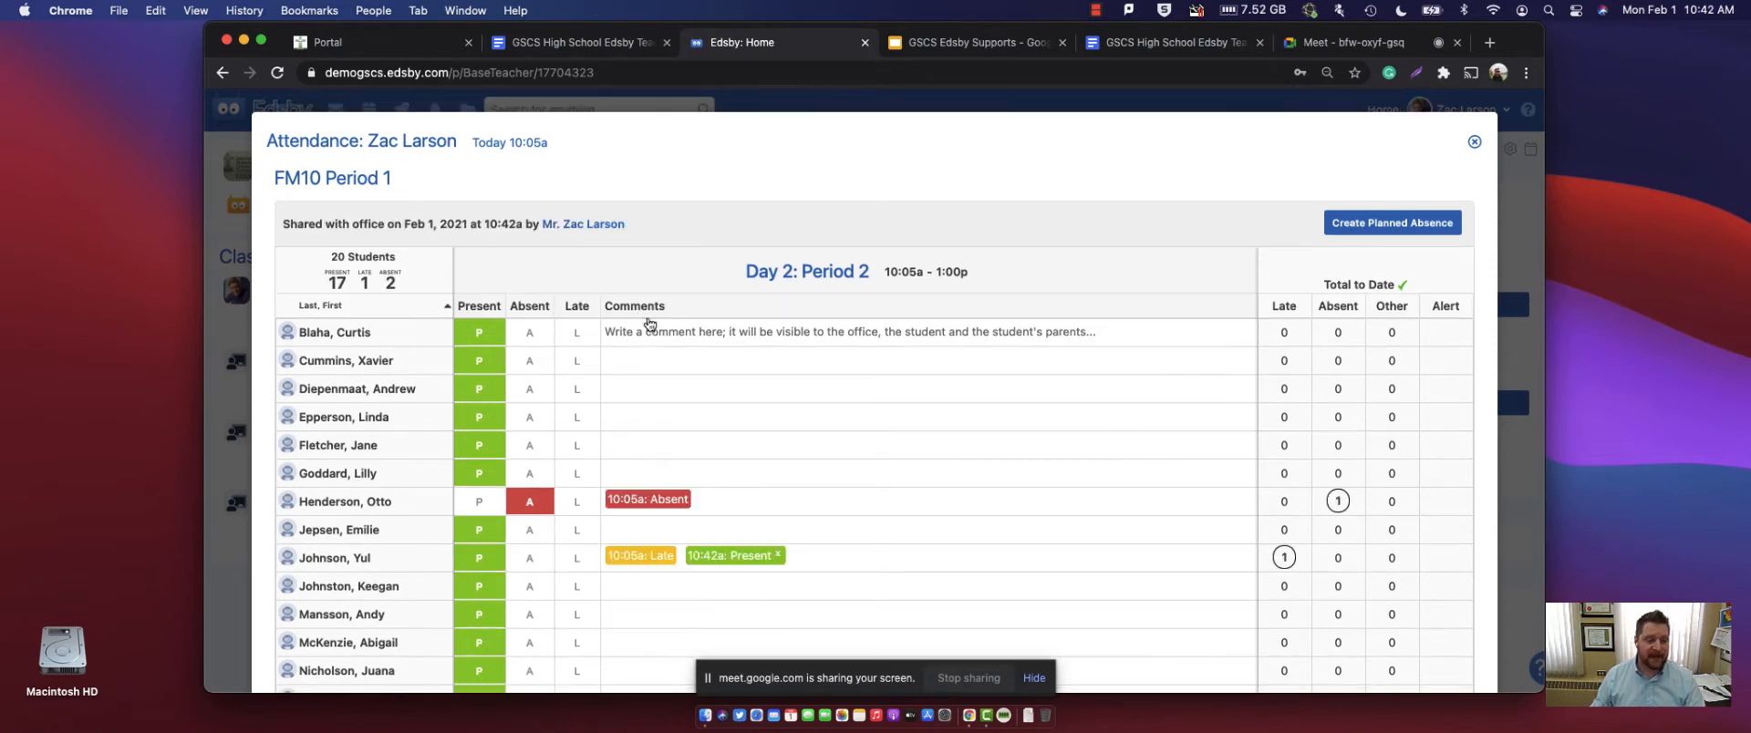
- Change the seventh student's attendance to Present from Start of Class and save the change
{"action": "scroll", "coordinate": [652, 328], "scroll_direction": "down", "scroll_amount": 3}
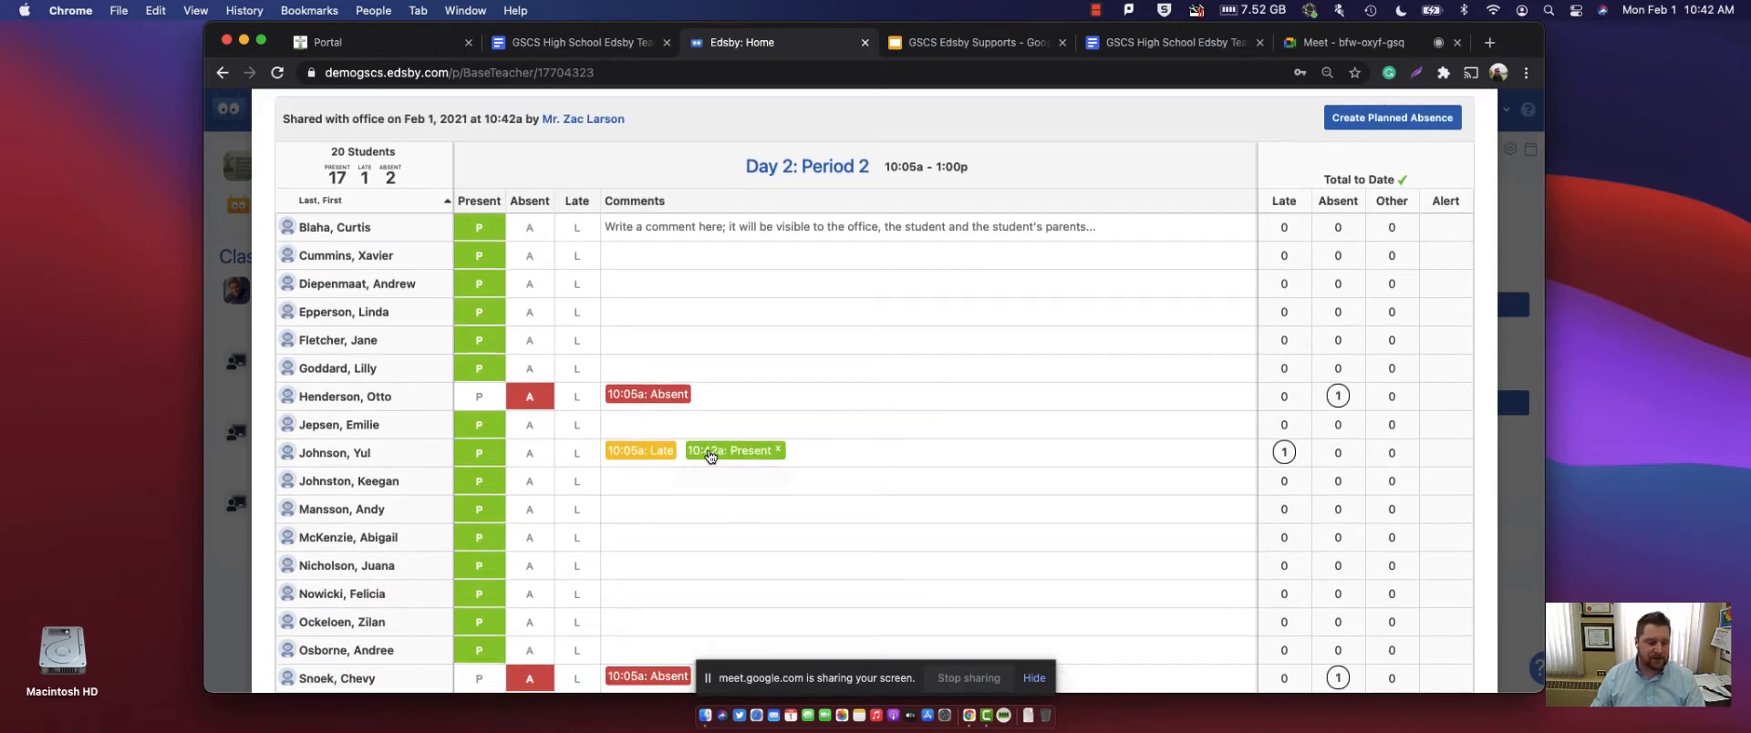
{"action": "left_click", "coordinate": [477, 398]}
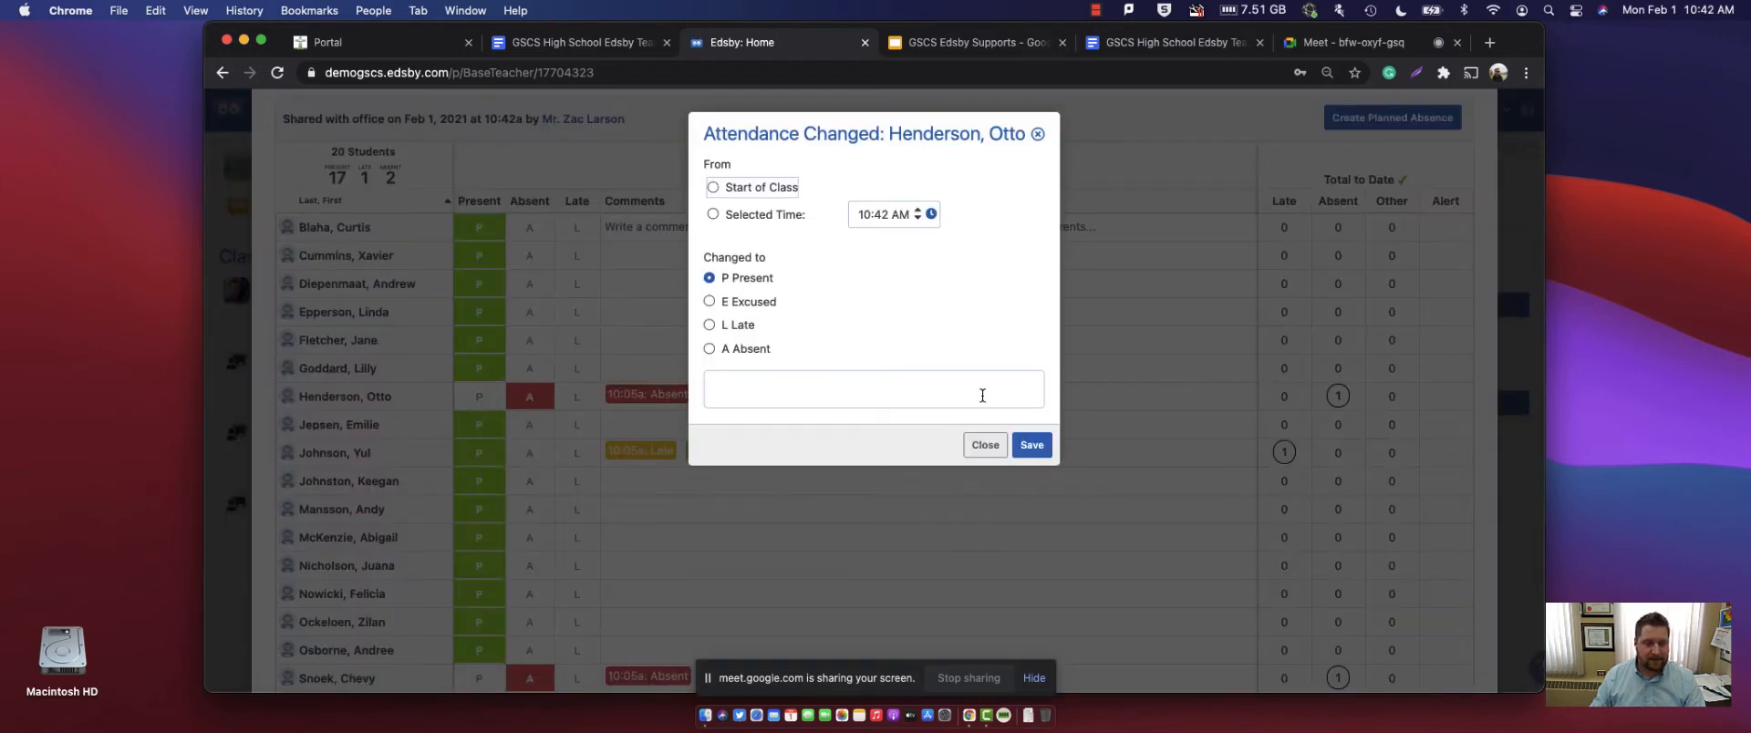
{"action": "left_click", "coordinate": [713, 189]}
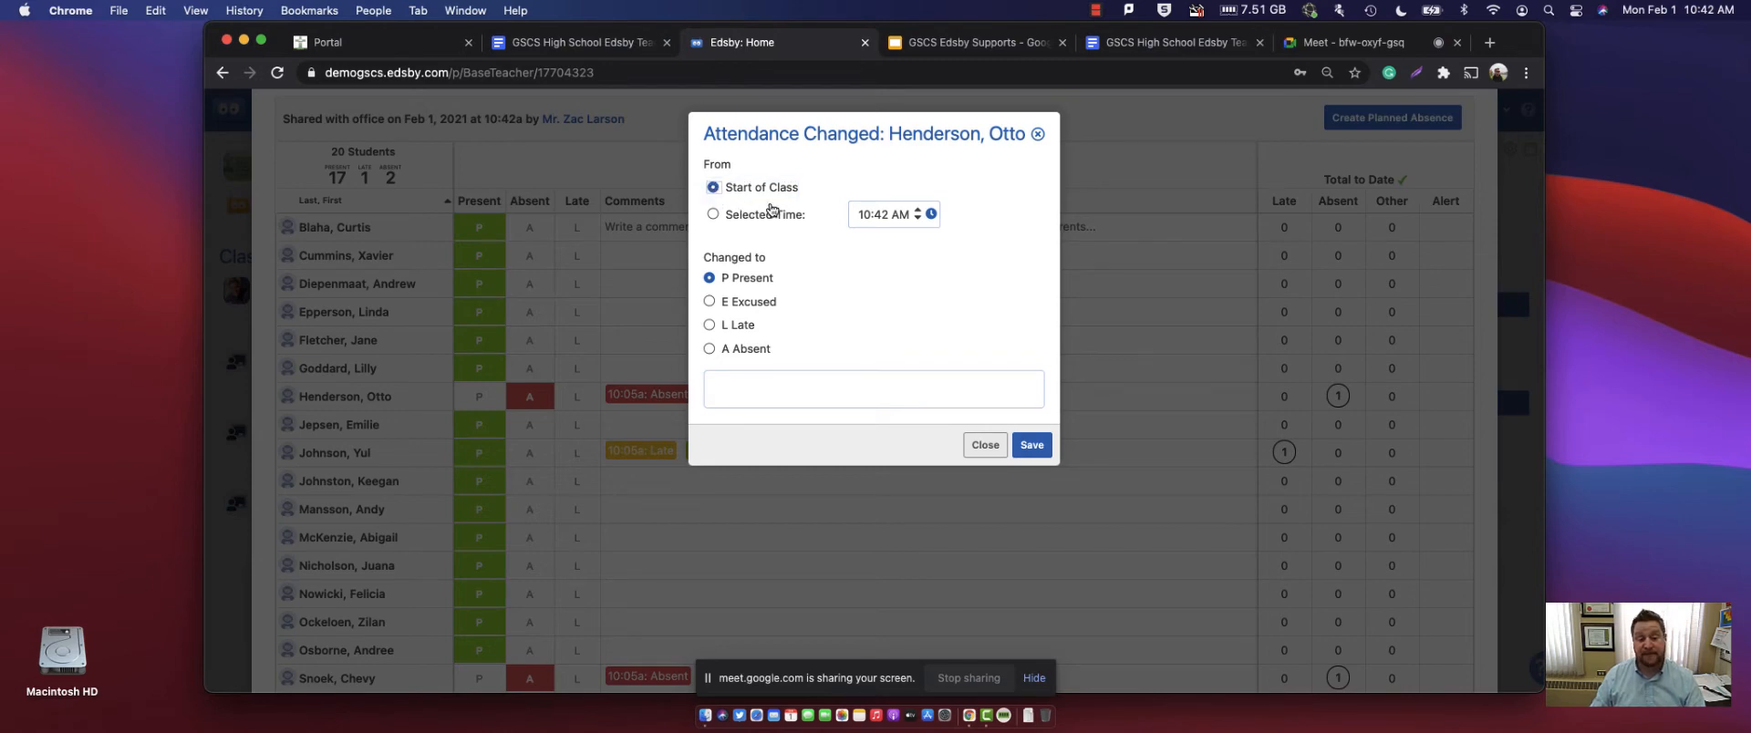
{"action": "left_click", "coordinate": [1031, 444]}
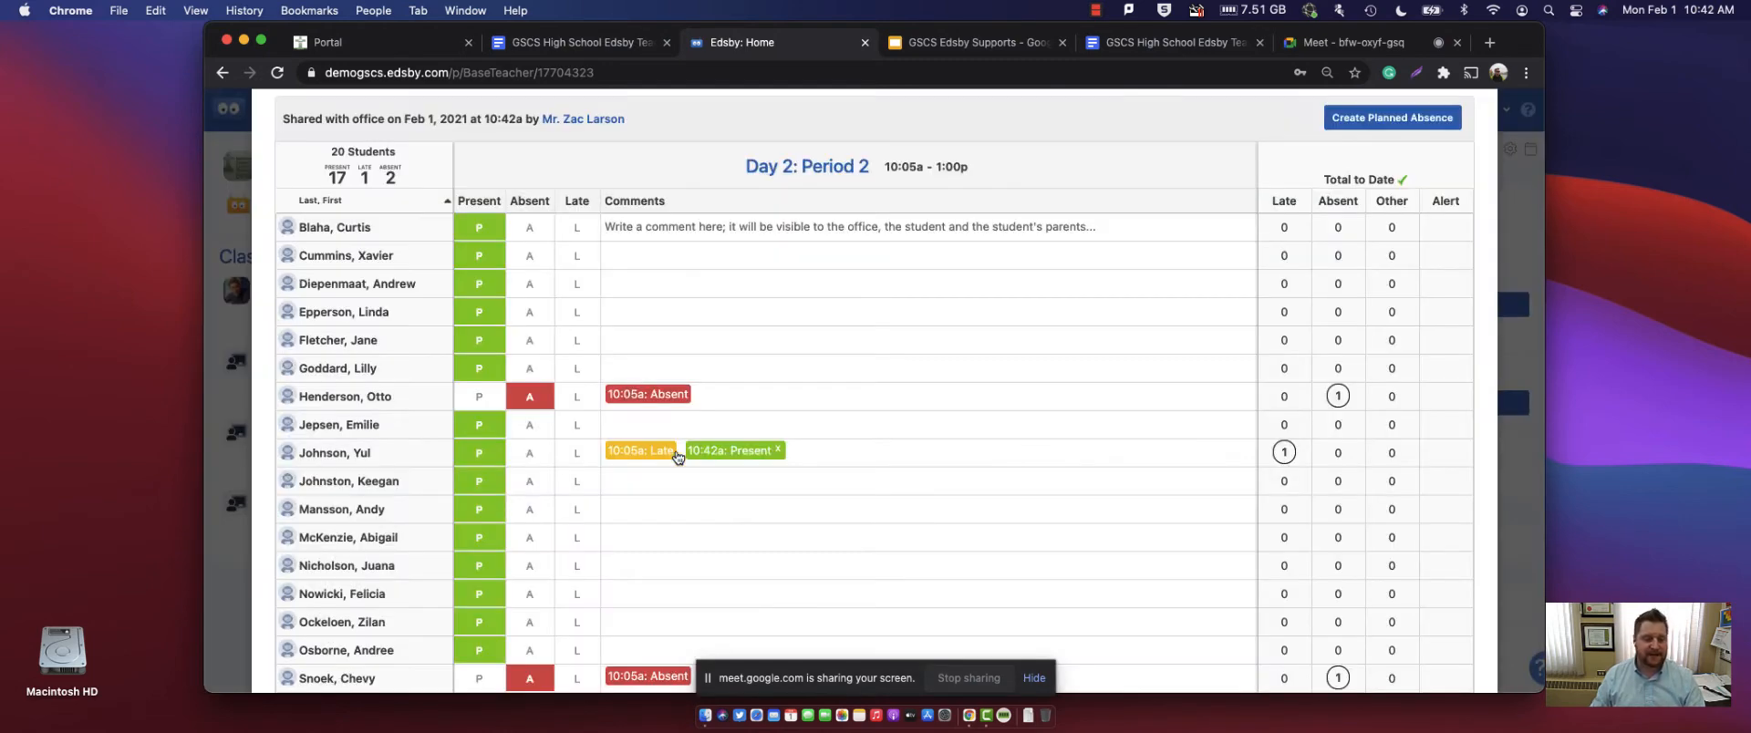
{"action": "left_click", "coordinate": [655, 392]}
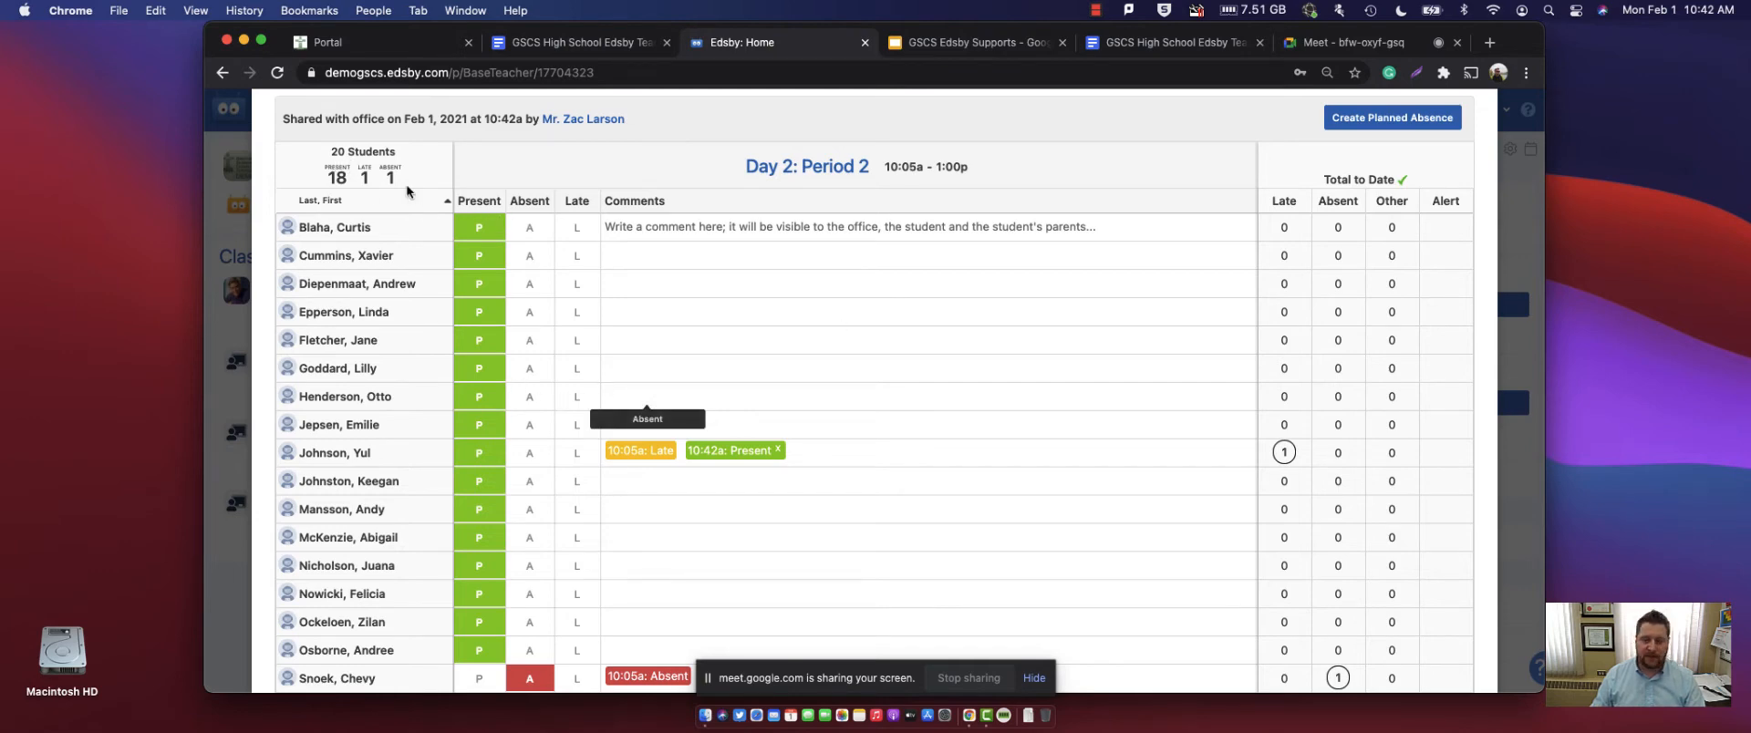
- Examine the shared attendance sheet's Total to Date columns, the late student's comment and the attendance summary above the student list
{"action": "scroll", "coordinate": [1348, 361], "scroll_direction": "down", "scroll_amount": 3}
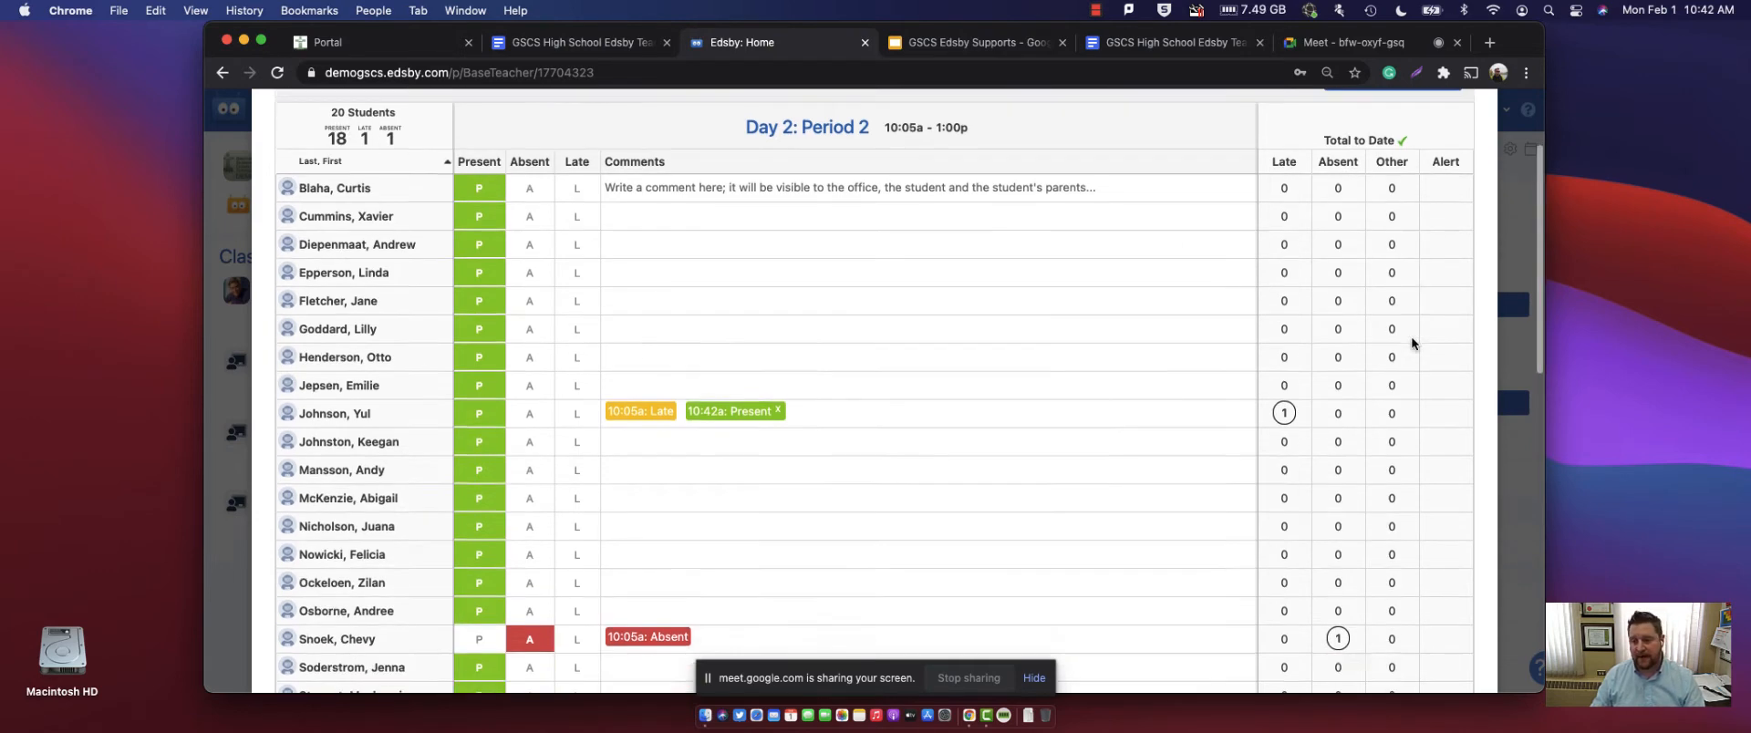
{"action": "scroll", "coordinate": [1393, 246], "scroll_direction": "up", "scroll_amount": 2}
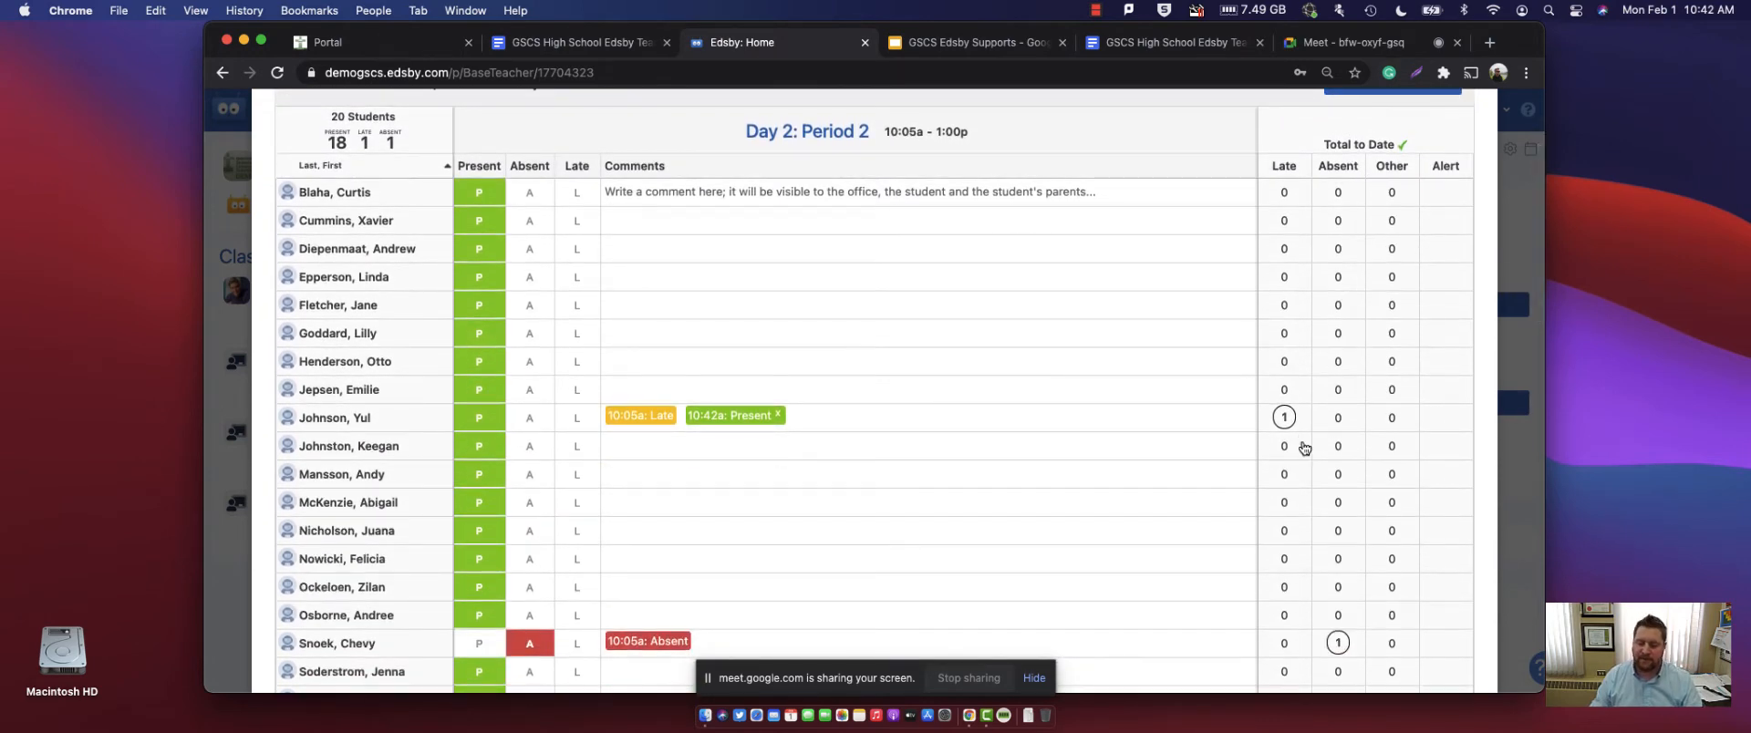
{"action": "scroll", "coordinate": [1302, 440], "scroll_direction": "down", "scroll_amount": 1}
{"action": "scroll", "coordinate": [1302, 431], "scroll_direction": "down", "scroll_amount": 1}
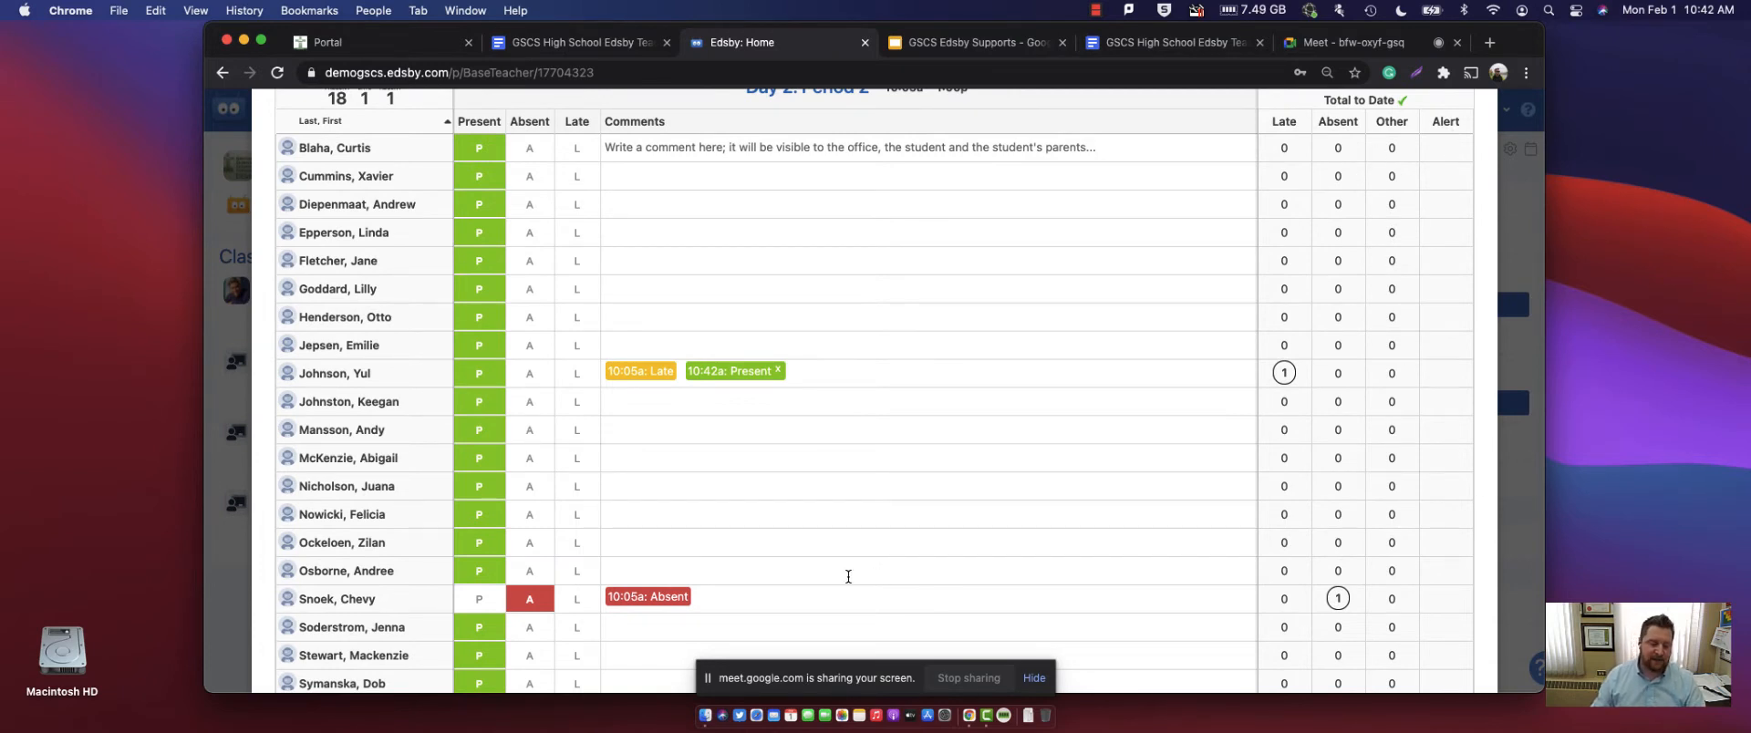
{"action": "mouse_move", "coordinate": [647, 378]}
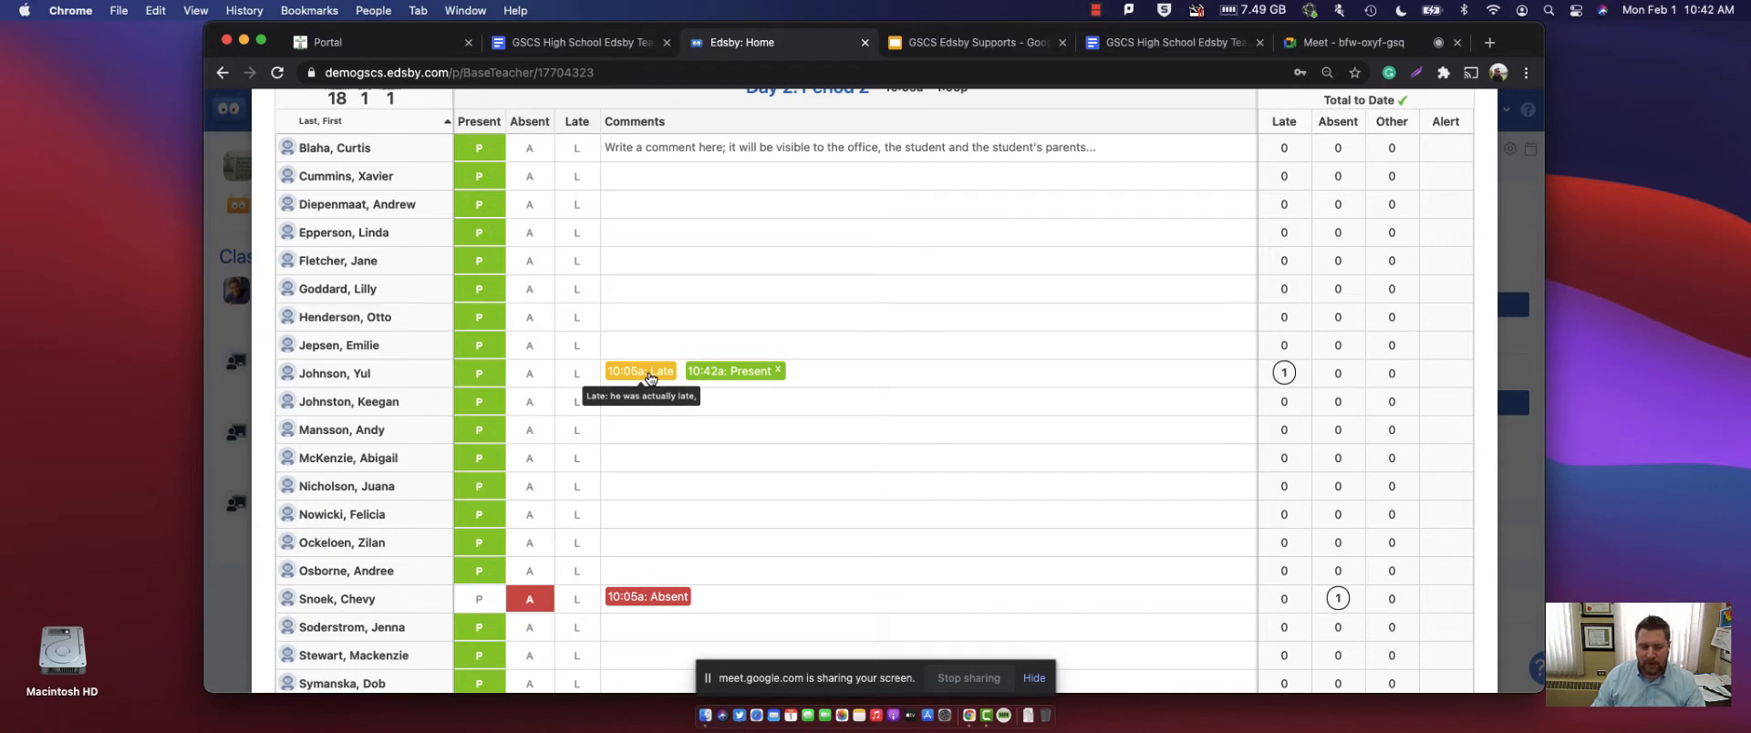
{"action": "mouse_move", "coordinate": [645, 602]}
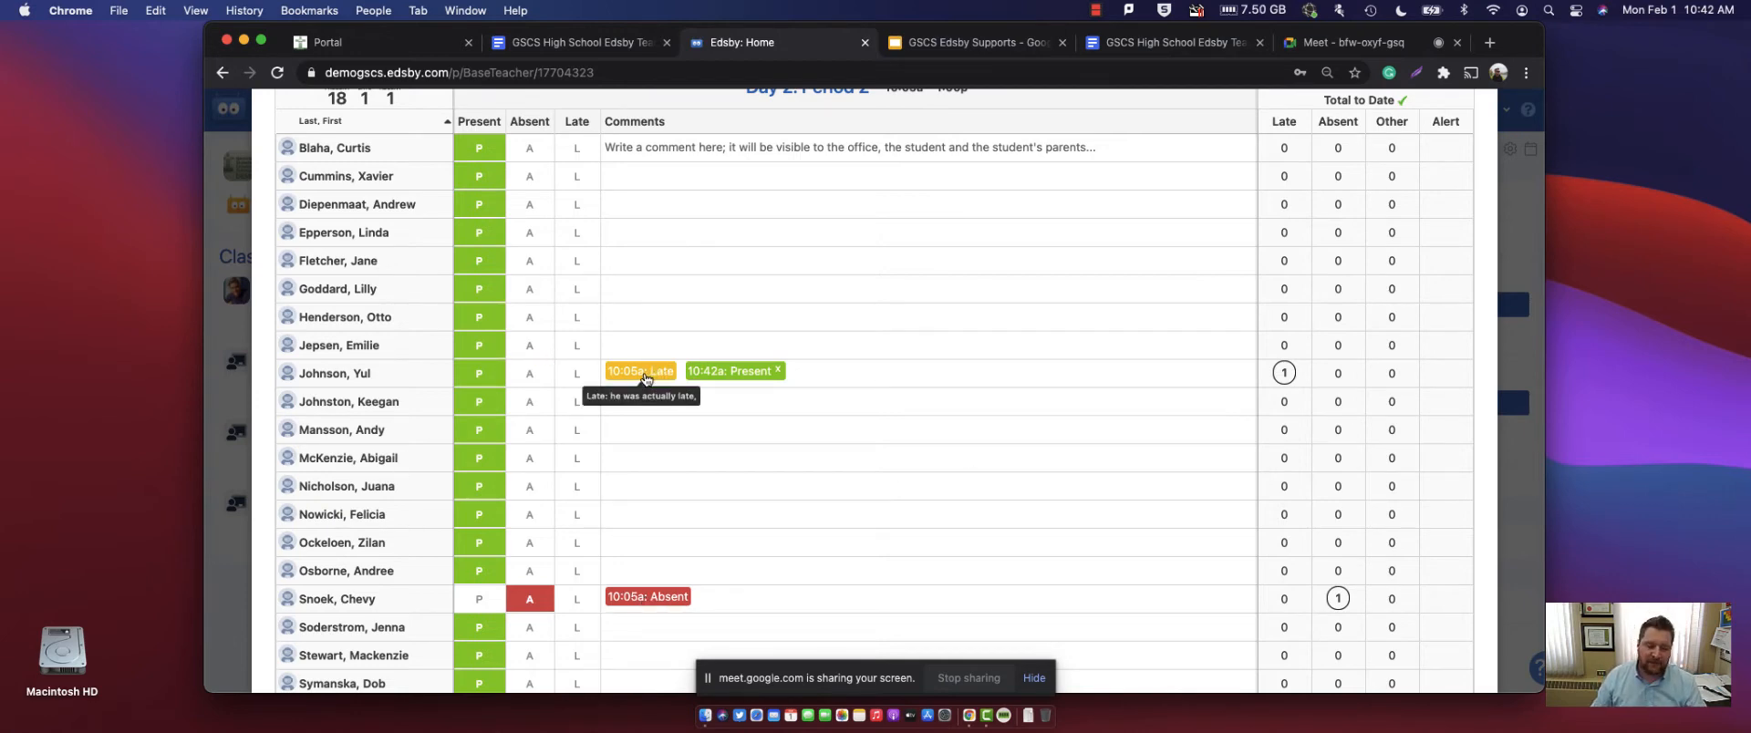
{"action": "scroll", "coordinate": [1320, 290], "scroll_direction": "down", "scroll_amount": 3}
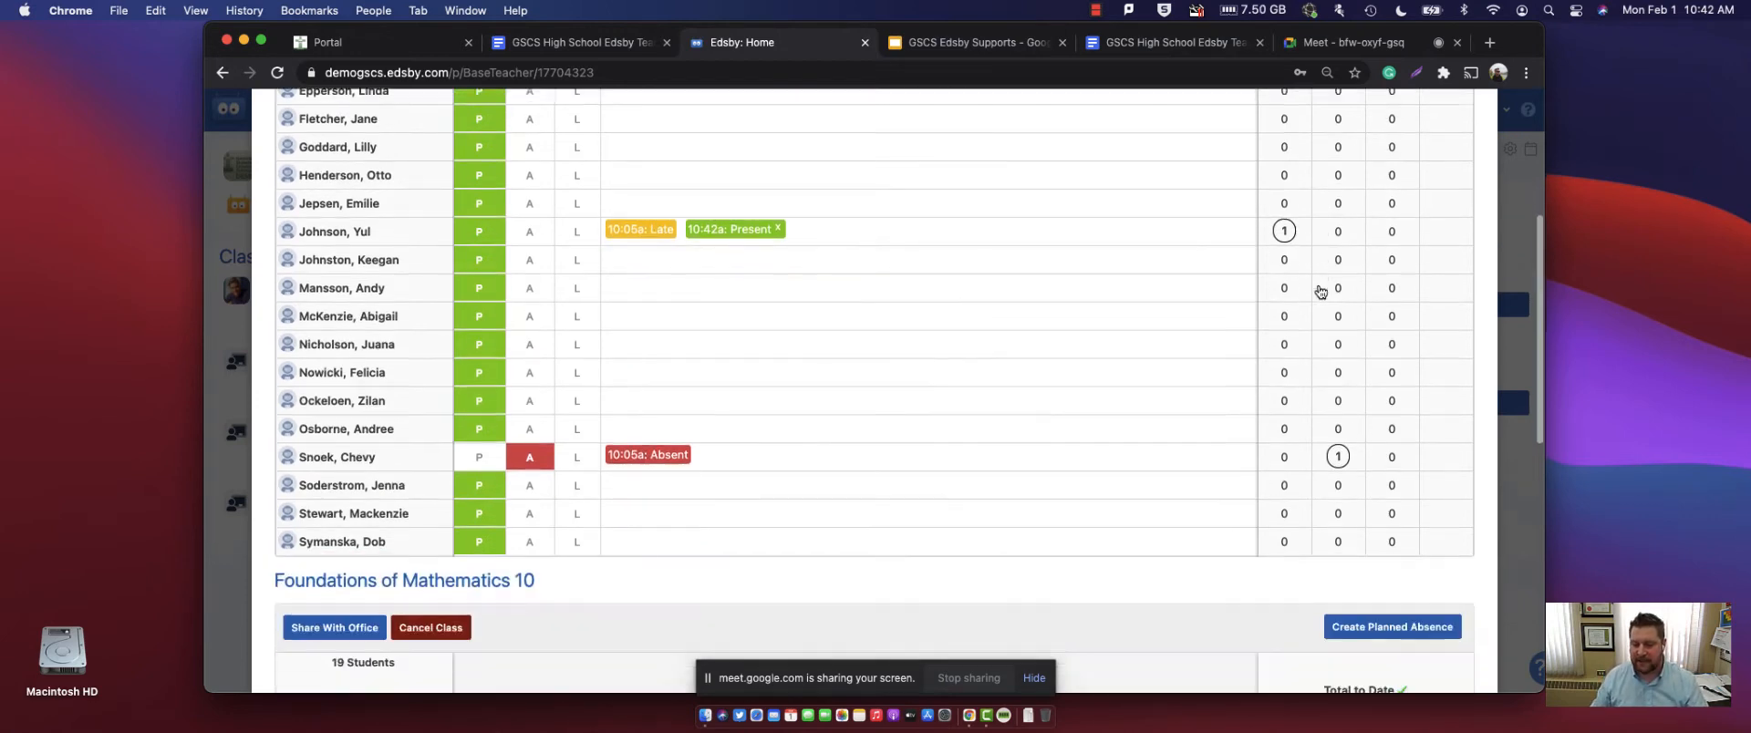
{"action": "scroll", "coordinate": [1323, 297], "scroll_direction": "up", "scroll_amount": 2}
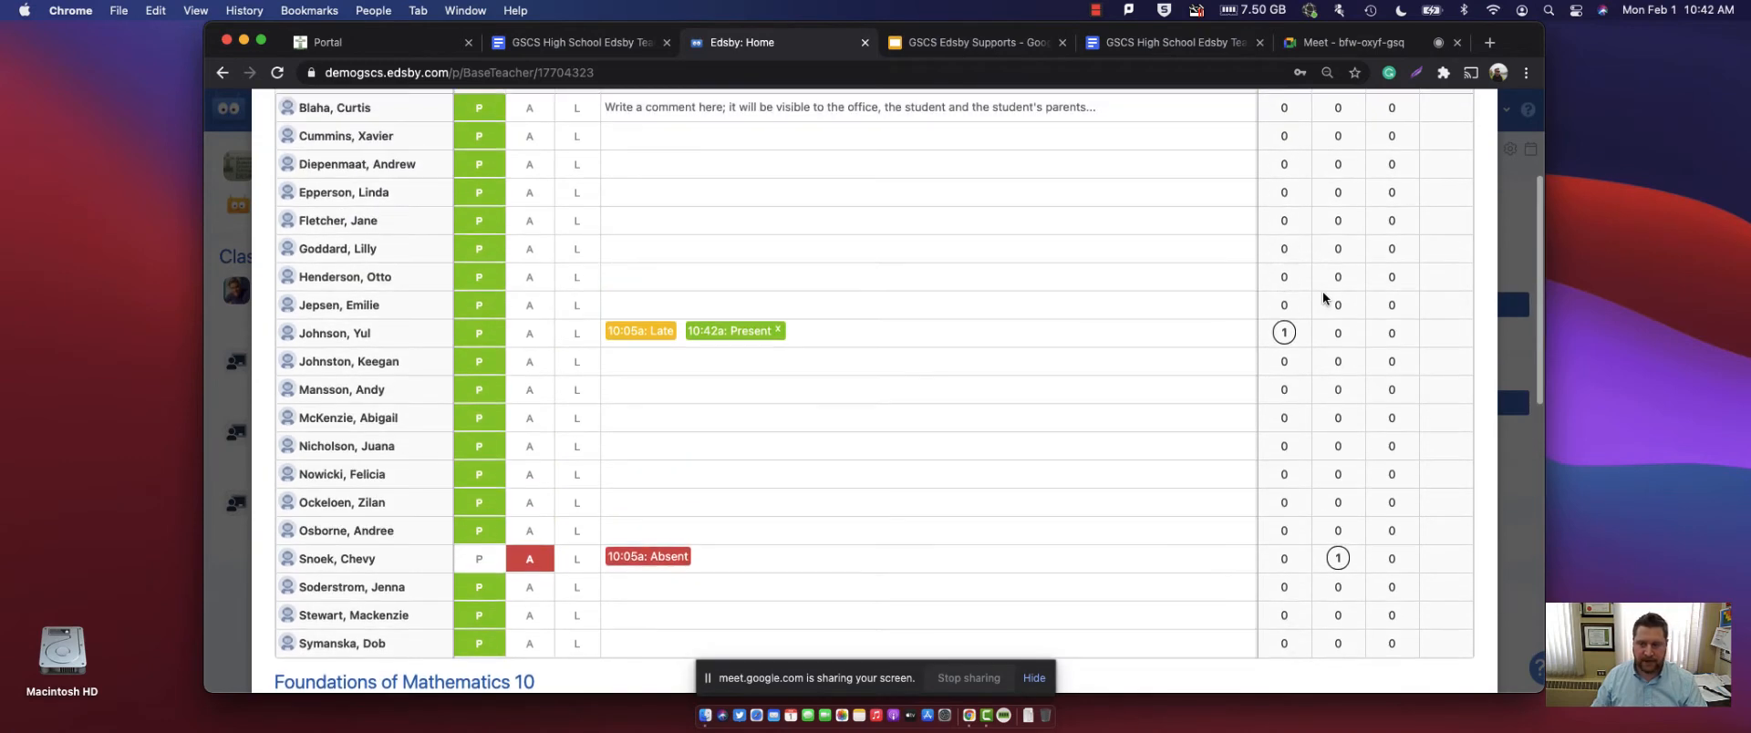
{"action": "scroll", "coordinate": [1323, 298], "scroll_direction": "up", "scroll_amount": 3}
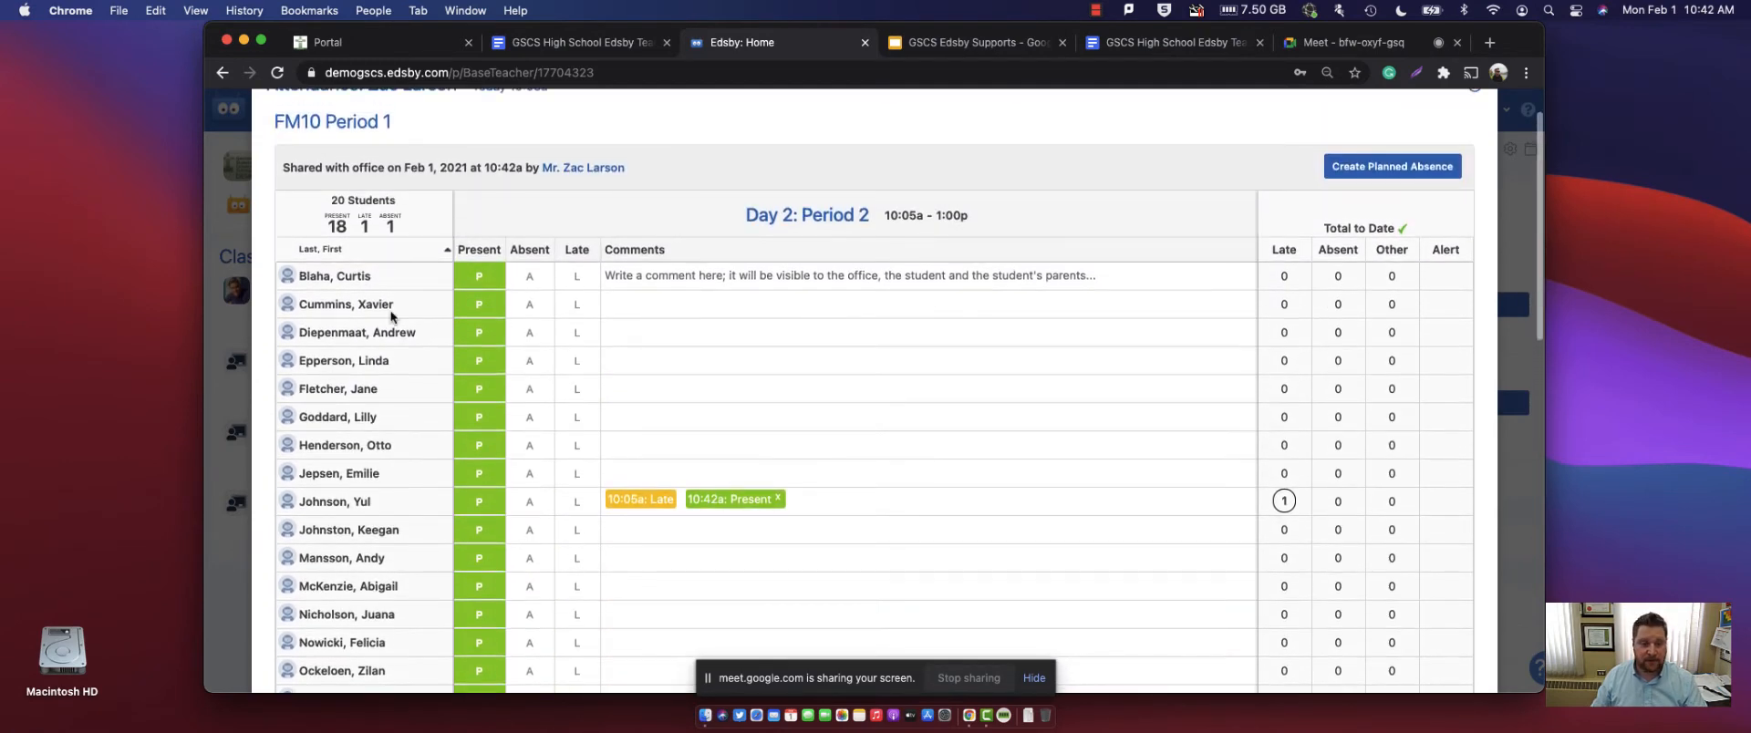
{"action": "scroll", "coordinate": [1446, 178], "scroll_direction": "up", "scroll_amount": 1}
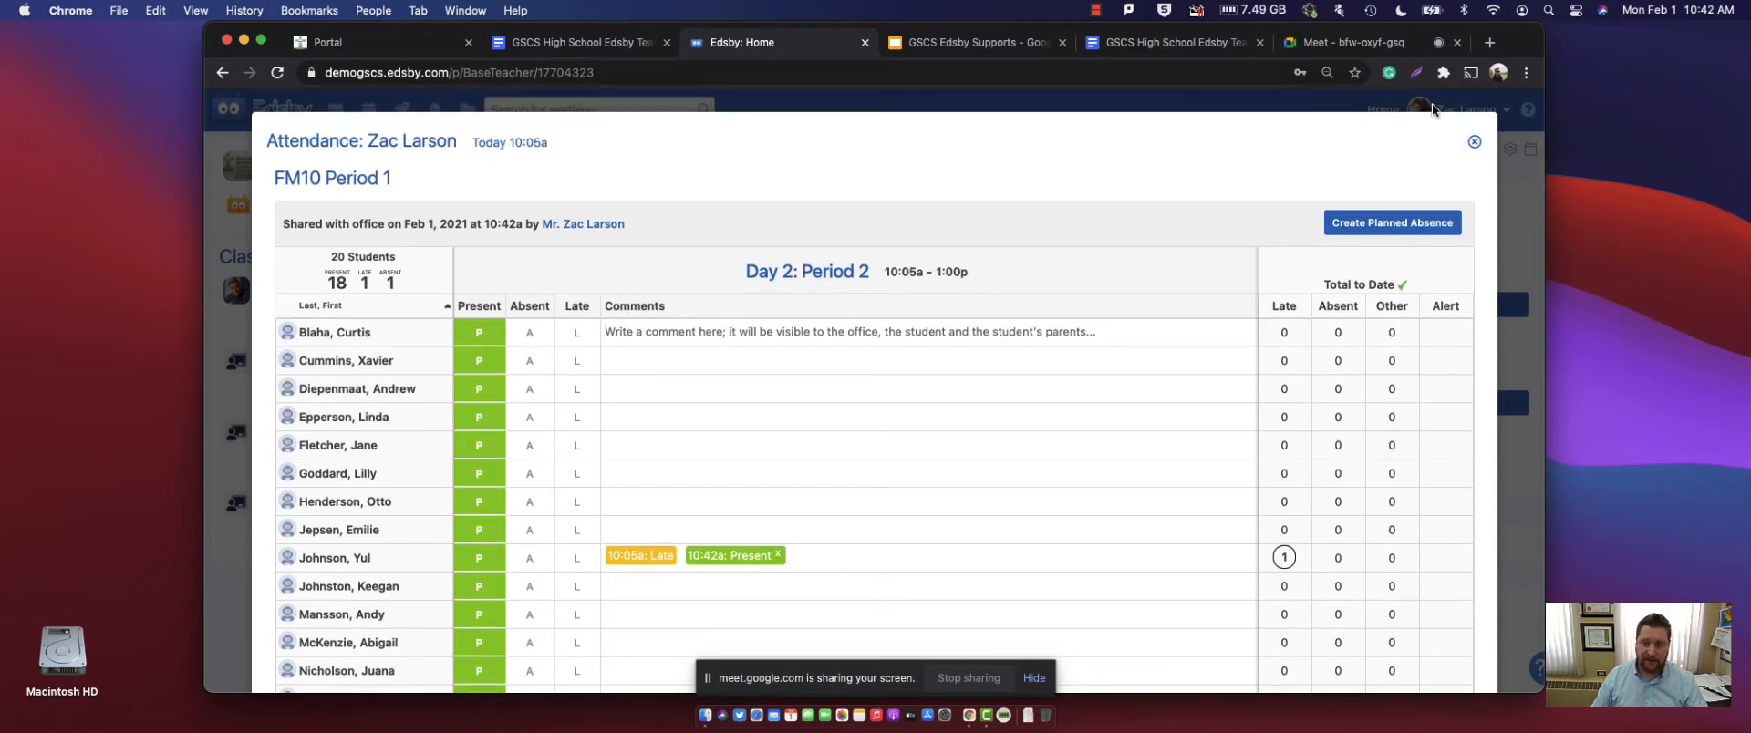
- View the Planned Absence form for FM10 Period 1, close it without saving, and close the attendance sheet
{"action": "left_click", "coordinate": [1396, 228]}
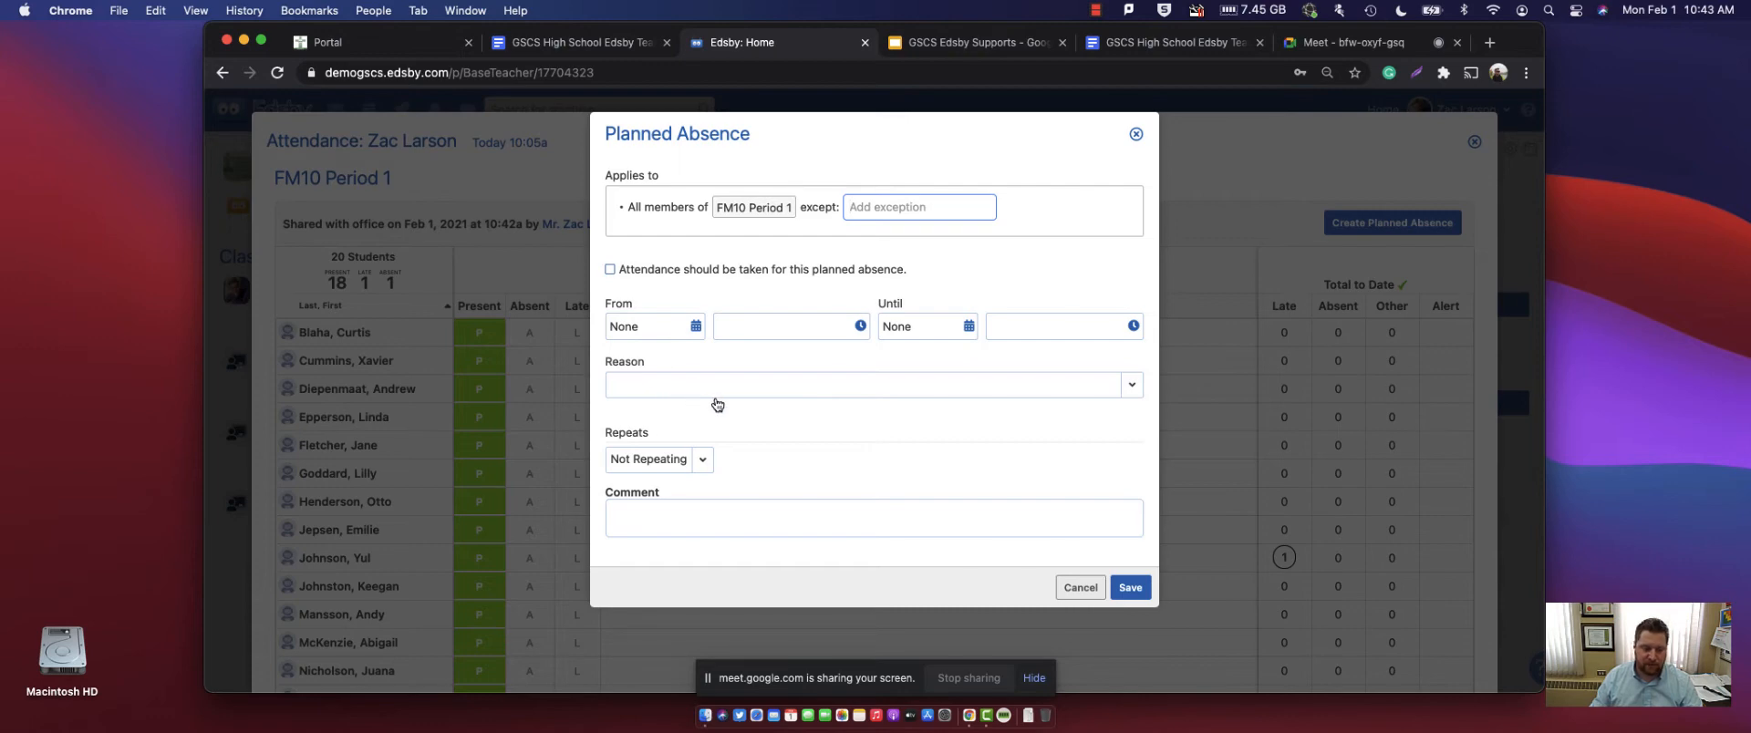
{"action": "left_click", "coordinate": [1135, 134]}
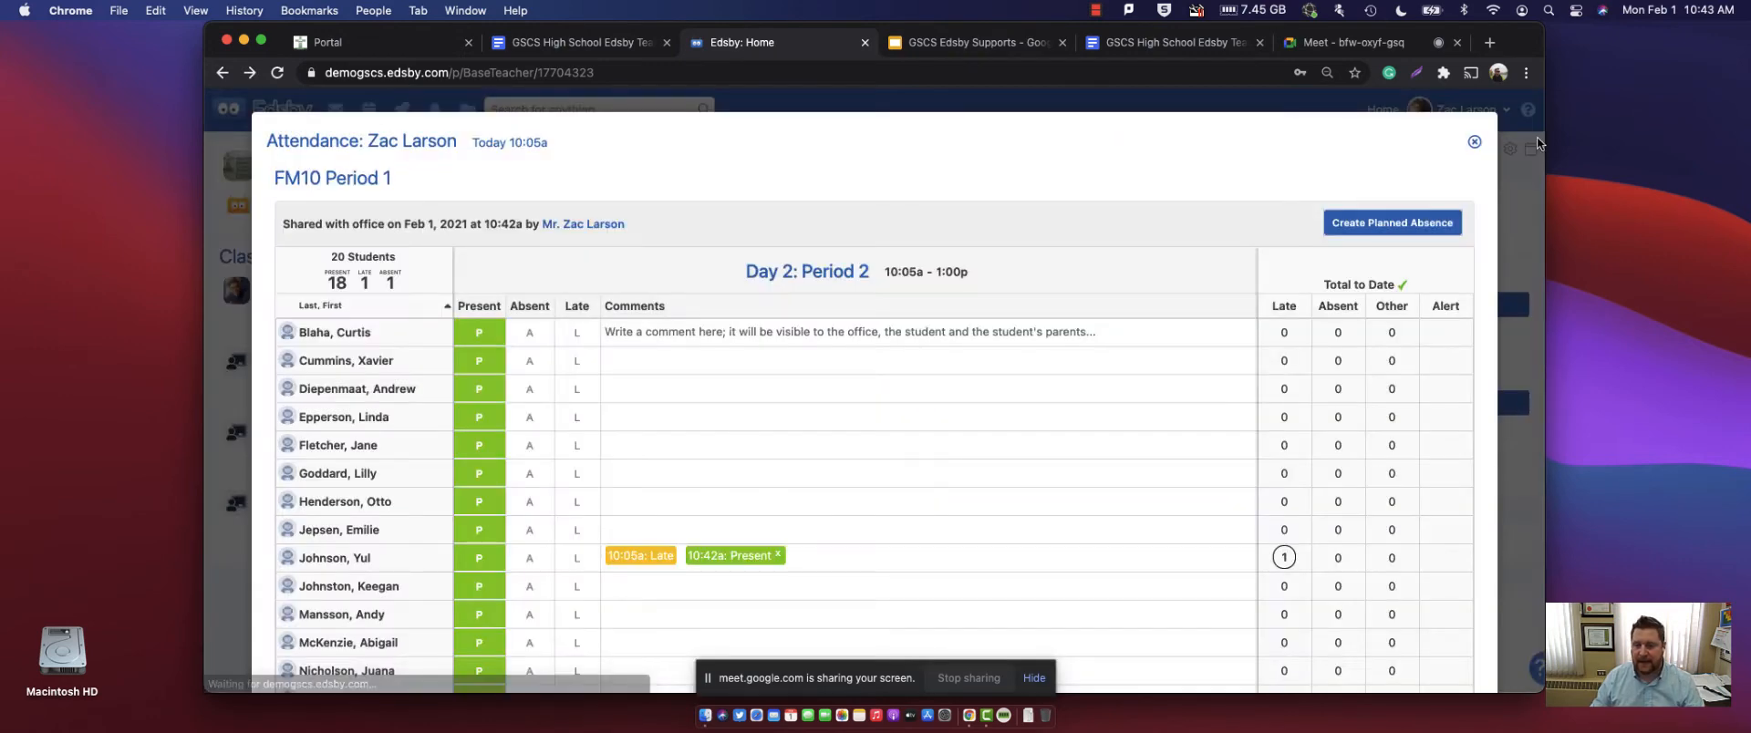
{"action": "left_click", "coordinate": [1475, 143]}
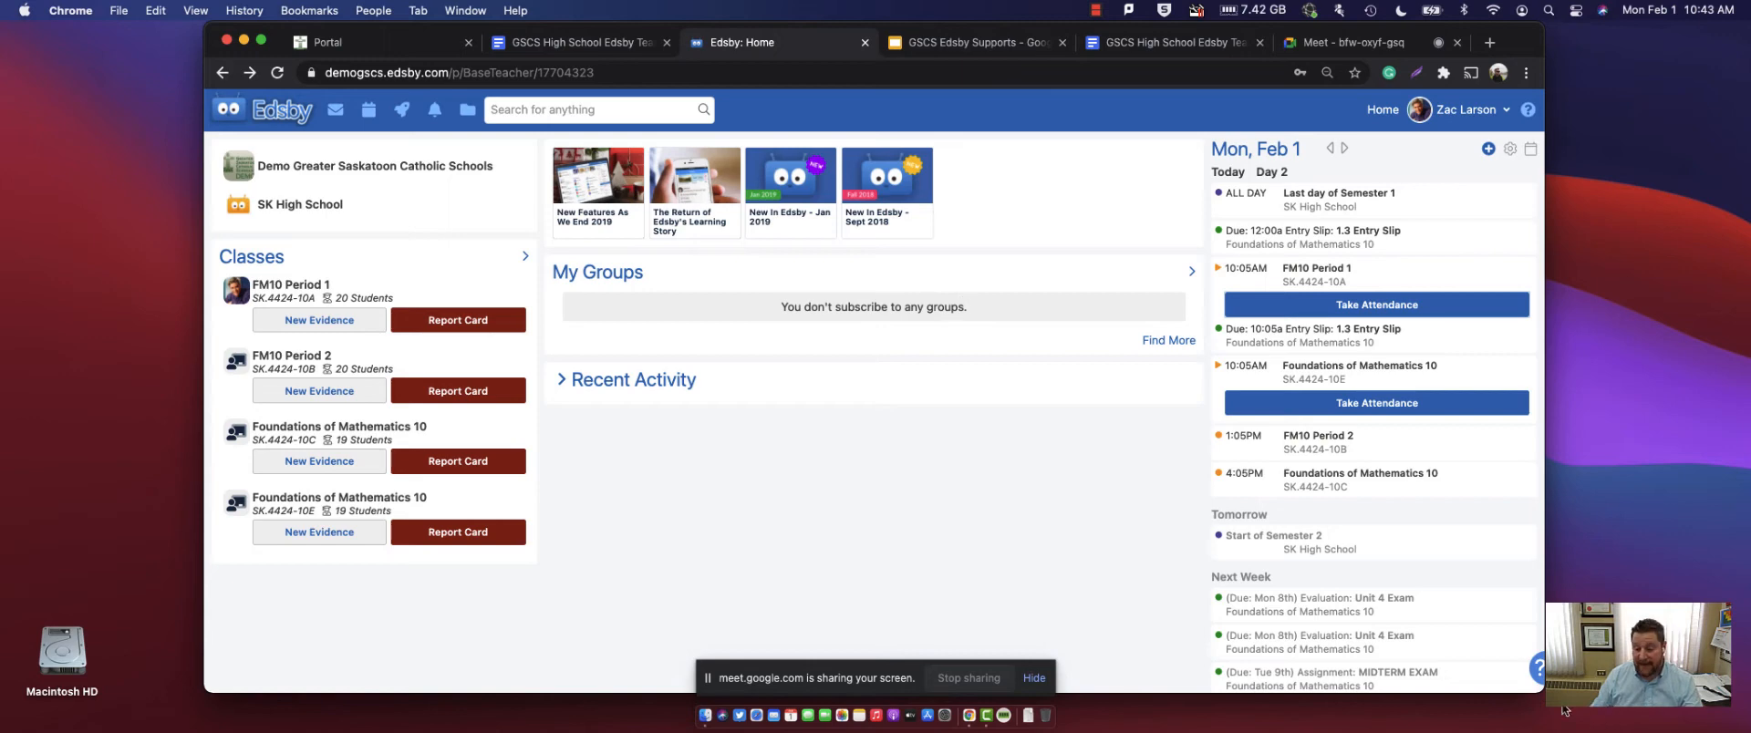
- Enlarge the browser window, check the GSCS High School Edsby Teacher document, and return to the demo home page
{"action": "left_click_drag", "start_coordinate": [1541, 691], "coordinate": [1609, 702]}
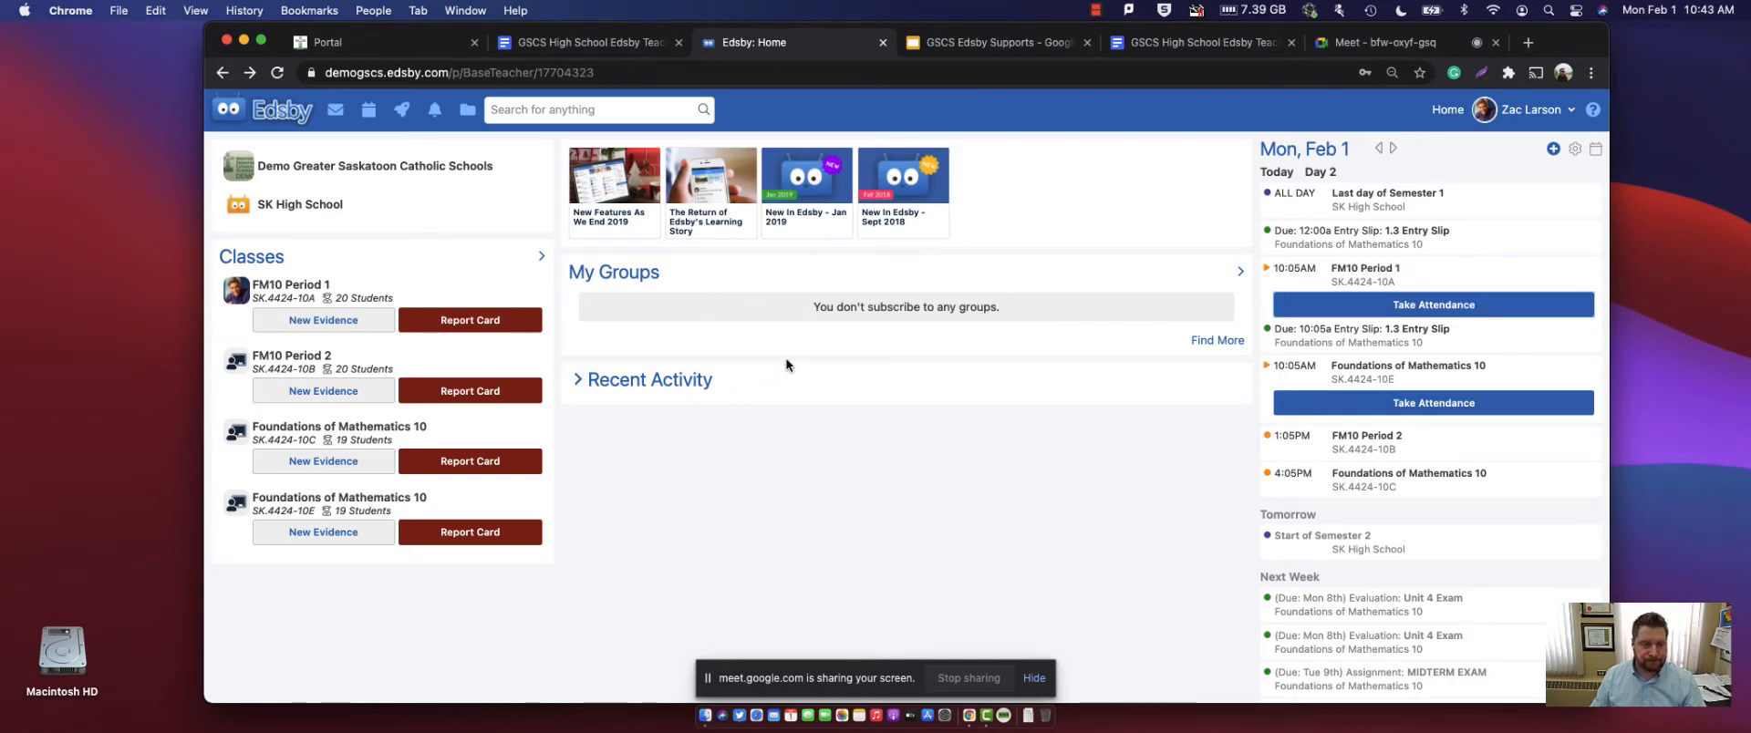
{"action": "left_click", "coordinate": [629, 43]}
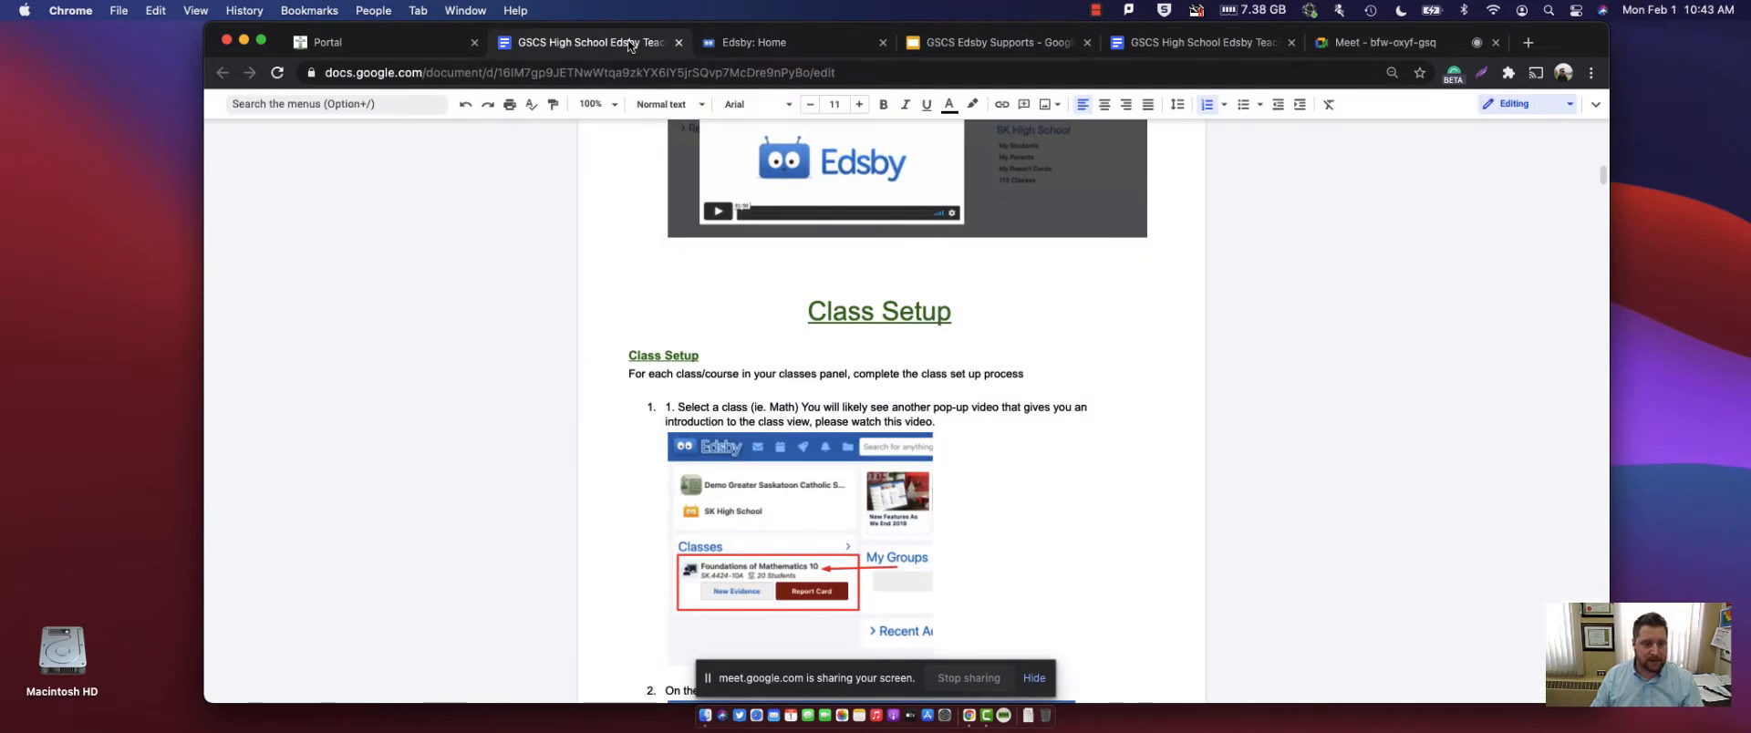
{"action": "left_click", "coordinate": [813, 42]}
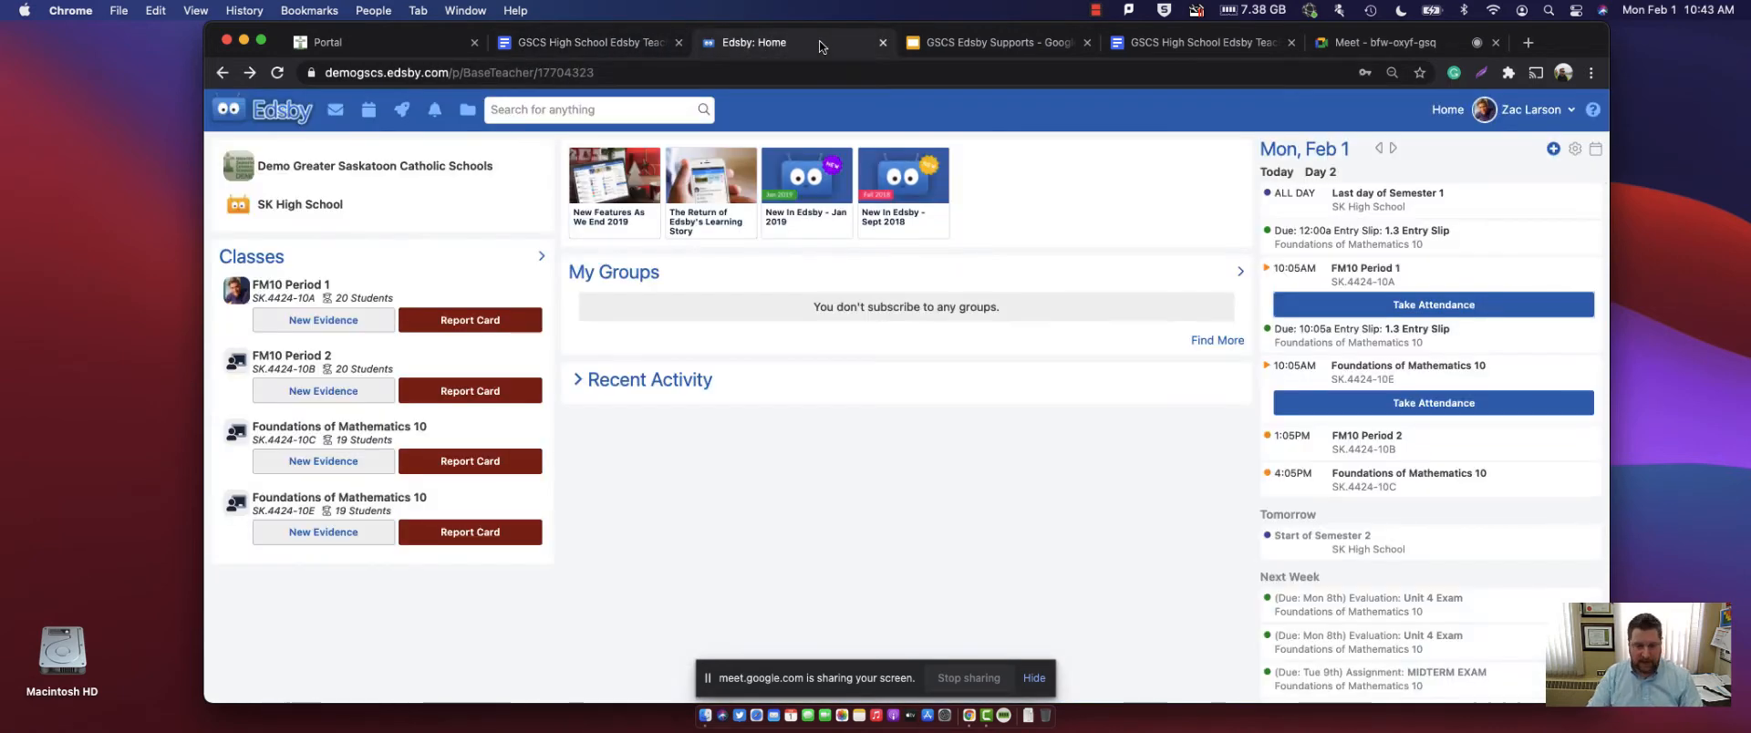
- Open the gscs.edsby.com site in a new browser tab and sign in with Office 365
{"action": "key", "text": "super+t"}
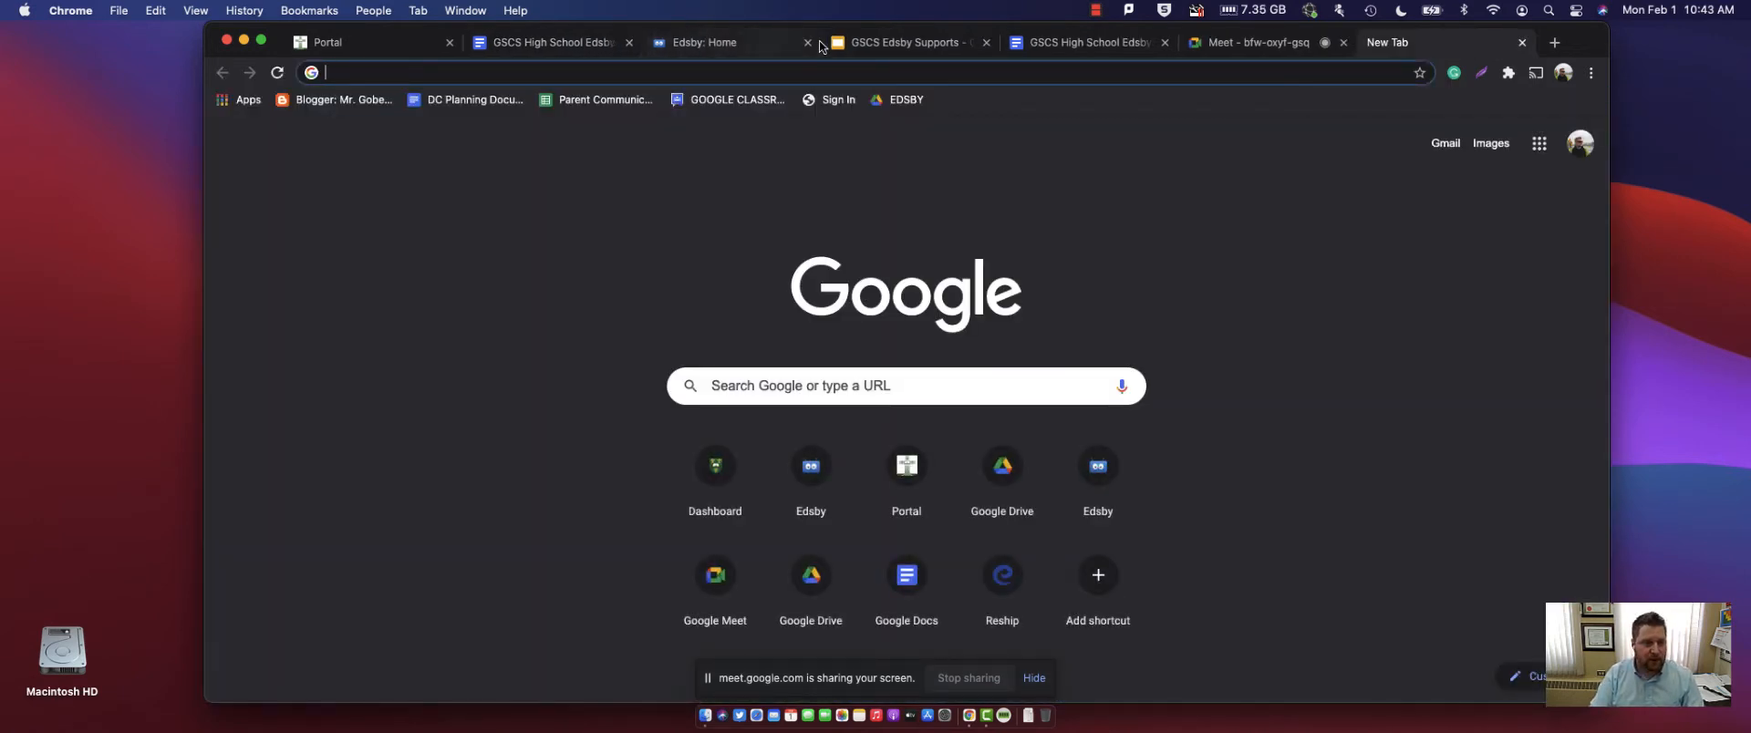
{"action": "type", "text": "gscs"}
{"action": "key", "text": "Return"}
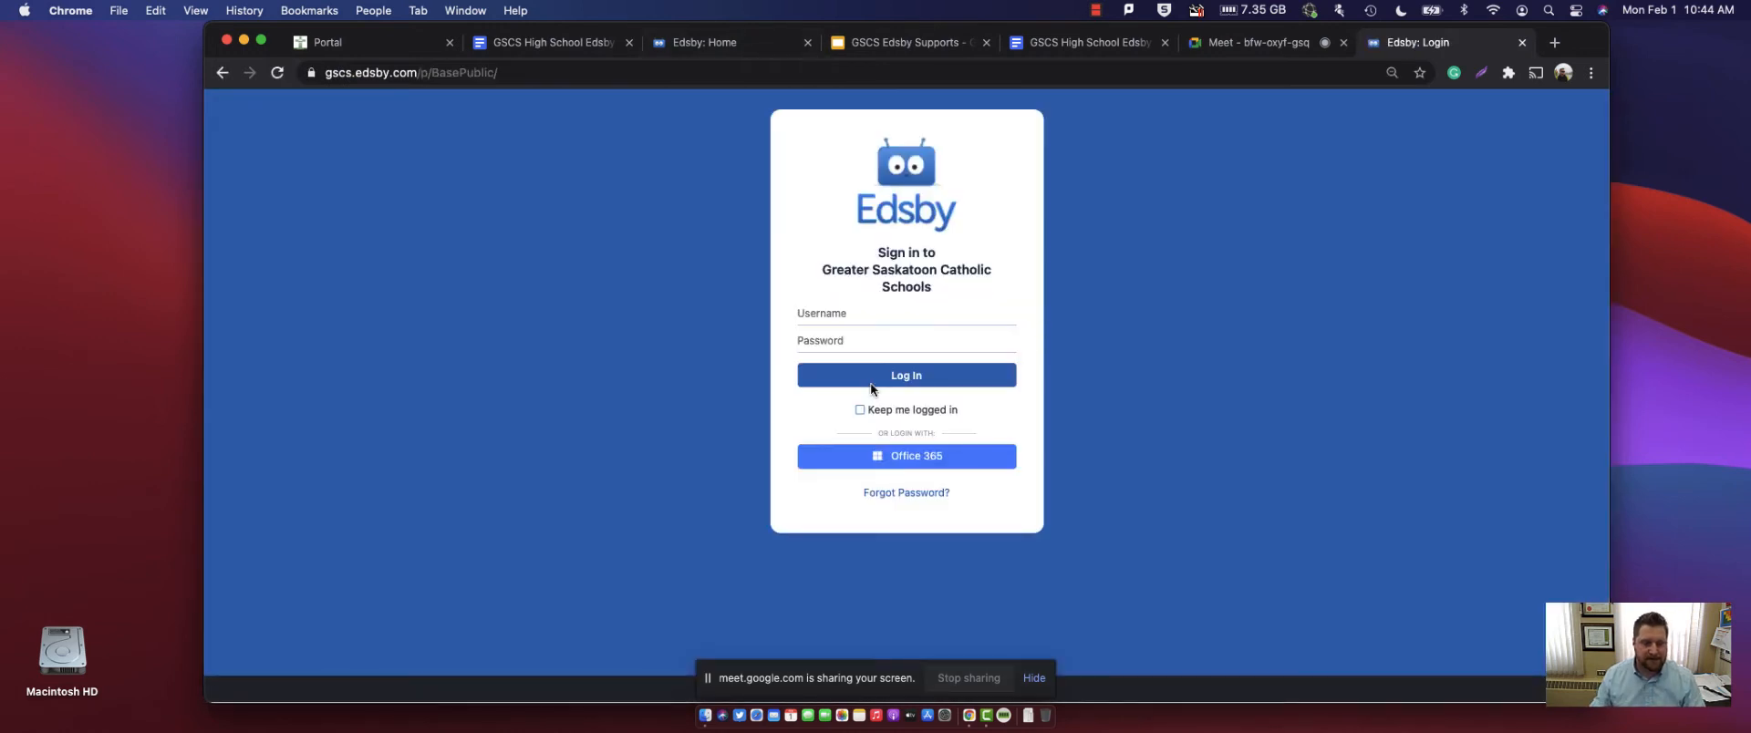
{"action": "left_click", "coordinate": [889, 455]}
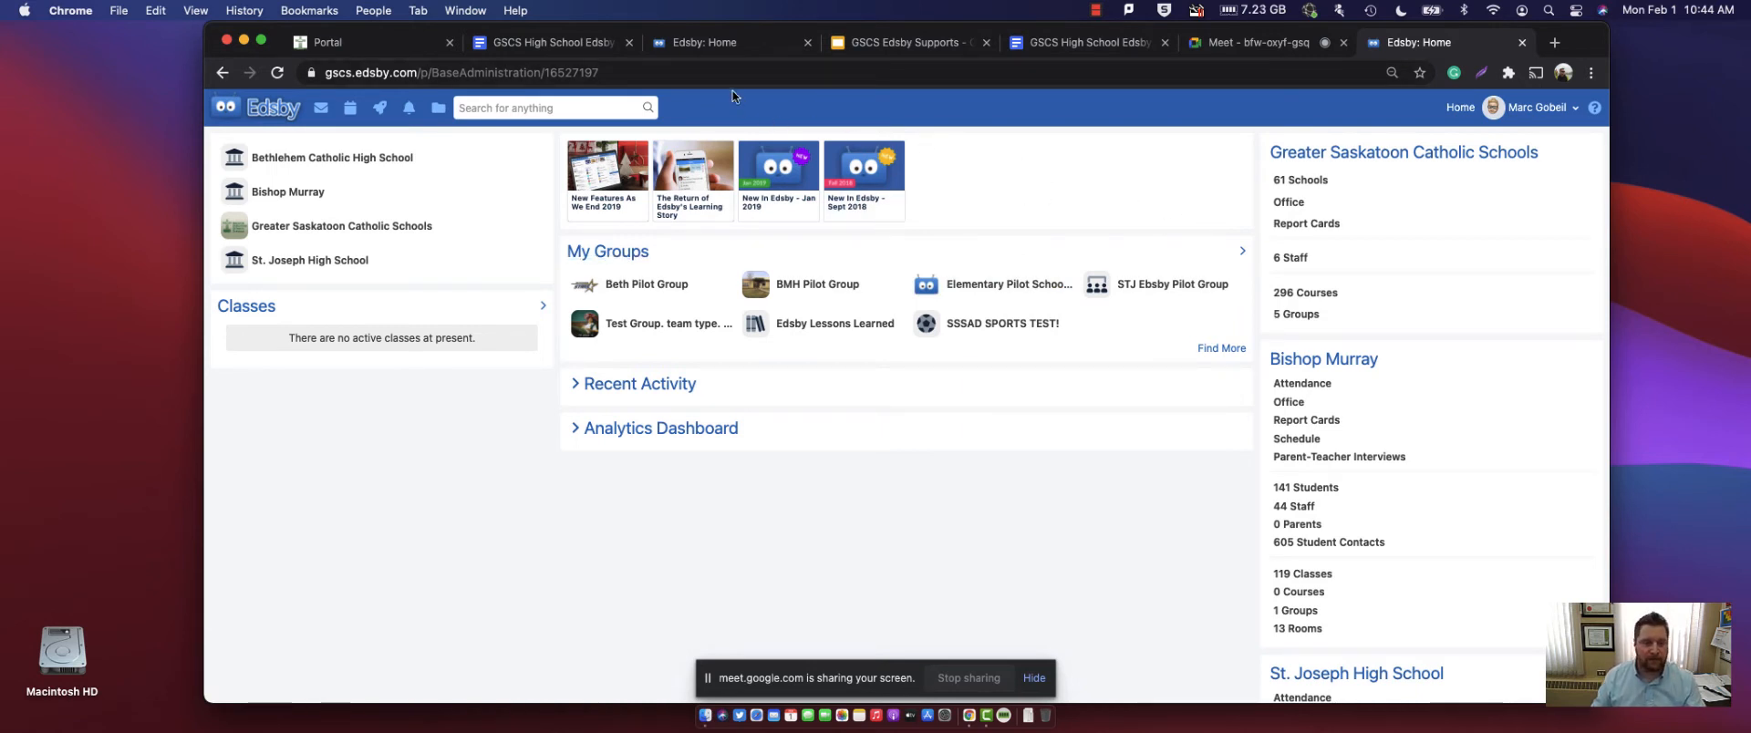
- Open the Beth Pilot Group, look through its posts and replies, and close that browser tab
{"action": "left_click", "coordinate": [680, 286]}
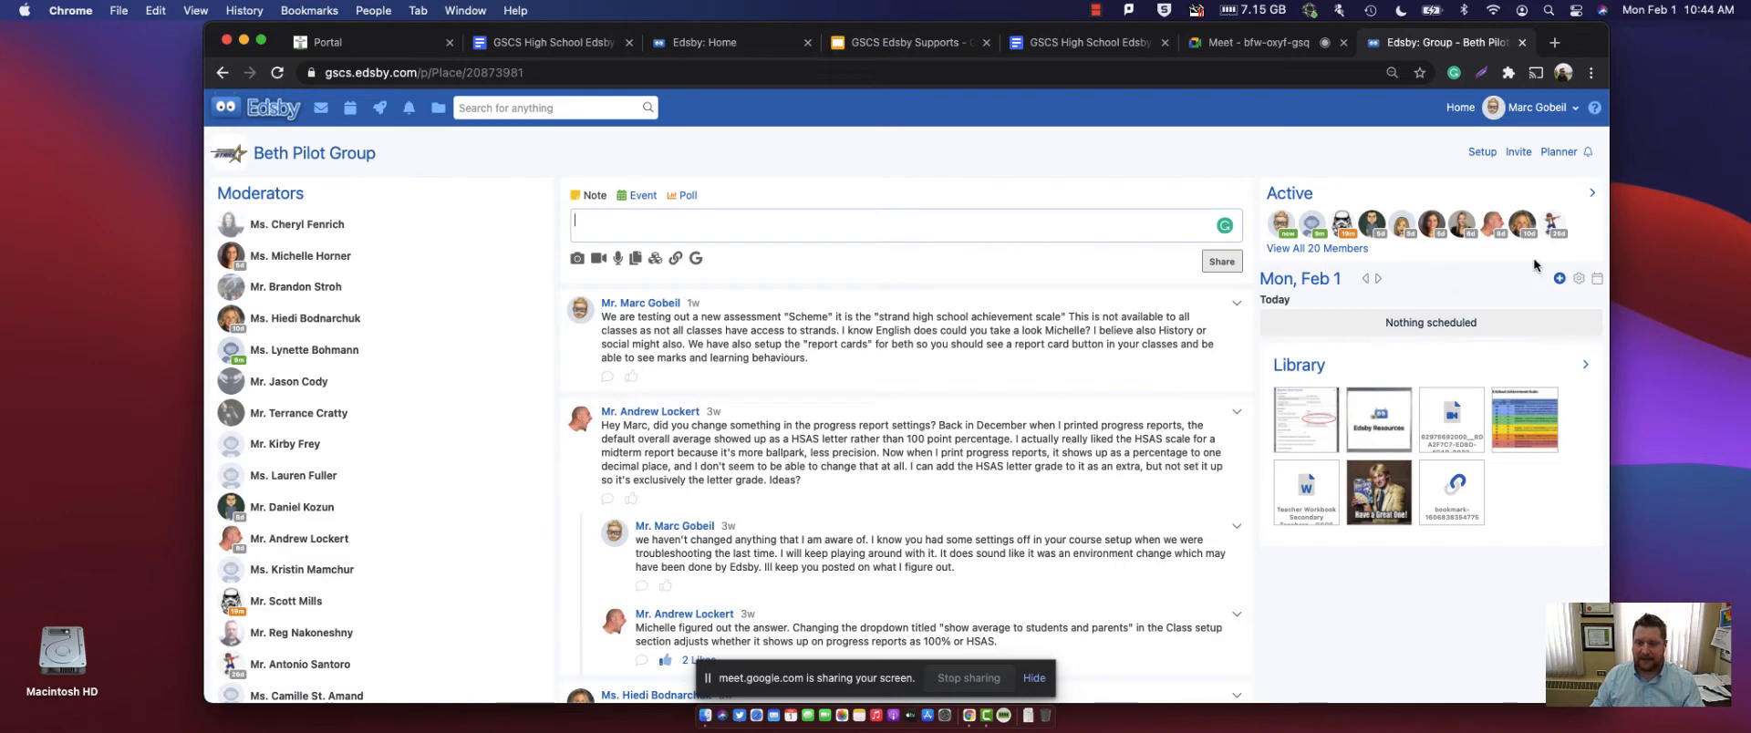
{"action": "scroll", "coordinate": [1322, 310], "scroll_direction": "down", "scroll_amount": 1}
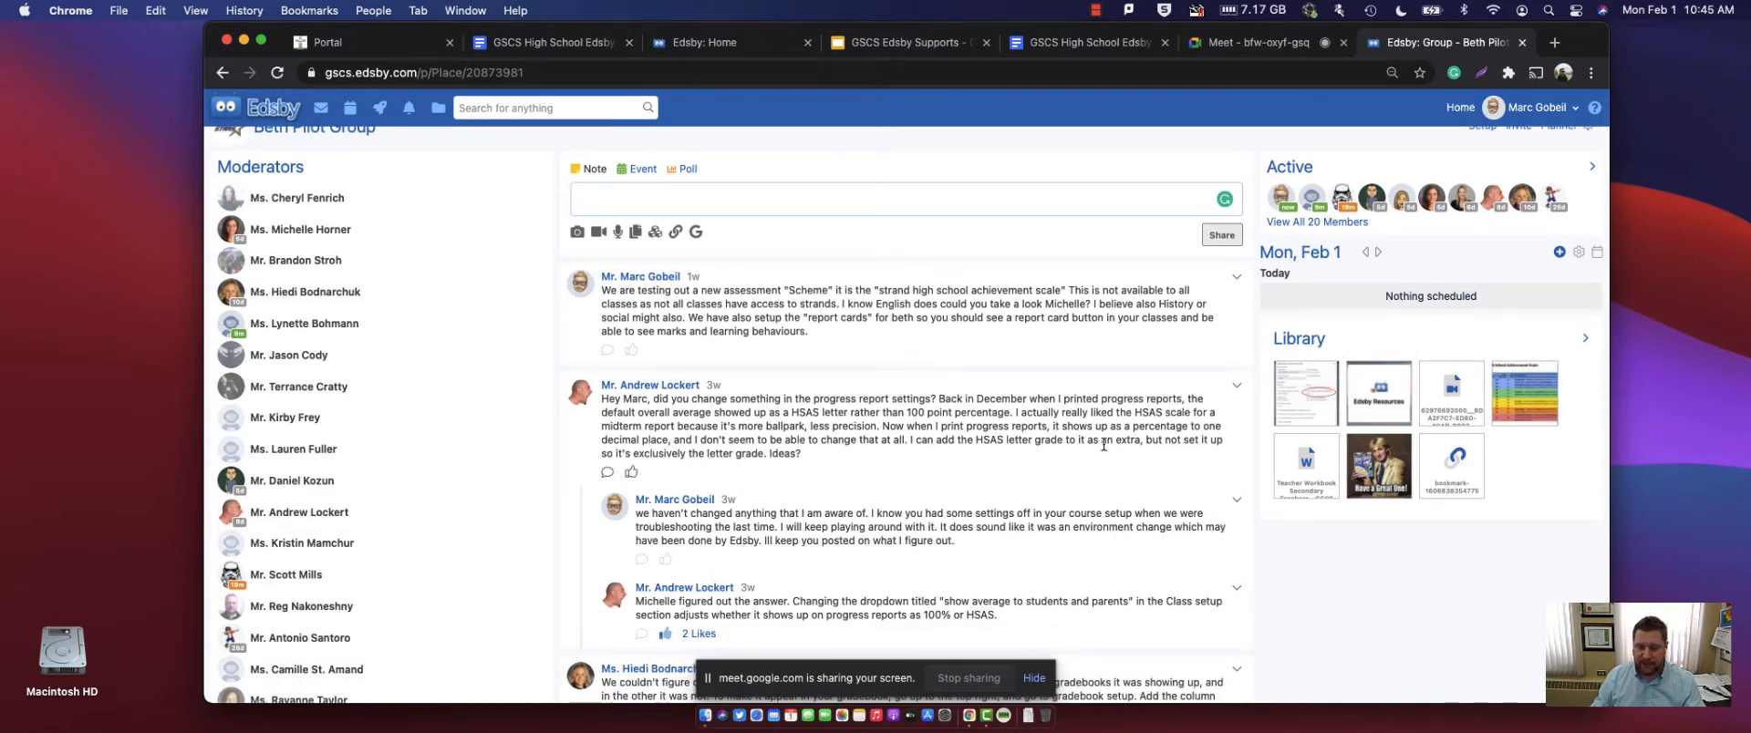
{"action": "scroll", "coordinate": [775, 383], "scroll_direction": "down", "scroll_amount": 3}
{"action": "scroll", "coordinate": [774, 383], "scroll_direction": "down", "scroll_amount": 1}
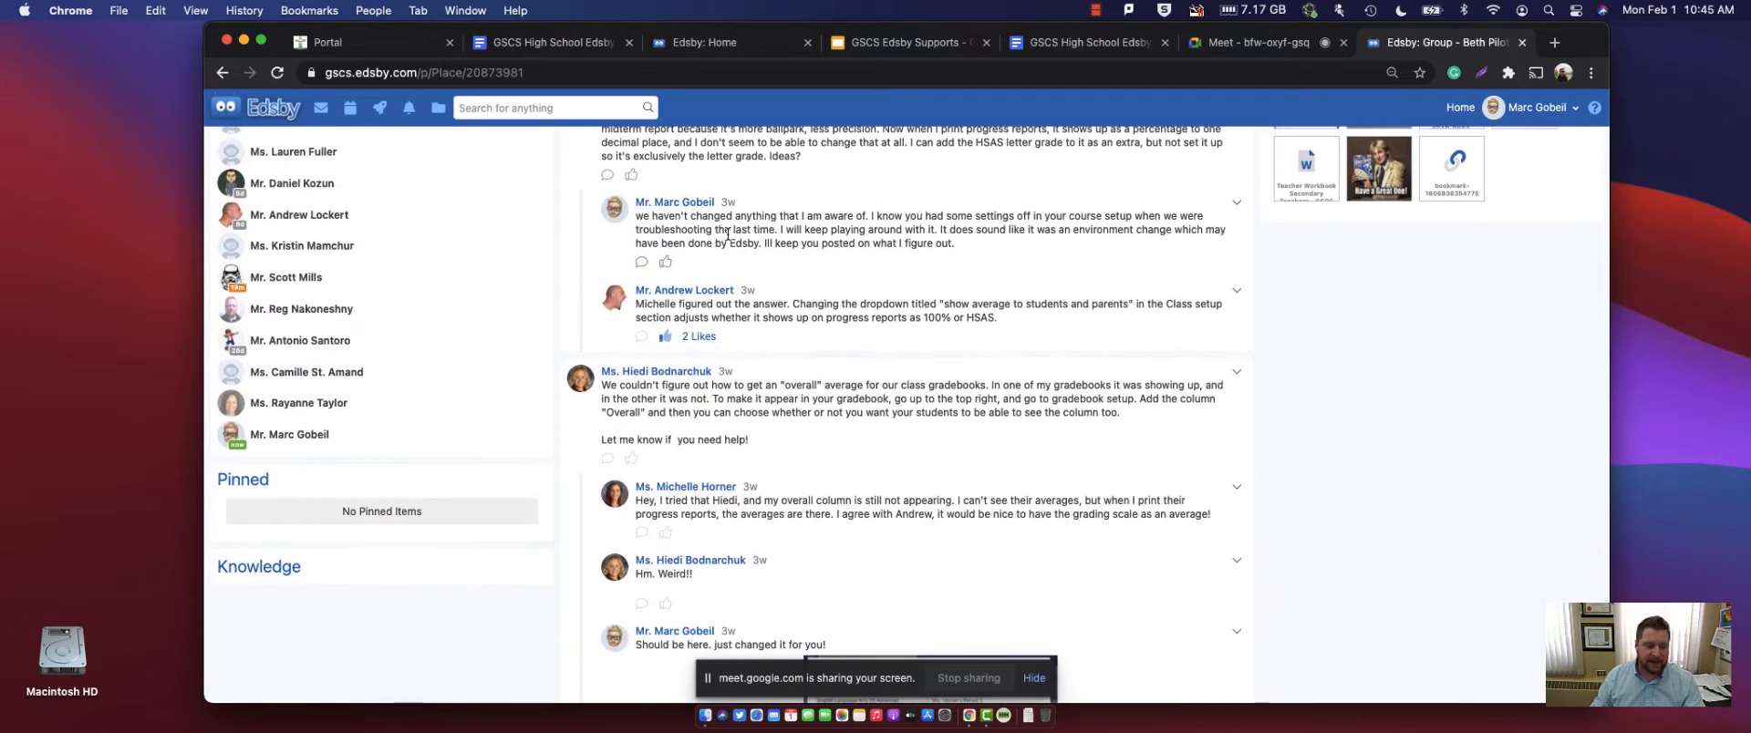
{"action": "scroll", "coordinate": [816, 479], "scroll_direction": "up", "scroll_amount": 5}
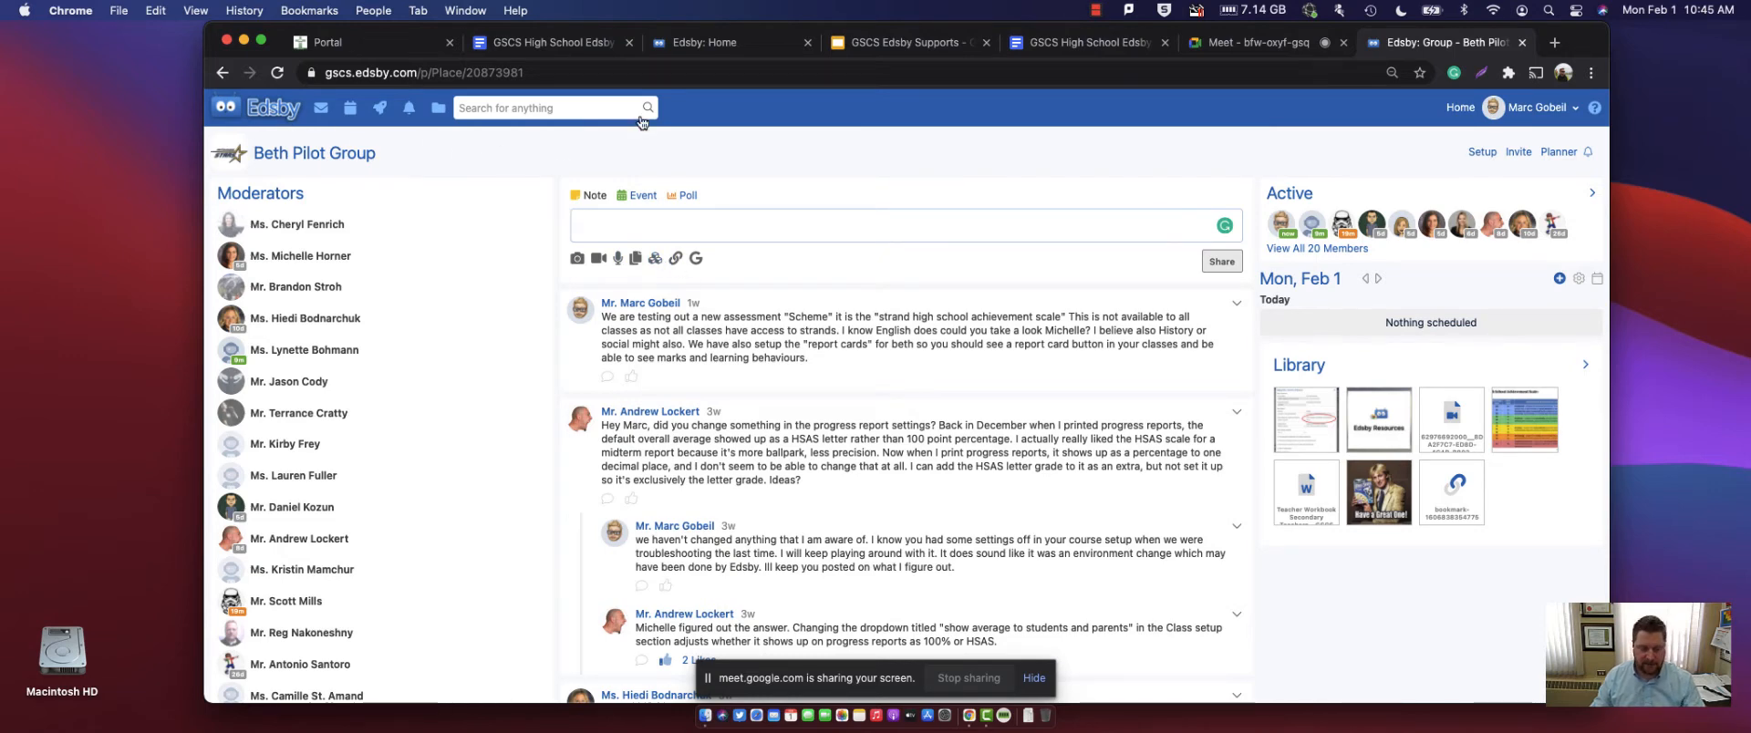
{"action": "key", "text": "super+w"}
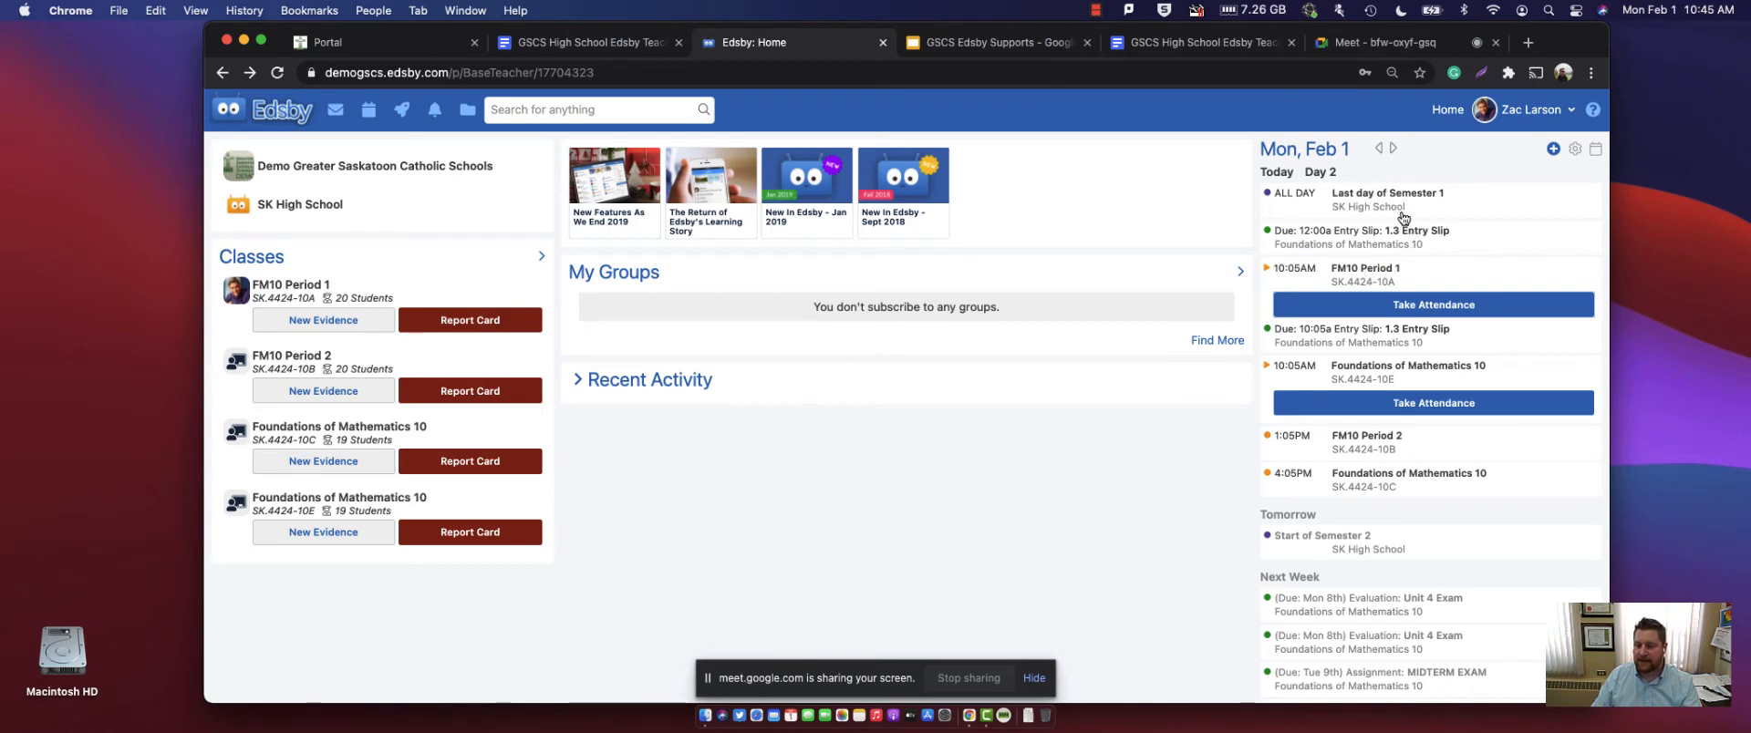
- Examine the home page's daily class schedule, tomorrow's and next week's items, and the SK High School links
{"action": "scroll", "coordinate": [1401, 216], "scroll_direction": "down", "scroll_amount": 1}
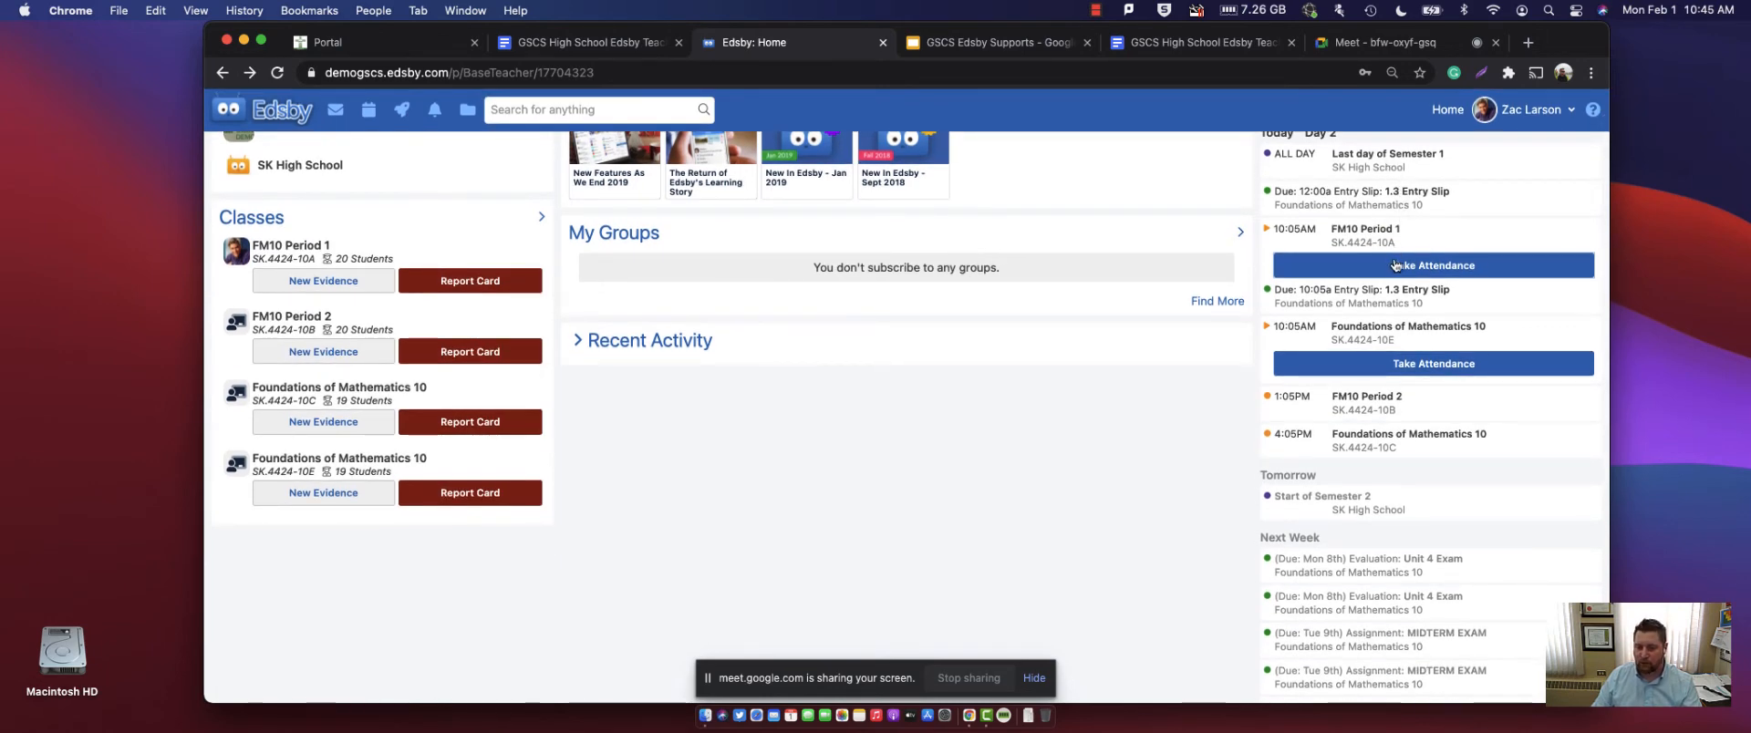
{"action": "scroll", "coordinate": [1400, 367], "scroll_direction": "up", "scroll_amount": 1}
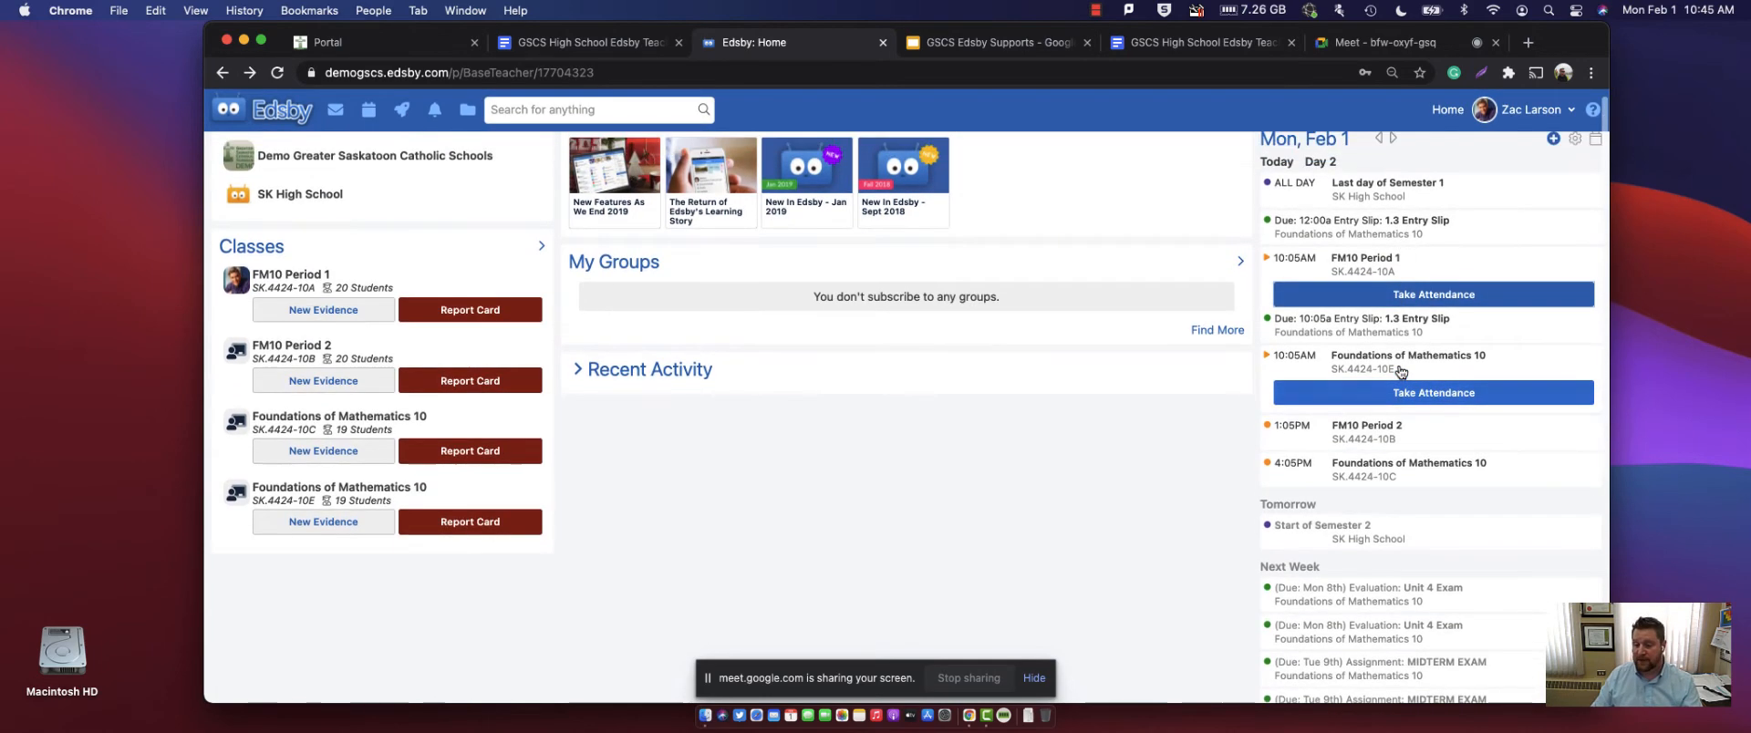
{"action": "scroll", "coordinate": [1409, 243], "scroll_direction": "down", "scroll_amount": 5}
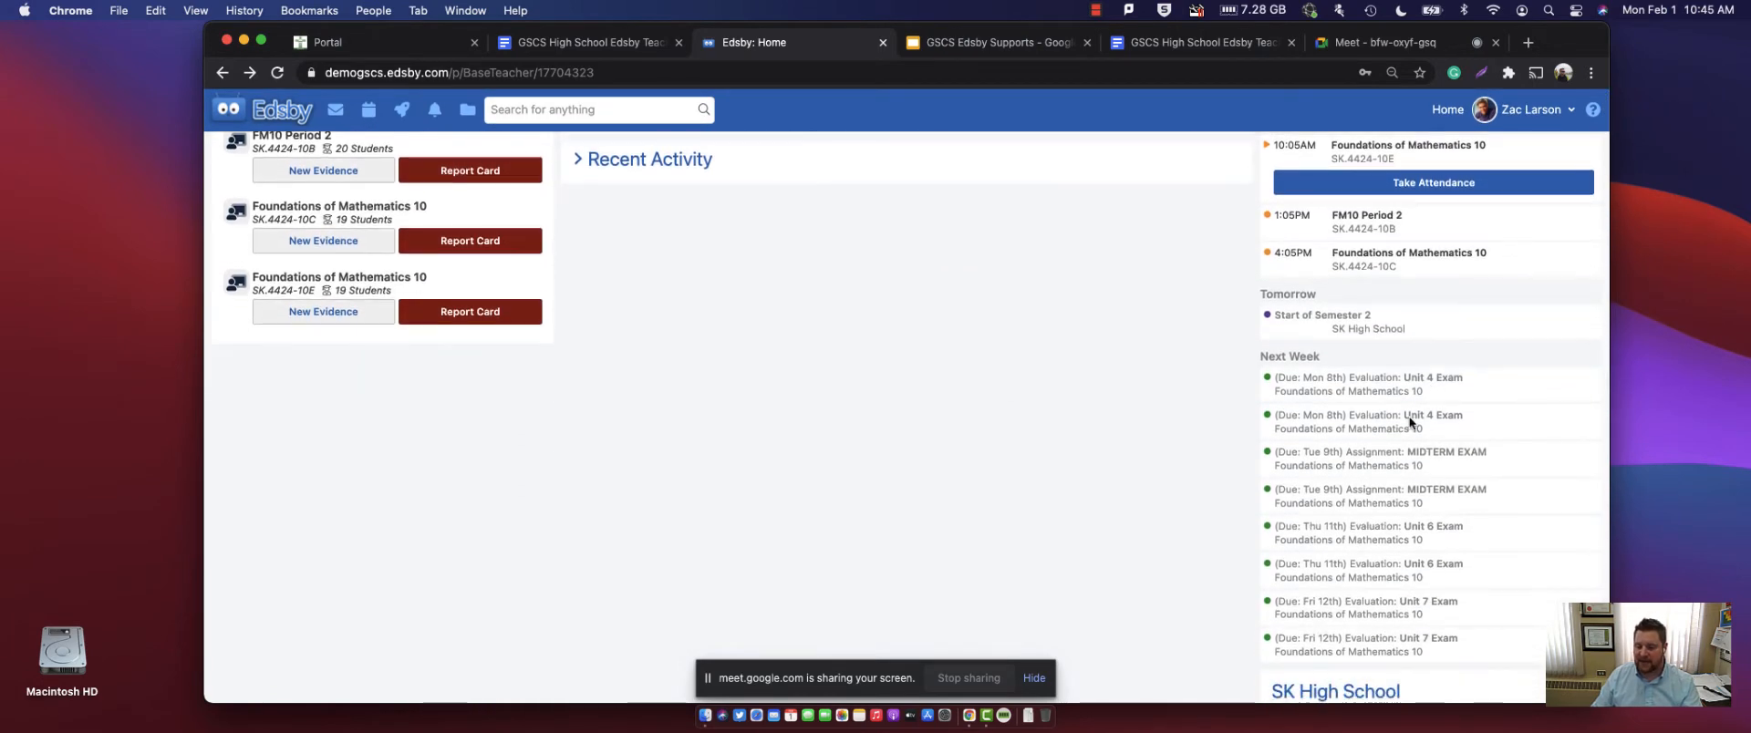
{"action": "scroll", "coordinate": [1408, 416], "scroll_direction": "down", "scroll_amount": 3}
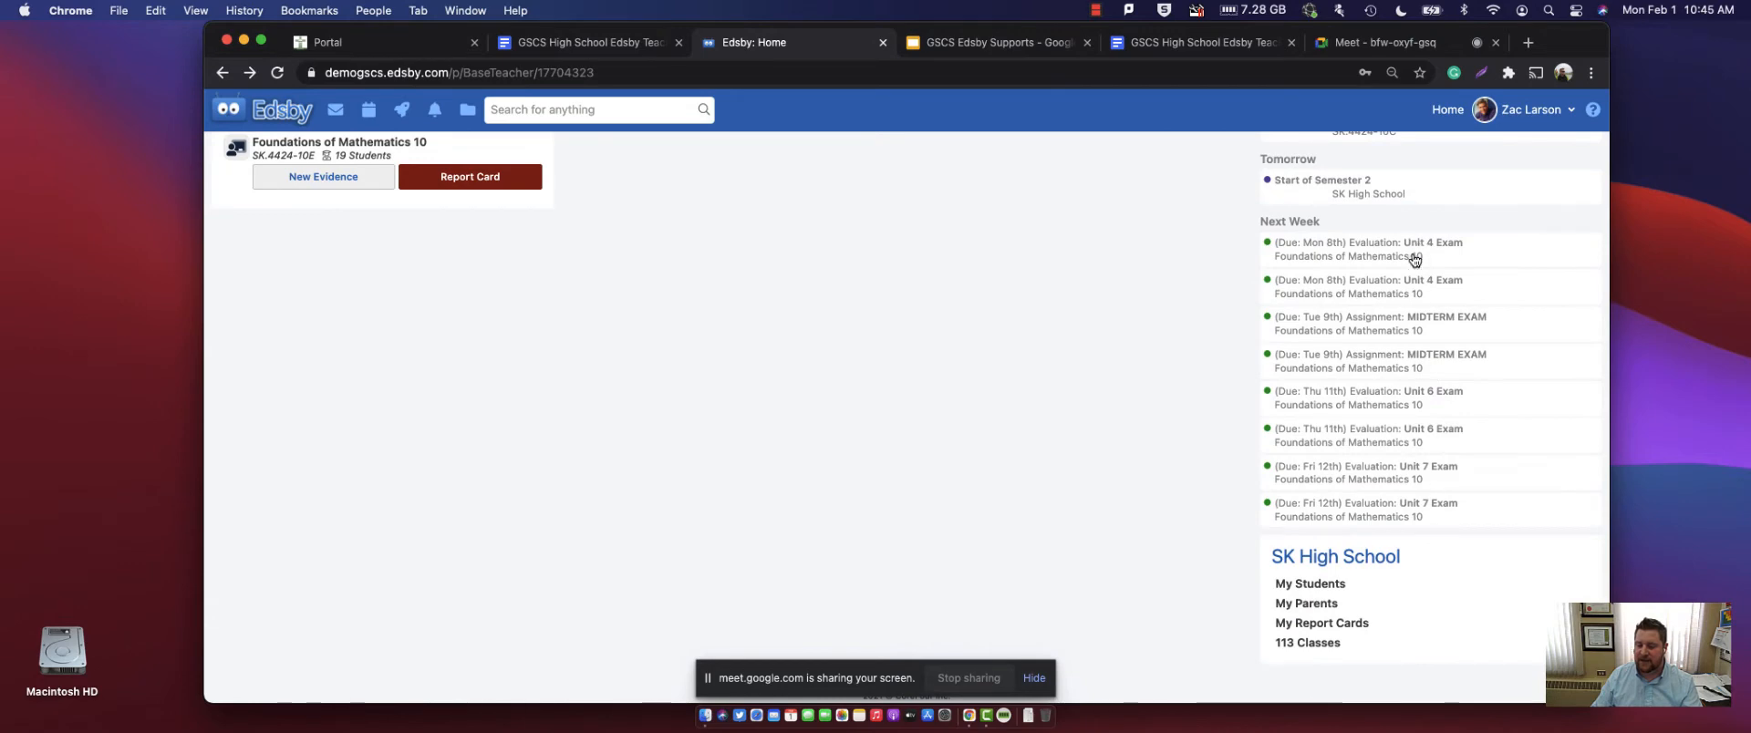
{"action": "scroll", "coordinate": [1425, 451], "scroll_direction": "up", "scroll_amount": 8}
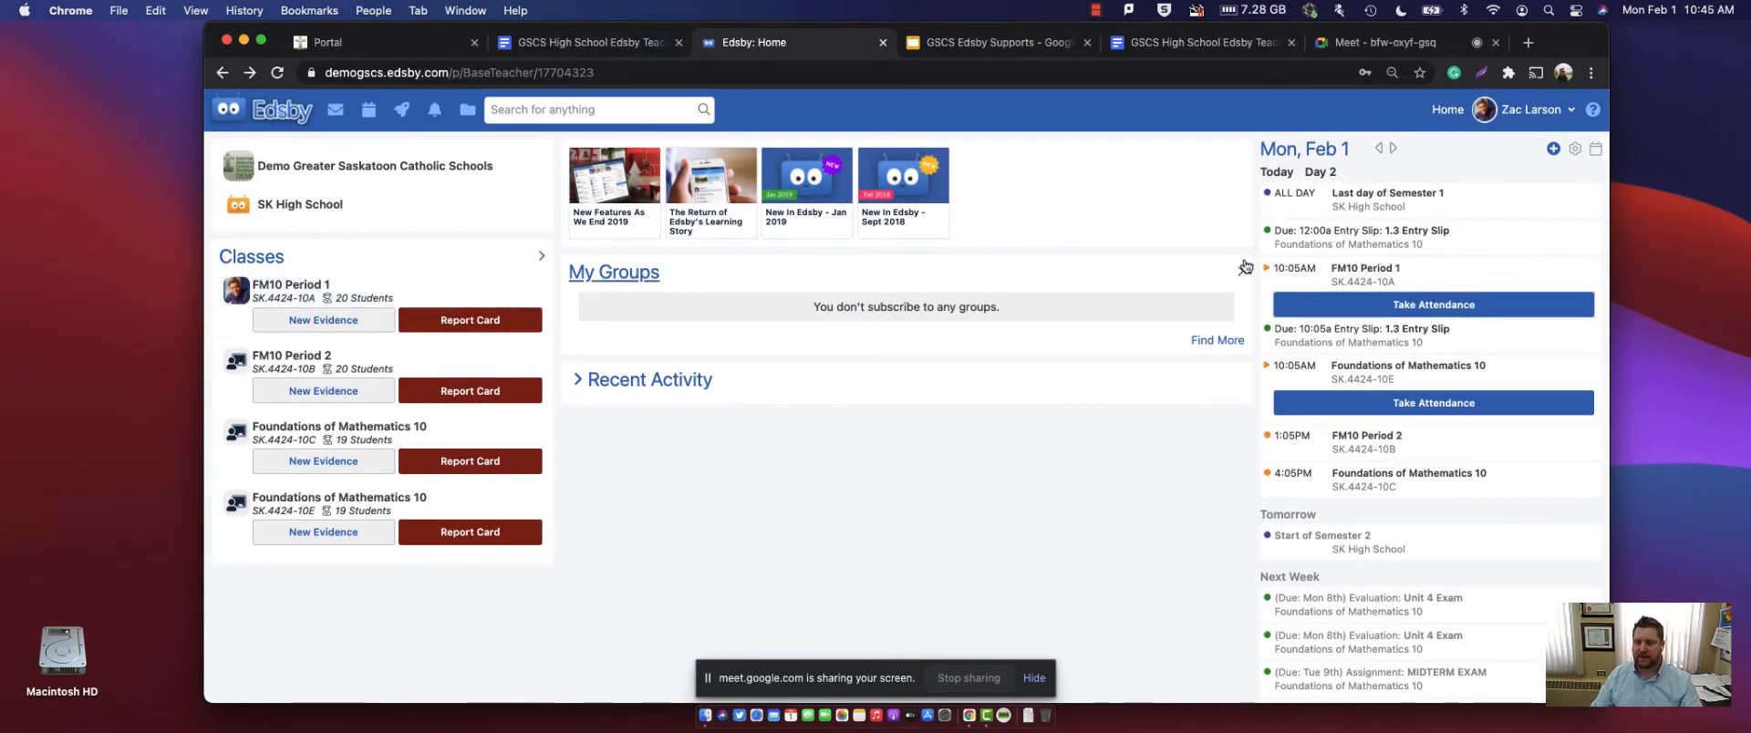
- Open the full calendar and look through the listed calendars and the February 2021 class events
{"action": "left_click", "coordinate": [1595, 150]}
{"action": "scroll", "coordinate": [752, 315], "scroll_direction": "down", "scroll_amount": 1}
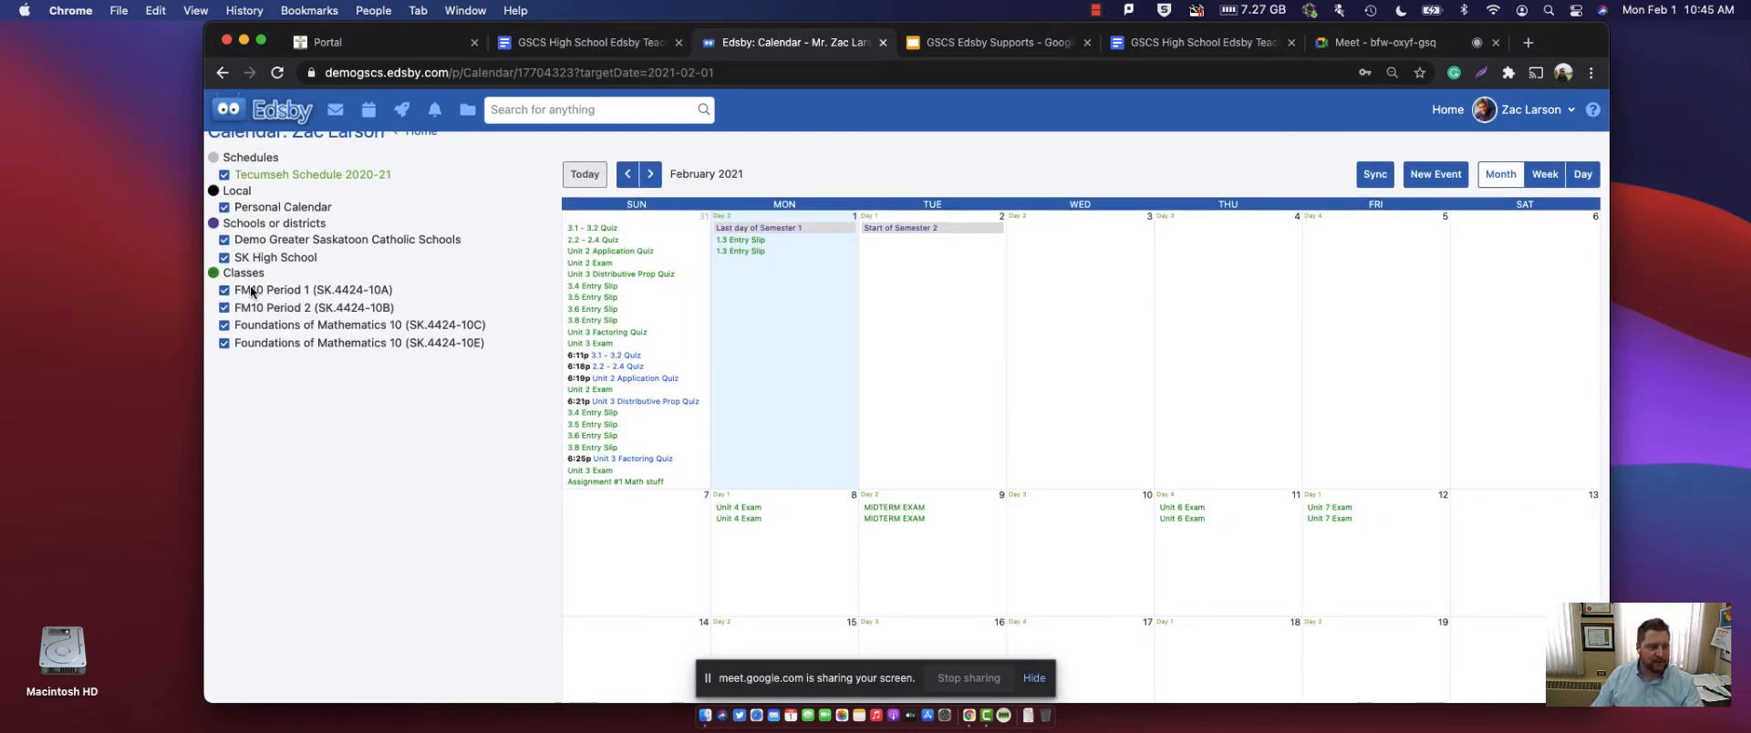
{"action": "scroll", "coordinate": [1153, 442], "scroll_direction": "down", "scroll_amount": 3}
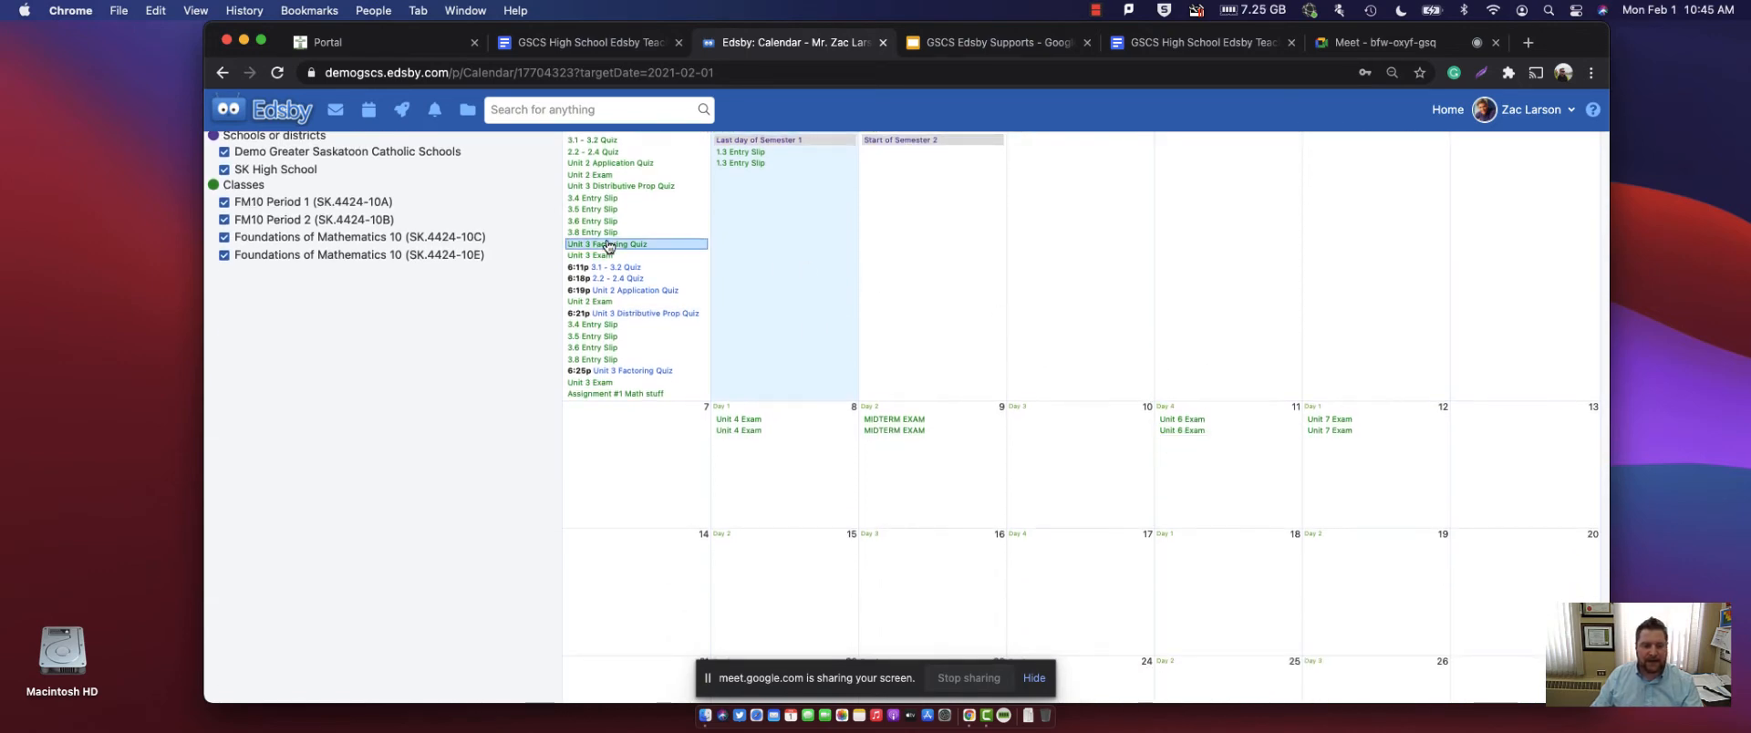
{"action": "scroll", "coordinate": [608, 244], "scroll_direction": "up", "scroll_amount": 4}
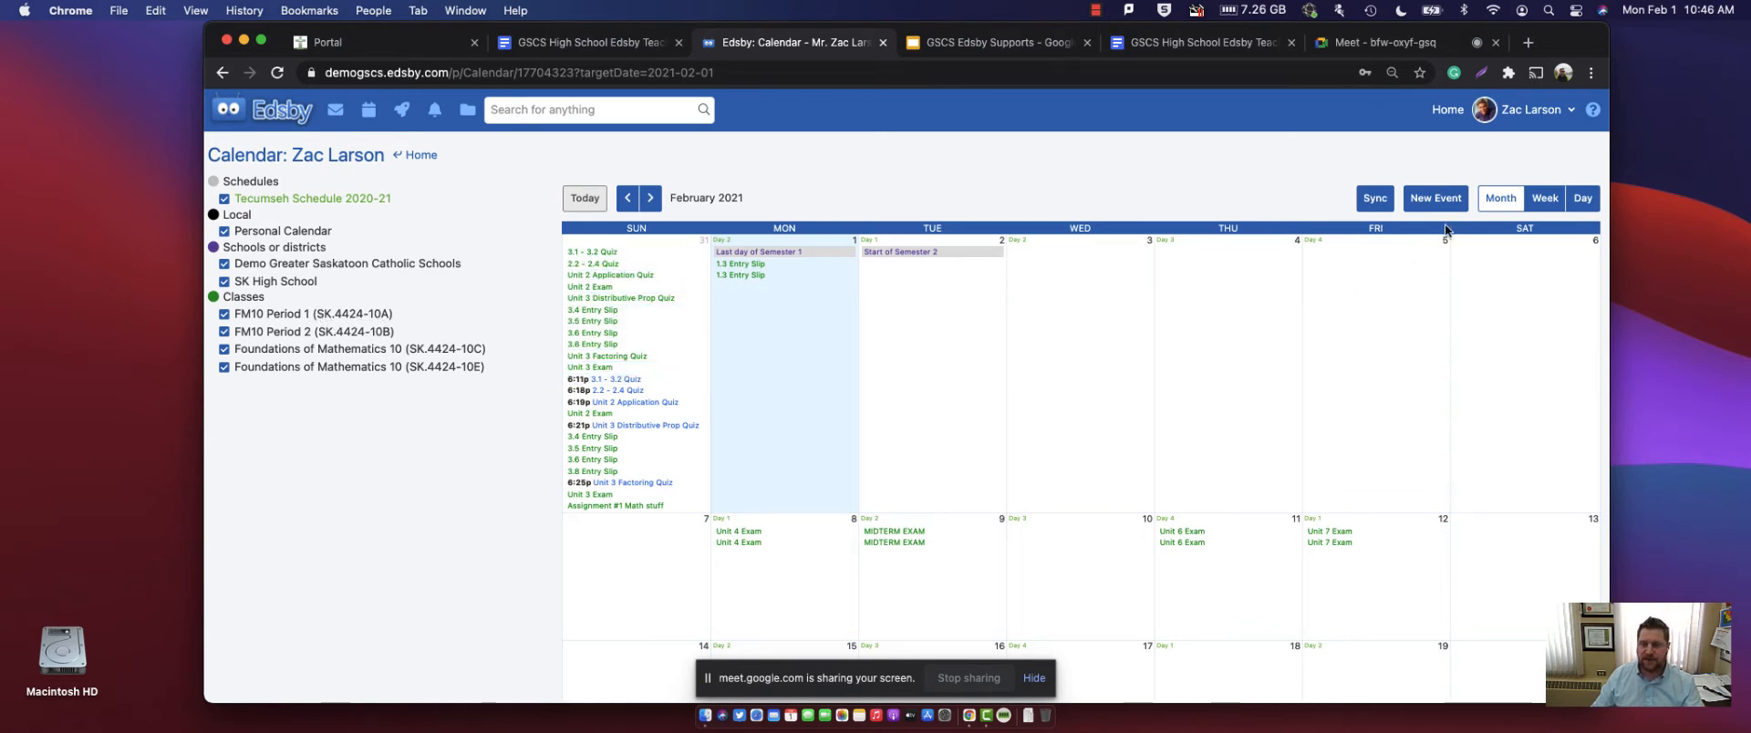
- View the calendar's sync configuration with its iCalendar feed URL, and close it
{"action": "scroll", "coordinate": [1436, 210], "scroll_direction": "down", "scroll_amount": 1}
{"action": "left_click", "coordinate": [1390, 202]}
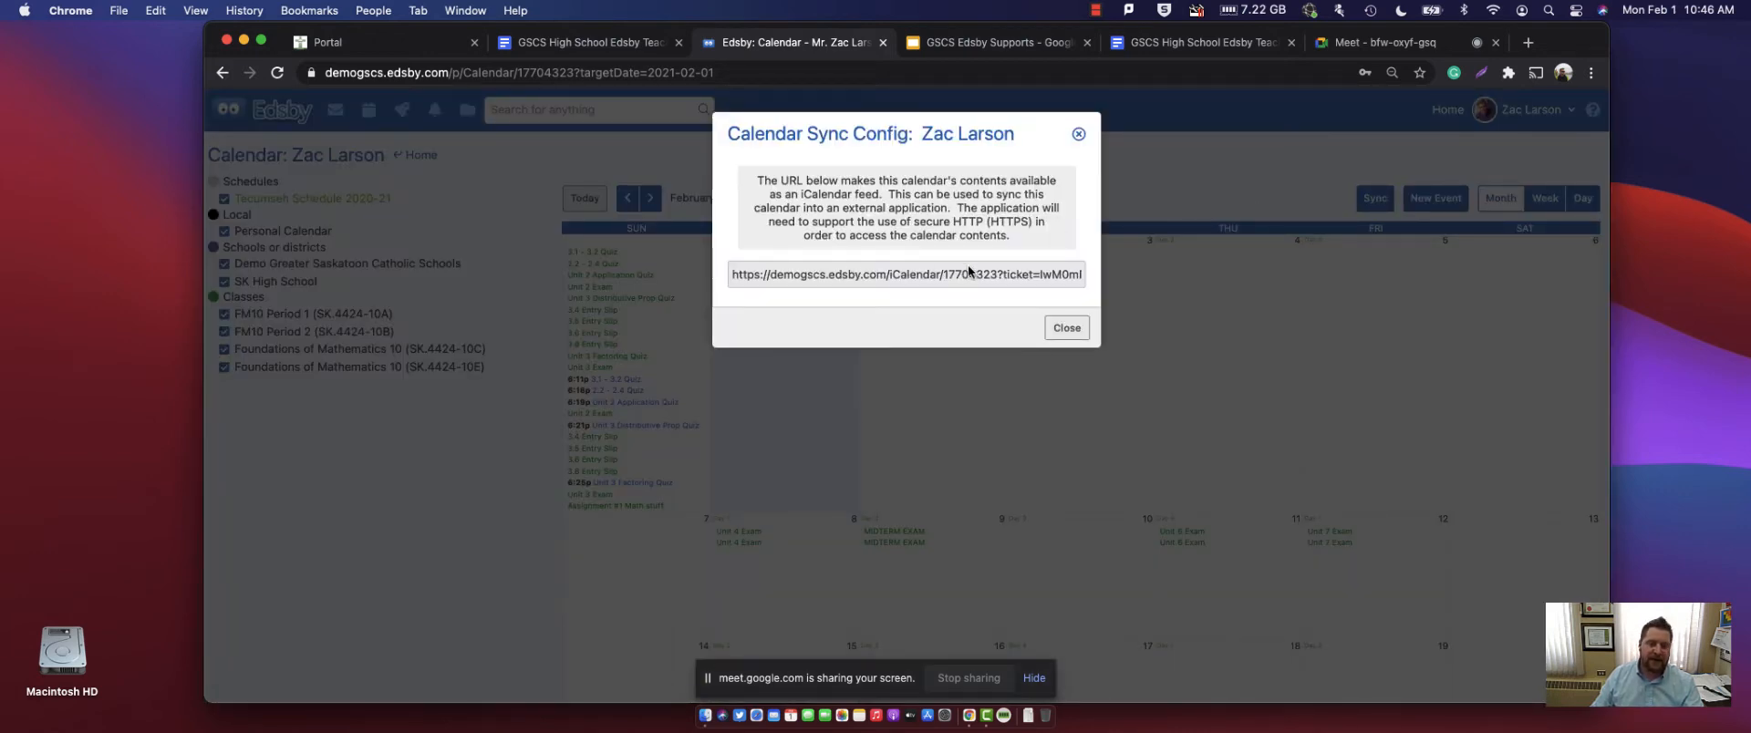
{"action": "left_click", "coordinate": [1076, 134]}
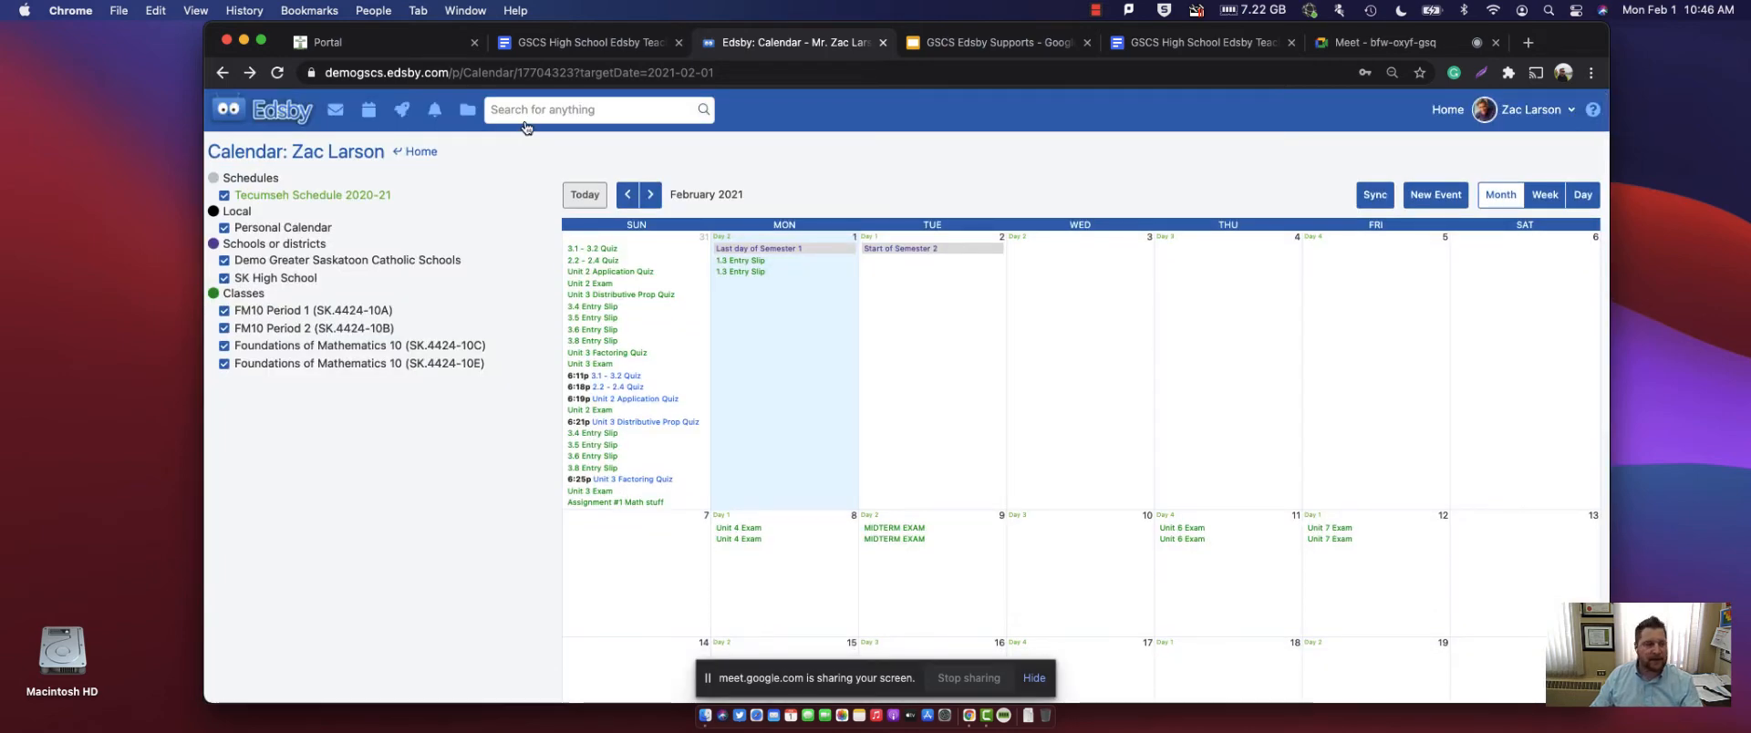
- Open the FM10 Period 1 class from the home page and examine its teachers, students, content, feed and schedule
{"action": "left_click", "coordinate": [287, 114]}
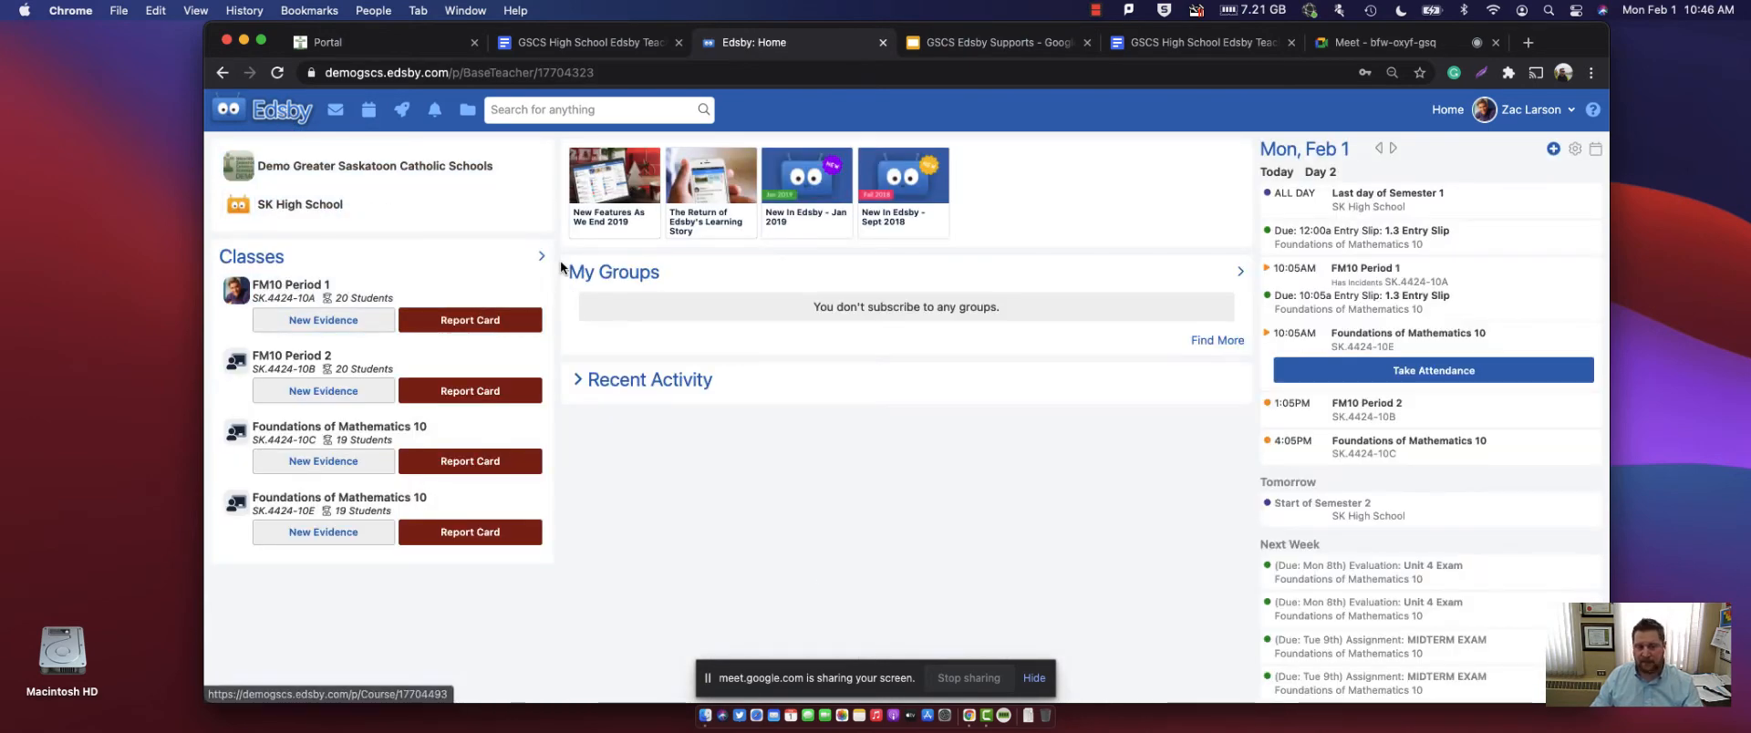
{"action": "left_click", "coordinate": [281, 288]}
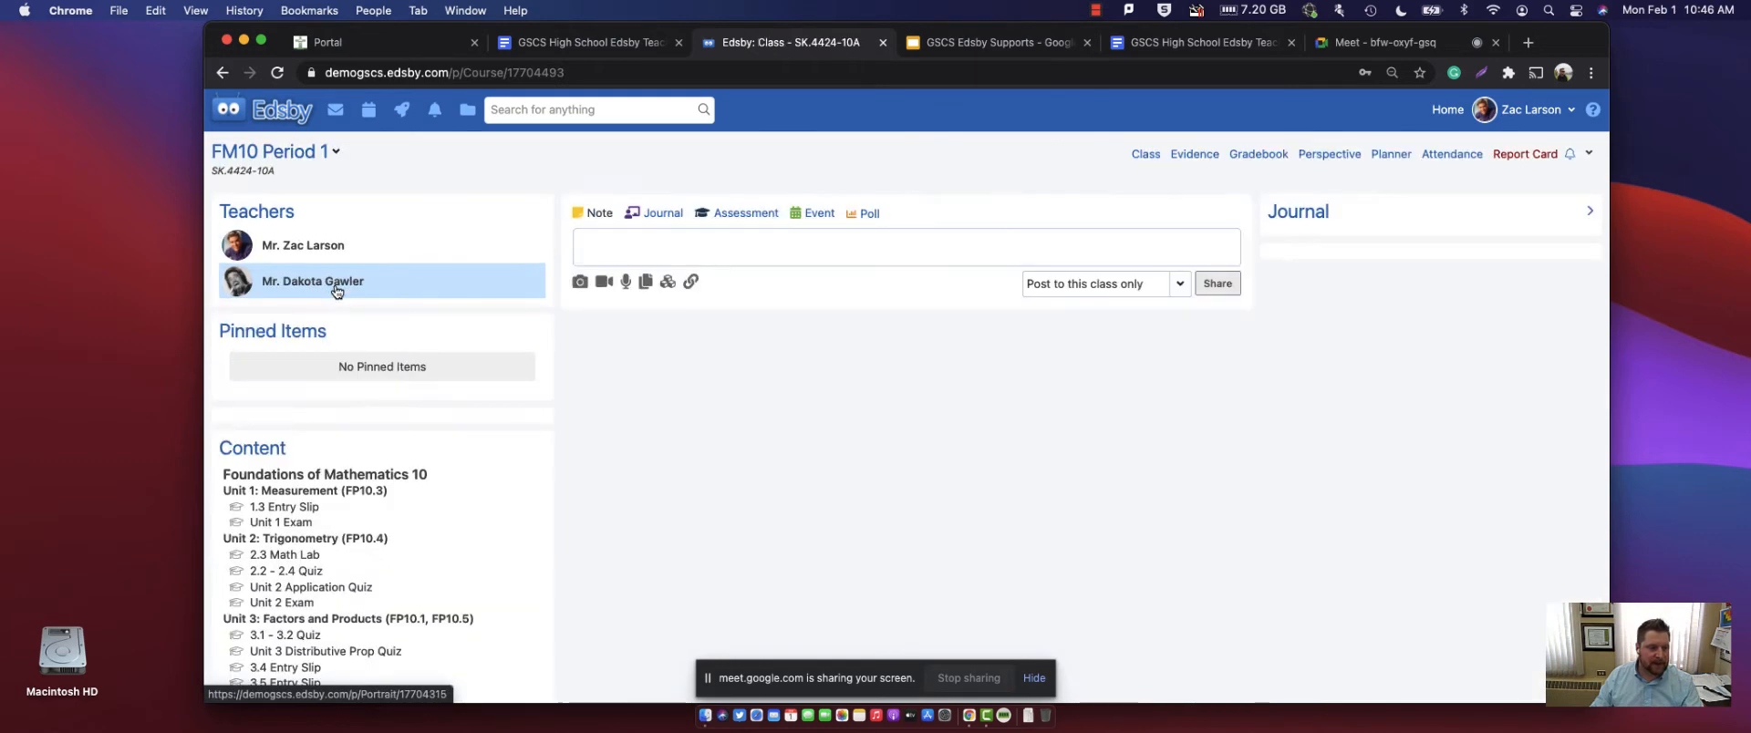
{"action": "scroll", "coordinate": [874, 357], "scroll_direction": "down", "scroll_amount": 3}
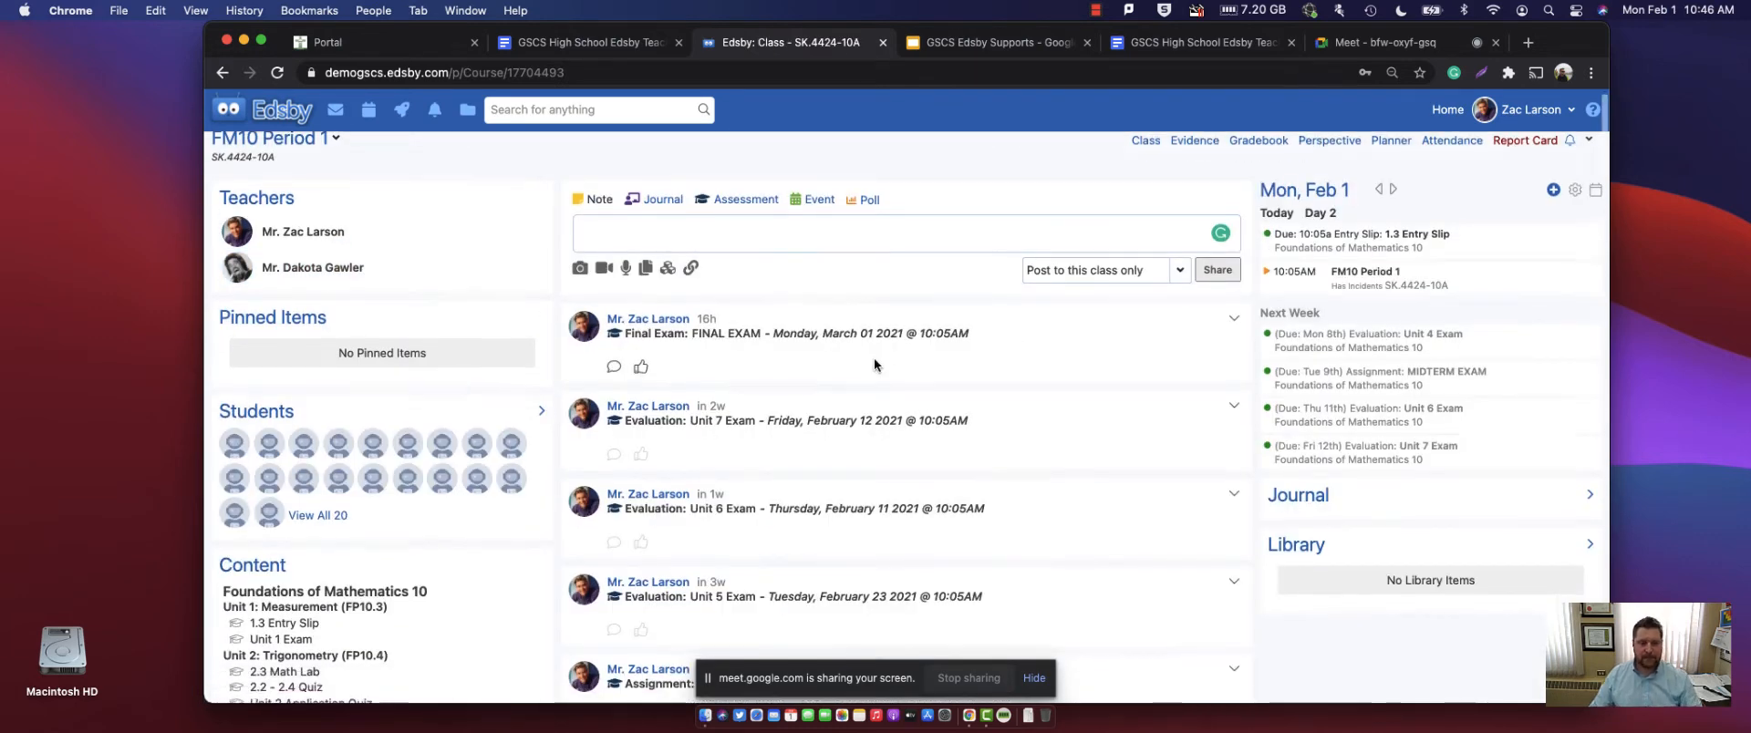
{"action": "scroll", "coordinate": [720, 392], "scroll_direction": "up", "scroll_amount": 3}
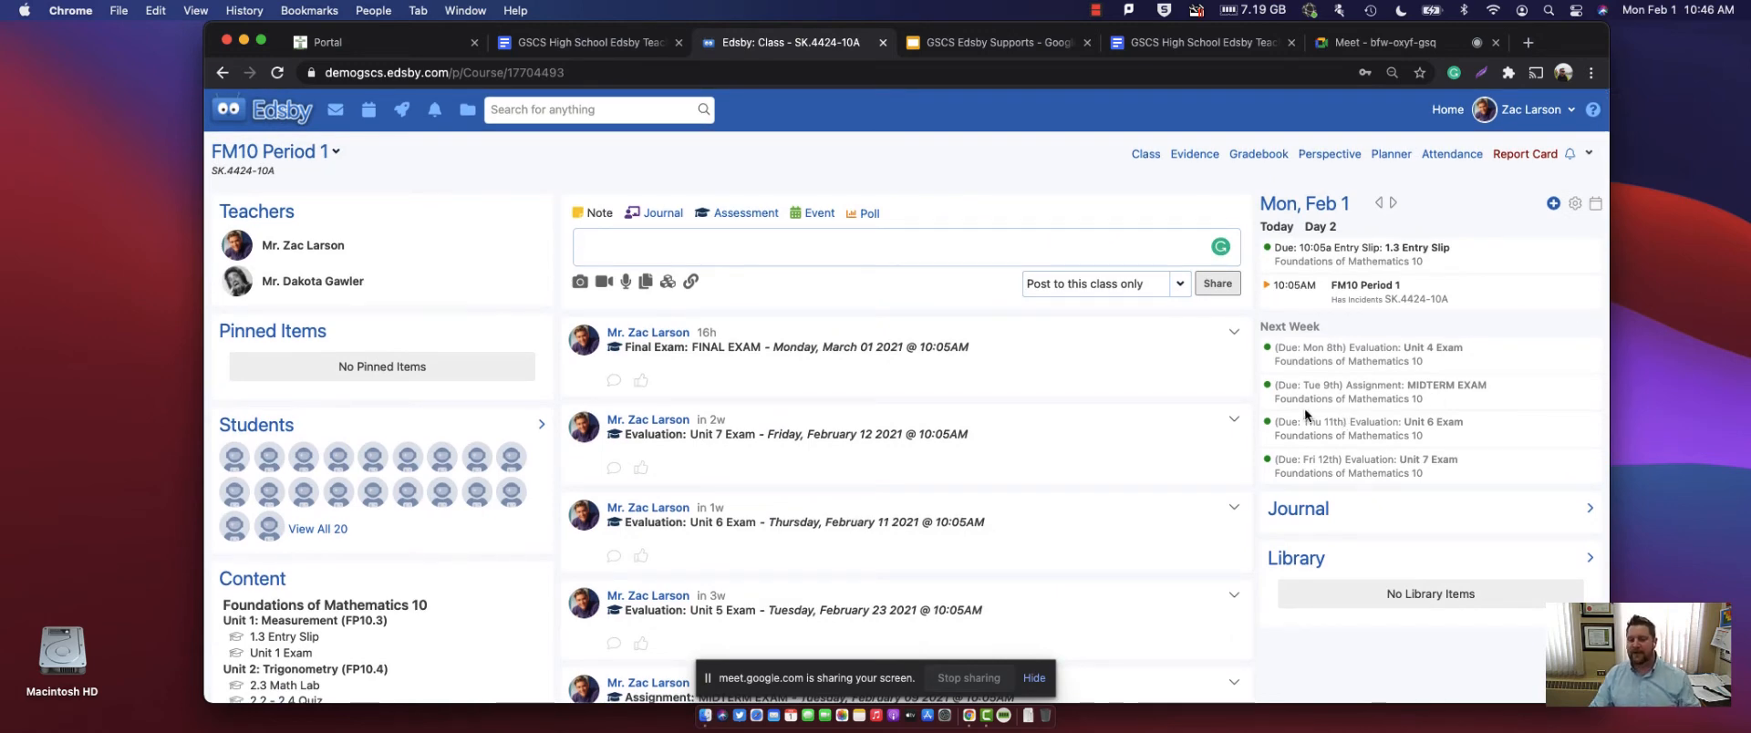
{"action": "scroll", "coordinate": [964, 407], "scroll_direction": "down", "scroll_amount": 3}
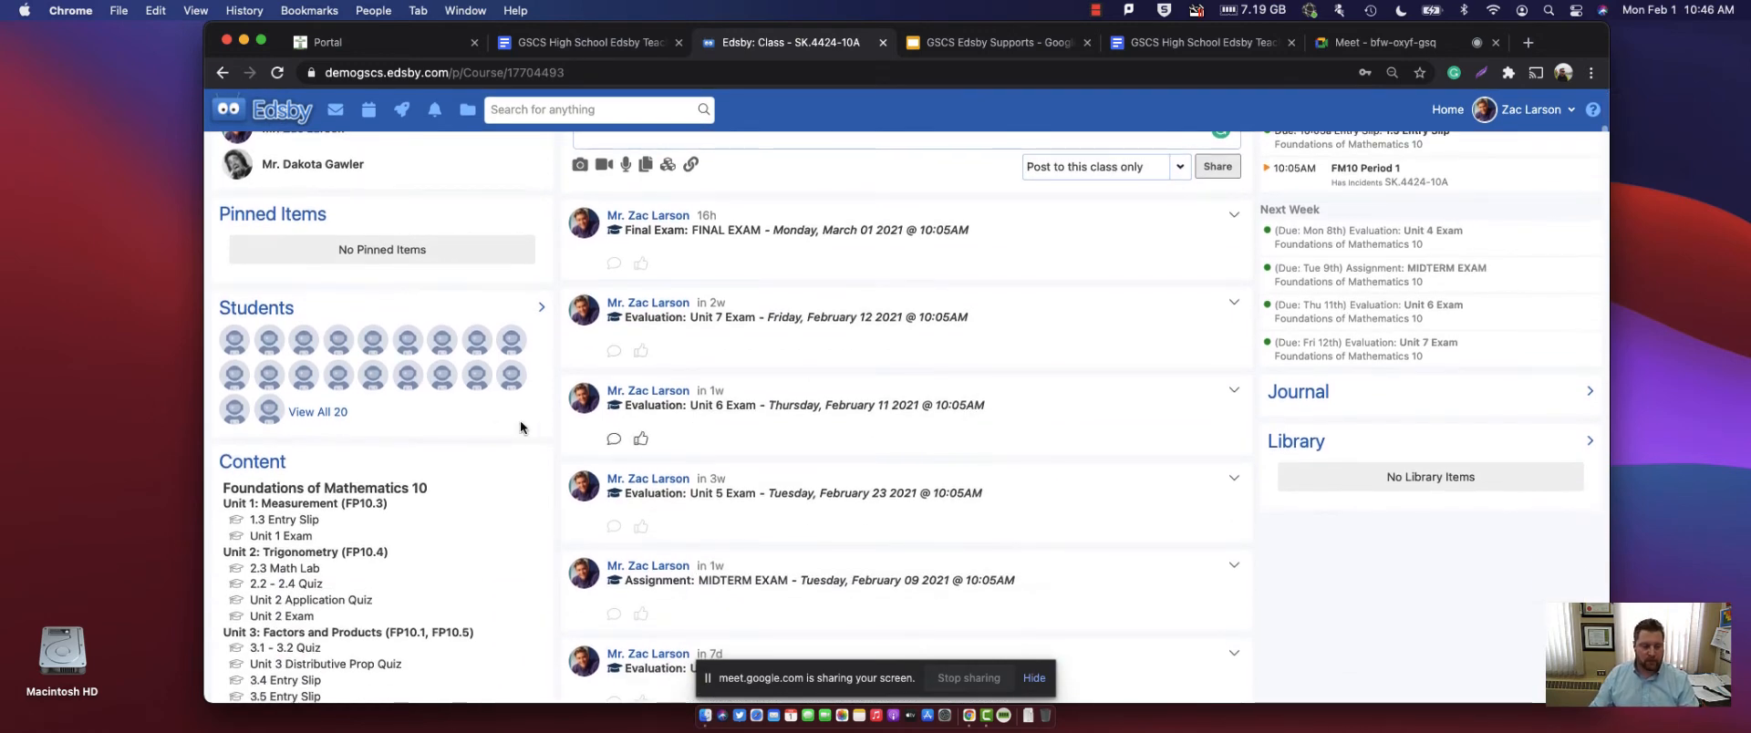
{"action": "scroll", "coordinate": [1171, 342], "scroll_direction": "down", "scroll_amount": 5}
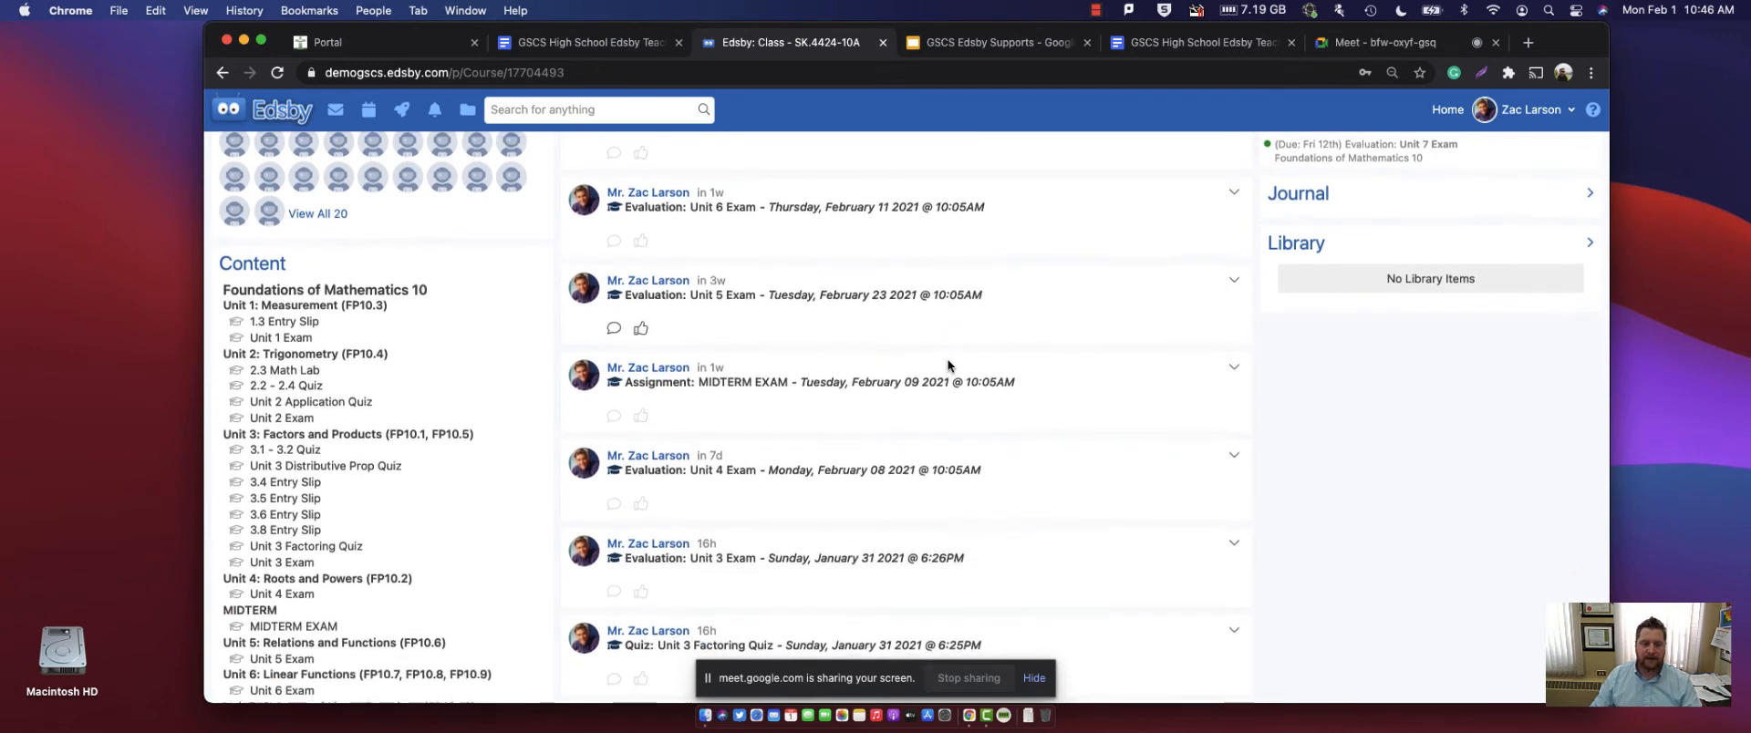
{"action": "scroll", "coordinate": [926, 199], "scroll_direction": "up", "scroll_amount": 5}
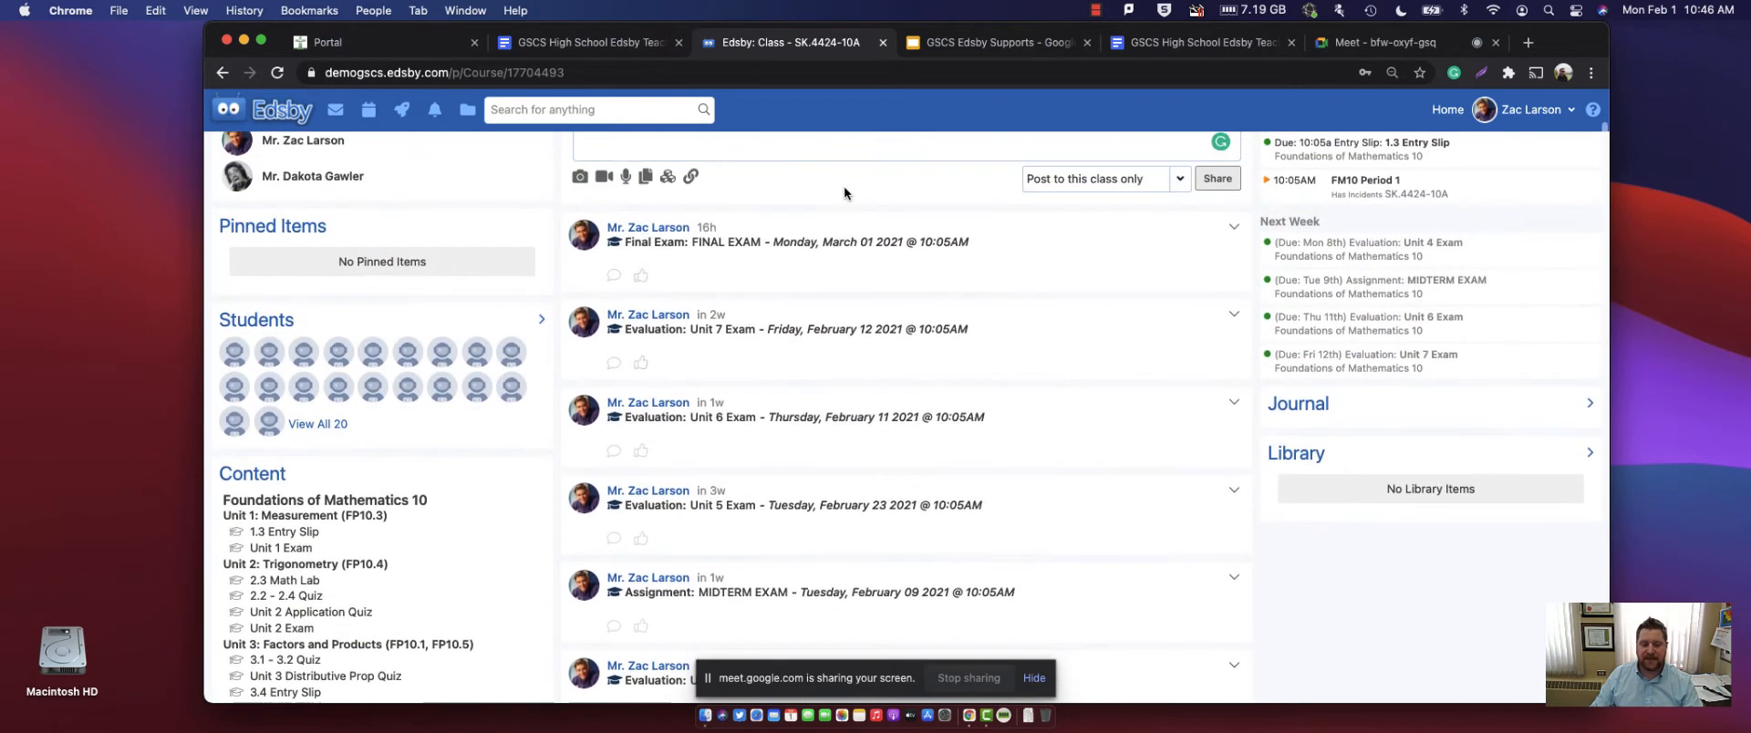
{"action": "scroll", "coordinate": [825, 368], "scroll_direction": "up", "scroll_amount": 3}
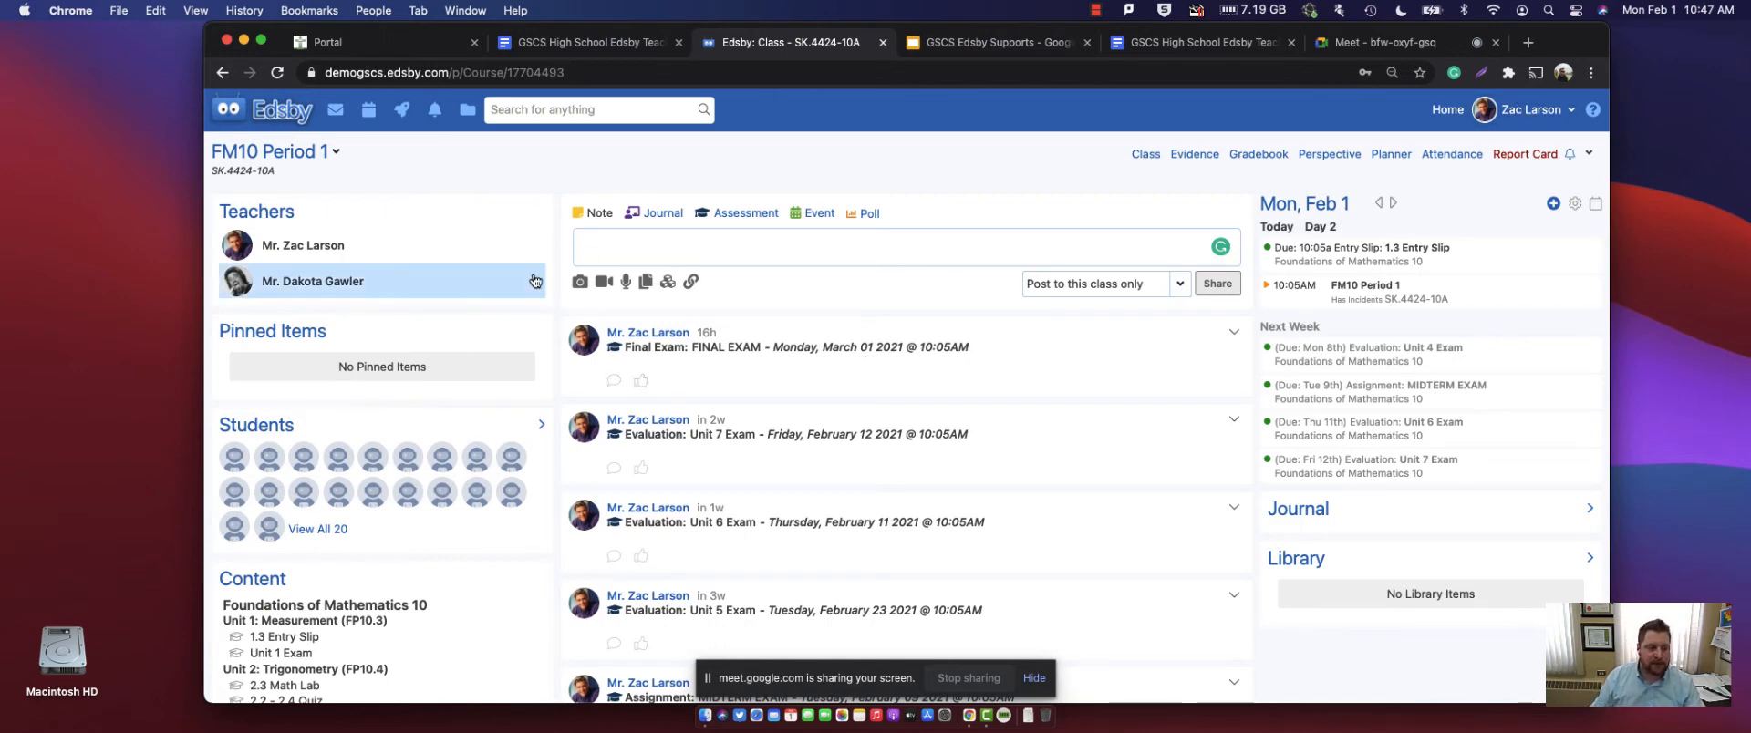
- Show the first student's profile card in the FM10 Period 1 class and open that student's Perspective
{"action": "scroll", "coordinate": [440, 307], "scroll_direction": "down", "scroll_amount": 1}
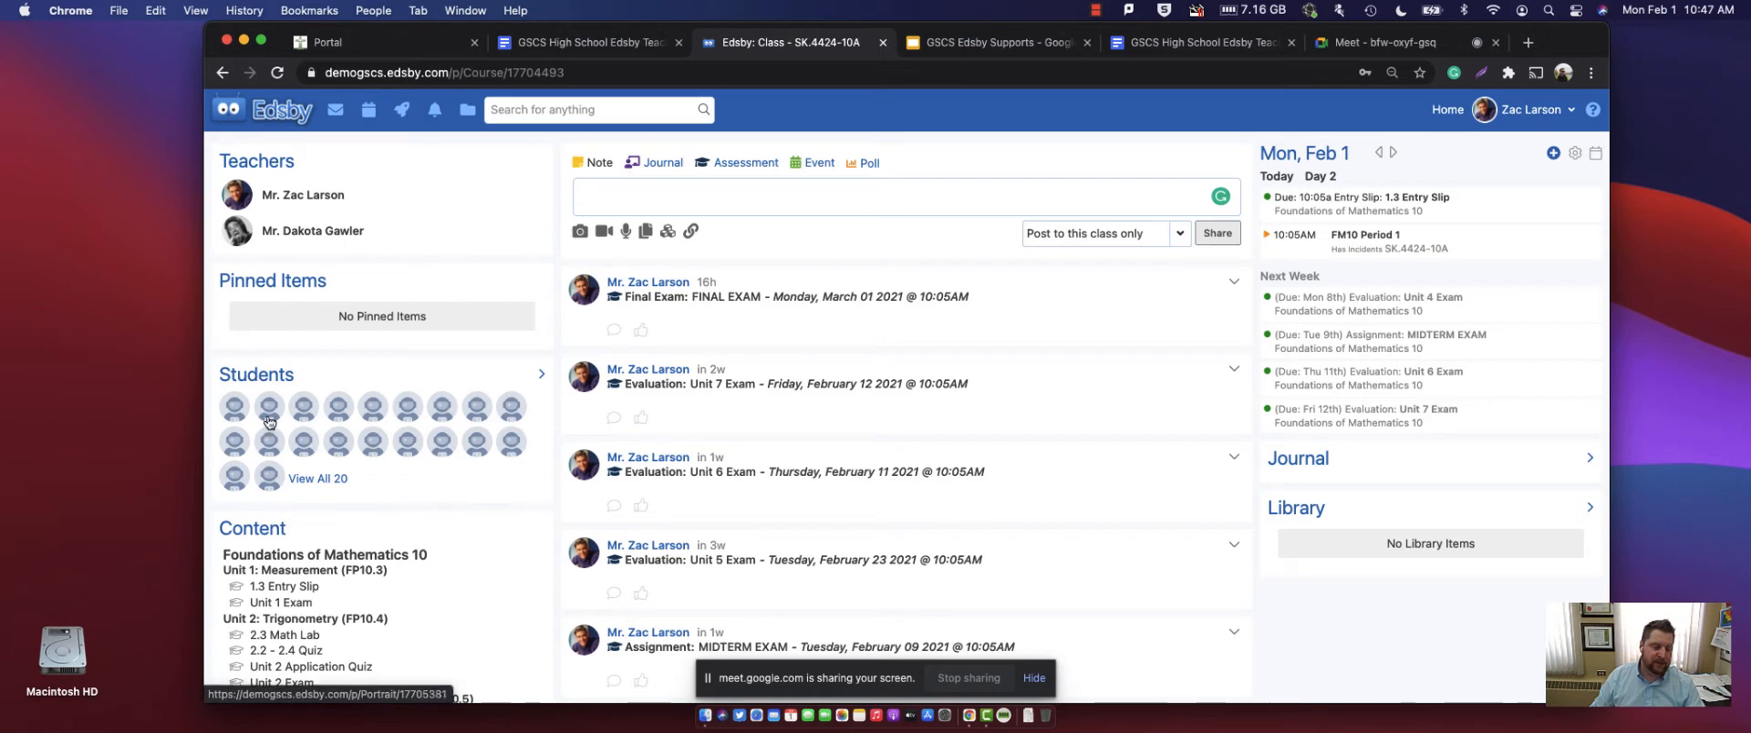
{"action": "mouse_move", "coordinate": [233, 414]}
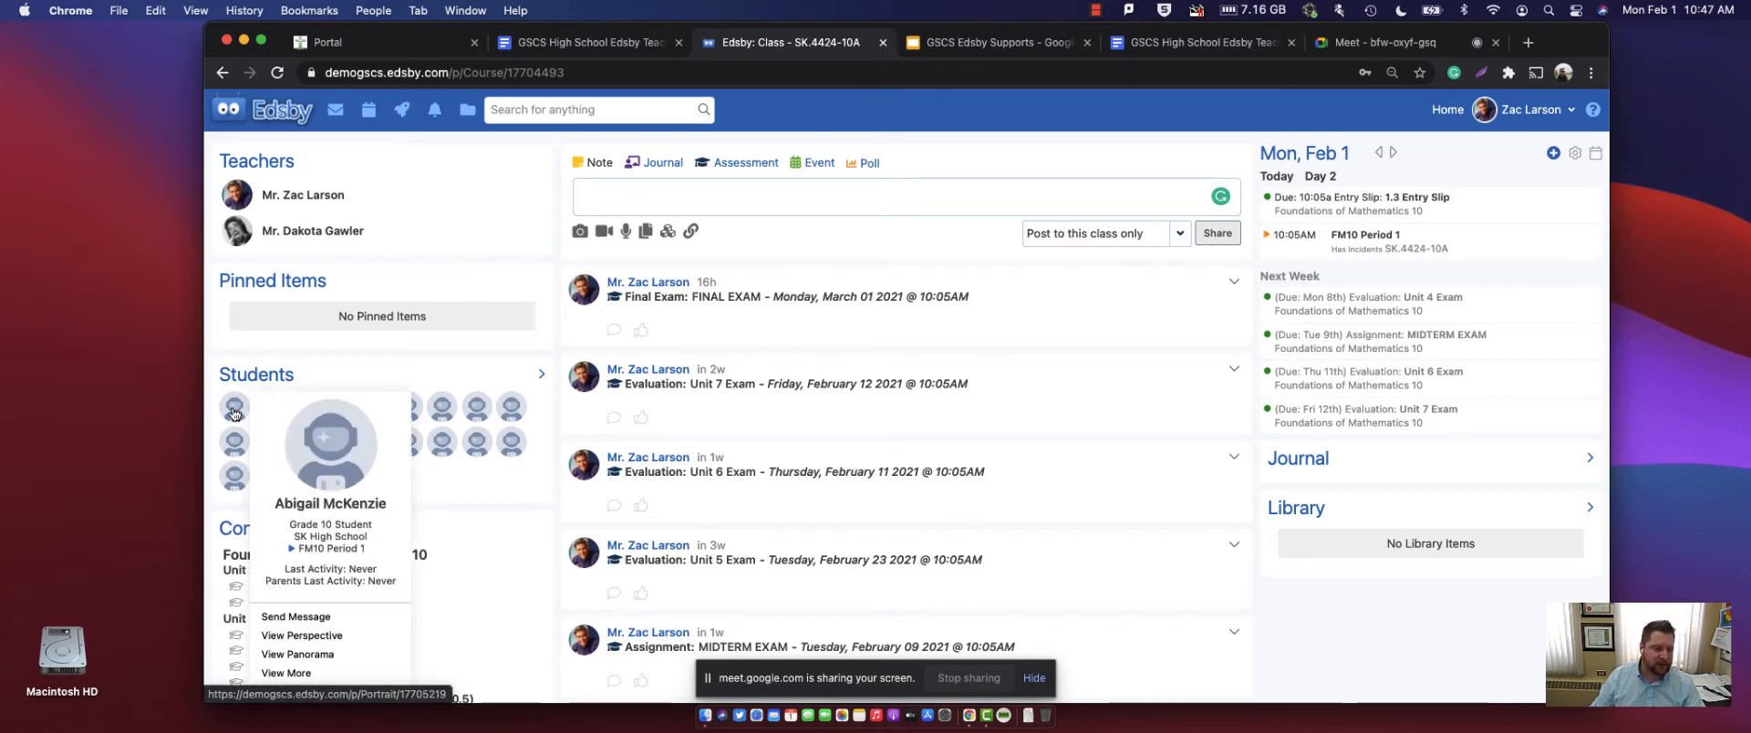
{"action": "scroll", "coordinate": [233, 414], "scroll_direction": "down", "scroll_amount": 1}
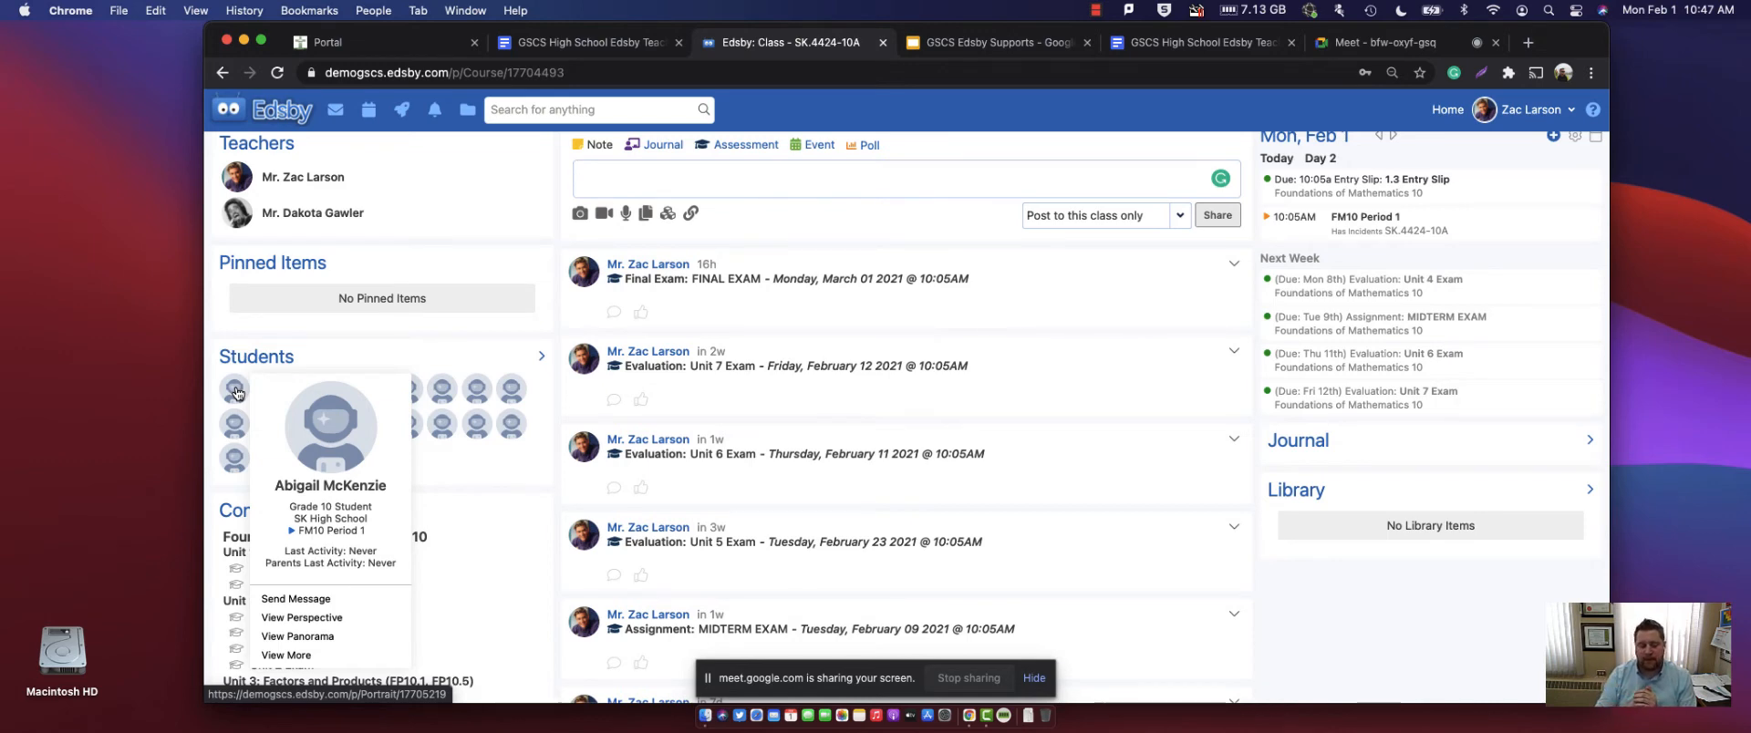
{"action": "left_click", "coordinate": [332, 618]}
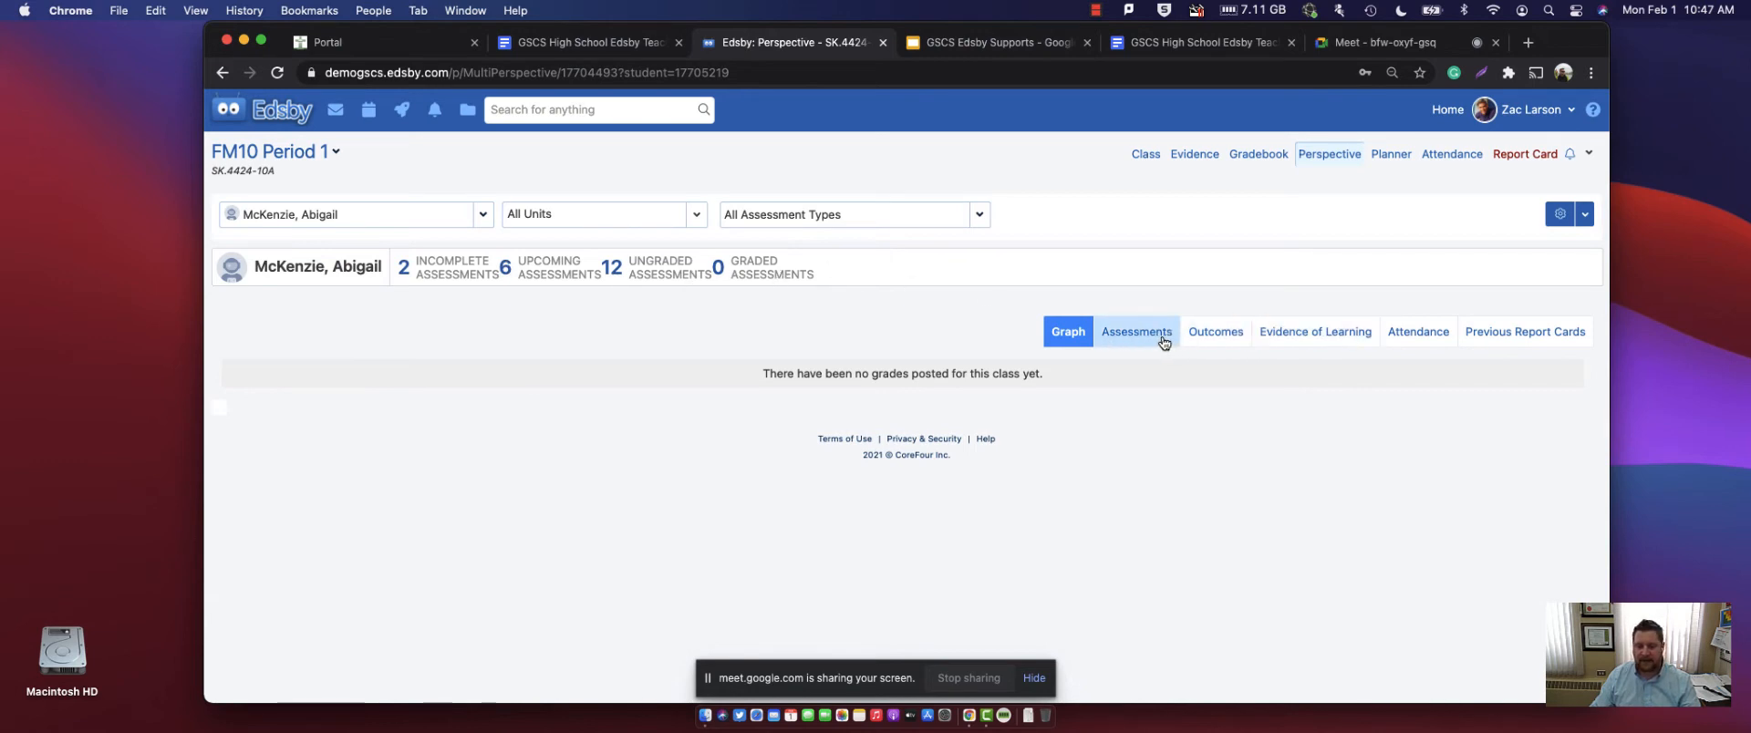
- Show the student's assessments and review the incomplete, upcoming and ungraded lists
{"action": "left_click", "coordinate": [1118, 332]}
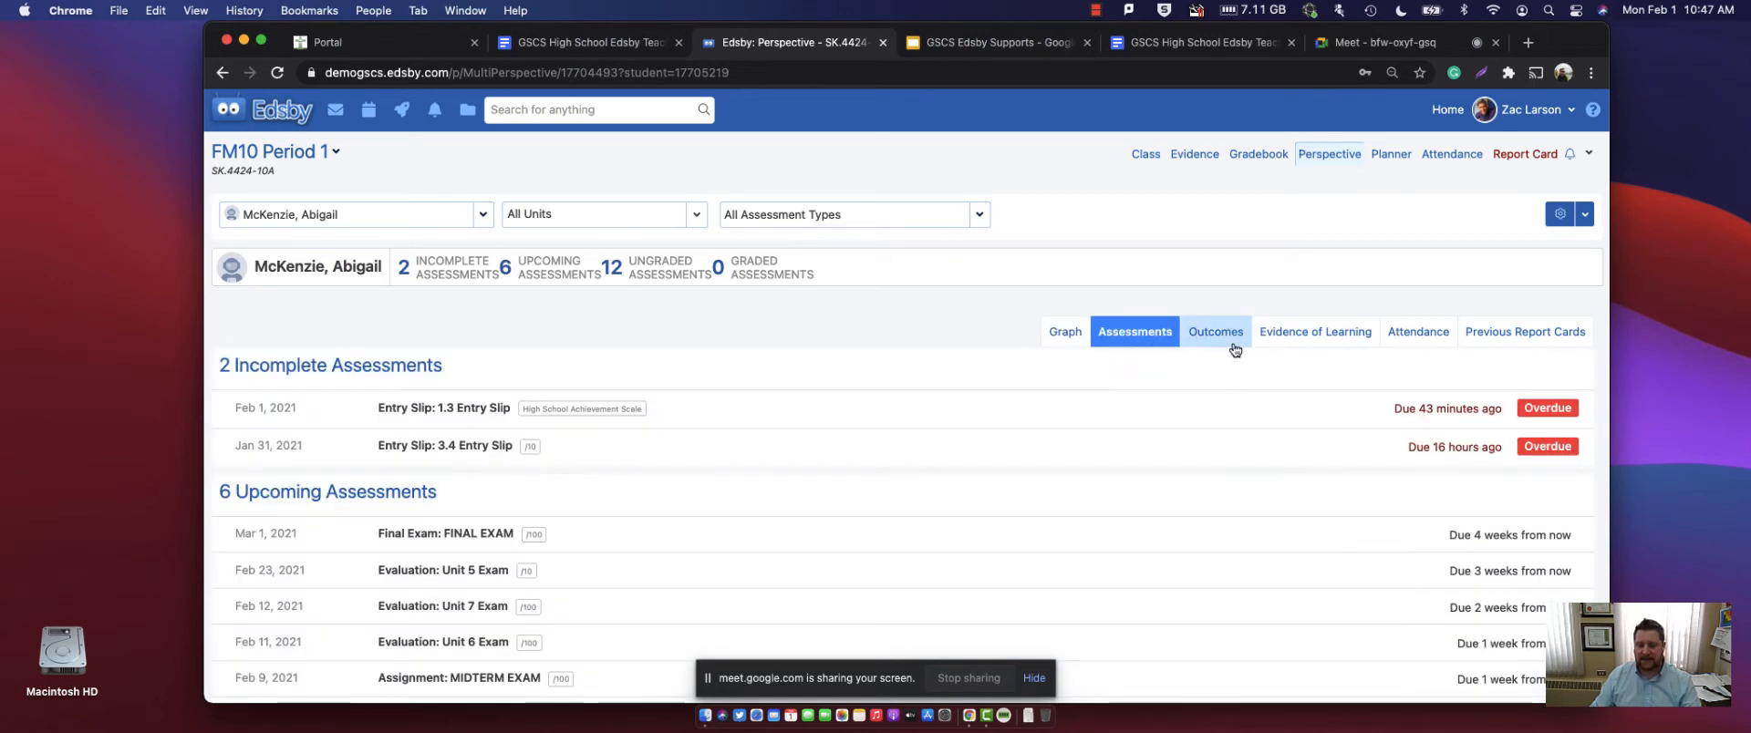
{"action": "scroll", "coordinate": [1224, 349], "scroll_direction": "down", "scroll_amount": 2}
{"action": "scroll", "coordinate": [876, 525], "scroll_direction": "down", "scroll_amount": 2}
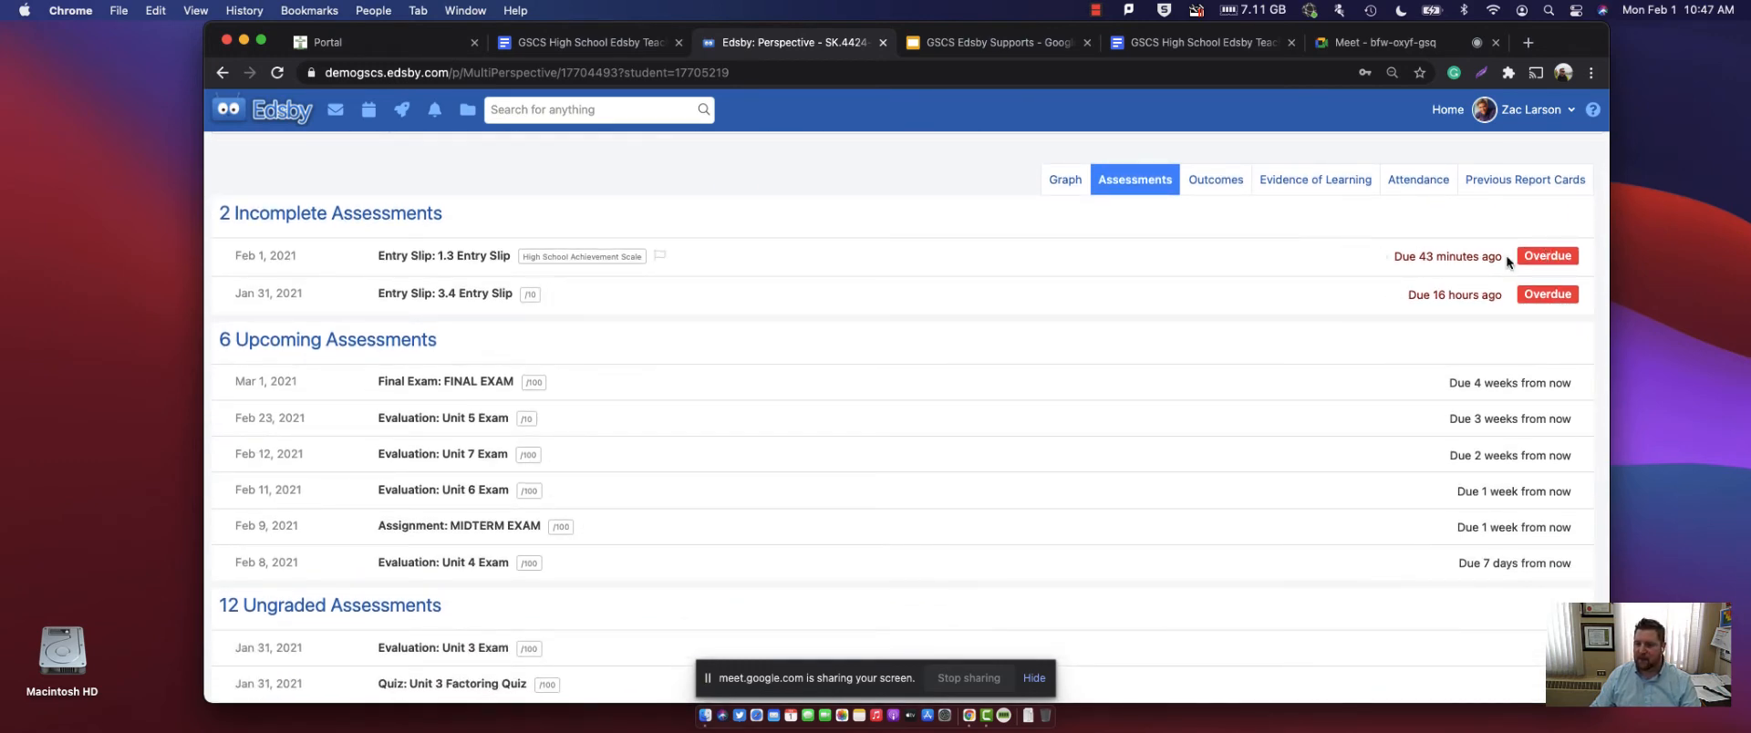
- Review the student's outcomes, evidence of learning, attendance and previous report cards in the Perspective
{"action": "left_click", "coordinate": [1222, 186]}
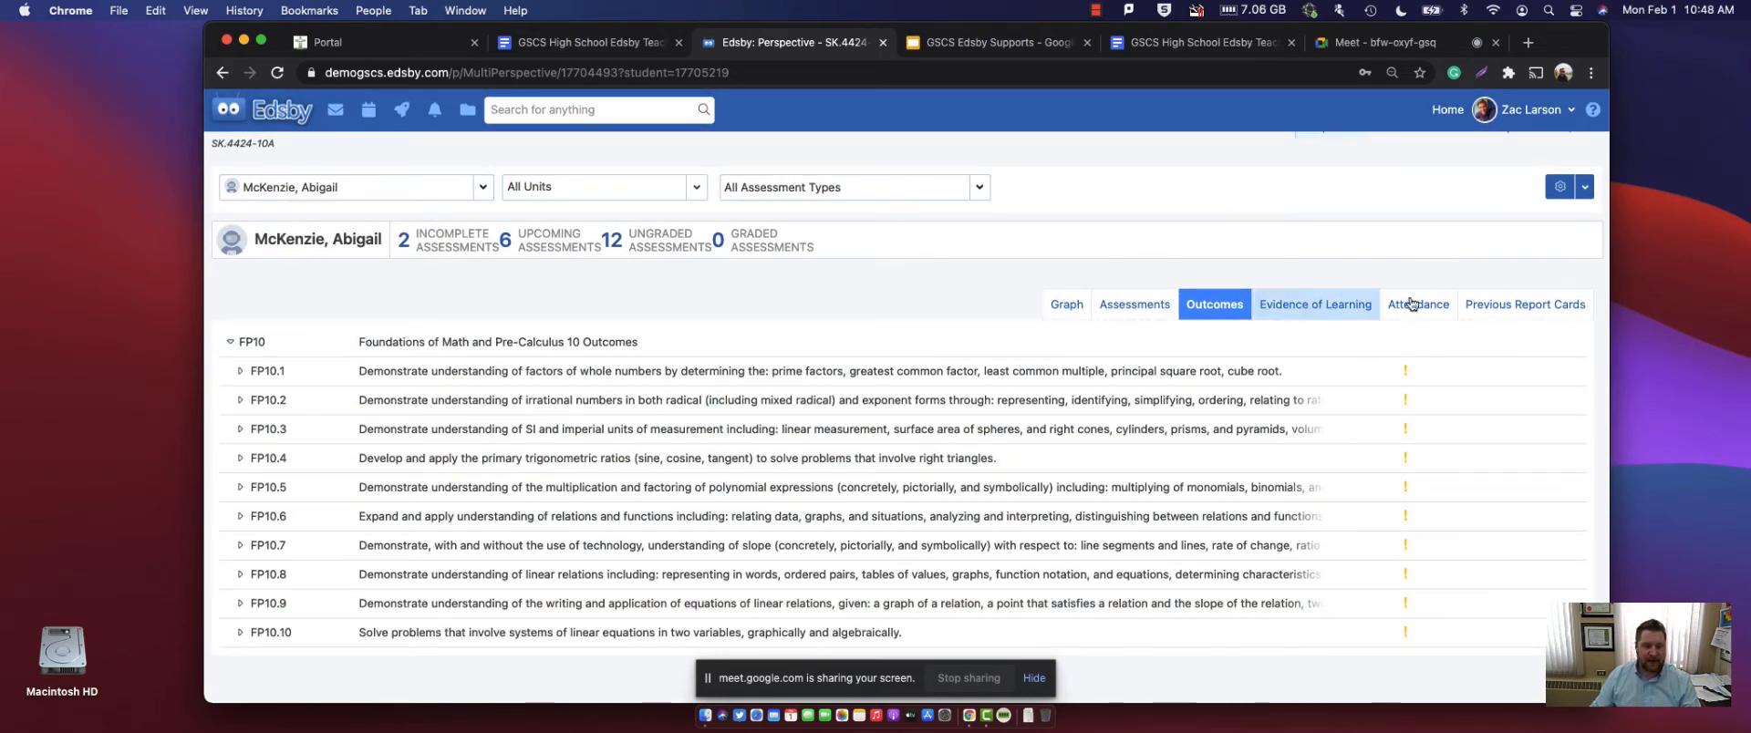
{"action": "left_click", "coordinate": [1332, 316]}
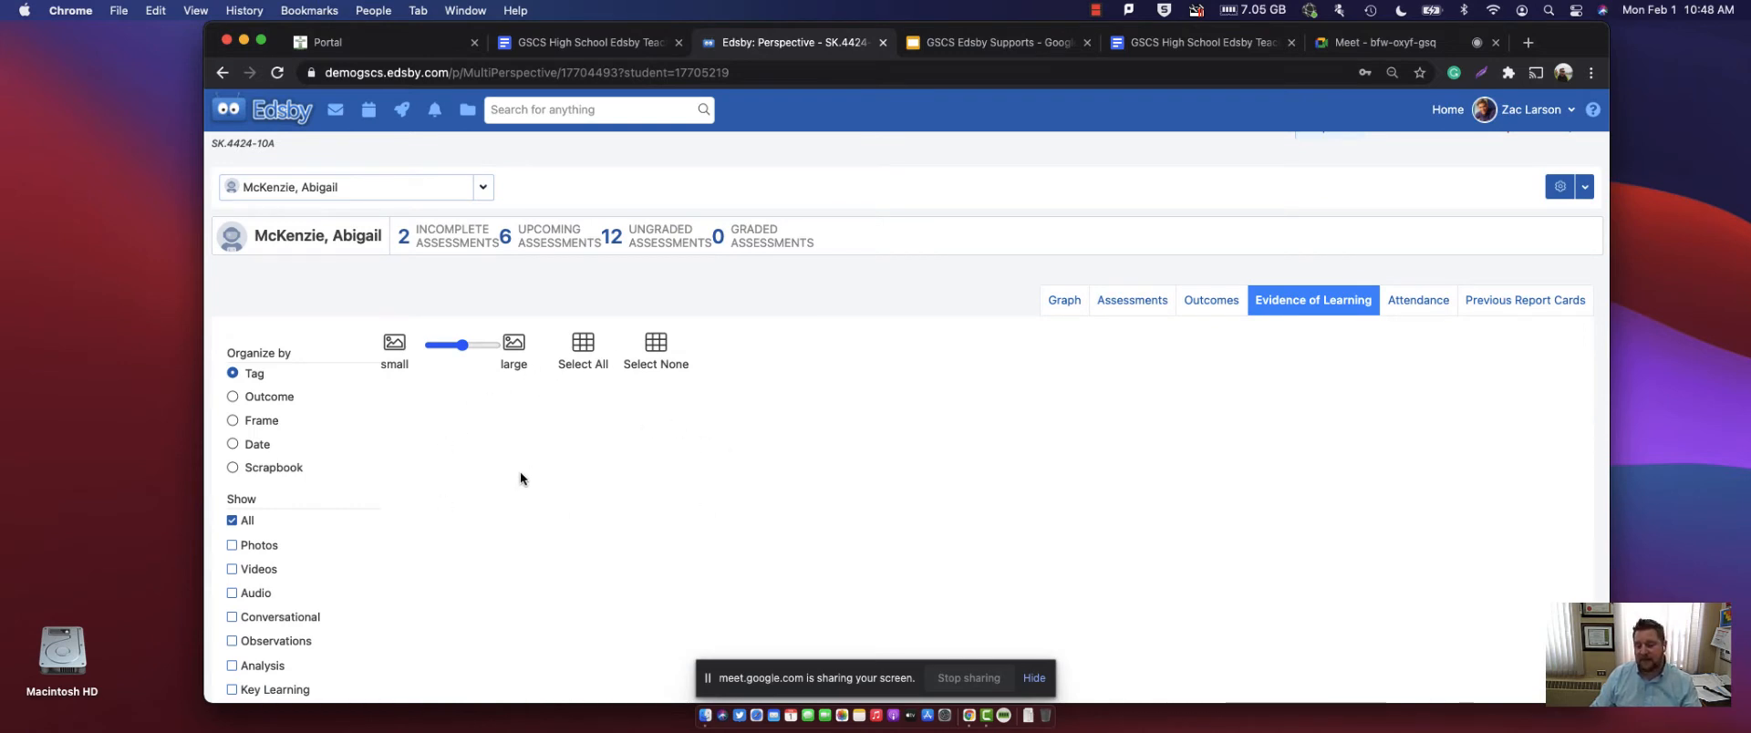
{"action": "left_click", "coordinate": [1407, 307]}
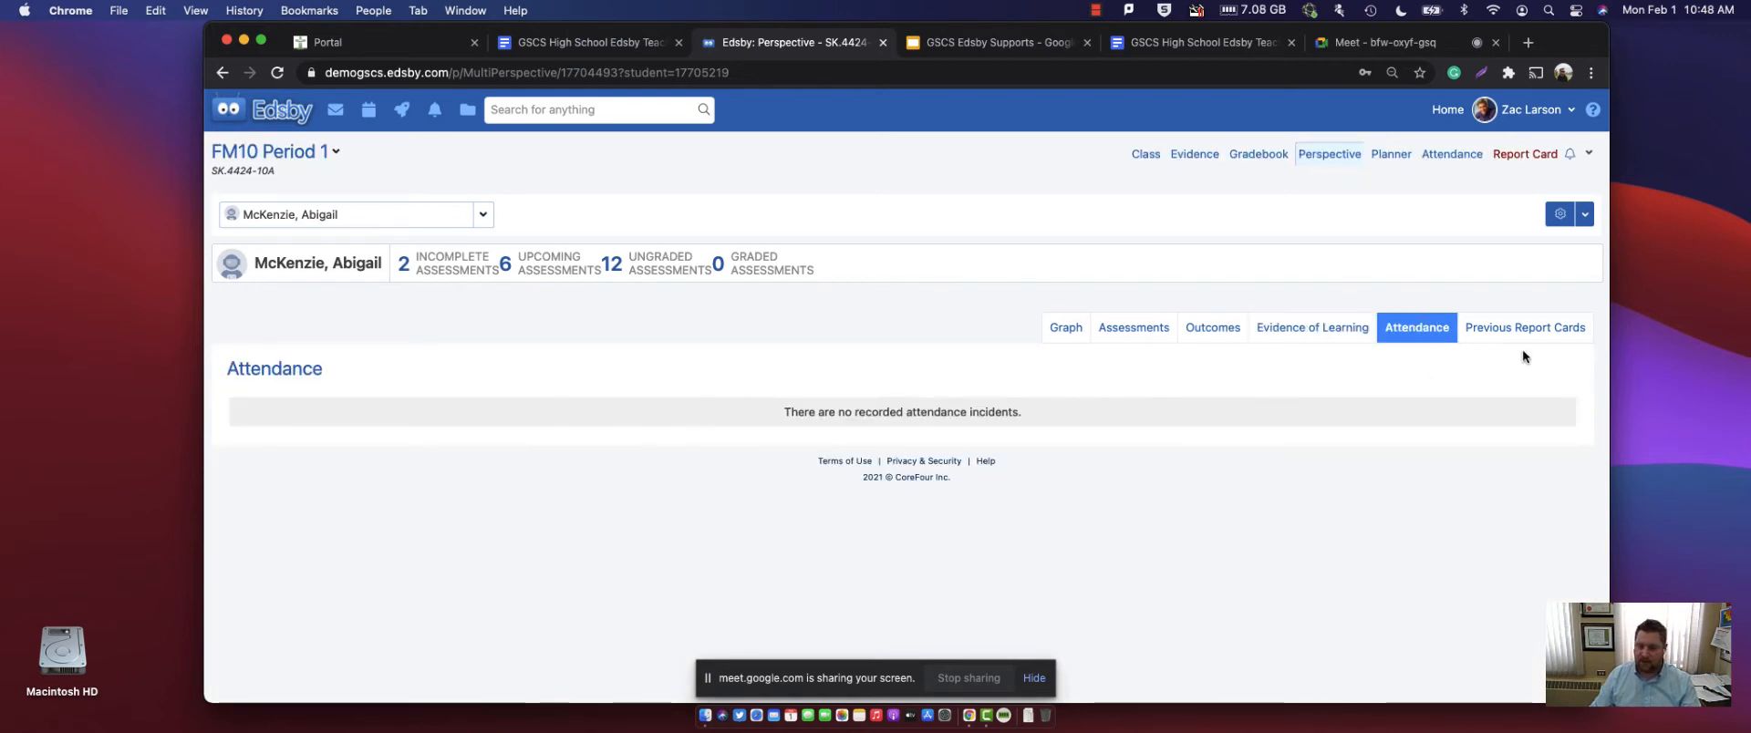
{"action": "left_click", "coordinate": [1527, 331]}
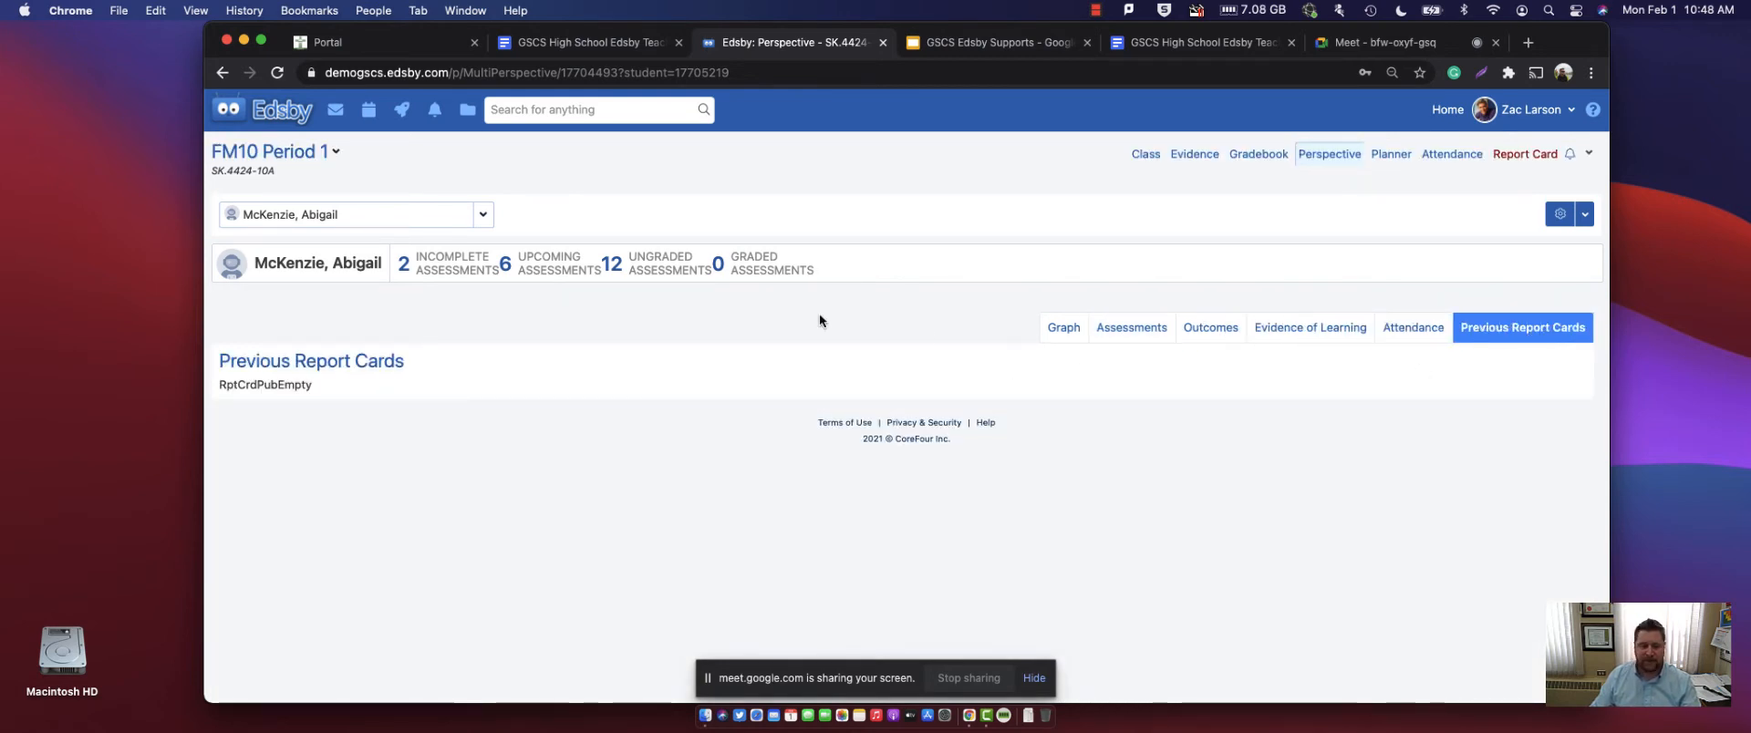
- Leave the student's previous report cards and return to the main page of the FM10 Period 1 class
{"action": "left_click", "coordinate": [317, 157]}
{"action": "left_click", "coordinate": [292, 181]}
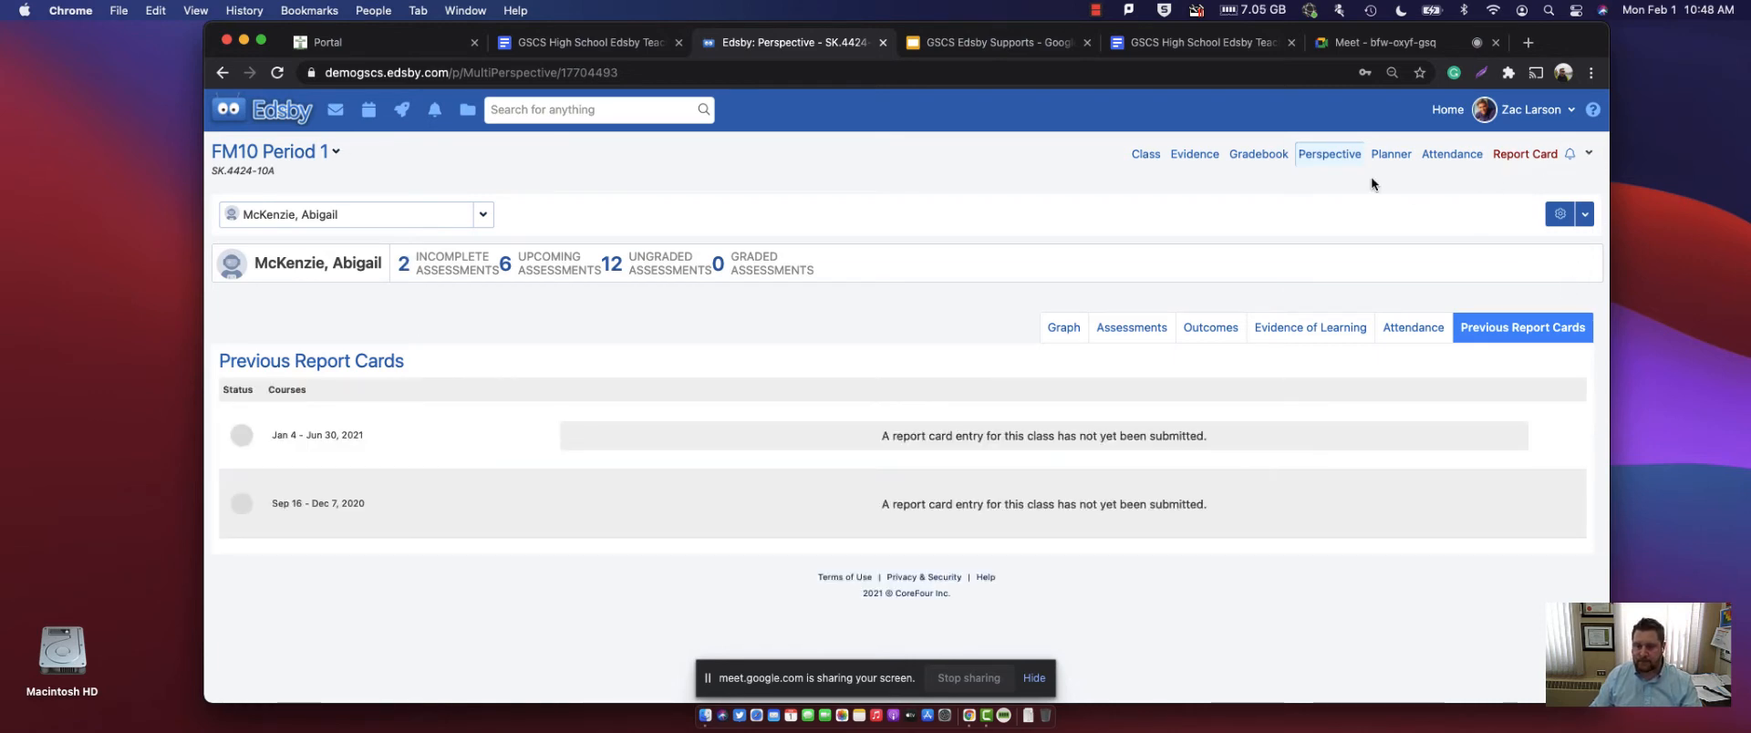
{"action": "left_click", "coordinate": [1153, 158]}
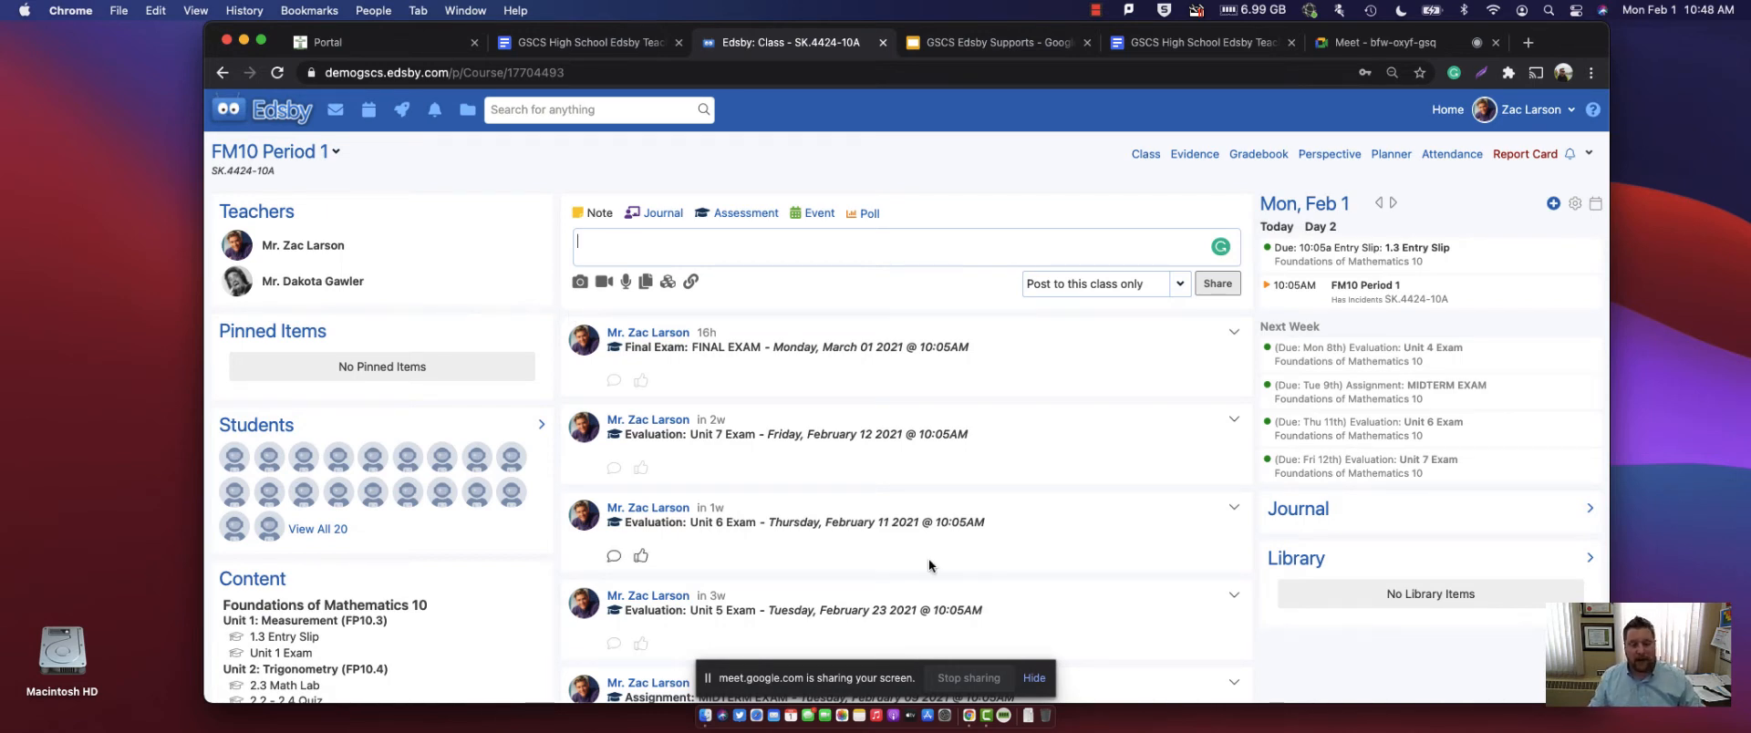
- Show the QR codes of the class's students and highlight "Edsby Capture mobile app" in the instructions
{"action": "left_click", "coordinate": [276, 429]}
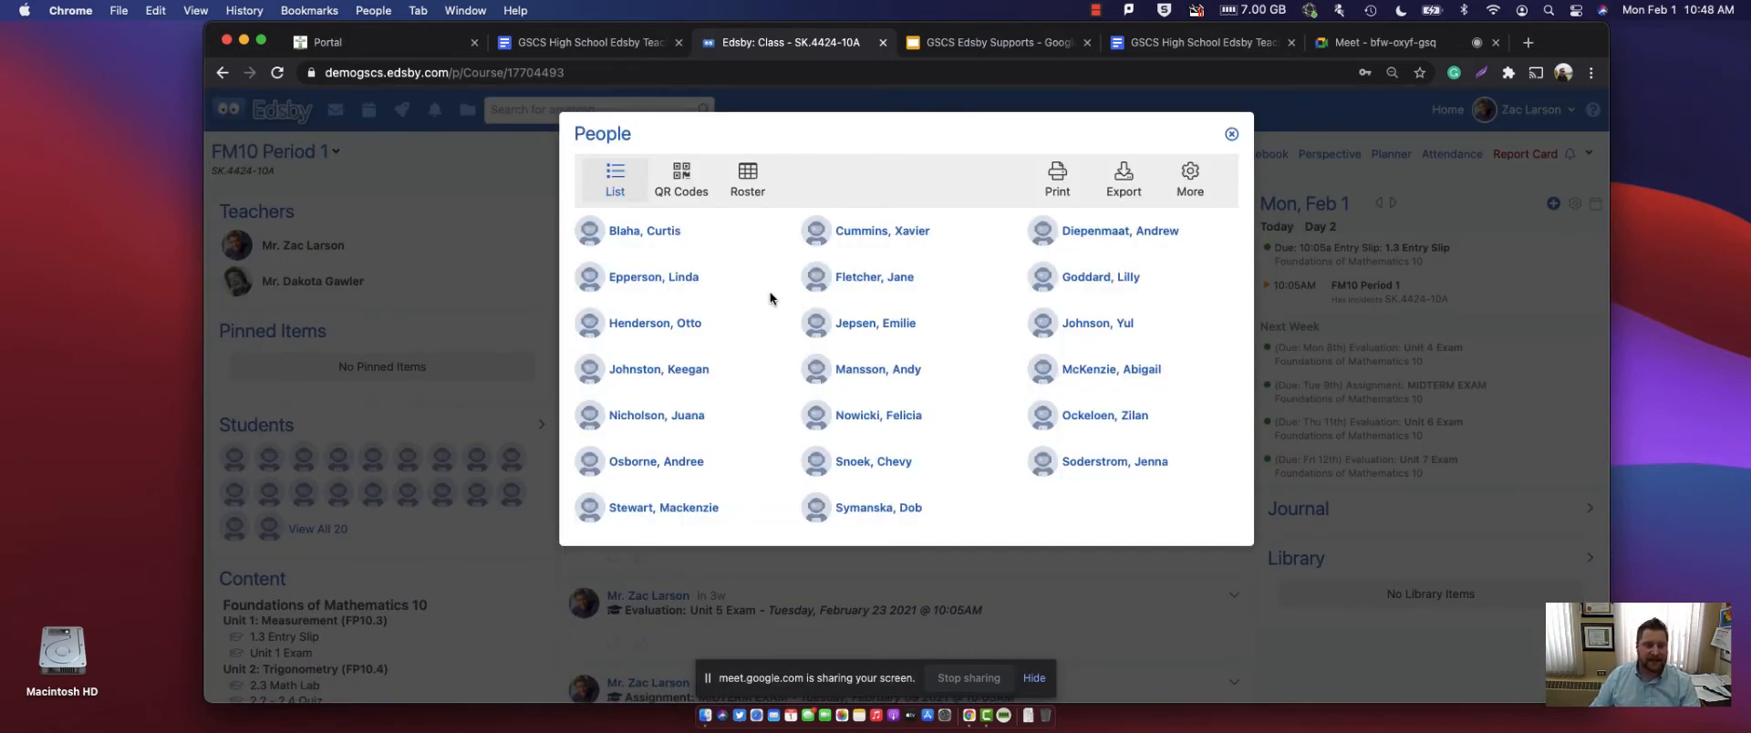
{"action": "left_click", "coordinate": [681, 179]}
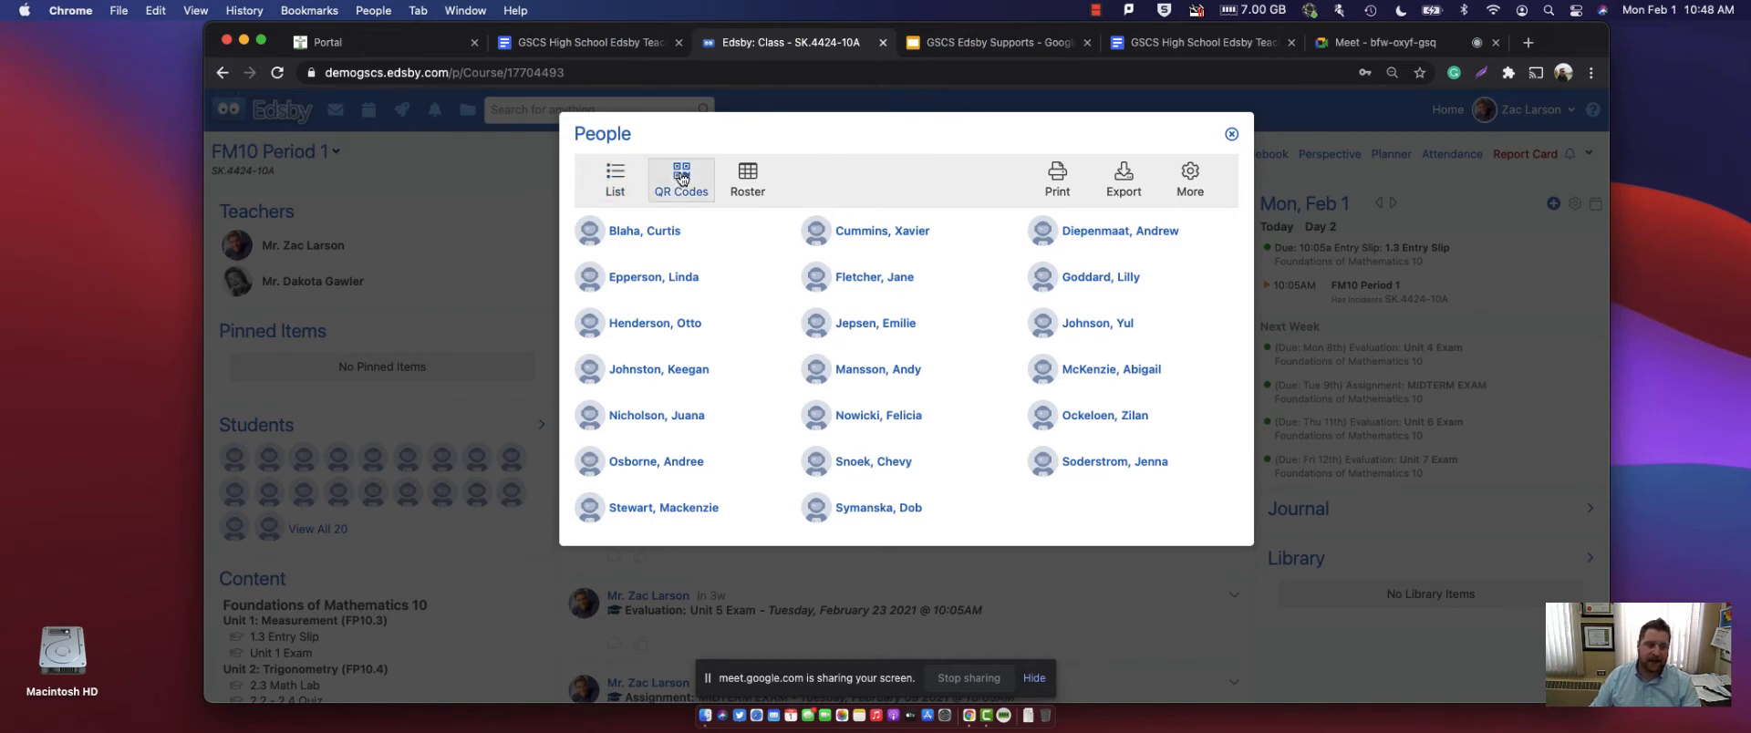
{"action": "scroll", "coordinate": [698, 434], "scroll_direction": "down", "scroll_amount": 1}
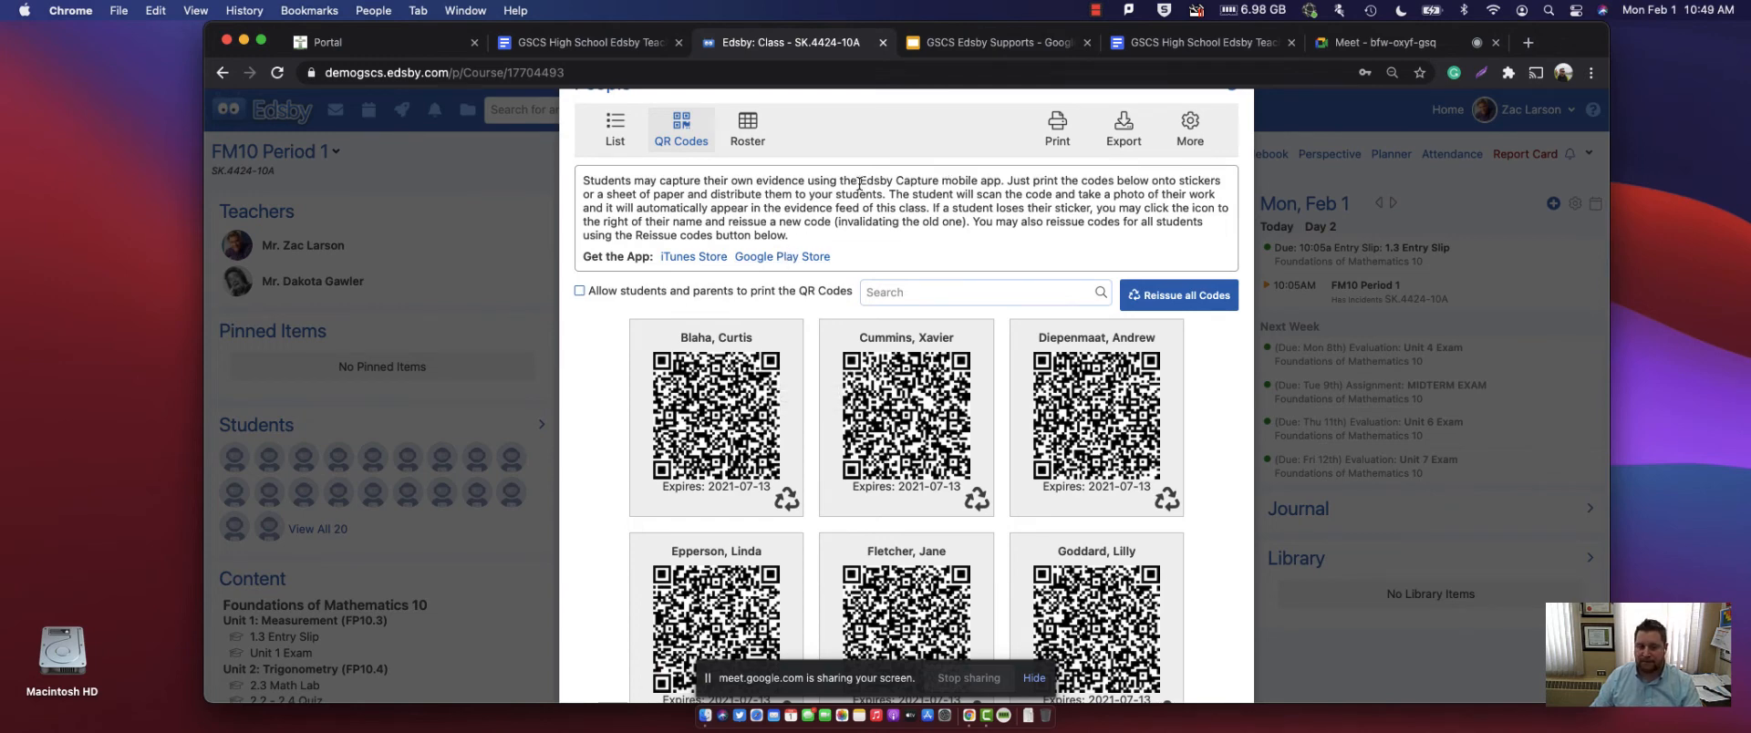
{"action": "left_click_drag", "start_coordinate": [859, 184], "coordinate": [994, 182]}
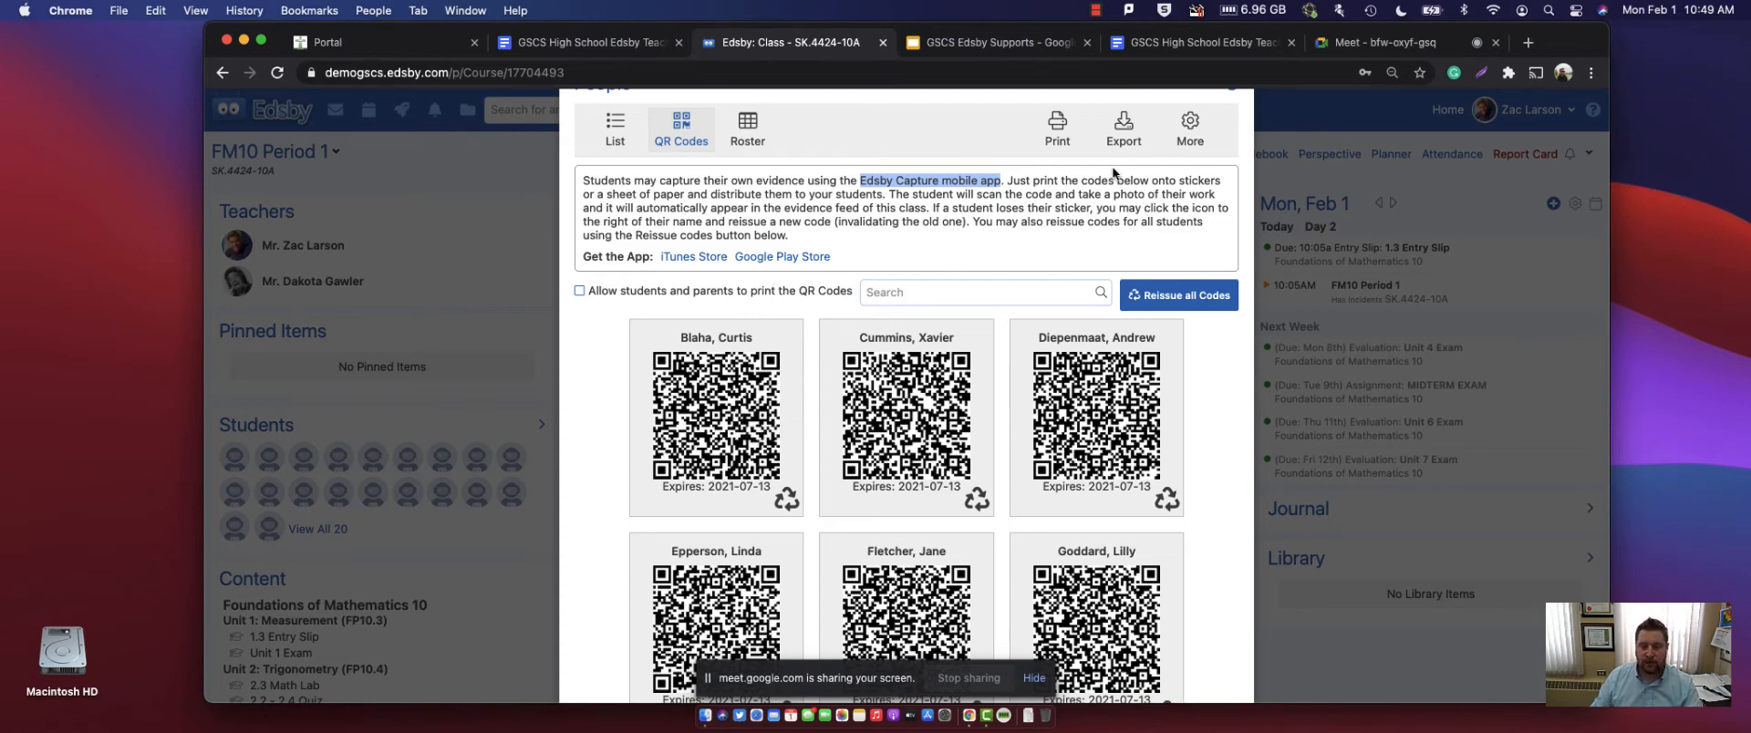
- View the printable roster sheet for the FM10 Period 1 students
{"action": "left_click", "coordinate": [748, 128]}
{"action": "scroll", "coordinate": [868, 341], "scroll_direction": "down", "scroll_amount": 1}
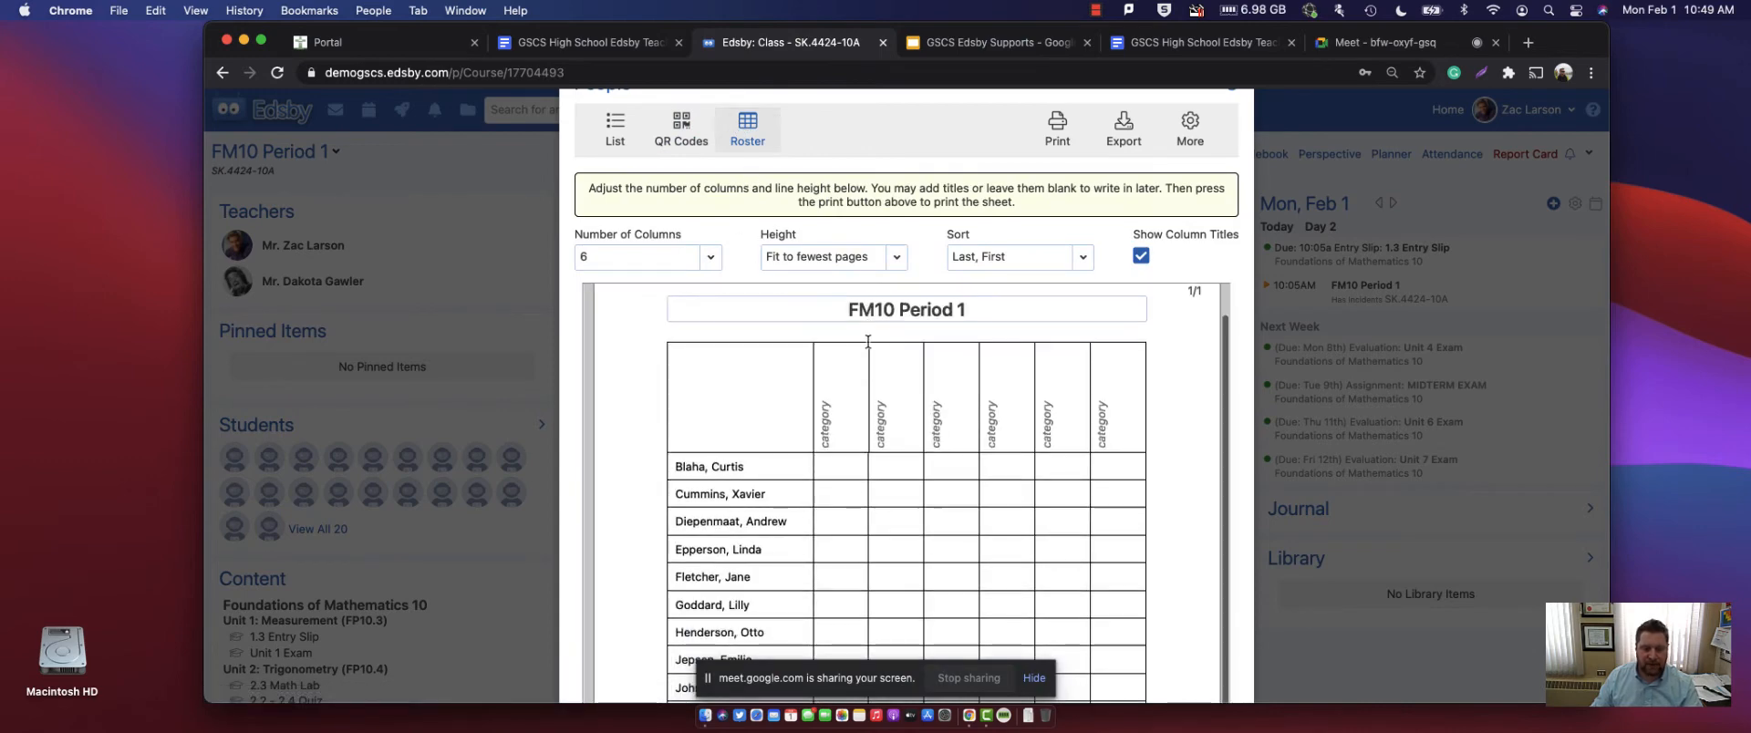
{"action": "scroll", "coordinate": [941, 436], "scroll_direction": "up", "scroll_amount": 1}
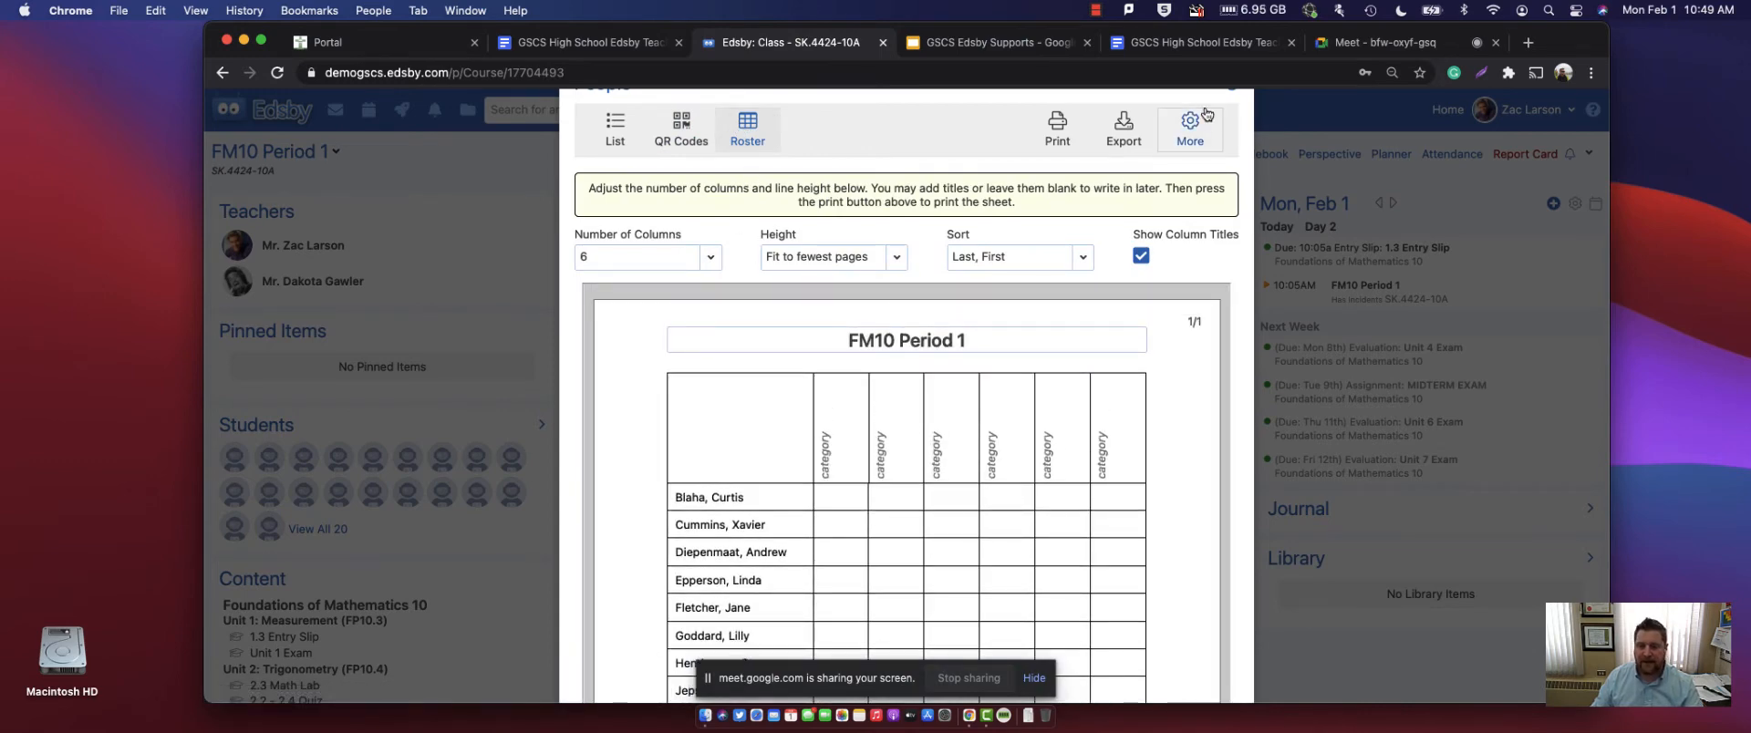
- View the field trip form for requesting parent permission, and close it and the class's people list without sending
{"action": "scroll", "coordinate": [1203, 120], "scroll_direction": "up", "scroll_amount": 2}
{"action": "left_click", "coordinate": [1194, 179]}
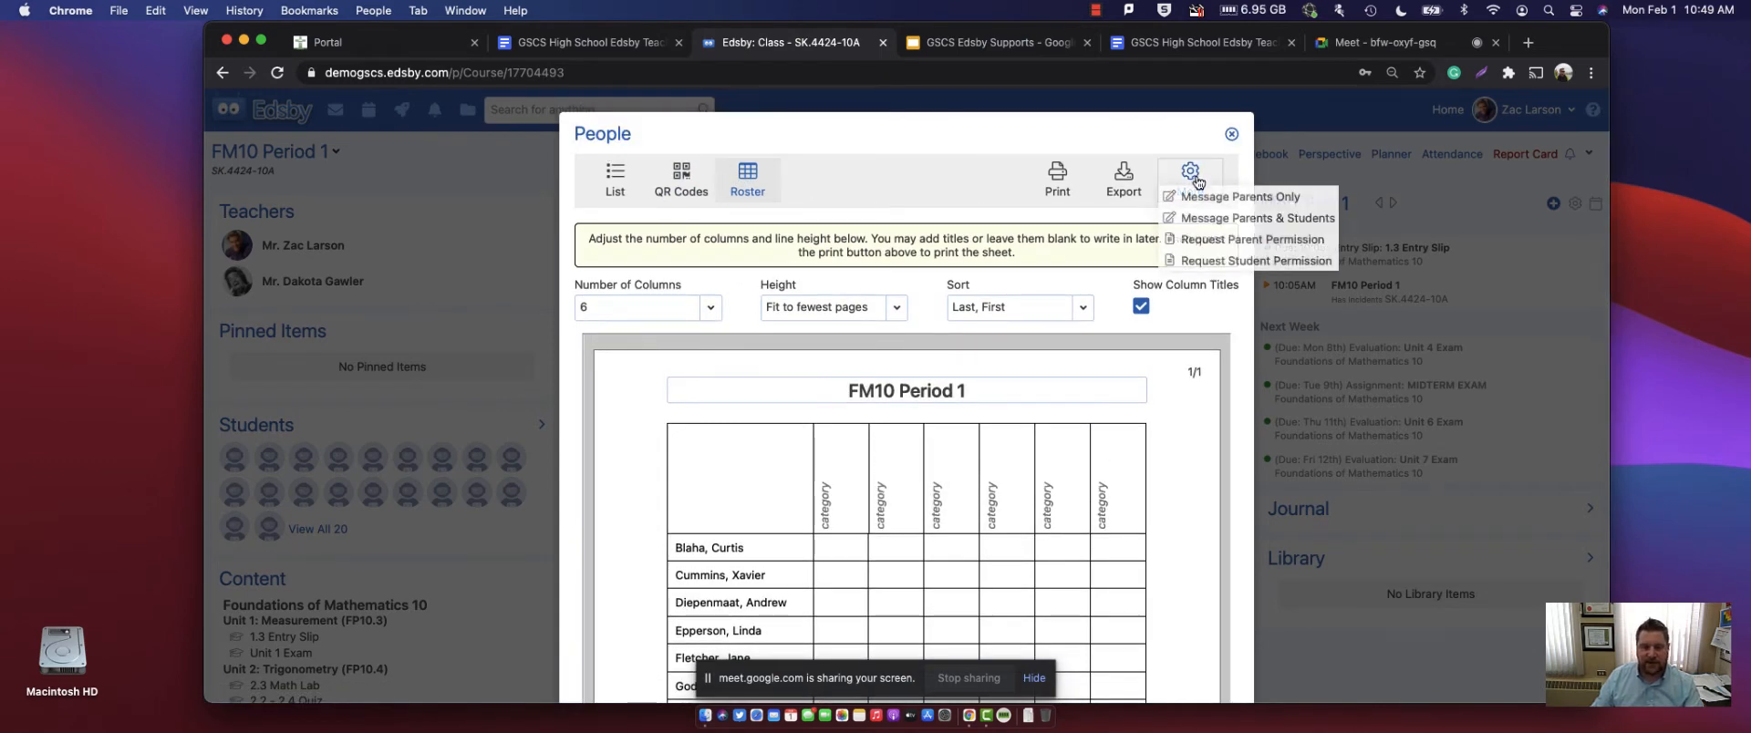
{"action": "left_click", "coordinate": [1268, 241]}
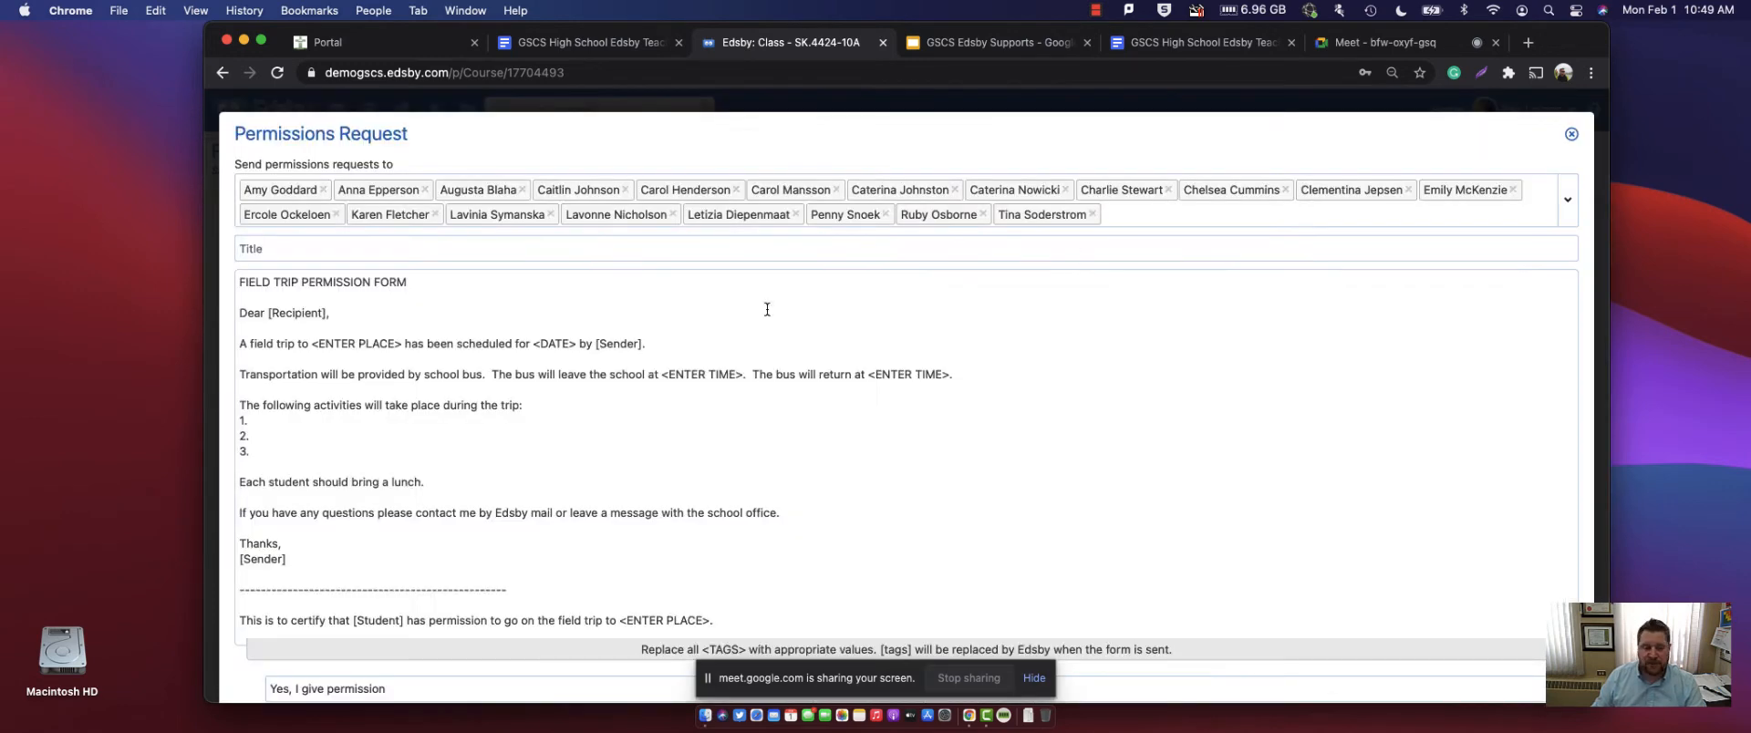
{"action": "scroll", "coordinate": [441, 355], "scroll_direction": "down", "scroll_amount": 1}
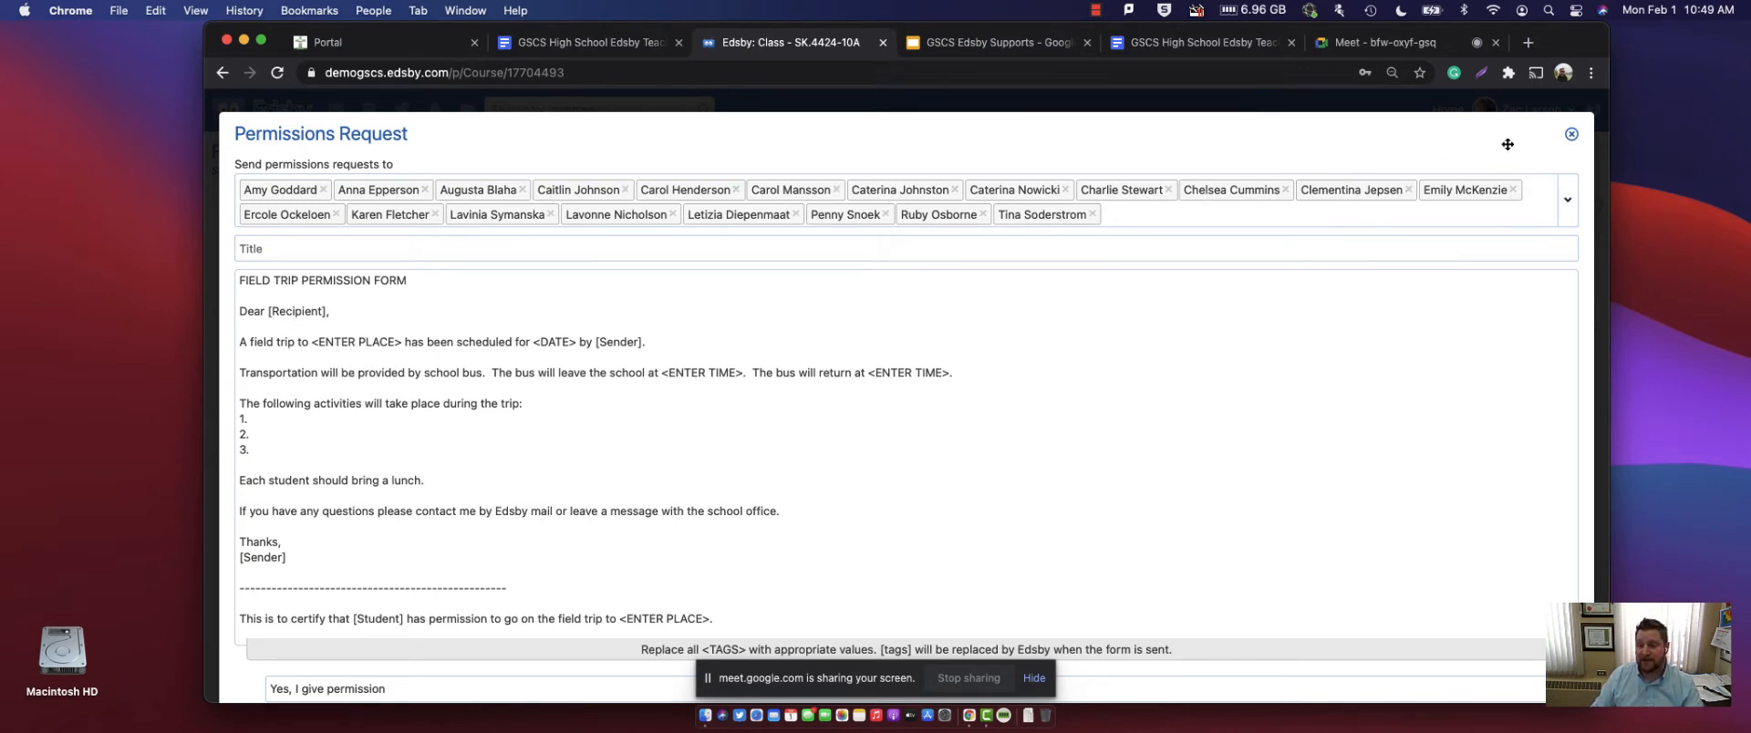
{"action": "left_click", "coordinate": [1570, 135]}
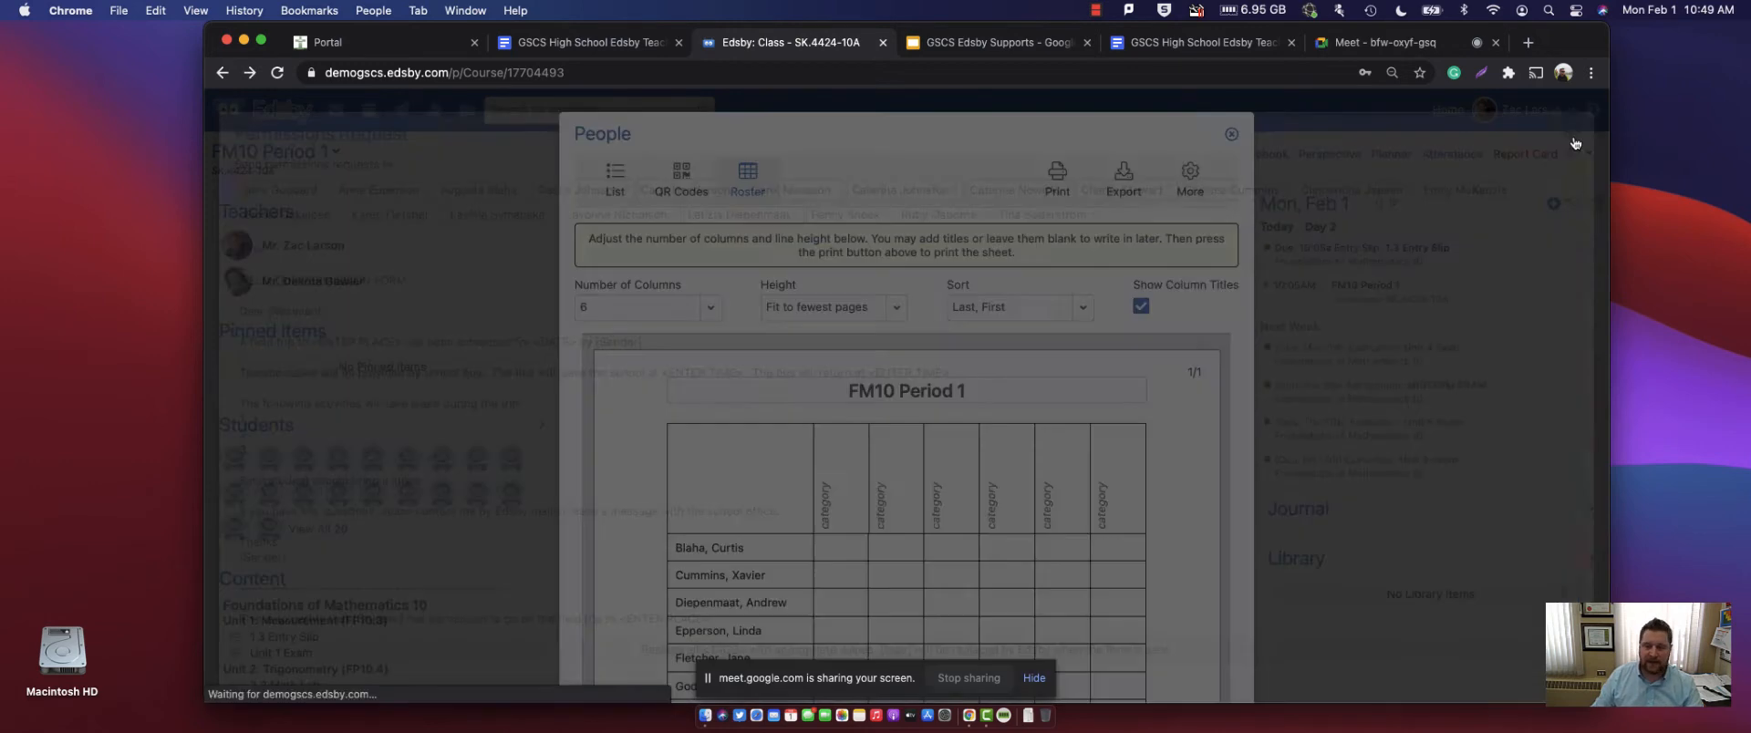
{"action": "left_click", "coordinate": [1231, 135]}
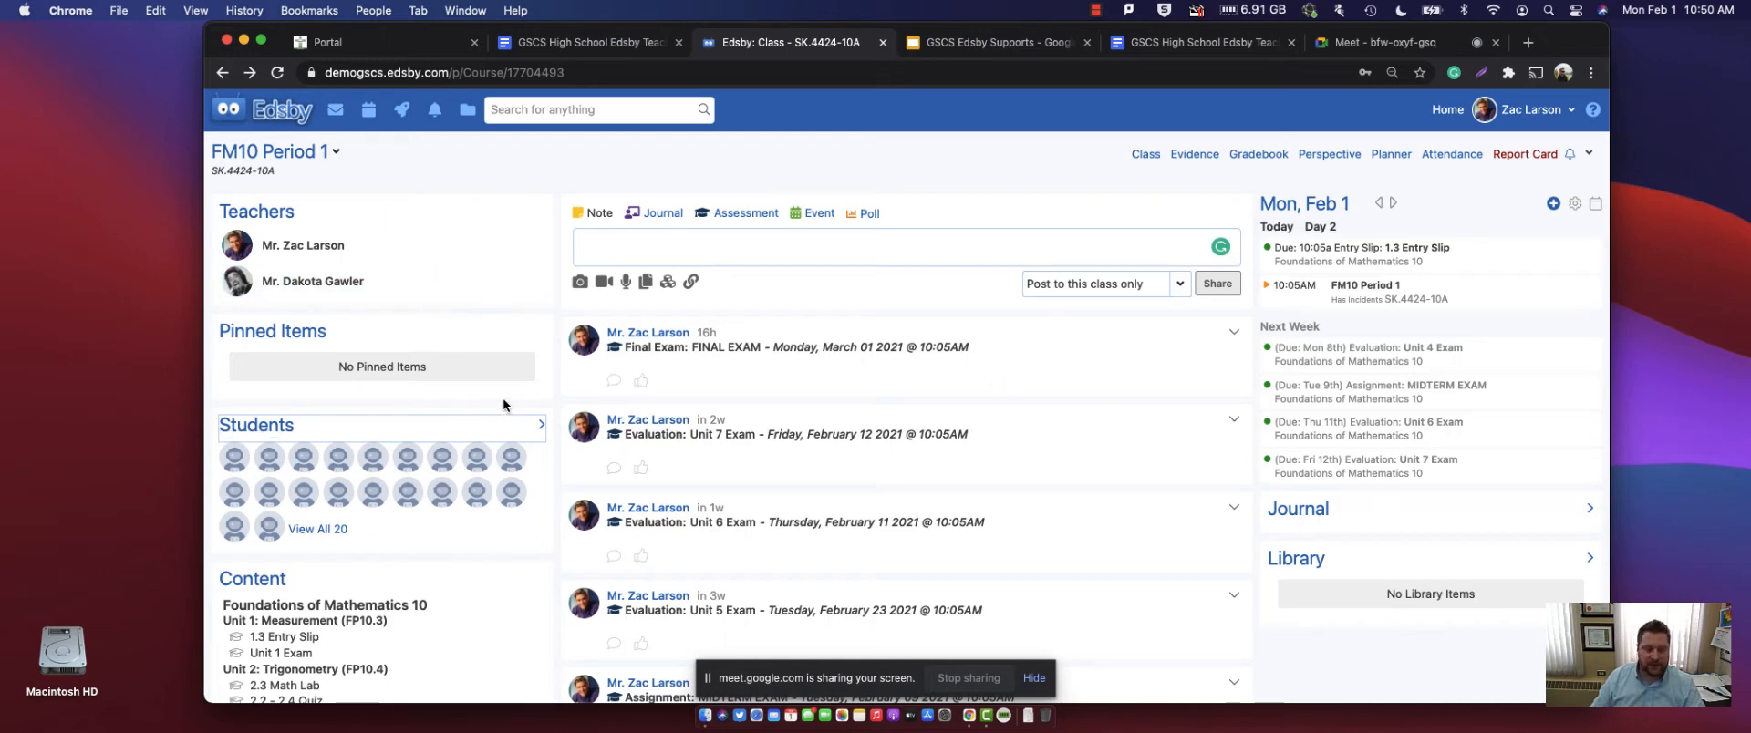
- Open the class's report card, preview the printed Term 1 sheets, and close the preview
{"action": "scroll", "coordinate": [886, 251], "scroll_direction": "down", "scroll_amount": 1}
{"action": "left_click", "coordinate": [1523, 149]}
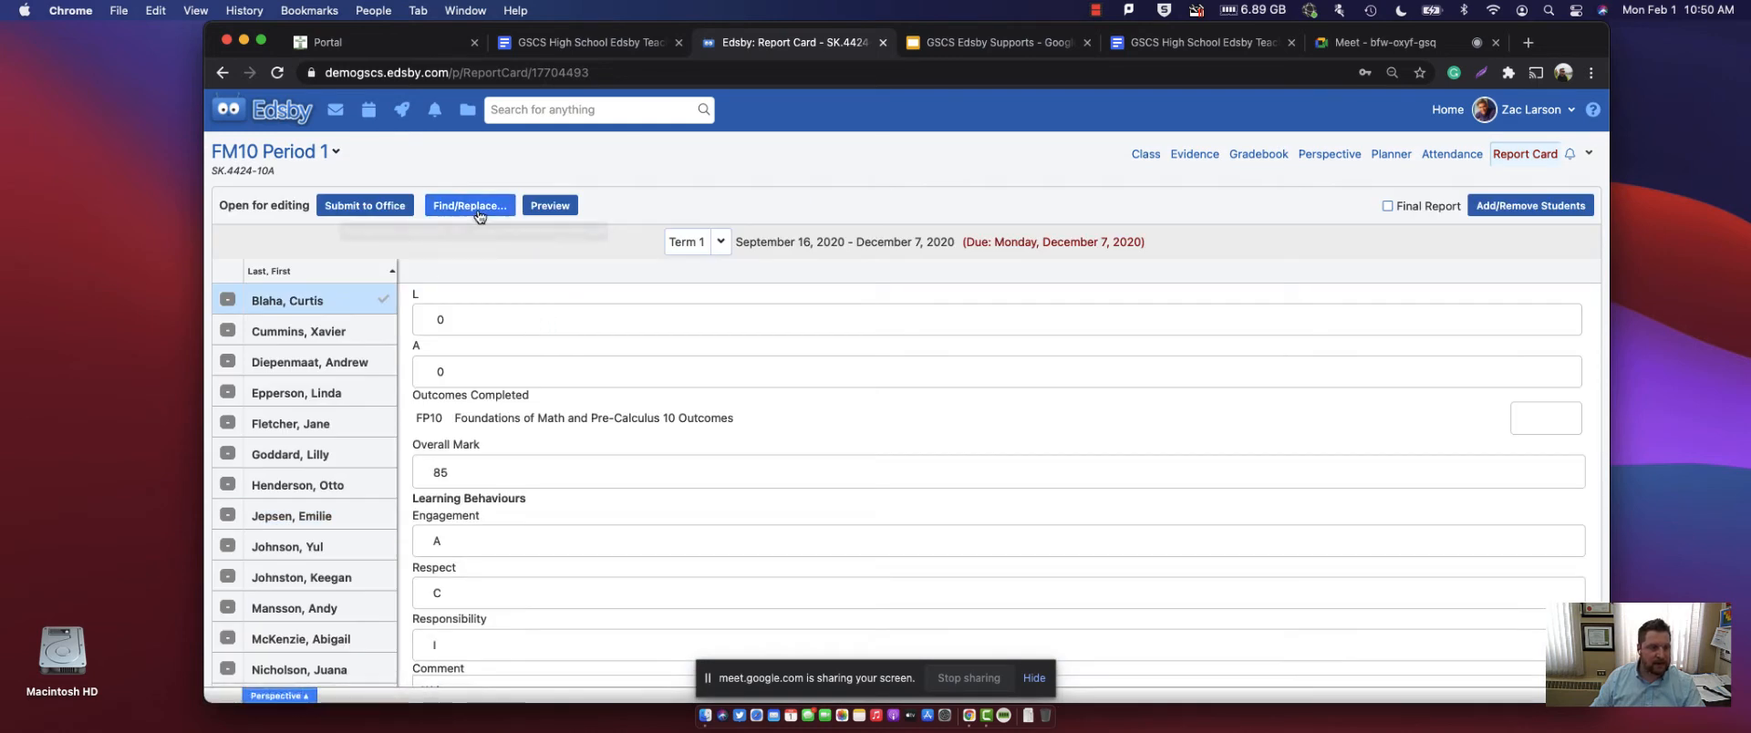
{"action": "left_click", "coordinate": [549, 206]}
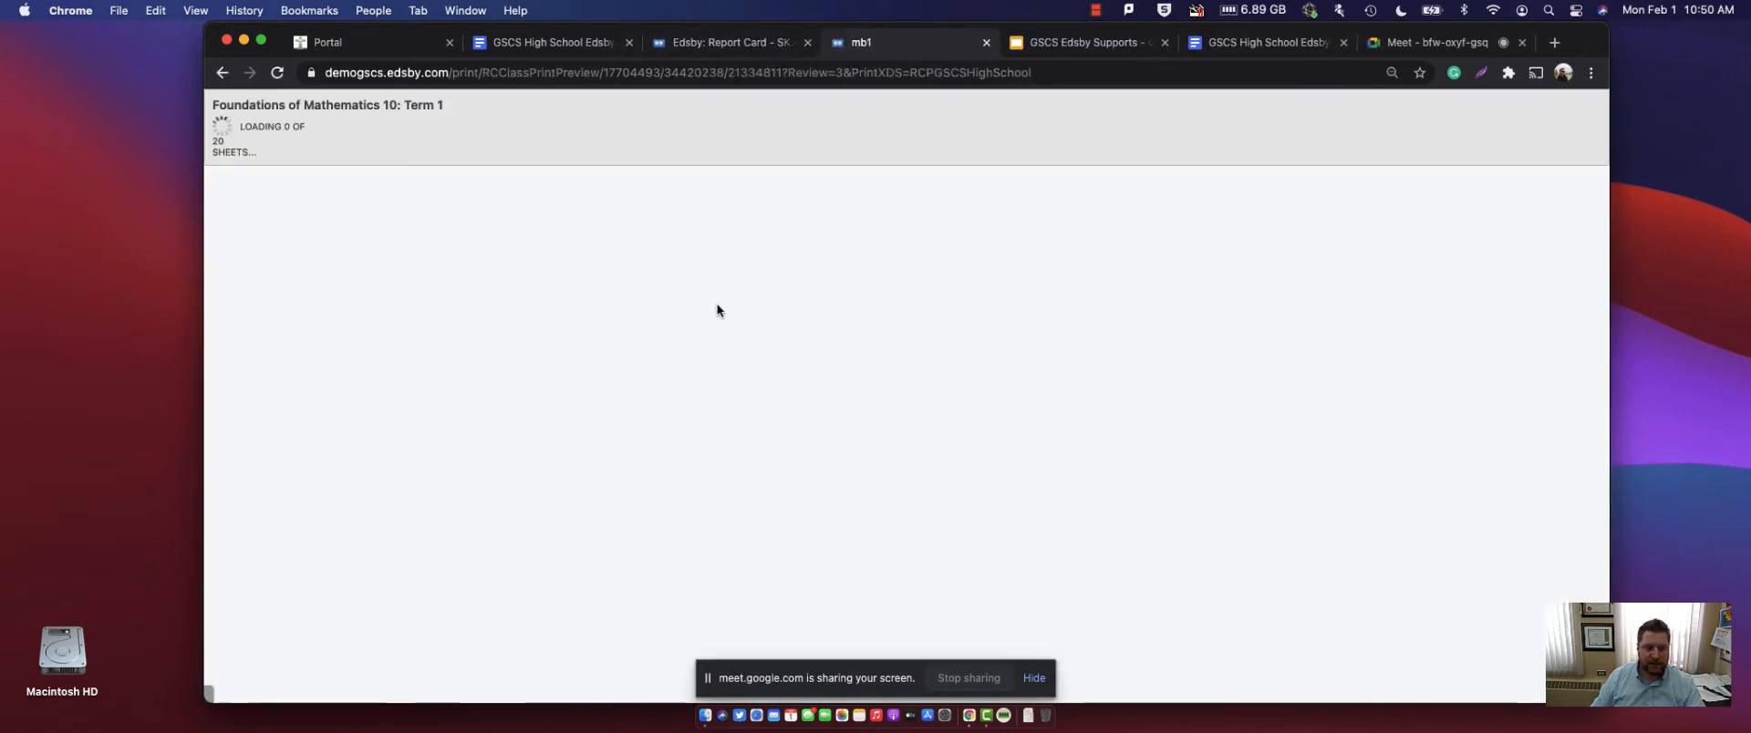
{"action": "scroll", "coordinate": [579, 358], "scroll_direction": "down", "scroll_amount": 1}
{"action": "scroll", "coordinate": [620, 352], "scroll_direction": "down", "scroll_amount": 1}
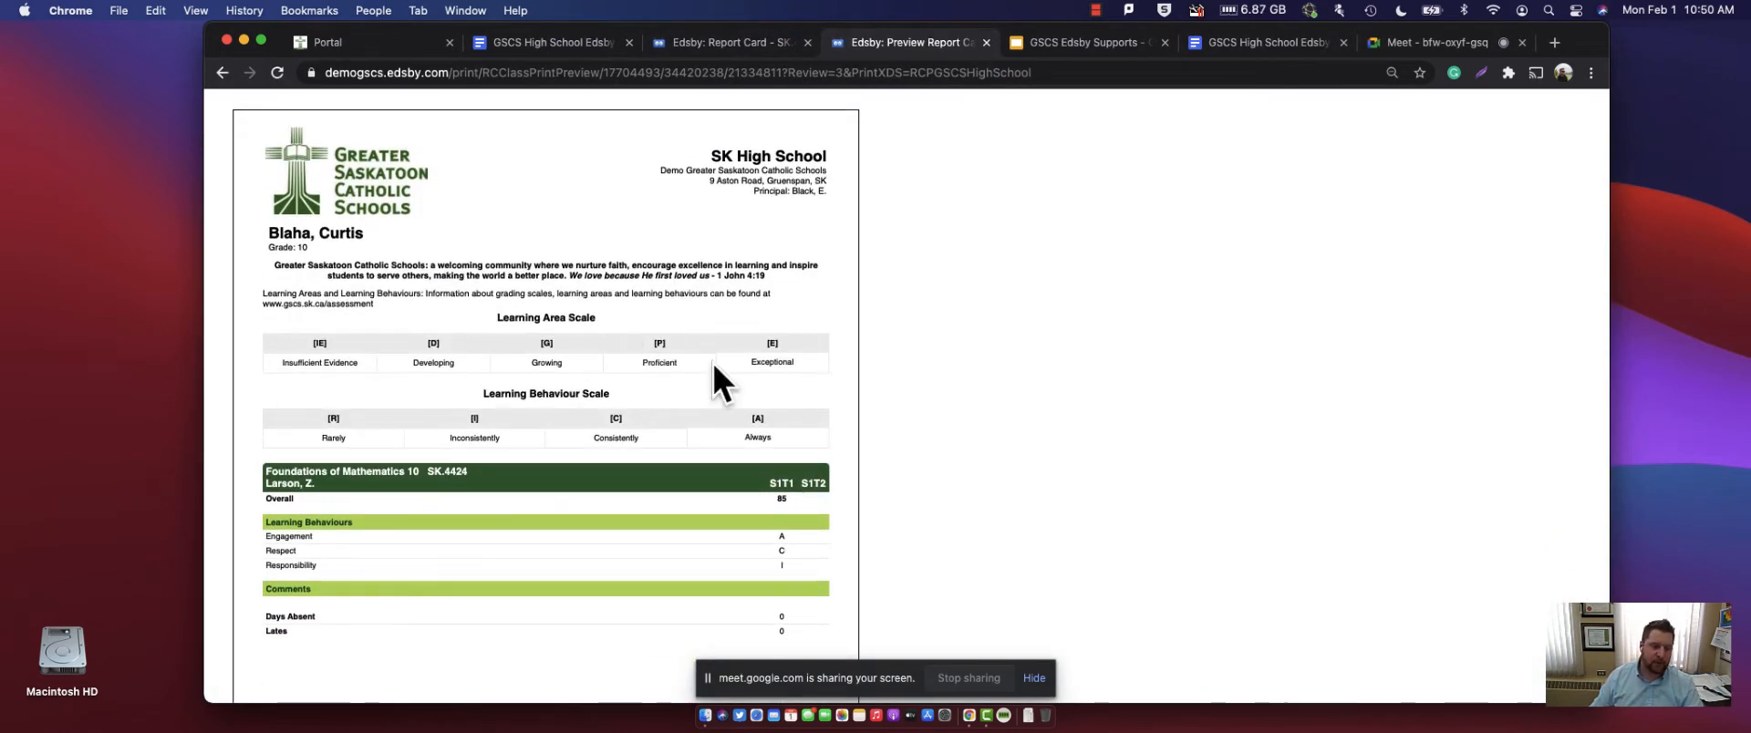
{"action": "scroll", "coordinate": [888, 383], "scroll_direction": "down", "scroll_amount": 2}
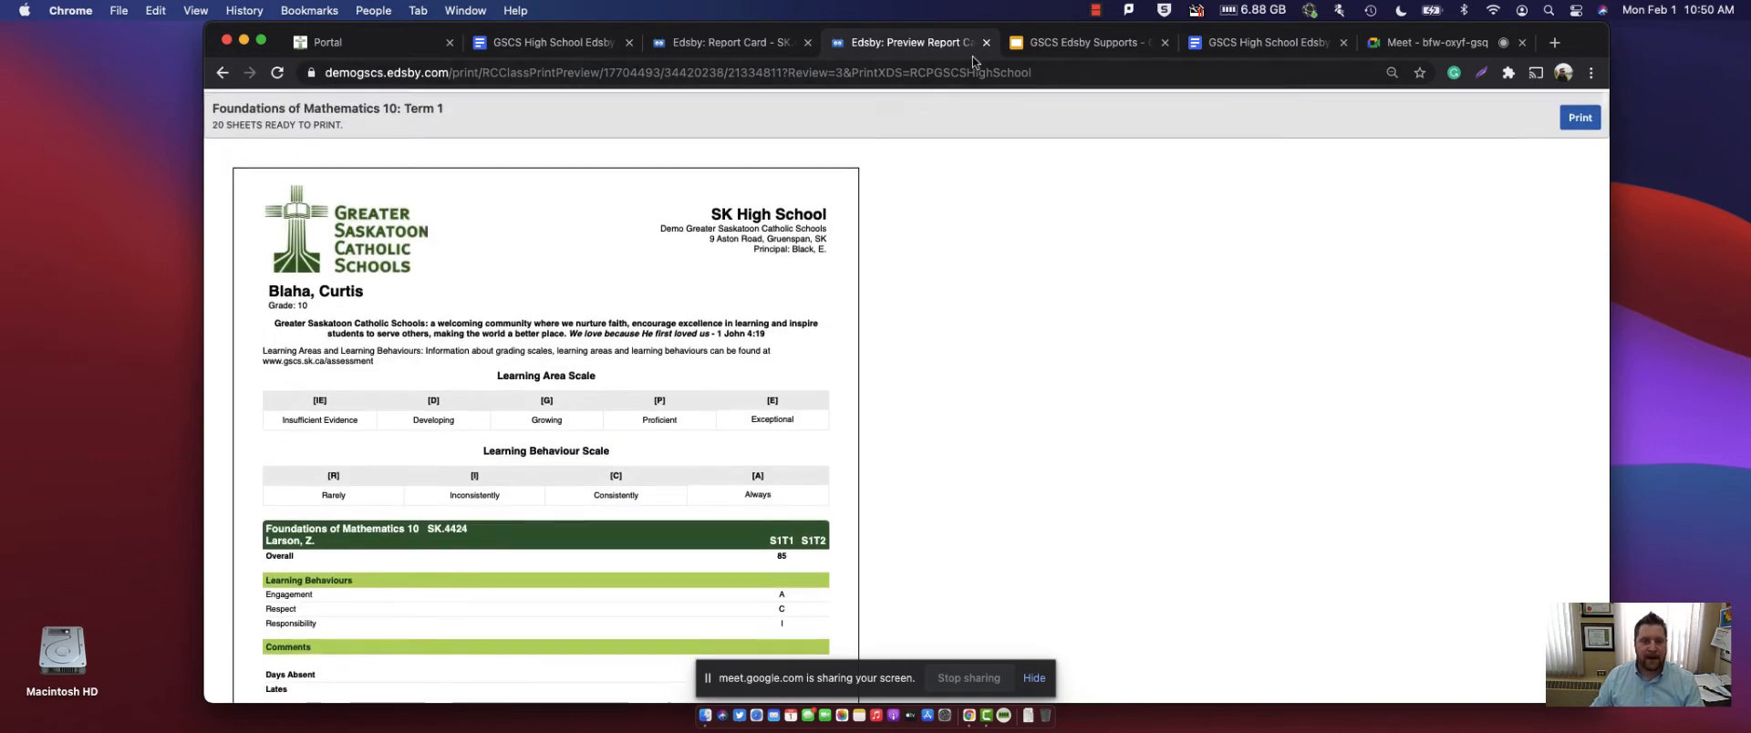
{"action": "left_click", "coordinate": [987, 42]}
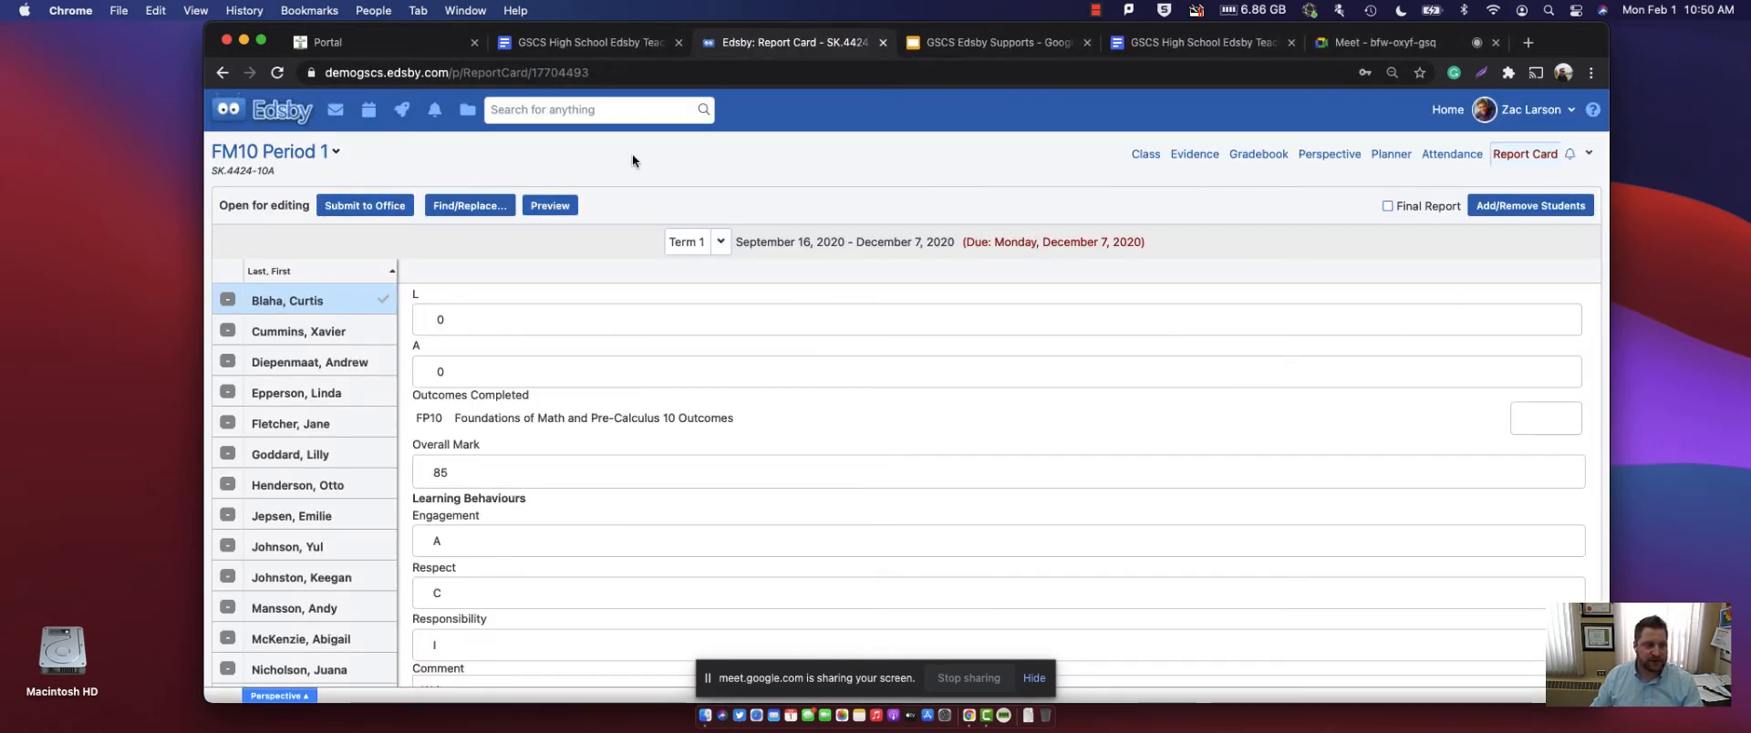
- Sign out and sign back in with a different teacher account, declining to have the browser save the password
{"action": "left_click", "coordinate": [1537, 110]}
{"action": "left_click", "coordinate": [1495, 229]}
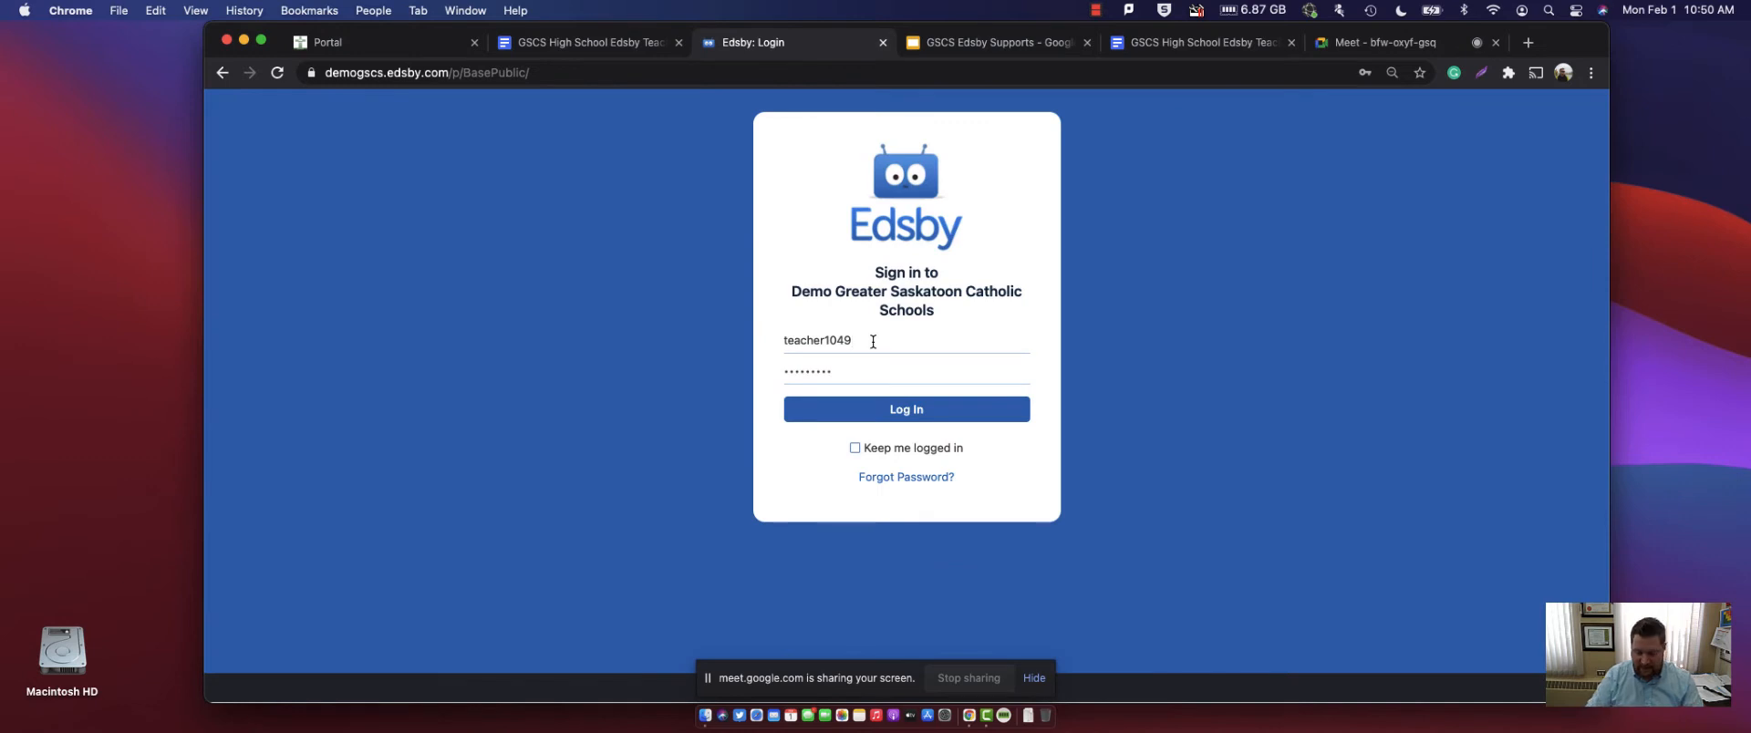
{"action": "left_click", "coordinate": [872, 341]}
{"action": "left_click", "coordinate": [859, 353]}
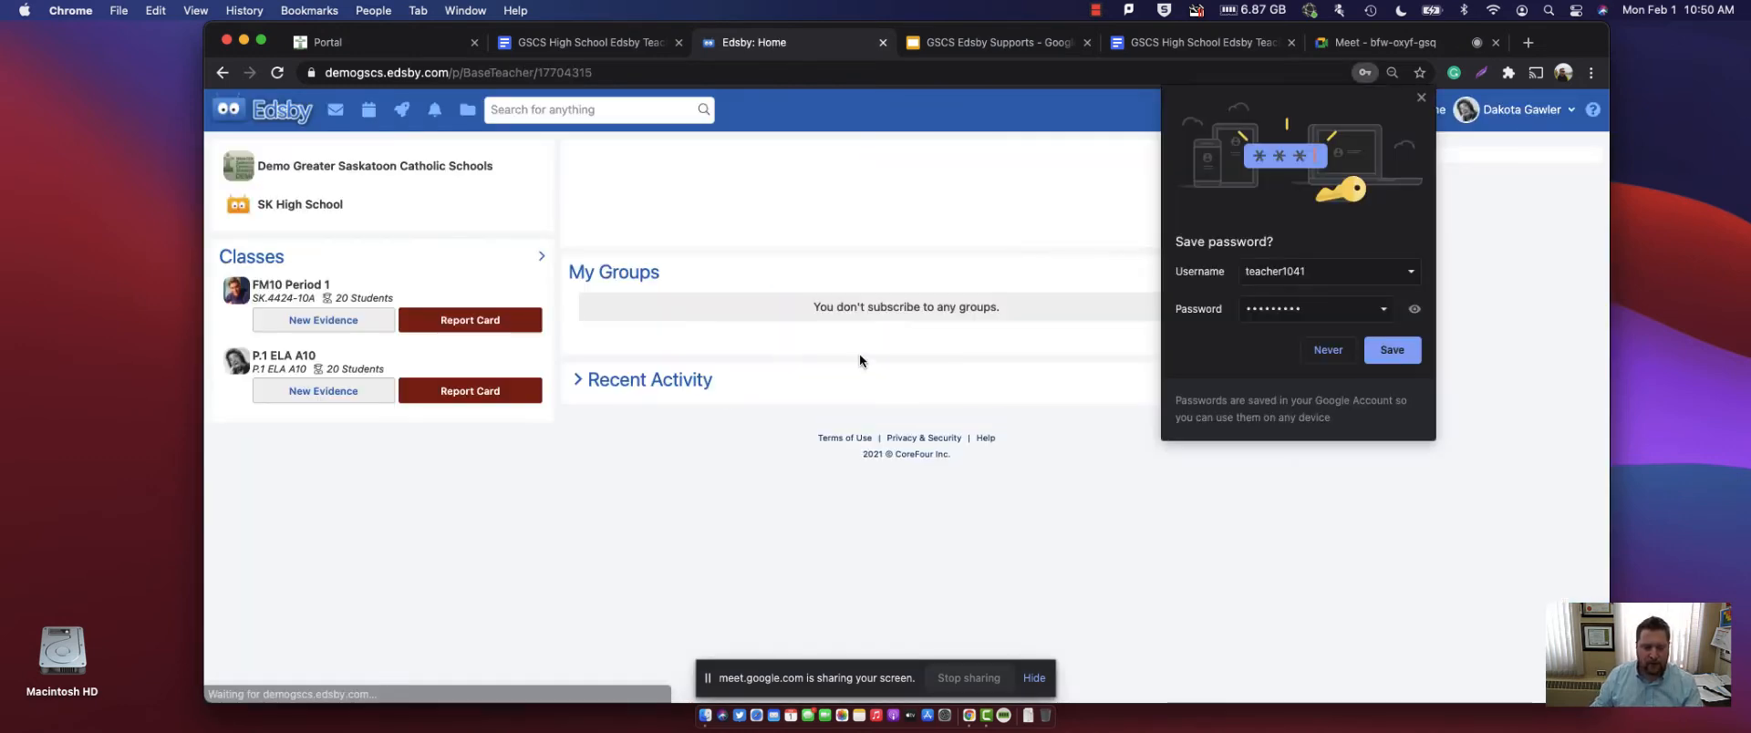
{"action": "left_click", "coordinate": [1327, 349]}
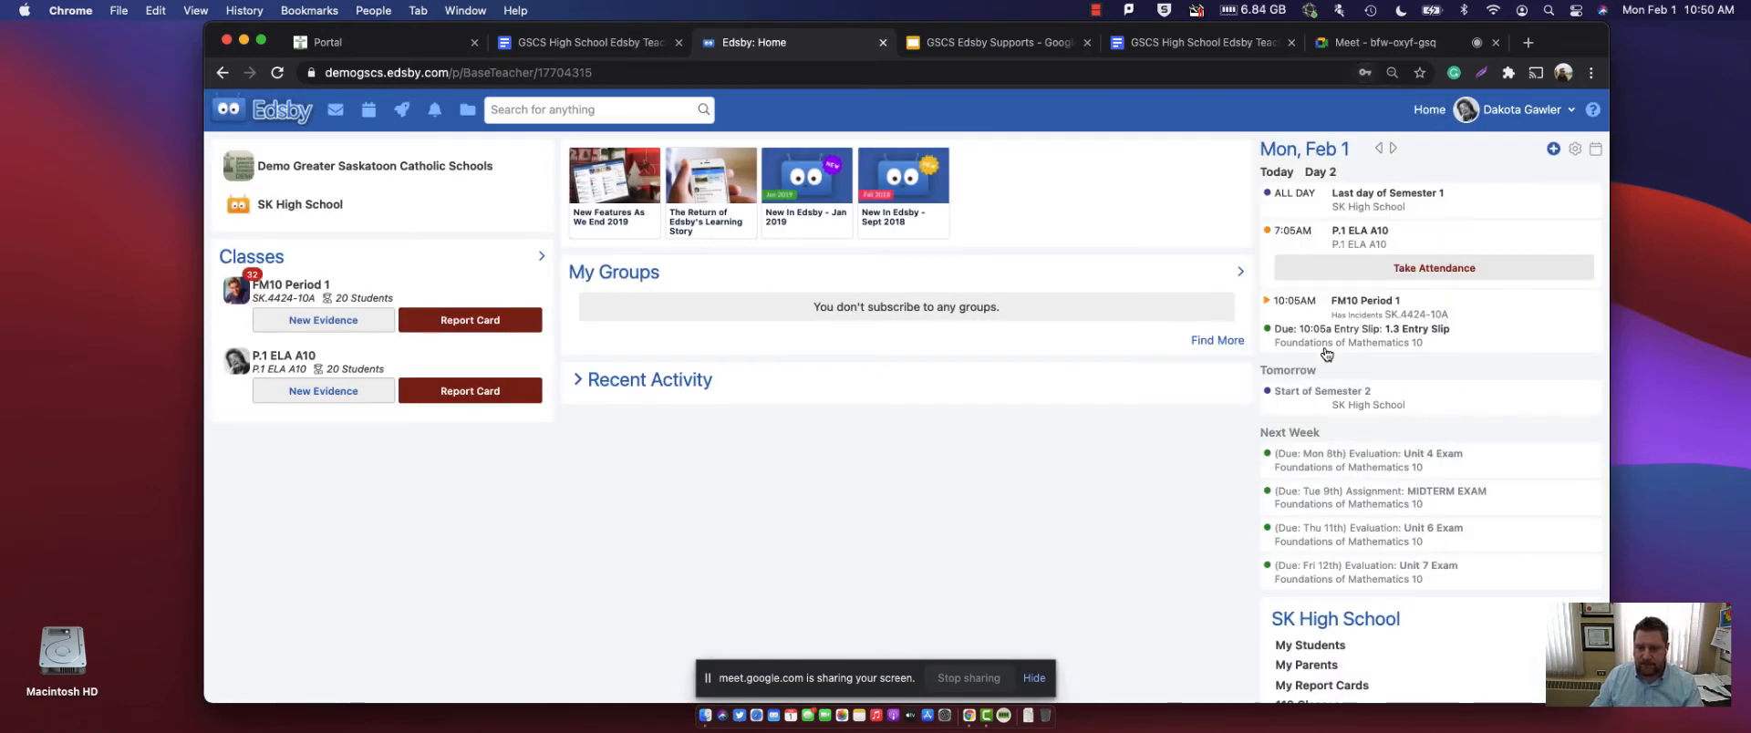
- Open the Perspective of the P.1 ELA A10 class and examine the grades graph for all students
{"action": "left_click", "coordinate": [339, 357]}
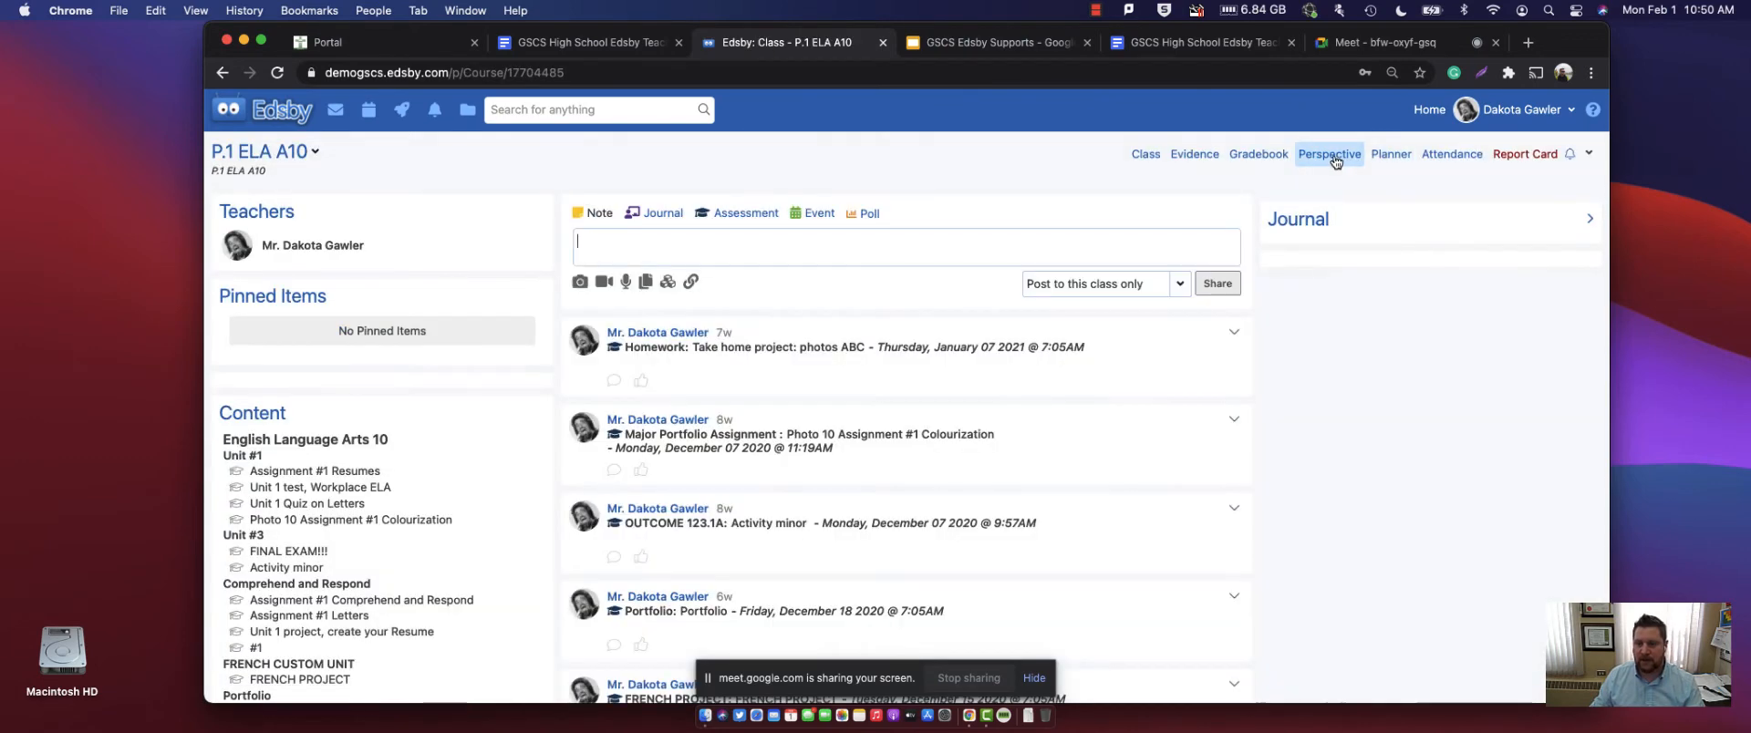
{"action": "left_click", "coordinate": [1331, 155]}
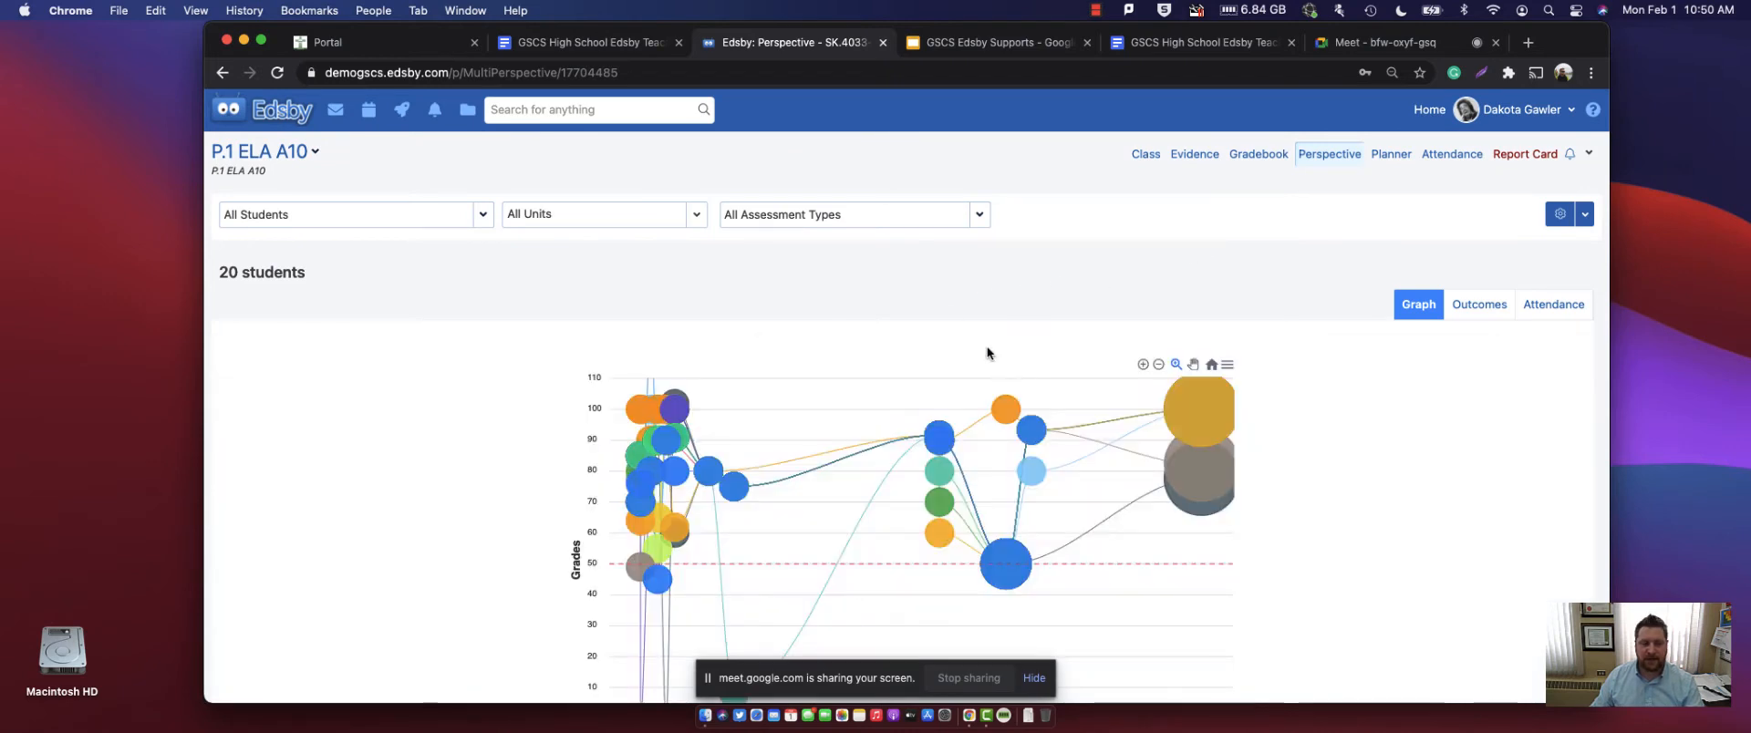
{"action": "scroll", "coordinate": [987, 348], "scroll_direction": "down", "scroll_amount": 5}
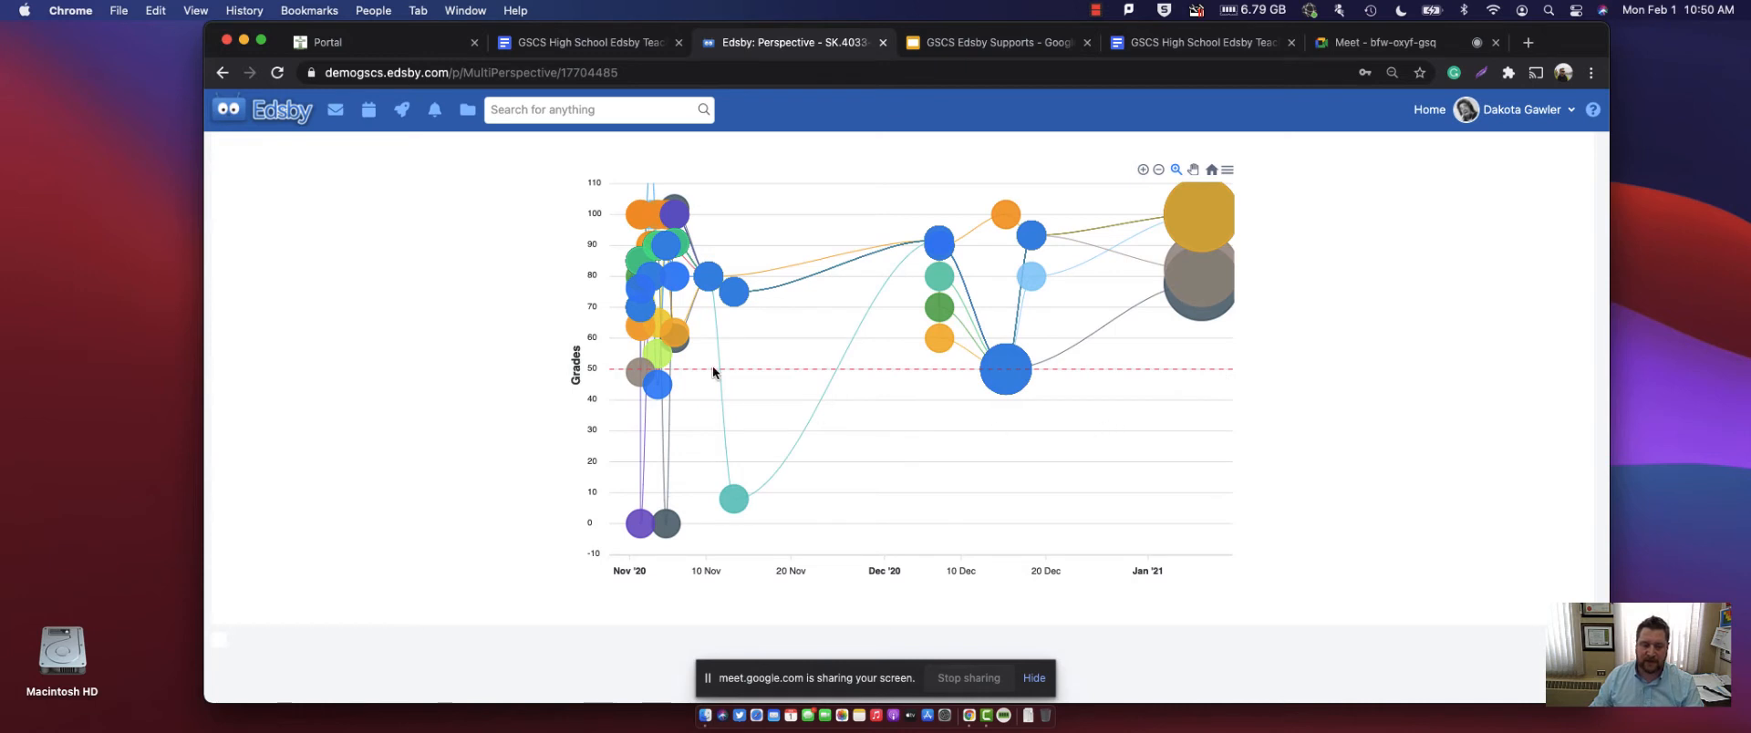
{"action": "scroll", "coordinate": [713, 369], "scroll_direction": "up", "scroll_amount": 3}
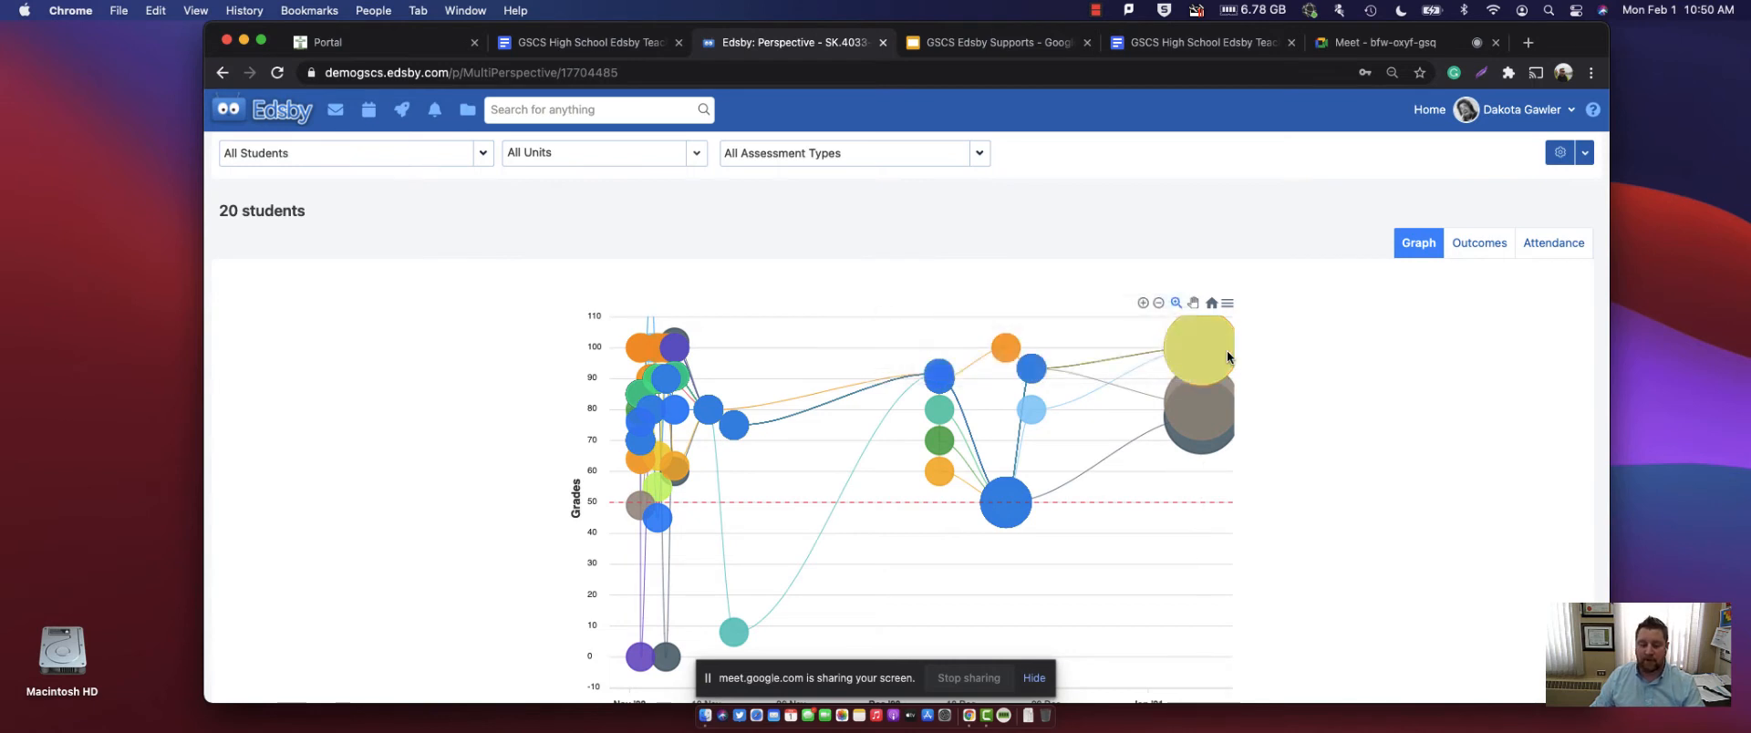
{"action": "scroll", "coordinate": [807, 549], "scroll_direction": "down", "scroll_amount": 1}
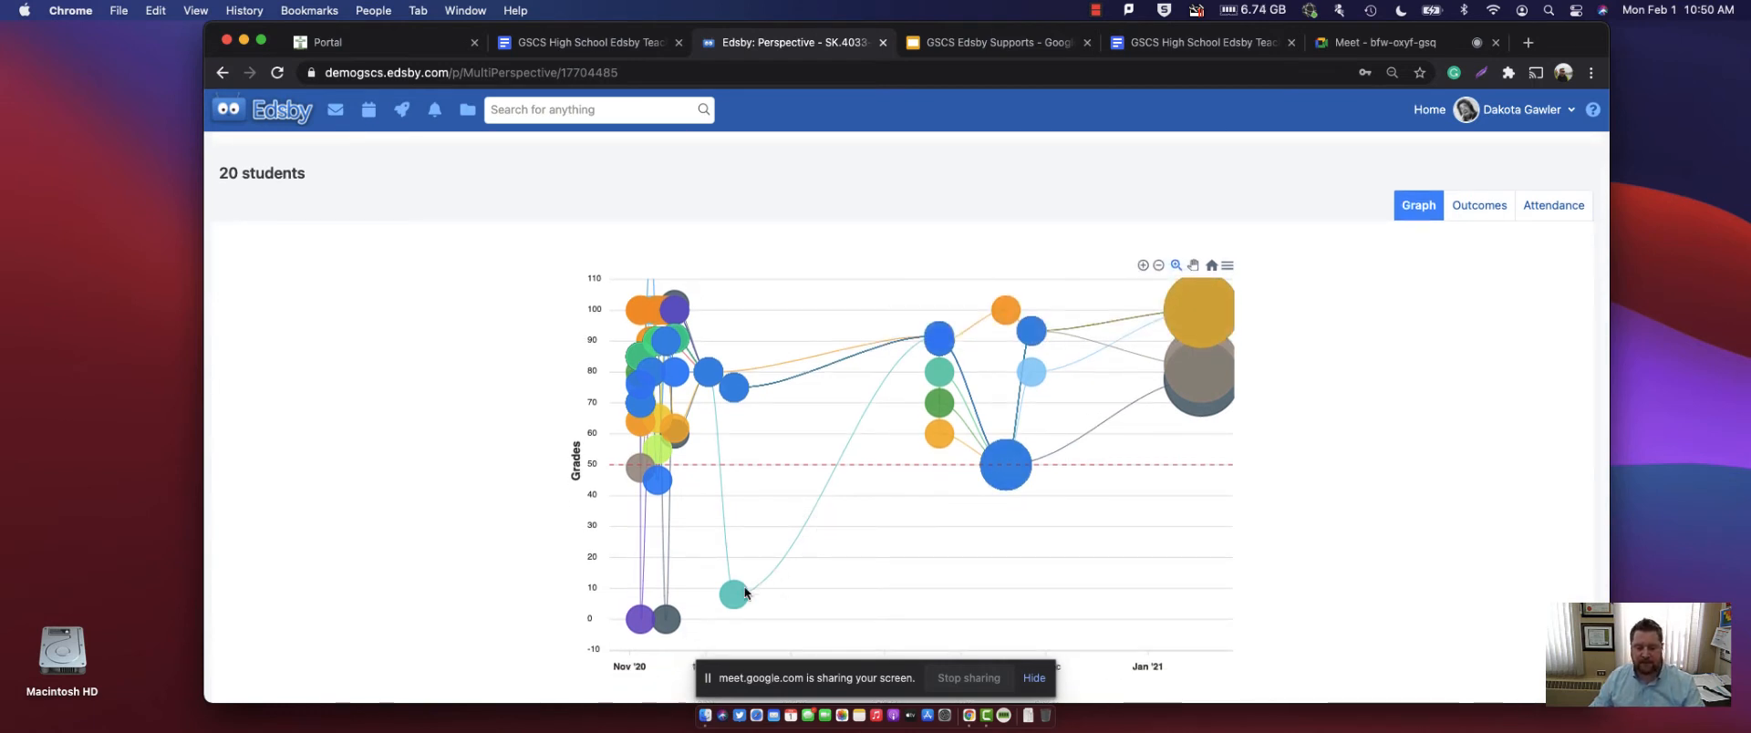
- Inspect individual assessment points on the grades graph, check the class's outcomes, and return to the graph
{"action": "mouse_move", "coordinate": [734, 595]}
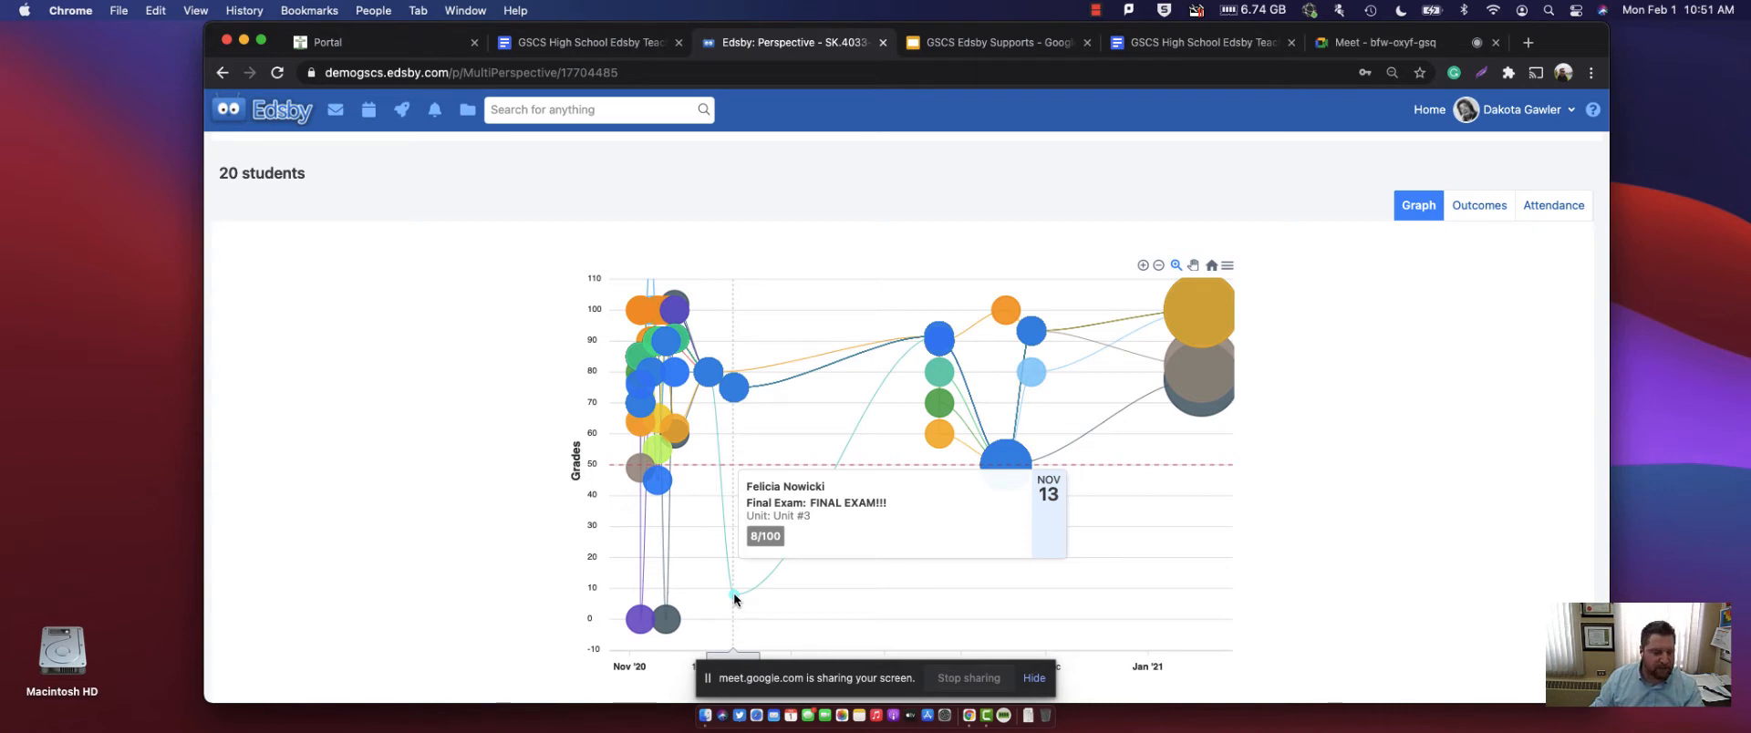
{"action": "mouse_move", "coordinate": [667, 619]}
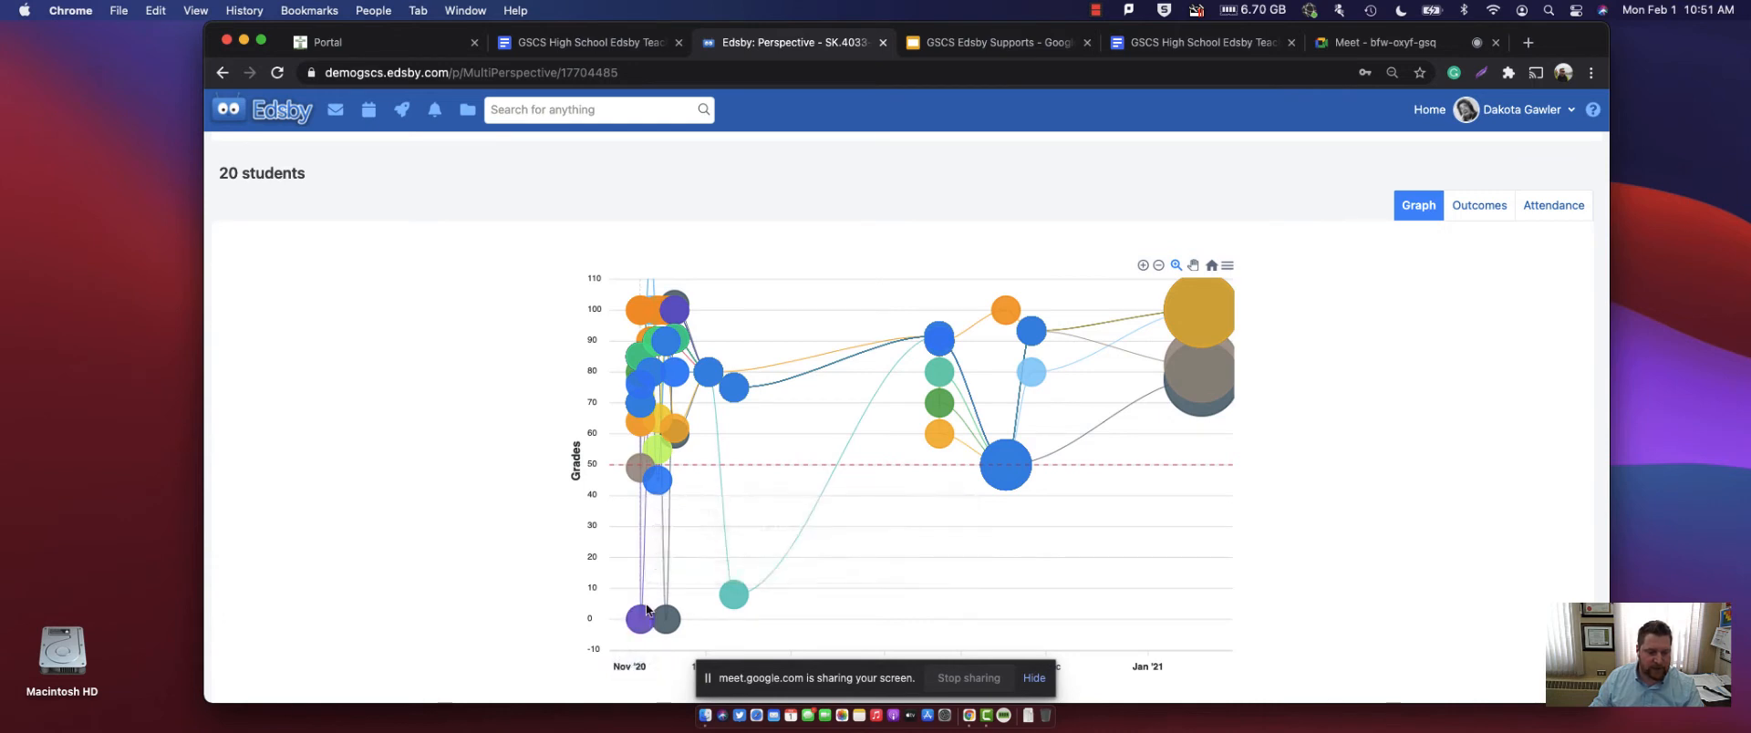
{"action": "mouse_move", "coordinate": [1001, 469]}
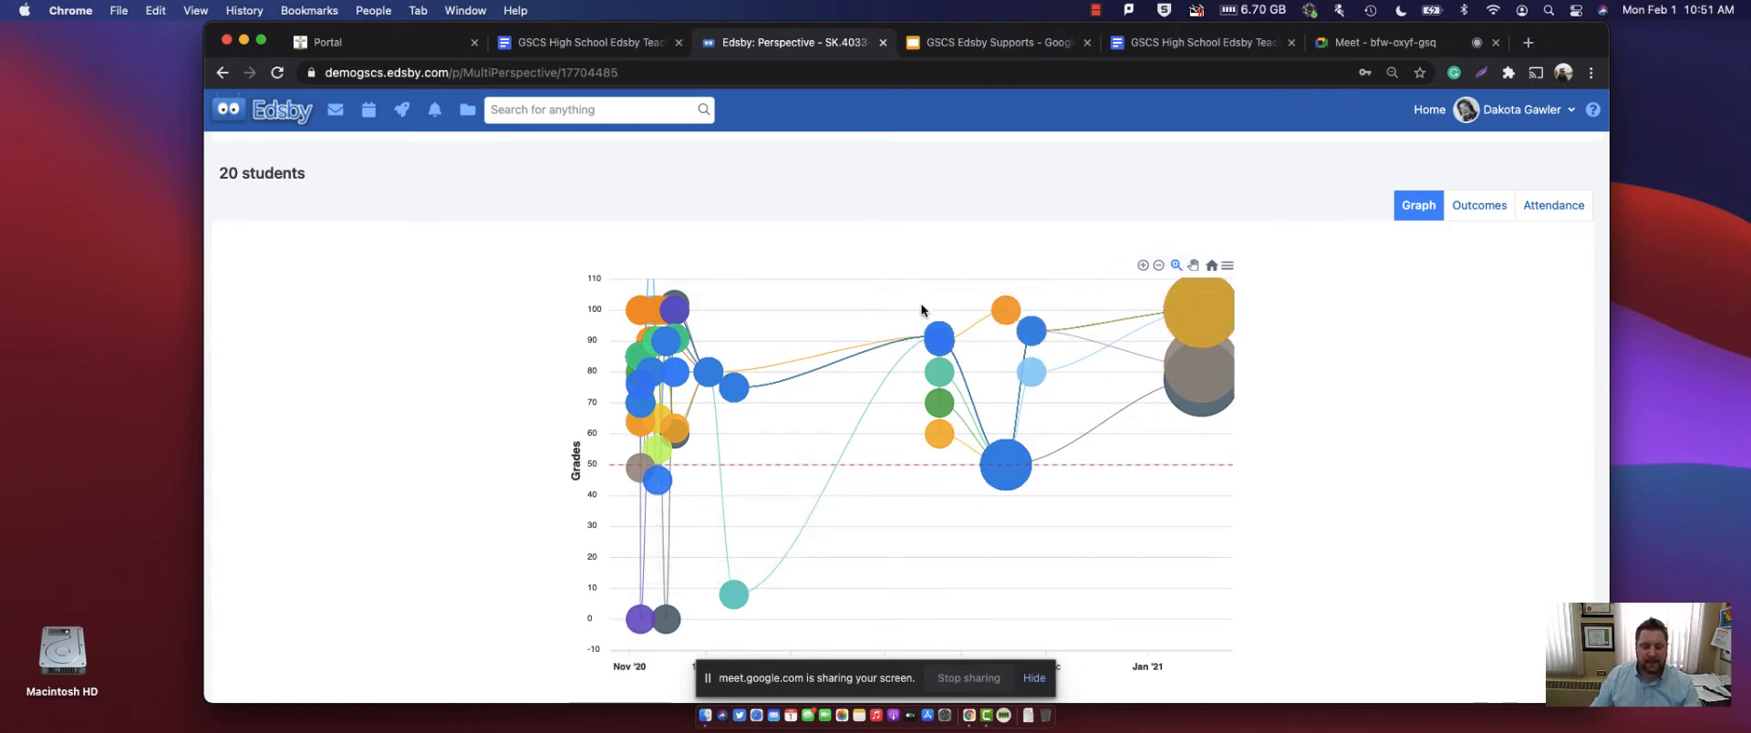
{"action": "left_click", "coordinate": [1481, 206]}
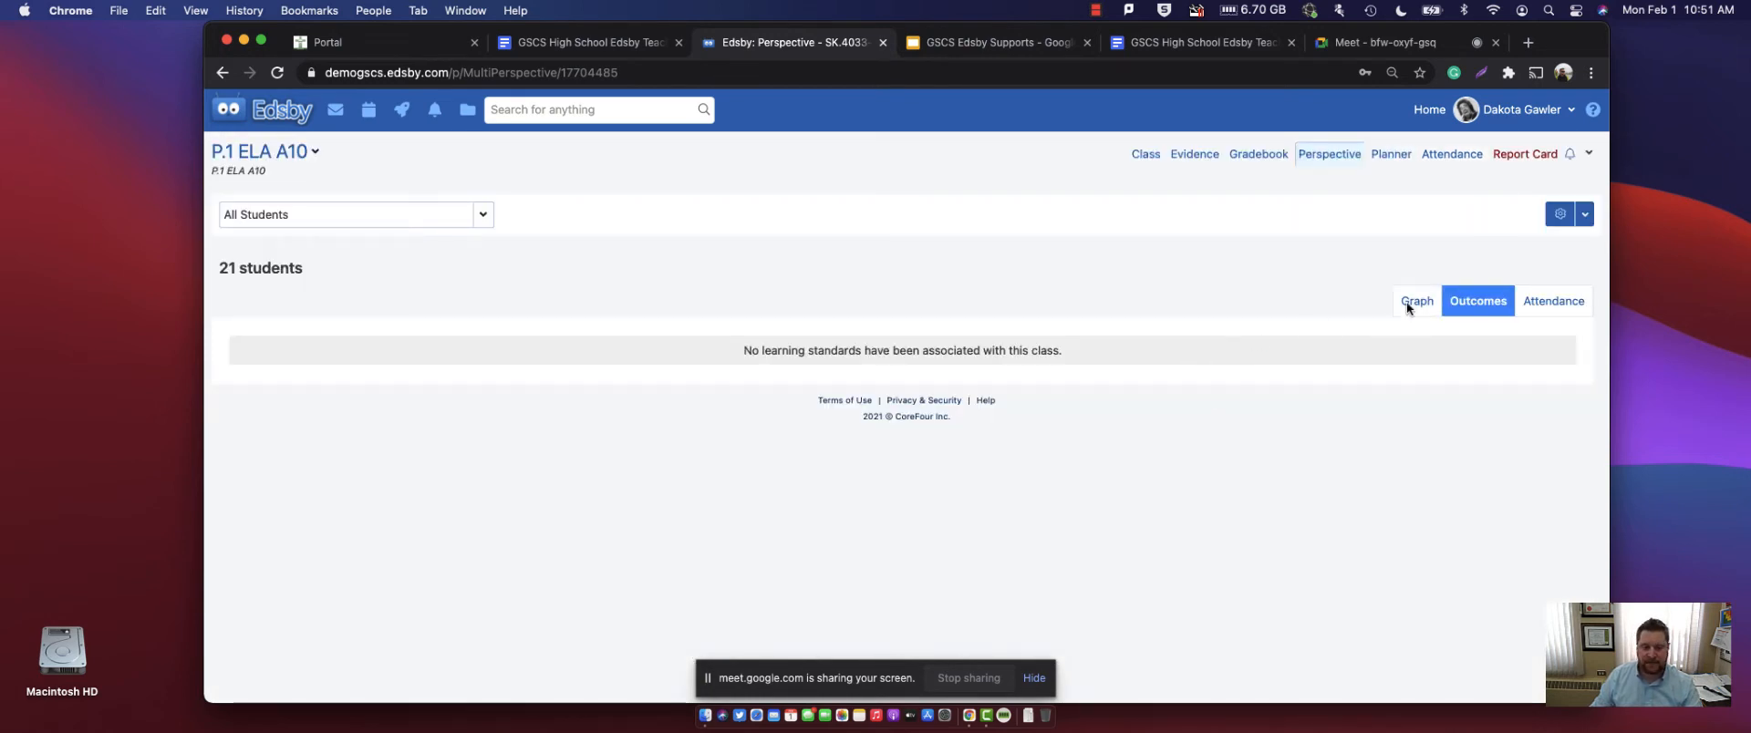
{"action": "left_click", "coordinate": [1406, 301]}
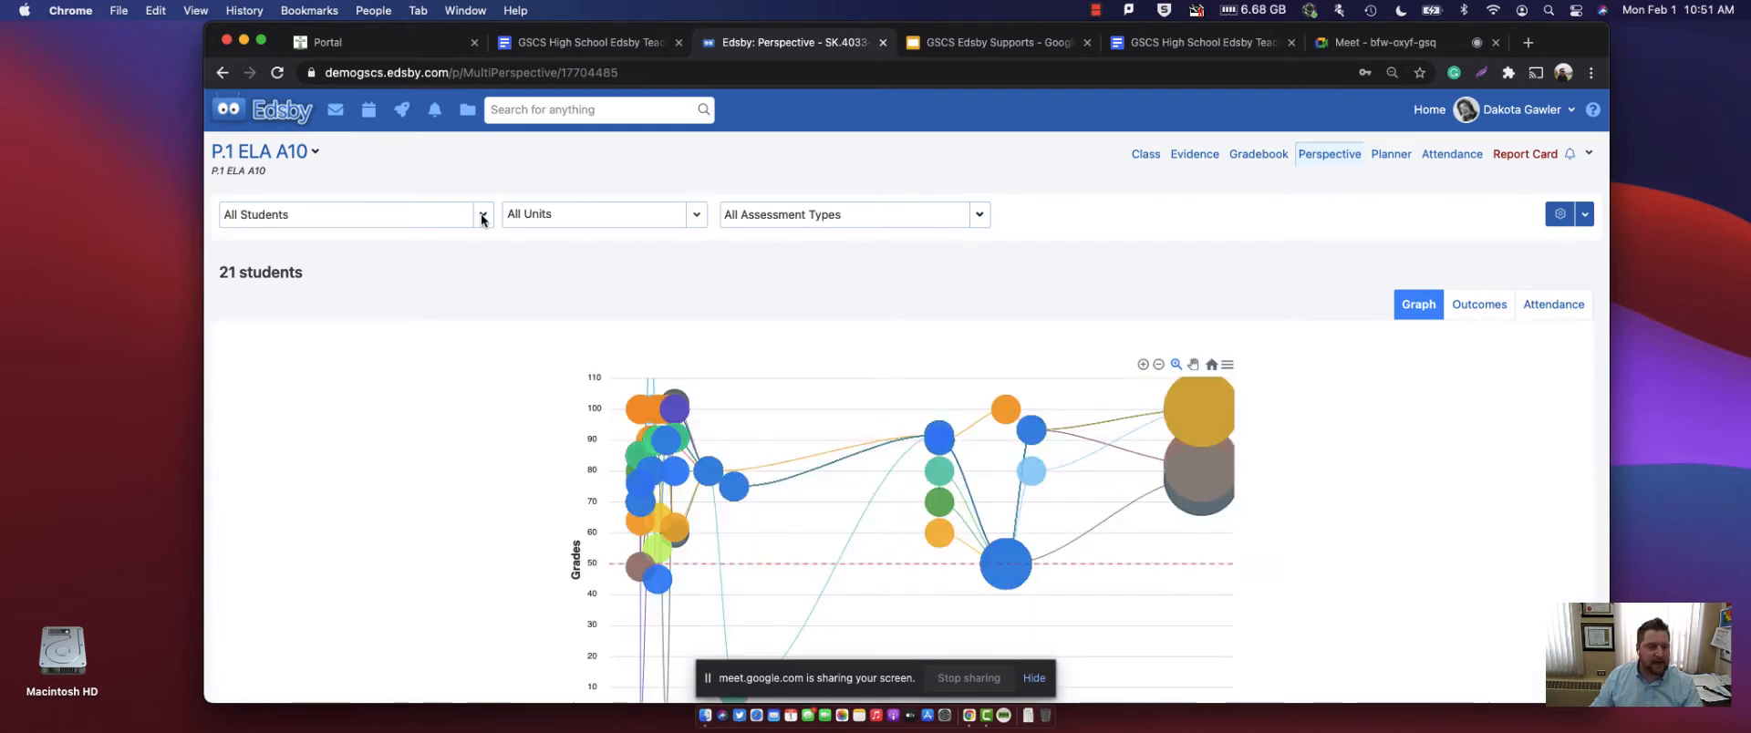
- Filter the Perspective graph to the first listed student and inspect the details of that student's individual assessment points
{"action": "left_click", "coordinate": [482, 215]}
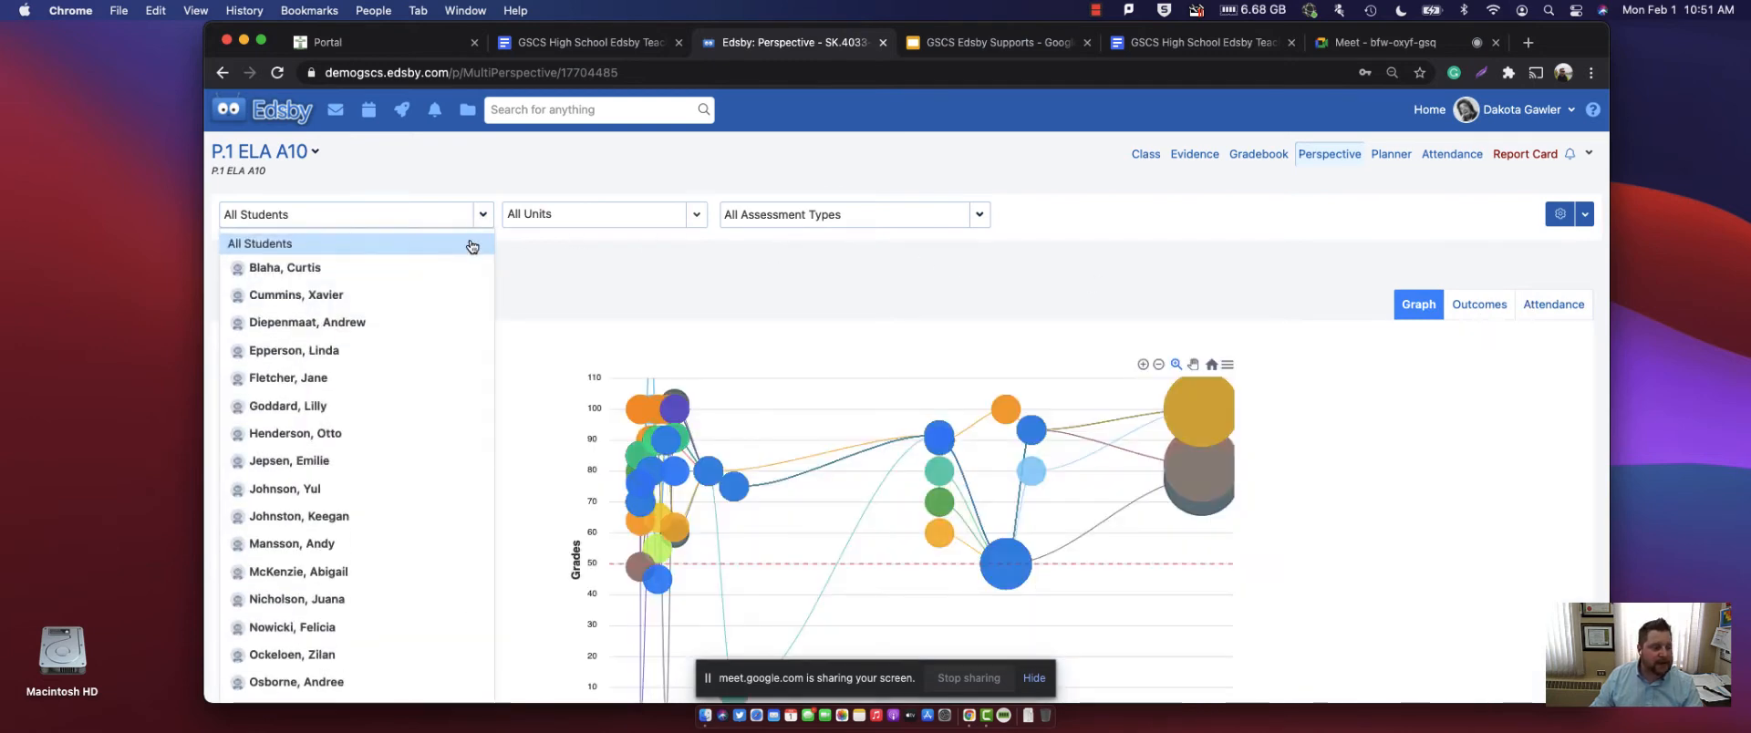
{"action": "left_click", "coordinate": [290, 270]}
{"action": "scroll", "coordinate": [871, 417], "scroll_direction": "down", "scroll_amount": 1}
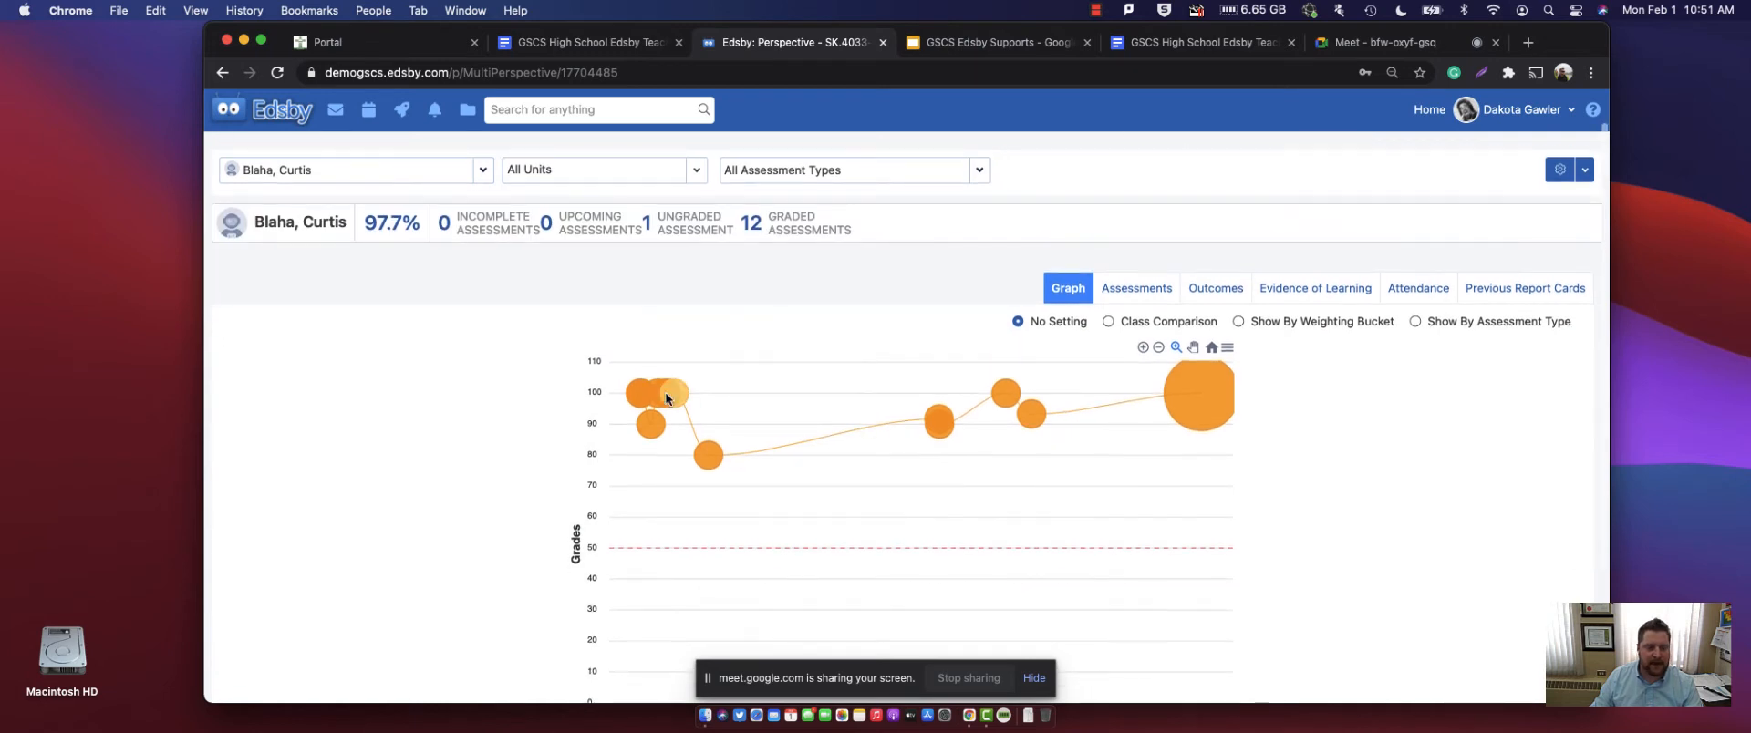
{"action": "scroll", "coordinate": [666, 398], "scroll_direction": "down", "scroll_amount": 2}
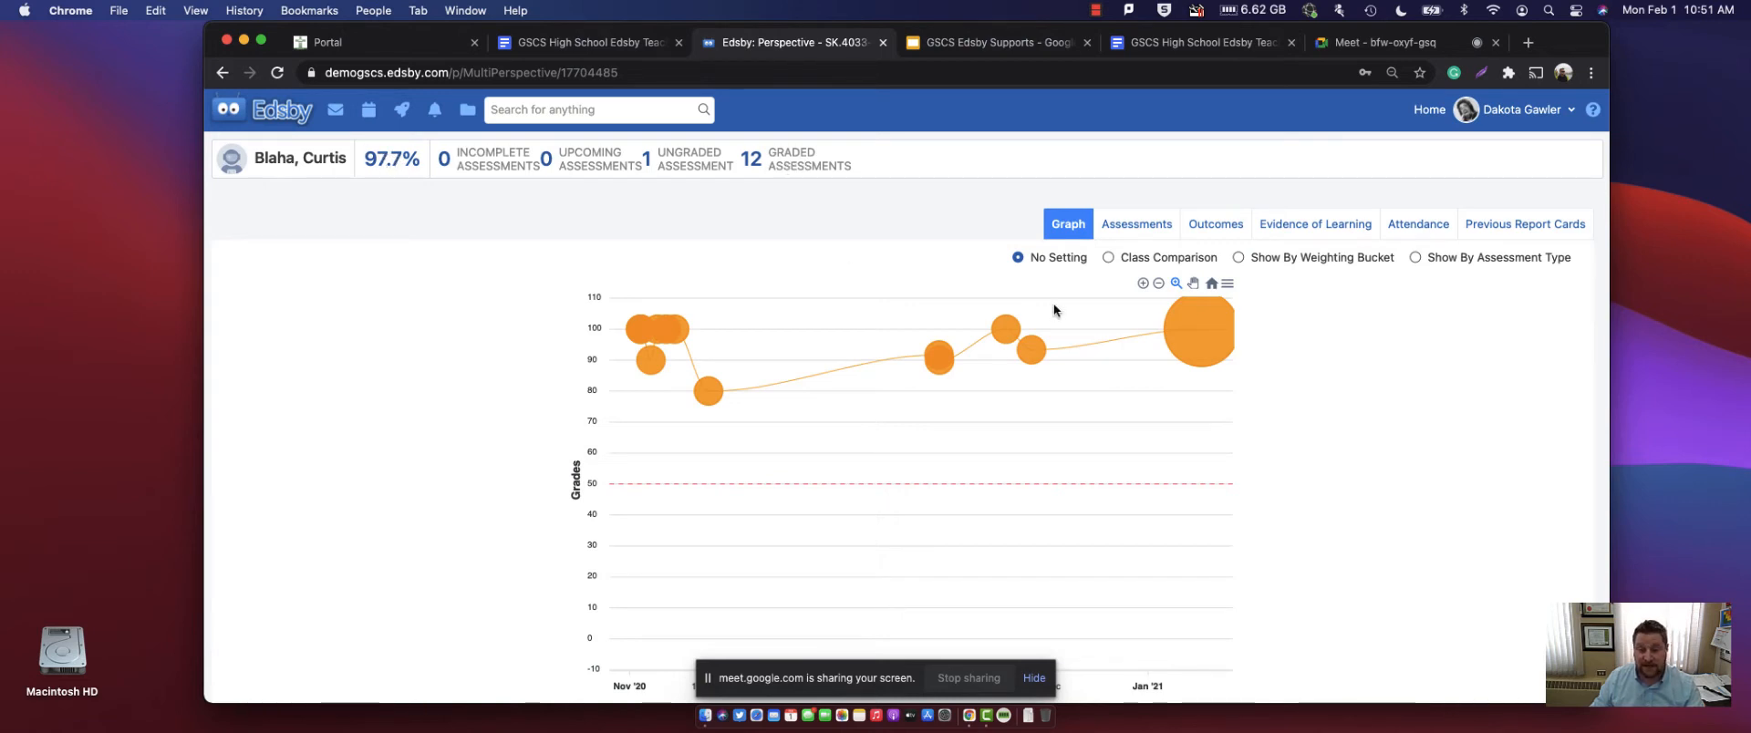
{"action": "mouse_move", "coordinate": [638, 330]}
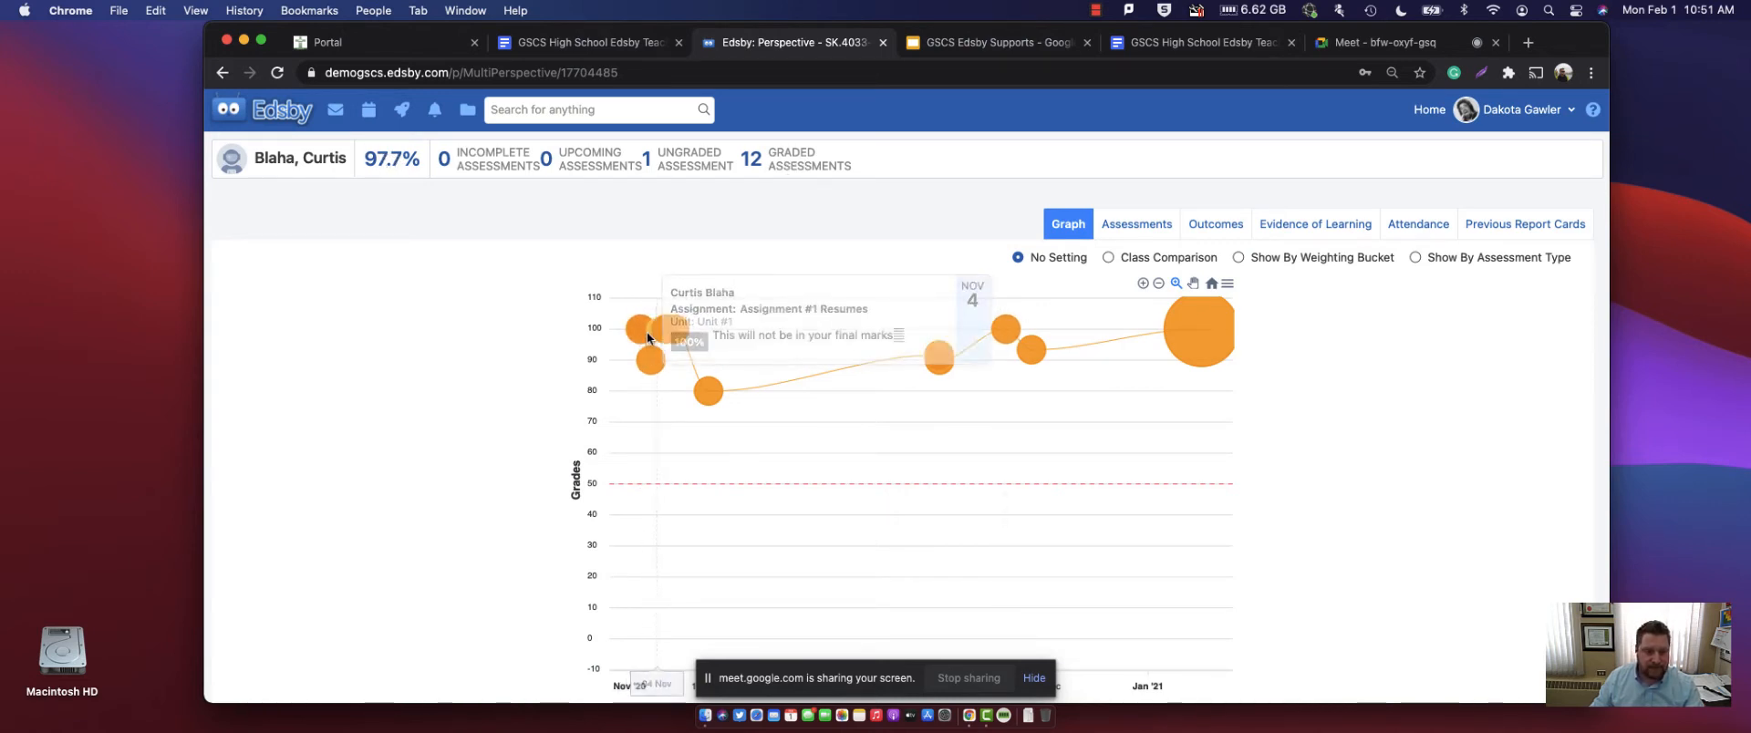
{"action": "mouse_move", "coordinate": [712, 385]}
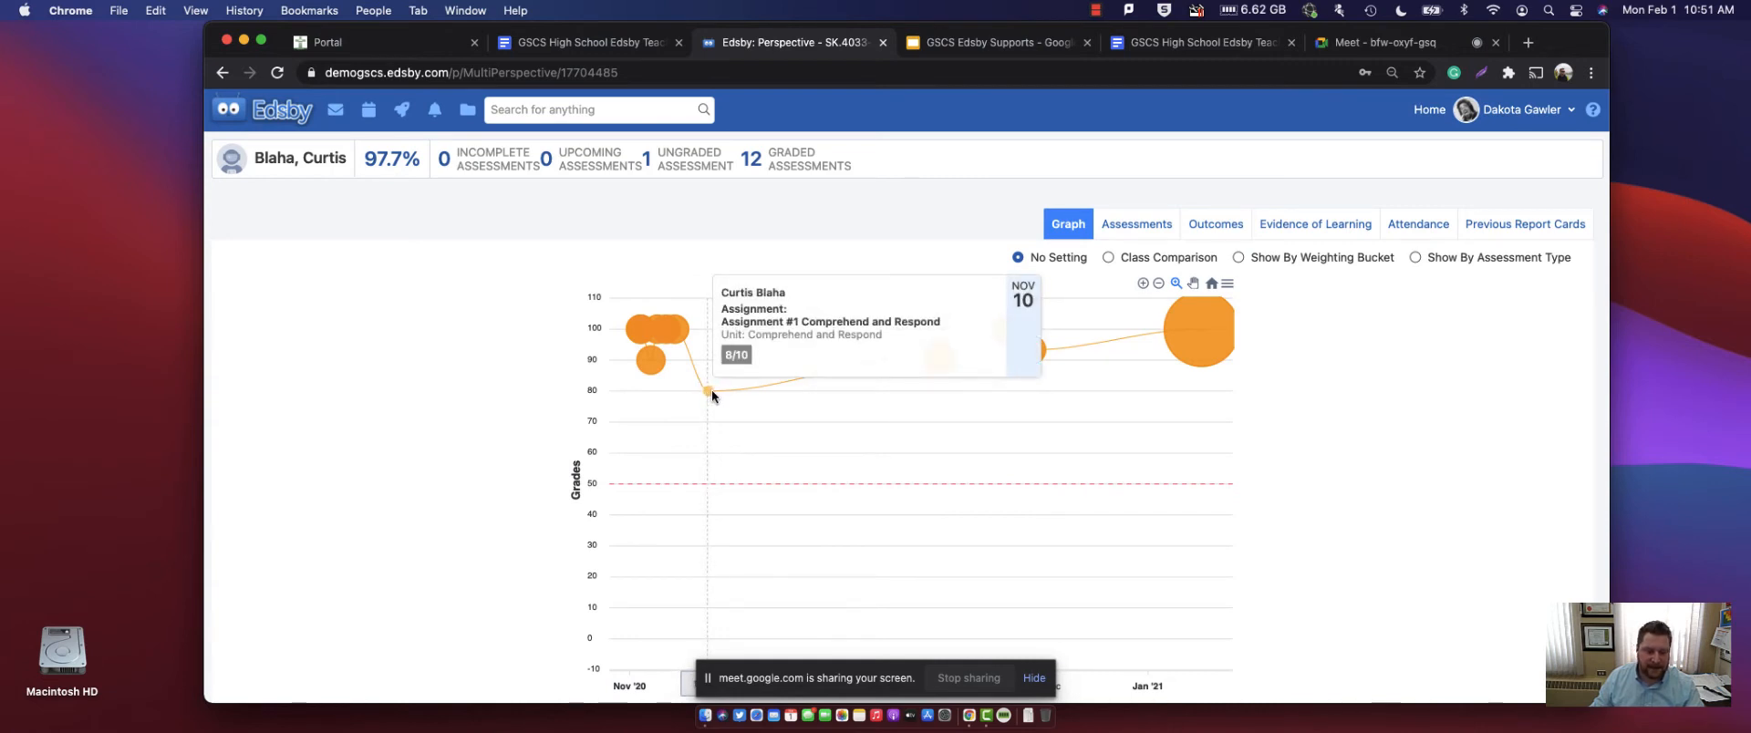
{"action": "scroll", "coordinate": [720, 401], "scroll_direction": "down", "scroll_amount": 2}
{"action": "scroll", "coordinate": [1160, 287], "scroll_direction": "up", "scroll_amount": 1}
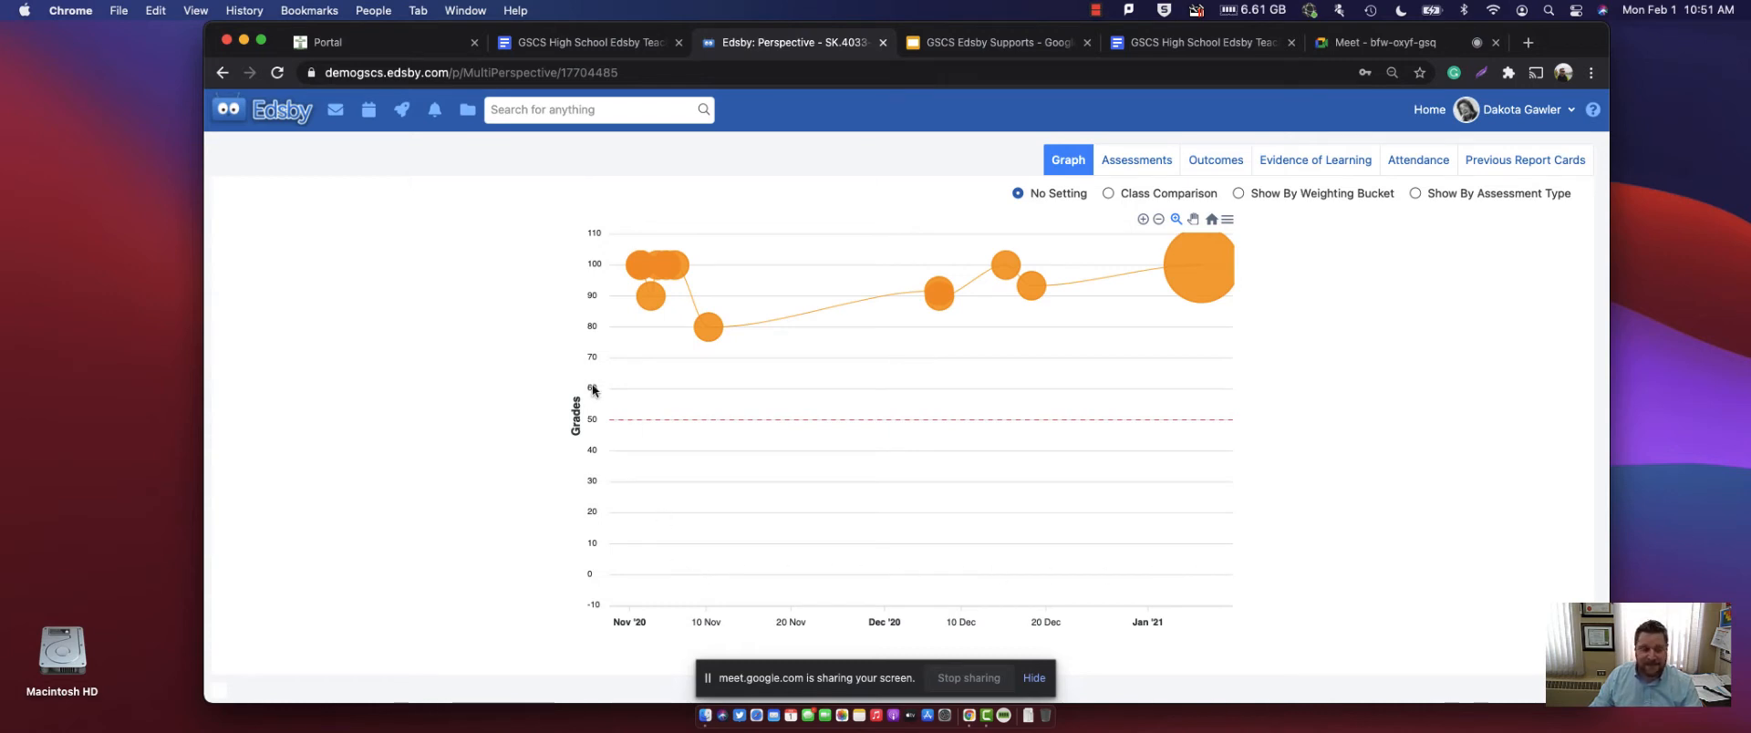
{"action": "scroll", "coordinate": [319, 231], "scroll_direction": "up", "scroll_amount": 3}
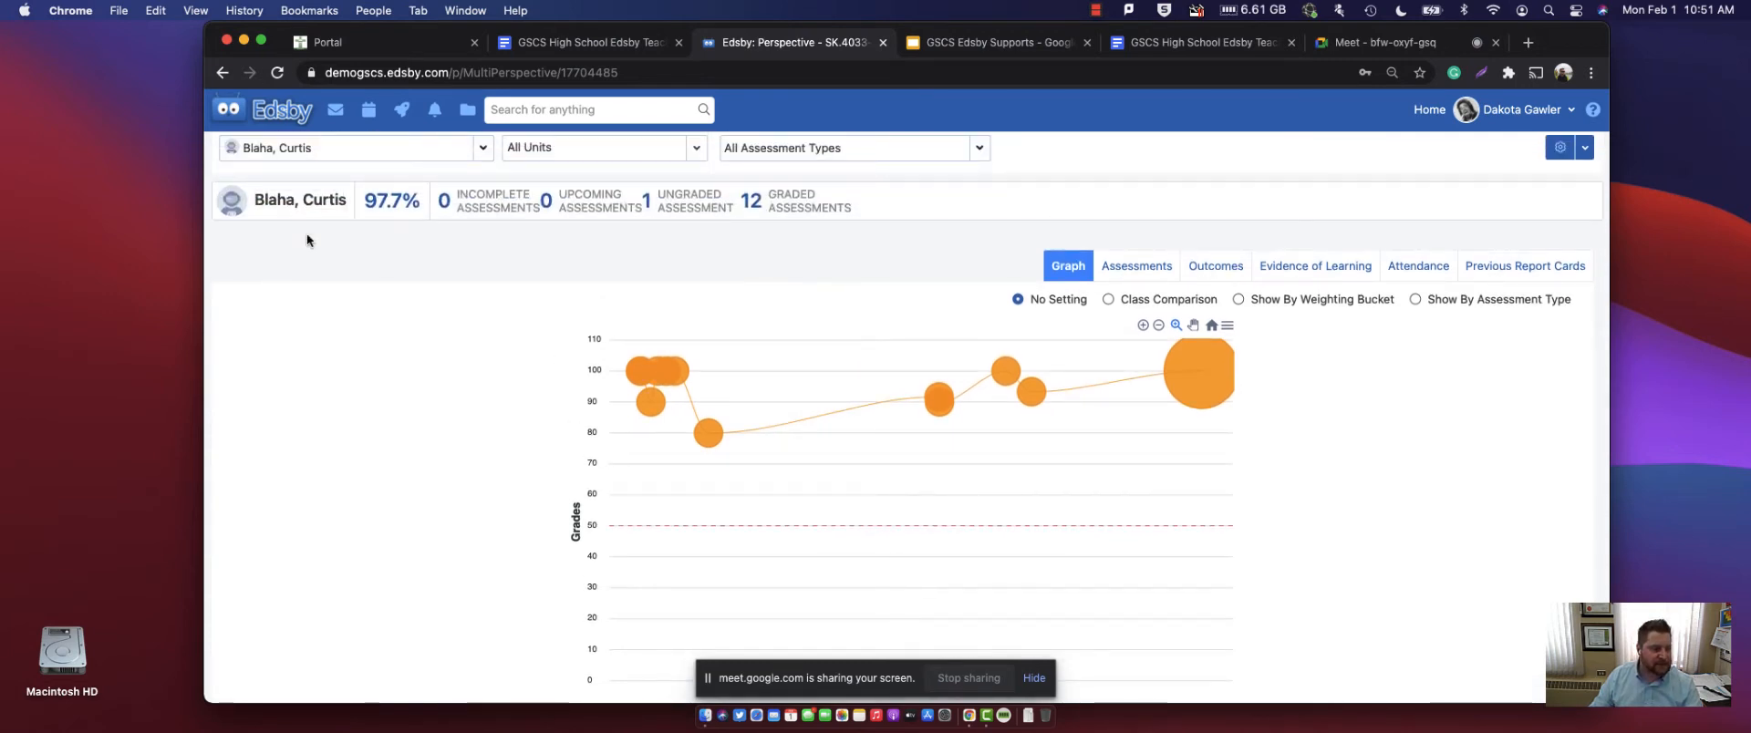
- Switch the Perspective graph to the twelfth listed student and examine the large assessment point on the 50 line
{"action": "left_click", "coordinate": [332, 151]}
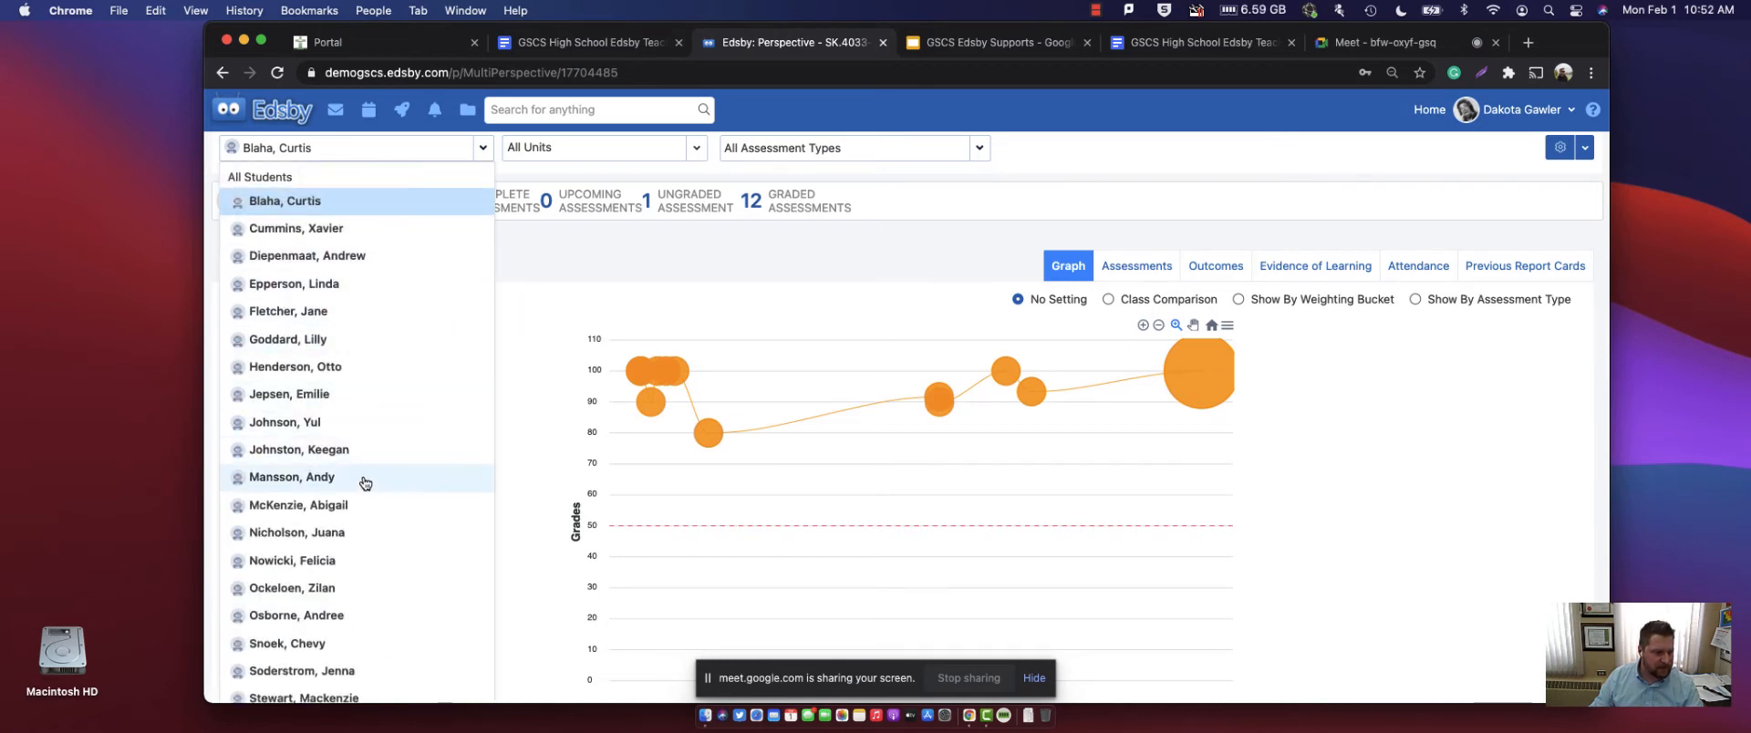
{"action": "left_click", "coordinate": [375, 507]}
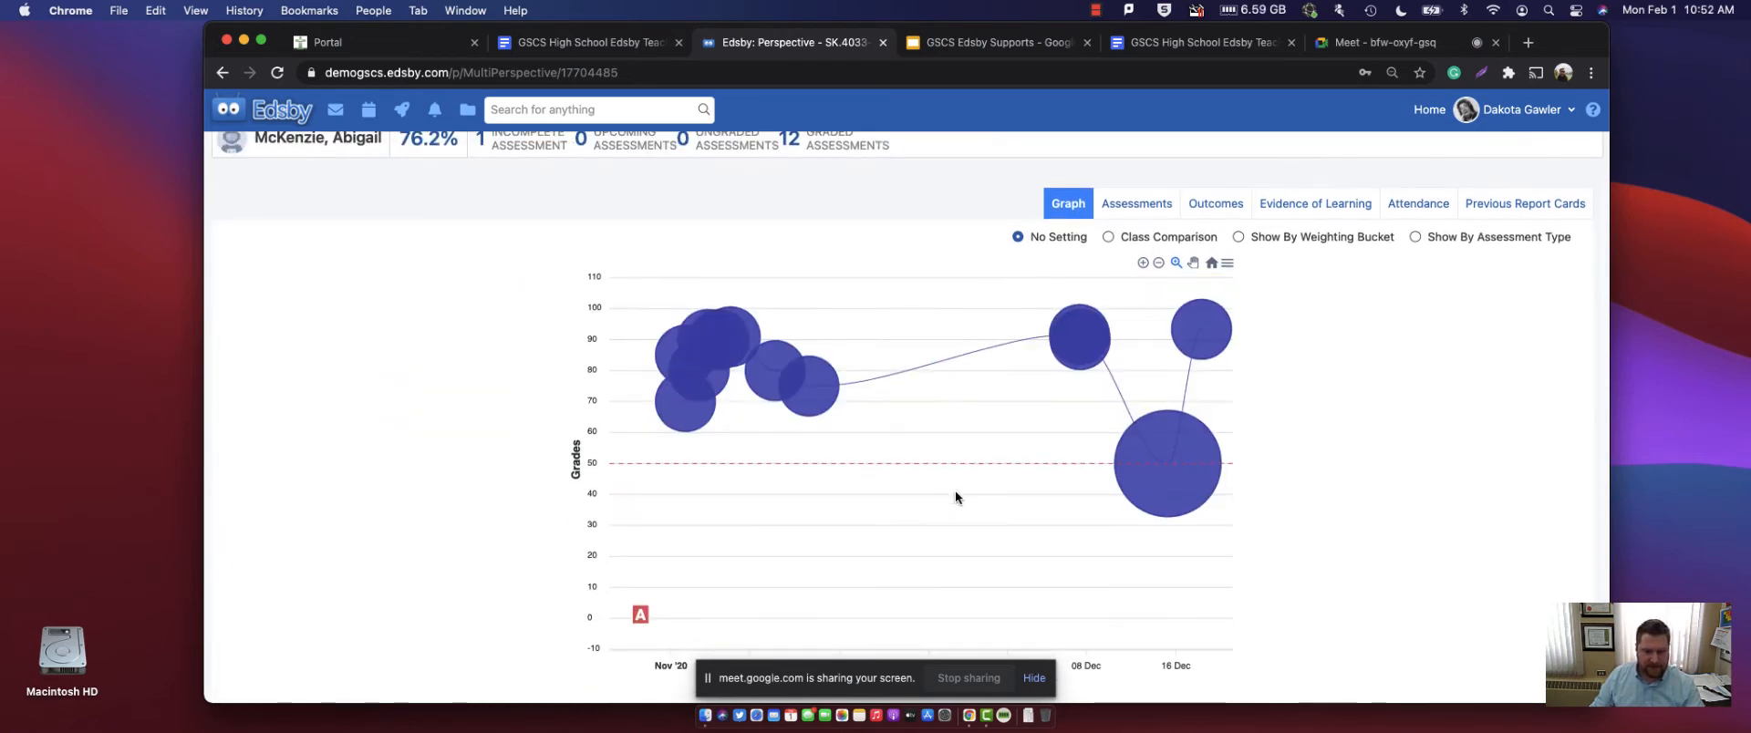
{"action": "scroll", "coordinate": [939, 488], "scroll_direction": "down", "scroll_amount": 3}
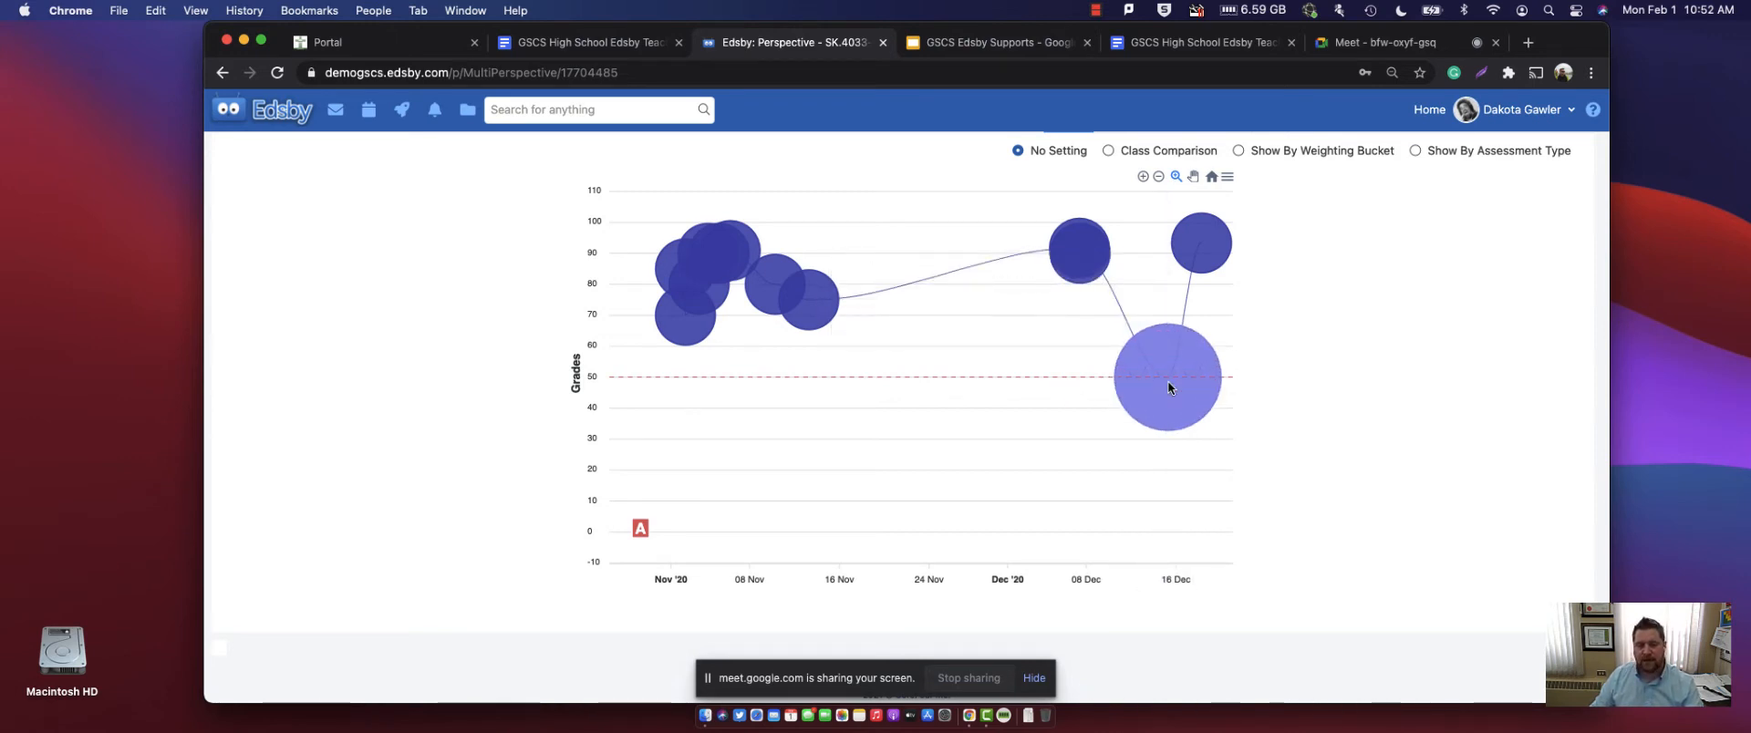
{"action": "mouse_move", "coordinate": [1155, 379]}
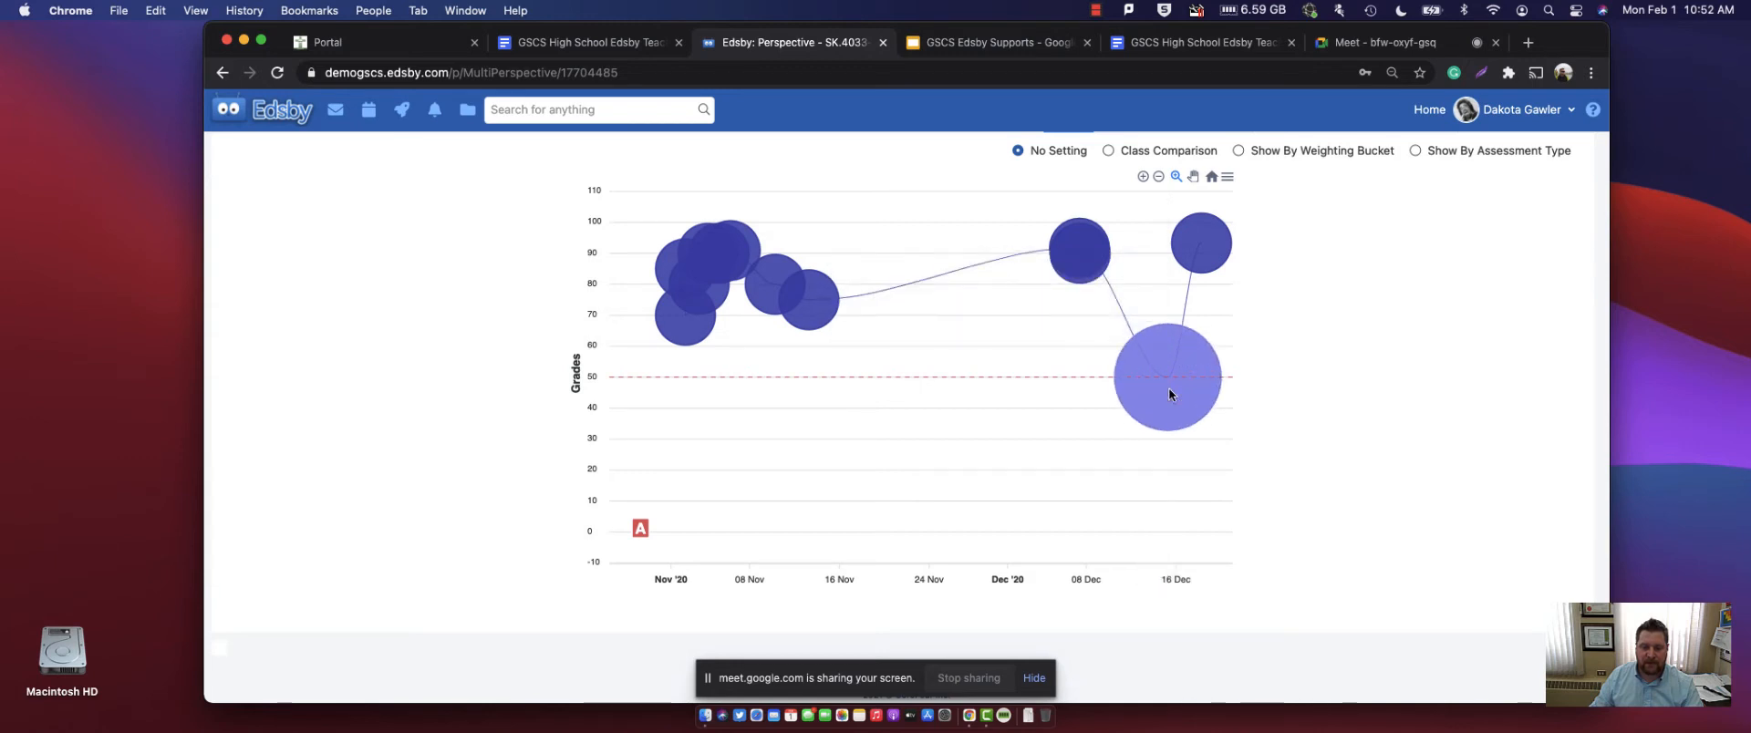
{"action": "scroll", "coordinate": [1337, 384], "scroll_direction": "up", "scroll_amount": 2}
{"action": "scroll", "coordinate": [1337, 384], "scroll_direction": "up", "scroll_amount": 4}
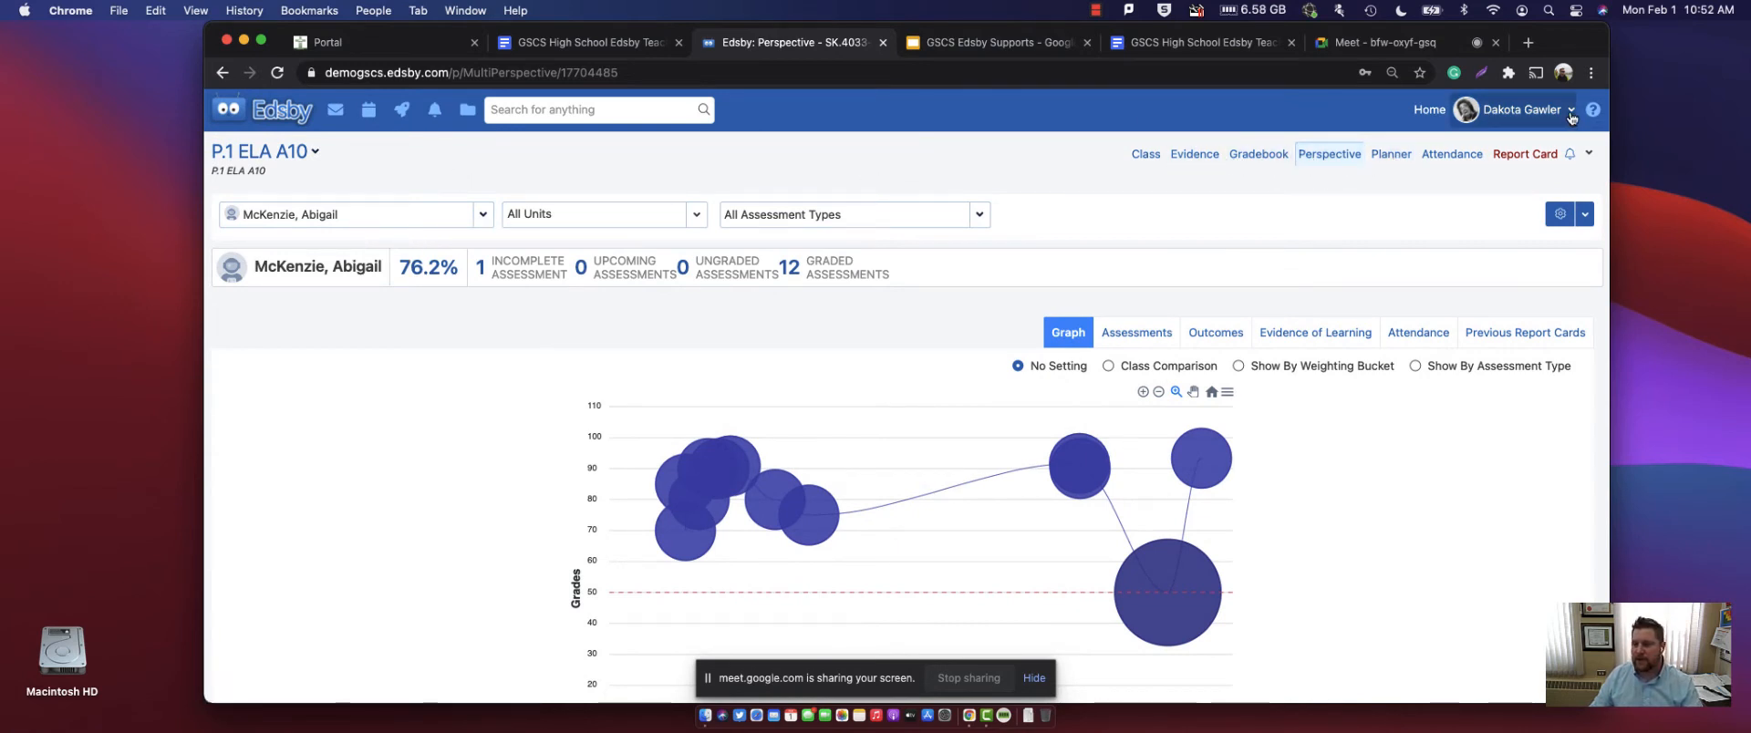
- Sign out of the current teacher account and sign back in with the prefilled teacher credentials
{"action": "left_click", "coordinate": [1521, 109]}
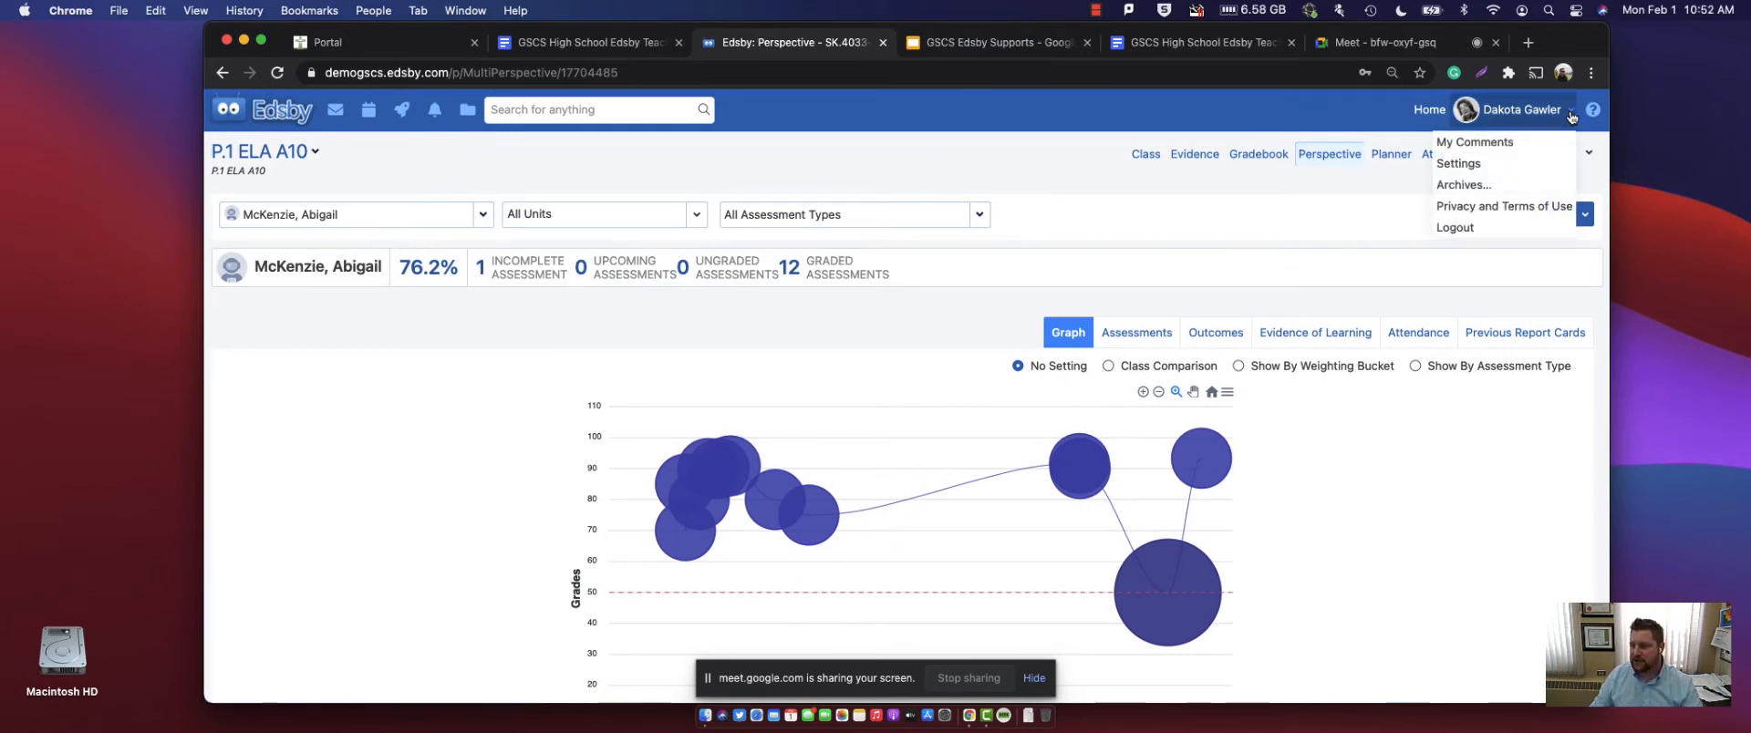
{"action": "left_click", "coordinate": [1484, 231]}
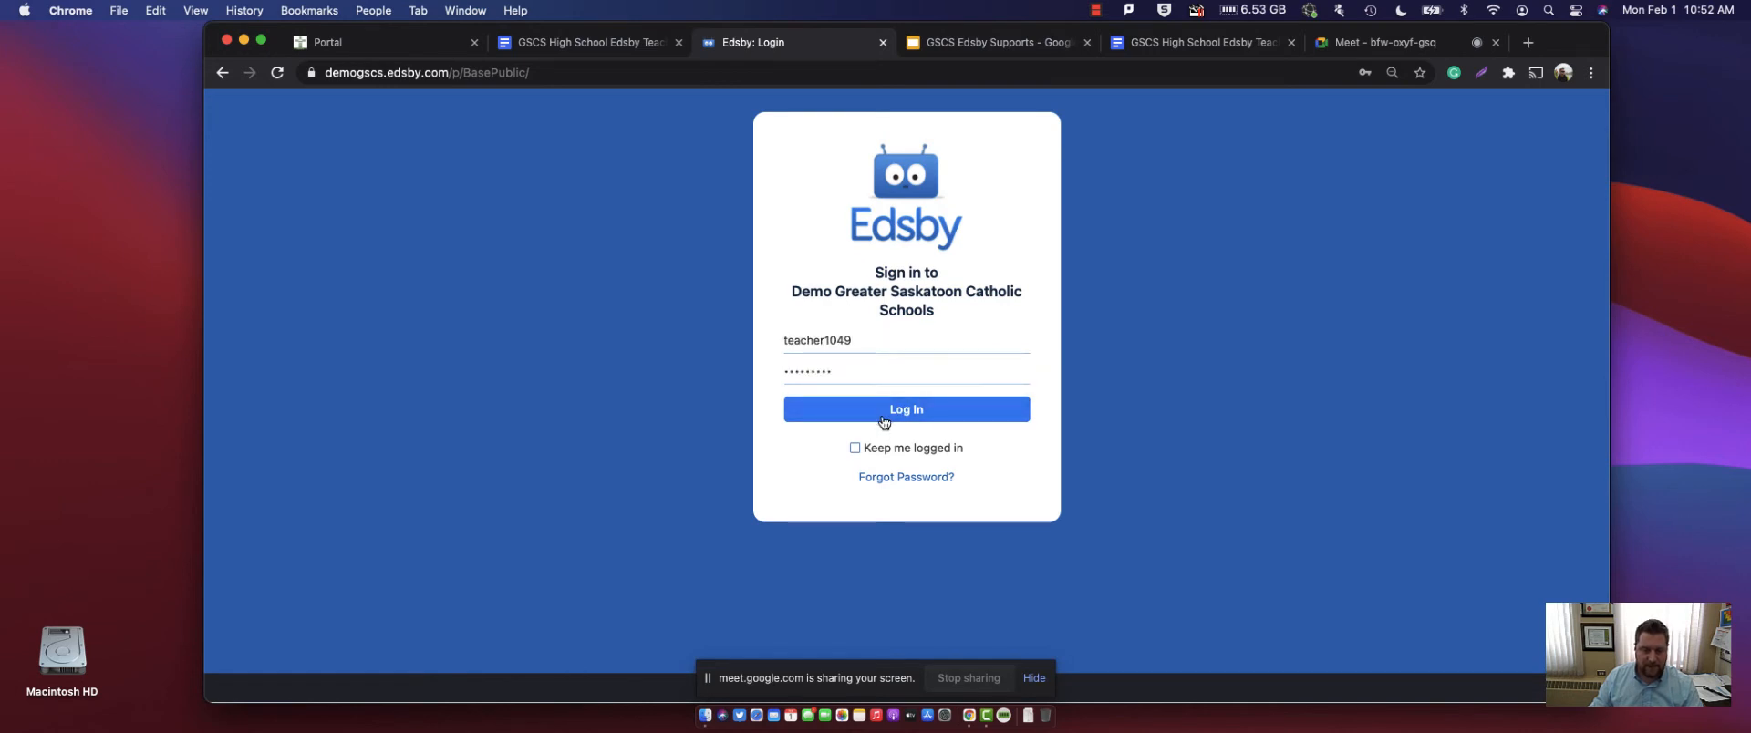
{"action": "left_click", "coordinate": [879, 418]}
- Review the account setup and Class Setup instructions in the GSCS High School Edsby teacher guide, including its second open copy
{"action": "left_click", "coordinate": [593, 46]}
{"action": "scroll", "coordinate": [919, 336], "scroll_direction": "down", "scroll_amount": 3}
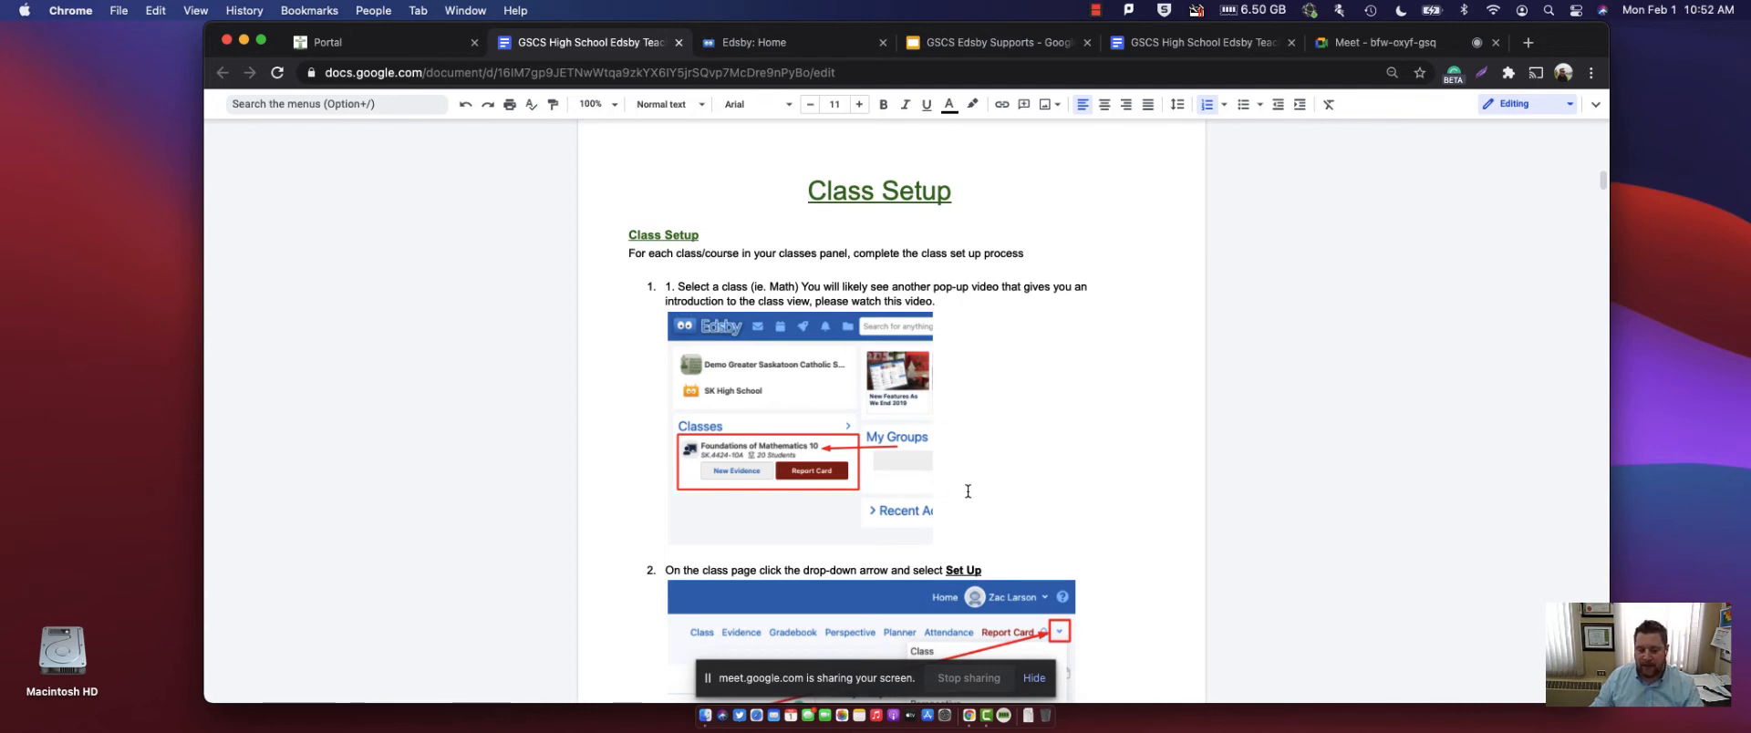
{"action": "scroll", "coordinate": [969, 491], "scroll_direction": "down", "scroll_amount": 5}
{"action": "scroll", "coordinate": [910, 540], "scroll_direction": "up", "scroll_amount": 6}
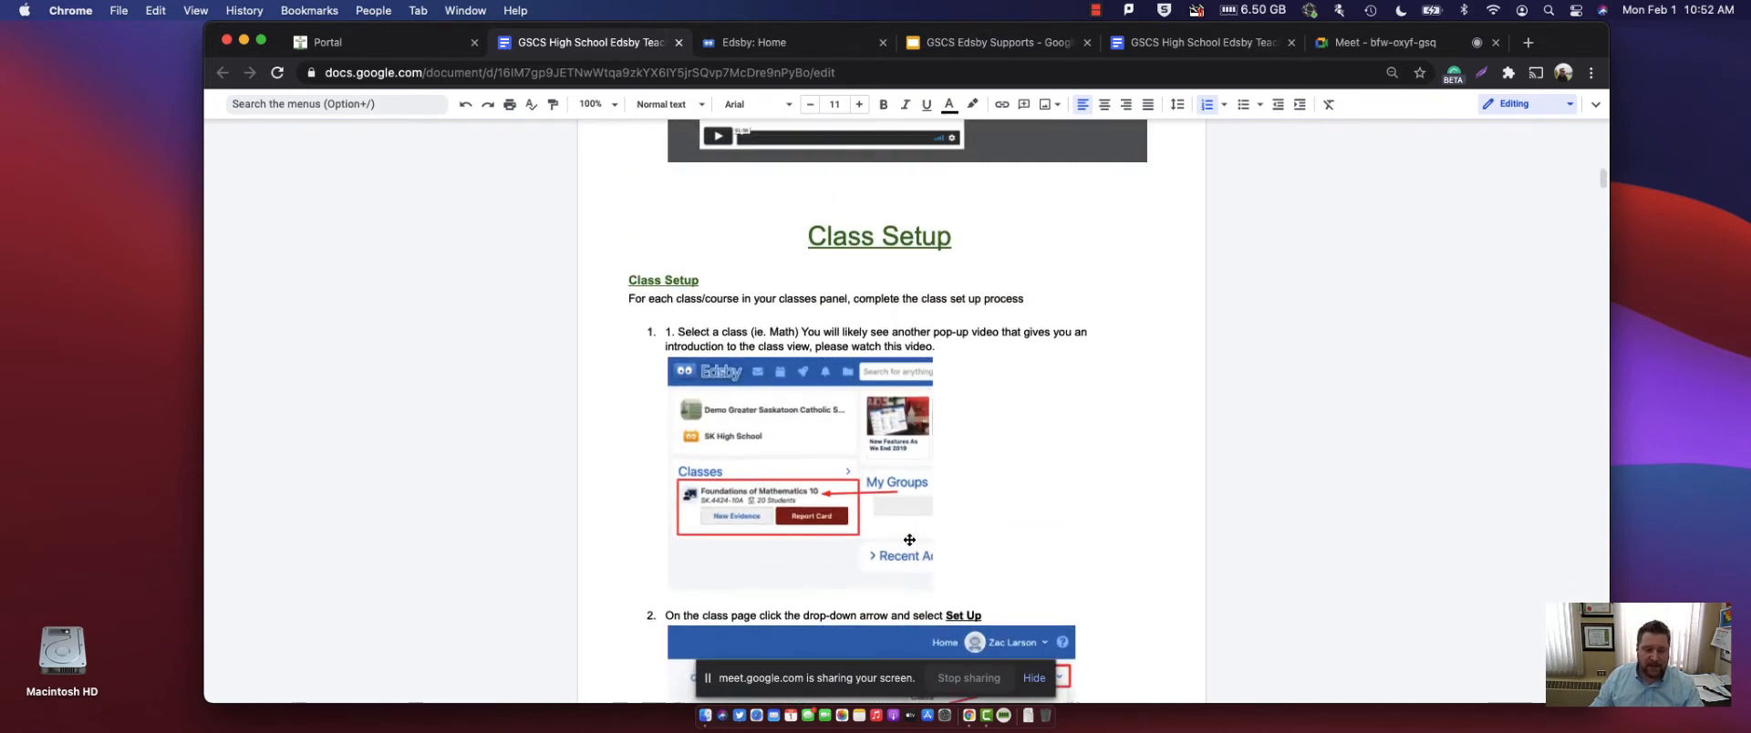
{"action": "scroll", "coordinate": [909, 540], "scroll_direction": "up", "scroll_amount": 10}
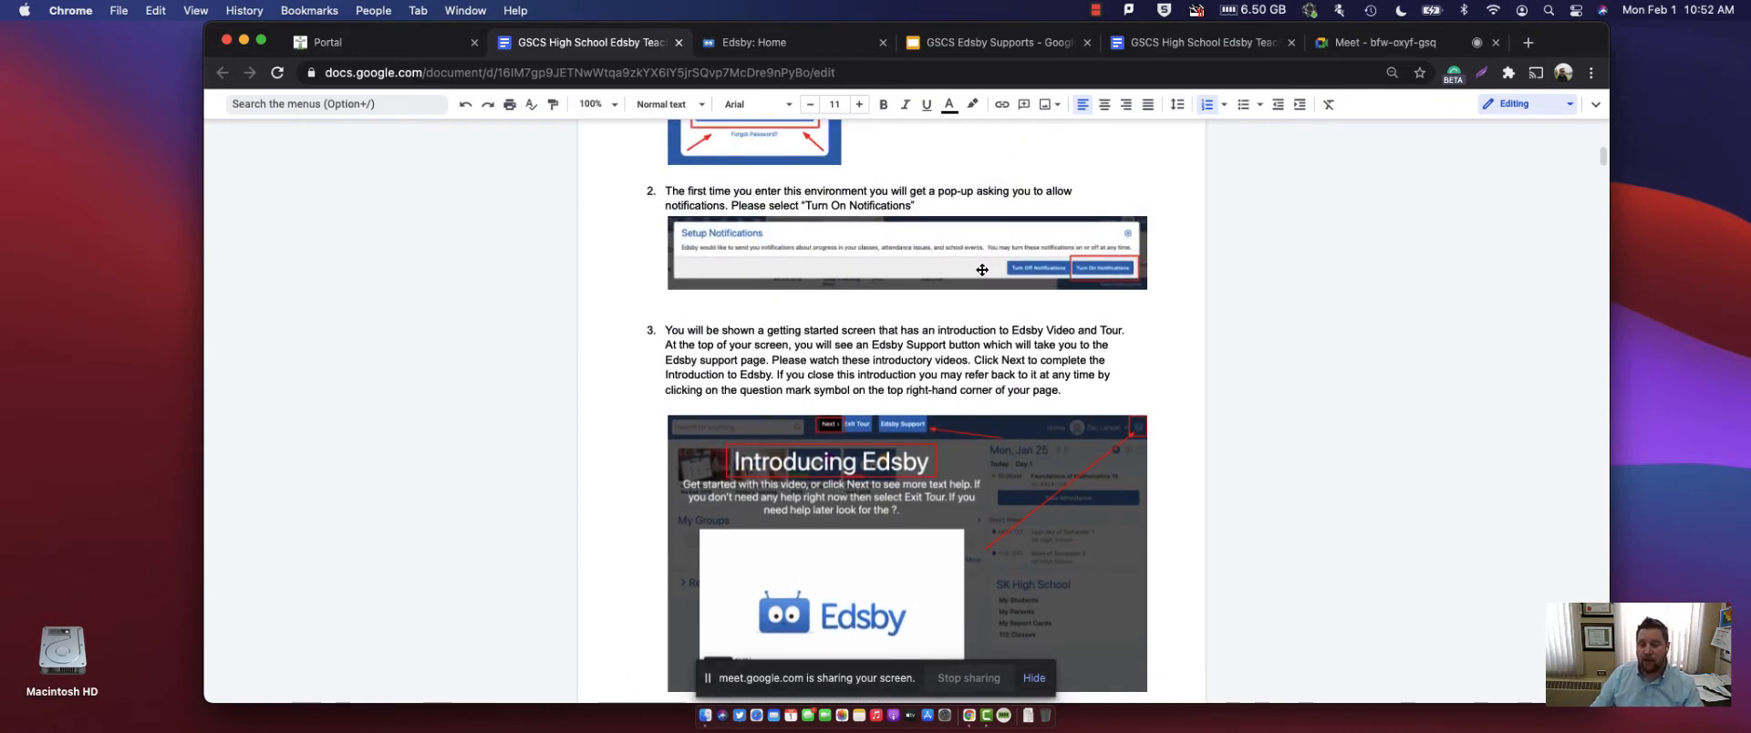
{"action": "scroll", "coordinate": [951, 332], "scroll_direction": "down", "scroll_amount": 5}
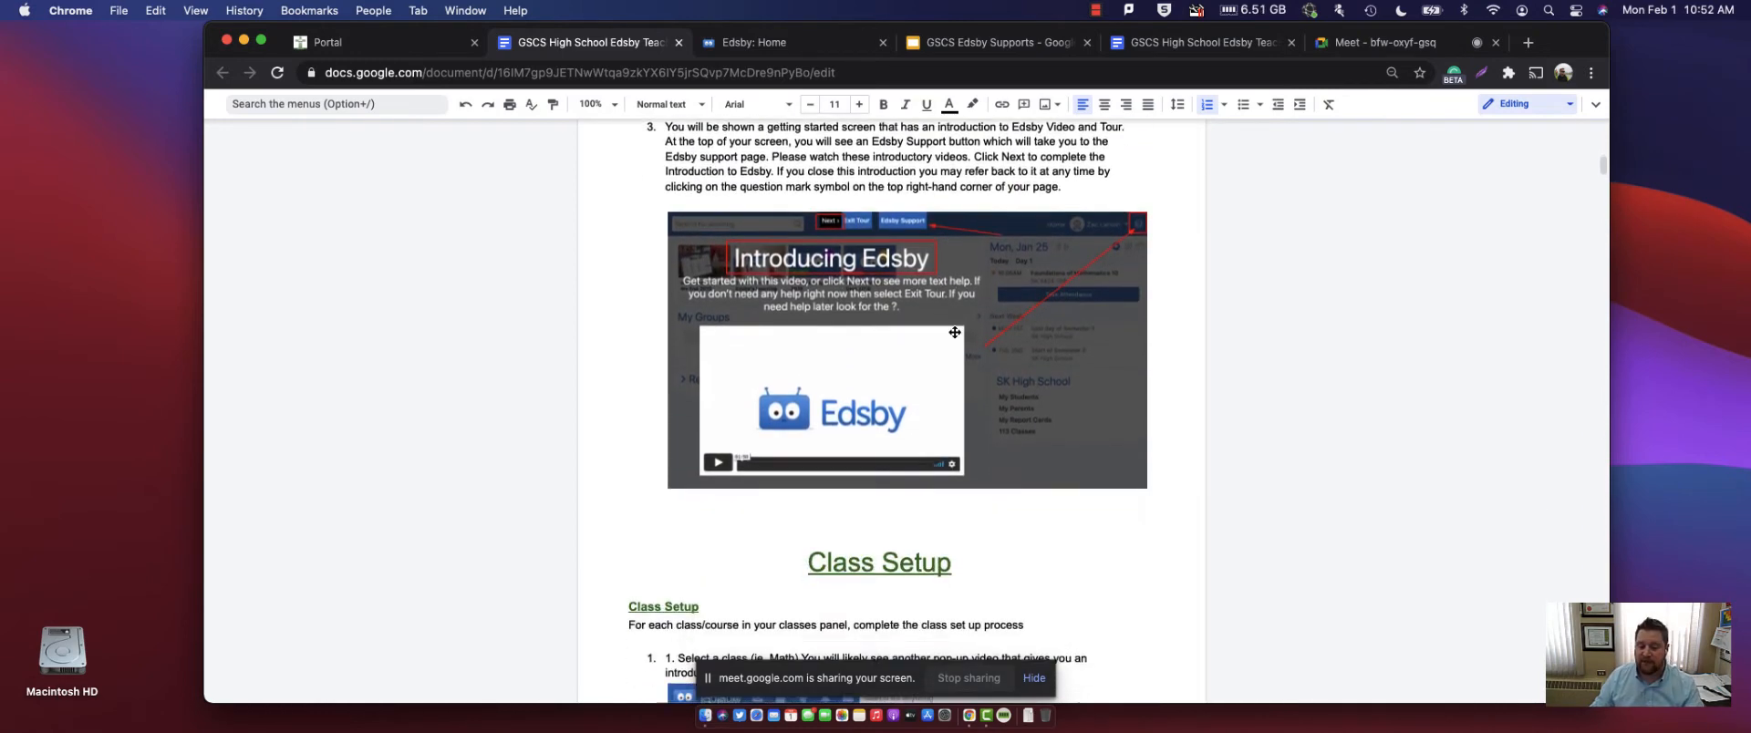
{"action": "scroll", "coordinate": [926, 374], "scroll_direction": "down", "scroll_amount": 3}
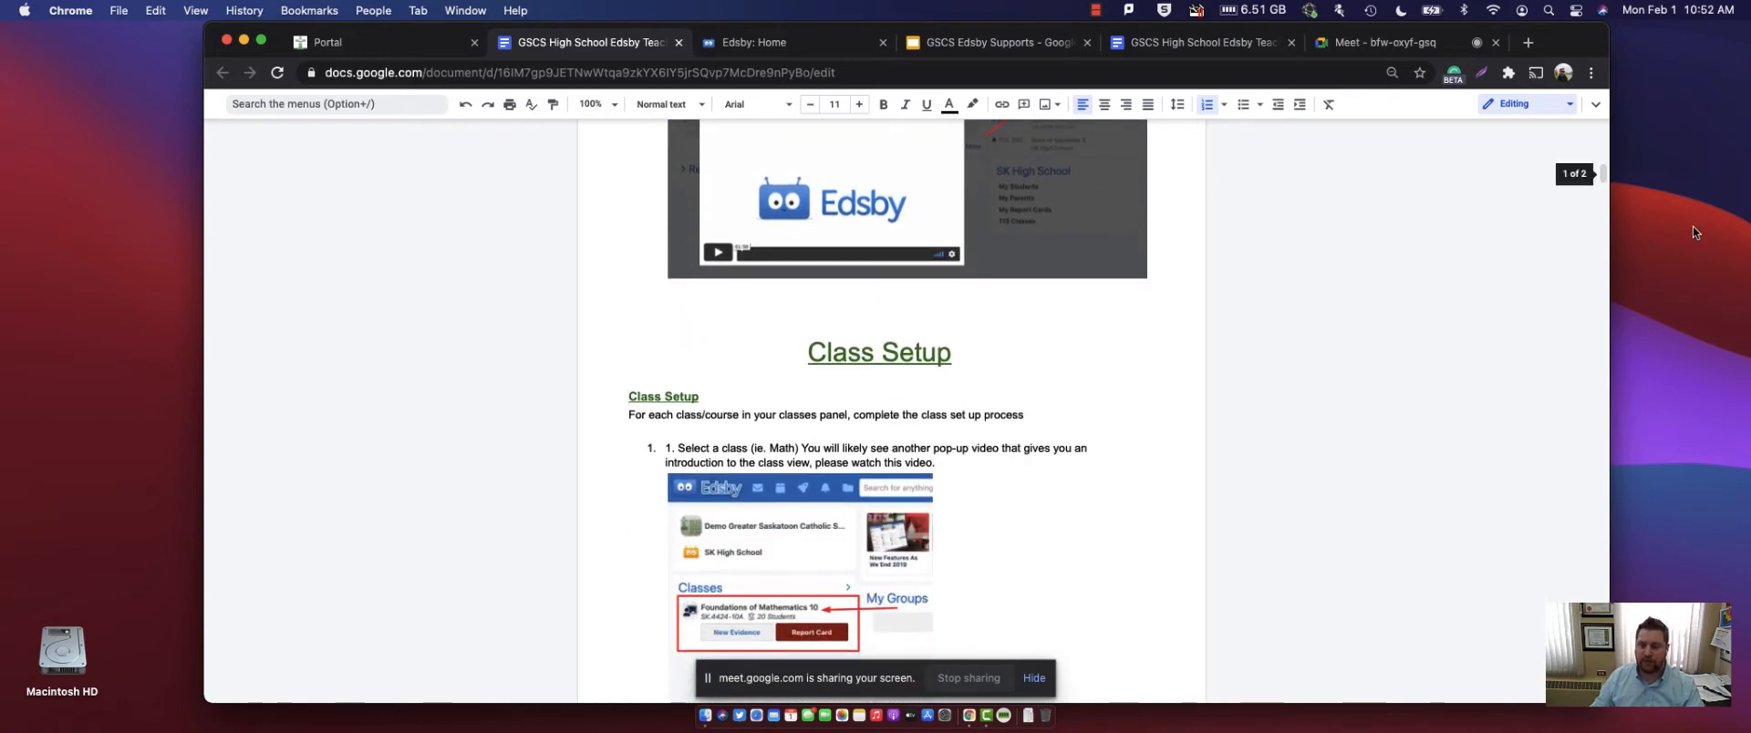
{"action": "left_click", "coordinate": [1151, 36]}
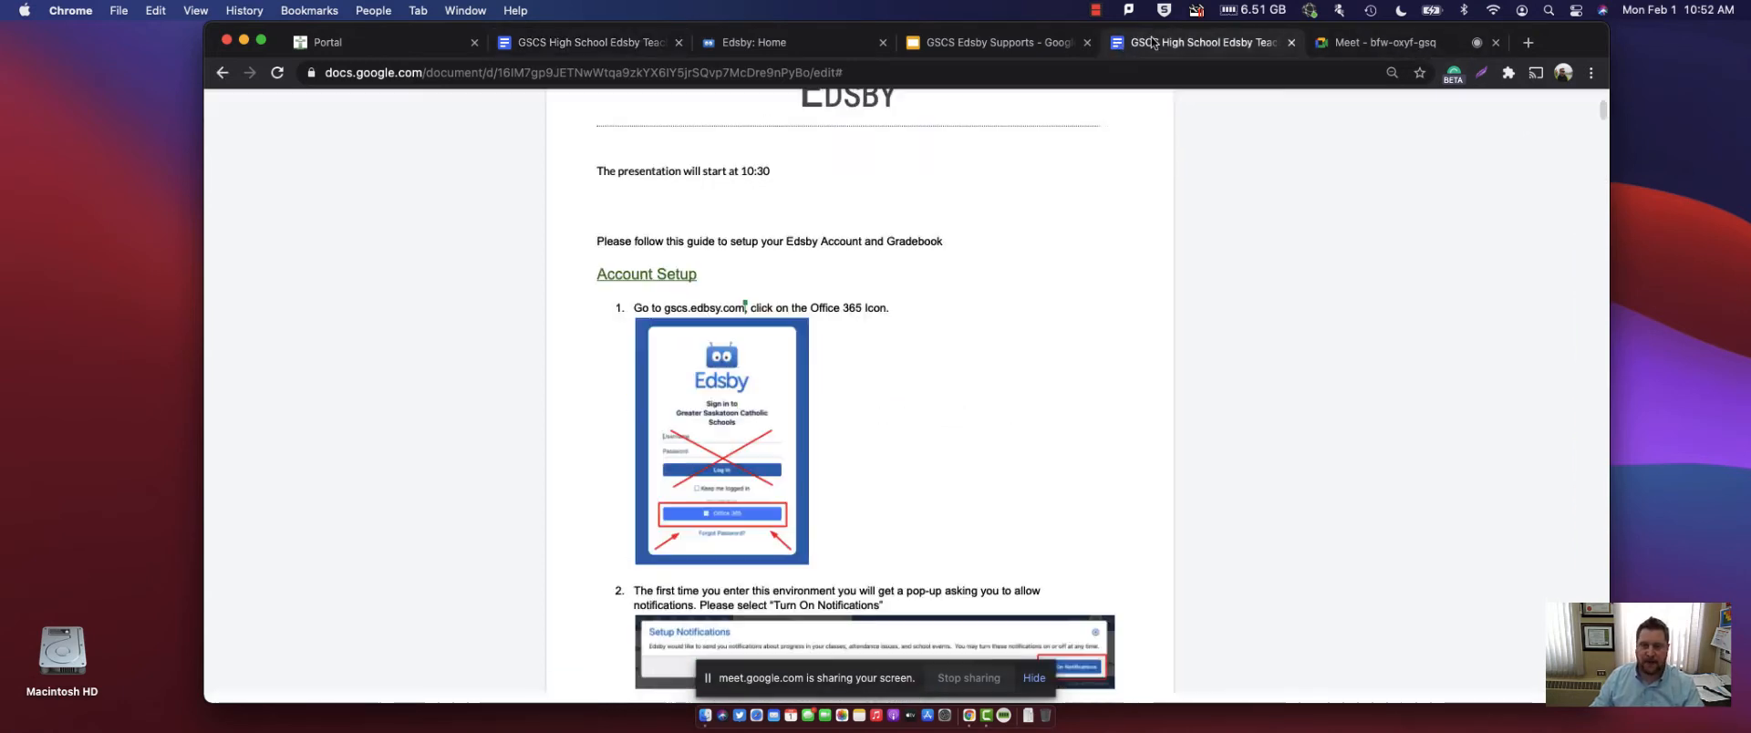
- Return to Edsby and open the setup form of the Foundations of Mathematics 10 class SK.4424-10E
{"action": "left_click", "coordinate": [754, 46]}
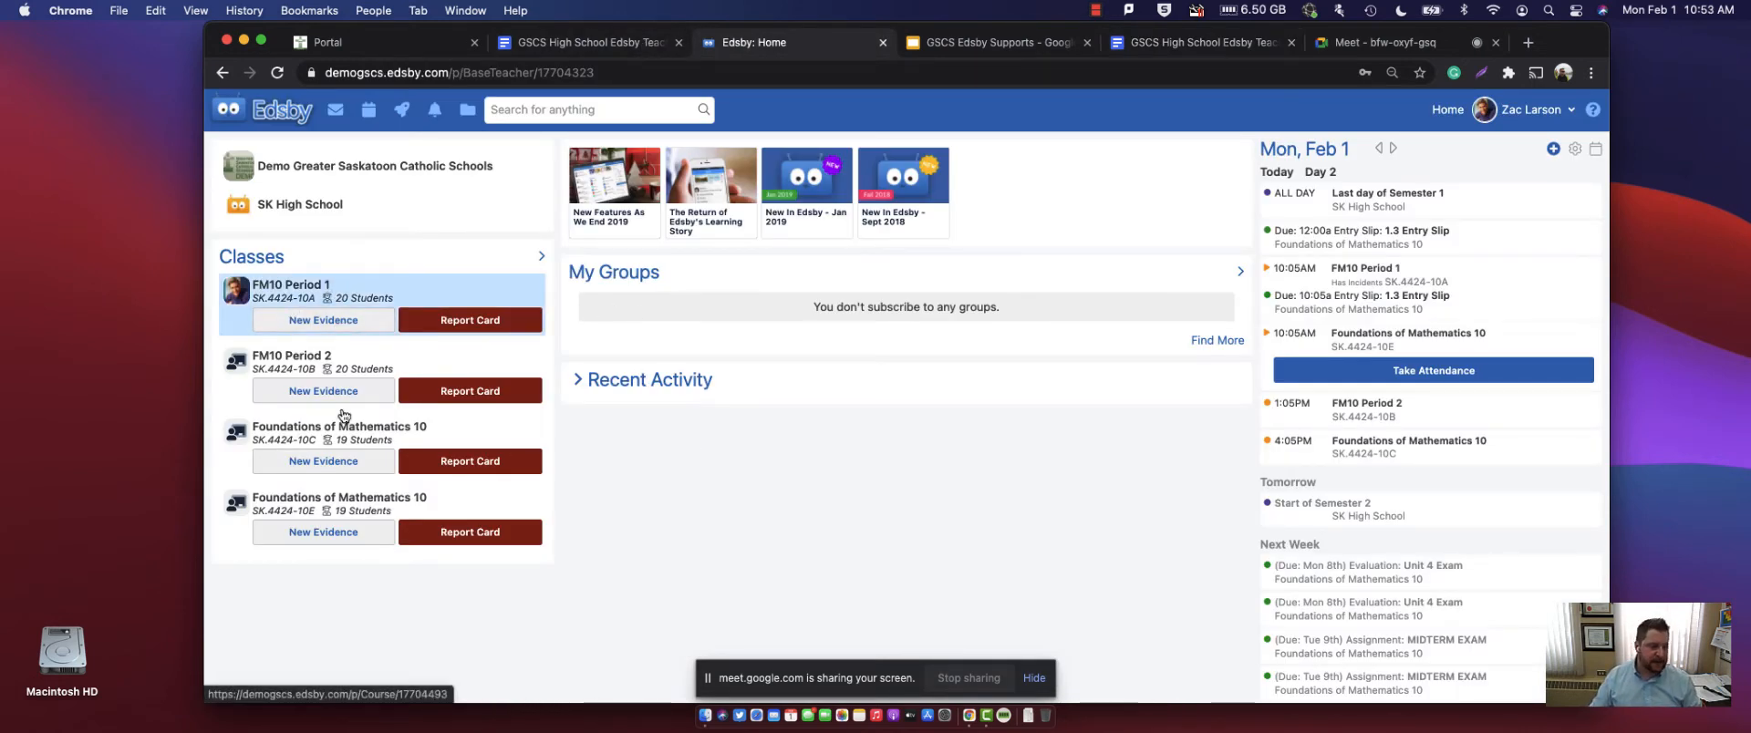
{"action": "left_click", "coordinate": [368, 503]}
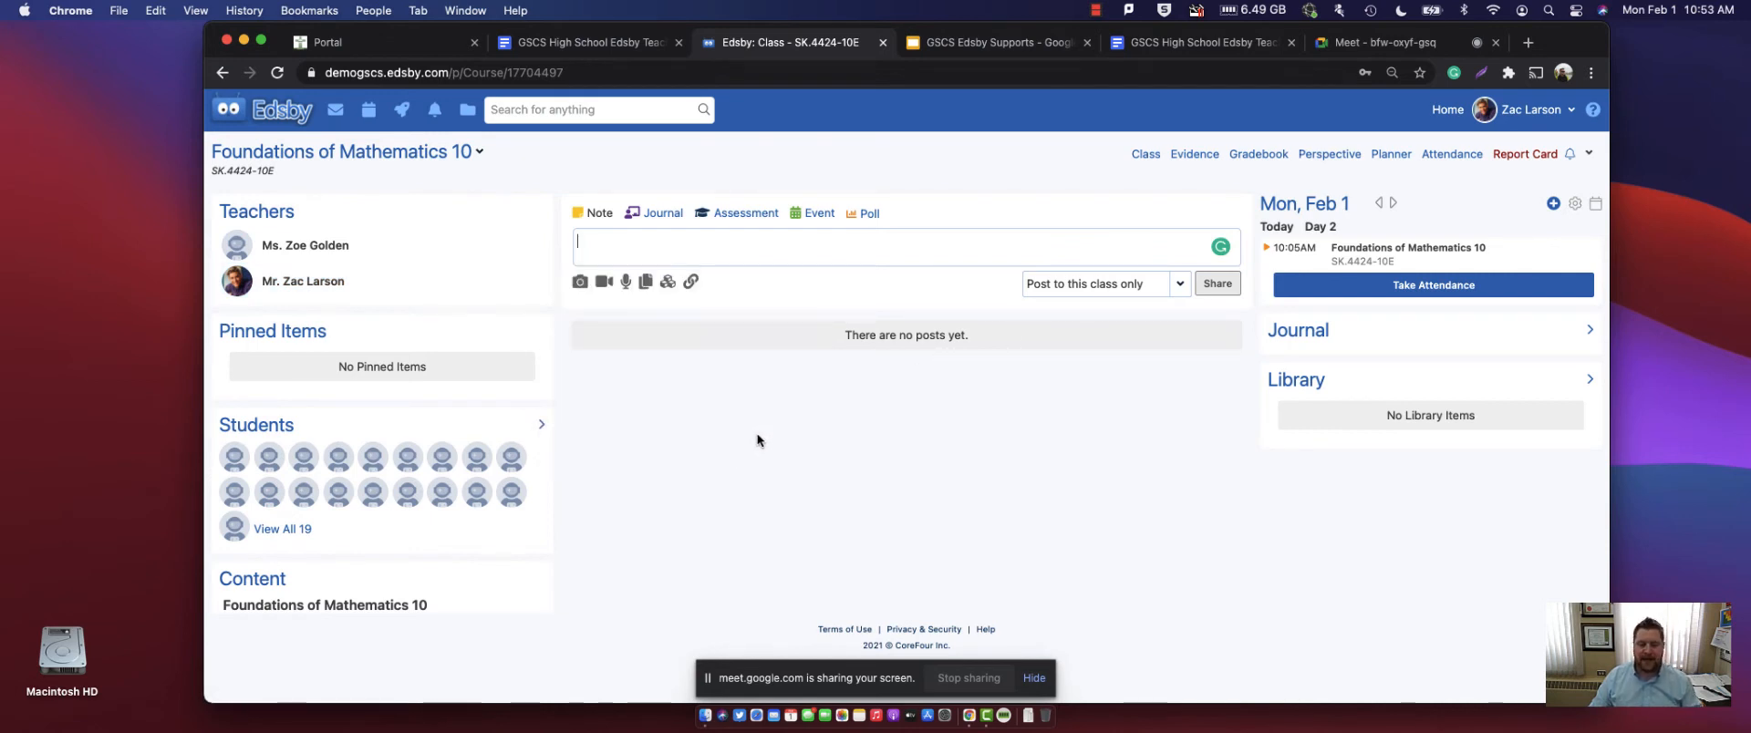
{"action": "left_click", "coordinate": [1590, 155]}
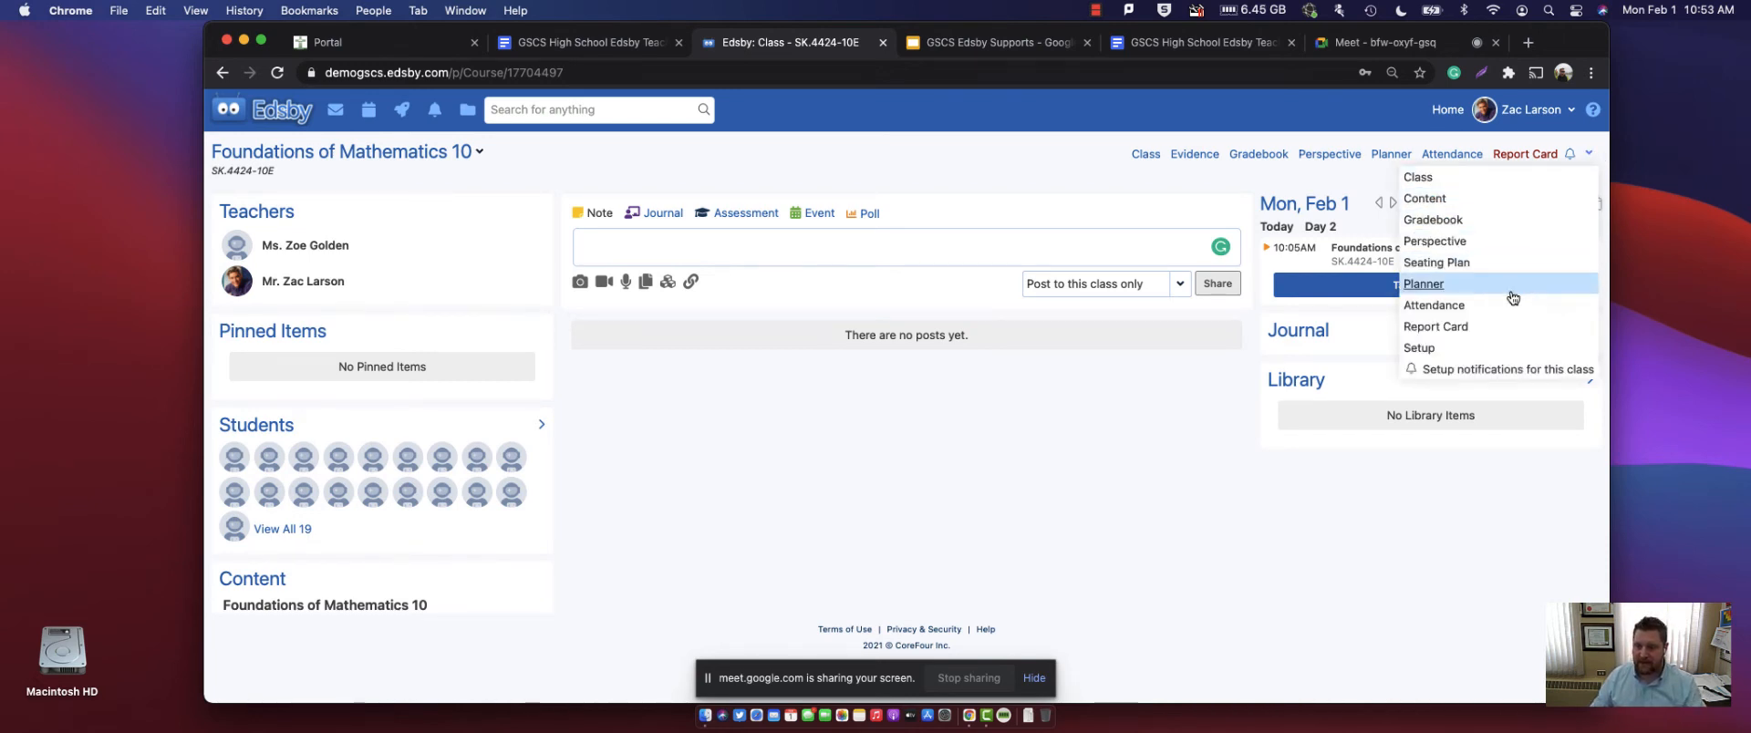
{"action": "left_click", "coordinate": [1478, 352]}
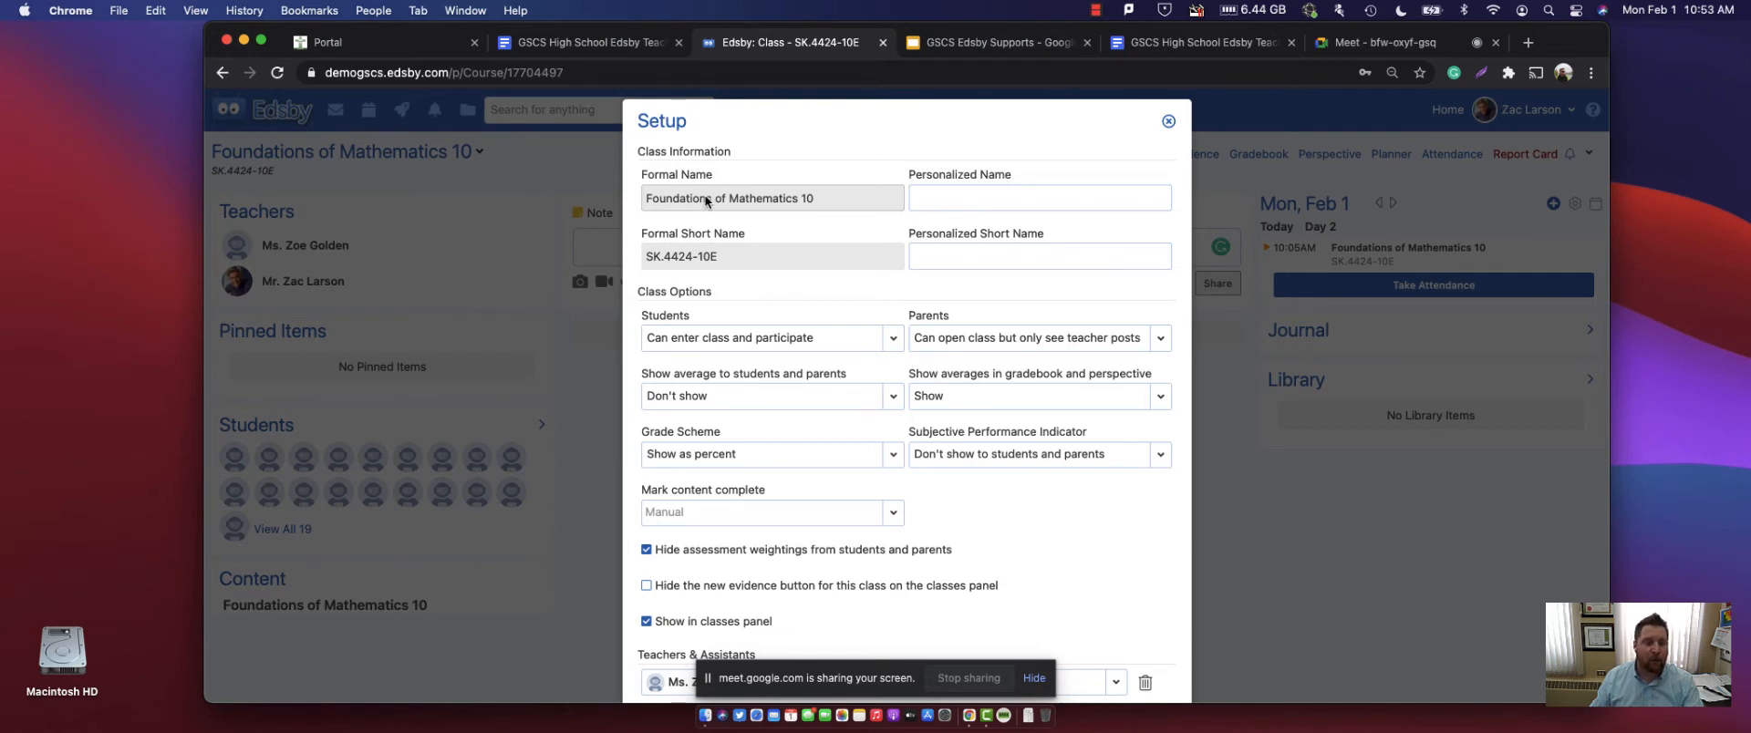
- Set the class's personalized name to "FM10 Period 3"
{"action": "left_click", "coordinate": [1000, 194]}
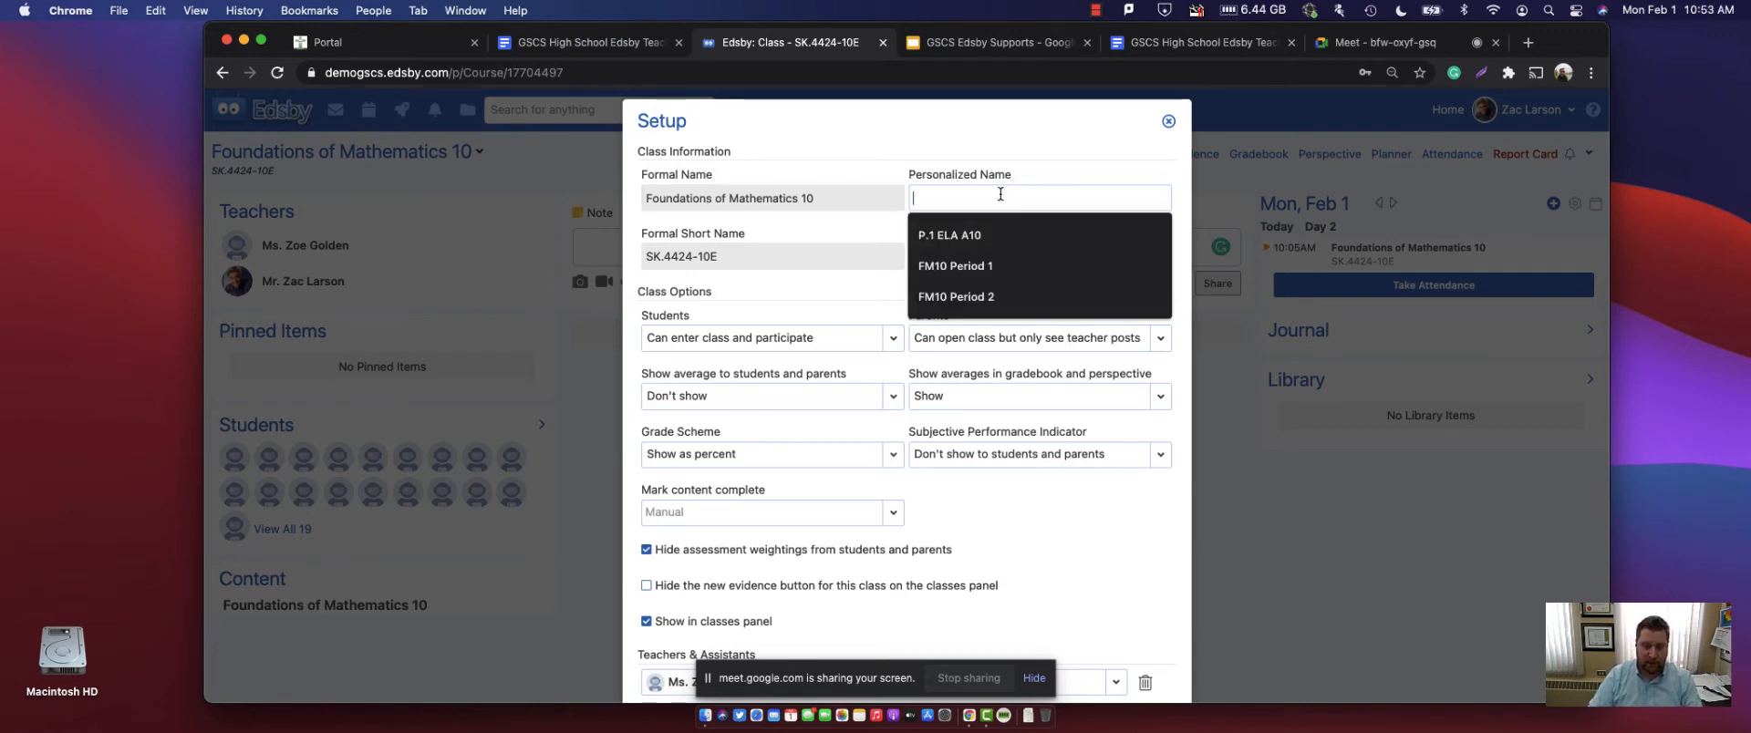
{"action": "type", "text": "FM10"}
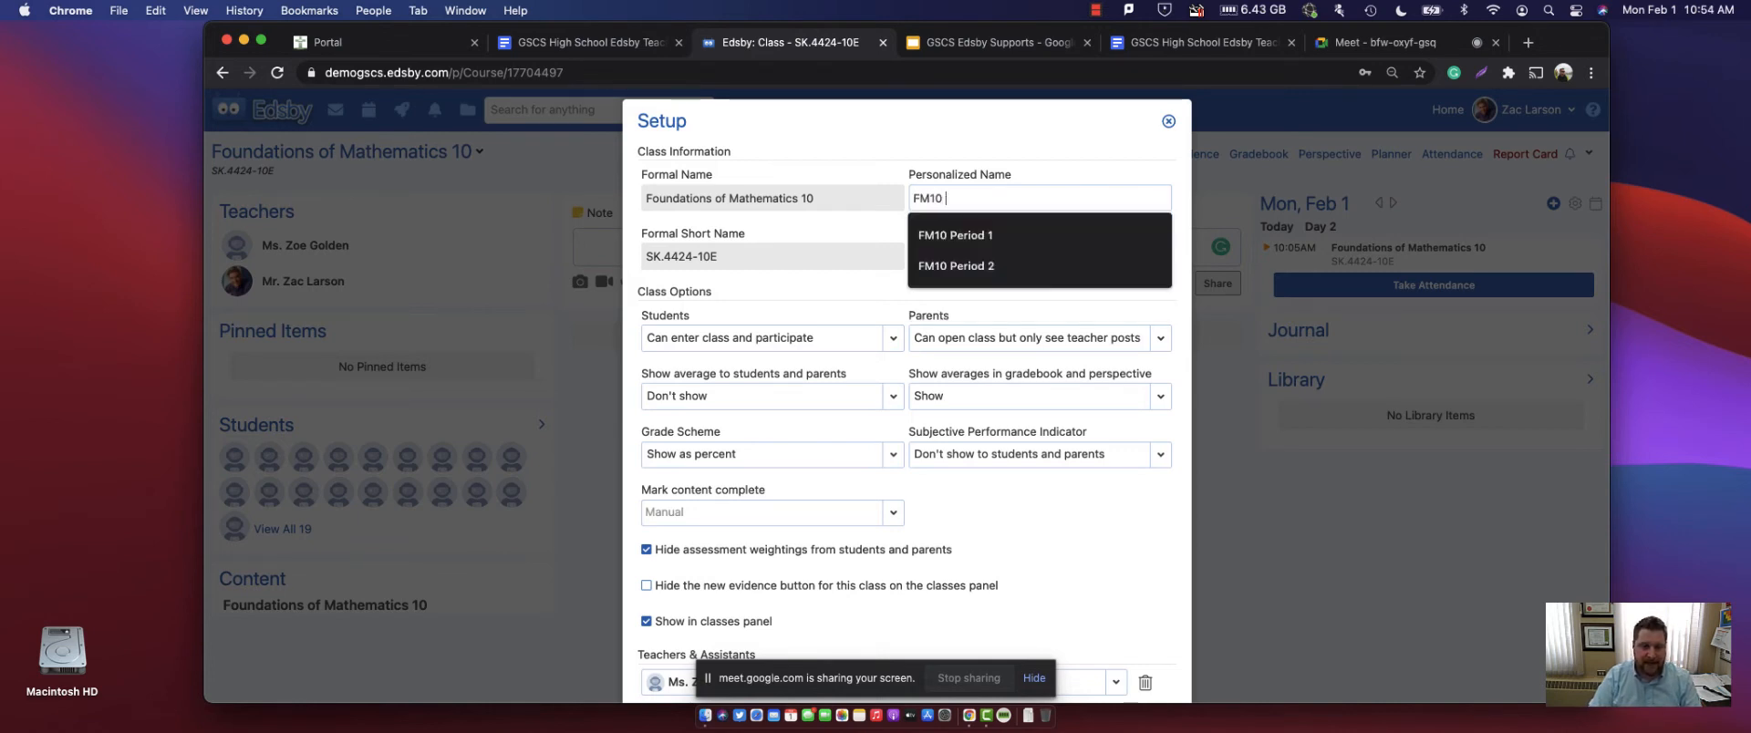
{"action": "type", "text": " Period 3"}
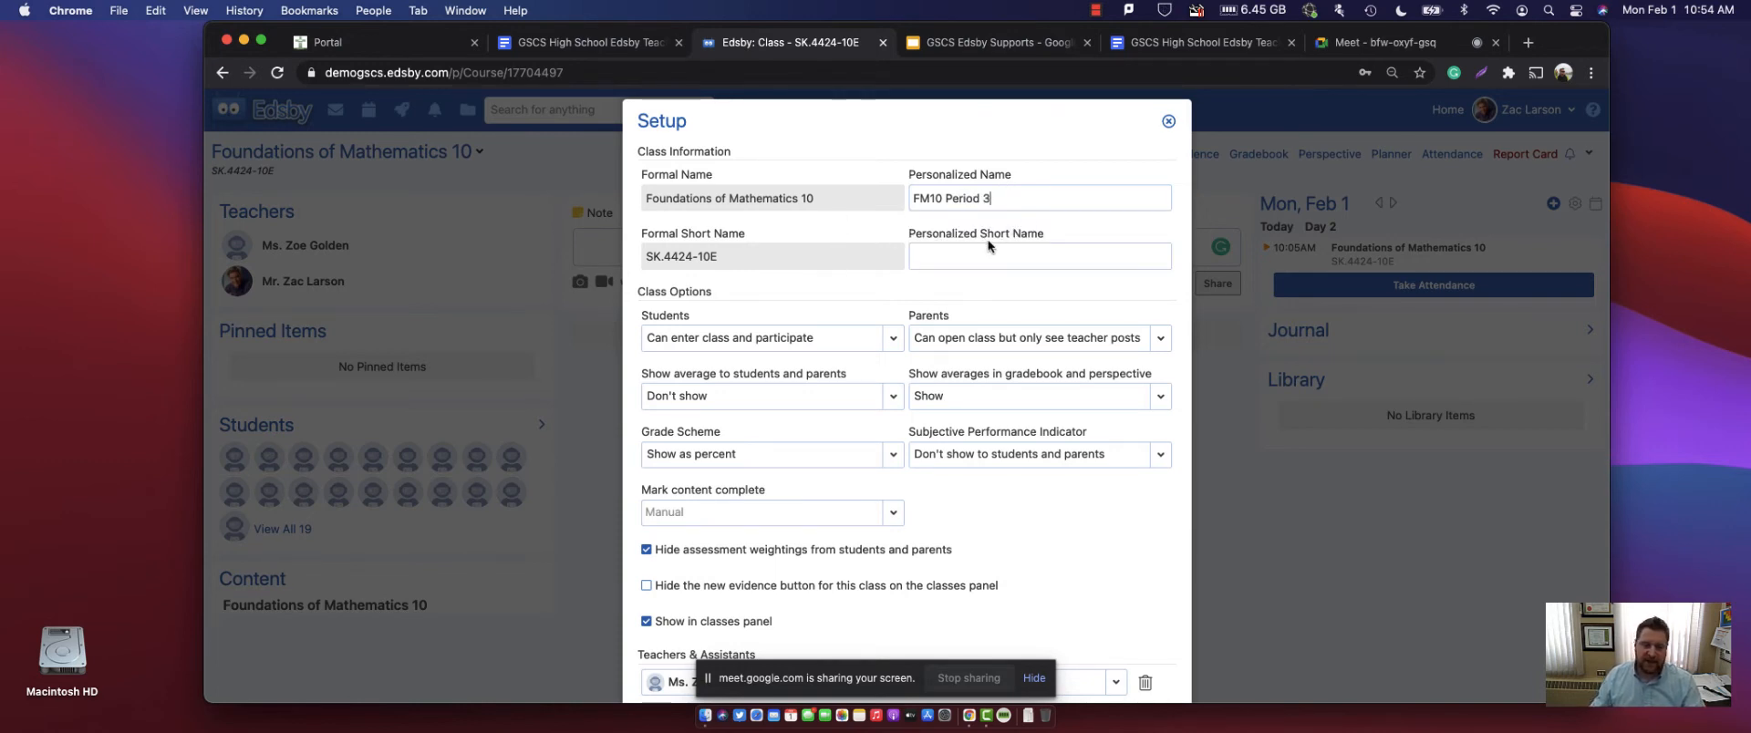
- Examine the student and parent access choices in the class options, keeping the current selections
{"action": "scroll", "coordinate": [861, 299], "scroll_direction": "down", "scroll_amount": 1}
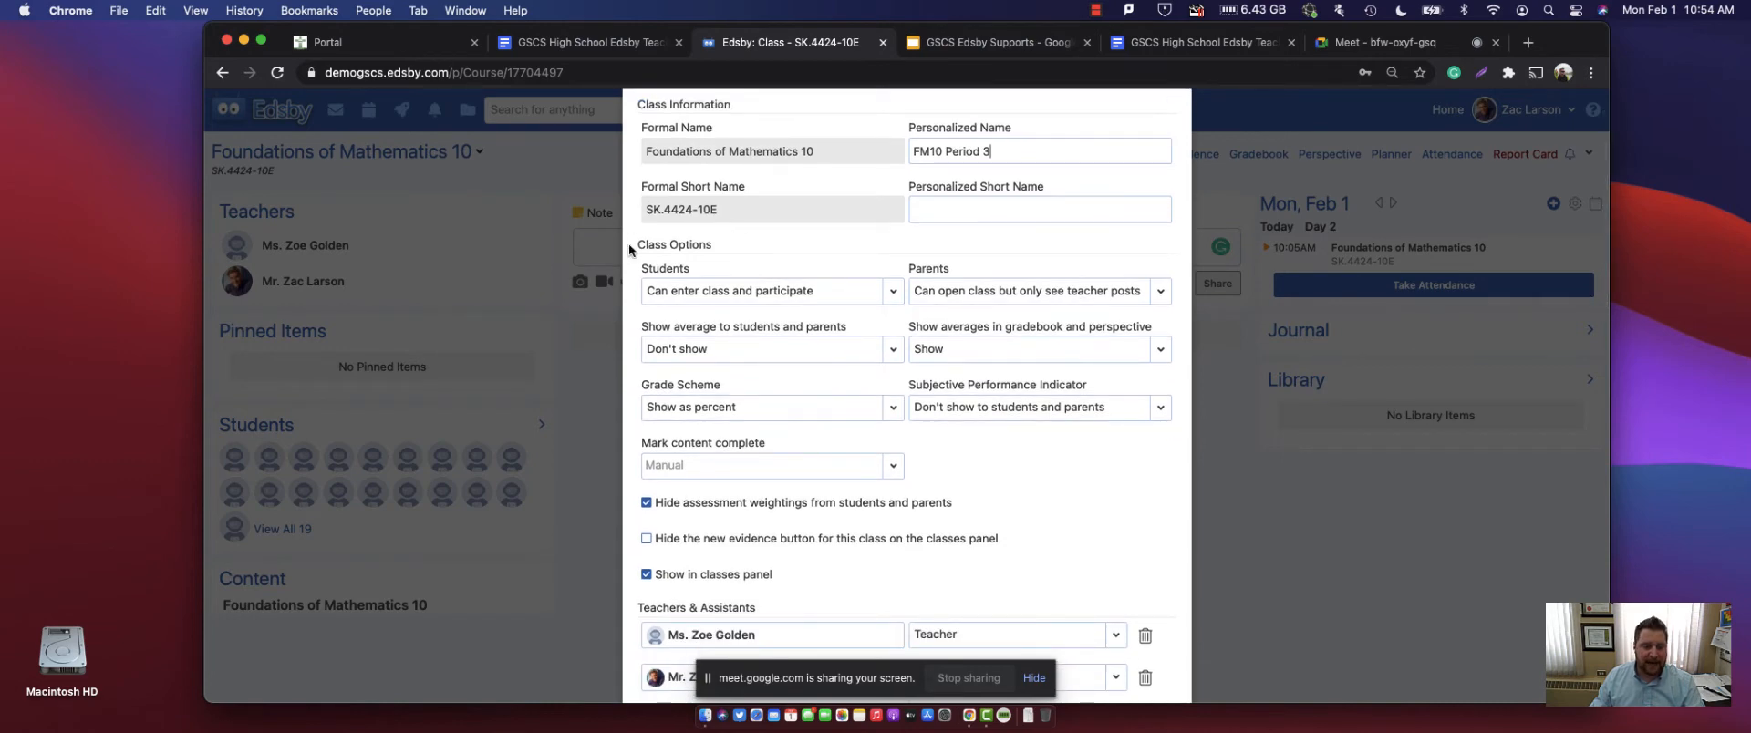
{"action": "key", "text": "super+plus"}
{"action": "key", "text": "super+plus"}
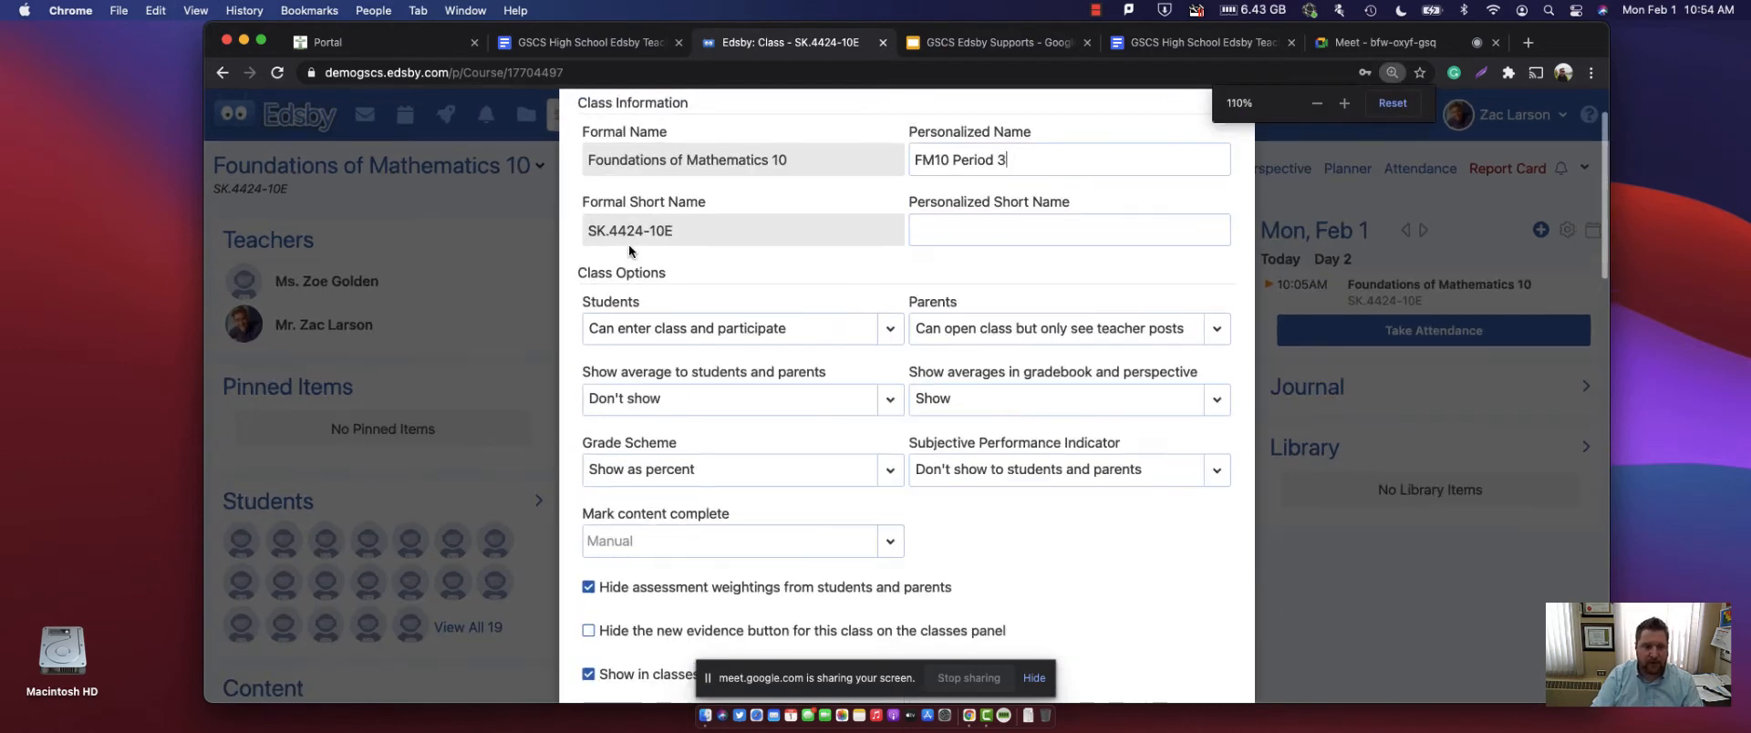
{"action": "left_click", "coordinate": [633, 330]}
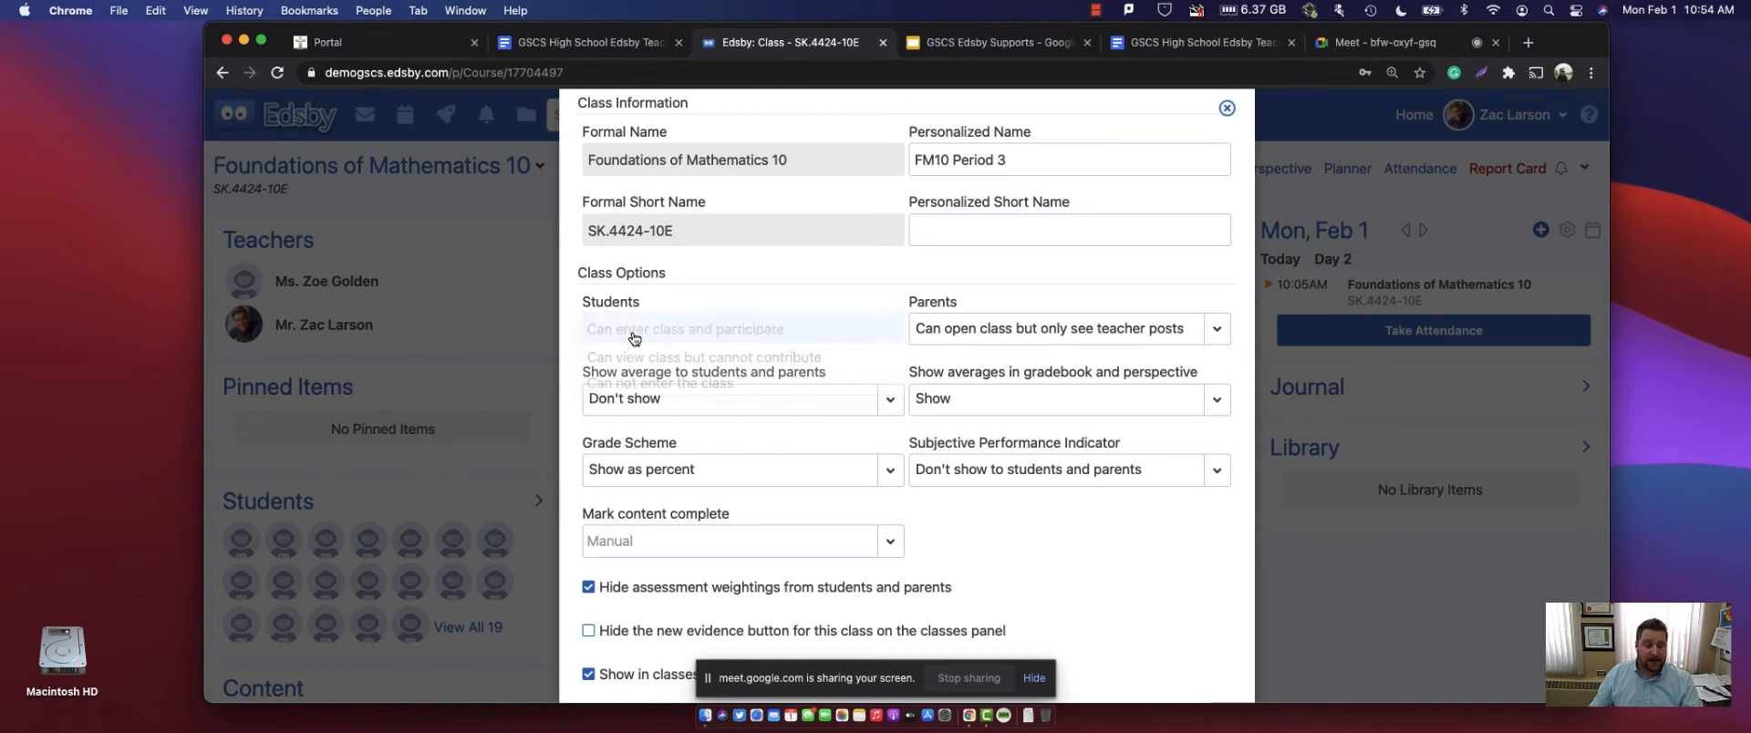
{"action": "left_click", "coordinate": [744, 273]}
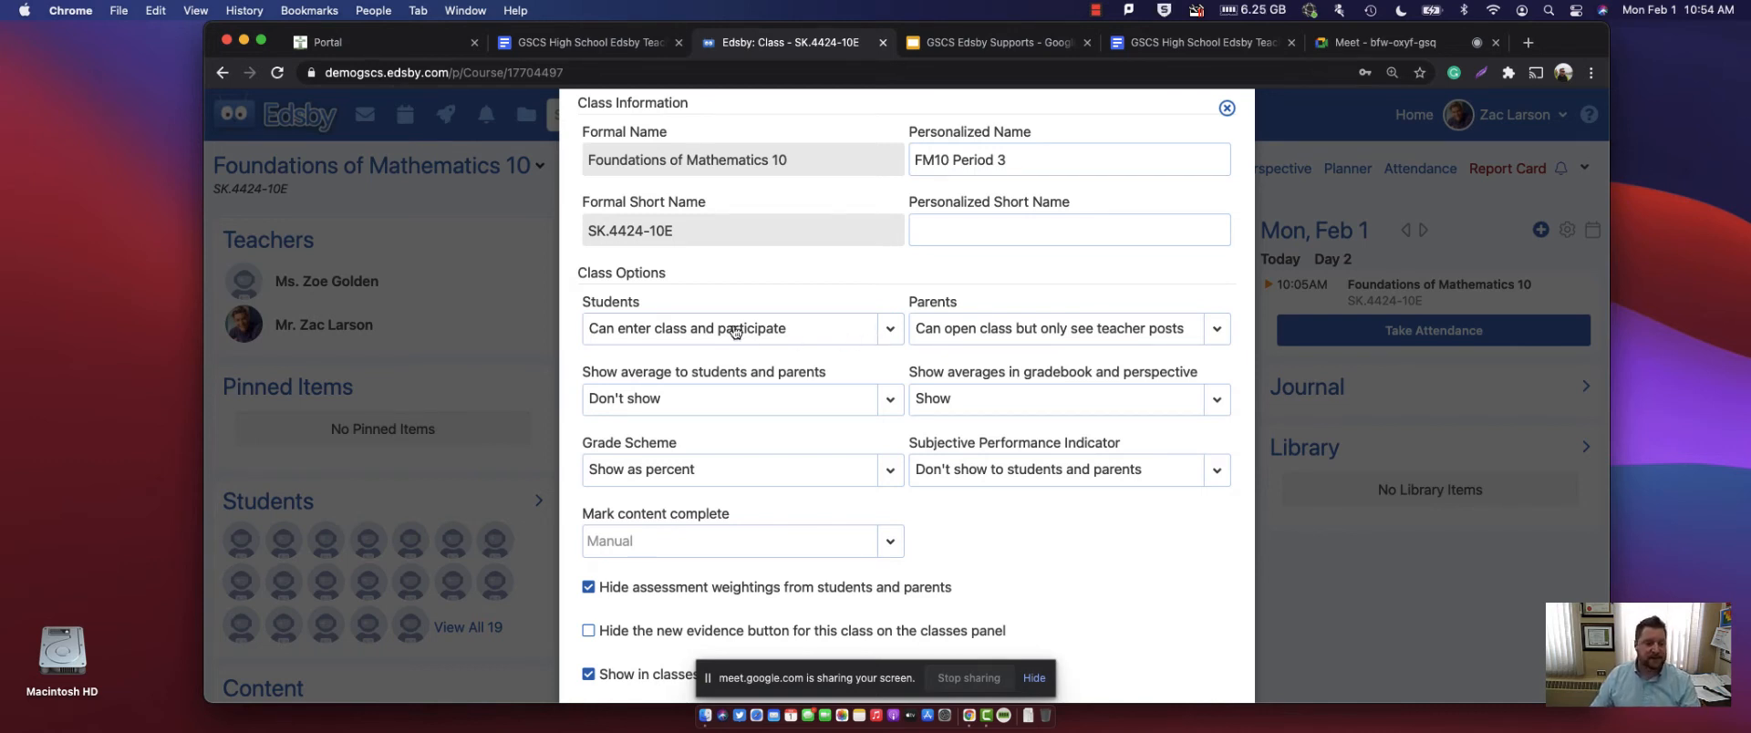
{"action": "left_click", "coordinate": [1178, 340]}
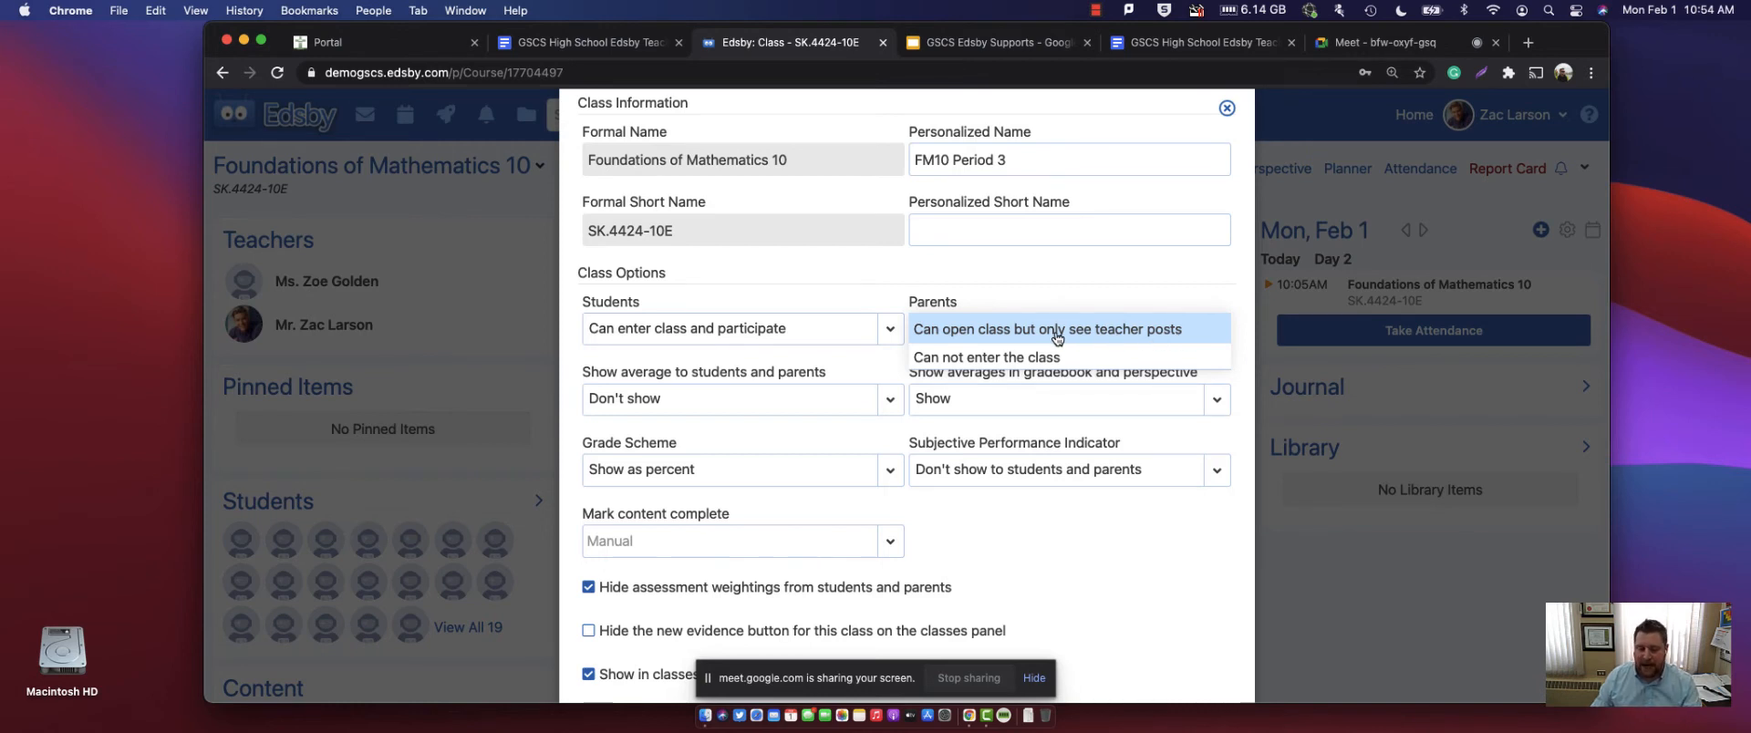
{"action": "left_click", "coordinate": [1013, 282]}
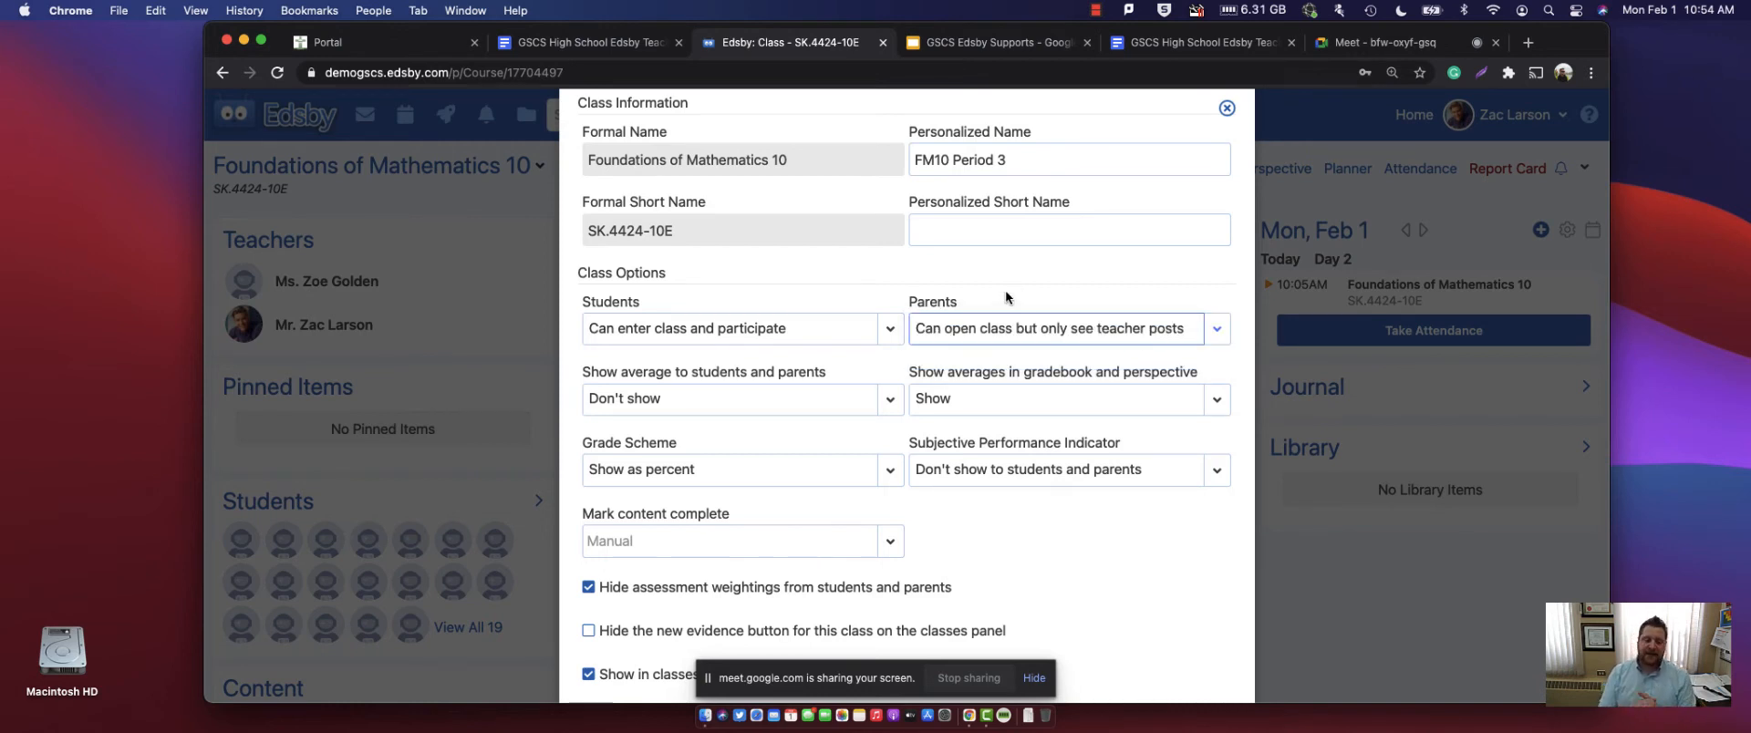
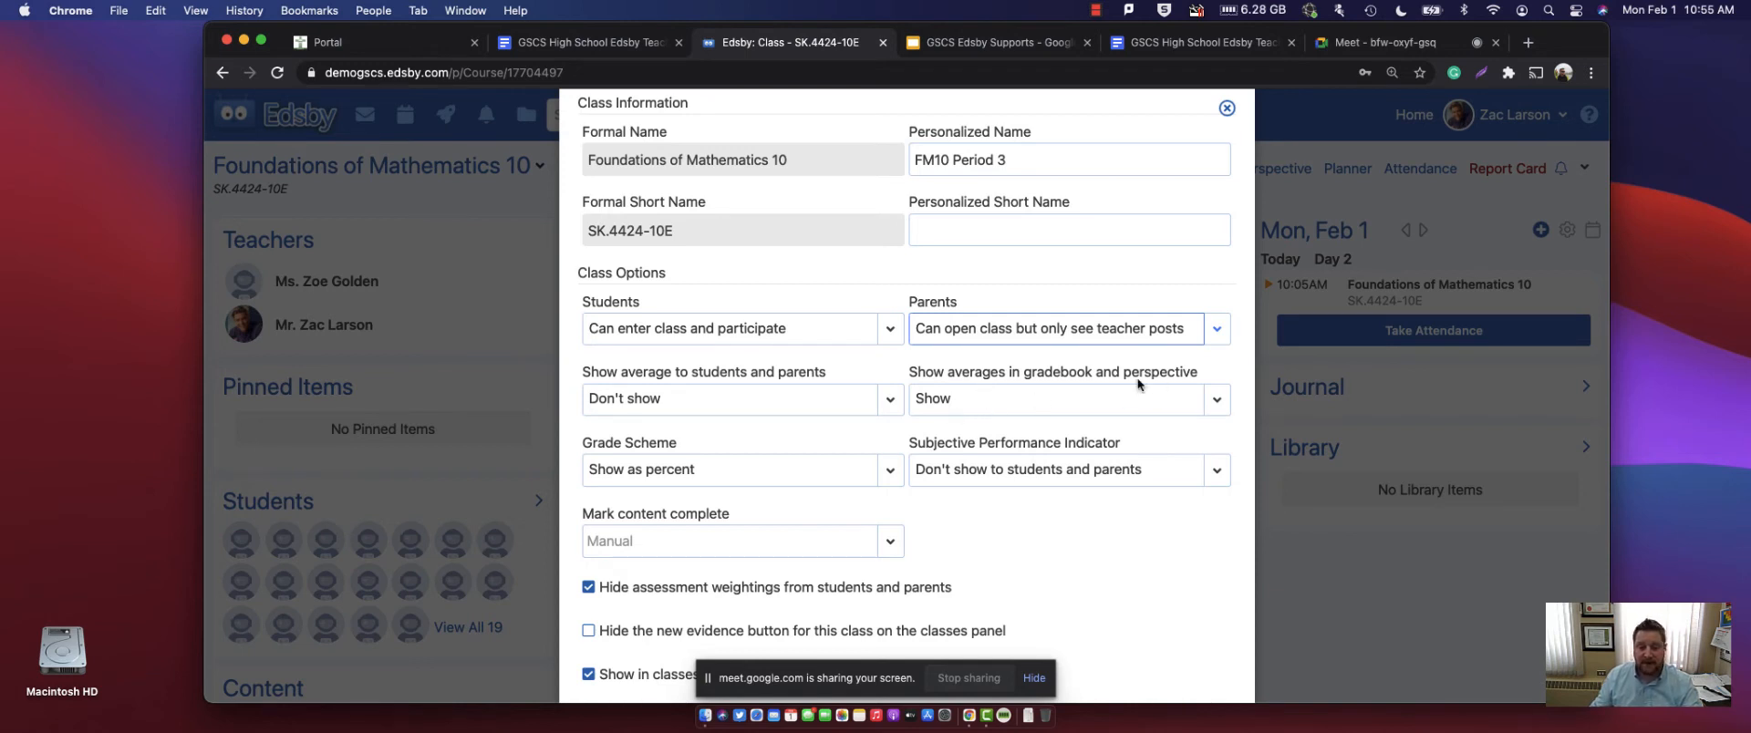
- Switch the option for showing averages in gradebook and perspective to Don't show and back to Show
{"action": "left_click", "coordinate": [1156, 411]}
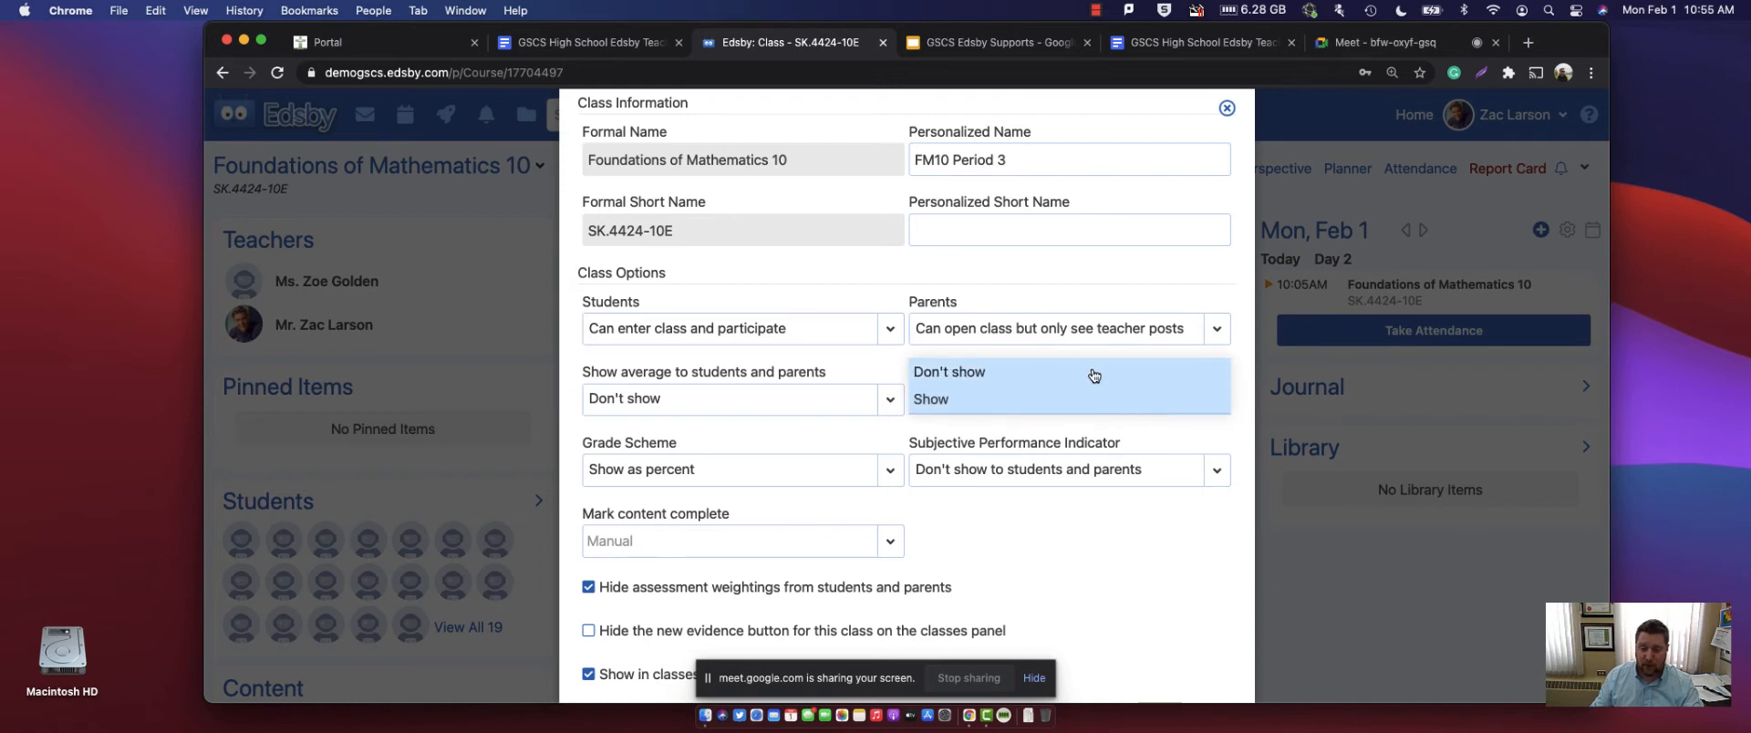
{"action": "left_click", "coordinate": [1094, 375]}
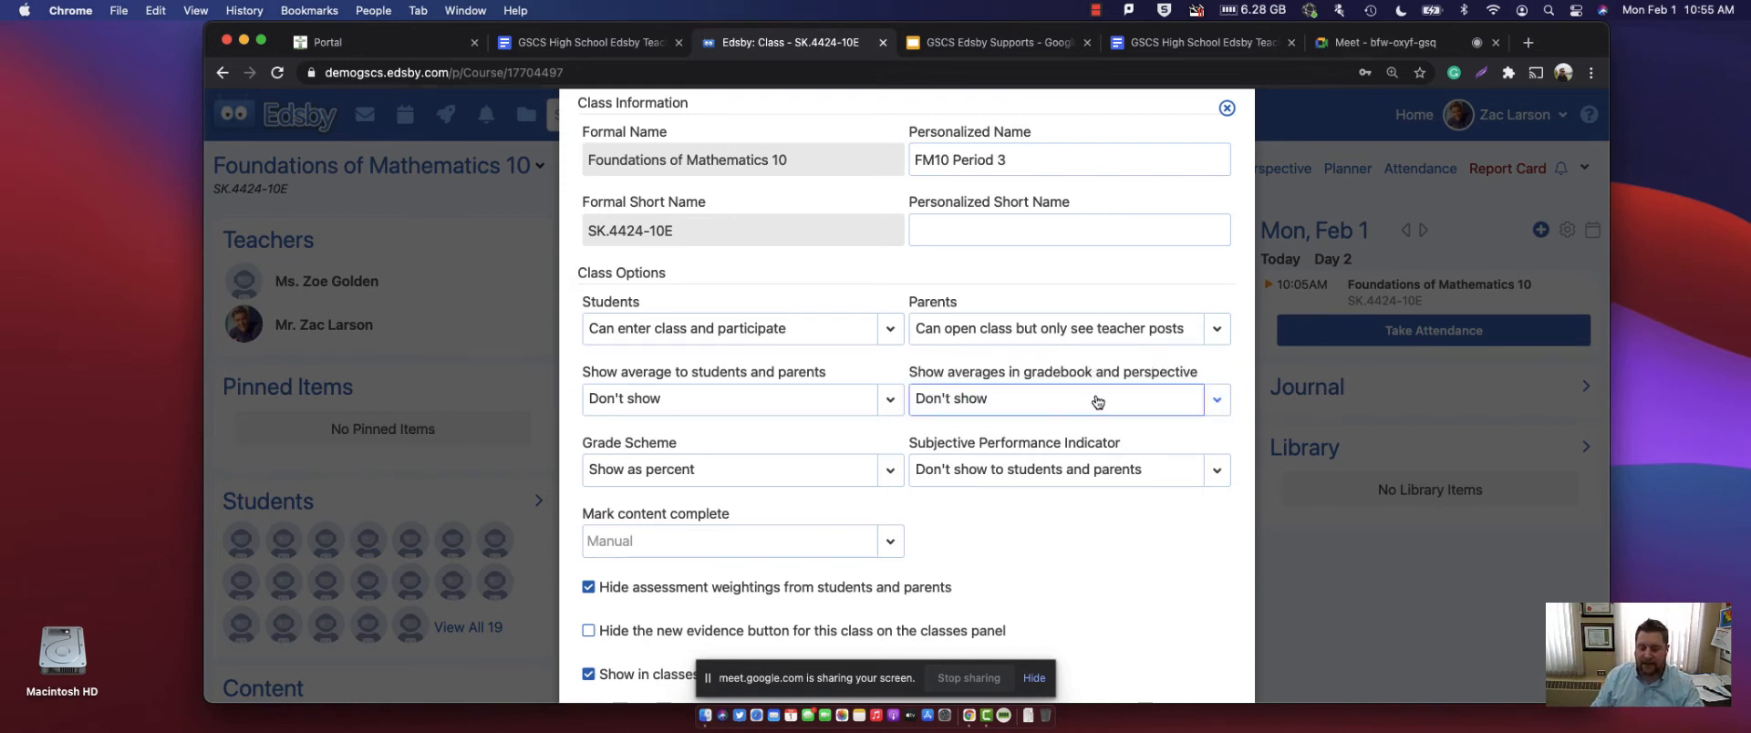
{"action": "left_click", "coordinate": [1136, 402]}
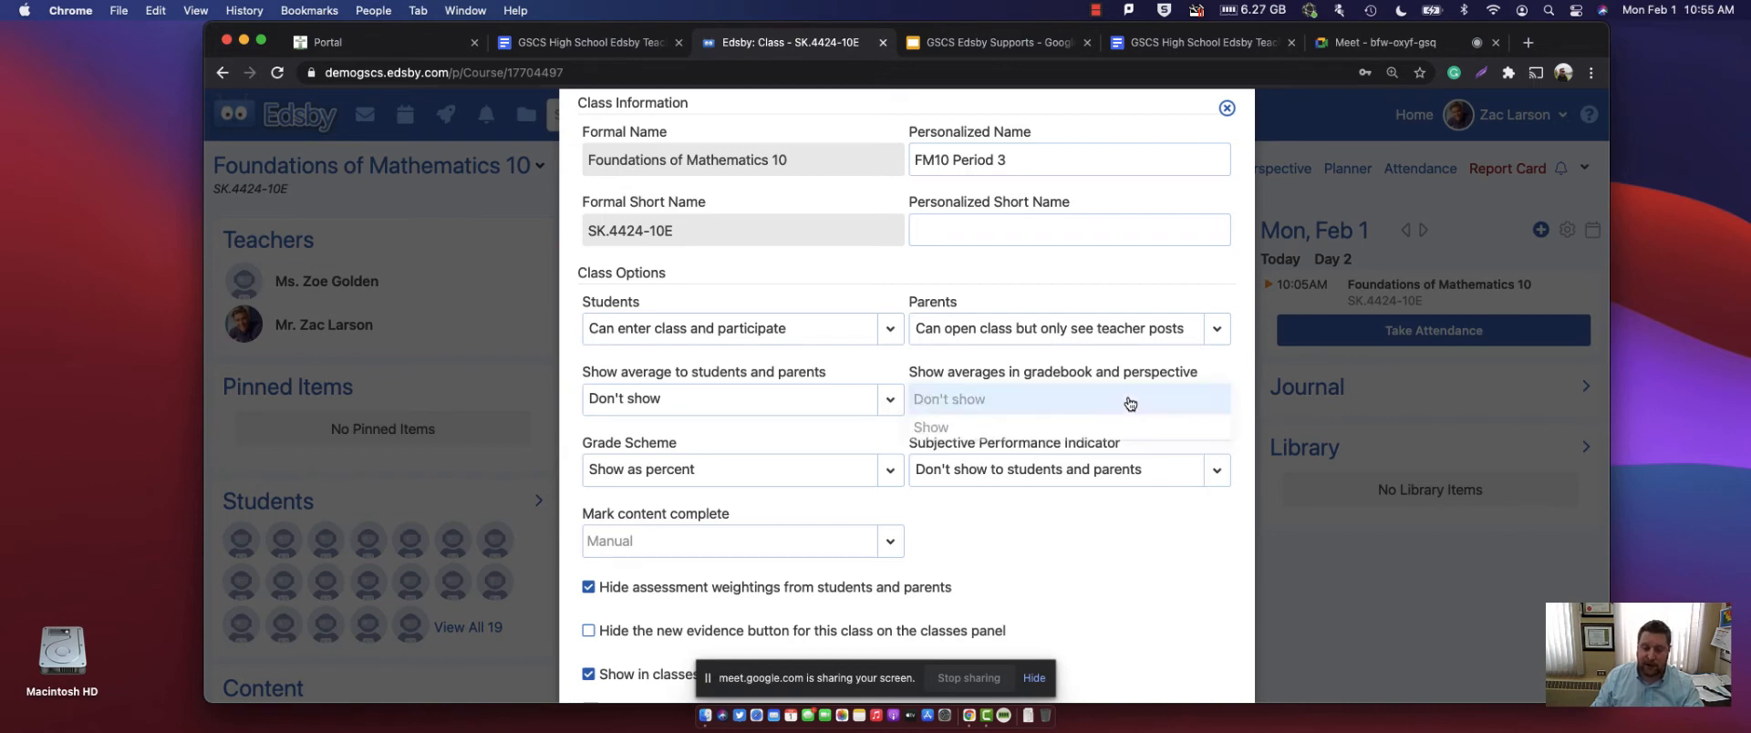
{"action": "left_click", "coordinate": [1013, 426]}
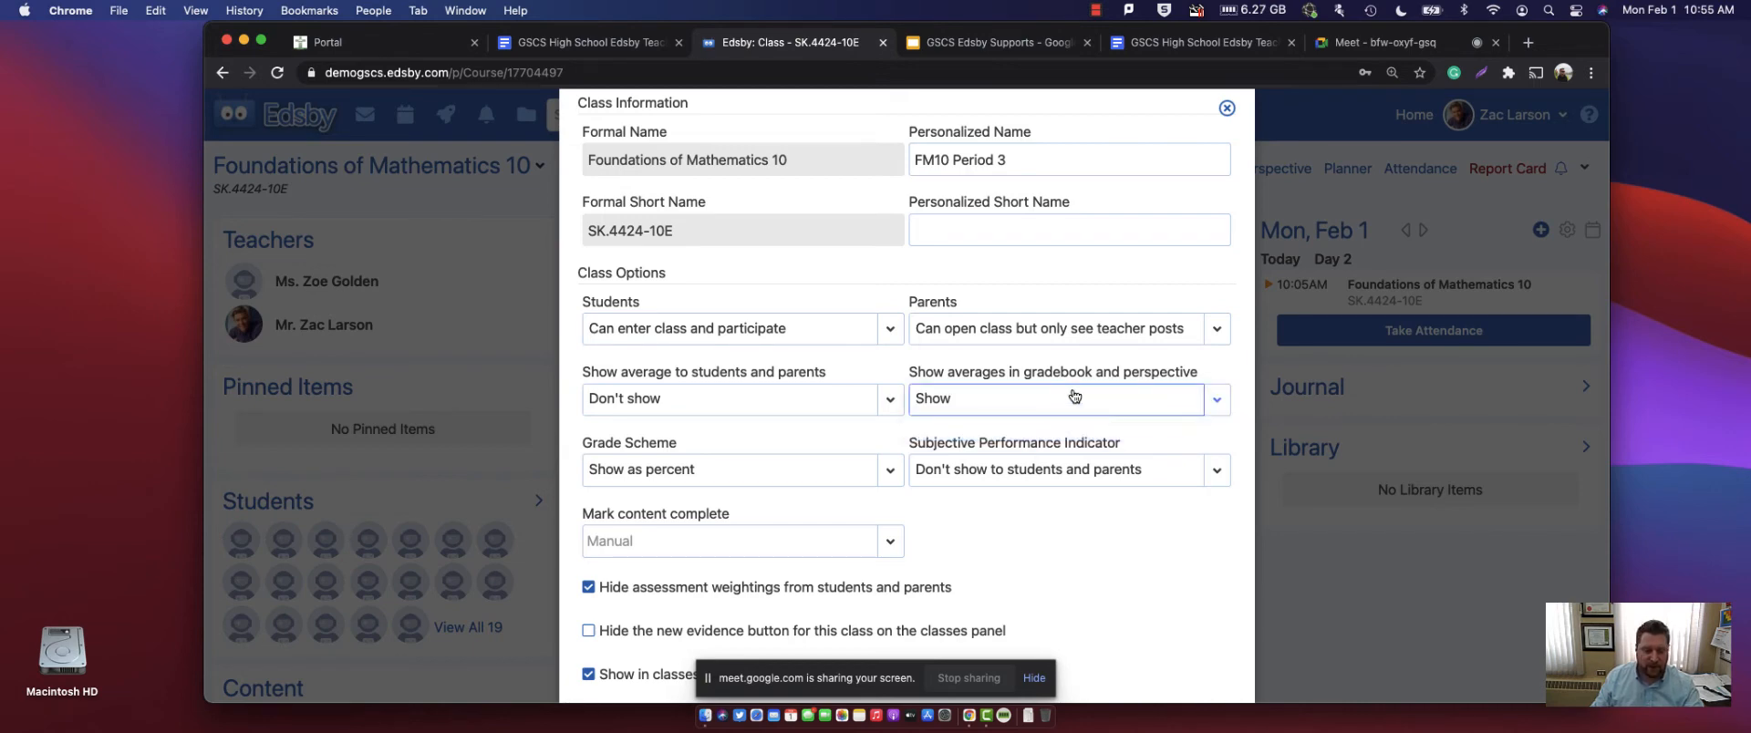
- Review the remaining class options and staff section, and compare them with the setup settings pictured in the GSCS High School Edsby teacher guide
{"action": "scroll", "coordinate": [744, 447], "scroll_direction": "down", "scroll_amount": 1}
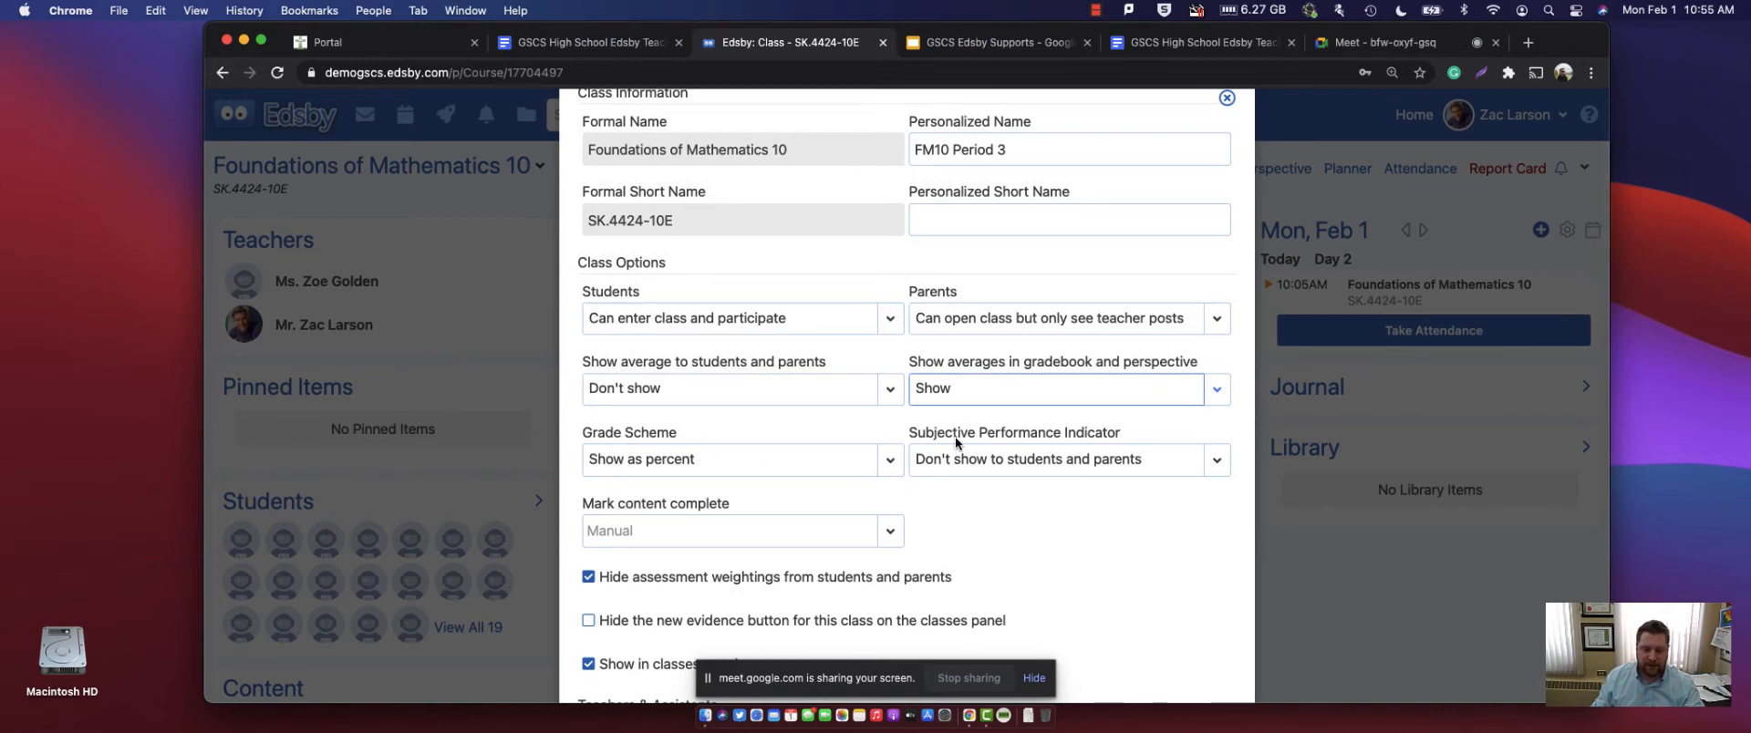
{"action": "scroll", "coordinate": [925, 456], "scroll_direction": "down", "scroll_amount": 5}
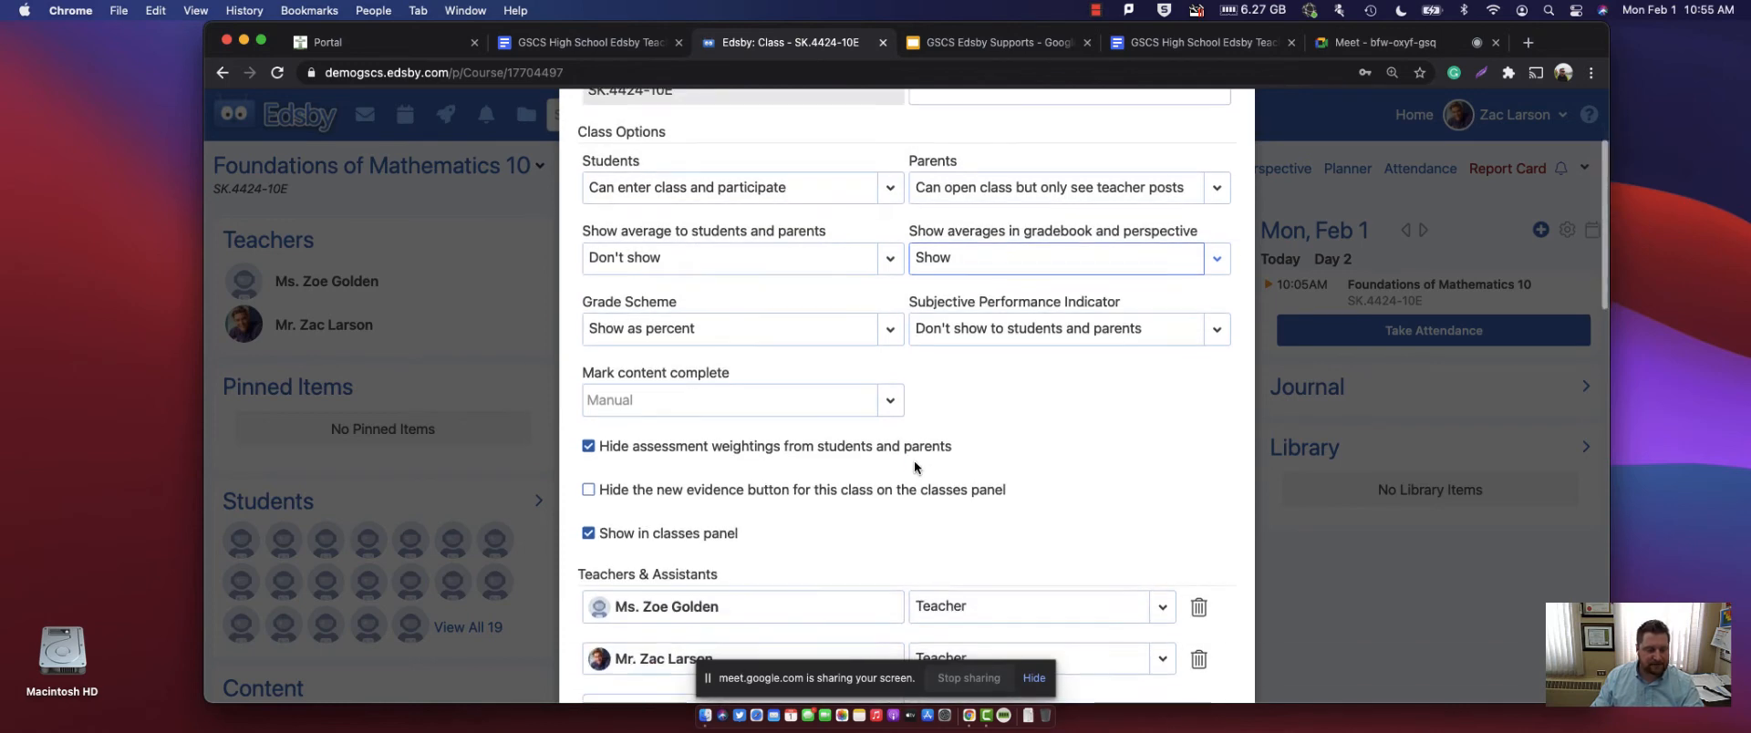
{"action": "scroll", "coordinate": [697, 445], "scroll_direction": "down", "scroll_amount": 1}
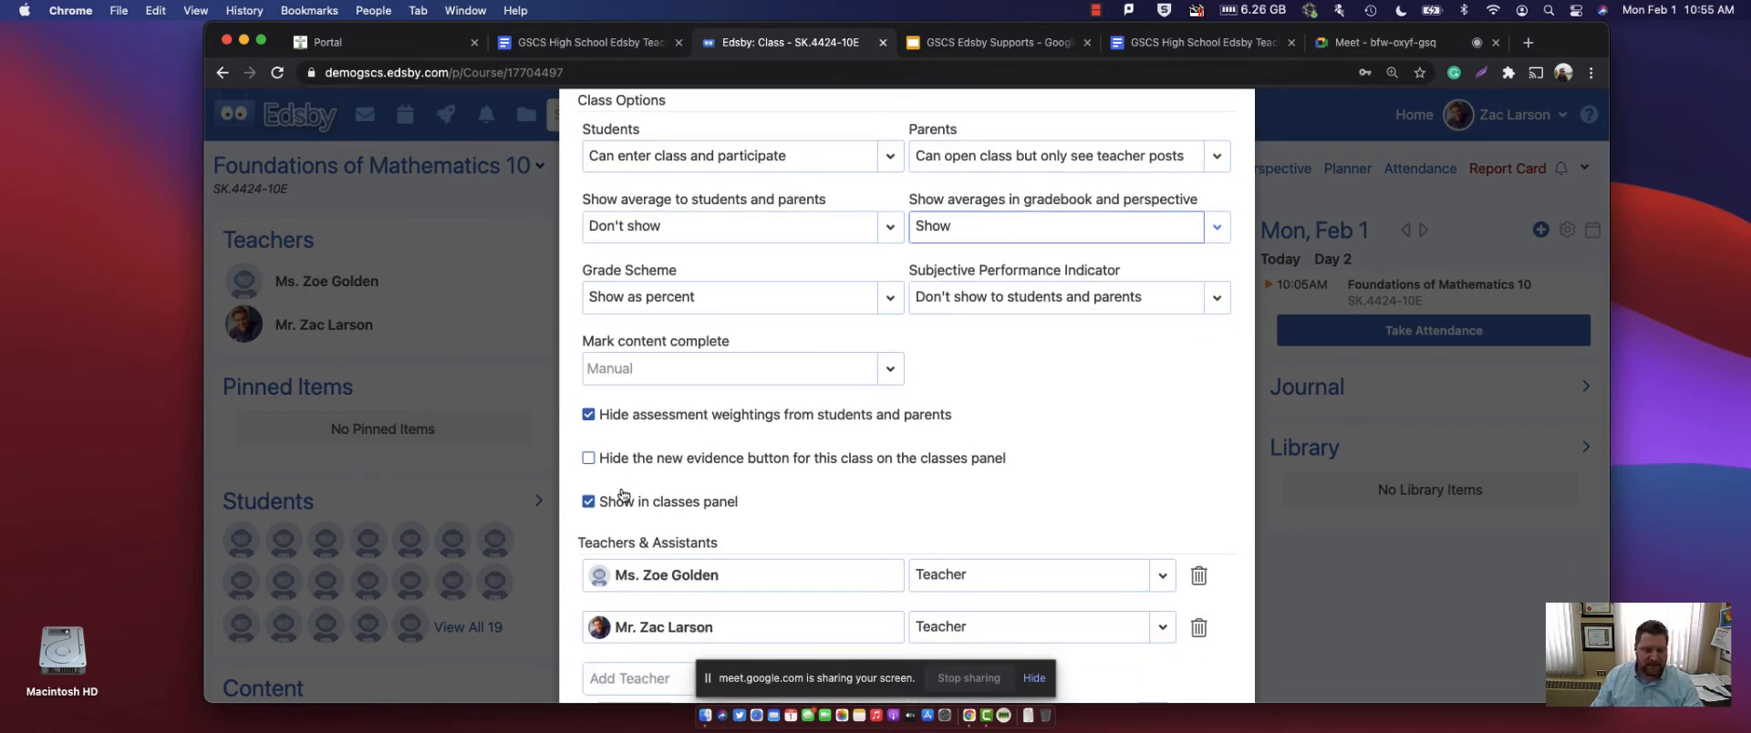
{"action": "scroll", "coordinate": [627, 495], "scroll_direction": "down", "scroll_amount": 2}
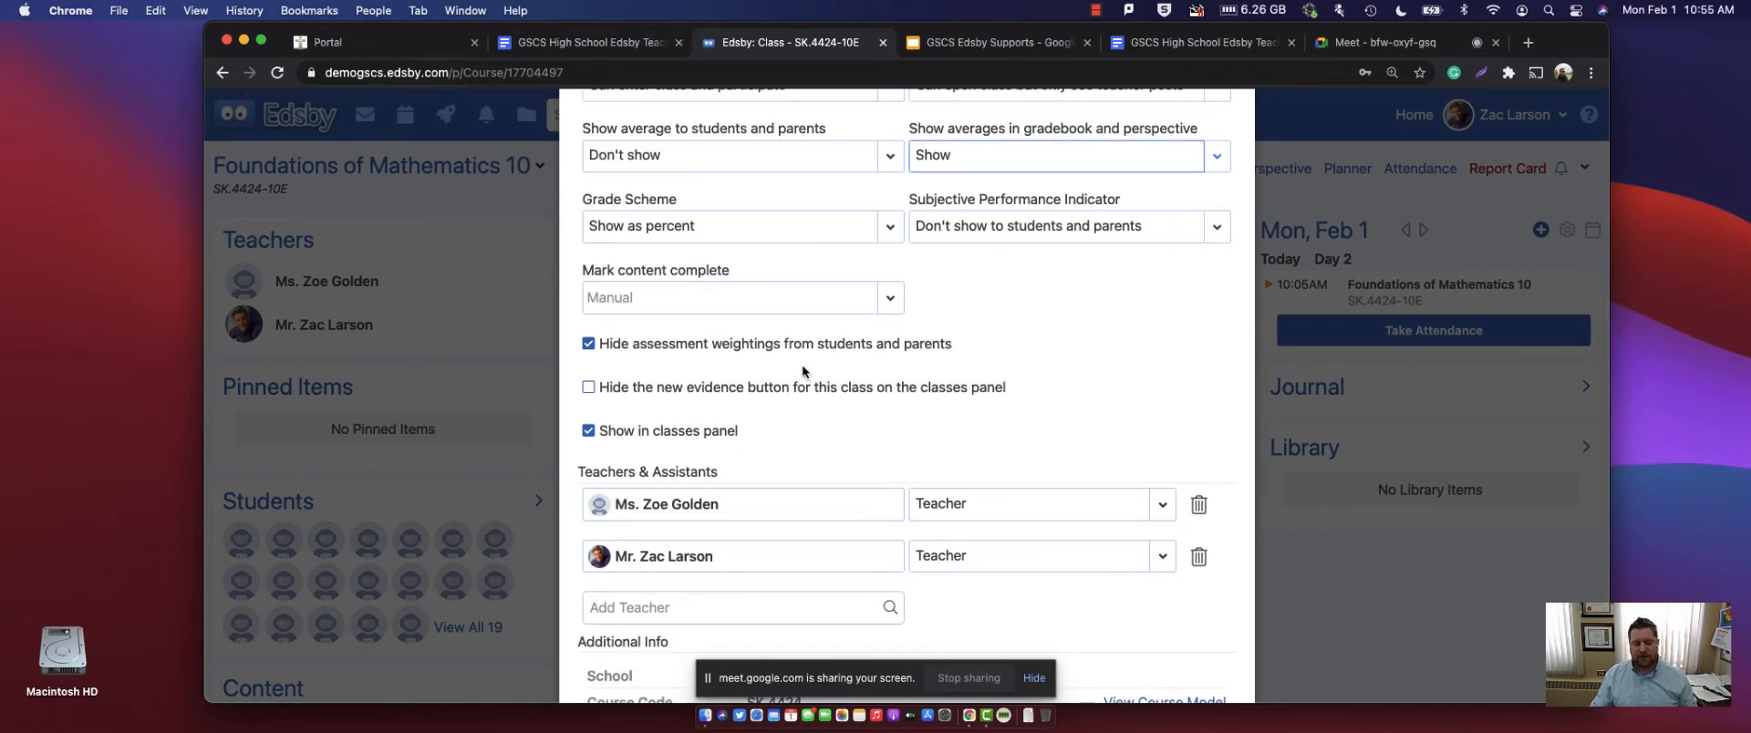
{"action": "left_click", "coordinate": [622, 44]}
{"action": "scroll", "coordinate": [907, 574], "scroll_direction": "down", "scroll_amount": 10}
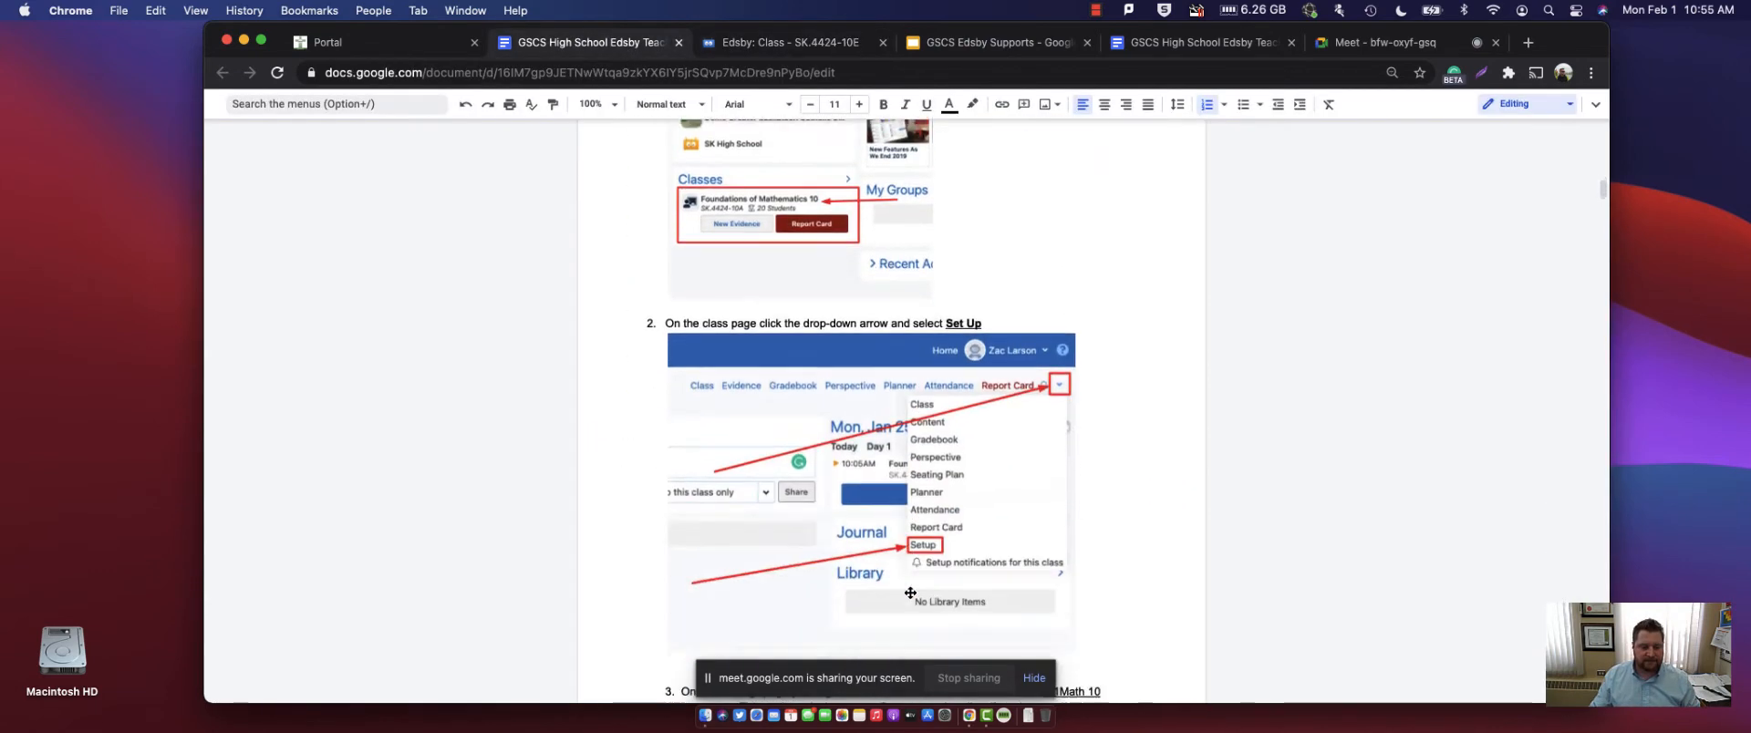
{"action": "scroll", "coordinate": [907, 574], "scroll_direction": "down", "scroll_amount": 8}
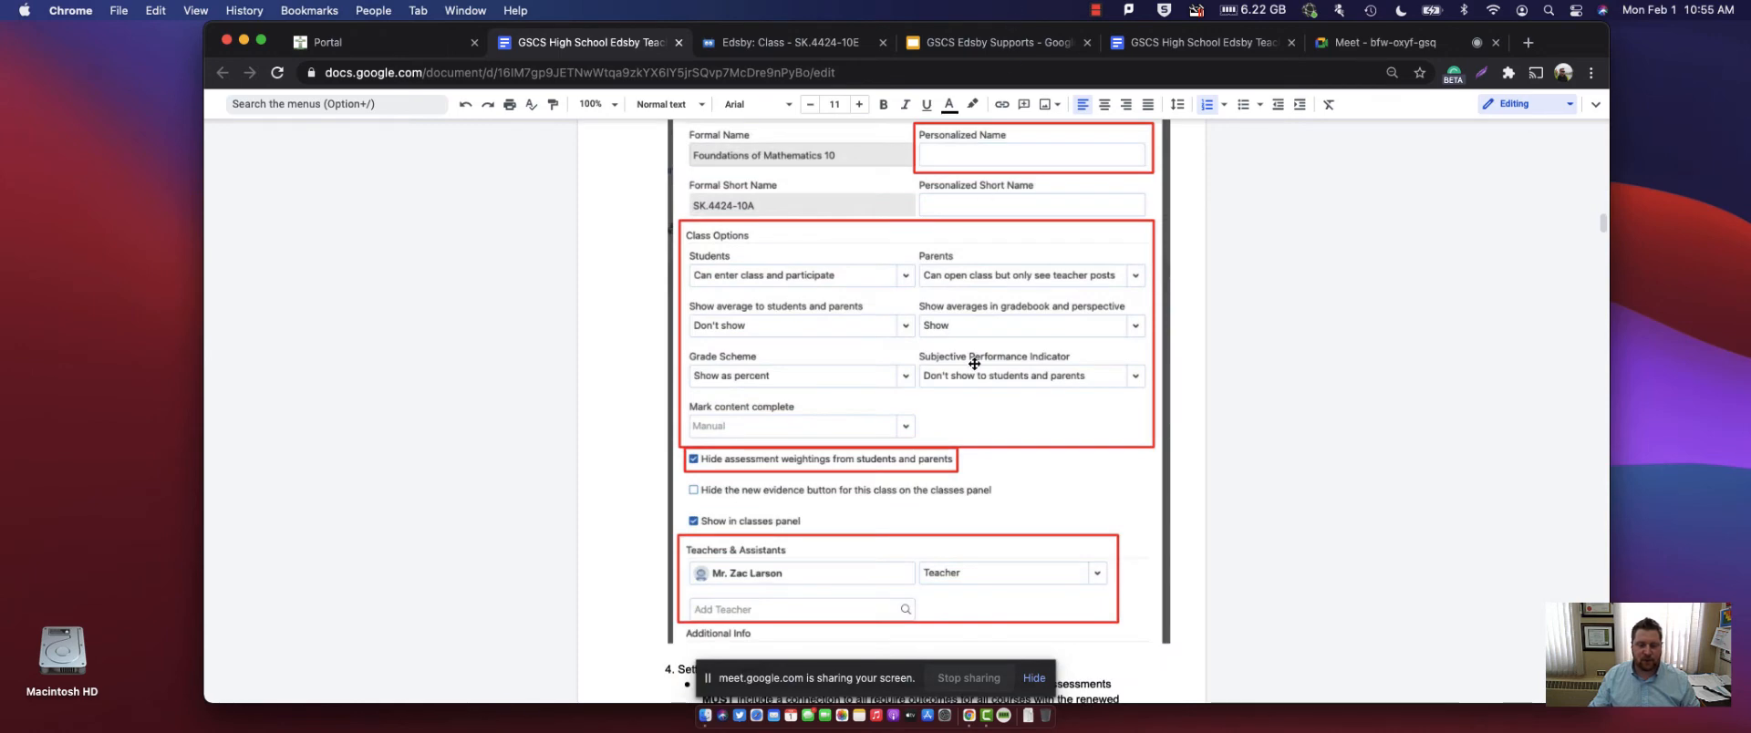
{"action": "scroll", "coordinate": [929, 586], "scroll_direction": "down", "scroll_amount": 2}
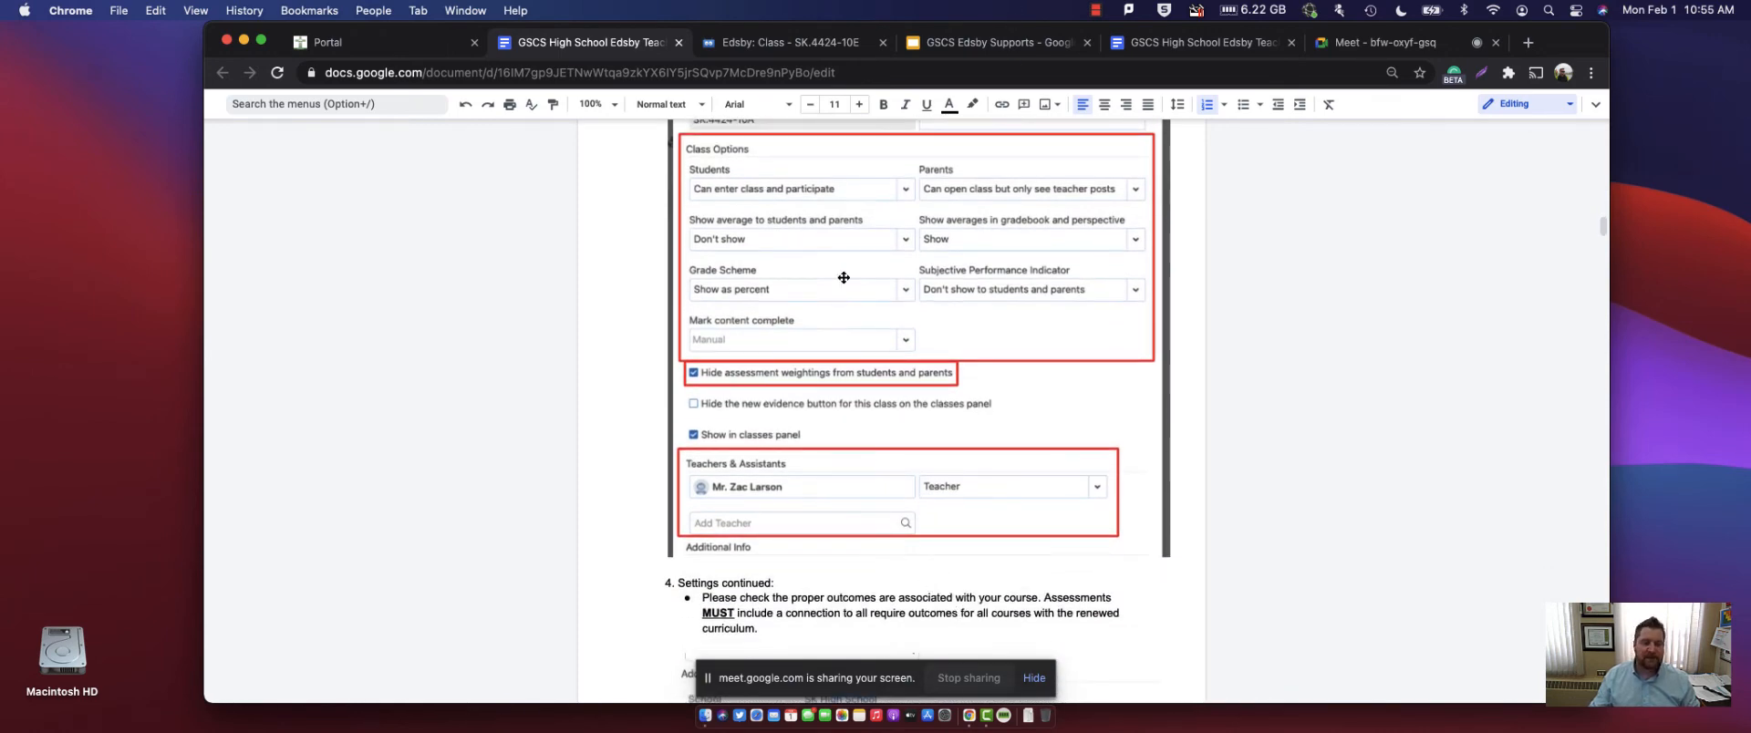
- Return to the Edsby setup form, open its setup help link in a new browser tab, and review the field explanations there
{"action": "left_click", "coordinate": [771, 43]}
{"action": "scroll", "coordinate": [848, 597], "scroll_direction": "down", "scroll_amount": 5}
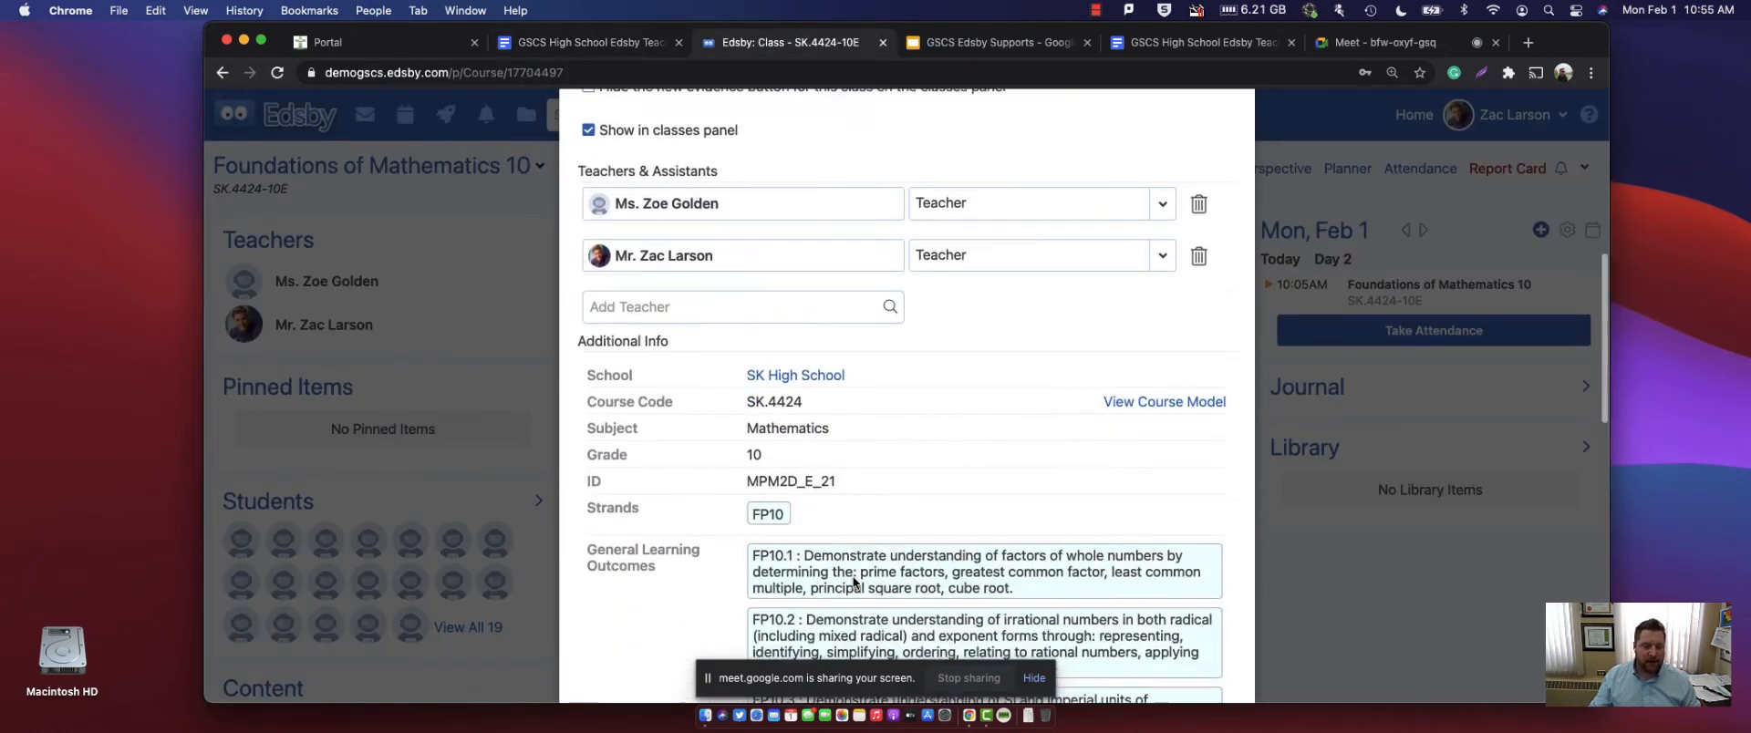
{"action": "scroll", "coordinate": [696, 562], "scroll_direction": "down", "scroll_amount": 10}
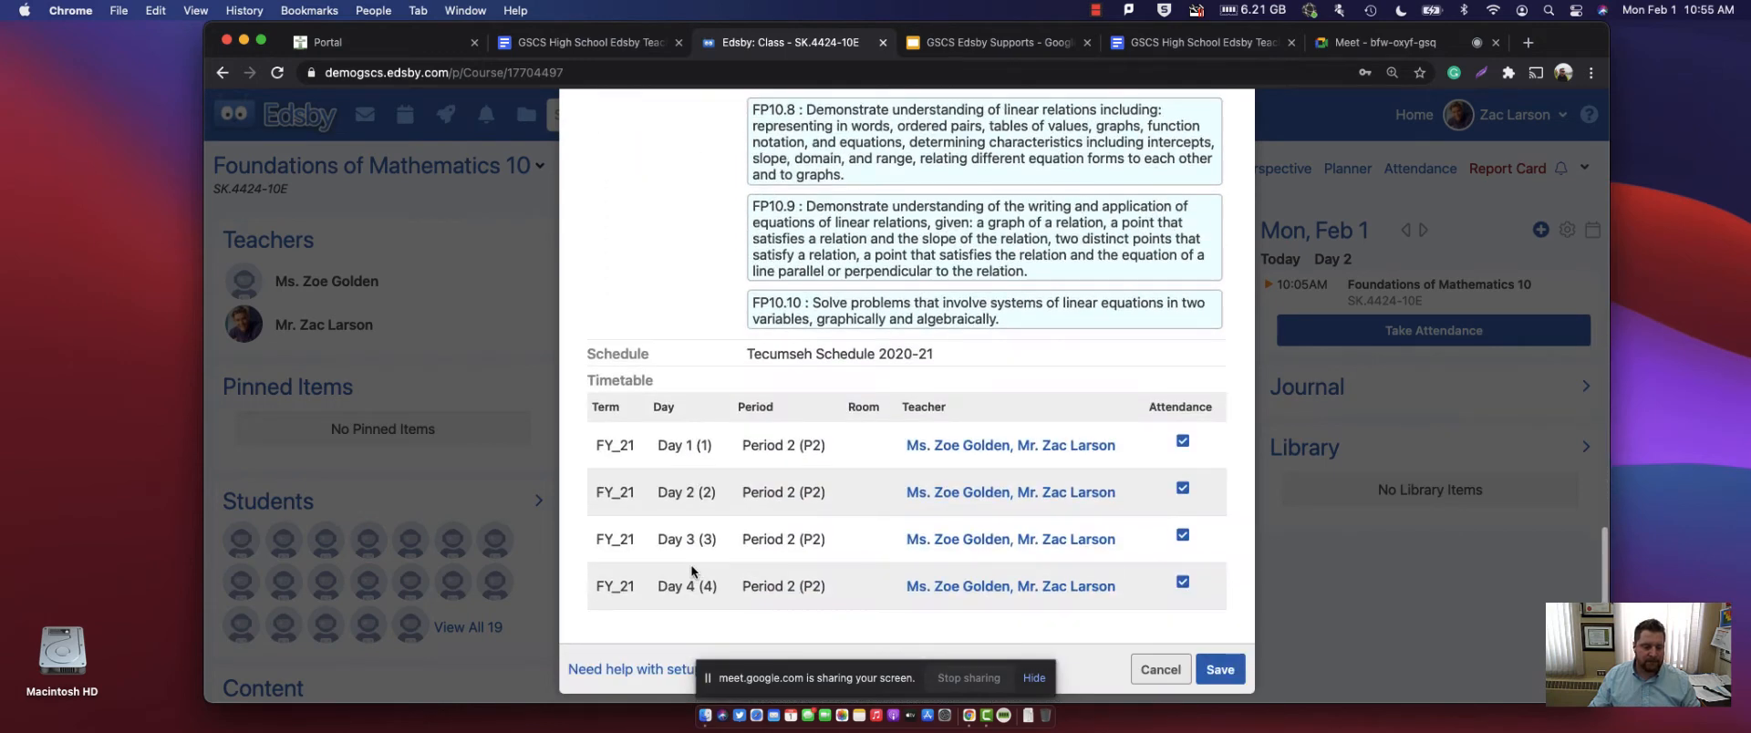
{"action": "right_click", "coordinate": [627, 666]}
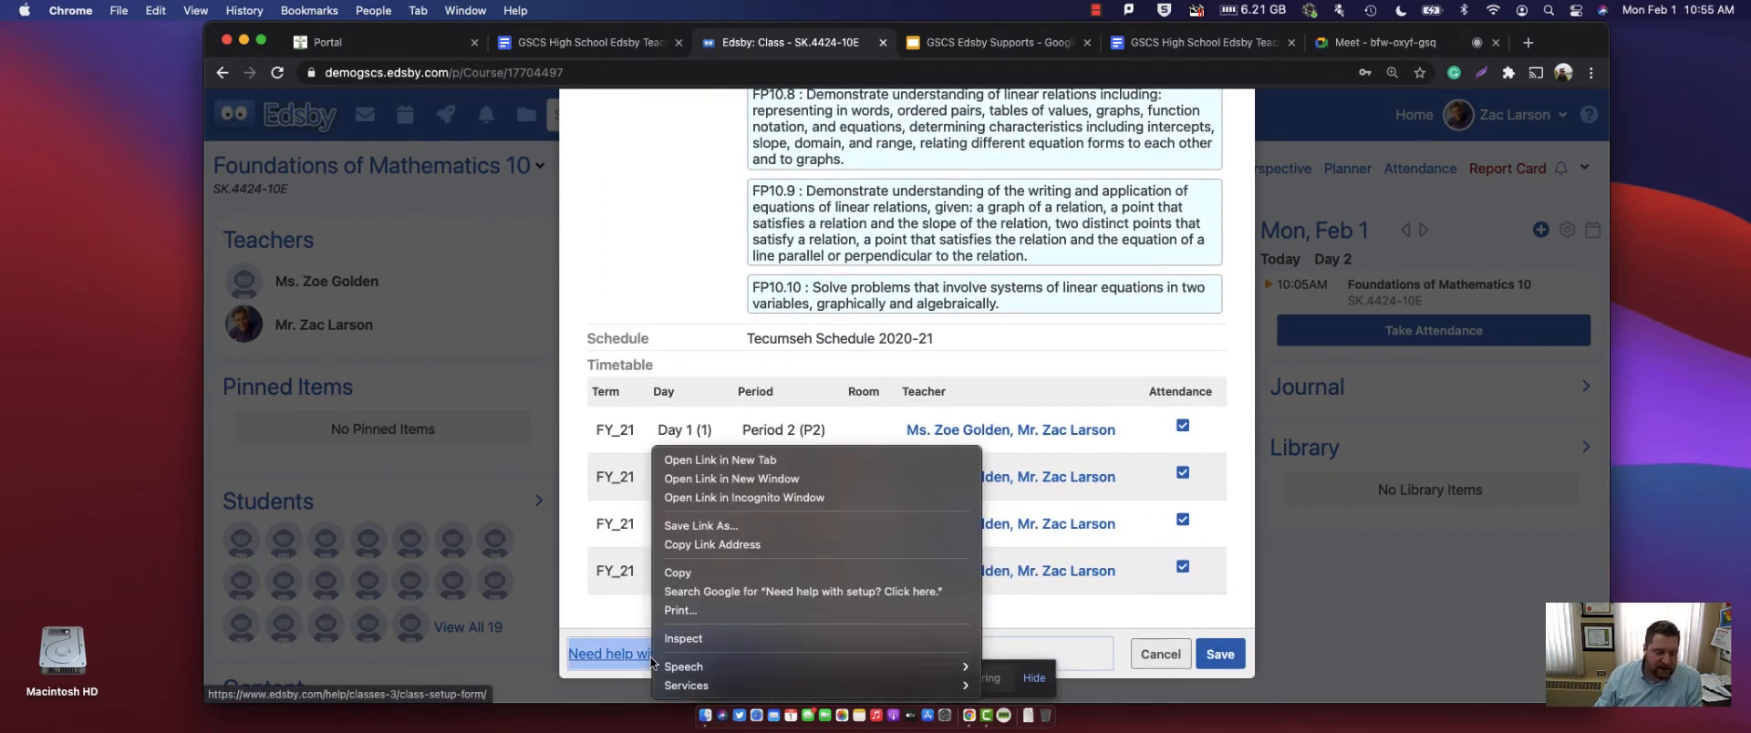
{"action": "left_click", "coordinate": [726, 458]}
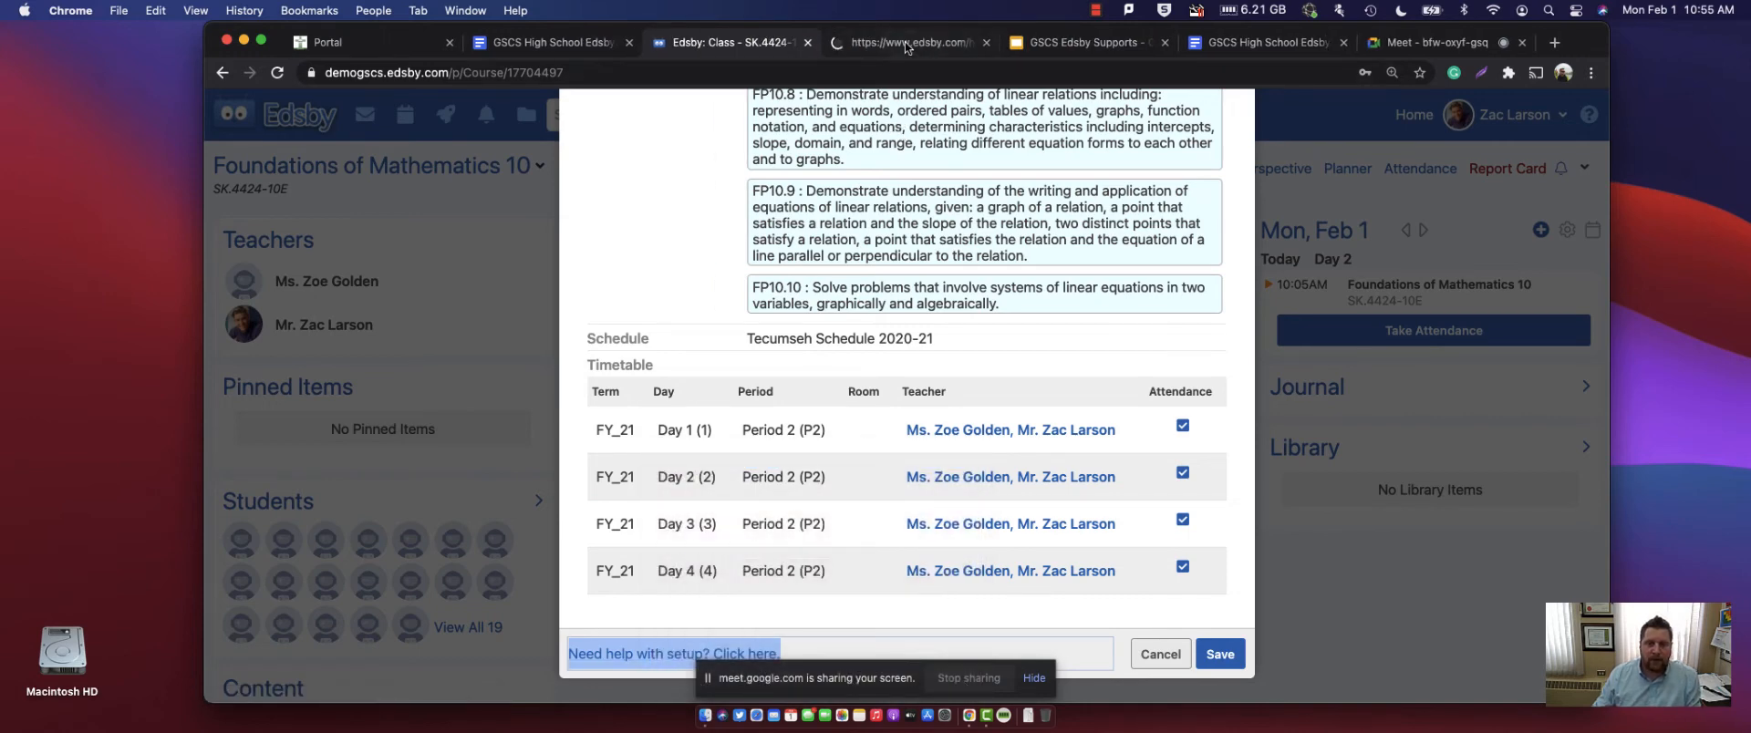
{"action": "left_click", "coordinate": [907, 45]}
{"action": "scroll", "coordinate": [896, 239], "scroll_direction": "down", "scroll_amount": 10}
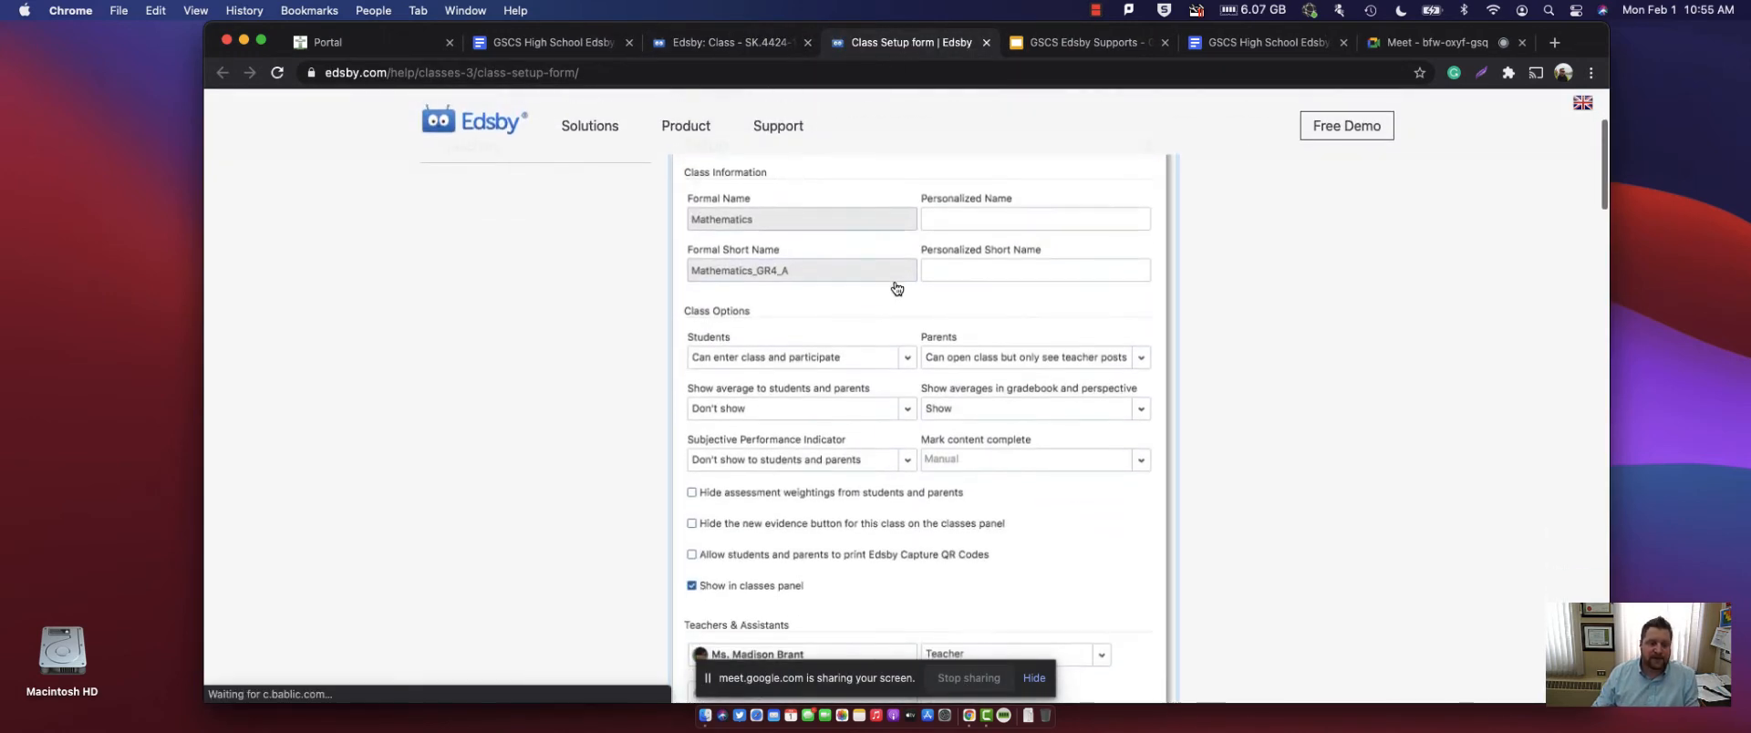
{"action": "scroll", "coordinate": [877, 493], "scroll_direction": "down", "scroll_amount": 5}
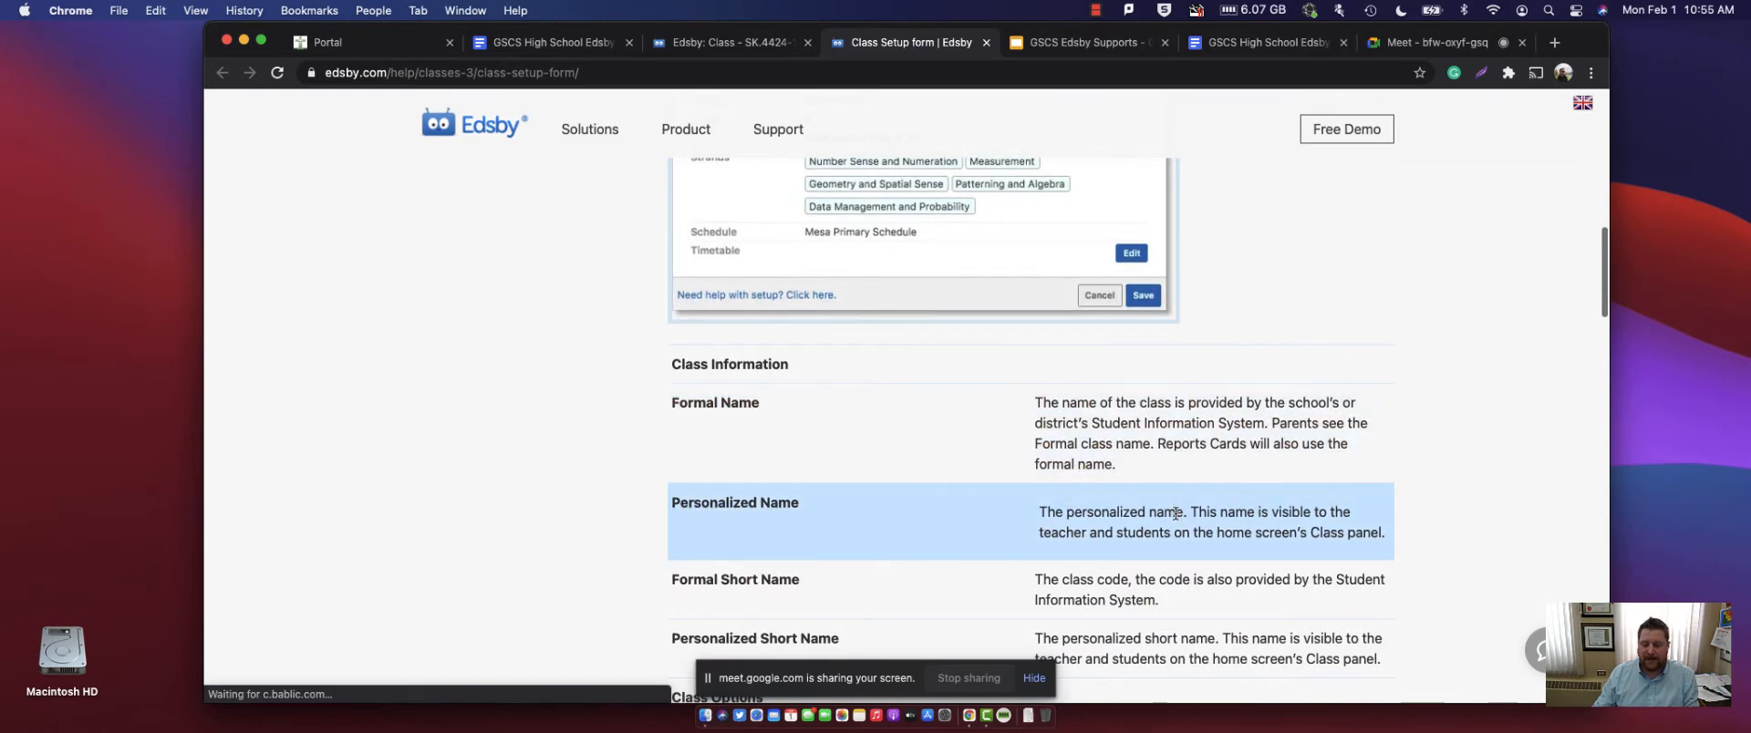
- Return to the Edsby class setup form and examine the teachers, additional course information, general learning outcomes FP10.1 to FP10.10 and timetable
{"action": "left_click", "coordinate": [737, 47]}
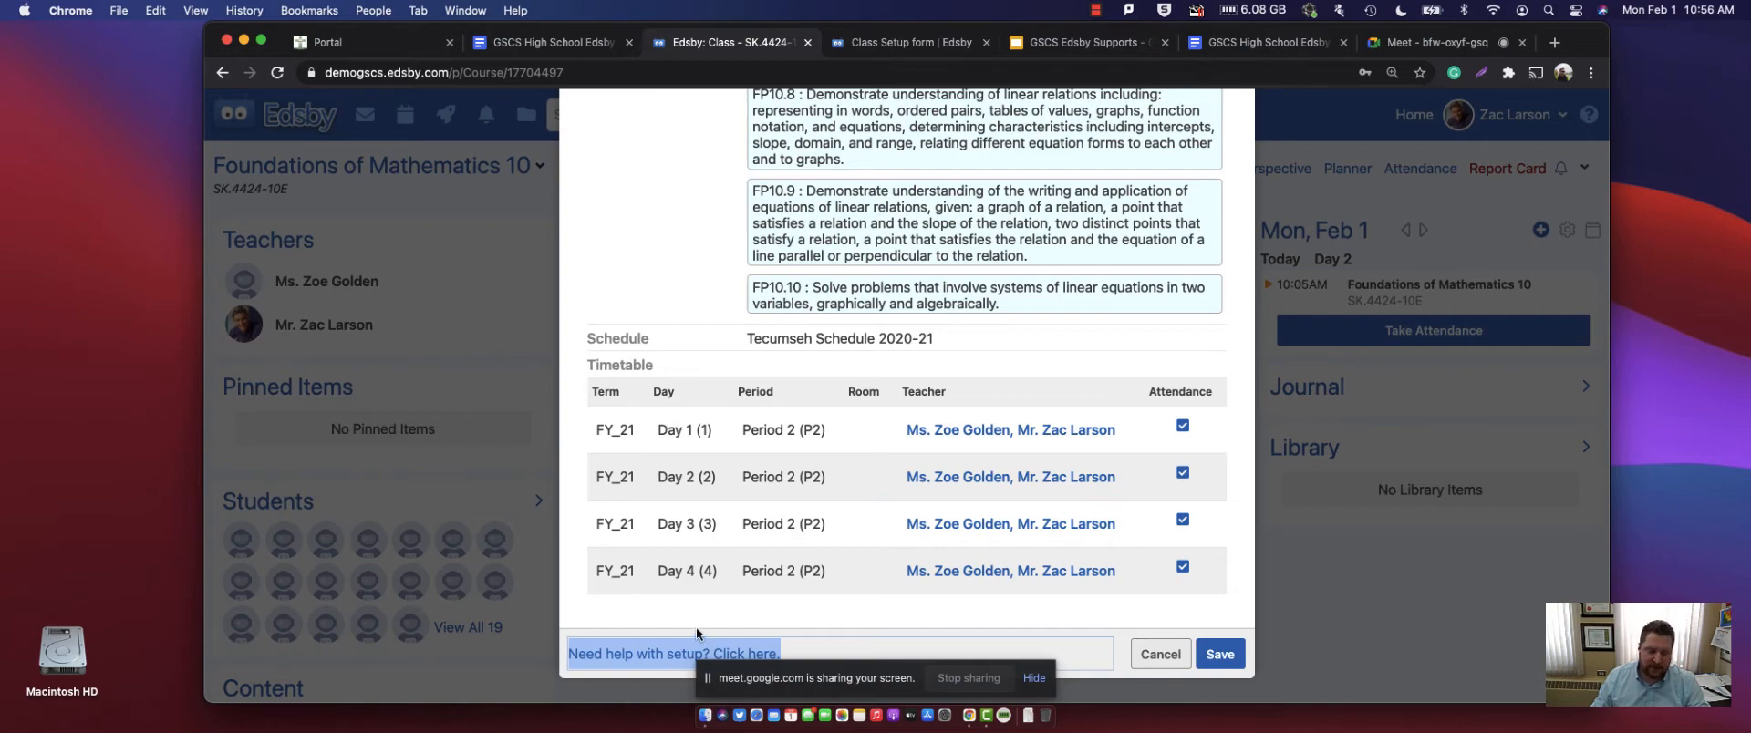
{"action": "scroll", "coordinate": [643, 266], "scroll_direction": "up", "scroll_amount": 15}
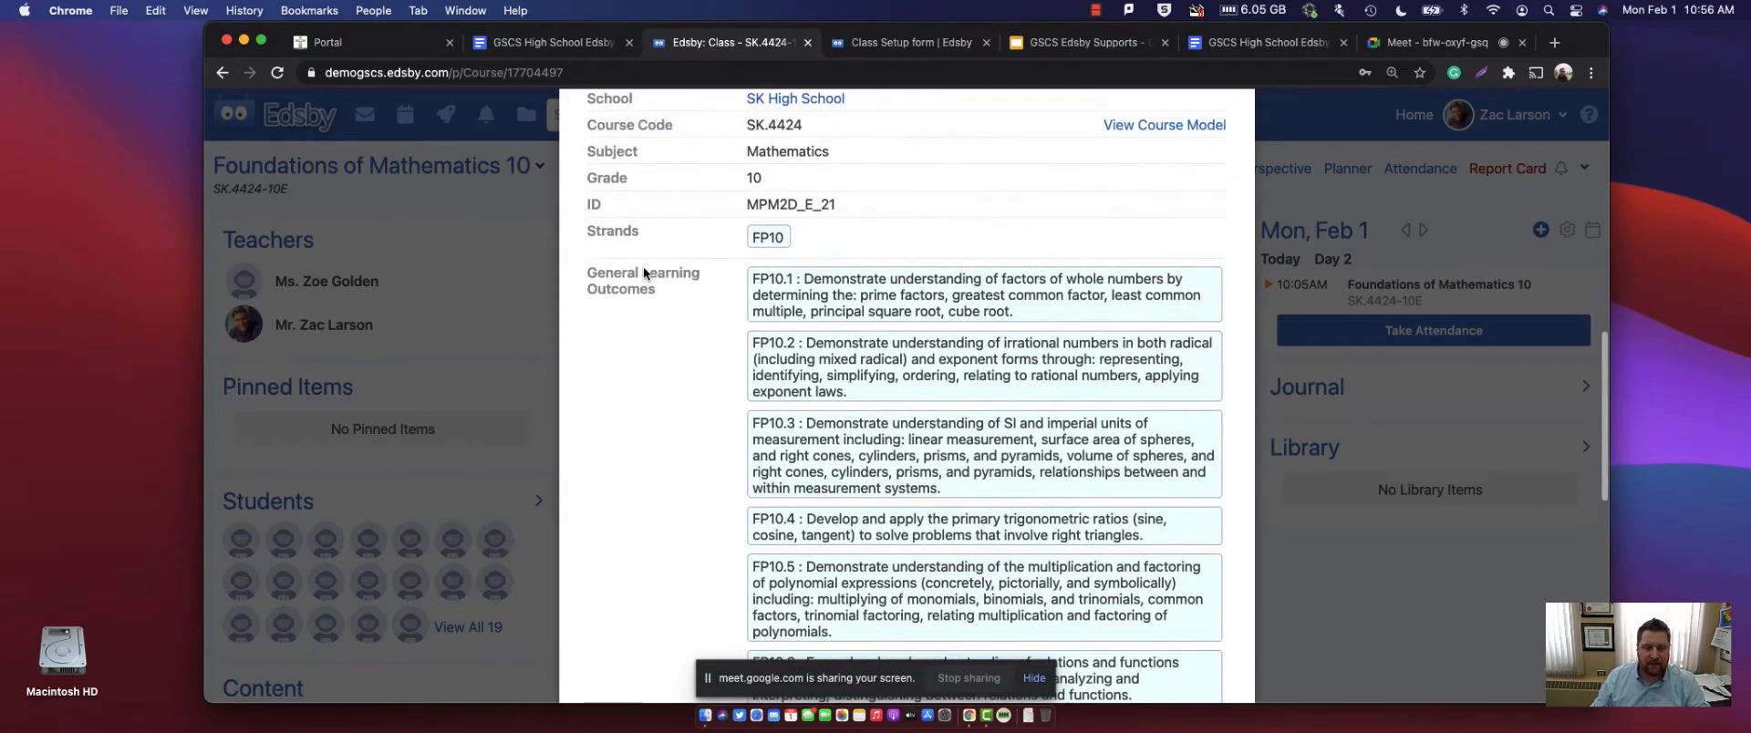
{"action": "scroll", "coordinate": [775, 291], "scroll_direction": "down", "scroll_amount": 6}
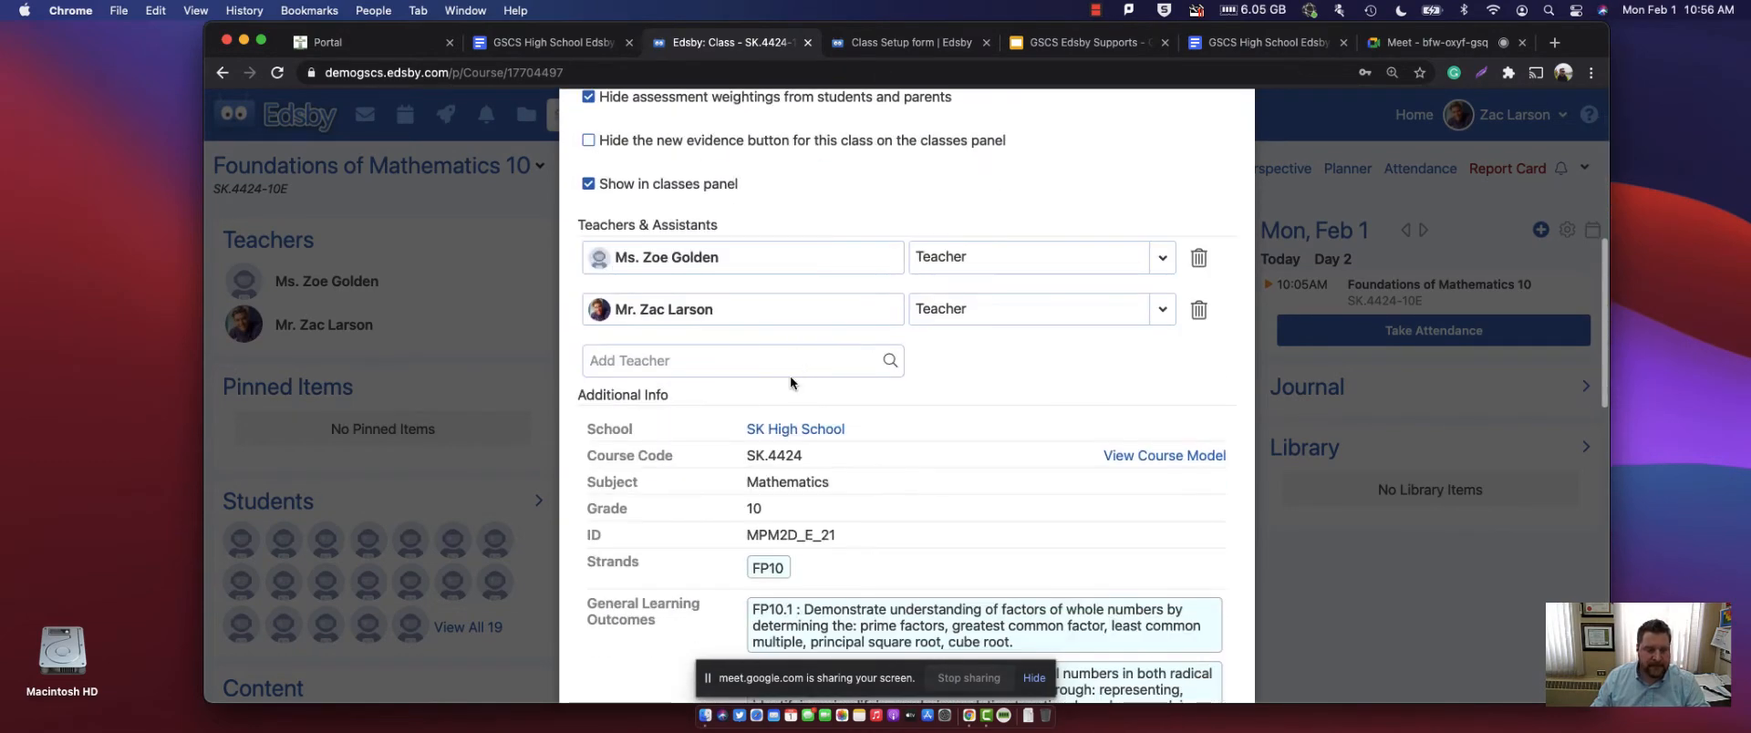
{"action": "scroll", "coordinate": [789, 376], "scroll_direction": "down", "scroll_amount": 4}
{"action": "scroll", "coordinate": [782, 396], "scroll_direction": "down", "scroll_amount": 2}
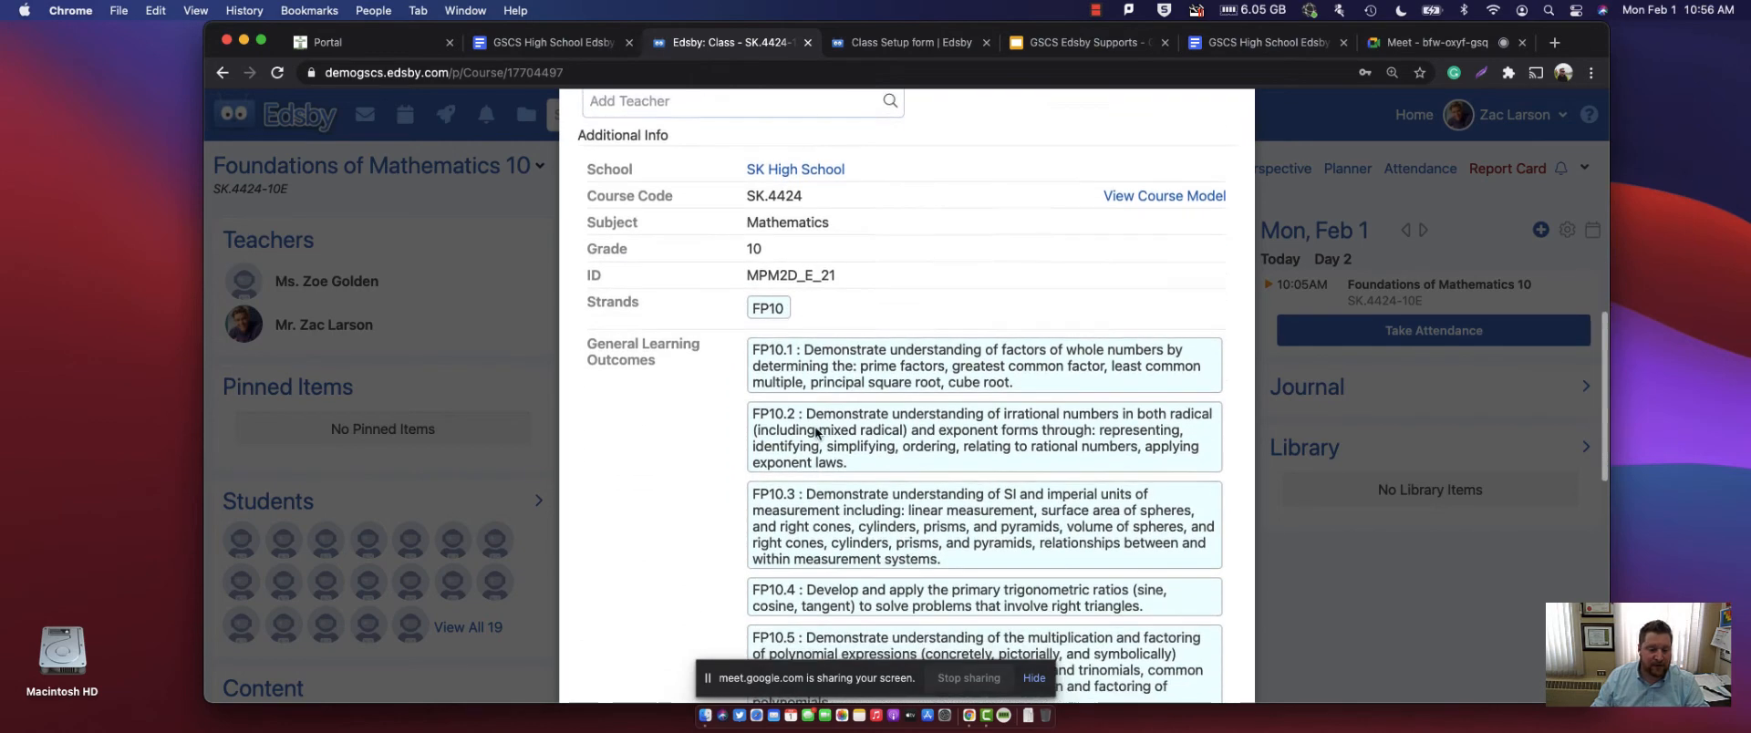
{"action": "scroll", "coordinate": [803, 437], "scroll_direction": "down", "scroll_amount": 2}
{"action": "scroll", "coordinate": [675, 265], "scroll_direction": "down", "scroll_amount": 2}
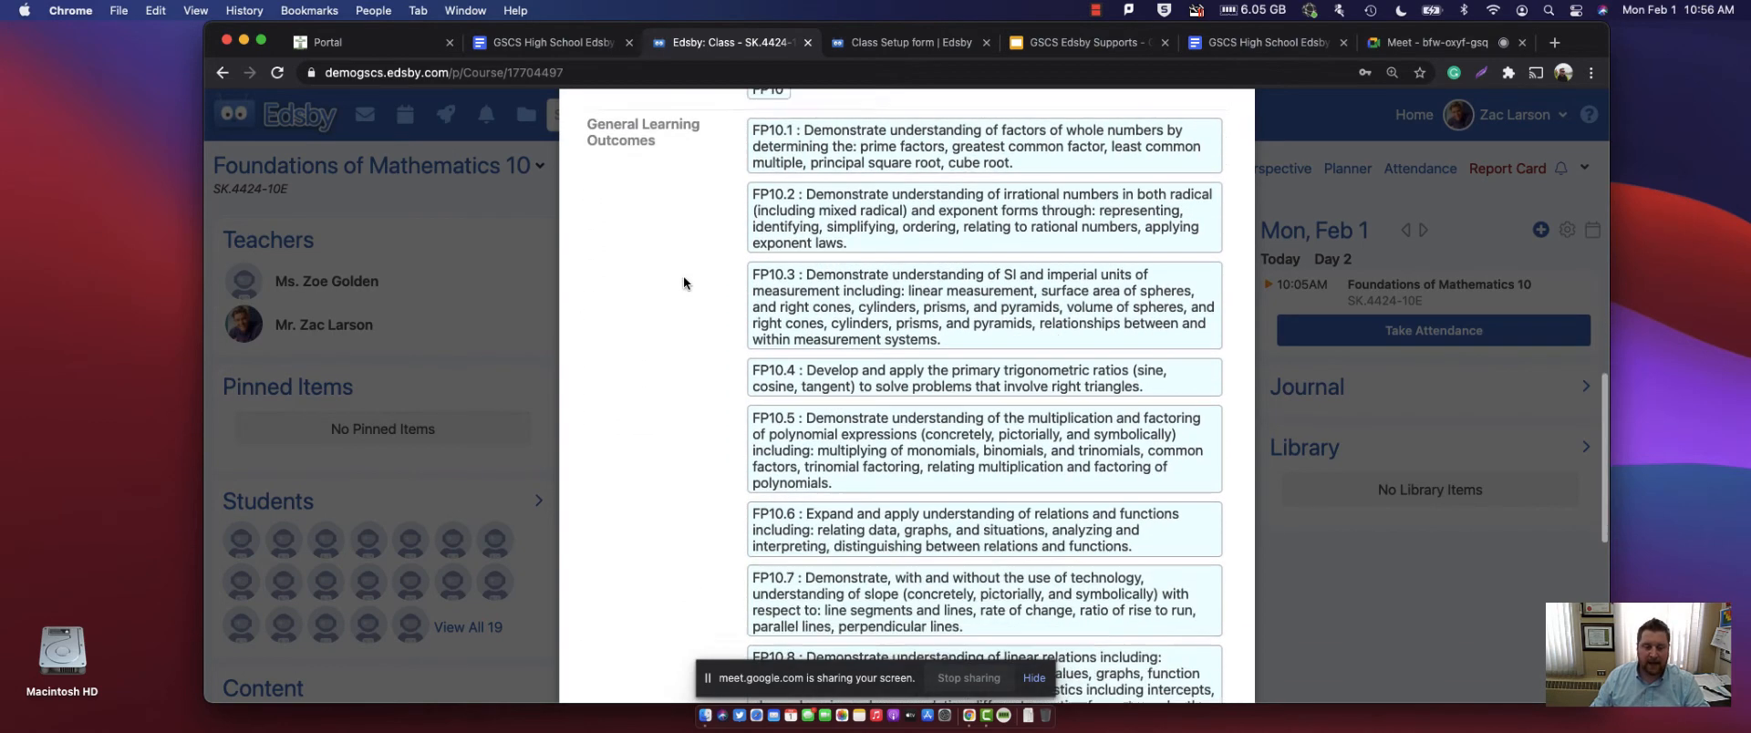
{"action": "scroll", "coordinate": [693, 274], "scroll_direction": "down", "scroll_amount": 4}
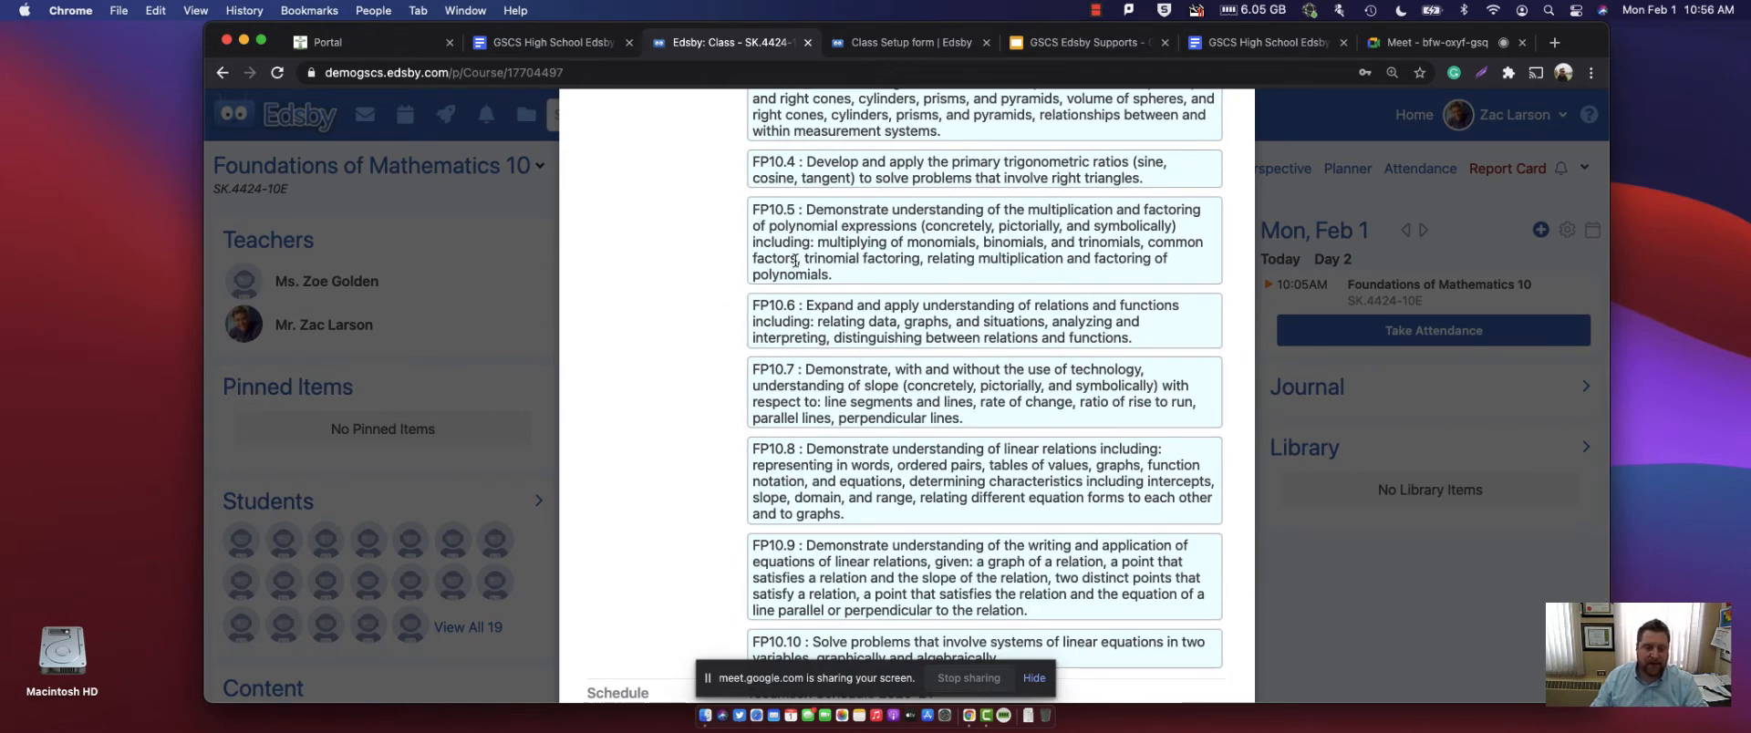
{"action": "scroll", "coordinate": [795, 261], "scroll_direction": "down", "scroll_amount": 3}
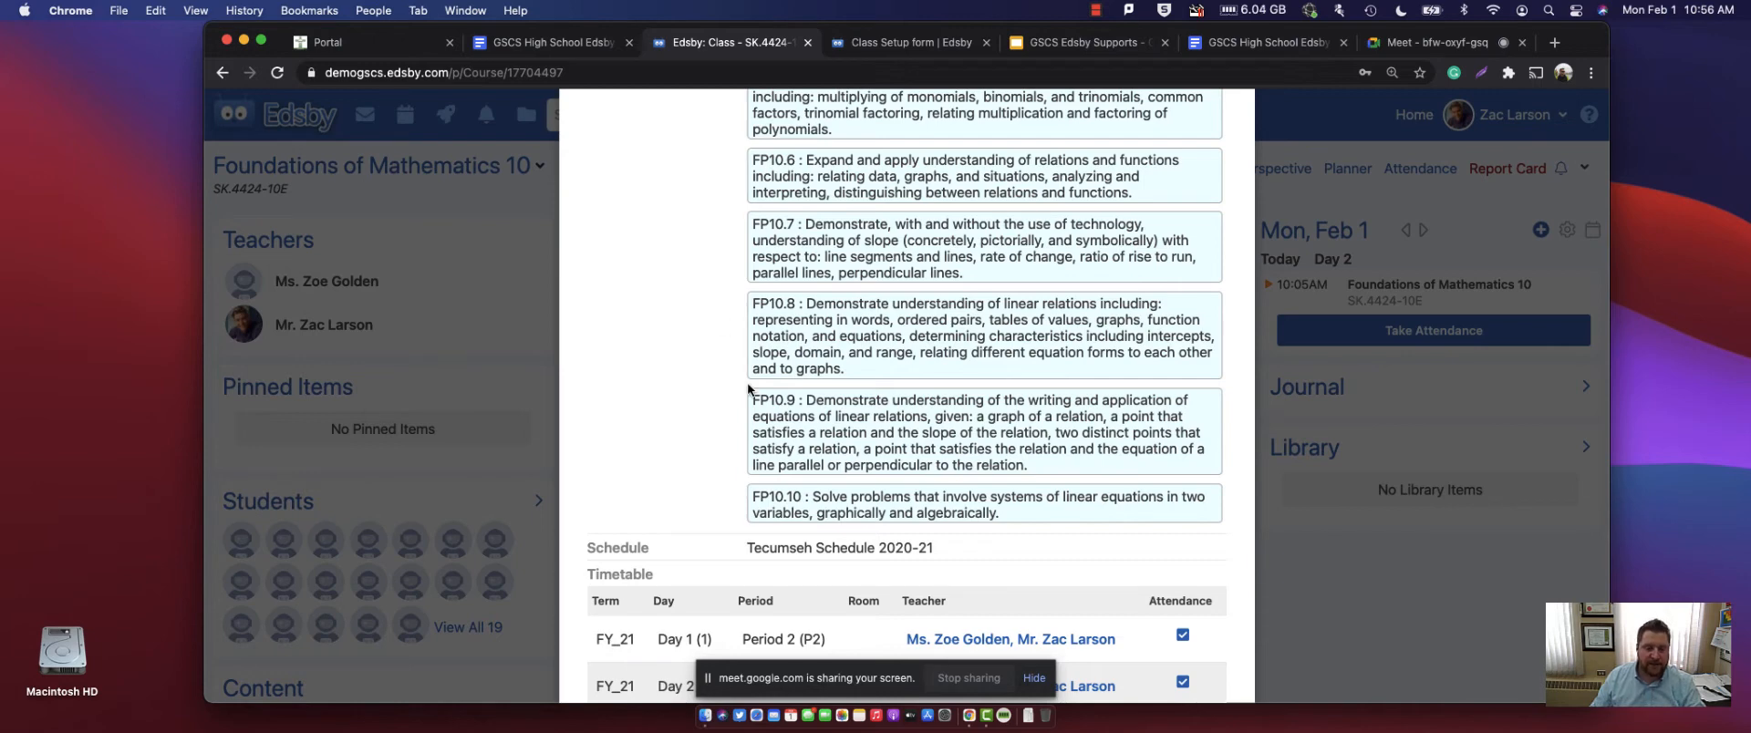
{"action": "scroll", "coordinate": [820, 379], "scroll_direction": "up", "scroll_amount": 3}
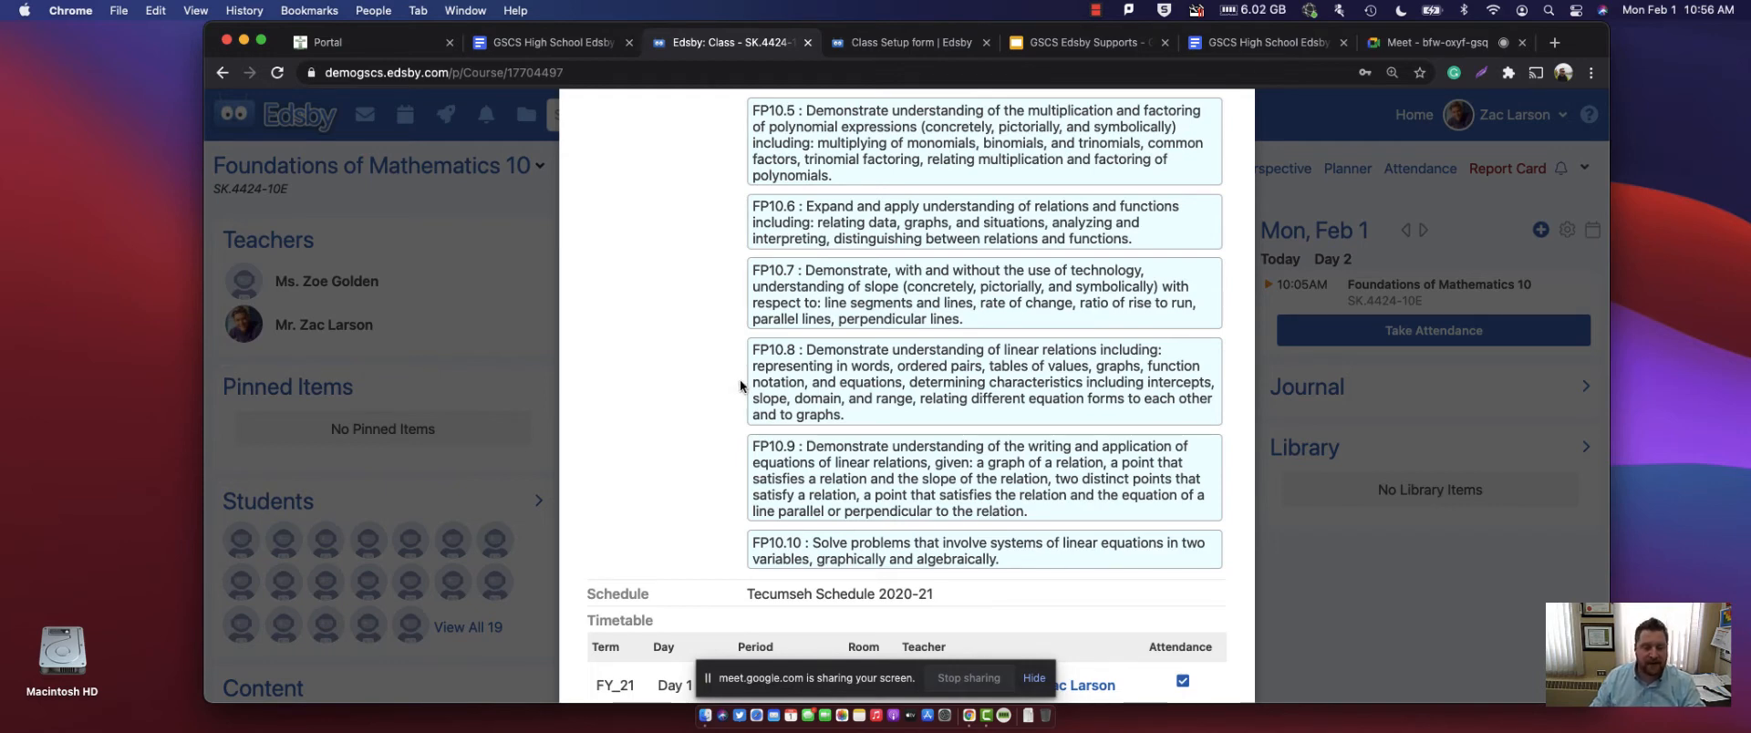
{"action": "scroll", "coordinate": [741, 383], "scroll_direction": "down", "scroll_amount": 3}
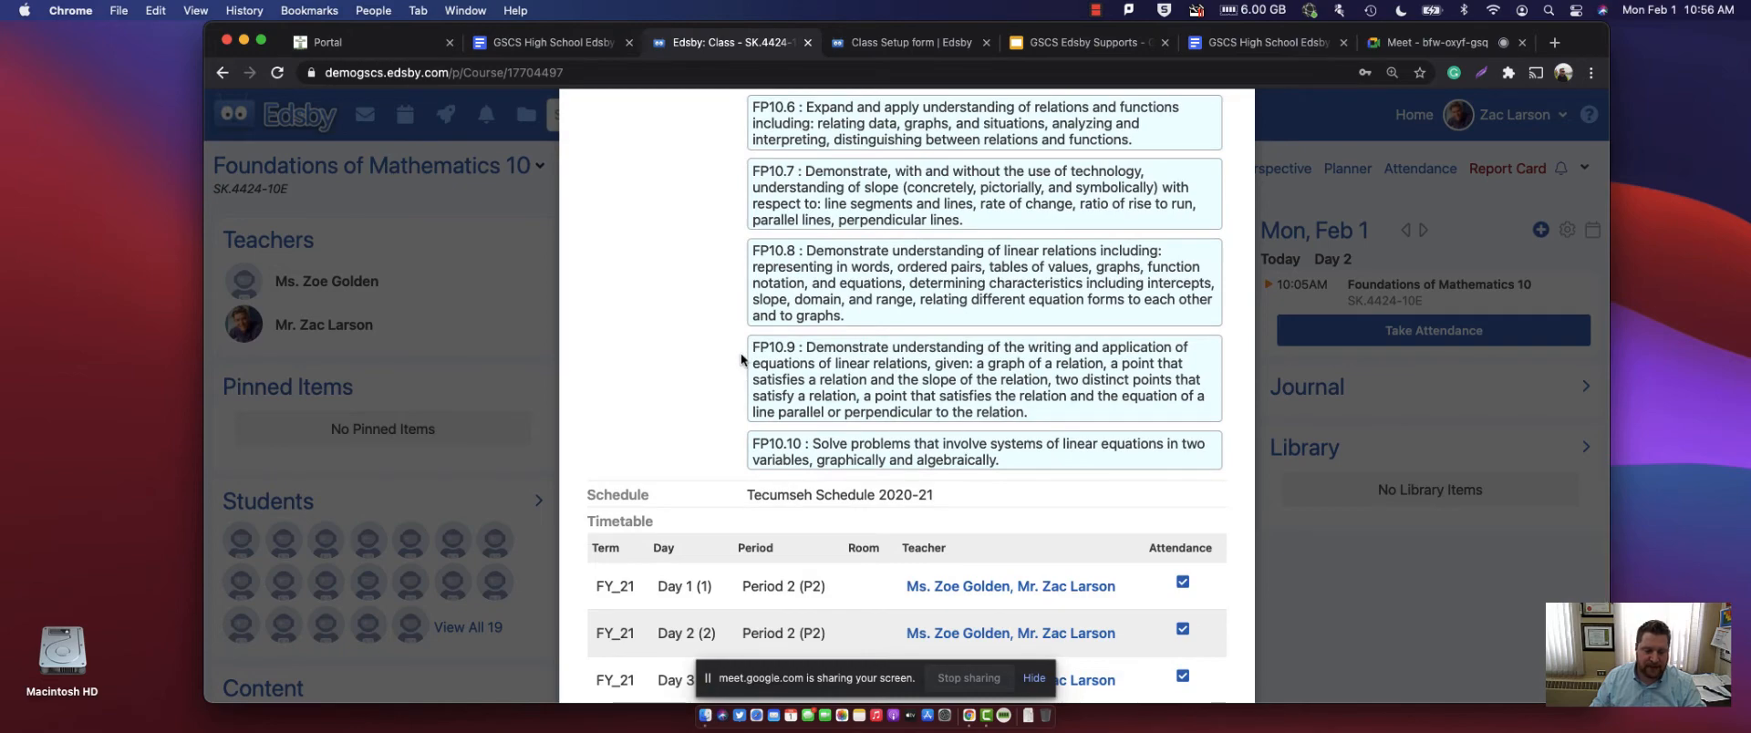
- Start closing the class setup form, decline to discard its changes, and go to the Teachers & Assistants section
{"action": "scroll", "coordinate": [741, 353], "scroll_direction": "up", "scroll_amount": 15}
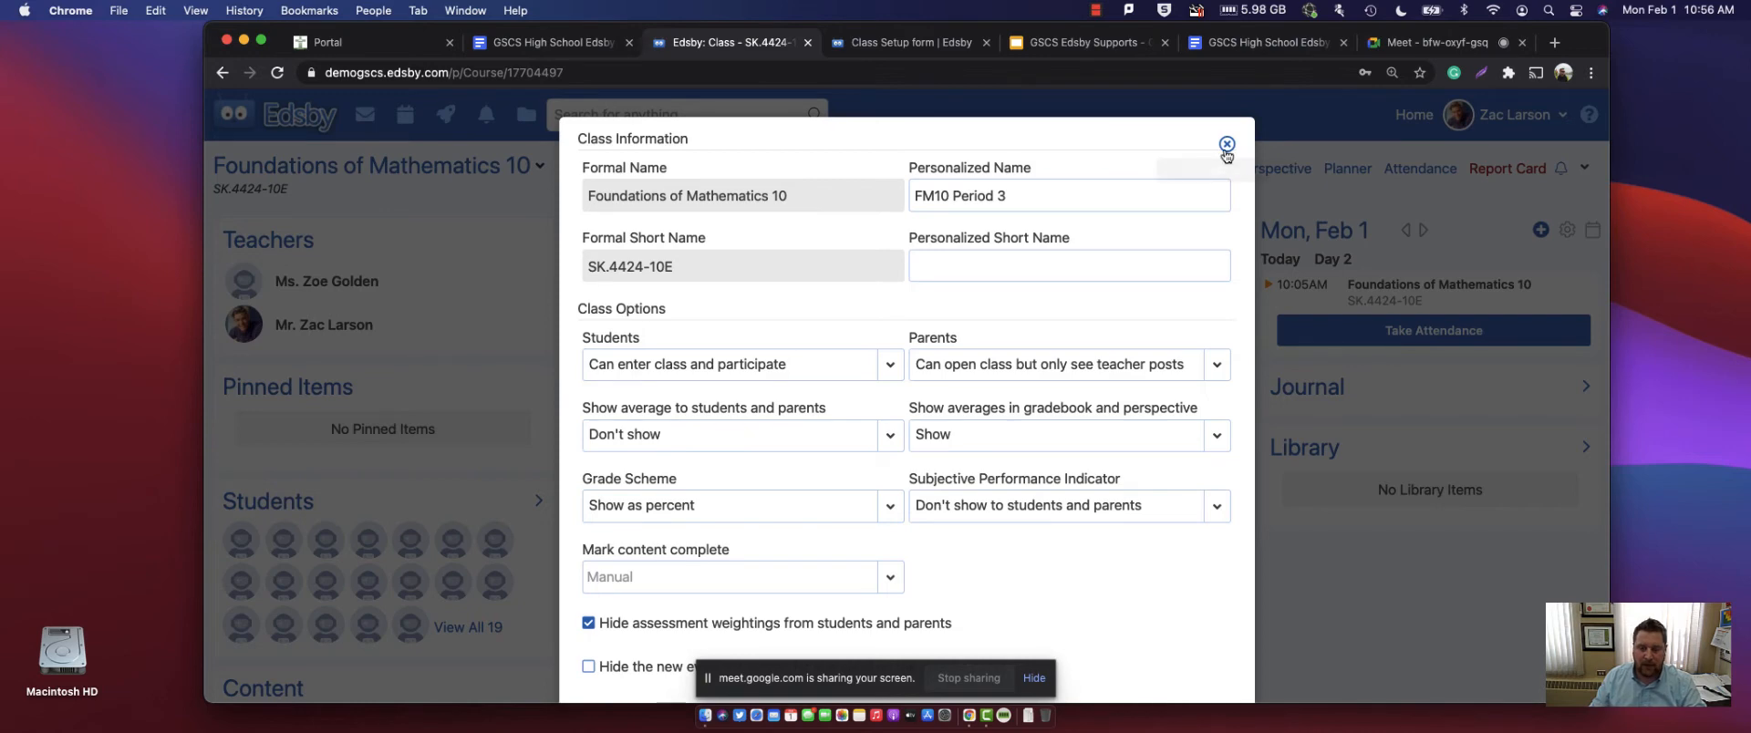
{"action": "left_click", "coordinate": [1227, 144]}
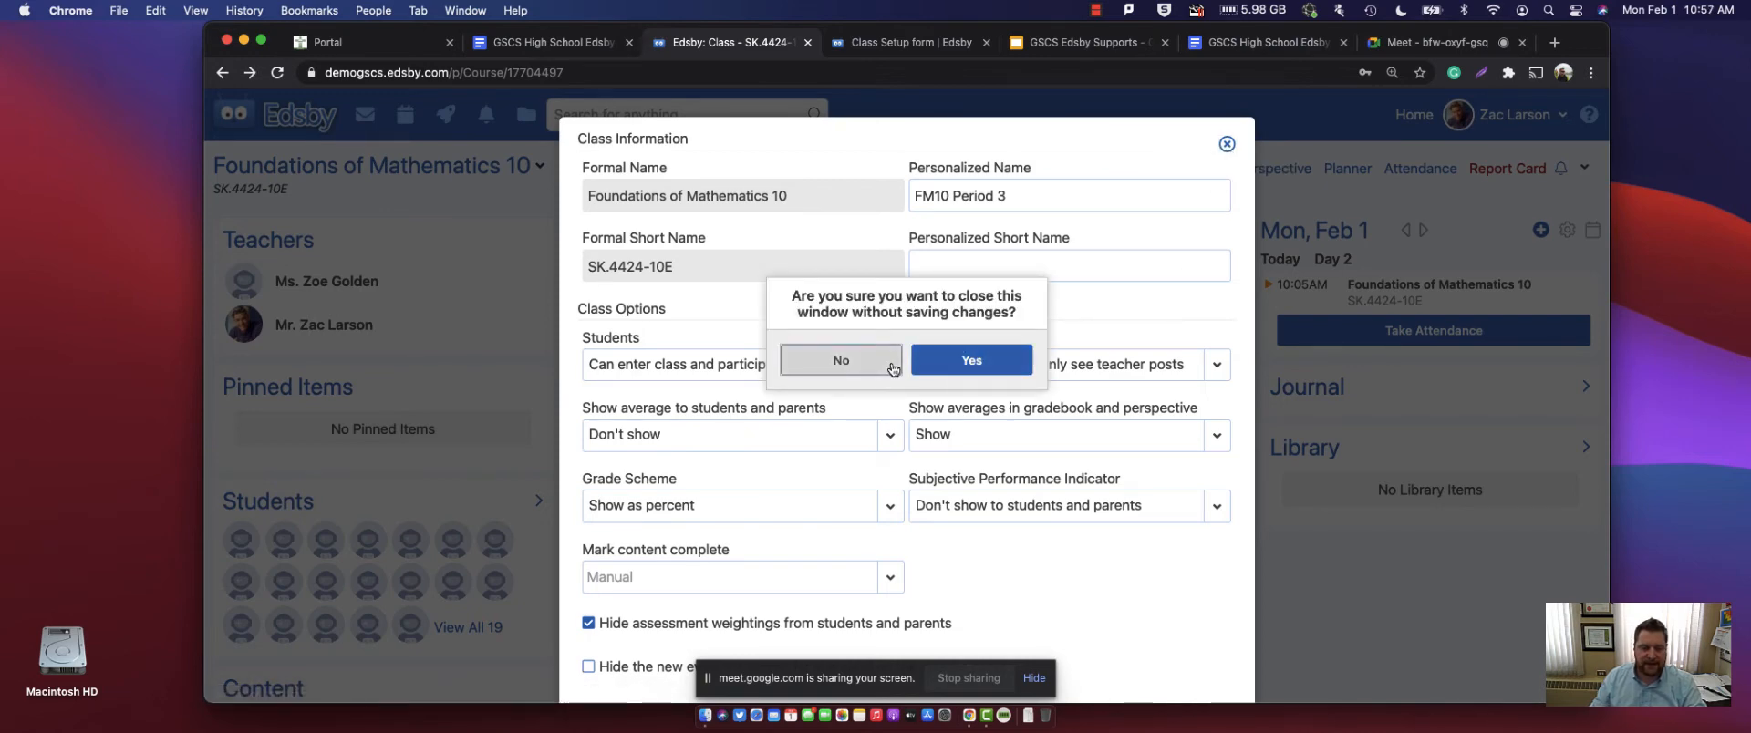
{"action": "left_click", "coordinate": [841, 361]}
{"action": "scroll", "coordinate": [960, 341], "scroll_direction": "down", "scroll_amount": 4}
{"action": "scroll", "coordinate": [960, 341], "scroll_direction": "down", "scroll_amount": 1}
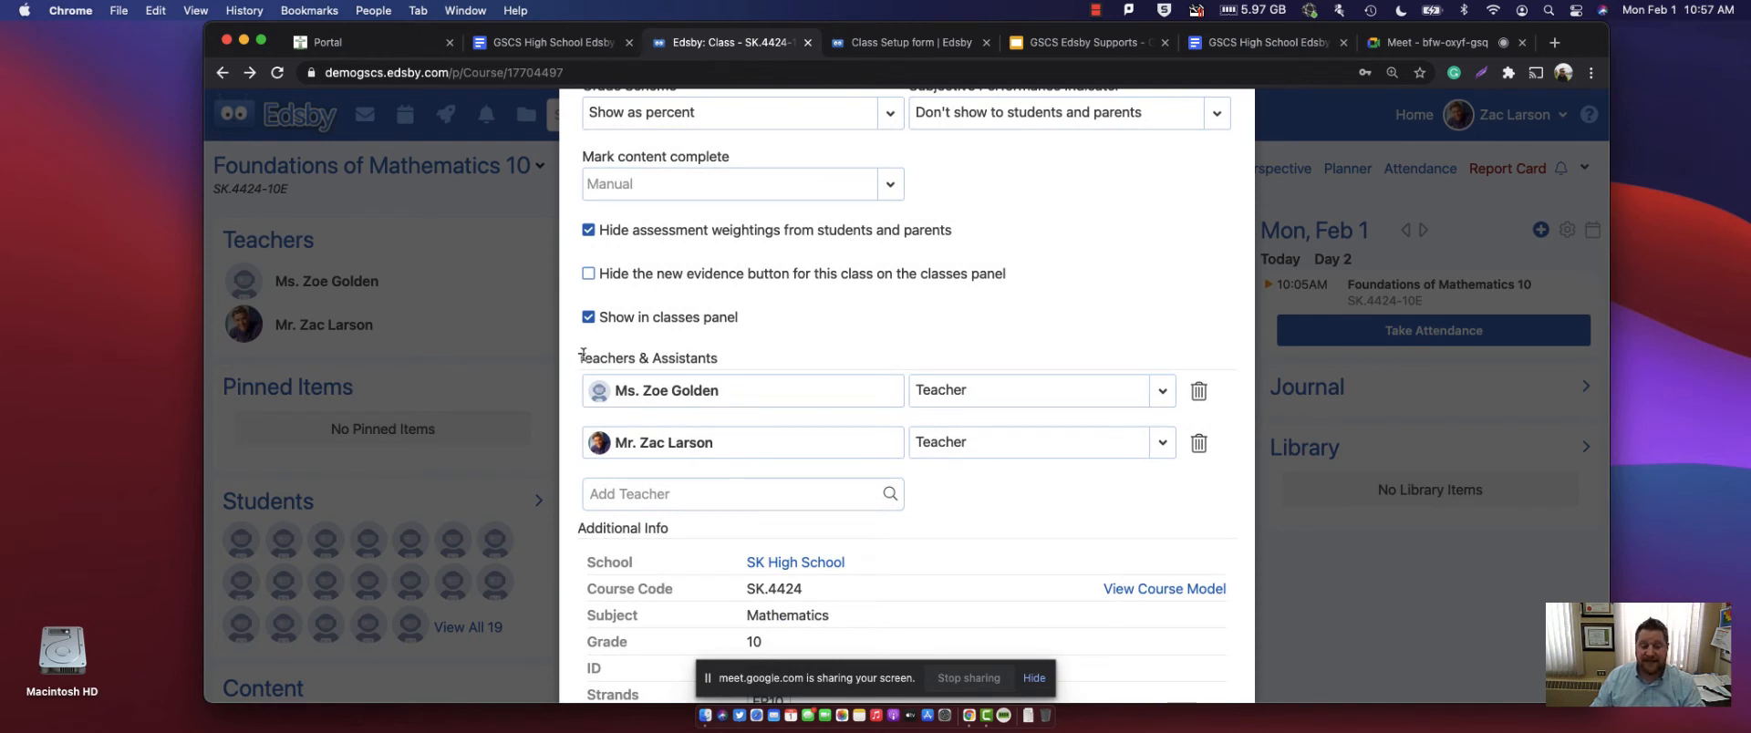
{"action": "left_click_drag", "start_coordinate": [583, 355], "coordinate": [813, 371]}
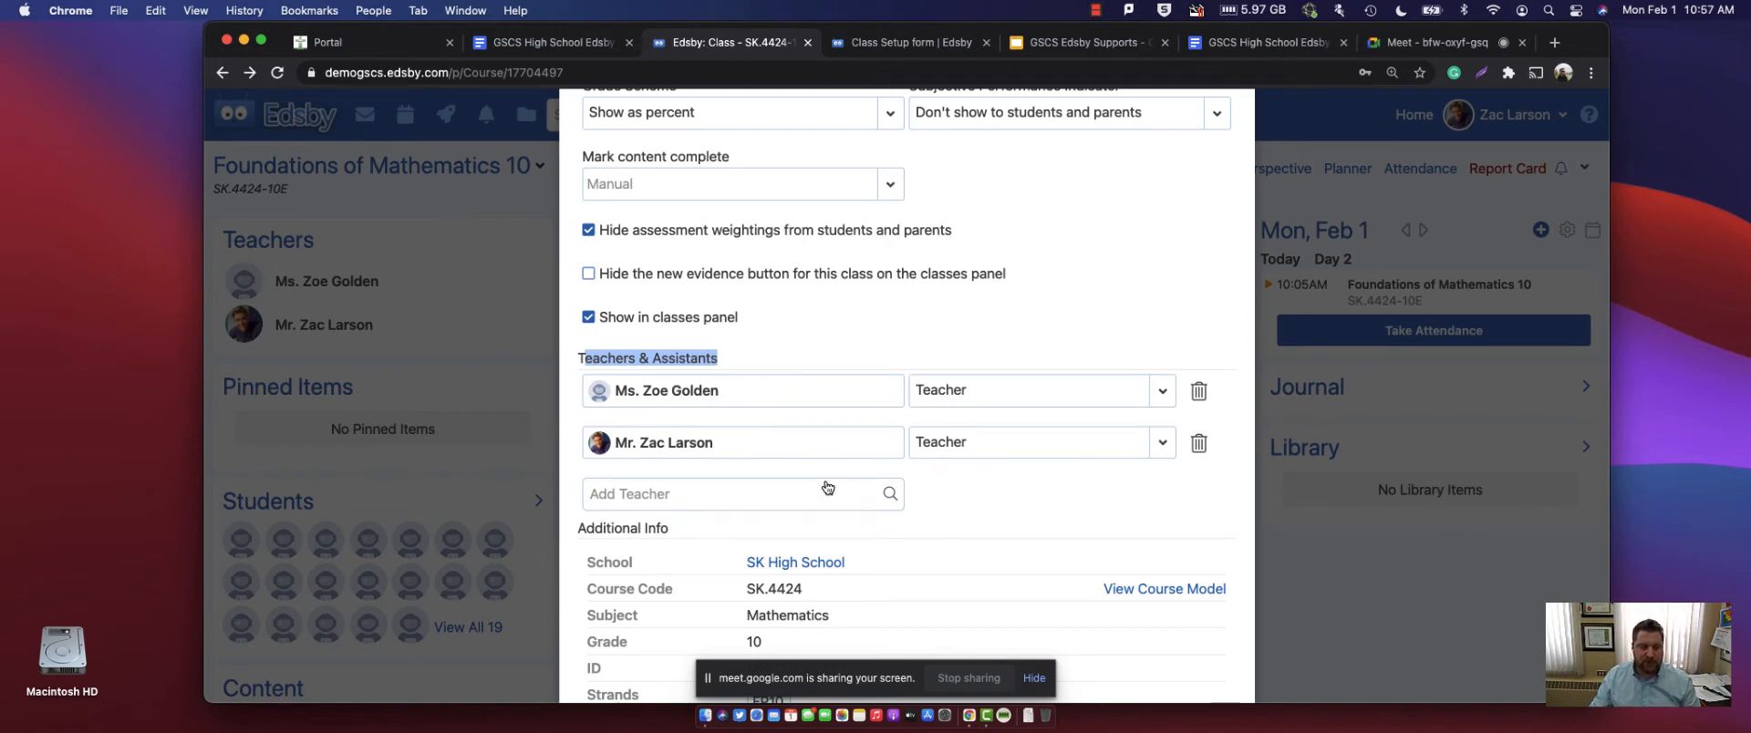
- Add a third teacher from SK High School to the class's Teachers & Assistants by searching for the teacher's surname
{"action": "left_click", "coordinate": [755, 494]}
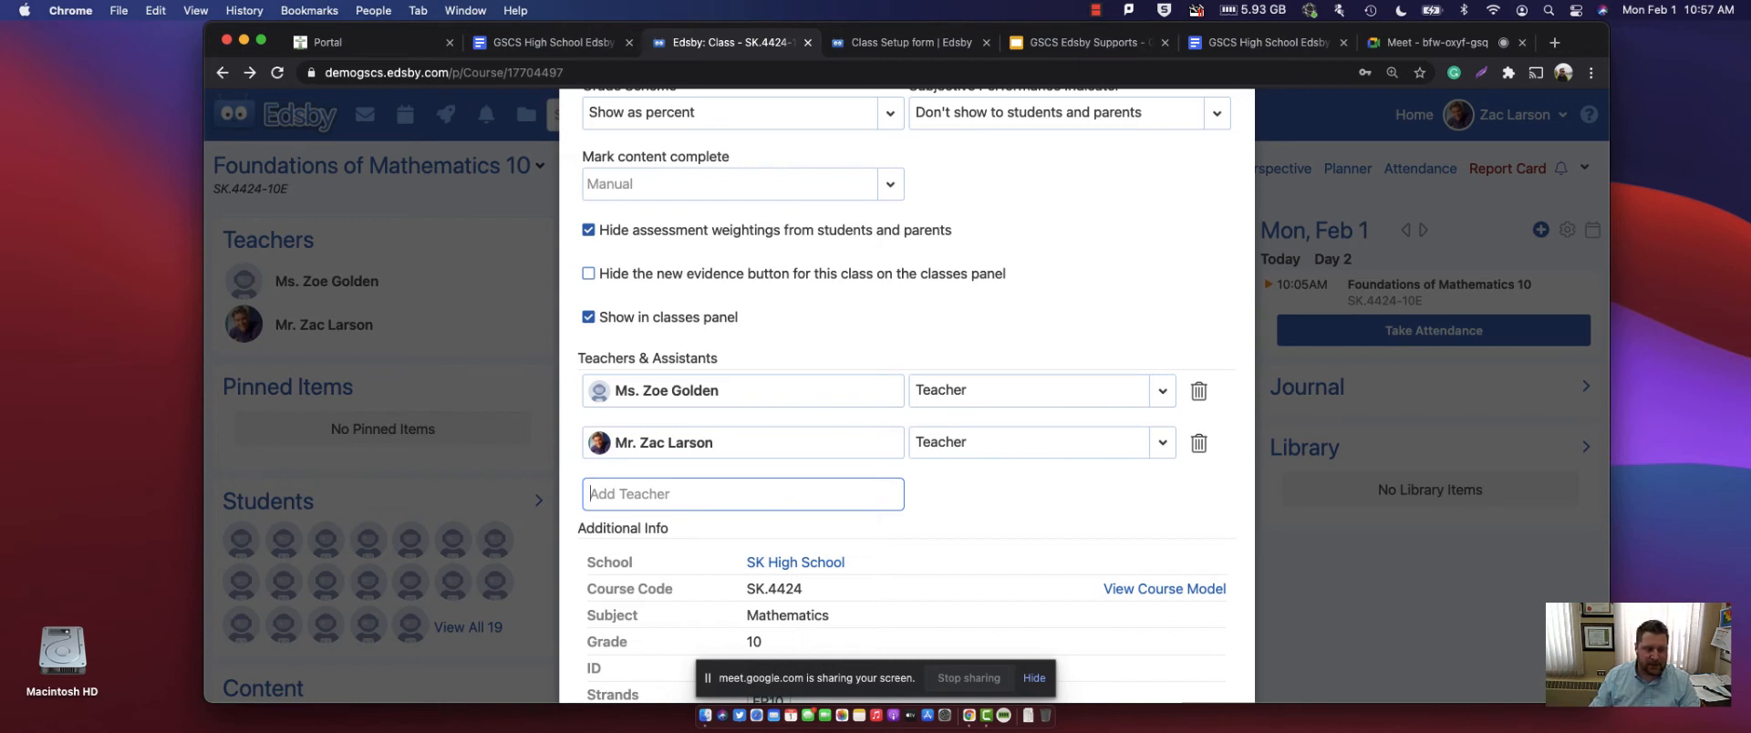
{"action": "type", "text": "gaw"}
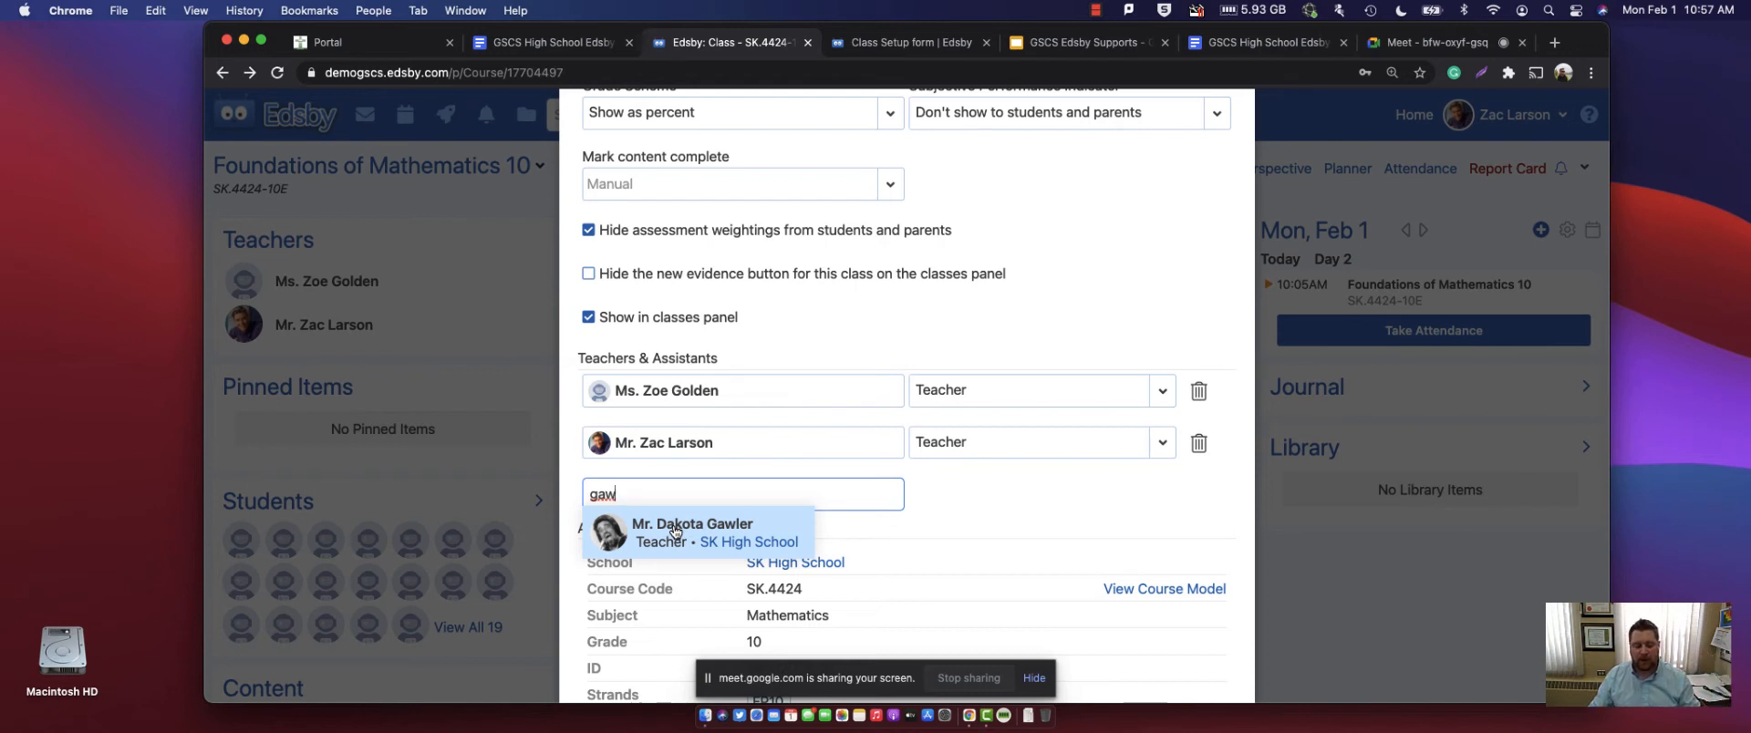
{"action": "left_click", "coordinate": [675, 529]}
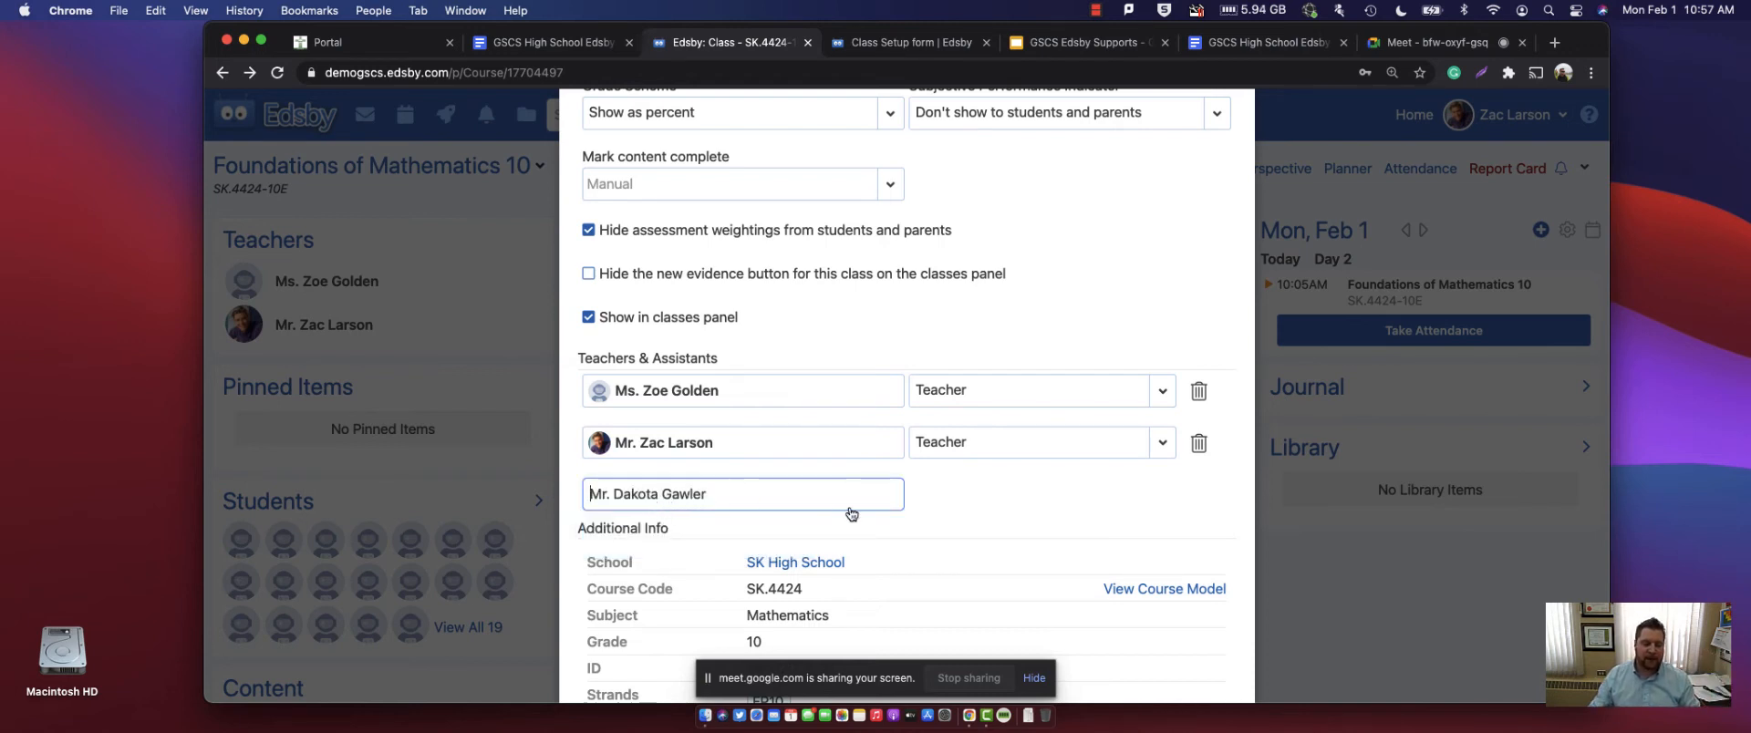
{"action": "left_click", "coordinate": [1048, 480]}
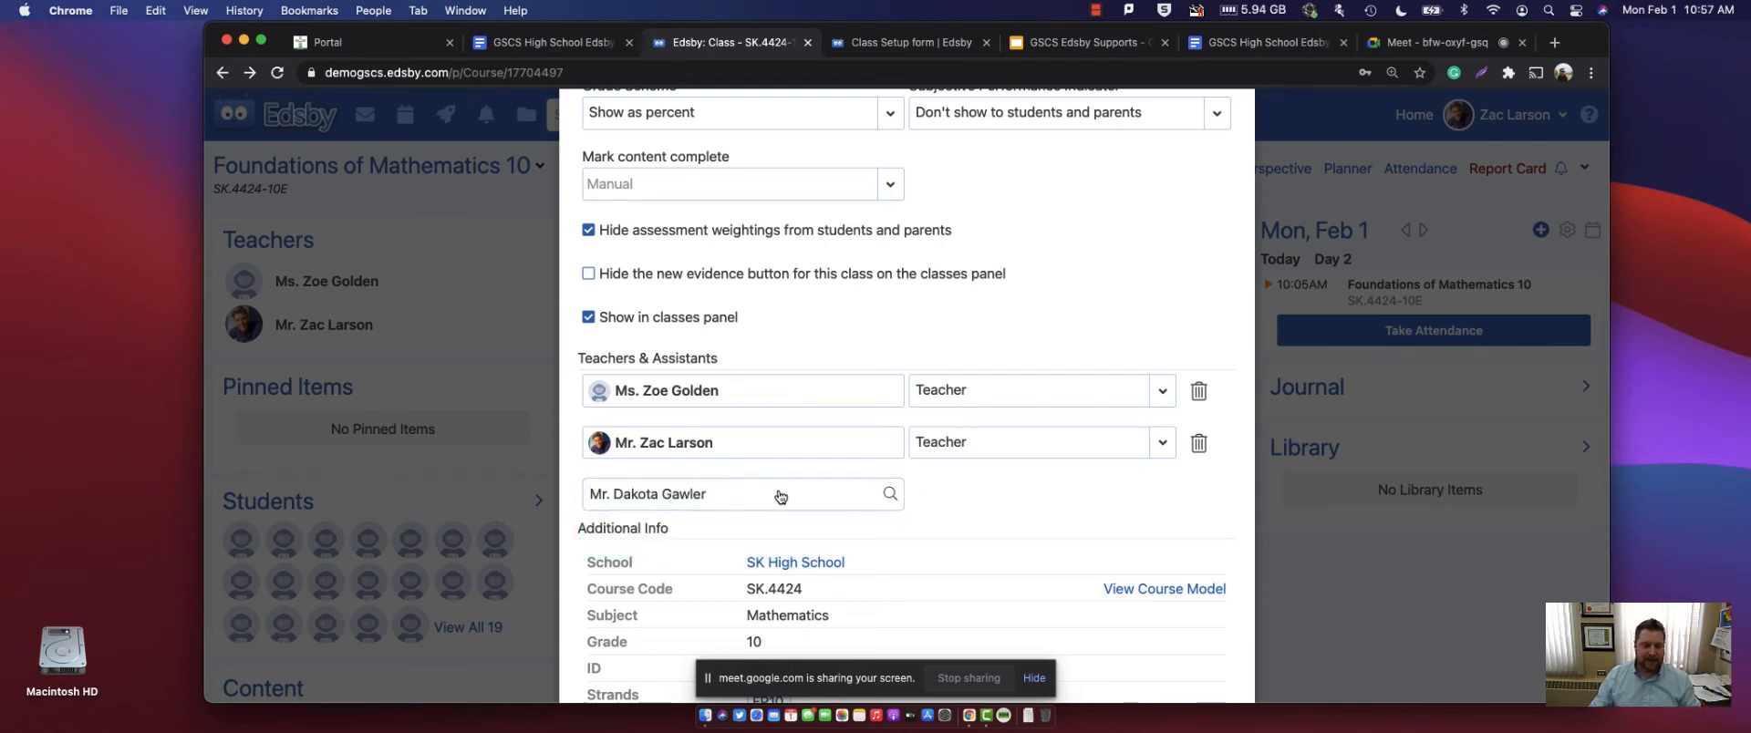
{"action": "left_click", "coordinate": [796, 495]}
{"action": "left_click", "coordinate": [1151, 469]}
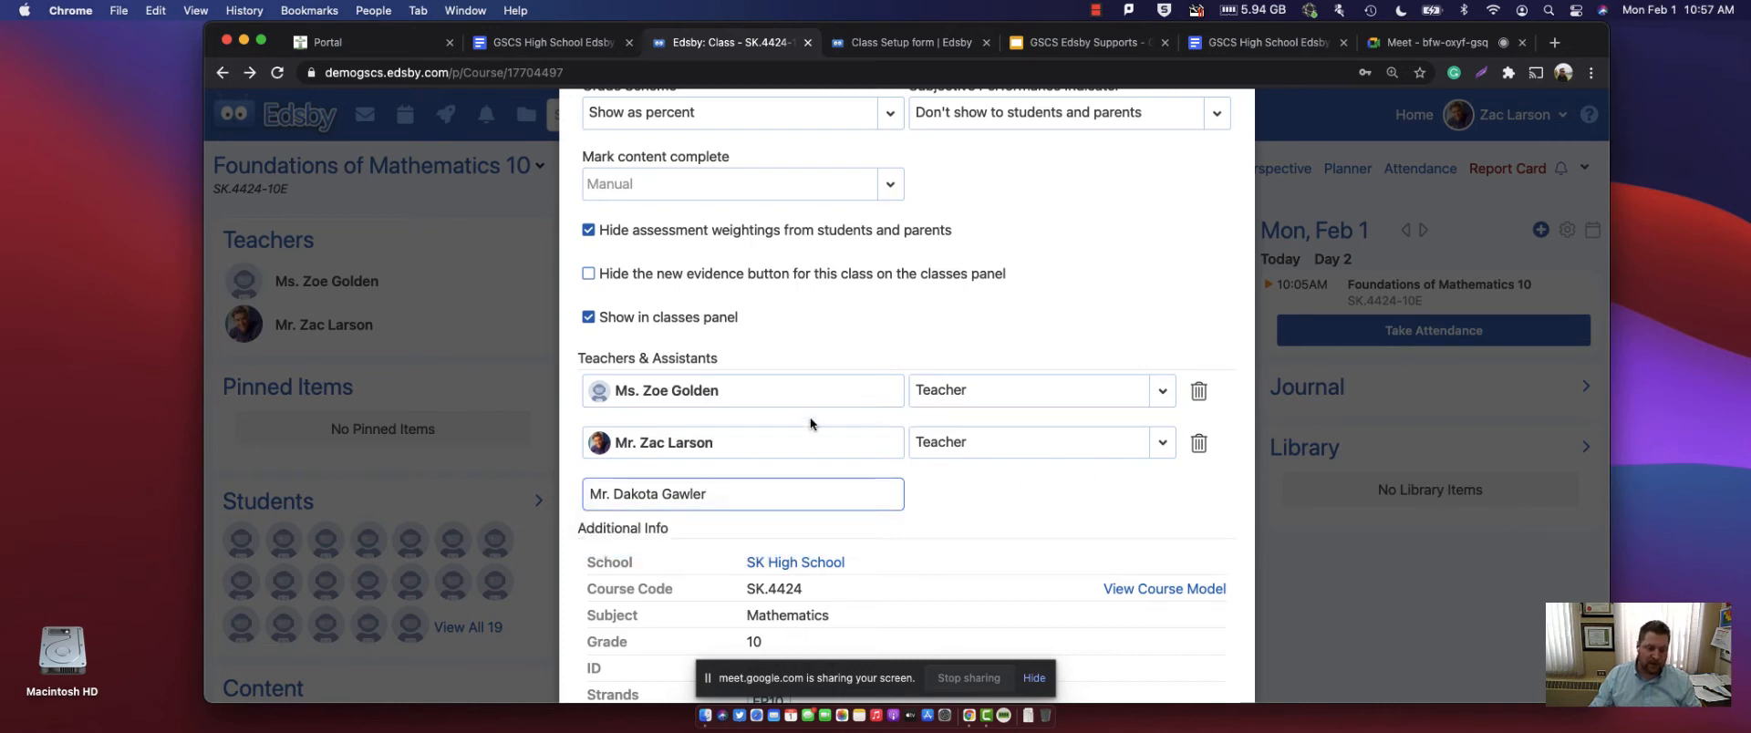
{"action": "left_click", "coordinate": [1162, 392]}
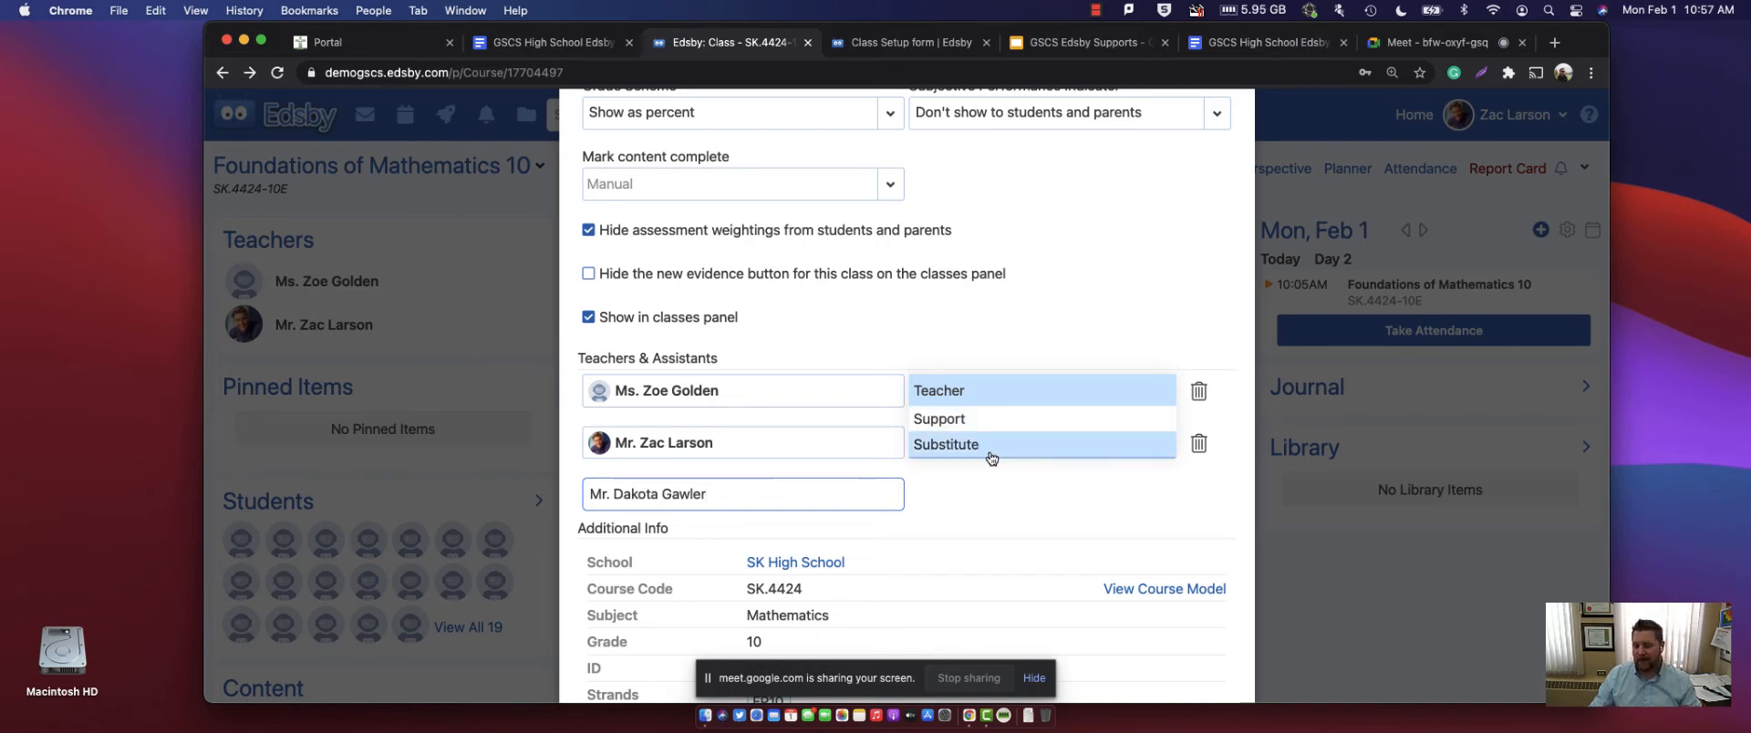
{"action": "key", "text": "Return"}
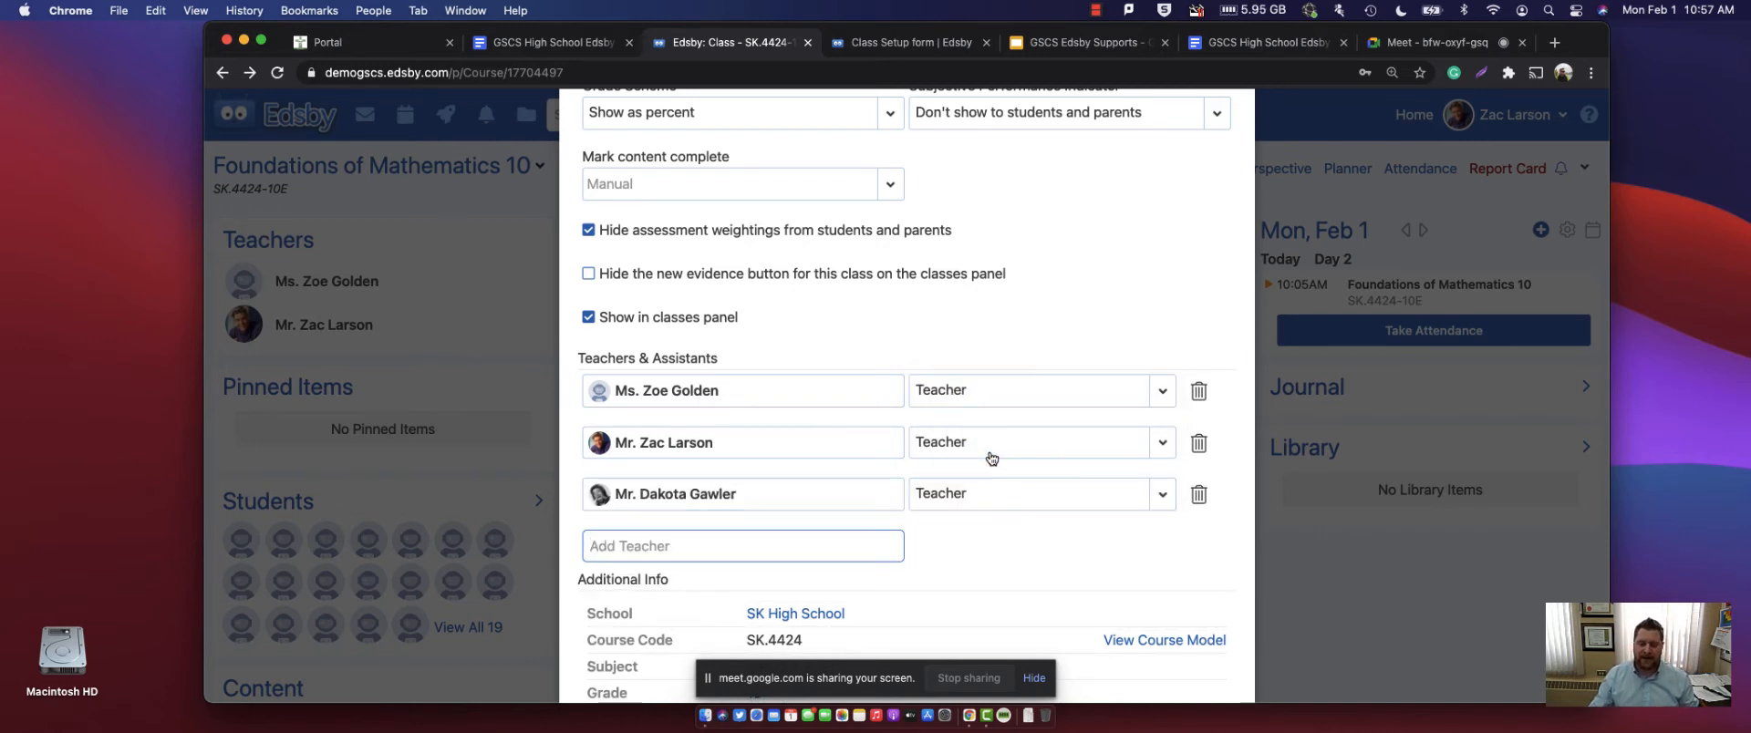
- Examine the role choices for the added teacher, and review the Teachers & Assistants section and surrounding class options
{"action": "left_click", "coordinate": [1158, 497]}
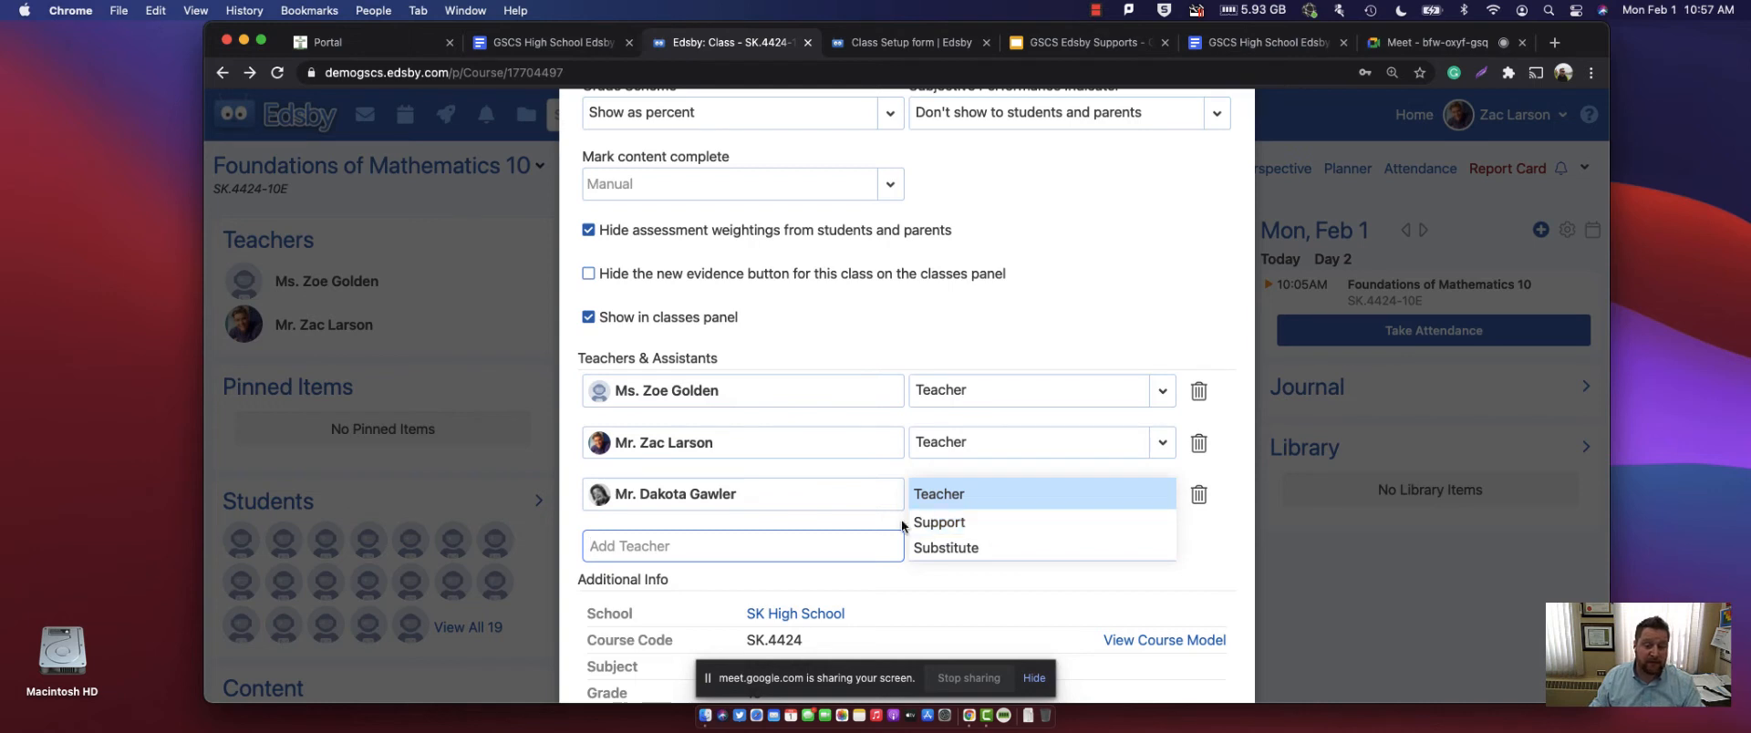
{"action": "left_click", "coordinate": [936, 341]}
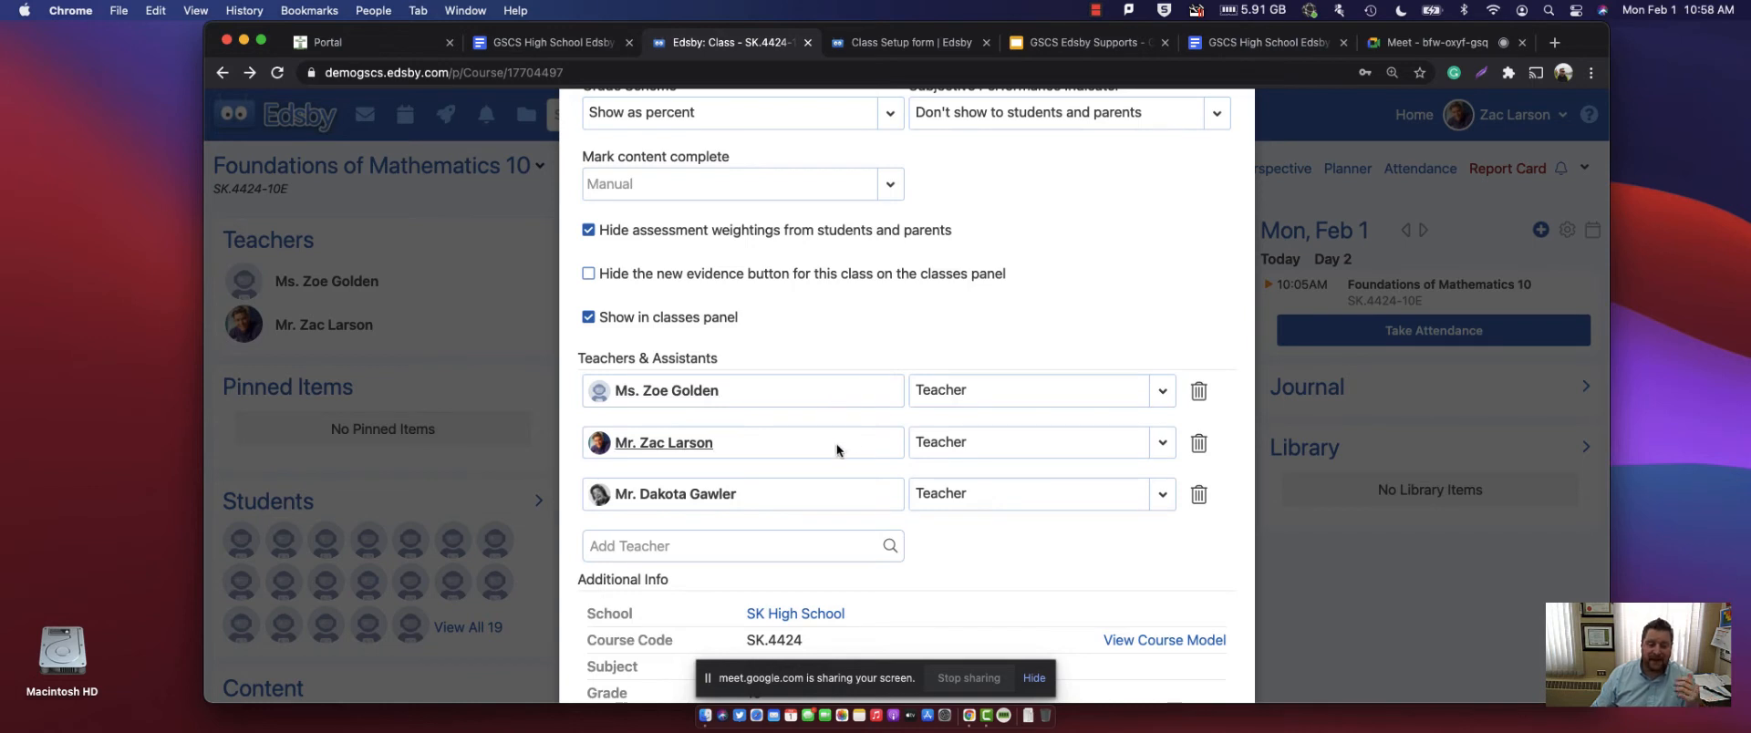
{"action": "scroll", "coordinate": [458, 605], "scroll_direction": "down", "scroll_amount": 2}
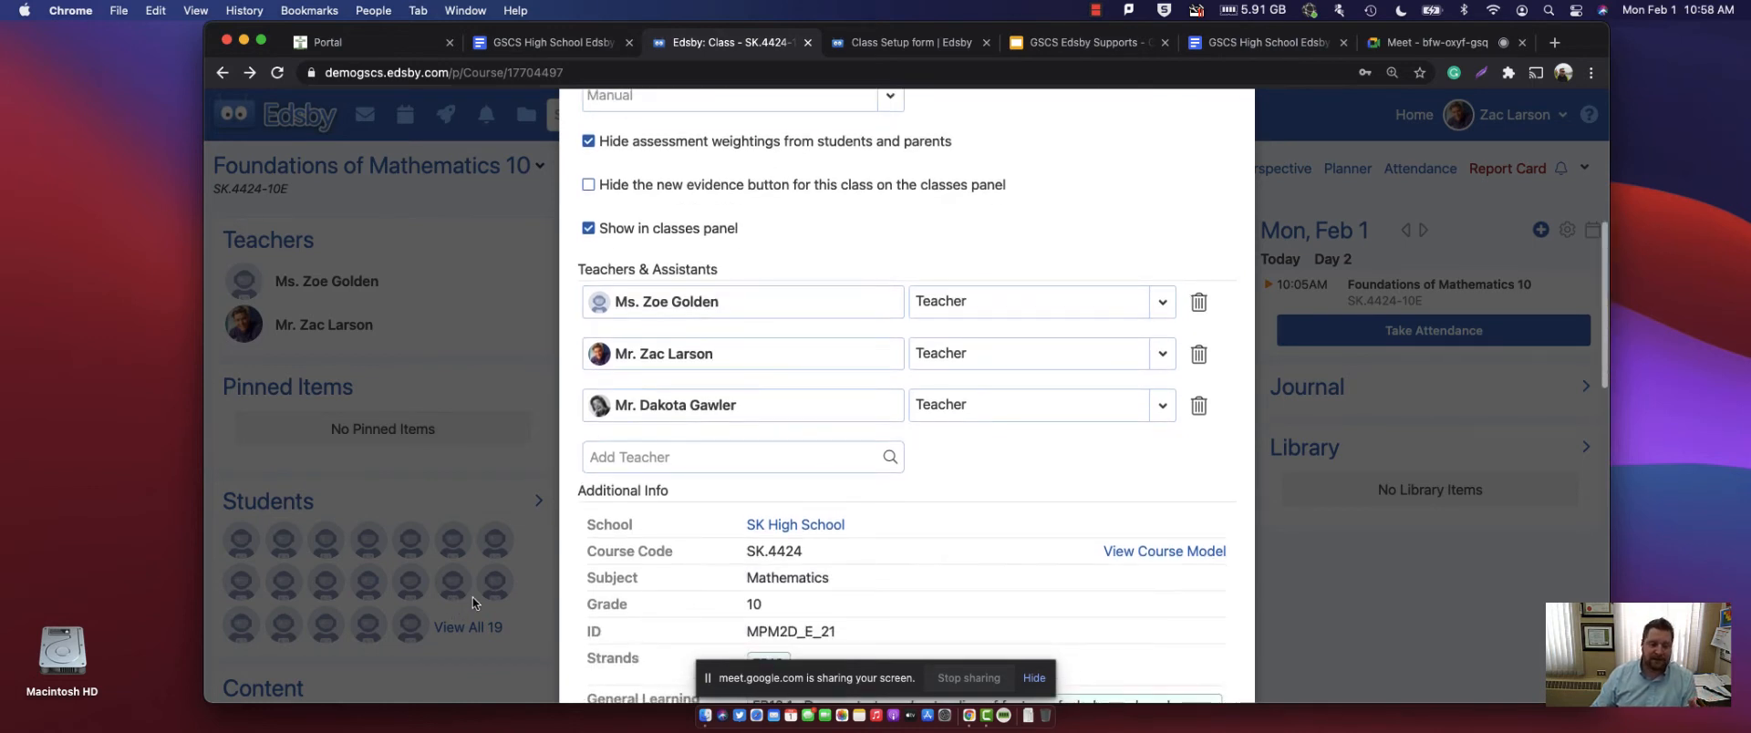
{"action": "scroll", "coordinate": [473, 598], "scroll_direction": "up", "scroll_amount": 1}
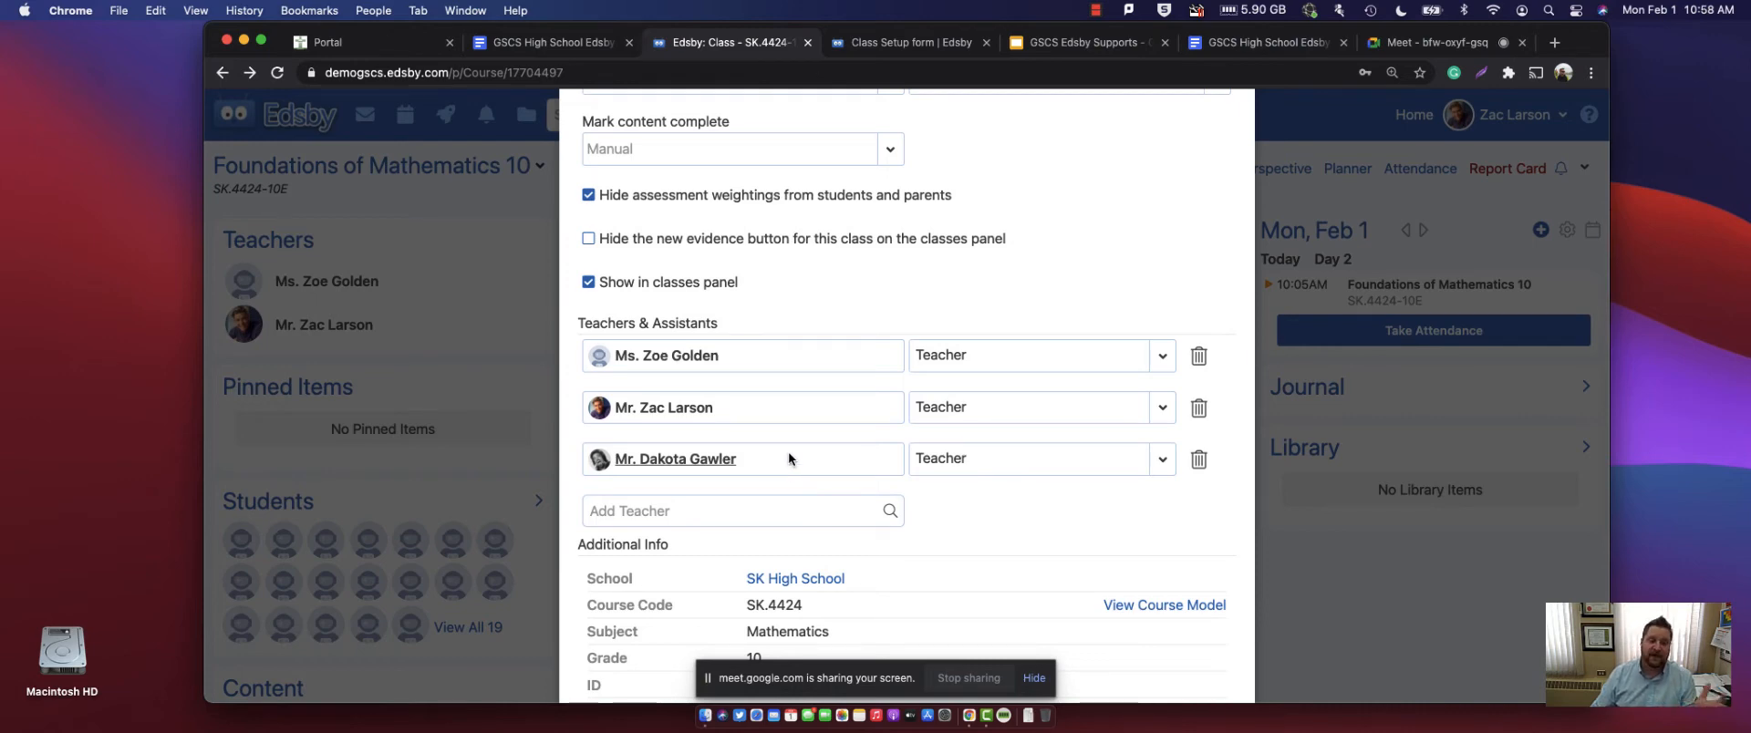
{"action": "scroll", "coordinate": [905, 431], "scroll_direction": "up", "scroll_amount": 4}
{"action": "scroll", "coordinate": [766, 602], "scroll_direction": "down", "scroll_amount": 1}
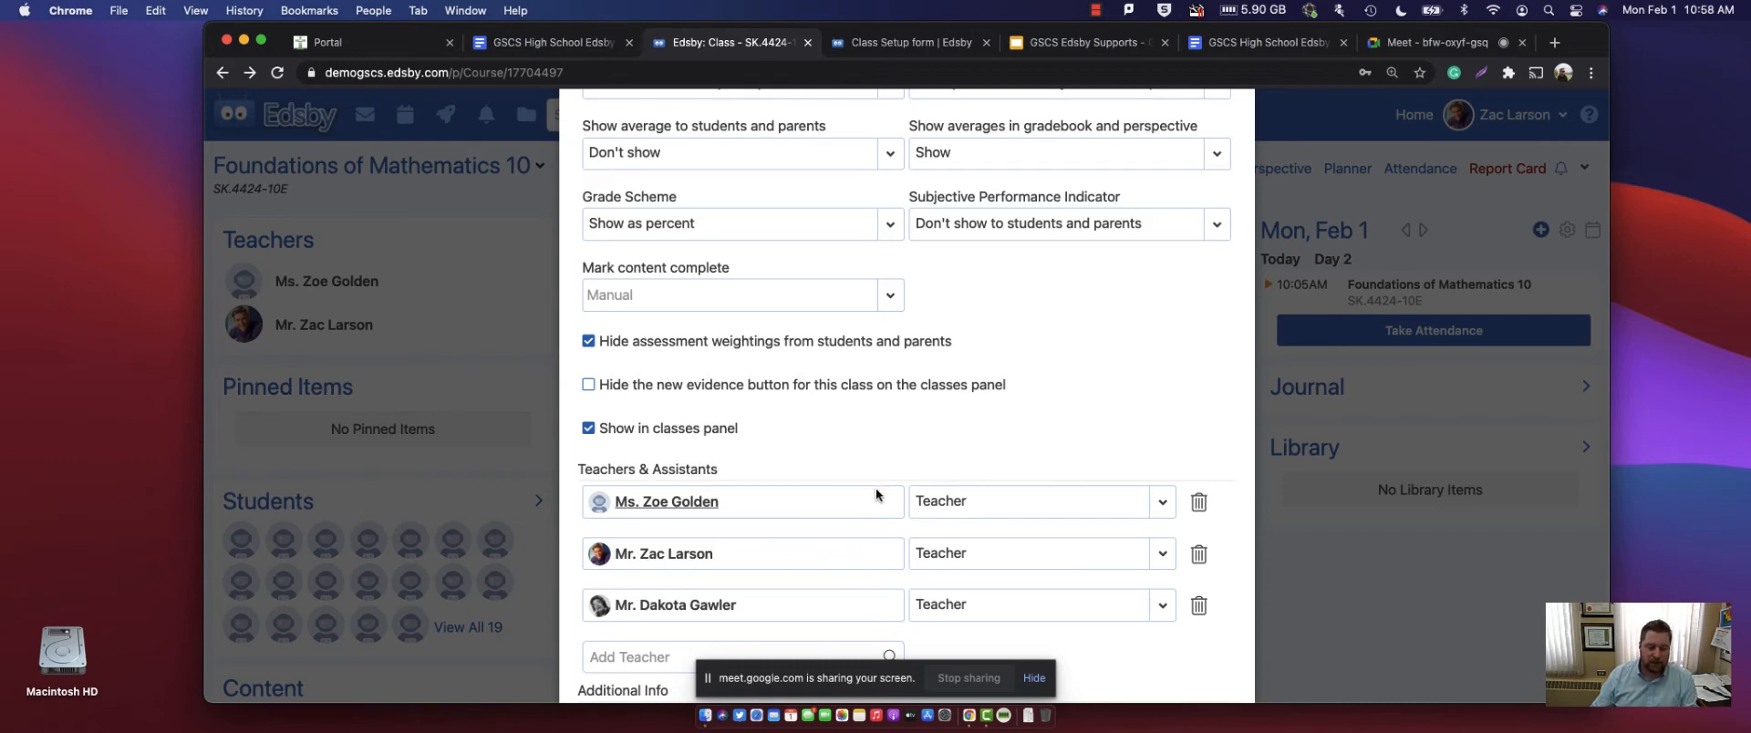
{"action": "scroll", "coordinate": [837, 545], "scroll_direction": "down", "scroll_amount": 2}
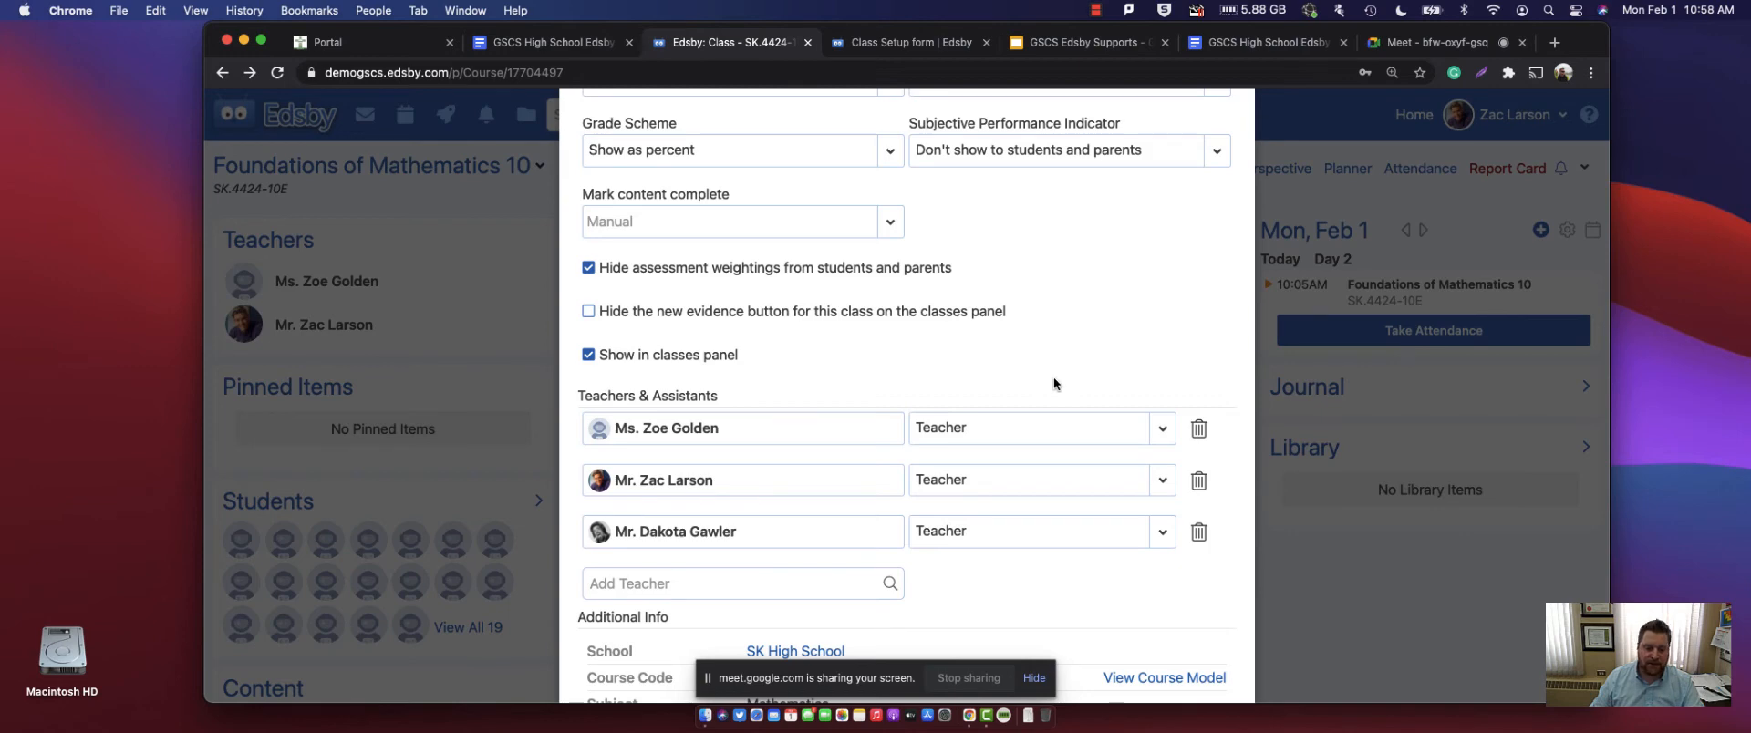
{"action": "scroll", "coordinate": [1053, 376], "scroll_direction": "down", "scroll_amount": 2}
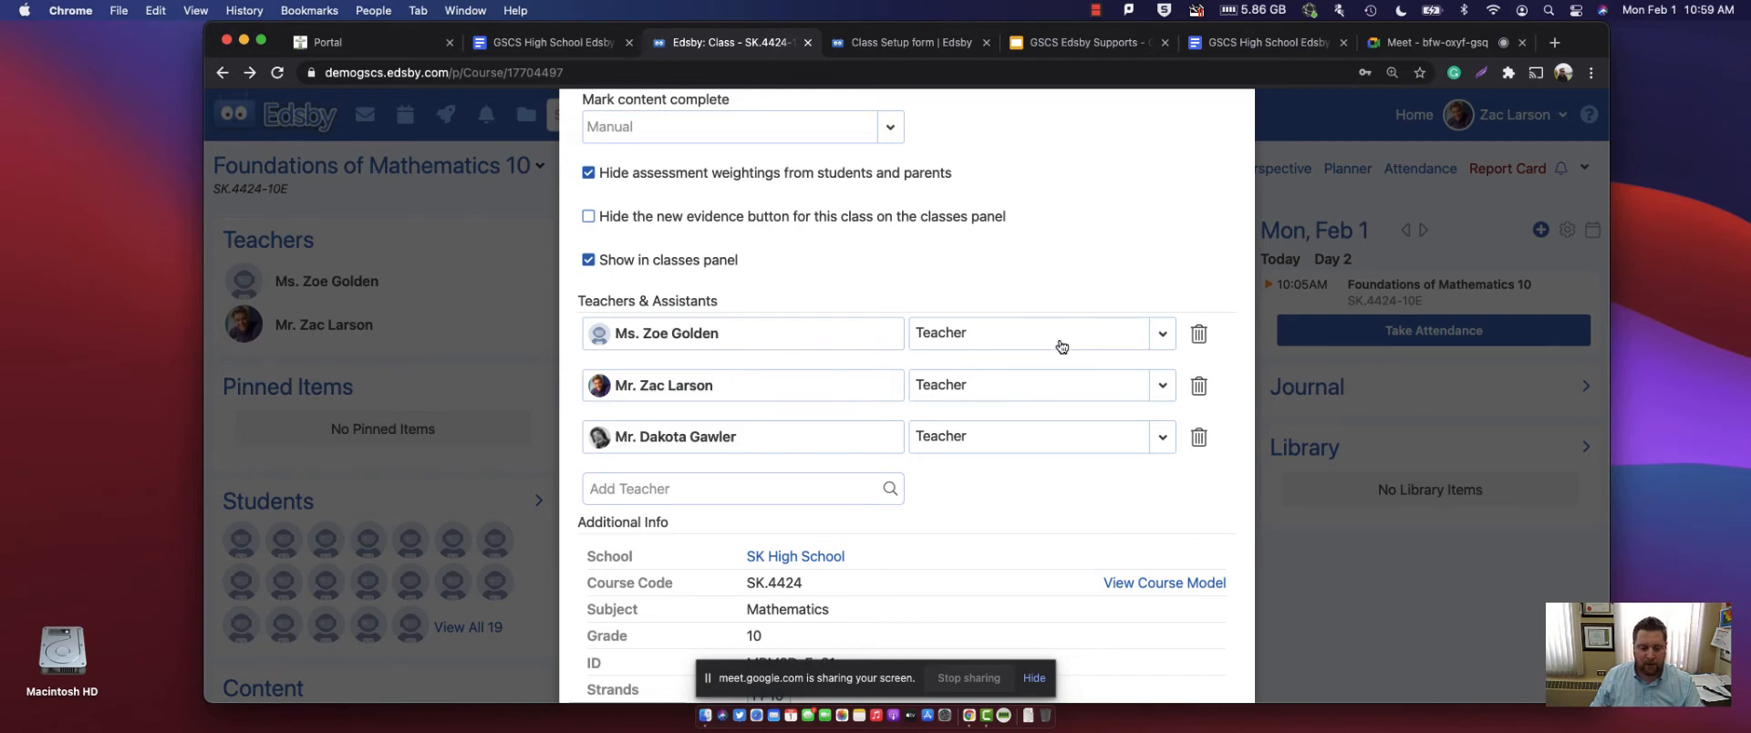
{"action": "scroll", "coordinate": [1060, 344], "scroll_direction": "down", "scroll_amount": 3}
{"action": "scroll", "coordinate": [1063, 346], "scroll_direction": "up", "scroll_amount": 5}
{"action": "scroll", "coordinate": [1061, 346], "scroll_direction": "up", "scroll_amount": 5}
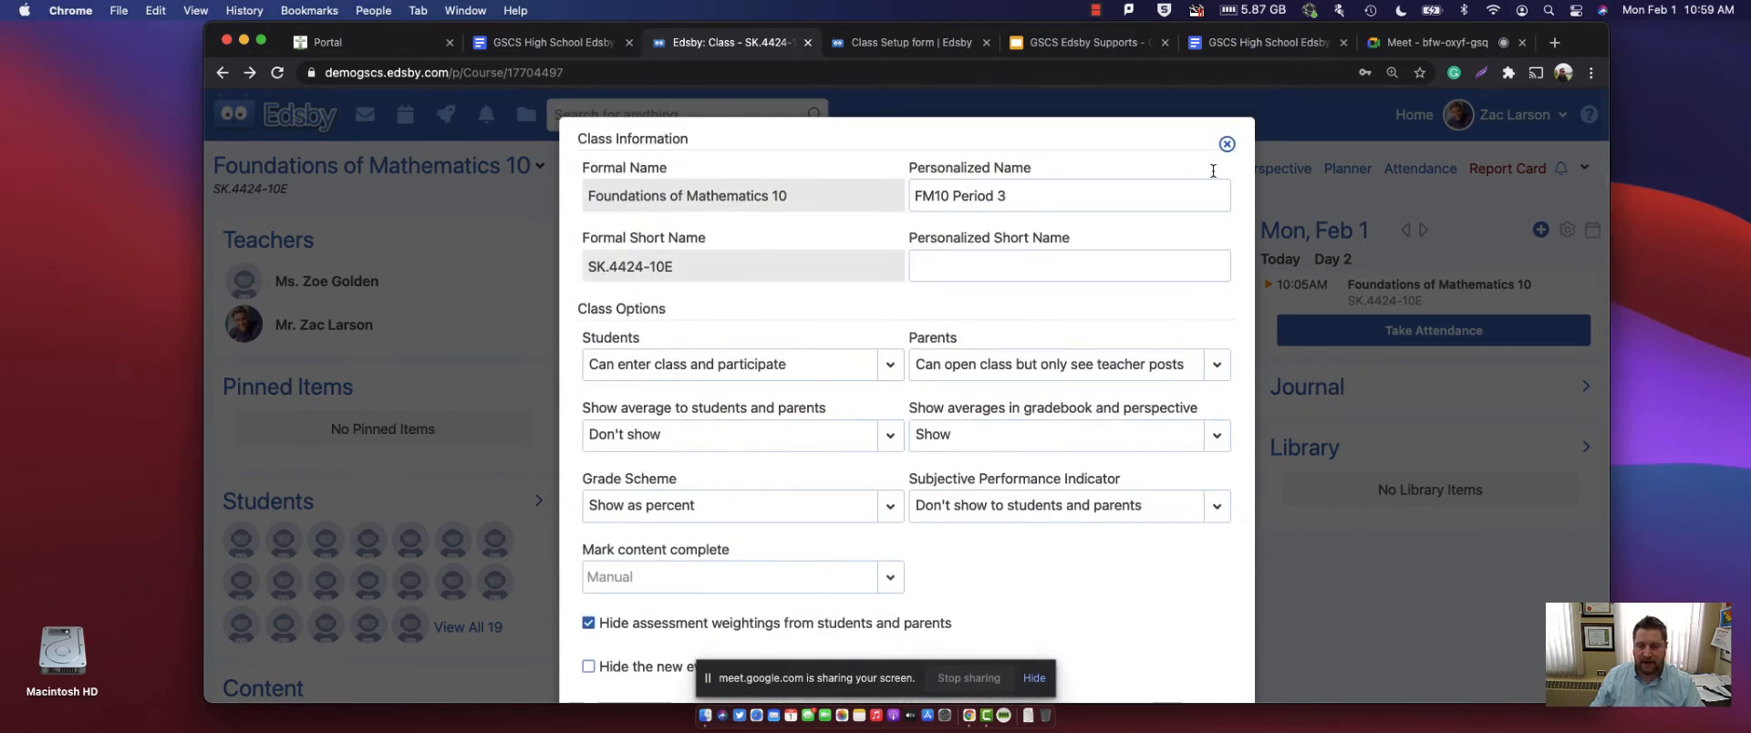
- Close the Foundations of Mathematics 10 class setup form without saving its changes
{"action": "left_click", "coordinate": [1228, 145]}
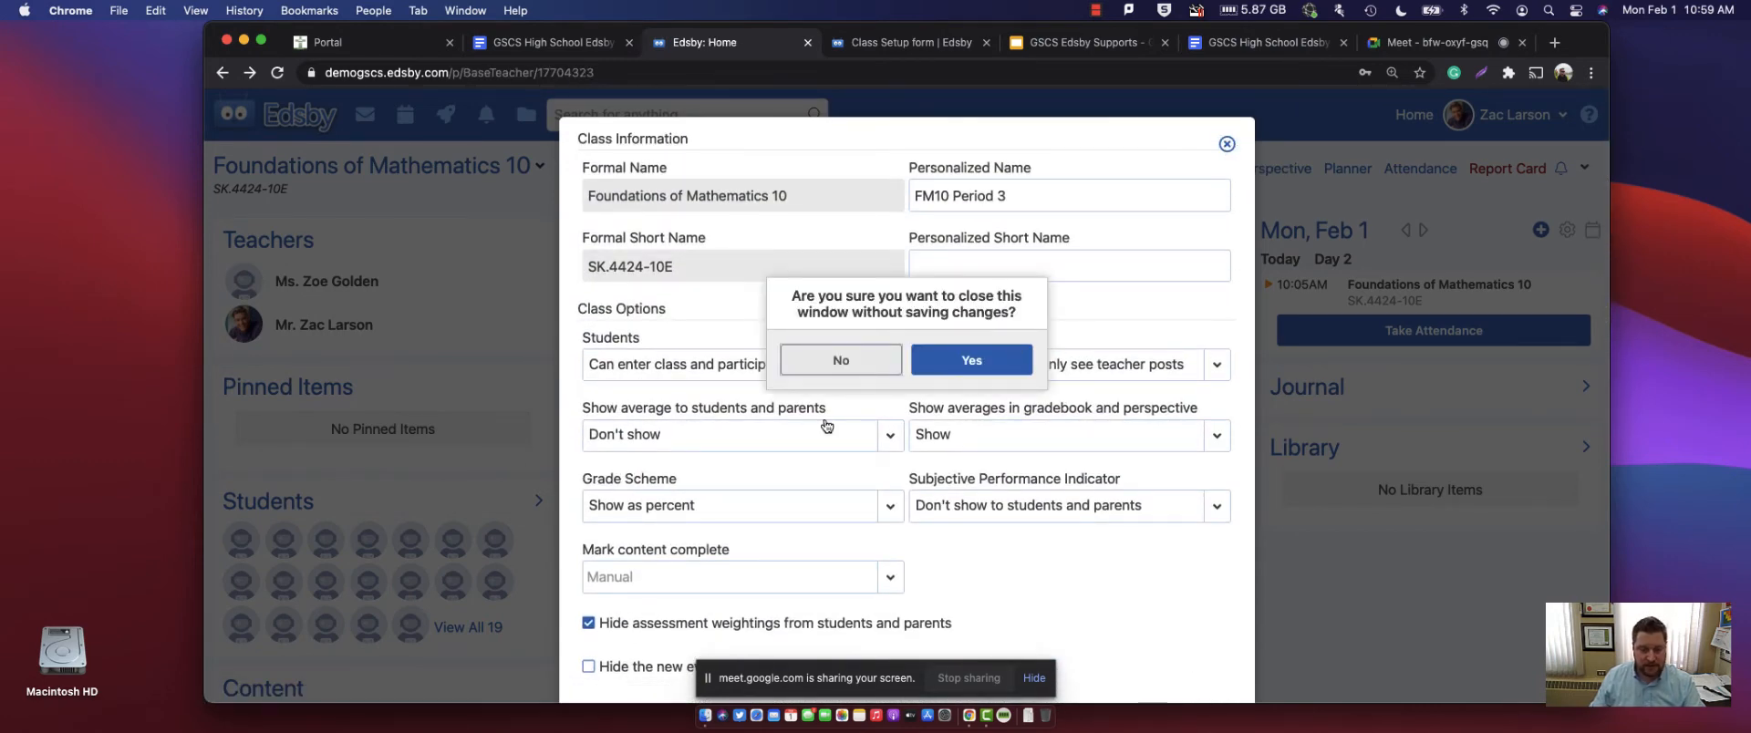
{"action": "left_click", "coordinate": [914, 363]}
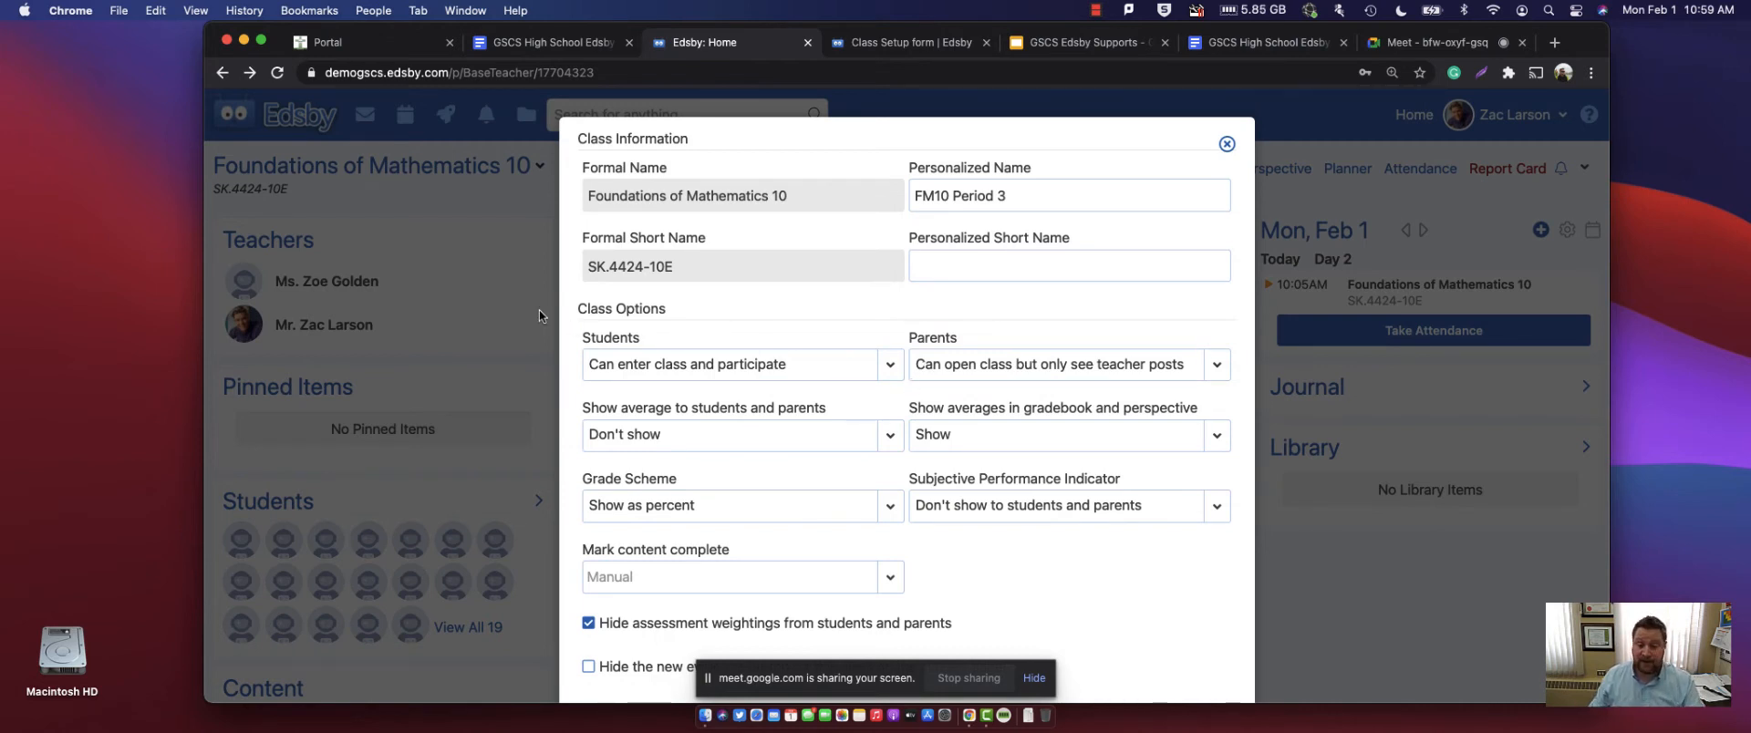
{"action": "left_click", "coordinate": [1227, 145]}
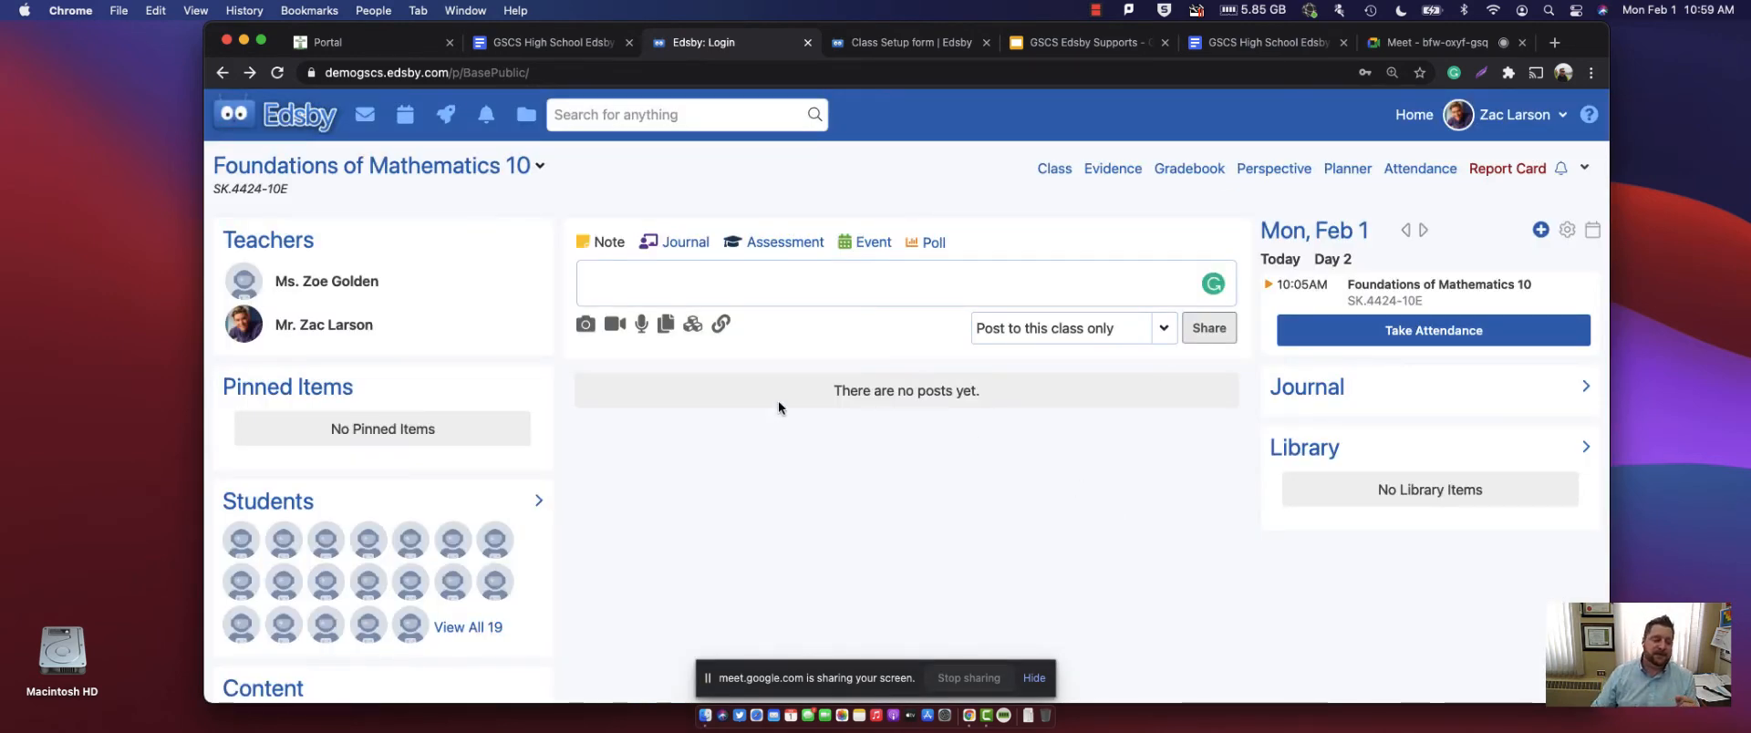
- Check the teachers' profile details on the class page and look over the page down to its Content area
{"action": "left_click", "coordinate": [410, 283]}
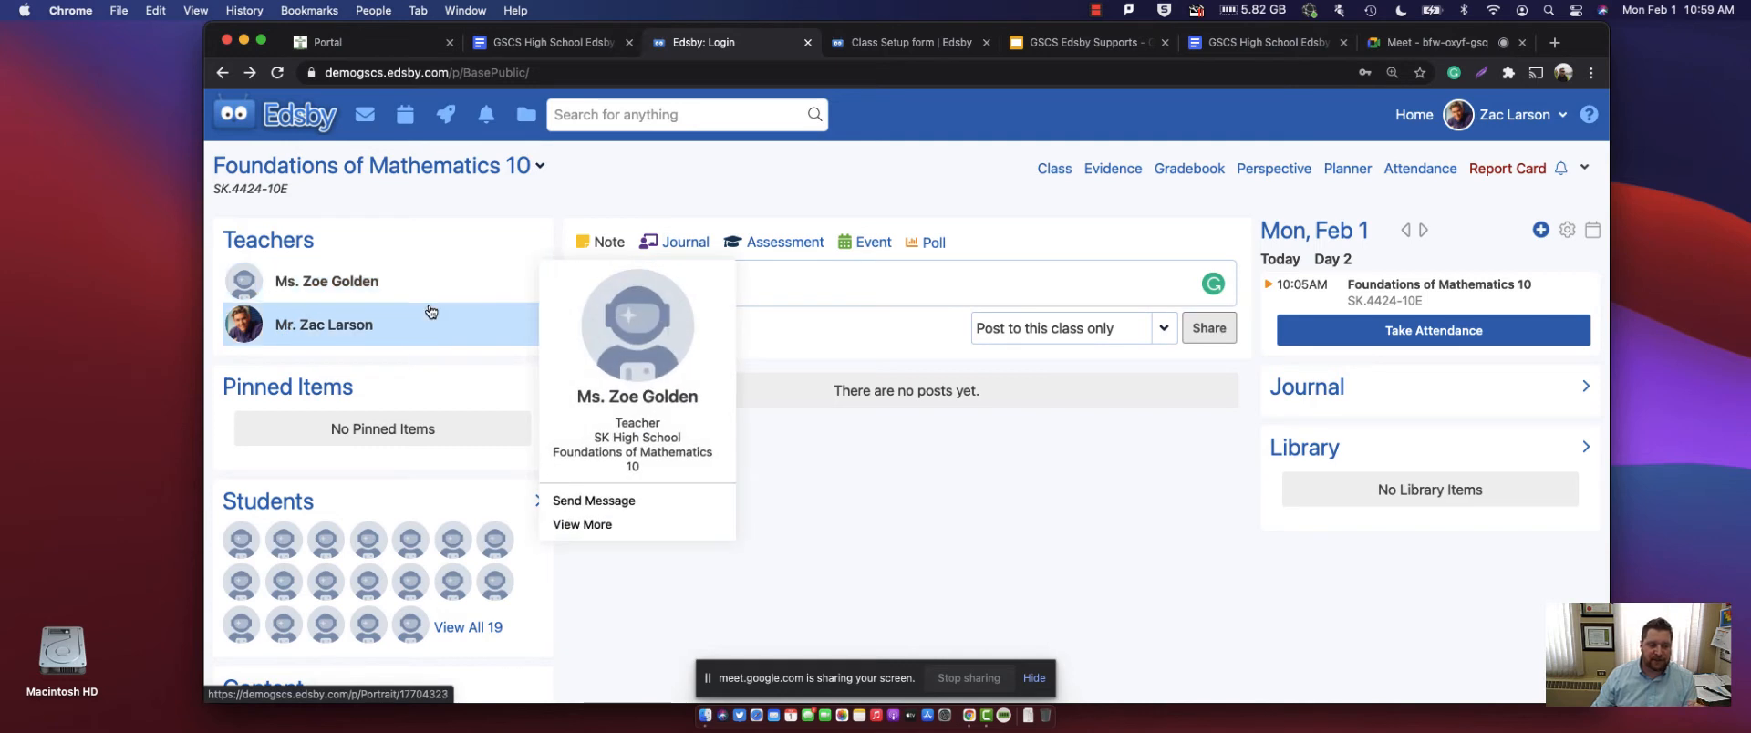
{"action": "left_click", "coordinate": [473, 325]}
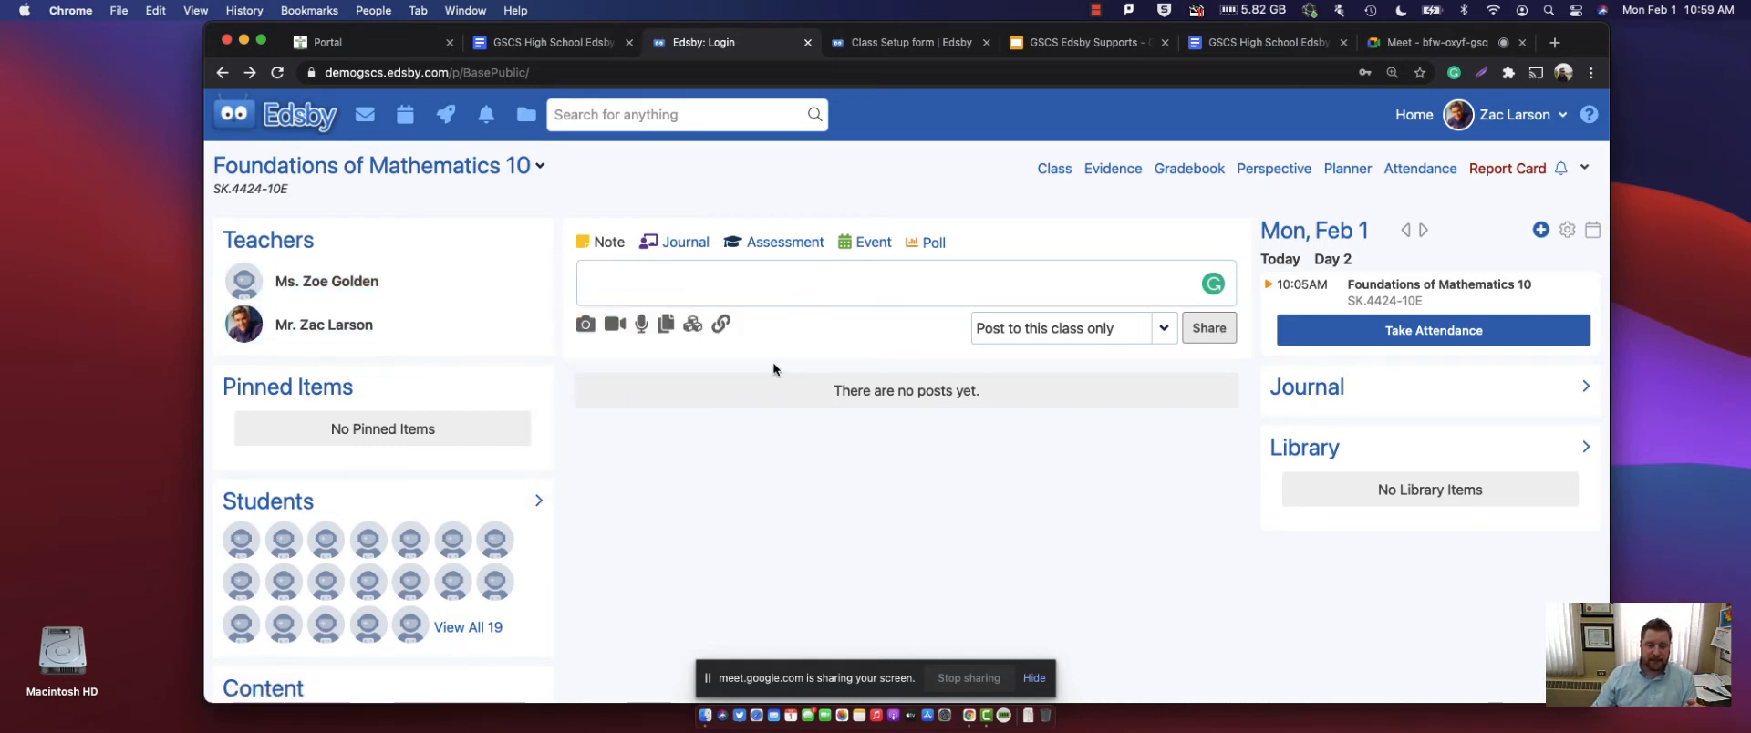
{"action": "mouse_move", "coordinate": [313, 339]}
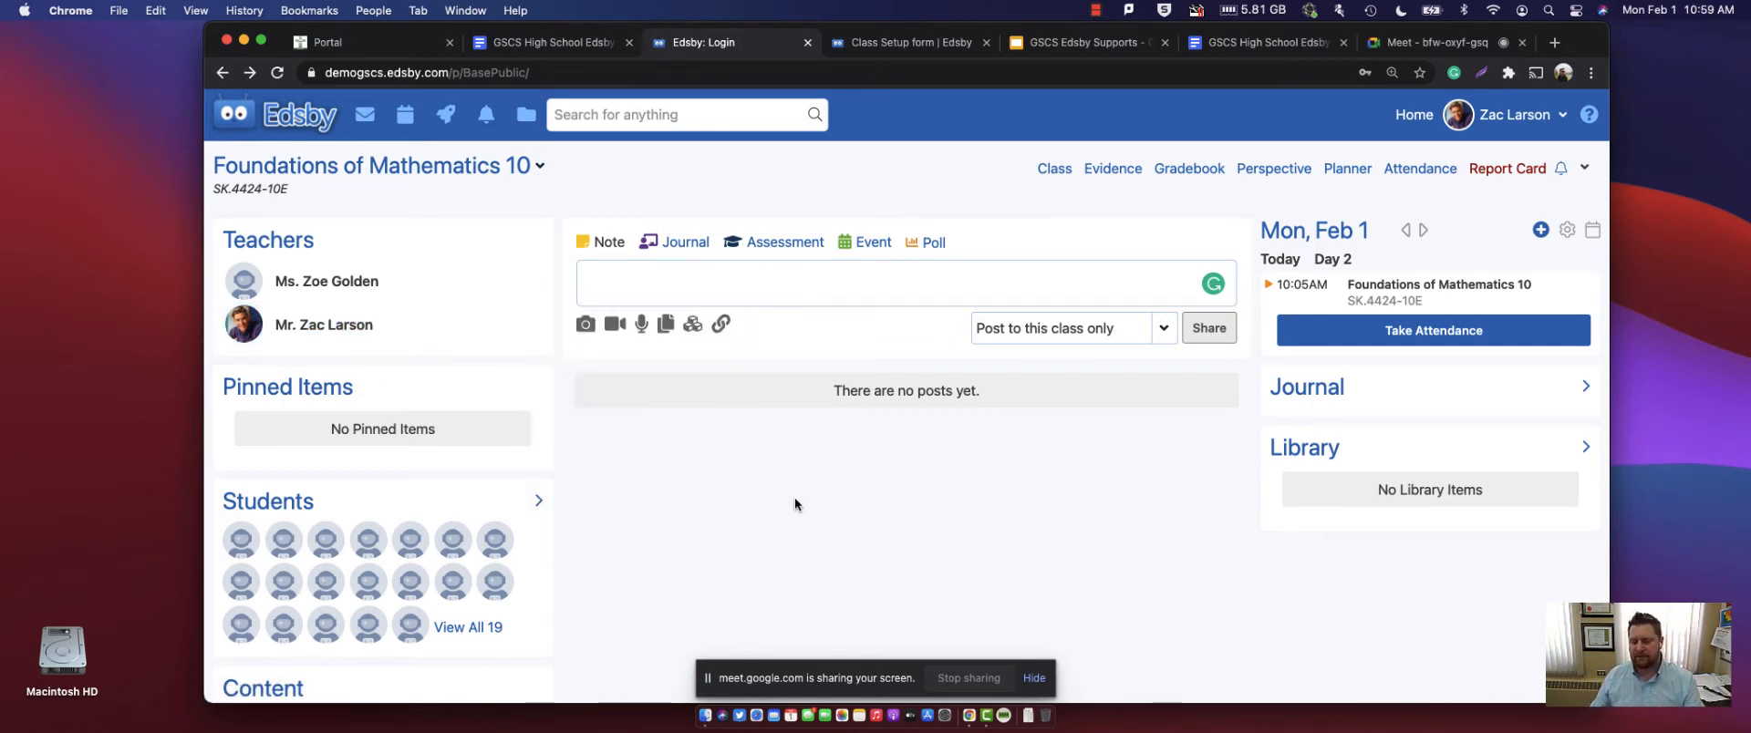
{"action": "scroll", "coordinate": [793, 503], "scroll_direction": "down", "scroll_amount": 2}
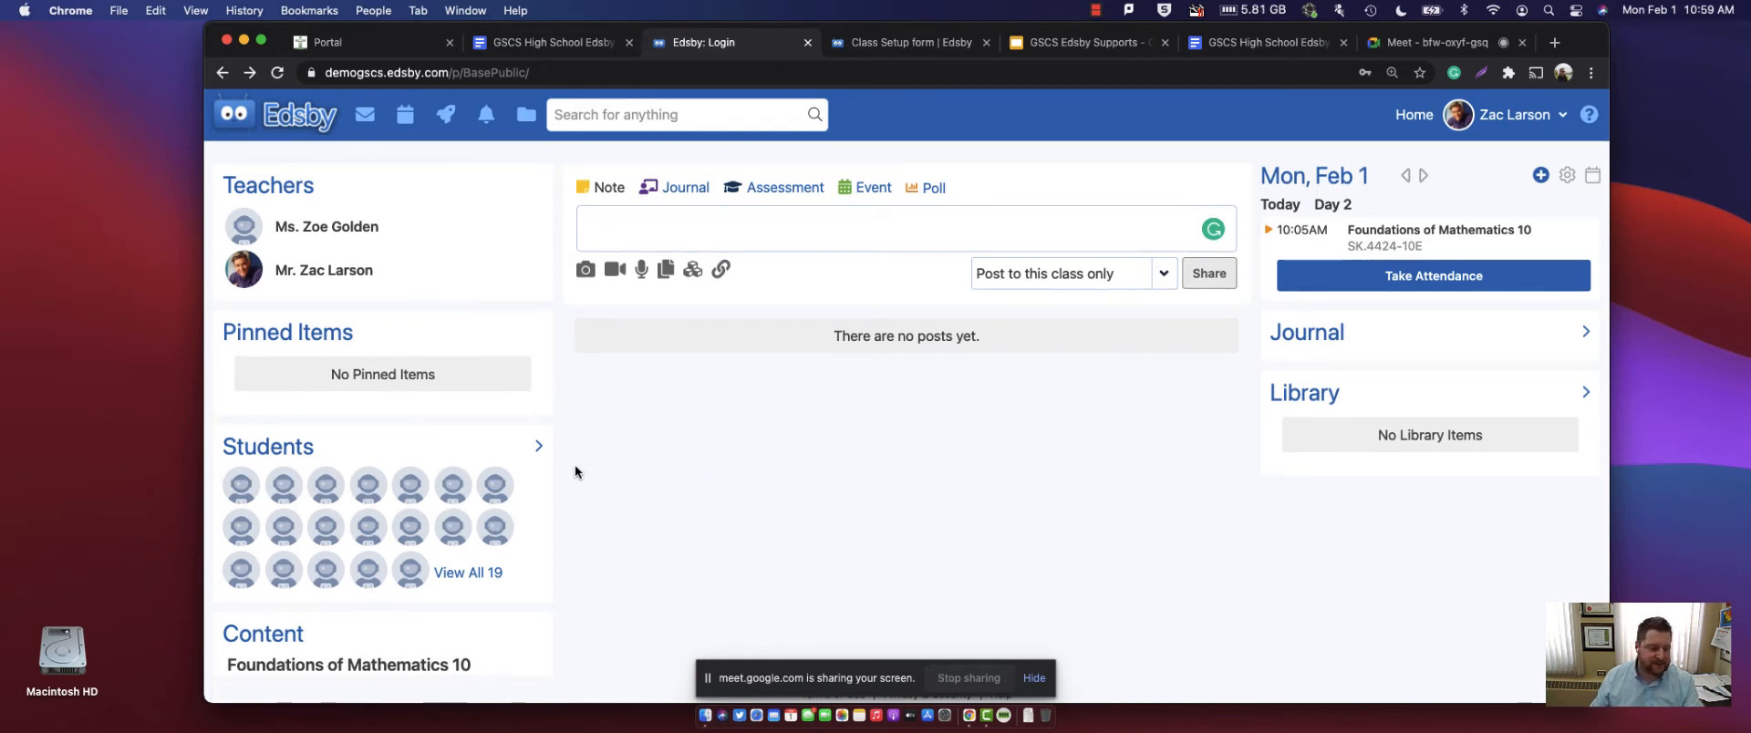
{"action": "scroll", "coordinate": [574, 470], "scroll_direction": "down", "scroll_amount": 1}
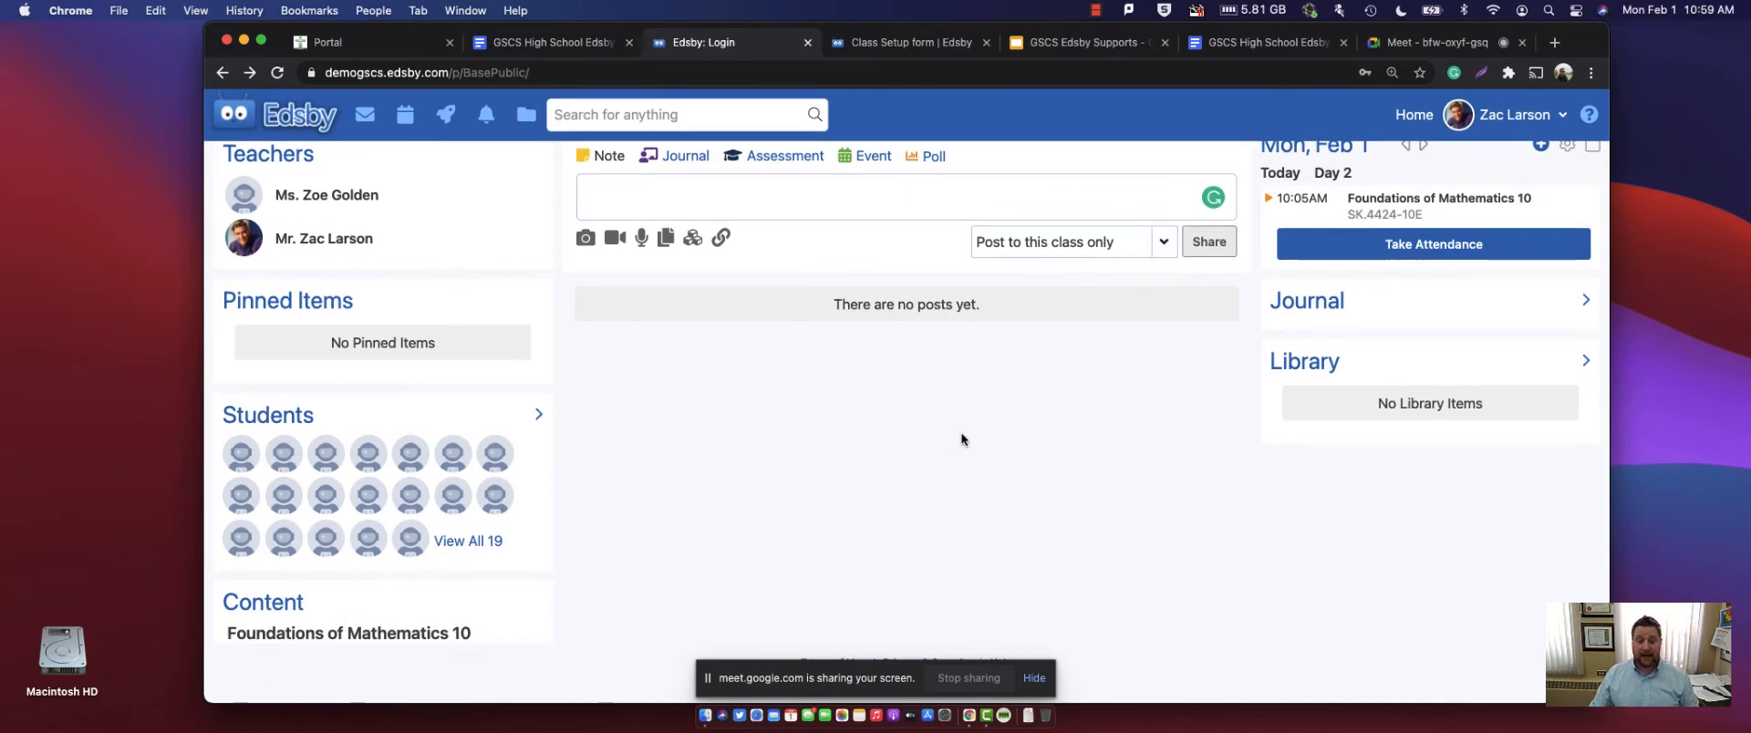
- Switch to the GSCS High School Edsby teacher guide and review the "Add your Units" instructions and the outcomes pictured above them
{"action": "left_click", "coordinate": [529, 43]}
{"action": "scroll", "coordinate": [784, 412], "scroll_direction": "down", "scroll_amount": 15}
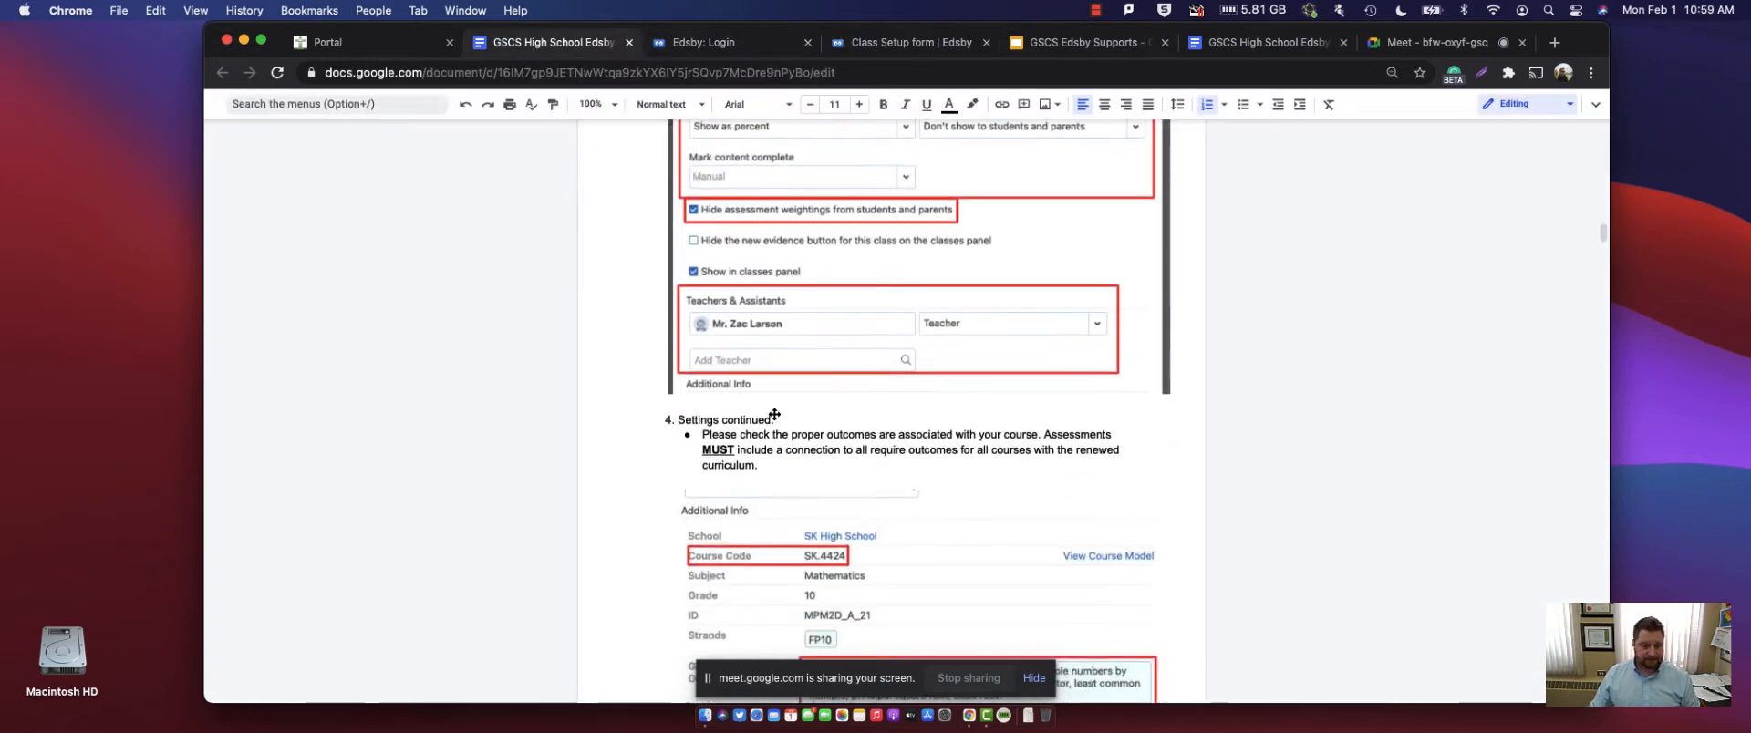
{"action": "scroll", "coordinate": [910, 402], "scroll_direction": "down", "scroll_amount": 10}
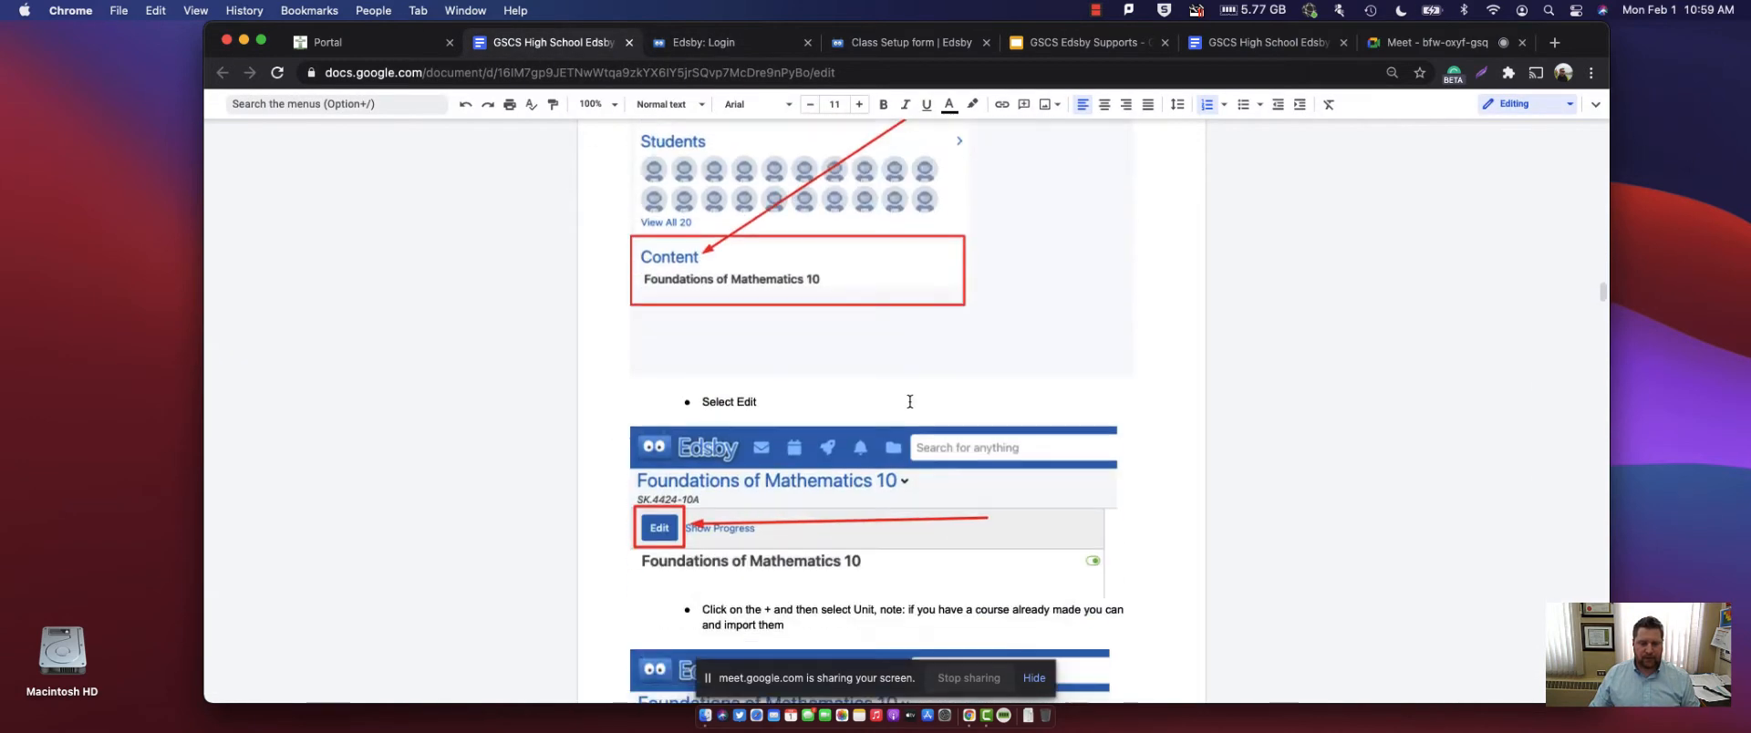
{"action": "scroll", "coordinate": [910, 402], "scroll_direction": "down", "scroll_amount": 3}
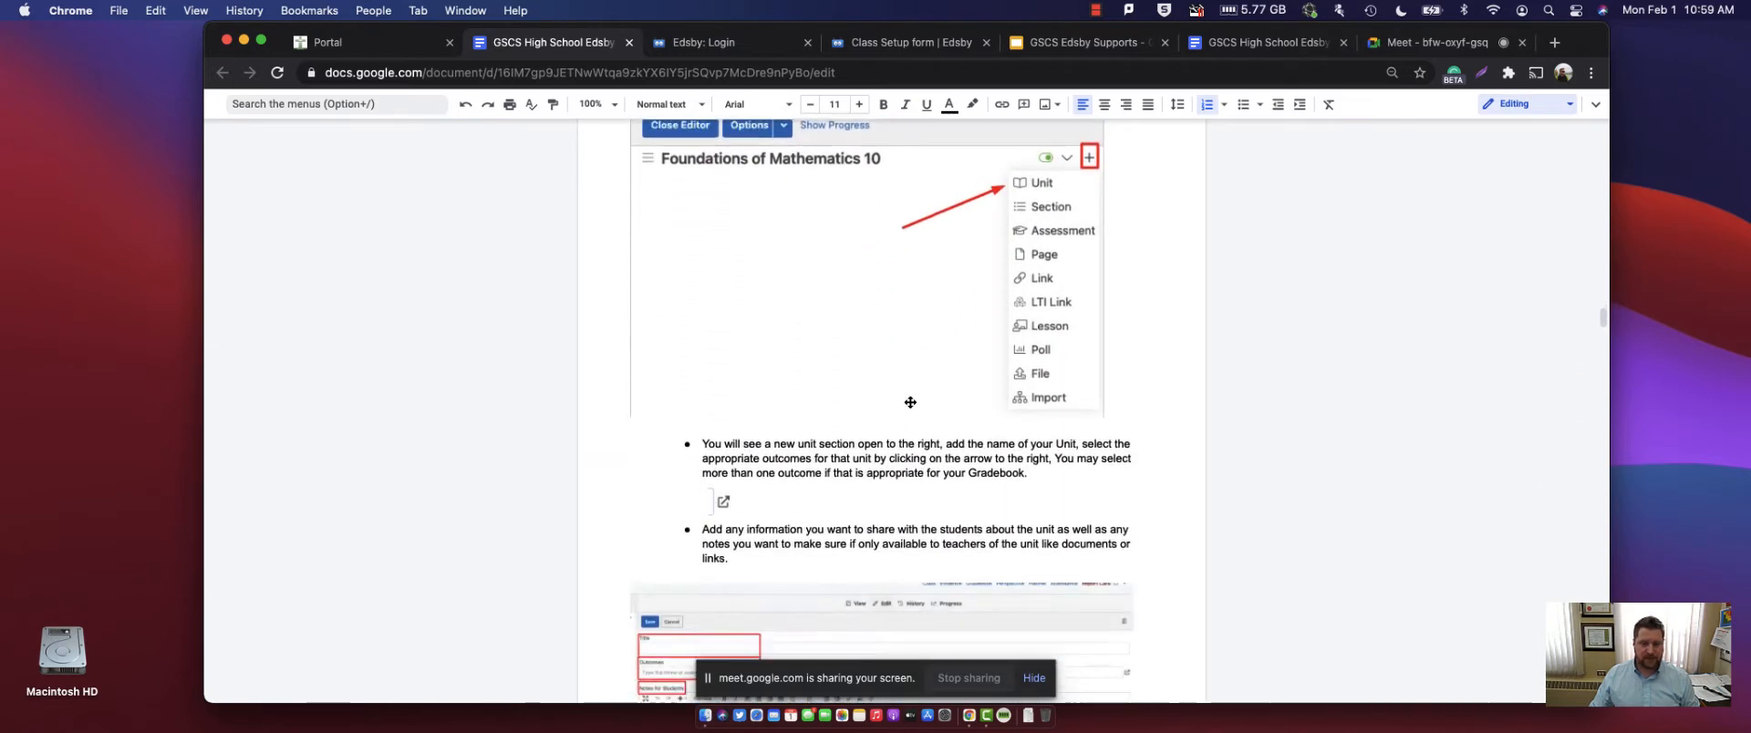
{"action": "scroll", "coordinate": [910, 402], "scroll_direction": "up", "scroll_amount": 8}
{"action": "scroll", "coordinate": [910, 402], "scroll_direction": "up", "scroll_amount": 6}
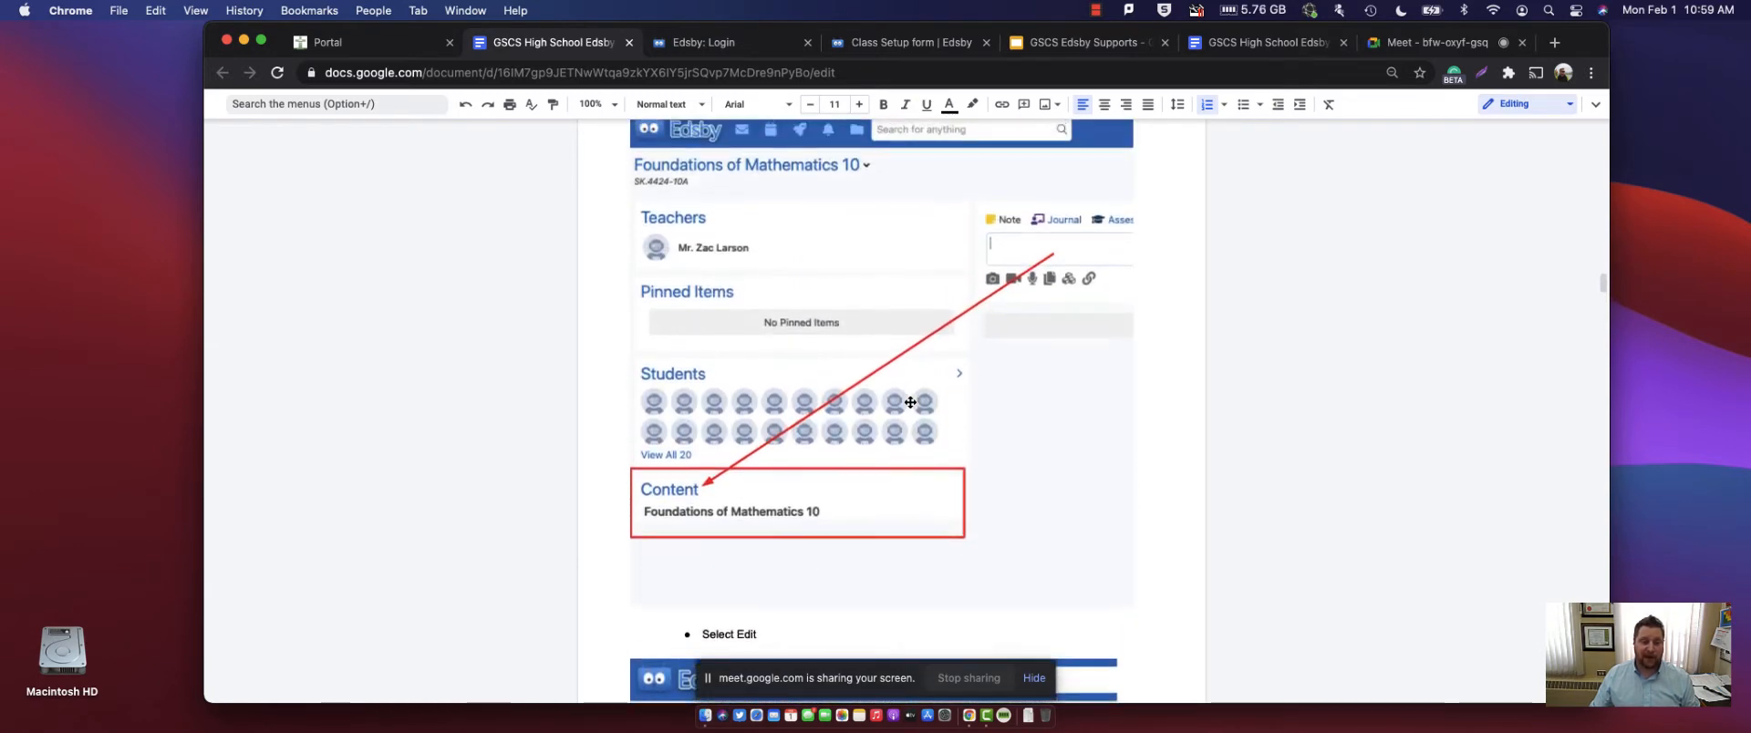
{"action": "scroll", "coordinate": [910, 403], "scroll_direction": "up", "scroll_amount": 2}
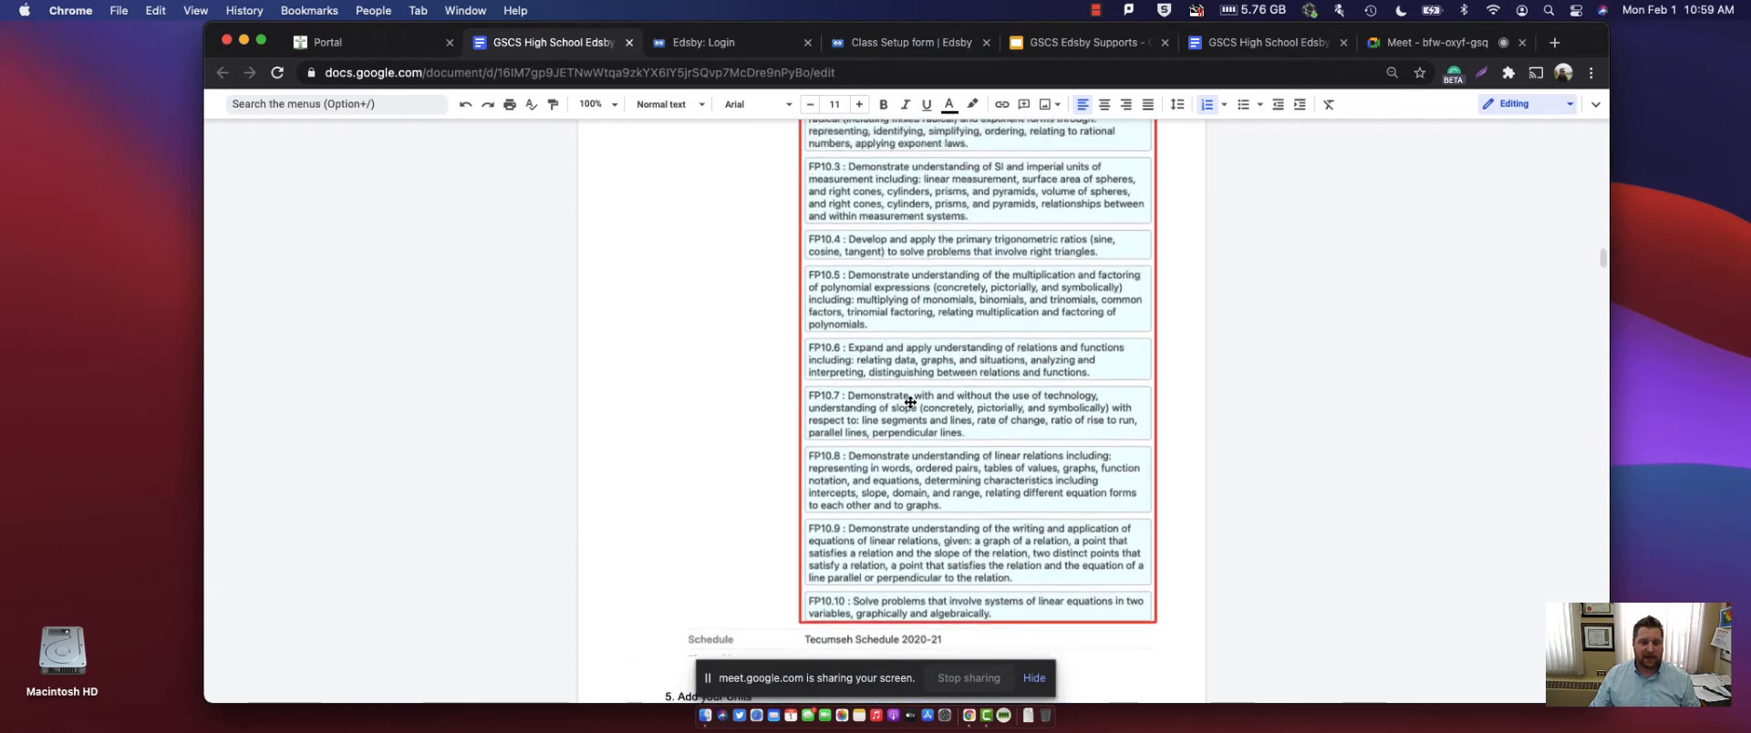
{"action": "scroll", "coordinate": [910, 402], "scroll_direction": "down", "scroll_amount": 6}
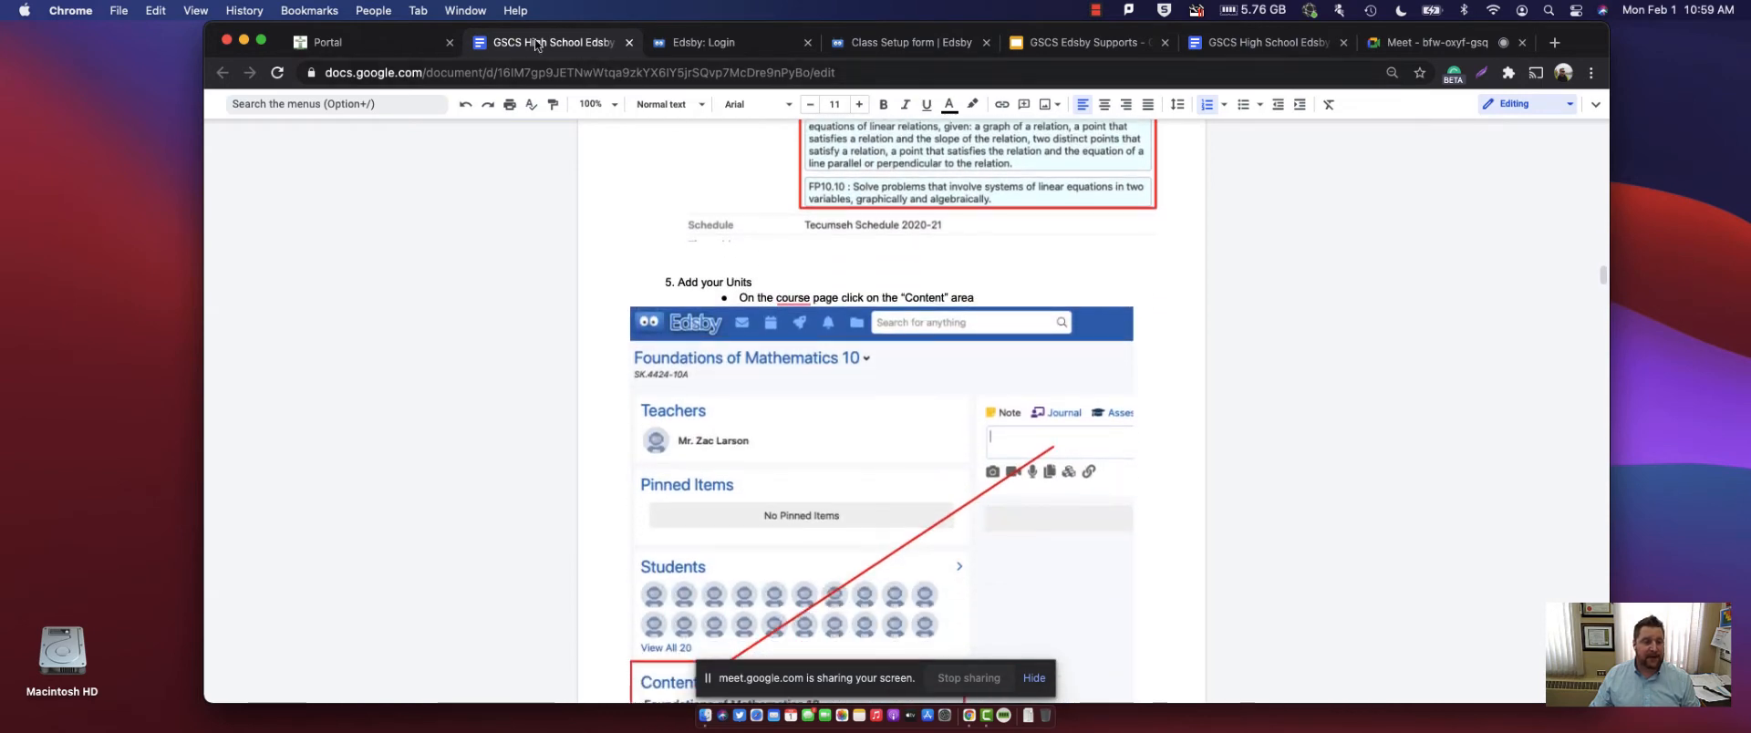
- Switch to Edsby, open the FM10 Period 1 class and review the units and assessments in its Content area
{"action": "left_click", "coordinate": [390, 44]}
{"action": "left_click", "coordinate": [729, 40]}
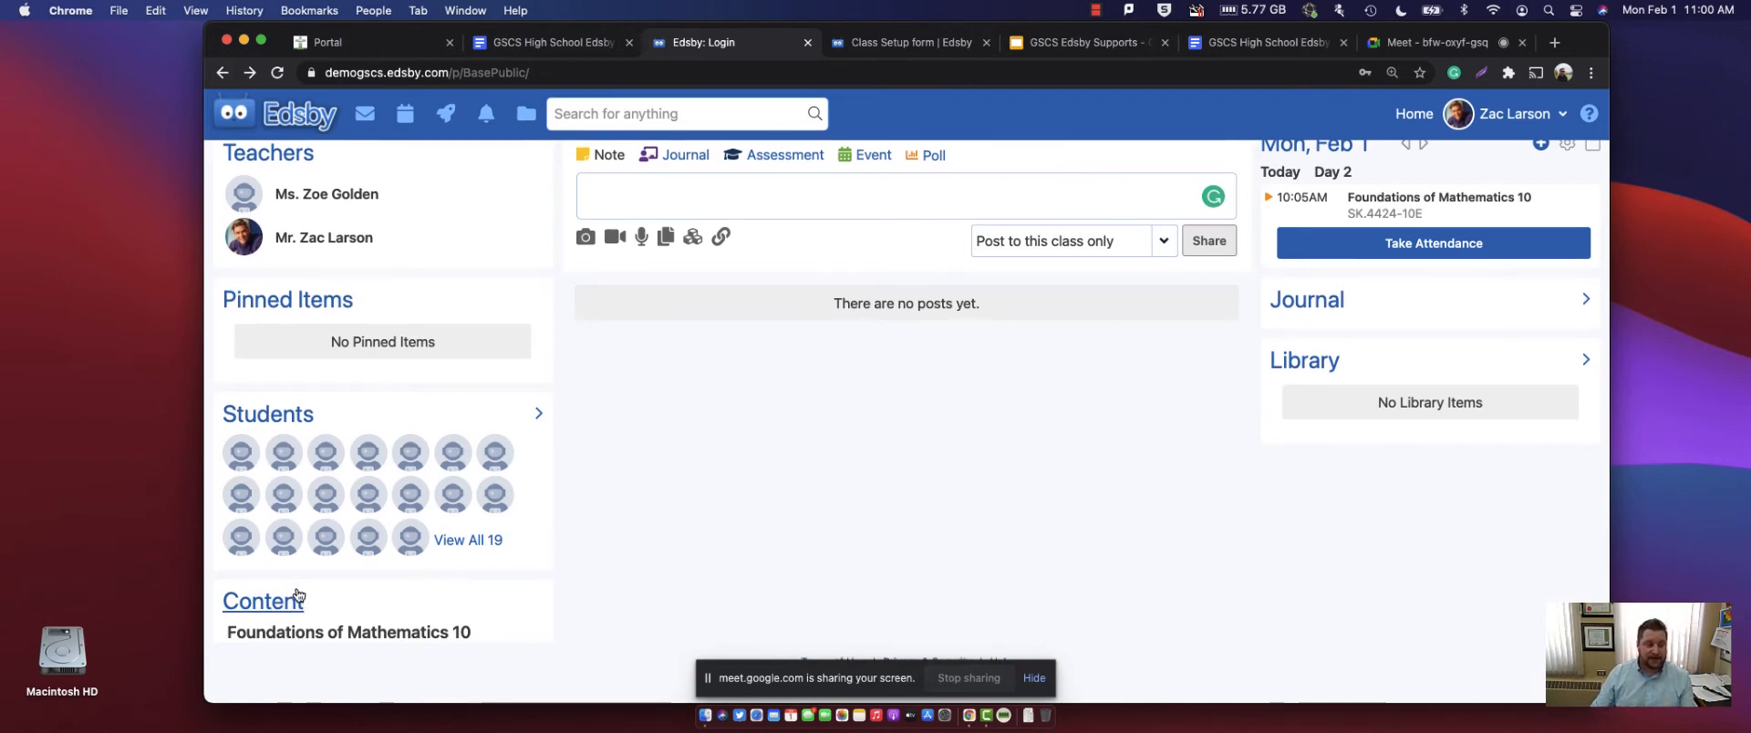
{"action": "key", "text": "super+minus"}
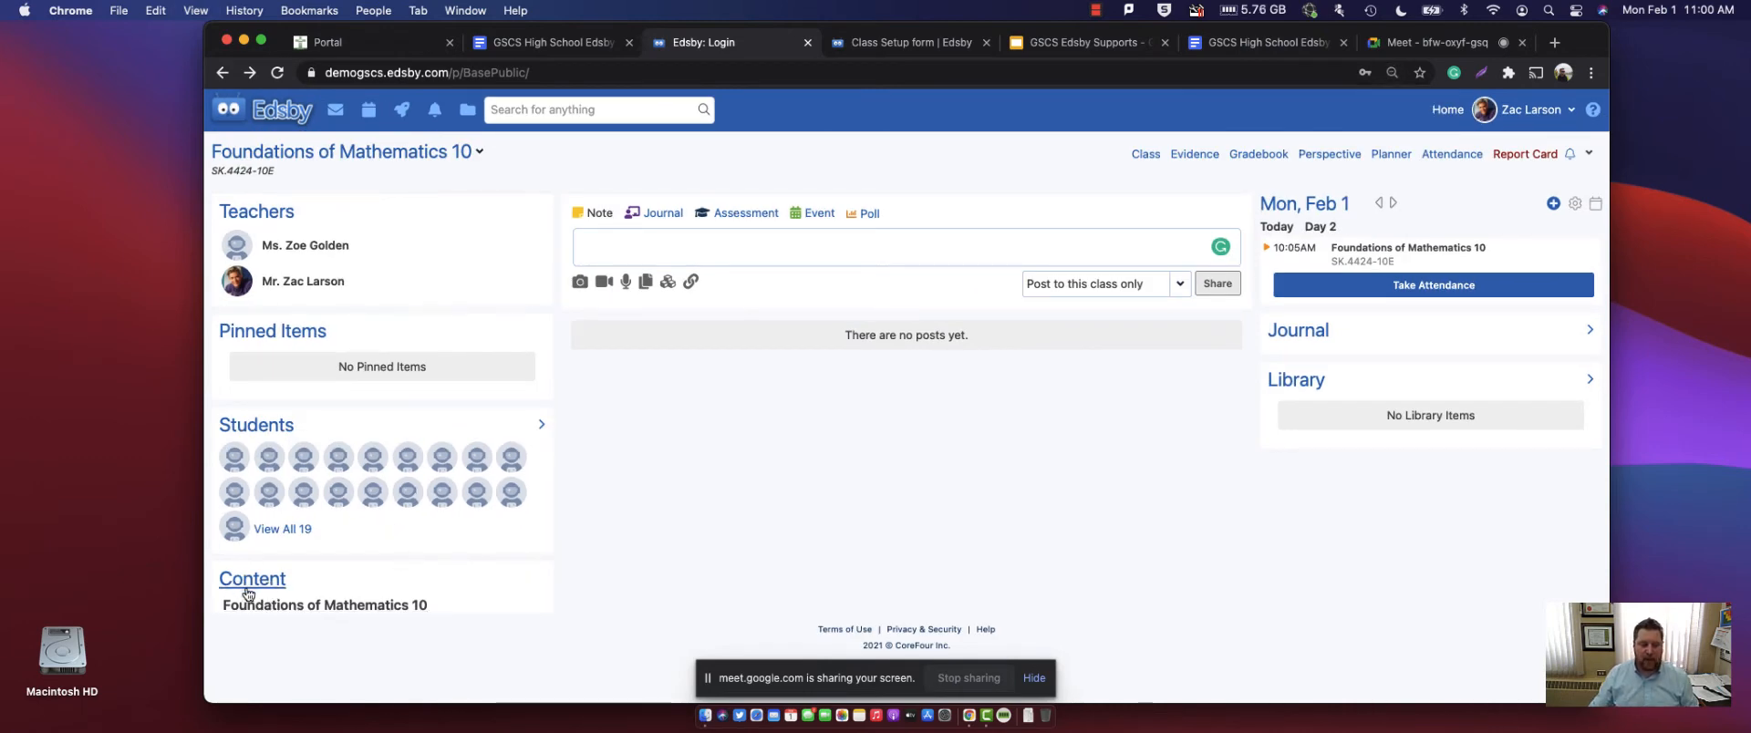
{"action": "left_click", "coordinate": [480, 155]}
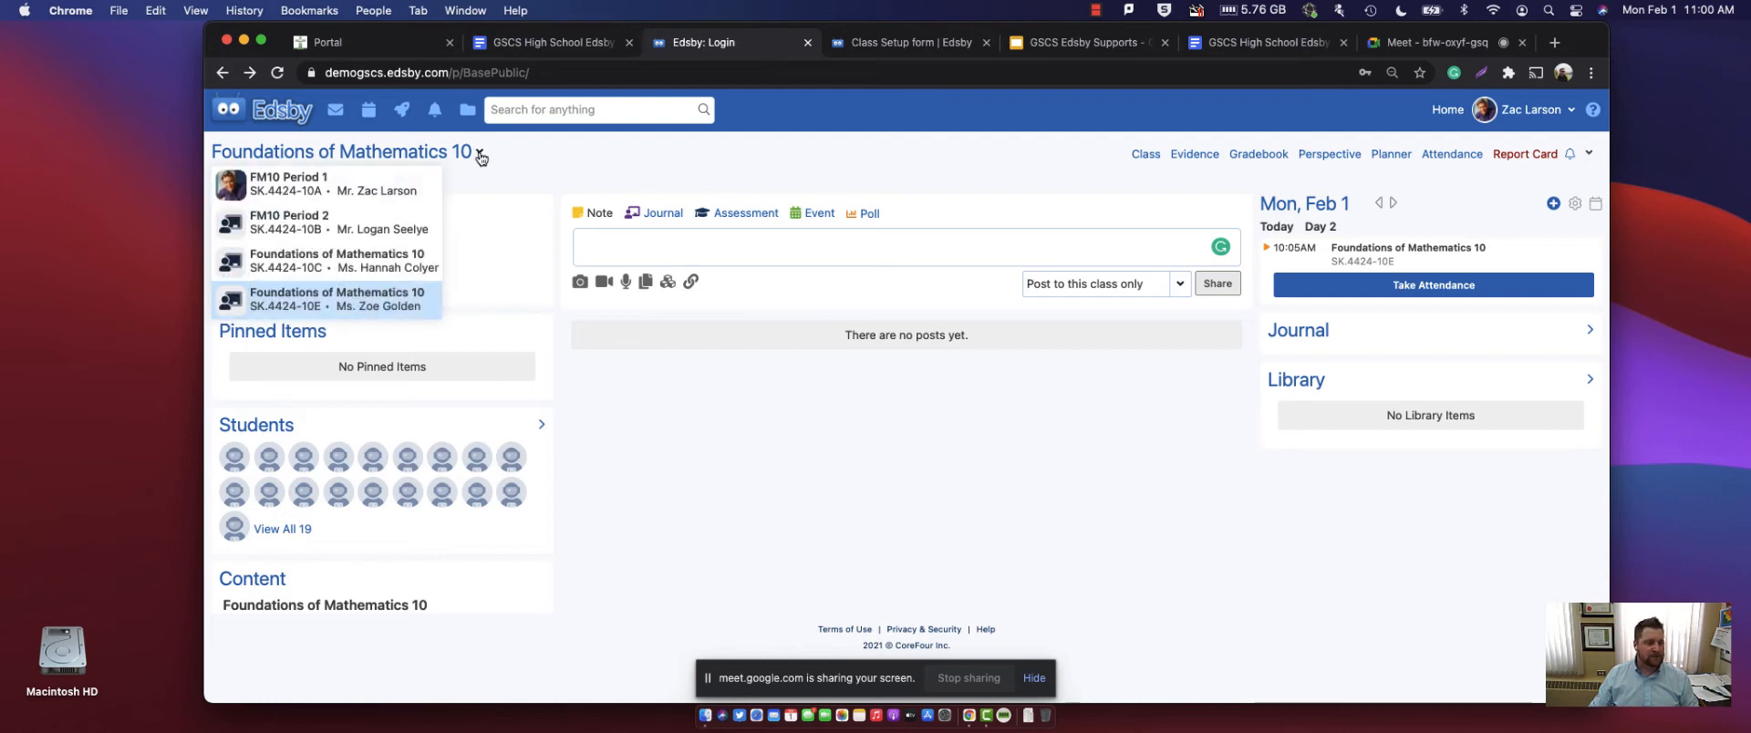
{"action": "left_click", "coordinate": [481, 155]}
{"action": "left_click", "coordinate": [395, 181]}
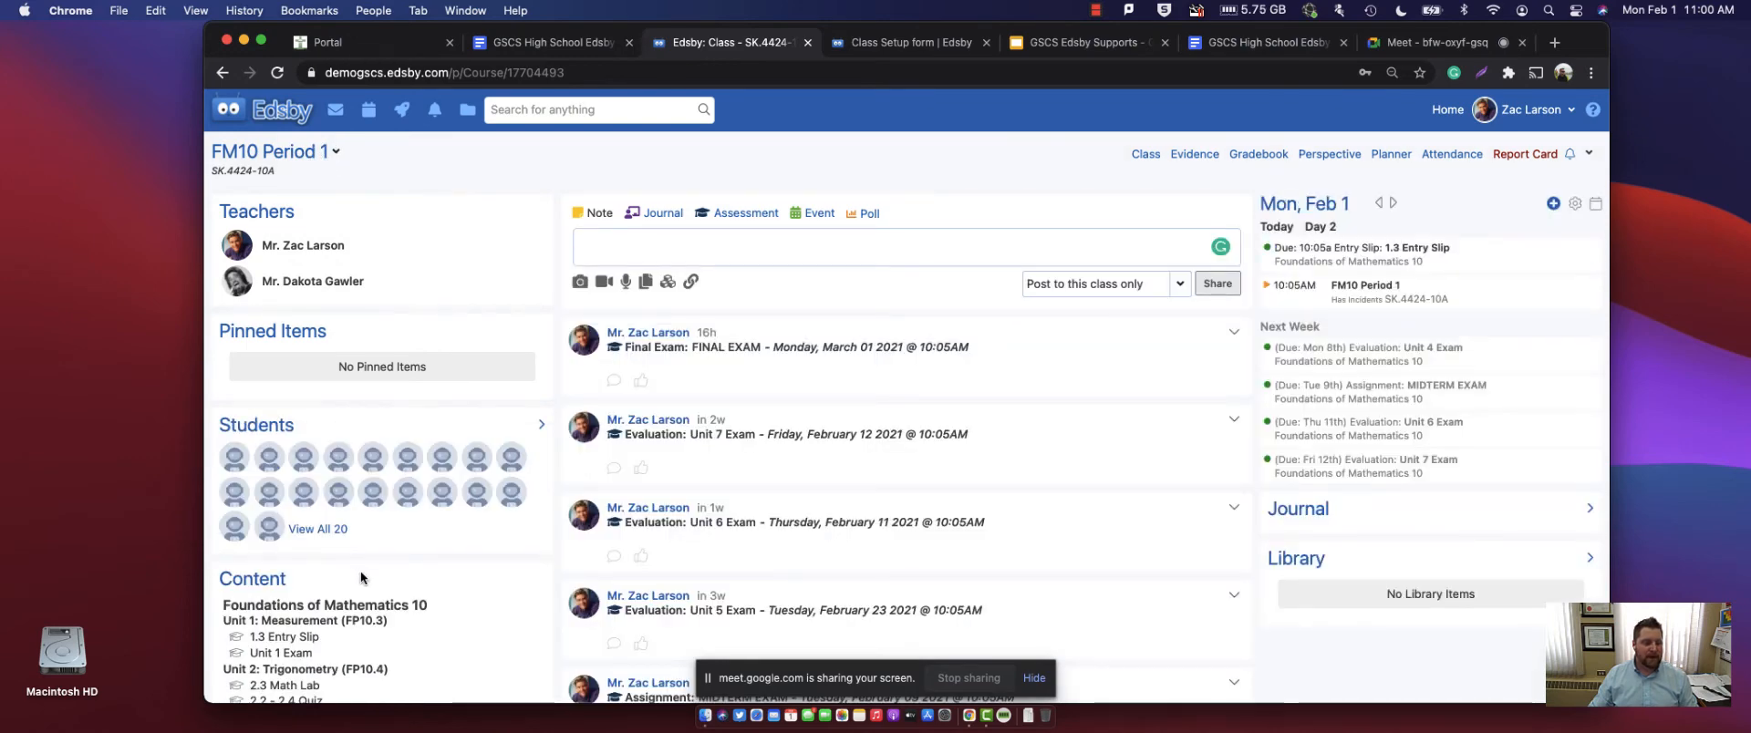
{"action": "scroll", "coordinate": [356, 570], "scroll_direction": "down", "scroll_amount": 2}
{"action": "scroll", "coordinate": [351, 569], "scroll_direction": "down", "scroll_amount": 3}
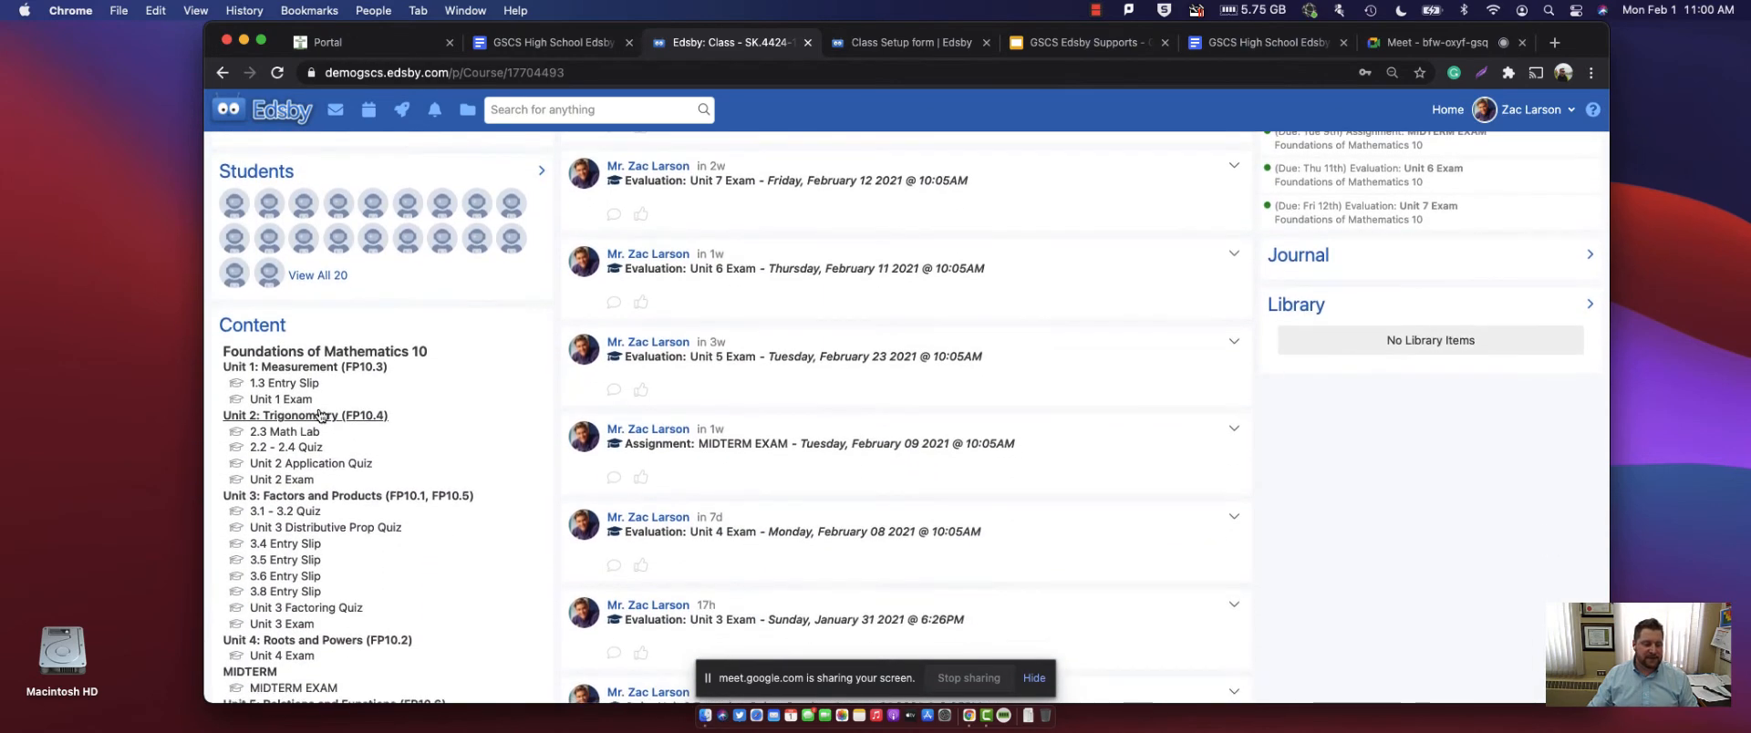
{"action": "scroll", "coordinate": [325, 392], "scroll_direction": "down", "scroll_amount": 4}
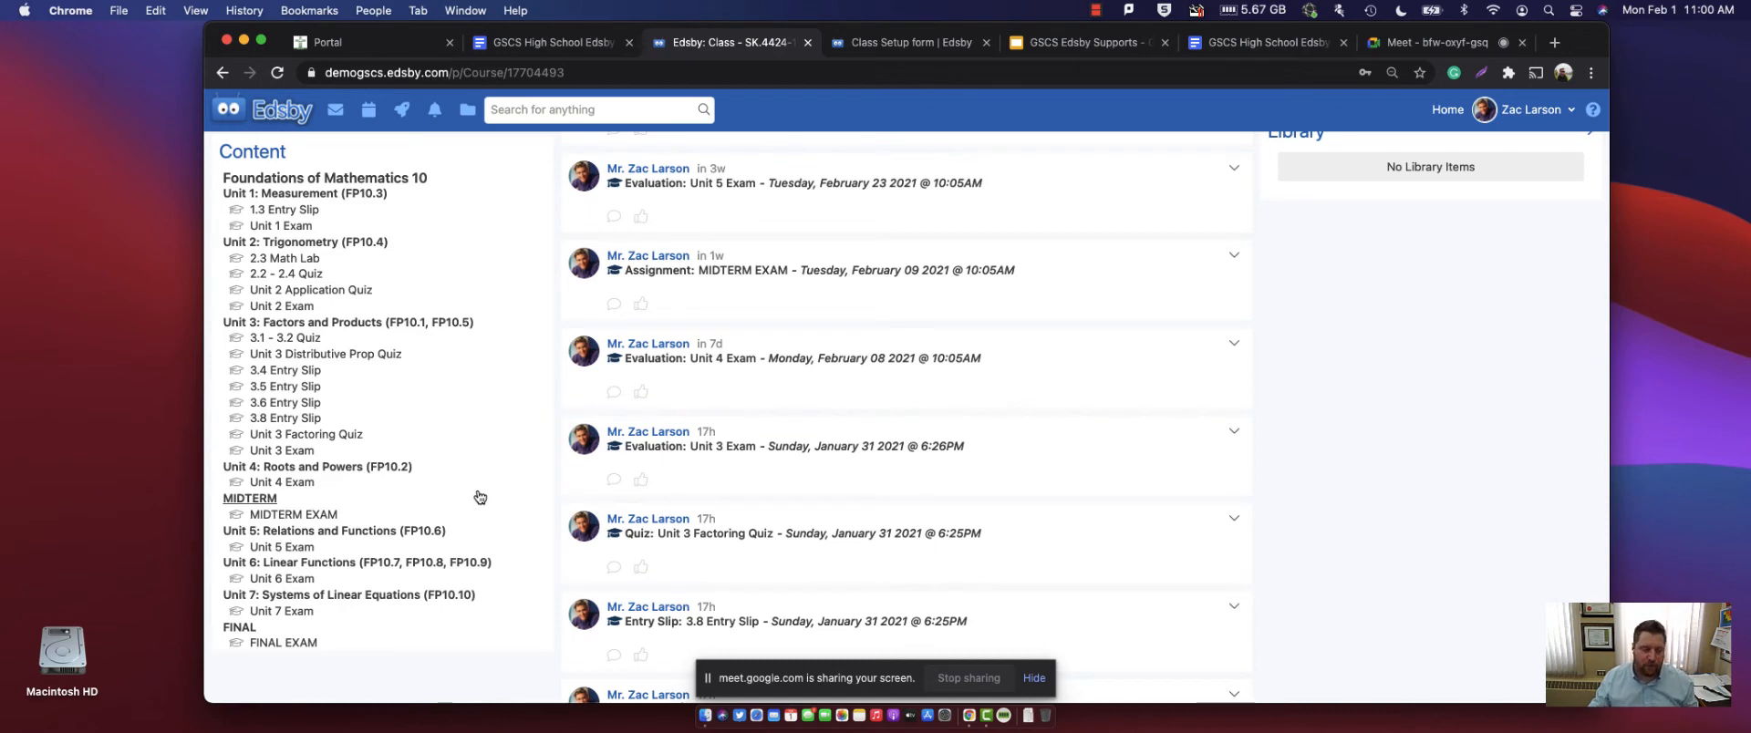
{"action": "scroll", "coordinate": [478, 495], "scroll_direction": "up", "scroll_amount": 1}
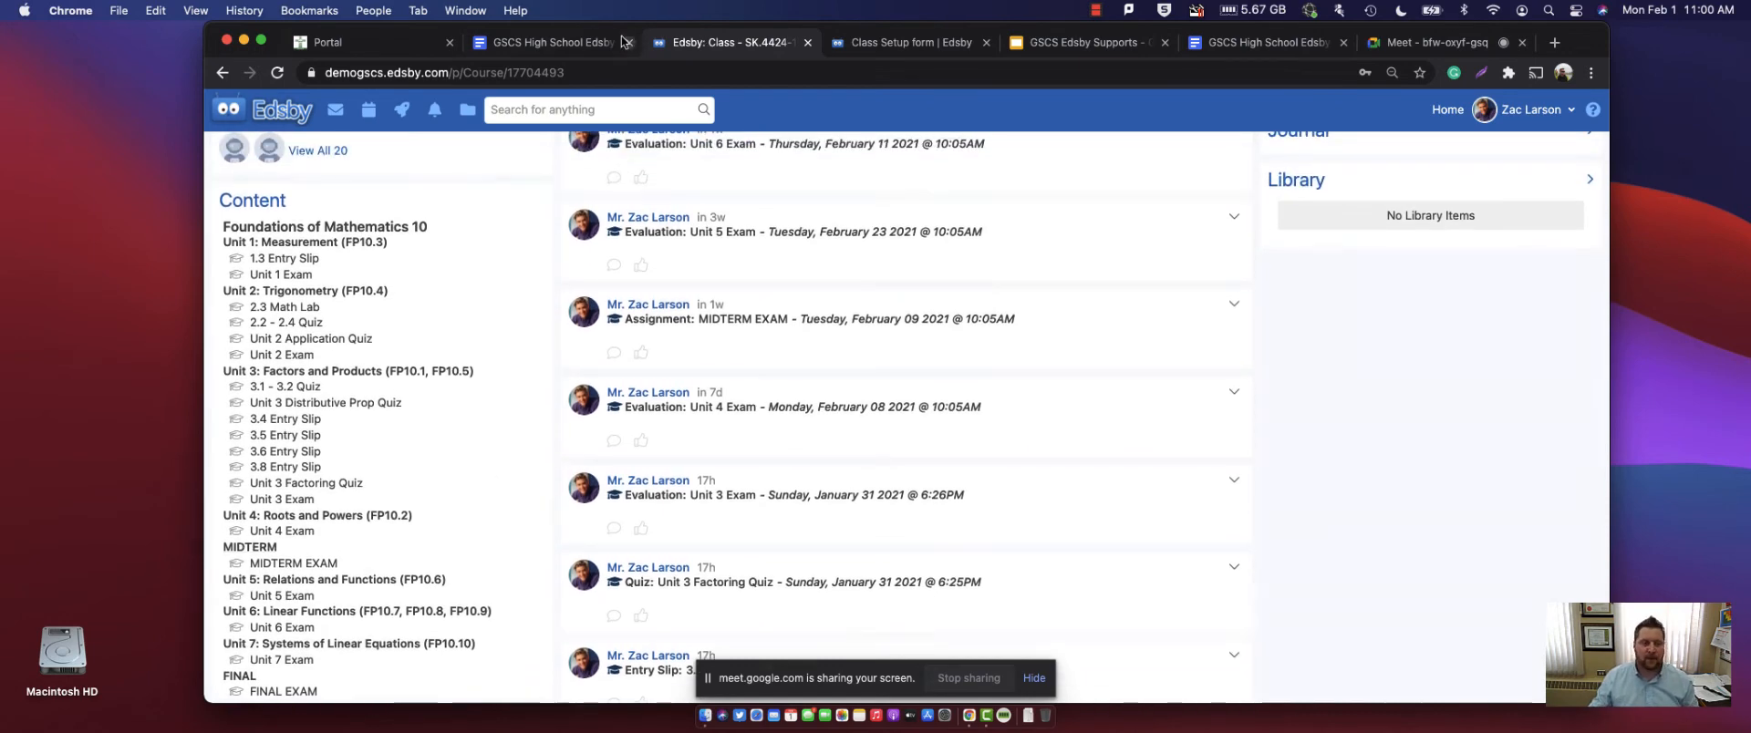
- Switch to the GSCS High School Edsby guide and review the "Add your Units" instructions from opening Content to choosing Unit
{"action": "left_click", "coordinate": [622, 42]}
{"action": "scroll", "coordinate": [820, 324], "scroll_direction": "down", "scroll_amount": 2}
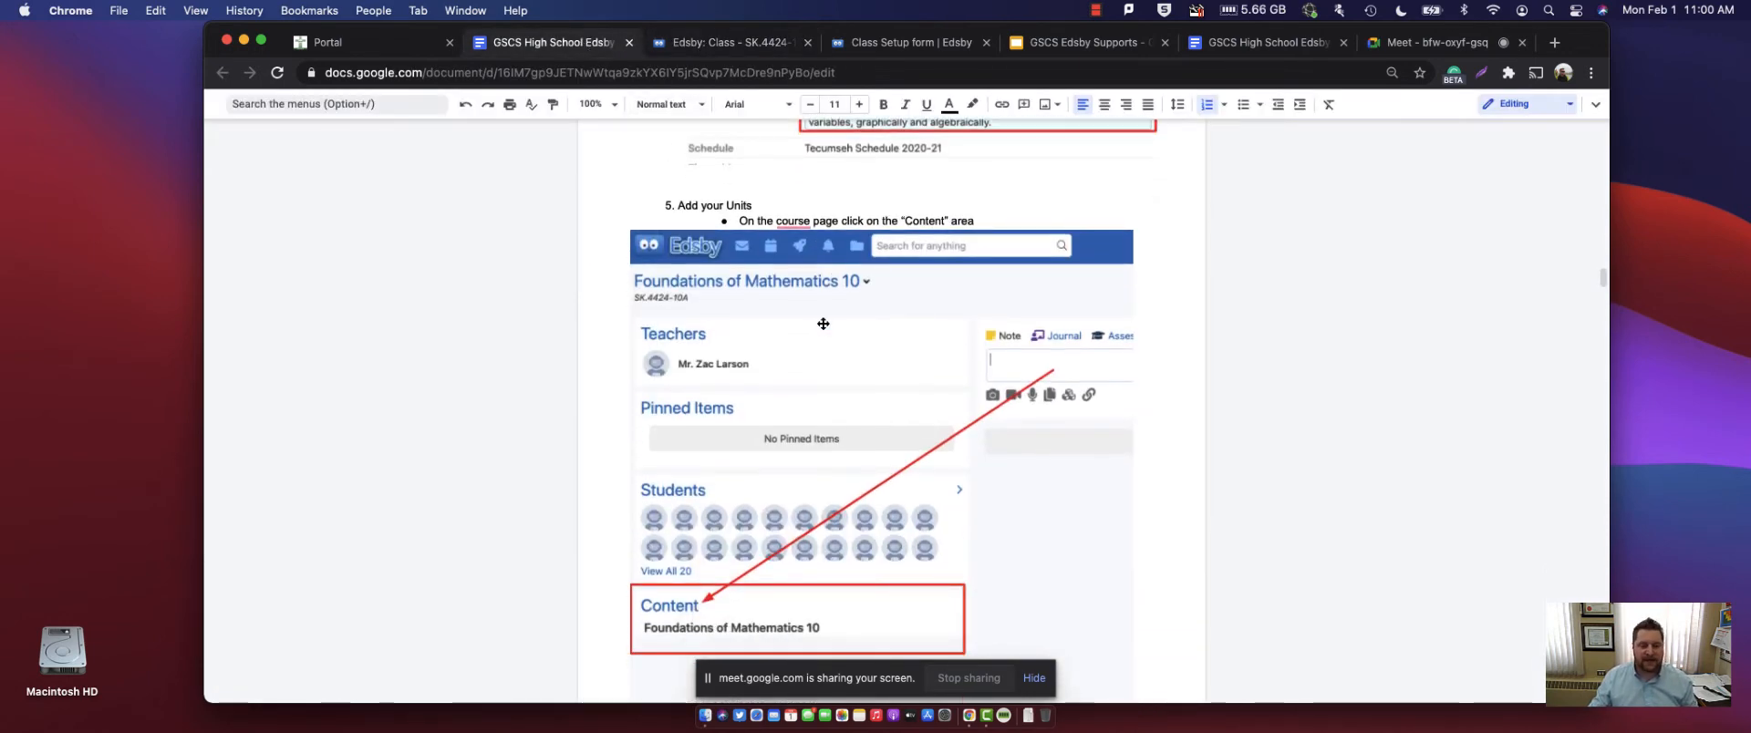
{"action": "scroll", "coordinate": [824, 323], "scroll_direction": "down", "scroll_amount": 4}
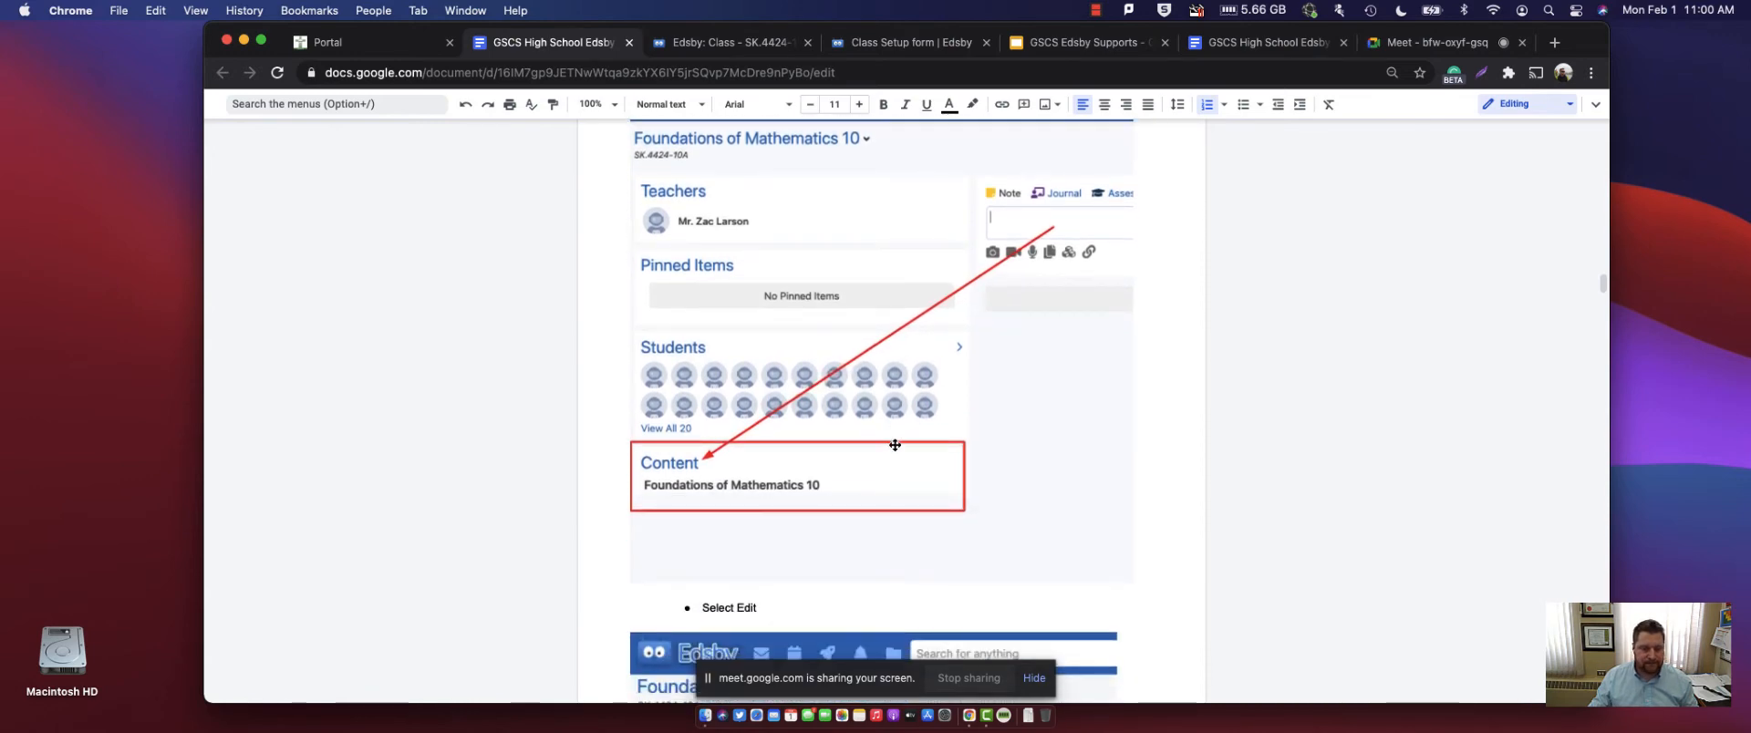
{"action": "scroll", "coordinate": [894, 445], "scroll_direction": "down", "scroll_amount": 5}
{"action": "scroll", "coordinate": [879, 476], "scroll_direction": "down", "scroll_amount": 6}
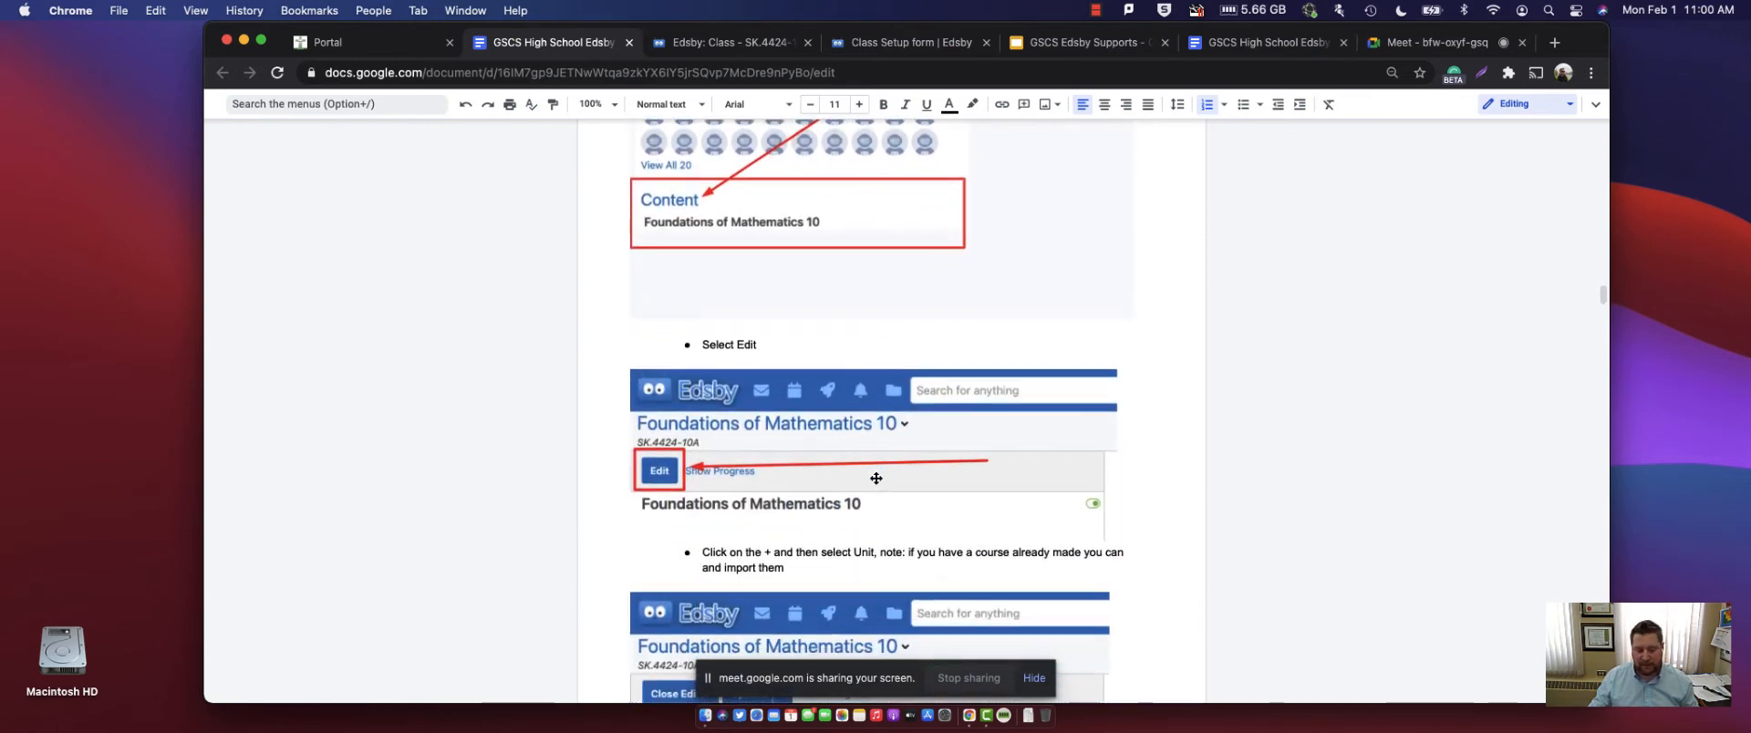
{"action": "scroll", "coordinate": [881, 476], "scroll_direction": "down", "scroll_amount": 6}
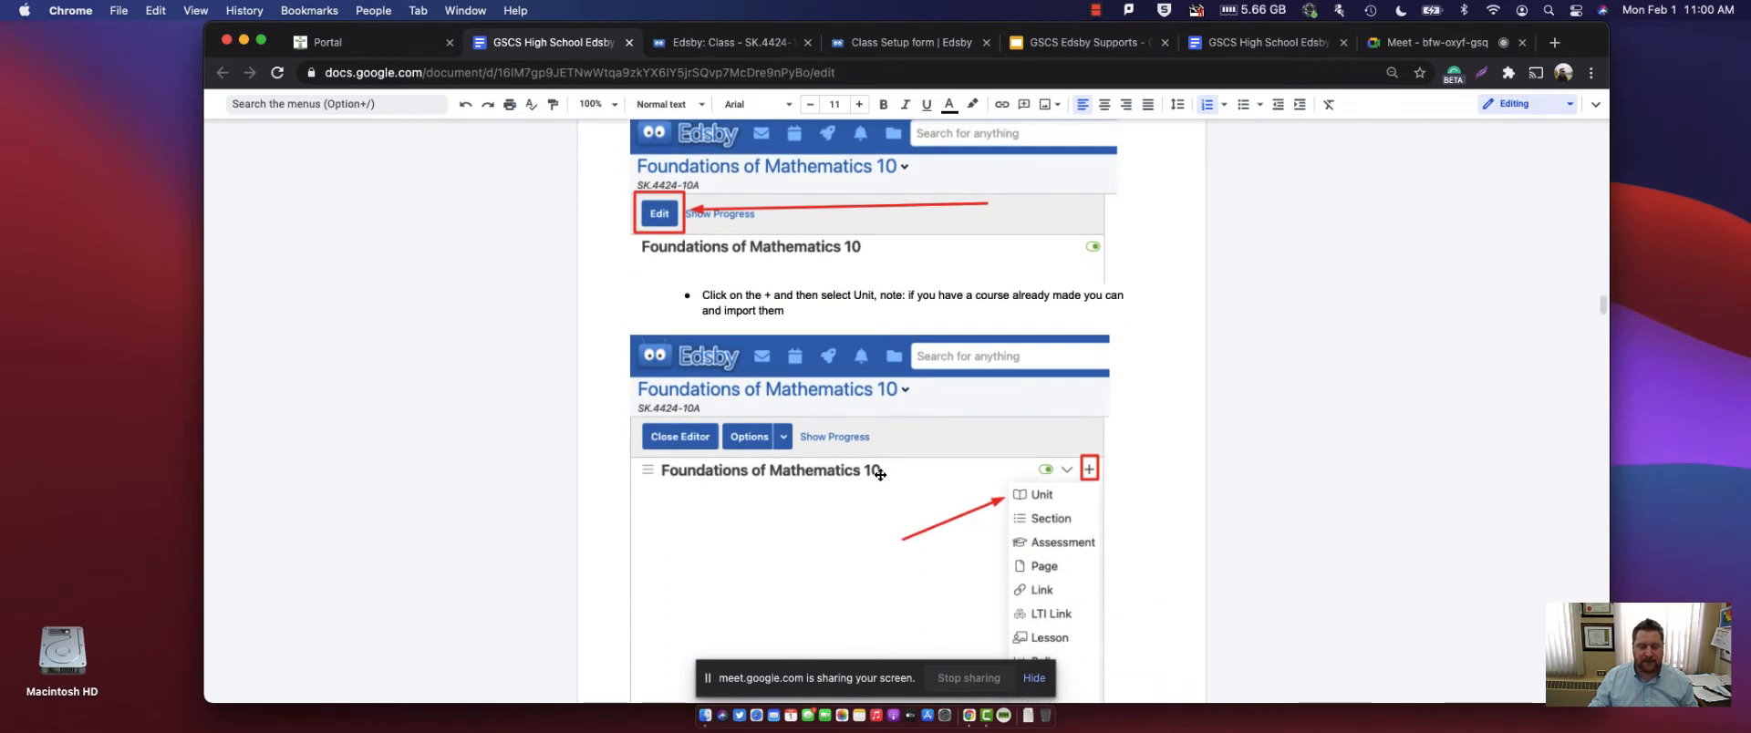
- Switch back to Edsby and open the Content area of Foundations of Mathematics 10 (SK.4424-10E) for editing
{"action": "left_click", "coordinate": [757, 42]}
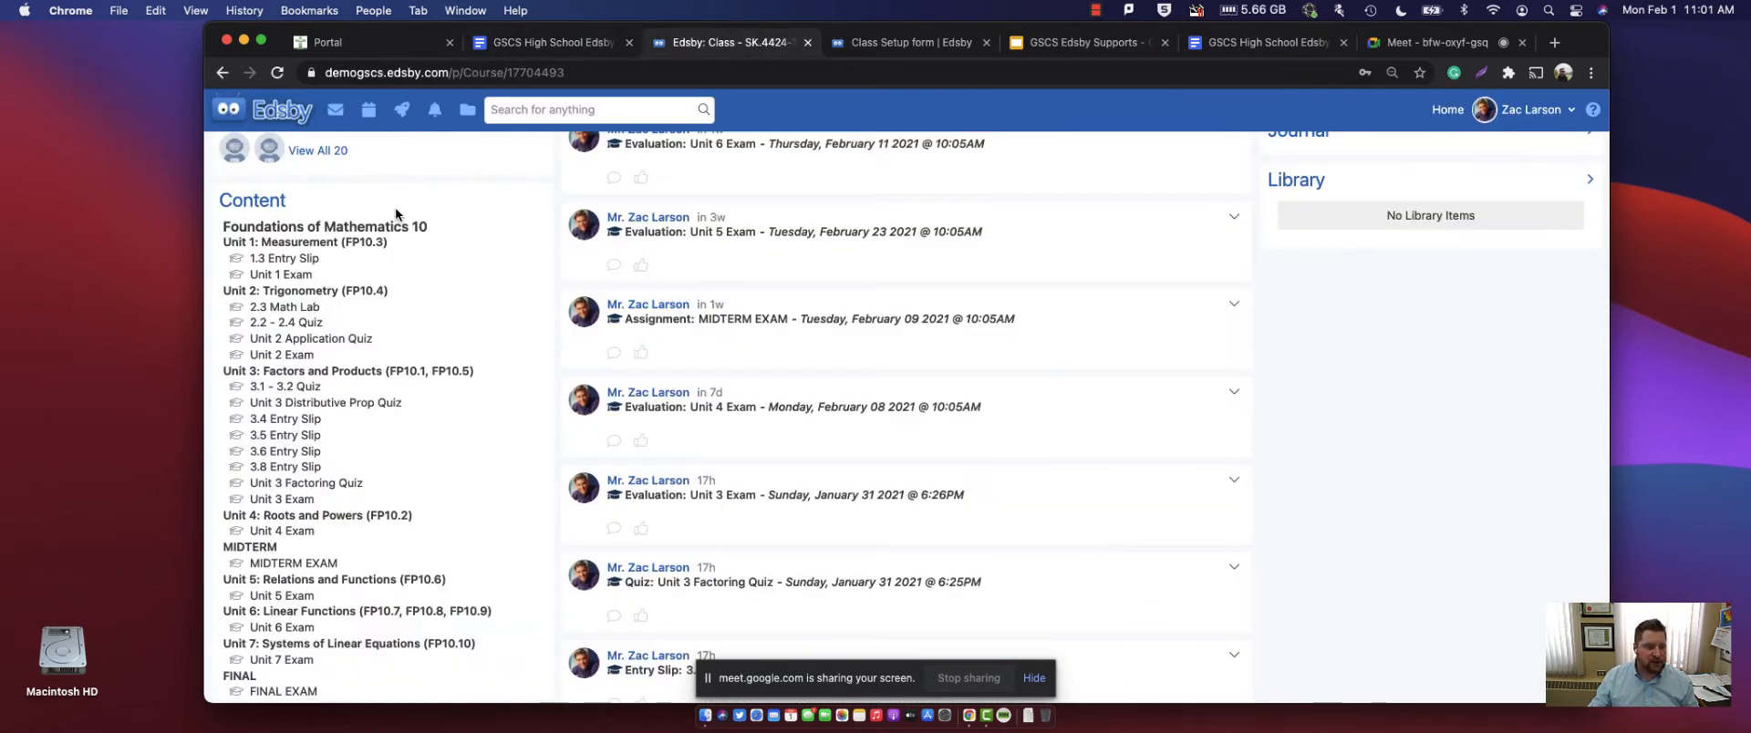
{"action": "scroll", "coordinate": [290, 358], "scroll_direction": "down", "scroll_amount": 2}
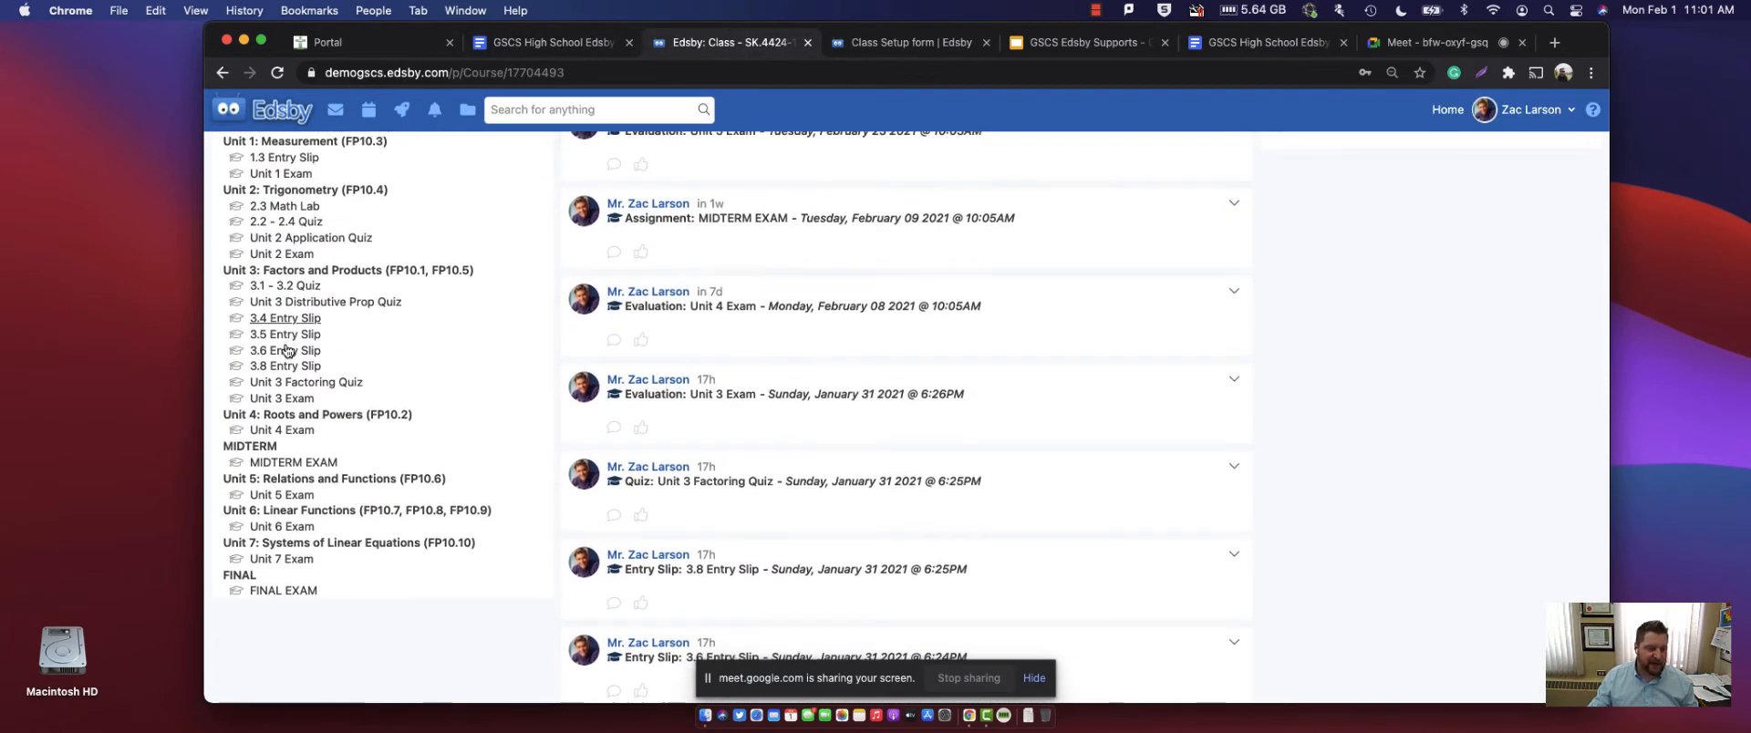
{"action": "scroll", "coordinate": [301, 383], "scroll_direction": "up", "scroll_amount": 4}
{"action": "scroll", "coordinate": [304, 389], "scroll_direction": "up", "scroll_amount": 4}
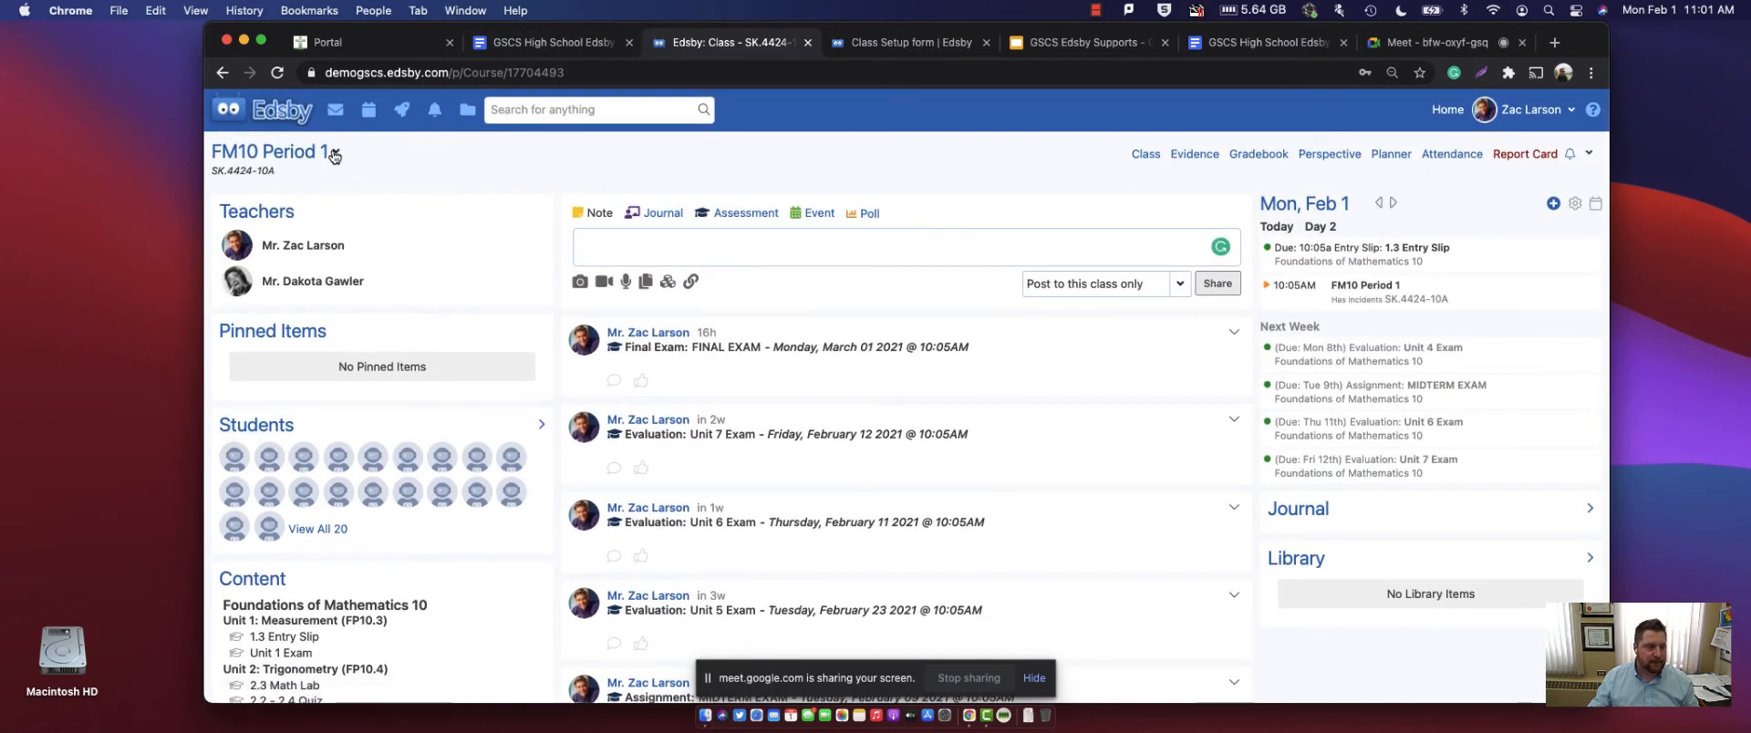
{"action": "left_click", "coordinate": [335, 153]}
{"action": "left_click", "coordinate": [299, 292]}
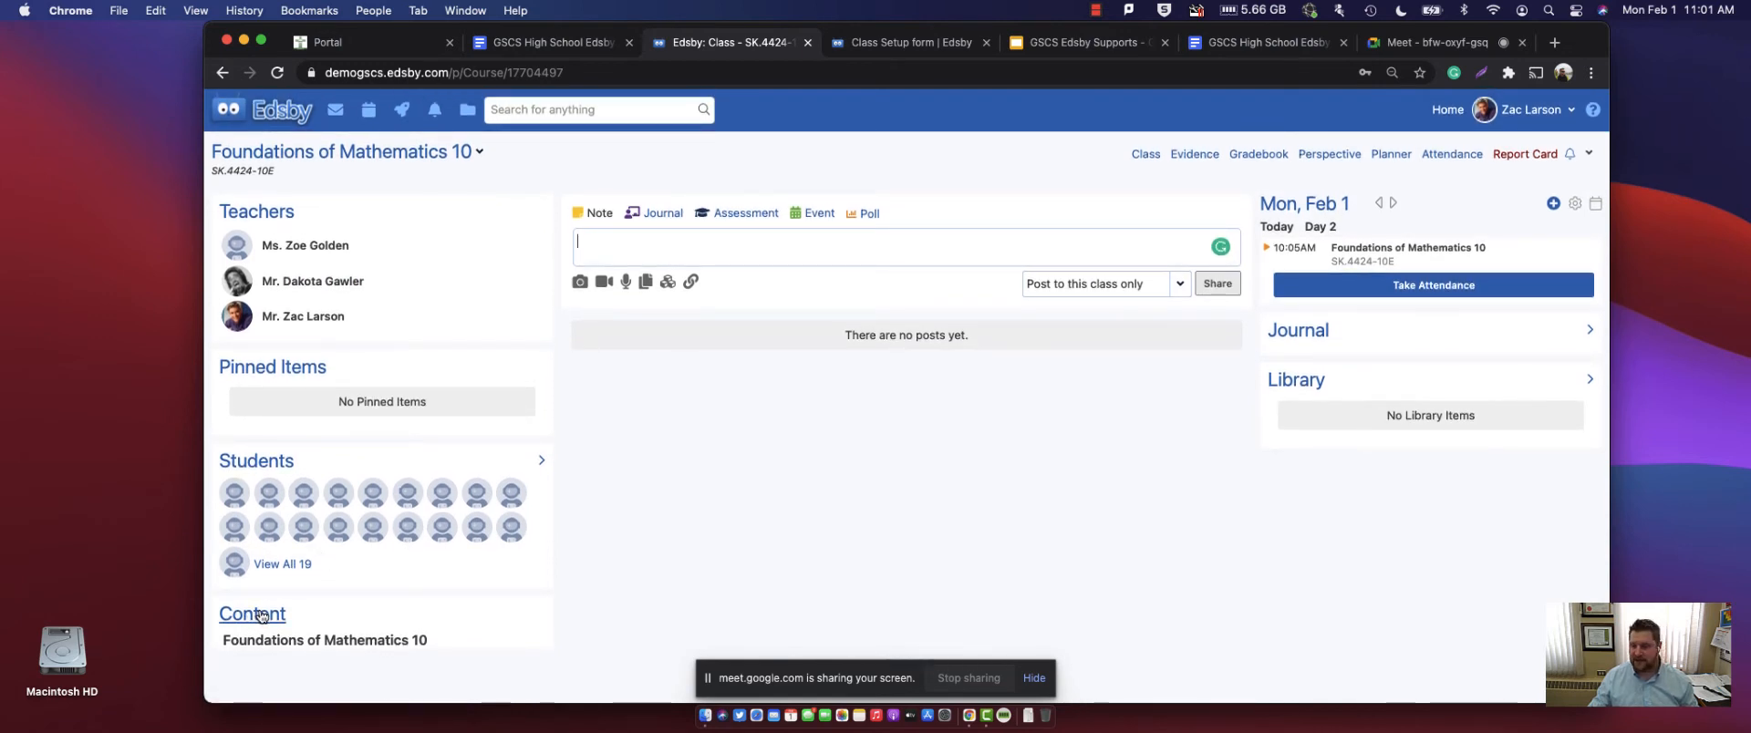
{"action": "left_click", "coordinate": [262, 615]}
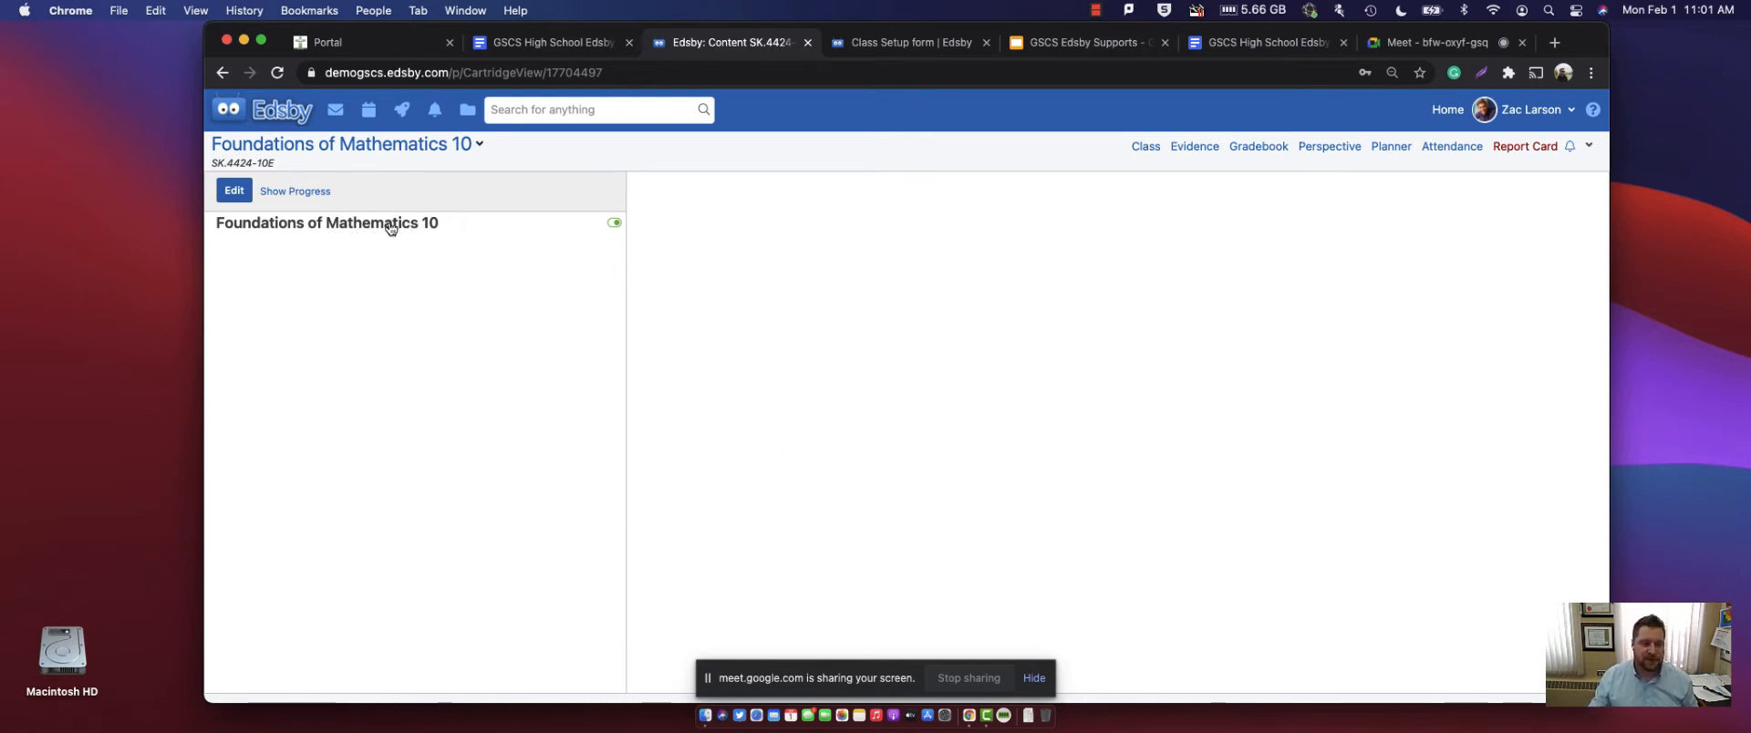
{"action": "left_click", "coordinate": [234, 191]}
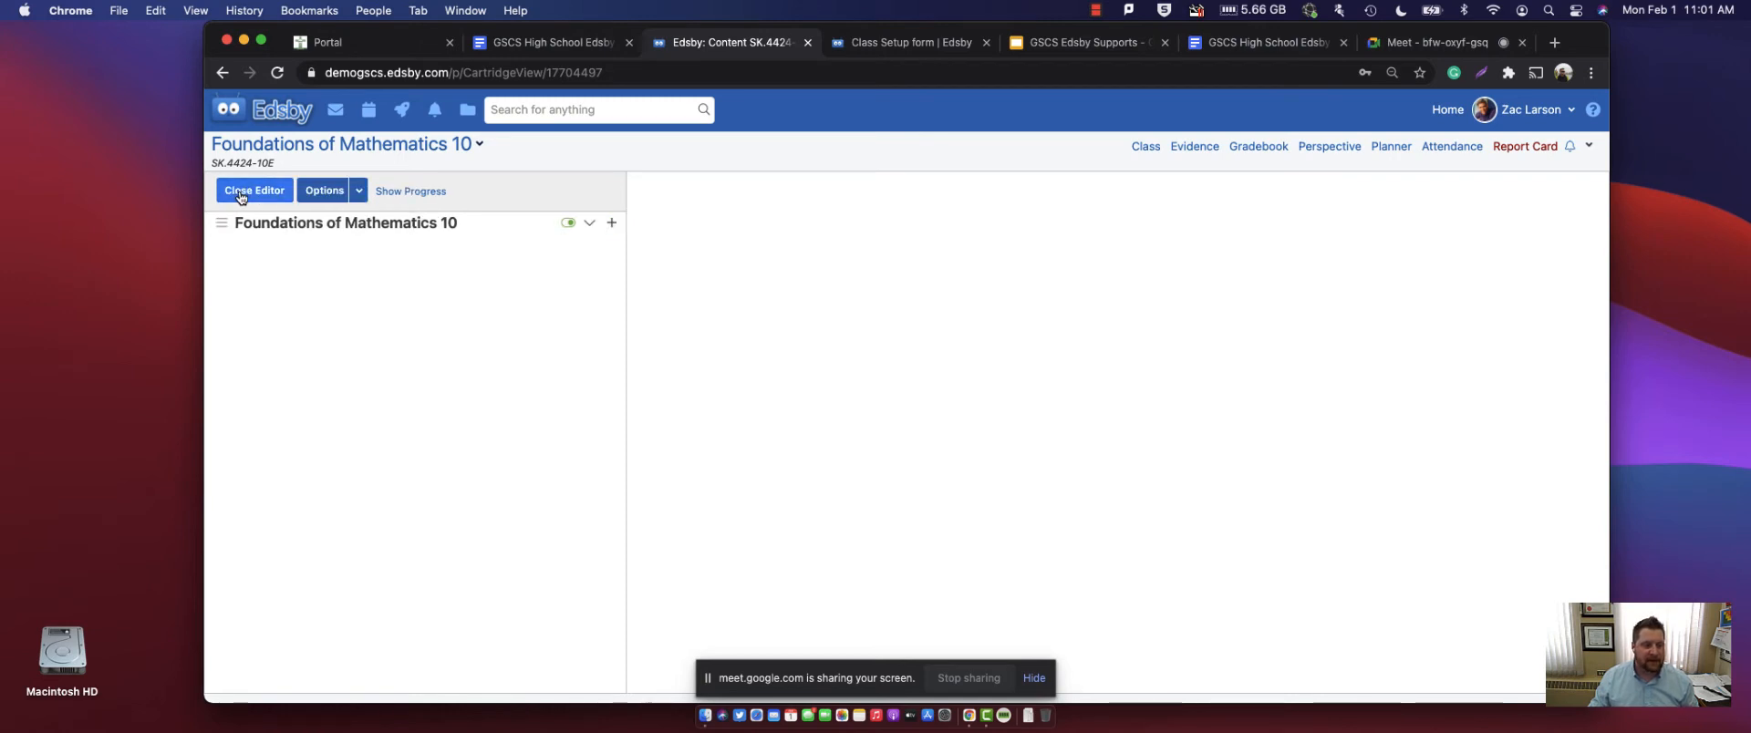
- Examine the cut, copy and delete choices for the course heading and the content editor's Options
{"action": "left_click", "coordinate": [589, 223]}
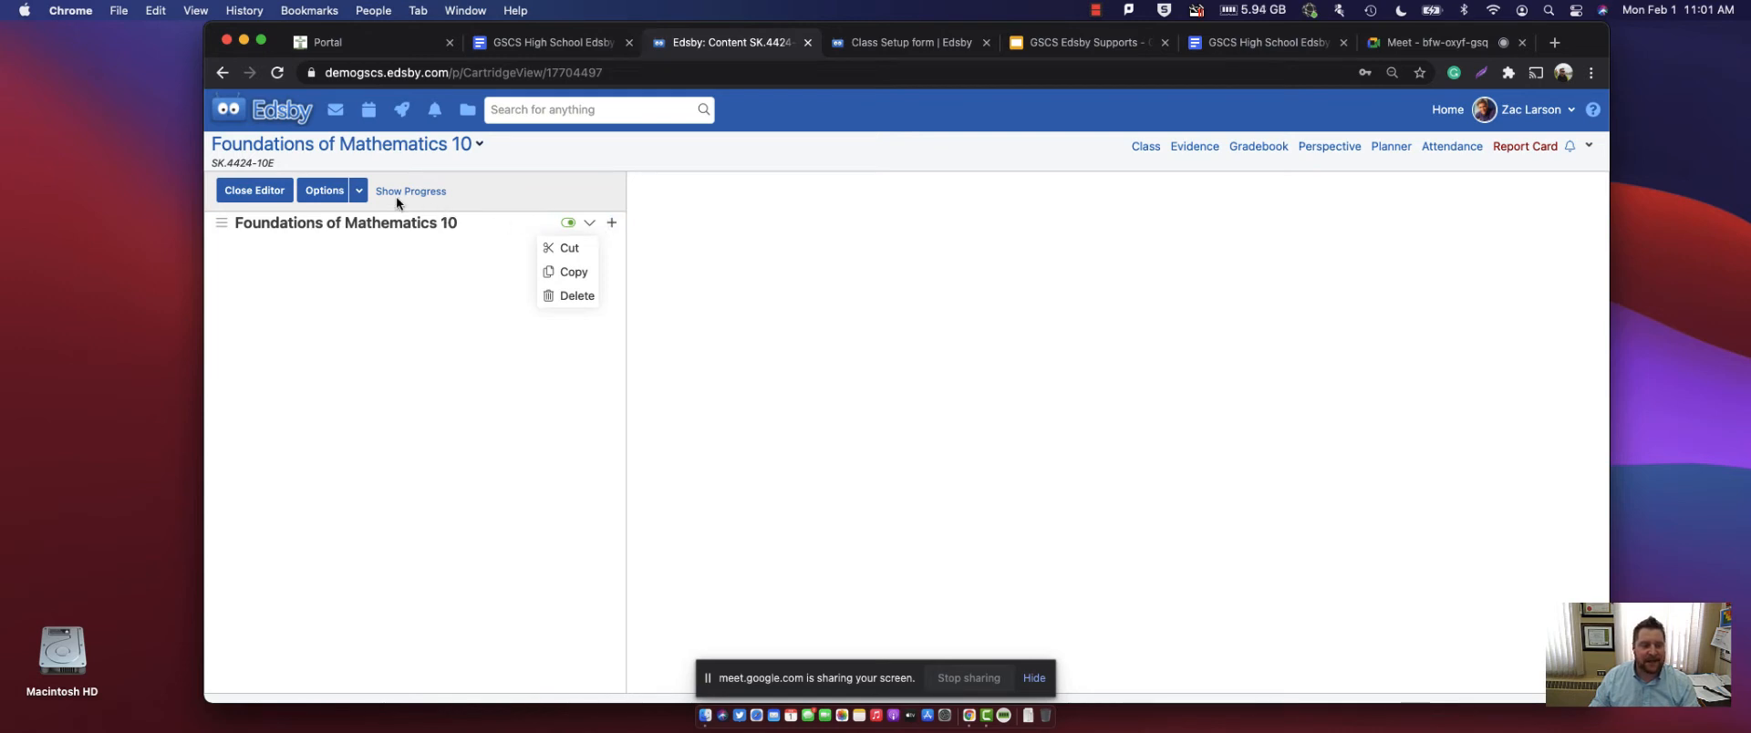
{"action": "left_click", "coordinate": [318, 197]}
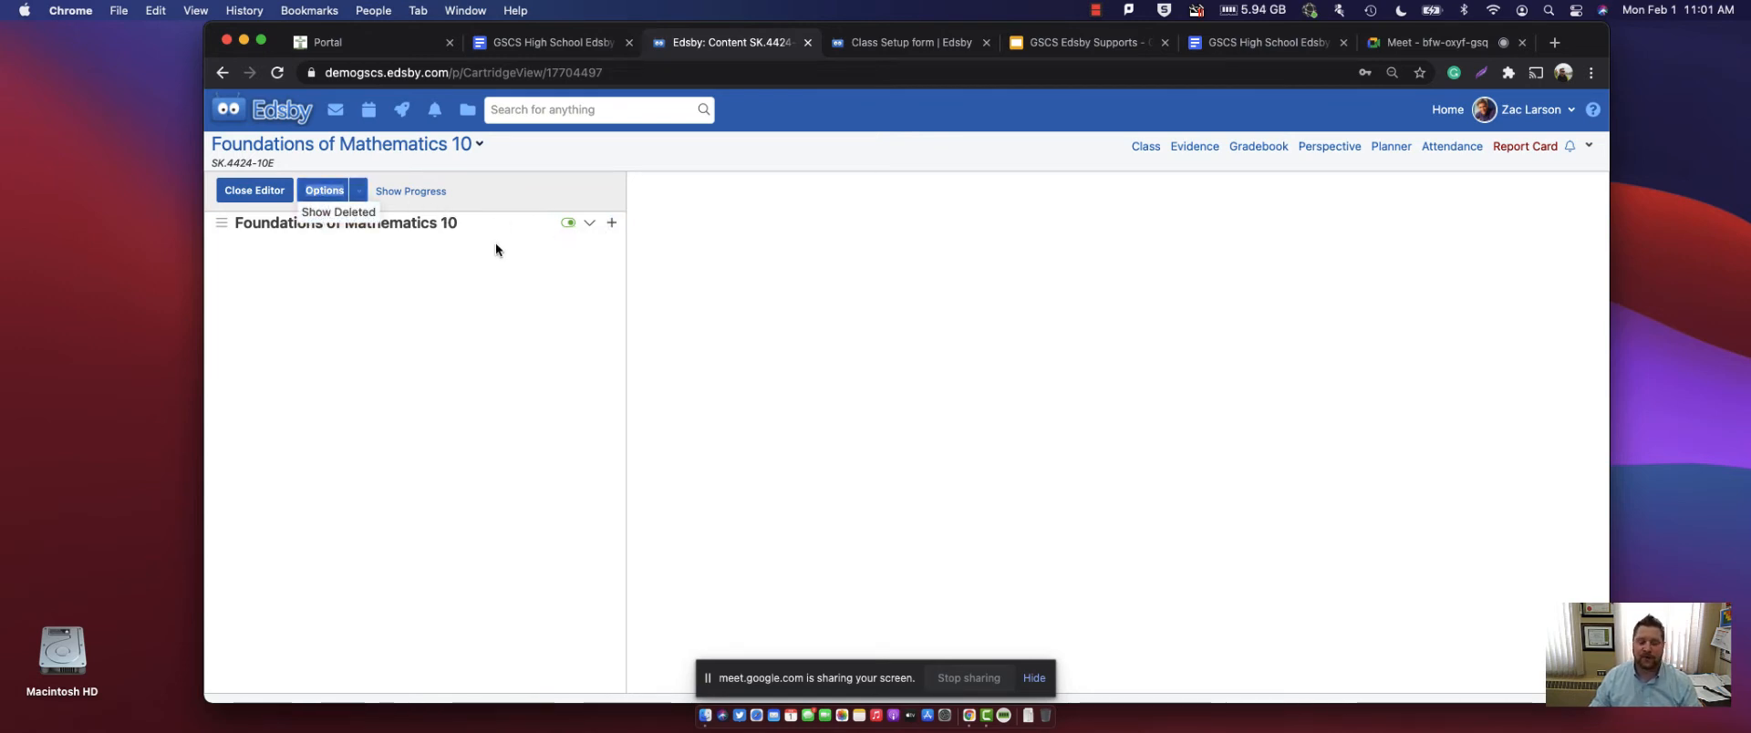
{"action": "left_click", "coordinate": [476, 265]}
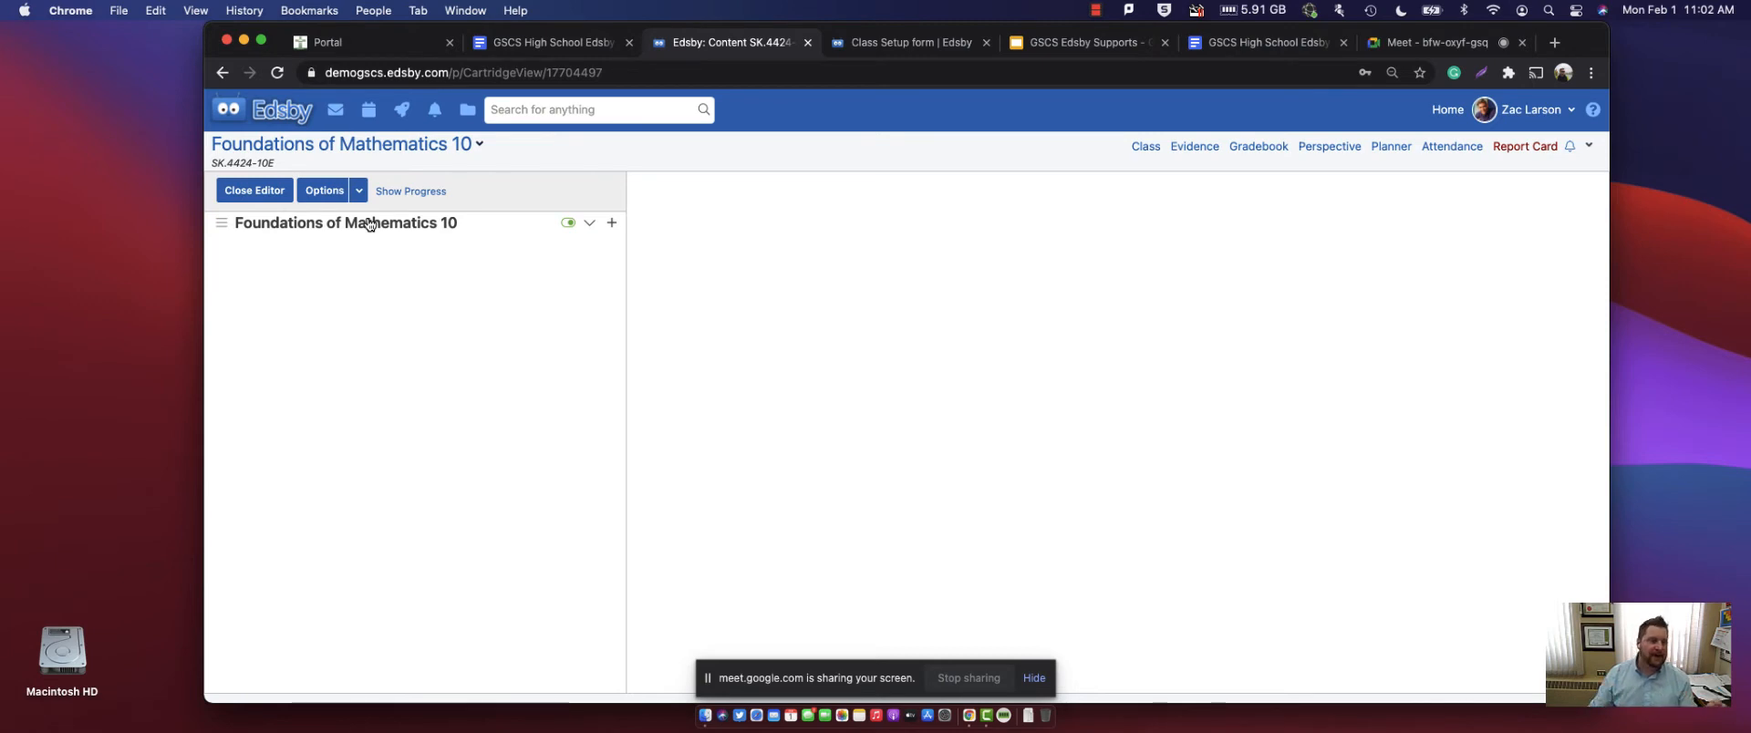
- Start a new unit under Foundations of Mathematics 10 and title it "Unit 1: Measurement (FP10.3)"
{"action": "left_click", "coordinate": [610, 225]}
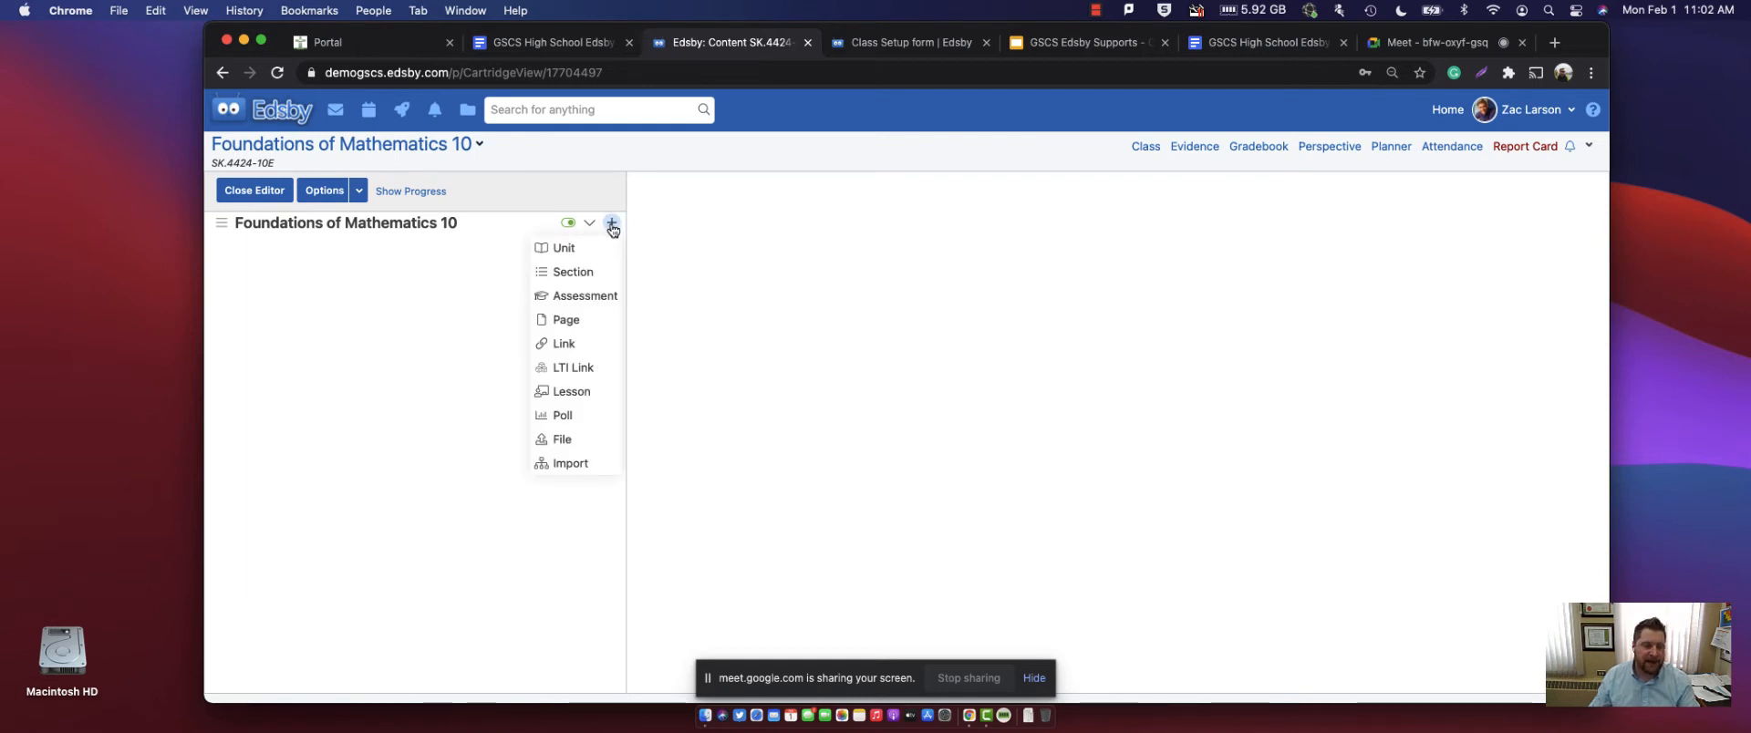
{"action": "left_click", "coordinate": [565, 248]}
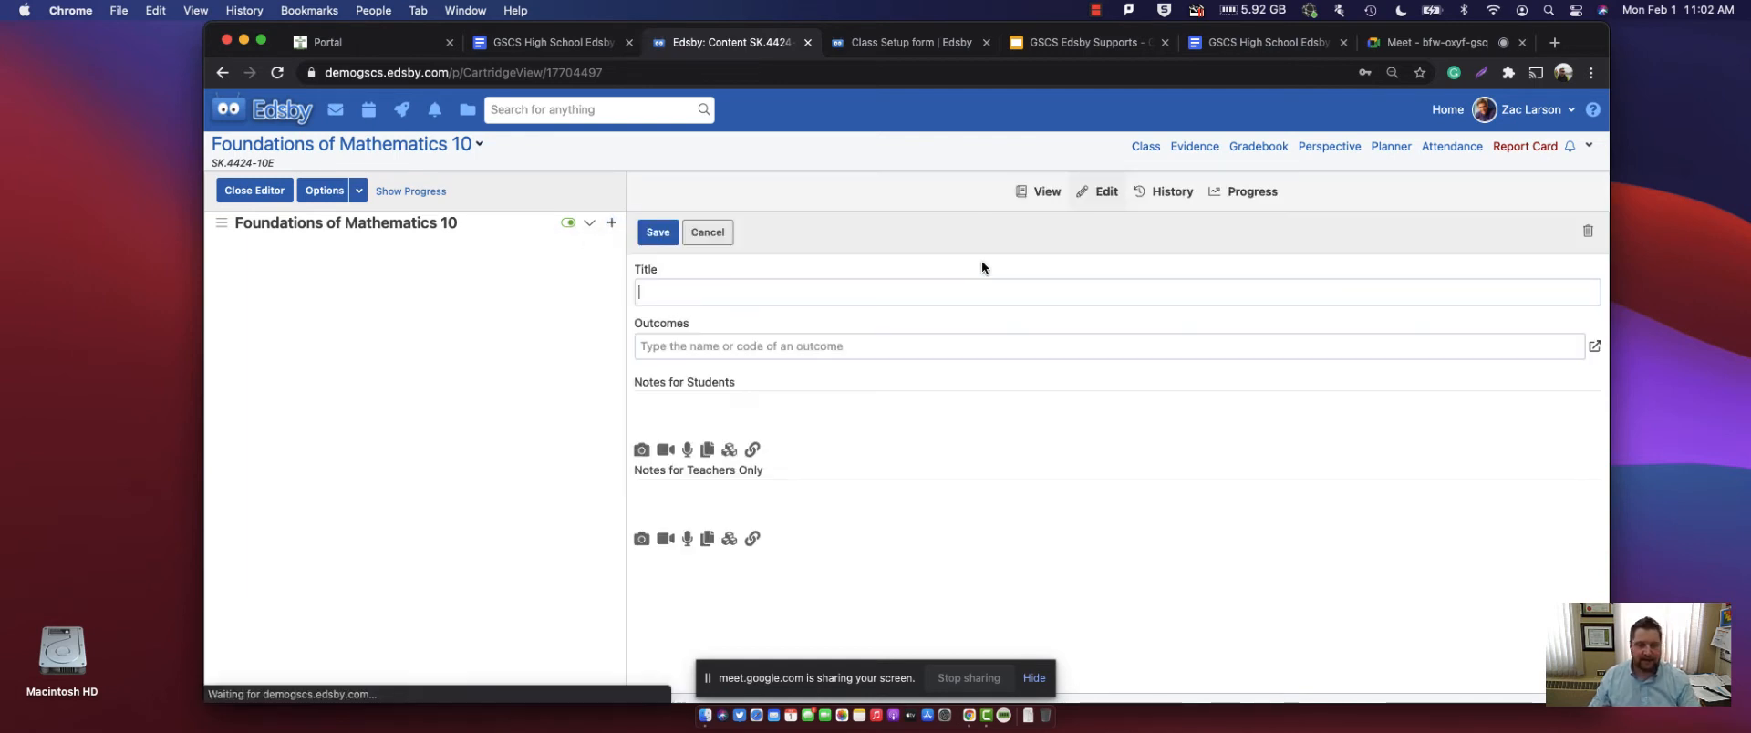
{"action": "type", "text": "UNit"}
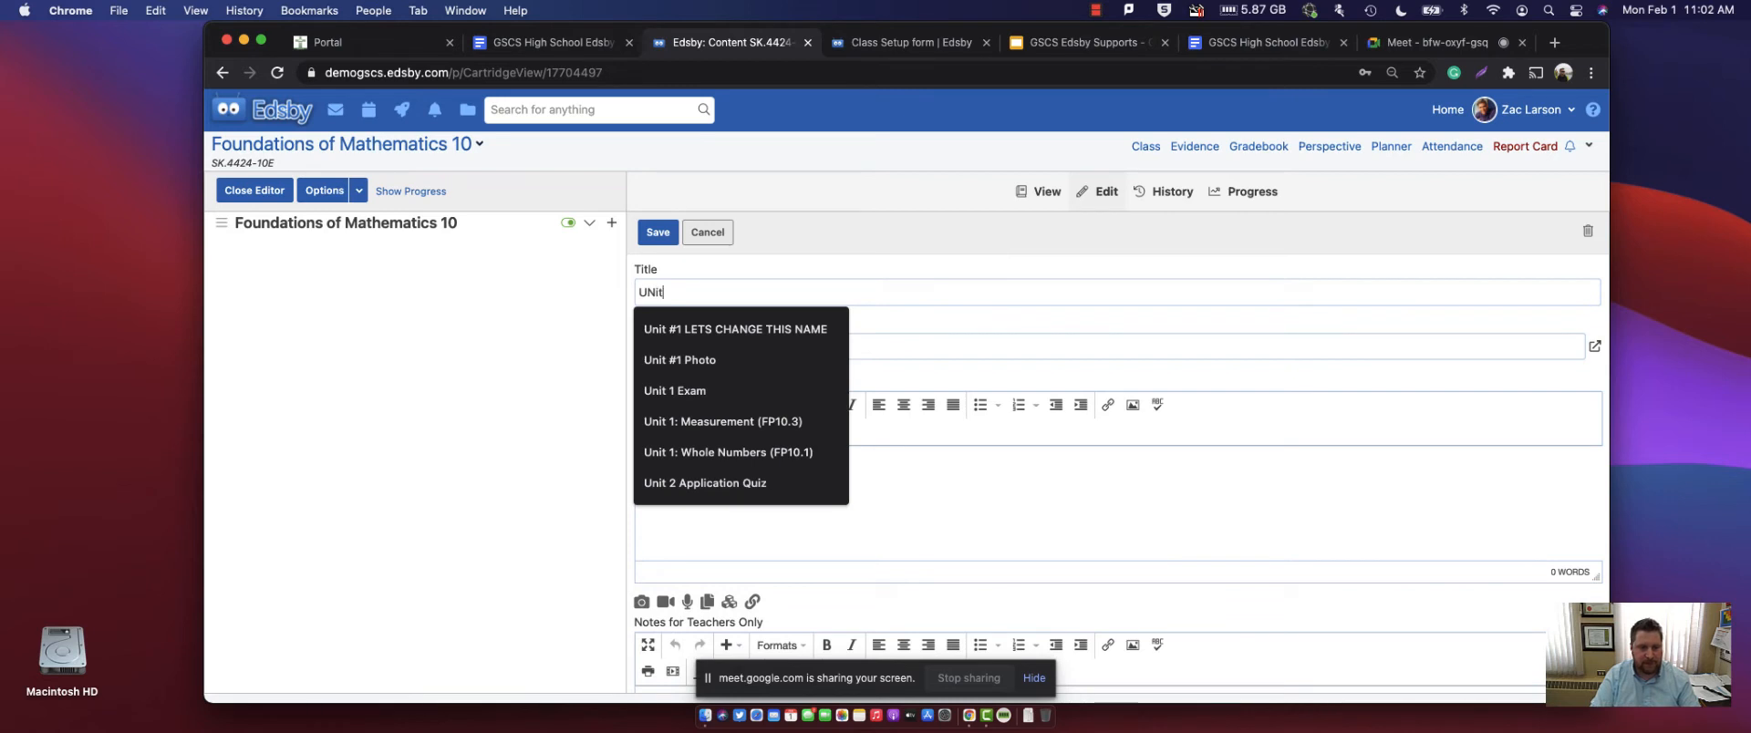
{"action": "type", "text": "nit"}
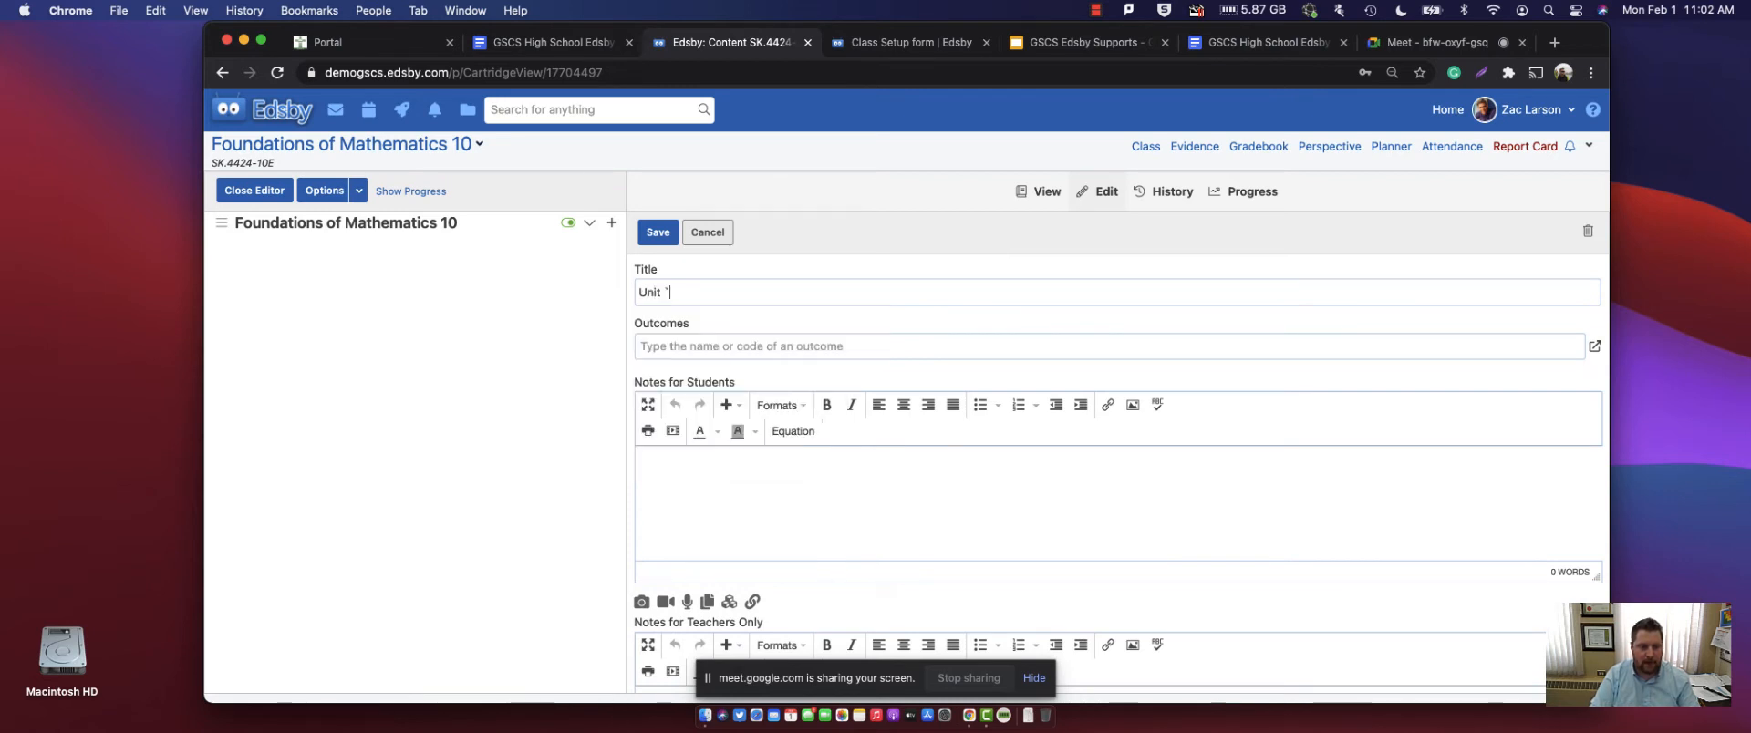
{"action": "type", "text": " 1: Measurement (FP10.3"}
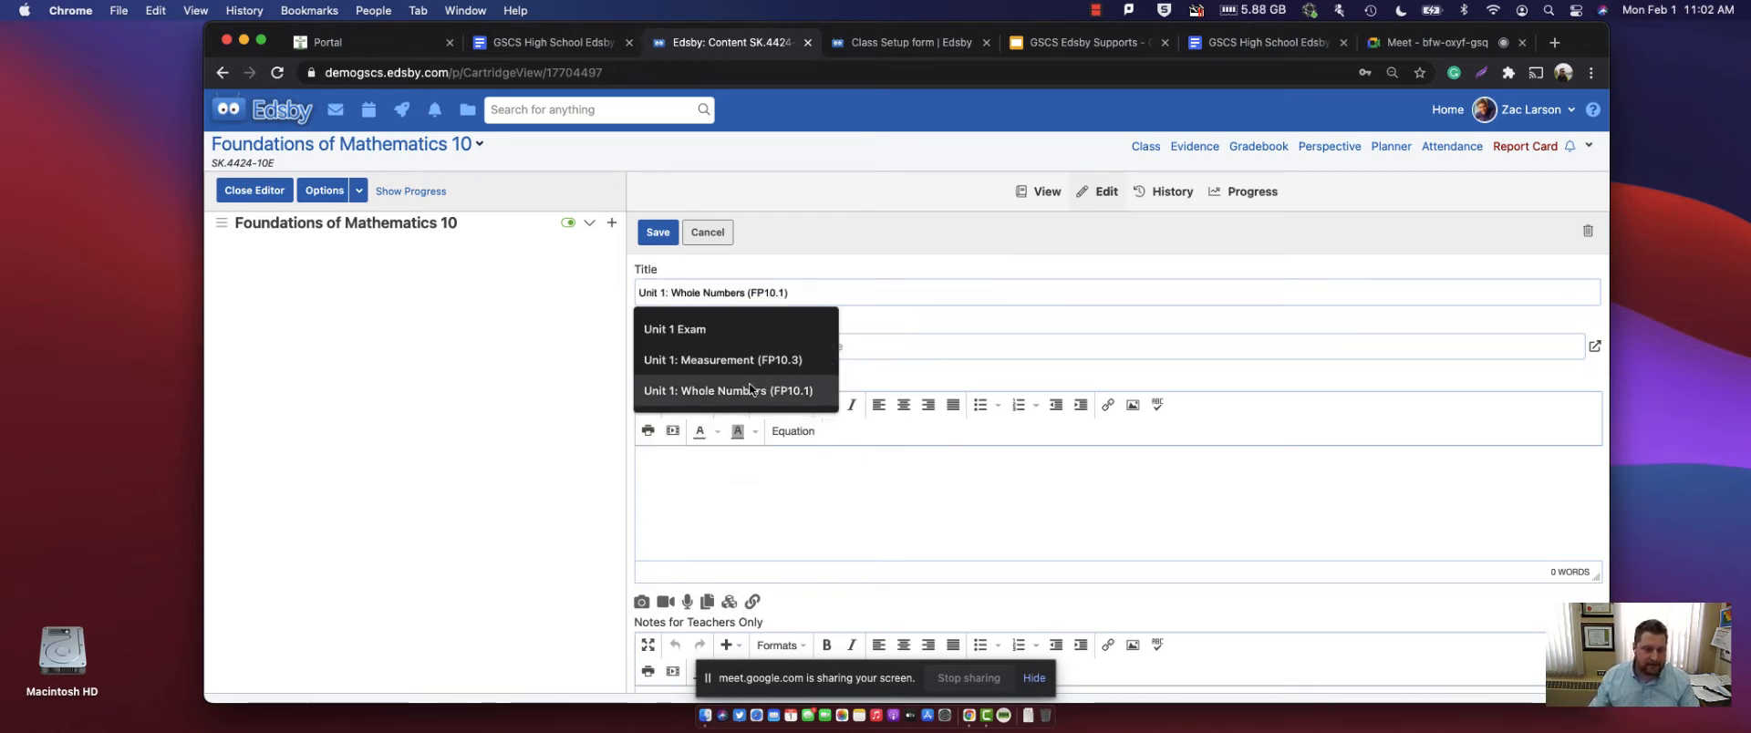
{"action": "left_click", "coordinate": [801, 359]}
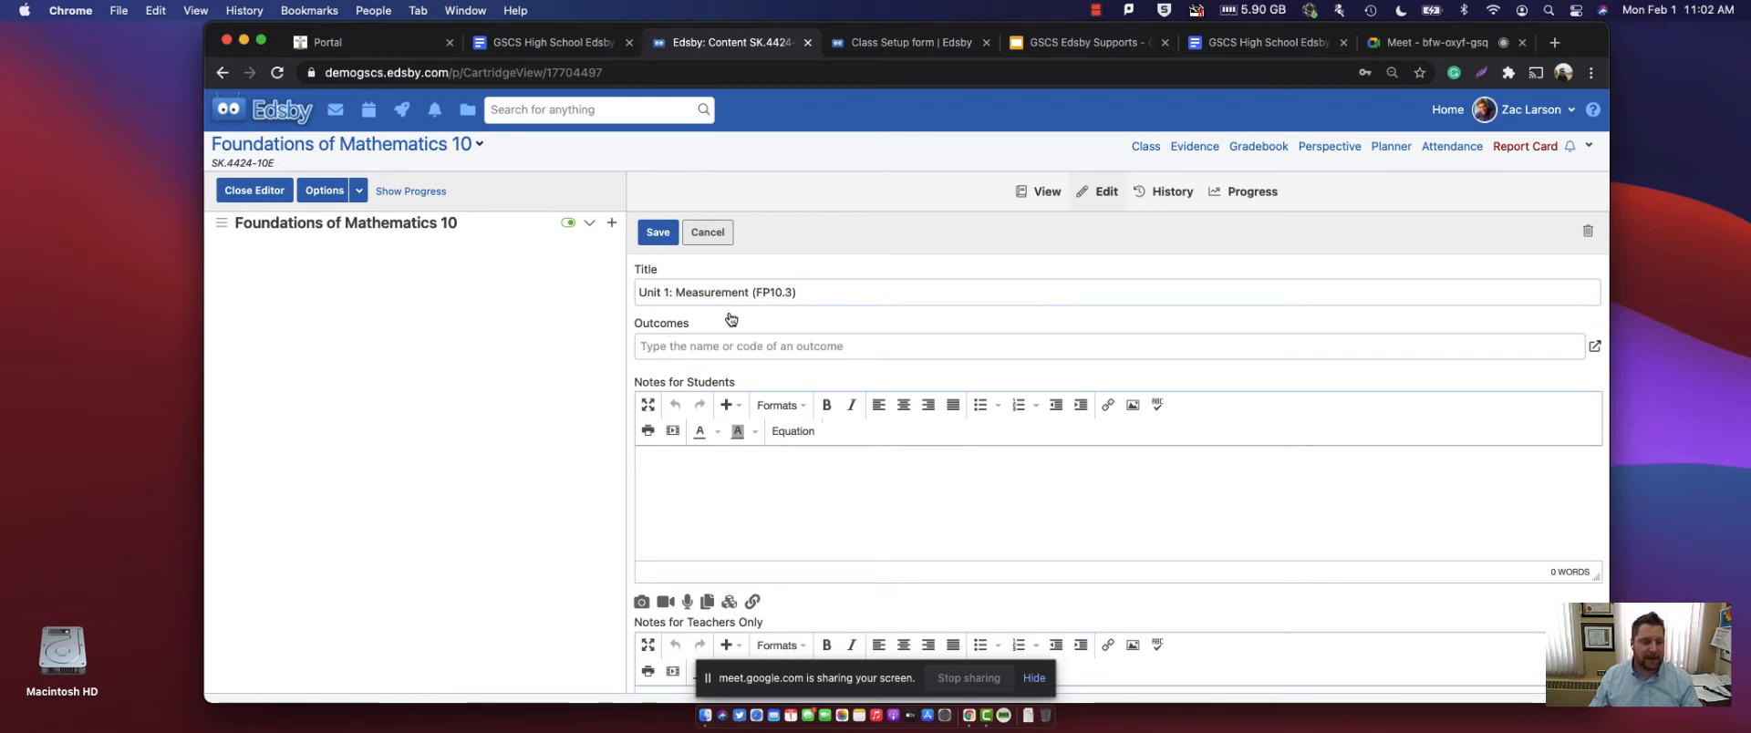
- Attach outcome FP10.3 from the SK.4424 course outcomes to the new unit
{"action": "left_click", "coordinate": [711, 347]}
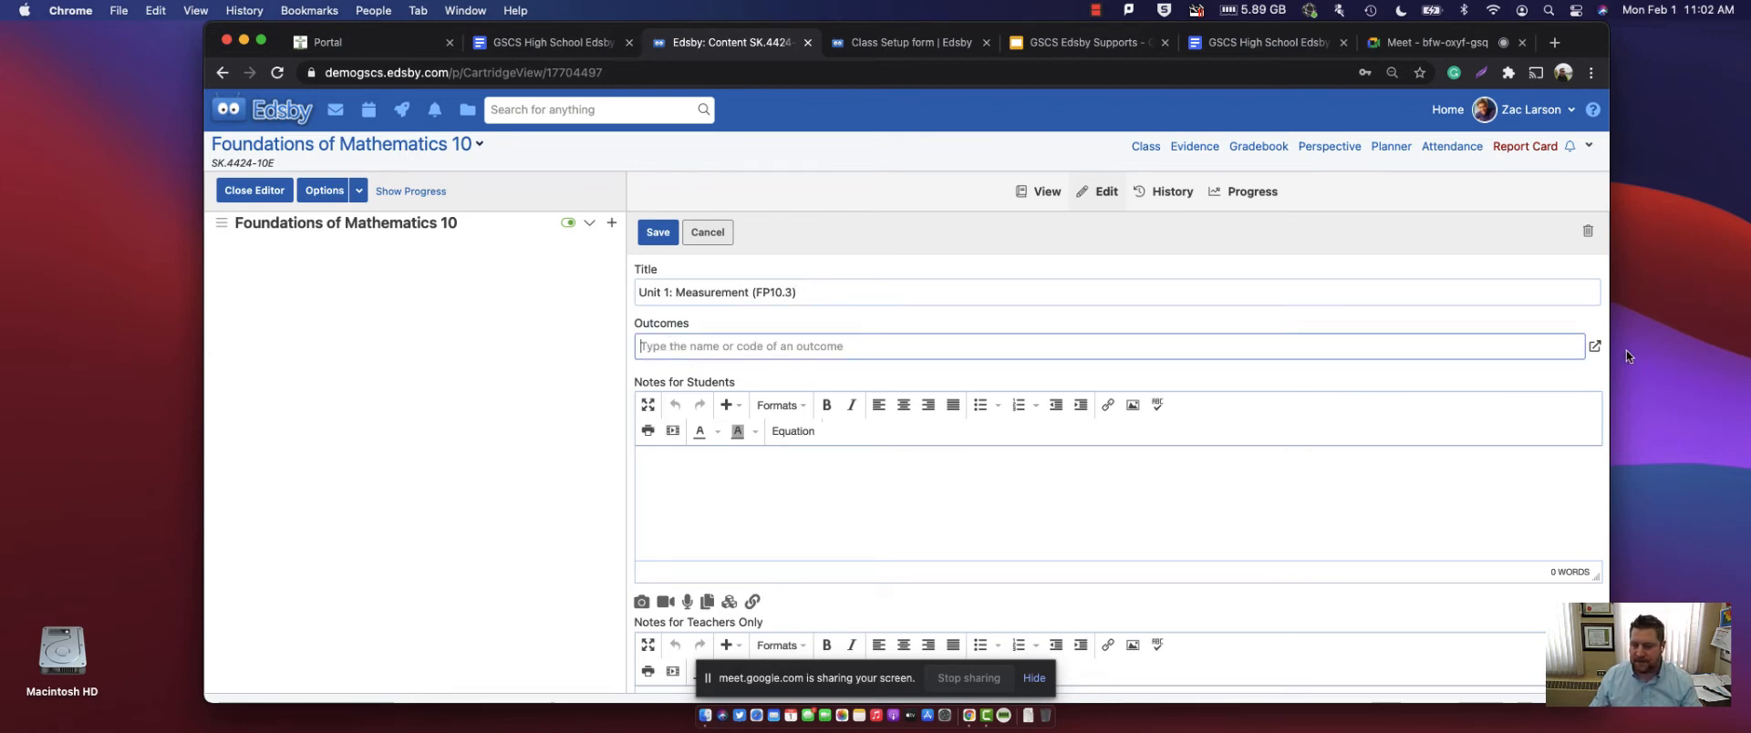
{"action": "left_click", "coordinate": [1592, 349]}
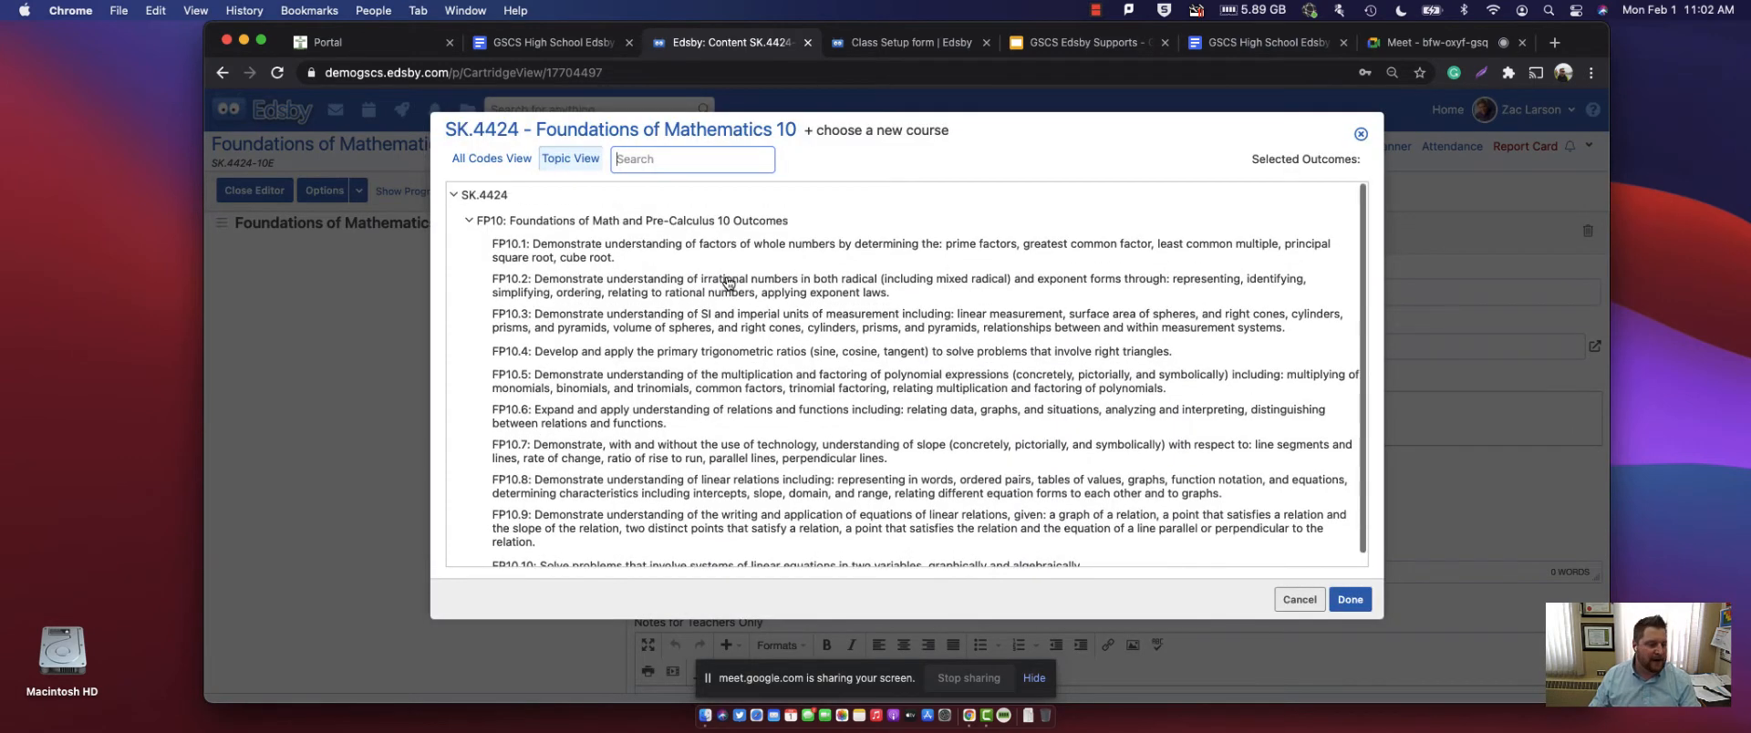
{"action": "left_click", "coordinate": [509, 329]}
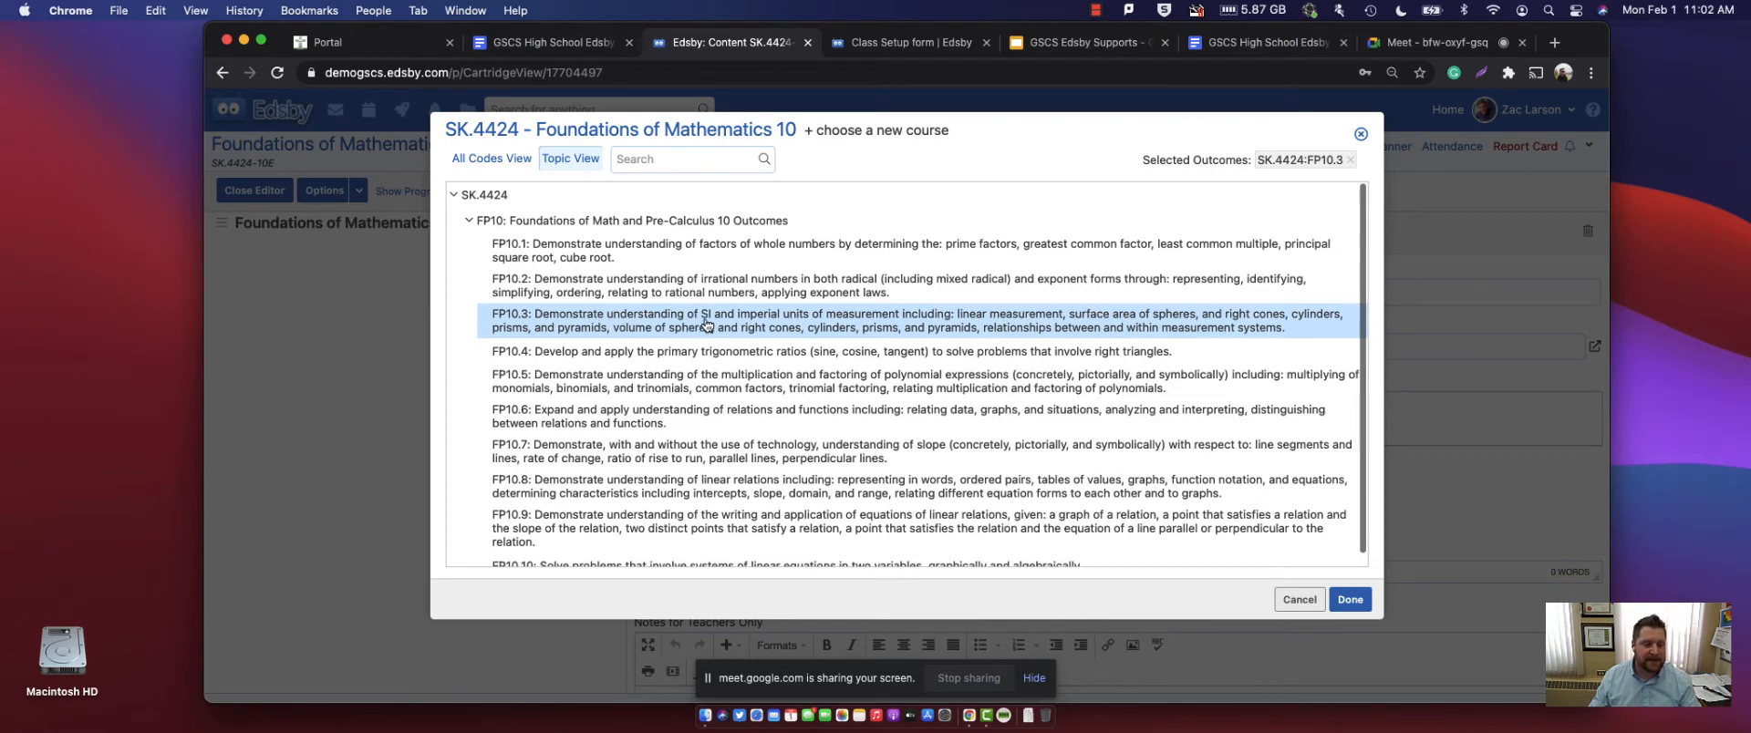
{"action": "left_click", "coordinate": [1350, 600]}
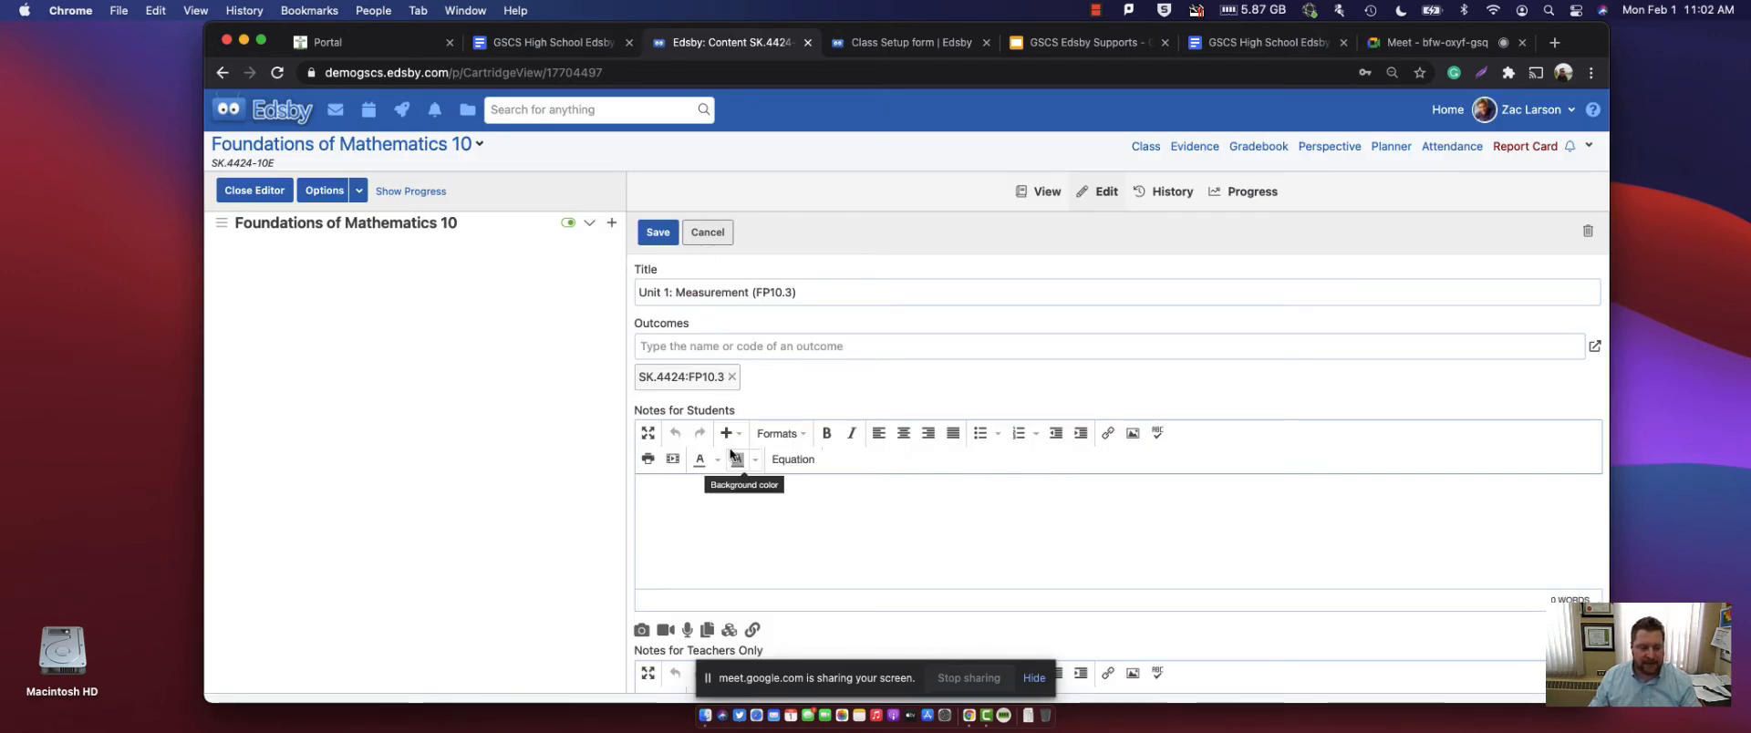
- Look over the unit's student and teacher notes areas, and save the unit
{"action": "scroll", "coordinate": [729, 451], "scroll_direction": "down", "scroll_amount": 3}
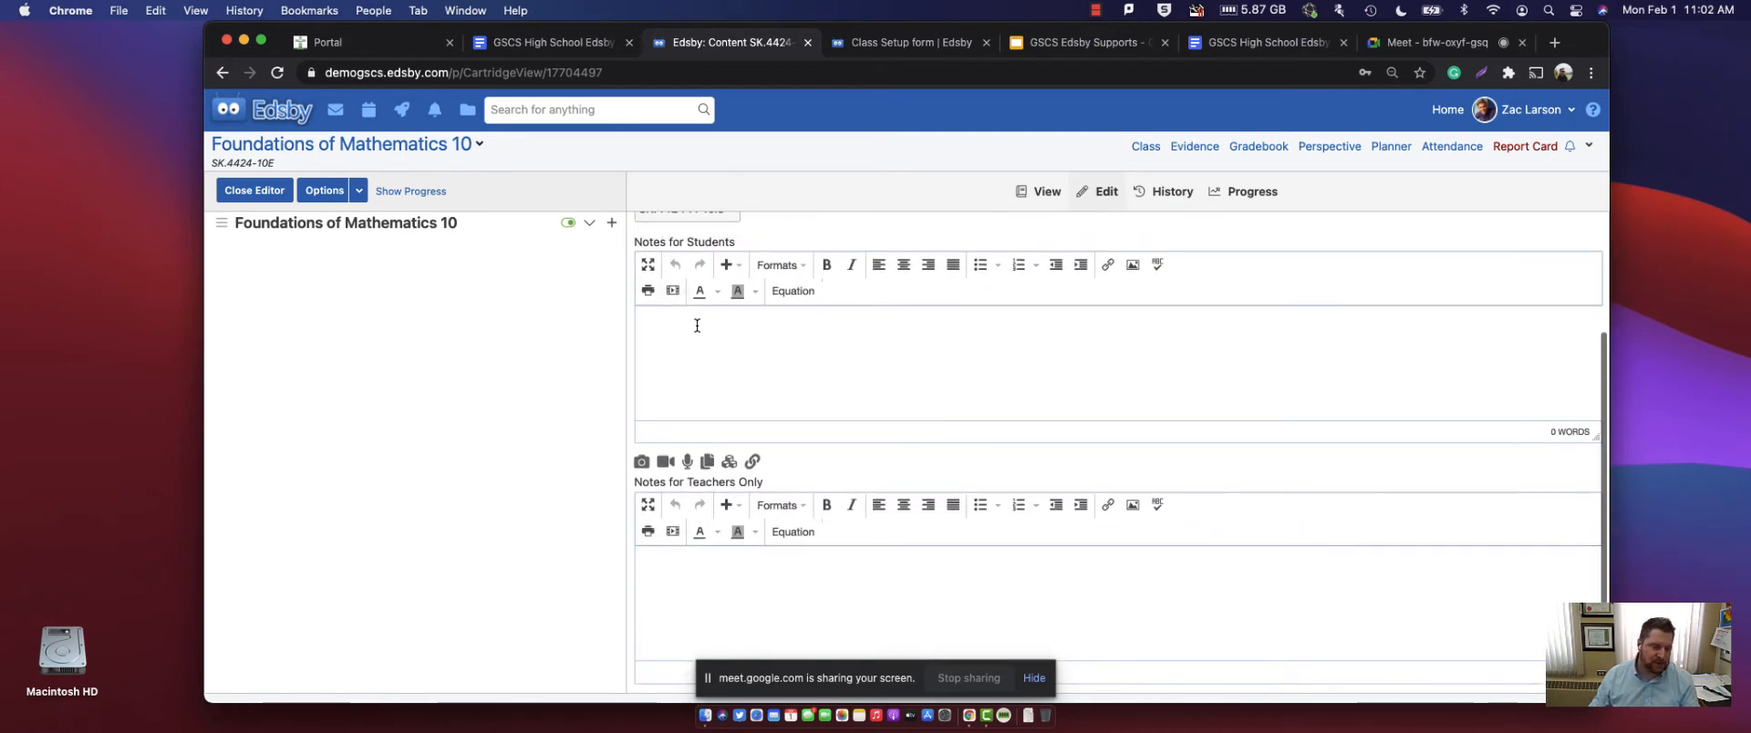
{"action": "scroll", "coordinate": [712, 510], "scroll_direction": "down", "scroll_amount": 1}
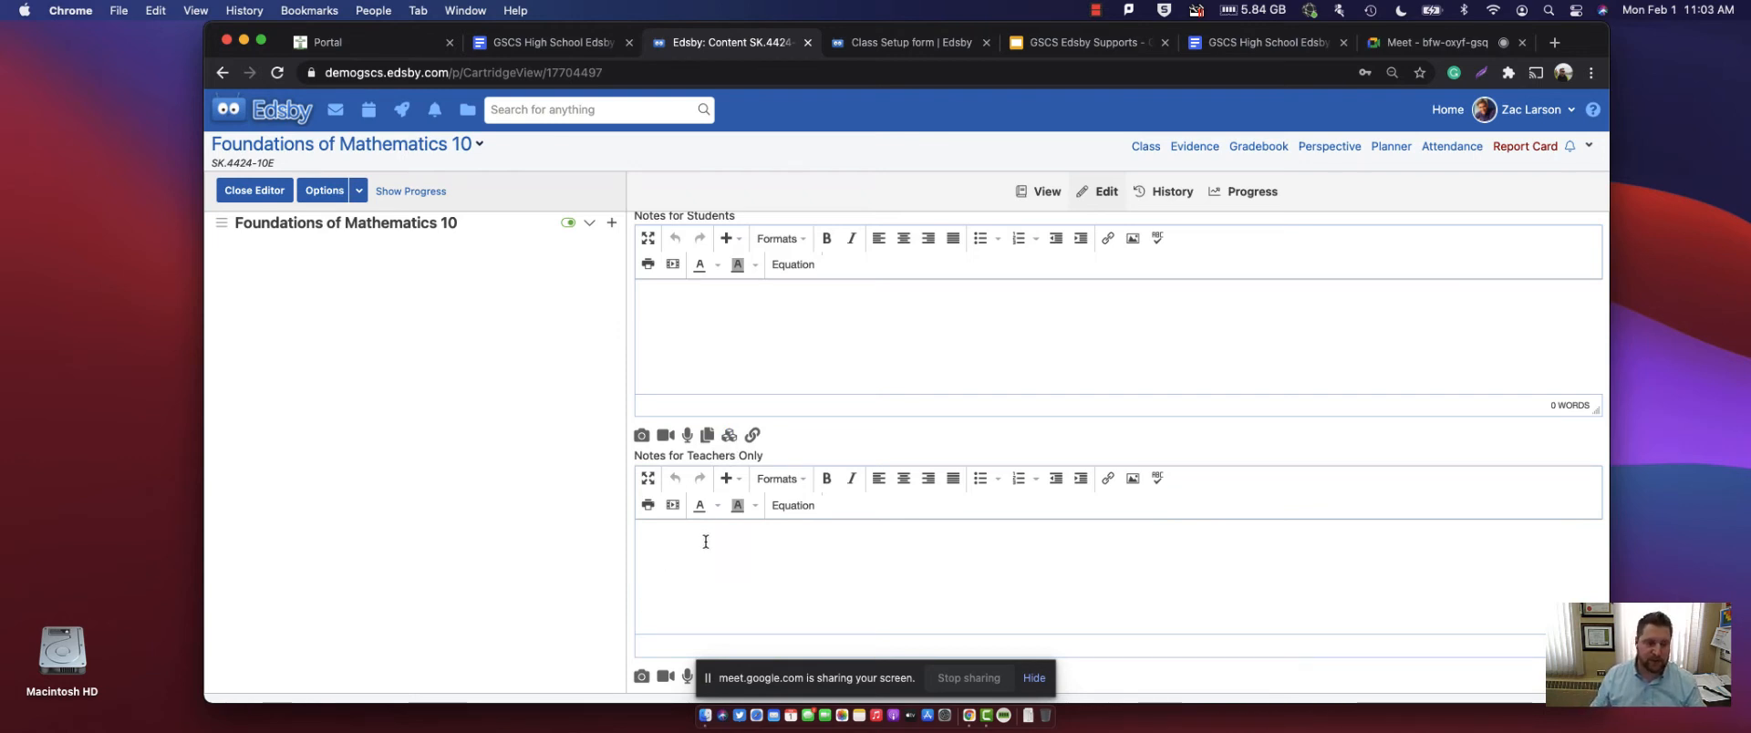
{"action": "scroll", "coordinate": [1101, 311], "scroll_direction": "up", "scroll_amount": 3}
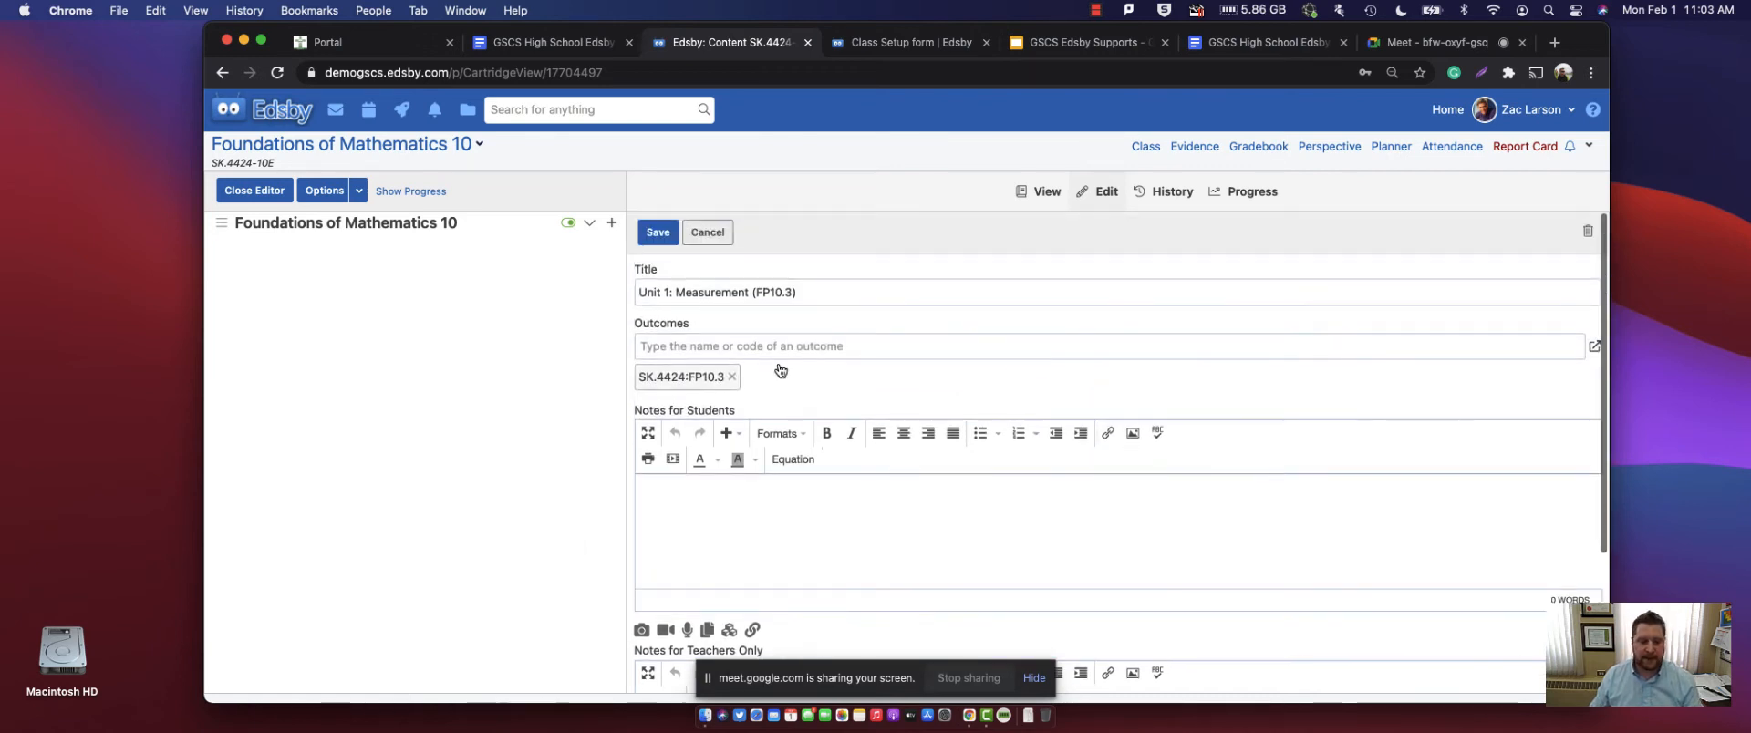
{"action": "left_click", "coordinate": [658, 233]}
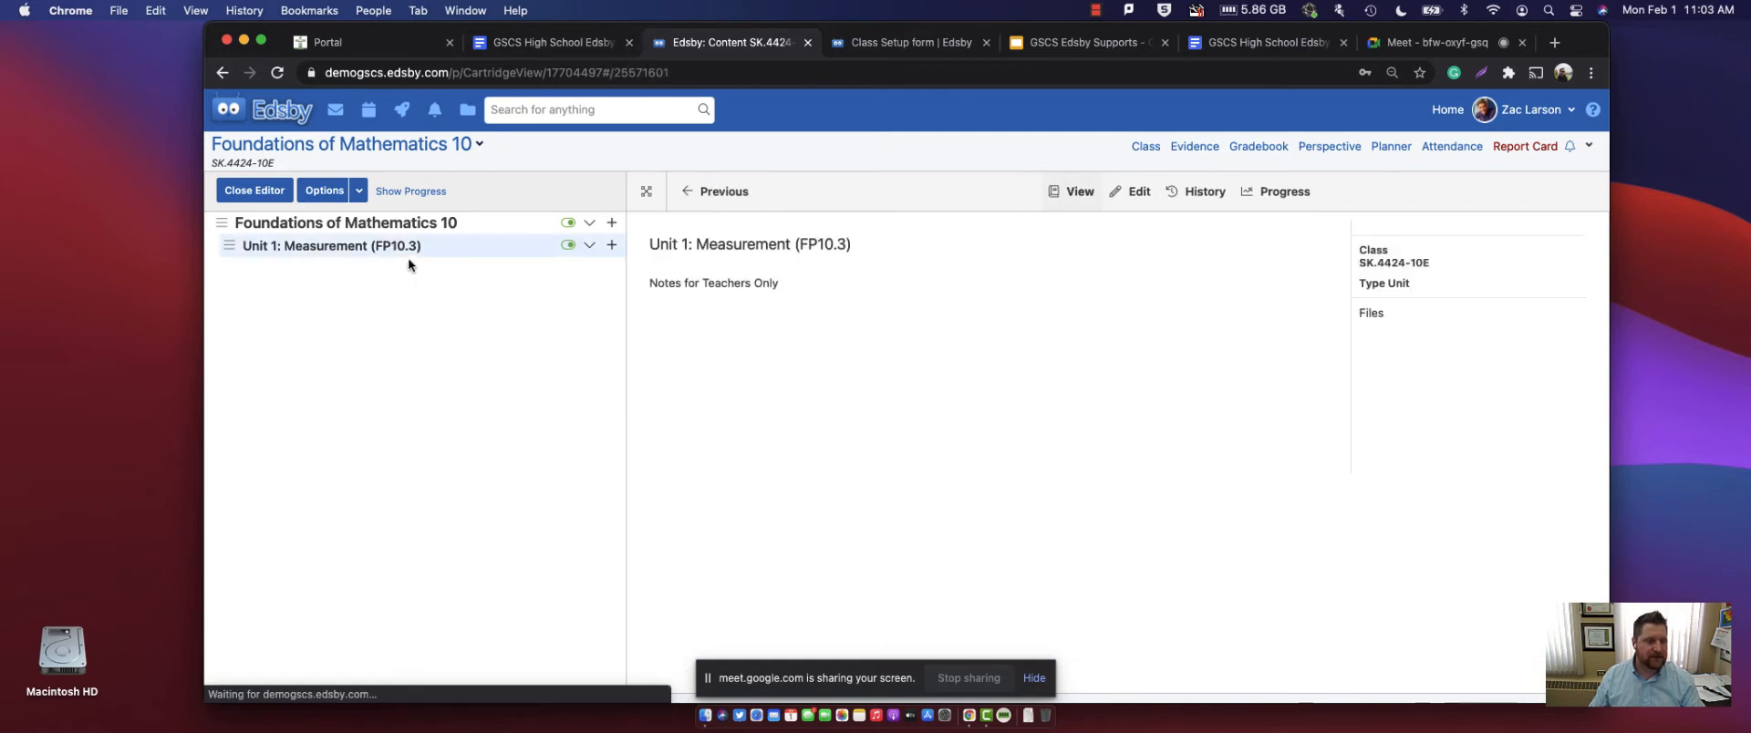
- Add an assessment under Unit 1: Measurement (FP10.3), title it "Entry Slip", and set its type to In Class Work
{"action": "left_click", "coordinate": [613, 247]}
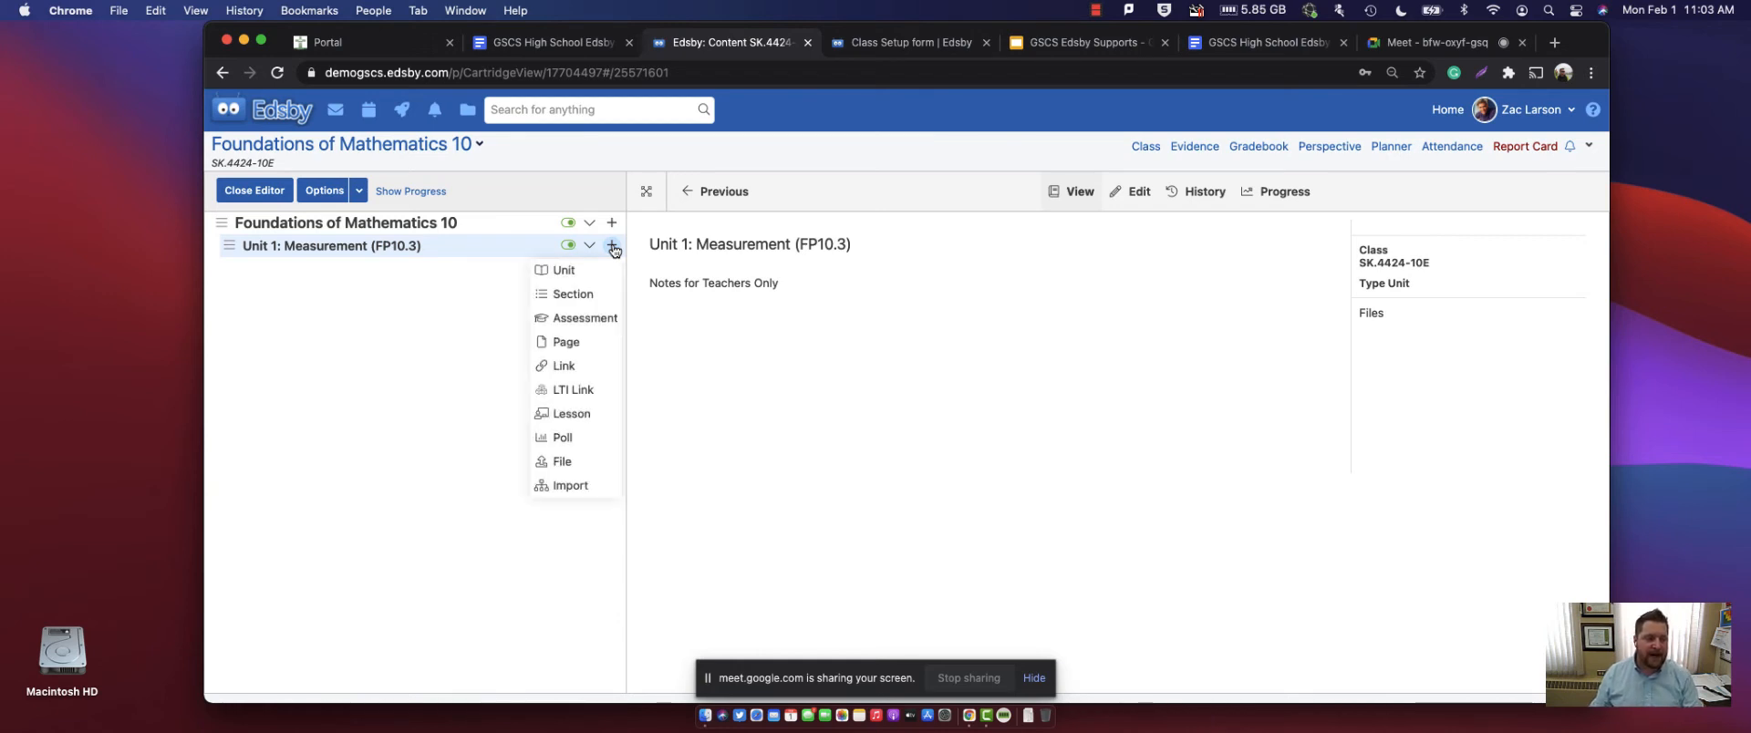
{"action": "left_click", "coordinate": [580, 318]}
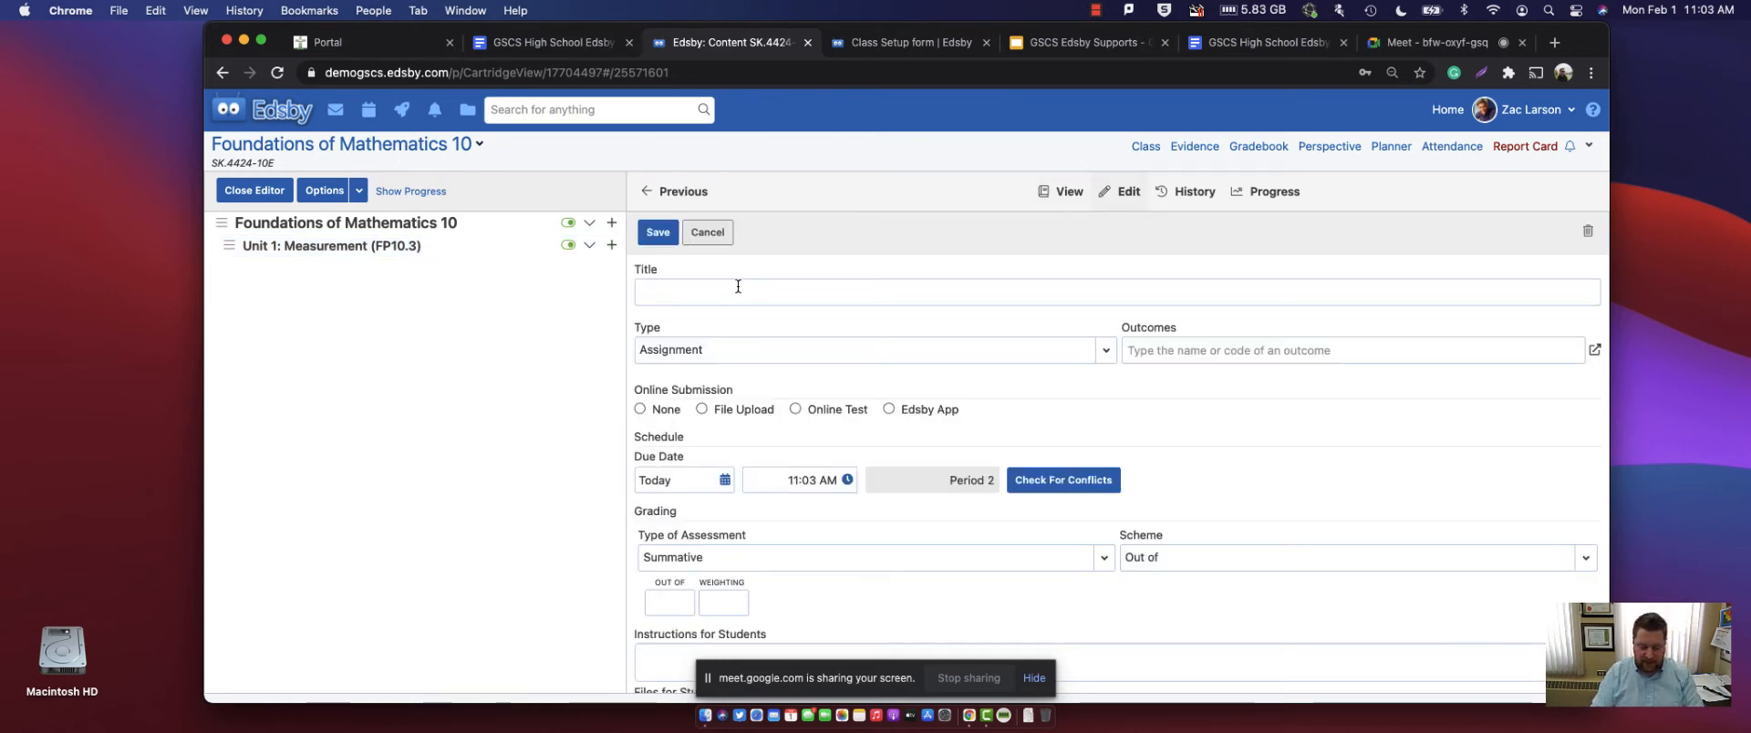
{"action": "type", "text": "Entry sl"}
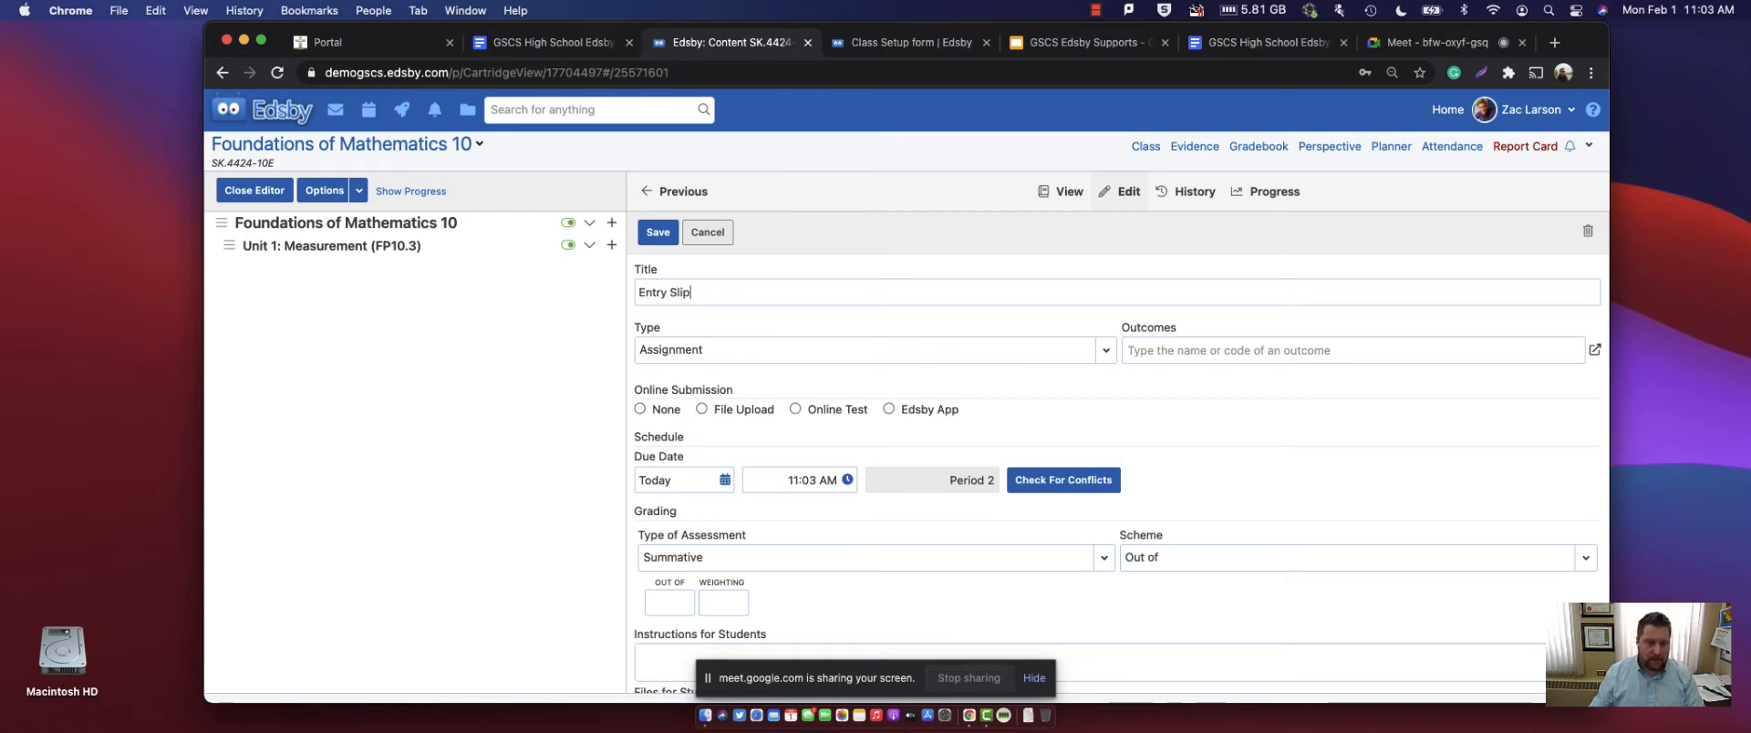
{"action": "left_click", "coordinate": [708, 351]}
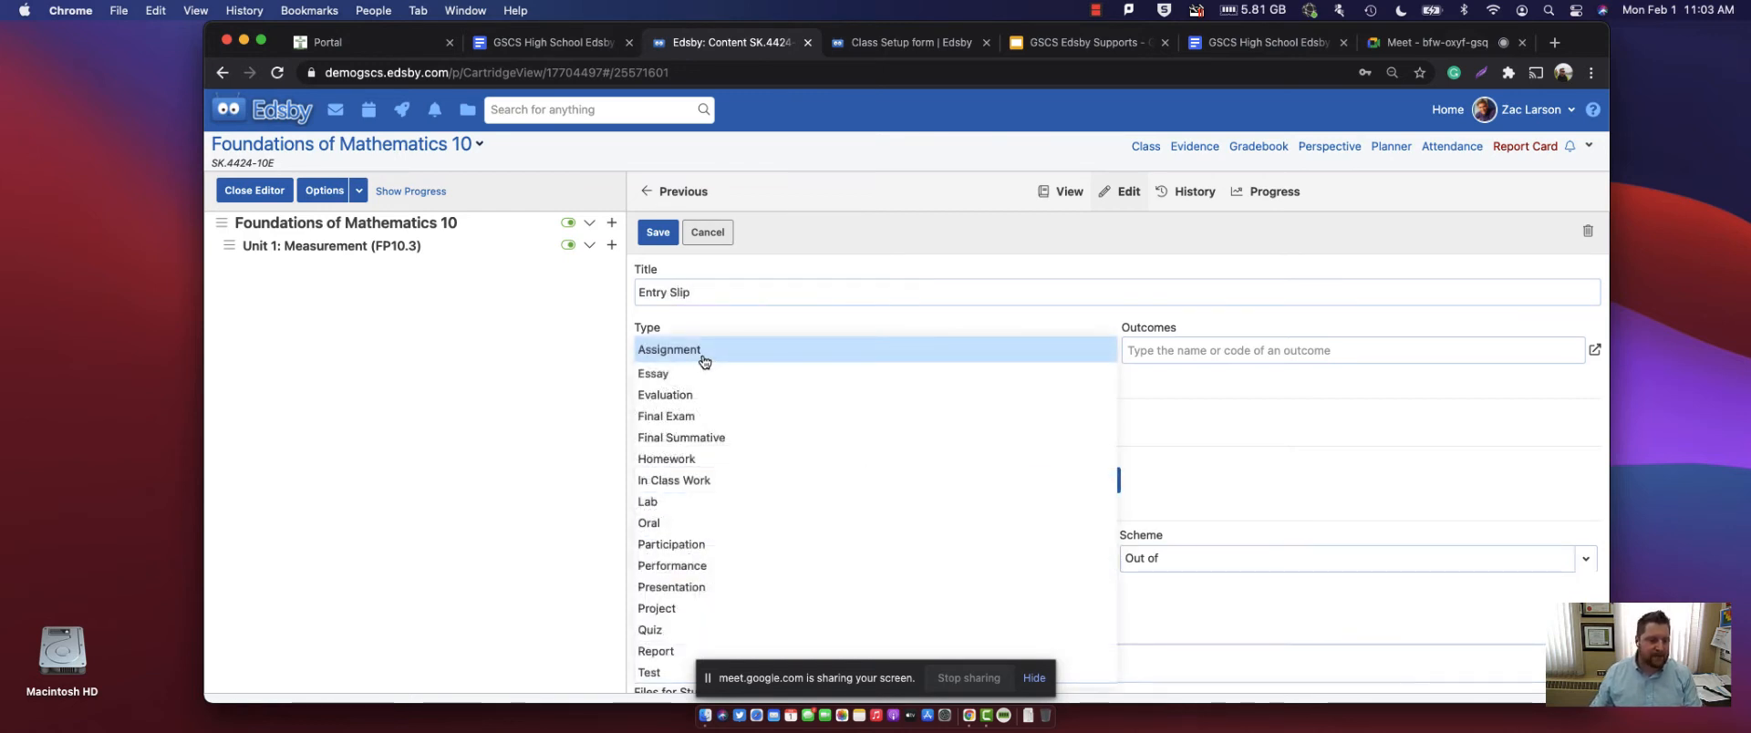
{"action": "scroll", "coordinate": [704, 364], "scroll_direction": "down", "scroll_amount": 1}
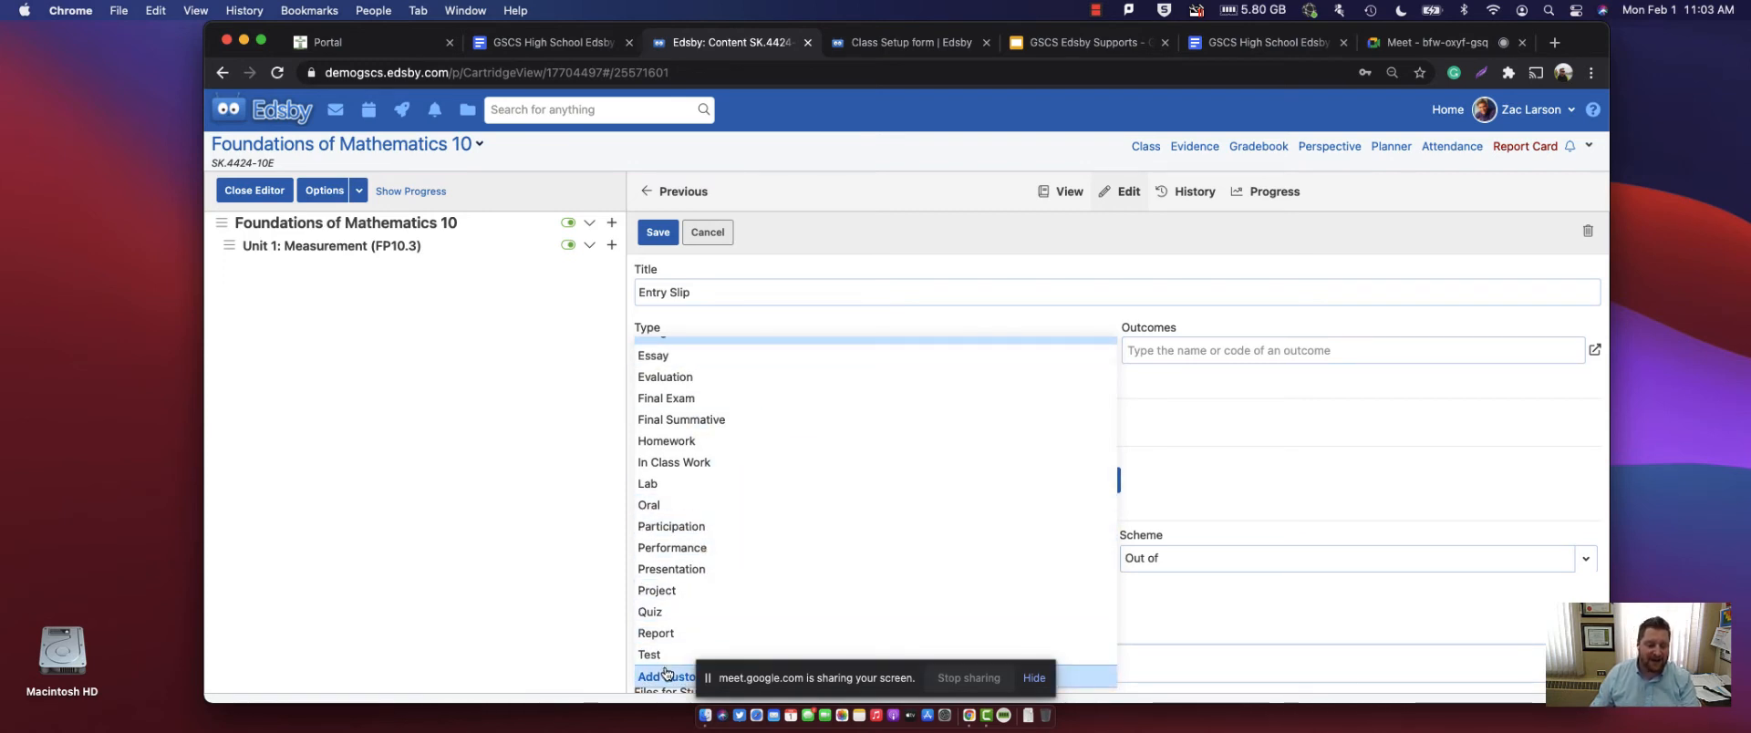
{"action": "scroll", "coordinate": [721, 455], "scroll_direction": "up", "scroll_amount": 1}
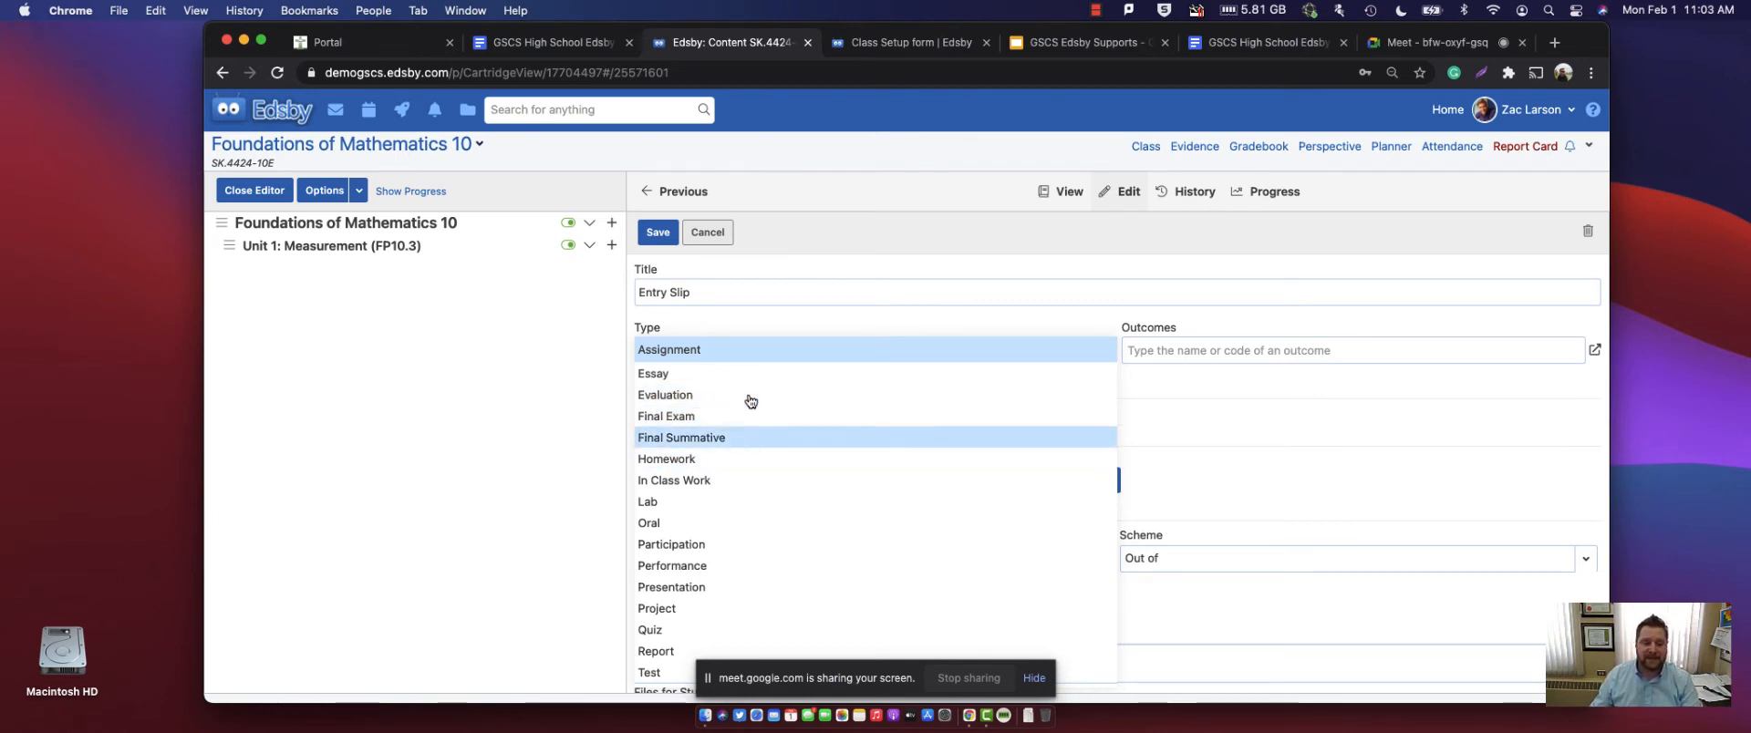
{"action": "left_click", "coordinate": [687, 481]}
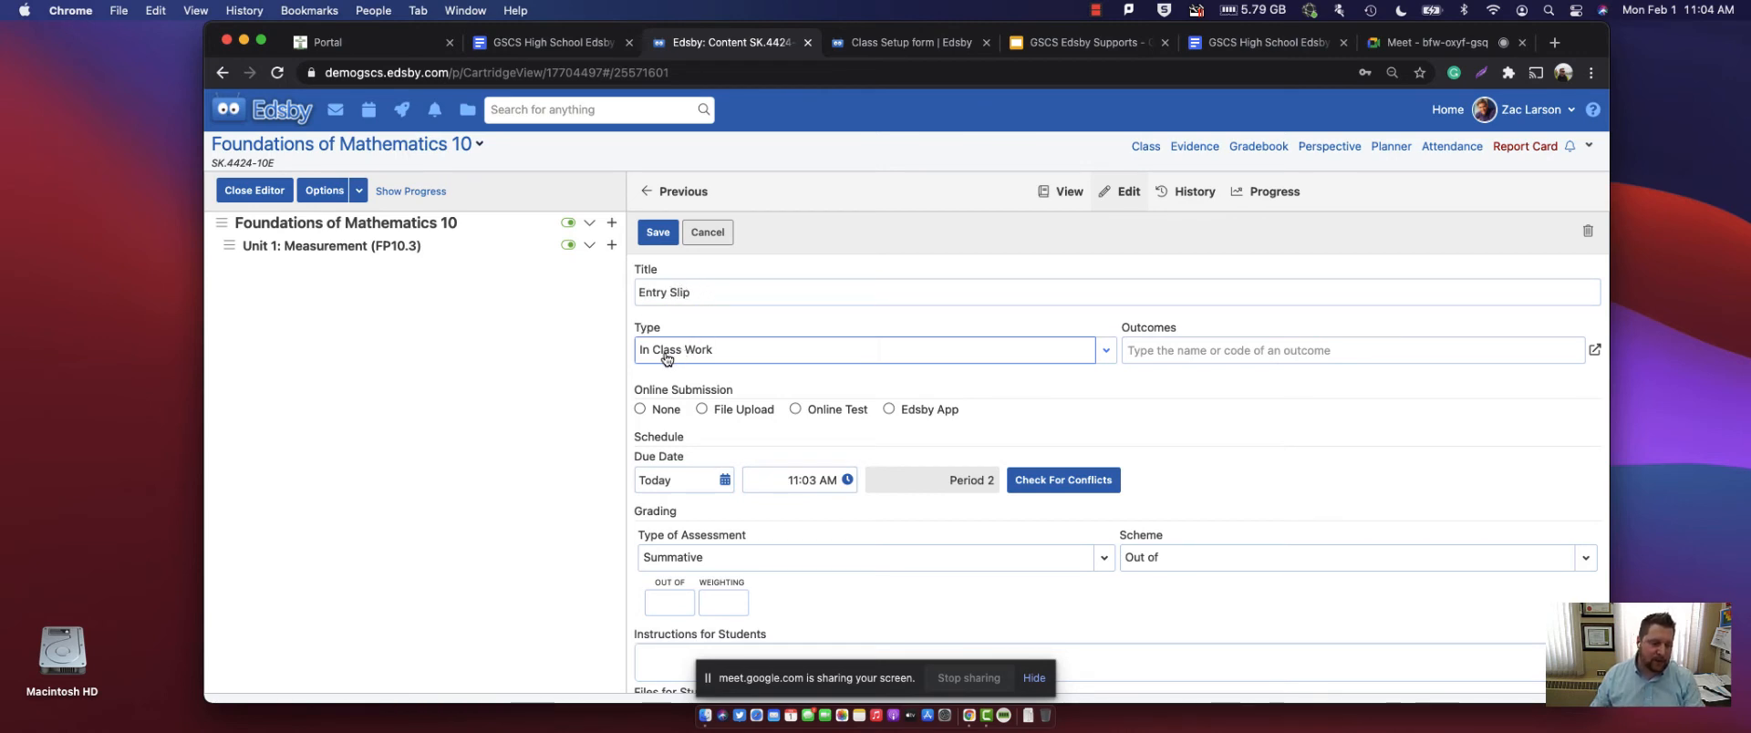
- Attach outcome FP10.3 from the SK.4424 course outcomes to the Entry Slip assessment
{"action": "left_click", "coordinate": [1241, 355]}
{"action": "left_click", "coordinate": [1595, 350]}
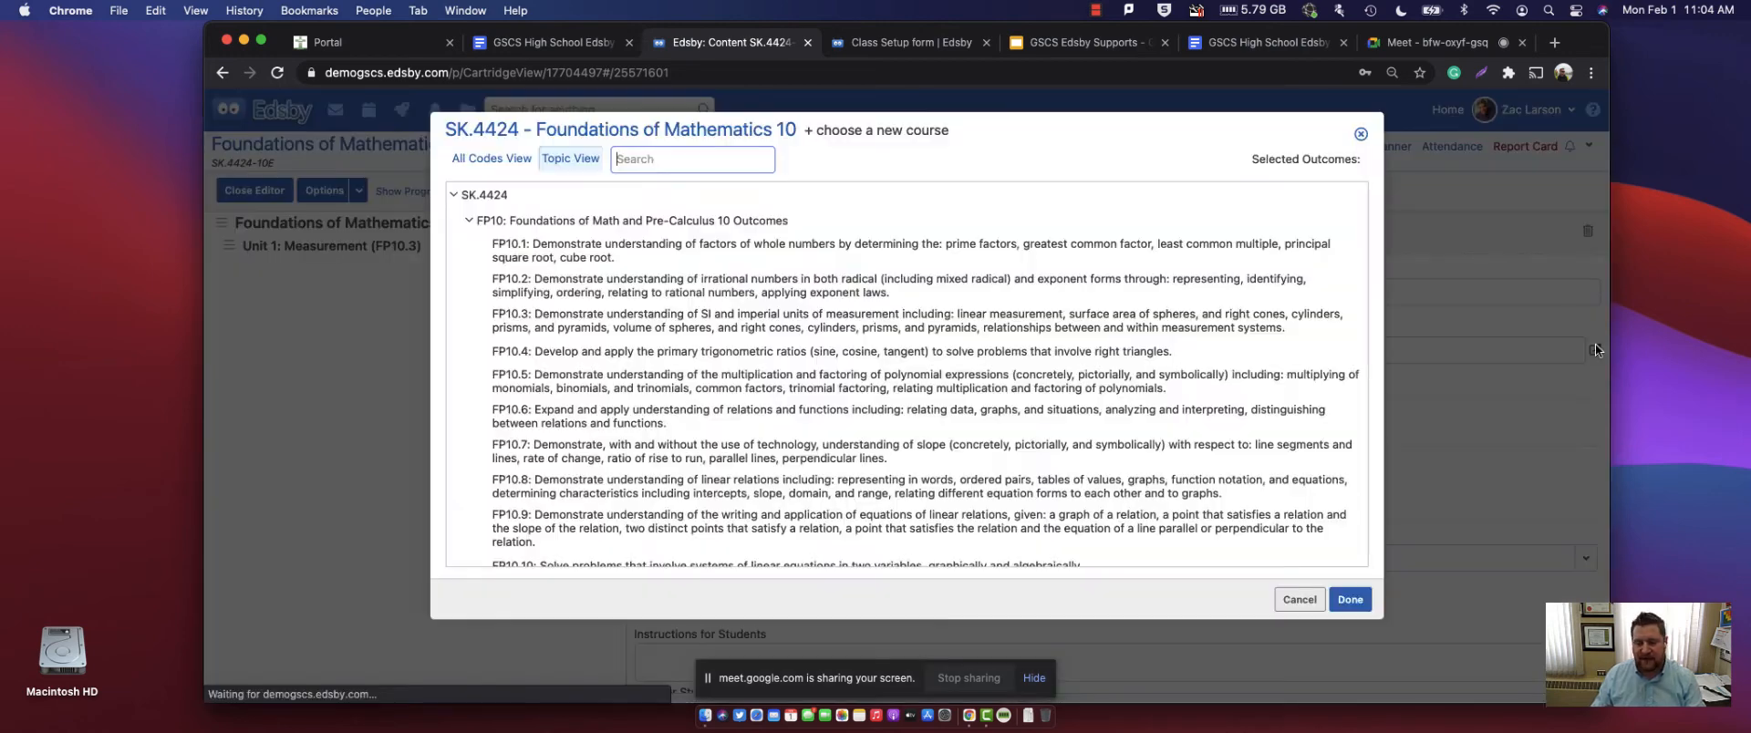
{"action": "left_click", "coordinate": [552, 318]}
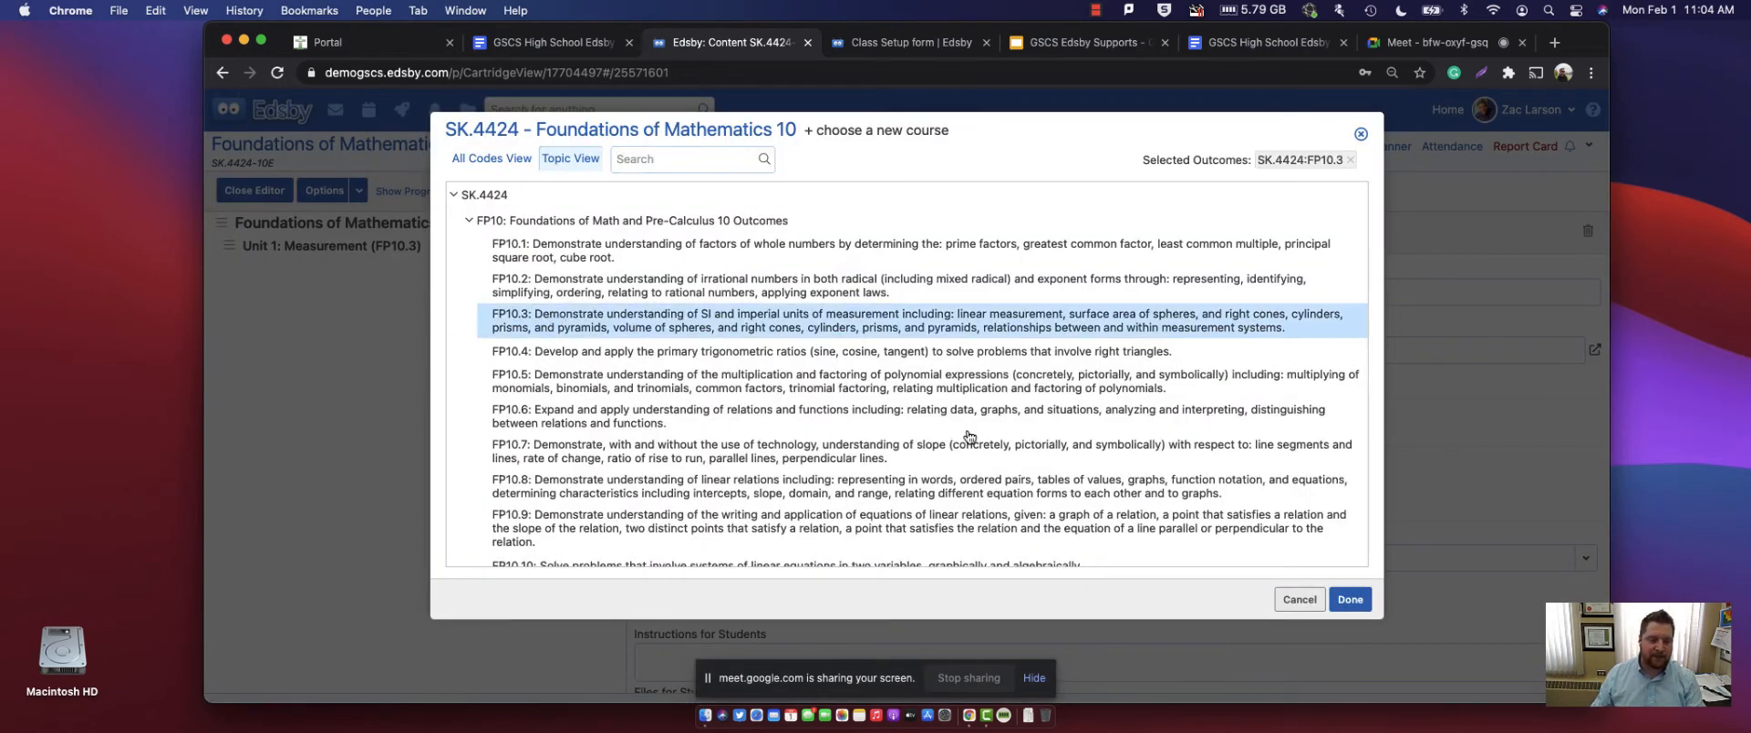
{"action": "left_click", "coordinate": [1348, 599]}
- Set the Entry Slip's summative grading to be out of 100
{"action": "scroll", "coordinate": [839, 405], "scroll_direction": "down", "scroll_amount": 2}
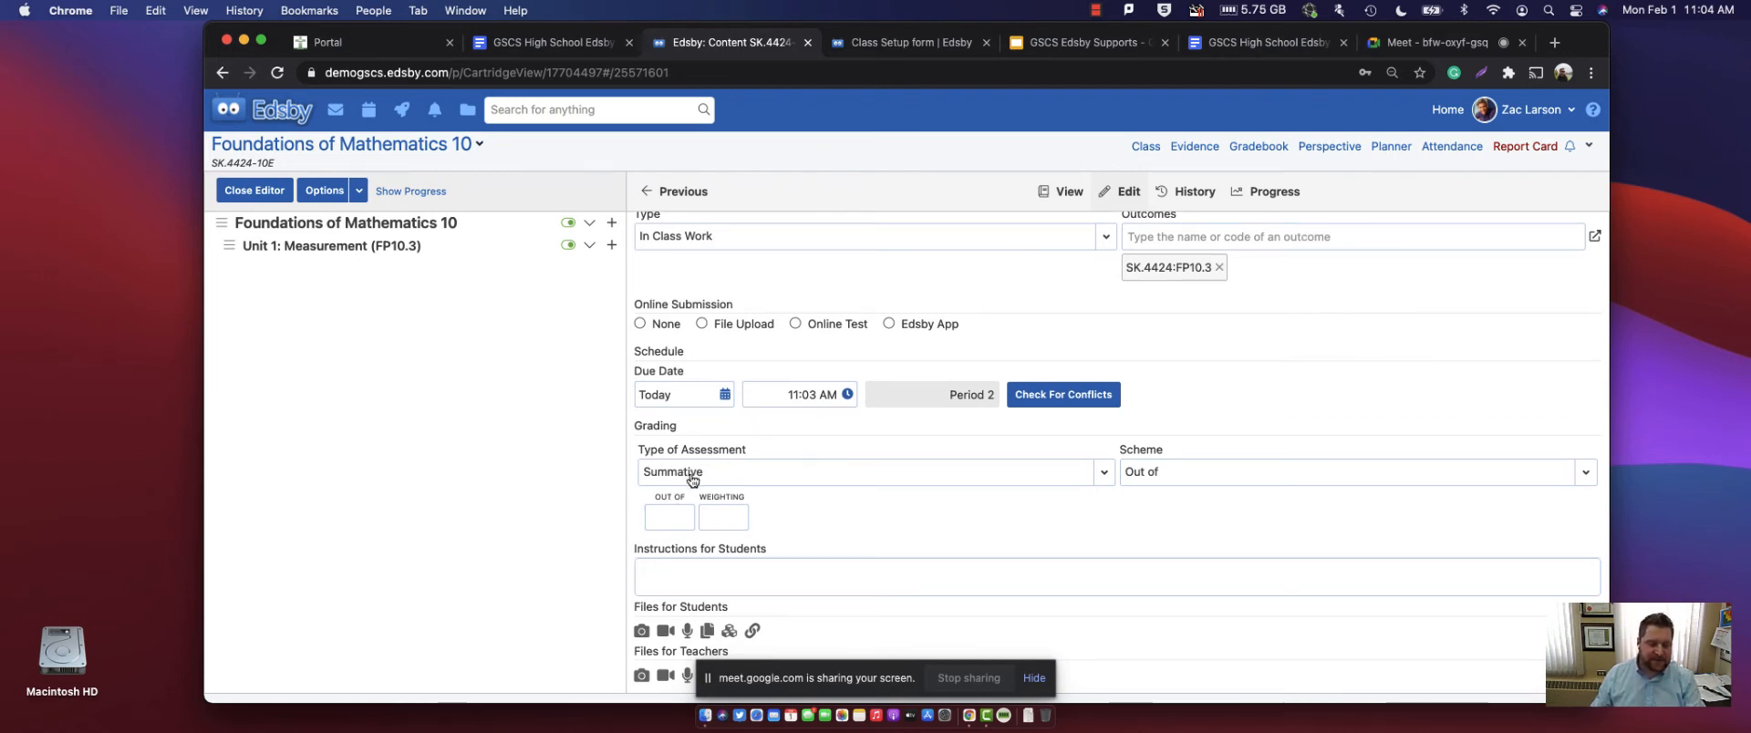
{"action": "left_click", "coordinate": [679, 510]}
{"action": "type", "text": "100"}
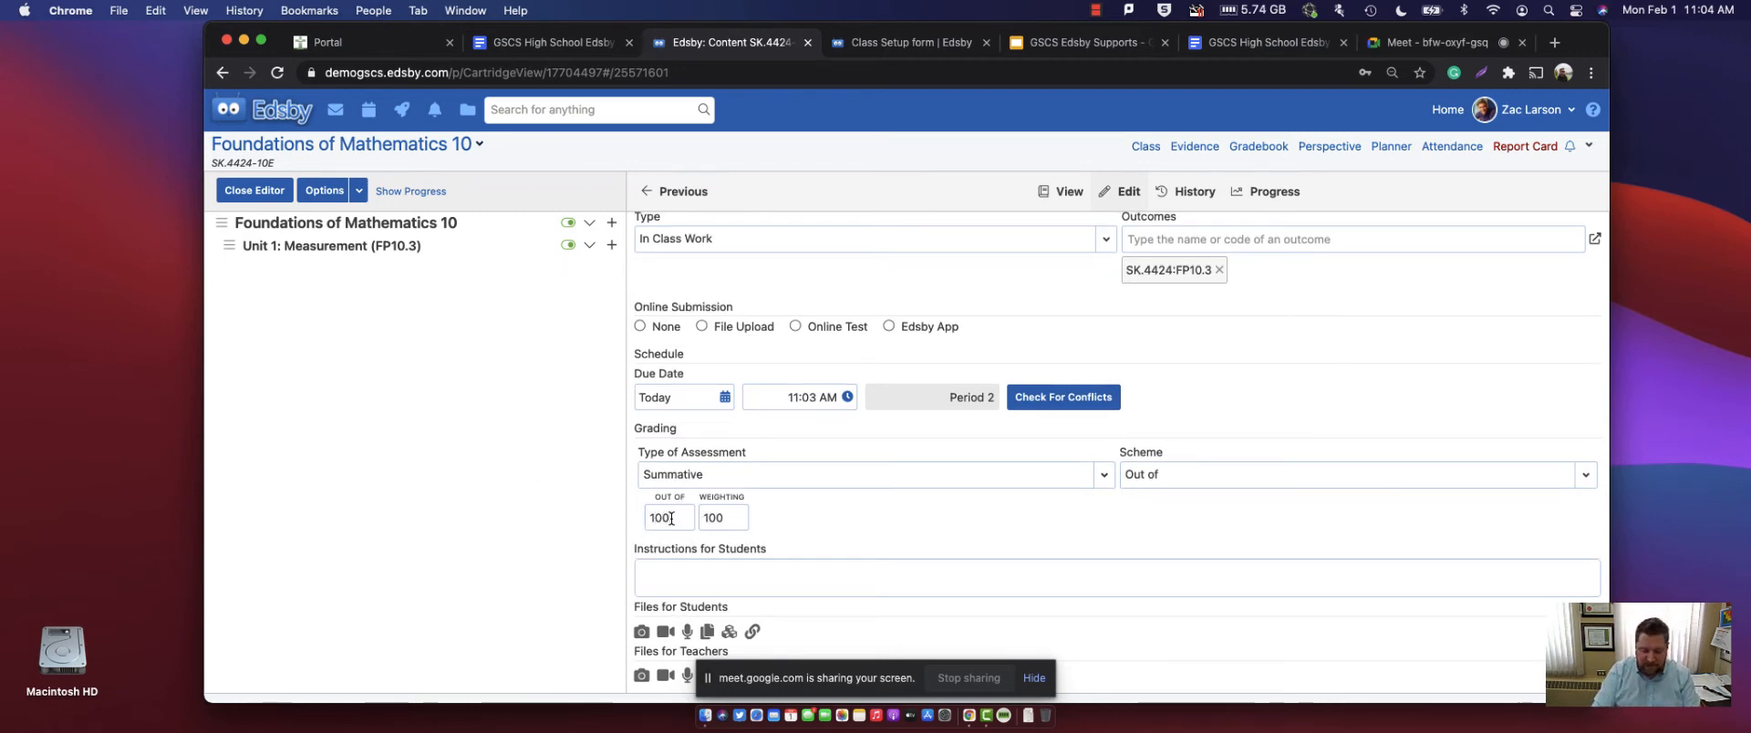
{"action": "key", "text": "super+equal"}
{"action": "key", "text": "super+equal"}
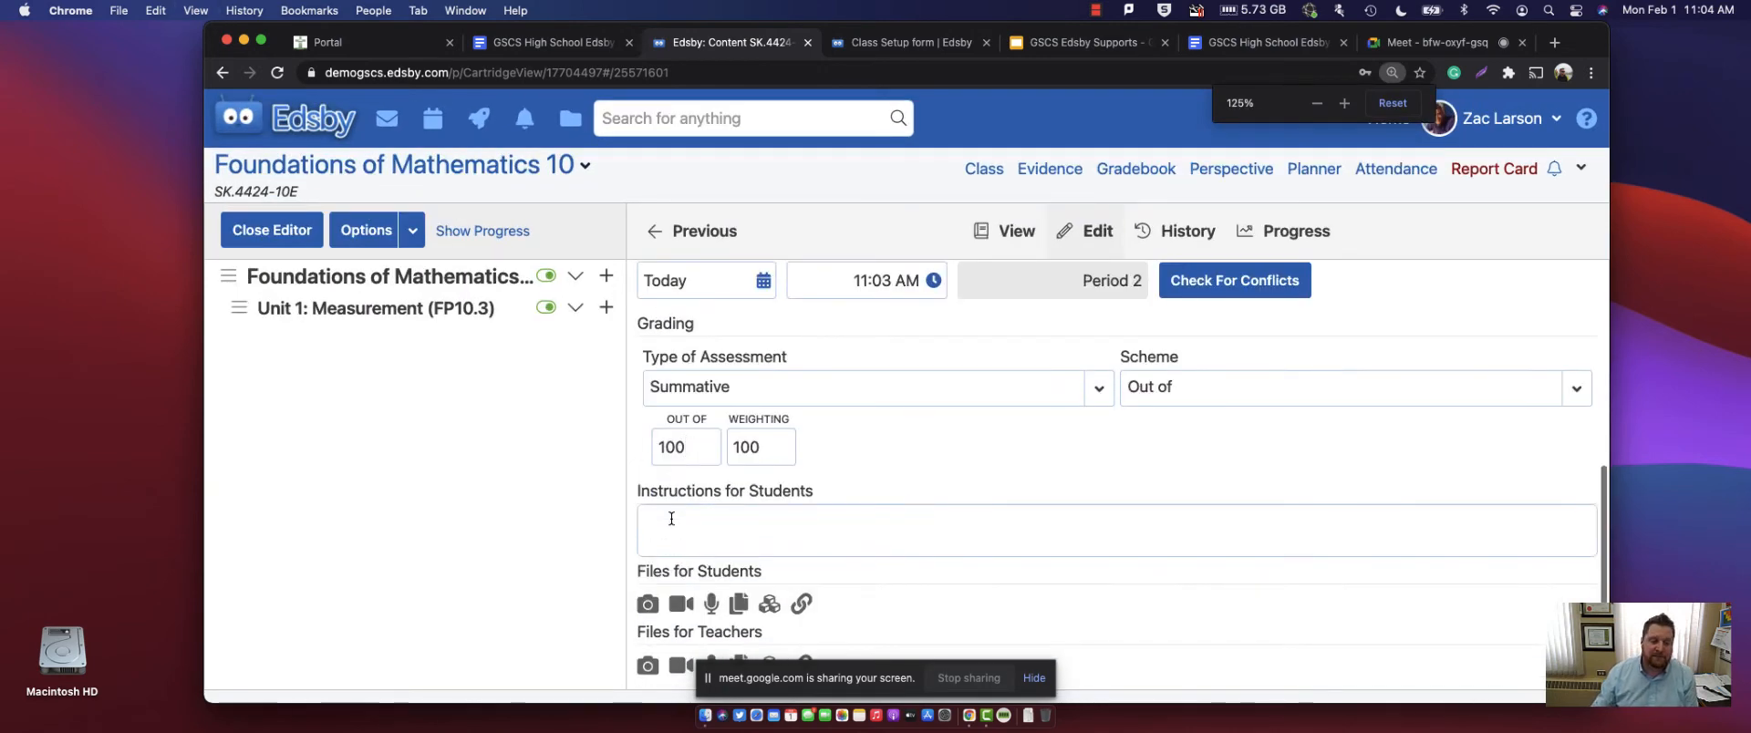
{"action": "left_click", "coordinate": [696, 445]}
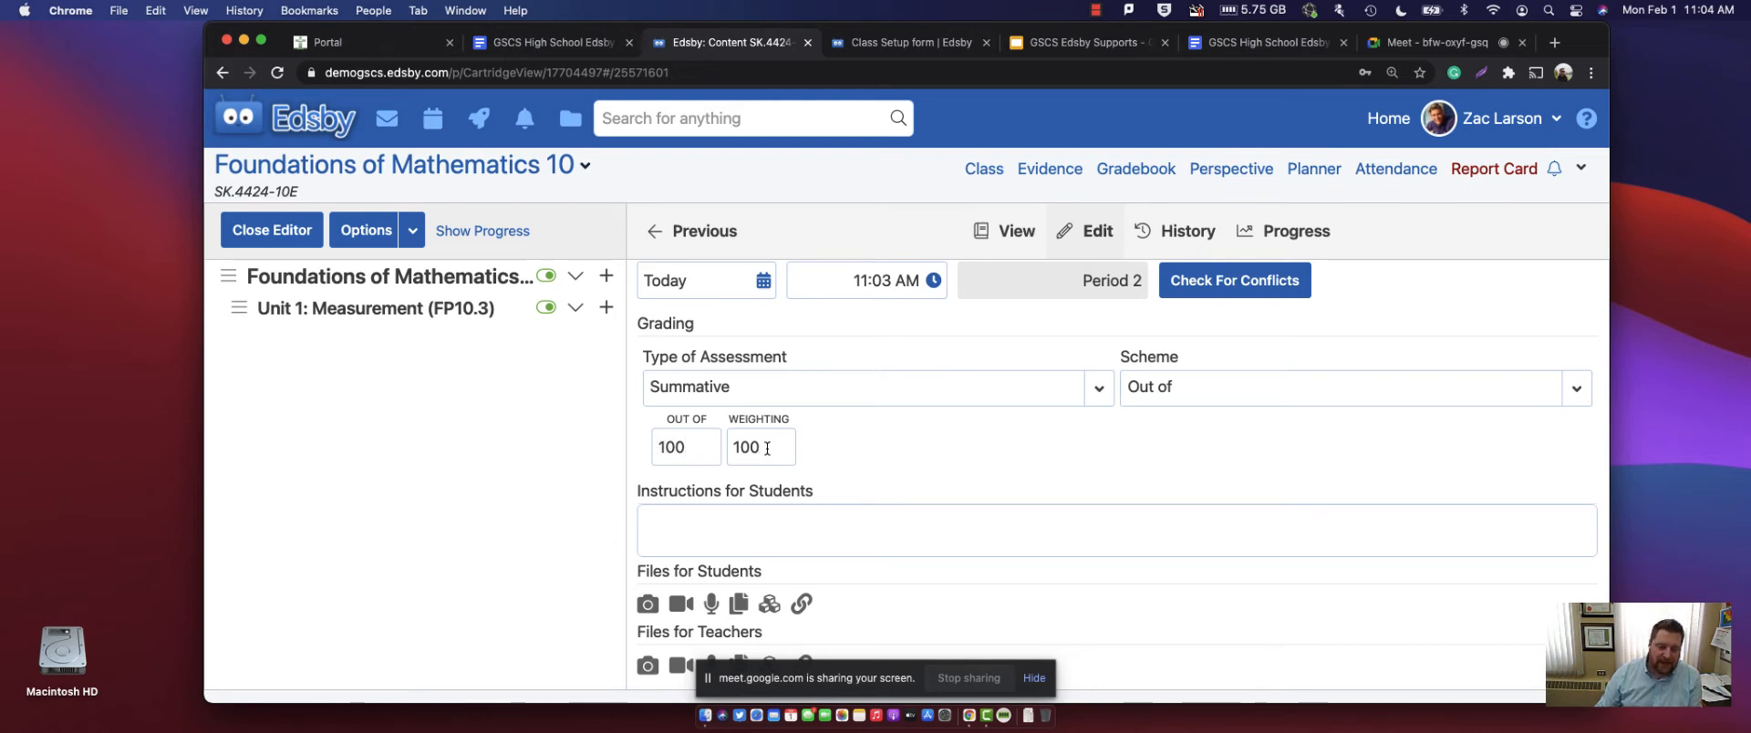
- Re-enter the Entry Slip's weighting as 100 and save the assessment
{"action": "left_click_drag", "start_coordinate": [767, 448], "coordinate": [734, 449]}
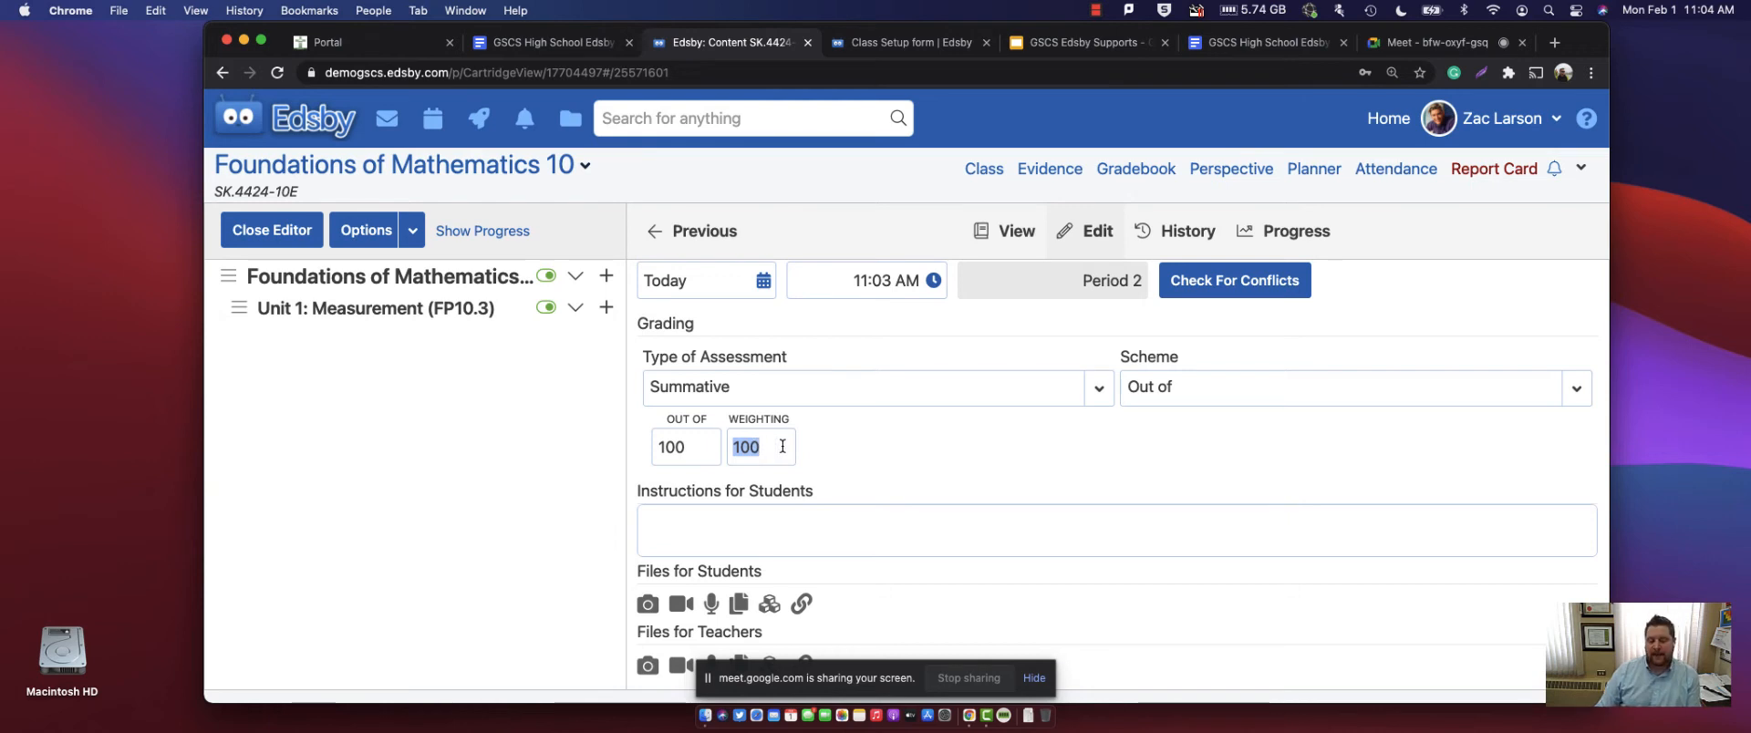
{"action": "type", "text": "1"}
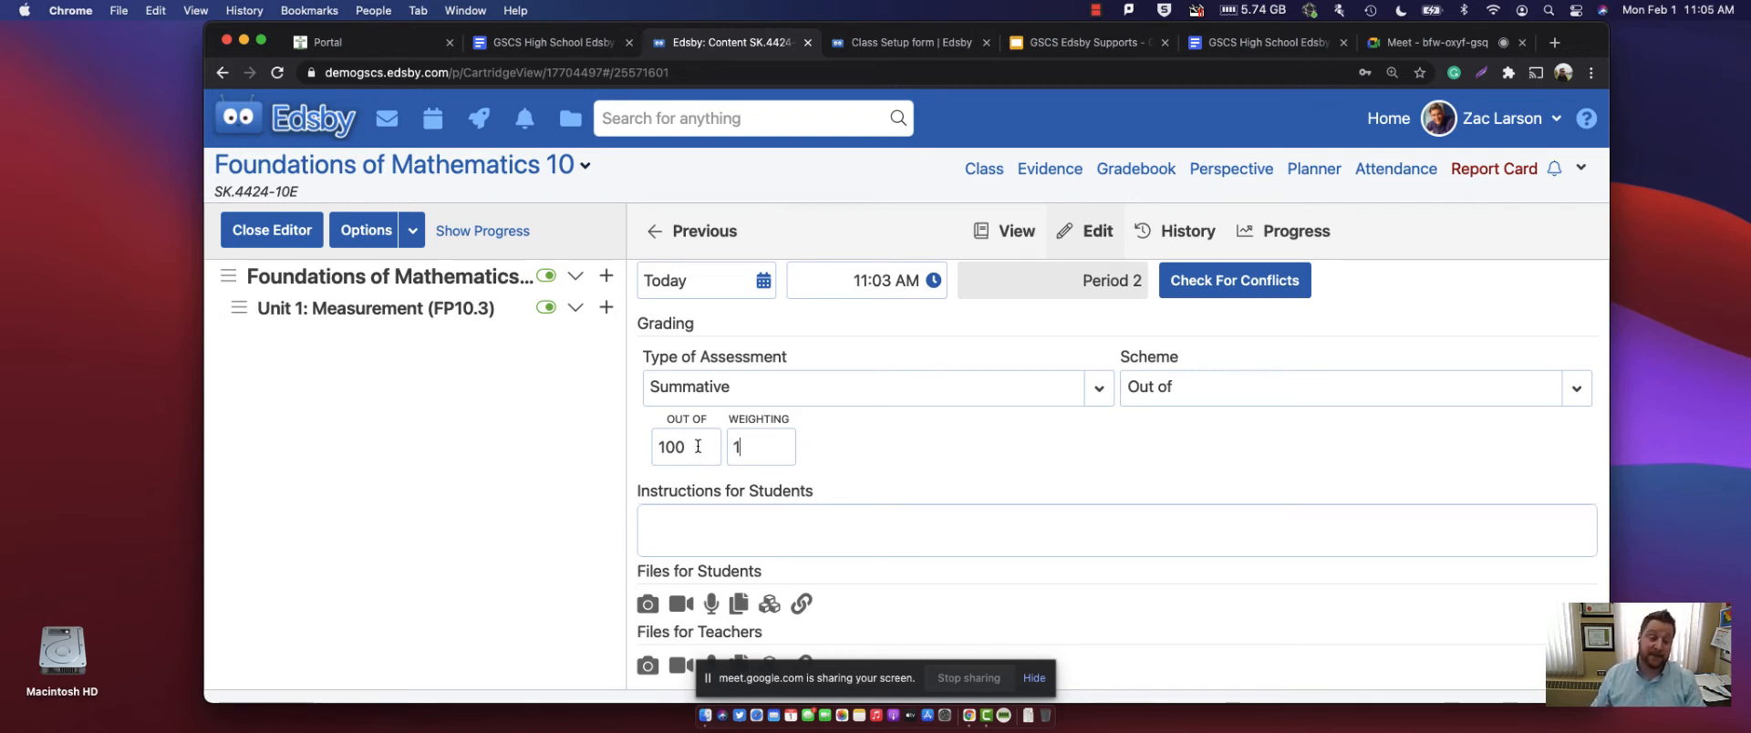
{"action": "left_click", "coordinate": [756, 442]}
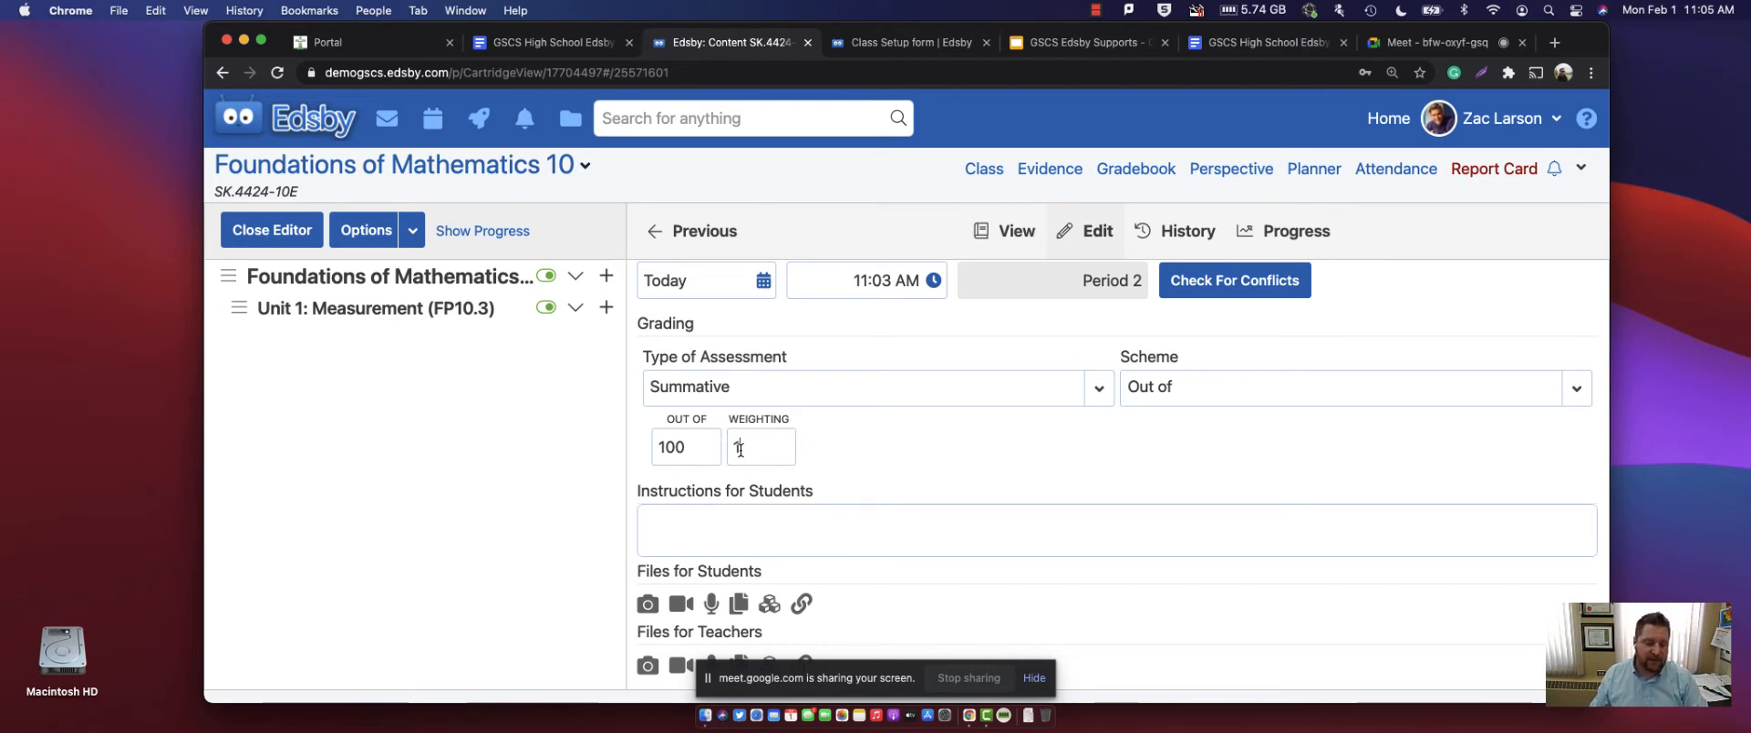
{"action": "type", "text": "00"}
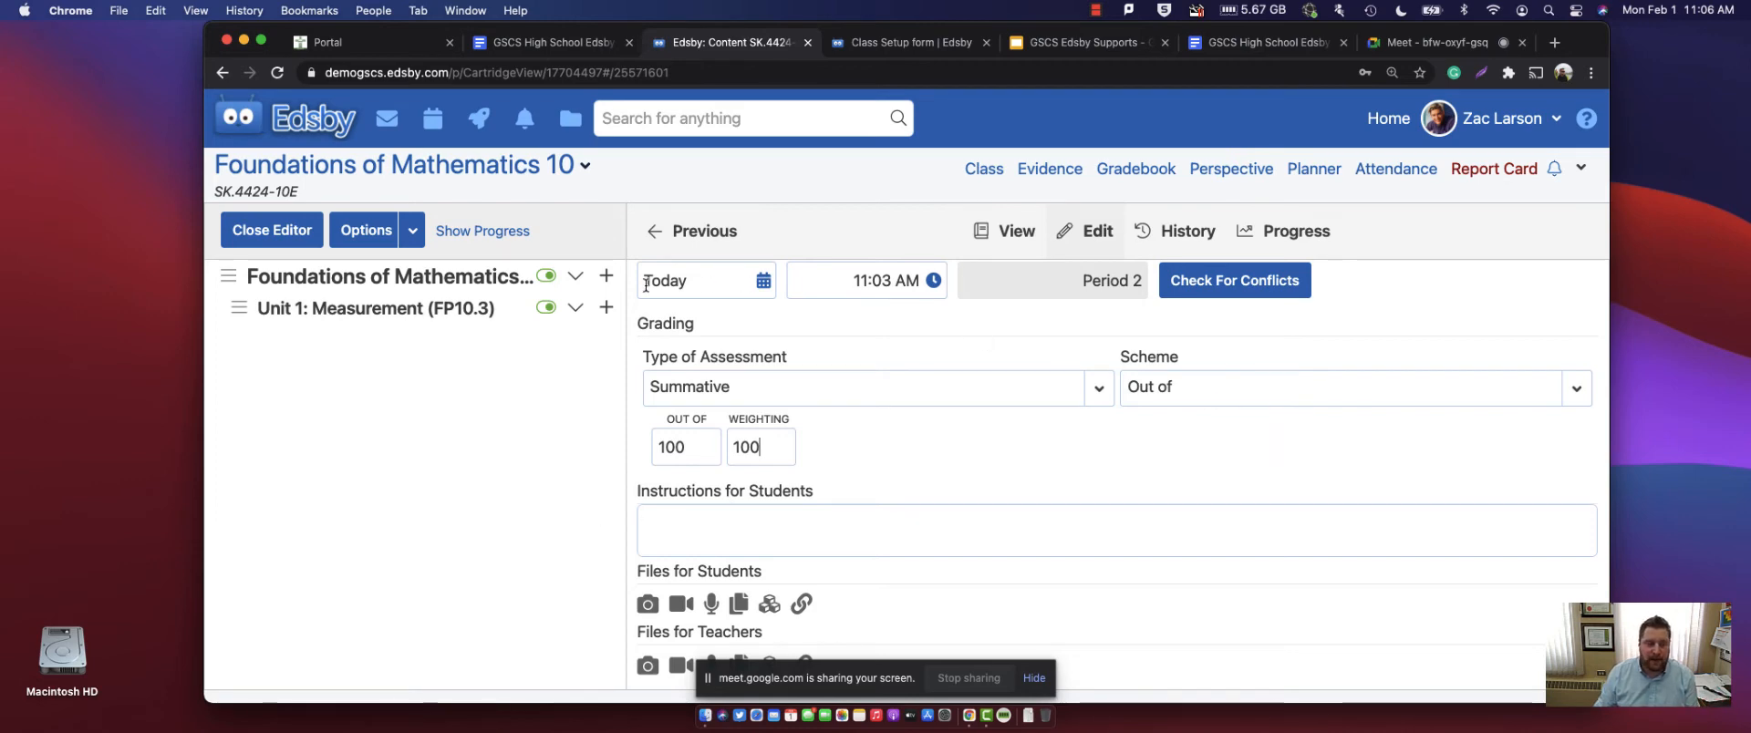
{"action": "scroll", "coordinate": [821, 346], "scroll_direction": "up", "scroll_amount": 5}
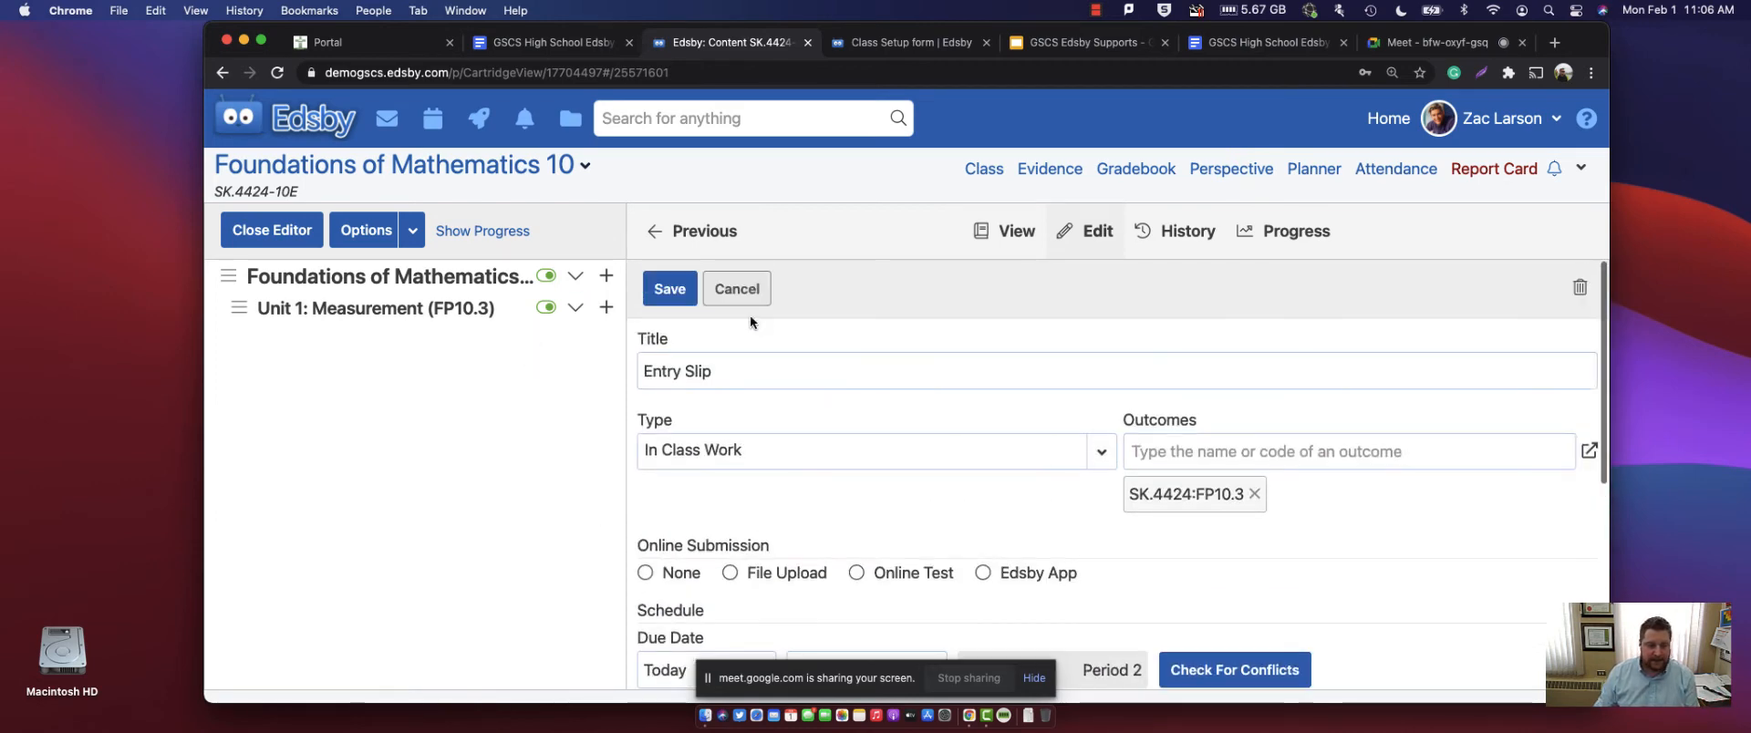
{"action": "left_click", "coordinate": [671, 290]}
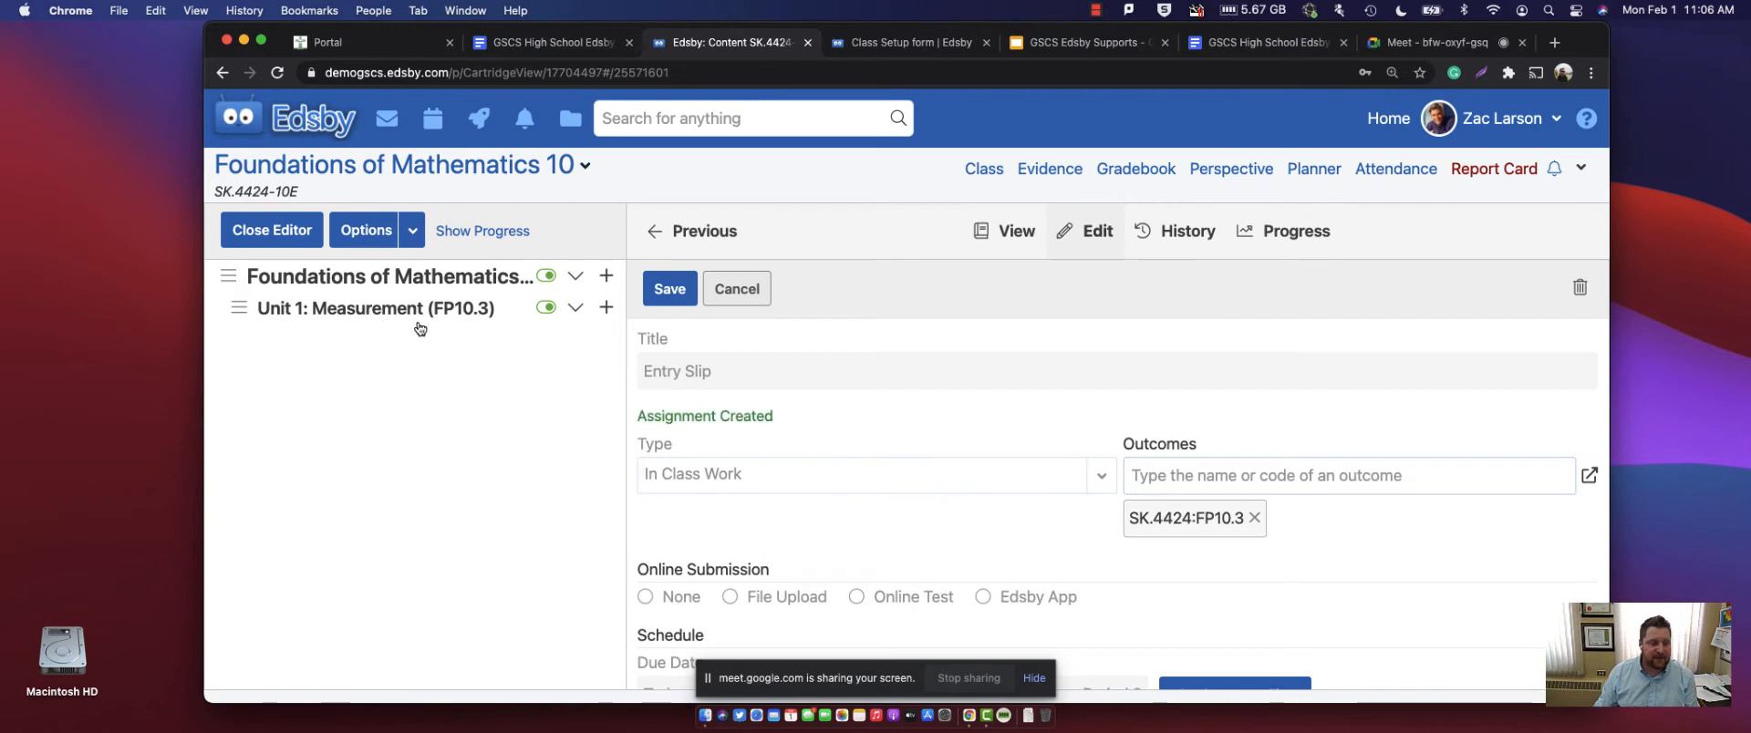
- Add another unit under Foundations of Mathematics 10, title it "Unit 2", and save it
{"action": "left_click", "coordinate": [609, 286]}
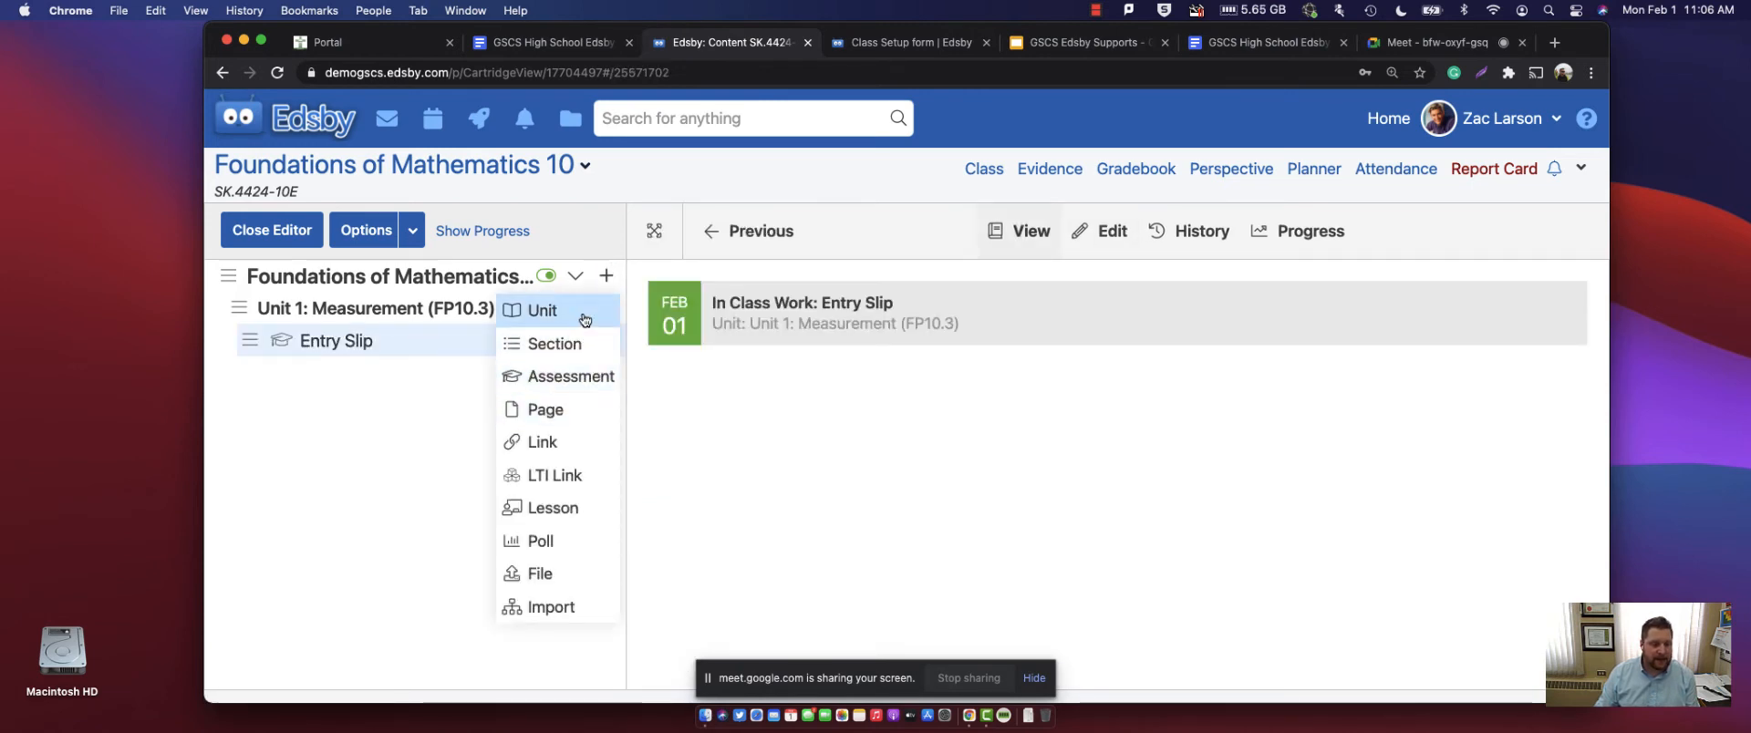
{"action": "left_click", "coordinate": [588, 312]}
{"action": "type", "text": "Un"}
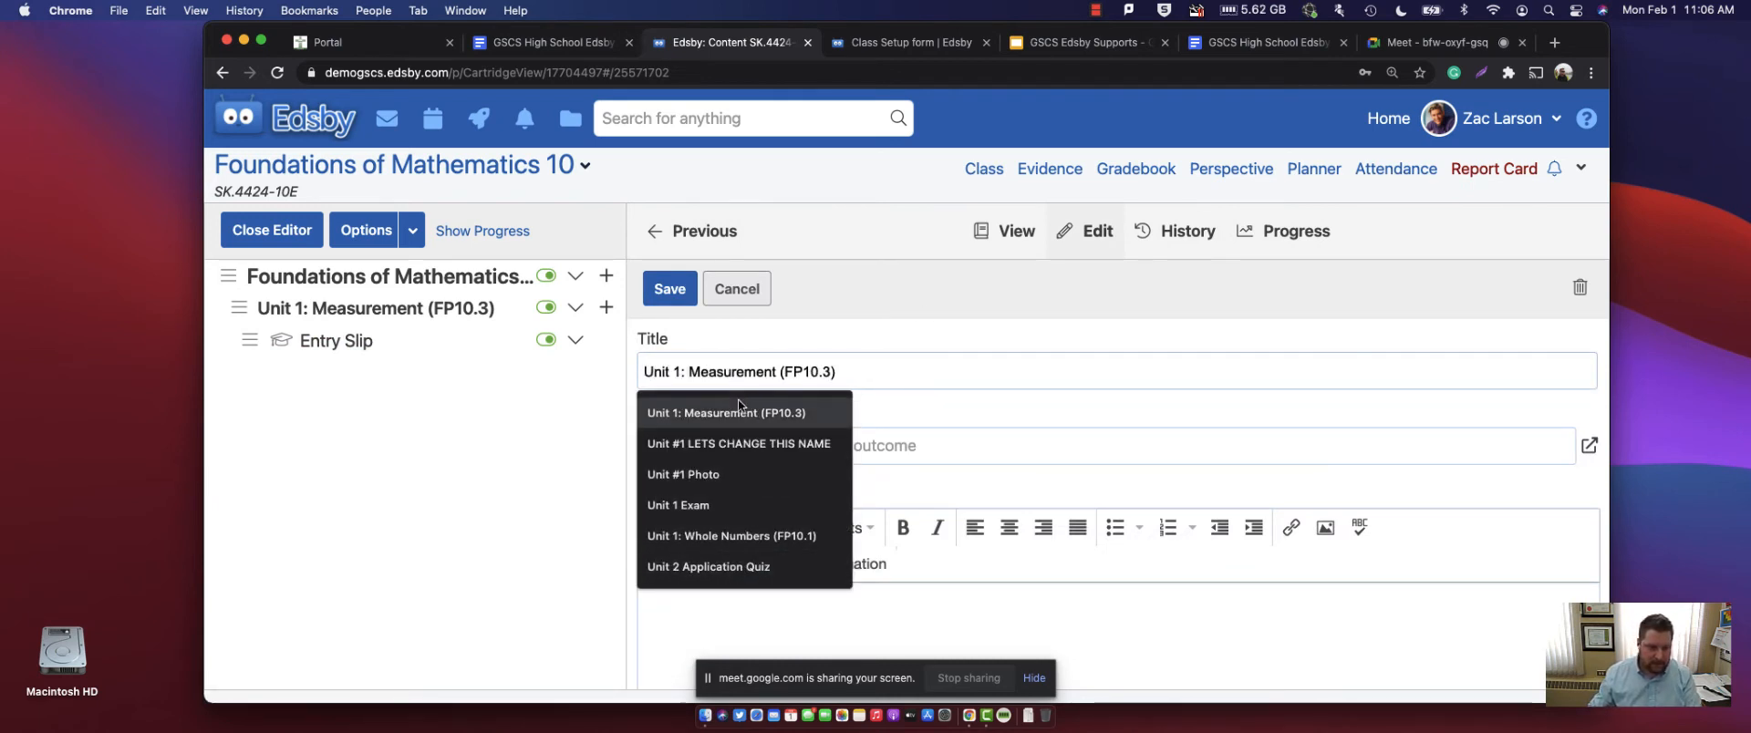
{"action": "type", "text": "it 2"}
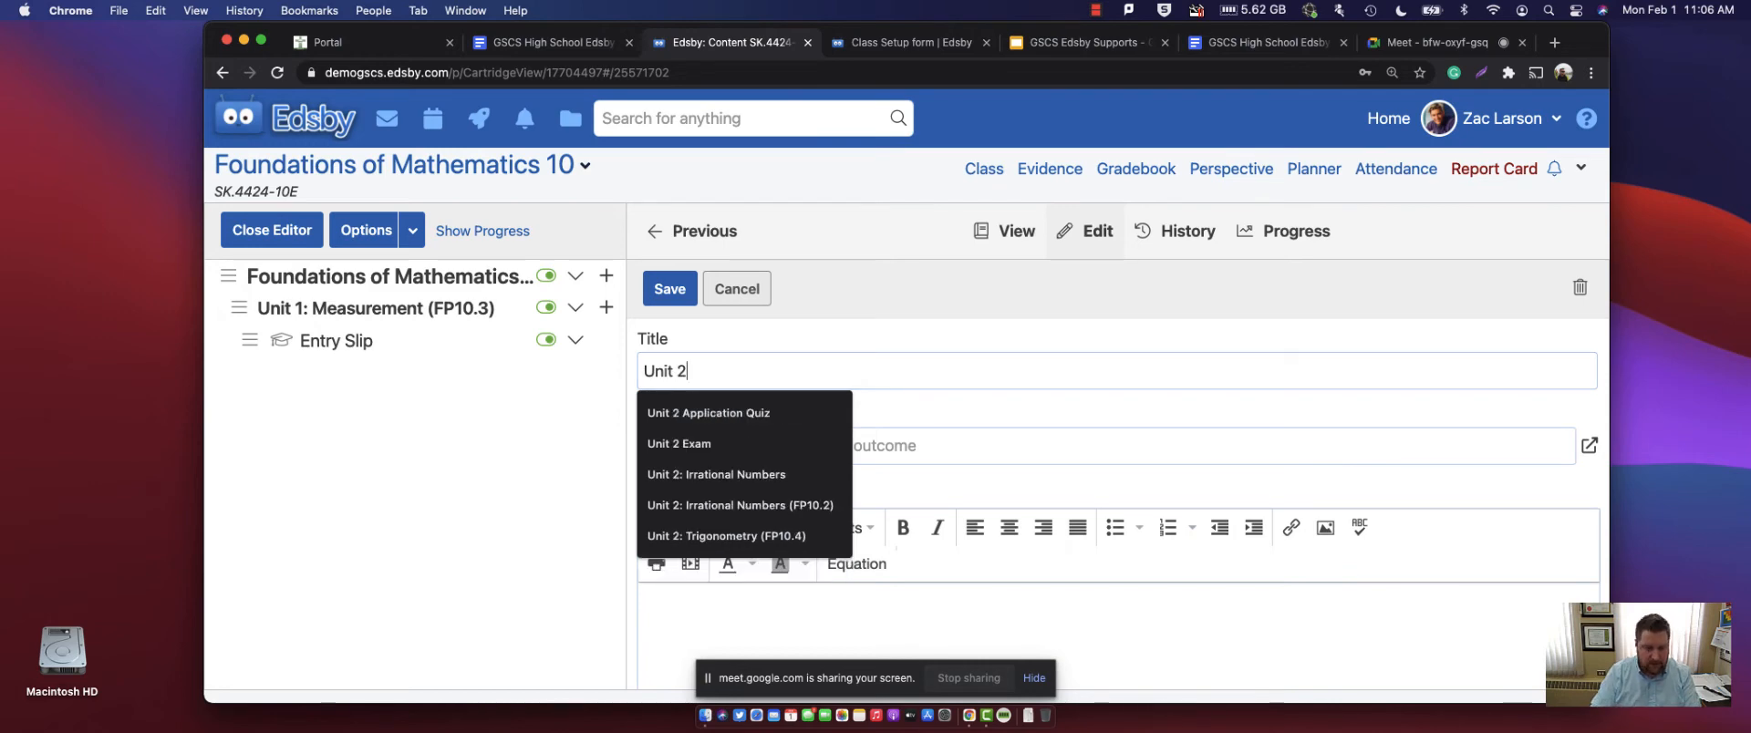
{"action": "scroll", "coordinate": [1007, 511], "scroll_direction": "down", "scroll_amount": 5}
{"action": "scroll", "coordinate": [990, 562], "scroll_direction": "up", "scroll_amount": 5}
{"action": "left_click", "coordinate": [669, 285]}
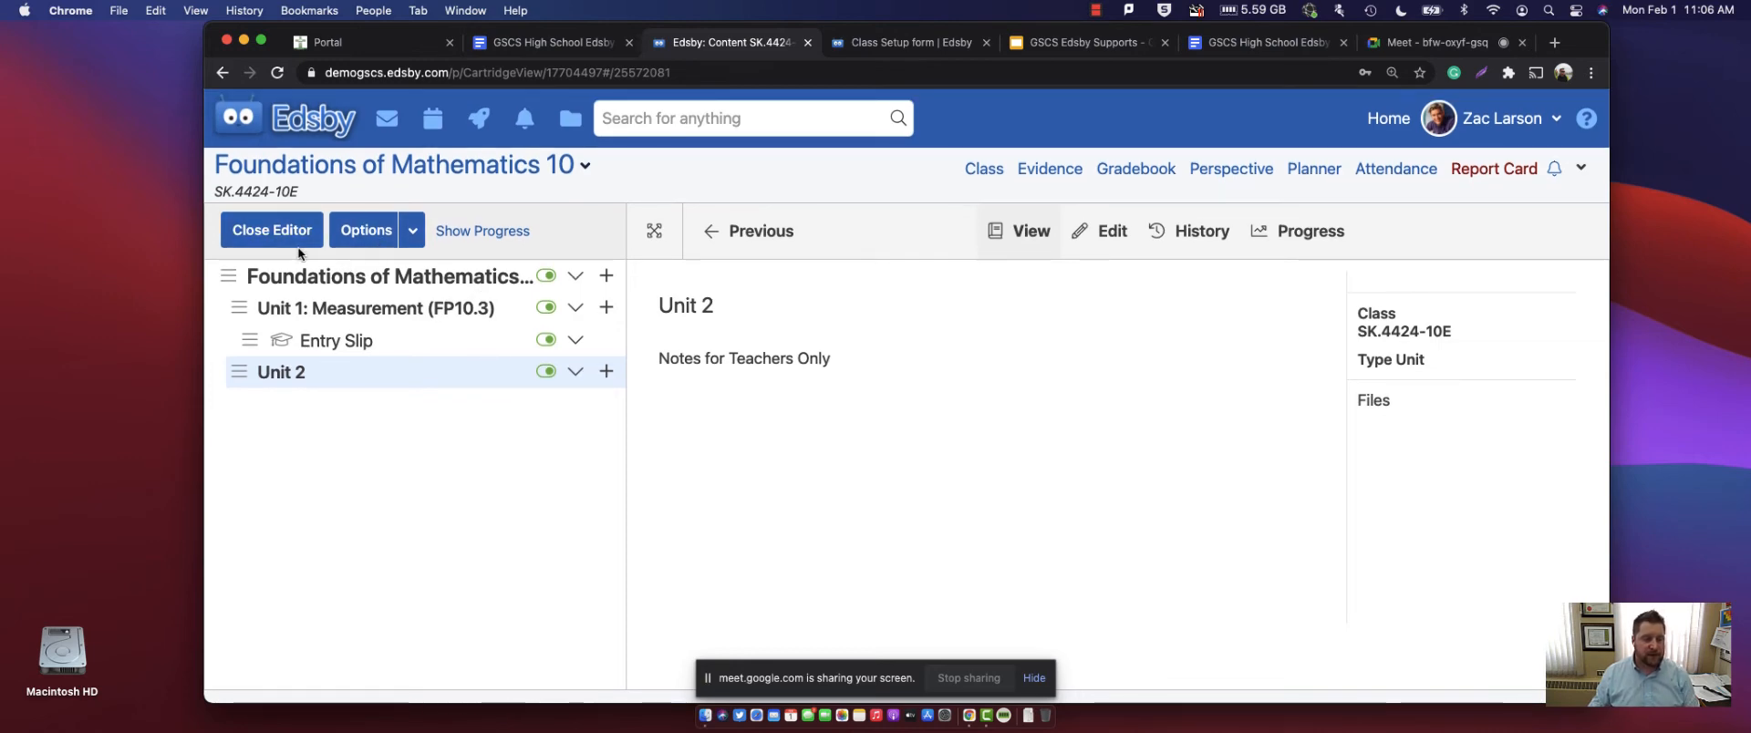
- Close the content editor for Foundations of Mathematics 10
{"action": "scroll", "coordinate": [304, 236], "scroll_direction": "up", "scroll_amount": 5}
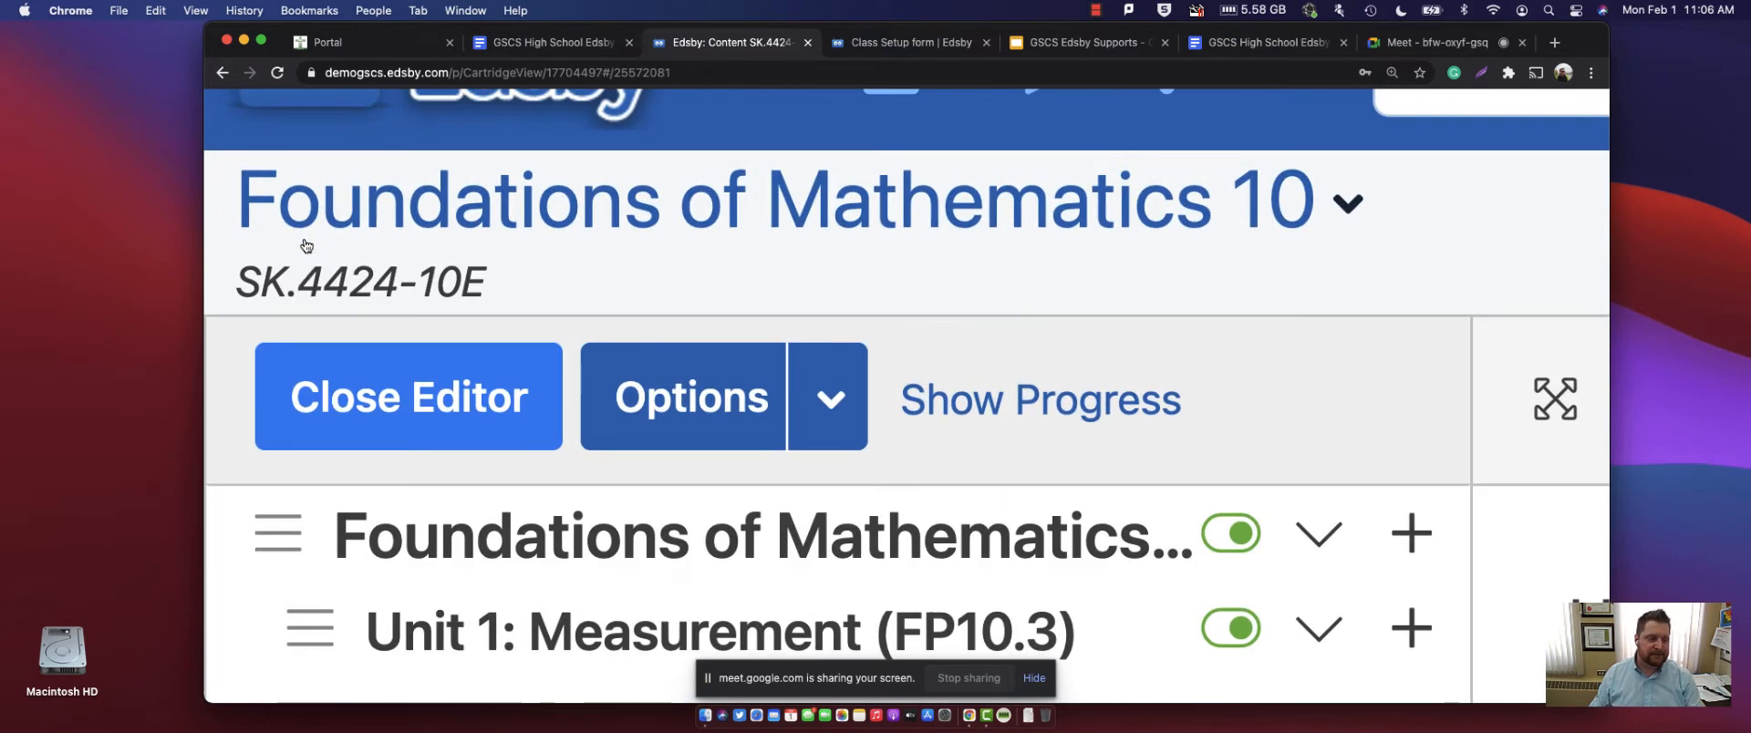
{"action": "left_click", "coordinate": [387, 369]}
{"action": "scroll", "coordinate": [406, 392], "scroll_direction": "down", "scroll_amount": 5}
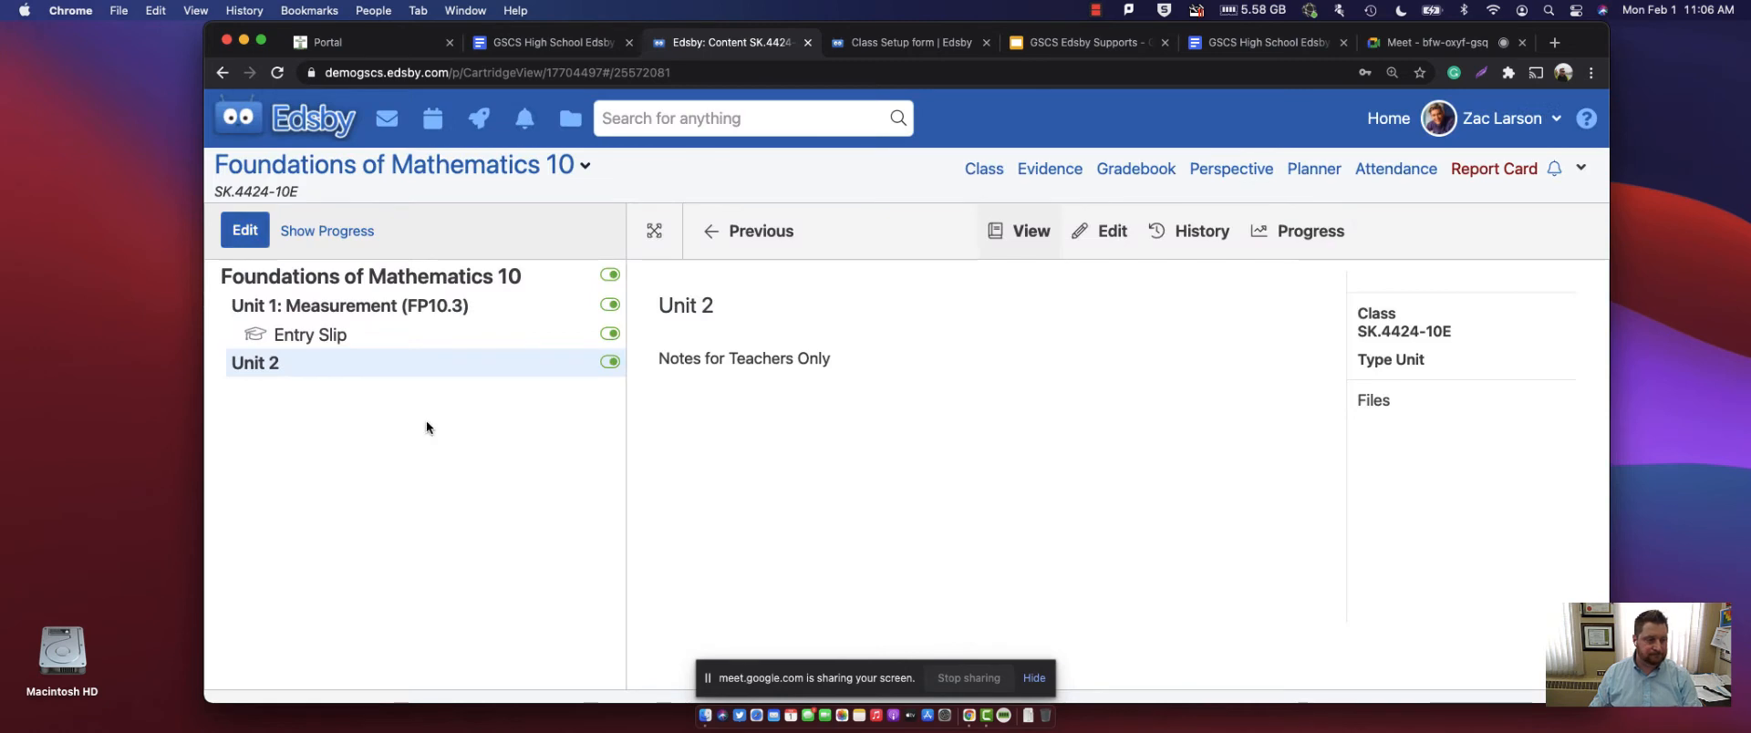
- Look through the class switcher's Foundations of Mathematics 10 sections and reload the content of class SK.4424-10E
{"action": "left_click", "coordinate": [421, 173]}
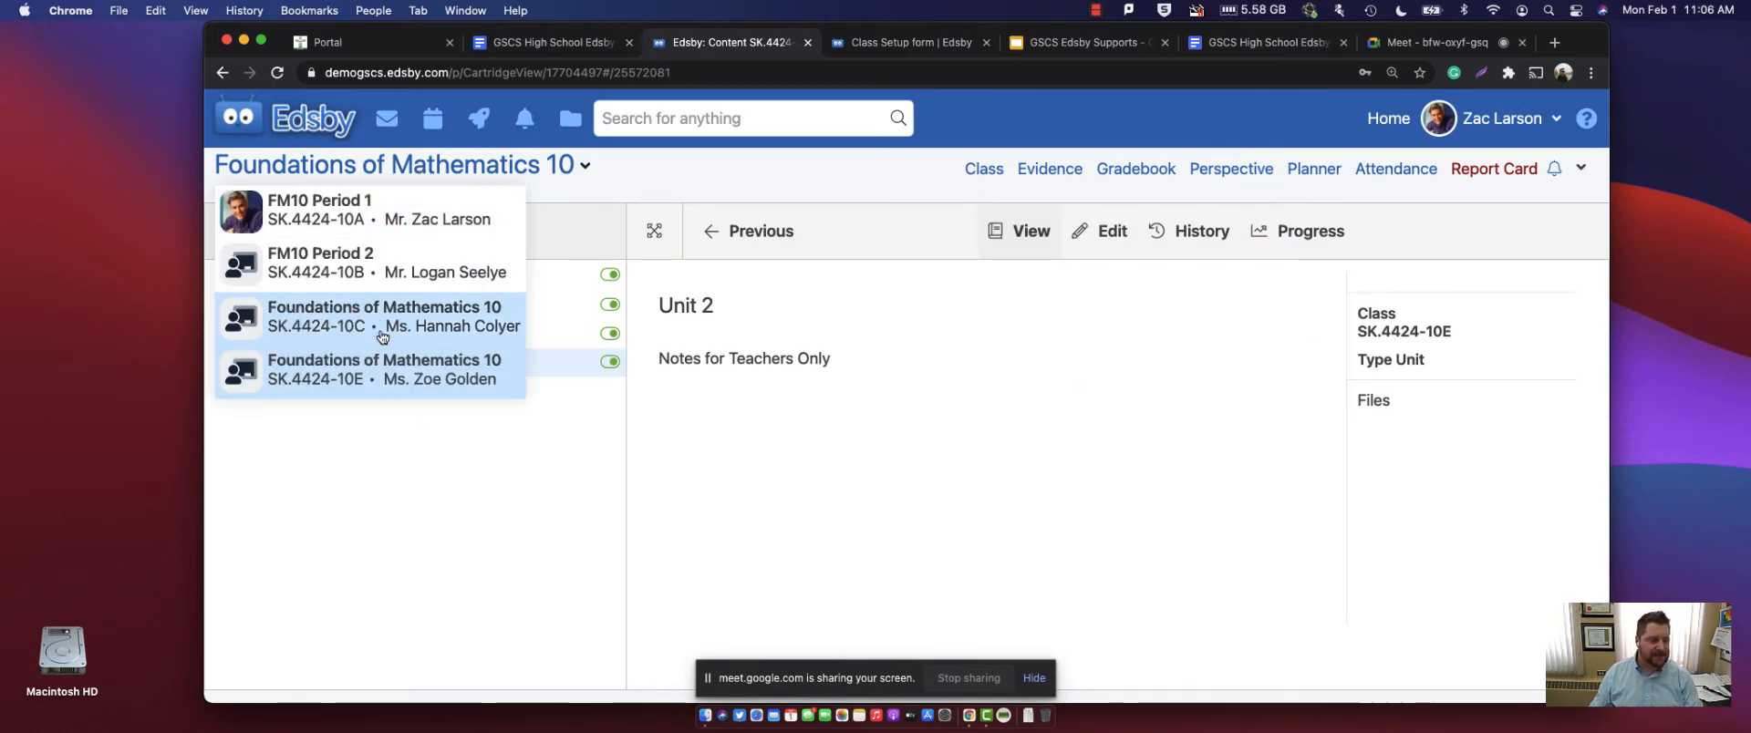
{"action": "left_click", "coordinate": [382, 363]}
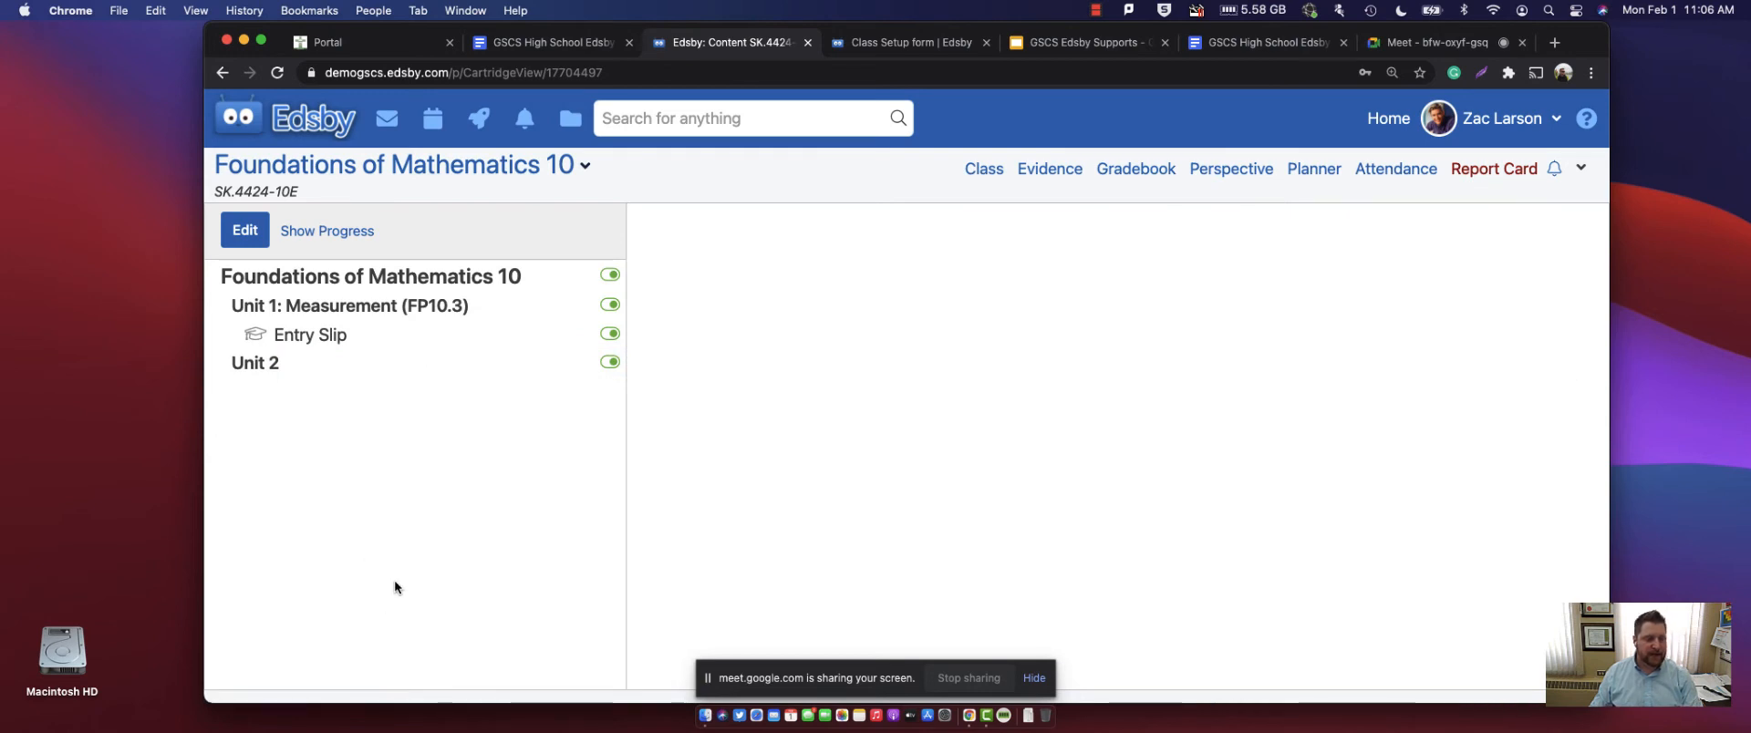
{"action": "left_click", "coordinate": [592, 170]}
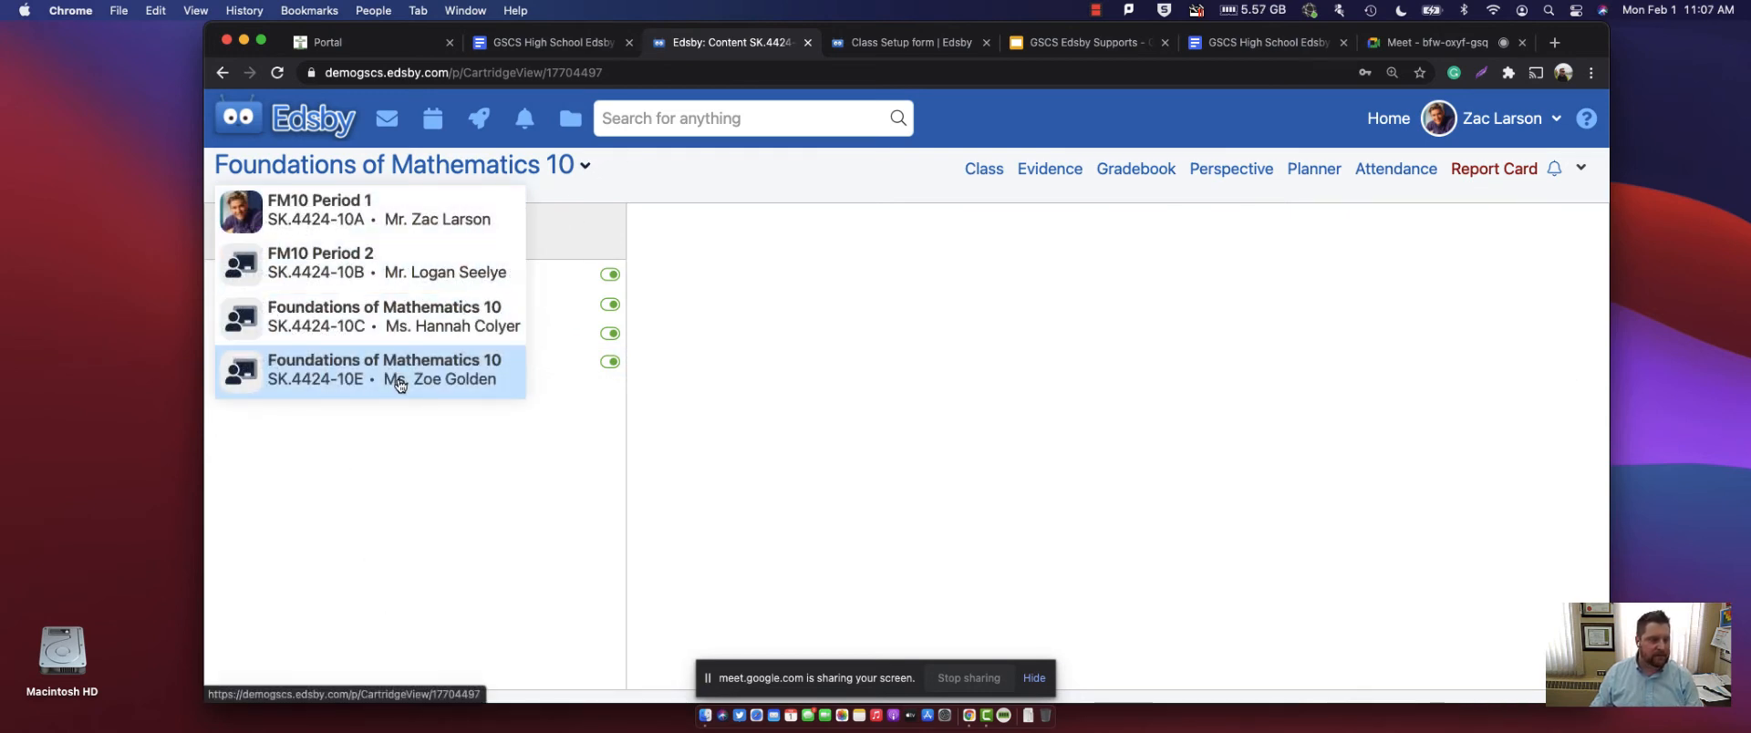
{"action": "left_click", "coordinate": [286, 199]}
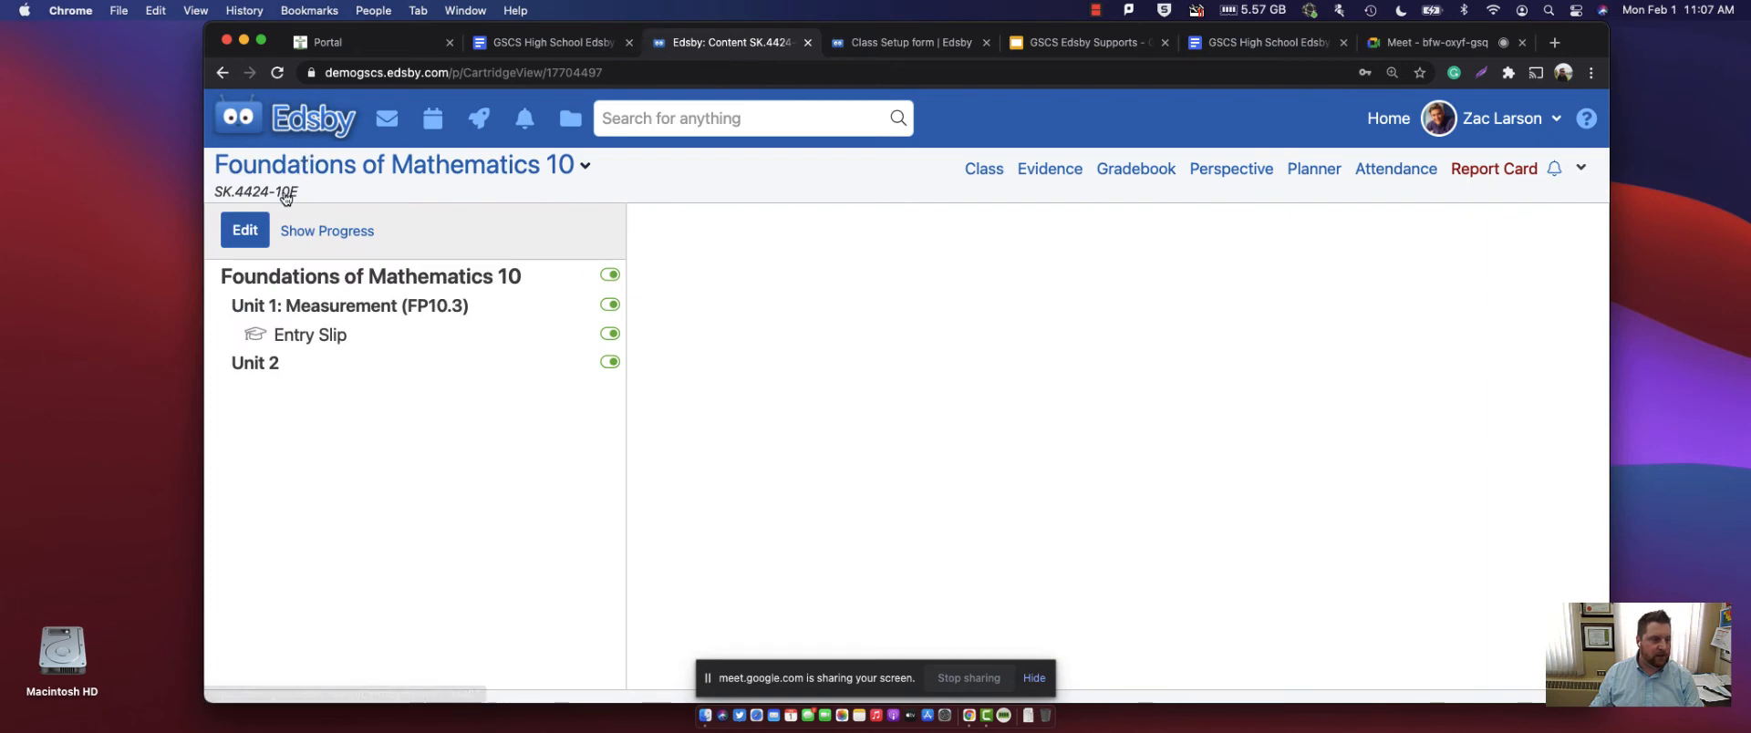
- Open the main page of class SK.4424-10E and review the units and assessment listed in its Content section
{"action": "left_click", "coordinate": [997, 174]}
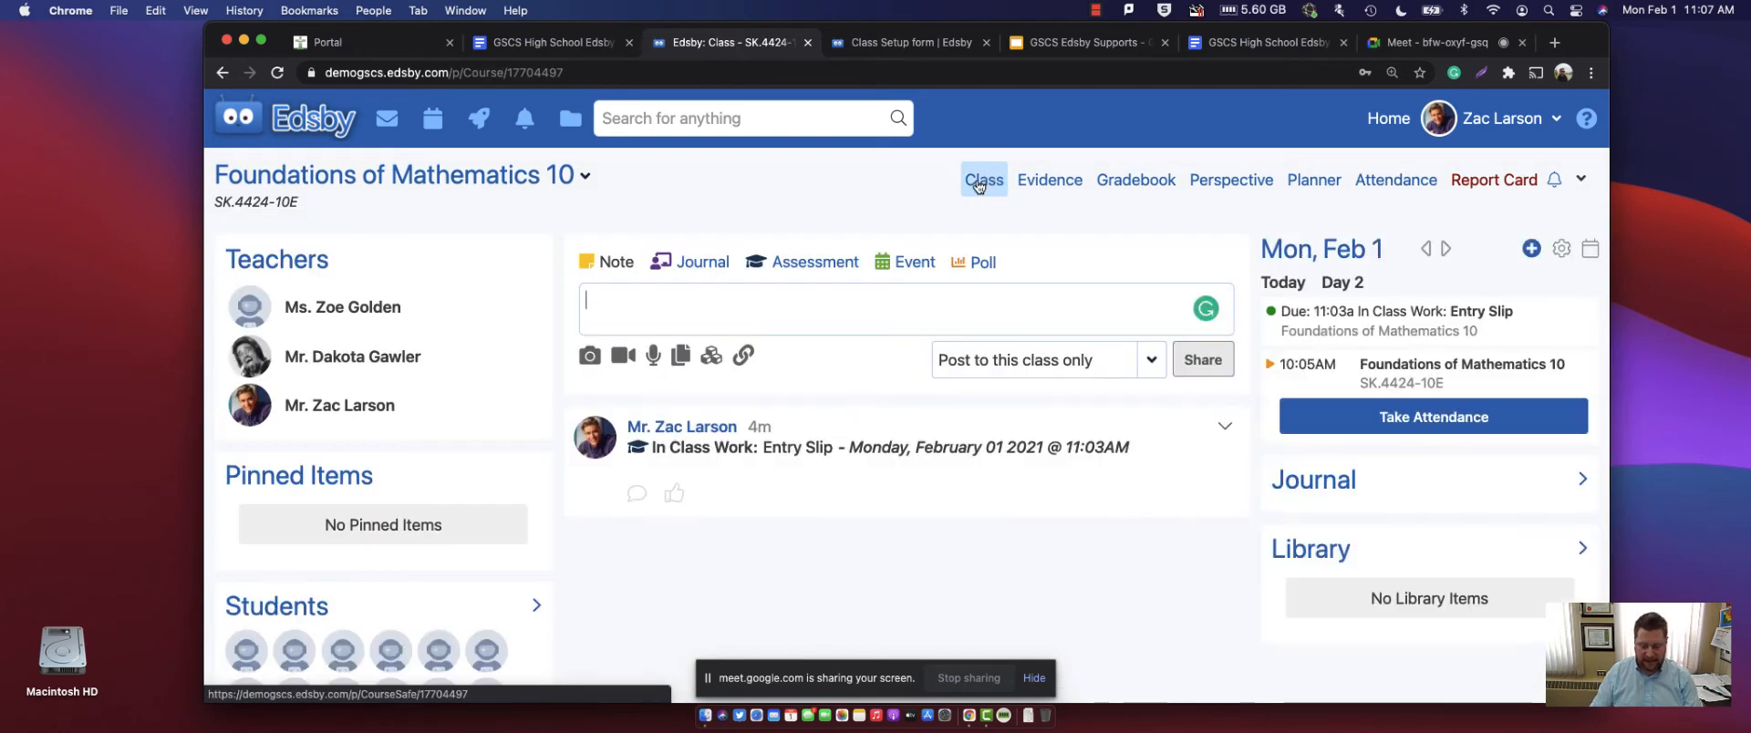
{"action": "key", "text": "super+minus"}
{"action": "key", "text": "super+minus"}
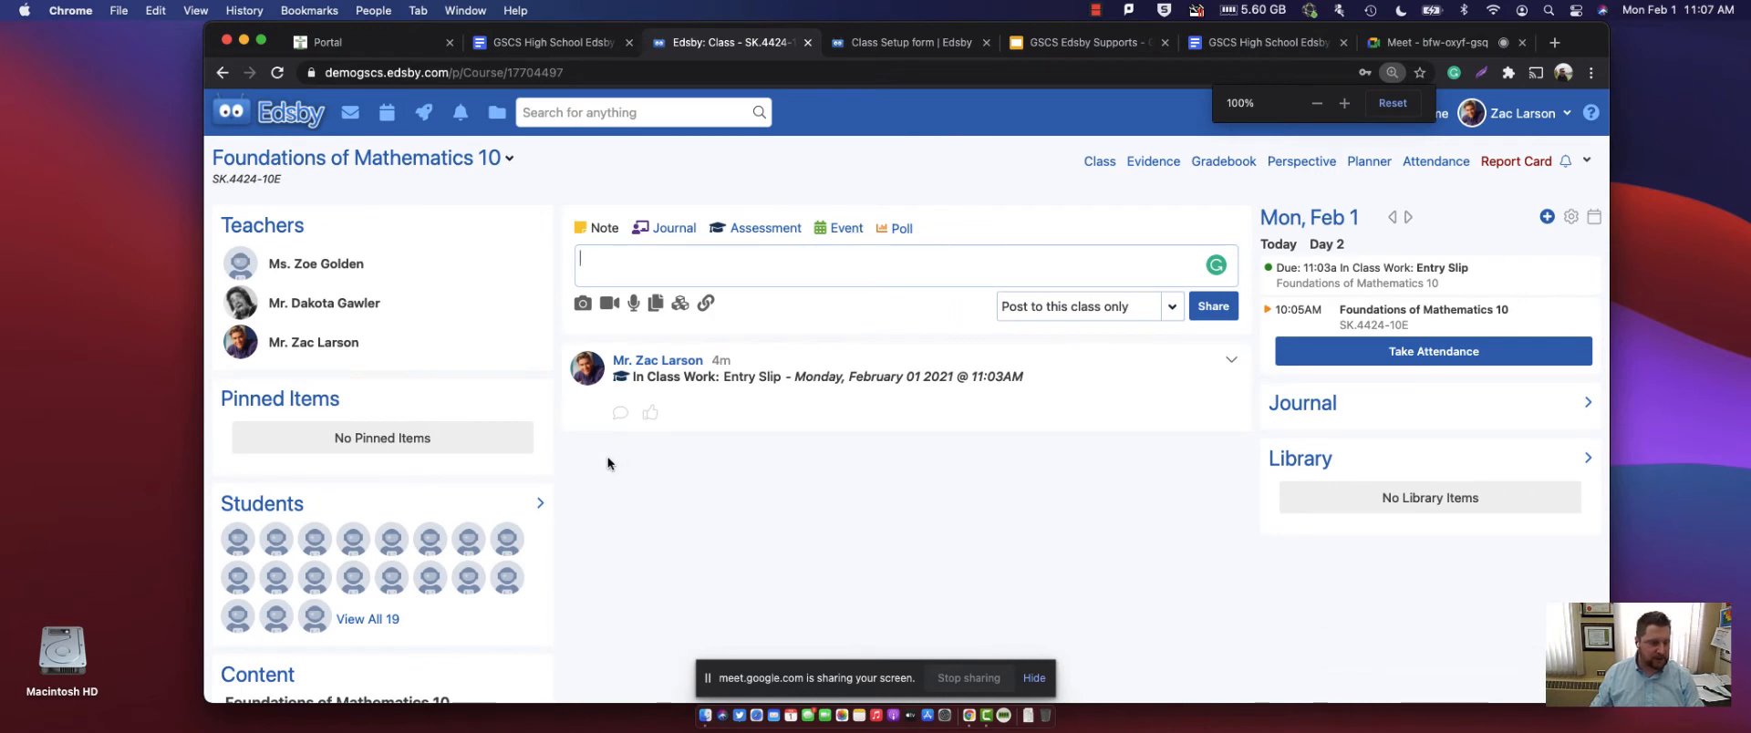
{"action": "scroll", "coordinate": [491, 461], "scroll_direction": "down", "scroll_amount": 2}
{"action": "scroll", "coordinate": [490, 461], "scroll_direction": "down", "scroll_amount": 3}
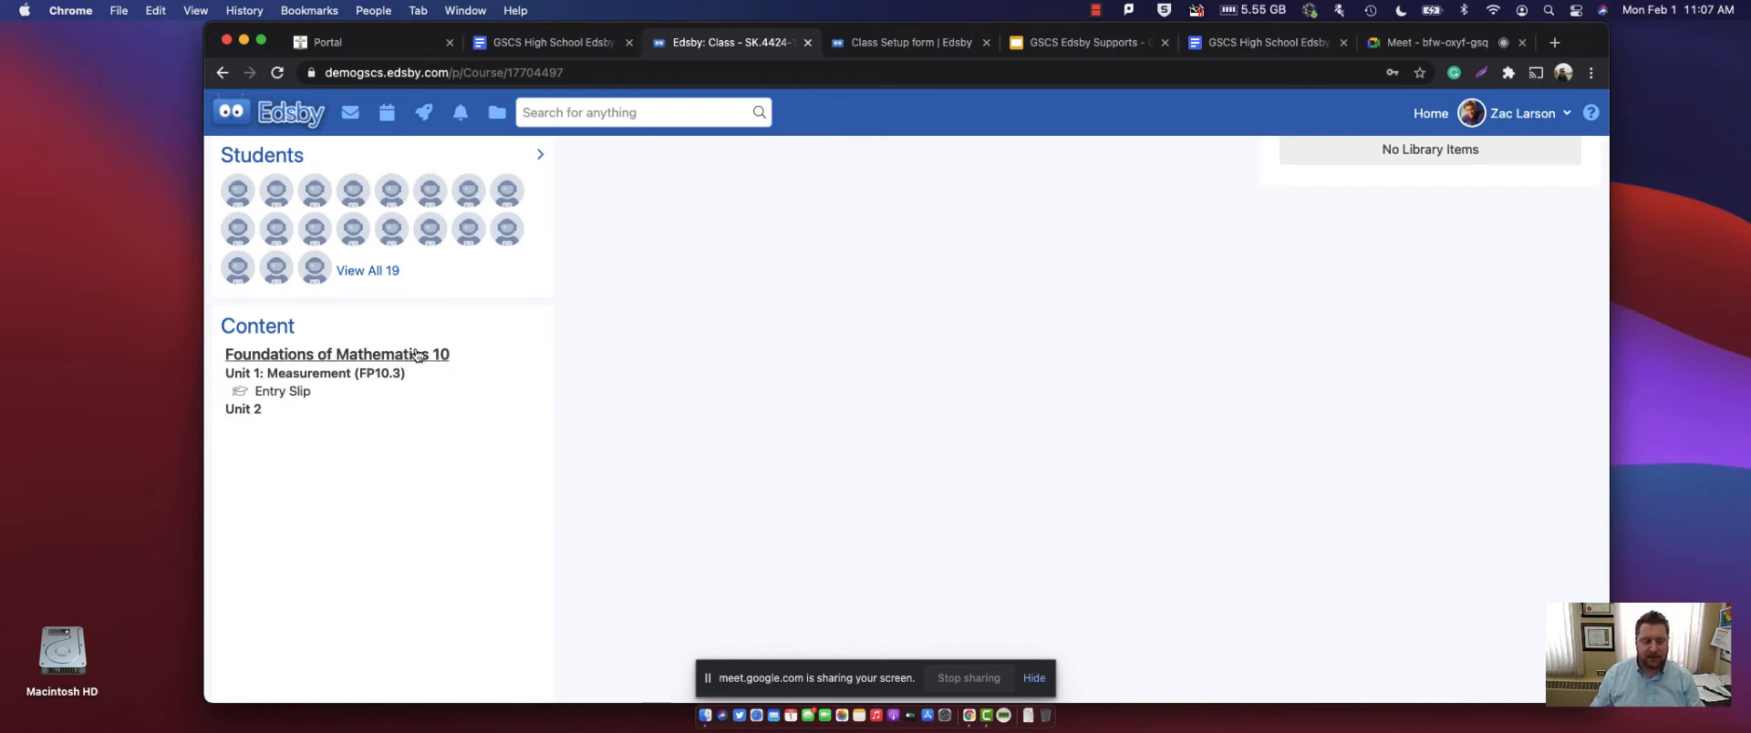
{"action": "scroll", "coordinate": [415, 355], "scroll_direction": "up", "scroll_amount": 5}
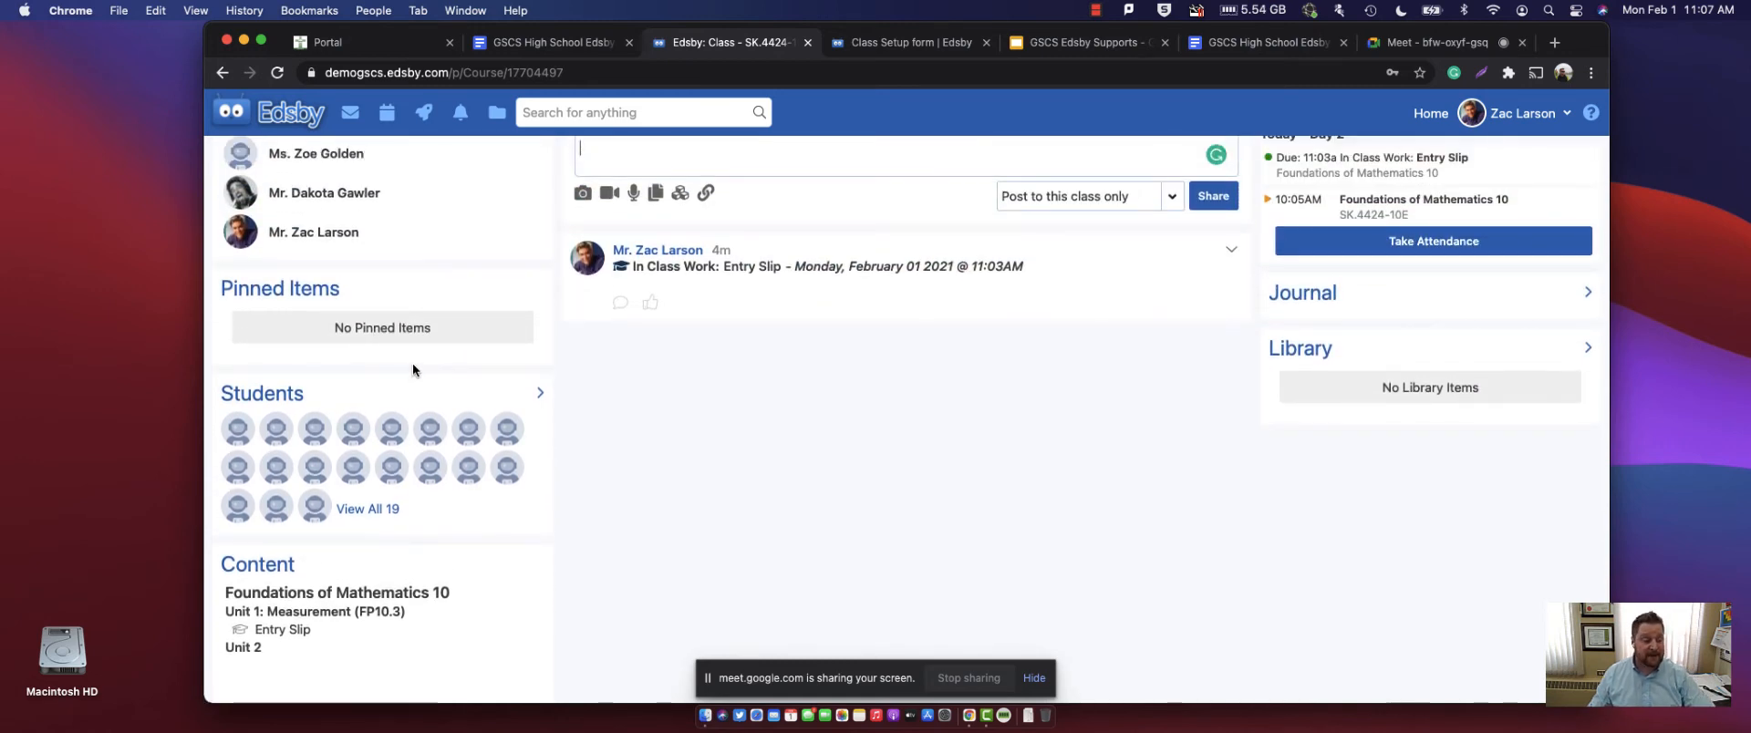
- Switch to the GSCS High School Edsby guide in Google Docs and review its instructions on adding units and closing the editor
{"action": "left_click", "coordinate": [633, 51]}
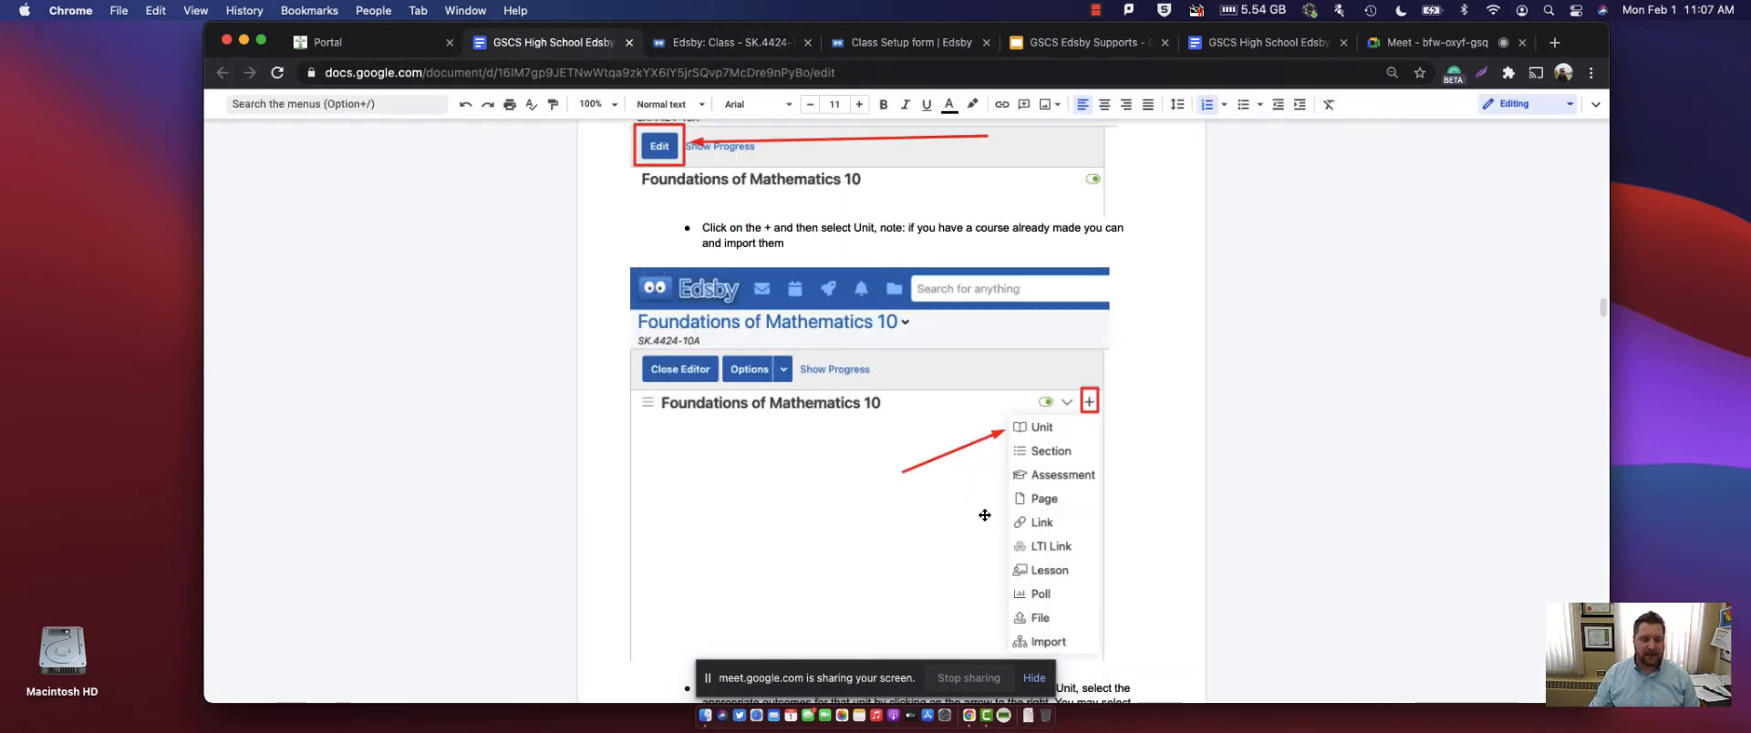
{"action": "scroll", "coordinate": [985, 515], "scroll_direction": "down", "scroll_amount": 3}
{"action": "scroll", "coordinate": [985, 515], "scroll_direction": "down", "scroll_amount": 15}
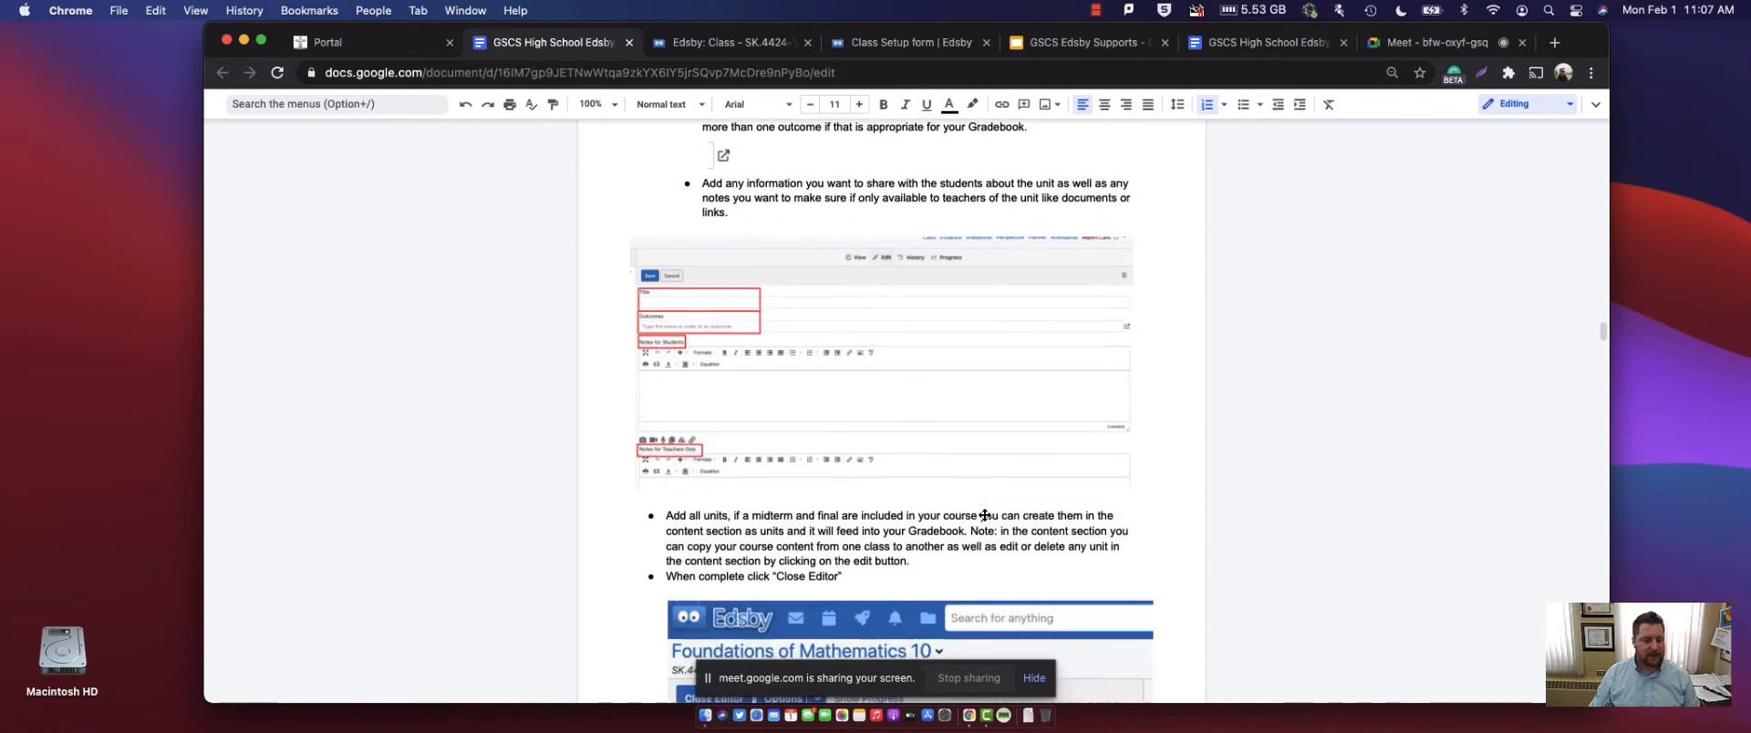
- Review the guide's example unit list for Foundations of Mathematics 10 and the start of its Gradebook and Weighting section
{"action": "scroll", "coordinate": [961, 557], "scroll_direction": "down", "scroll_amount": 3}
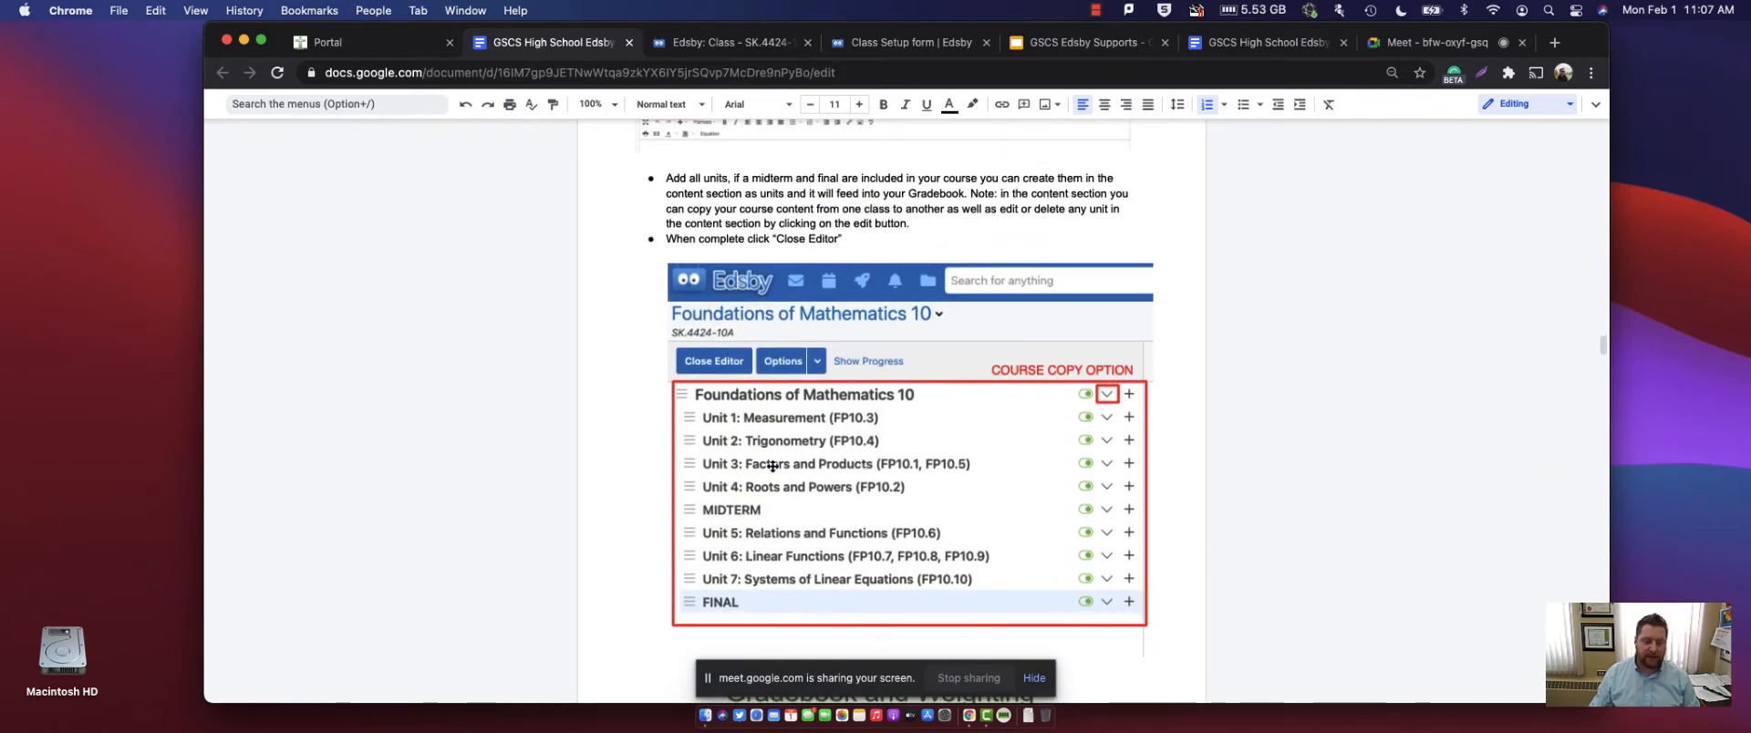
{"action": "scroll", "coordinate": [787, 477], "scroll_direction": "down", "scroll_amount": 3}
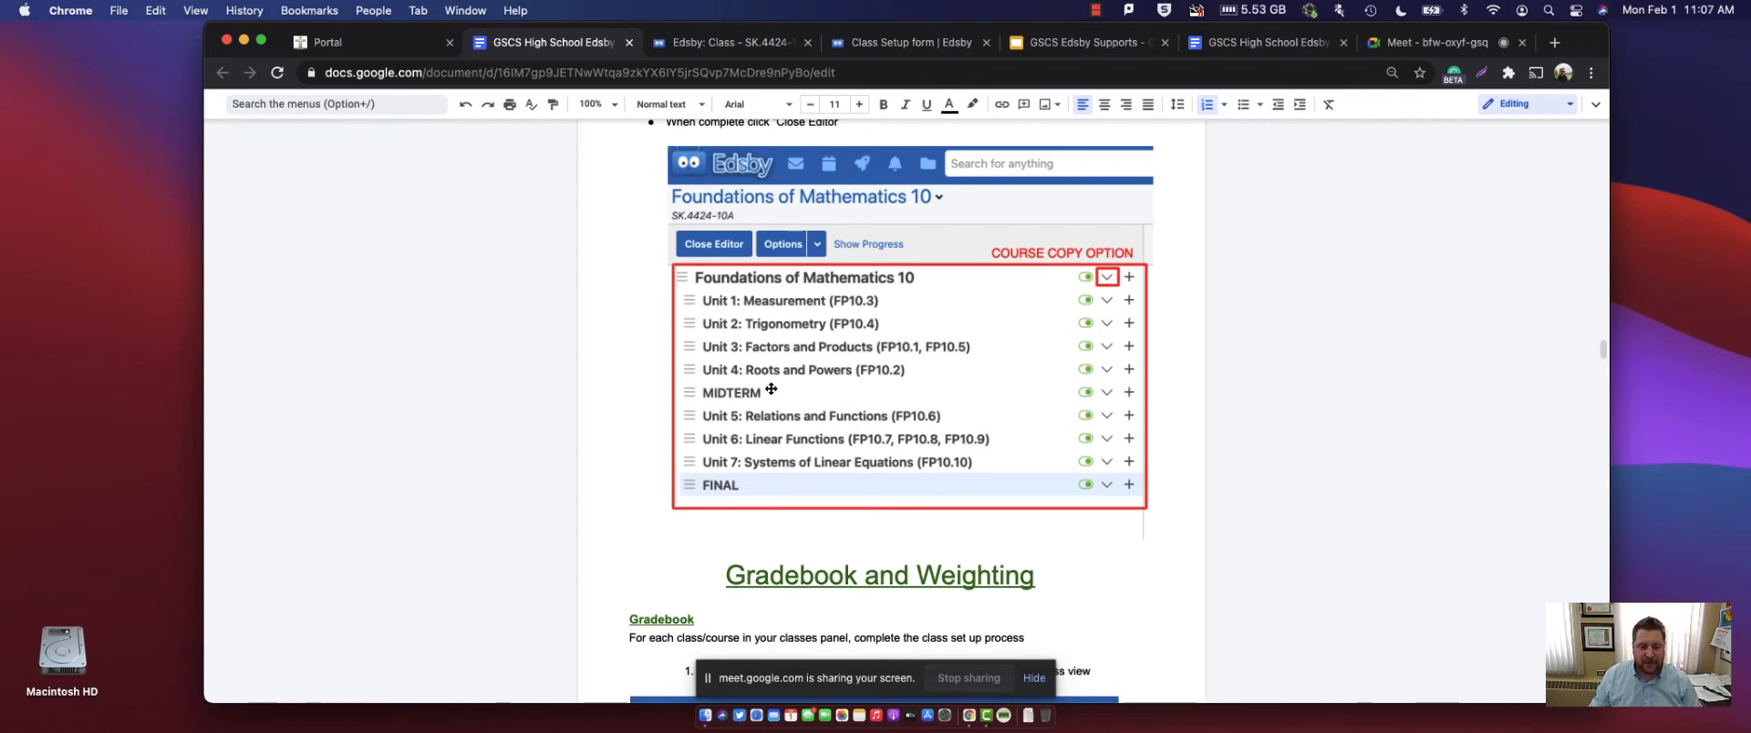
{"action": "scroll", "coordinate": [769, 485], "scroll_direction": "down", "scroll_amount": 2}
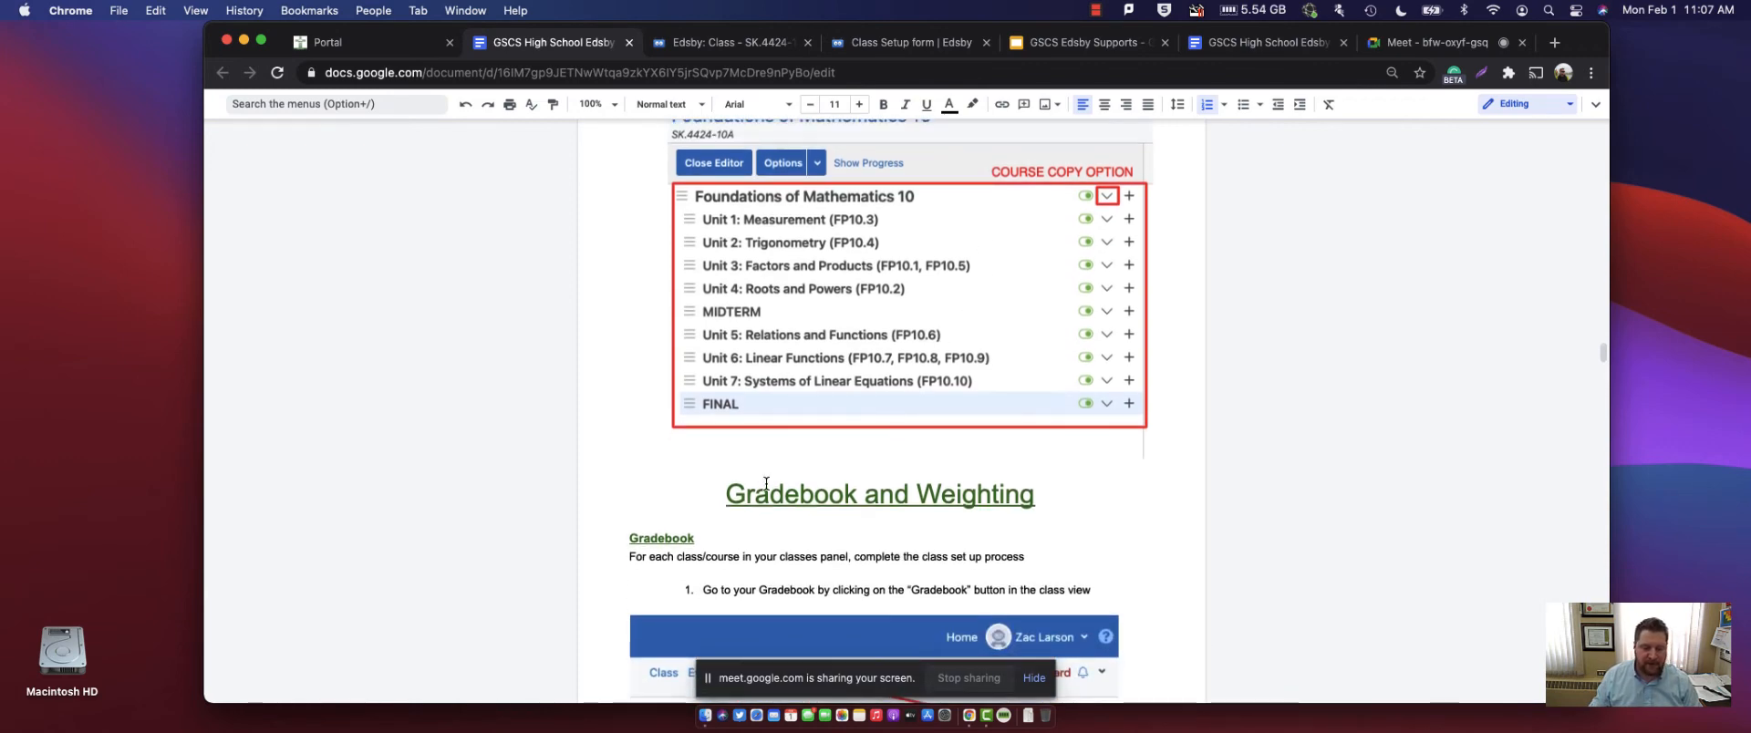
{"action": "scroll", "coordinate": [812, 328], "scroll_direction": "down", "scroll_amount": 5}
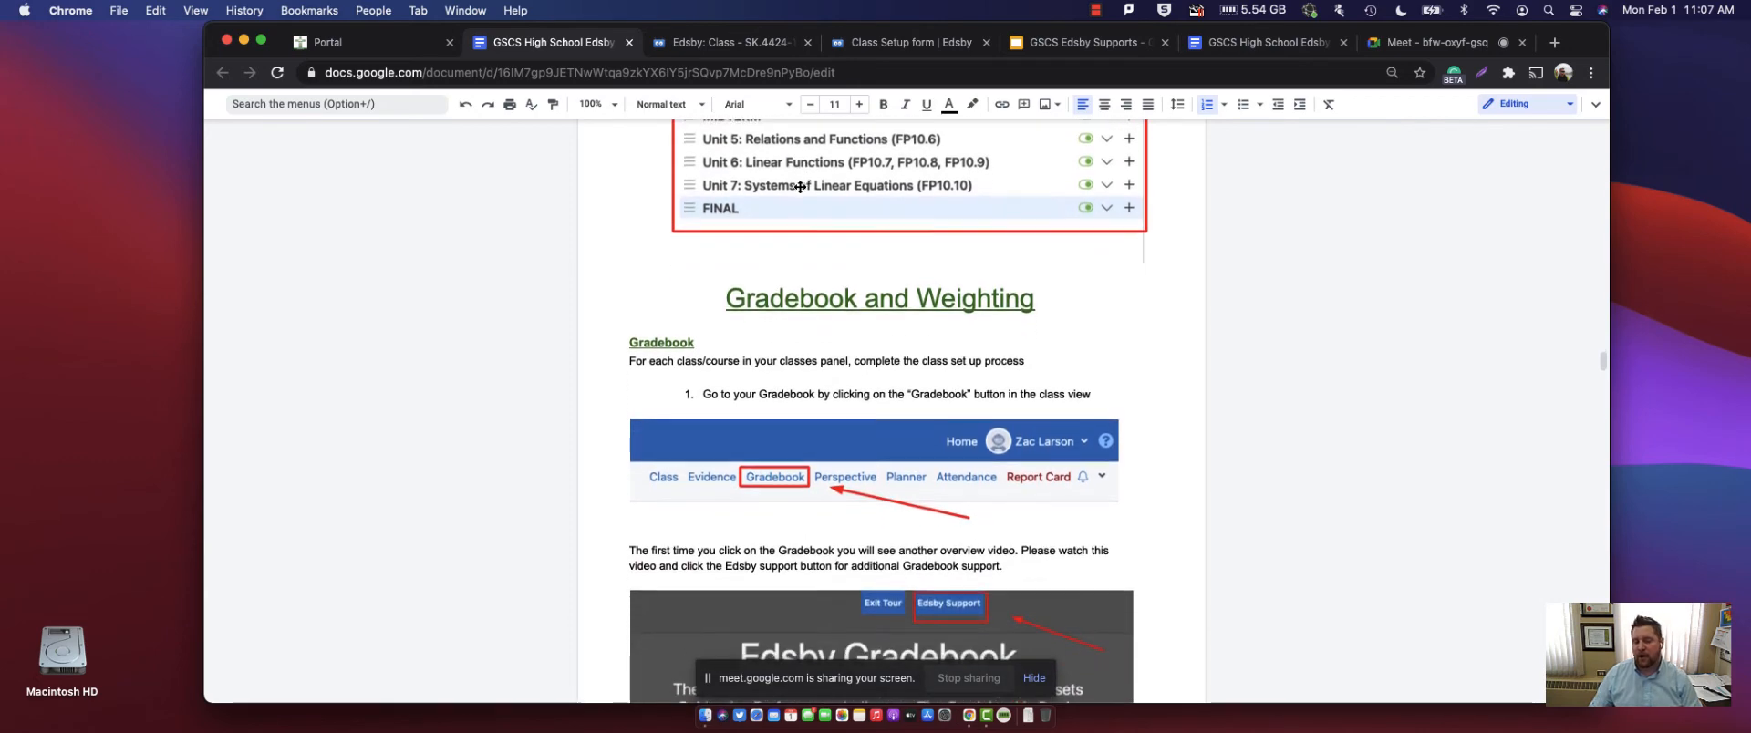
{"action": "scroll", "coordinate": [800, 186], "scroll_direction": "up", "scroll_amount": 4}
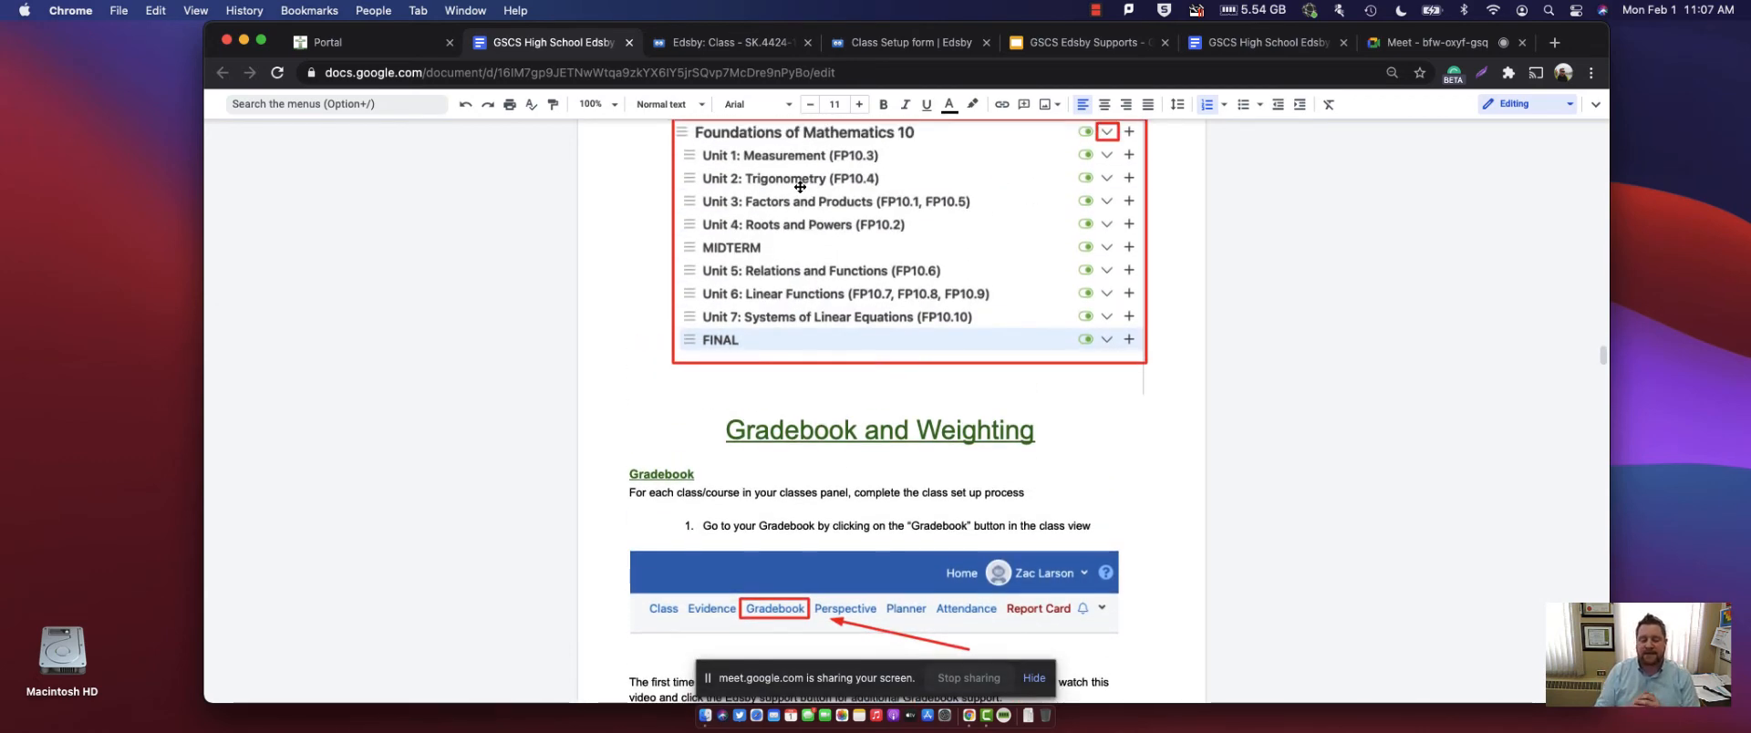
{"action": "scroll", "coordinate": [872, 435], "scroll_direction": "down", "scroll_amount": 3}
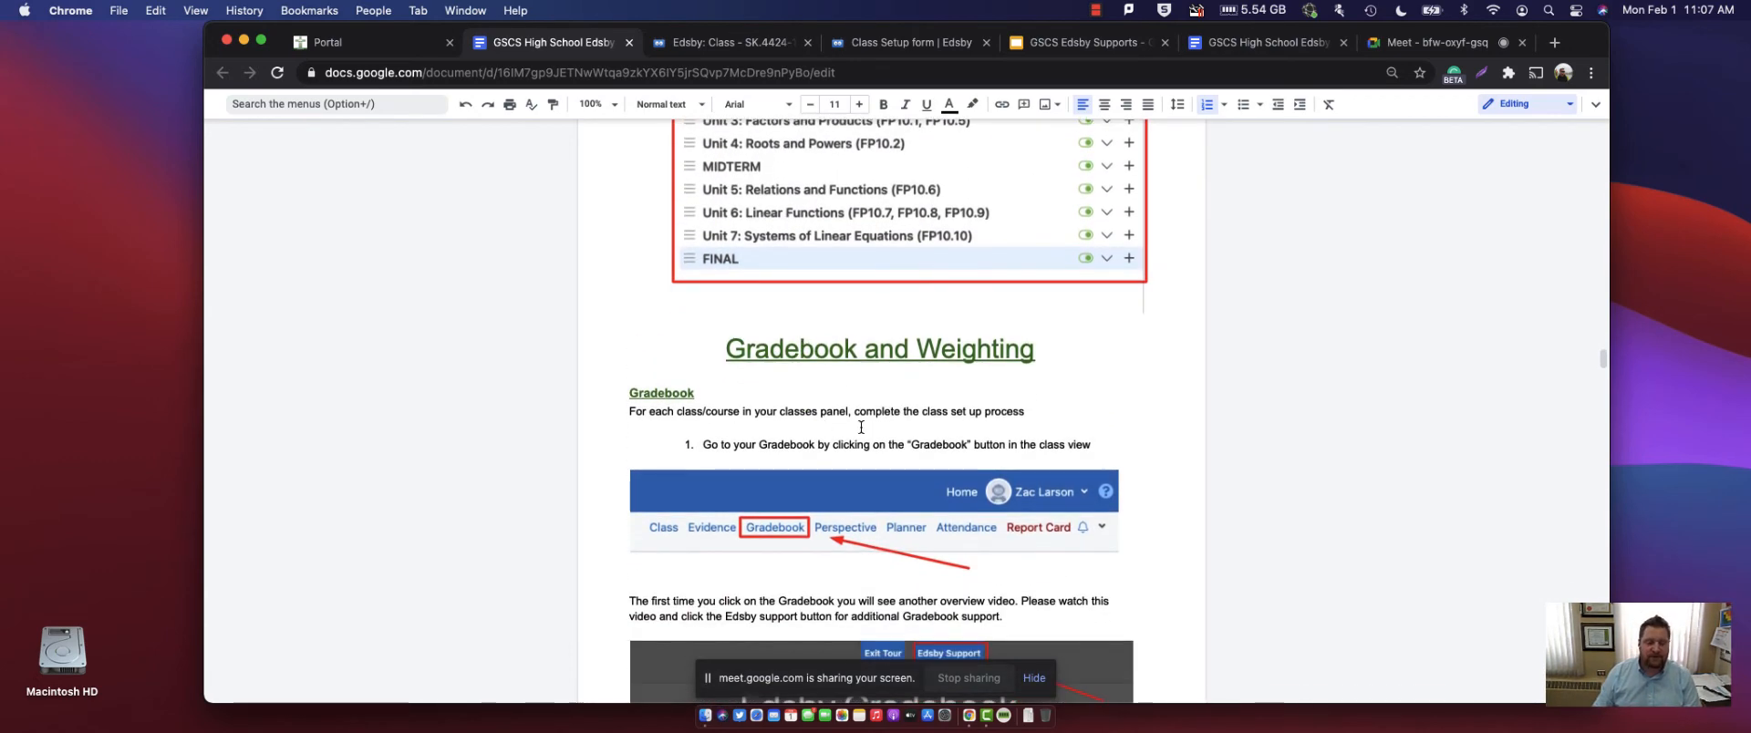
{"action": "scroll", "coordinate": [873, 435], "scroll_direction": "down", "scroll_amount": 2}
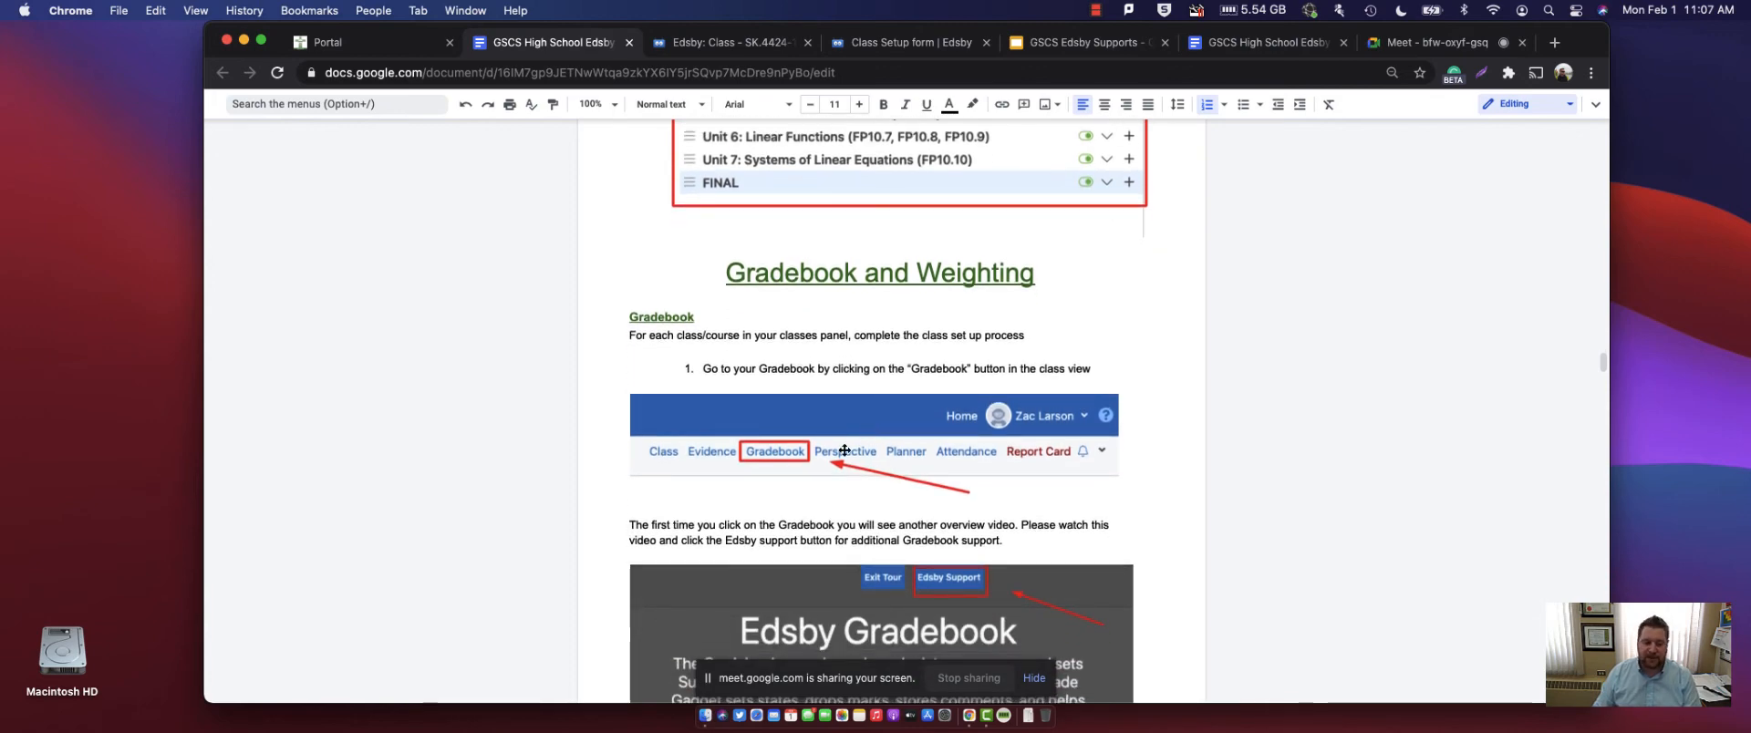
{"action": "scroll", "coordinate": [845, 451], "scroll_direction": "down", "scroll_amount": 2}
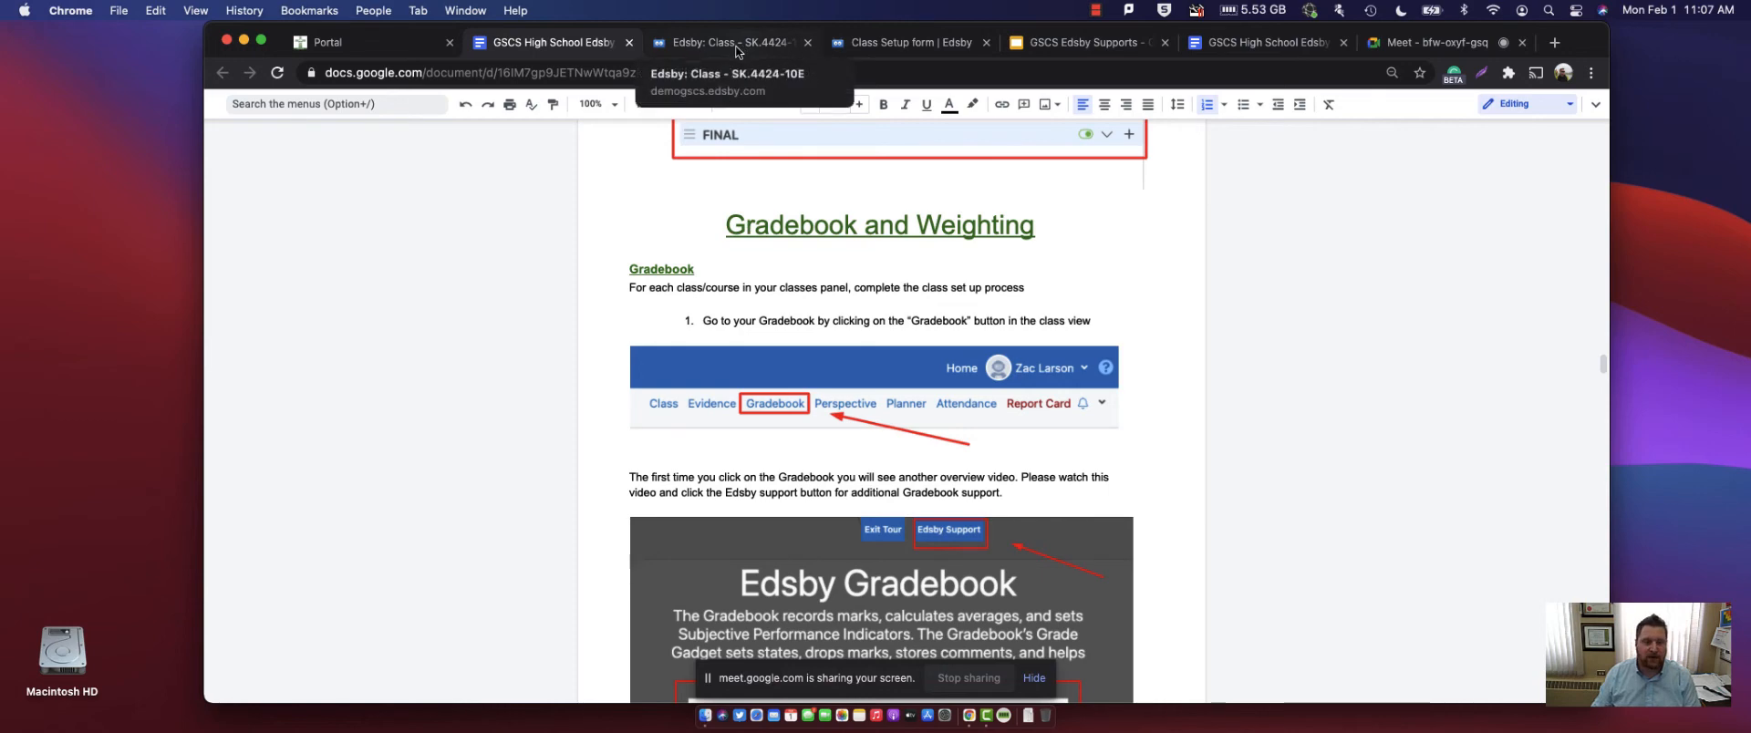
- Switch to Edsby, open the FM10 Period 1 class and review the units and assessments in its Content section
{"action": "left_click", "coordinate": [769, 46]}
{"action": "scroll", "coordinate": [511, 265], "scroll_direction": "up", "scroll_amount": 3}
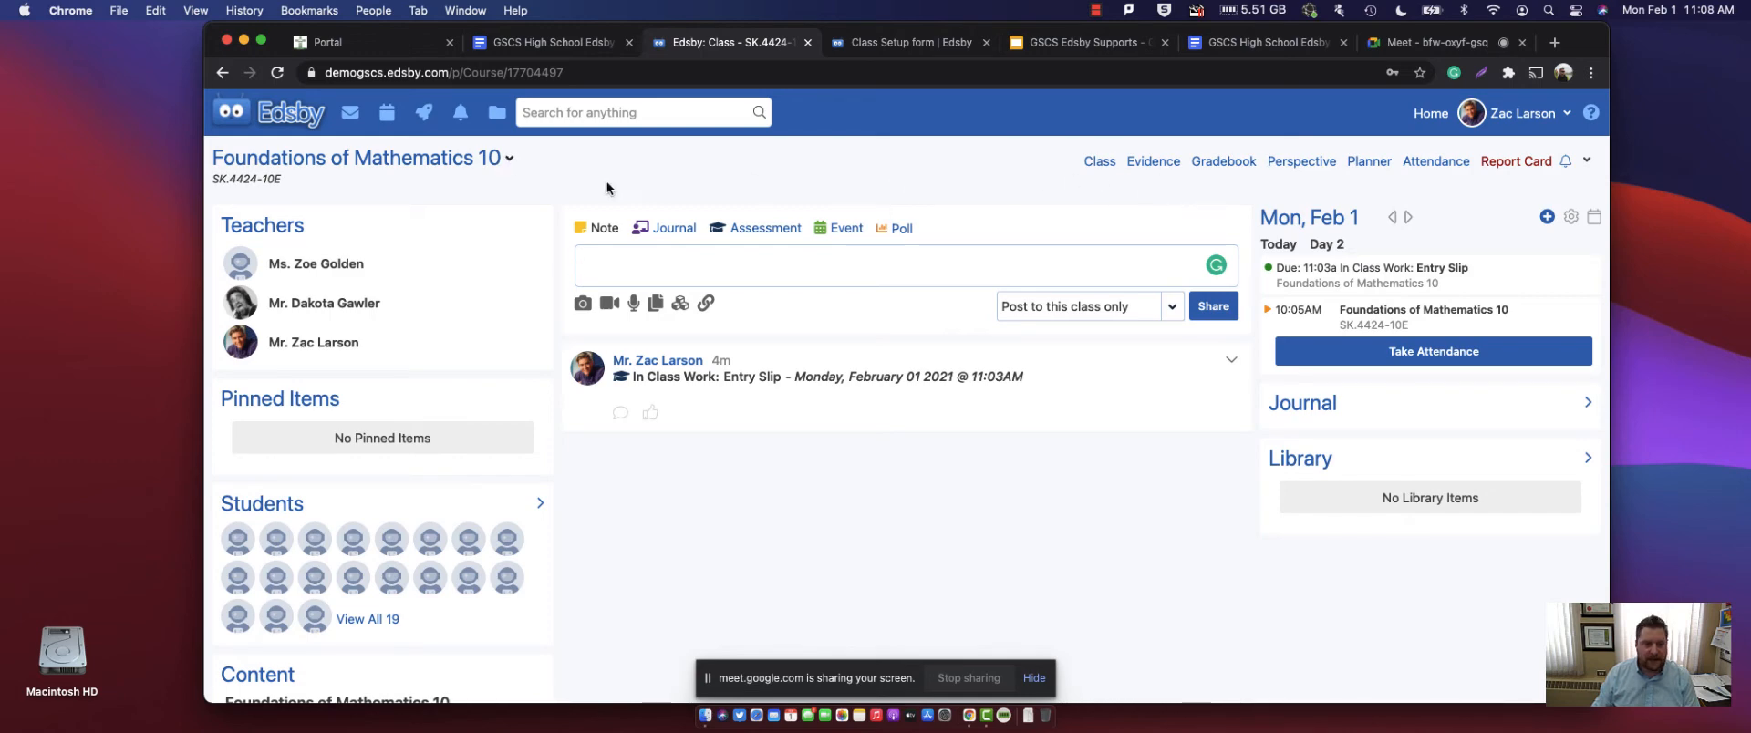
{"action": "left_click", "coordinate": [506, 160]}
{"action": "left_click", "coordinate": [364, 196]}
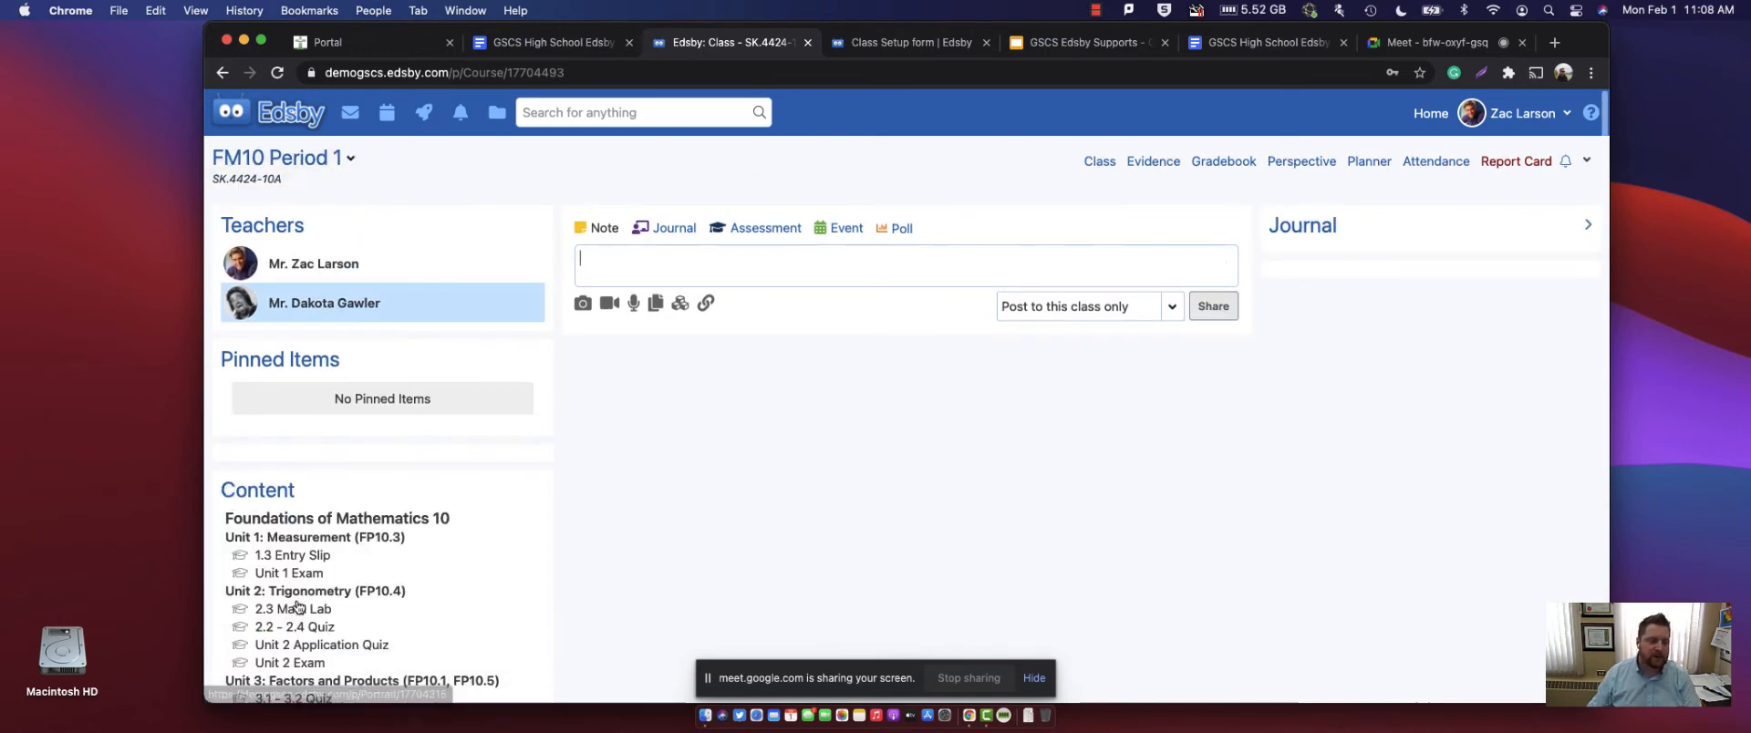
{"action": "scroll", "coordinate": [360, 608], "scroll_direction": "down", "scroll_amount": 5}
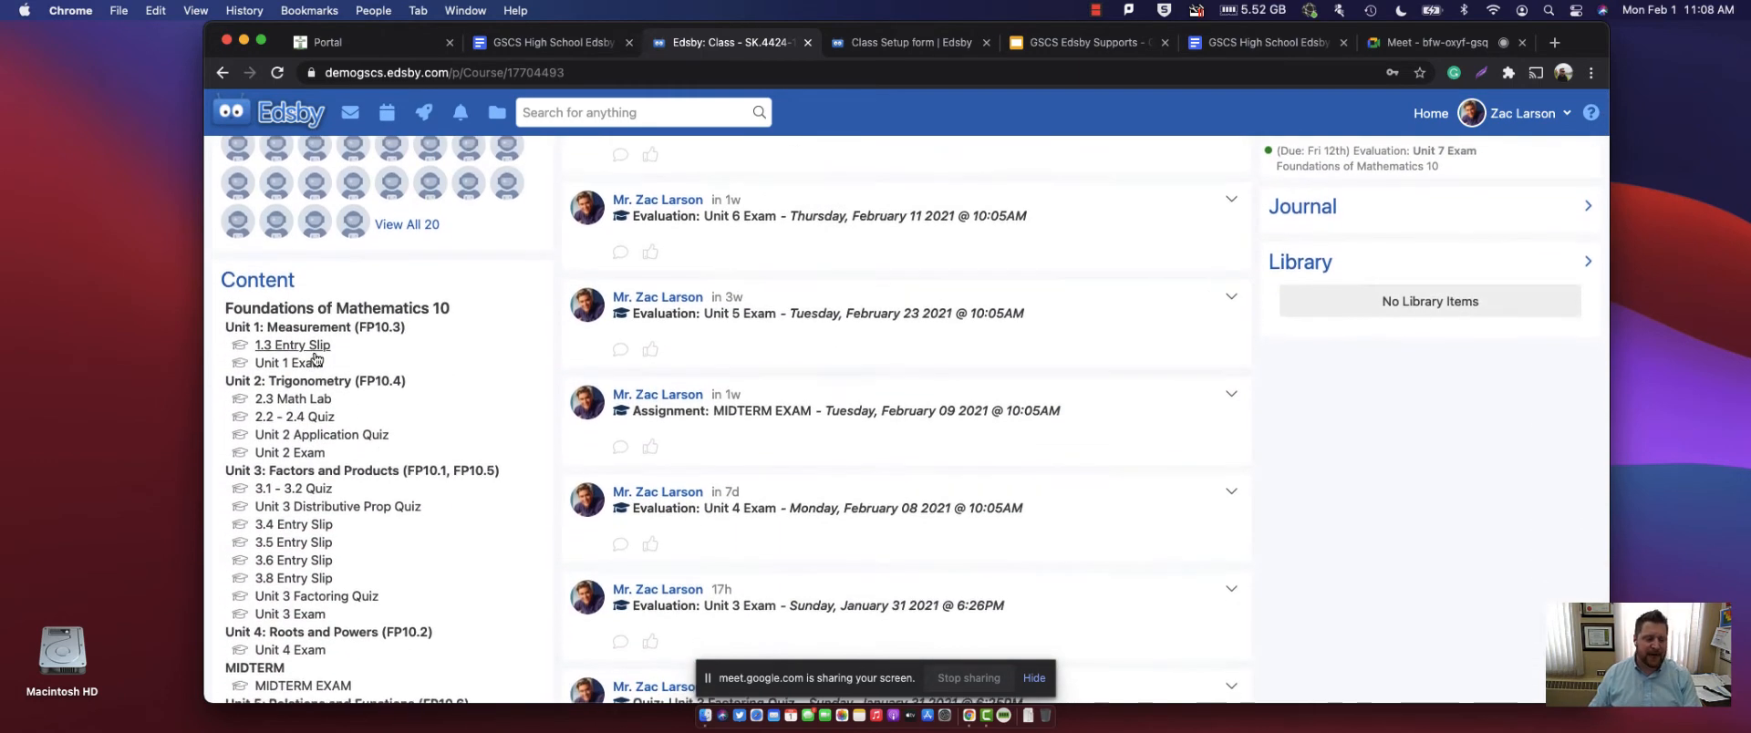
{"action": "scroll", "coordinate": [310, 600], "scroll_direction": "down", "scroll_amount": 3}
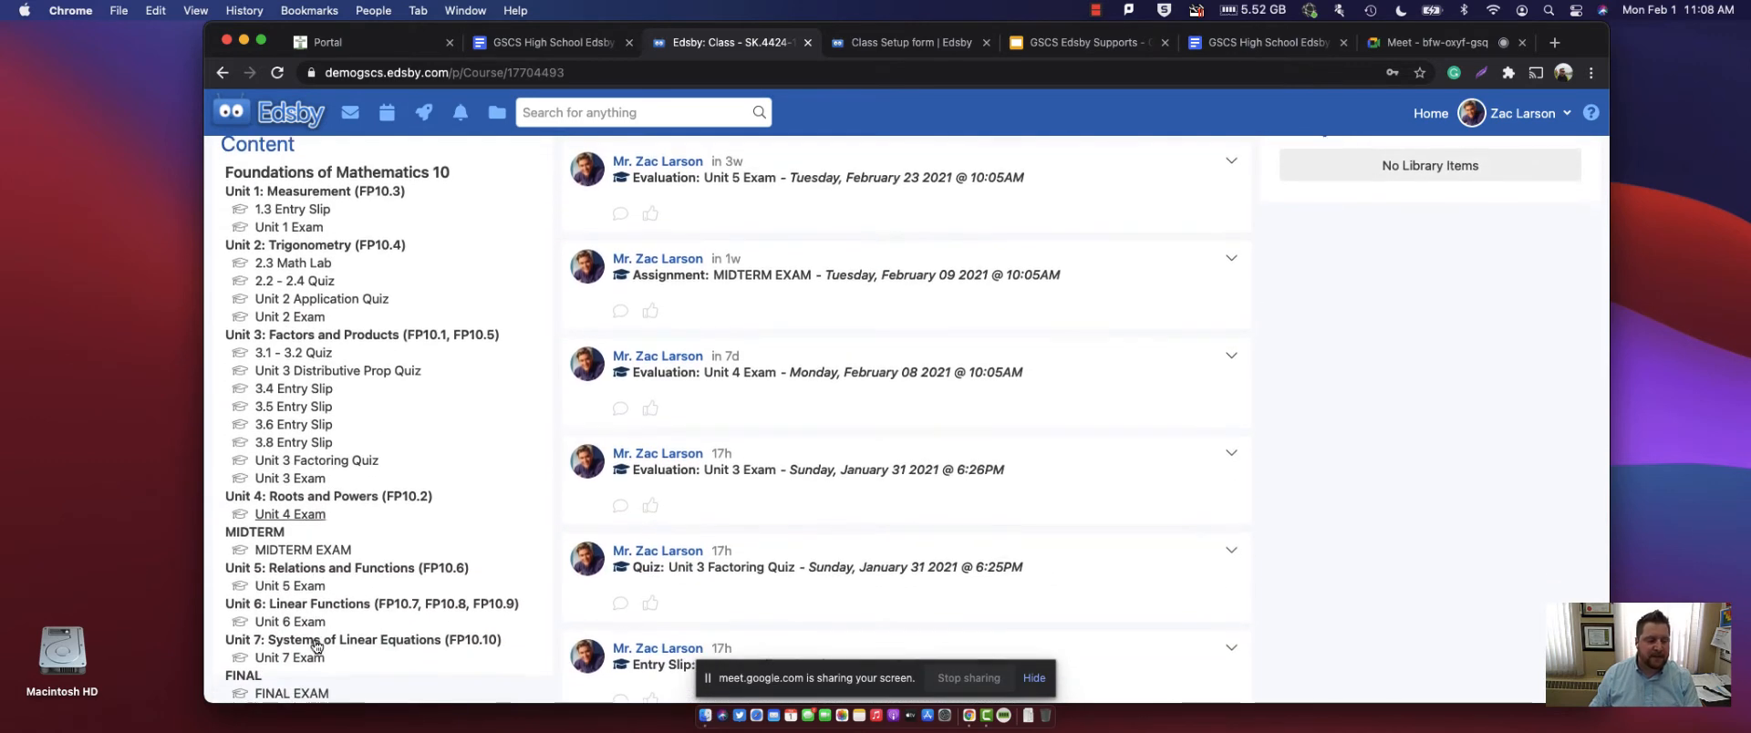
{"action": "scroll", "coordinate": [406, 505], "scroll_direction": "up", "scroll_amount": 7}
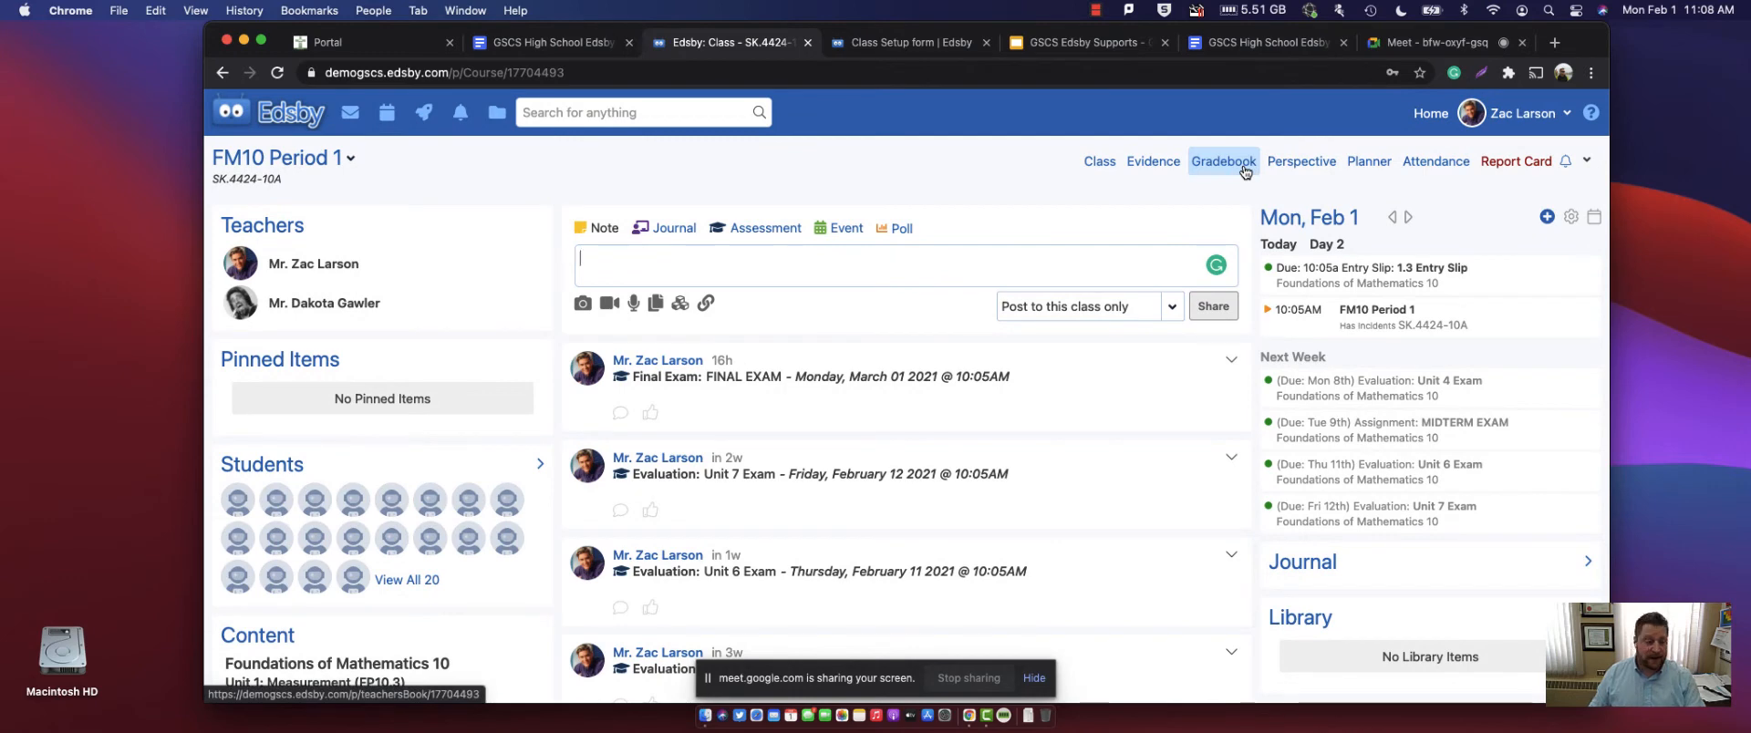
- Open the Gradebook of FM10 Period 1 and look over its unit and assessment columns
{"action": "left_click", "coordinate": [1232, 167]}
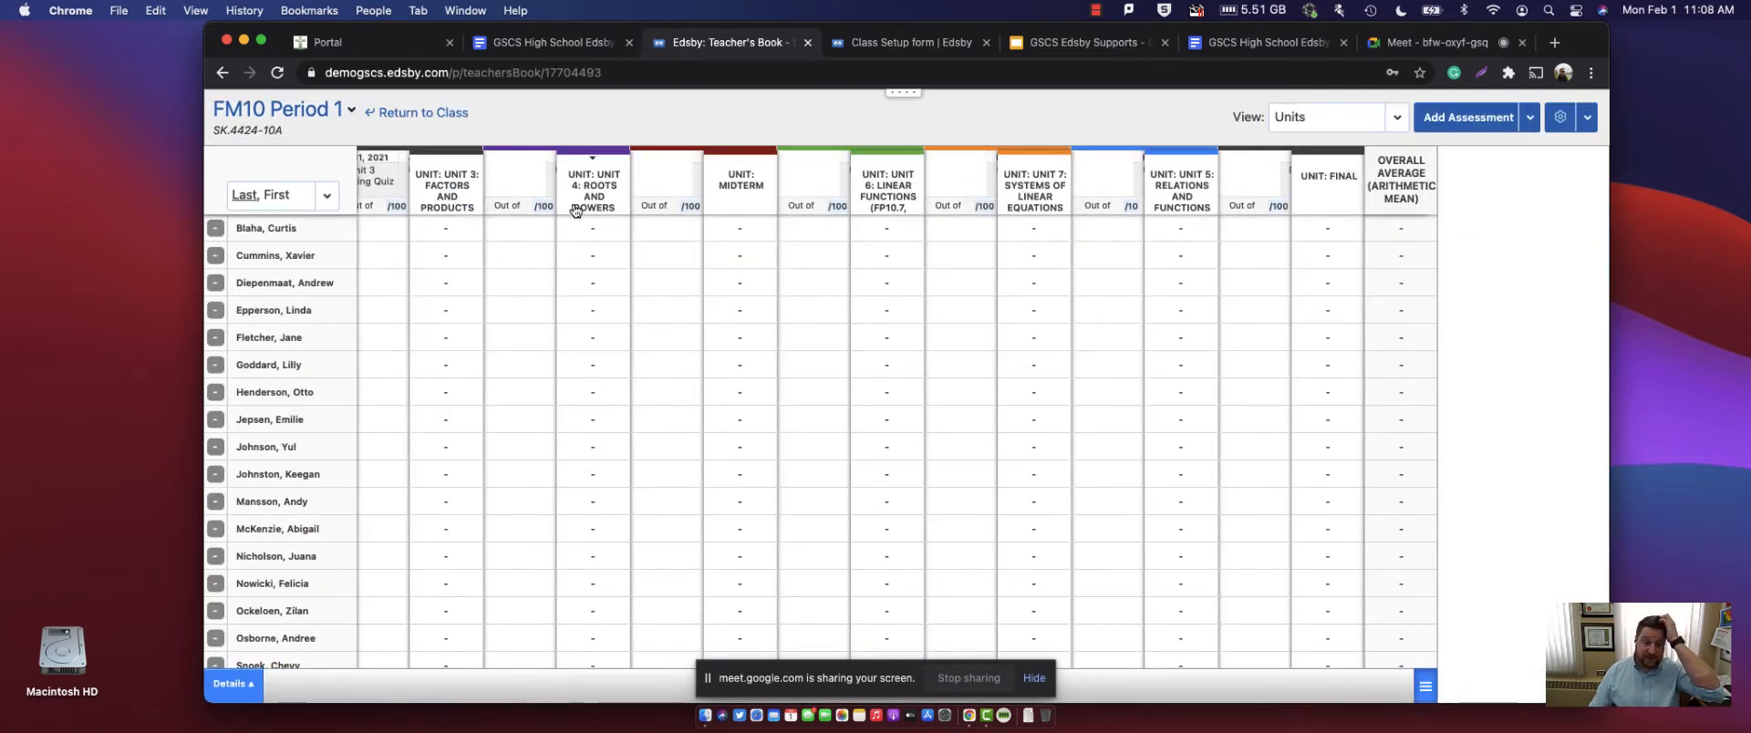
{"action": "scroll", "coordinate": [884, 312], "scroll_direction": "left", "scroll_amount": 10}
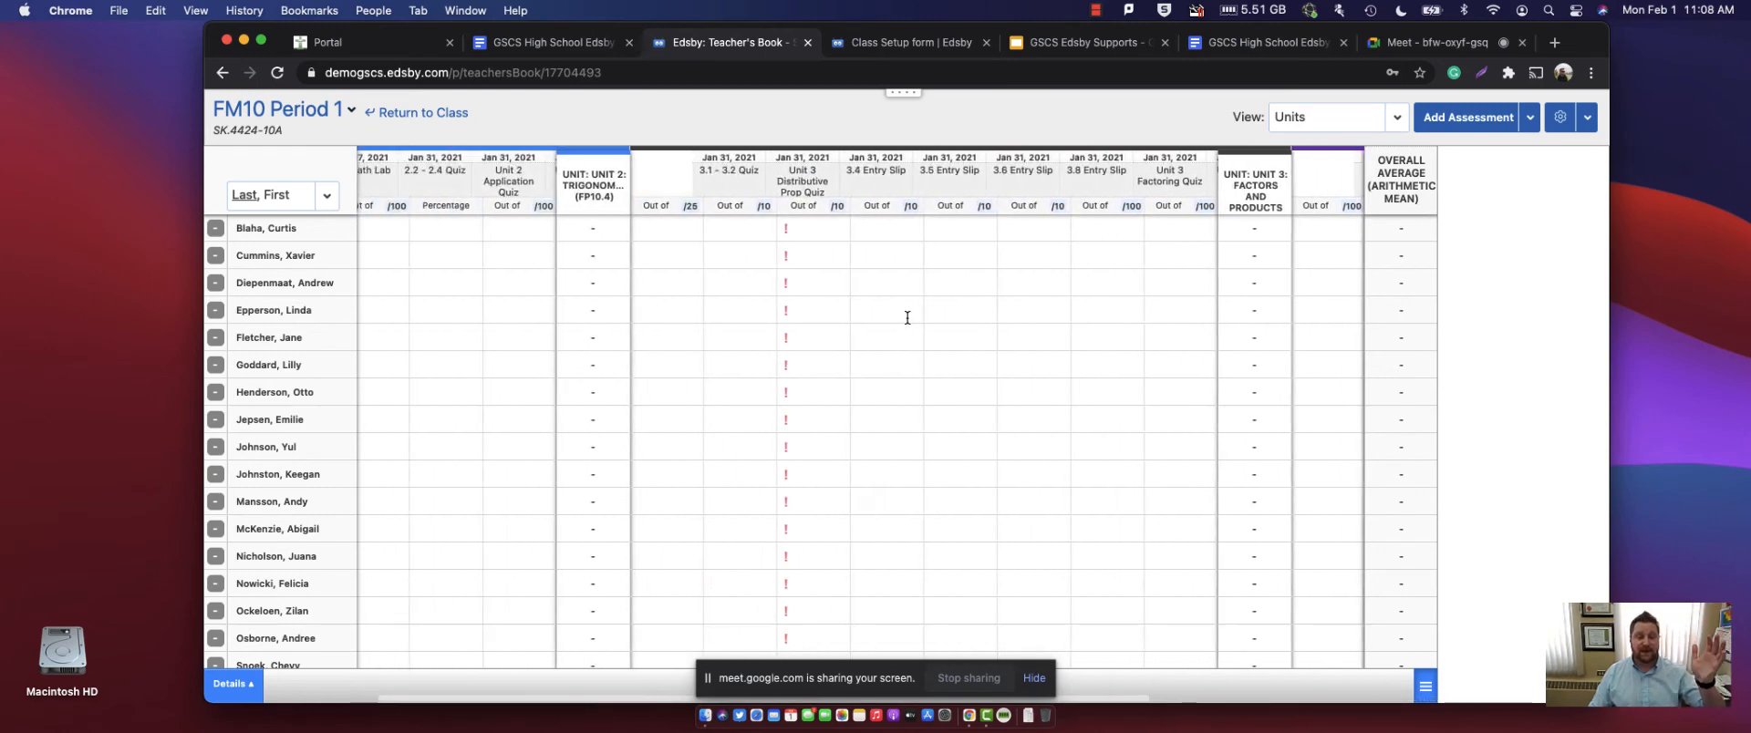
{"action": "scroll", "coordinate": [908, 317], "scroll_direction": "left", "scroll_amount": 3}
{"action": "scroll", "coordinate": [727, 266], "scroll_direction": "left", "scroll_amount": 3}
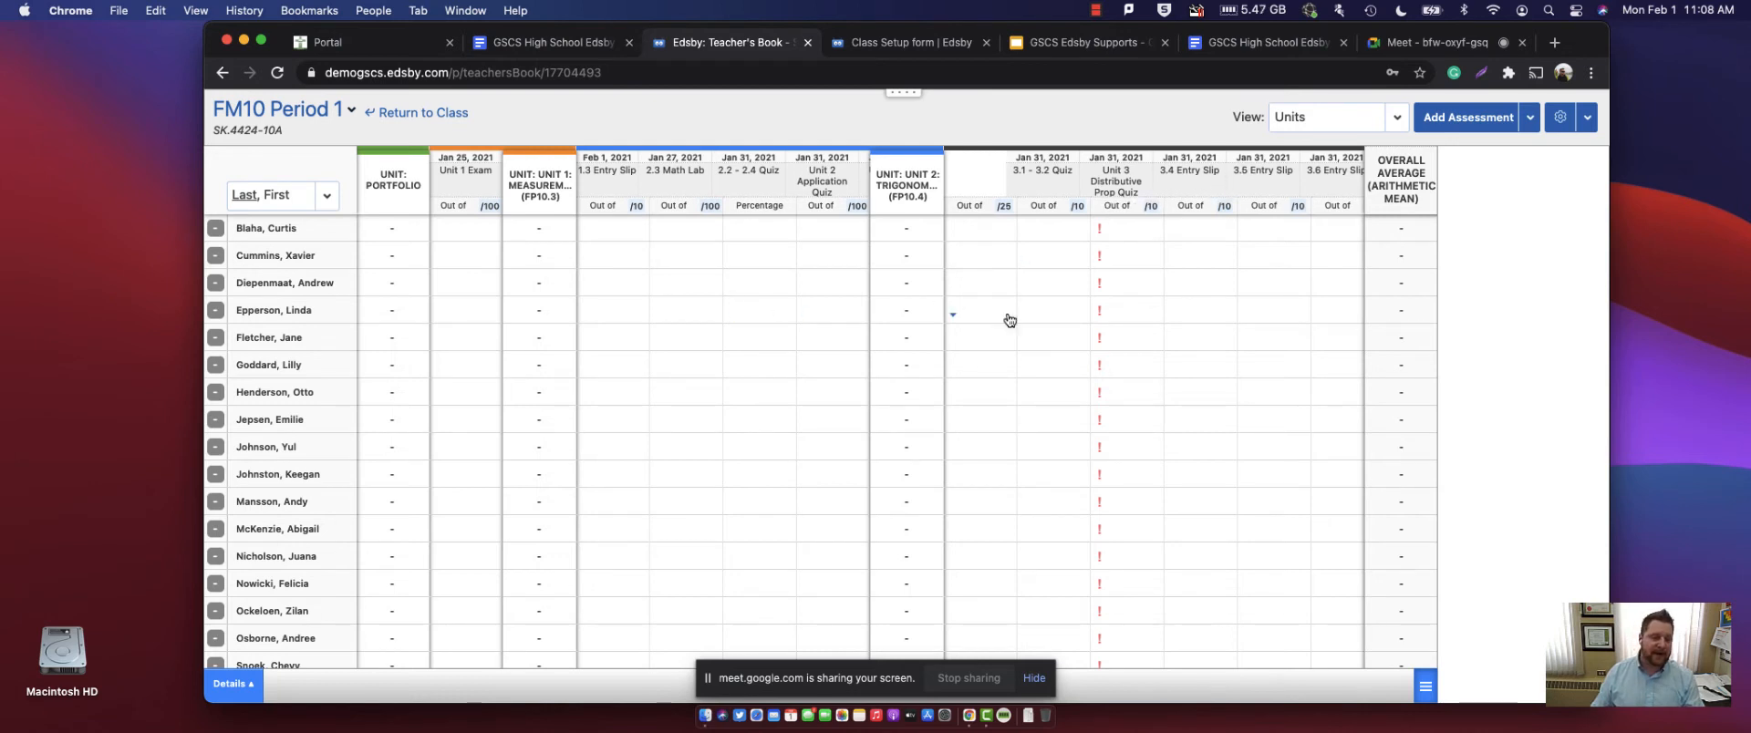
{"action": "scroll", "coordinate": [1178, 287], "scroll_direction": "right", "scroll_amount": 3}
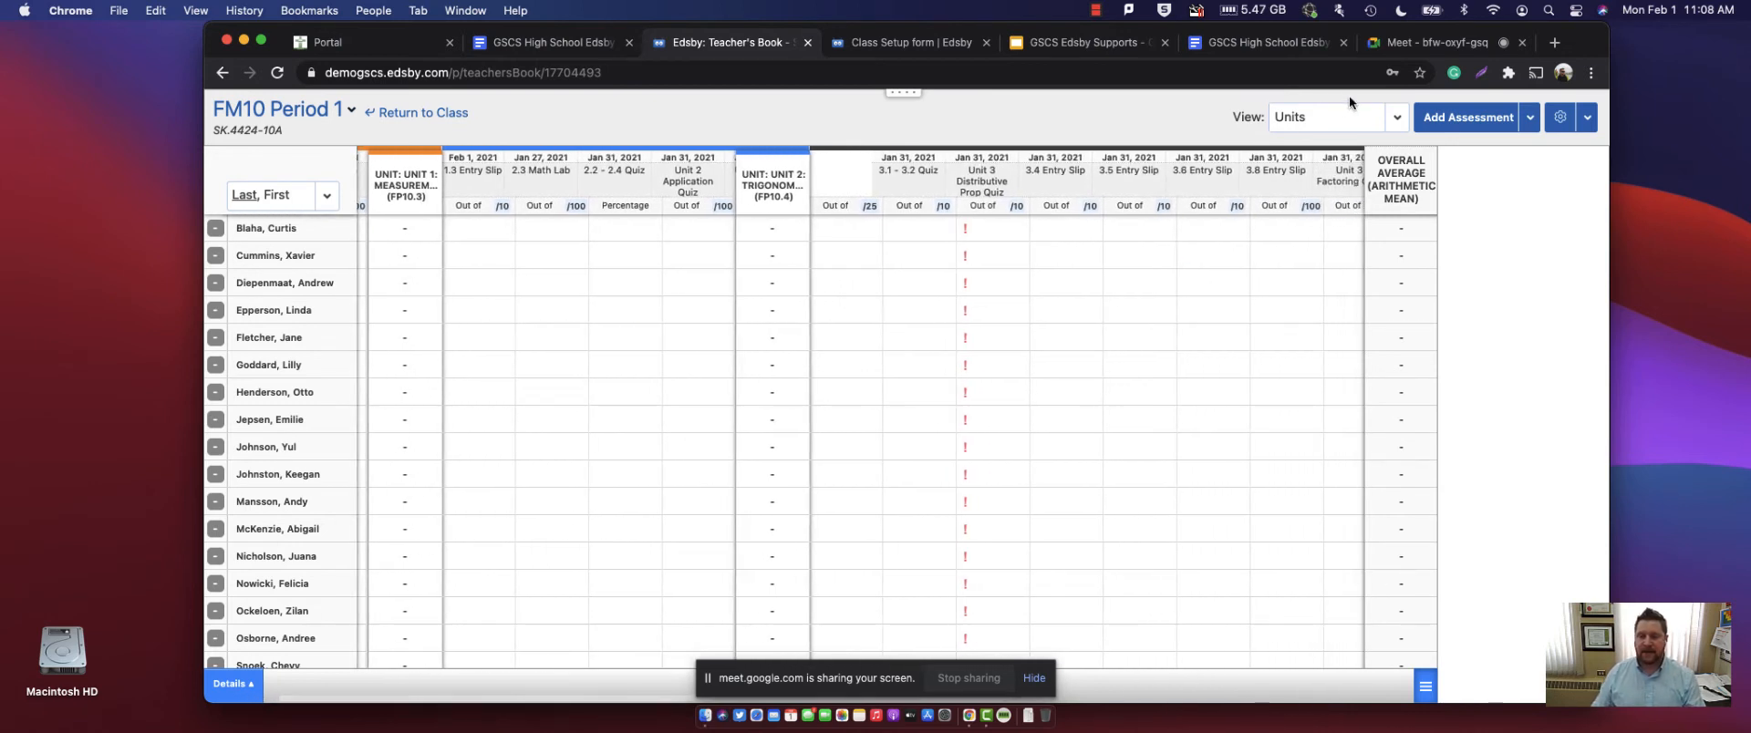
- Show the gradebook by Reporting Periods to examine its assessment columns, and return the view to Units
{"action": "left_click", "coordinate": [1377, 117]}
{"action": "left_click", "coordinate": [1369, 108]}
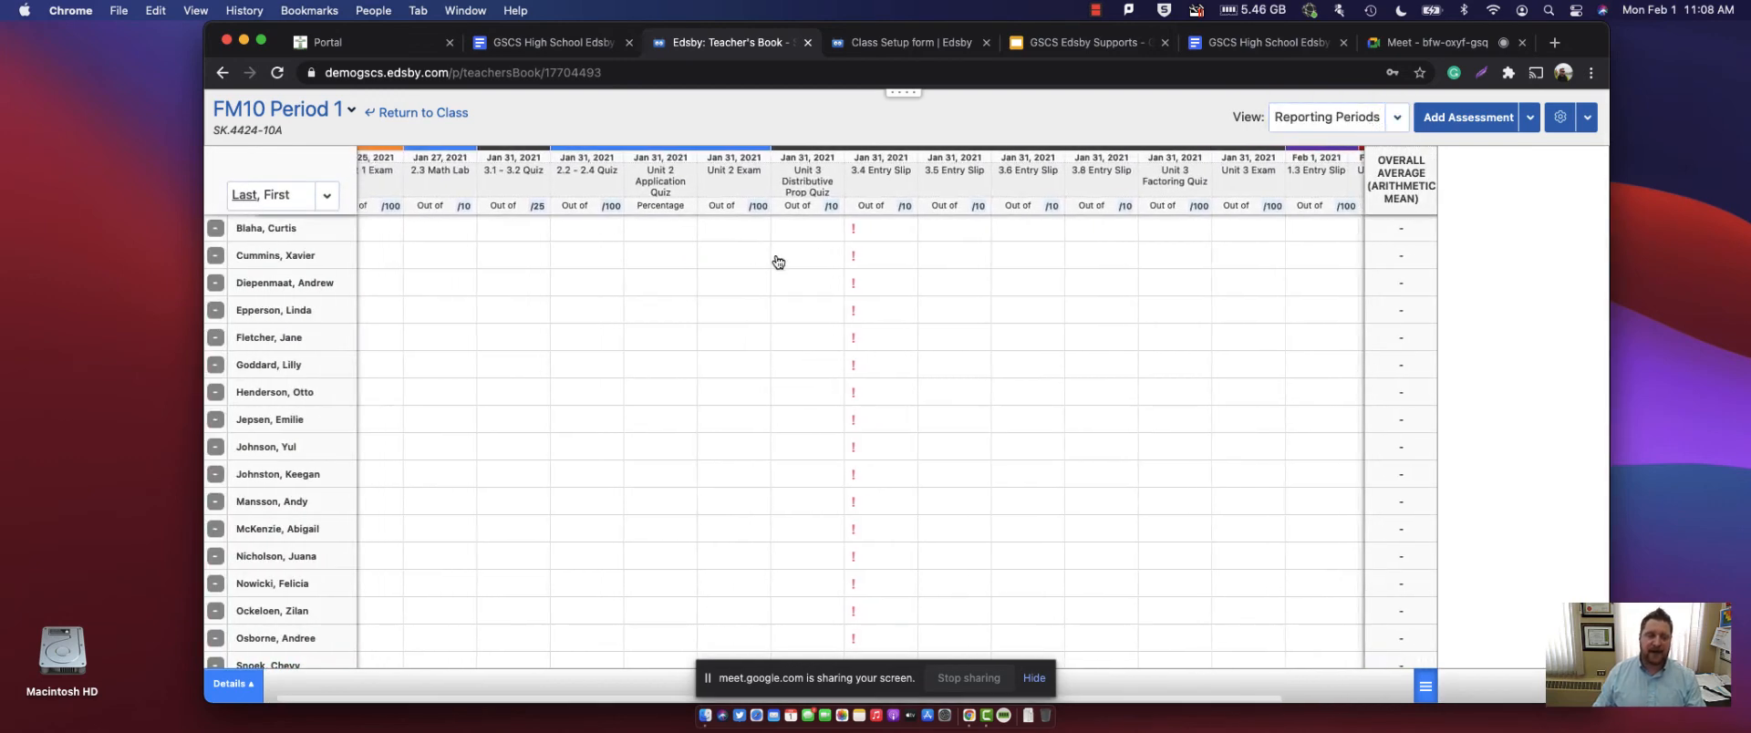
{"action": "scroll", "coordinate": [773, 262], "scroll_direction": "left", "scroll_amount": 1}
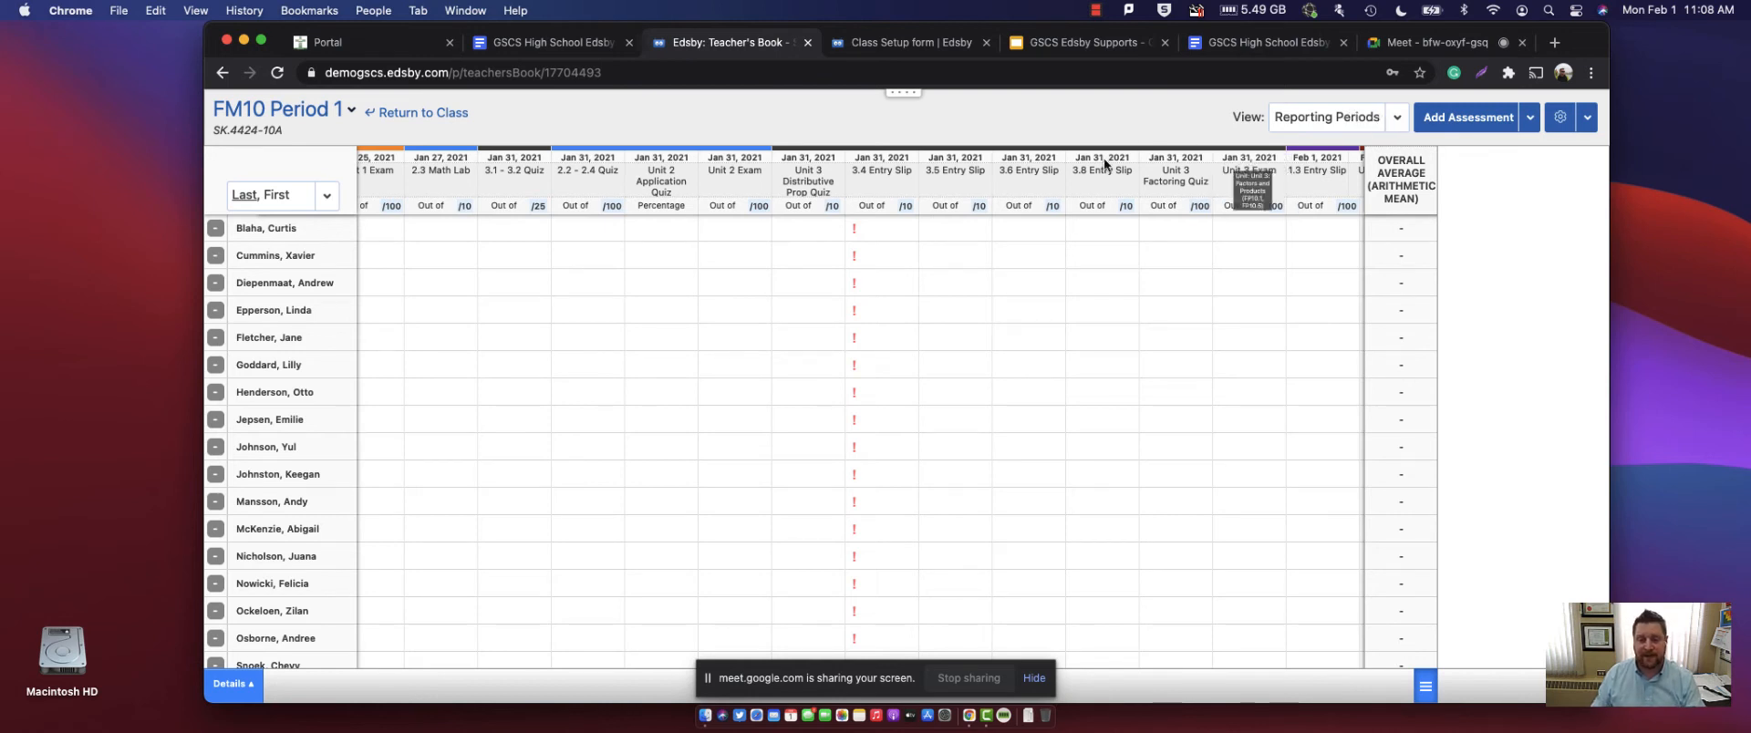
{"action": "left_click", "coordinate": [1398, 121]}
{"action": "left_click", "coordinate": [1287, 143]}
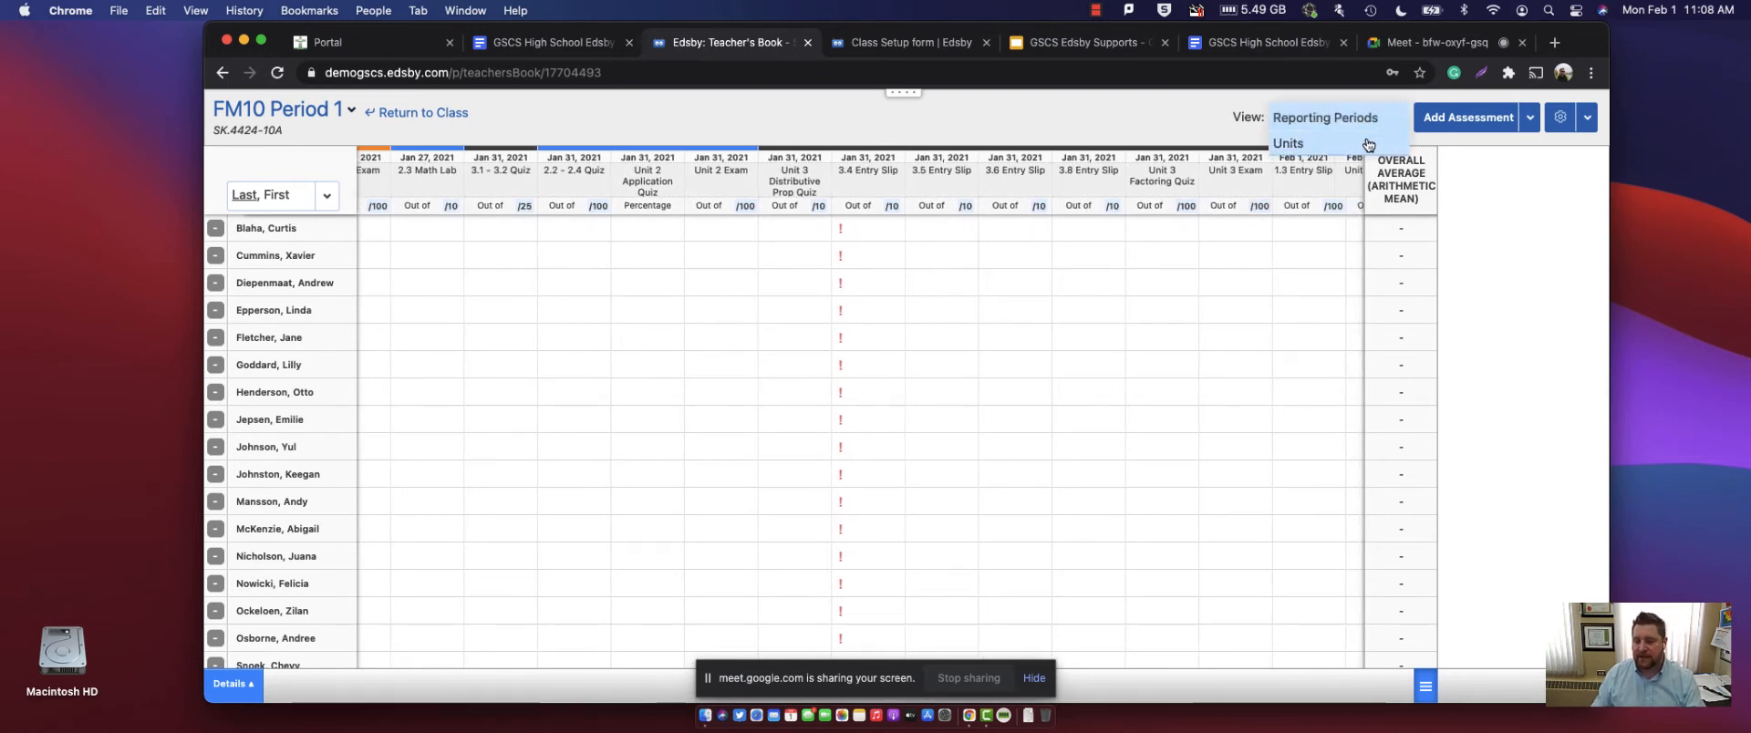
- Examine the gradebook's columns from Portfolio through the FINAL unit, including each unit's assessments and the overall average
{"action": "scroll", "coordinate": [979, 221], "scroll_direction": "right", "scroll_amount": 10}
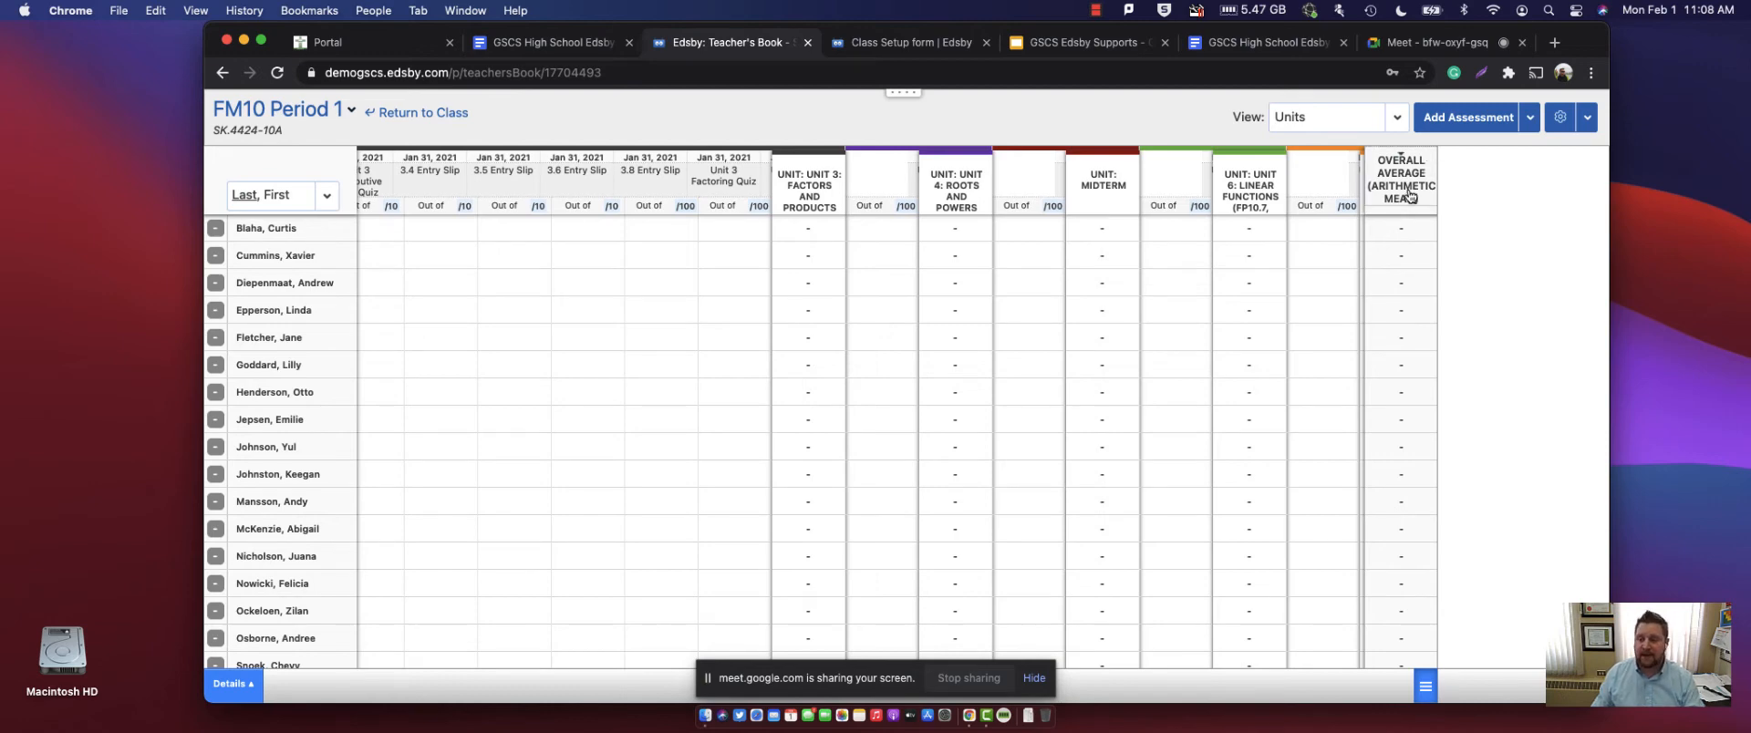
{"action": "scroll", "coordinate": [1305, 241], "scroll_direction": "left", "scroll_amount": 3}
{"action": "scroll", "coordinate": [1305, 241], "scroll_direction": "left", "scroll_amount": 15}
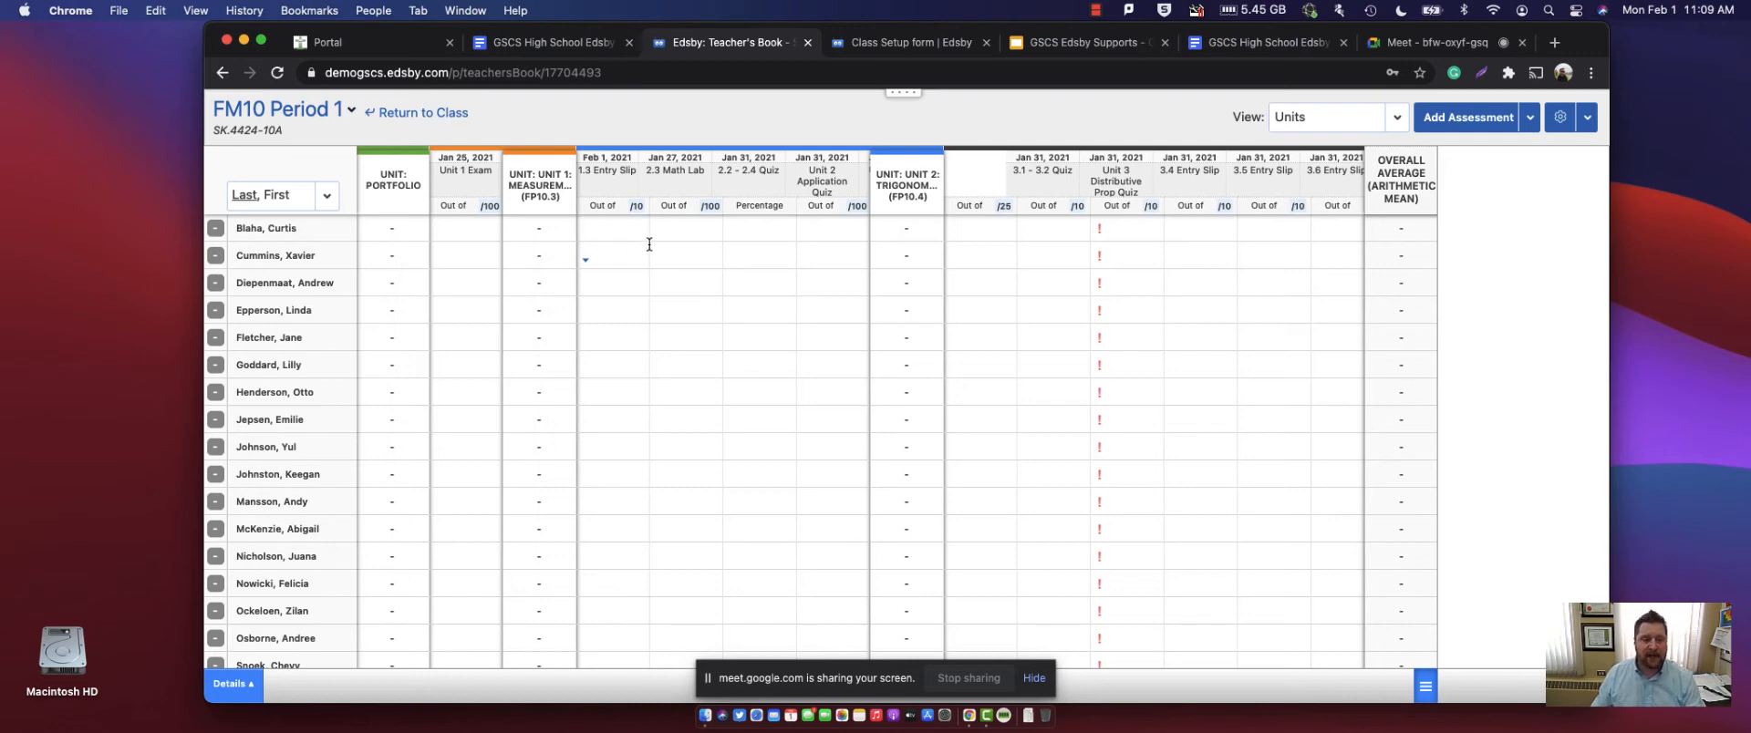
{"action": "scroll", "coordinate": [912, 274], "scroll_direction": "down", "scroll_amount": 1}
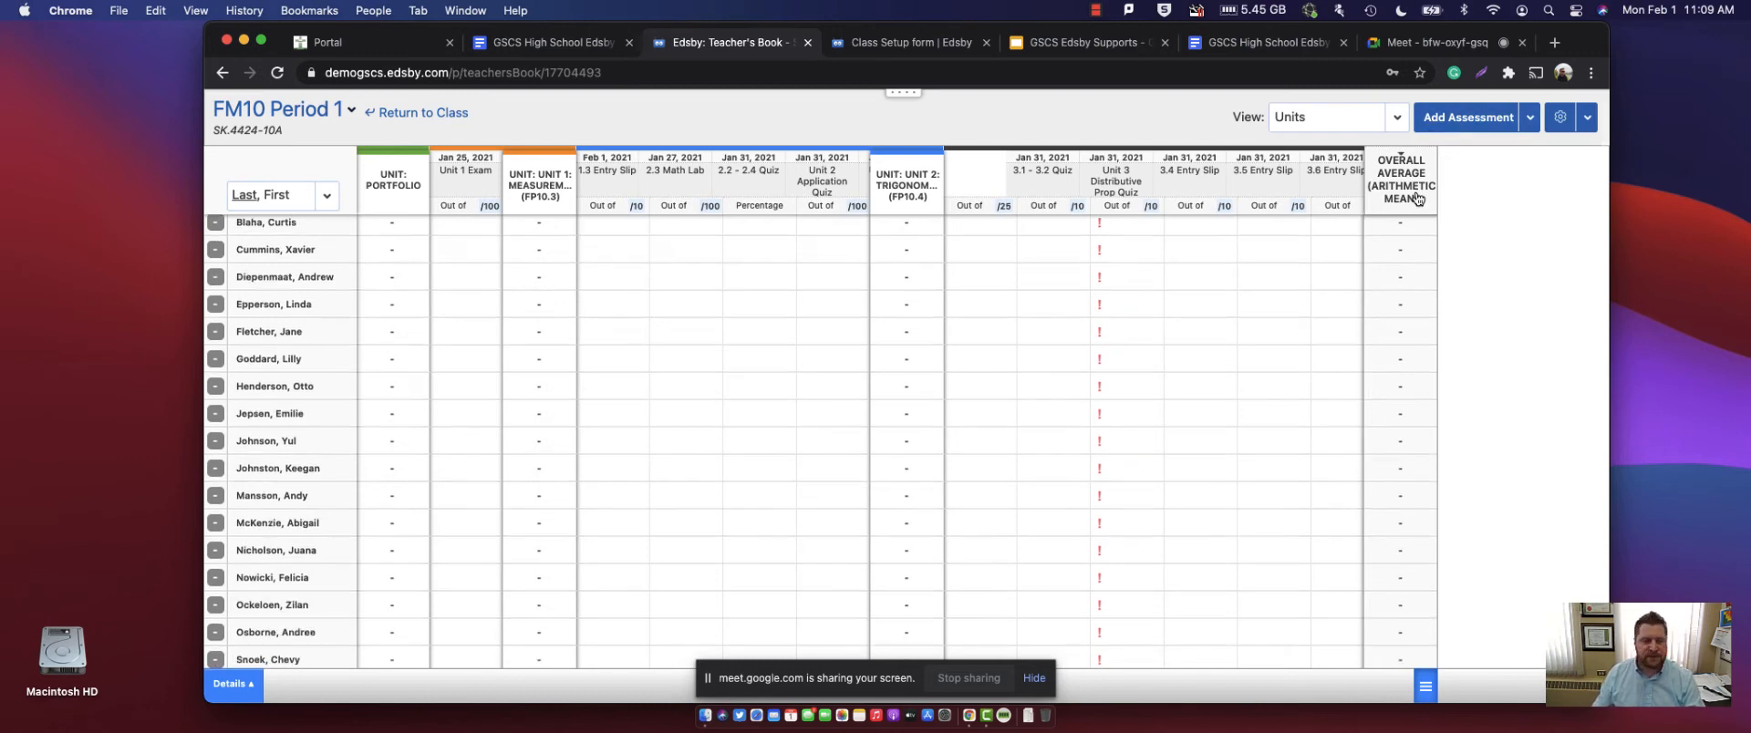
{"action": "scroll", "coordinate": [225, 303], "scroll_direction": "up", "scroll_amount": 1}
{"action": "scroll", "coordinate": [489, 266], "scroll_direction": "right", "scroll_amount": 1}
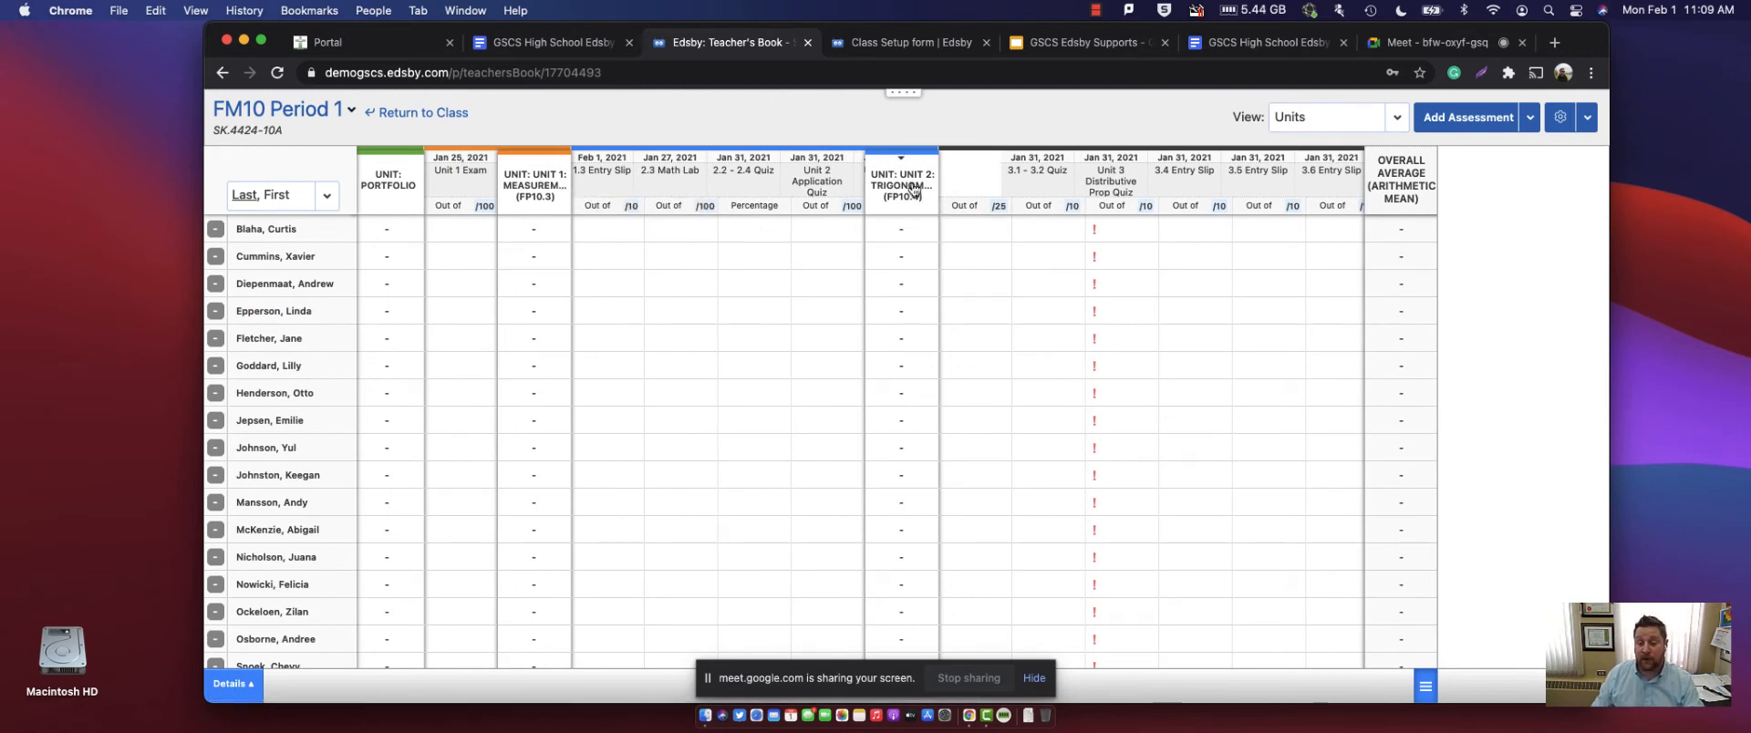
{"action": "scroll", "coordinate": [1079, 184], "scroll_direction": "right", "scroll_amount": 3}
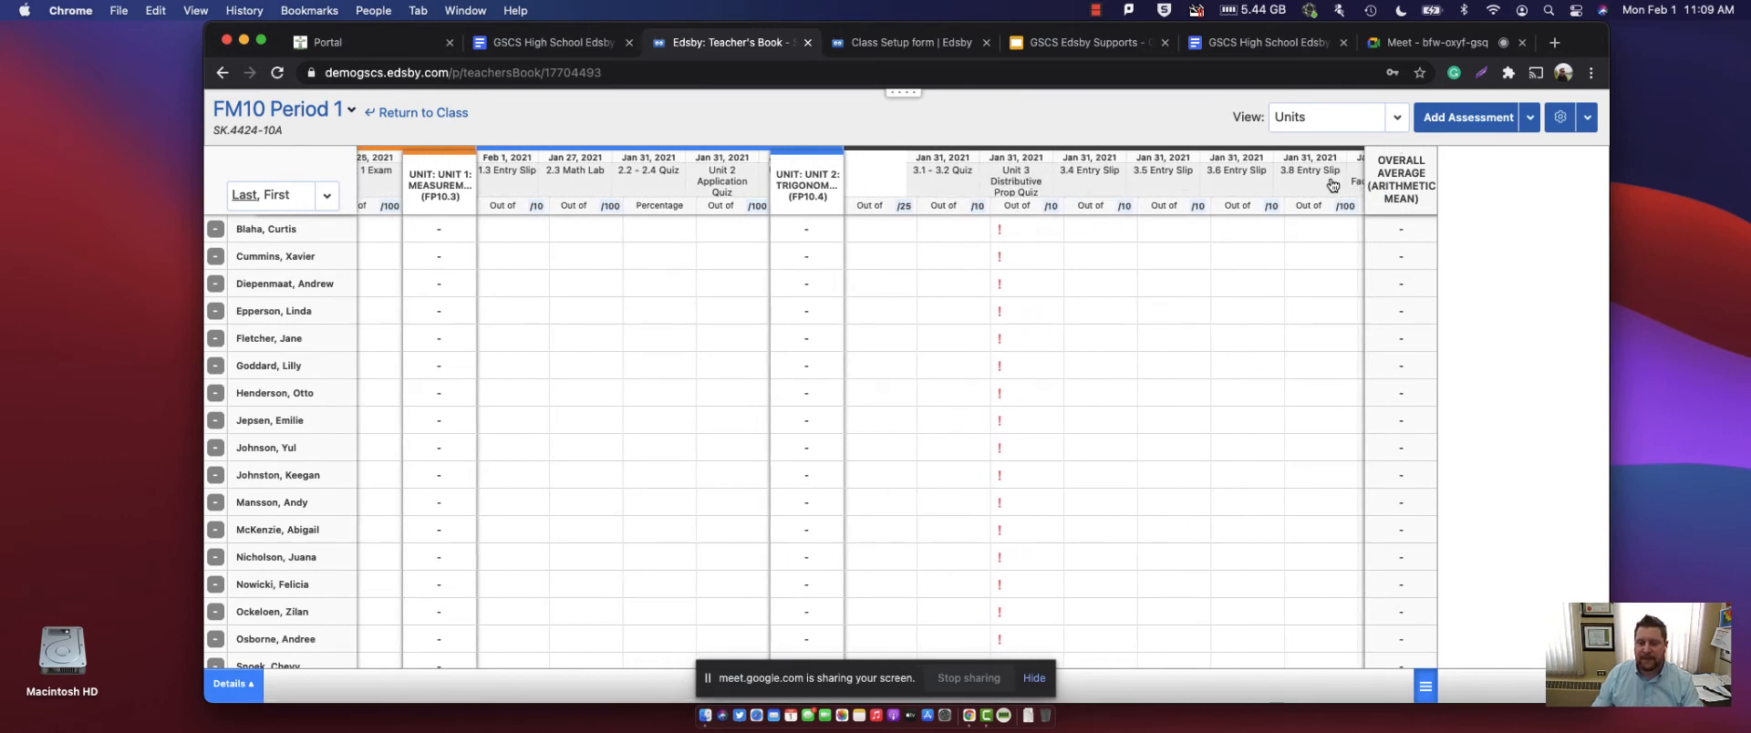
{"action": "scroll", "coordinate": [1010, 164], "scroll_direction": "right", "scroll_amount": 1}
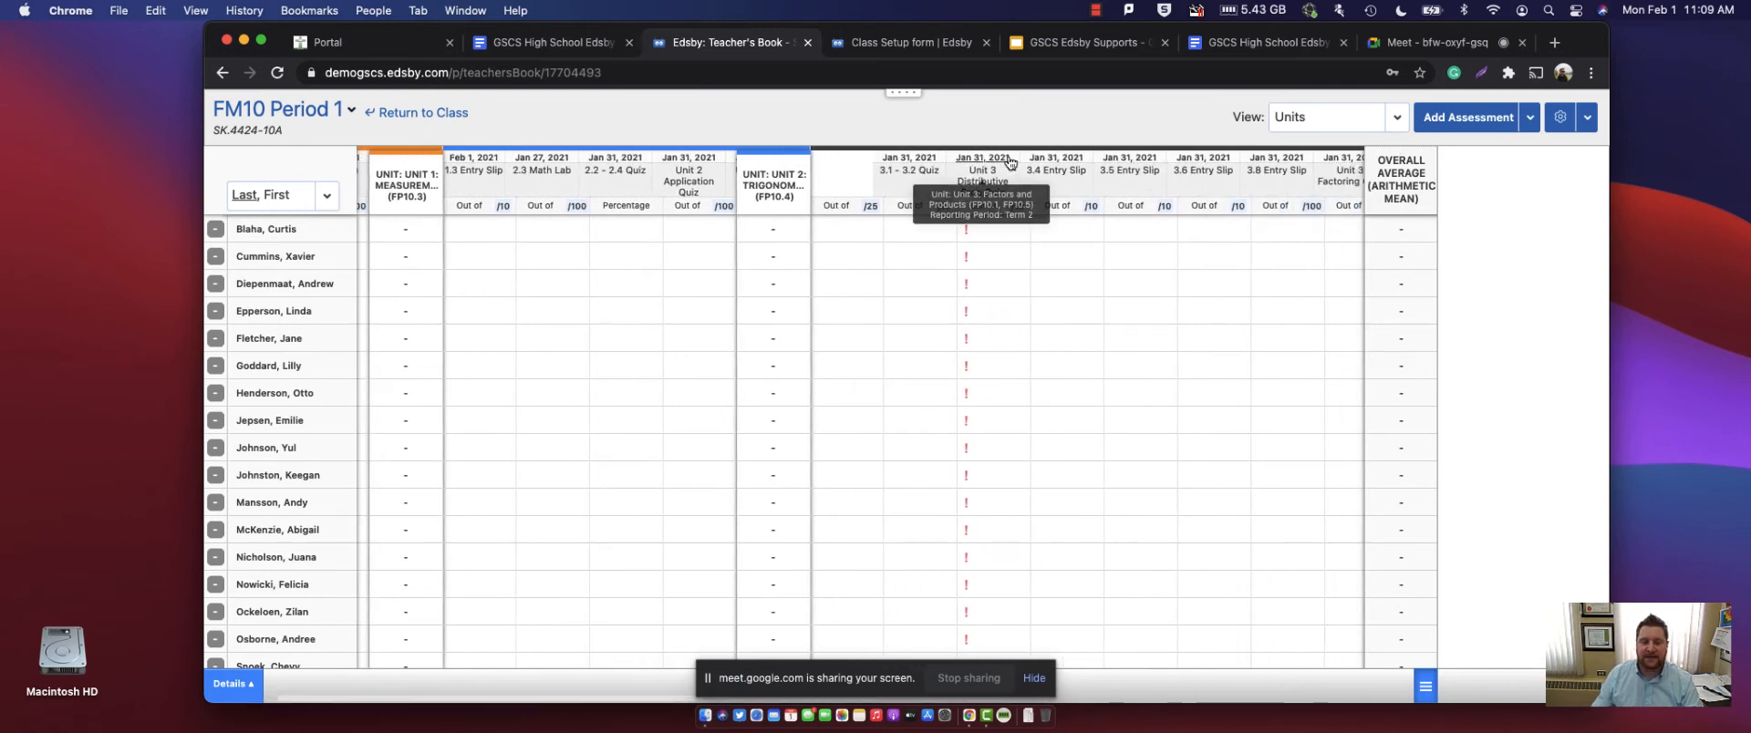
{"action": "scroll", "coordinate": [1011, 164], "scroll_direction": "right", "scroll_amount": 6}
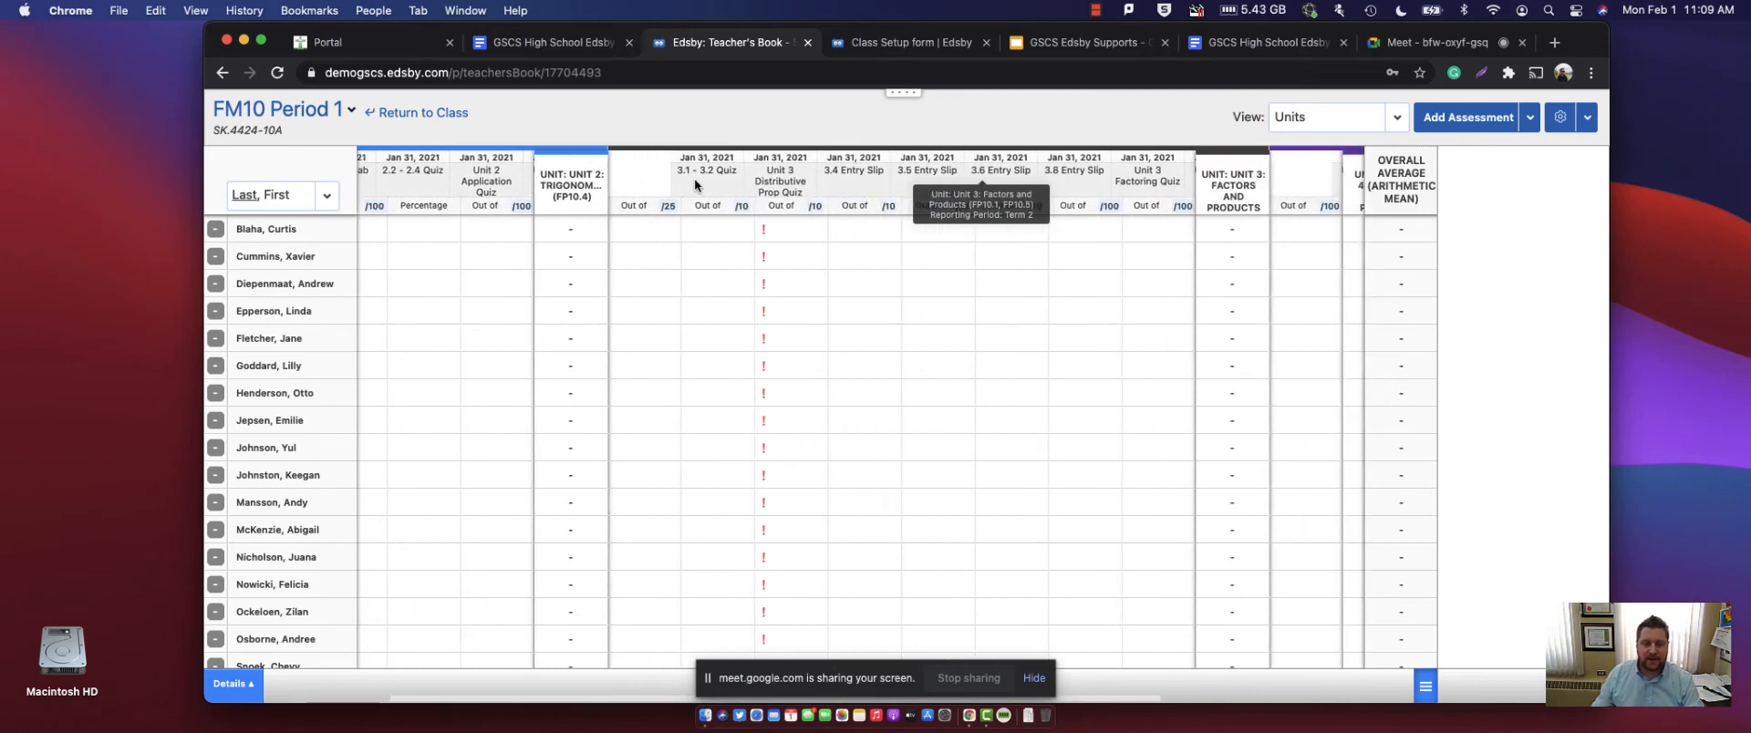
{"action": "scroll", "coordinate": [695, 185], "scroll_direction": "right", "scroll_amount": 5}
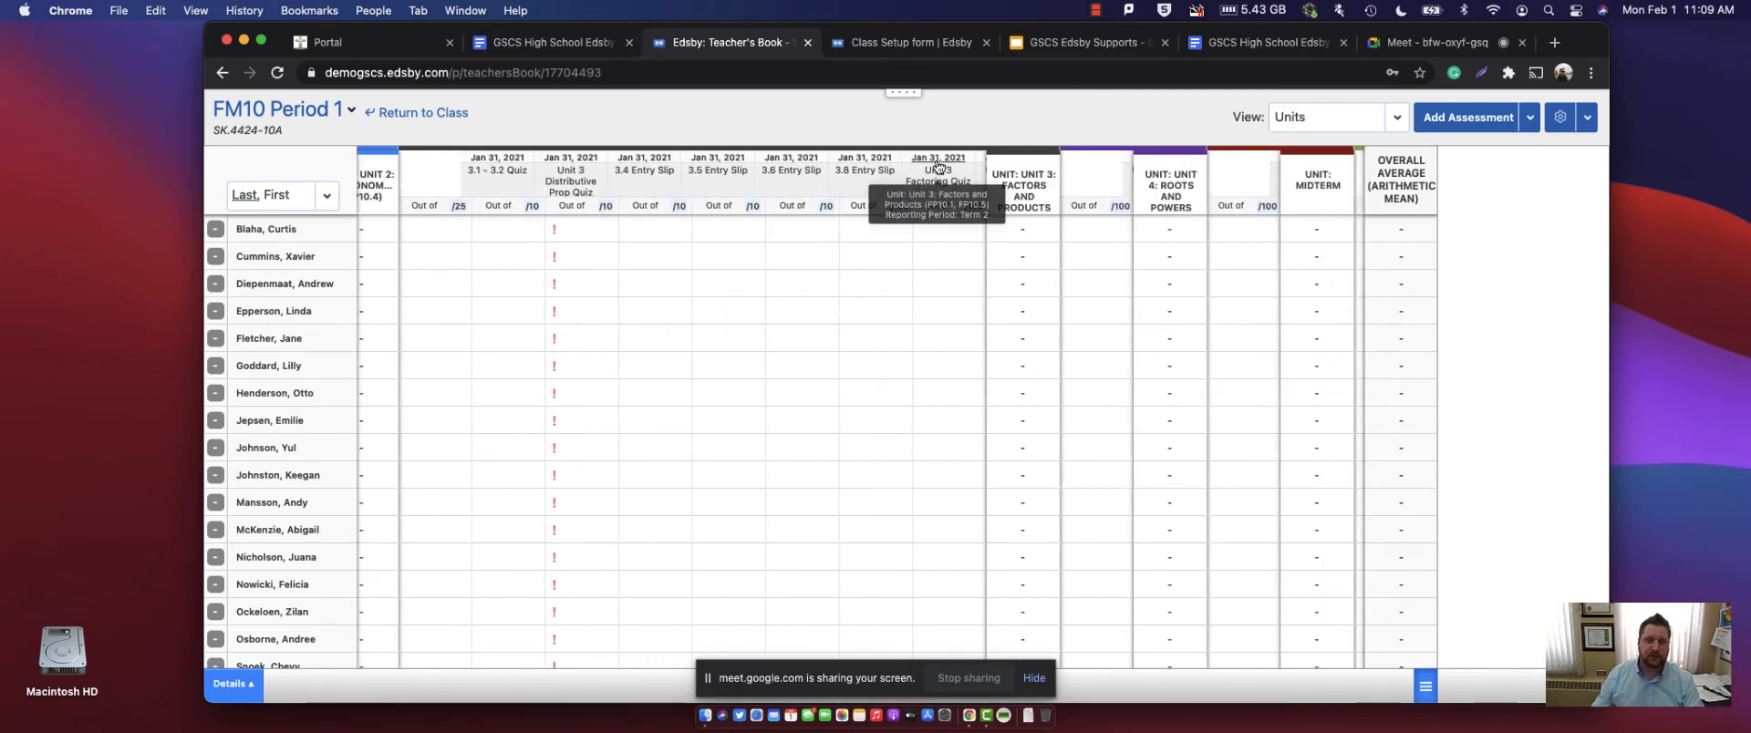
{"action": "scroll", "coordinate": [937, 164], "scroll_direction": "right", "scroll_amount": 12}
{"action": "scroll", "coordinate": [938, 164], "scroll_direction": "right", "scroll_amount": 3}
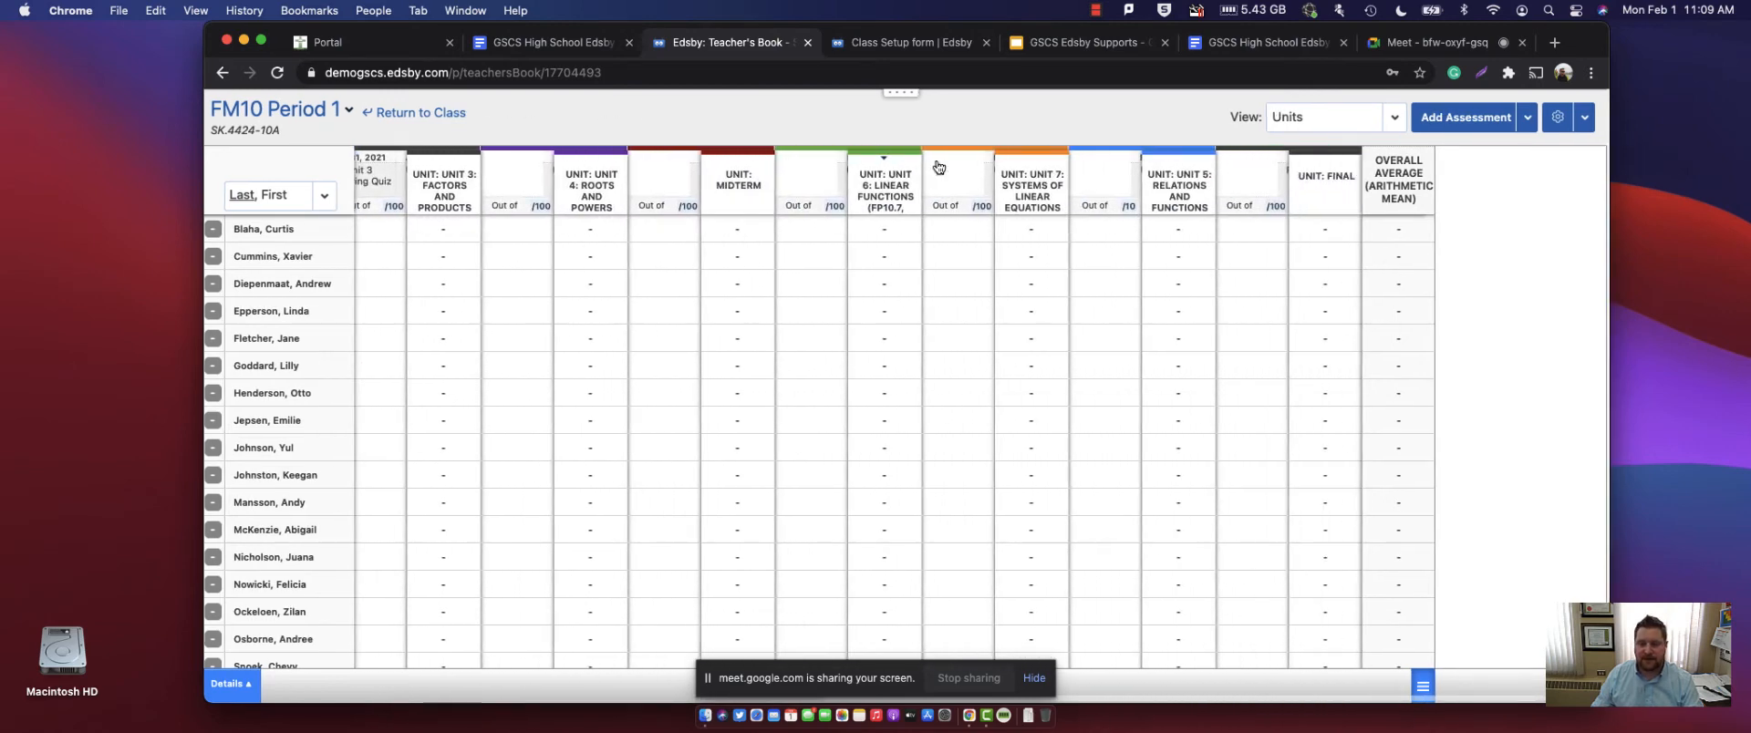
- Open the FINAL EXAM assessment from the gradebook, review its unit, outcomes, schedule and grading settings, and close it
{"action": "left_click", "coordinate": [1283, 160]}
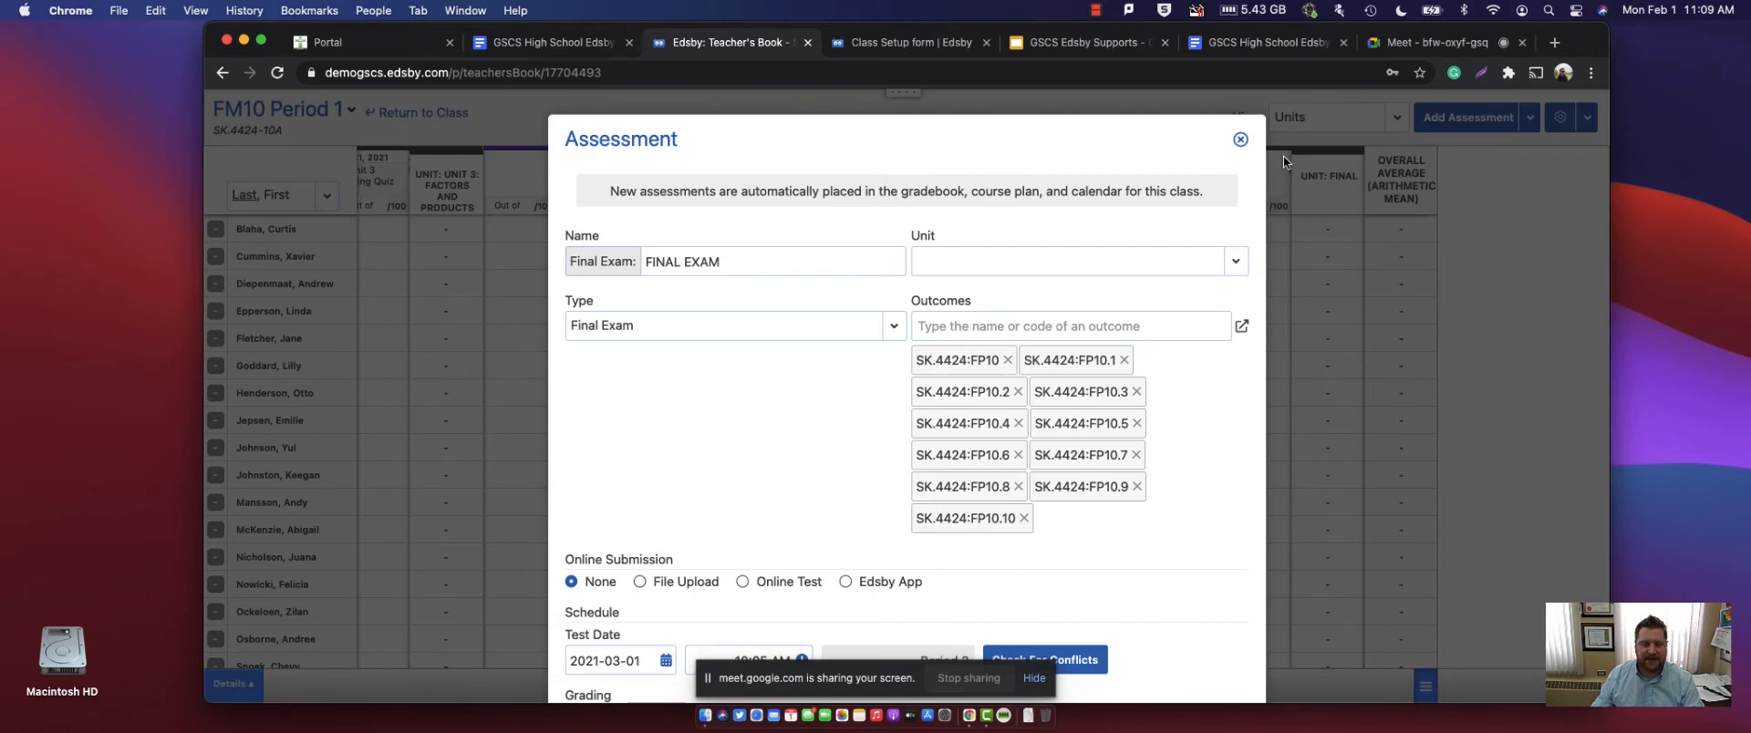
{"action": "scroll", "coordinate": [803, 395], "scroll_direction": "down", "scroll_amount": 3}
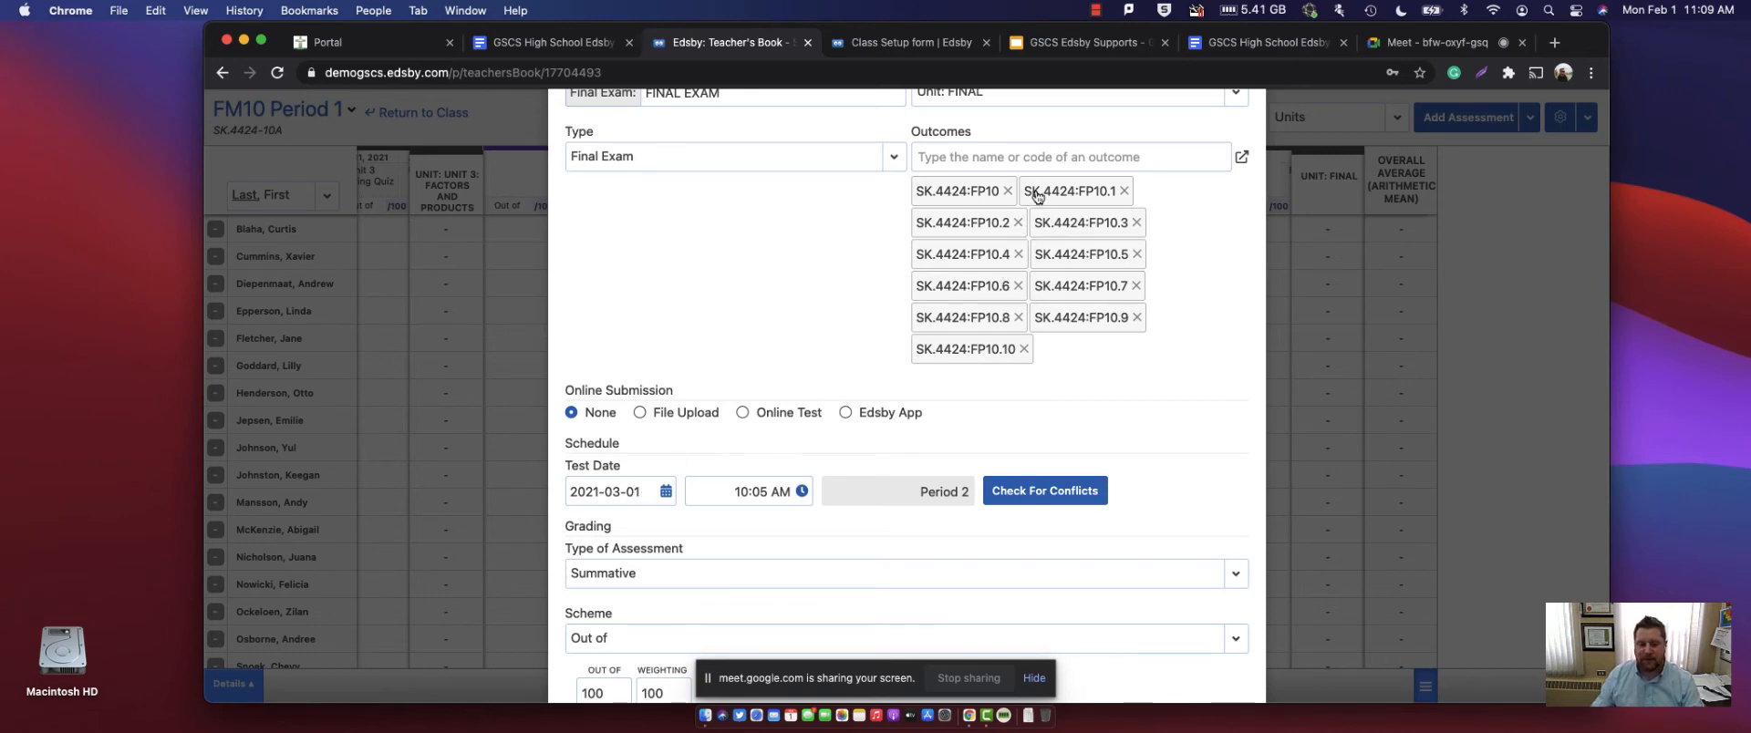
{"action": "scroll", "coordinate": [1036, 196], "scroll_direction": "up", "scroll_amount": 3}
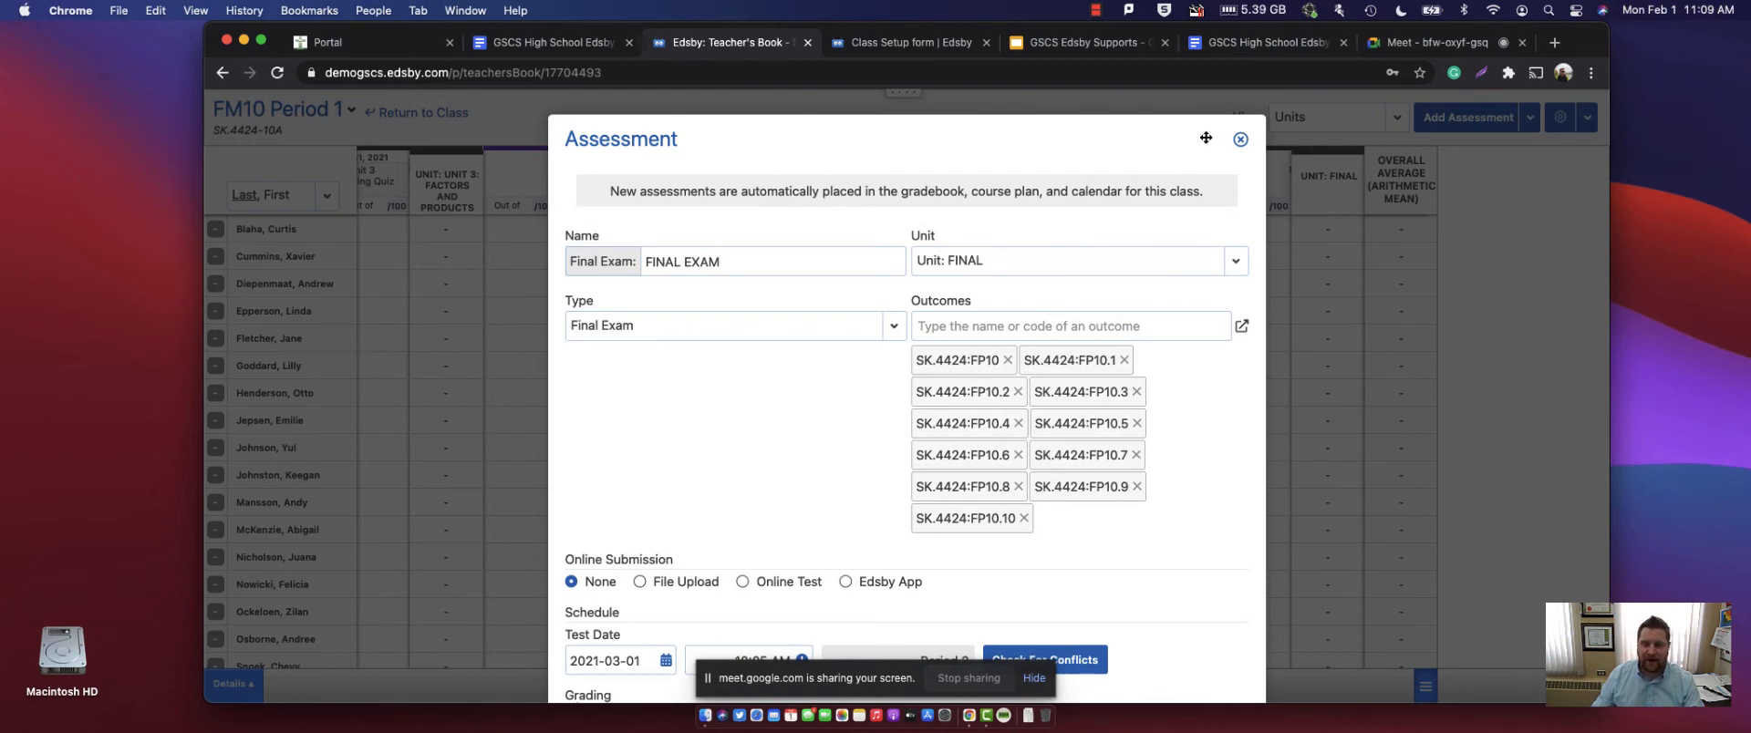
{"action": "left_click", "coordinate": [1241, 139]}
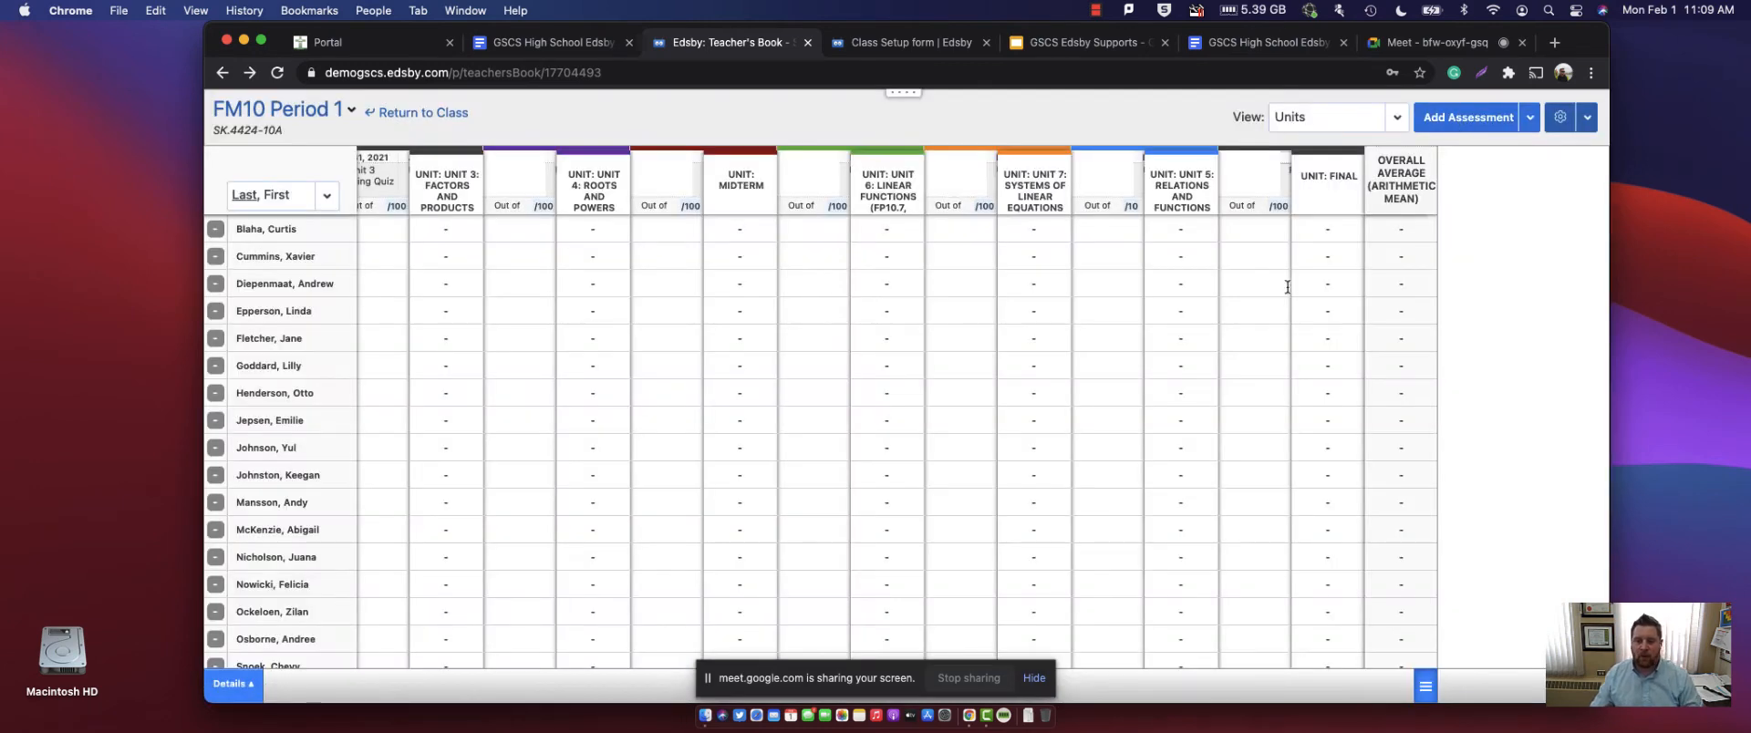
- Look back across the gradebook from the final units to the Unit 3 assessment columns
{"action": "scroll", "coordinate": [1240, 305], "scroll_direction": "down", "scroll_amount": 1}
{"action": "scroll", "coordinate": [1185, 305], "scroll_direction": "left", "scroll_amount": 5}
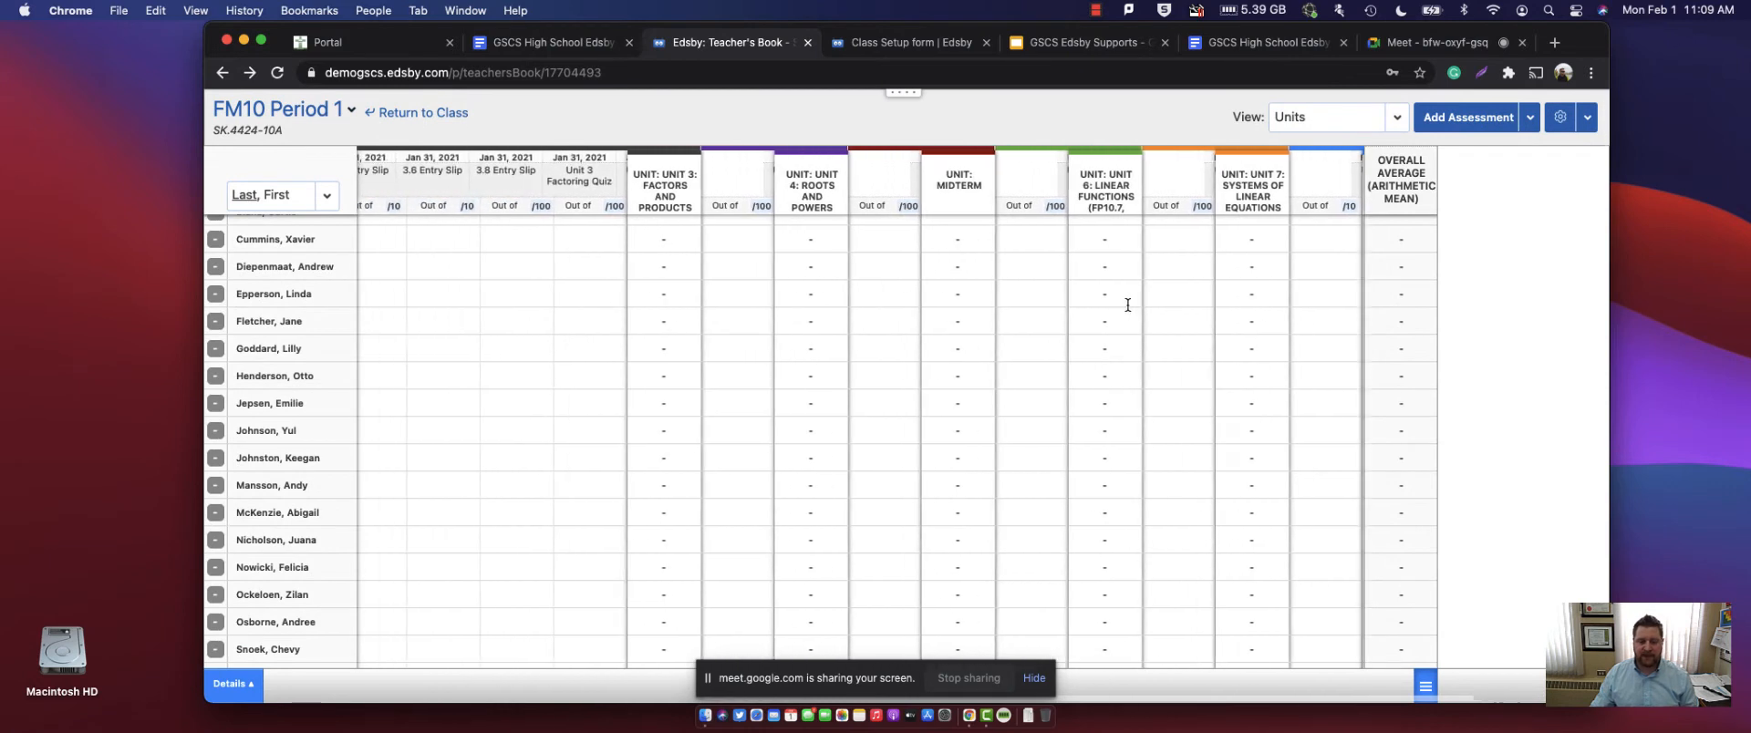
{"action": "scroll", "coordinate": [757, 274], "scroll_direction": "left", "scroll_amount": 2}
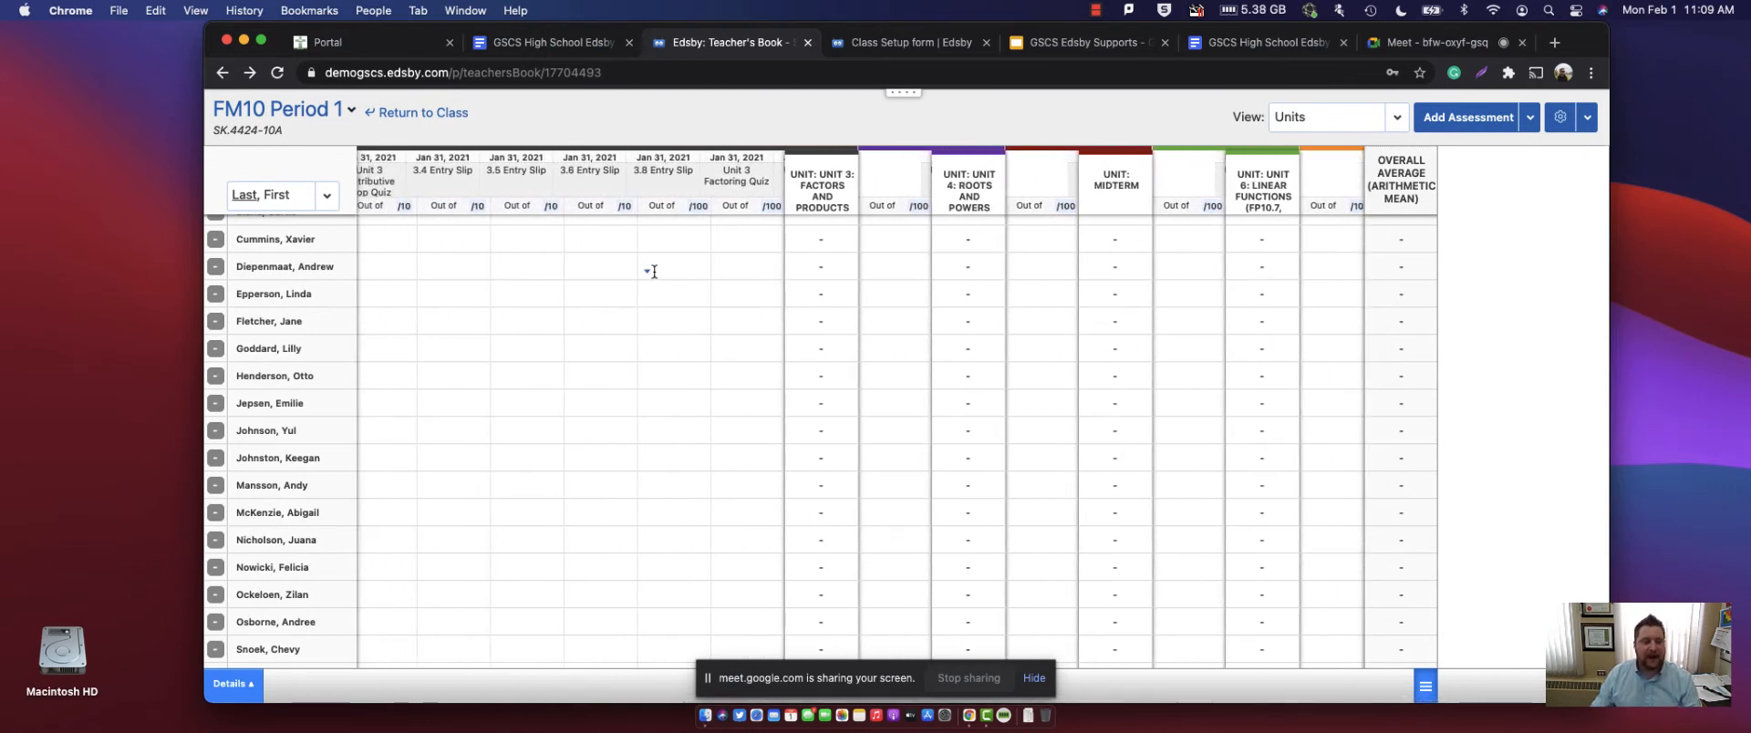
- Open the weighting editor for the FM10 Period 1 gradebook
{"action": "scroll", "coordinate": [801, 238], "scroll_direction": "left", "scroll_amount": 6}
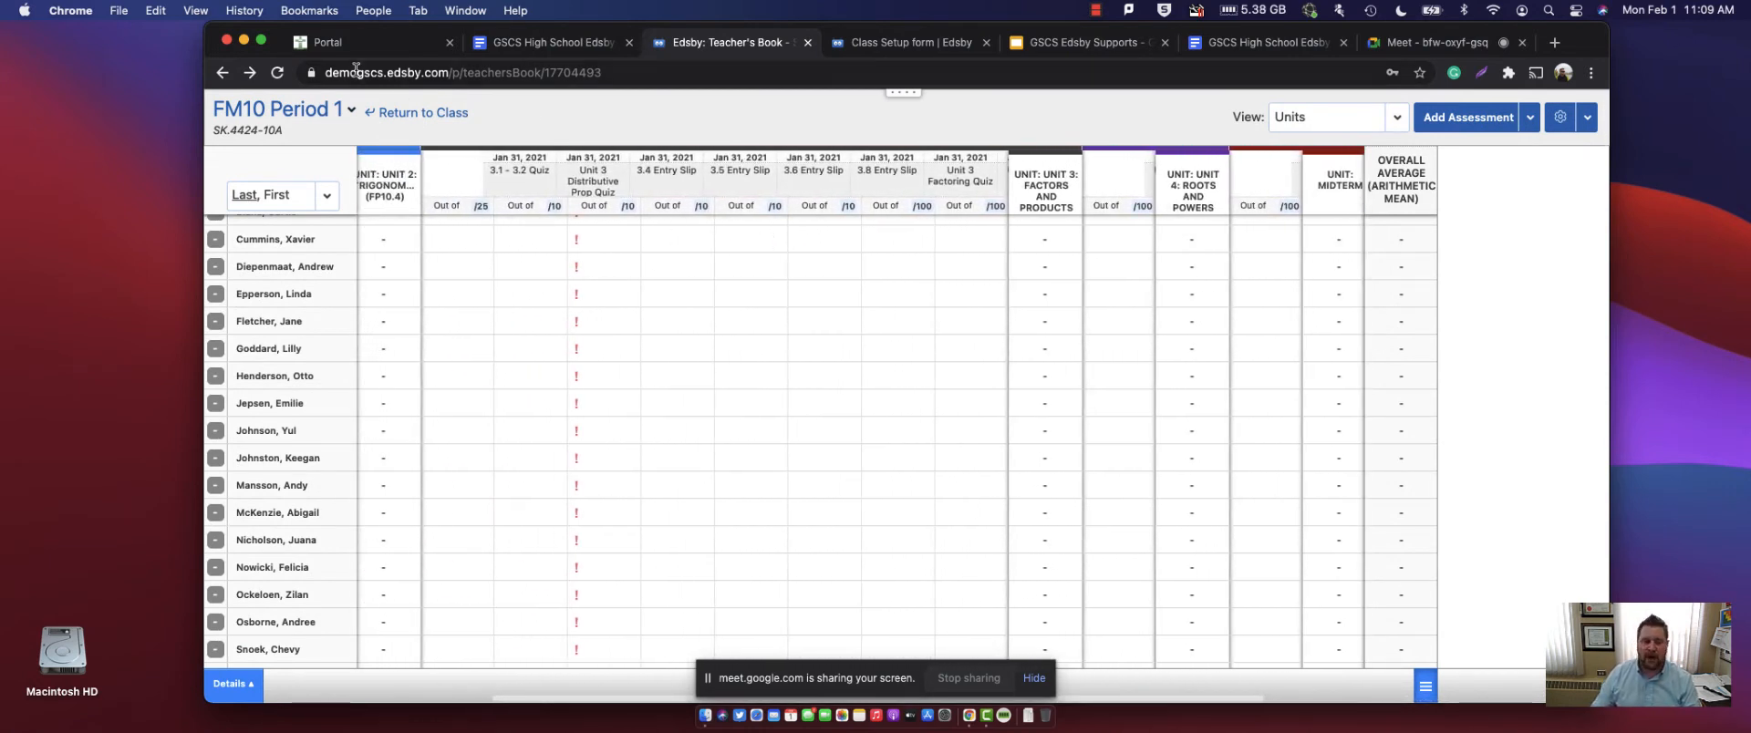
{"action": "scroll", "coordinate": [684, 254], "scroll_direction": "left", "scroll_amount": 3}
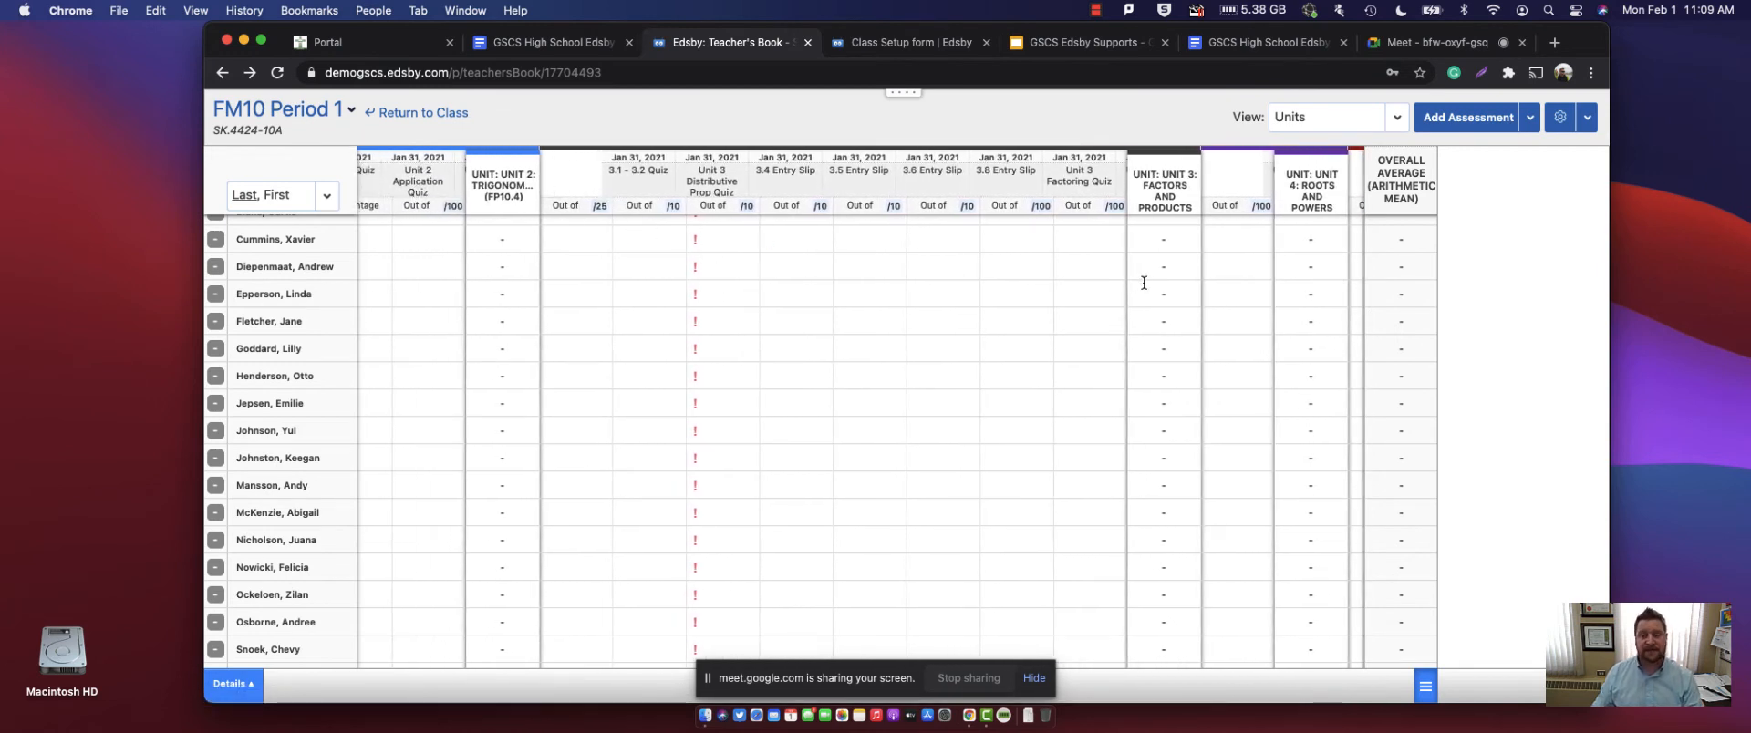
{"action": "scroll", "coordinate": [811, 334], "scroll_direction": "left", "scroll_amount": 5}
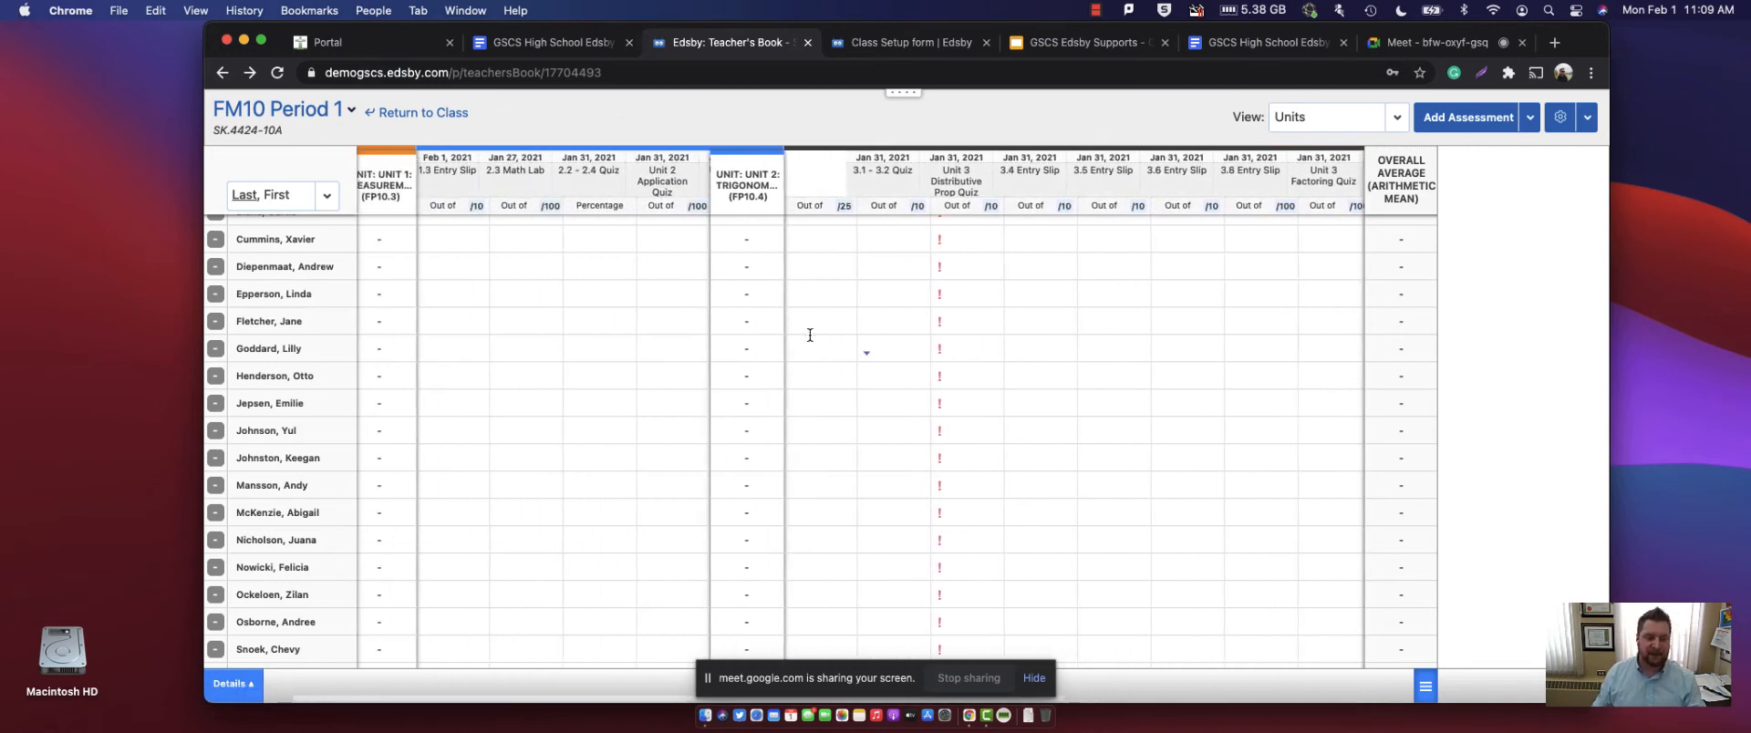
{"action": "scroll", "coordinate": [811, 337], "scroll_direction": "up", "scroll_amount": 1}
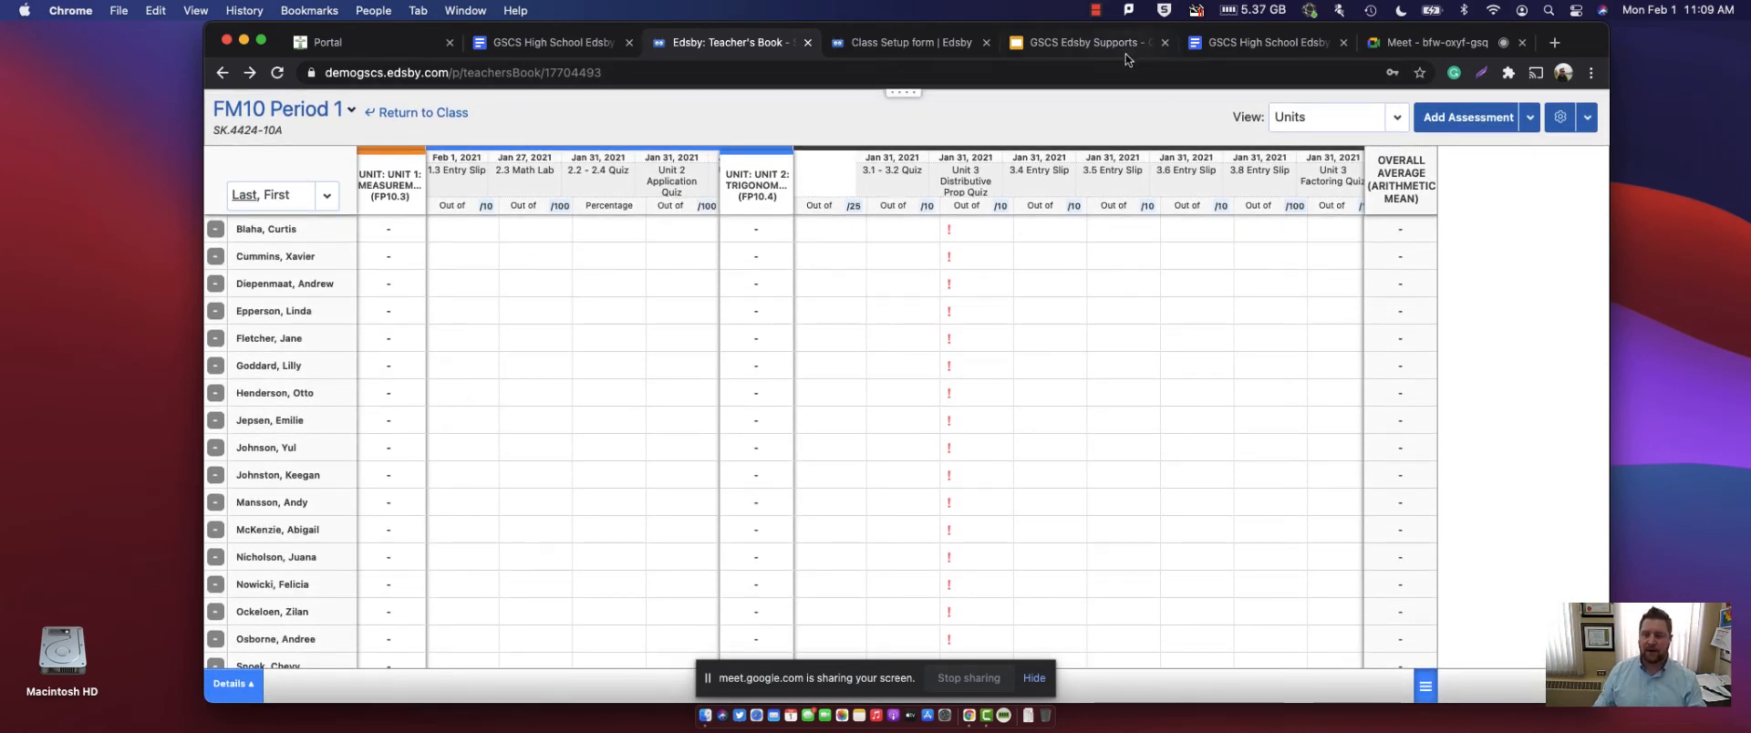
{"action": "left_click", "coordinate": [1562, 123]}
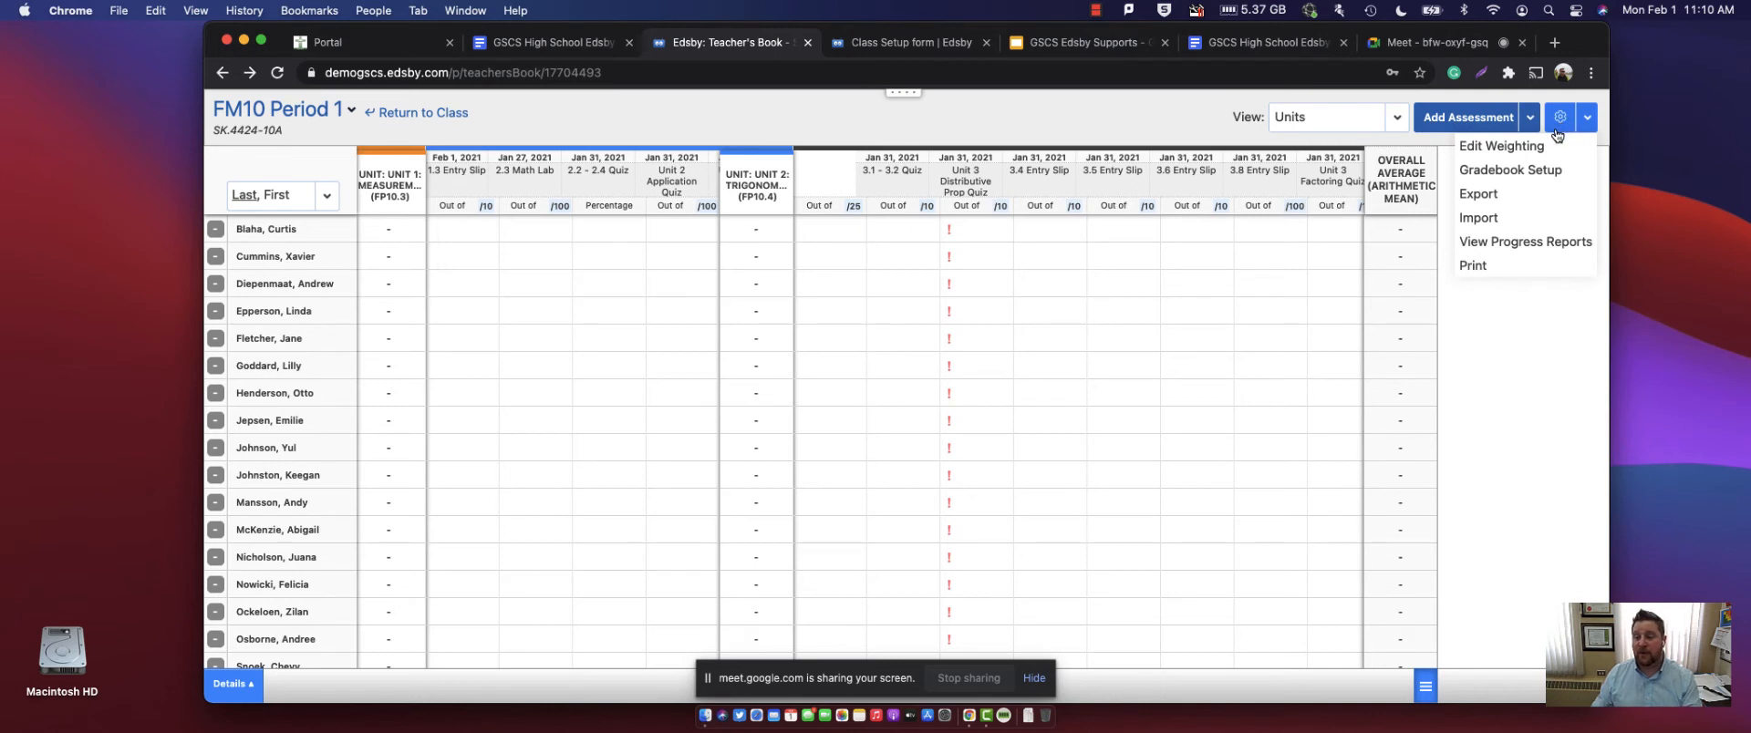
{"action": "left_click", "coordinate": [1561, 122]}
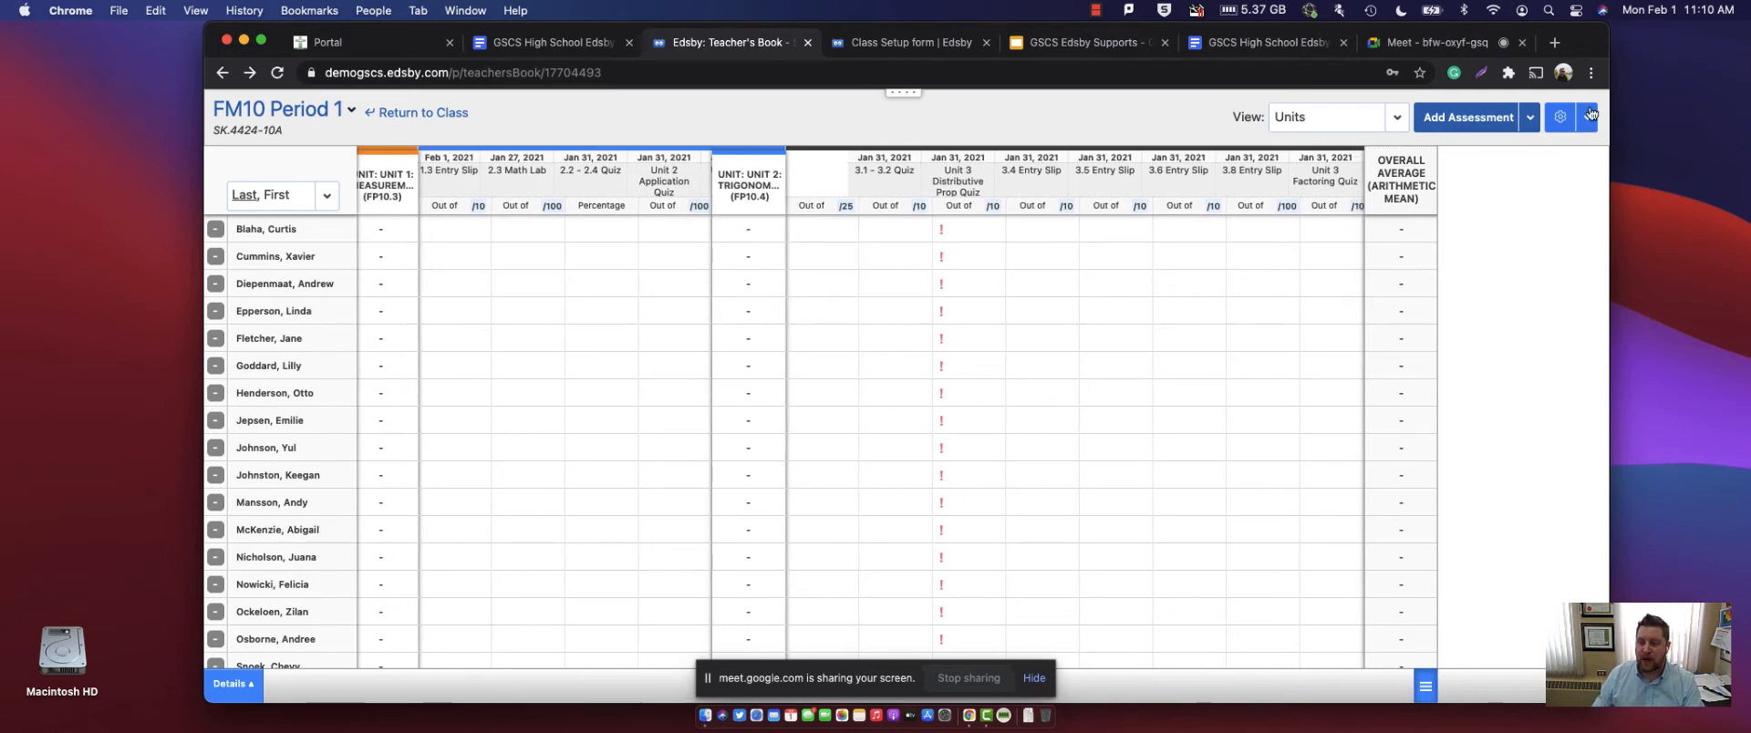
{"action": "left_click", "coordinate": [1566, 123]}
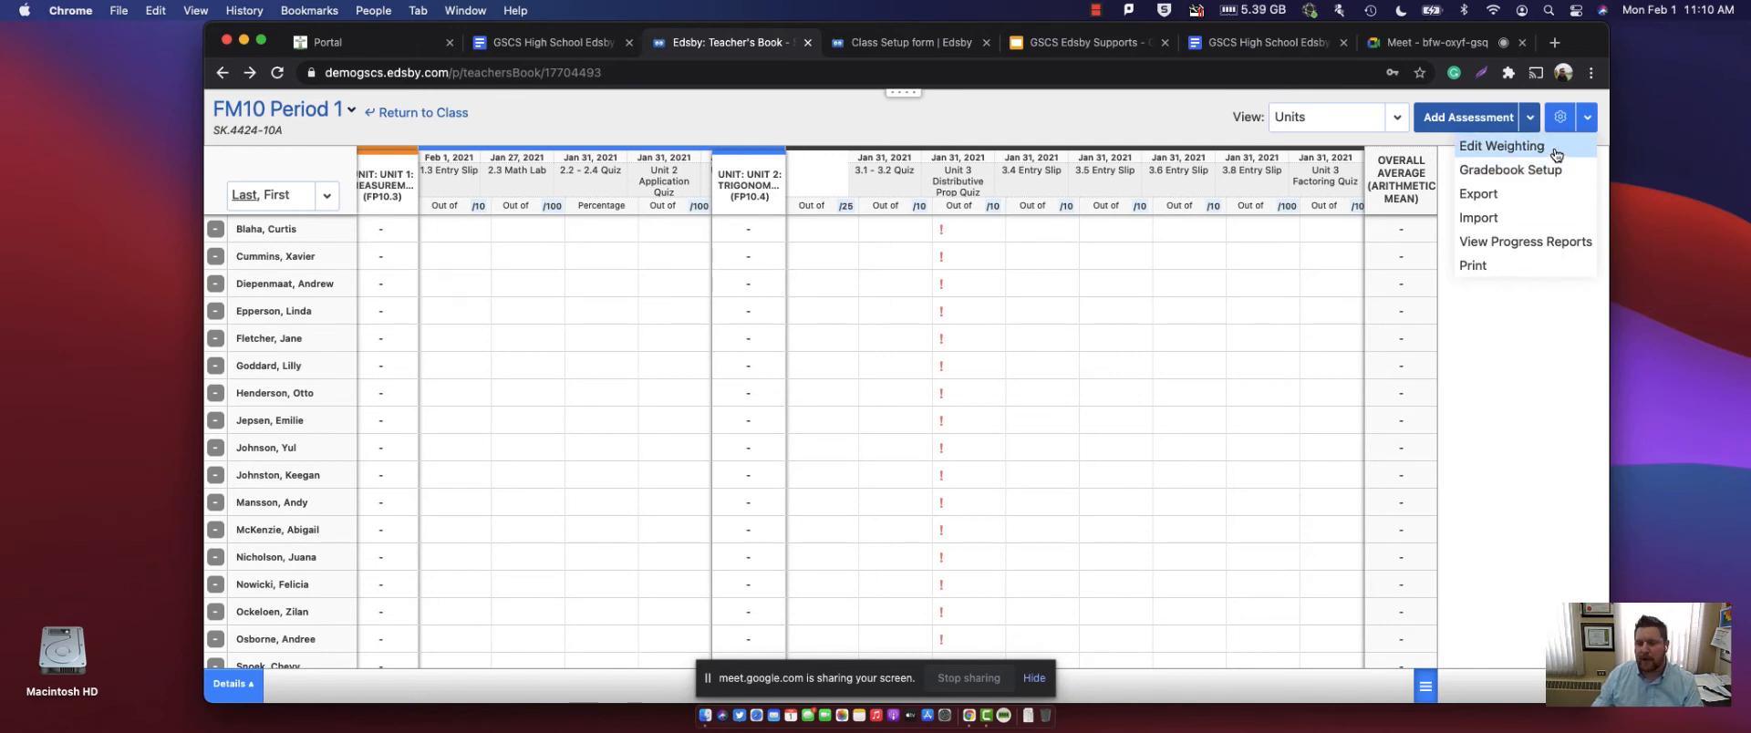
{"action": "left_click", "coordinate": [1486, 147]}
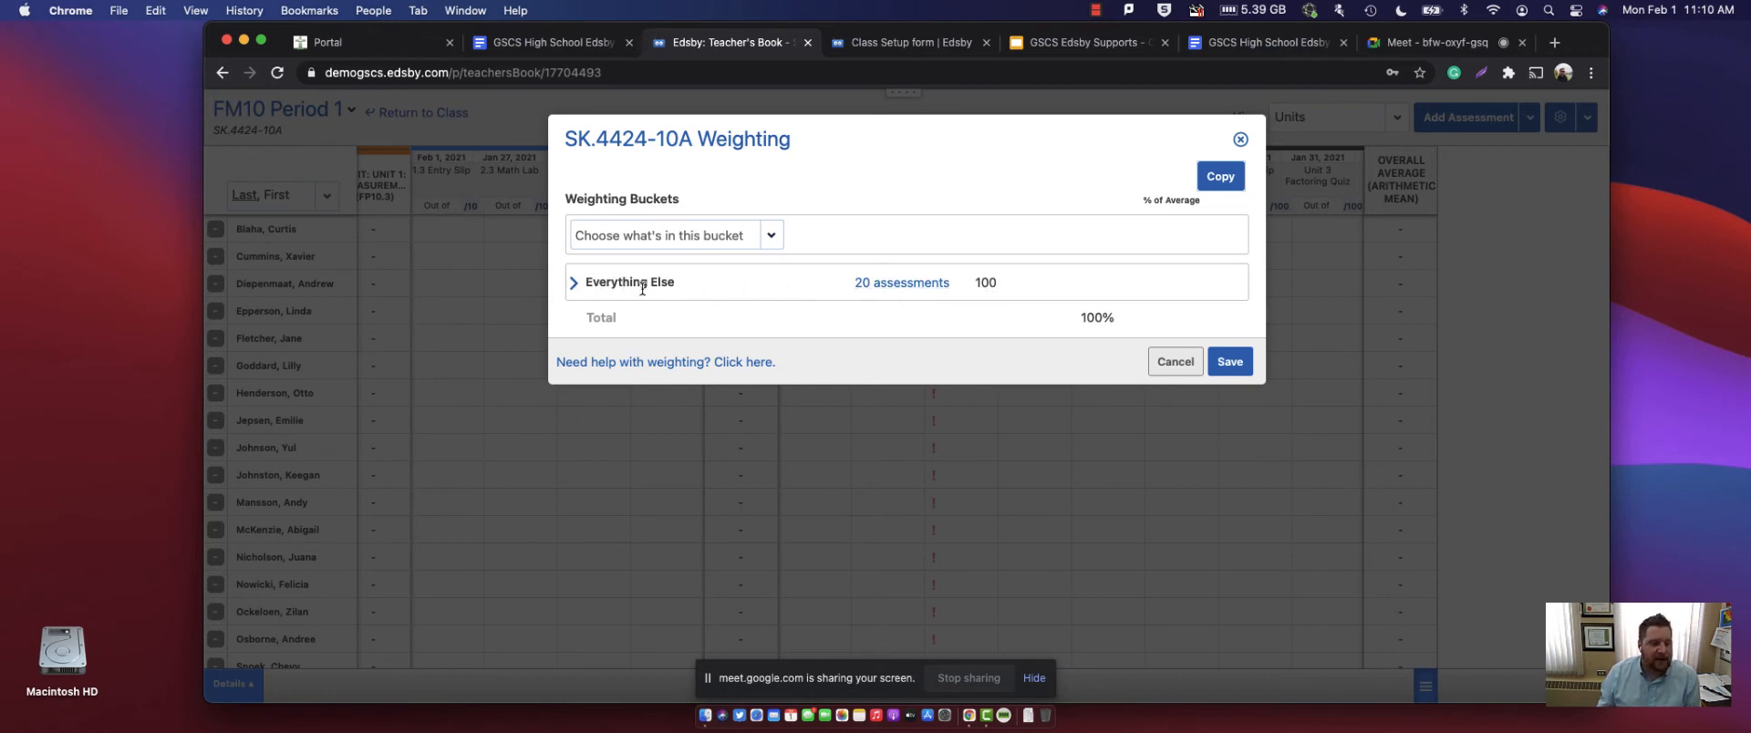
- Examine the assessments in the Everything Else bucket with their weighting points and percentages, and collapse the list
{"action": "left_click", "coordinate": [921, 288]}
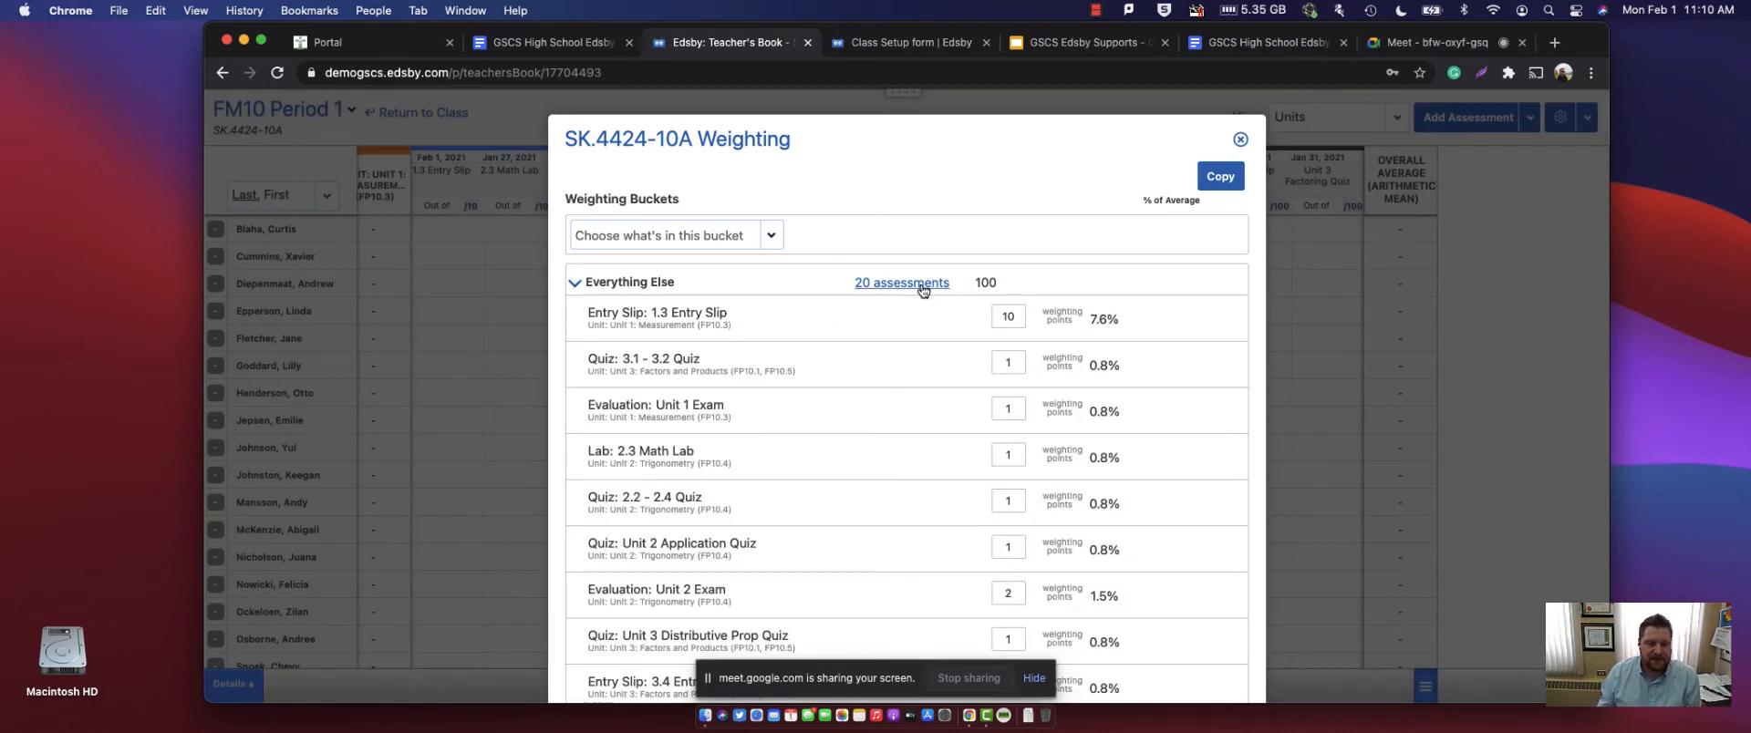
{"action": "scroll", "coordinate": [919, 290], "scroll_direction": "down", "scroll_amount": 10}
{"action": "scroll", "coordinate": [918, 294], "scroll_direction": "up", "scroll_amount": 5}
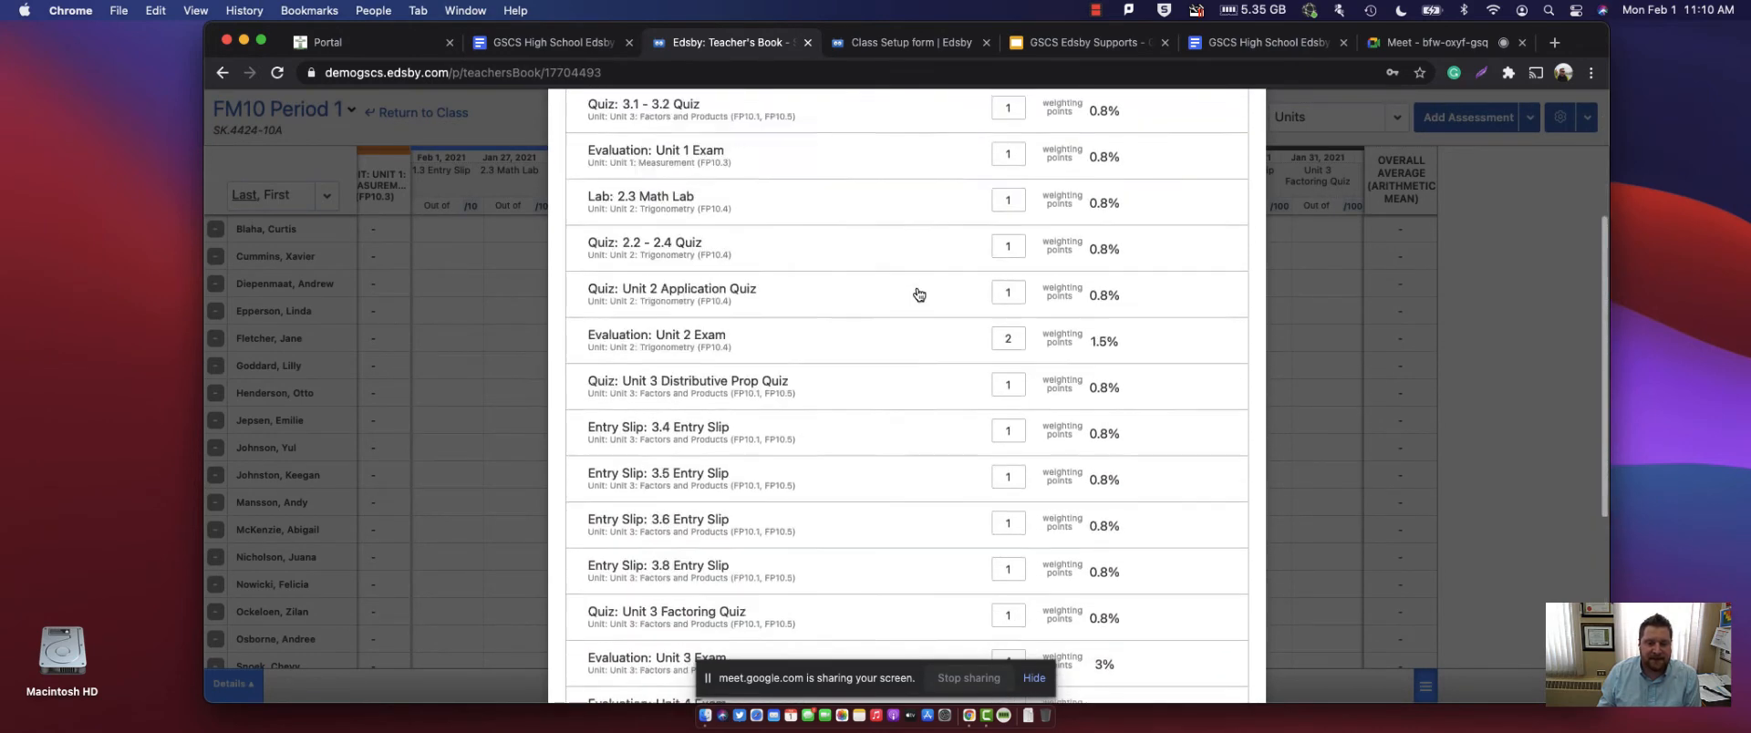
{"action": "scroll", "coordinate": [918, 293], "scroll_direction": "up", "scroll_amount": 4}
{"action": "left_click", "coordinate": [910, 288]}
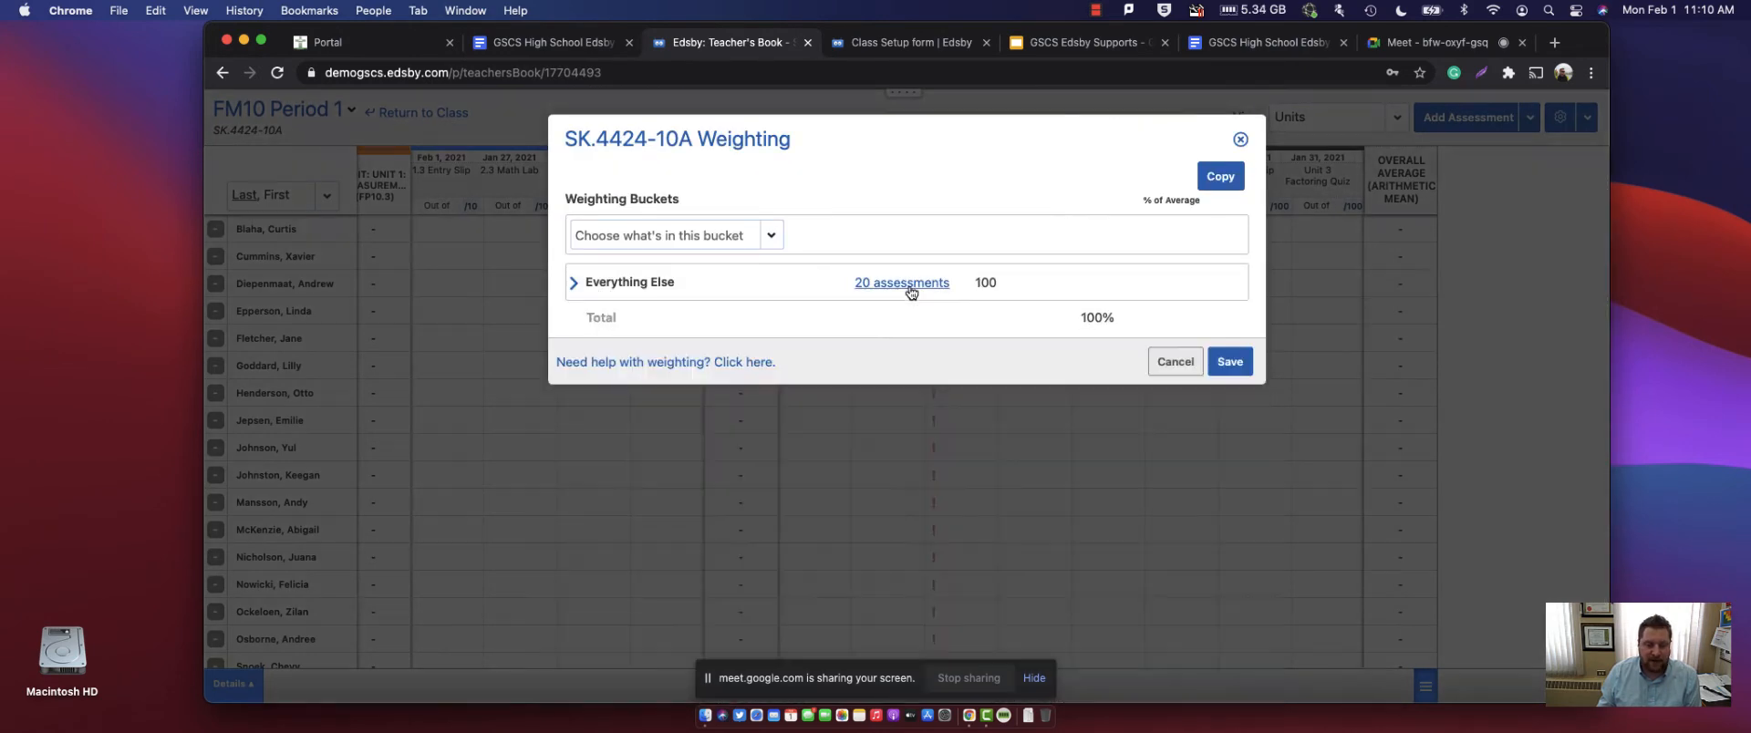
{"action": "left_click", "coordinate": [919, 285]}
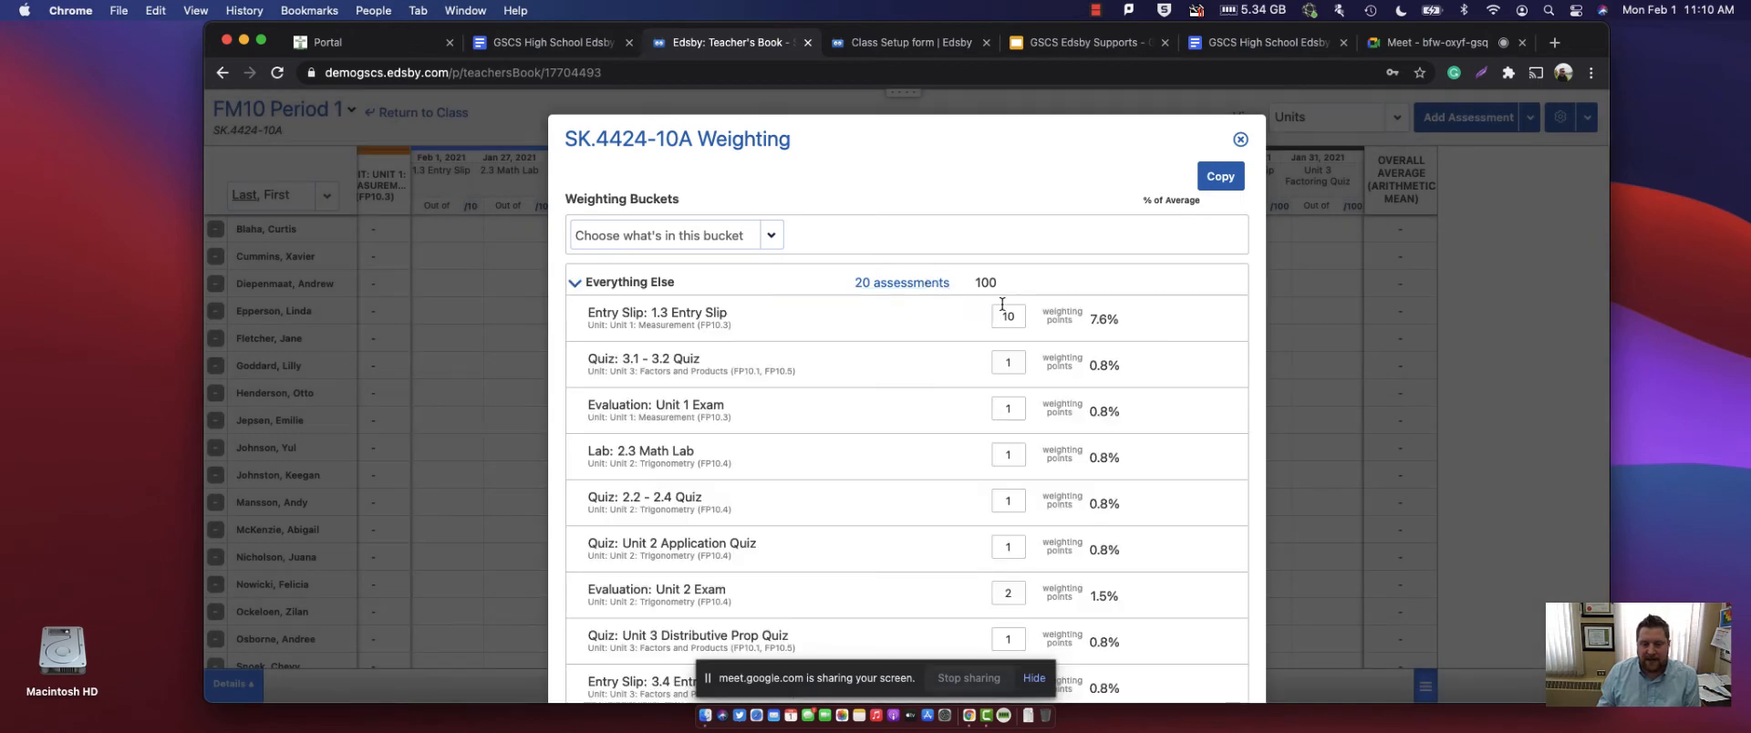
{"action": "scroll", "coordinate": [1002, 293], "scroll_direction": "down", "scroll_amount": 3}
{"action": "scroll", "coordinate": [977, 290], "scroll_direction": "down", "scroll_amount": 5}
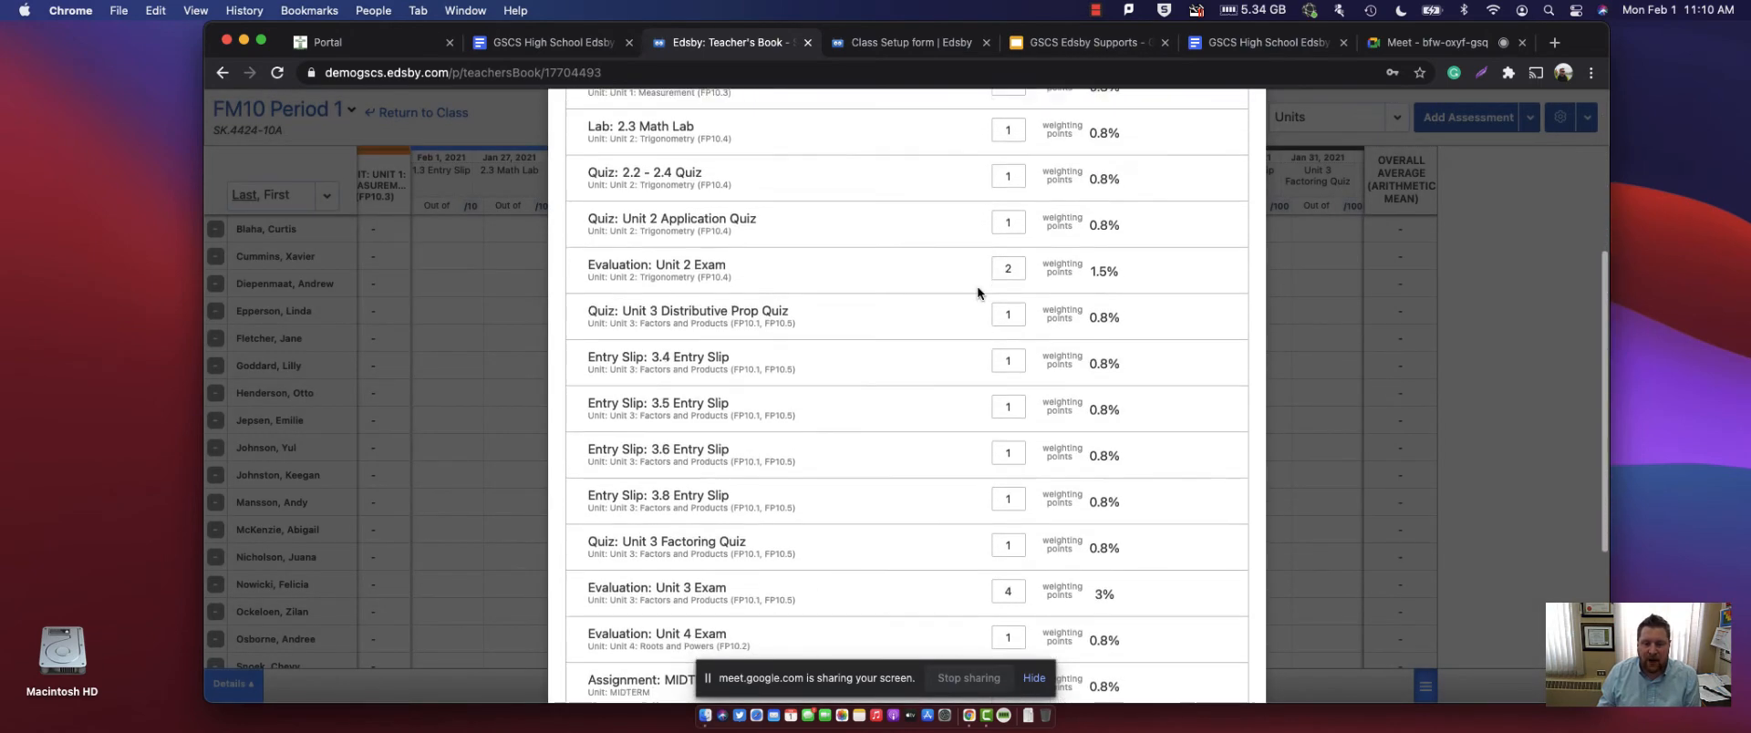
{"action": "scroll", "coordinate": [977, 286], "scroll_direction": "down", "scroll_amount": 3}
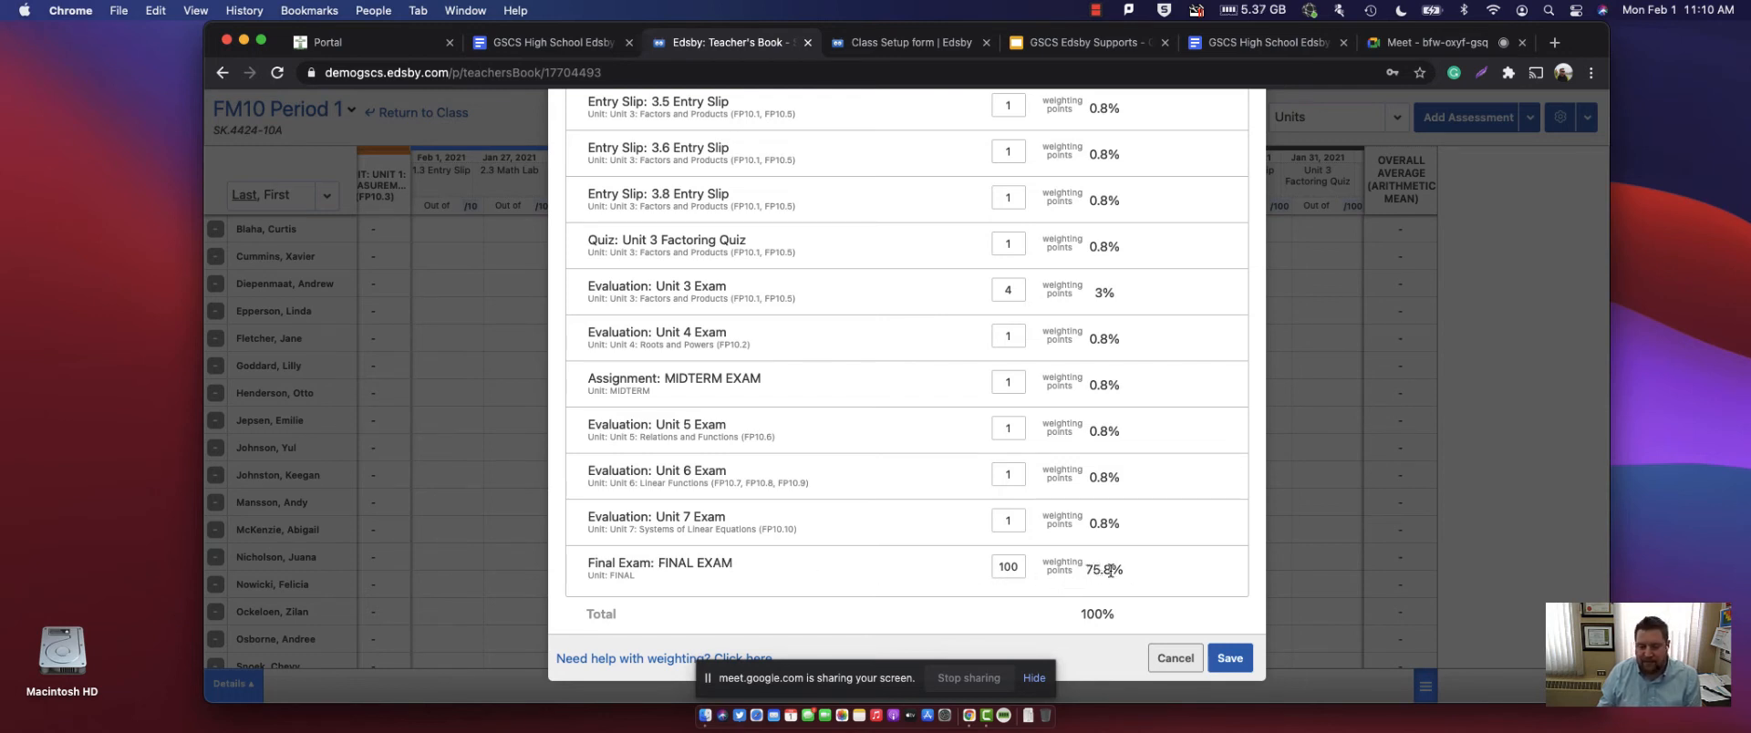
{"action": "scroll", "coordinate": [991, 500], "scroll_direction": "up", "scroll_amount": 10}
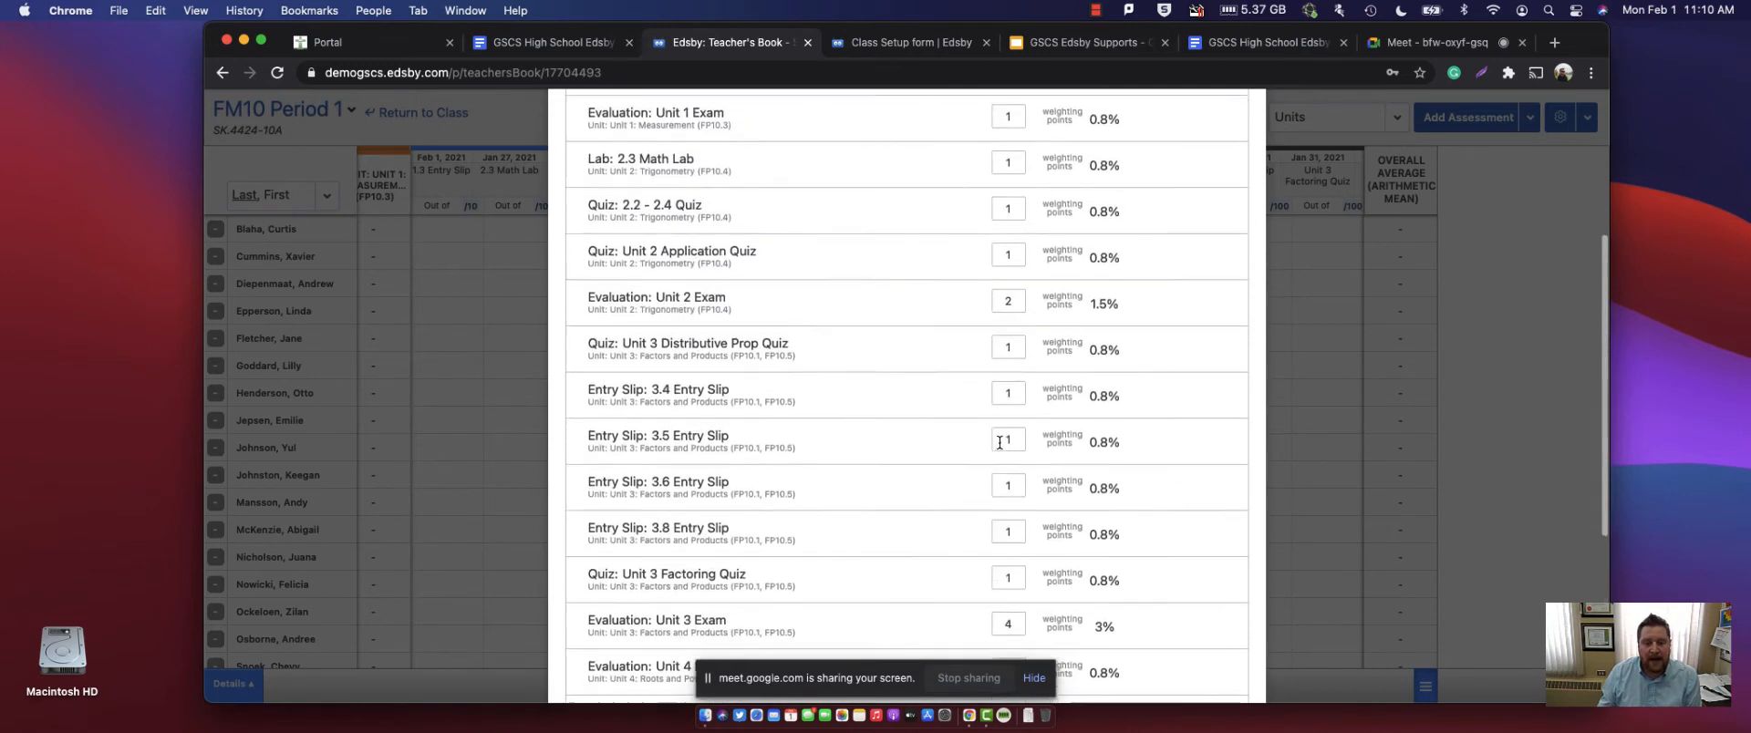
{"action": "scroll", "coordinate": [1042, 241], "scroll_direction": "up", "scroll_amount": 3}
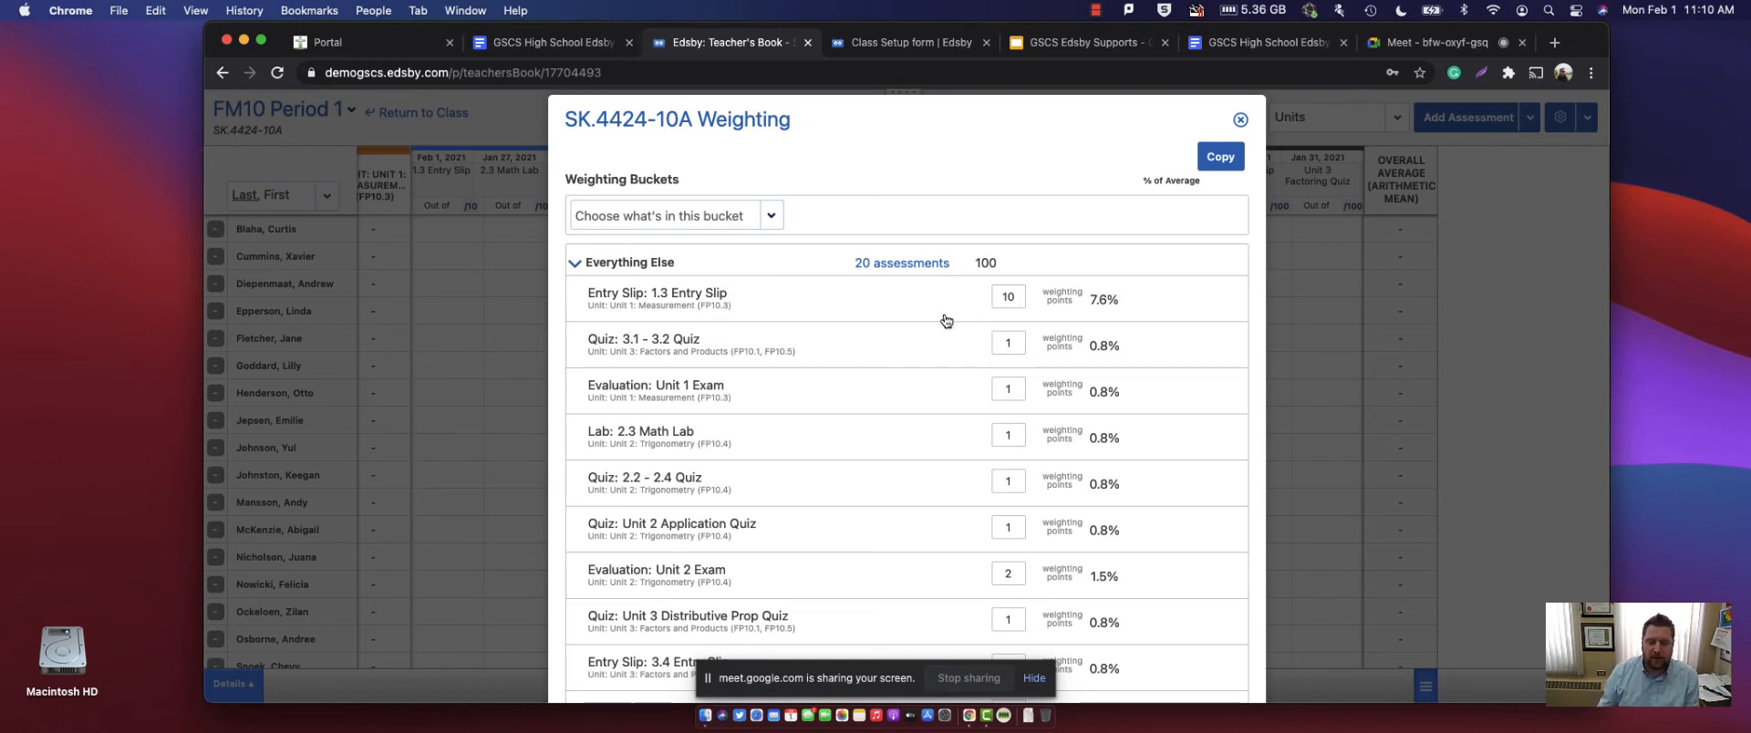
{"action": "left_click", "coordinate": [889, 263]}
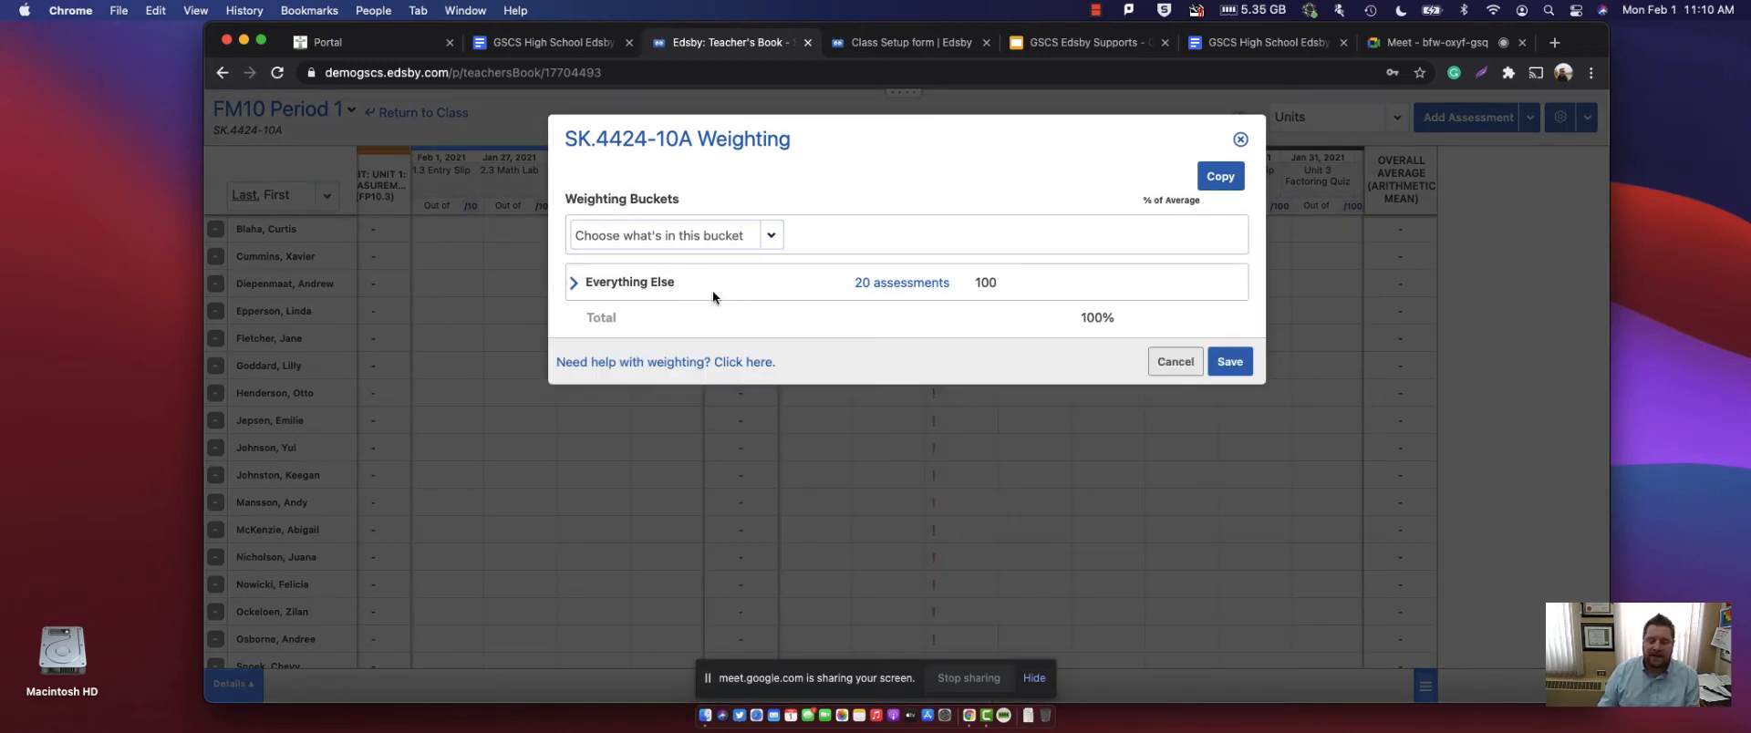
{"action": "left_click_drag", "start_coordinate": [637, 287], "coordinate": [590, 284]}
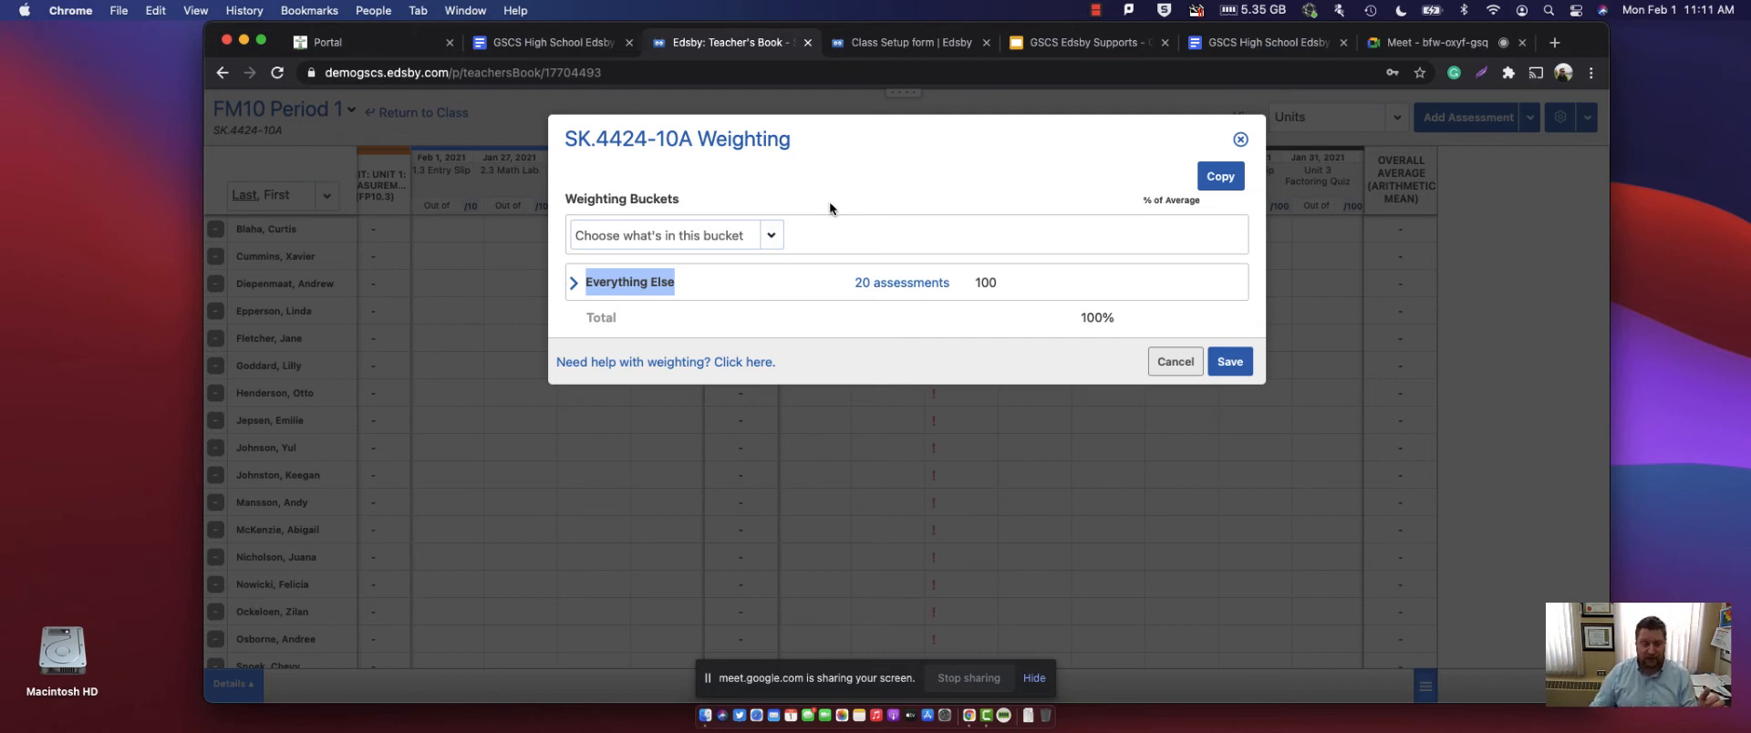
- Add a weighting bucket based on Units
{"action": "left_click", "coordinate": [773, 237]}
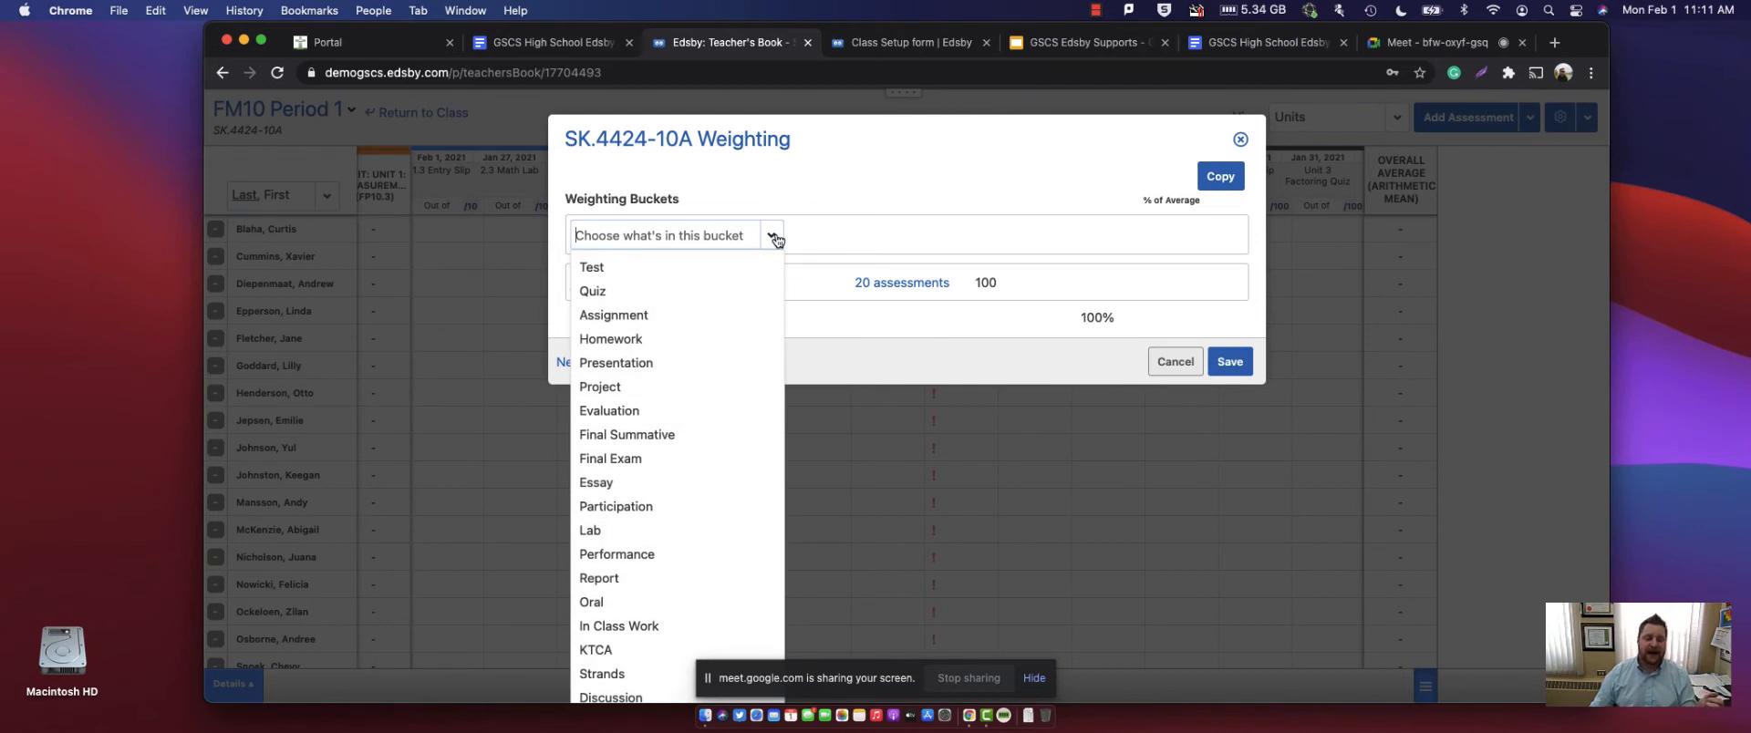
{"action": "scroll", "coordinate": [720, 344], "scroll_direction": "down", "scroll_amount": 3}
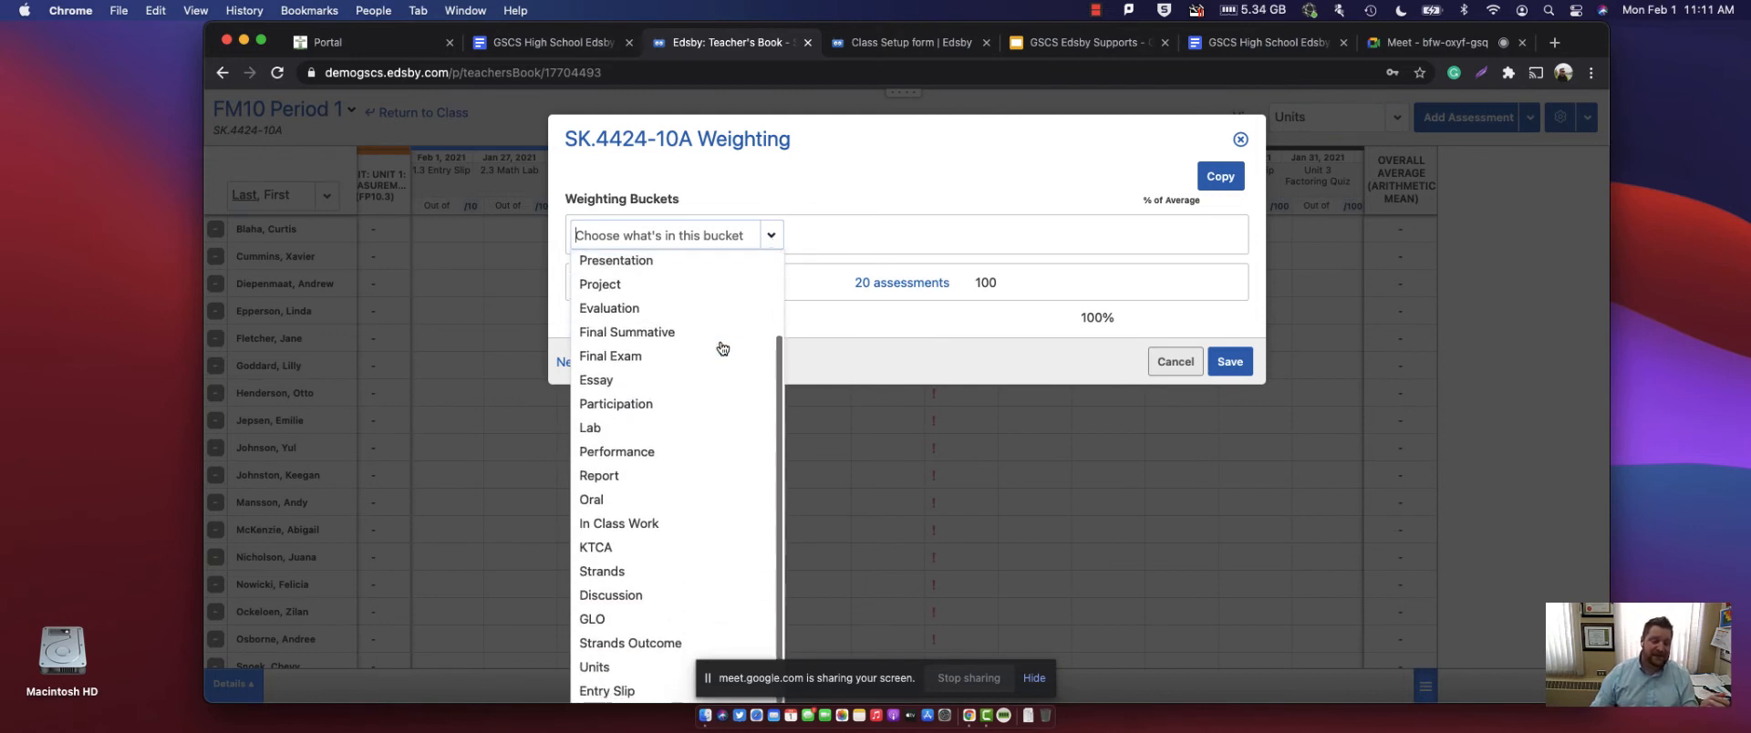
{"action": "left_click", "coordinate": [702, 233]}
{"action": "left_click", "coordinate": [768, 235]}
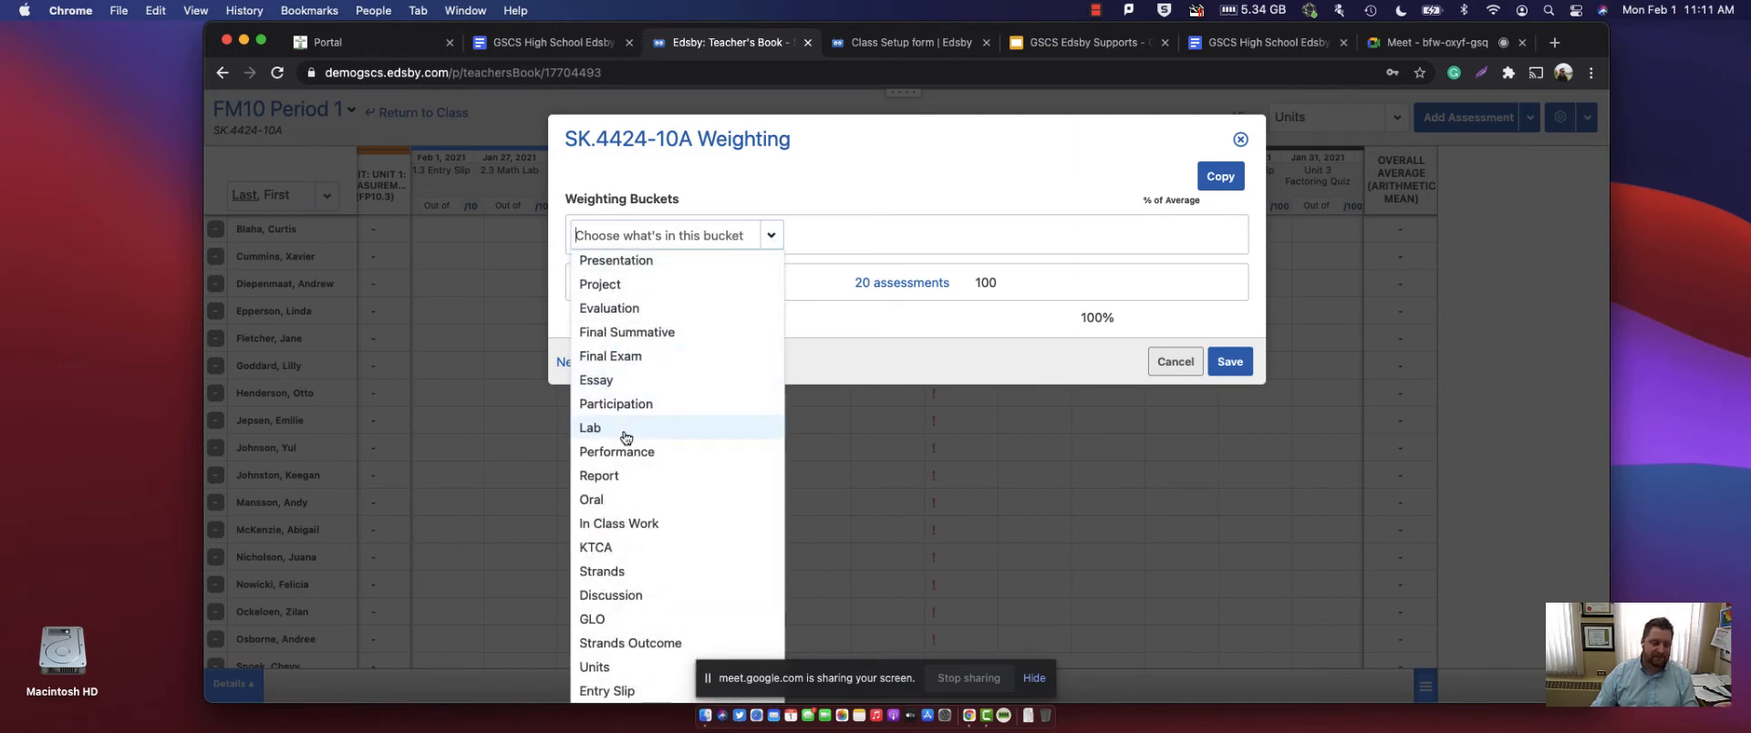
{"action": "left_click", "coordinate": [602, 667]}
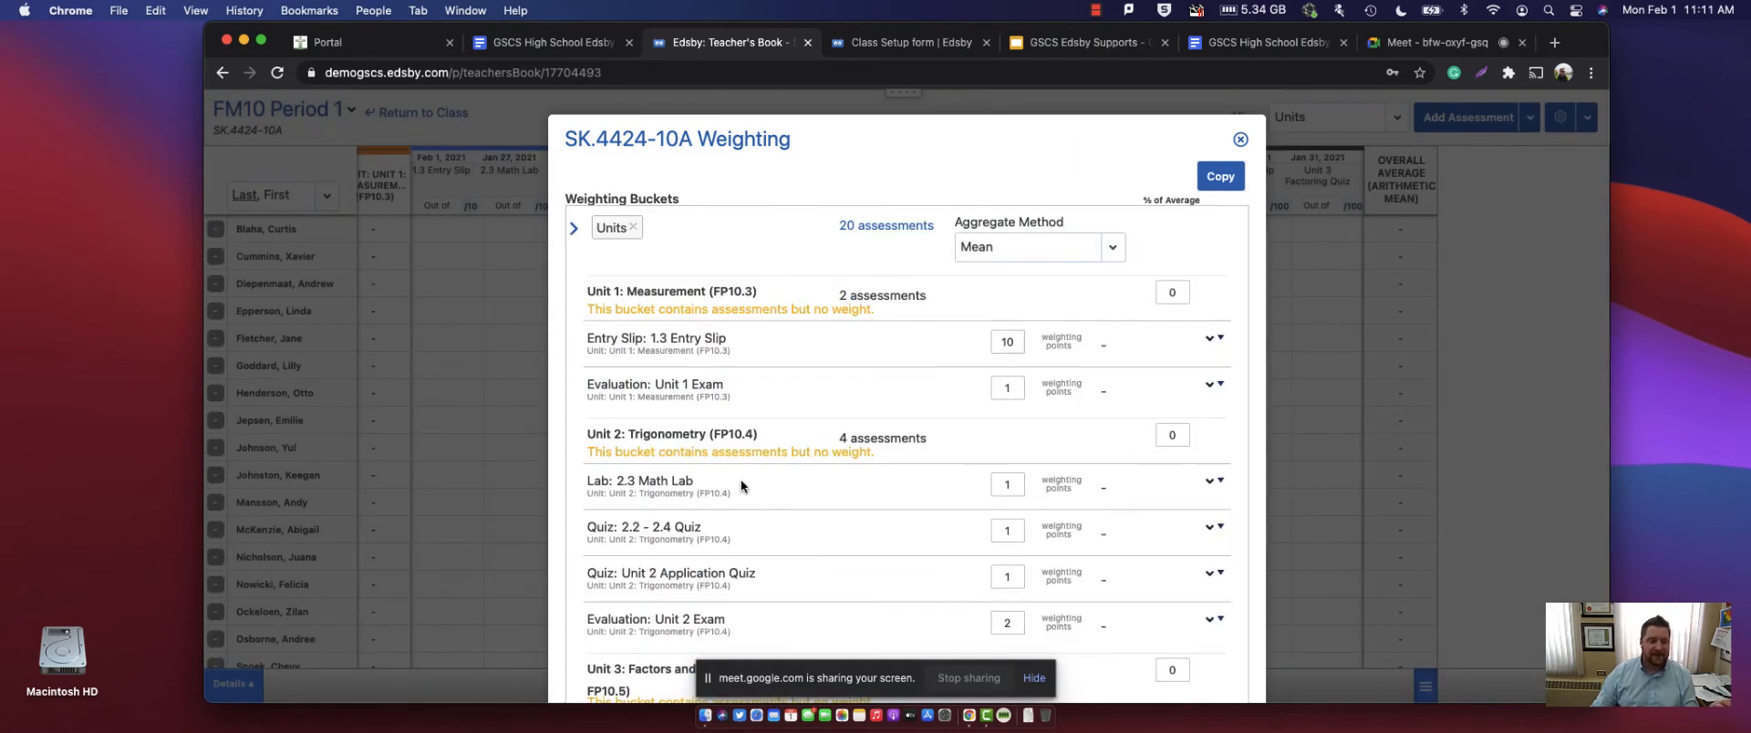
- Review the assessments grouped under each unit and select Mean as the aggregate method for the Units bucket
{"action": "scroll", "coordinate": [848, 365], "scroll_direction": "down", "scroll_amount": 3}
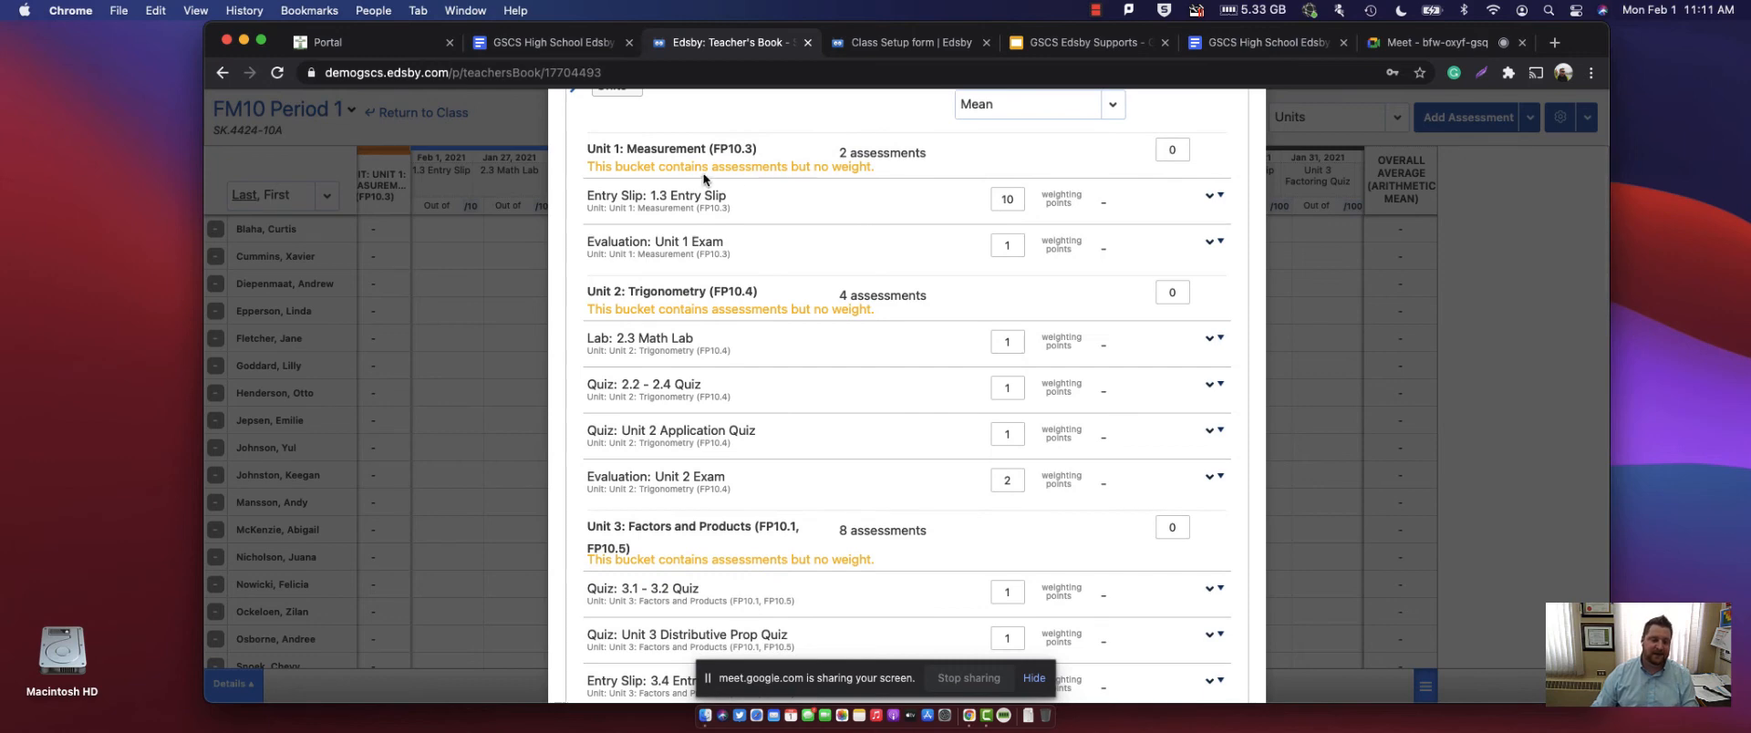
{"action": "scroll", "coordinate": [702, 364], "scroll_direction": "down", "scroll_amount": 6}
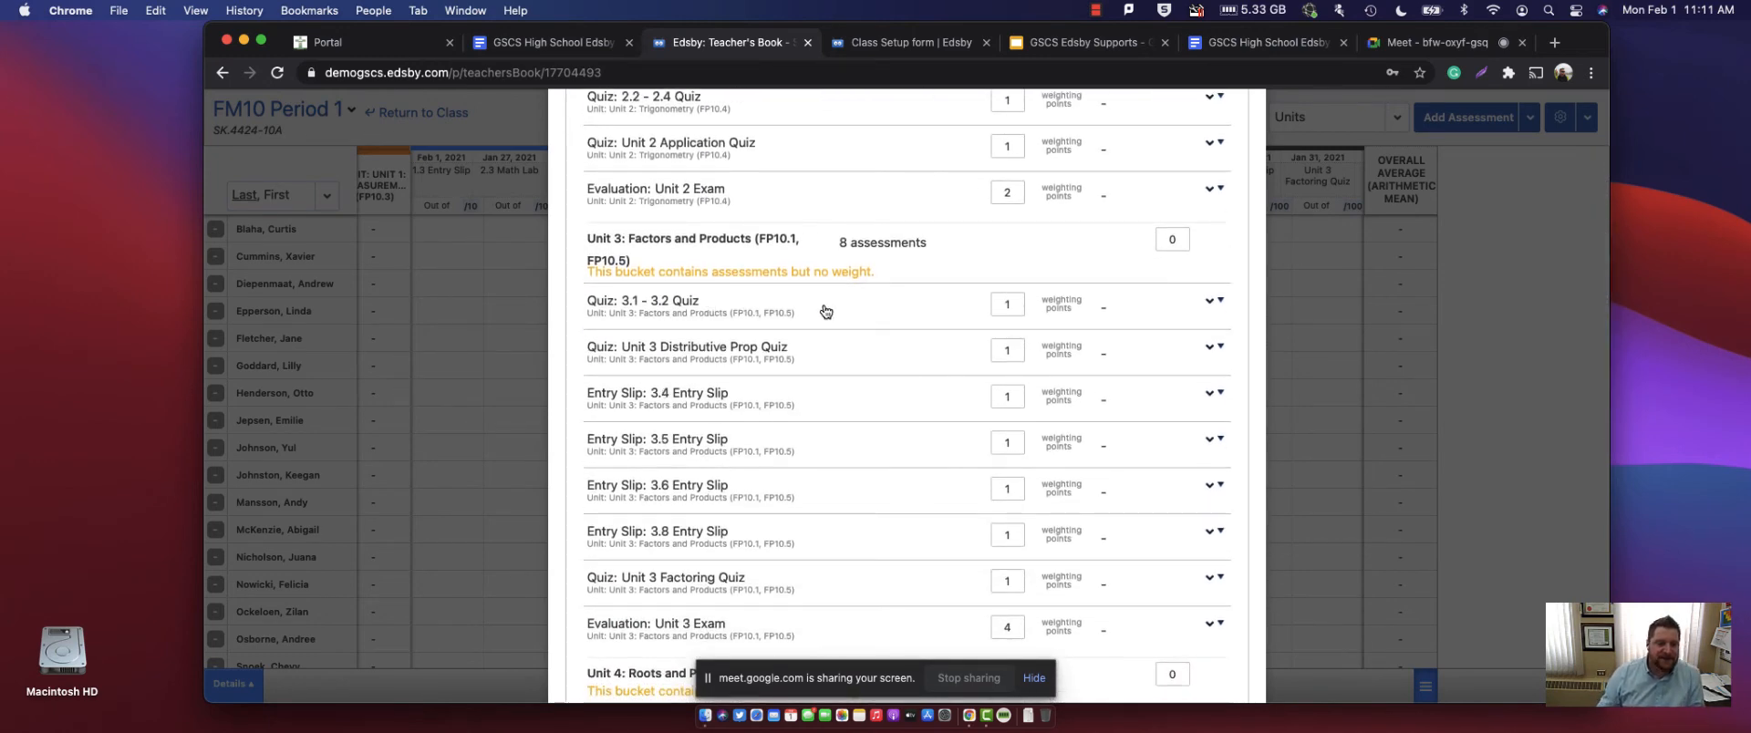
{"action": "scroll", "coordinate": [825, 311], "scroll_direction": "down", "scroll_amount": 12}
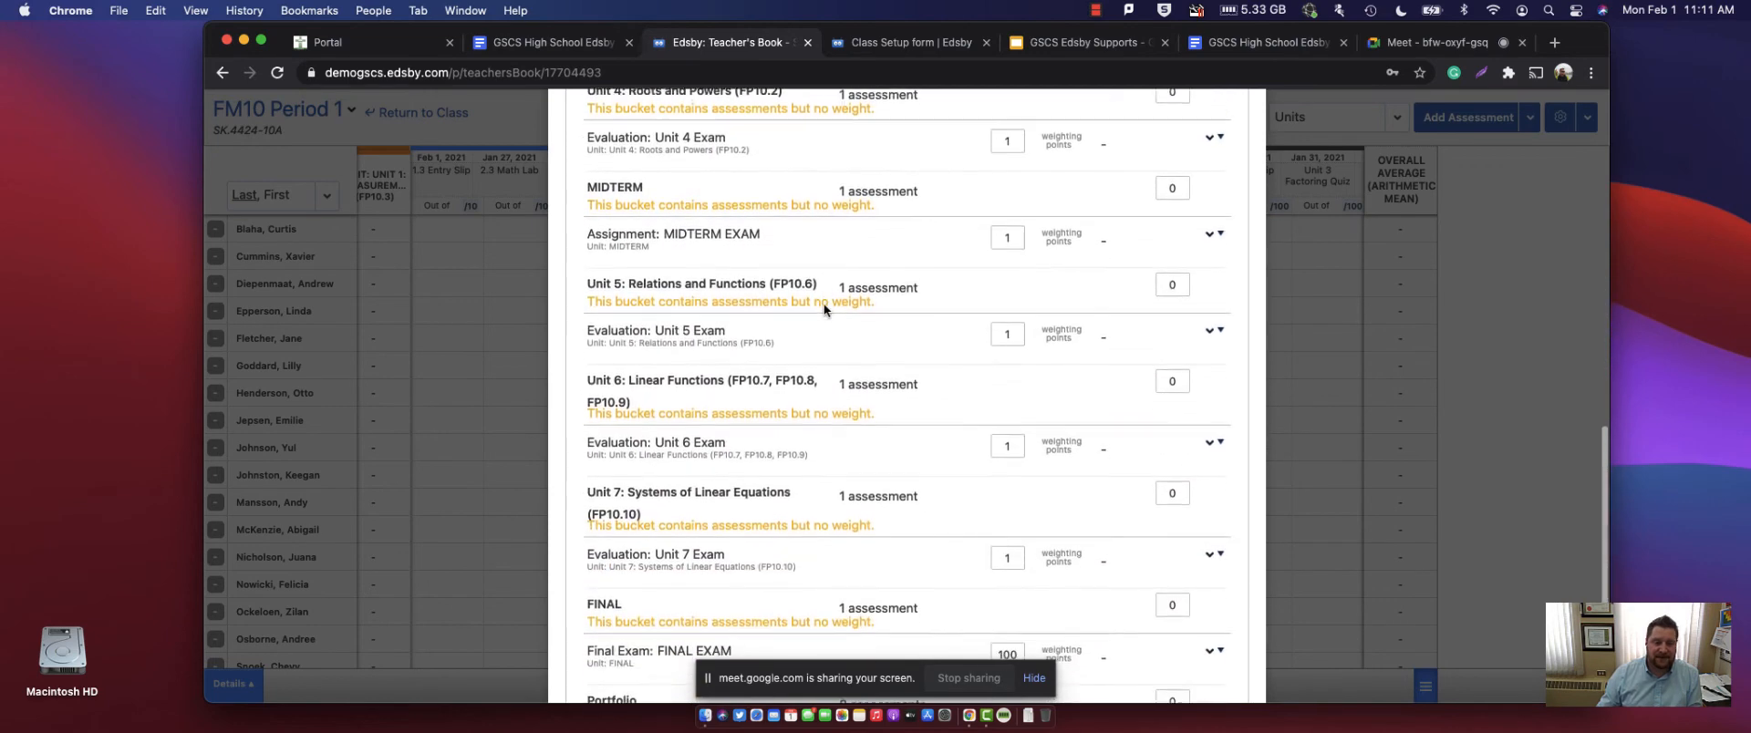
{"action": "scroll", "coordinate": [823, 303], "scroll_direction": "down", "scroll_amount": 3}
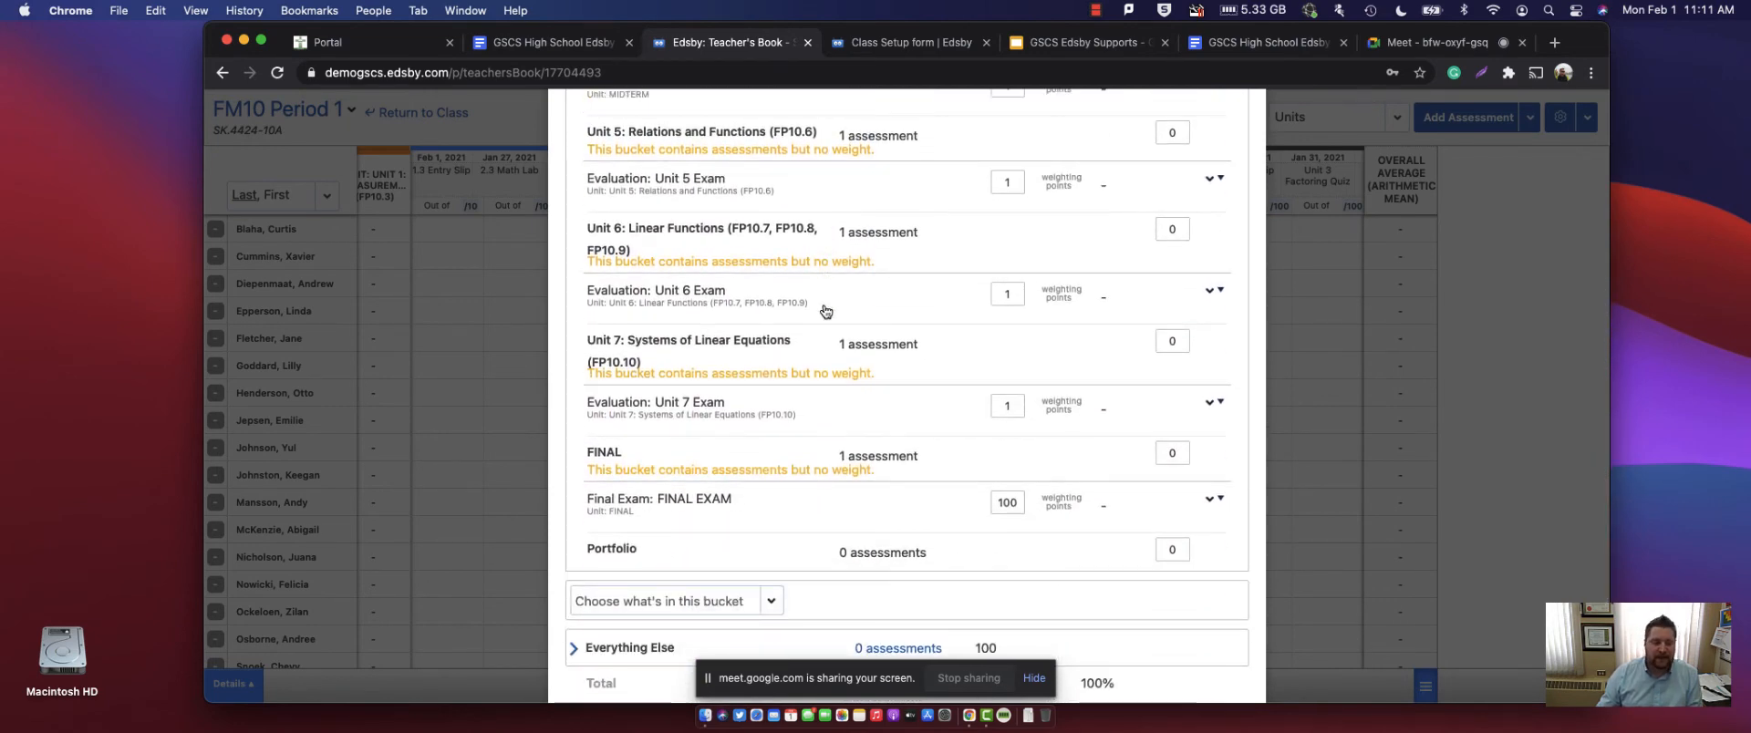
{"action": "scroll", "coordinate": [816, 306], "scroll_direction": "up", "scroll_amount": 20}
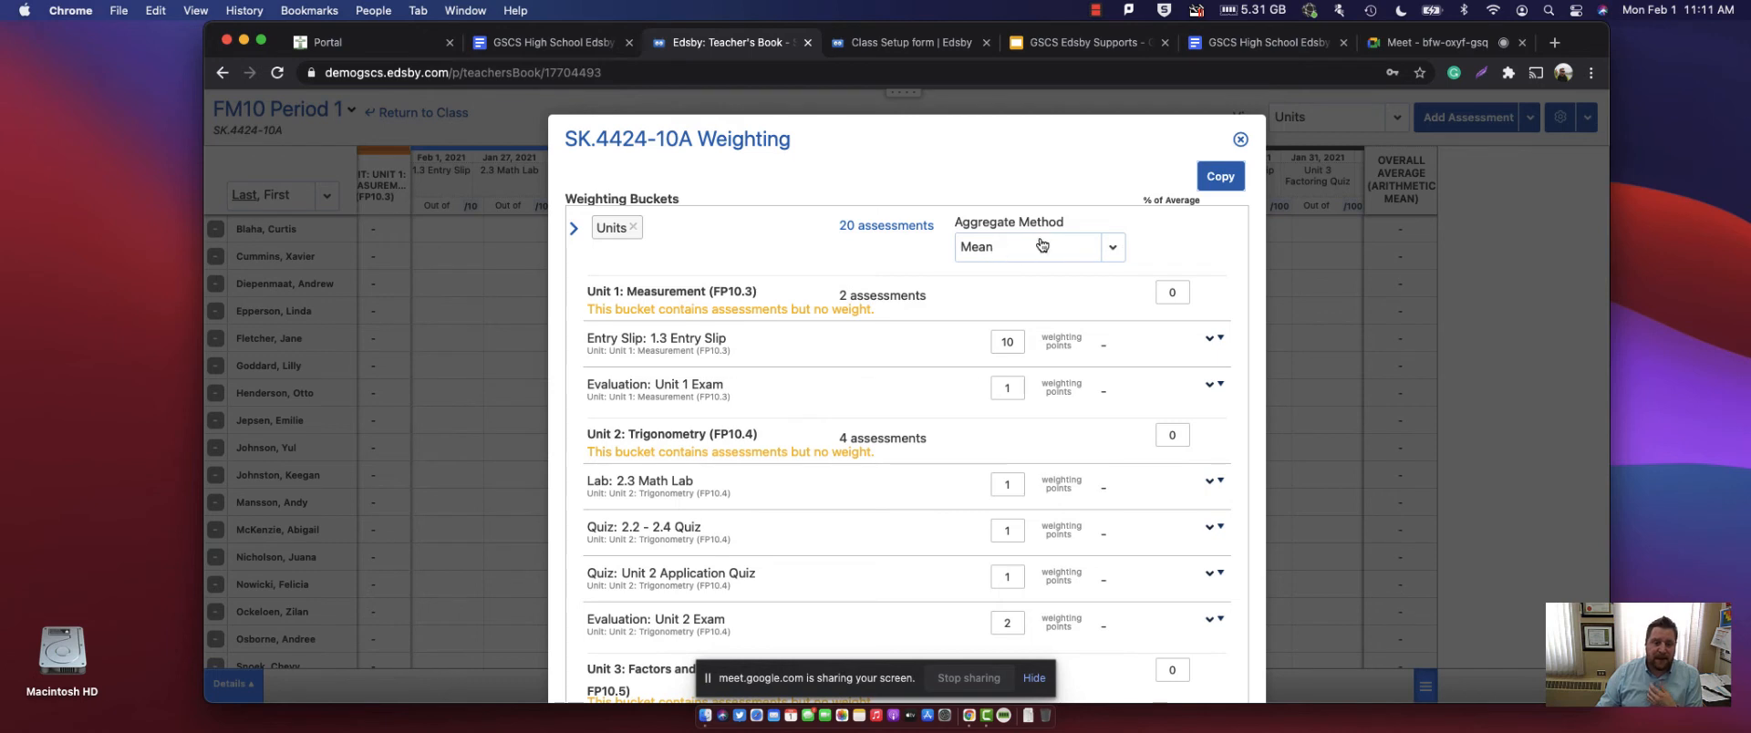
{"action": "left_click", "coordinate": [1105, 247]}
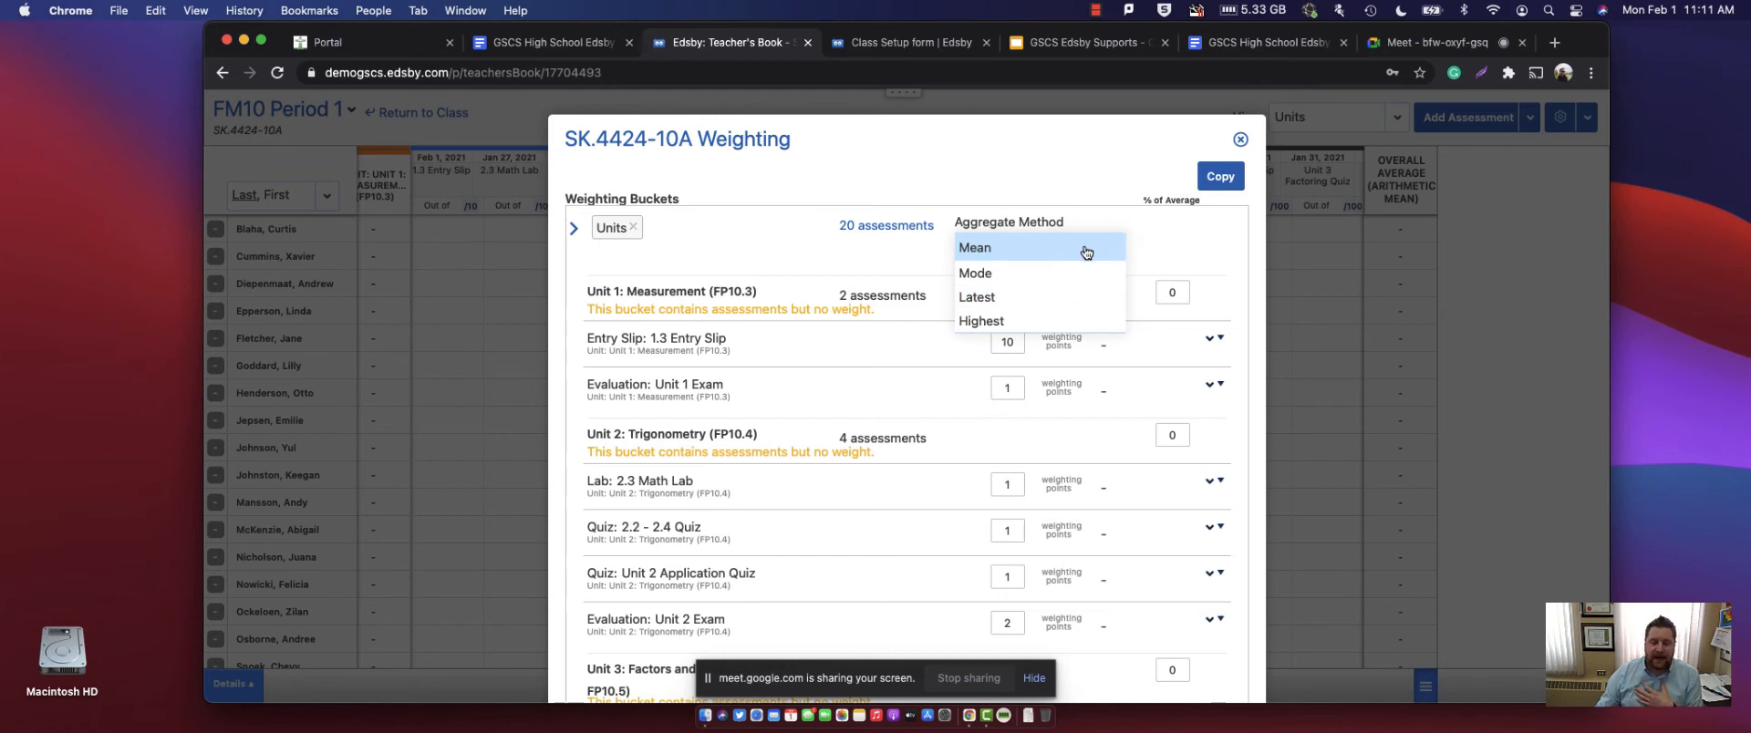
{"action": "left_click", "coordinate": [1085, 249]}
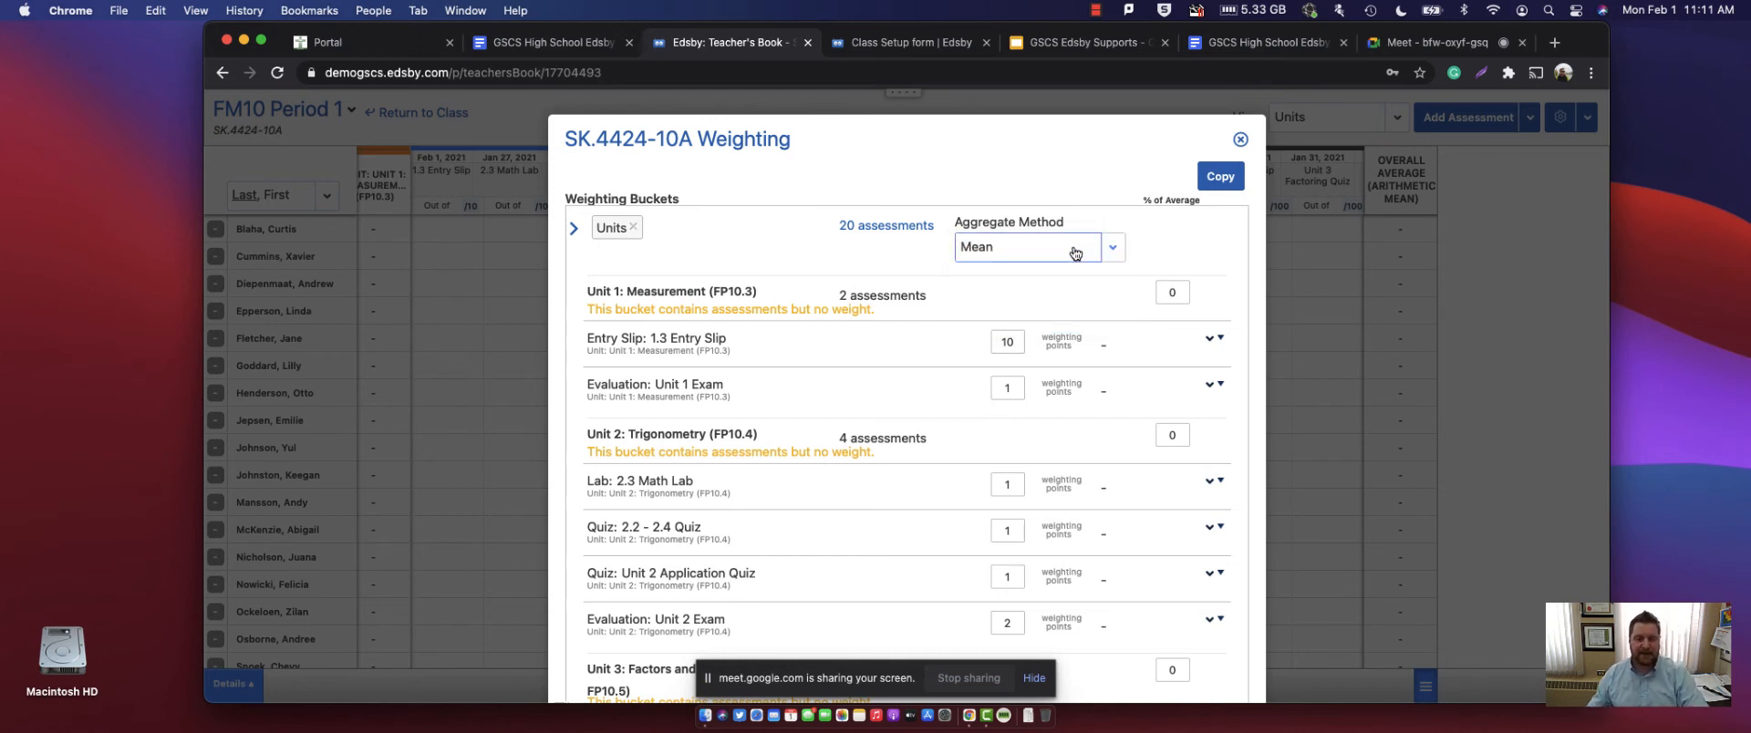
{"action": "scroll", "coordinate": [1113, 228], "scroll_direction": "down", "scroll_amount": 5}
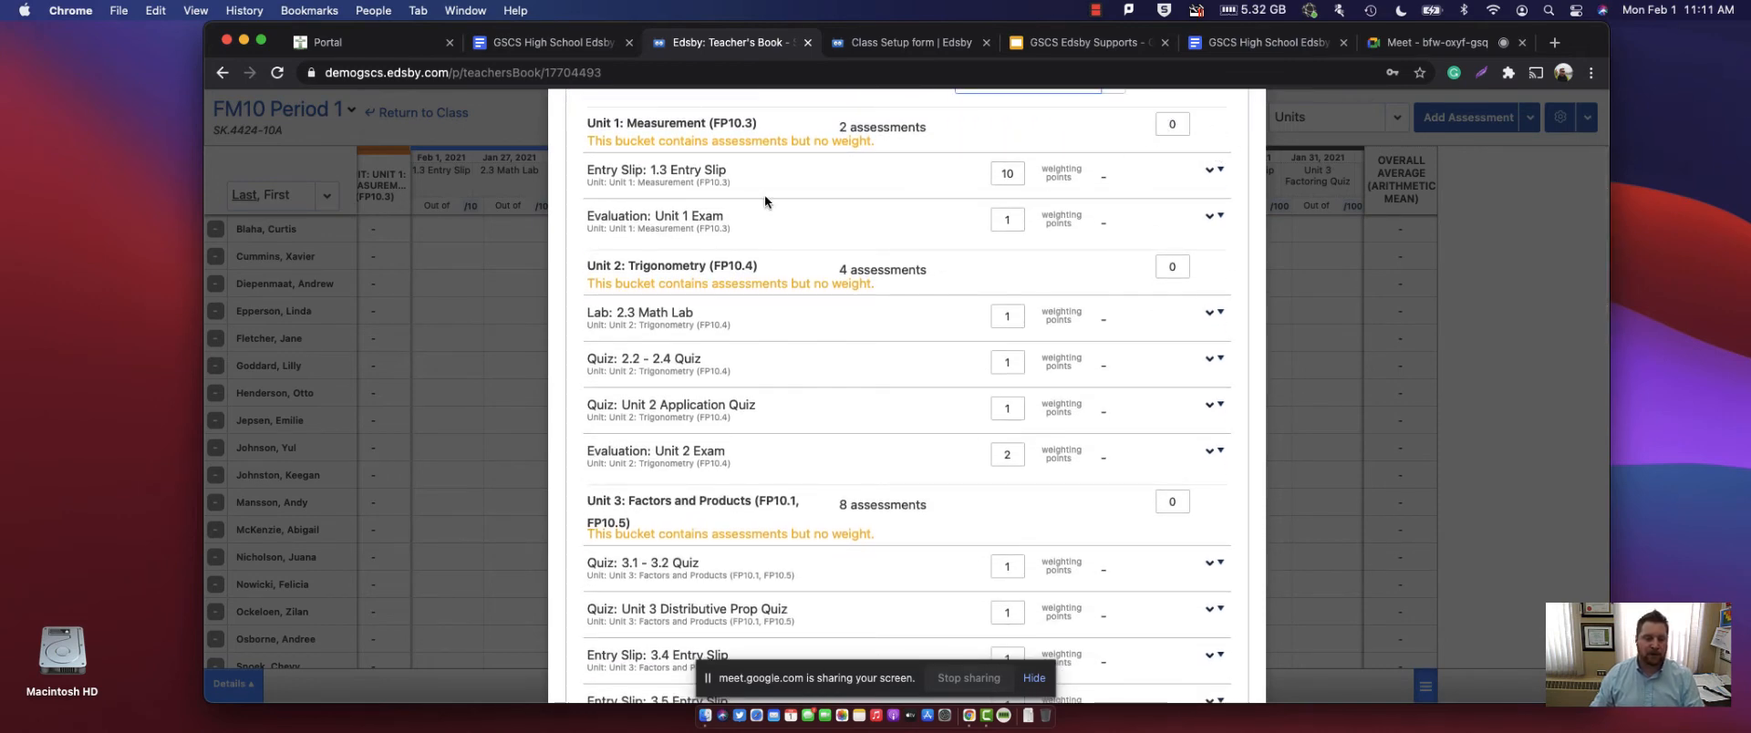
- Switch to the GSCS High School Edsby guide in Google Docs to read the unit weighting instructions, and return to the Edsby weighting editor
{"action": "left_click", "coordinate": [554, 42]}
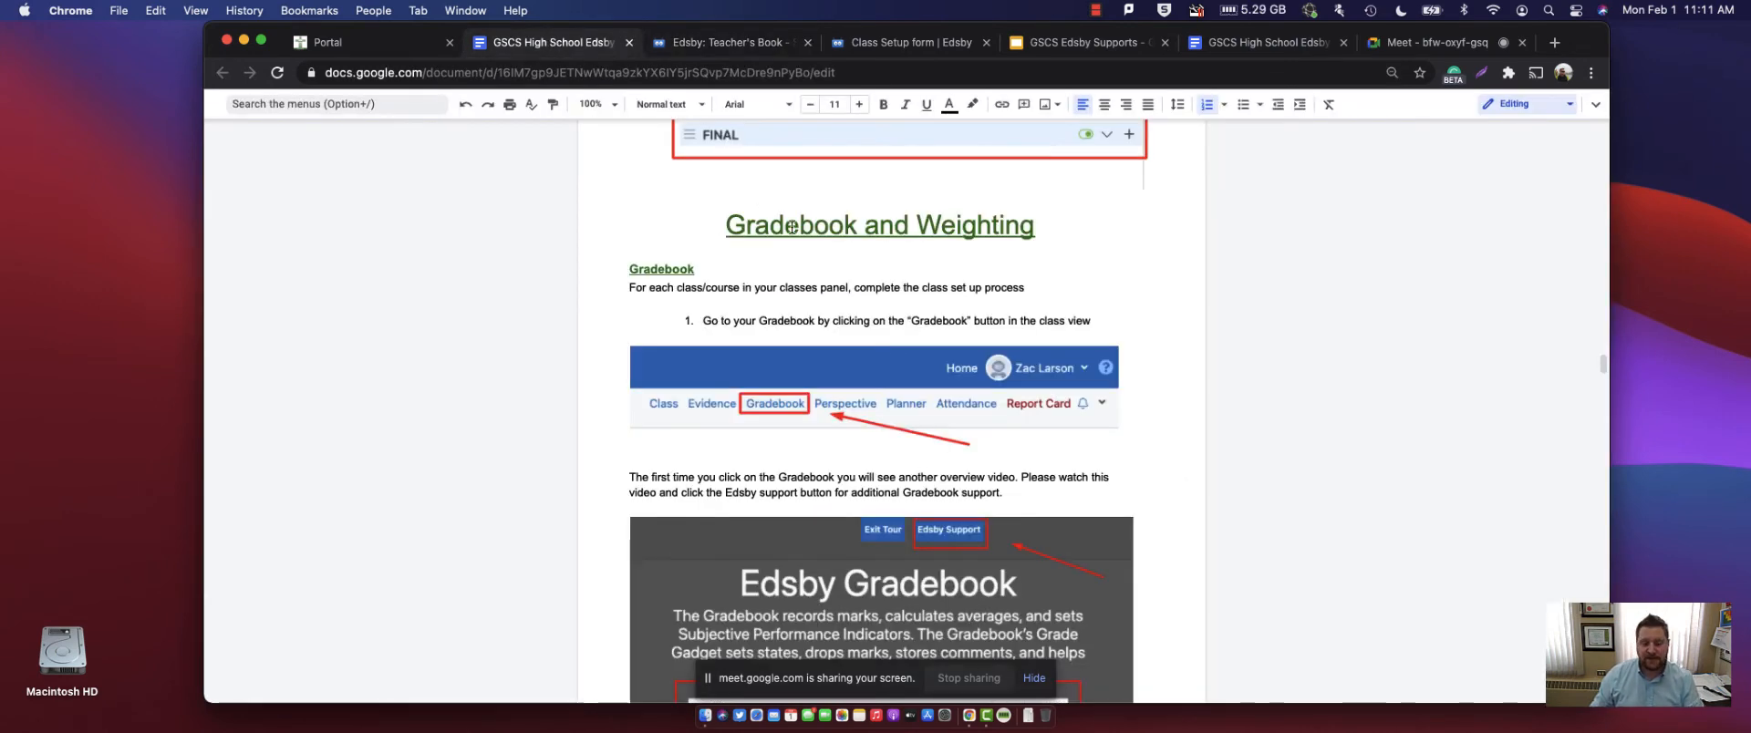
{"action": "scroll", "coordinate": [817, 251], "scroll_direction": "down", "scroll_amount": 15}
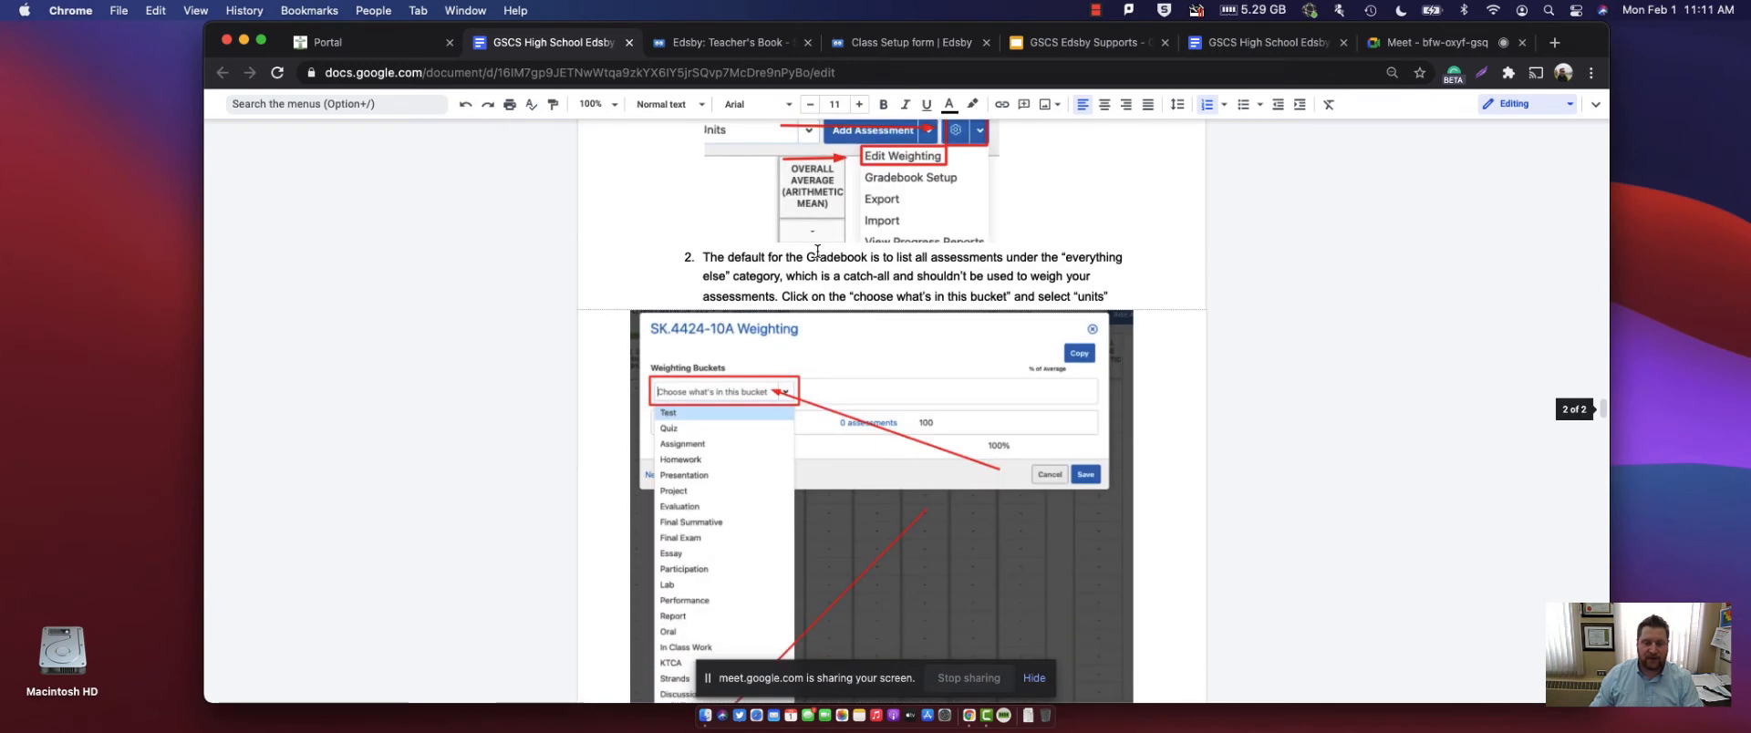
{"action": "scroll", "coordinate": [916, 419], "scroll_direction": "down", "scroll_amount": 10}
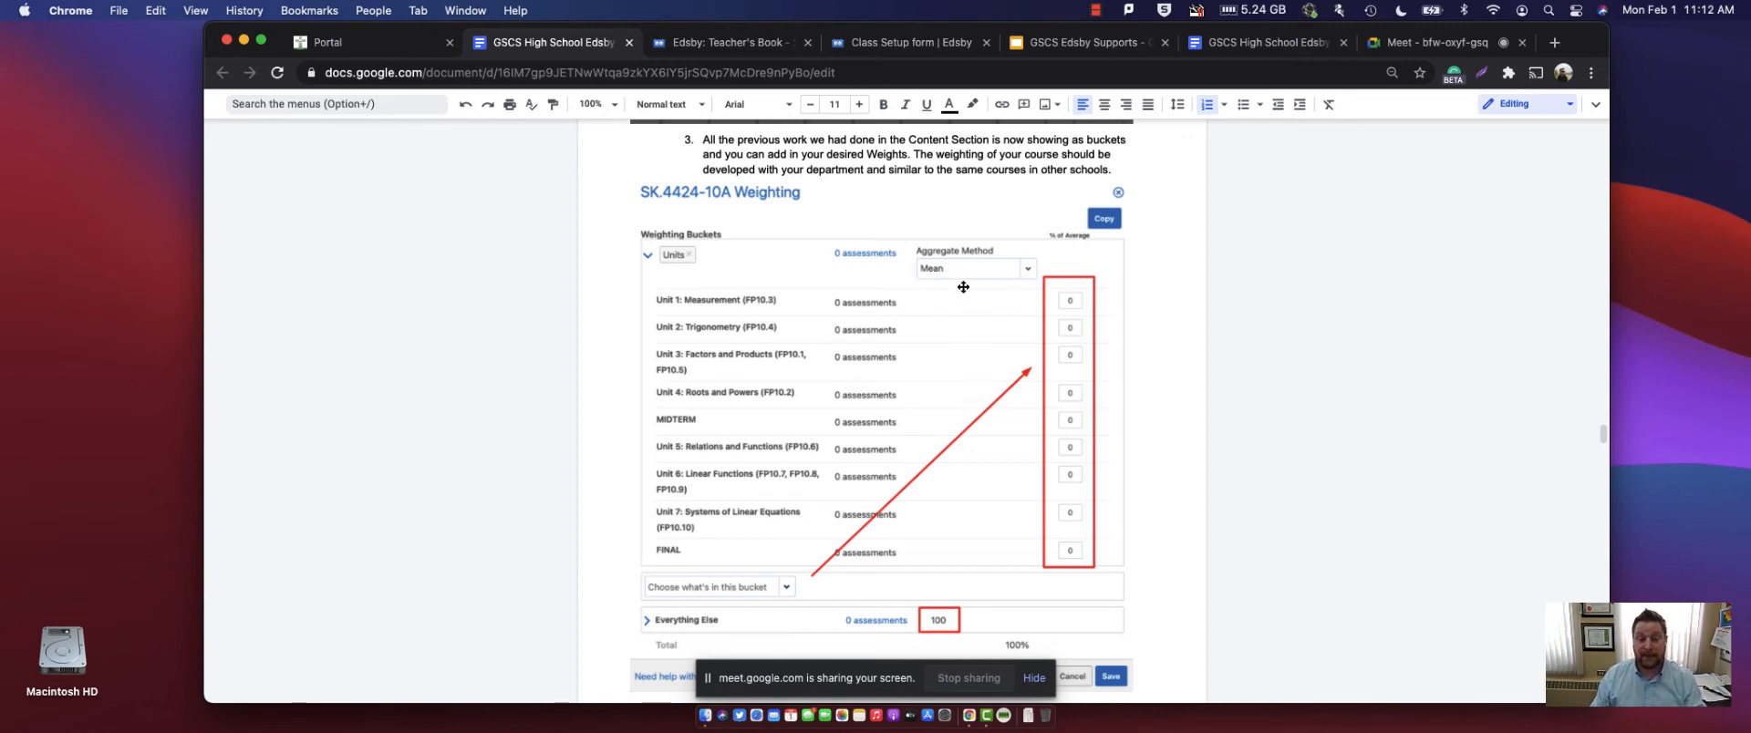
{"action": "scroll", "coordinate": [1100, 396], "scroll_direction": "down", "scroll_amount": 2}
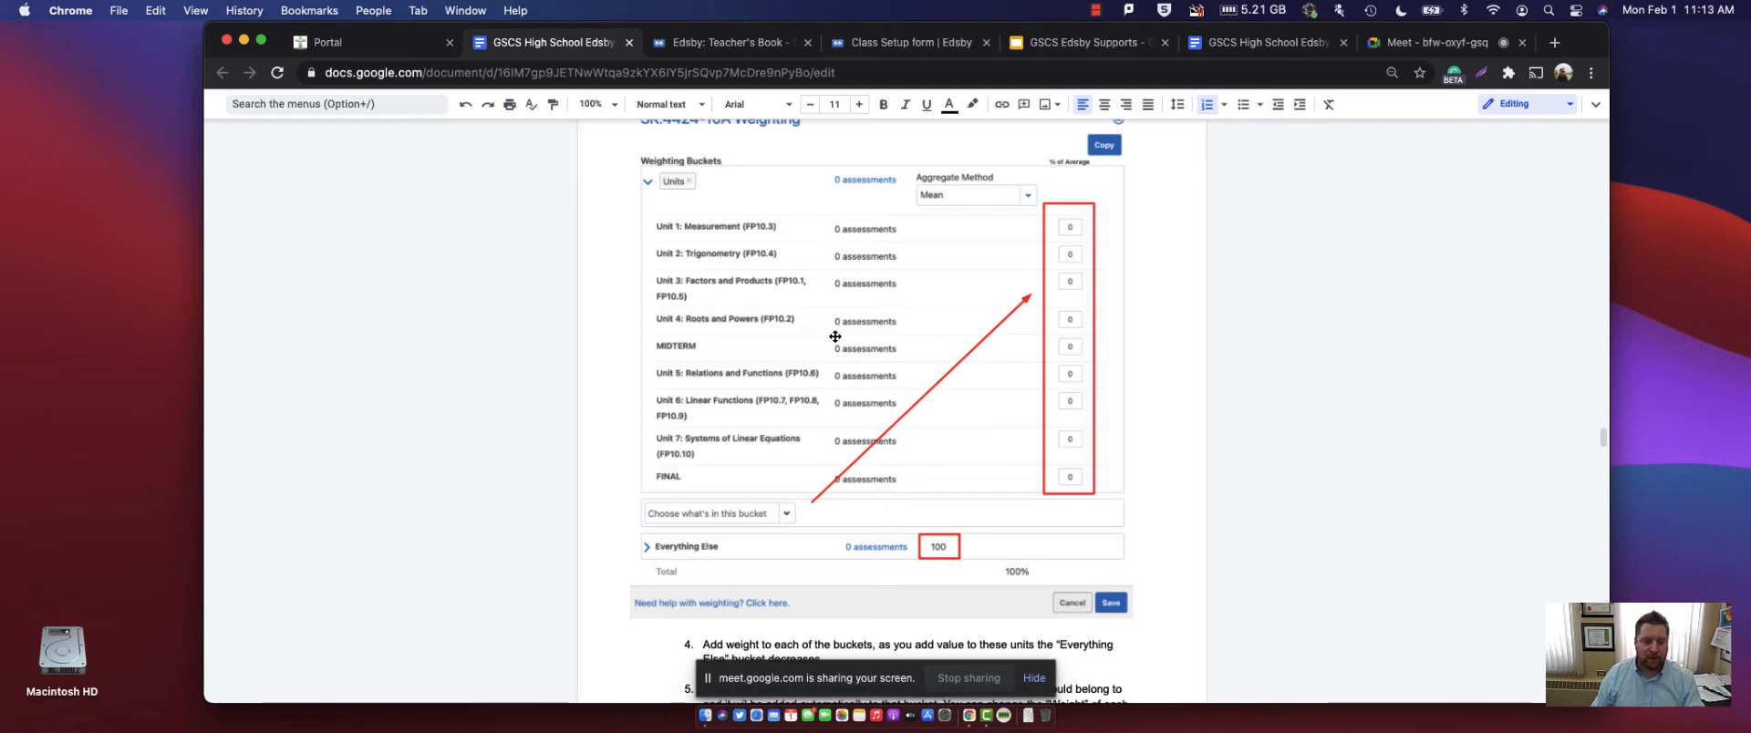
{"action": "left_click", "coordinate": [729, 42]}
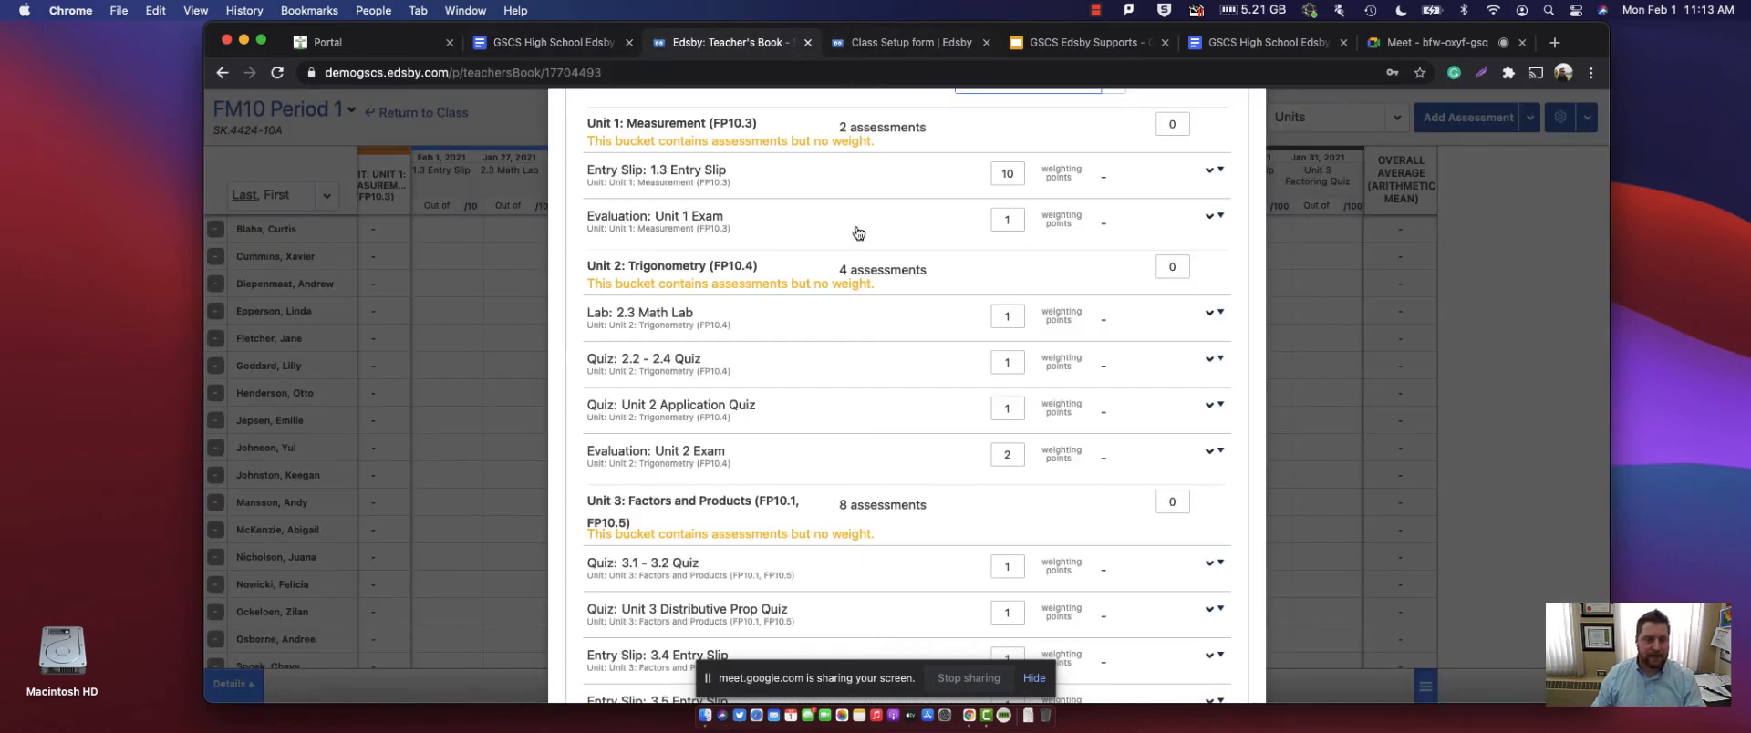
- Set the FINAL unit's share of the average to 25 and the MIDTERM unit's to 15, checking the Everything Else remainder
{"action": "scroll", "coordinate": [857, 233], "scroll_direction": "up", "scroll_amount": 3}
{"action": "scroll", "coordinate": [981, 250], "scroll_direction": "down", "scroll_amount": 10}
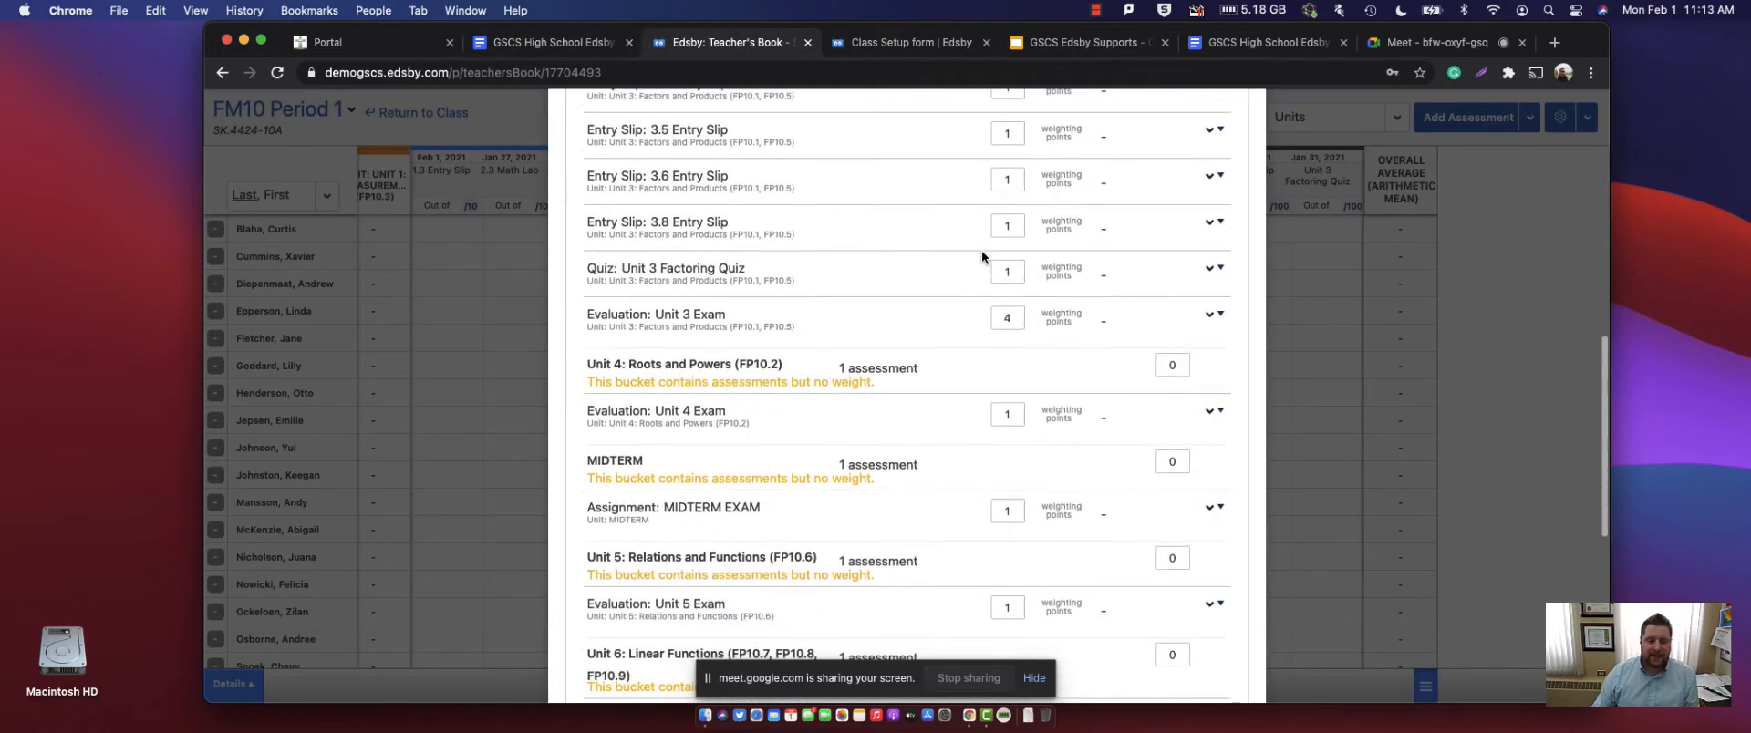
{"action": "scroll", "coordinate": [977, 253], "scroll_direction": "down", "scroll_amount": 10}
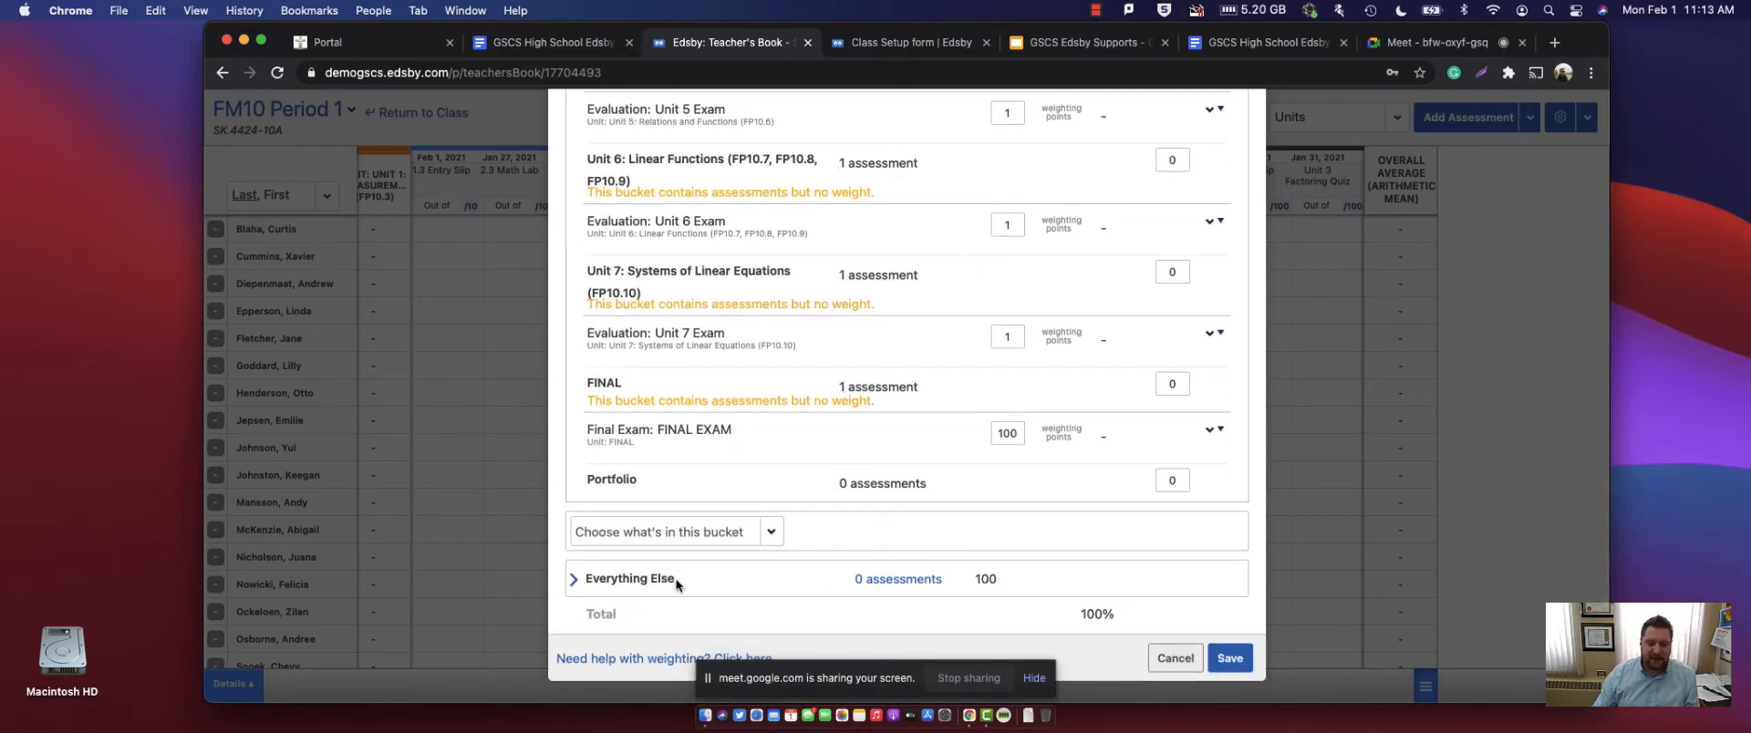
{"action": "left_click_drag", "start_coordinate": [670, 581], "coordinate": [635, 583]}
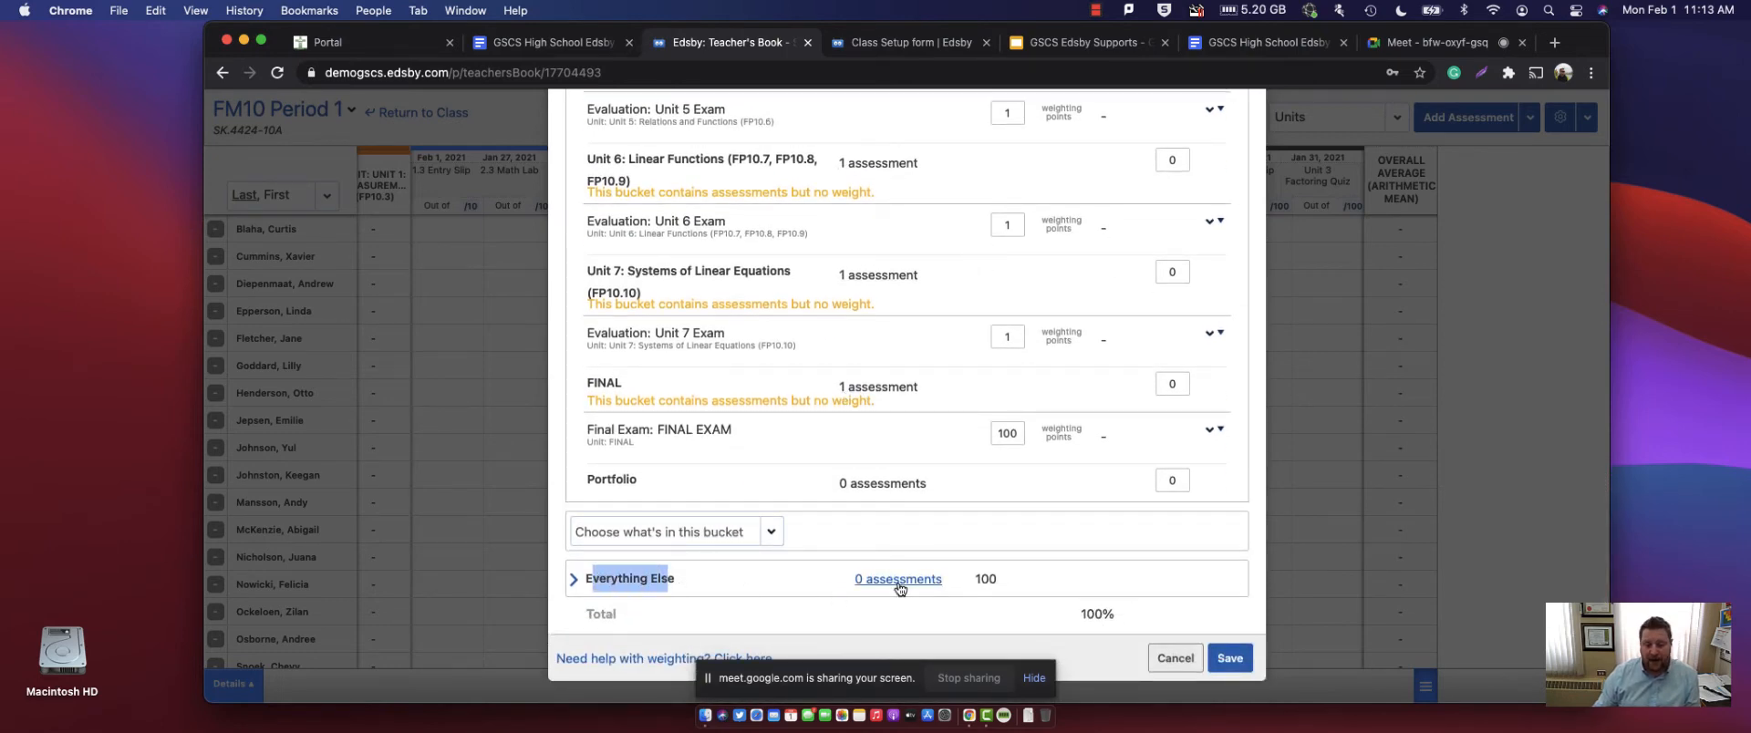
{"action": "left_click", "coordinate": [812, 595]}
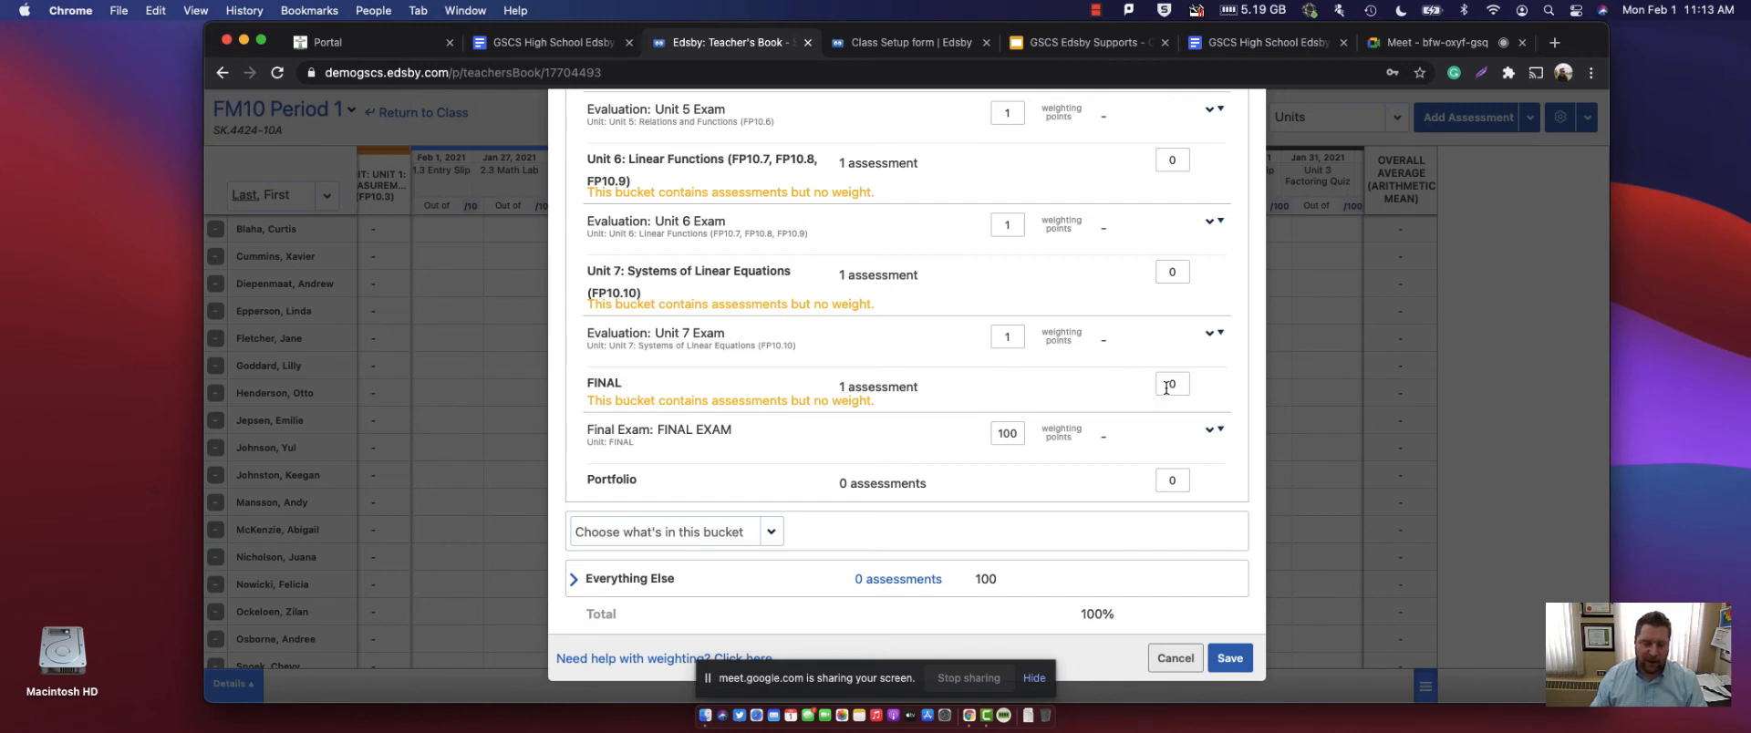
{"action": "left_click_drag", "start_coordinate": [1182, 384], "coordinate": [1161, 384]}
{"action": "type", "text": "25"}
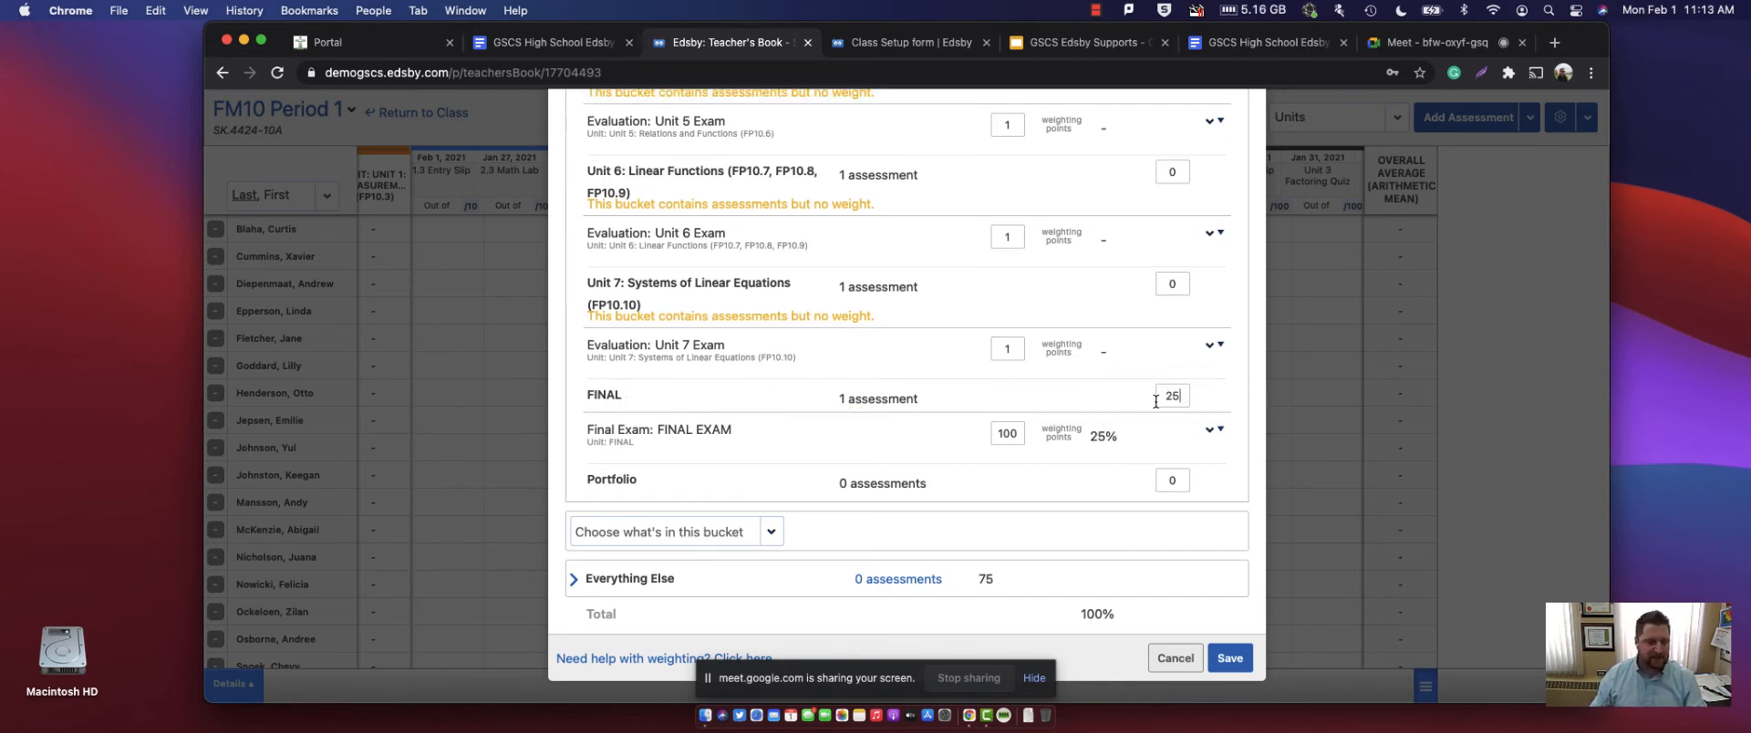
{"action": "scroll", "coordinate": [1151, 405], "scroll_direction": "up", "scroll_amount": 5}
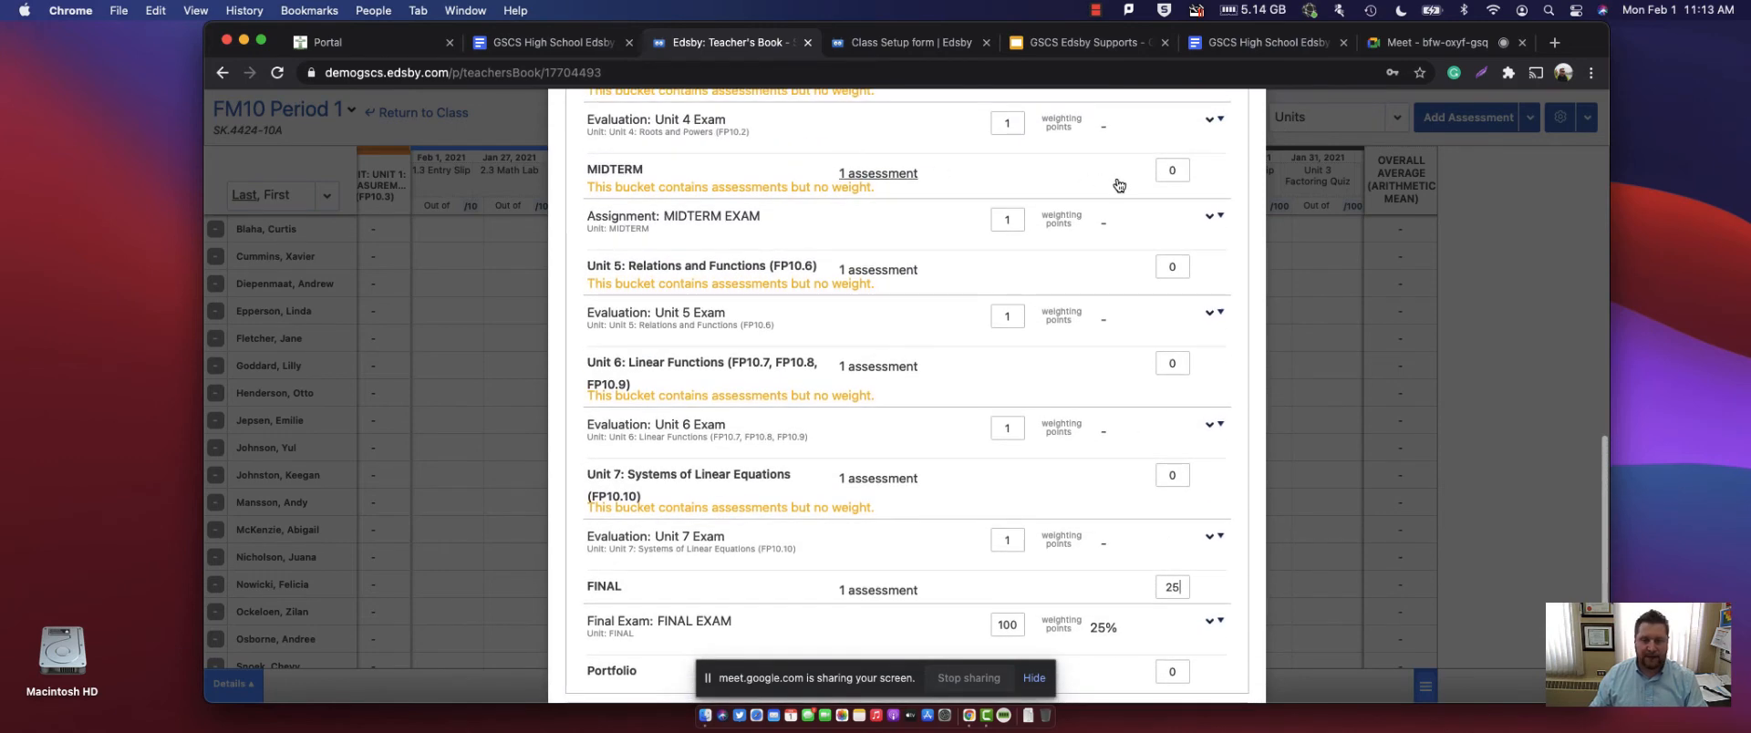
{"action": "left_click", "coordinate": [1176, 172]}
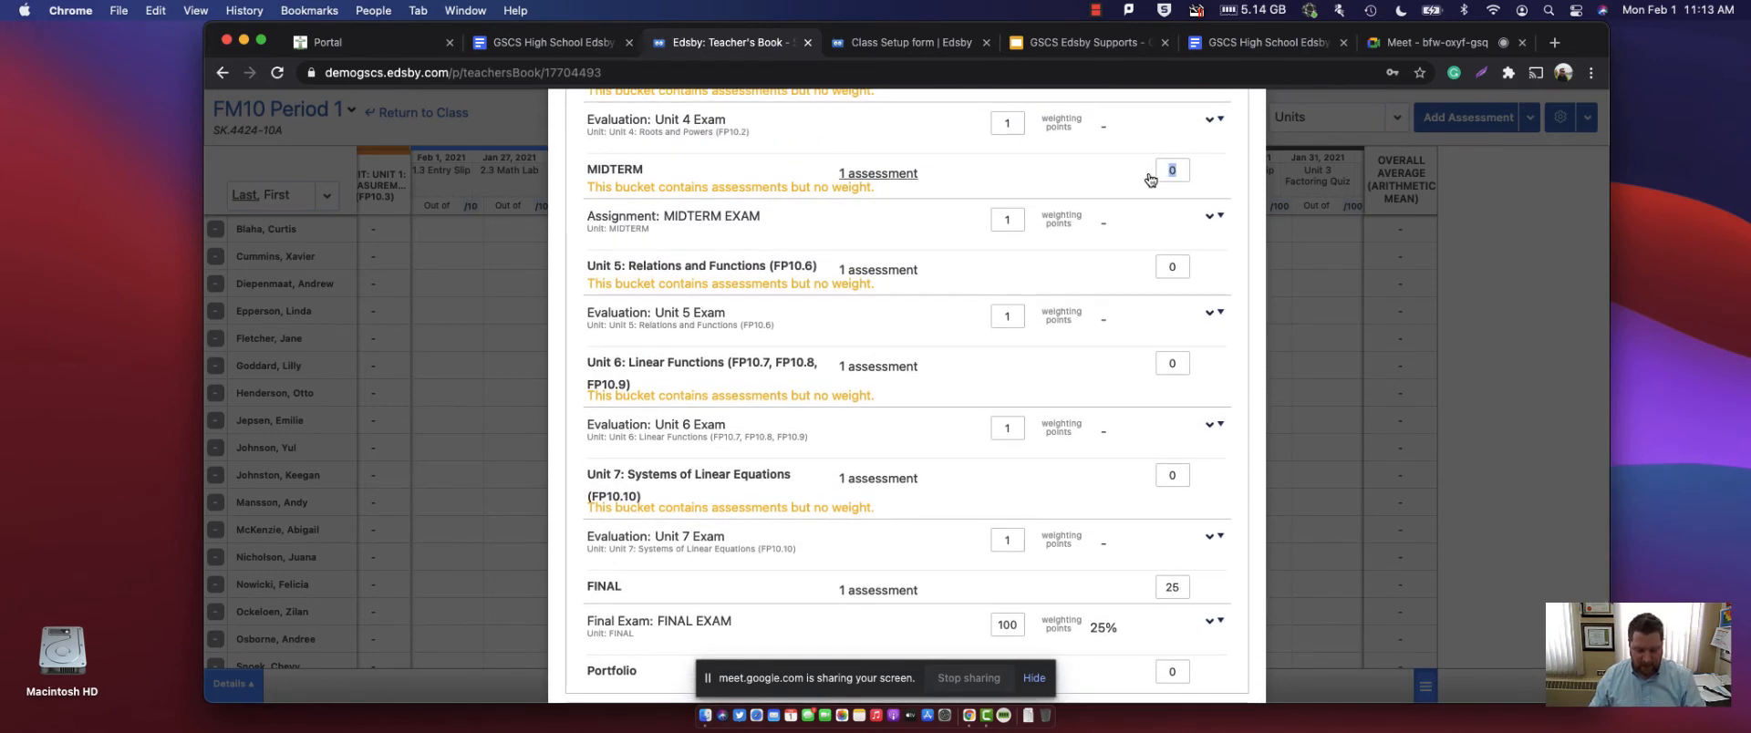
{"action": "type", "text": "15"}
{"action": "scroll", "coordinate": [1131, 189], "scroll_direction": "down", "scroll_amount": 5}
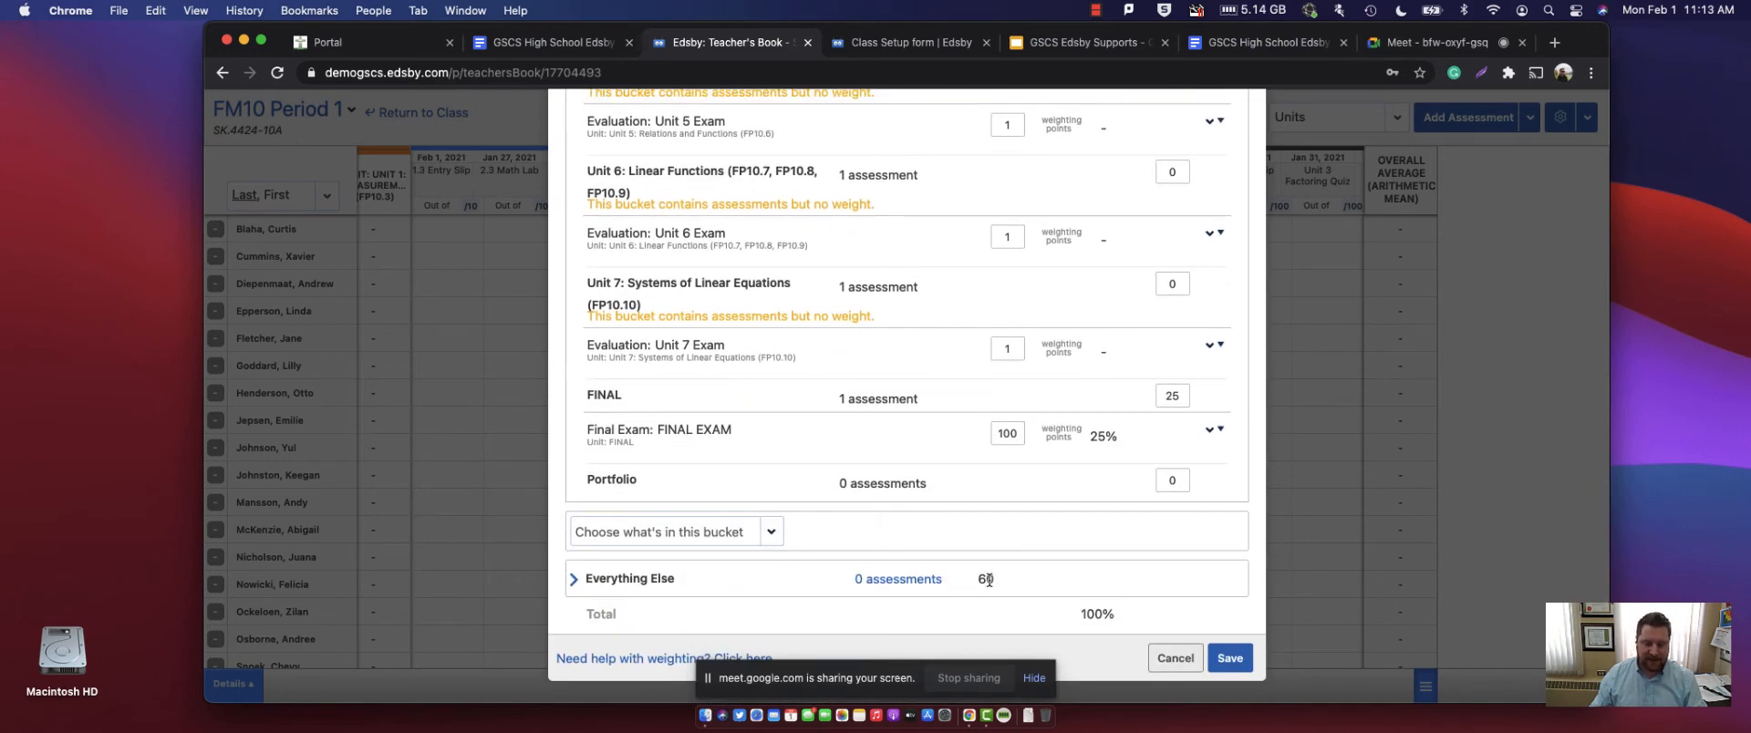
- Set the percentage of average to 8 for Unit 1: Measurement, Unit 2: Trigonometry and Unit 3: Factors and Products
{"action": "scroll", "coordinate": [1127, 308], "scroll_direction": "up", "scroll_amount": 20}
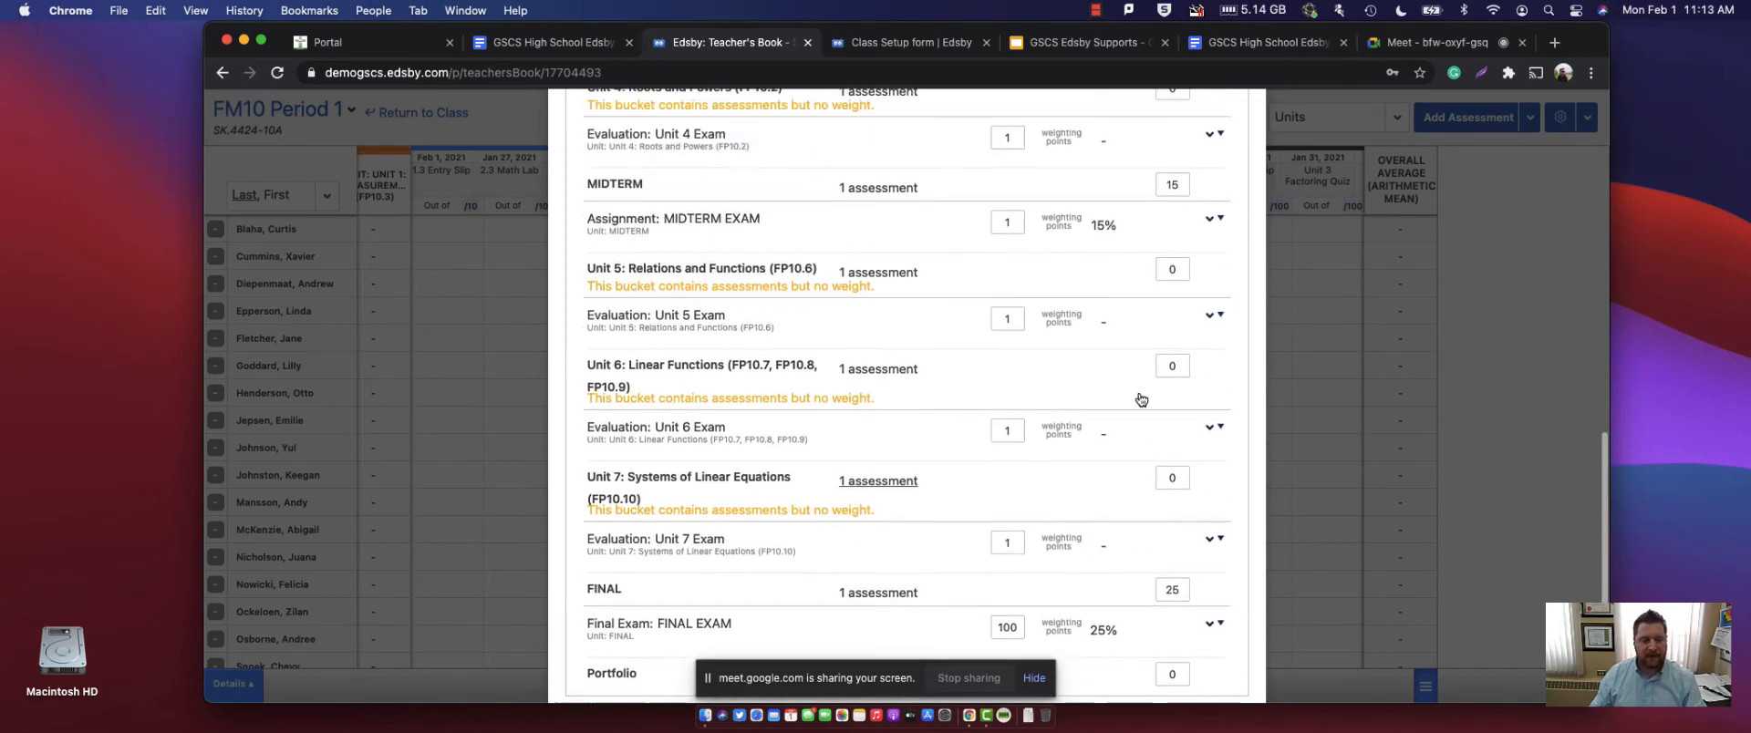
{"action": "scroll", "coordinate": [1127, 308], "scroll_direction": "up", "scroll_amount": 8}
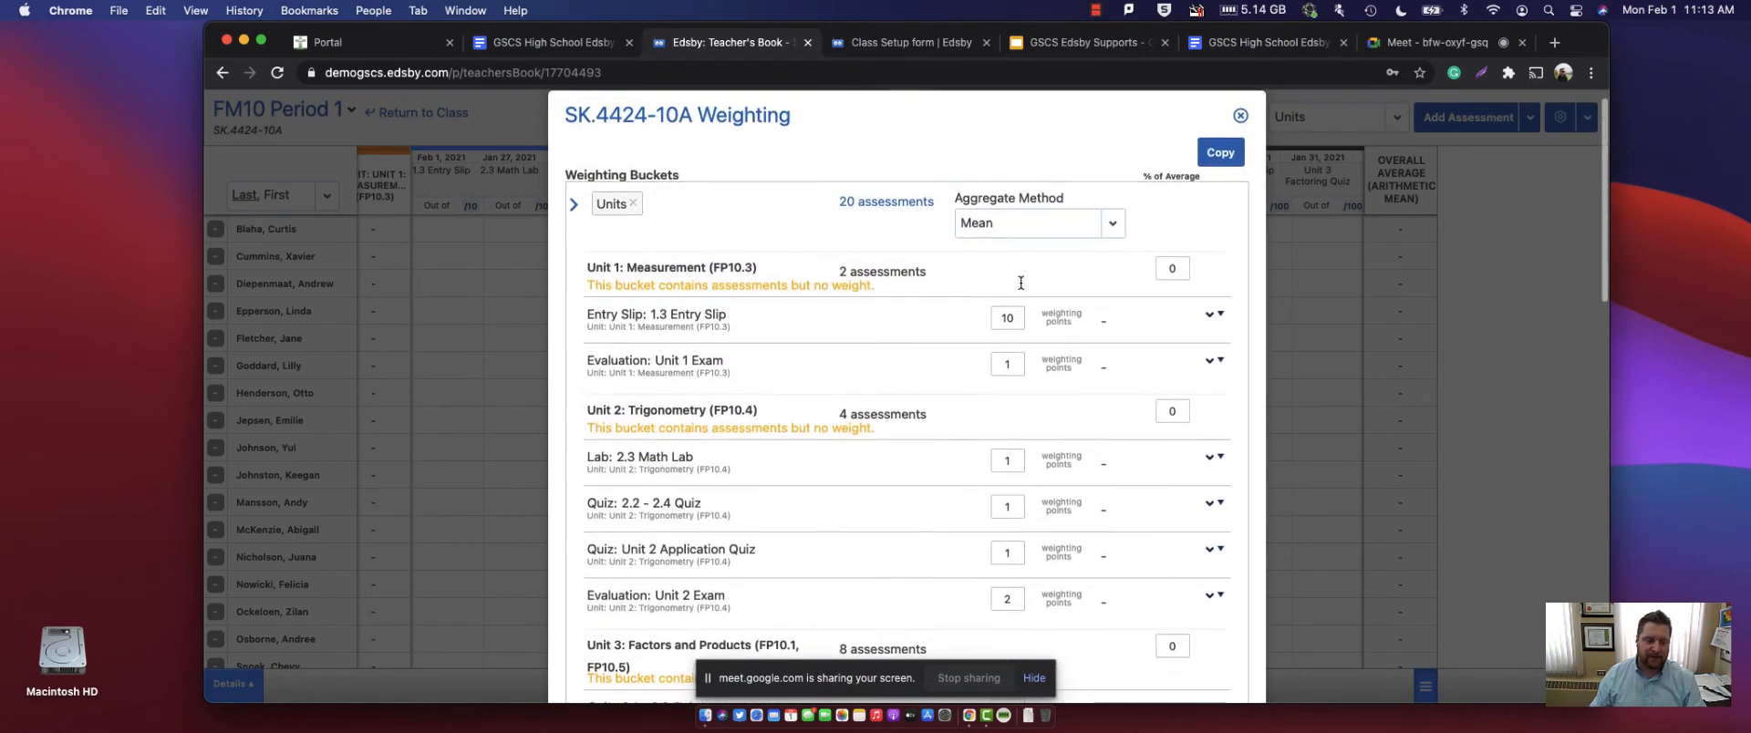
{"action": "double_click", "coordinate": [1166, 283]}
{"action": "type", "text": "8"}
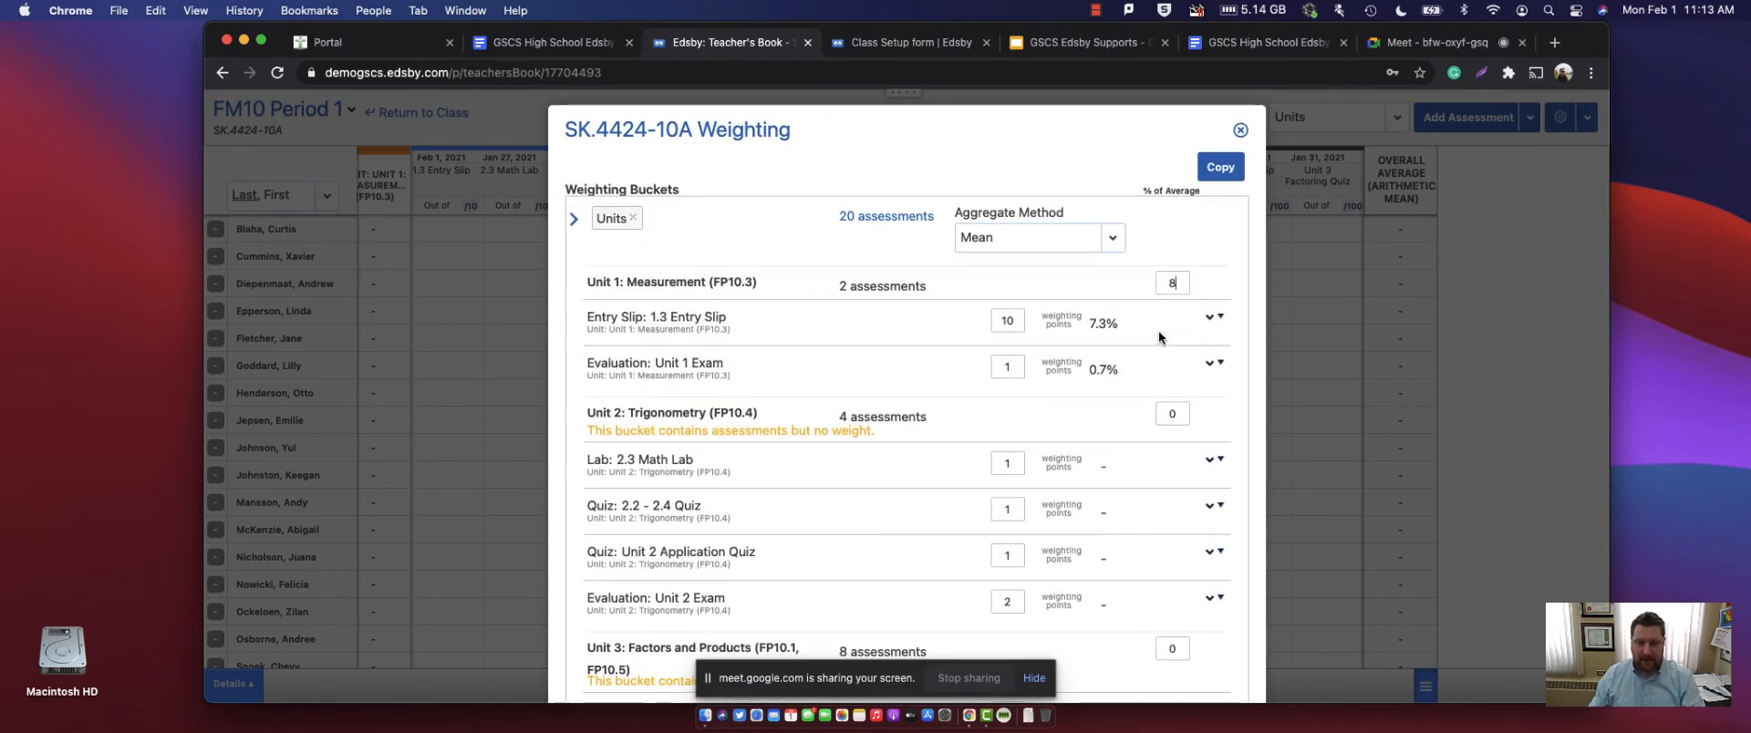
{"action": "double_click", "coordinate": [1184, 418]}
{"action": "type", "text": "8"}
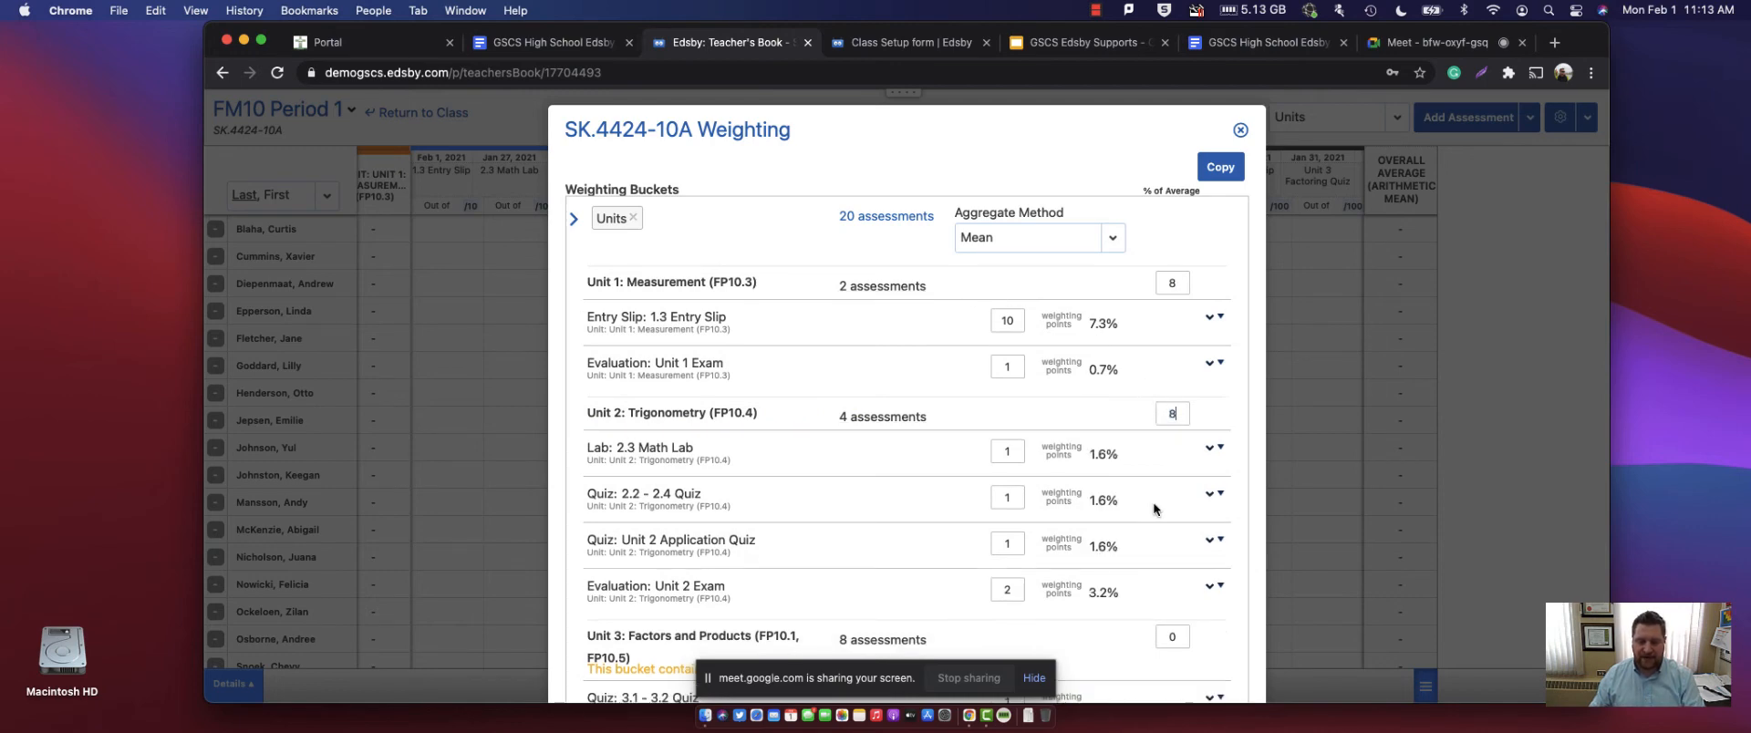
{"action": "scroll", "coordinate": [1153, 501], "scroll_direction": "down", "scroll_amount": 2}
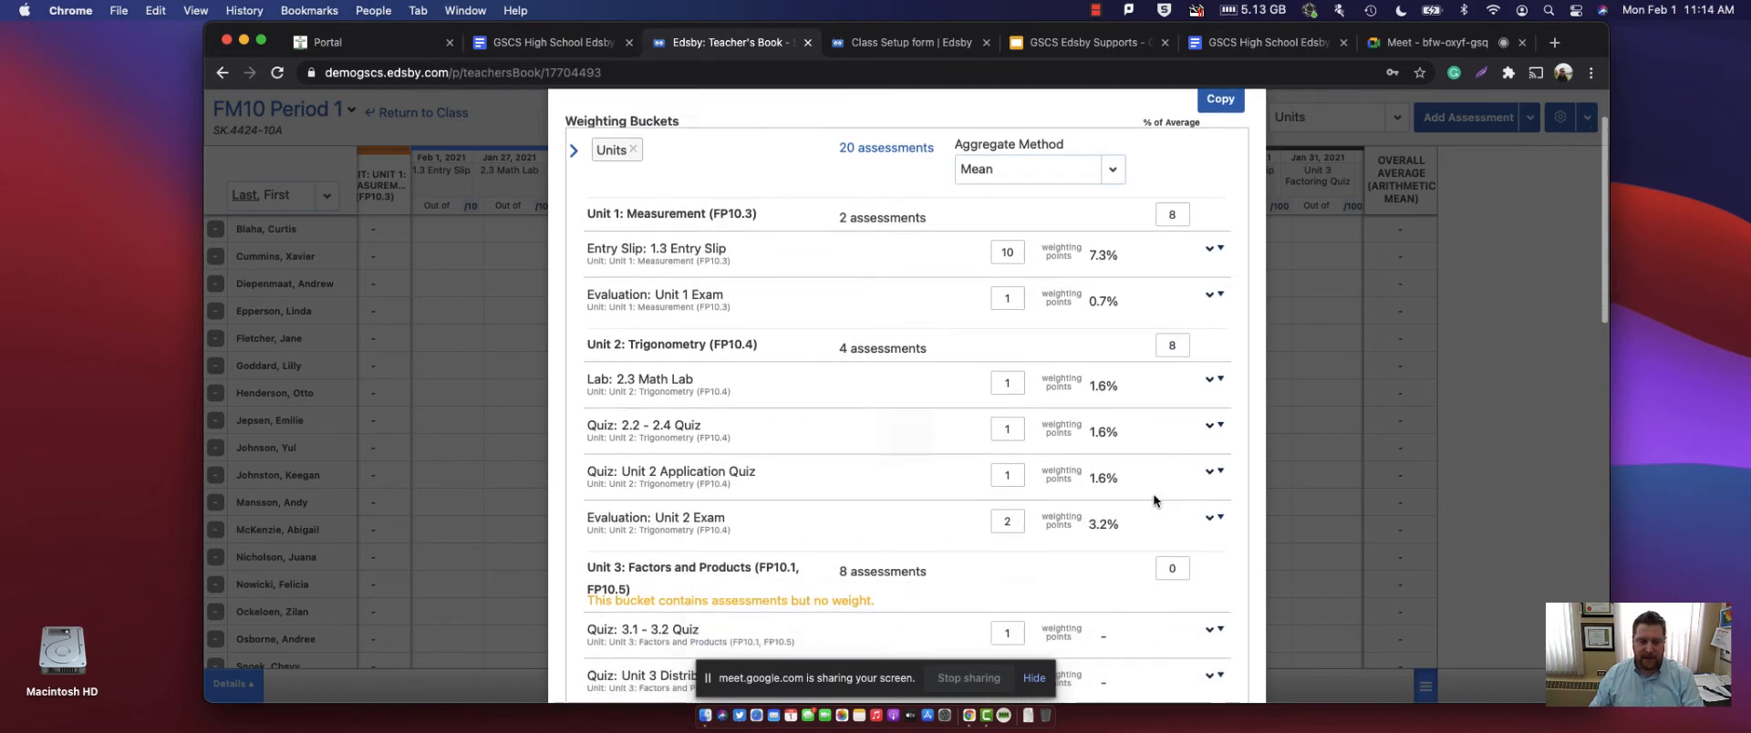
{"action": "left_click", "coordinate": [1167, 547]}
{"action": "type", "text": "8"}
- Set the percentage of average to 8 for each of Units 4, 5, 6 and 7
{"action": "scroll", "coordinate": [1167, 545], "scroll_direction": "down", "scroll_amount": 12}
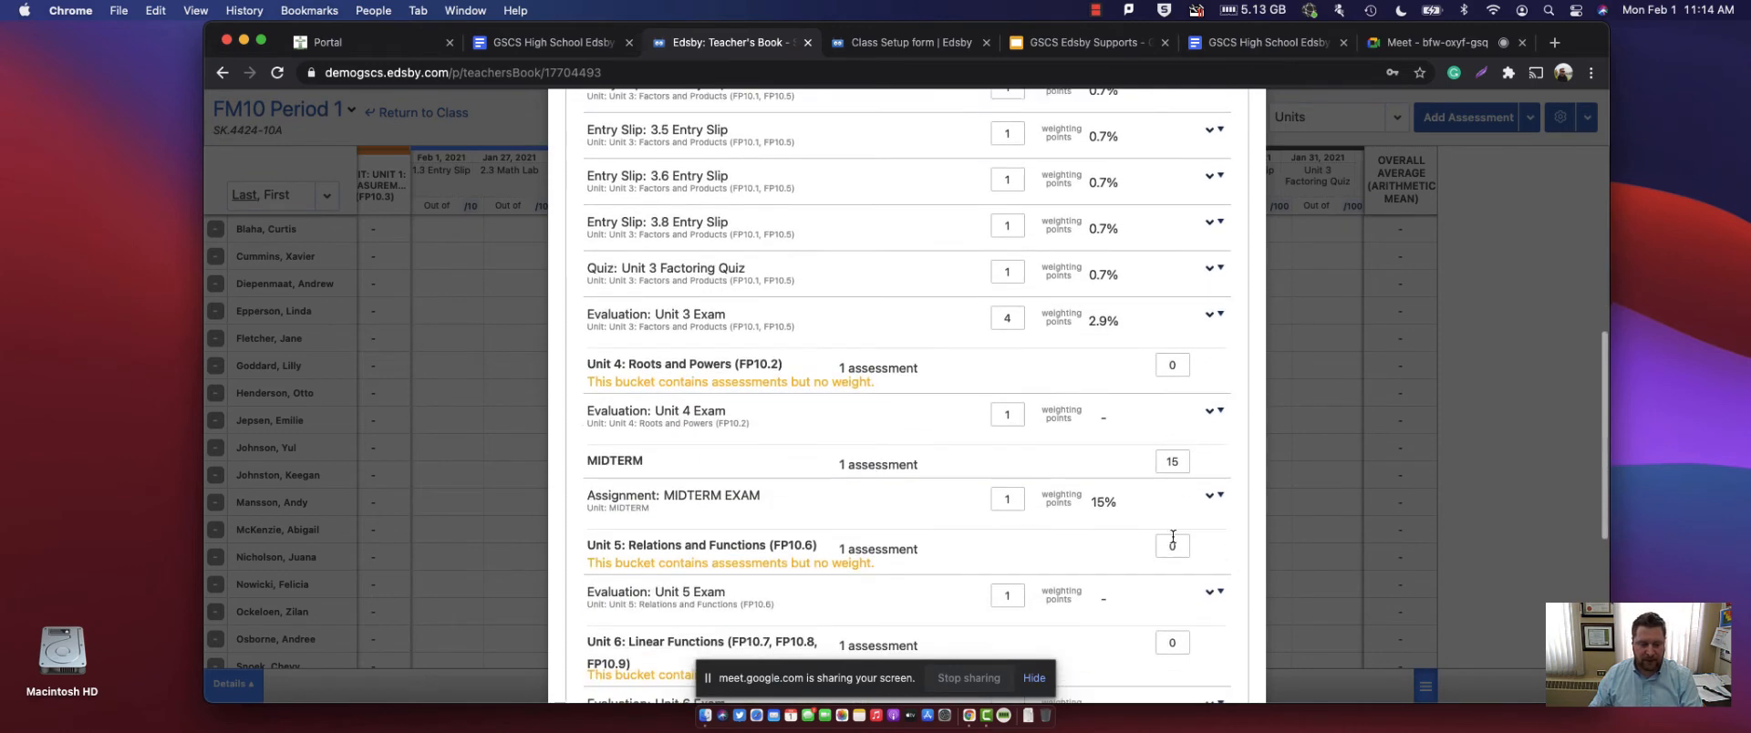
{"action": "double_click", "coordinate": [1176, 363]}
{"action": "type", "text": "8"}
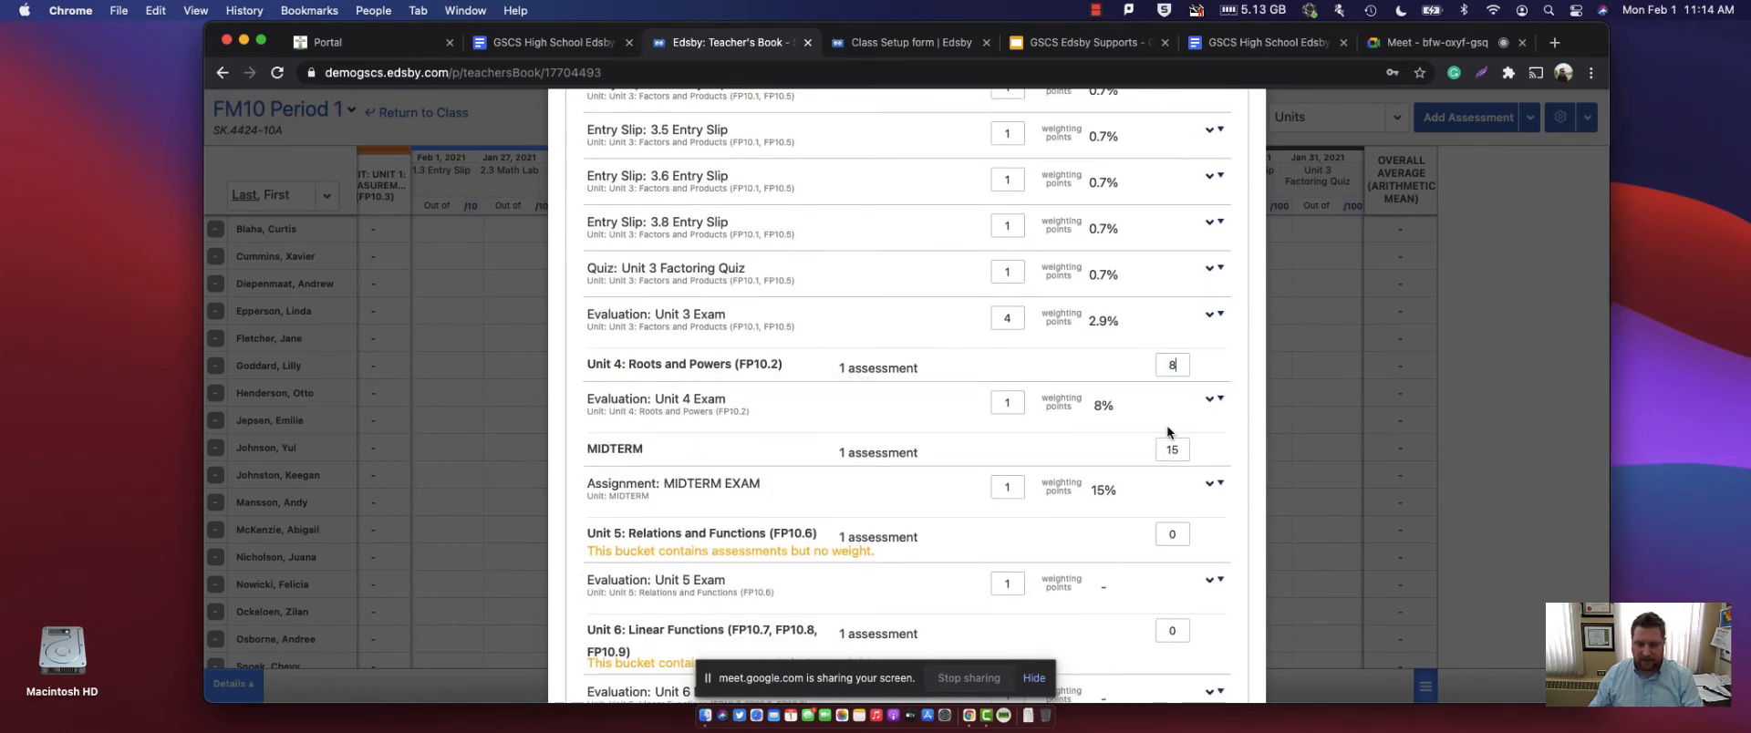
{"action": "scroll", "coordinate": [1167, 424], "scroll_direction": "down", "scroll_amount": 3}
{"action": "double_click", "coordinate": [1173, 382]}
{"action": "type", "text": "8"}
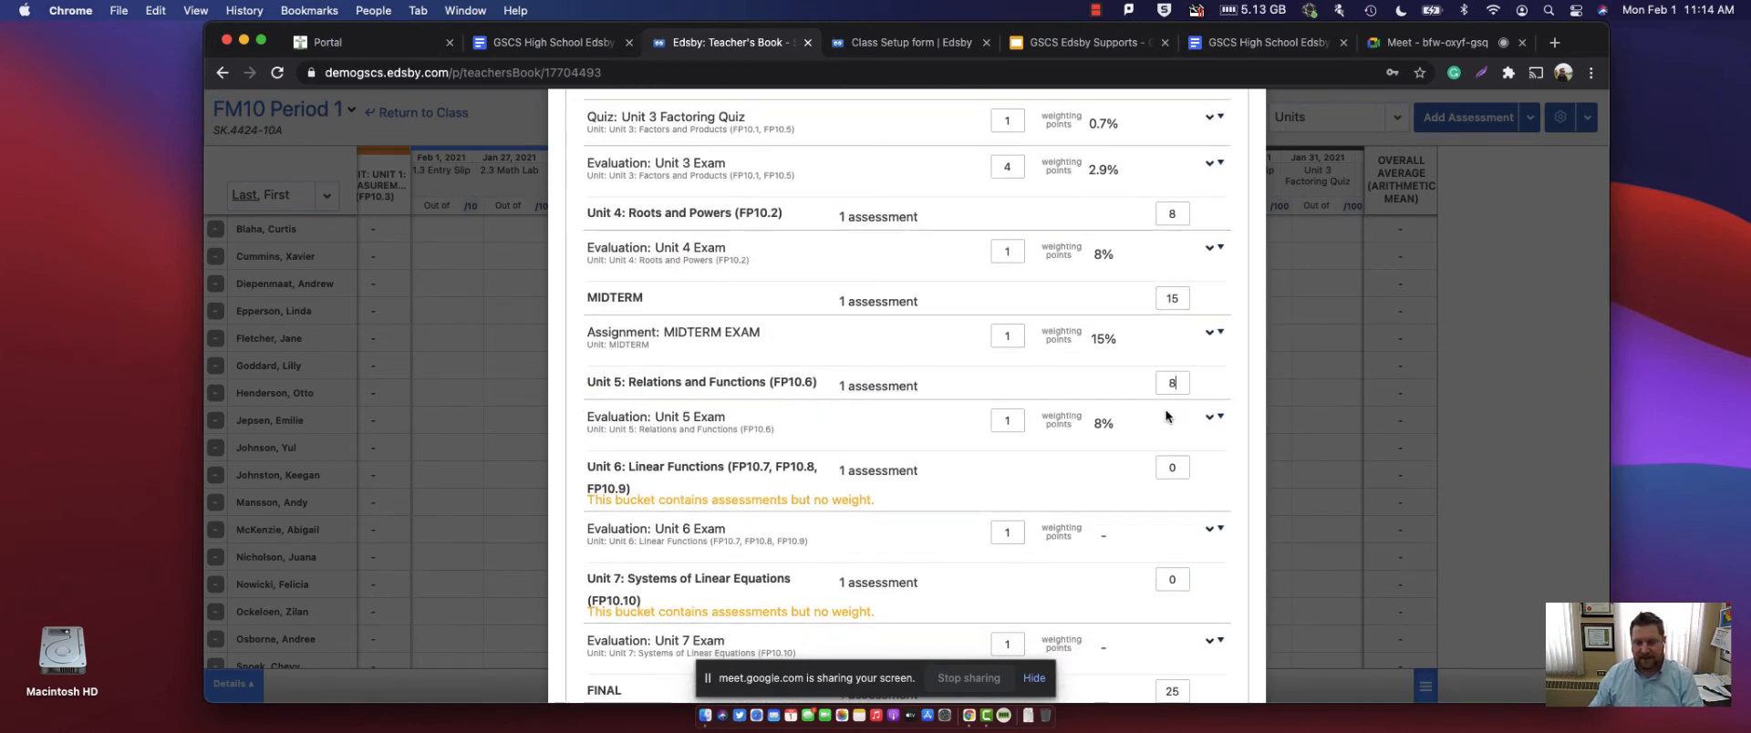
{"action": "scroll", "coordinate": [1172, 388], "scroll_direction": "down", "scroll_amount": 2}
{"action": "double_click", "coordinate": [1175, 381]}
{"action": "type", "text": "8"}
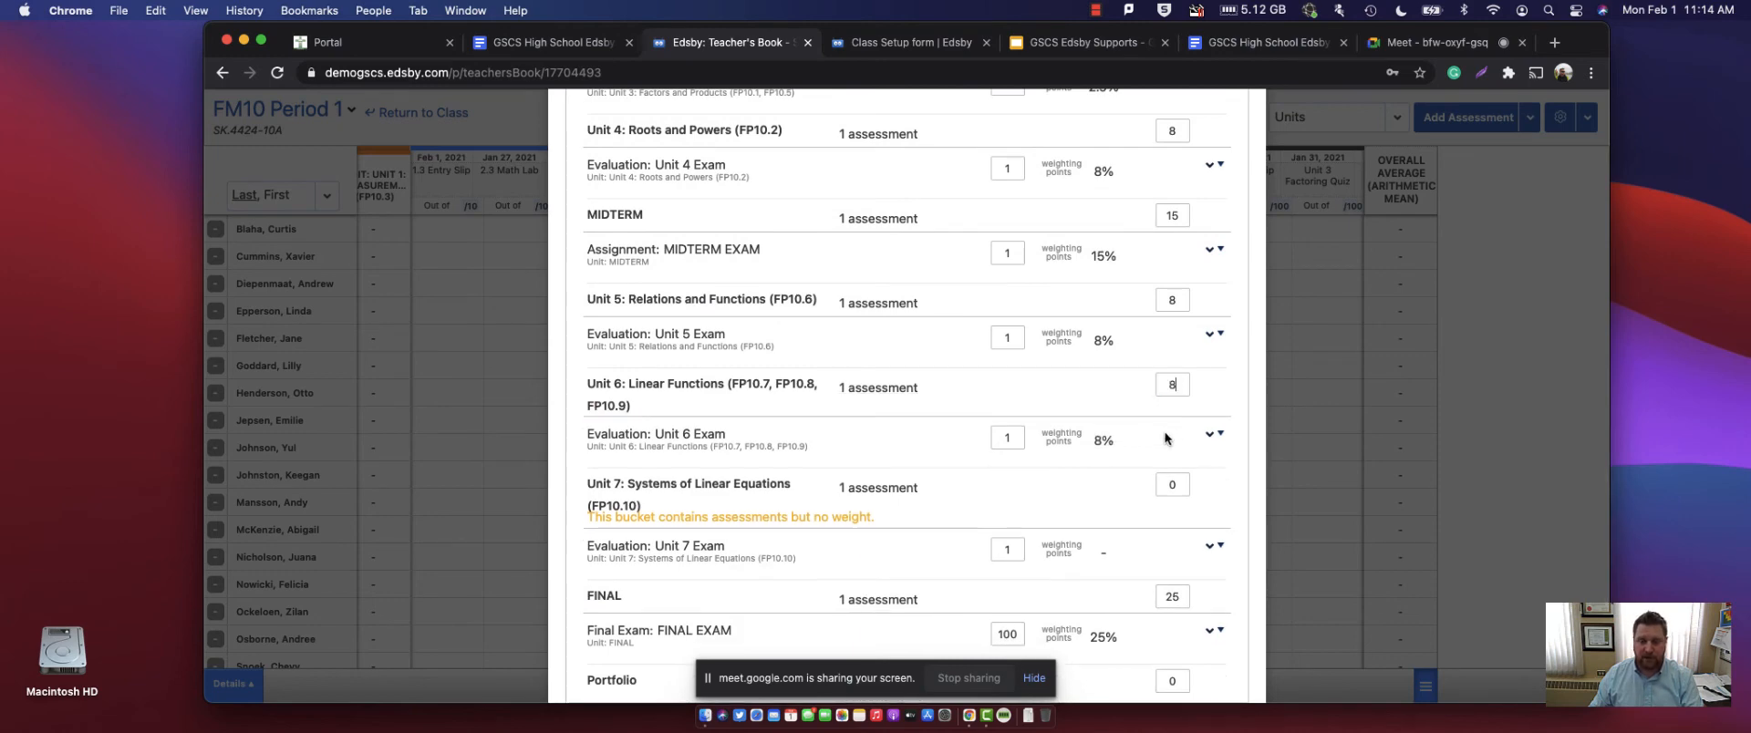
{"action": "double_click", "coordinate": [1165, 486]}
{"action": "type", "text": "8"}
- Check the share left in Everything Else and set Unit 7: Systems of Linear Equations to 12 percent of the average
{"action": "scroll", "coordinate": [1162, 487], "scroll_direction": "down", "scroll_amount": 2}
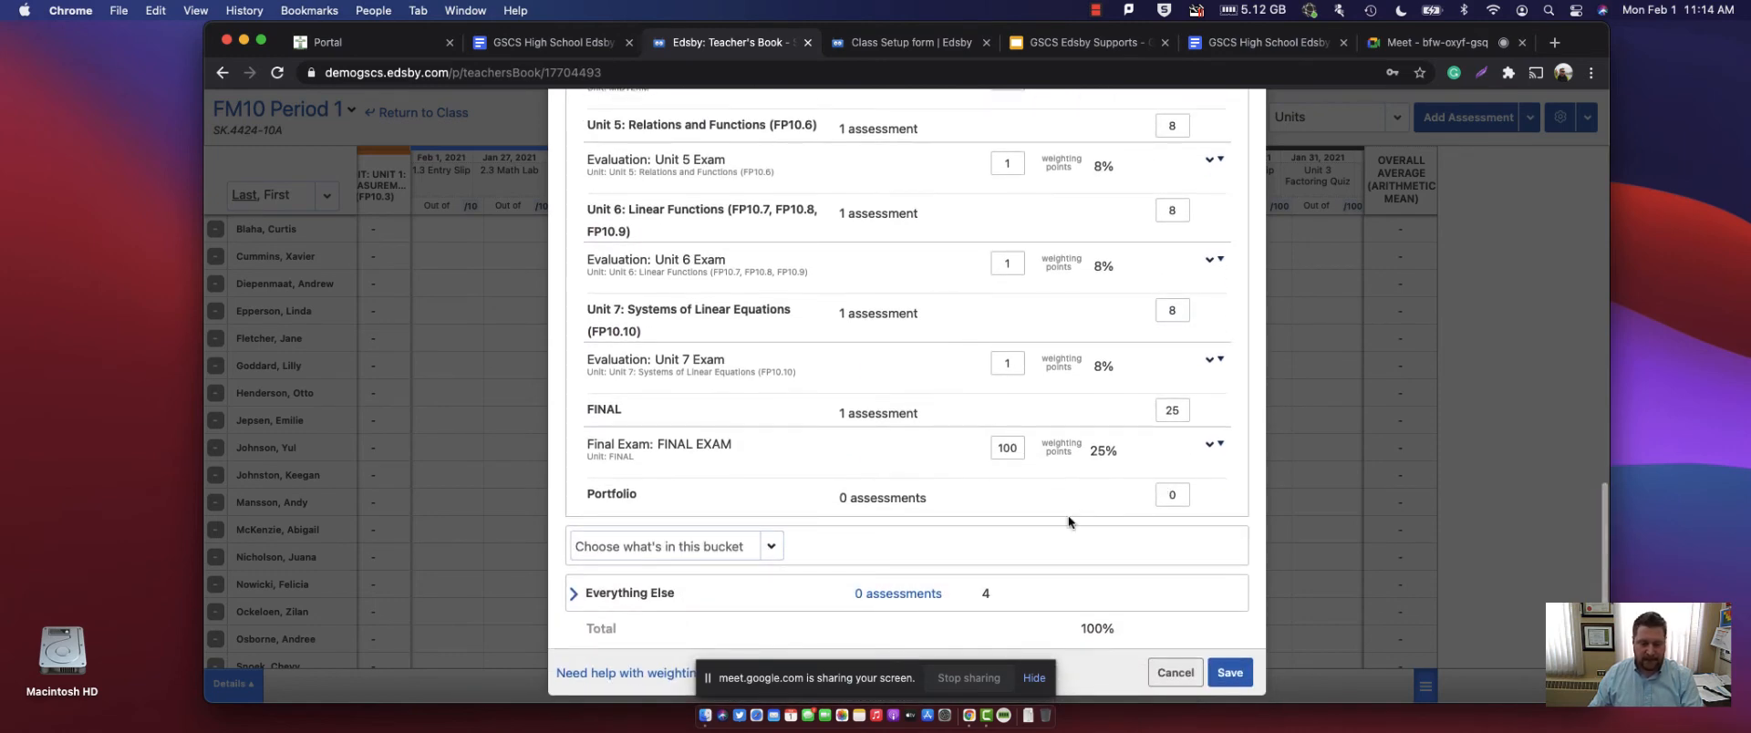
{"action": "scroll", "coordinate": [1065, 501], "scroll_direction": "down", "scroll_amount": 1}
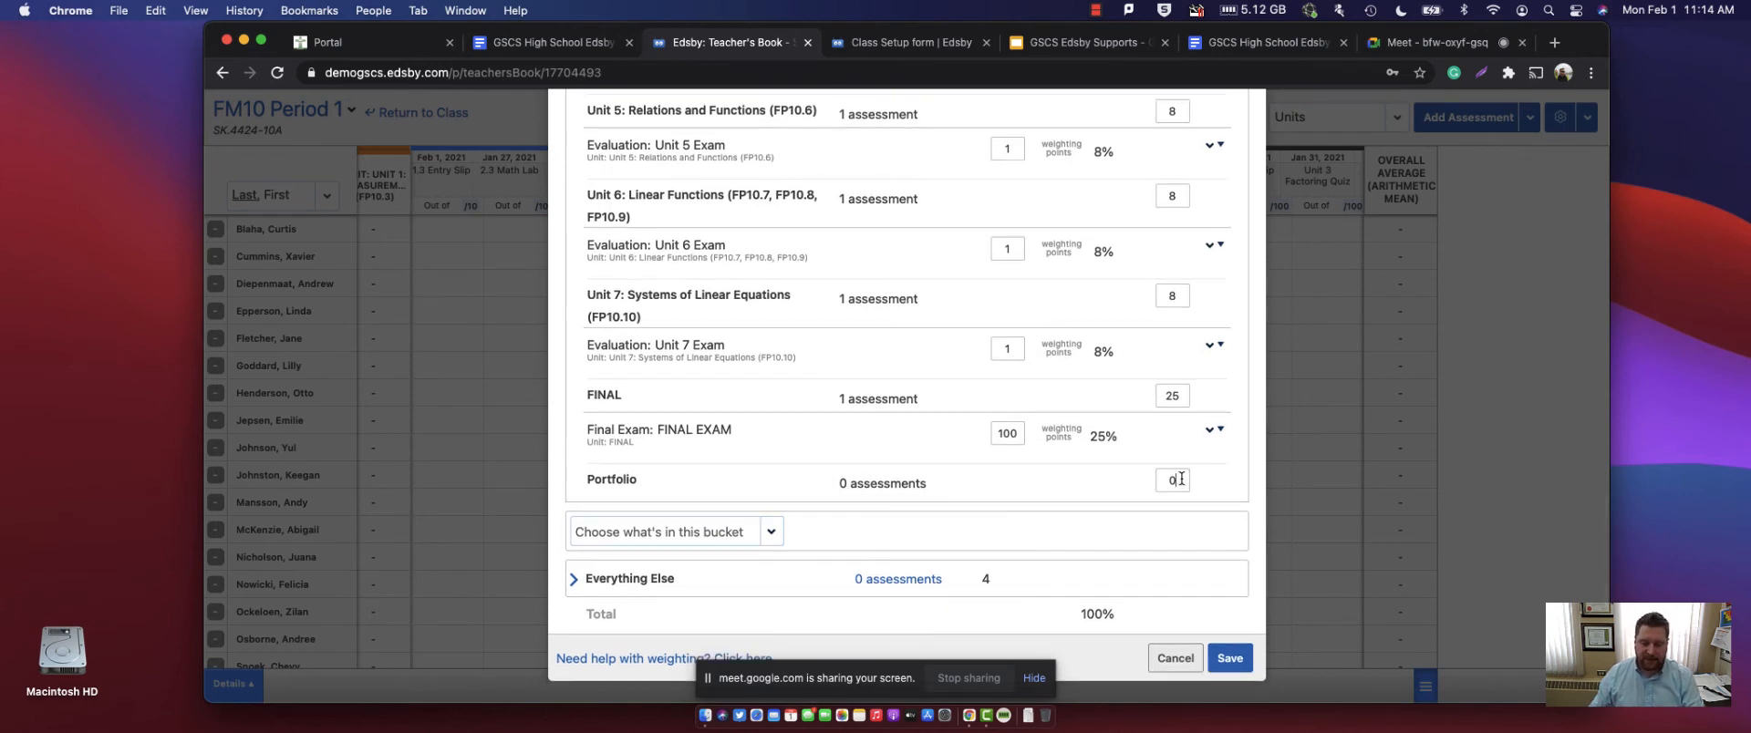
{"action": "left_click", "coordinate": [1184, 295]}
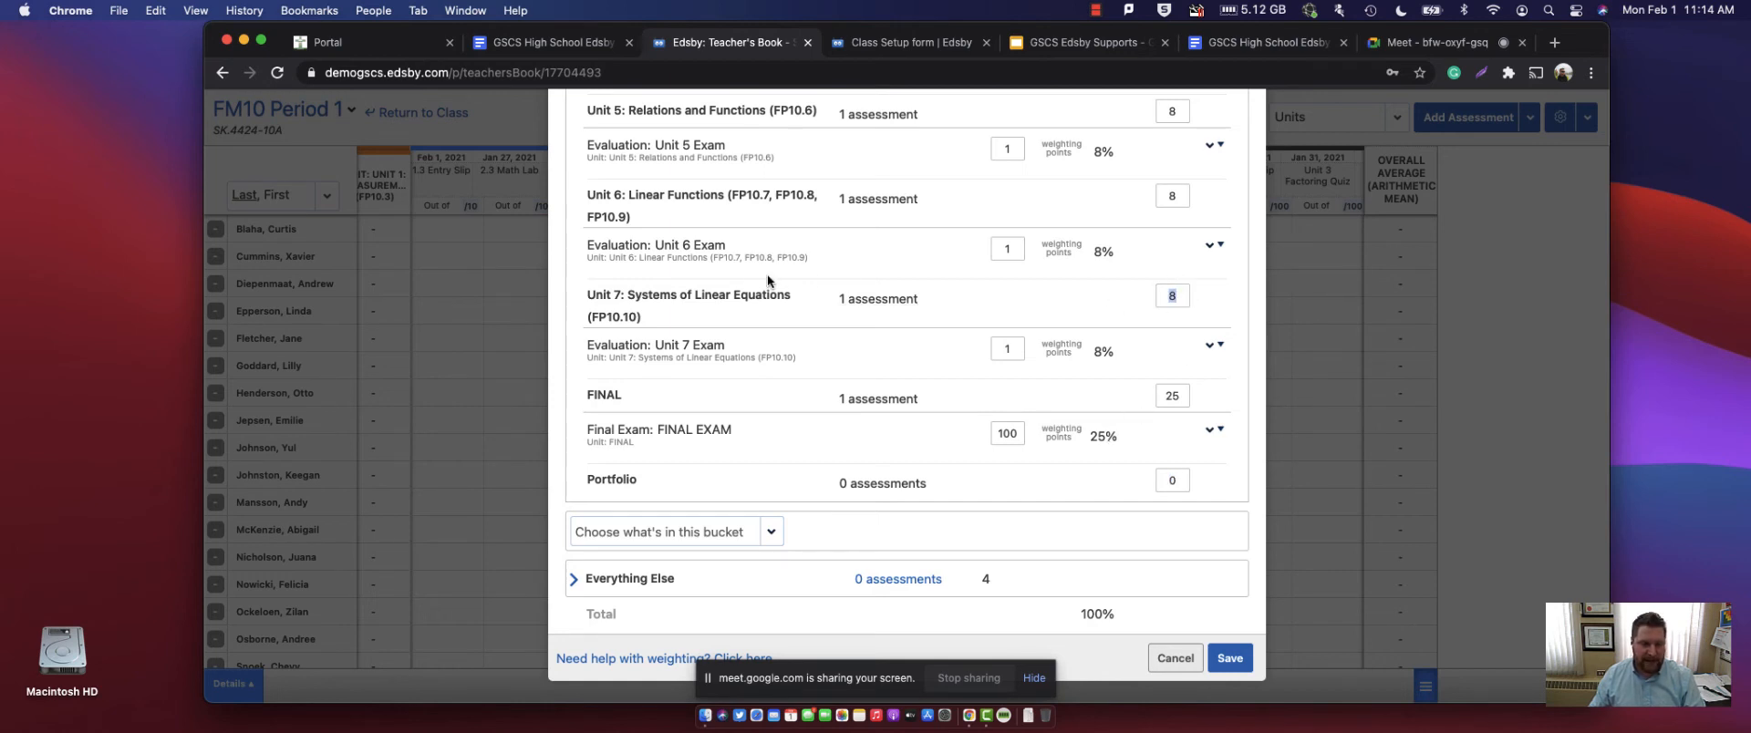
{"action": "type", "text": "12"}
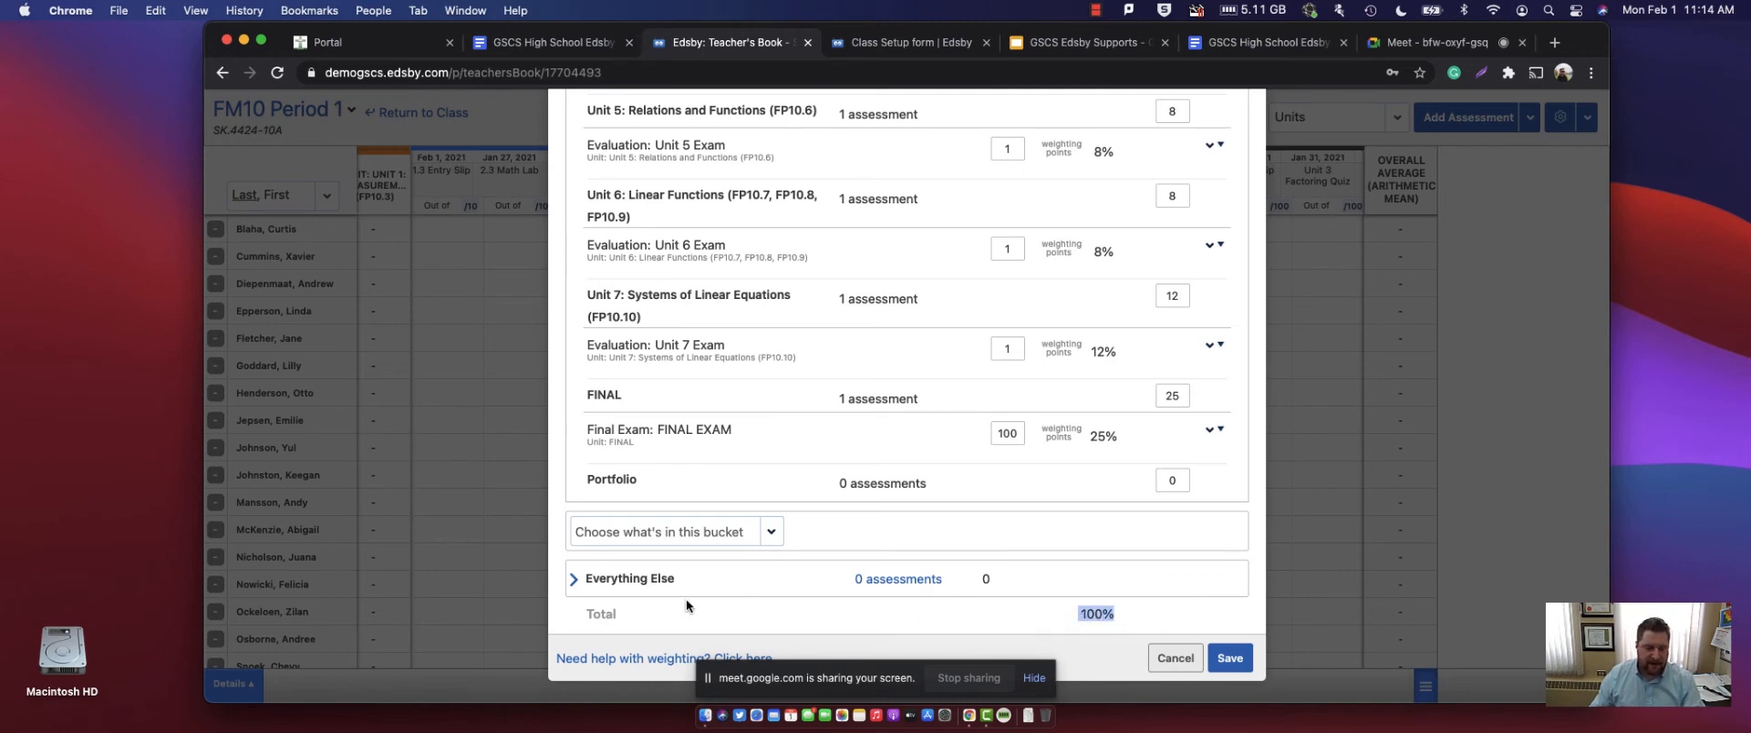
- Try a weight of 0 for Unit 1: Measurement to see its effect on the assessments, and restore it to 8
{"action": "scroll", "coordinate": [1012, 420], "scroll_direction": "up", "scroll_amount": 5}
{"action": "scroll", "coordinate": [879, 186], "scroll_direction": "up", "scroll_amount": 3}
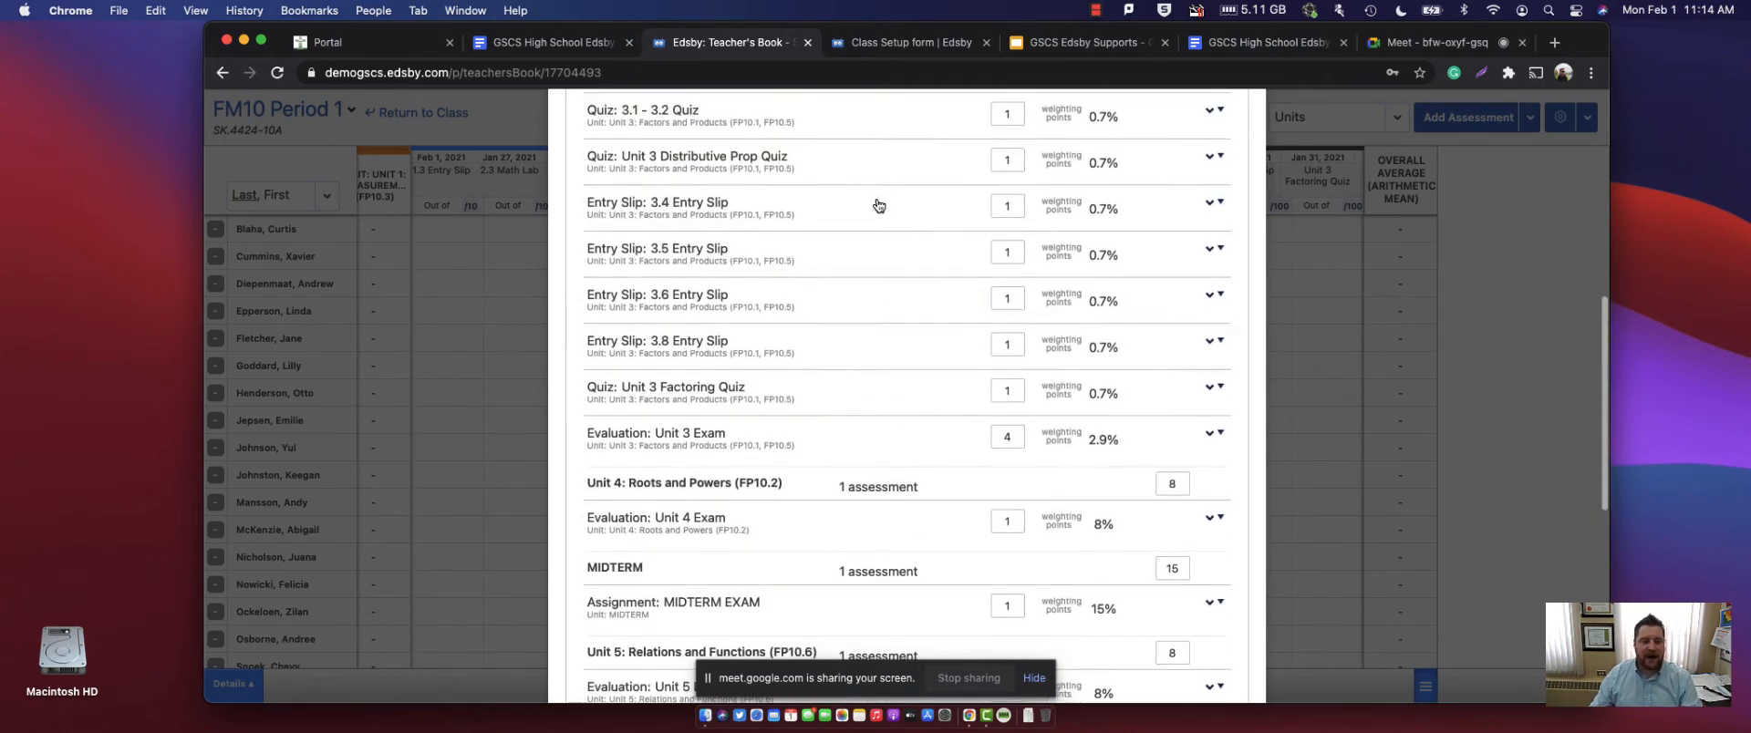
{"action": "scroll", "coordinate": [914, 228], "scroll_direction": "up", "scroll_amount": 5}
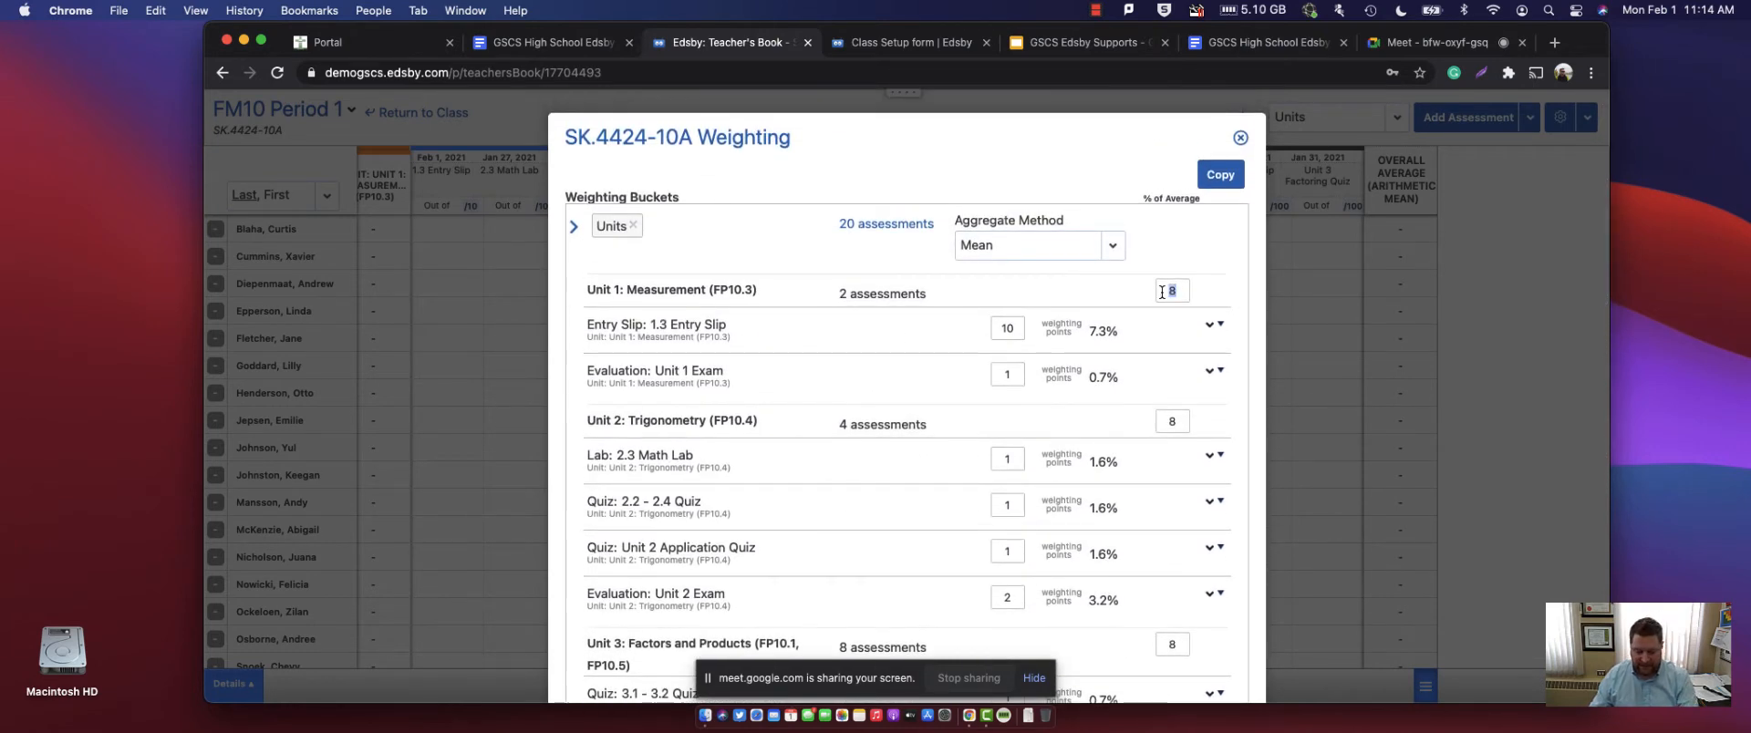
{"action": "type", "text": "0"}
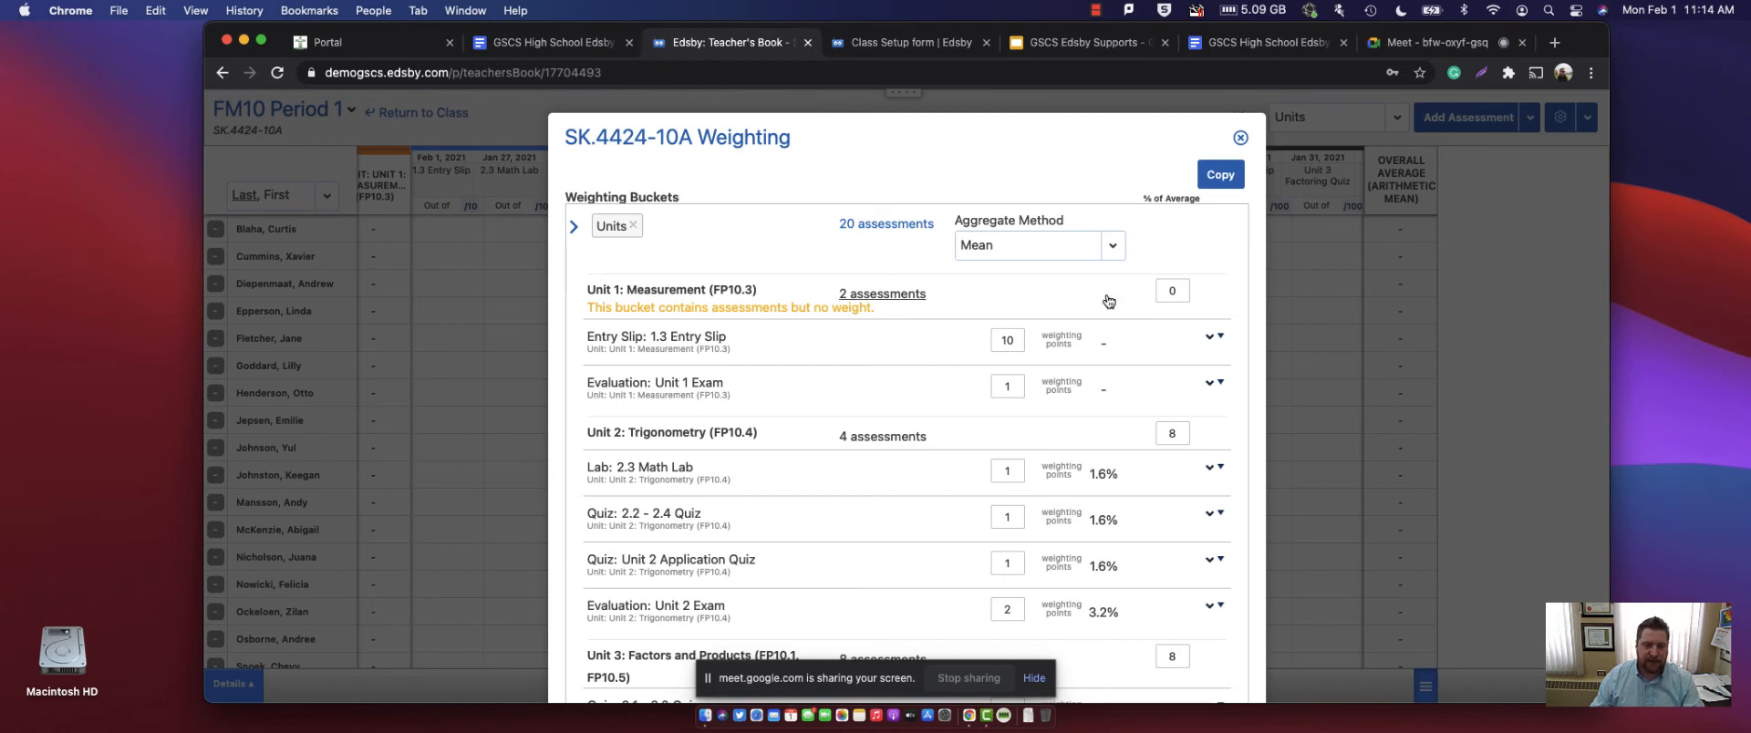
{"action": "left_click_drag", "start_coordinate": [1177, 290], "coordinate": [1157, 291]}
{"action": "type", "text": "8"}
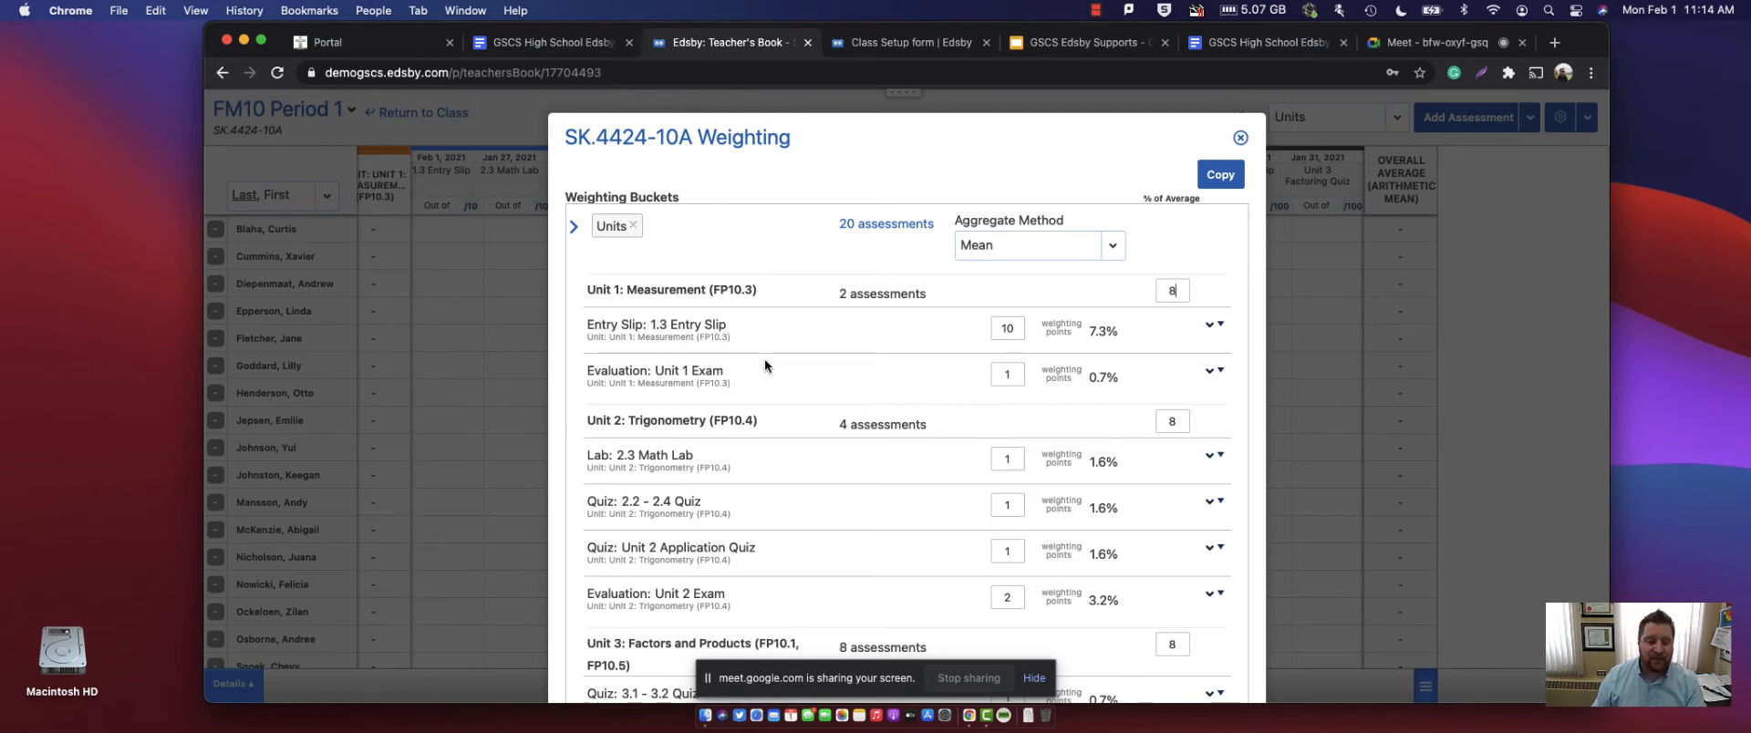
- Set the weighting points in Unit 1 to 10 for the Unit 1 Exam and 1 for the 1.3 Entry Slip
{"action": "scroll", "coordinate": [761, 381], "scroll_direction": "down", "scroll_amount": 1}
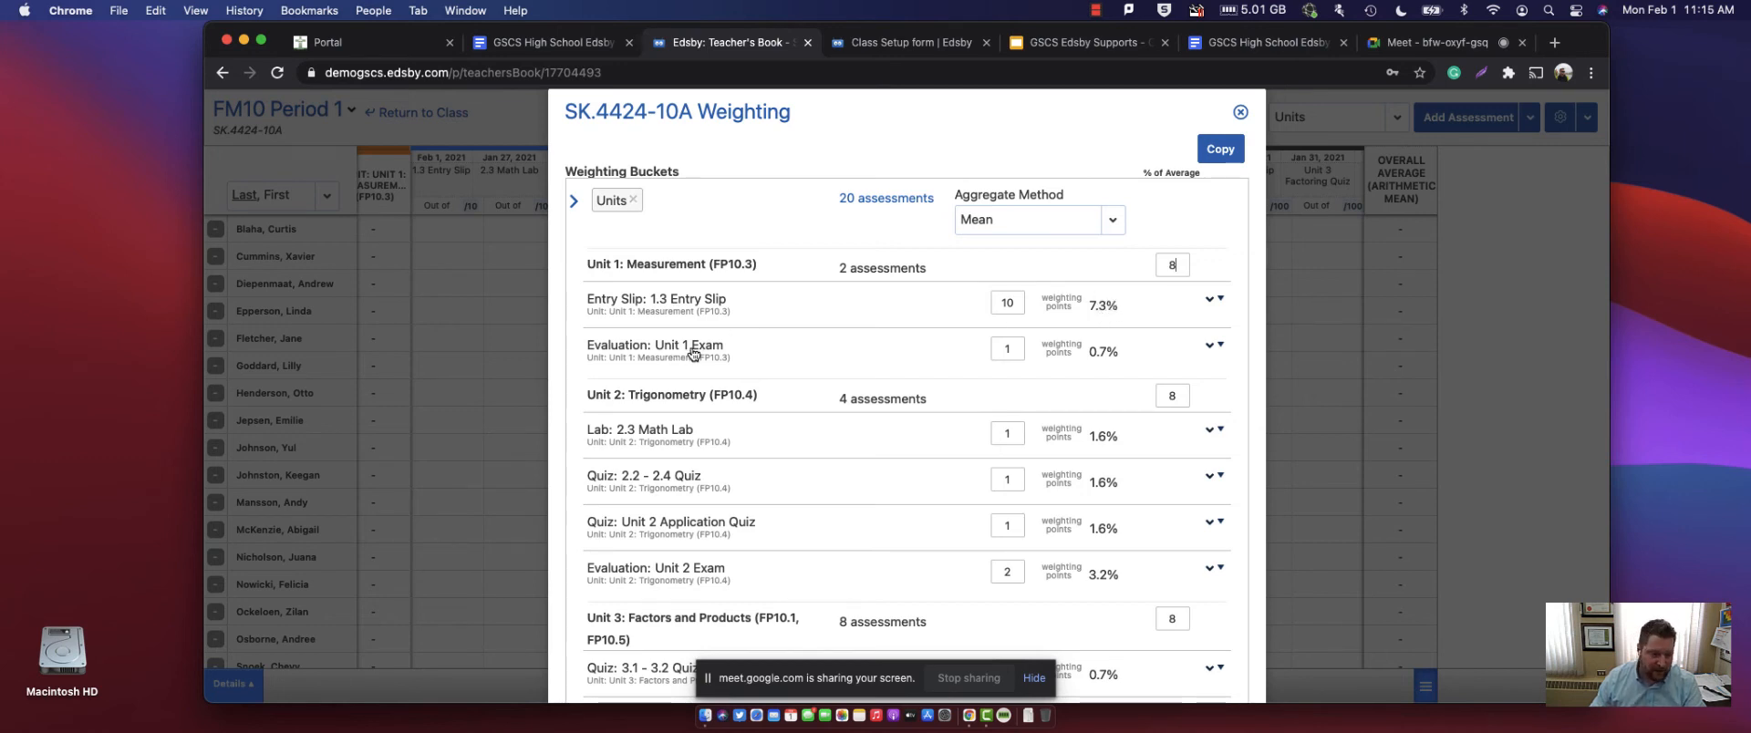
{"action": "left_click", "coordinate": [1009, 350]}
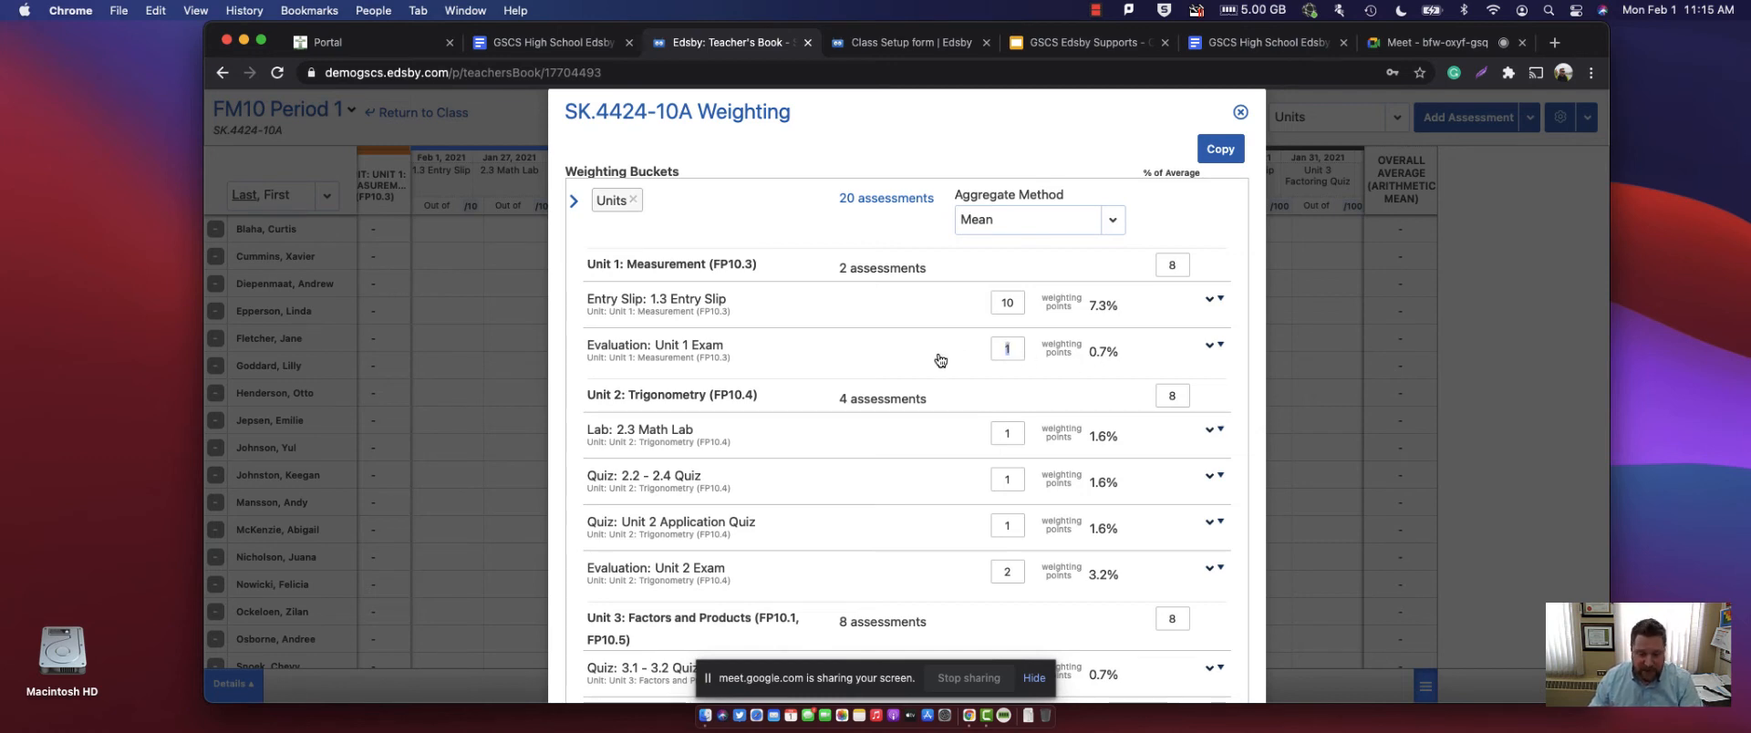
{"action": "type", "text": "10"}
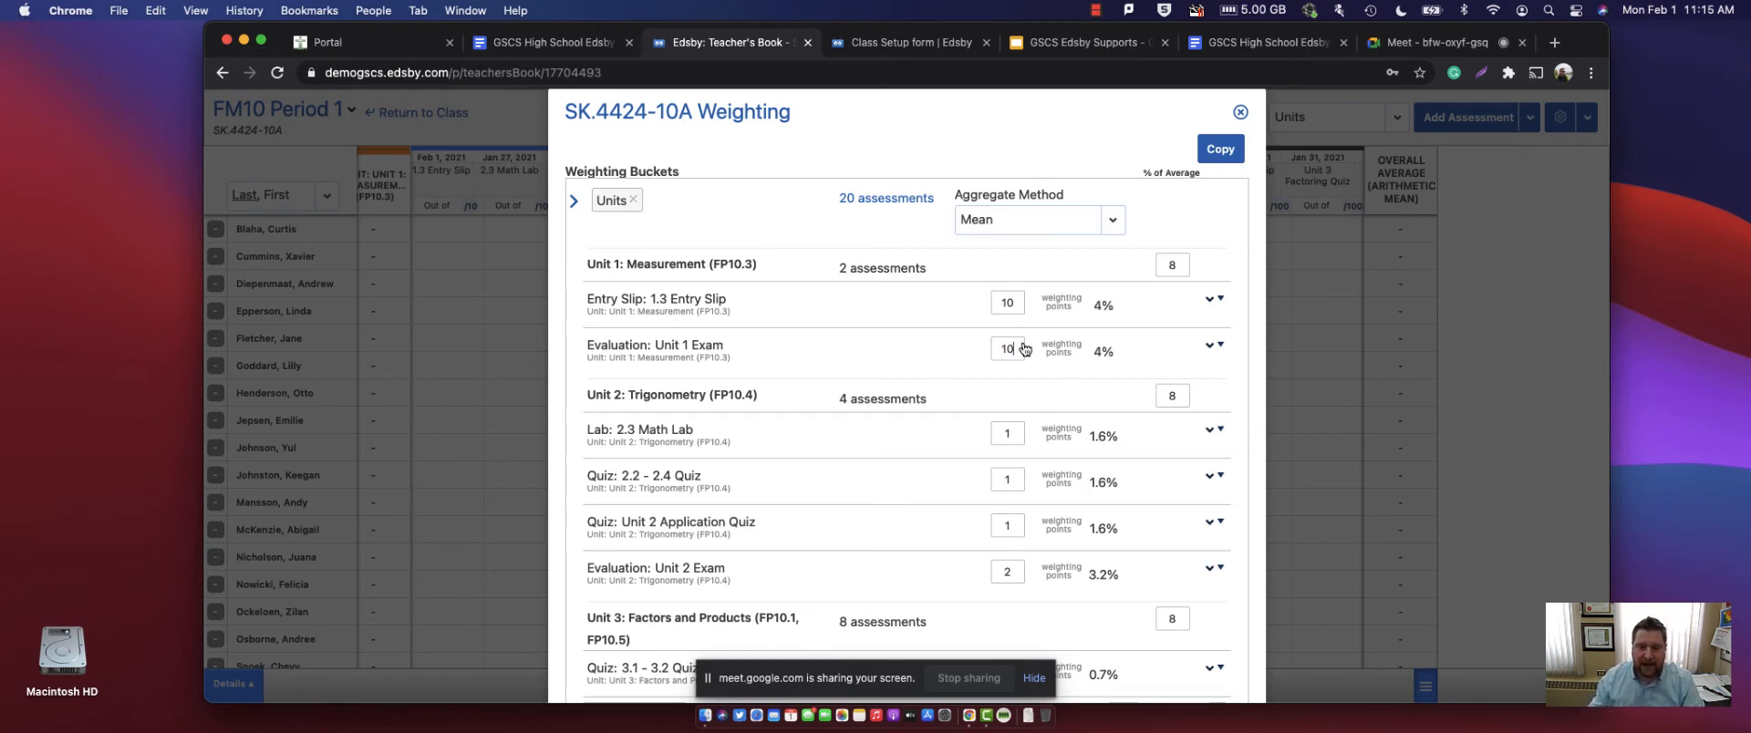
{"action": "left_click", "coordinate": [1013, 305]}
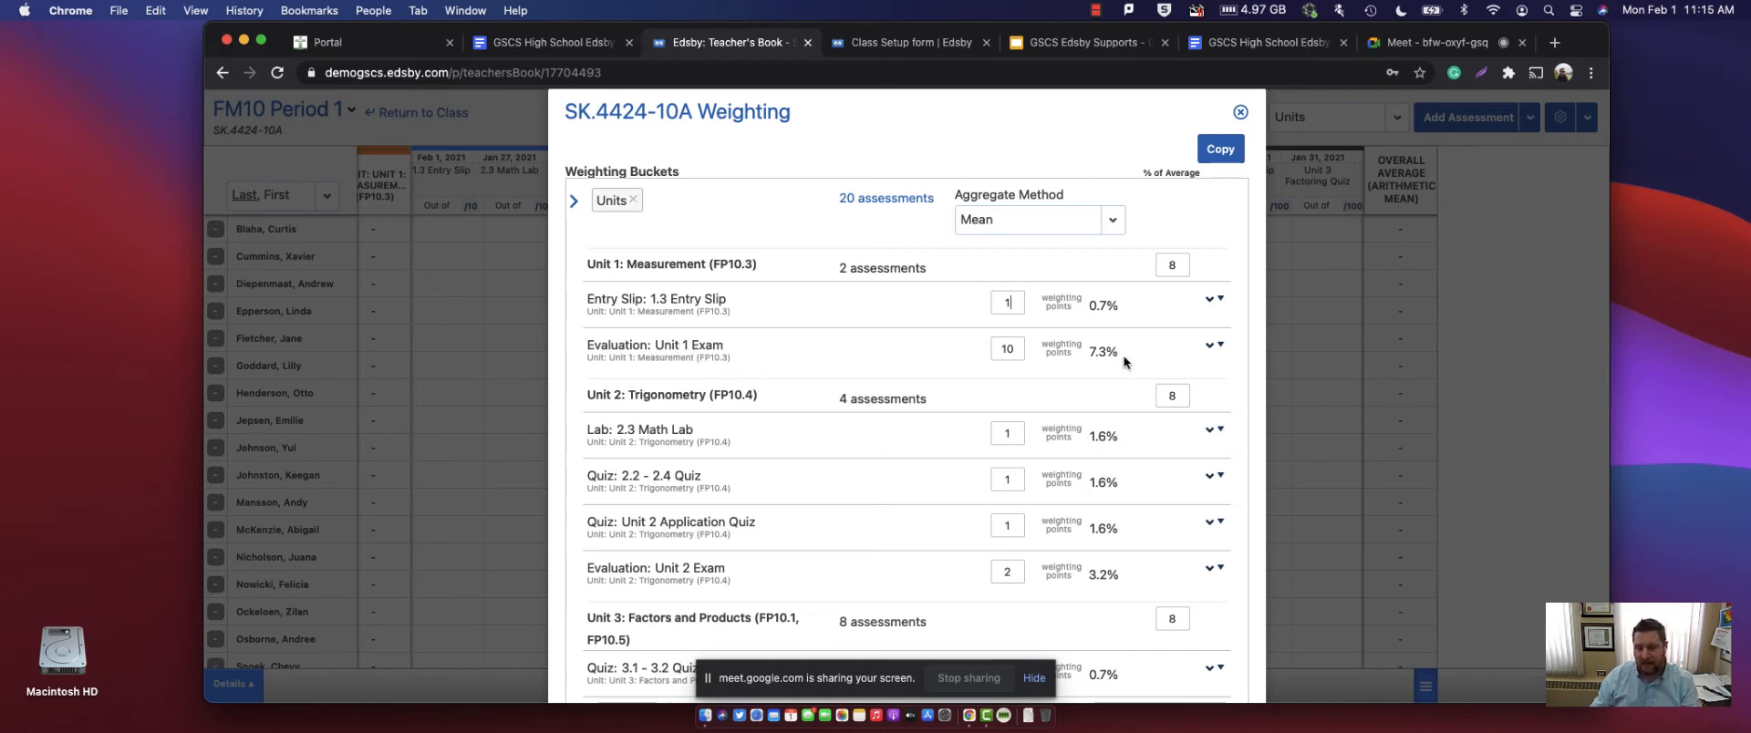
- Set the Unit 2 Exam's weighting points to 5 and review the weighting points of the Unit 3 assessments
{"action": "scroll", "coordinate": [1068, 326], "scroll_direction": "down", "scroll_amount": 2}
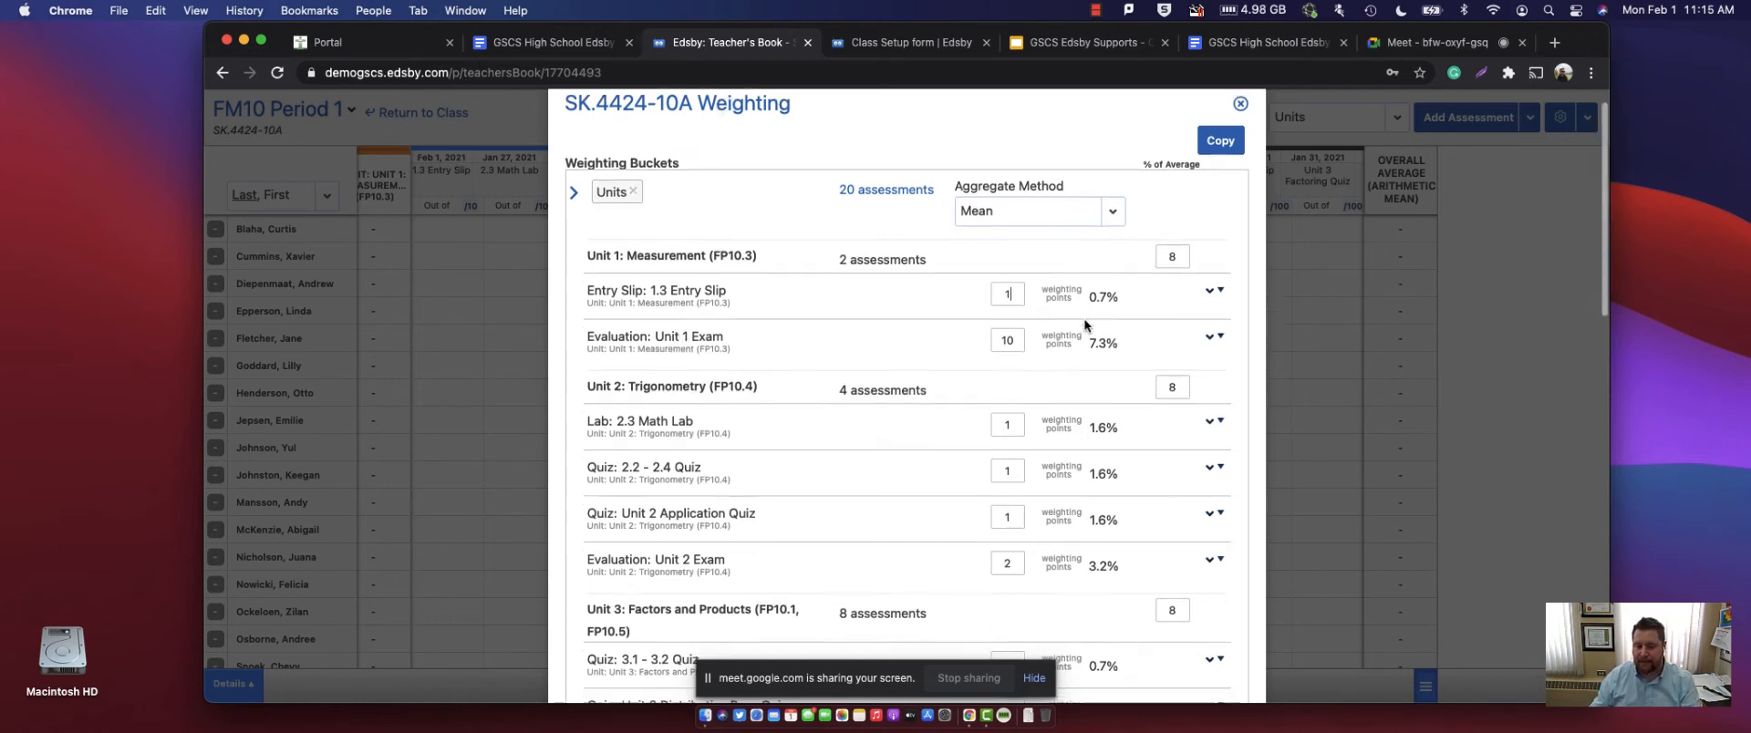
{"action": "scroll", "coordinate": [1048, 397], "scroll_direction": "down", "scroll_amount": 2}
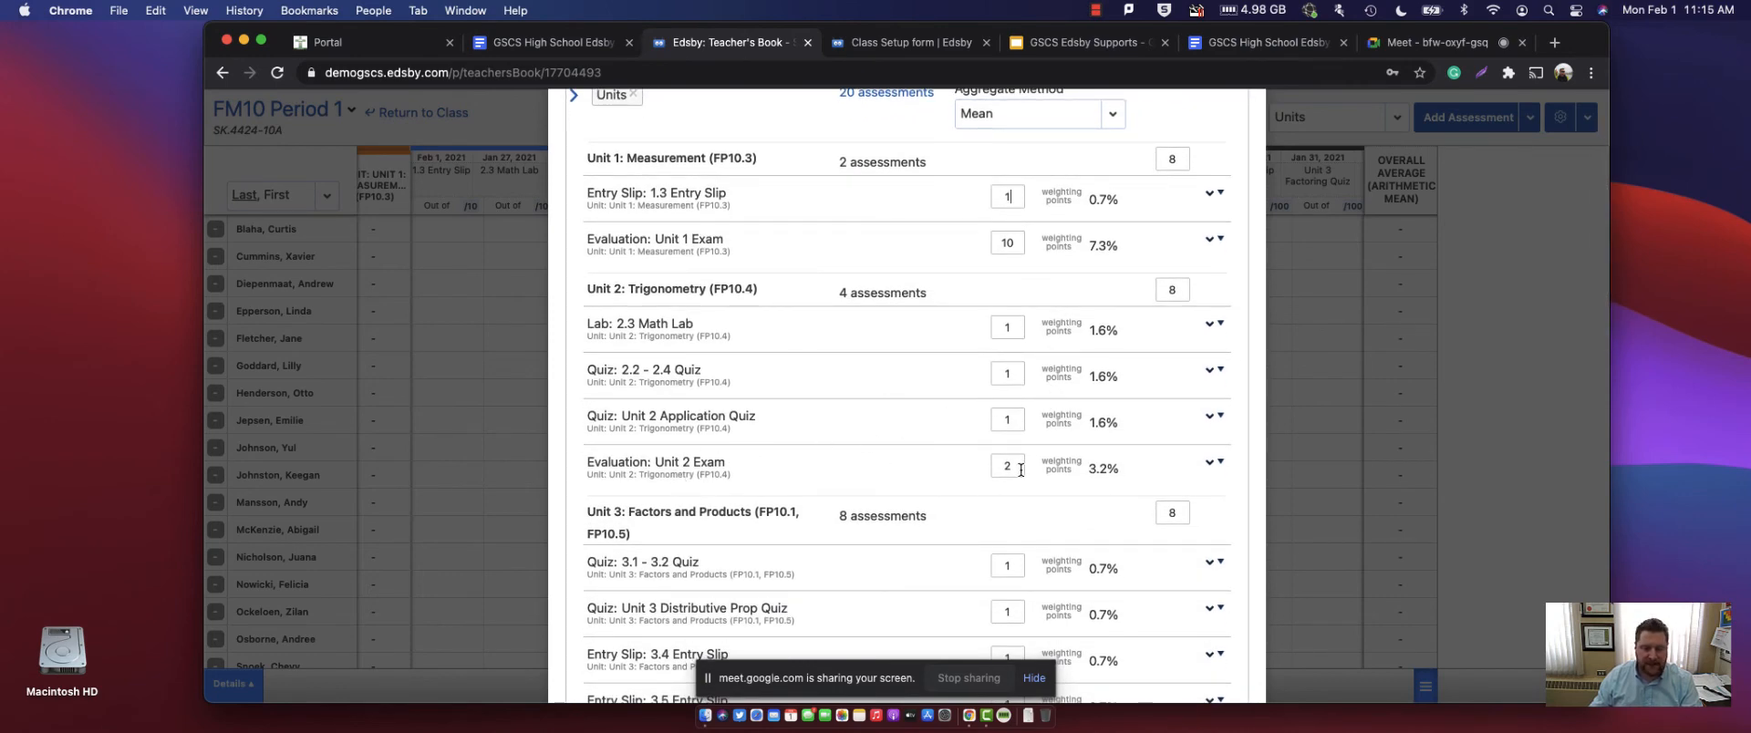
{"action": "left_click_drag", "start_coordinate": [1015, 470], "coordinate": [991, 468]}
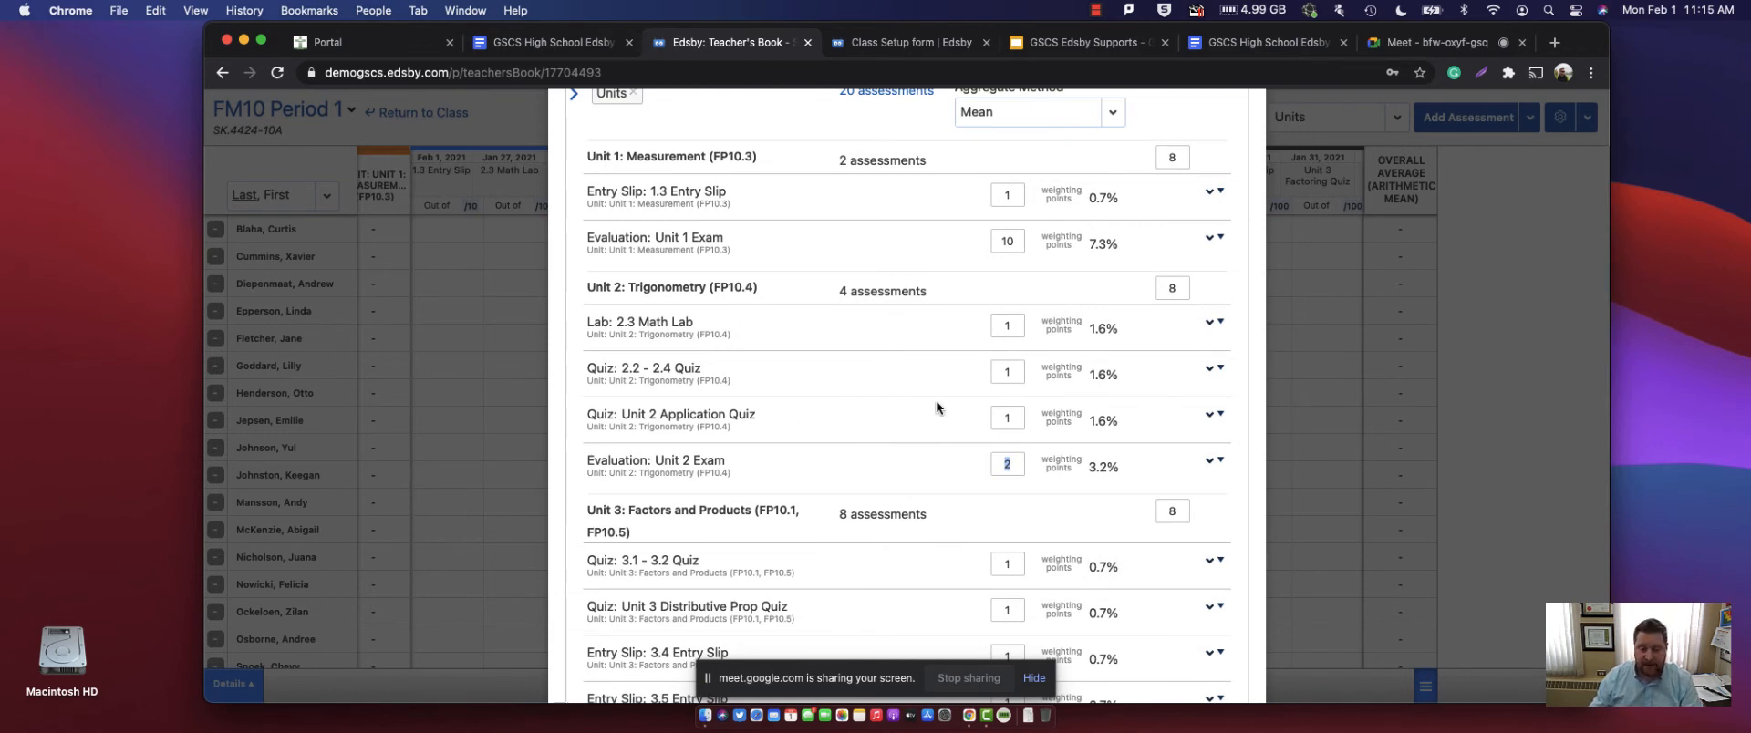
{"action": "type", "text": "5"}
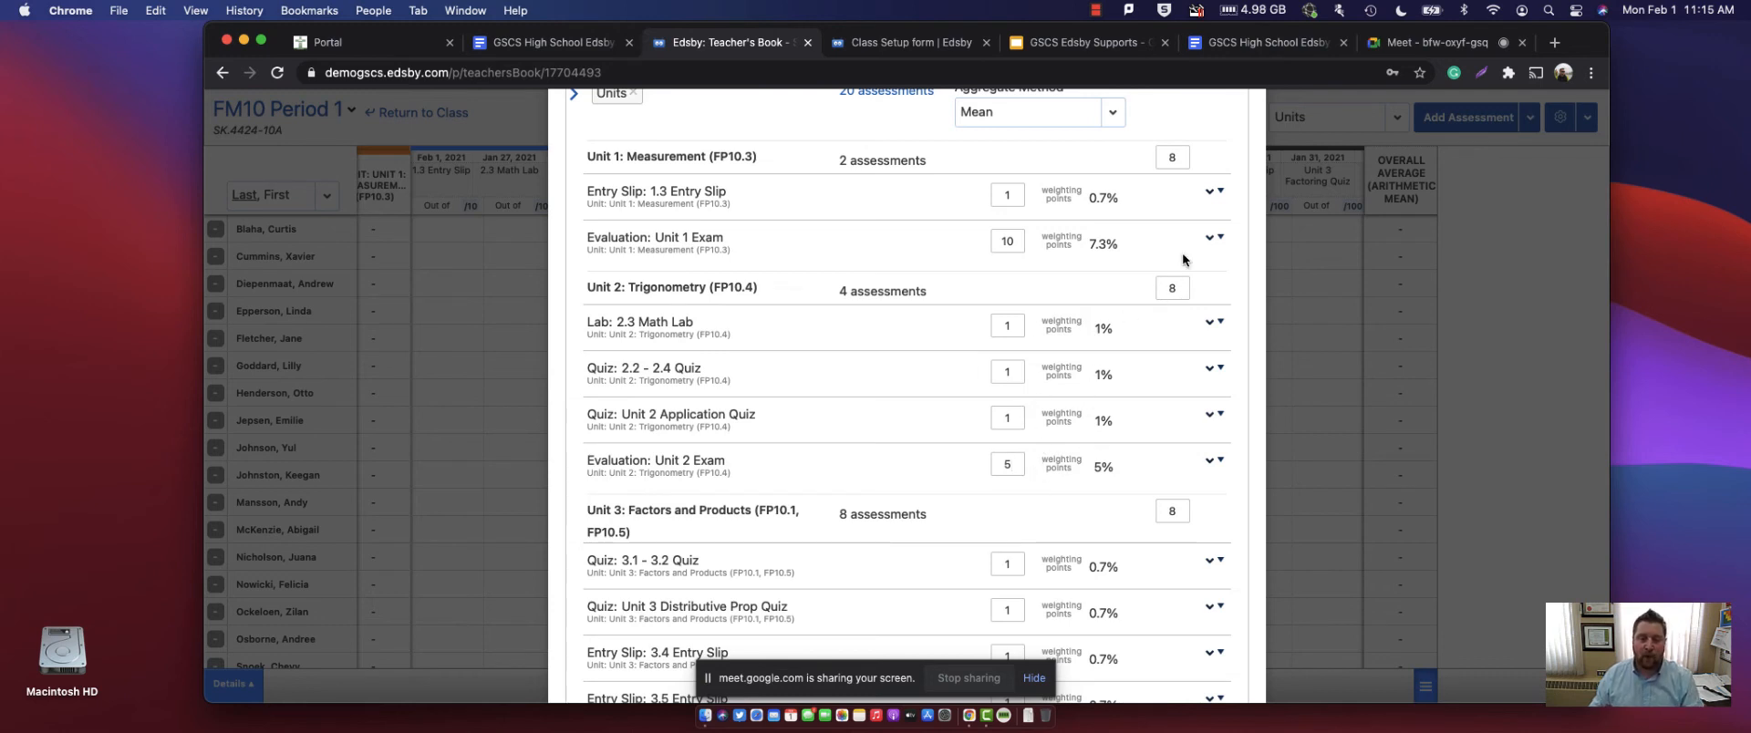
{"action": "scroll", "coordinate": [914, 304], "scroll_direction": "down", "scroll_amount": 3}
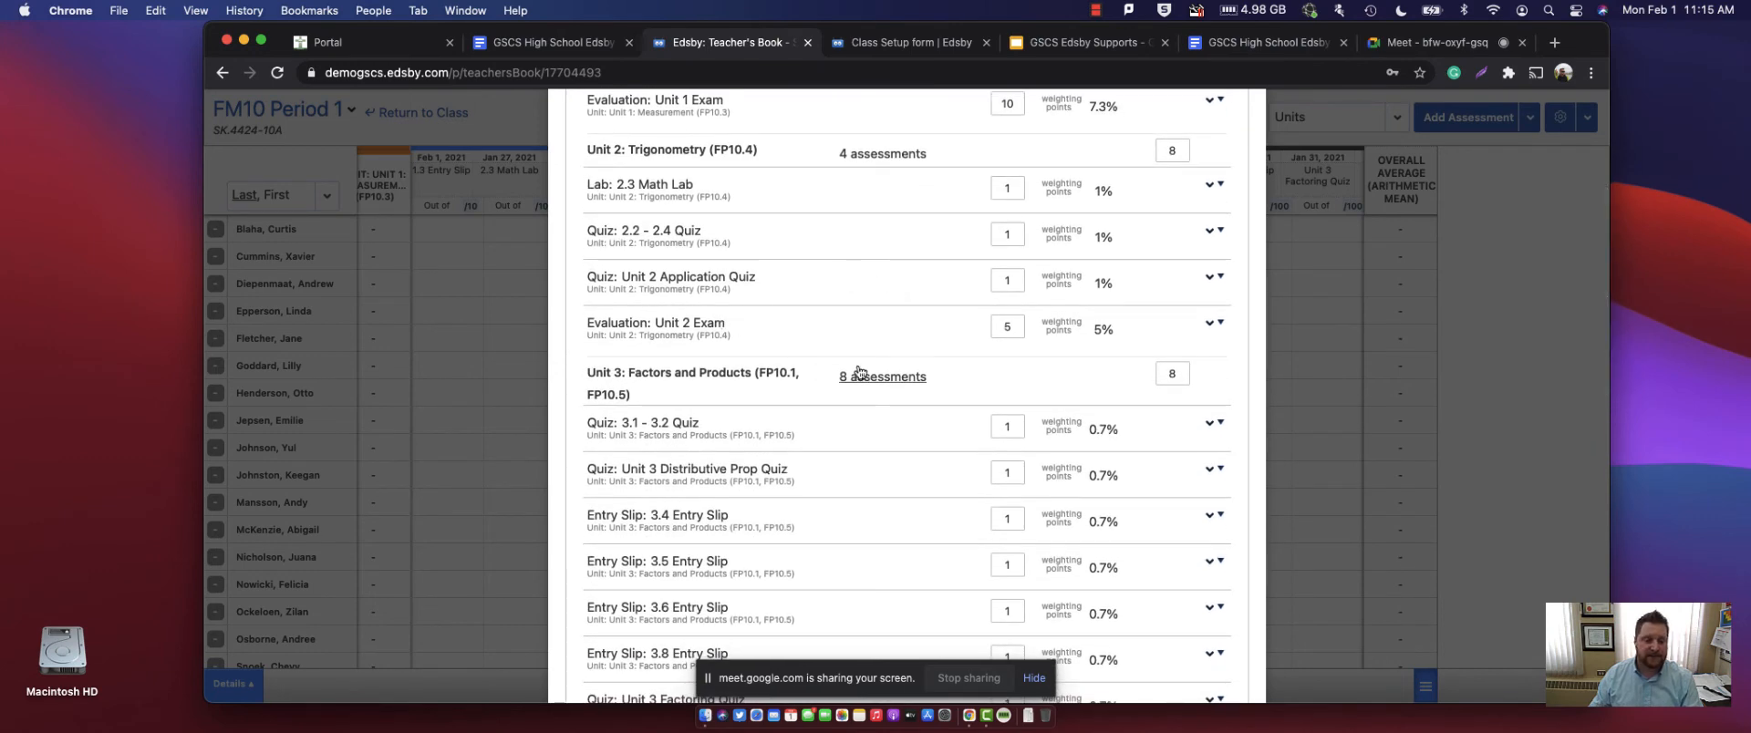
{"action": "scroll", "coordinate": [1107, 373], "scroll_direction": "down", "scroll_amount": 2}
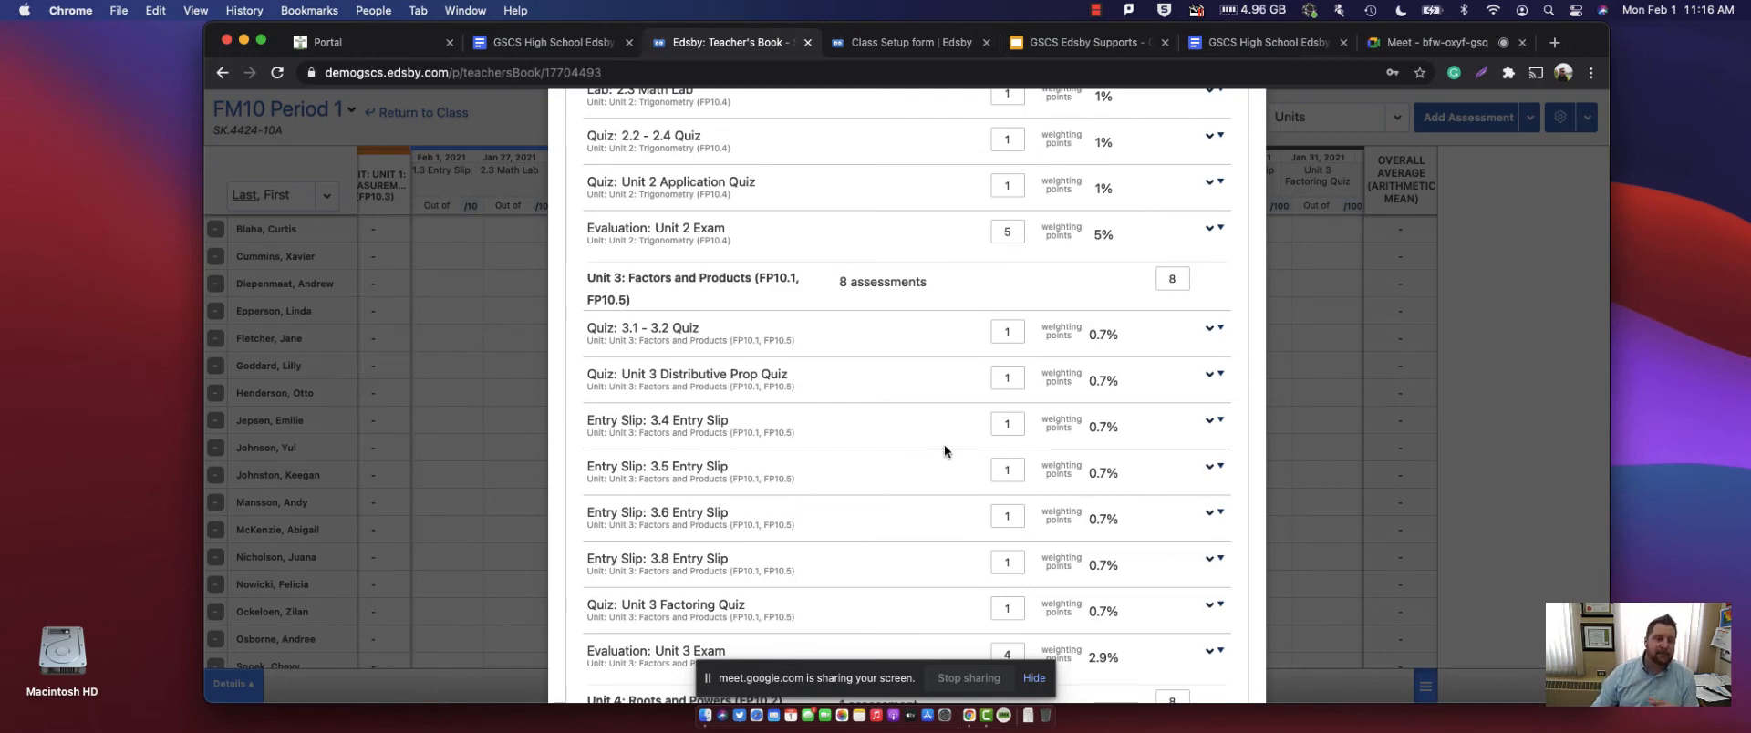
- Review the weights of the remaining units from Unit 3 through FINAL and Portfolio, and save the weighting
{"action": "scroll", "coordinate": [943, 445], "scroll_direction": "down", "scroll_amount": 2}
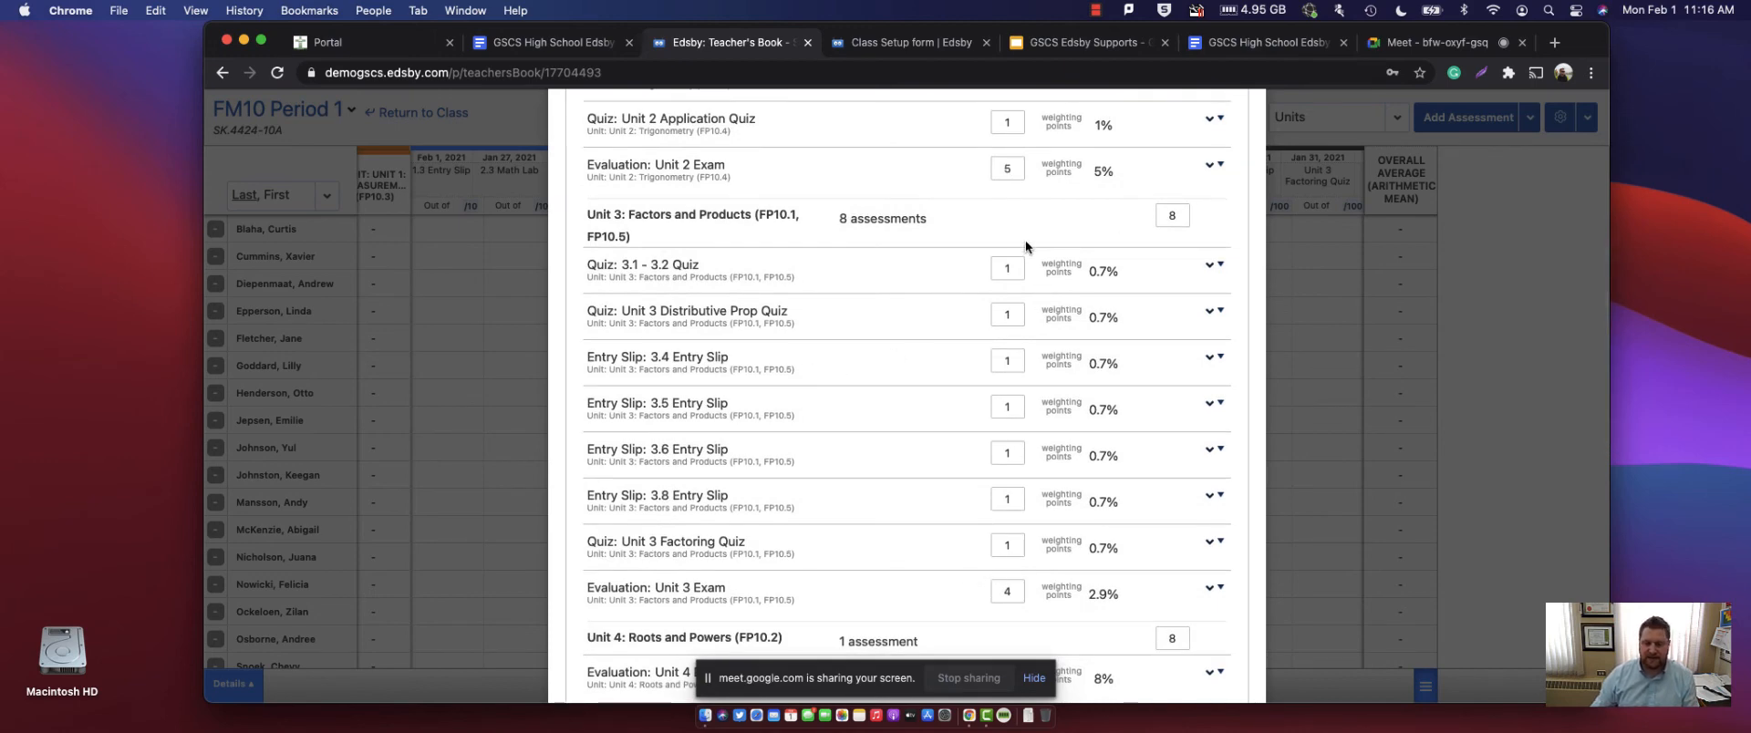
{"action": "scroll", "coordinate": [993, 297], "scroll_direction": "up", "scroll_amount": 1}
{"action": "scroll", "coordinate": [993, 299], "scroll_direction": "down", "scroll_amount": 3}
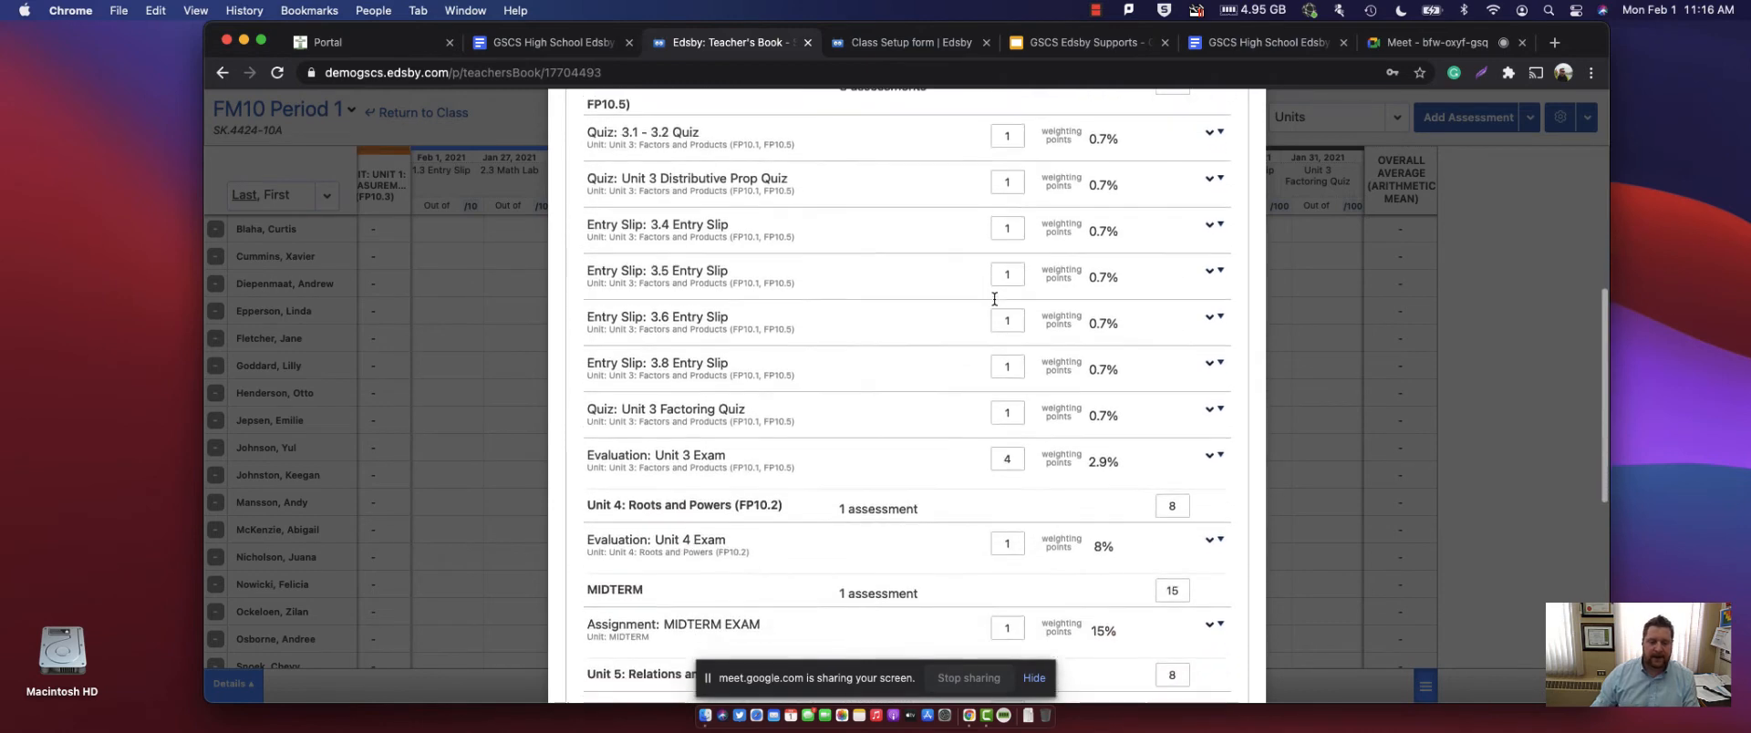
{"action": "scroll", "coordinate": [994, 298], "scroll_direction": "down", "scroll_amount": 2}
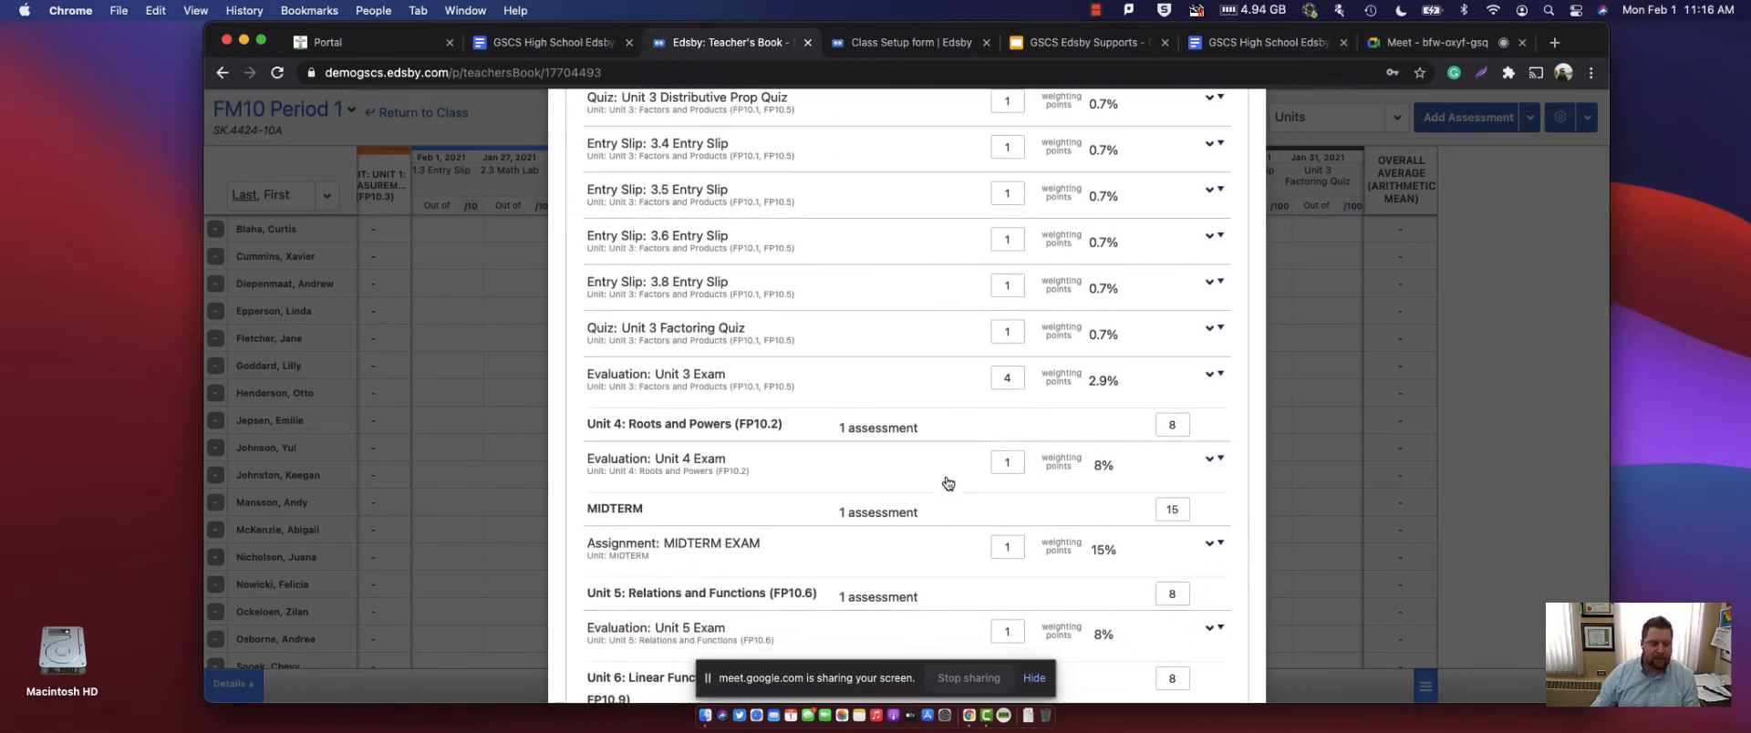
{"action": "scroll", "coordinate": [947, 484], "scroll_direction": "down", "scroll_amount": 4}
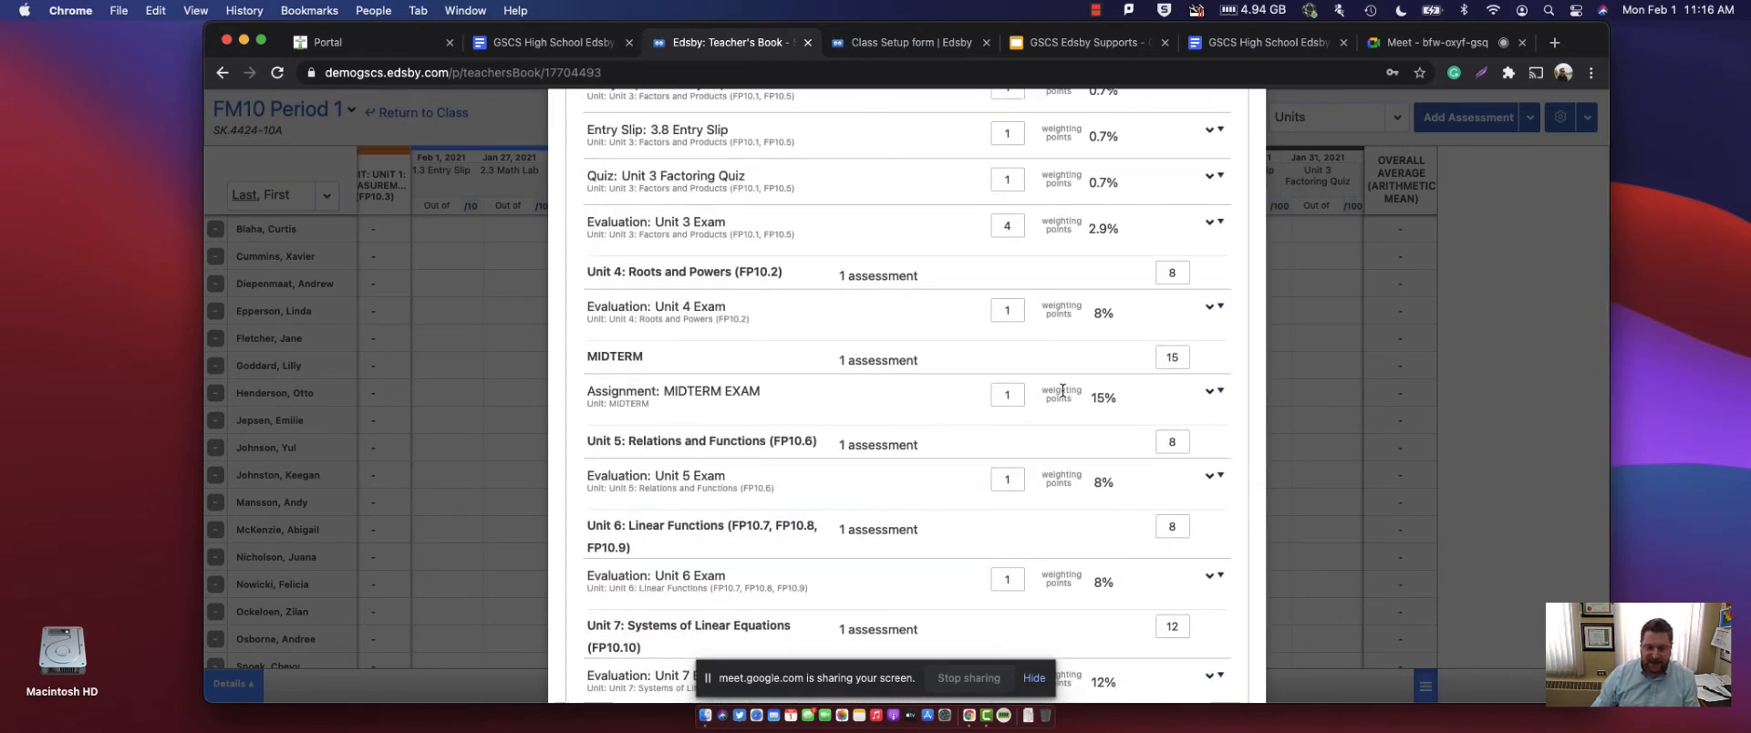
{"action": "scroll", "coordinate": [877, 519], "scroll_direction": "down", "scroll_amount": 8}
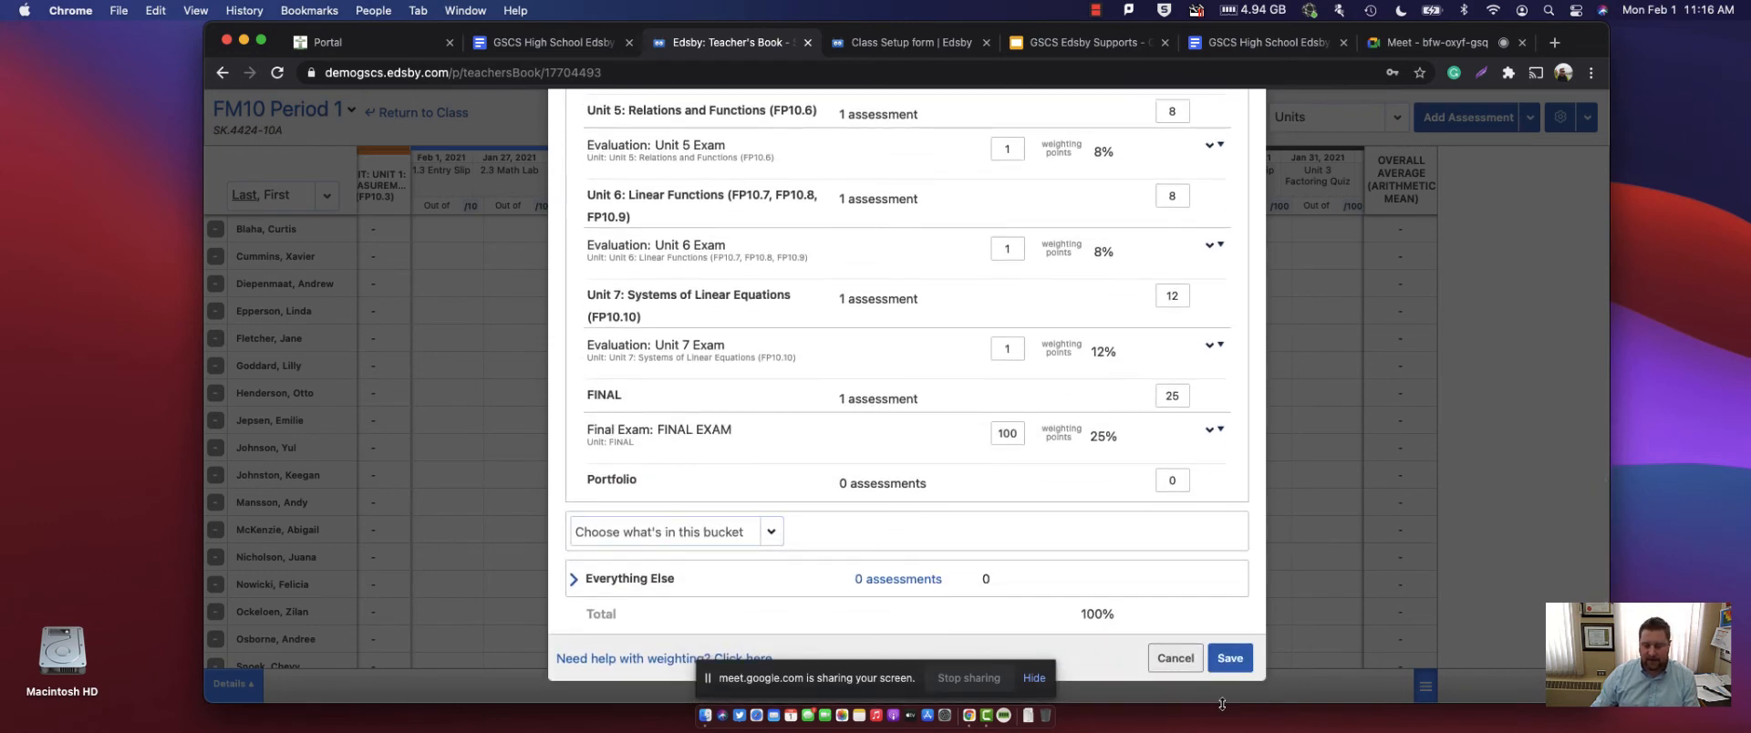
{"action": "left_click", "coordinate": [1227, 656]}
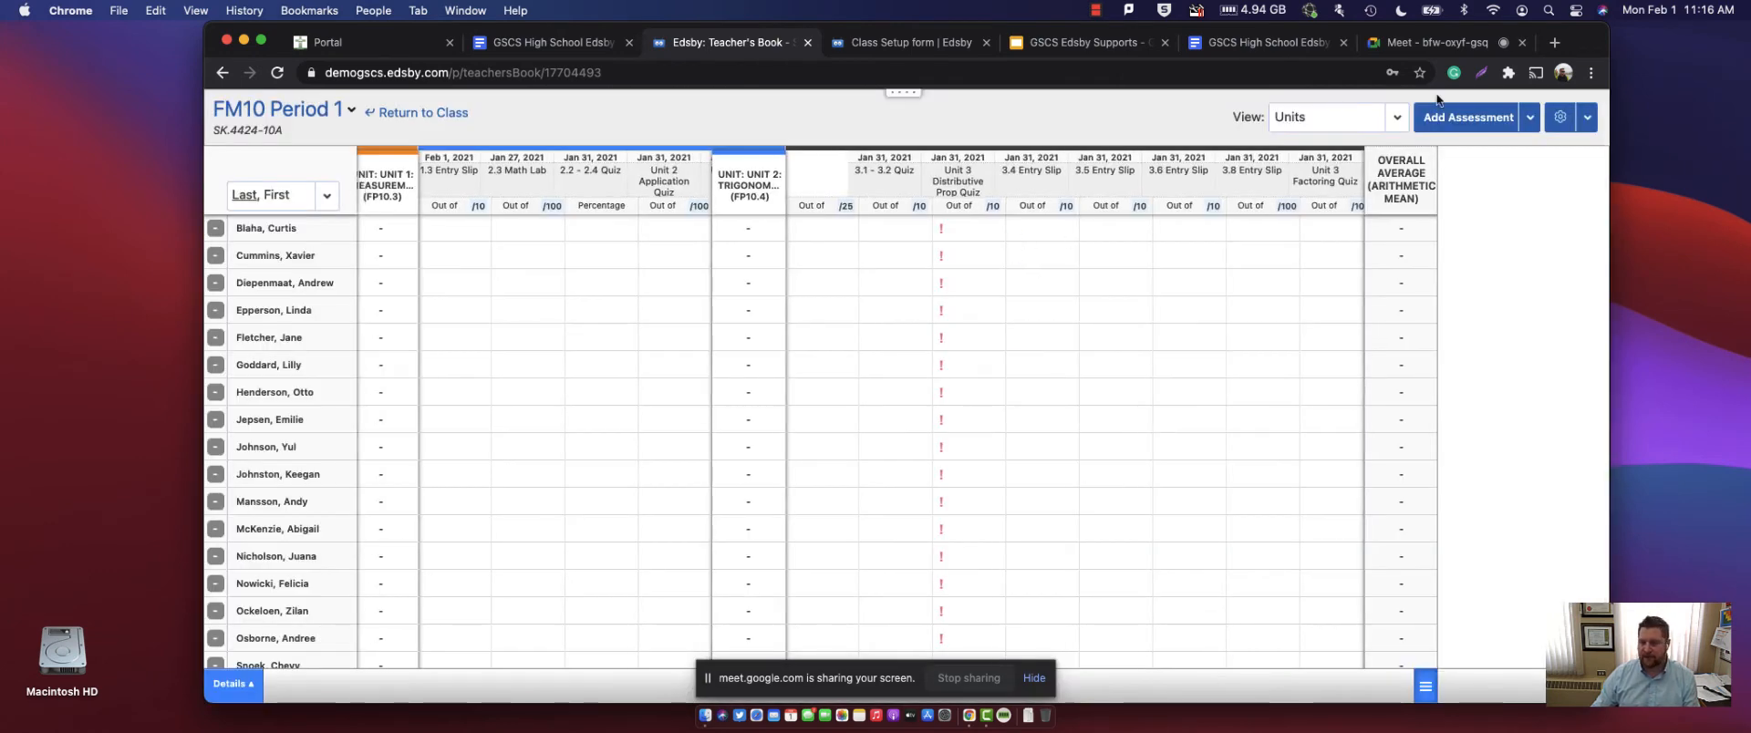
- Reopen the class weighting settings and try adding a Lab bucket below the Units bucket
{"action": "left_click", "coordinate": [1559, 127]}
{"action": "left_click", "coordinate": [1539, 149]}
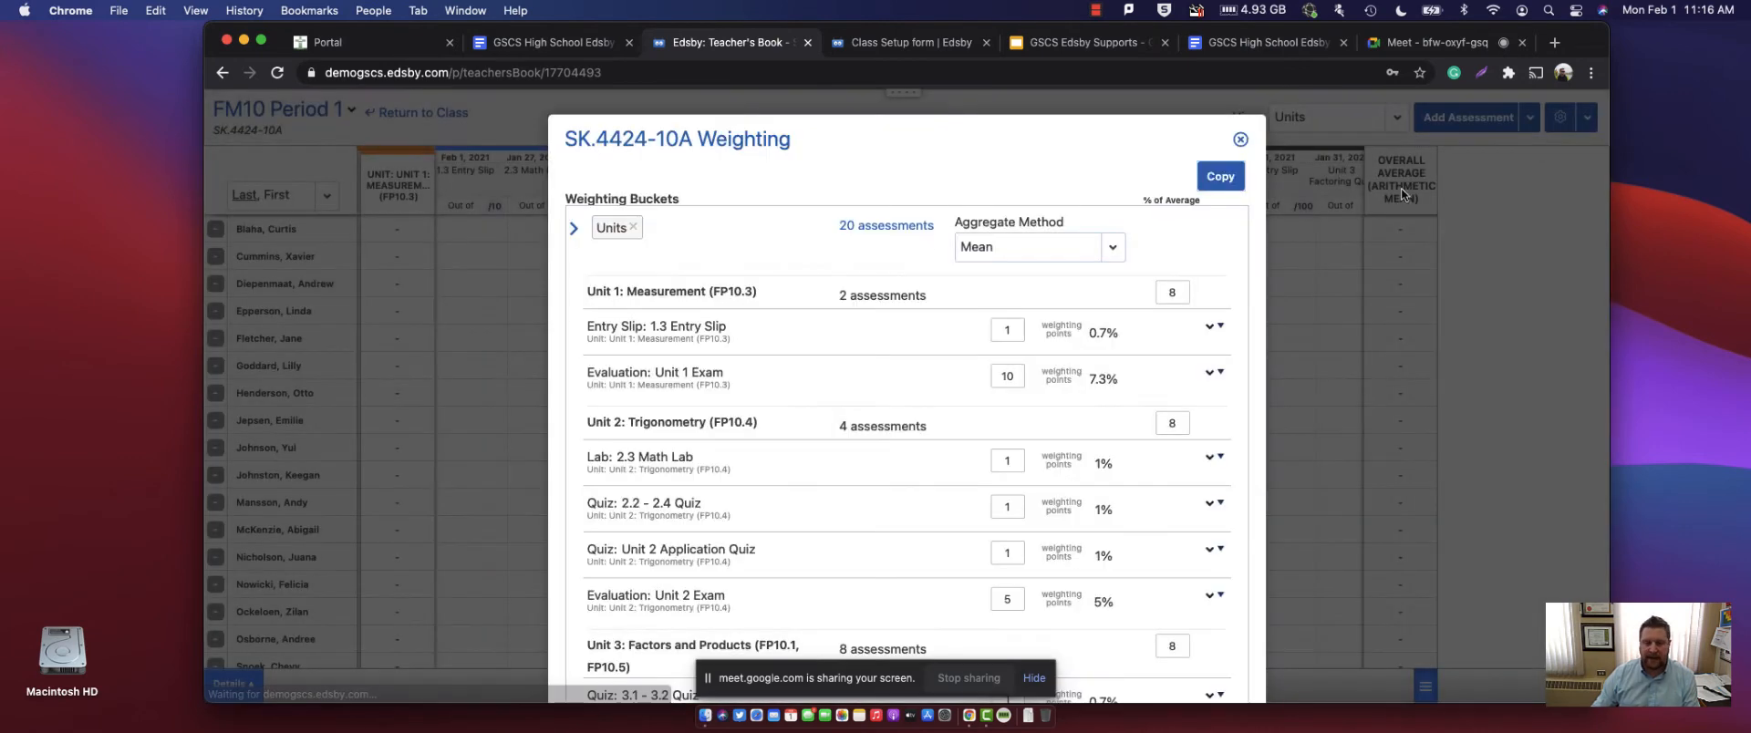
{"action": "scroll", "coordinate": [679, 258], "scroll_direction": "down", "scroll_amount": 5}
{"action": "scroll", "coordinate": [669, 190], "scroll_direction": "down", "scroll_amount": 10}
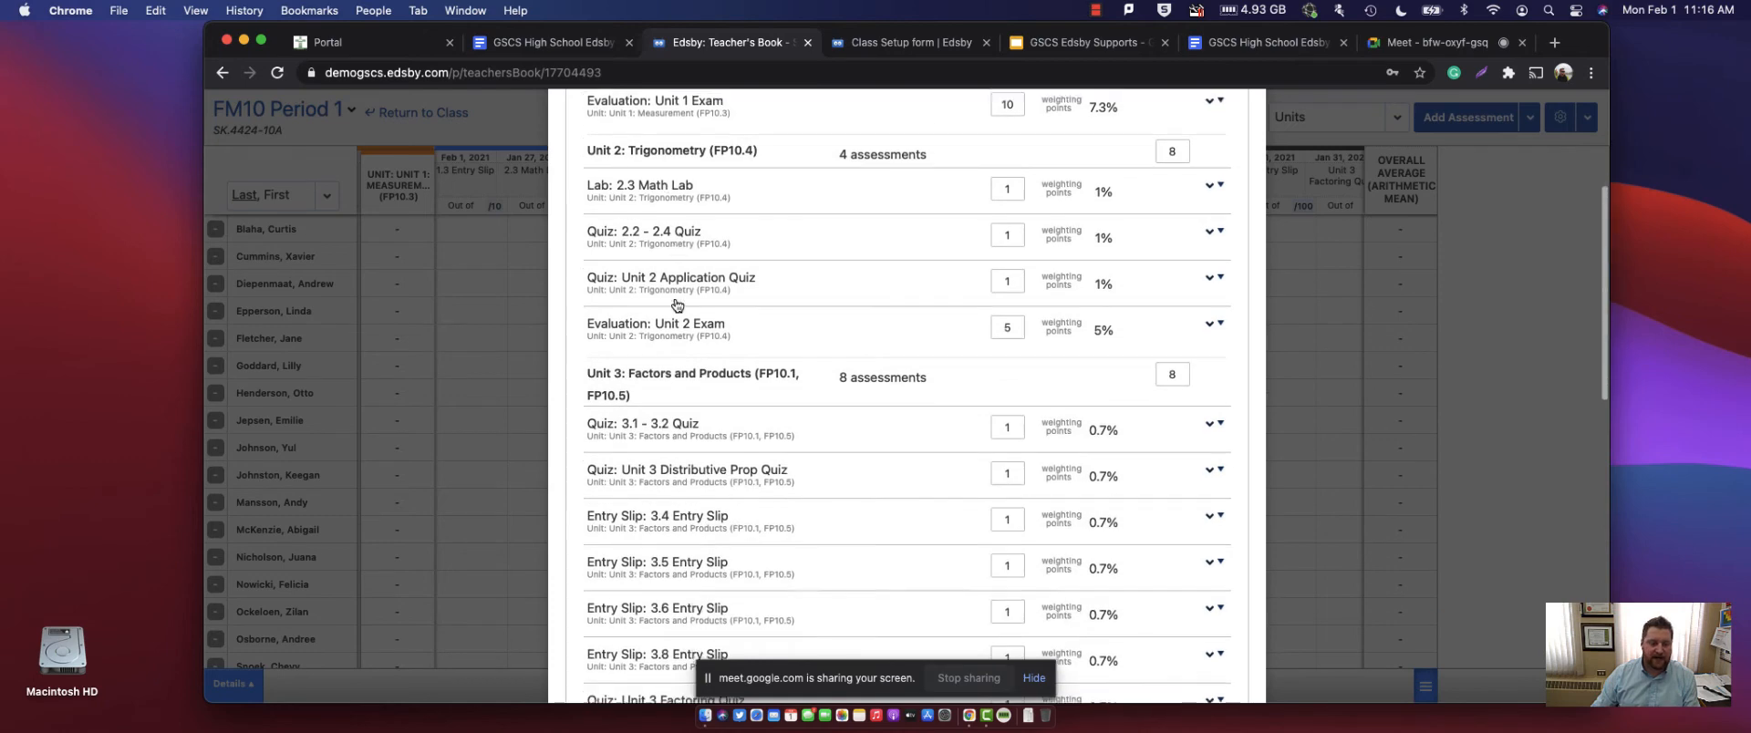
{"action": "scroll", "coordinate": [716, 404], "scroll_direction": "down", "scroll_amount": 8}
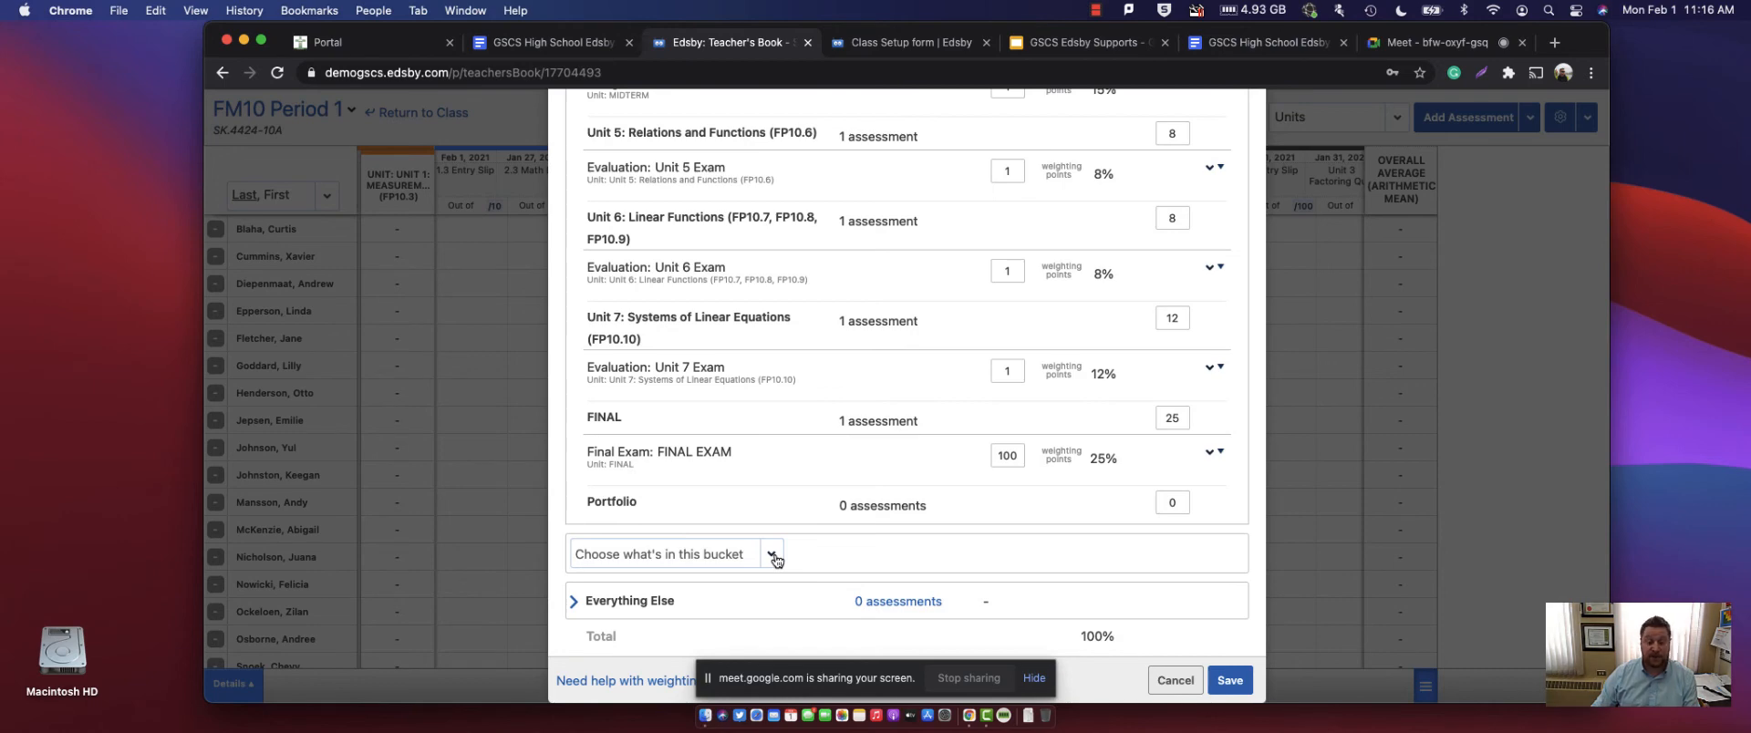
{"action": "left_click", "coordinate": [774, 557]}
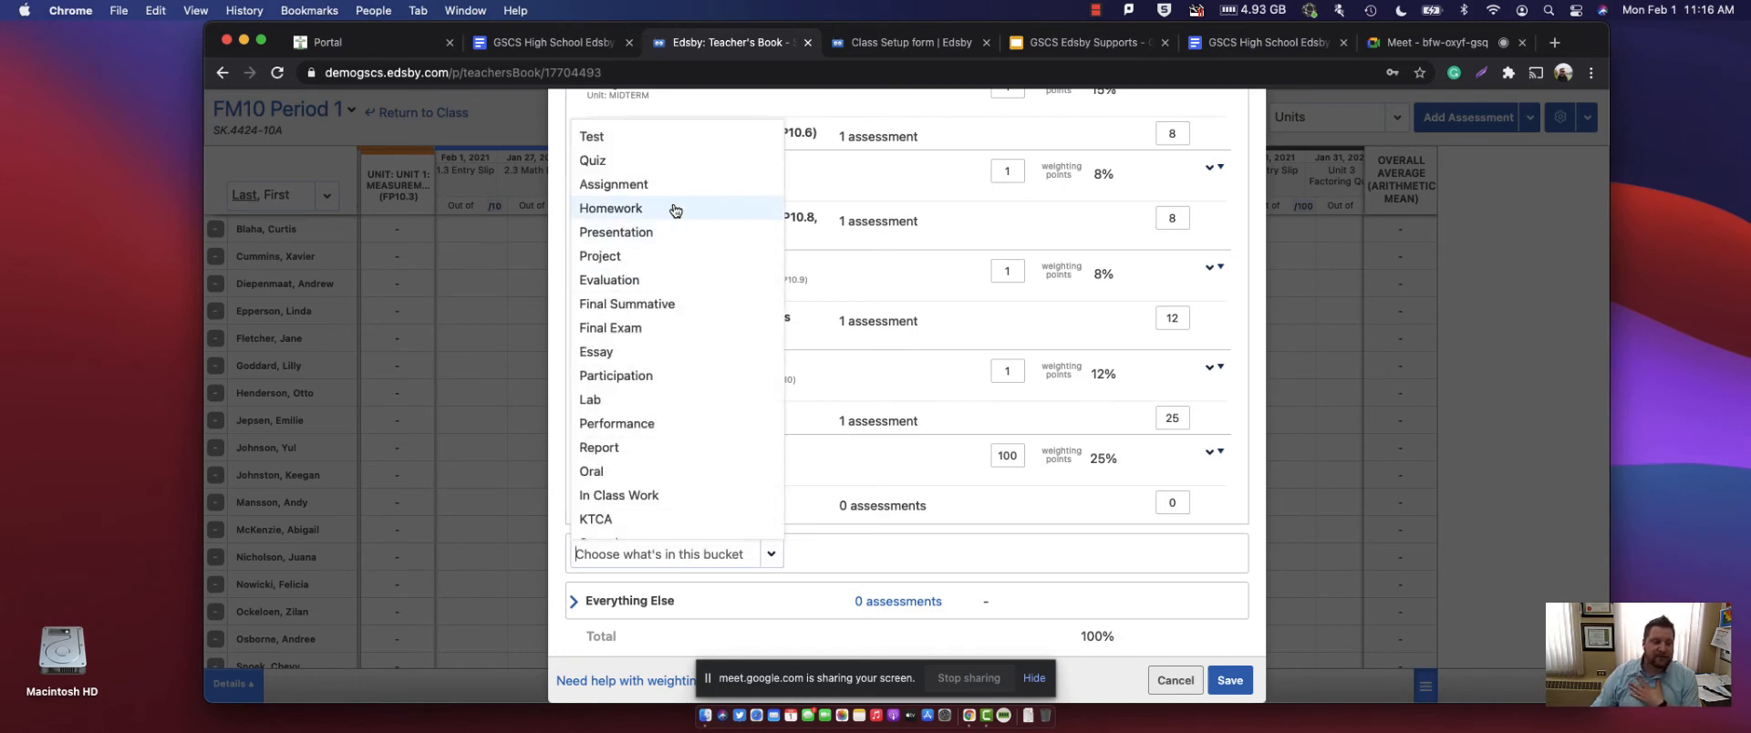
{"action": "scroll", "coordinate": [672, 219], "scroll_direction": "up", "scroll_amount": 5}
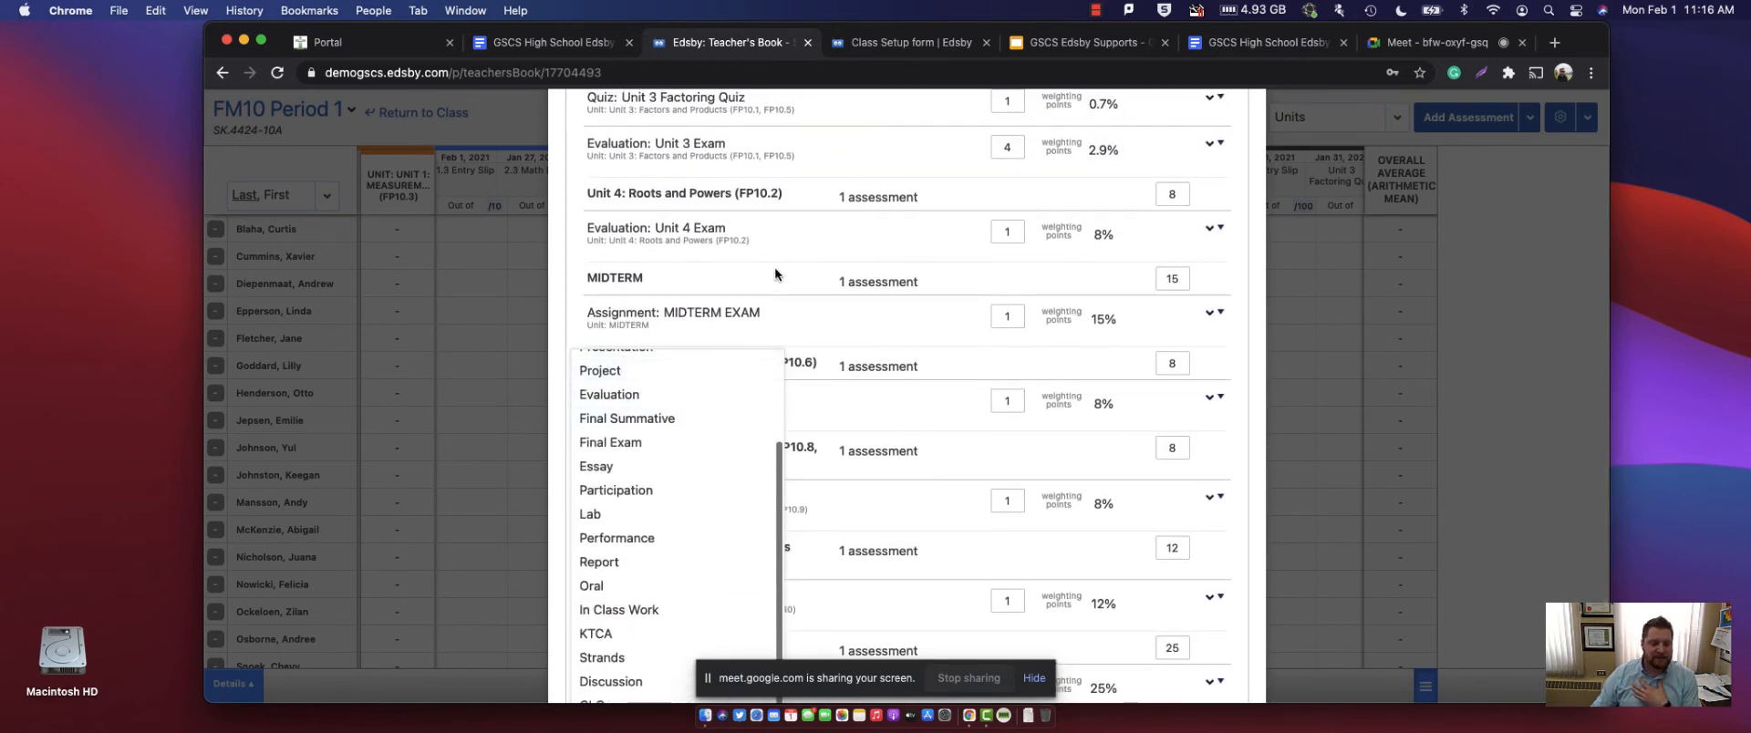
{"action": "scroll", "coordinate": [770, 268], "scroll_direction": "down", "scroll_amount": 3}
{"action": "scroll", "coordinate": [688, 327], "scroll_direction": "up", "scroll_amount": 1}
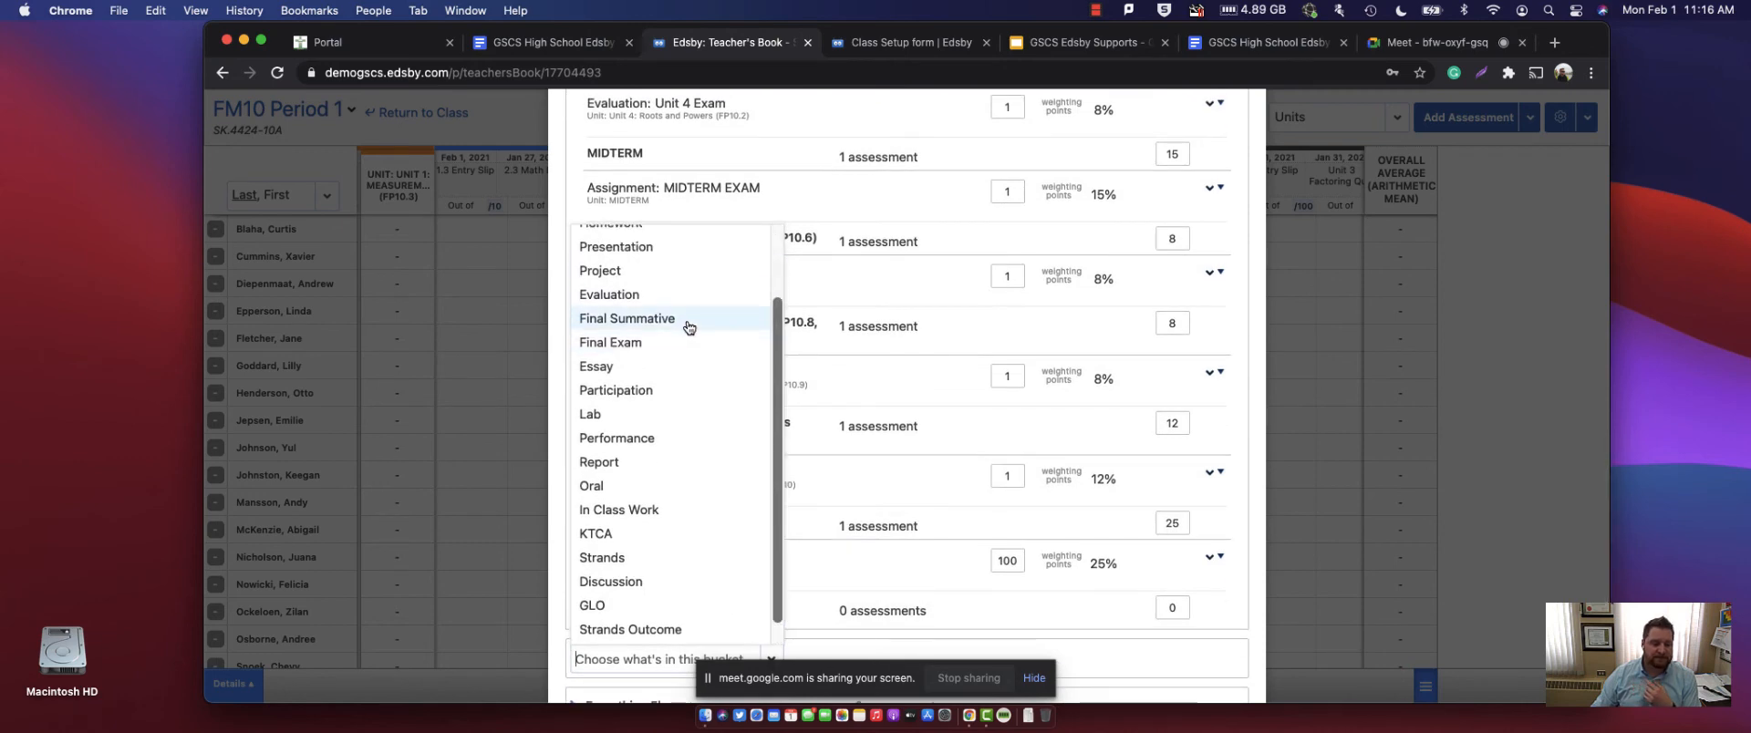
{"action": "left_click", "coordinate": [663, 415]}
- Check which assessment matches more than one bucket and remove the Lab bucket
{"action": "scroll", "coordinate": [775, 547], "scroll_direction": "down", "scroll_amount": 3}
{"action": "scroll", "coordinate": [775, 547], "scroll_direction": "up", "scroll_amount": 2}
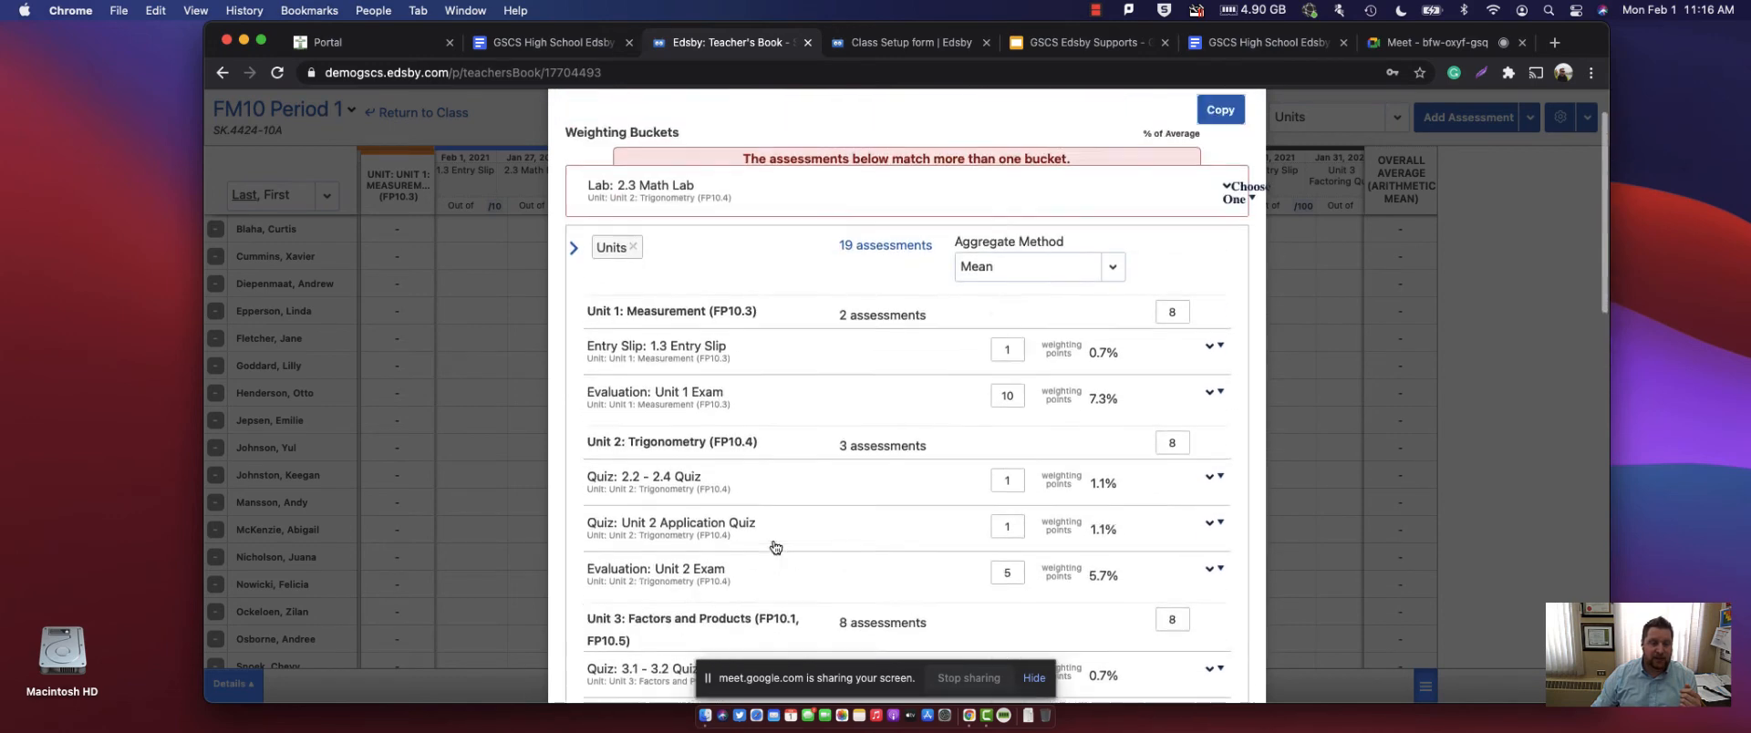
{"action": "scroll", "coordinate": [775, 547], "scroll_direction": "up", "scroll_amount": 1}
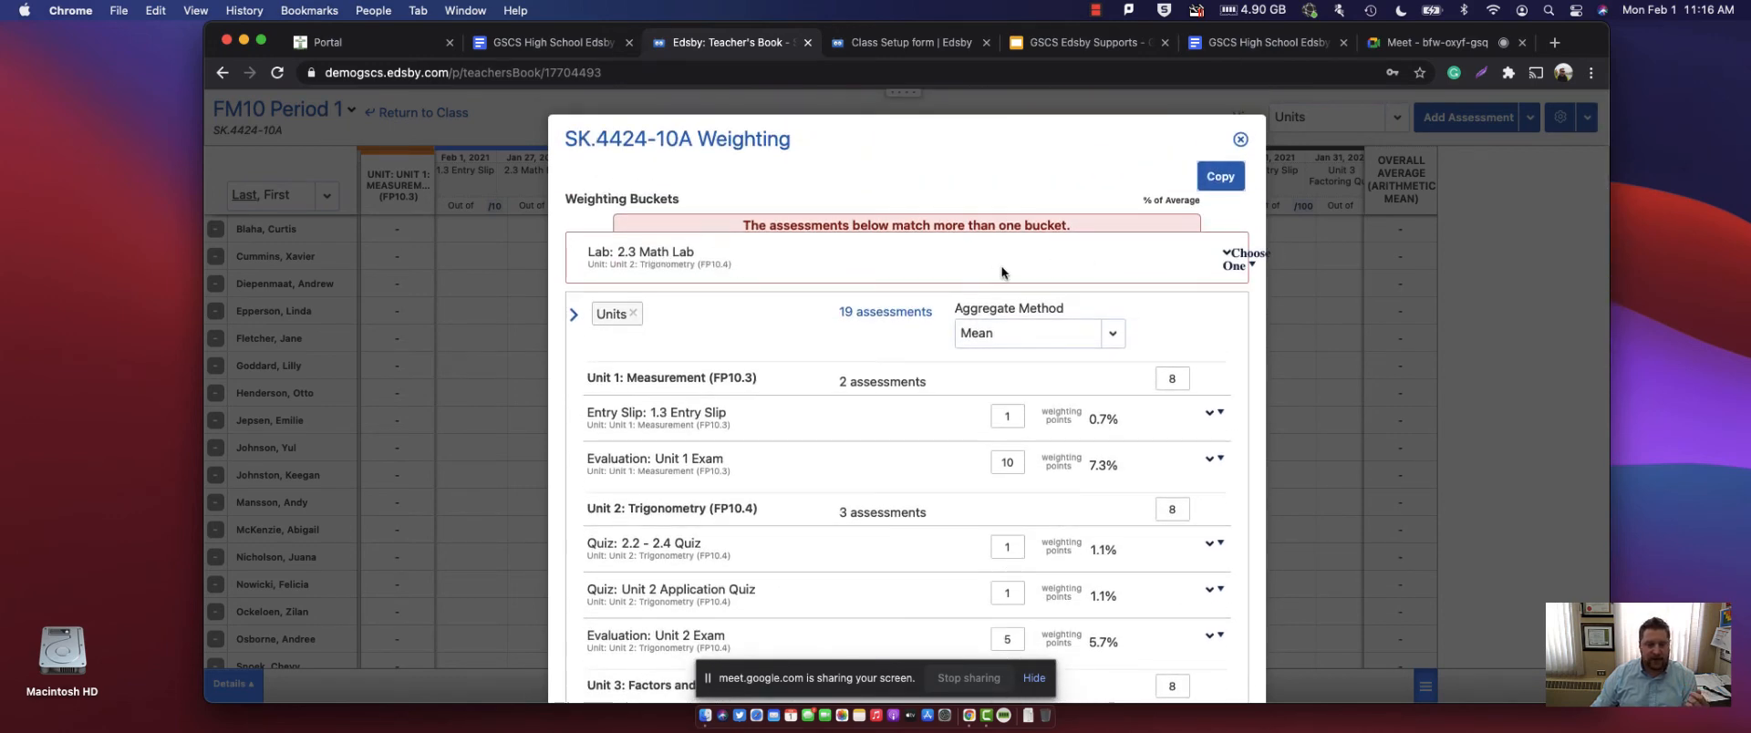
{"action": "scroll", "coordinate": [755, 374], "scroll_direction": "down", "scroll_amount": 15}
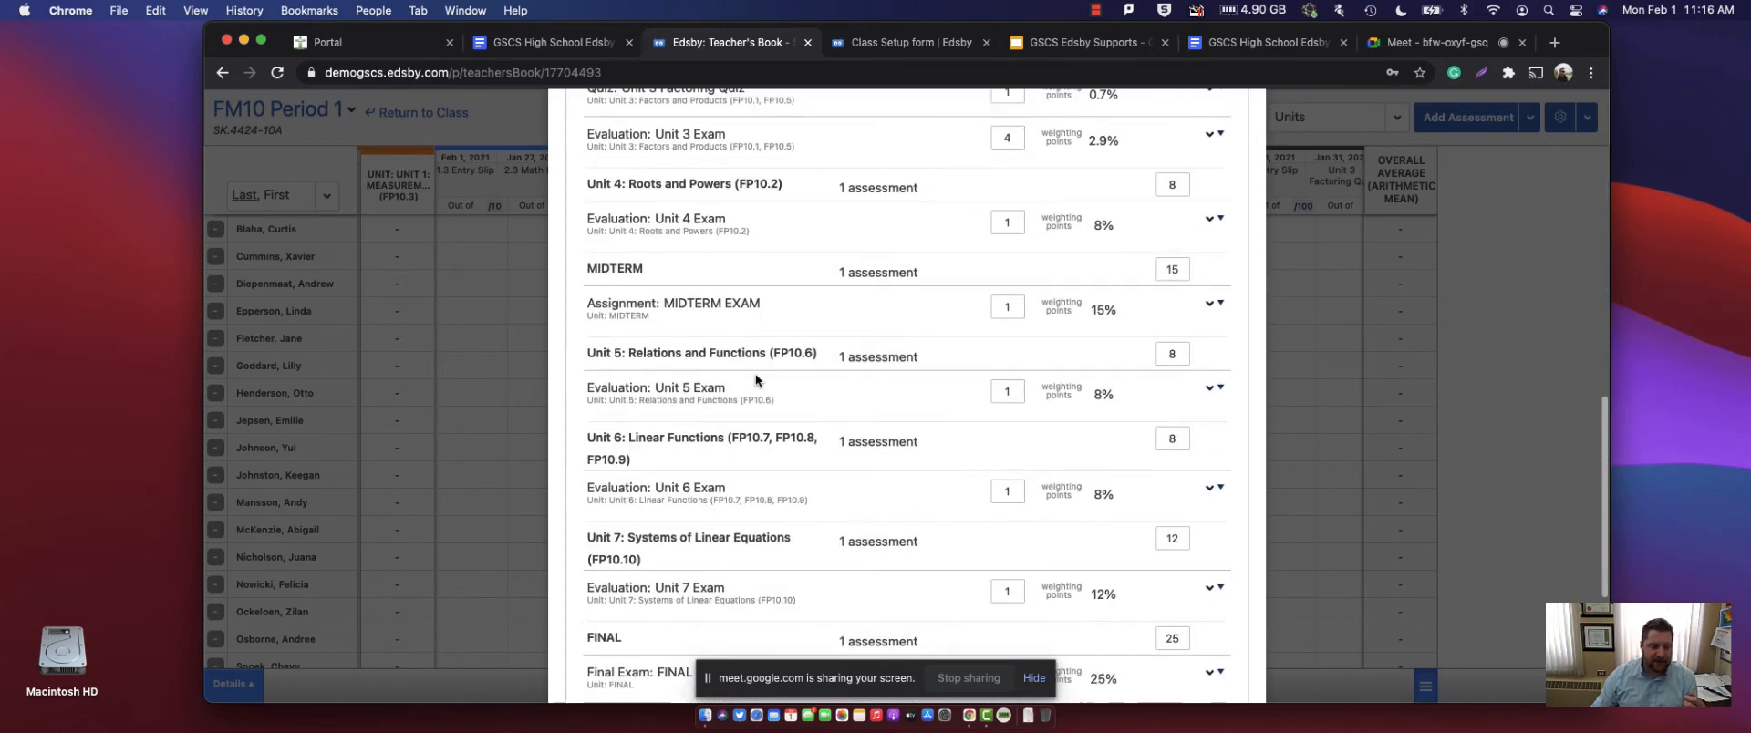
{"action": "scroll", "coordinate": [726, 461], "scroll_direction": "down", "scroll_amount": 1}
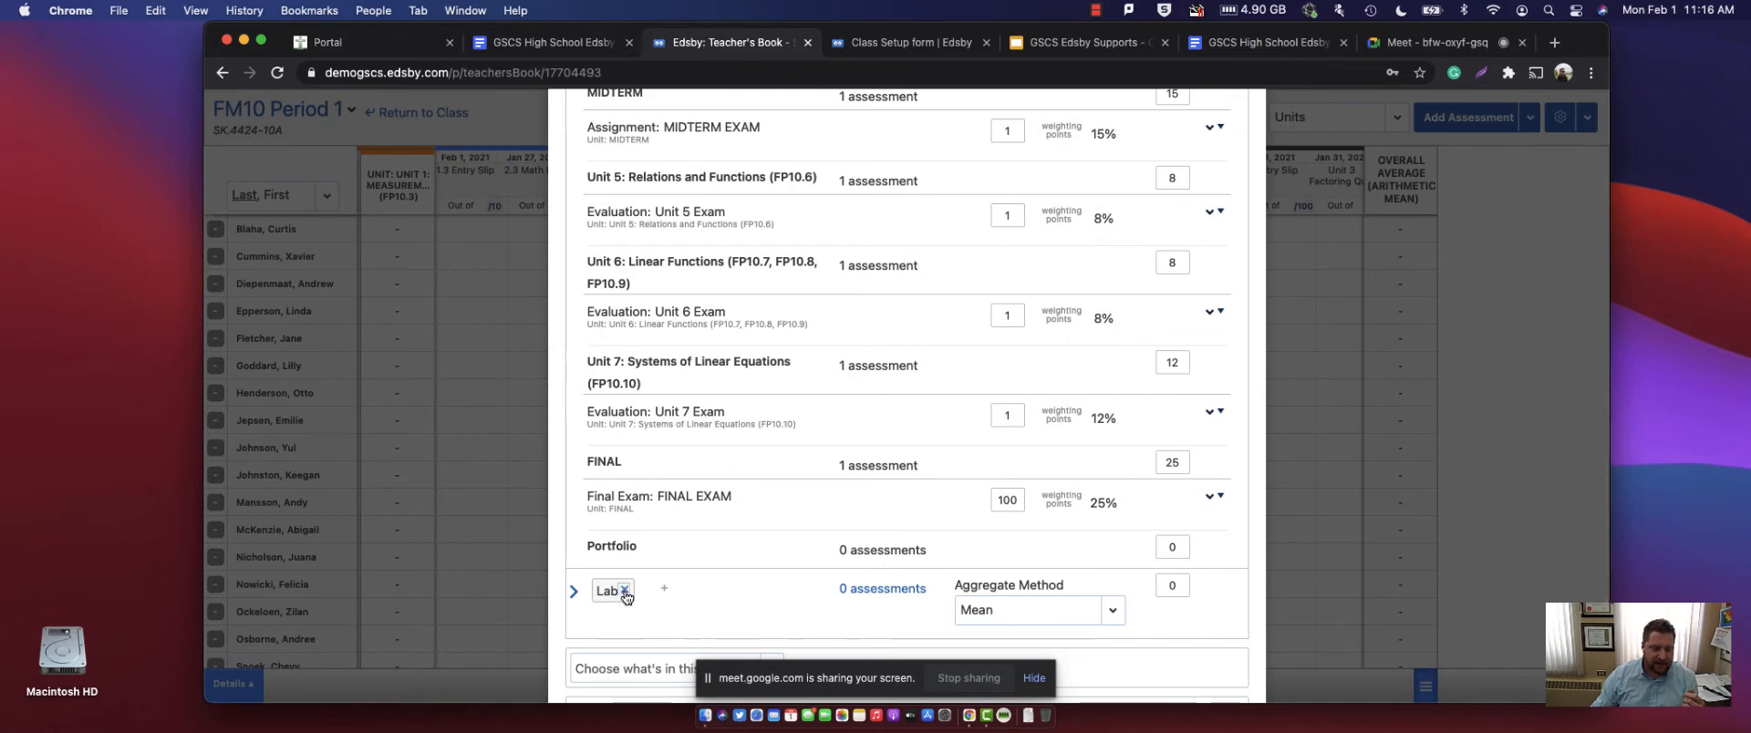
{"action": "left_click", "coordinate": [626, 594]}
- Browse the assessment types available for a new weighting bucket and add a Homework bucket
{"action": "scroll", "coordinate": [648, 367], "scroll_direction": "down", "scroll_amount": 1}
{"action": "scroll", "coordinate": [669, 387], "scroll_direction": "down", "scroll_amount": 9}
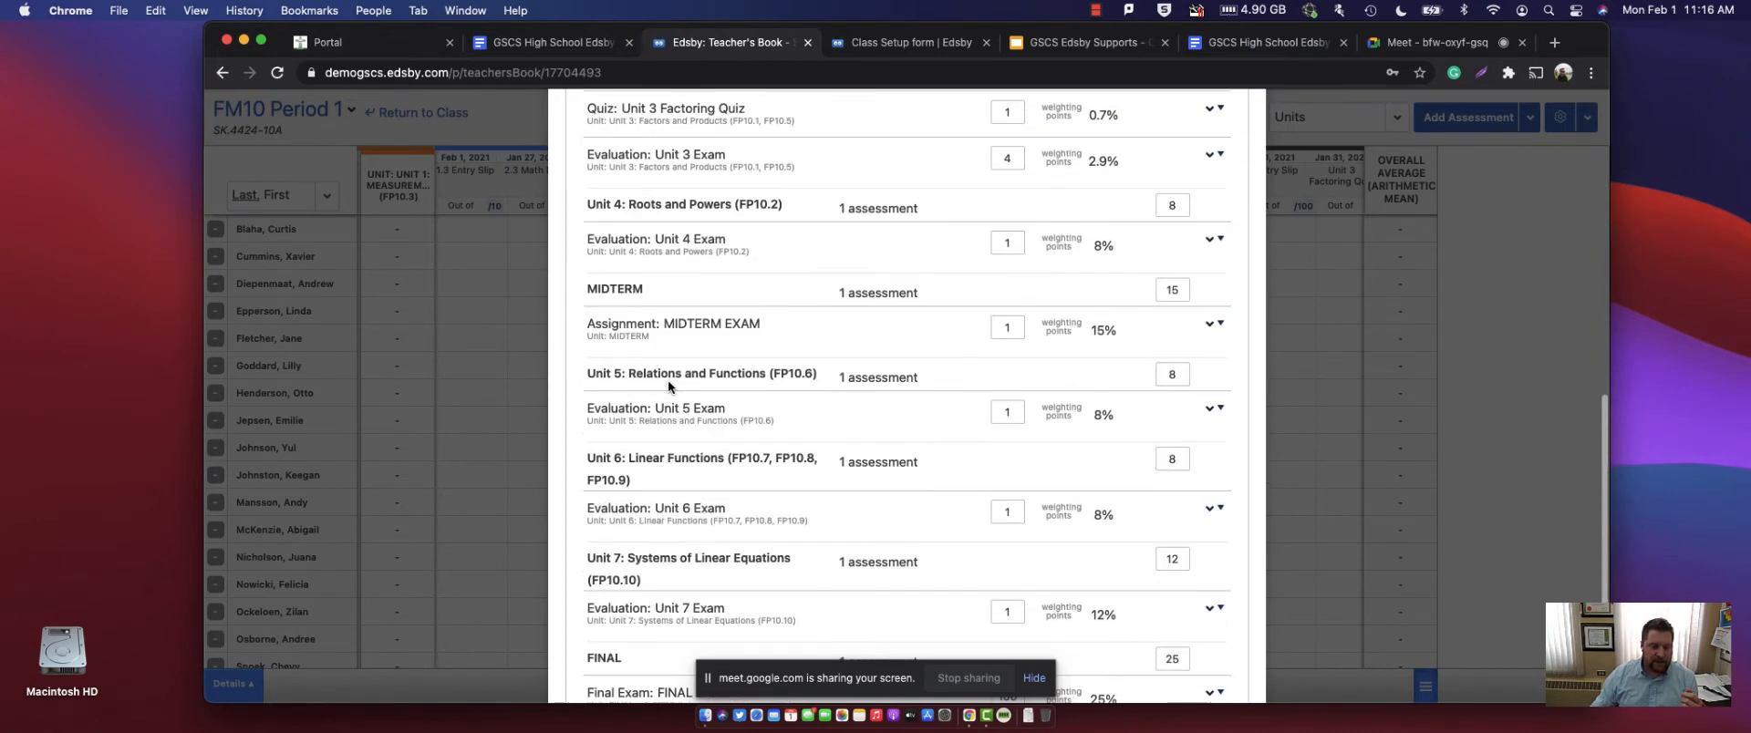
{"action": "scroll", "coordinate": [667, 381], "scroll_direction": "down", "scroll_amount": 3}
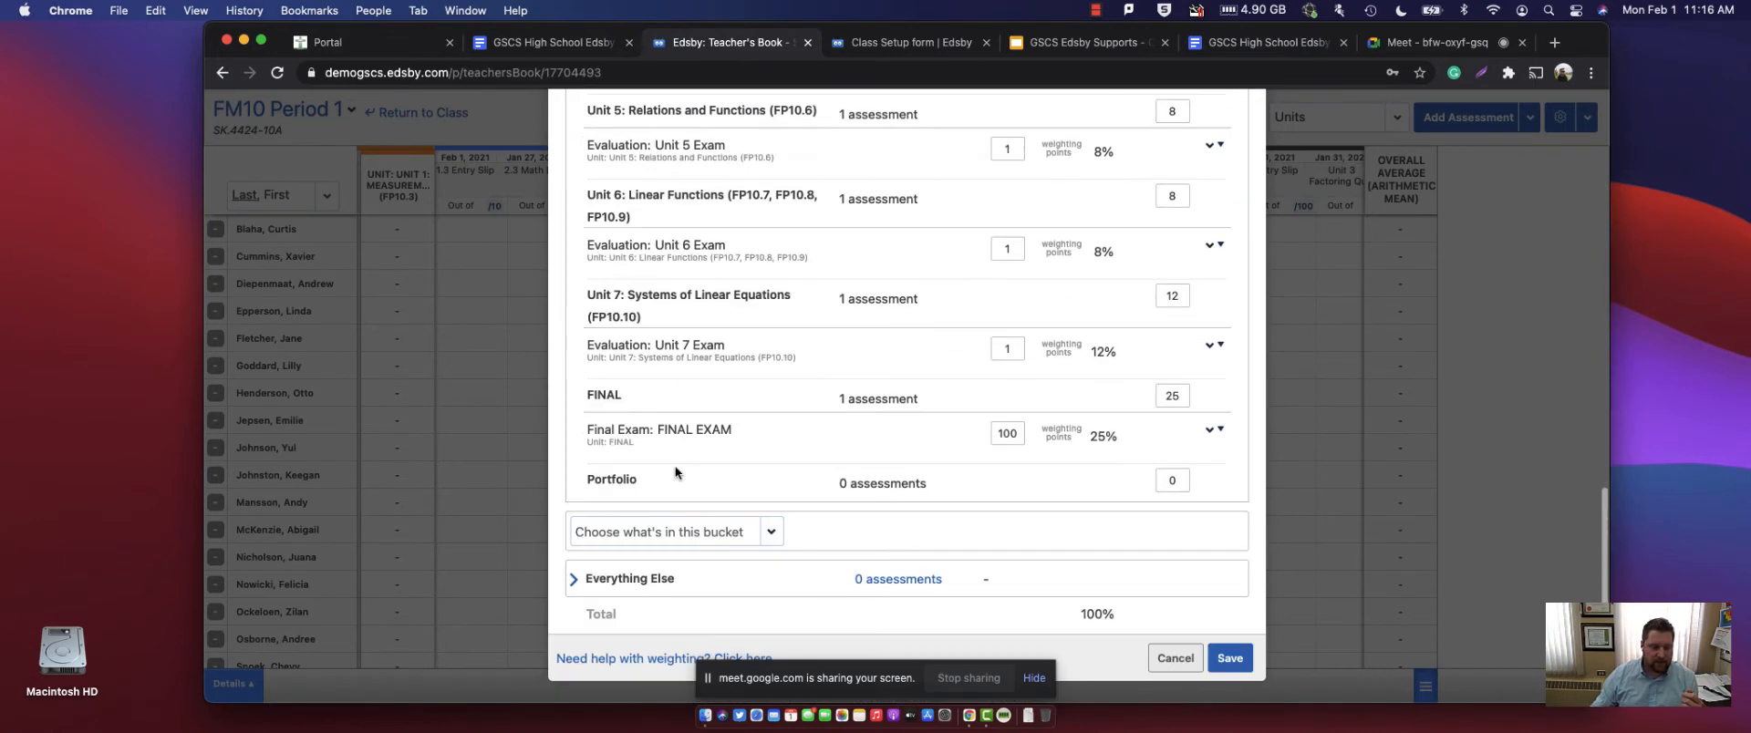
{"action": "left_click", "coordinate": [763, 543]}
{"action": "scroll", "coordinate": [672, 446], "scroll_direction": "up", "scroll_amount": 5}
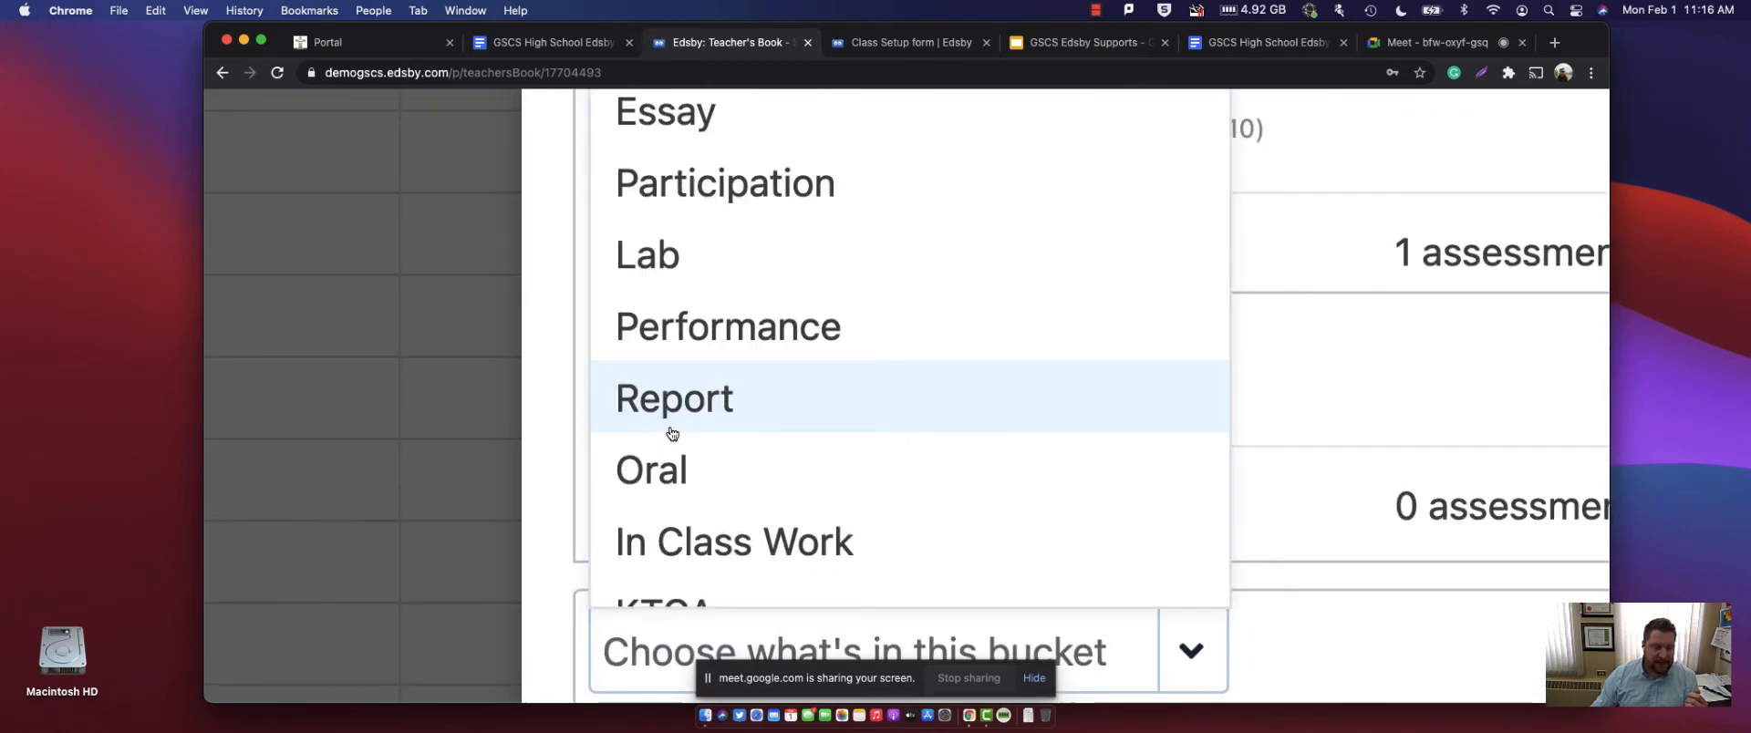
{"action": "scroll", "coordinate": [808, 355], "scroll_direction": "down", "scroll_amount": 1}
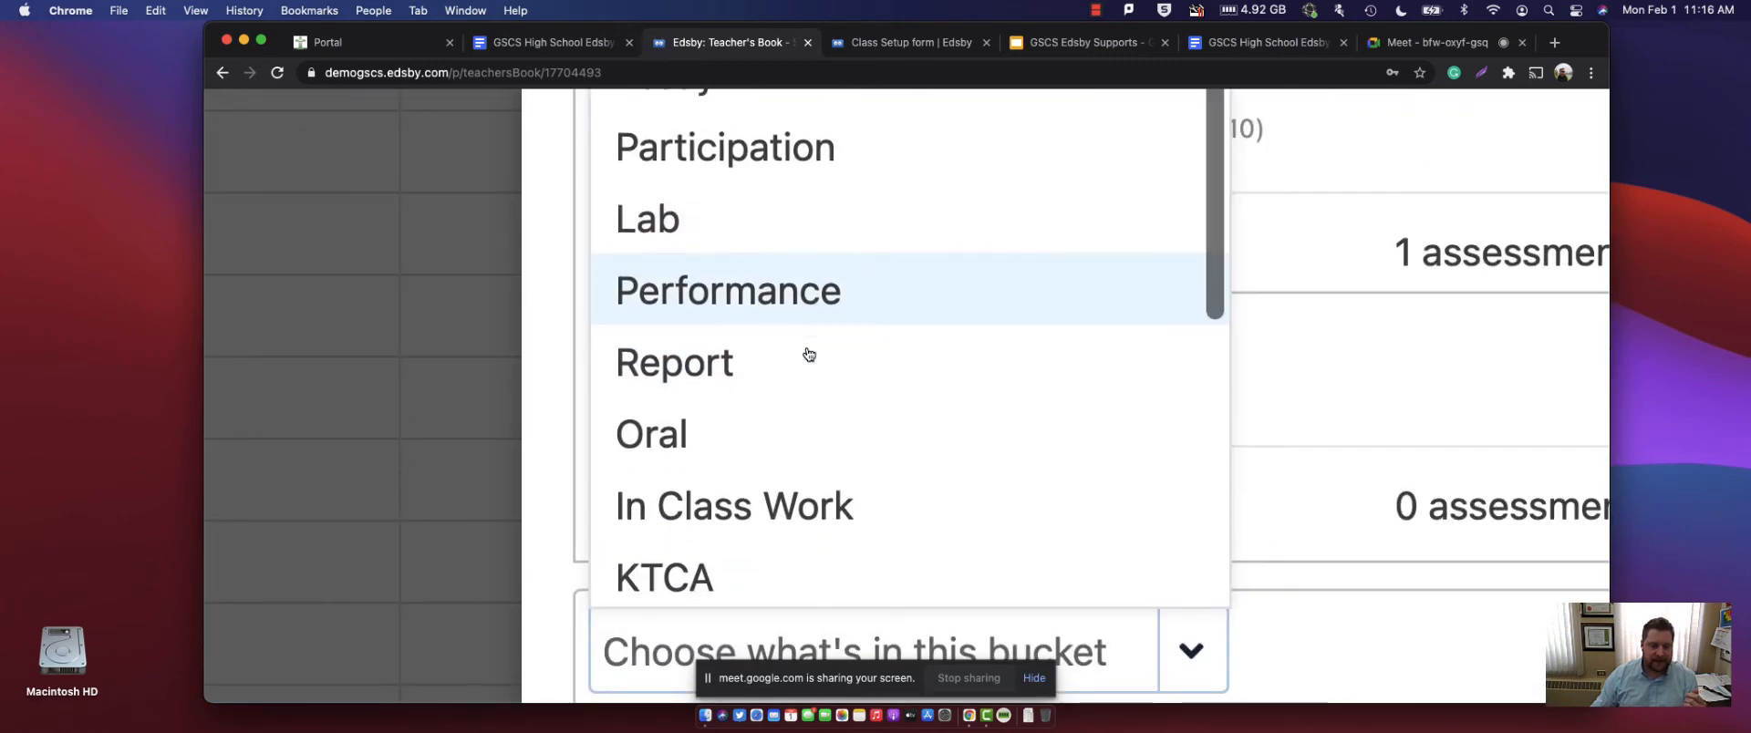
{"action": "scroll", "coordinate": [808, 354], "scroll_direction": "down", "scroll_amount": 2}
{"action": "scroll", "coordinate": [827, 442], "scroll_direction": "down", "scroll_amount": 2}
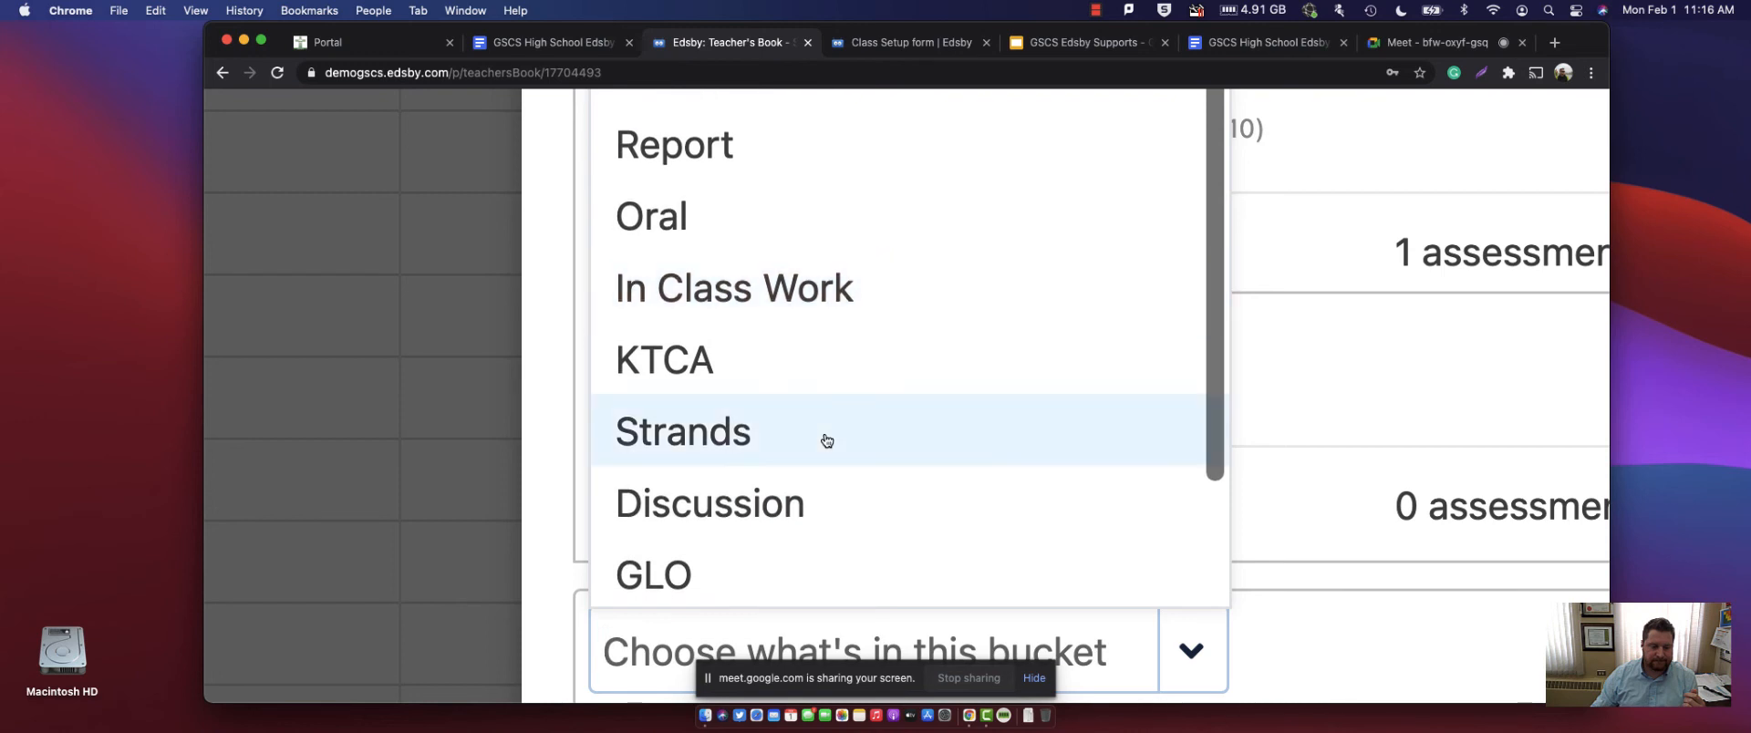
{"action": "scroll", "coordinate": [827, 442], "scroll_direction": "up", "scroll_amount": 4}
{"action": "scroll", "coordinate": [827, 441], "scroll_direction": "up", "scroll_amount": 5}
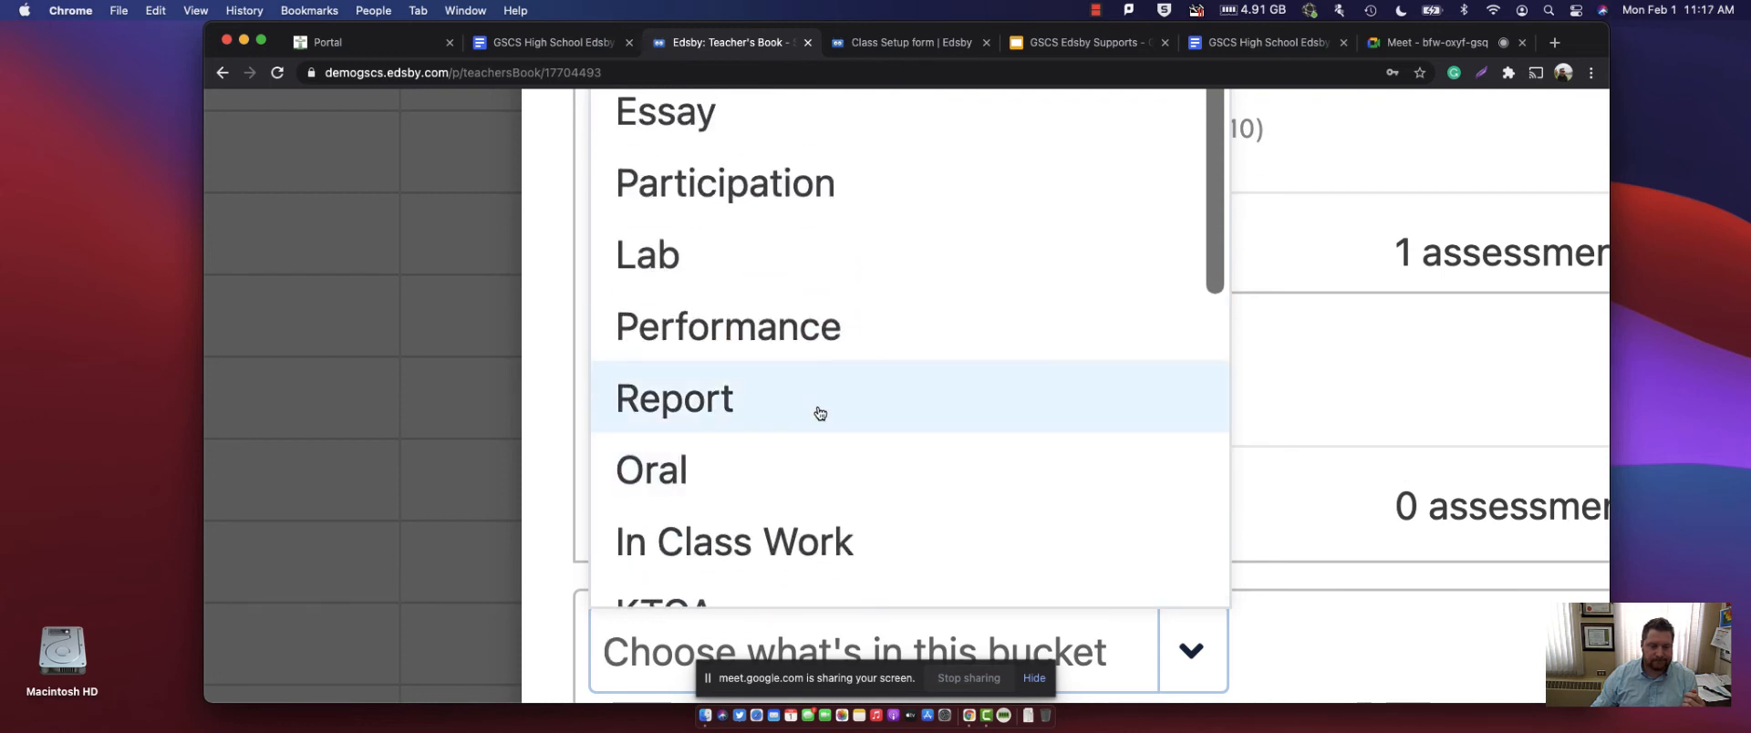
{"action": "scroll", "coordinate": [775, 292], "scroll_direction": "up", "scroll_amount": 3}
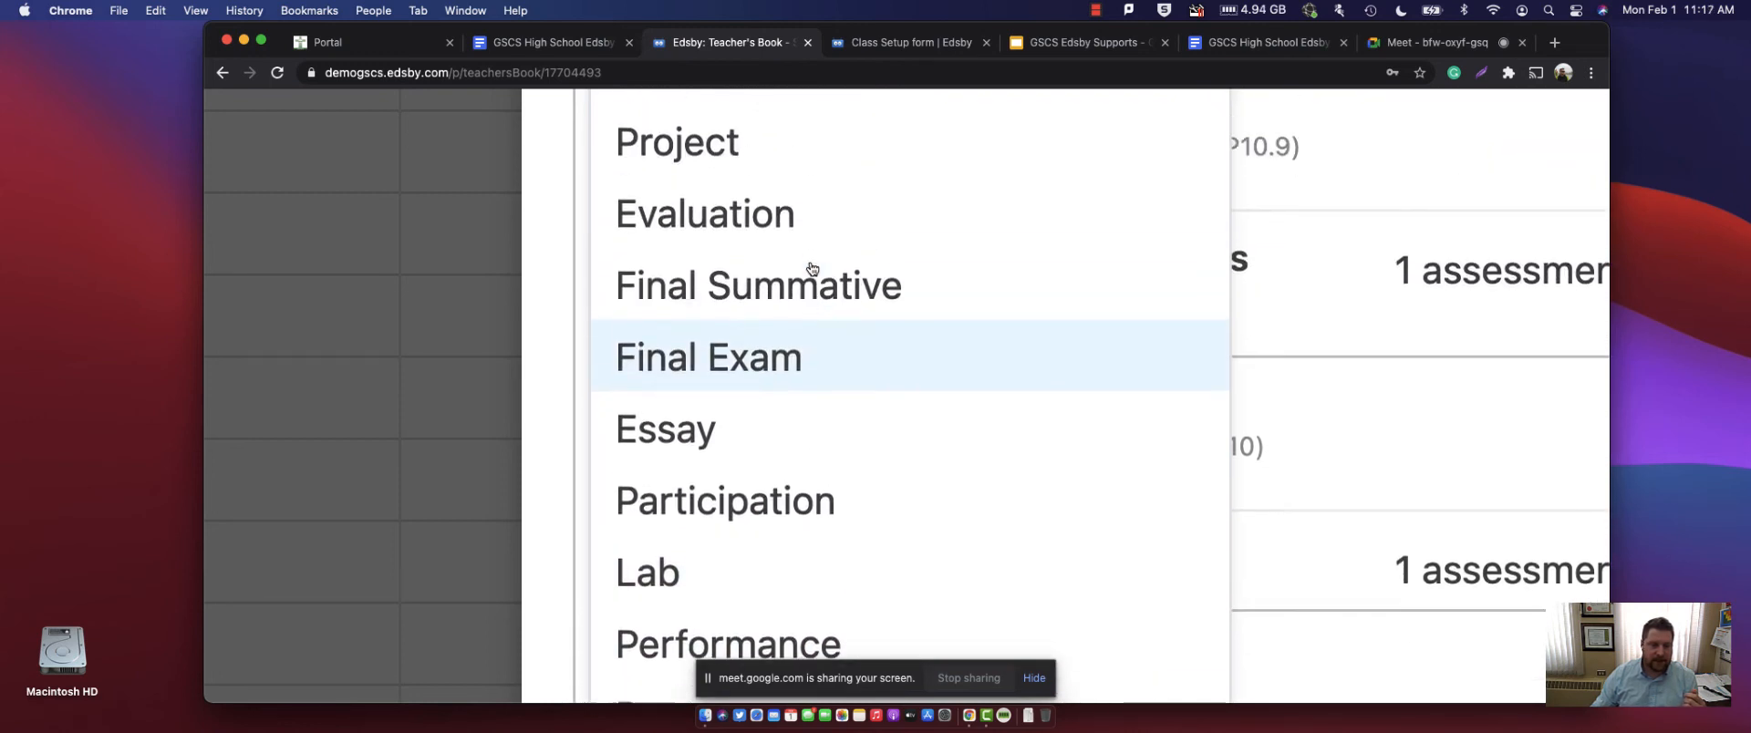
{"action": "scroll", "coordinate": [788, 214], "scroll_direction": "up", "scroll_amount": 2}
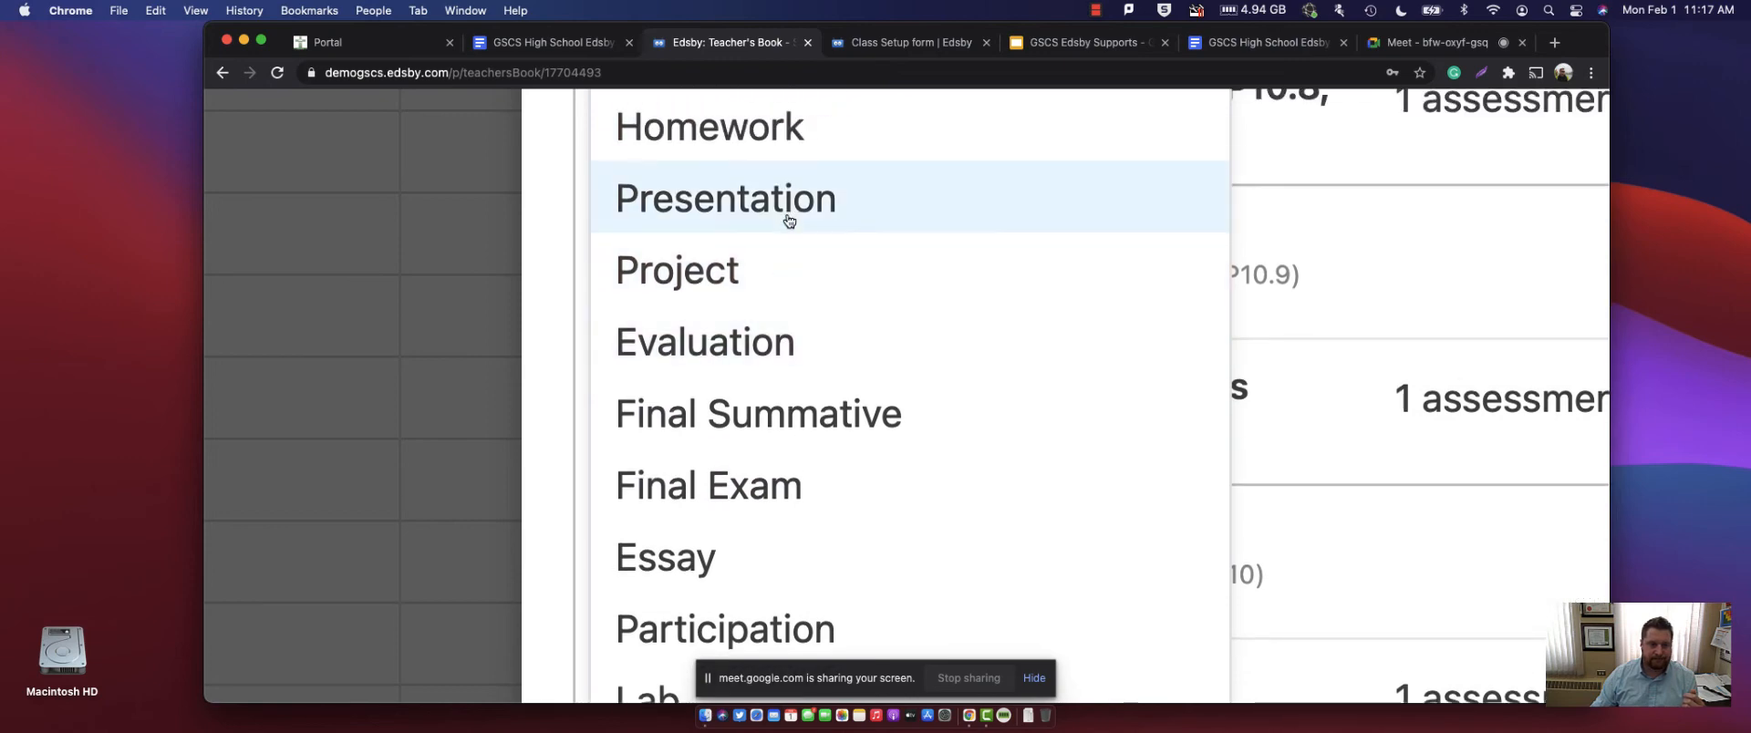
{"action": "left_click", "coordinate": [801, 129]}
{"action": "key", "text": "super+0"}
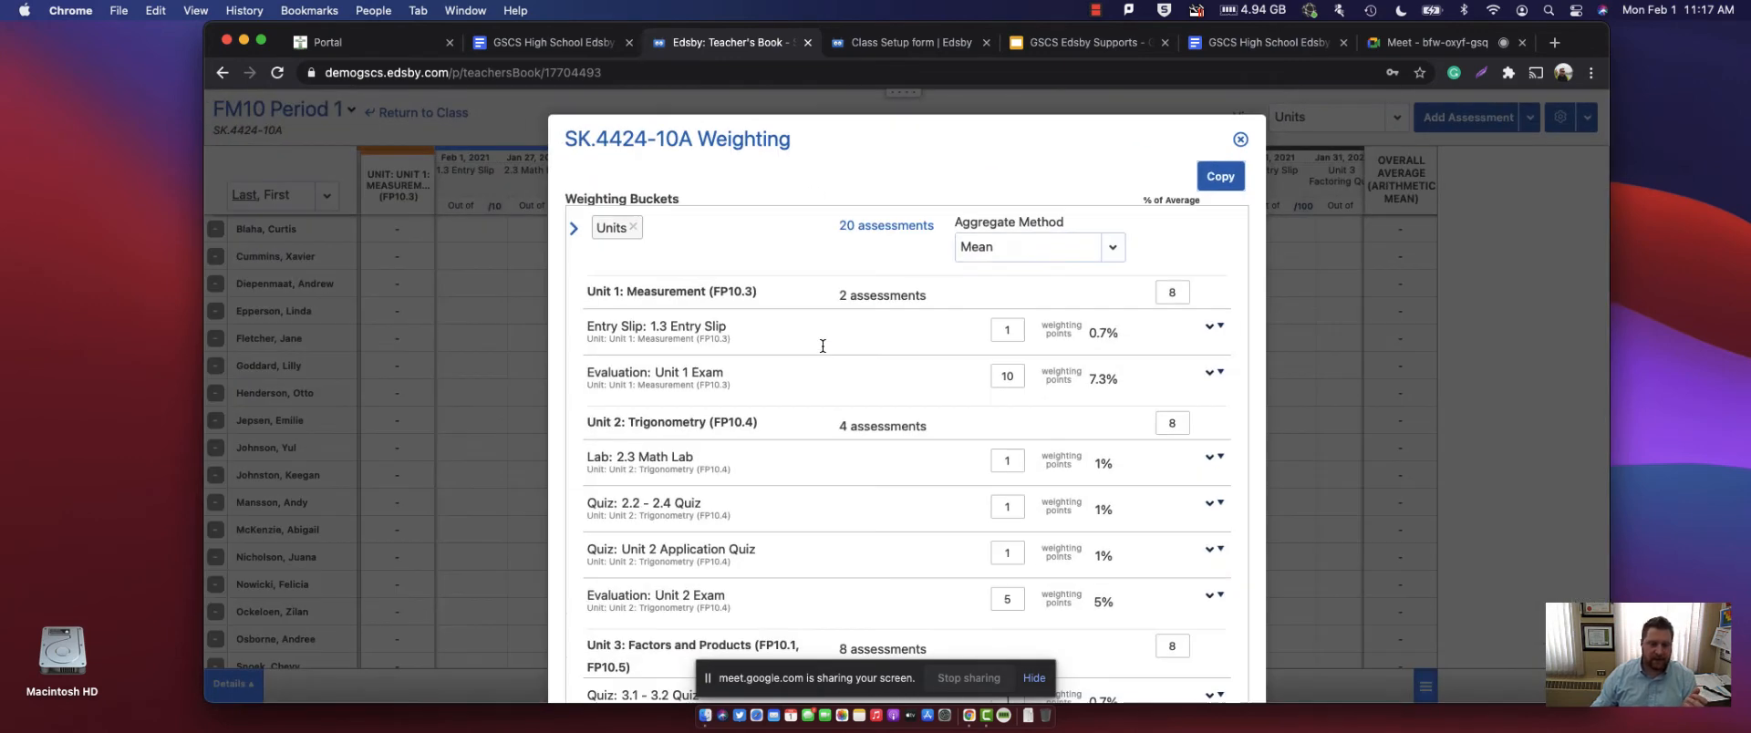
- Try giving the Homework bucket 10 percent of the average and examine the warnings on the bucket and the total
{"action": "scroll", "coordinate": [840, 415], "scroll_direction": "down", "scroll_amount": 4}
{"action": "scroll", "coordinate": [841, 414], "scroll_direction": "down", "scroll_amount": 5}
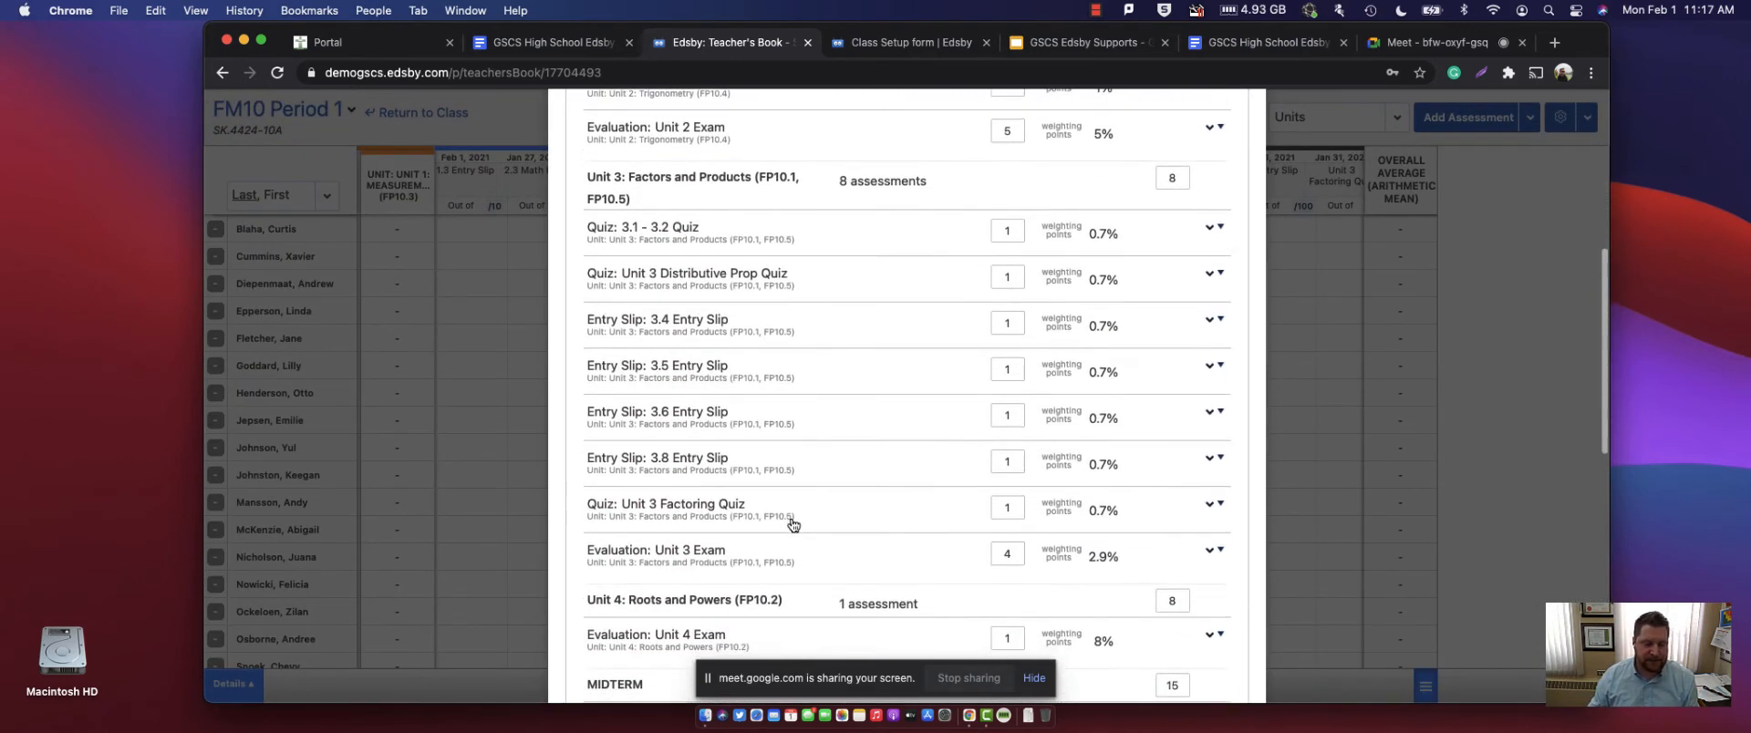
{"action": "scroll", "coordinate": [771, 606], "scroll_direction": "down", "scroll_amount": 3}
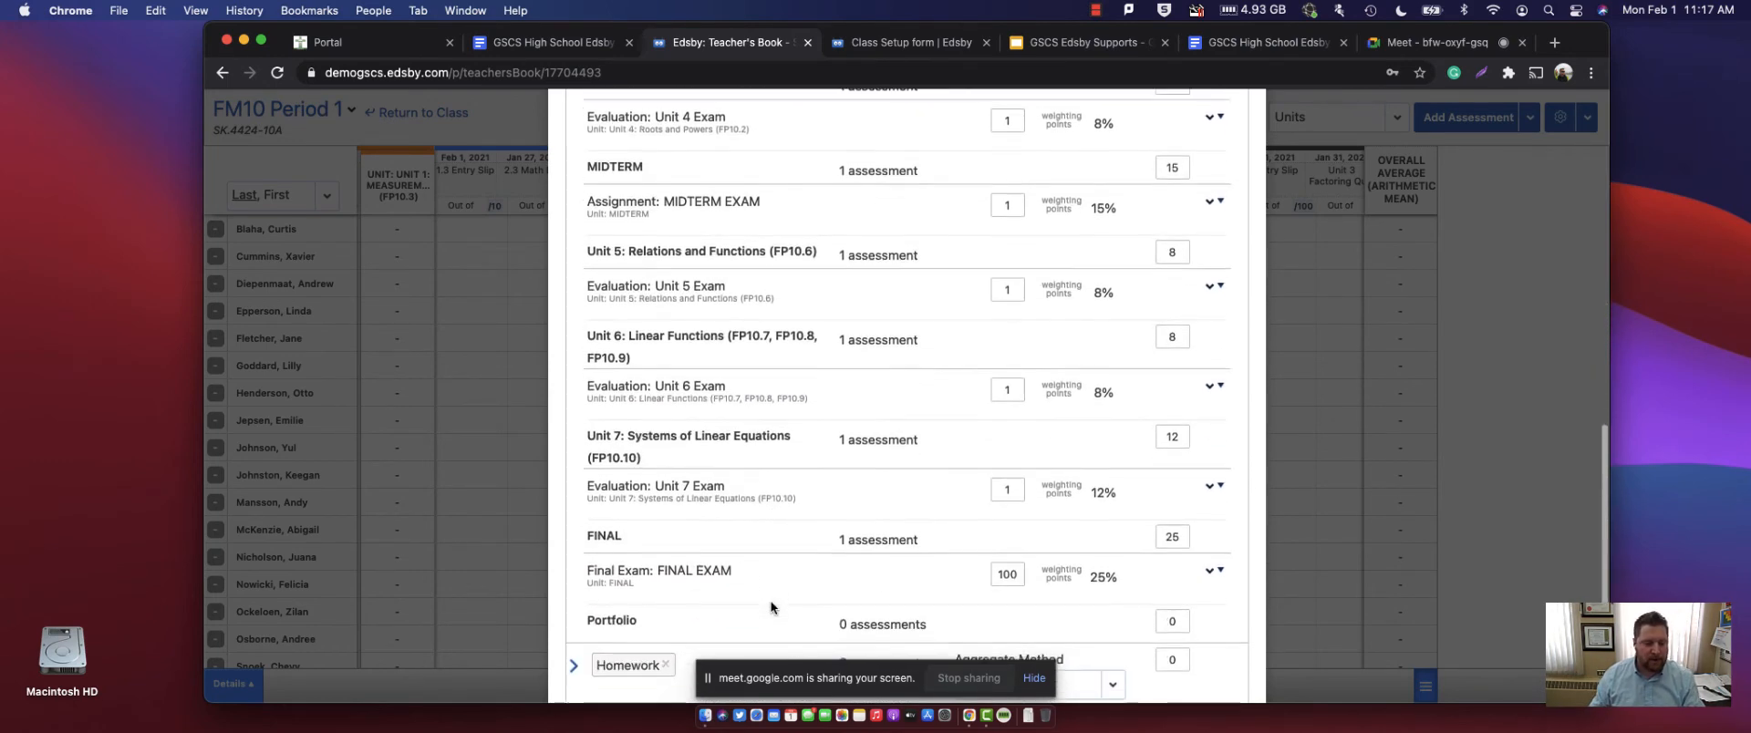
{"action": "scroll", "coordinate": [775, 589], "scroll_direction": "down", "scroll_amount": 3}
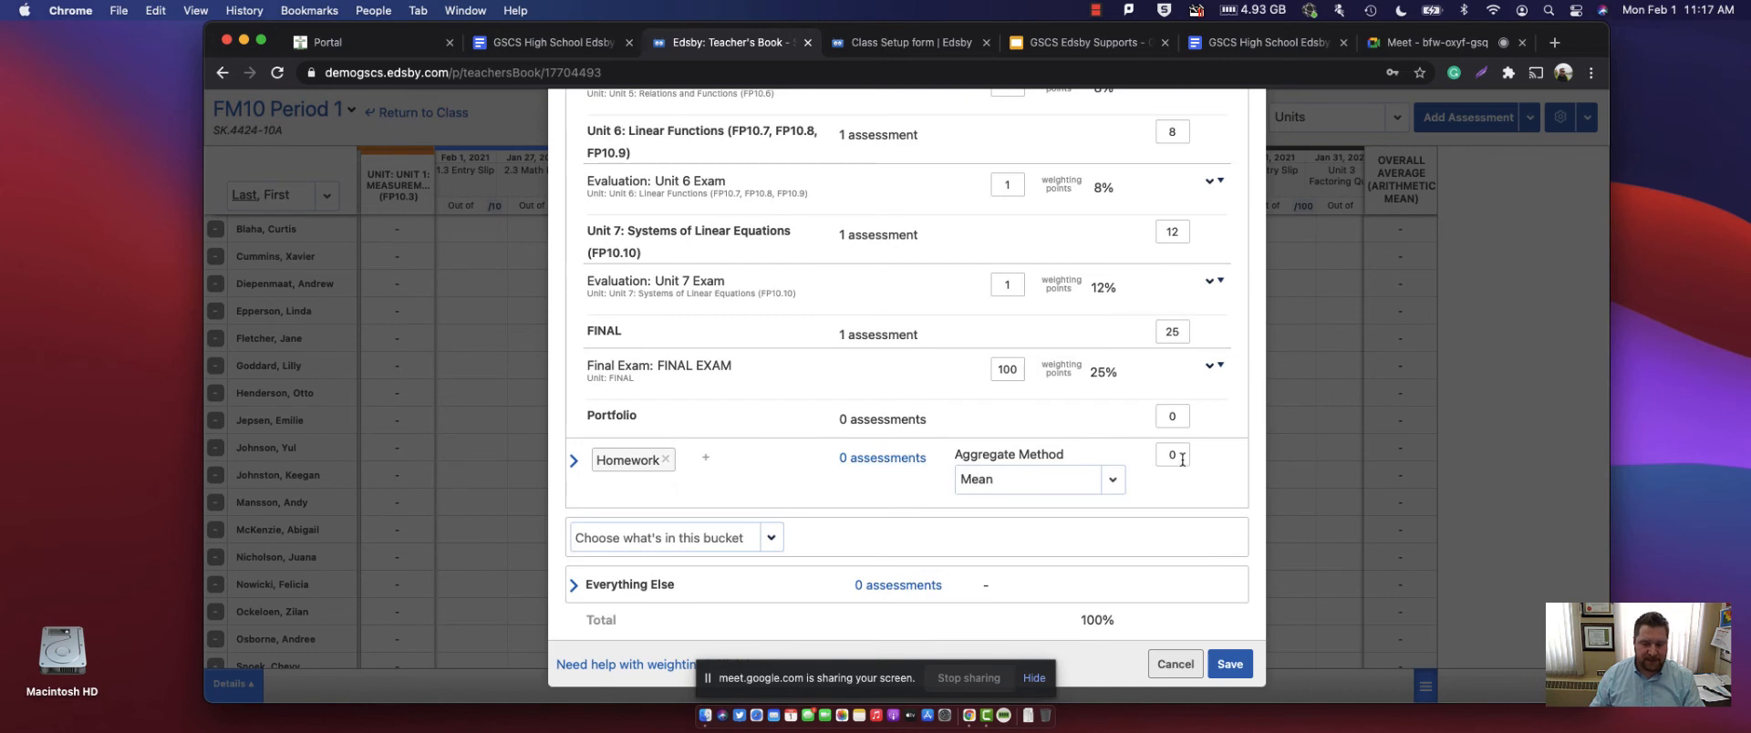
{"action": "type", "text": "10"}
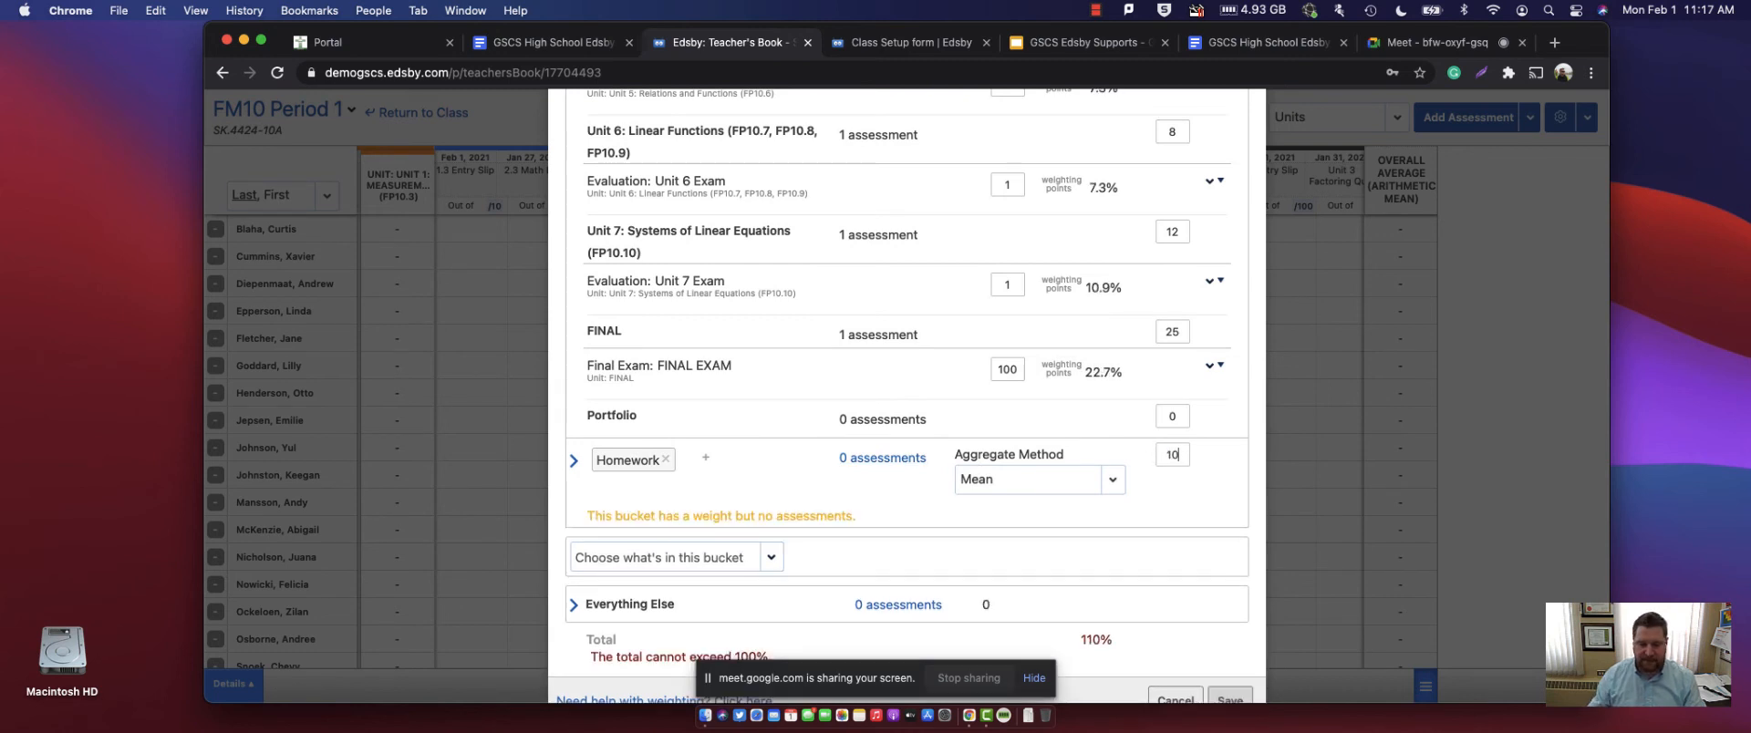
{"action": "scroll", "coordinate": [1107, 614], "scroll_direction": "down", "scroll_amount": 1}
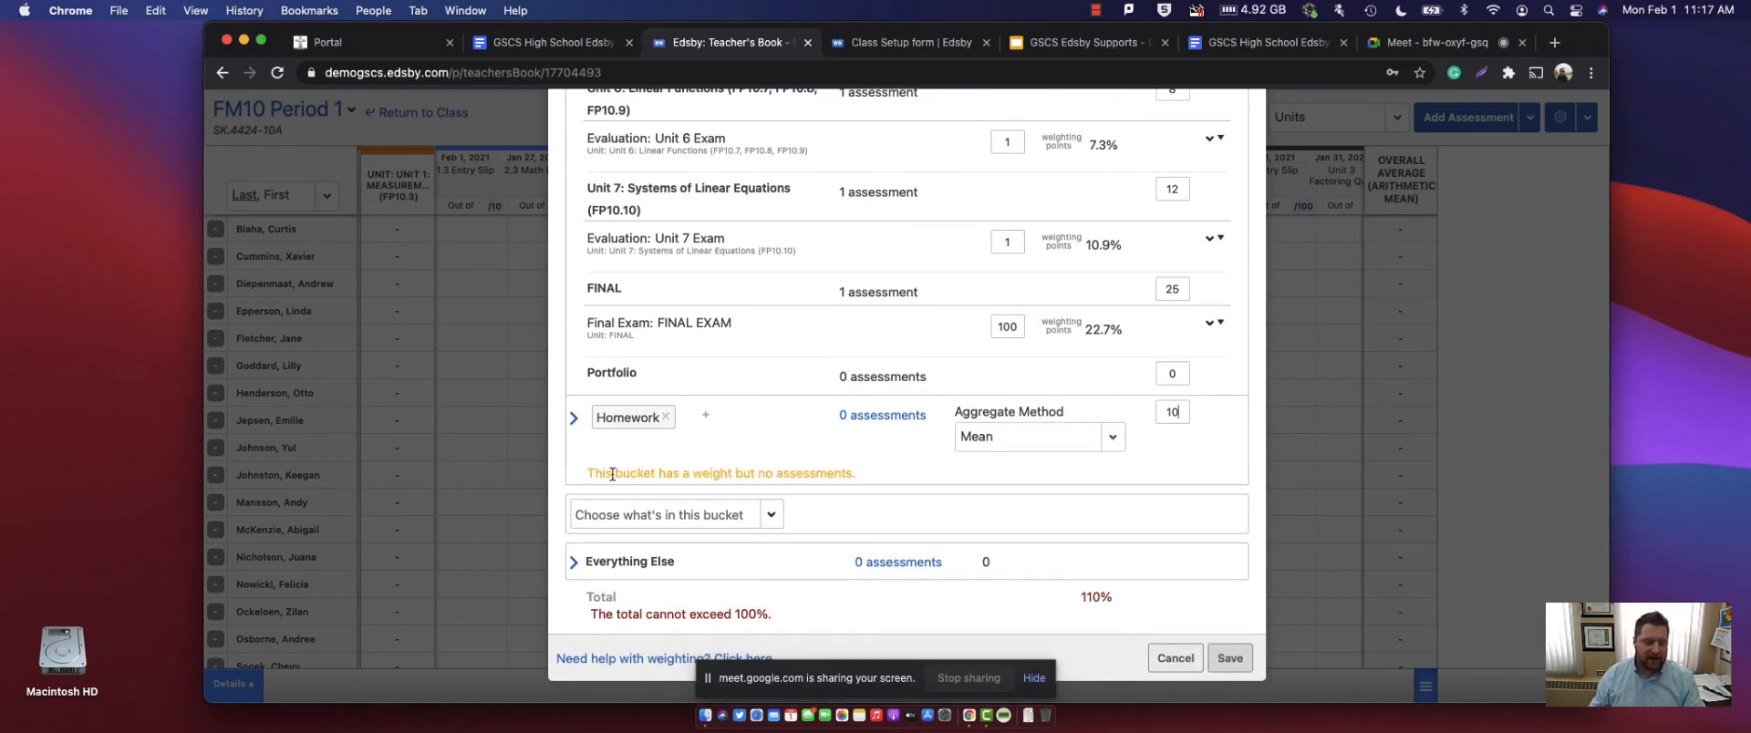
{"action": "left_click_drag", "start_coordinate": [596, 473], "coordinate": [876, 473]}
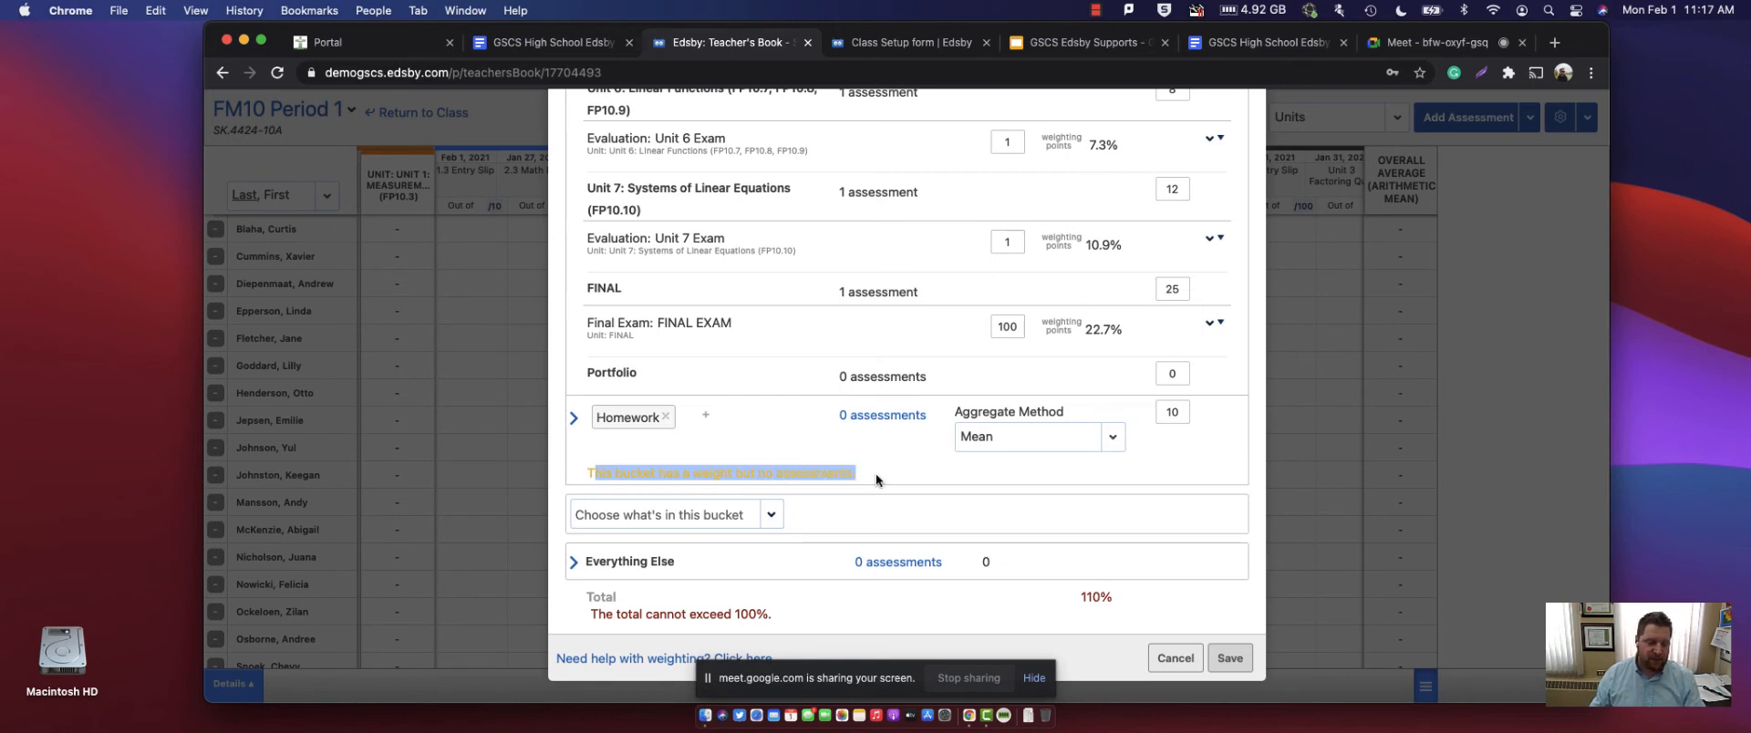
{"action": "left_click", "coordinate": [876, 473]}
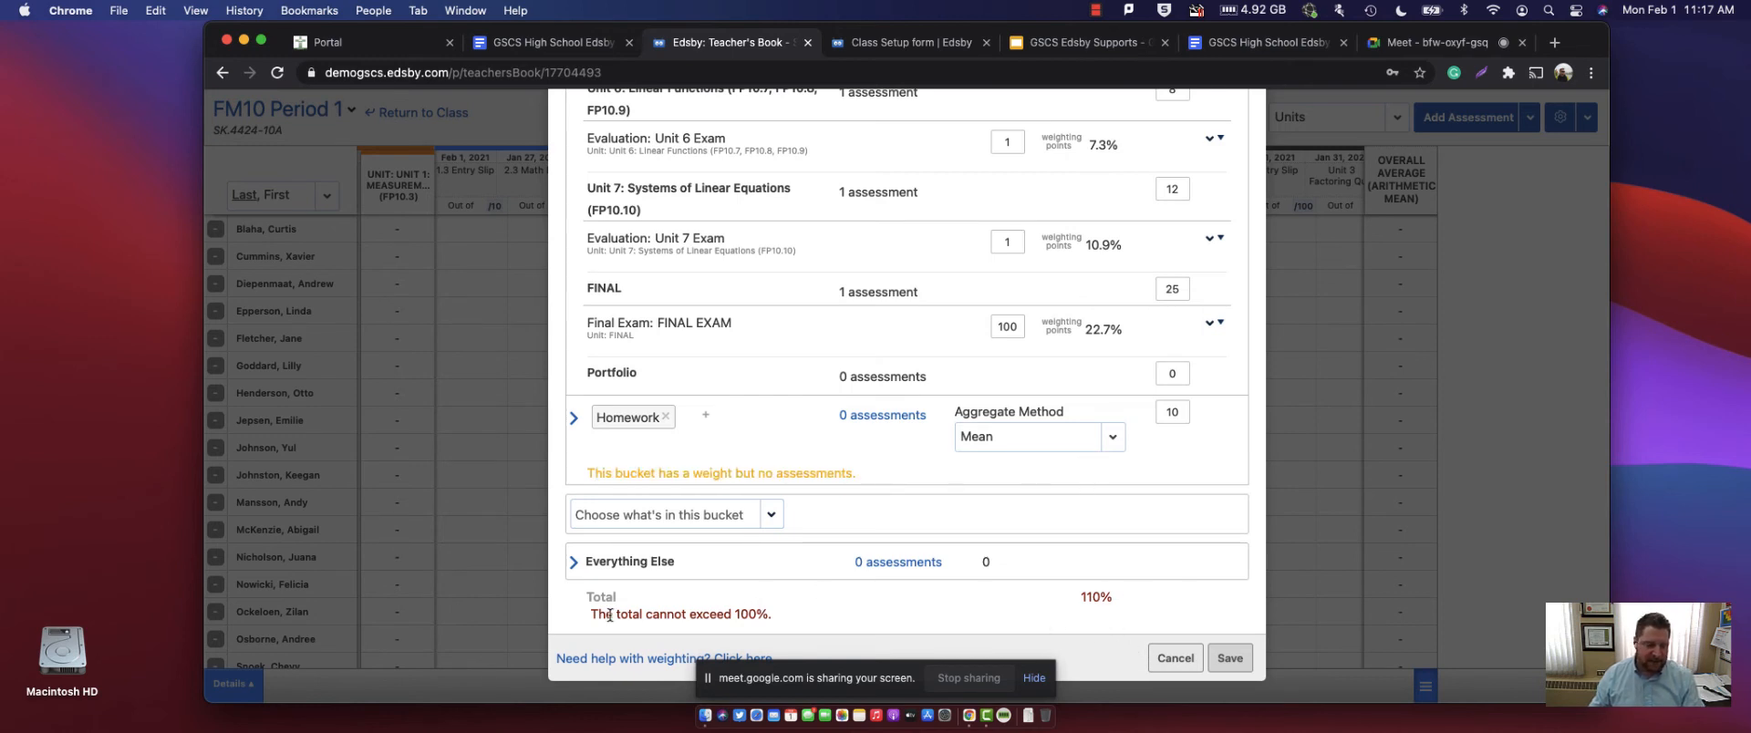
{"action": "left_click_drag", "start_coordinate": [594, 615], "coordinate": [850, 646]}
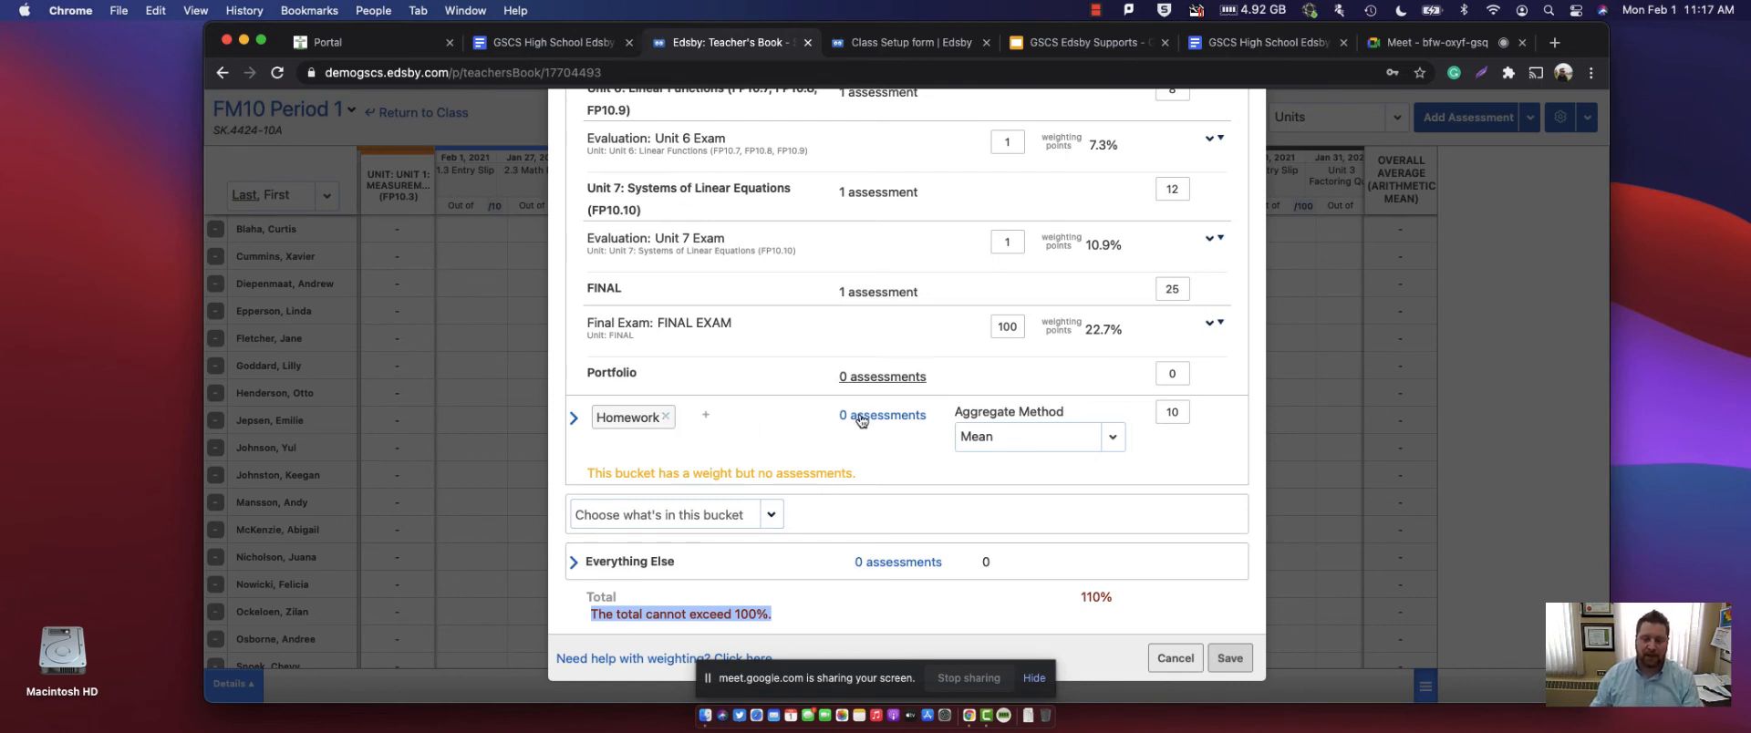
- Remove the Homework bucket and close the weighting settings without saving
{"action": "left_click", "coordinate": [666, 418]}
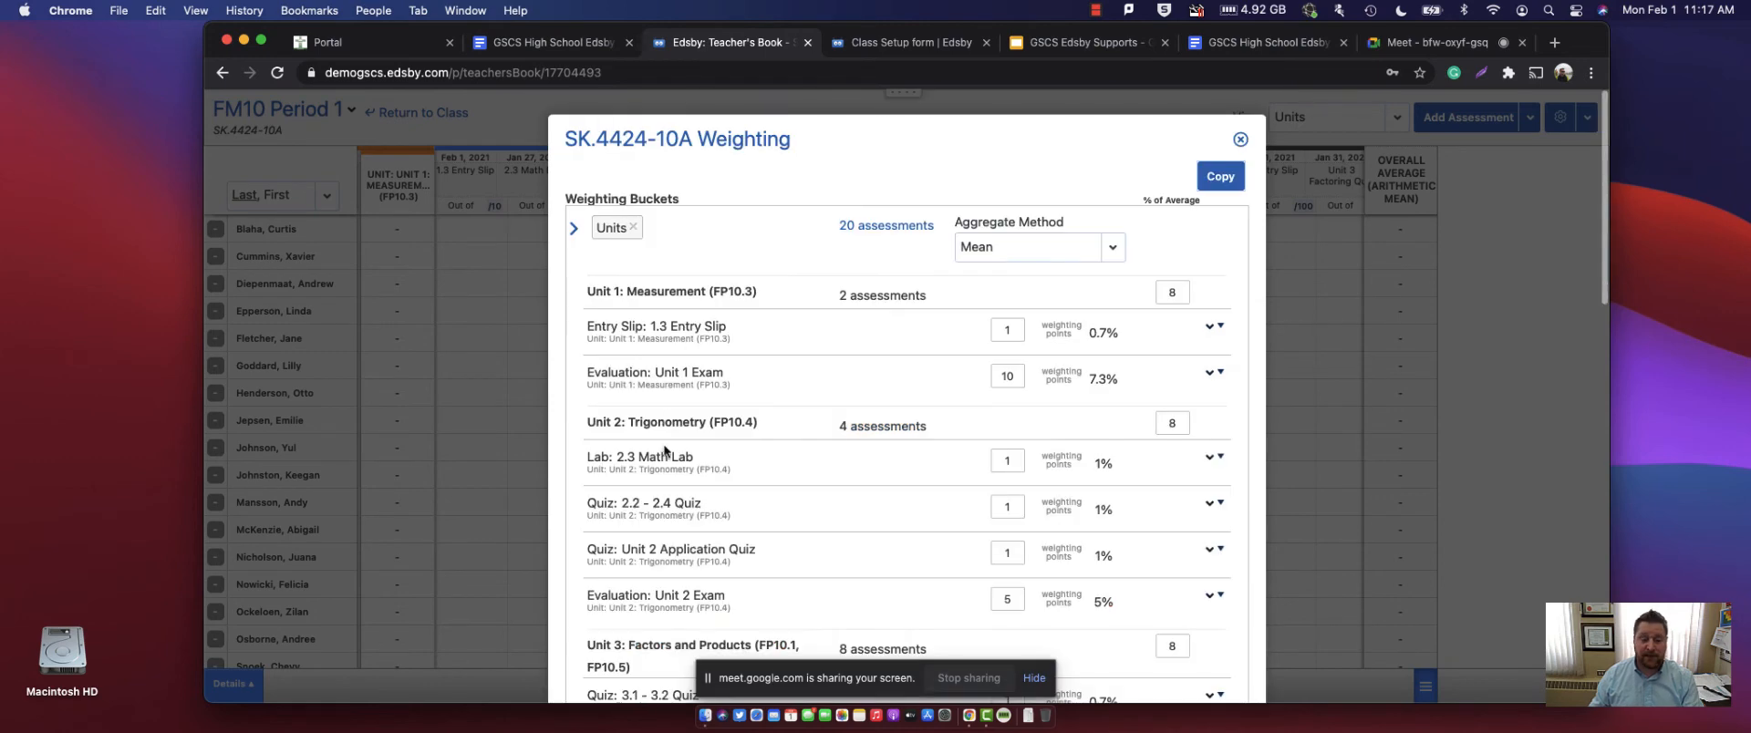
{"action": "left_click", "coordinate": [1240, 140]}
{"action": "left_click", "coordinate": [962, 361]}
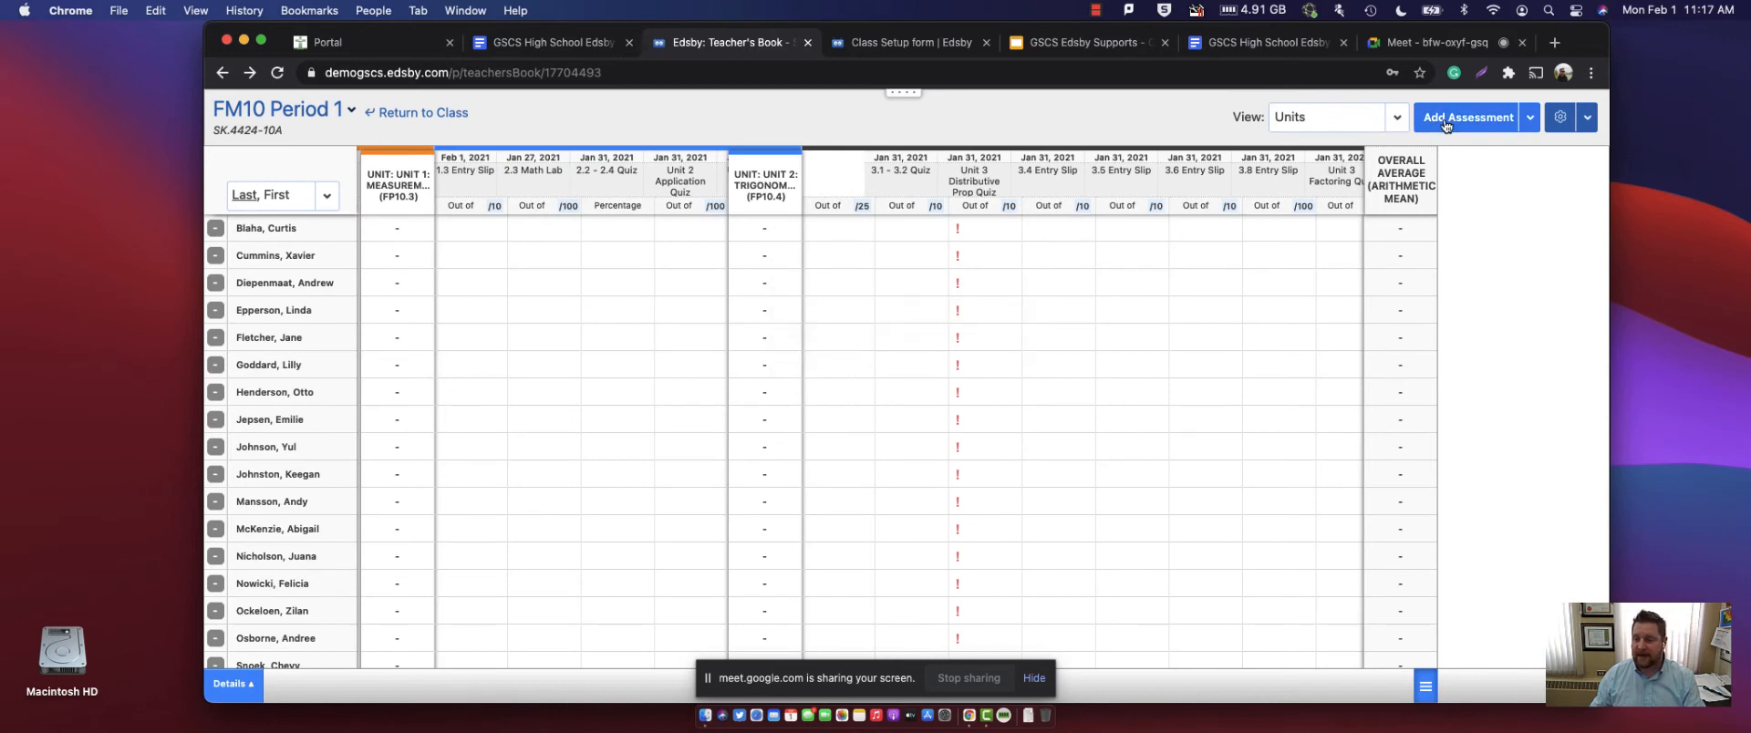
- Start a custom assessment named Portfolio and assign it to the Portfolio unit
{"action": "left_click", "coordinate": [1530, 117]}
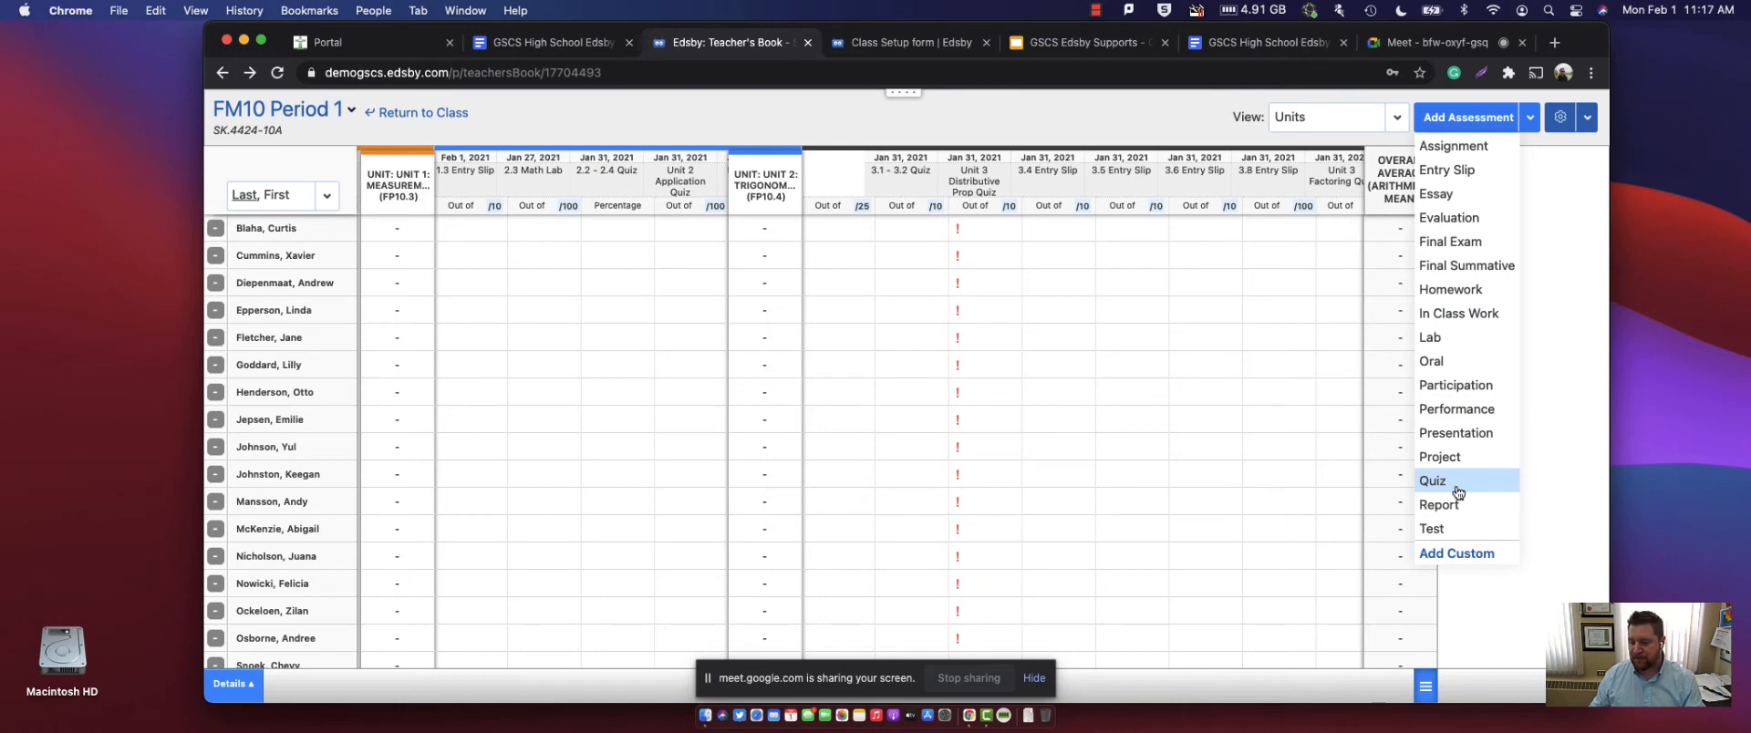
{"action": "left_click", "coordinate": [1484, 560]}
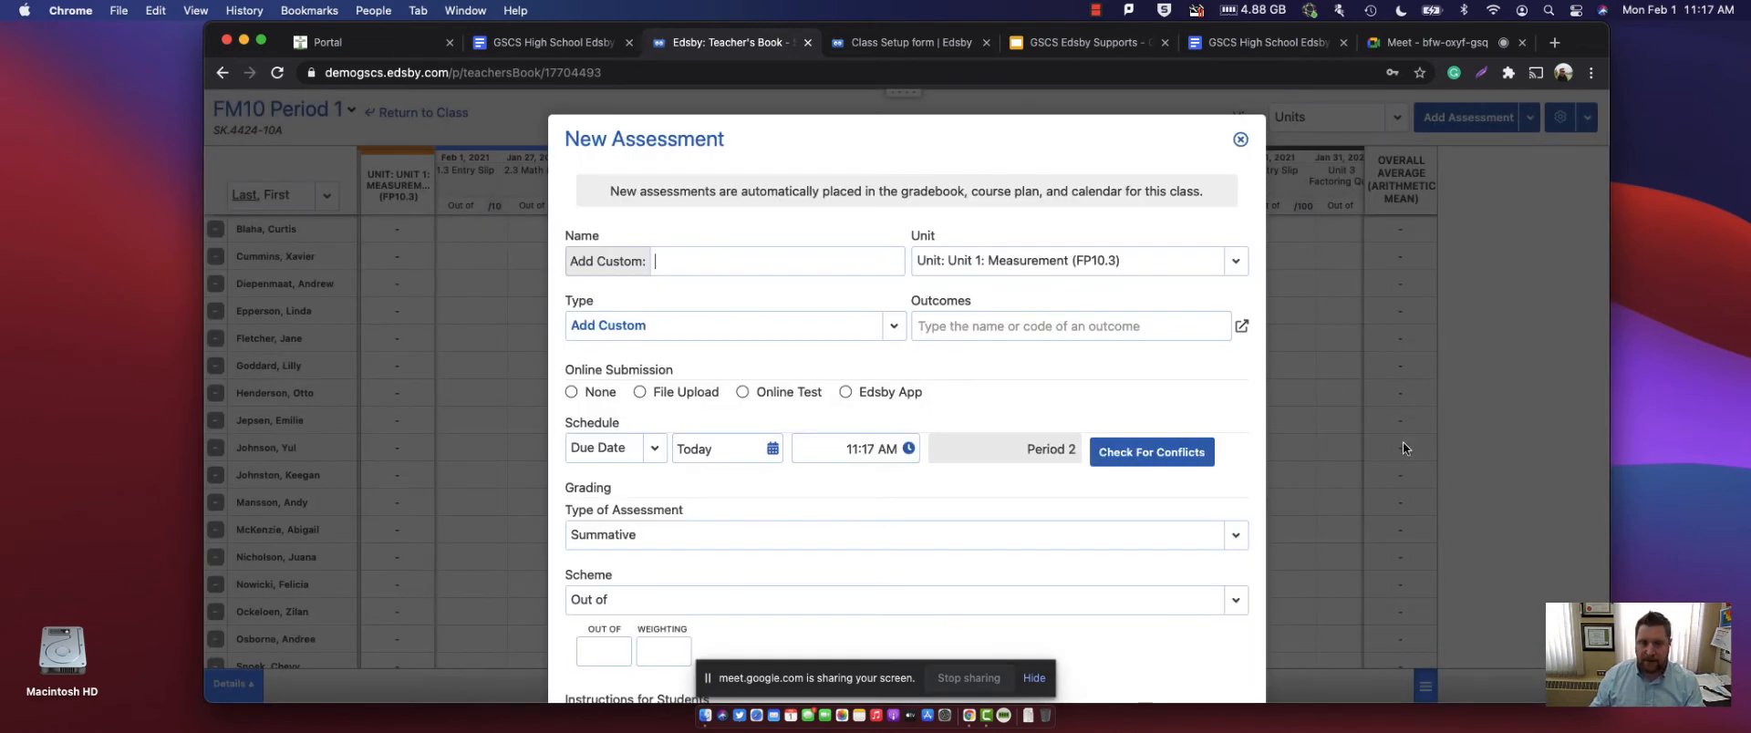
{"action": "type", "text": "Po"}
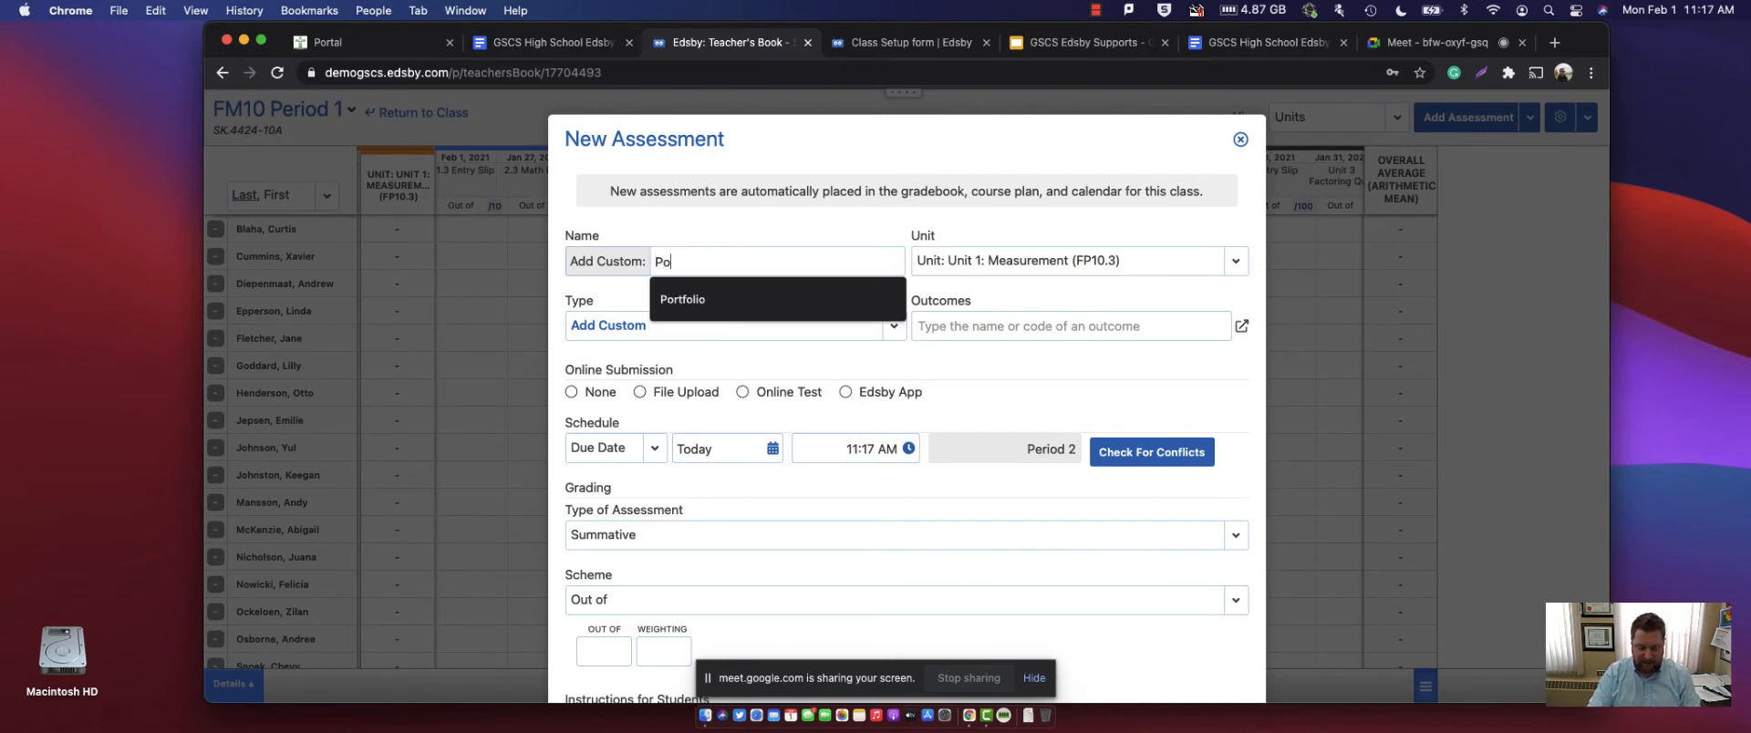
{"action": "type", "text": "rt"}
{"action": "key", "text": "Return"}
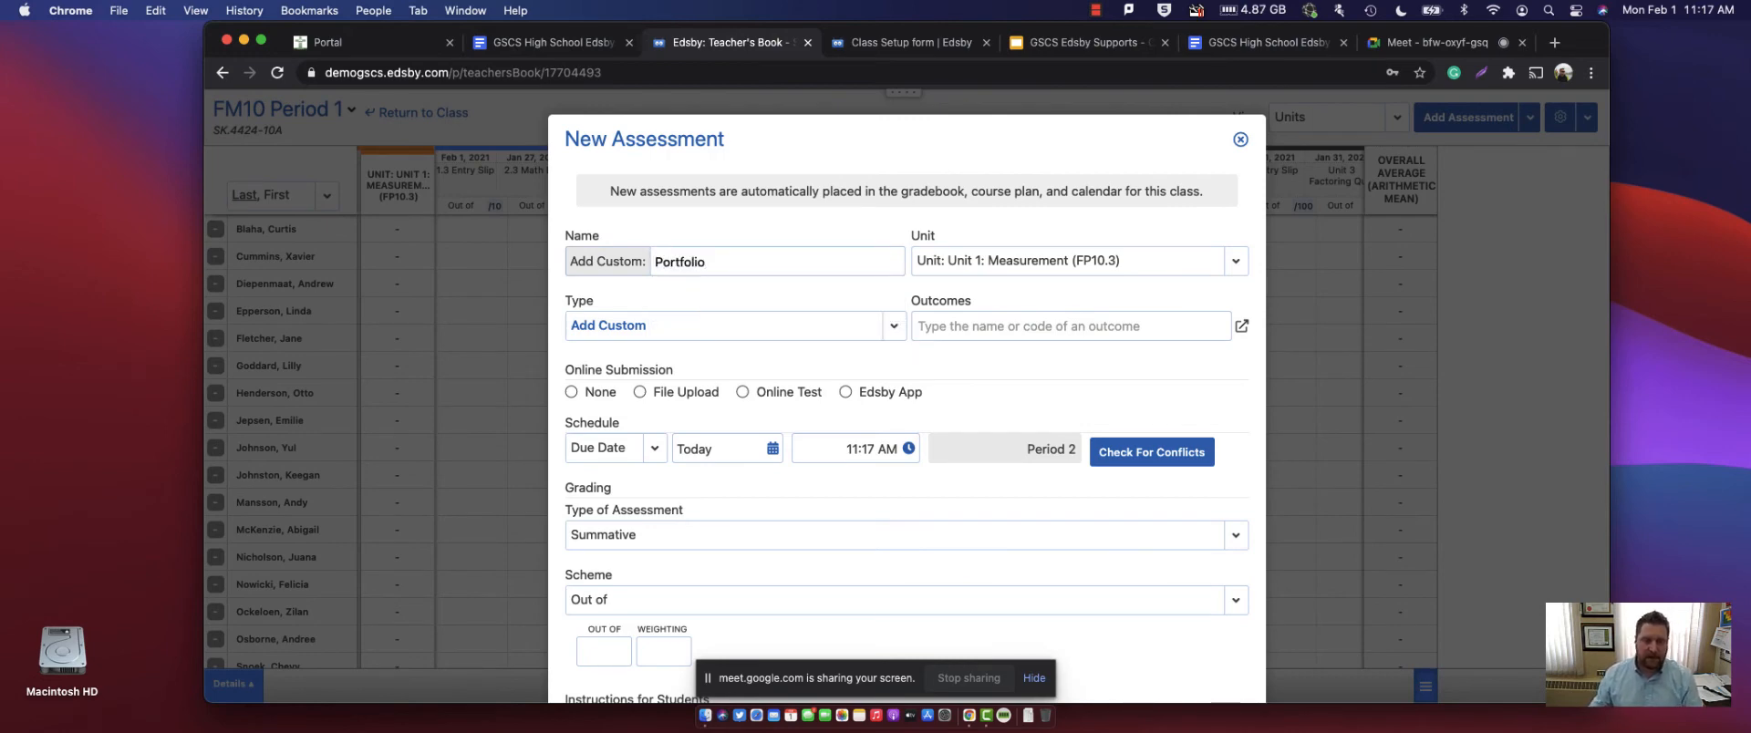
{"action": "left_click", "coordinate": [1236, 261]}
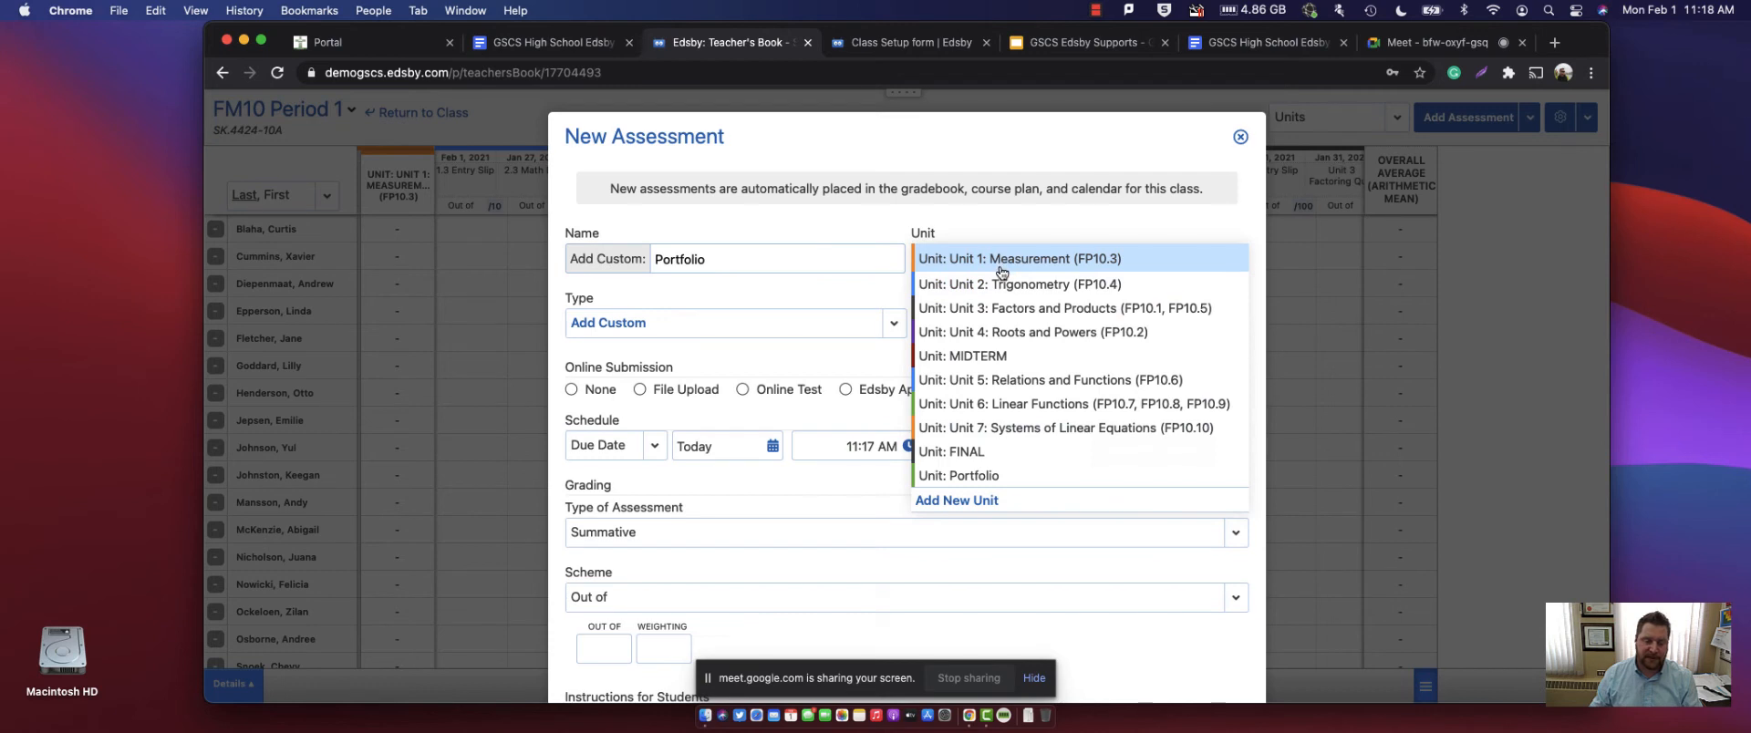
{"action": "left_click", "coordinate": [994, 475]}
- Set the new assessment's custom type to Portfolio
{"action": "left_click", "coordinate": [574, 331]}
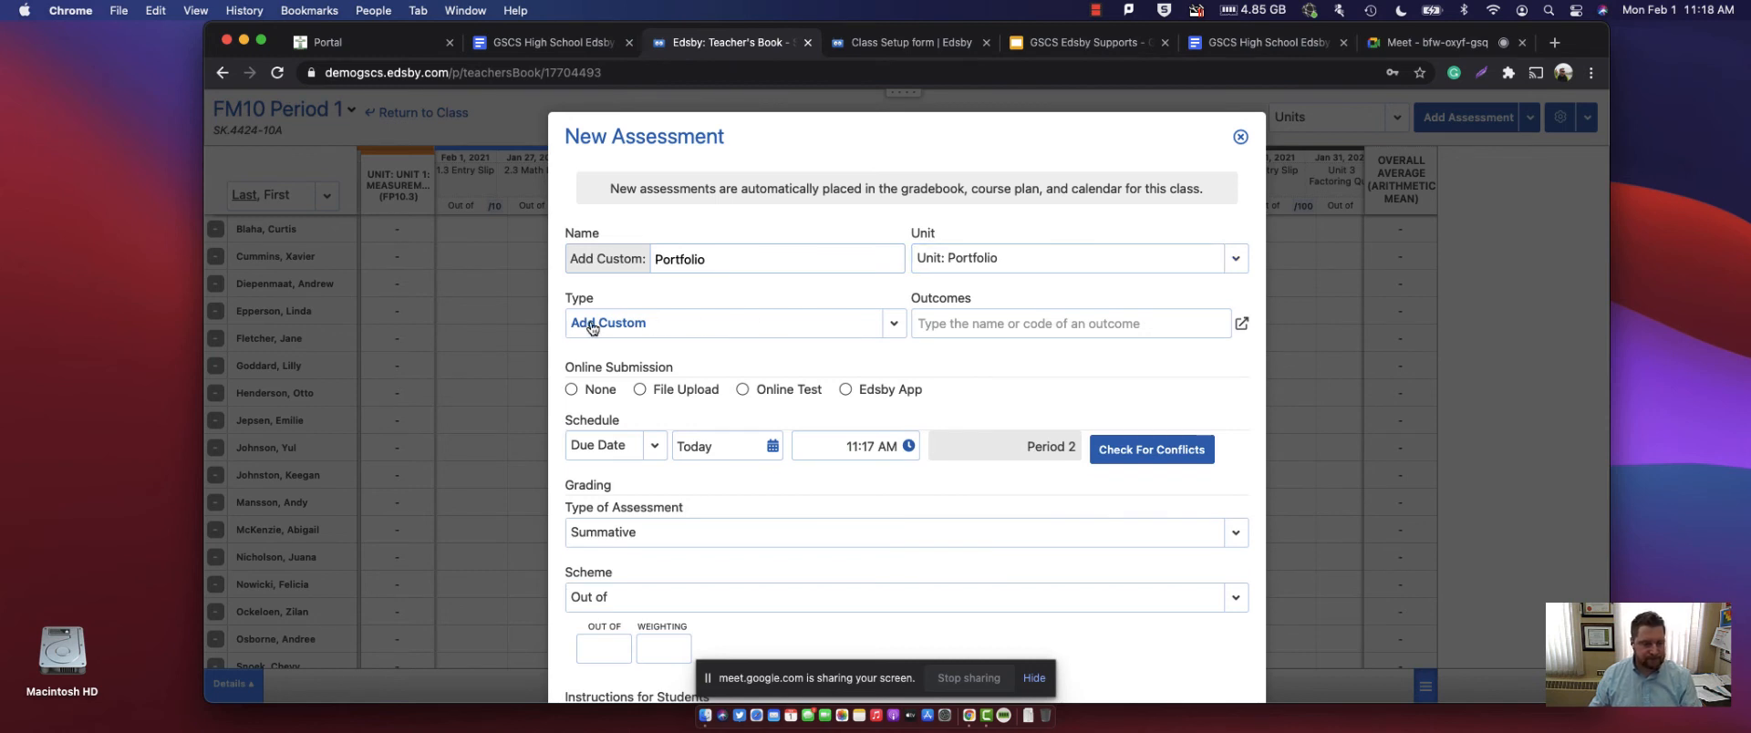
{"action": "type", "text": "POrt"}
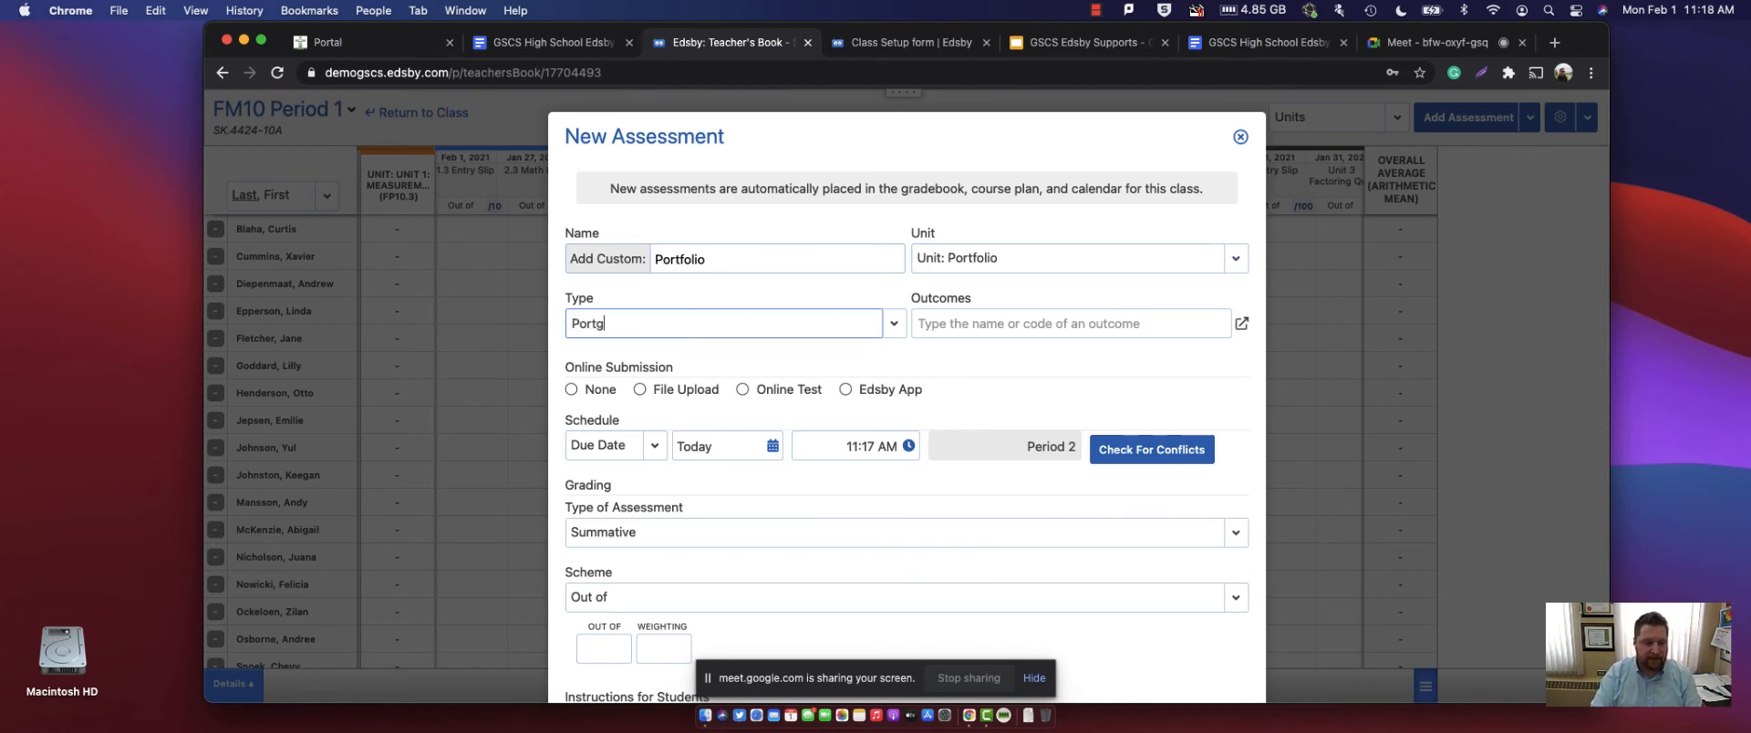
{"action": "key", "text": "BackSpace"}
{"action": "type", "text": "folio"}
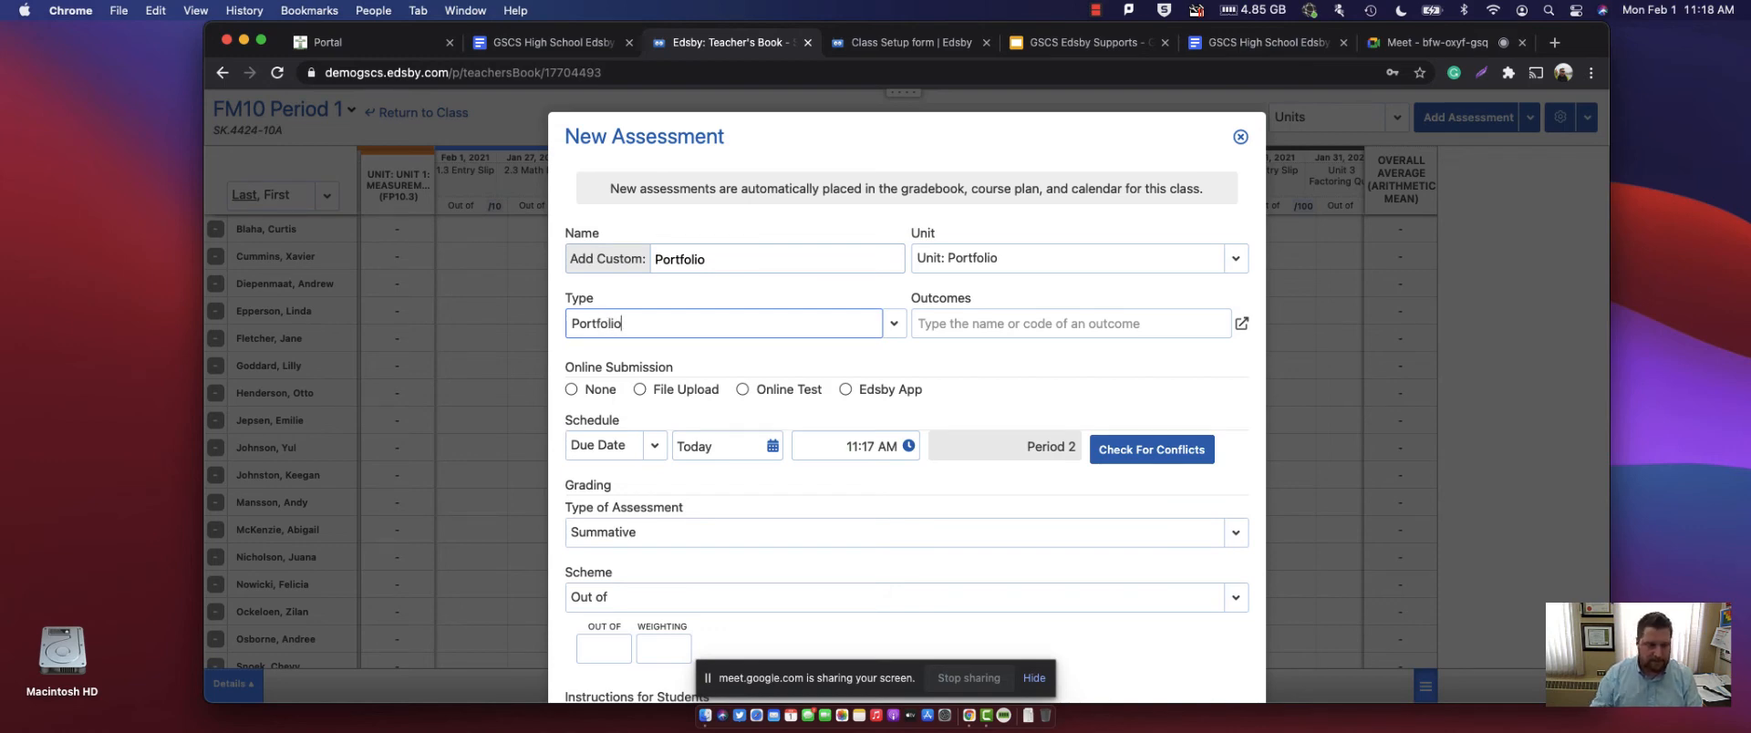
- Link the assessment to the overall FP10: Foundations of Math and Pre-Calculus 10 Outcomes
{"action": "left_click", "coordinate": [1239, 324]}
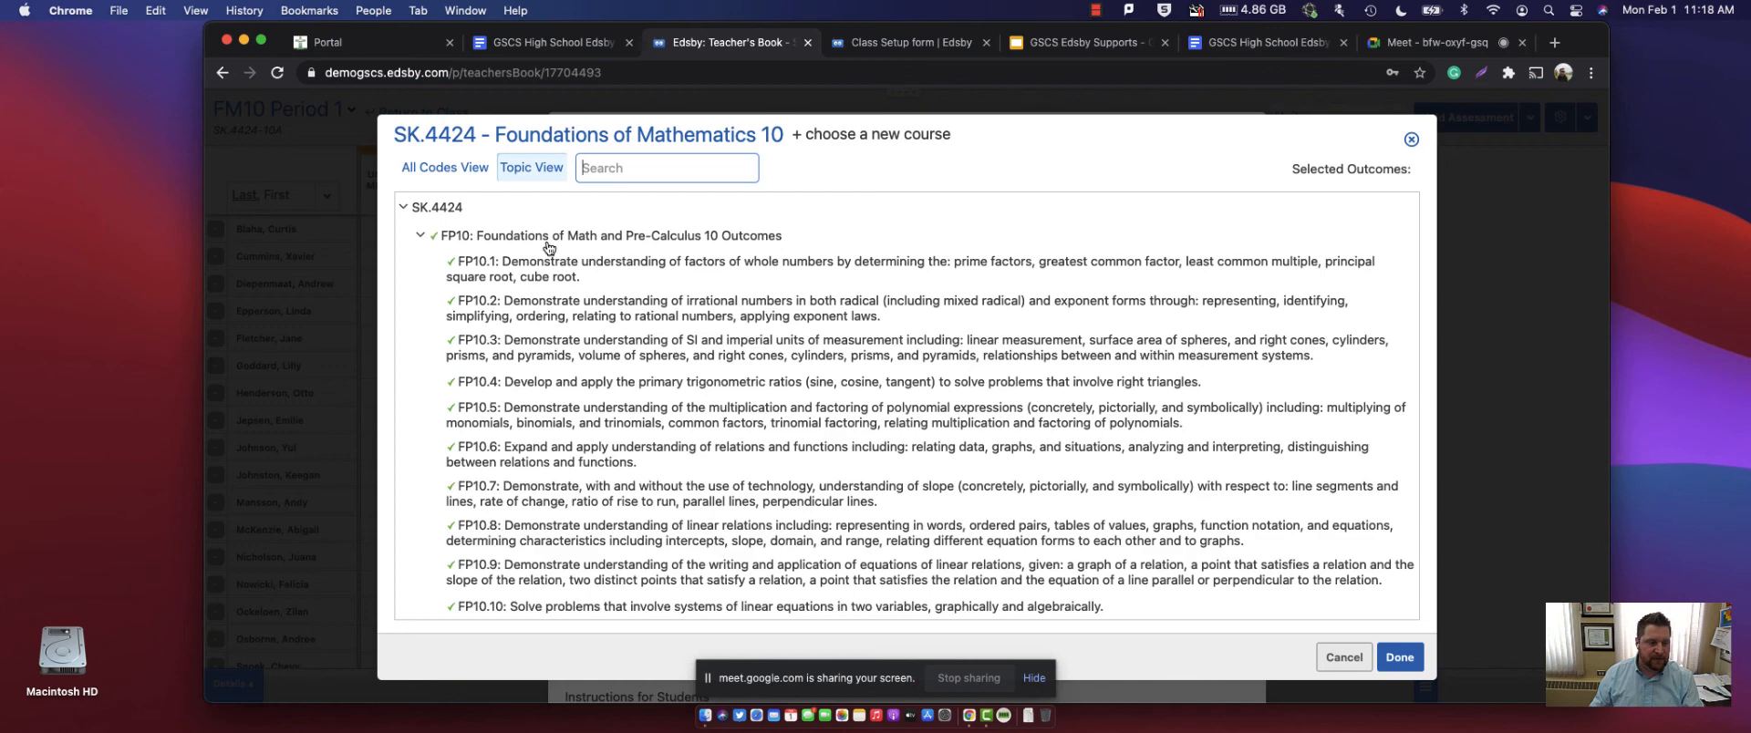
{"action": "left_click", "coordinate": [476, 233]}
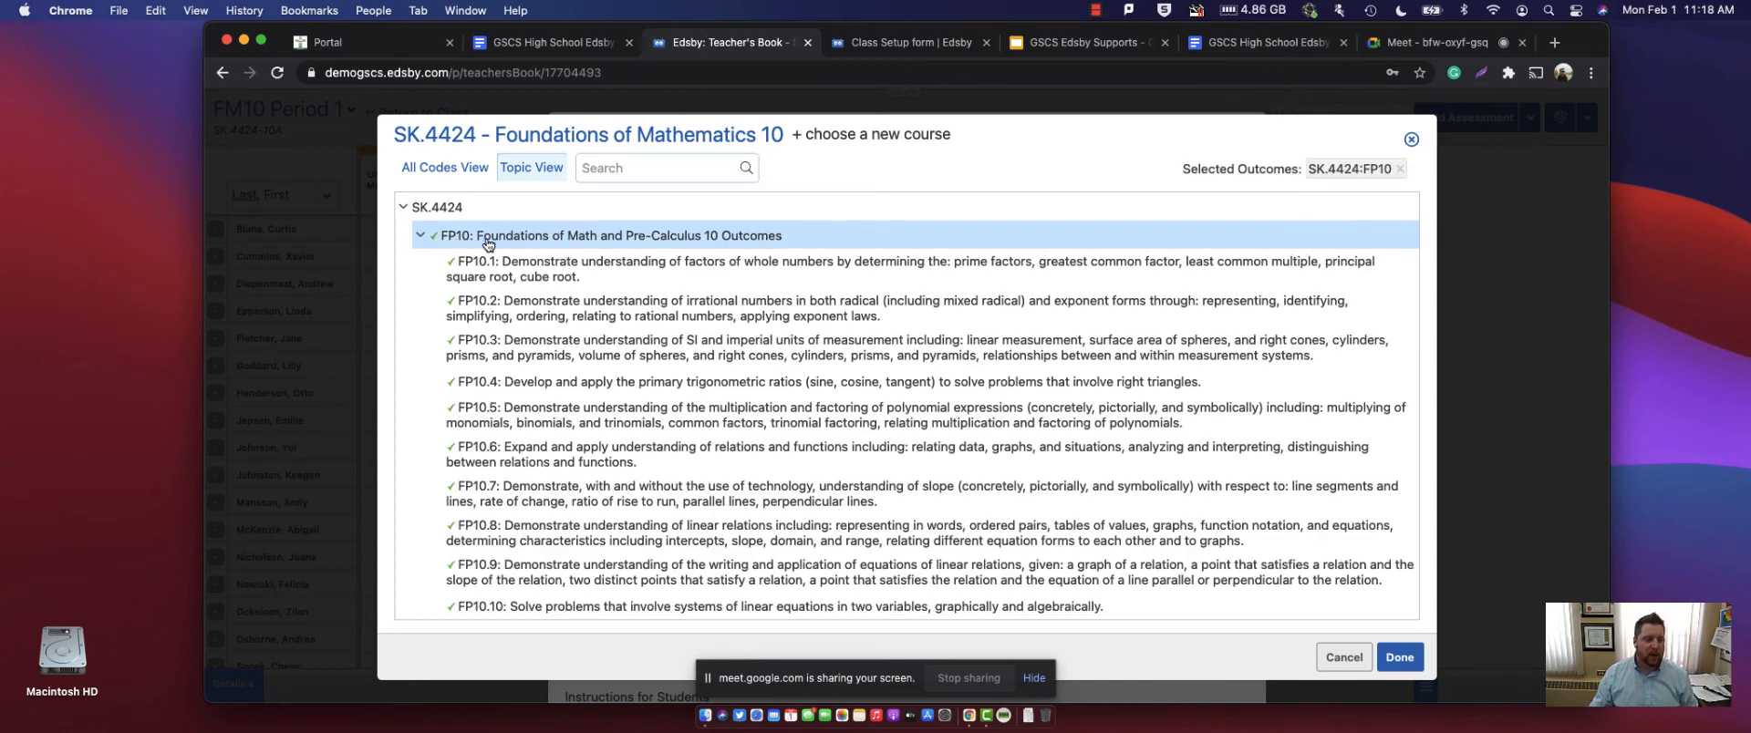
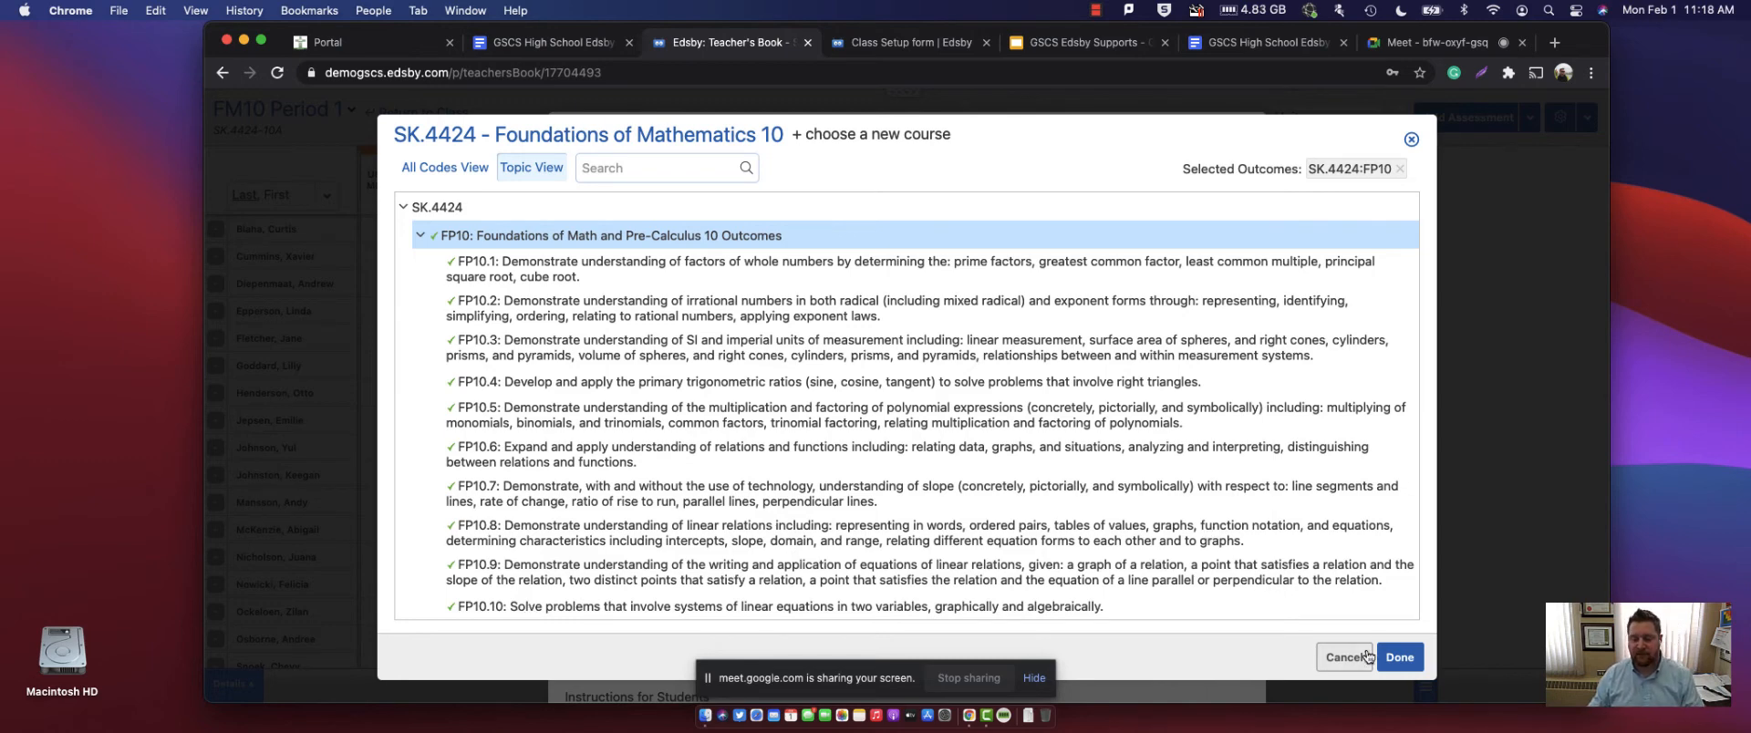
{"action": "left_click", "coordinate": [1398, 657]}
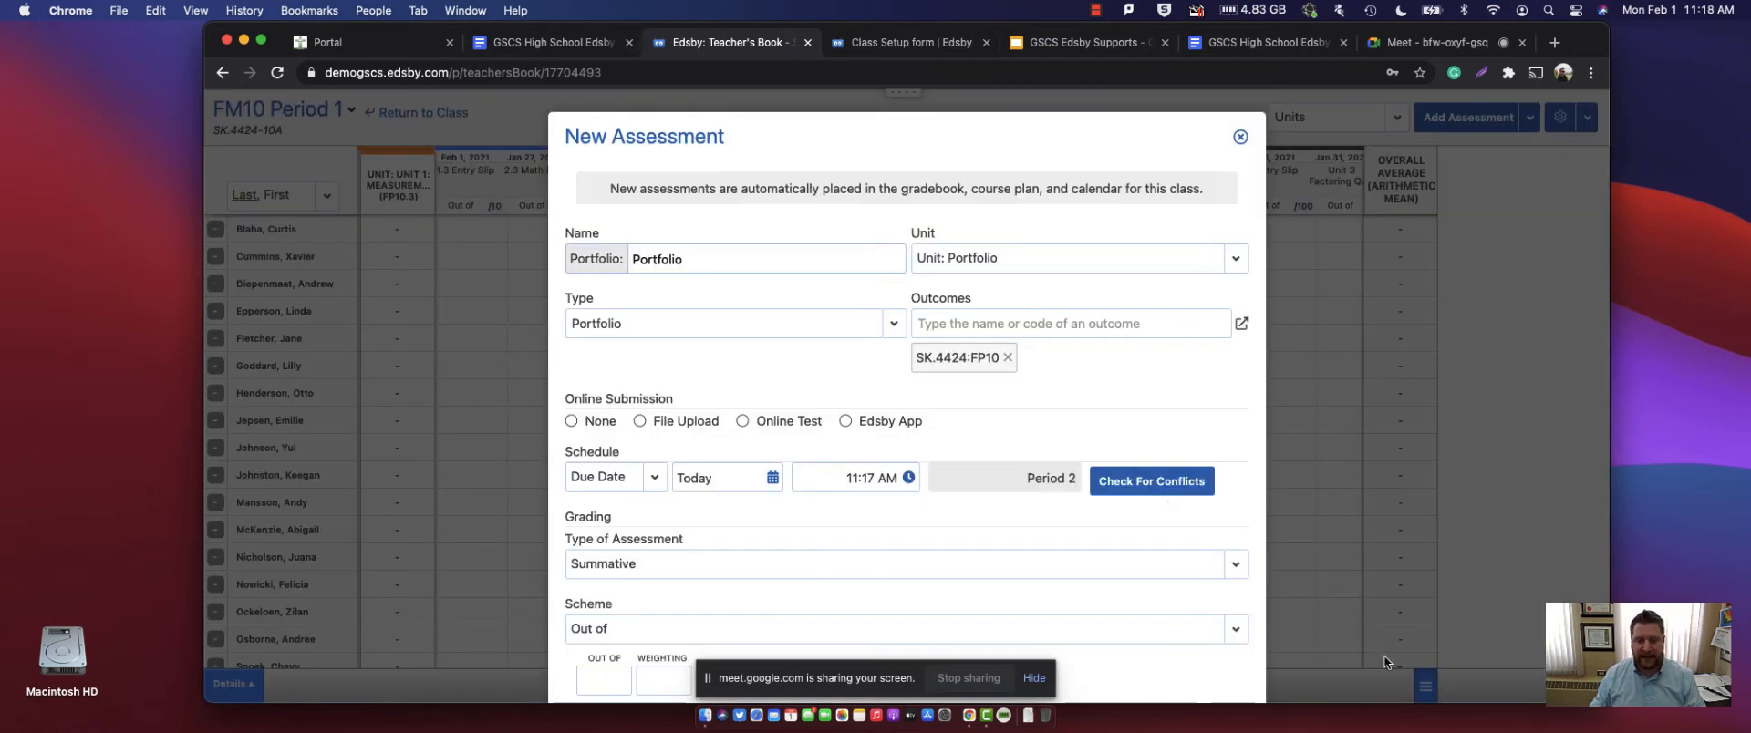
- Try the Formative type of assessment and set it back to Summative
{"action": "scroll", "coordinate": [873, 352], "scroll_direction": "down", "scroll_amount": 3}
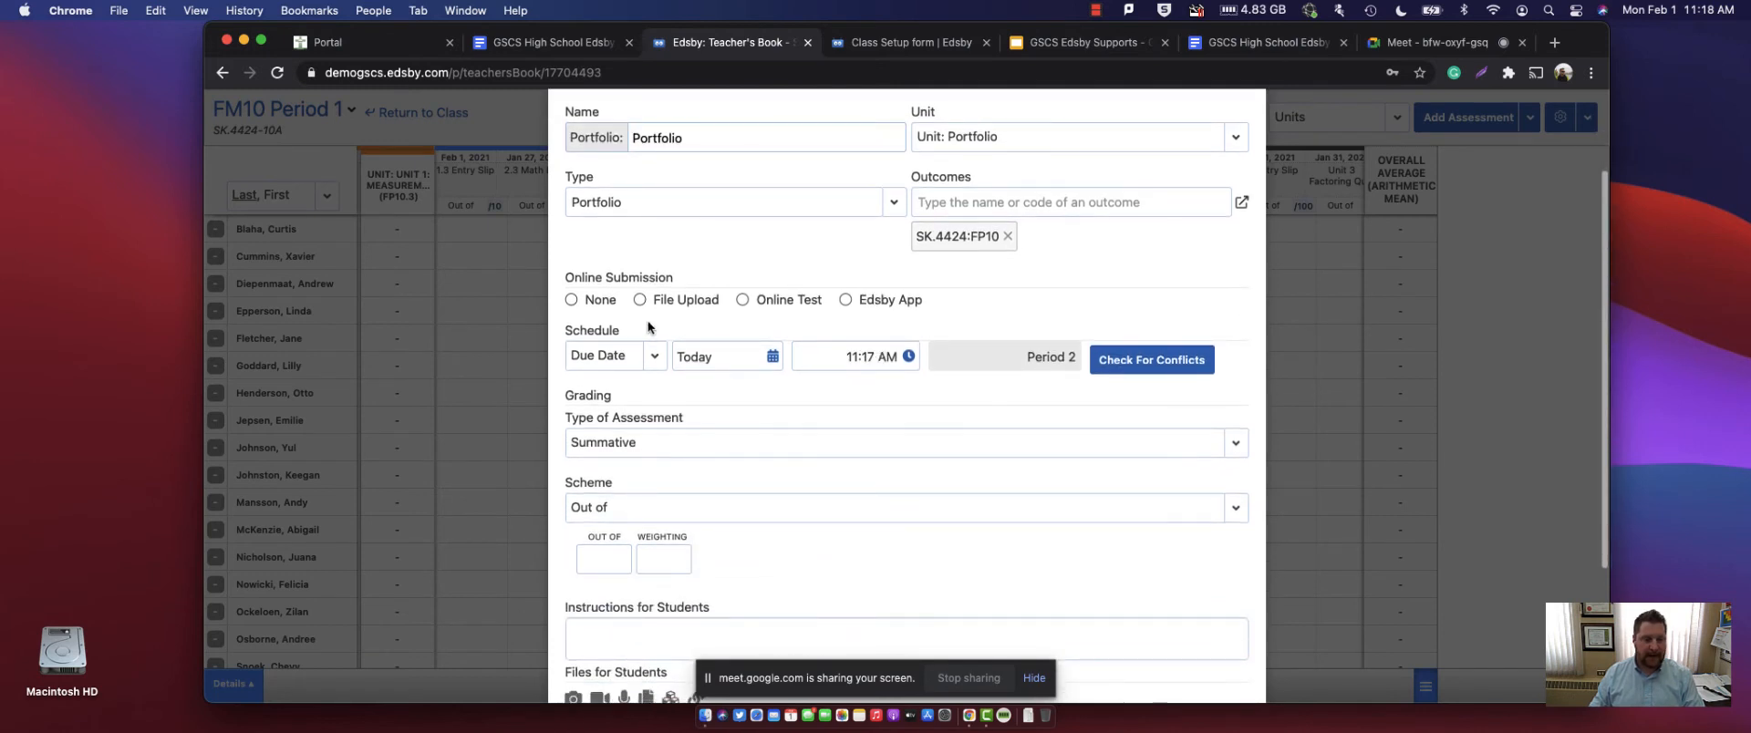
{"action": "scroll", "coordinate": [638, 457], "scroll_direction": "down", "scroll_amount": 2}
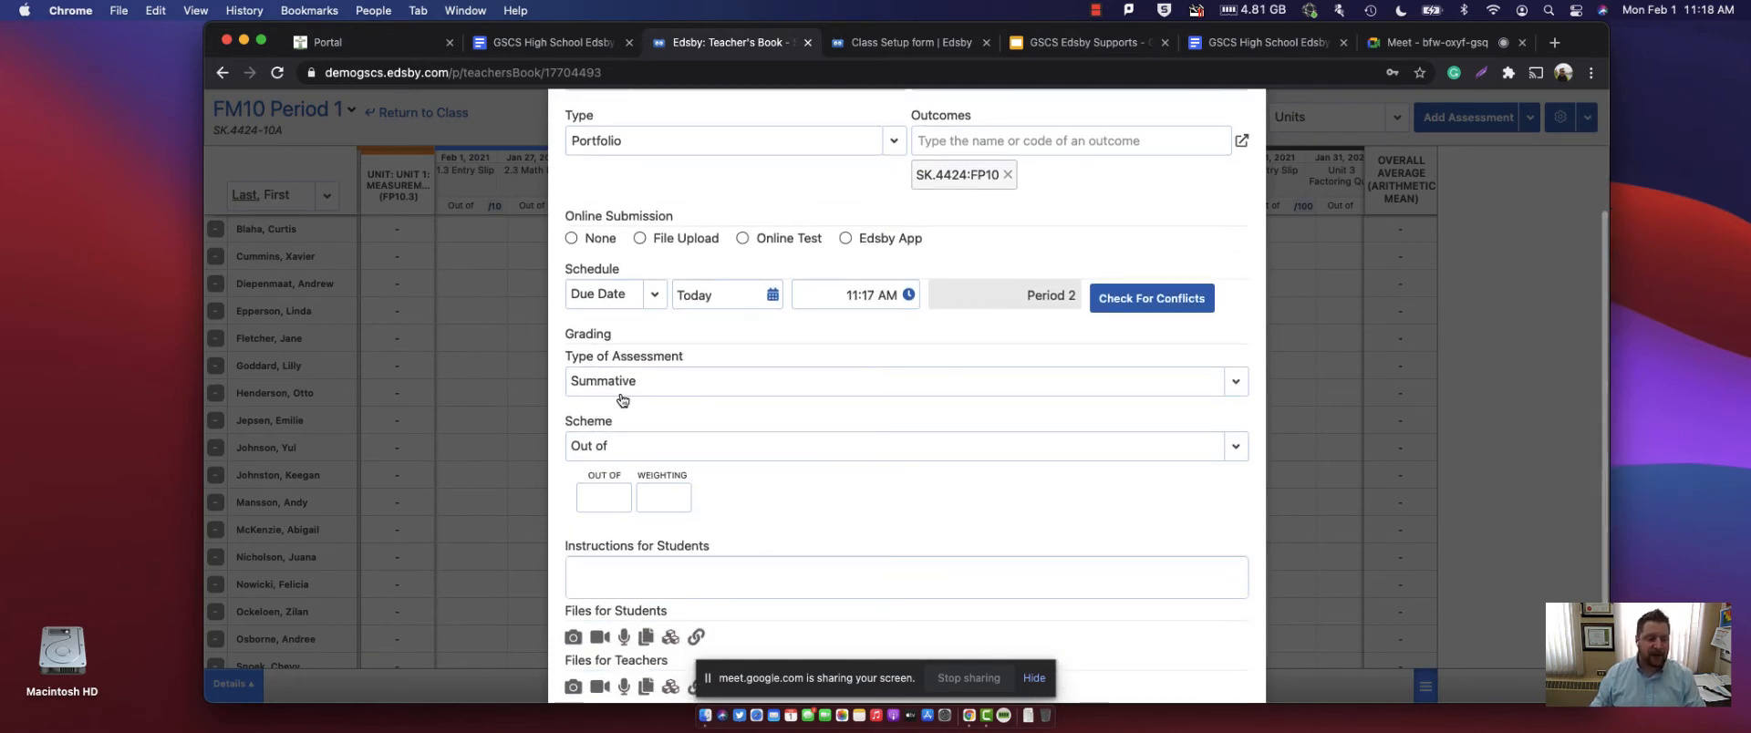
{"action": "left_click", "coordinate": [631, 385]}
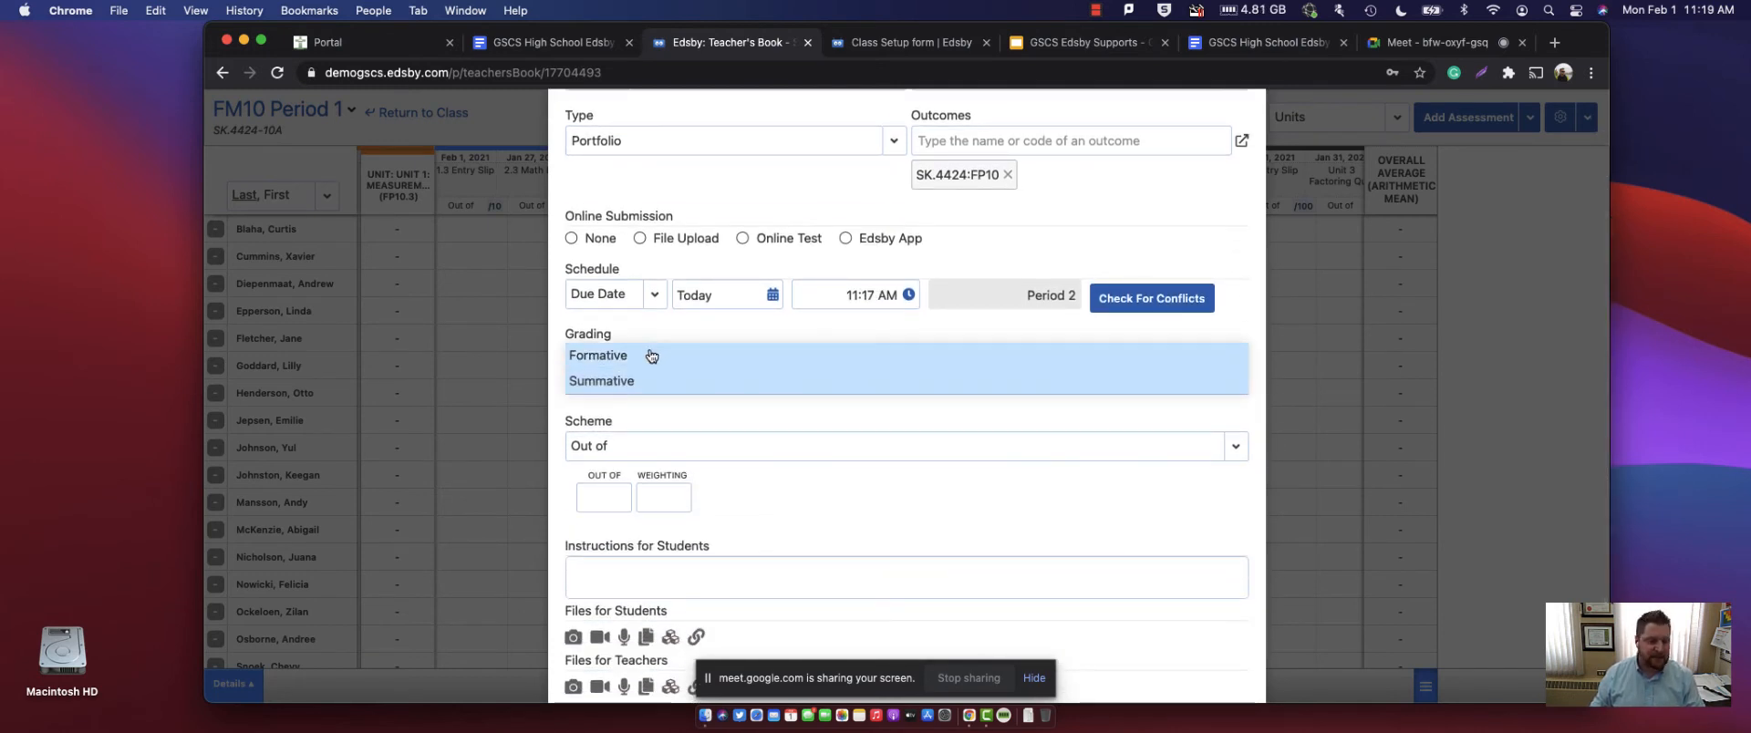
{"action": "left_click", "coordinate": [644, 356]}
{"action": "left_click", "coordinate": [669, 390]}
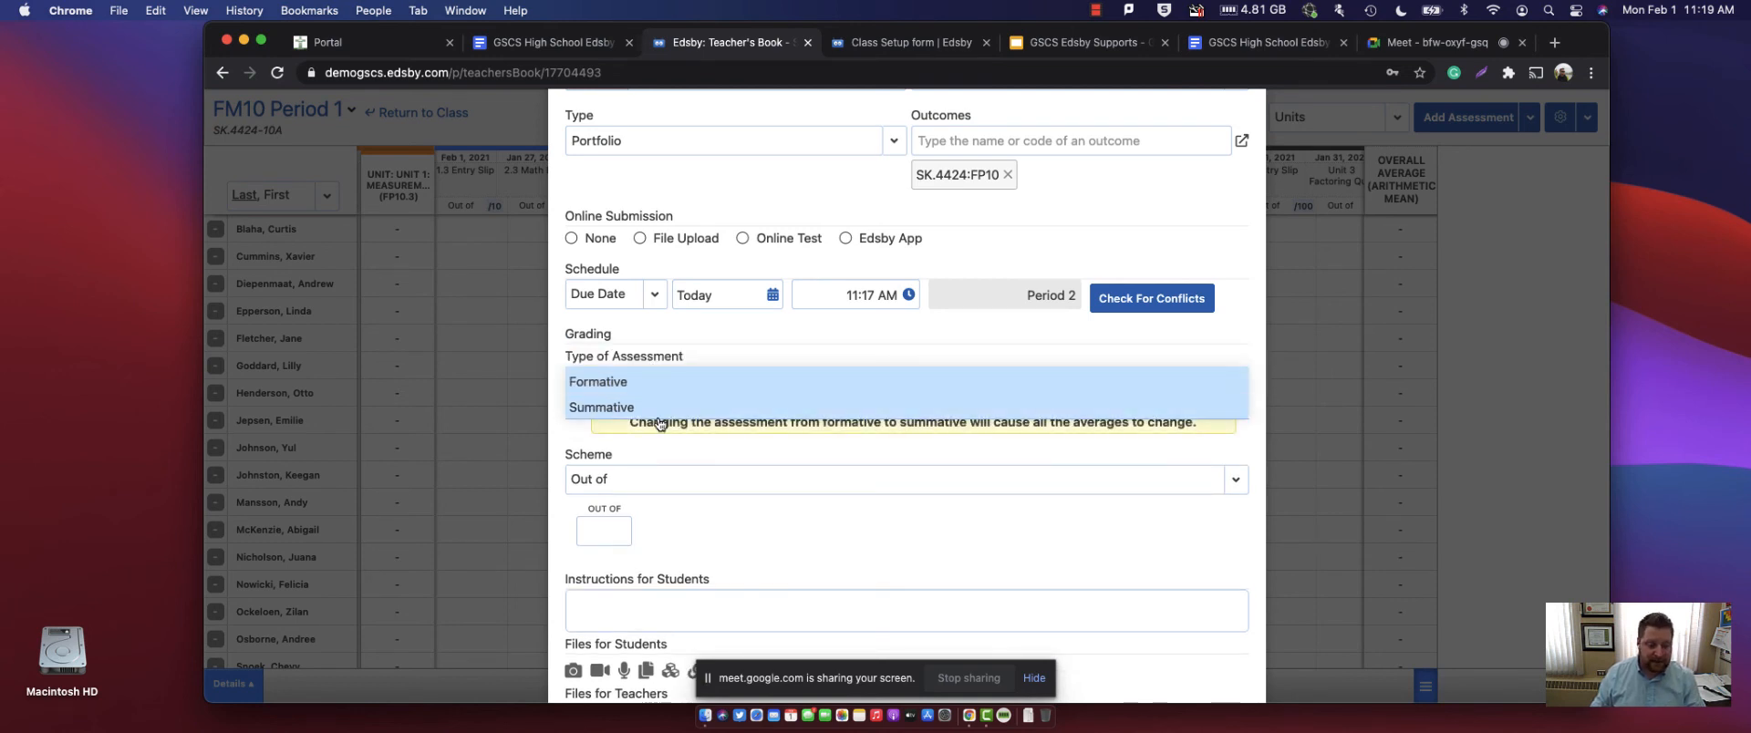
{"action": "left_click", "coordinate": [653, 411]}
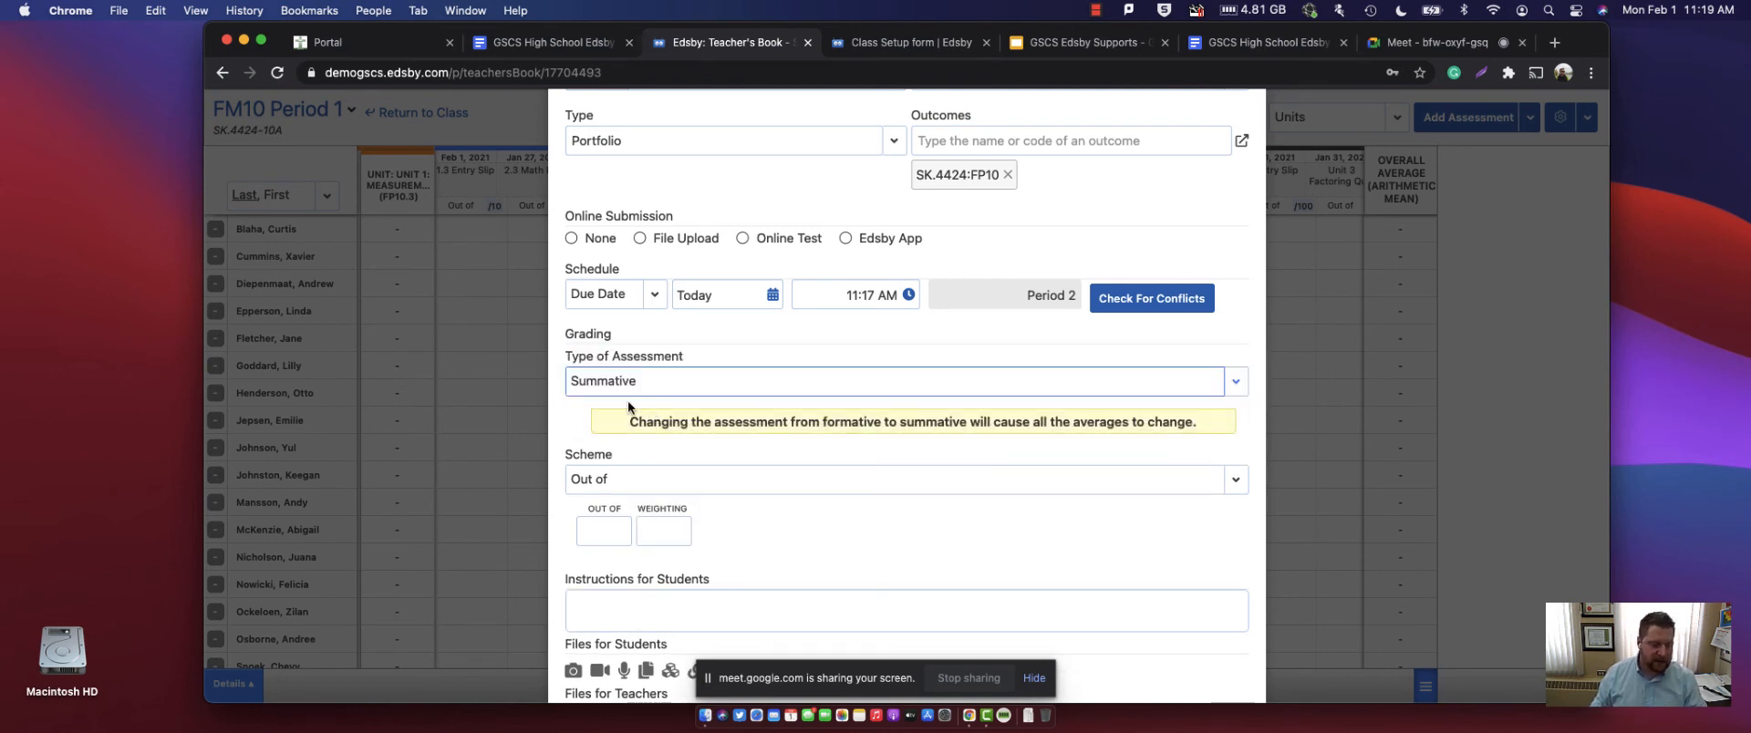
- Keep the Out of grading scheme and set the assessment out of 45 with a weighting of 1
{"action": "left_click", "coordinate": [629, 480]}
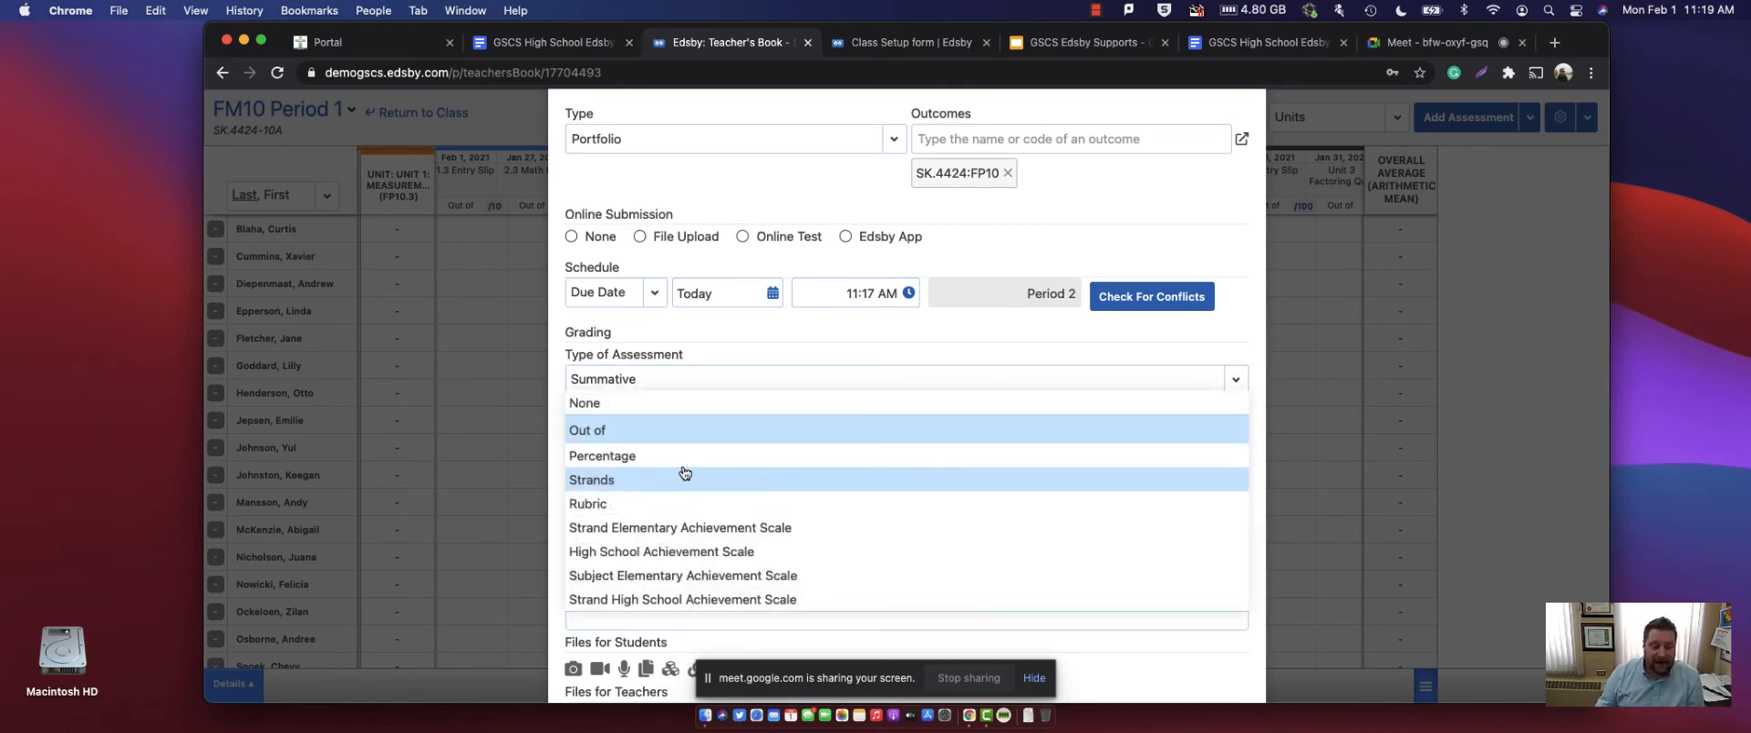
{"action": "left_click", "coordinate": [643, 434]}
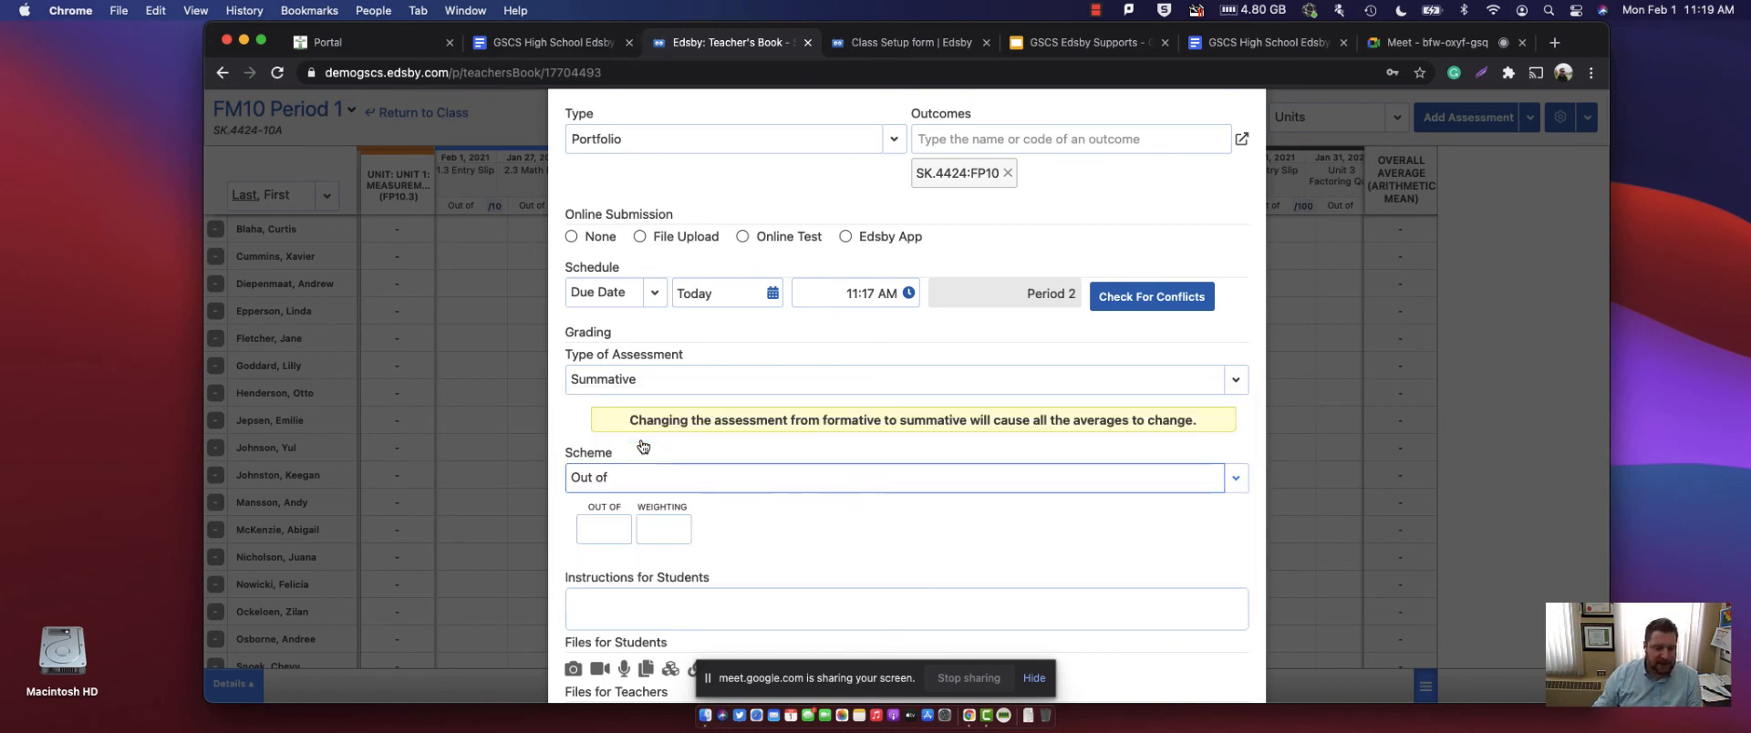
{"action": "left_click", "coordinate": [600, 525]}
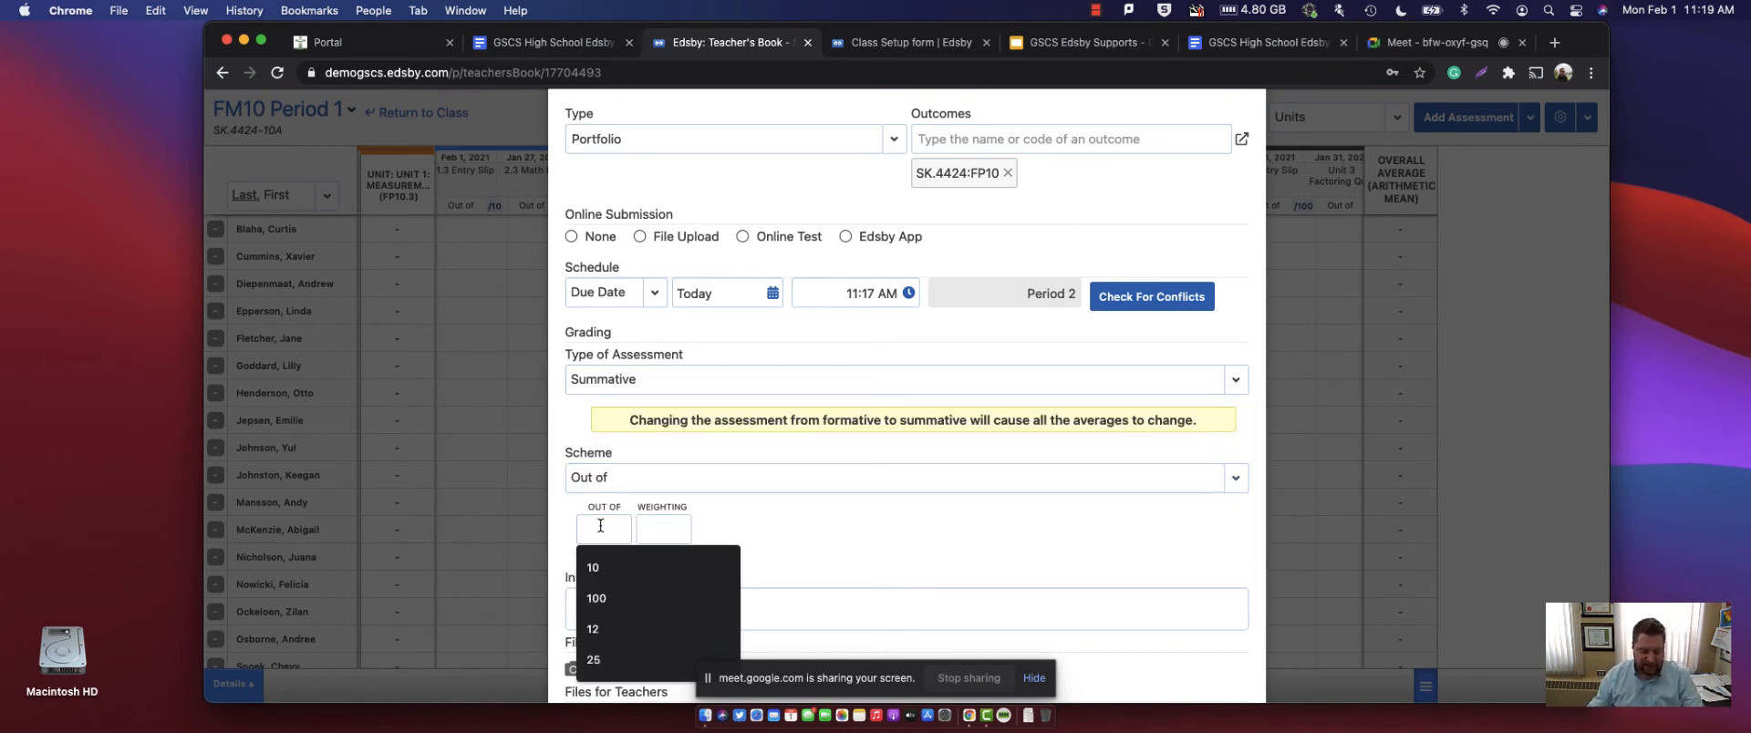
{"action": "type", "text": "45"}
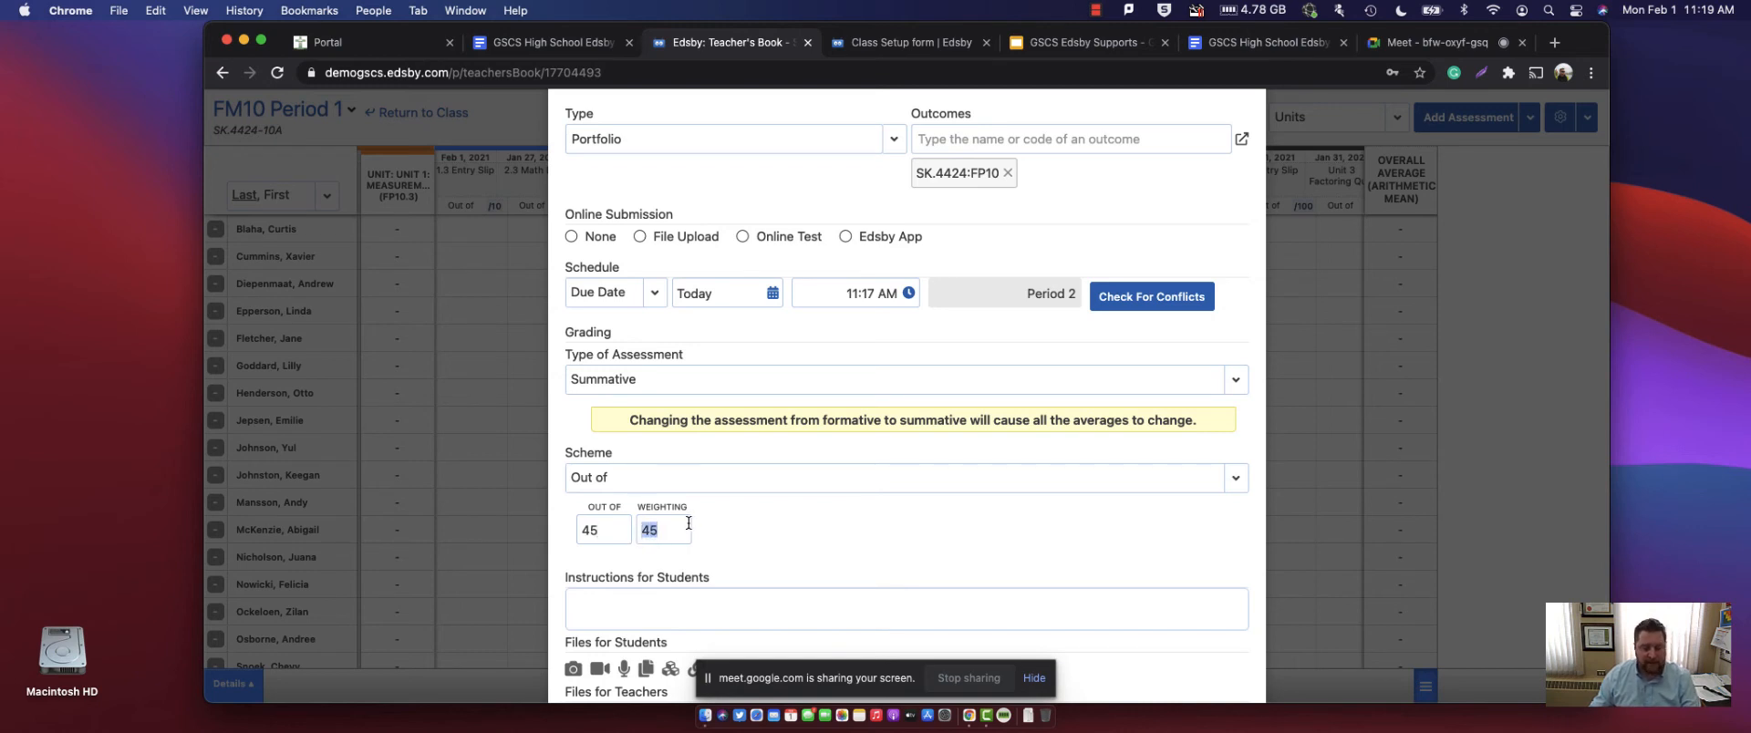
{"action": "type", "text": "1"}
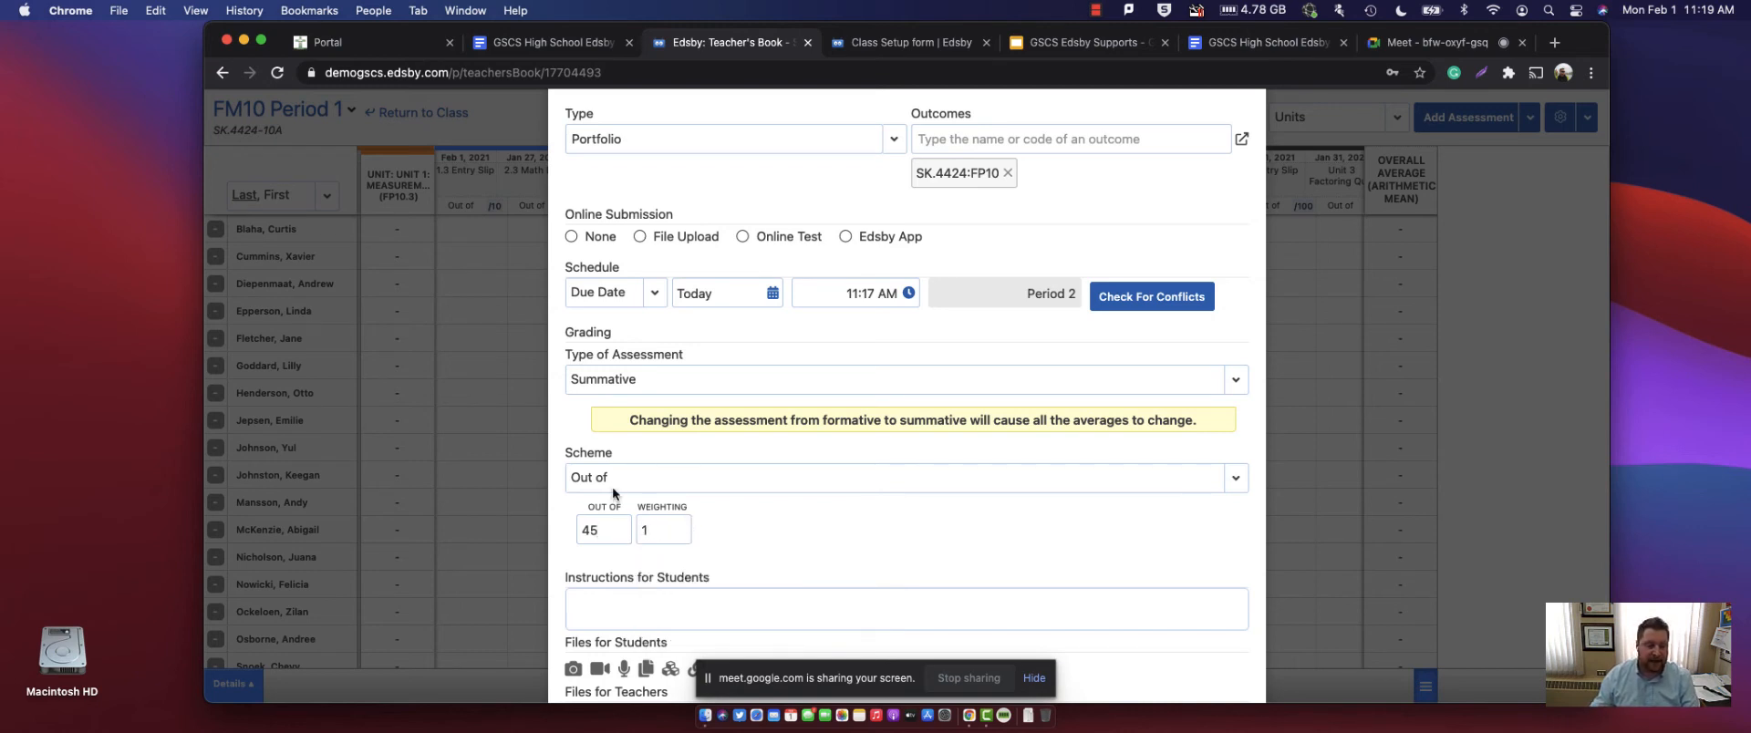
- Try cross-posting the assessment to FM10 Period 2 / SK.4424-10B and Foundations of Mathematics 10 classes SK.4424-10C and SK.4424-10E
{"action": "scroll", "coordinate": [704, 496], "scroll_direction": "down", "scroll_amount": 4}
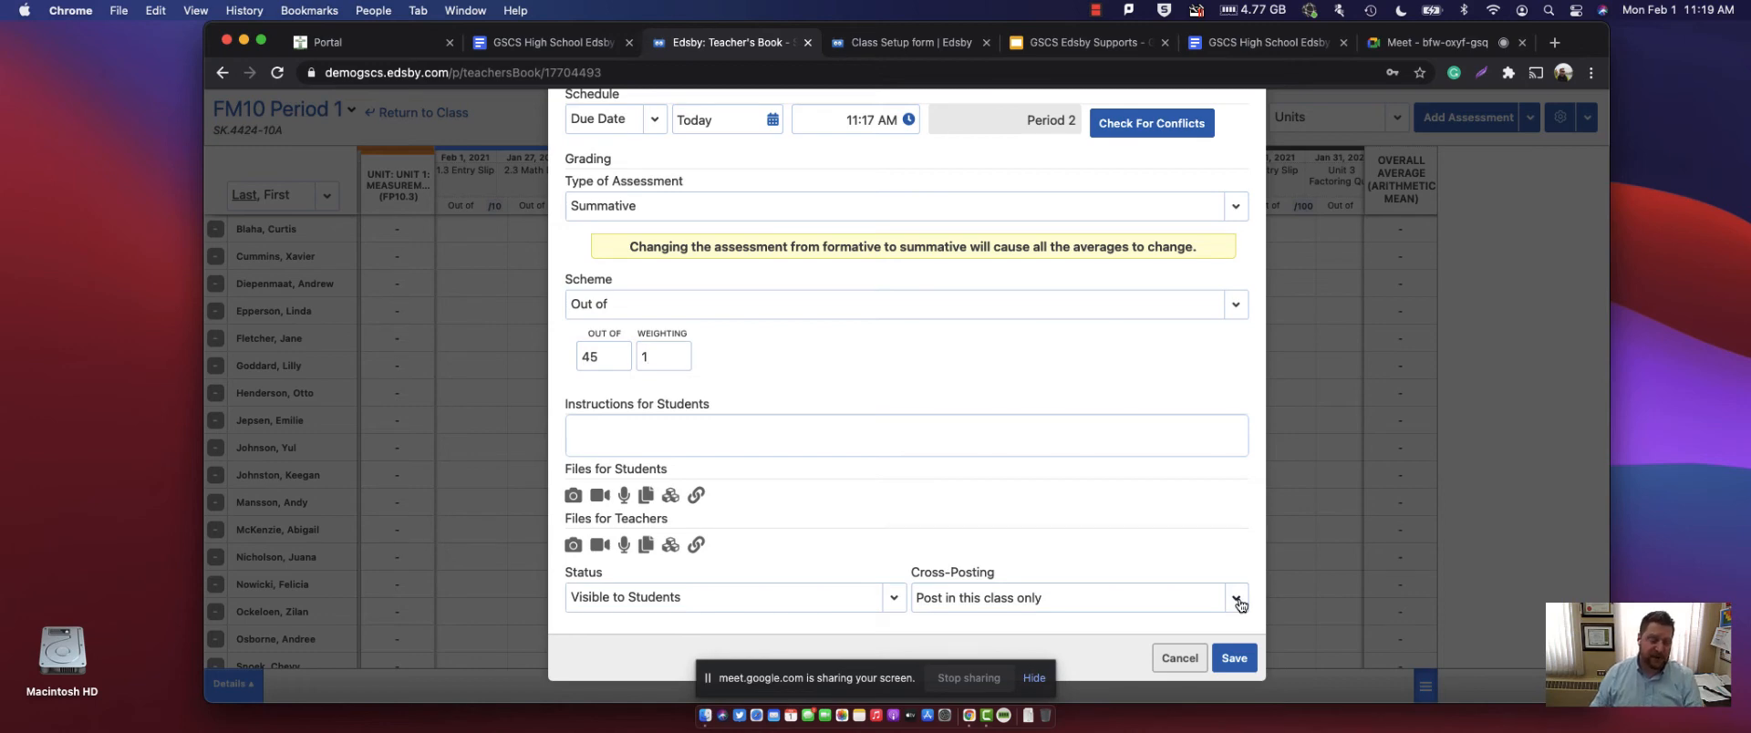
{"action": "scroll", "coordinate": [1240, 605], "scroll_direction": "up", "scroll_amount": 5}
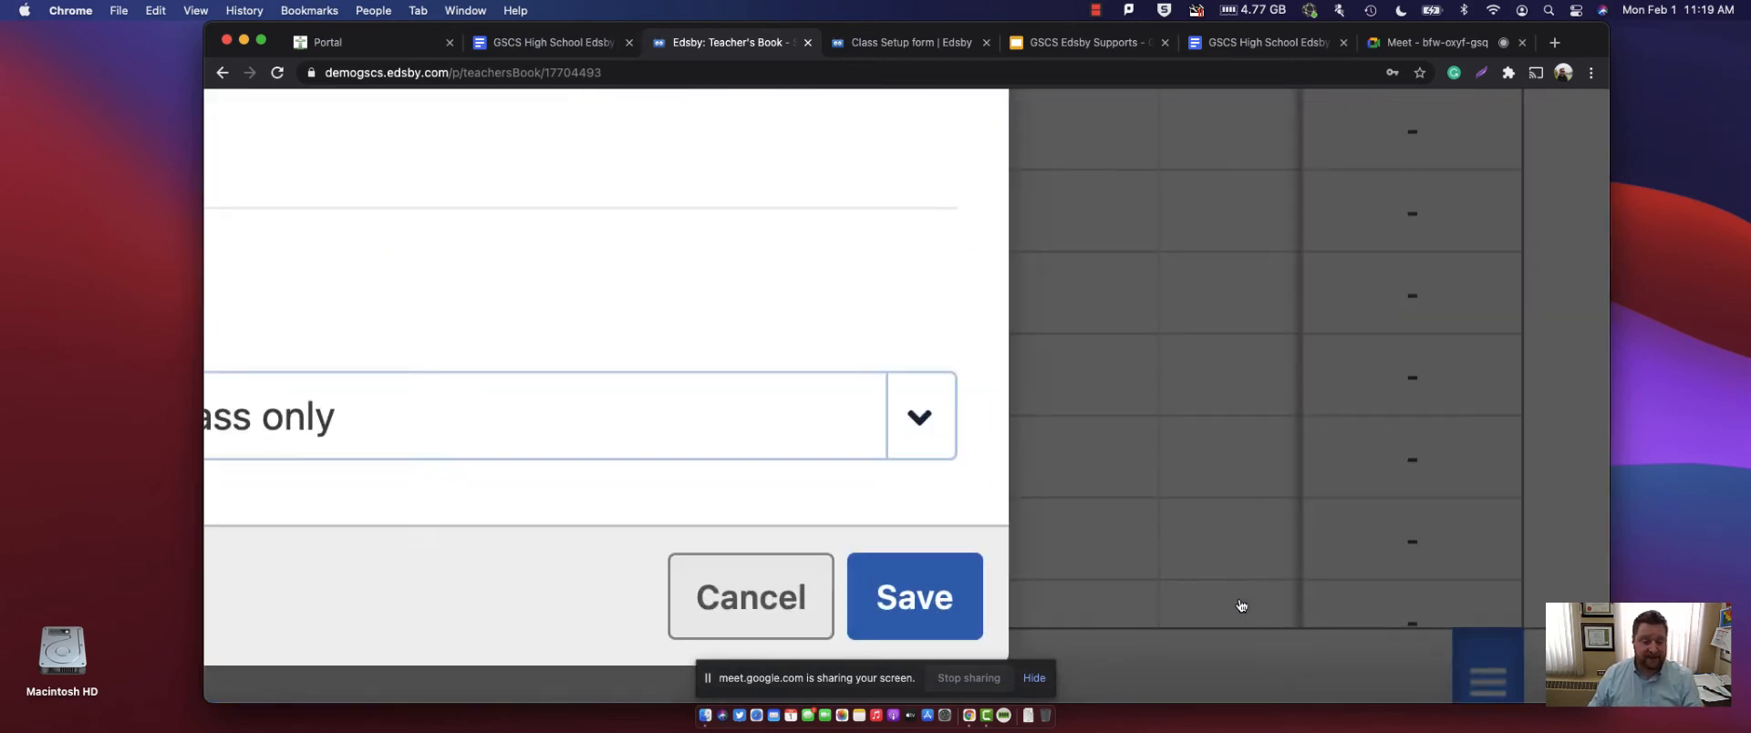
{"action": "left_click", "coordinate": [942, 446]}
{"action": "scroll", "coordinate": [949, 456], "scroll_direction": "left", "scroll_amount": 2}
{"action": "scroll", "coordinate": [994, 475], "scroll_direction": "left", "scroll_amount": 4}
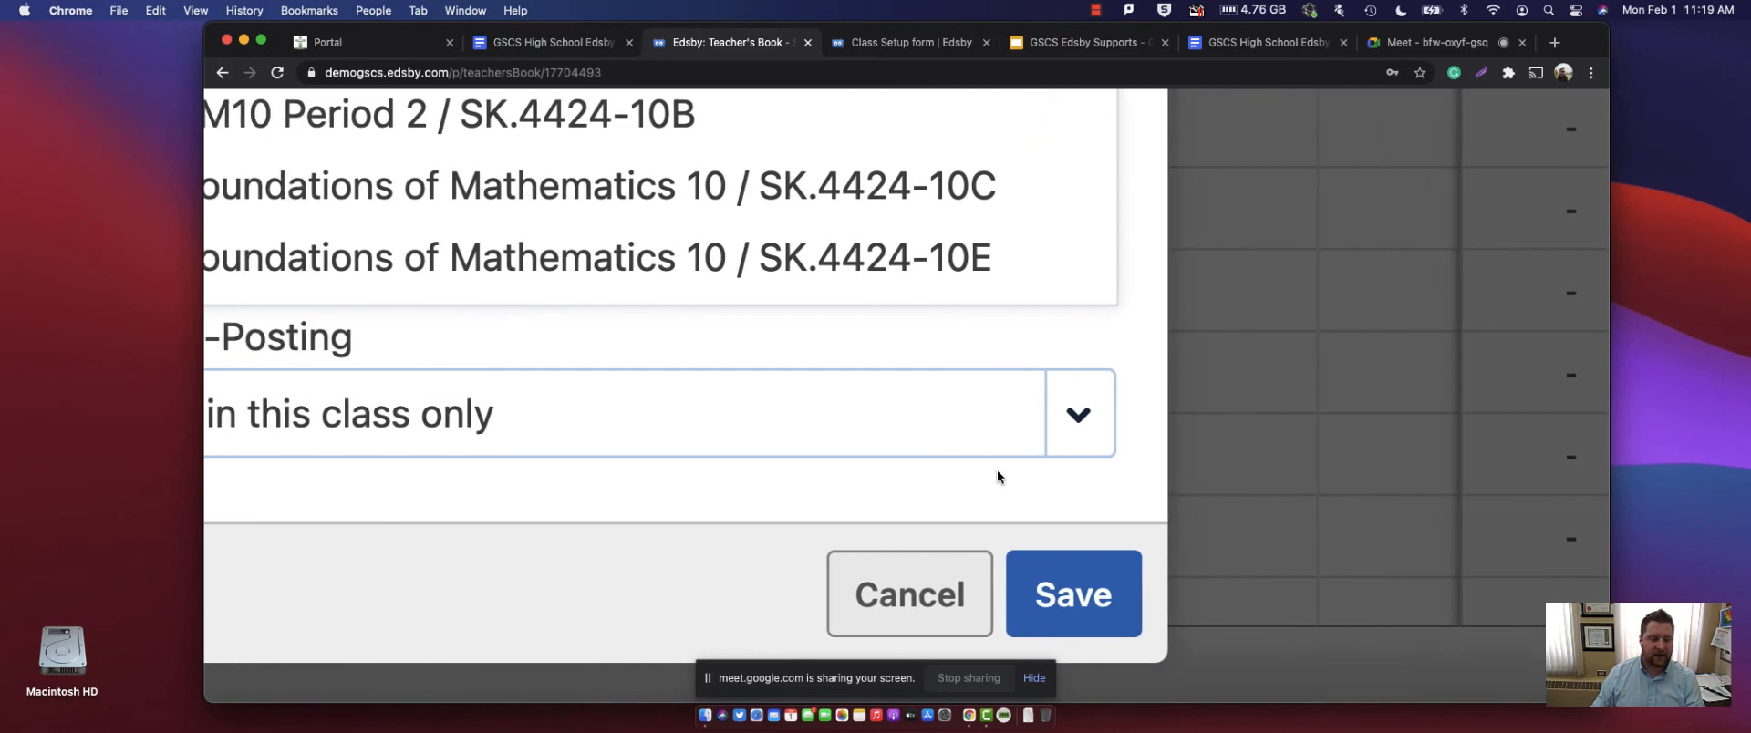
{"action": "scroll", "coordinate": [999, 470], "scroll_direction": "down", "scroll_amount": 5}
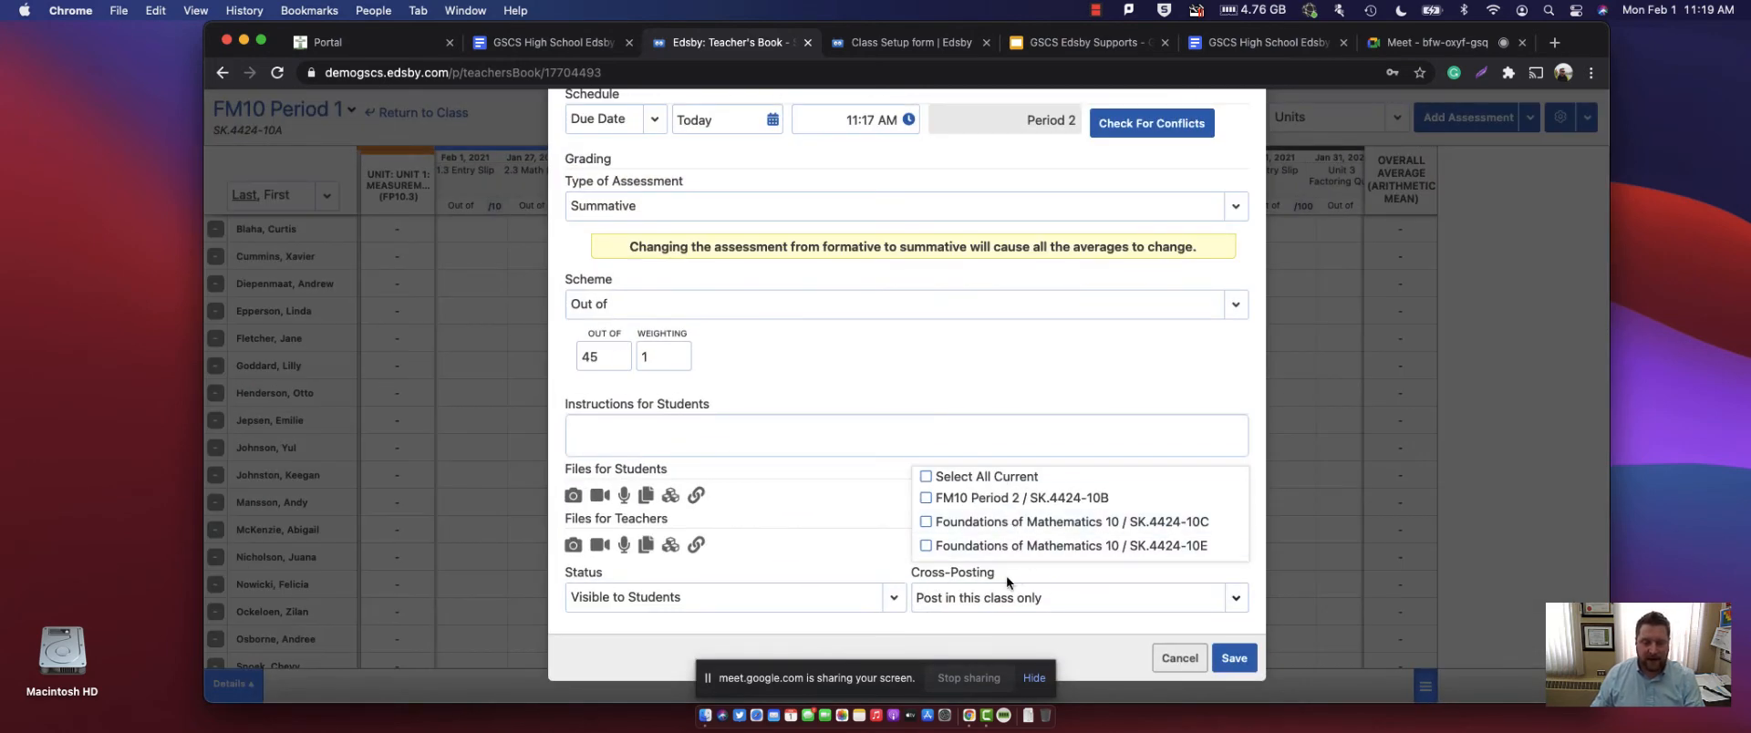
{"action": "left_click", "coordinate": [928, 499]}
{"action": "left_click", "coordinate": [926, 521]}
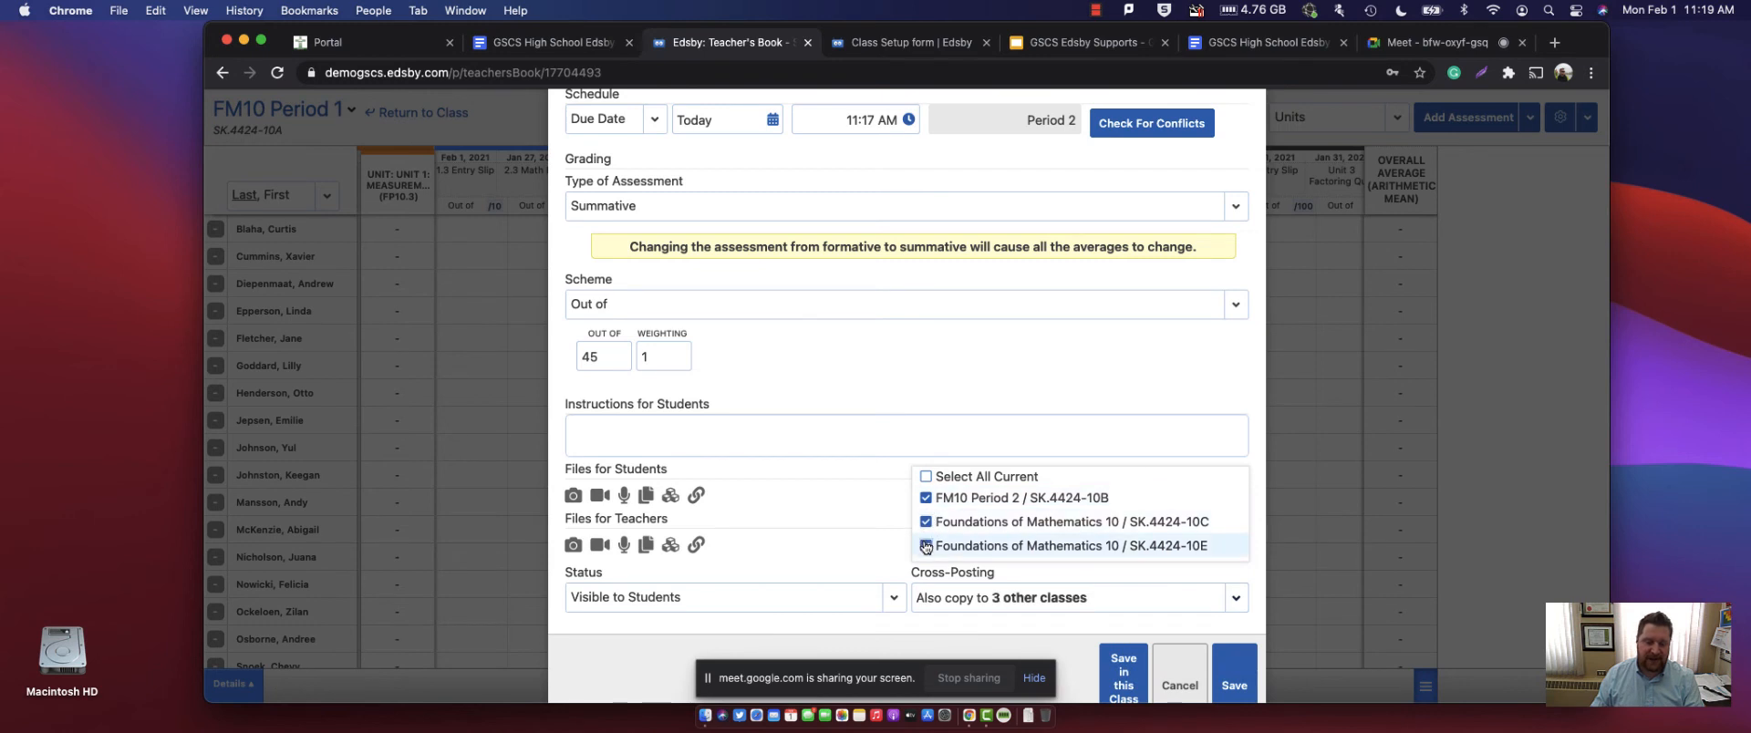
- Deselect all three cross-posting classes so the assessment posts in this class only
{"action": "scroll", "coordinate": [1176, 616], "scroll_direction": "down", "scroll_amount": 1}
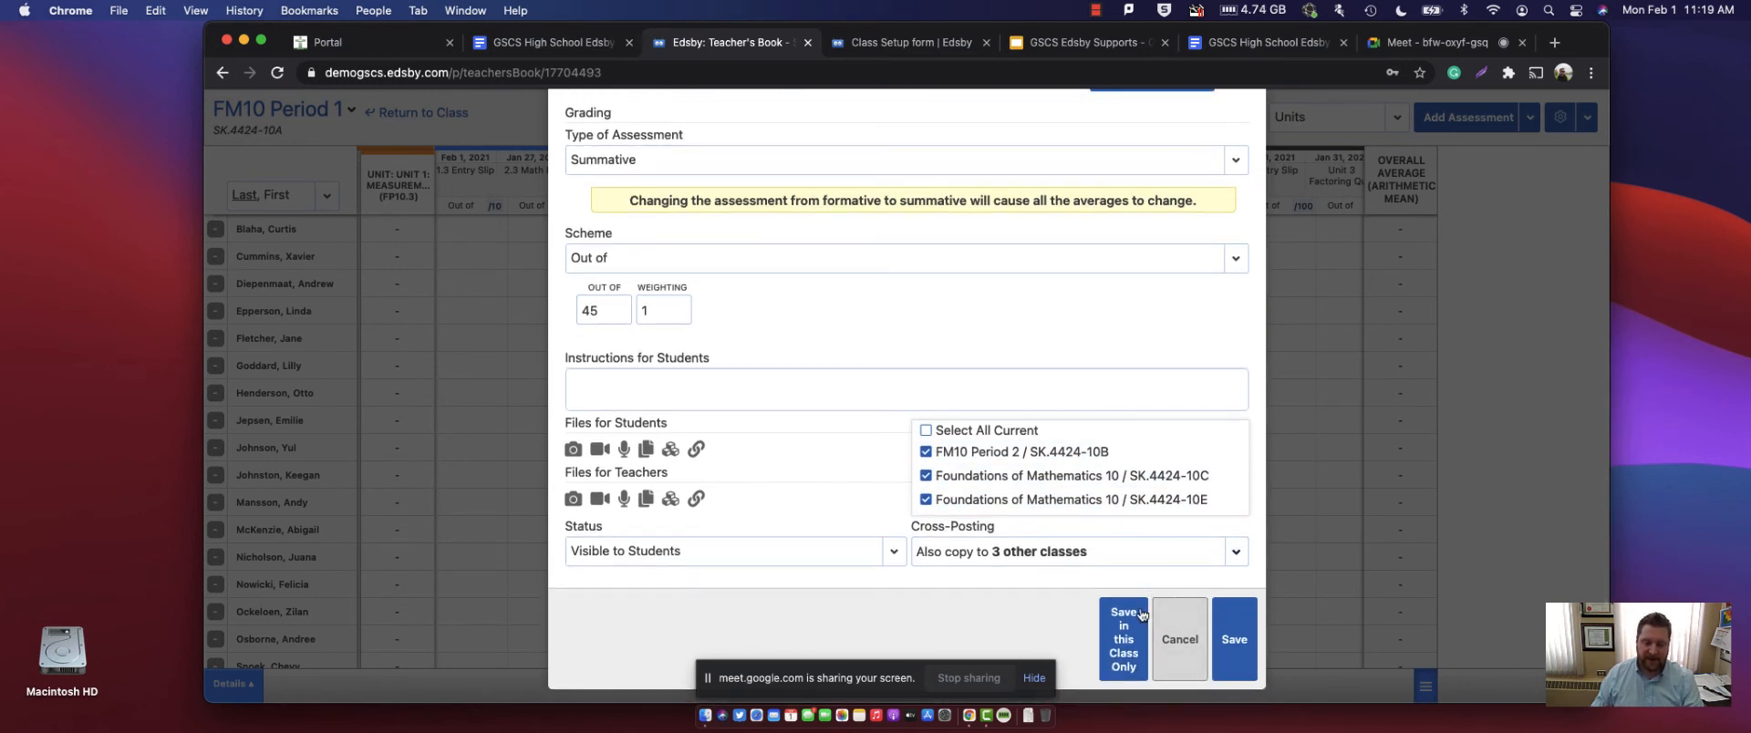
{"action": "left_click", "coordinate": [926, 452]}
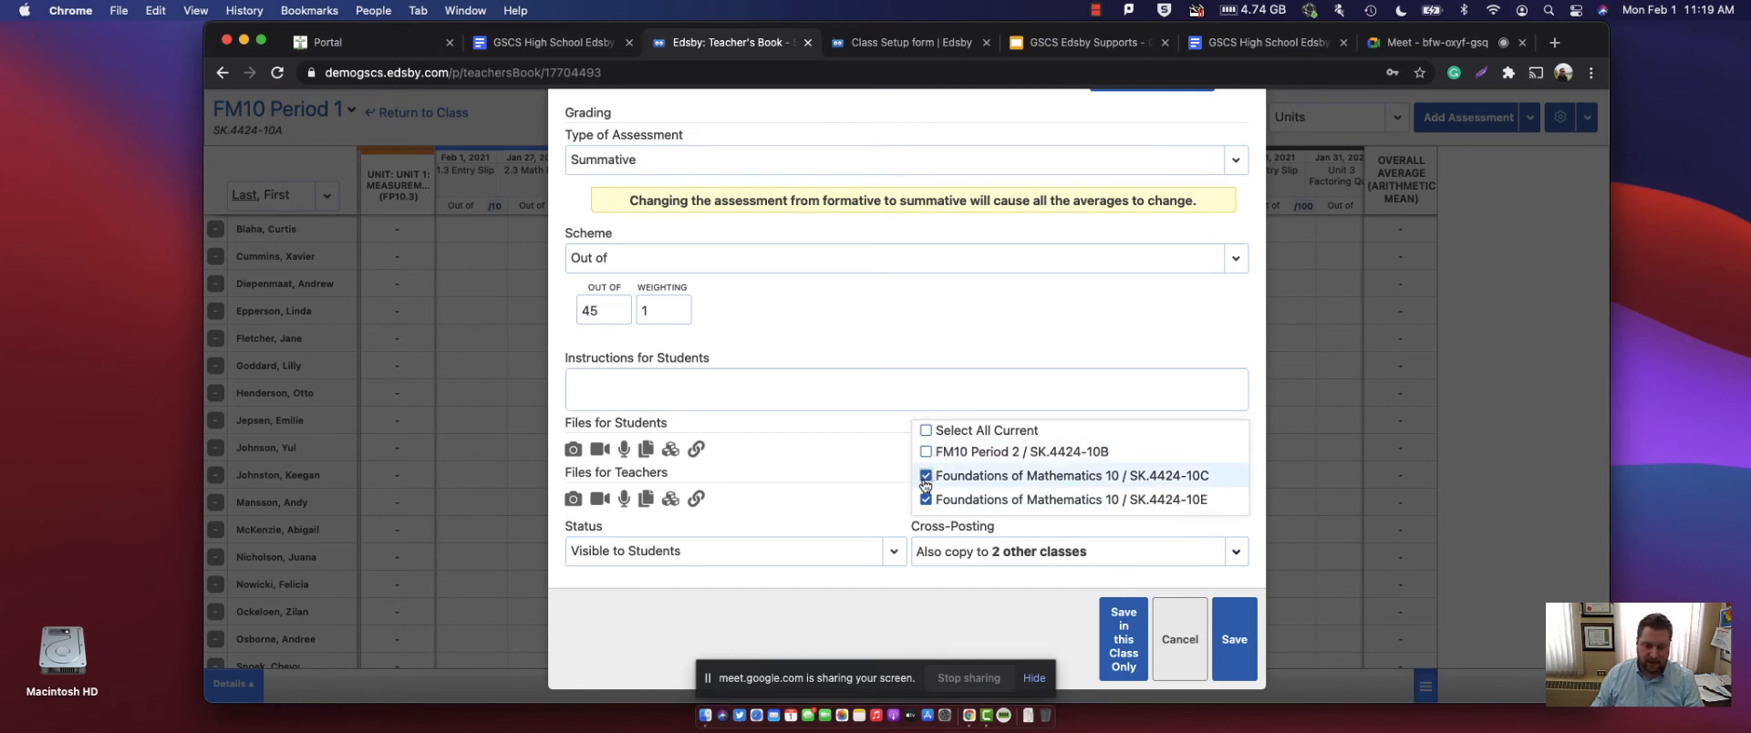
{"action": "left_click", "coordinate": [925, 475]}
{"action": "left_click", "coordinate": [926, 500]}
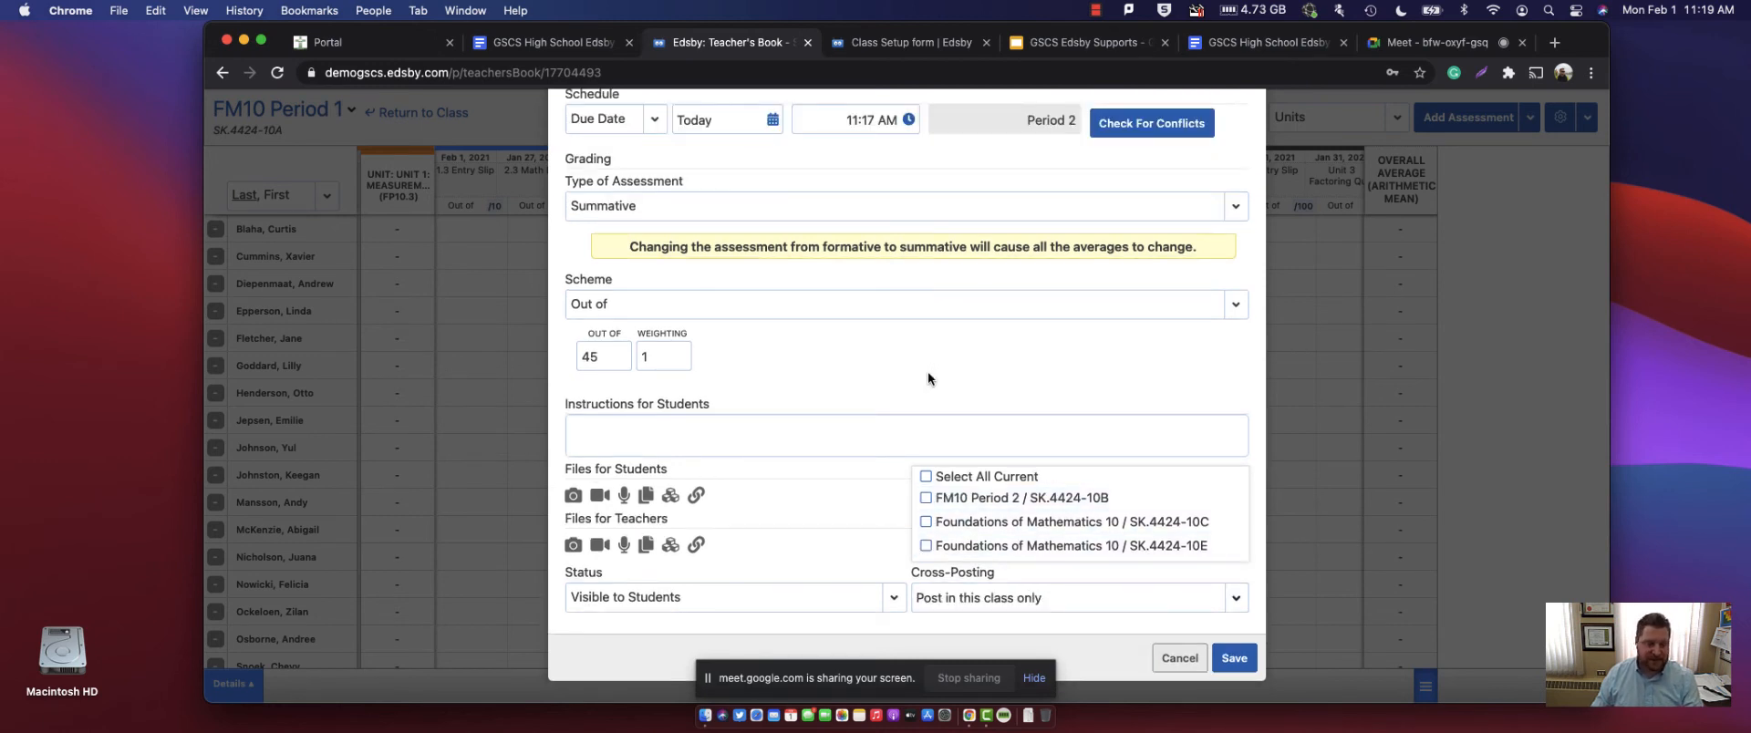
- Close the new Portfolio assessment form without saving its changes
{"action": "left_click", "coordinate": [1235, 658]}
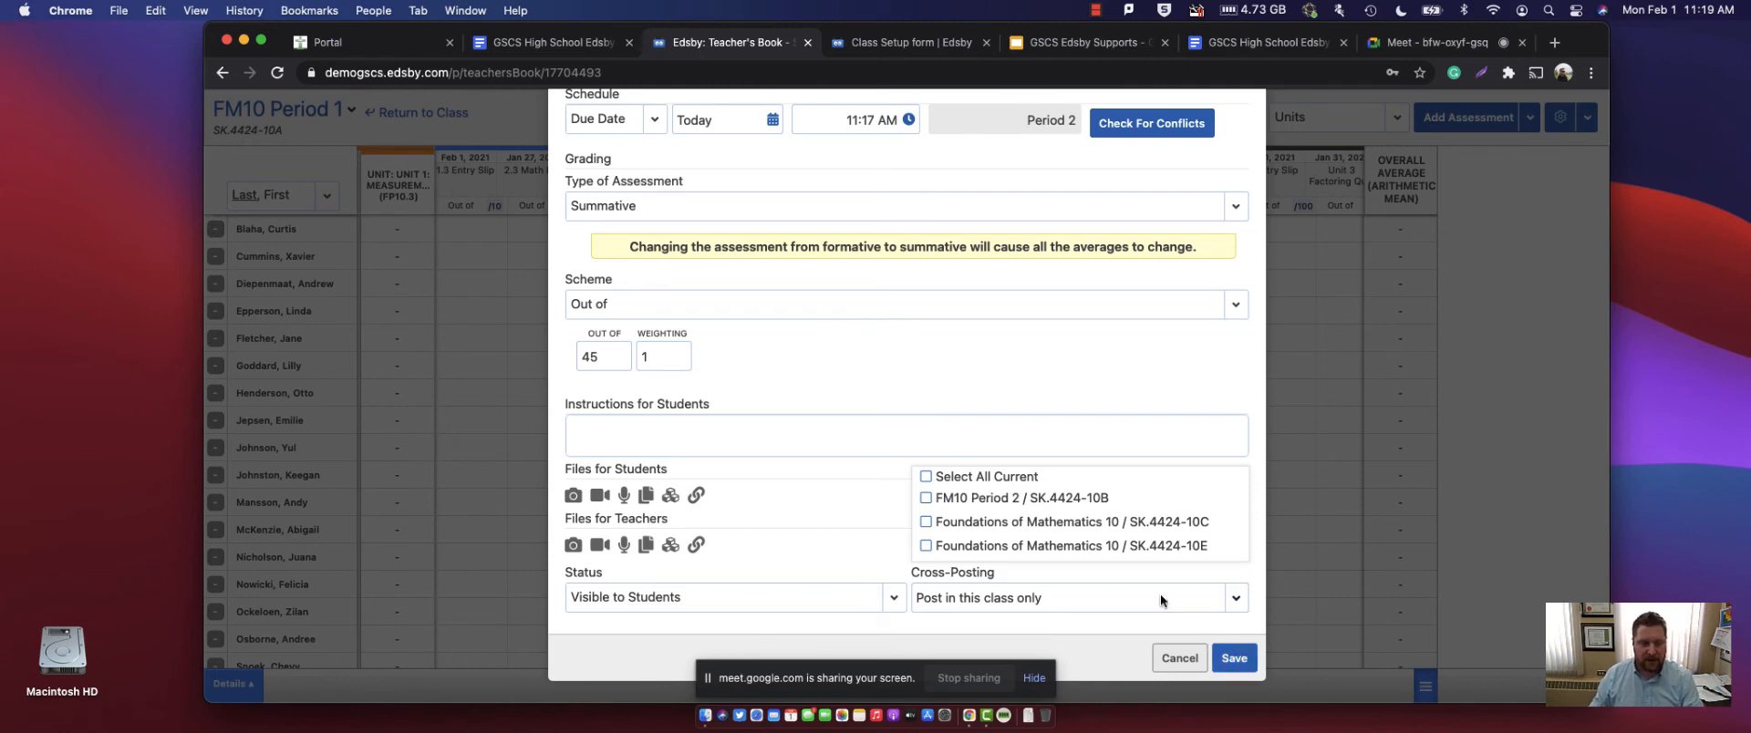
{"action": "scroll", "coordinate": [1160, 594], "scroll_direction": "up", "scroll_amount": 5}
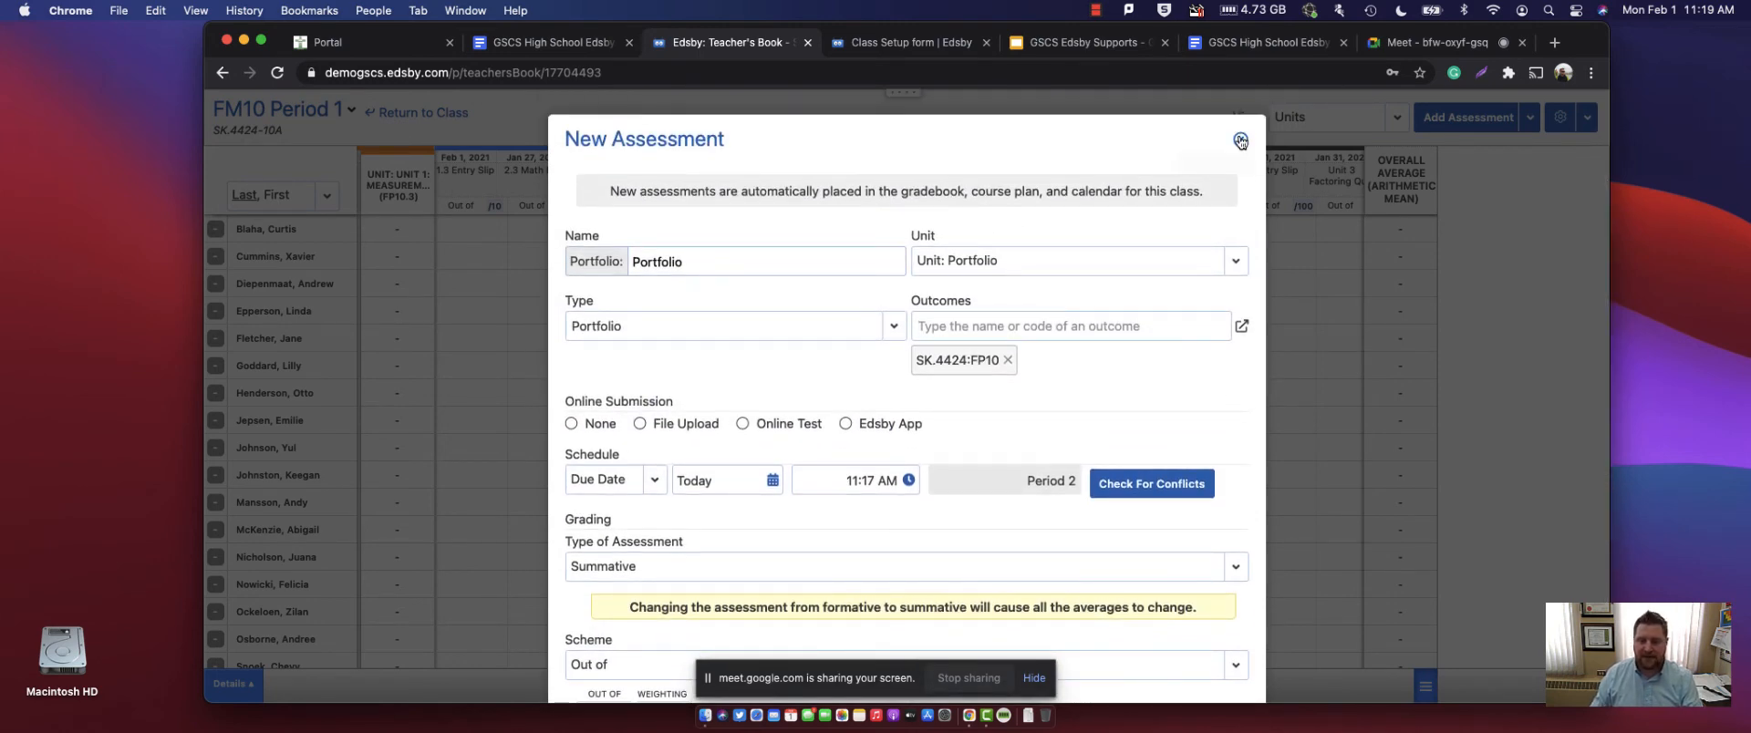
{"action": "left_click", "coordinate": [1240, 139]}
{"action": "left_click", "coordinate": [881, 333]}
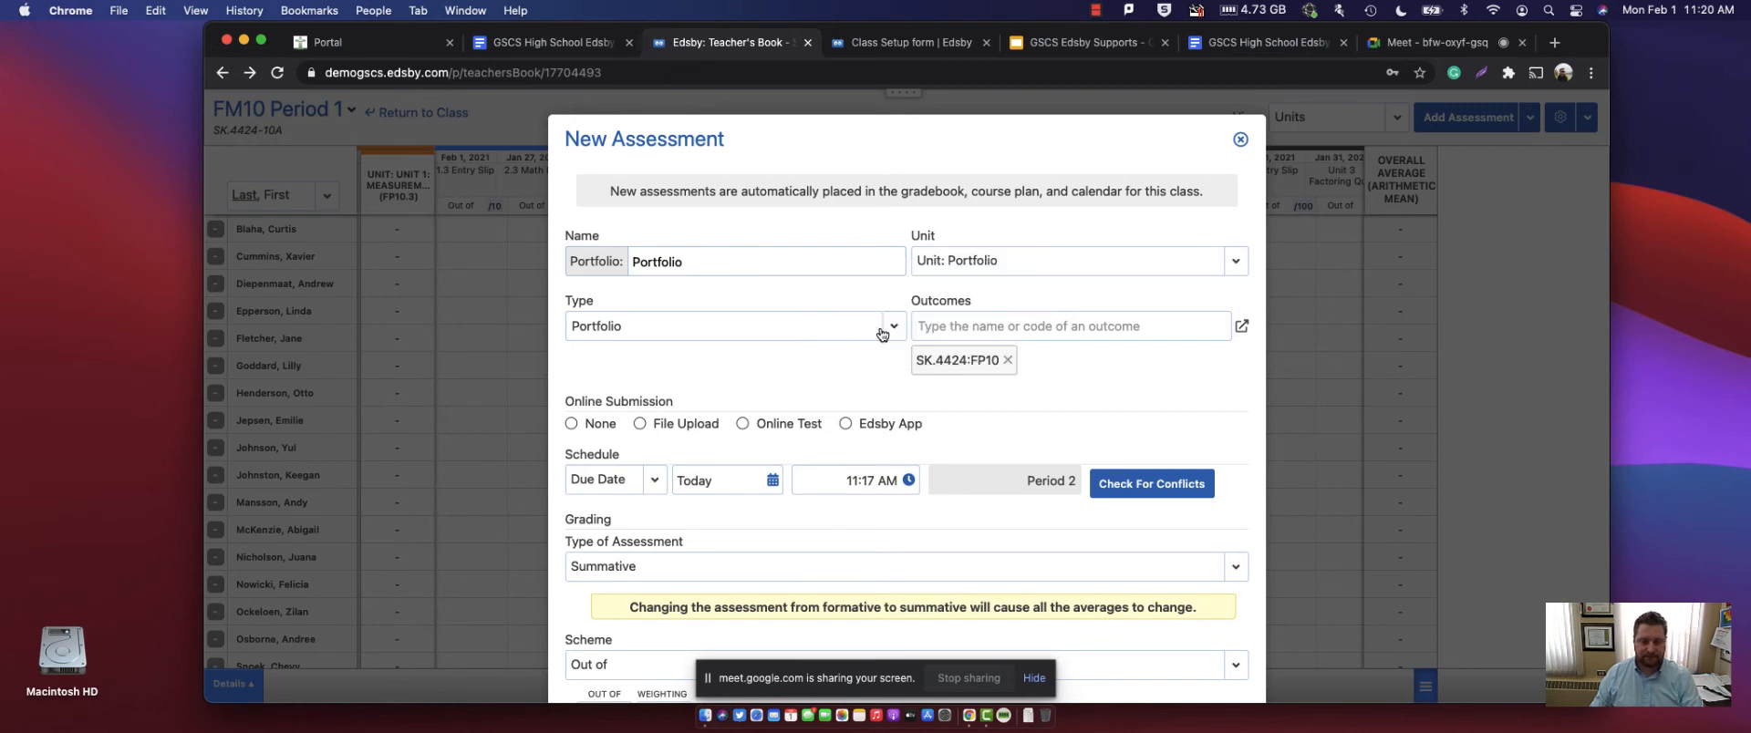
{"action": "left_click", "coordinate": [1240, 140]}
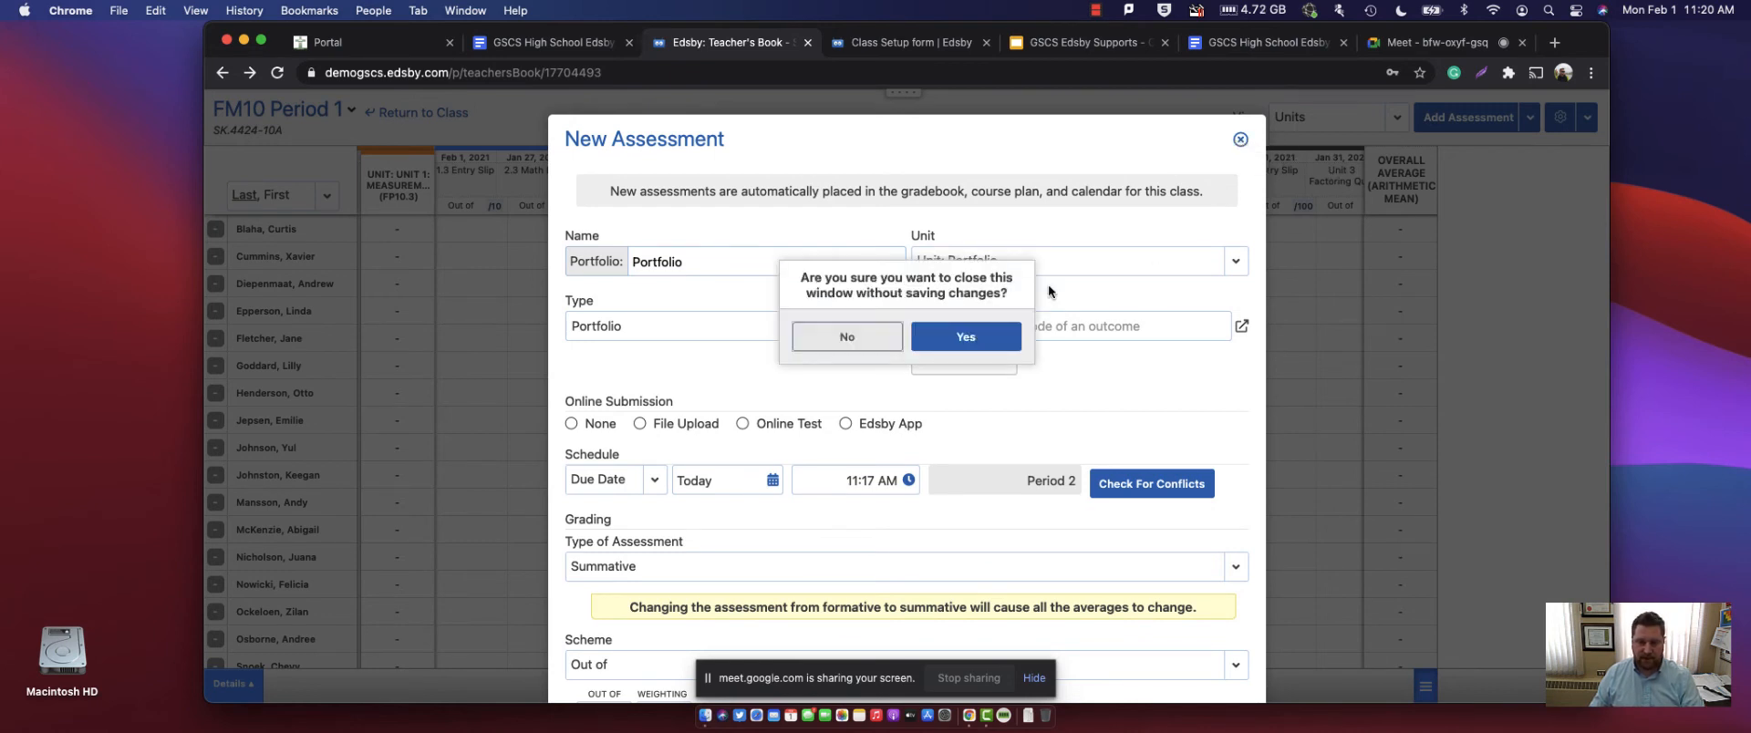
{"action": "left_click", "coordinate": [992, 334]}
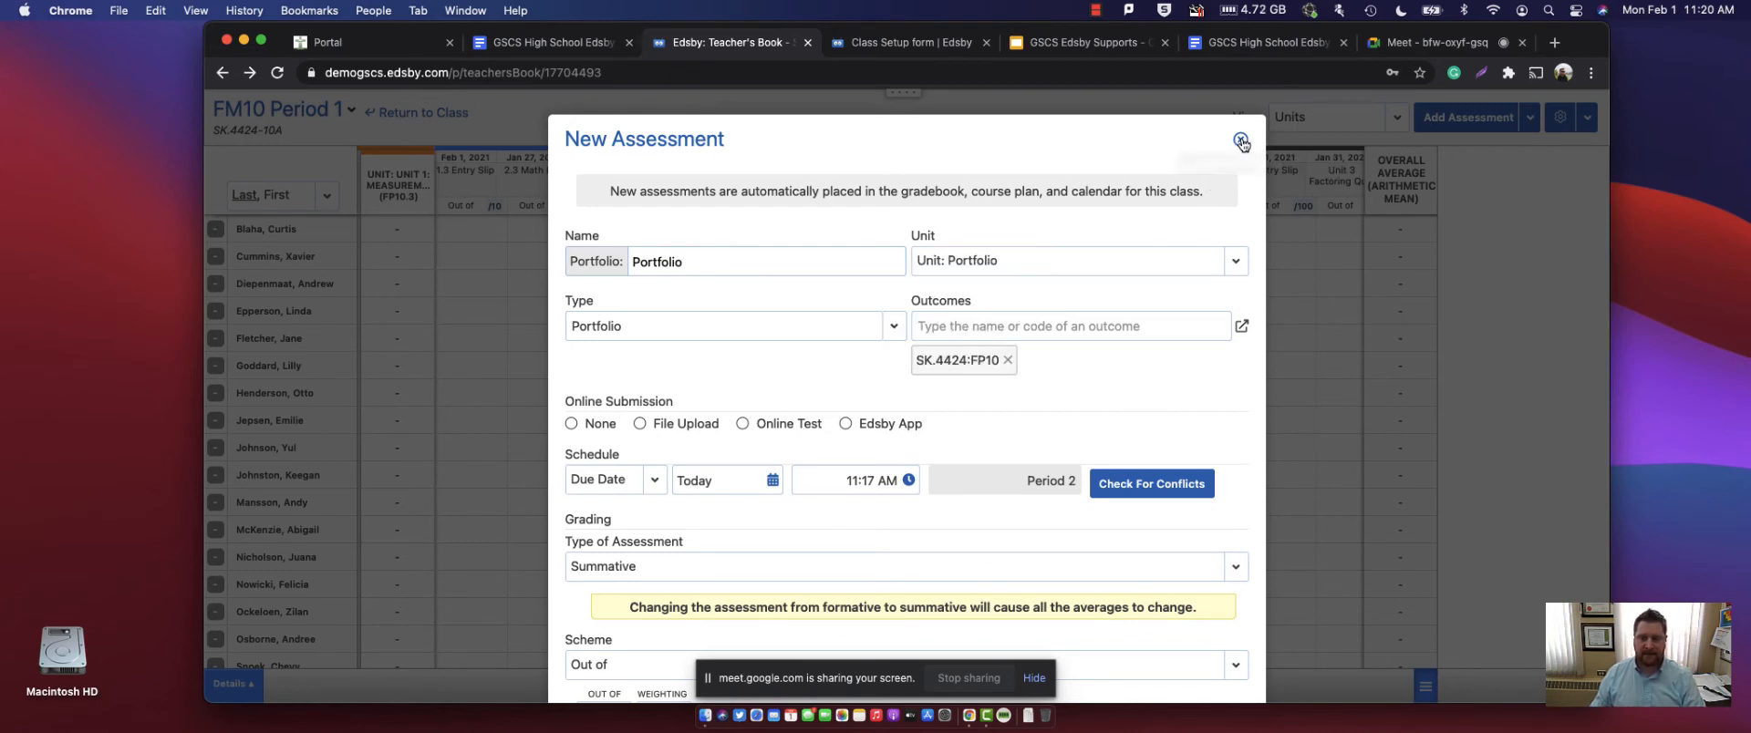
{"action": "left_click", "coordinate": [1239, 139]}
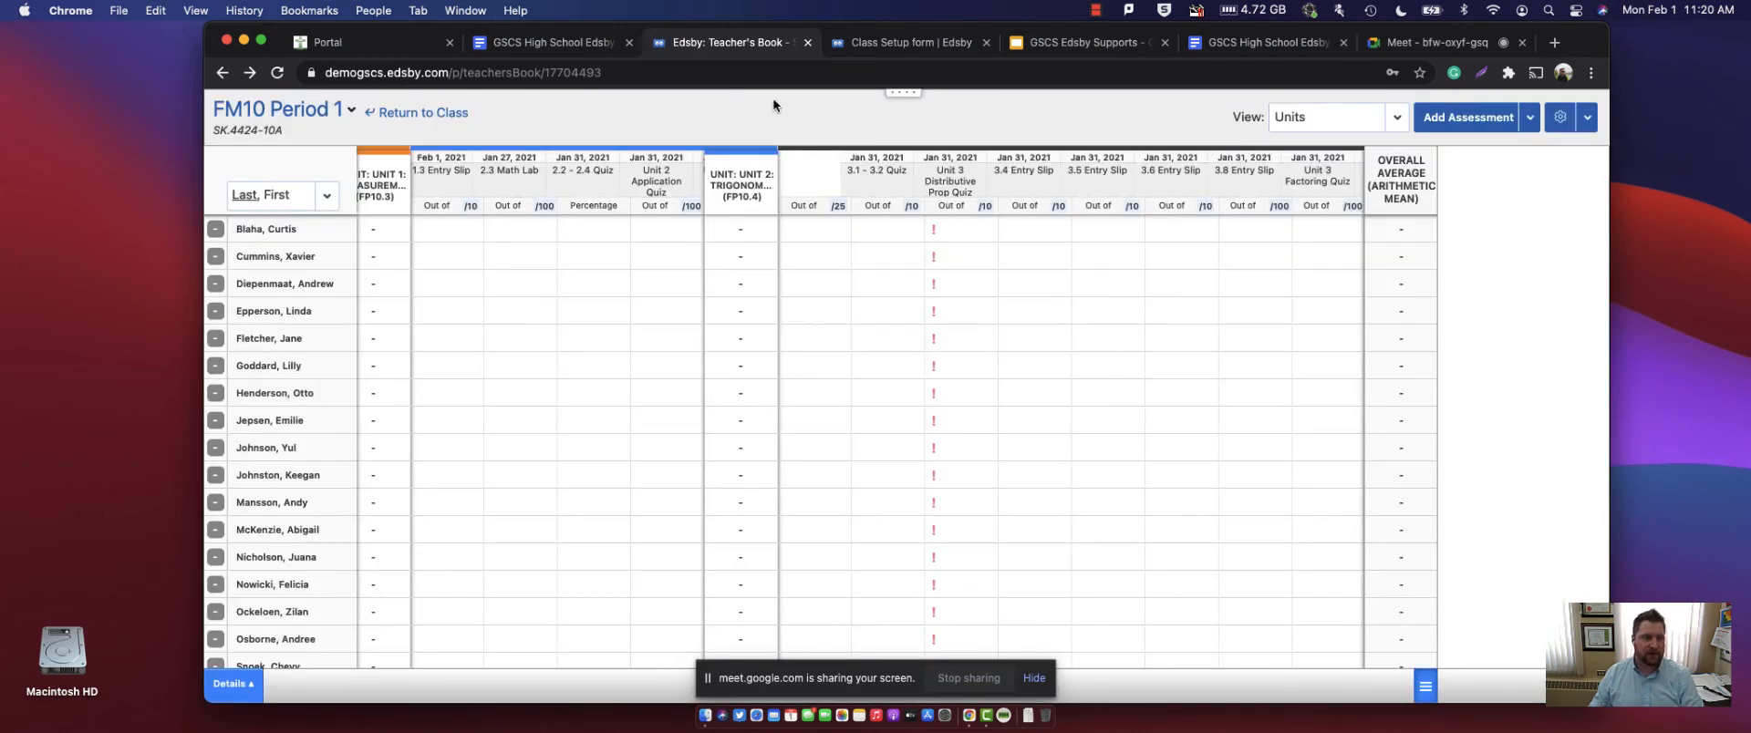
- Switch to the GSCS High School Edsby document and review its Custom Buckets instructions through the Portfolio weighting example
{"action": "left_click", "coordinate": [602, 43]}
{"action": "scroll", "coordinate": [914, 248], "scroll_direction": "down", "scroll_amount": 4}
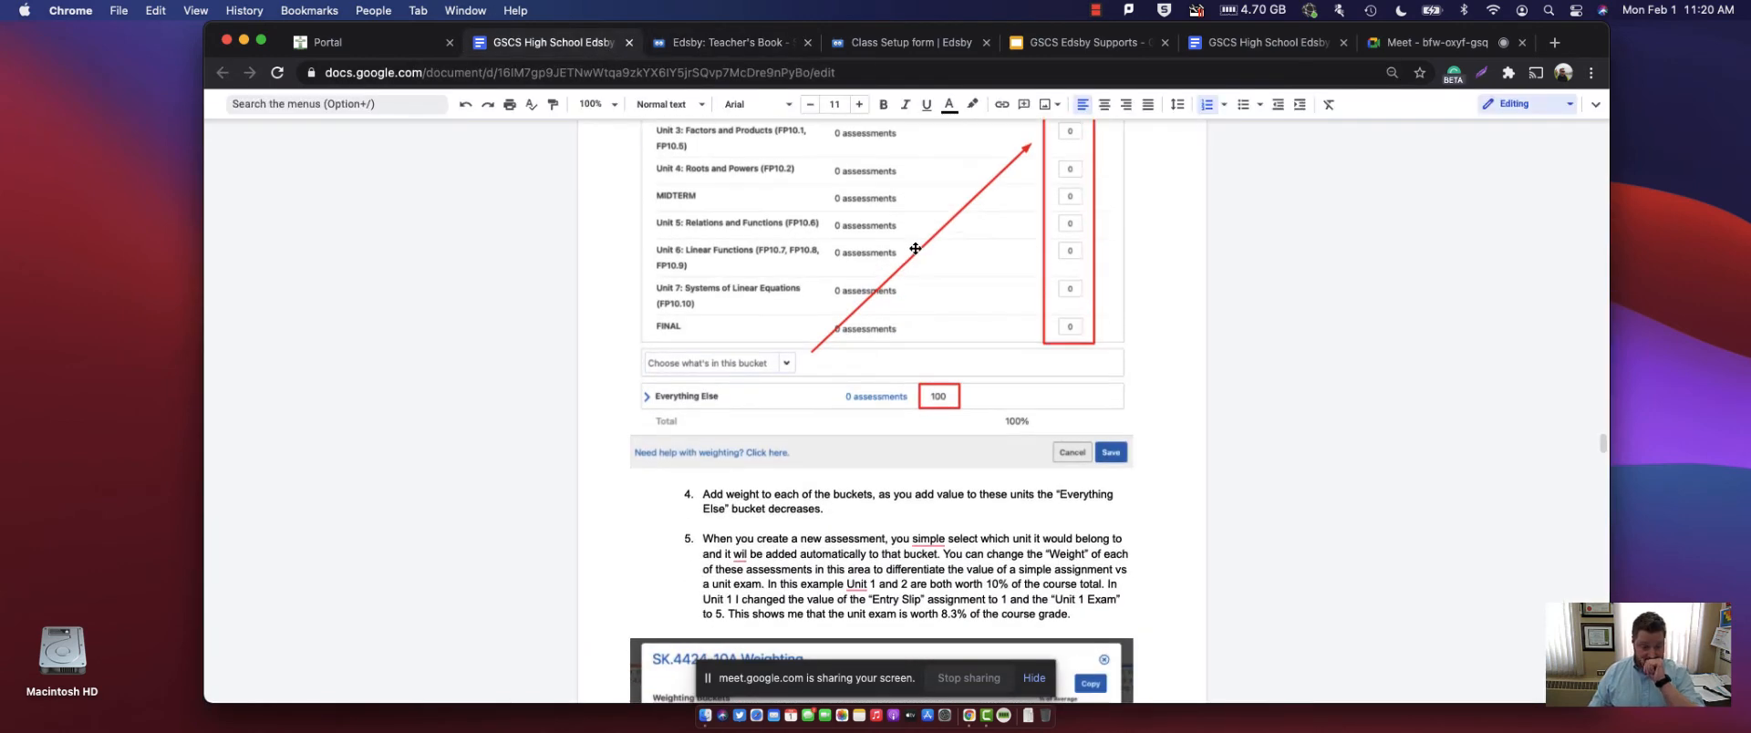
{"action": "scroll", "coordinate": [915, 248], "scroll_direction": "down", "scroll_amount": 8}
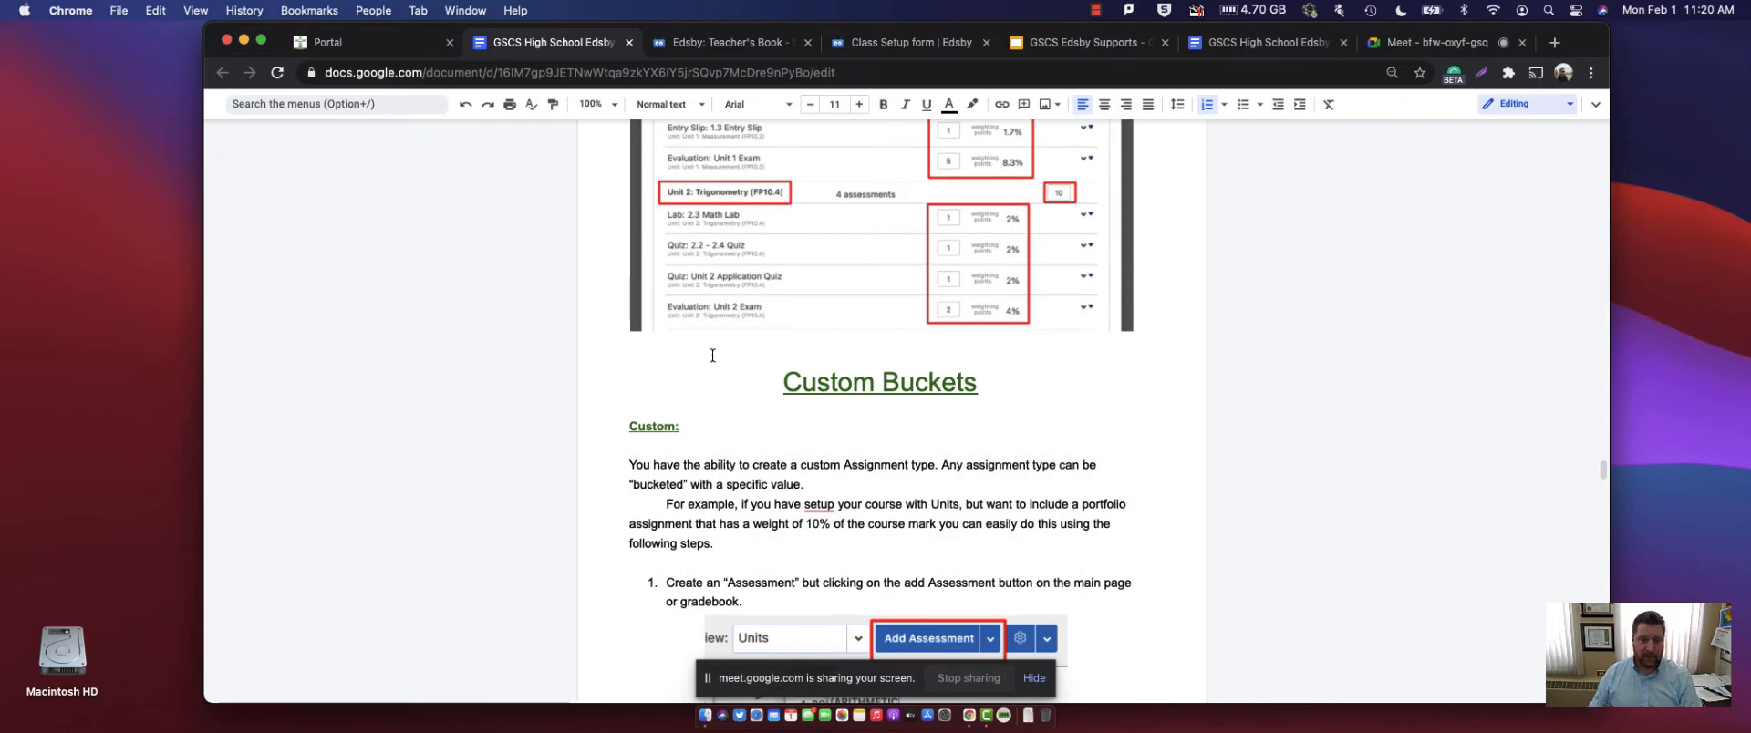
{"action": "scroll", "coordinate": [712, 355], "scroll_direction": "down", "scroll_amount": 3}
{"action": "left_click", "coordinate": [808, 383]}
{"action": "scroll", "coordinate": [809, 383], "scroll_direction": "down", "scroll_amount": 8}
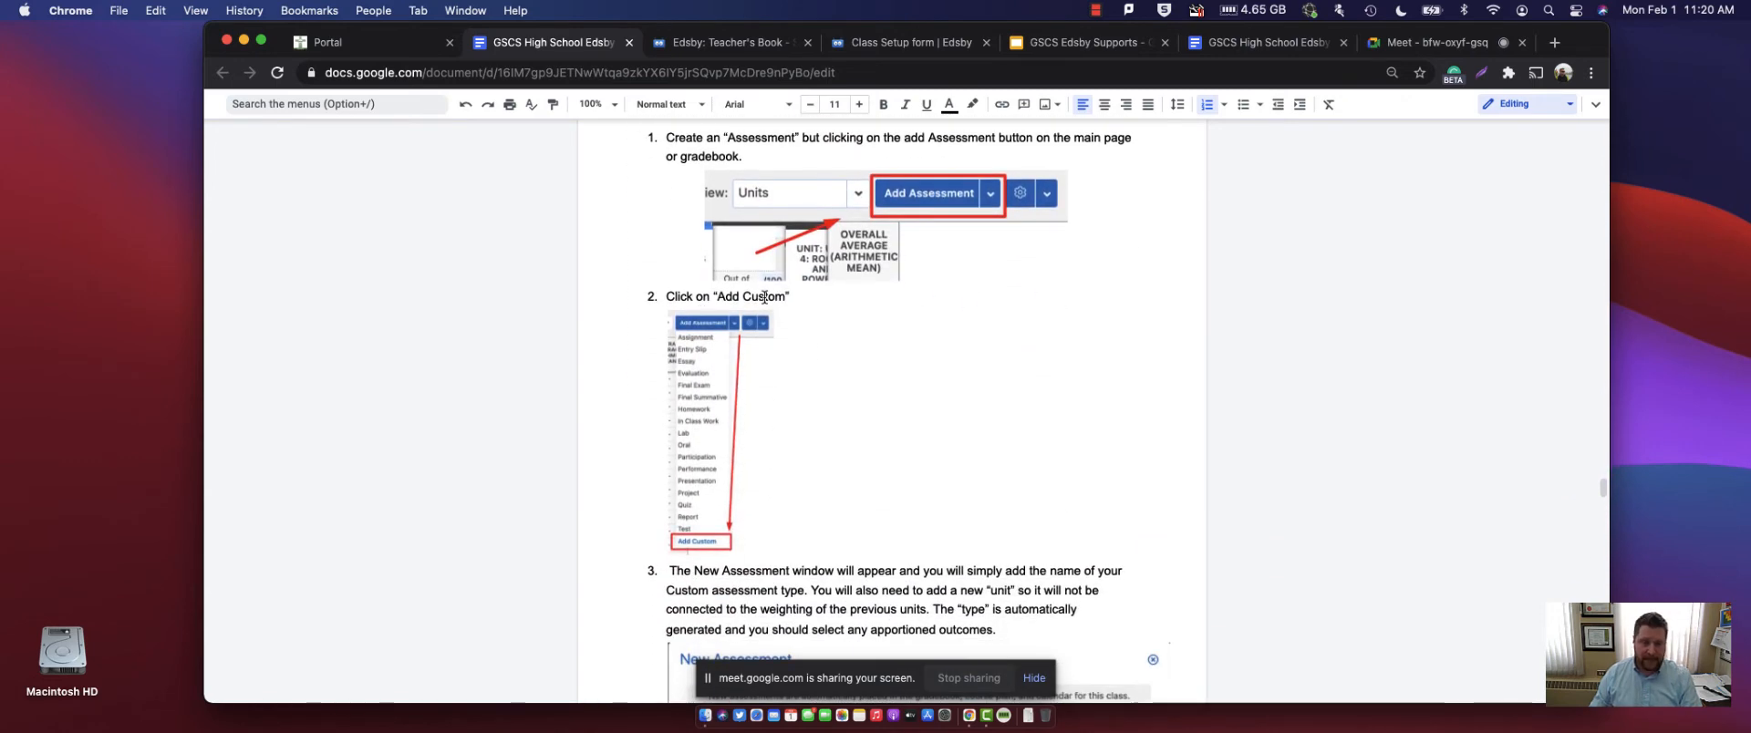
{"action": "scroll", "coordinate": [803, 308], "scroll_direction": "down", "scroll_amount": 7}
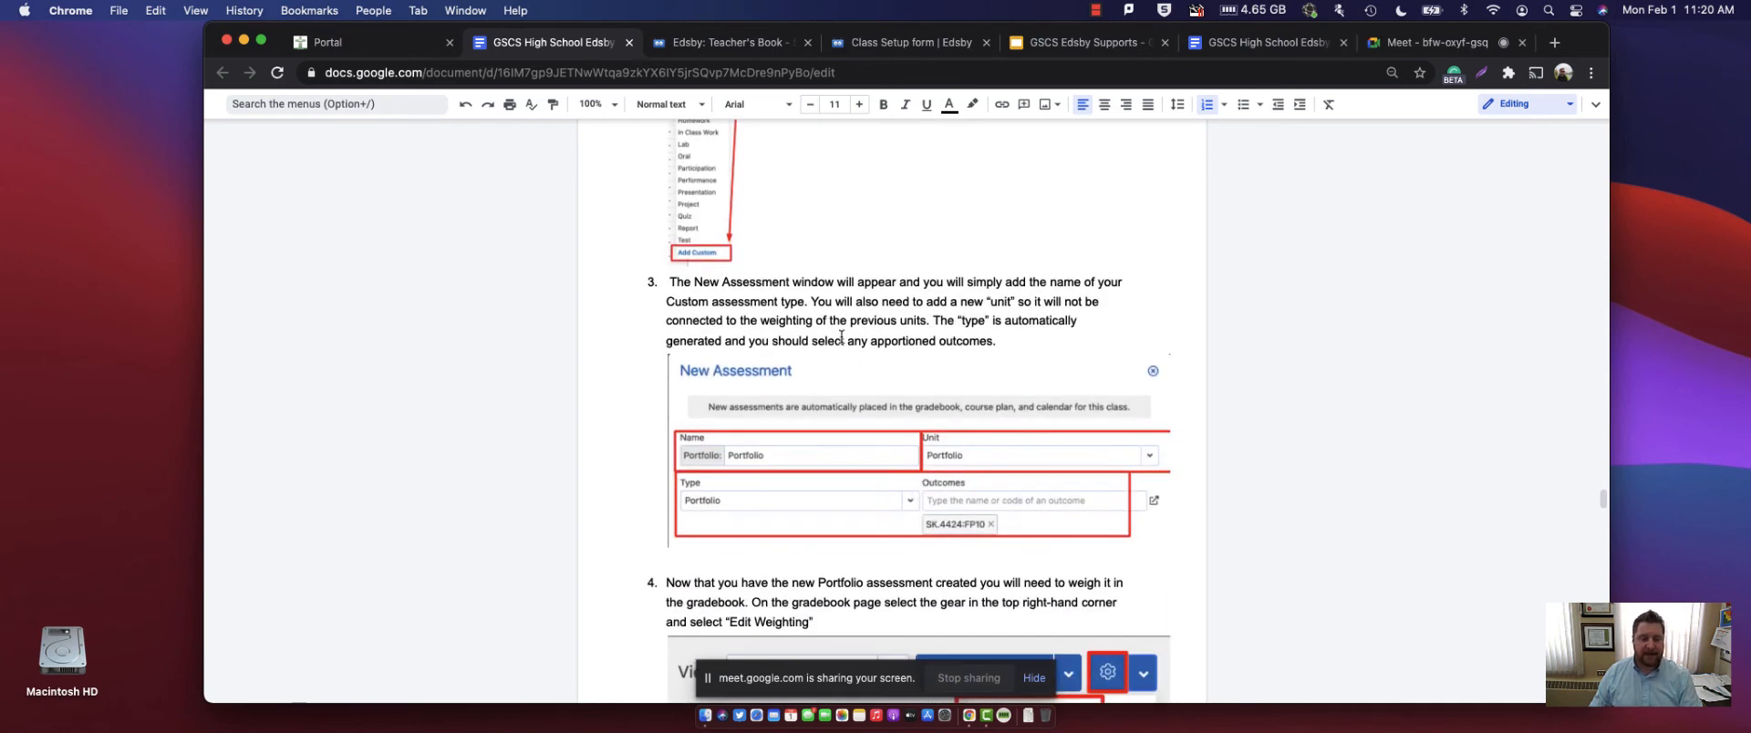
{"action": "scroll", "coordinate": [893, 354], "scroll_direction": "down", "scroll_amount": 2}
{"action": "scroll", "coordinate": [950, 395], "scroll_direction": "down", "scroll_amount": 3}
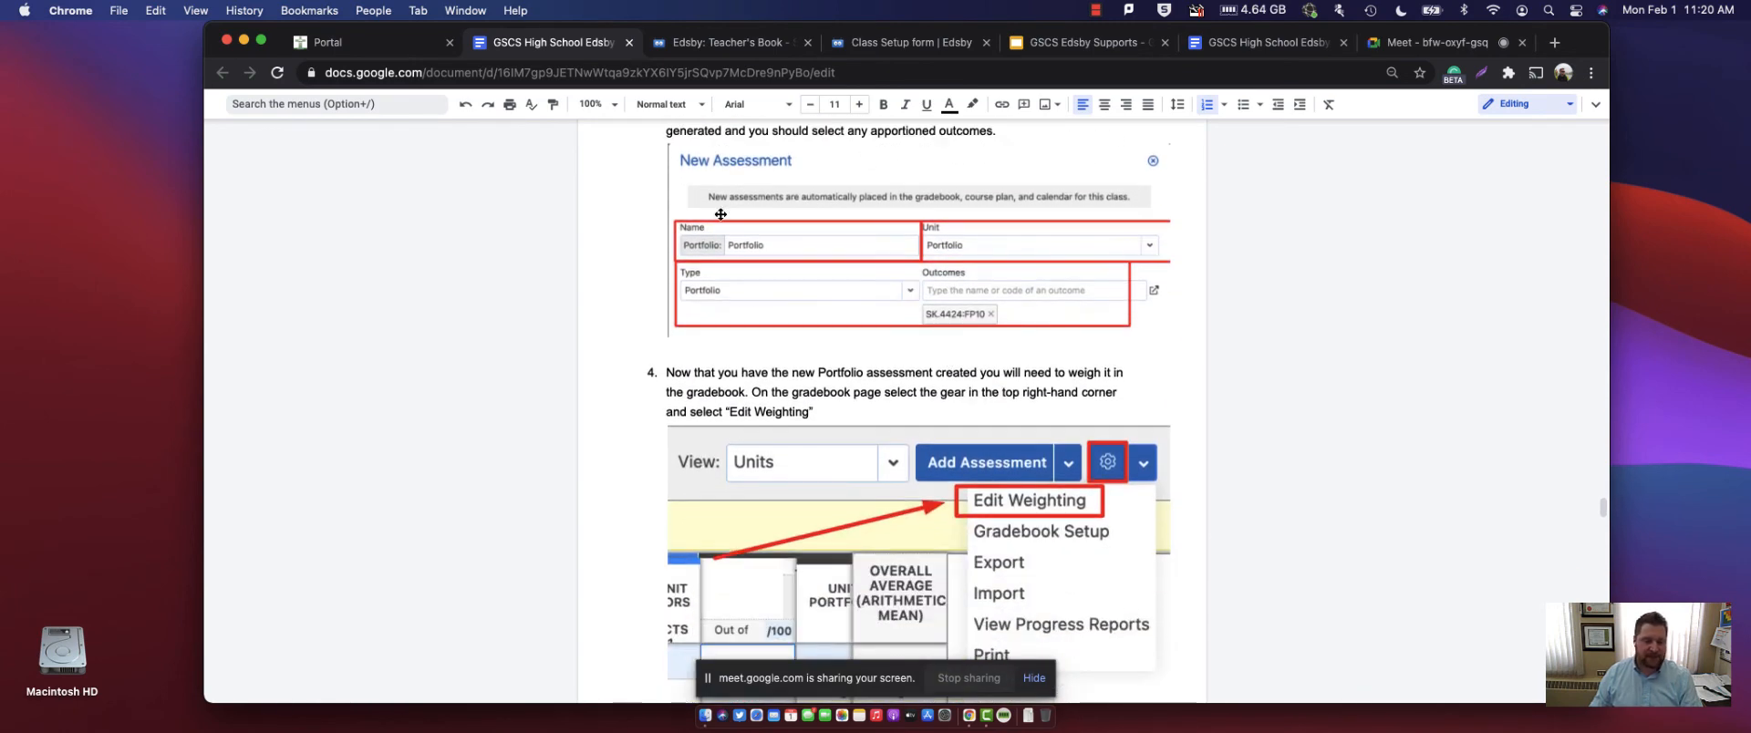
{"action": "scroll", "coordinate": [897, 354], "scroll_direction": "down", "scroll_amount": 4}
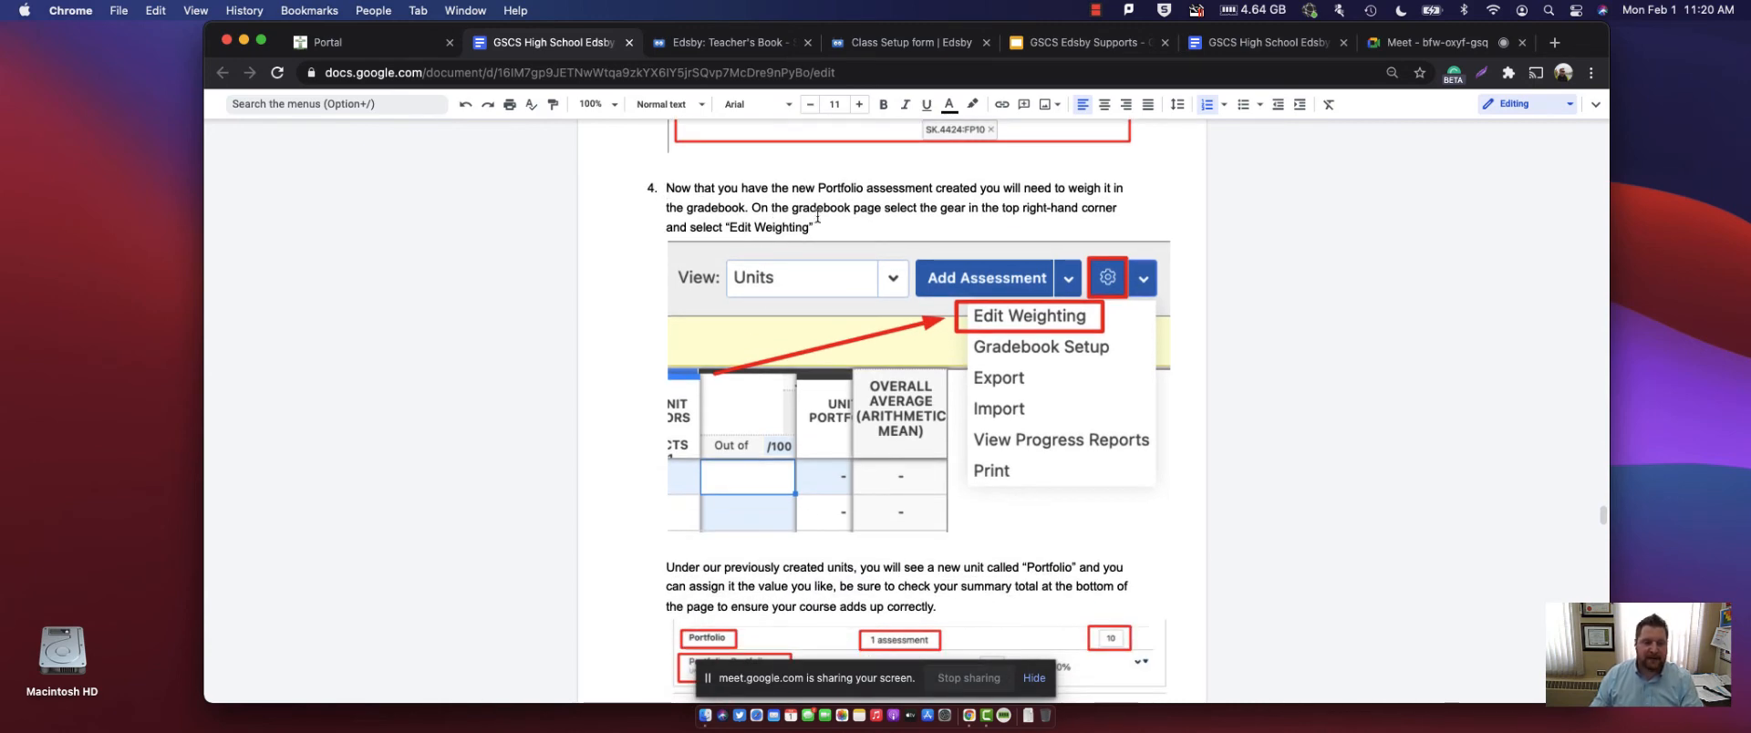
{"action": "scroll", "coordinate": [812, 260], "scroll_direction": "down", "scroll_amount": 10}
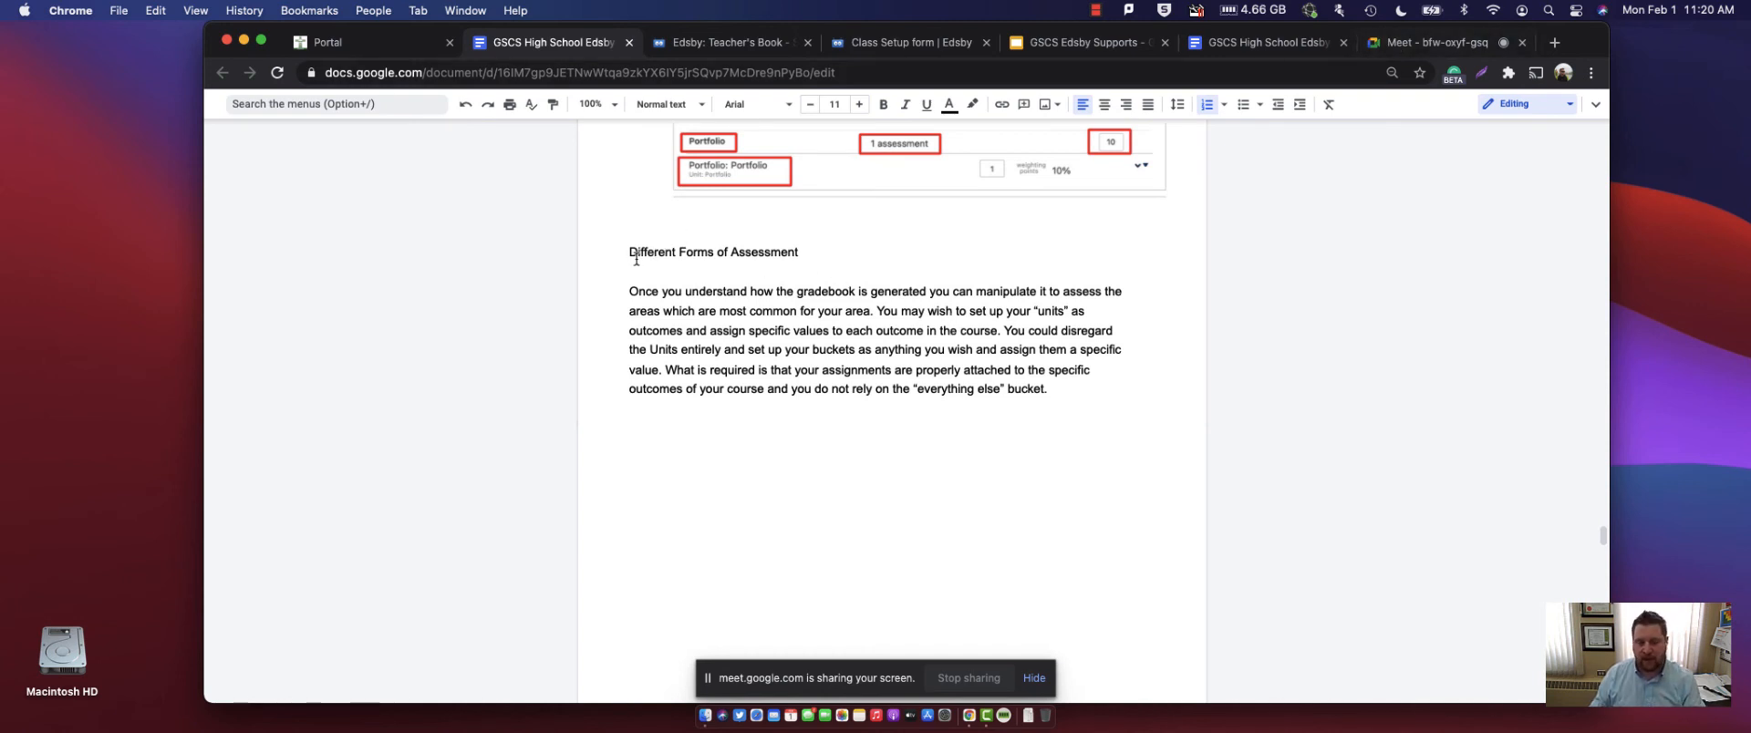
- Read the Different Forms of Assessment section, highlighting its text, and return to the SK.4424-10A unit weighting example
{"action": "left_click_drag", "start_coordinate": [619, 248], "coordinate": [1069, 398]}
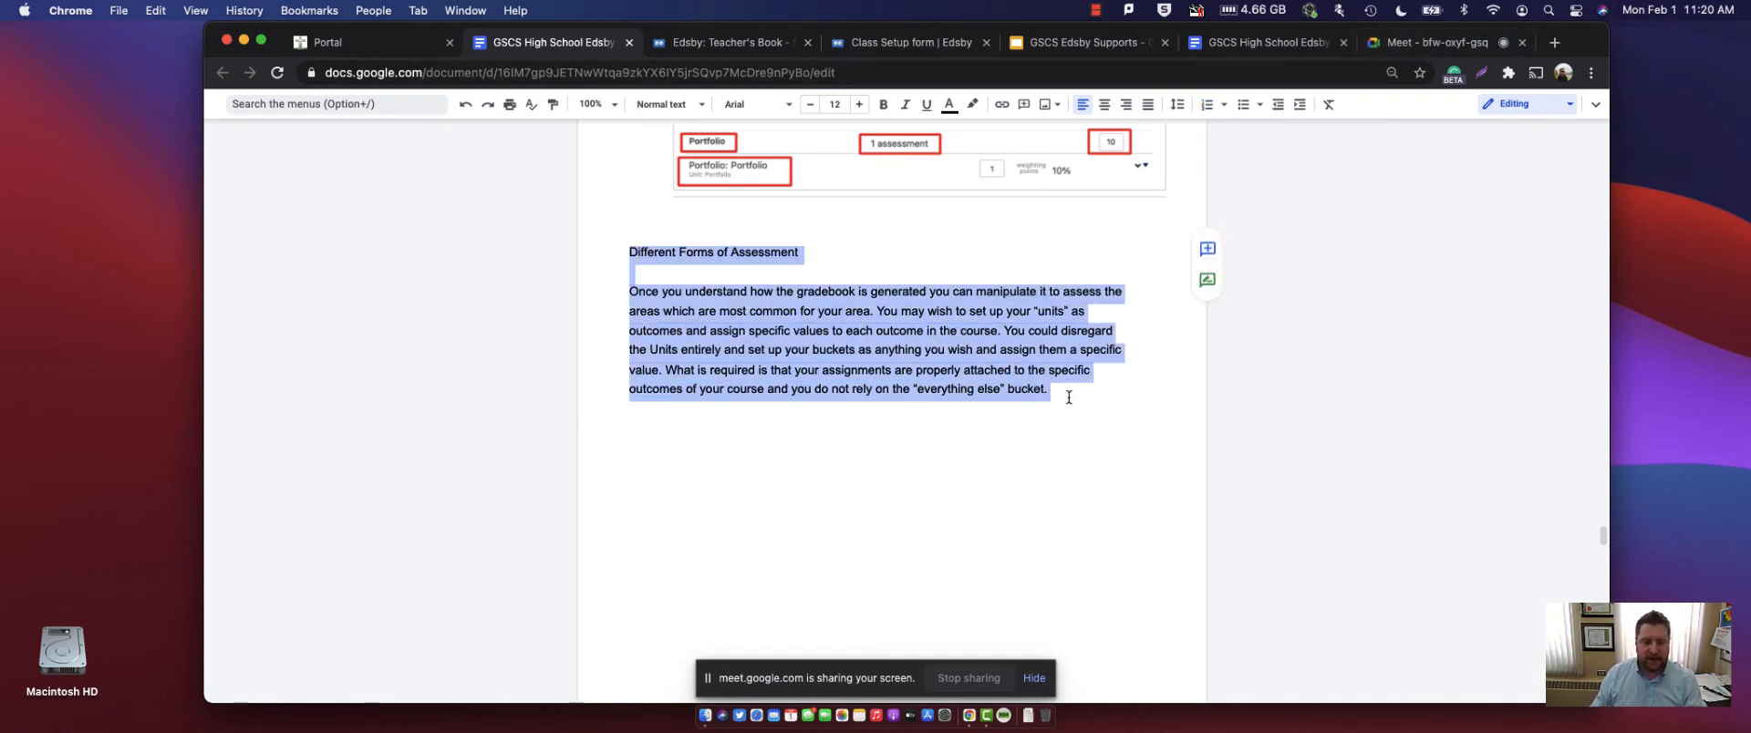
{"action": "left_click", "coordinate": [1082, 403]}
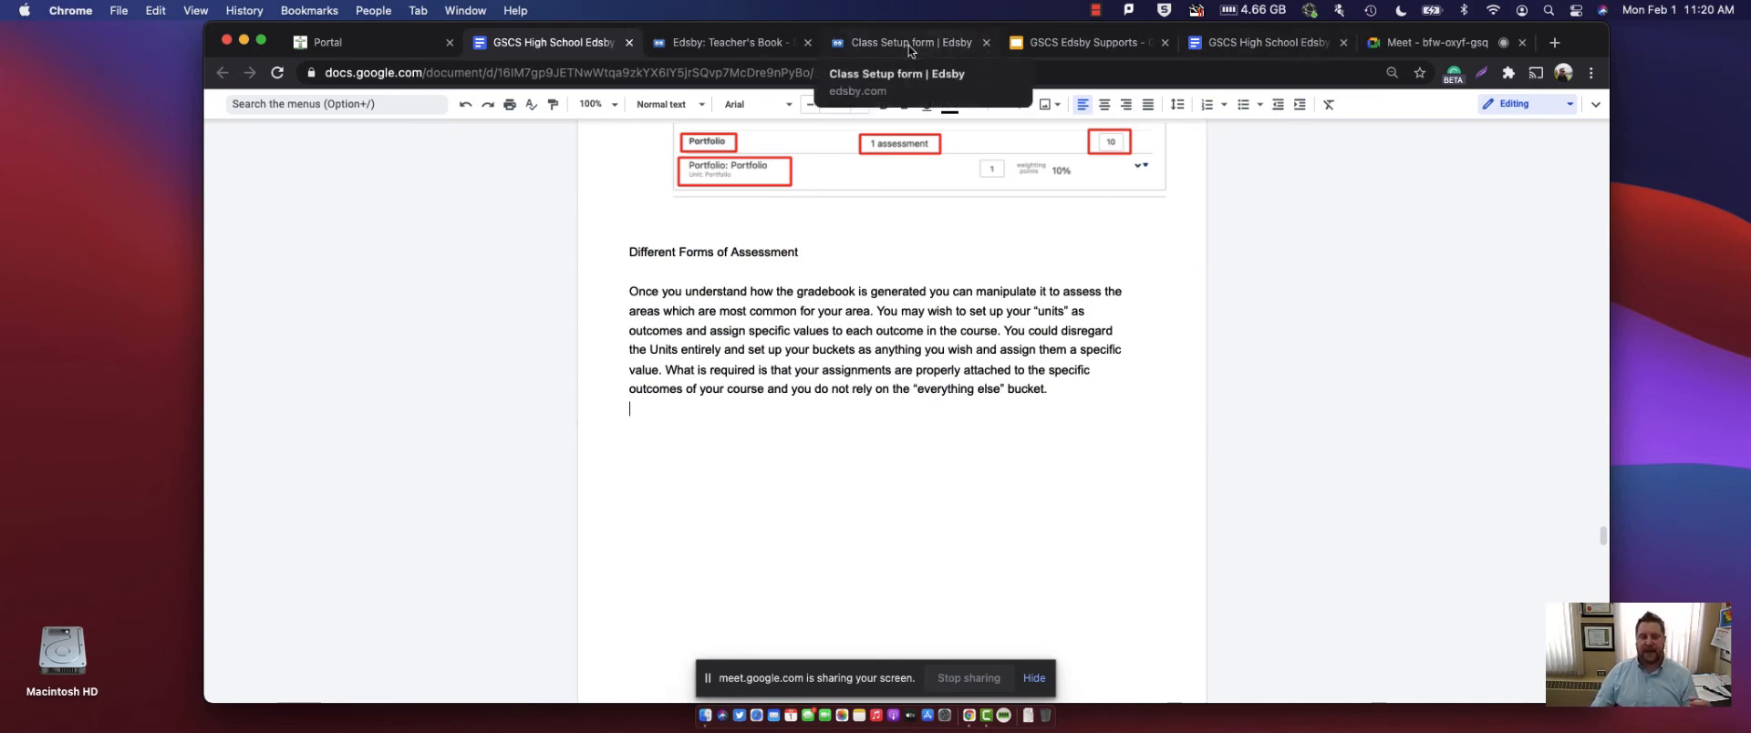
{"action": "scroll", "coordinate": [877, 167], "scroll_direction": "up", "scroll_amount": 15}
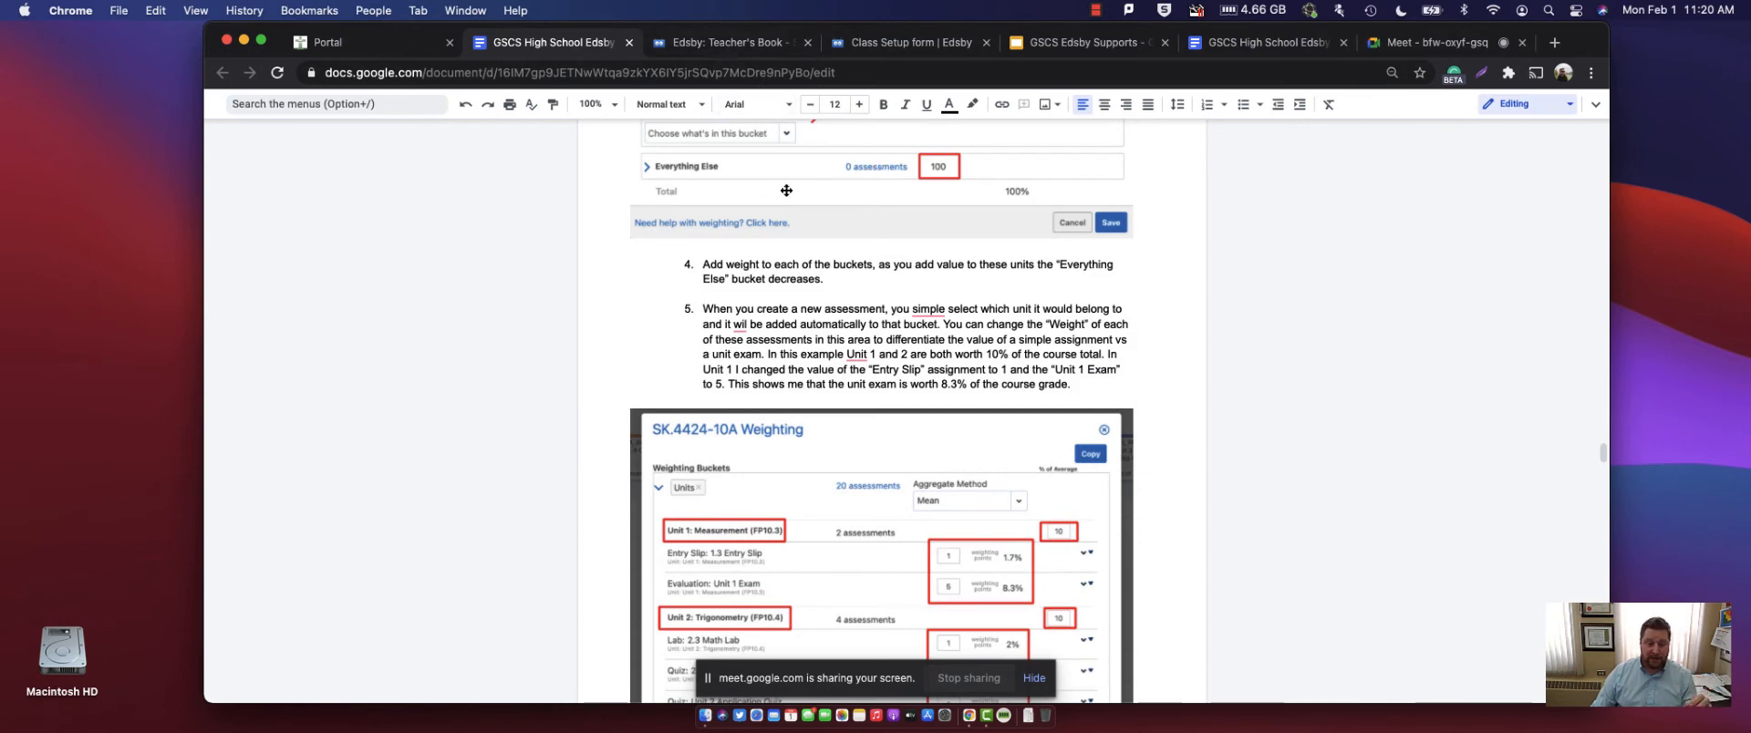
{"action": "scroll", "coordinate": [788, 203], "scroll_direction": "up", "scroll_amount": 5}
{"action": "scroll", "coordinate": [789, 203], "scroll_direction": "up", "scroll_amount": 4}
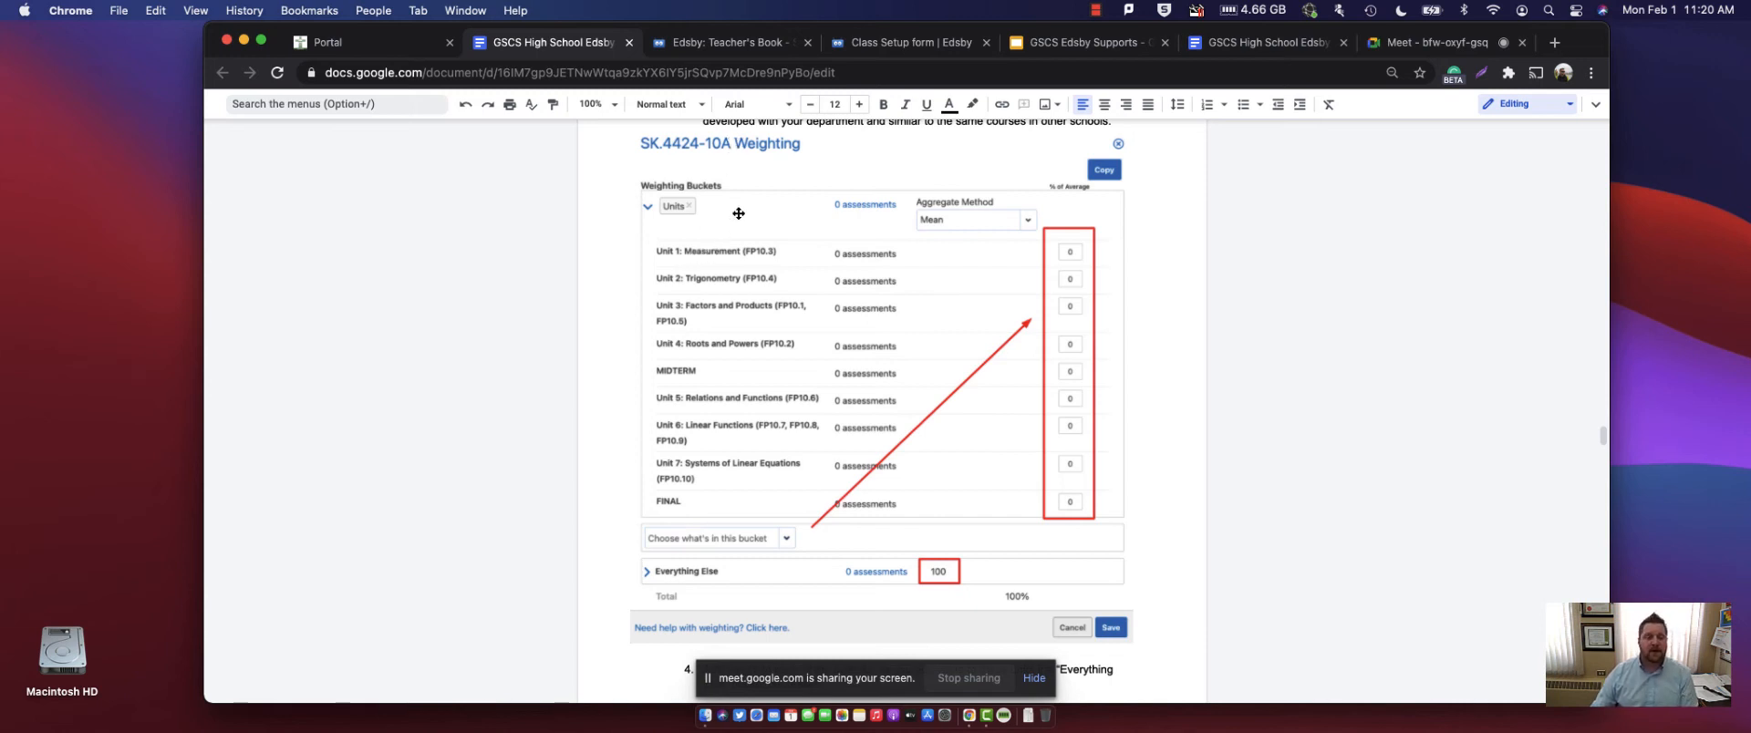
- Review the SK.4424-10A weighting buckets in the FM10 Period 1 gradebook from Unit 1 to Portfolio, and close them without saving
{"action": "left_click", "coordinate": [913, 44]}
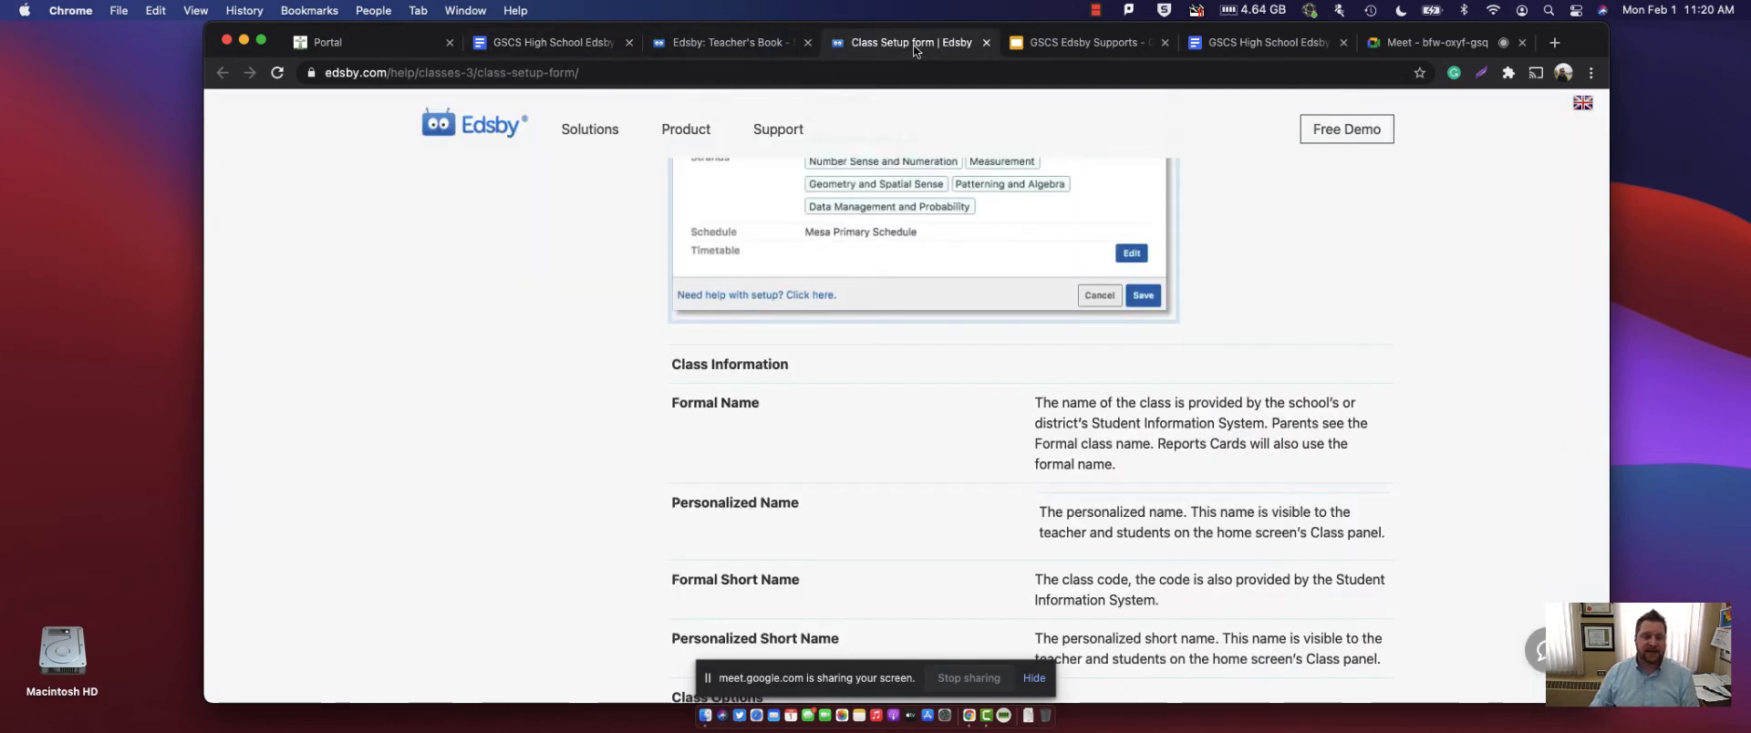
{"action": "left_click", "coordinate": [763, 43]}
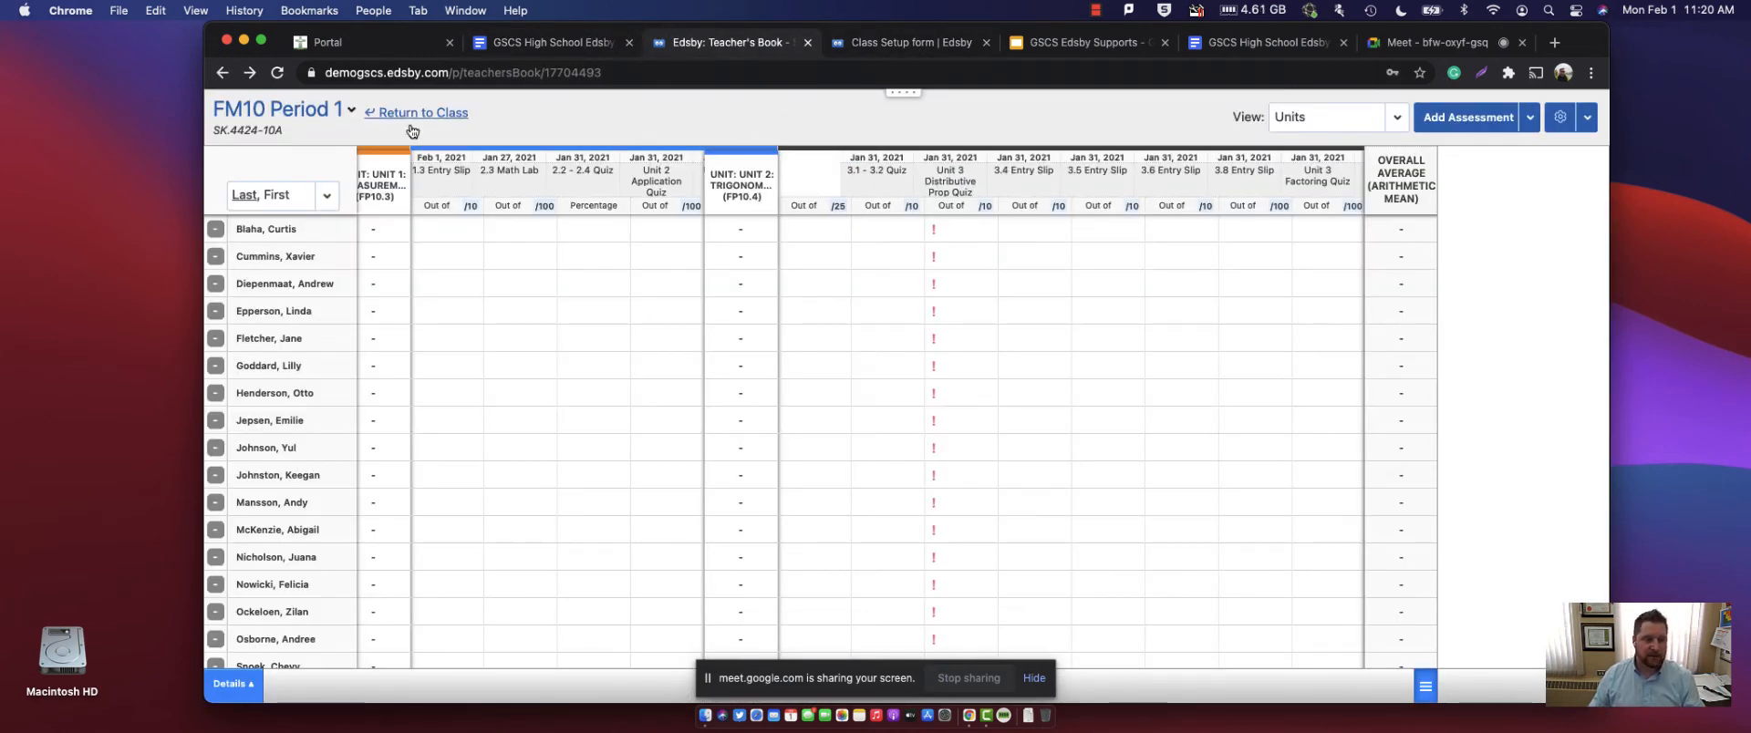
{"action": "left_click", "coordinate": [1562, 120]}
{"action": "left_click", "coordinate": [1572, 142]}
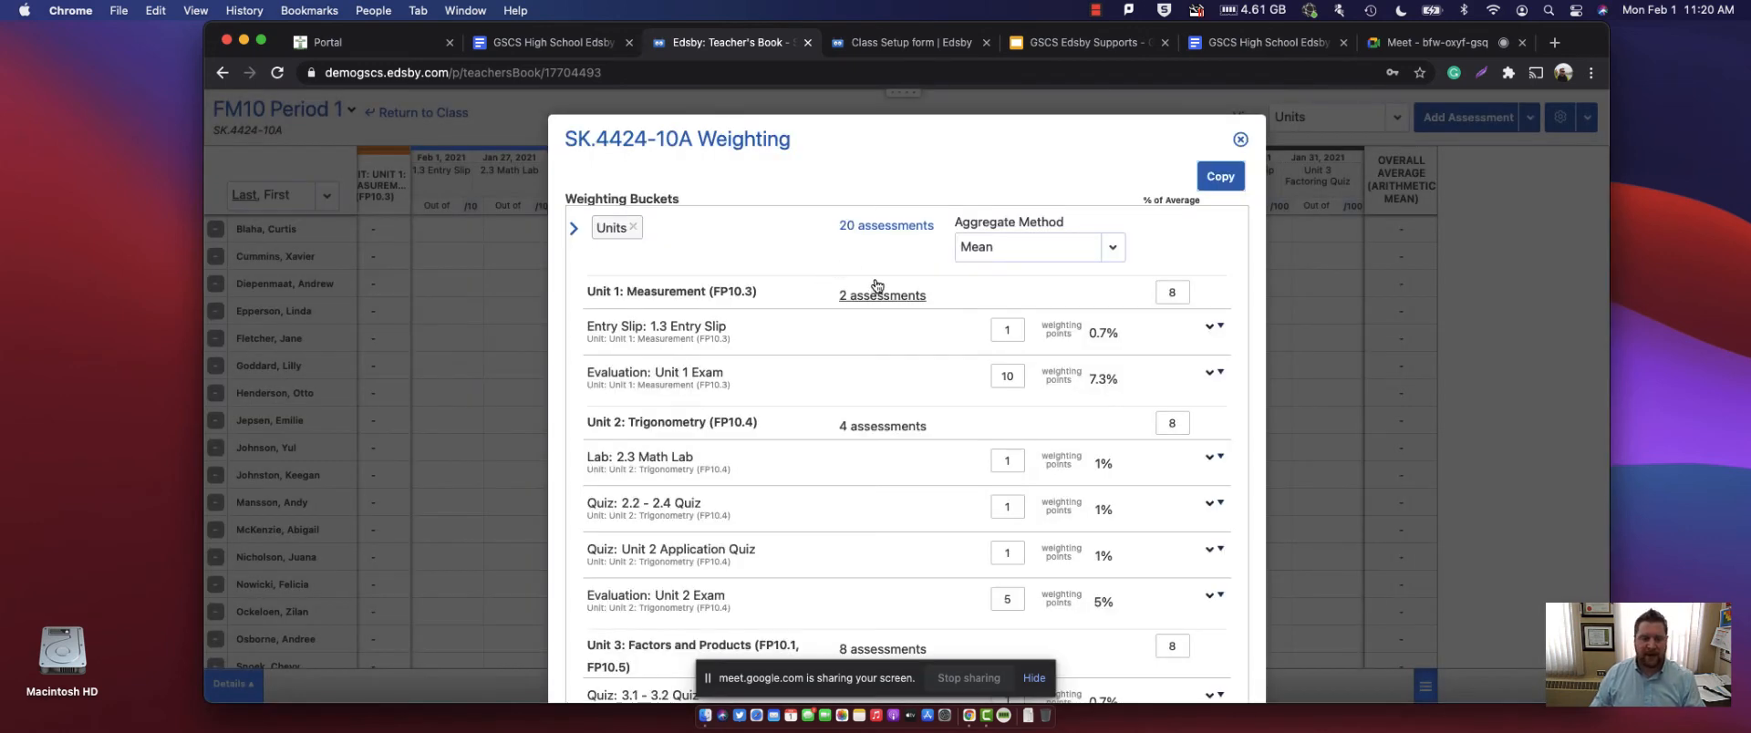
{"action": "scroll", "coordinate": [876, 286], "scroll_direction": "down", "scroll_amount": 1}
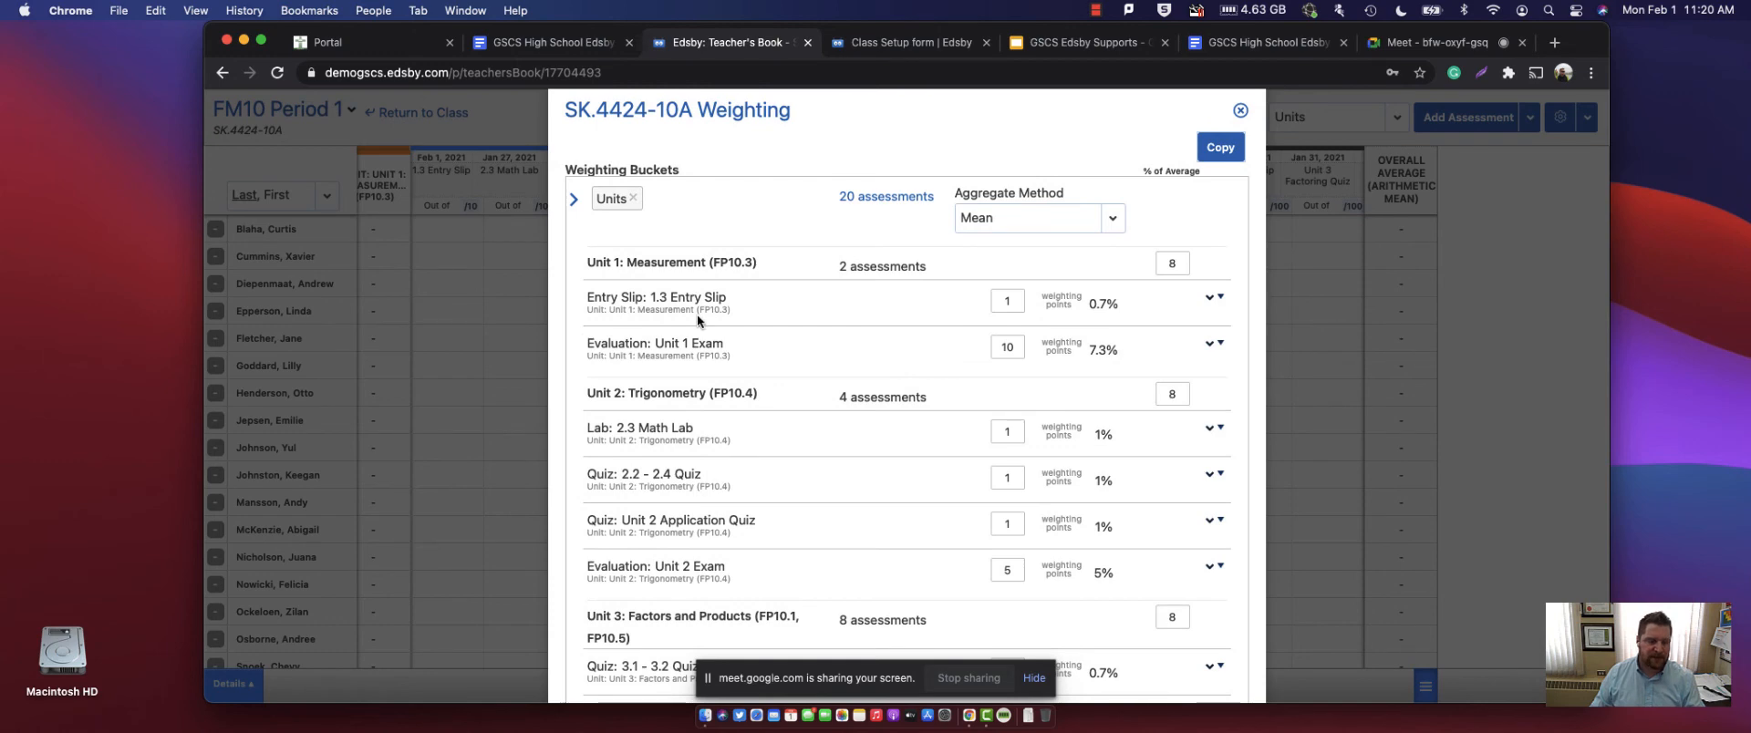
{"action": "scroll", "coordinate": [697, 314], "scroll_direction": "down", "scroll_amount": 6}
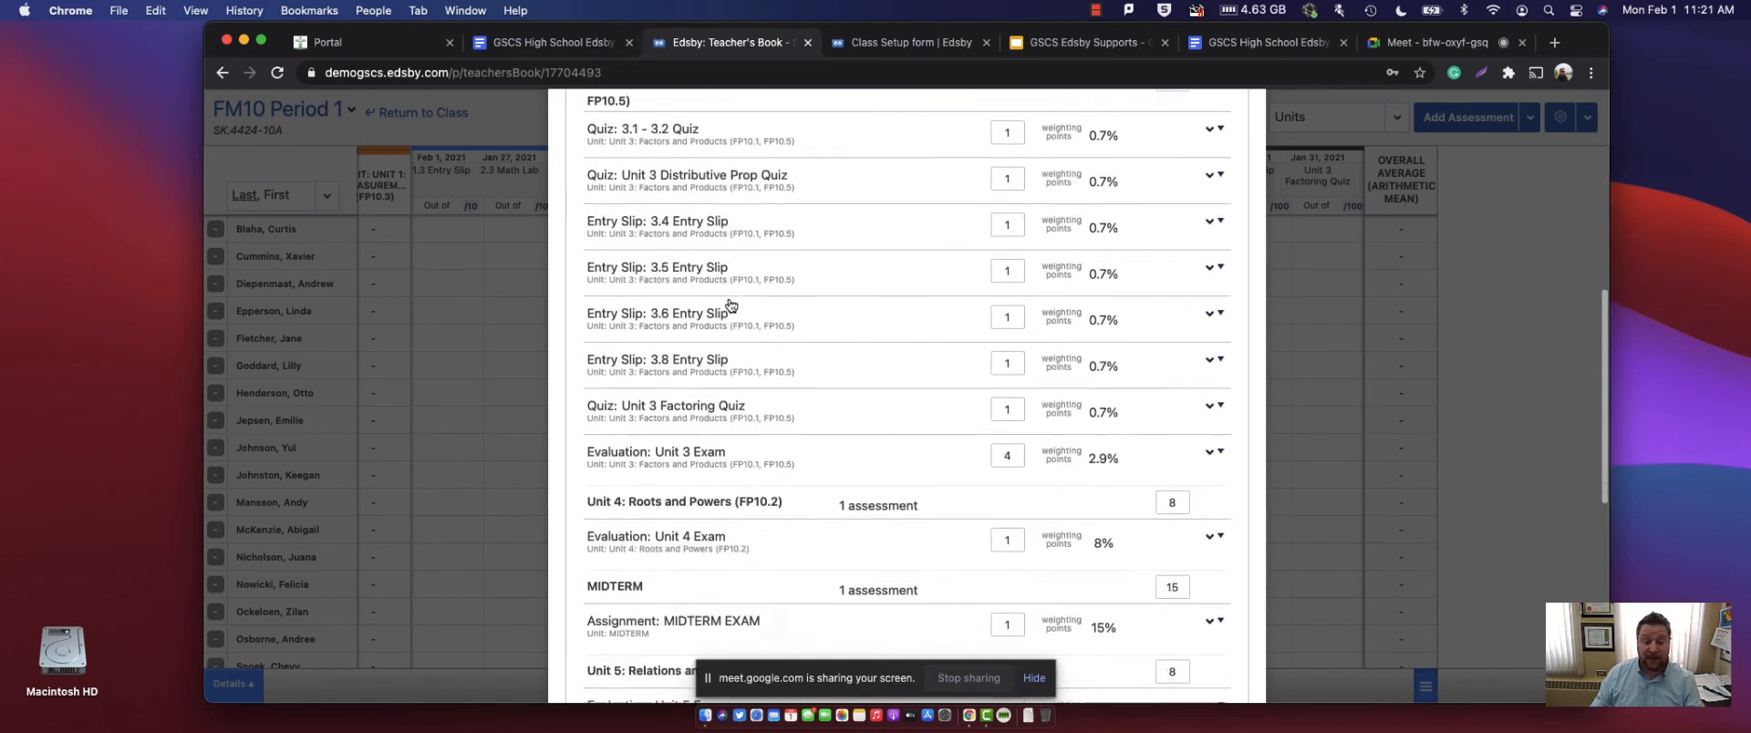
{"action": "scroll", "coordinate": [730, 305], "scroll_direction": "down", "scroll_amount": 8}
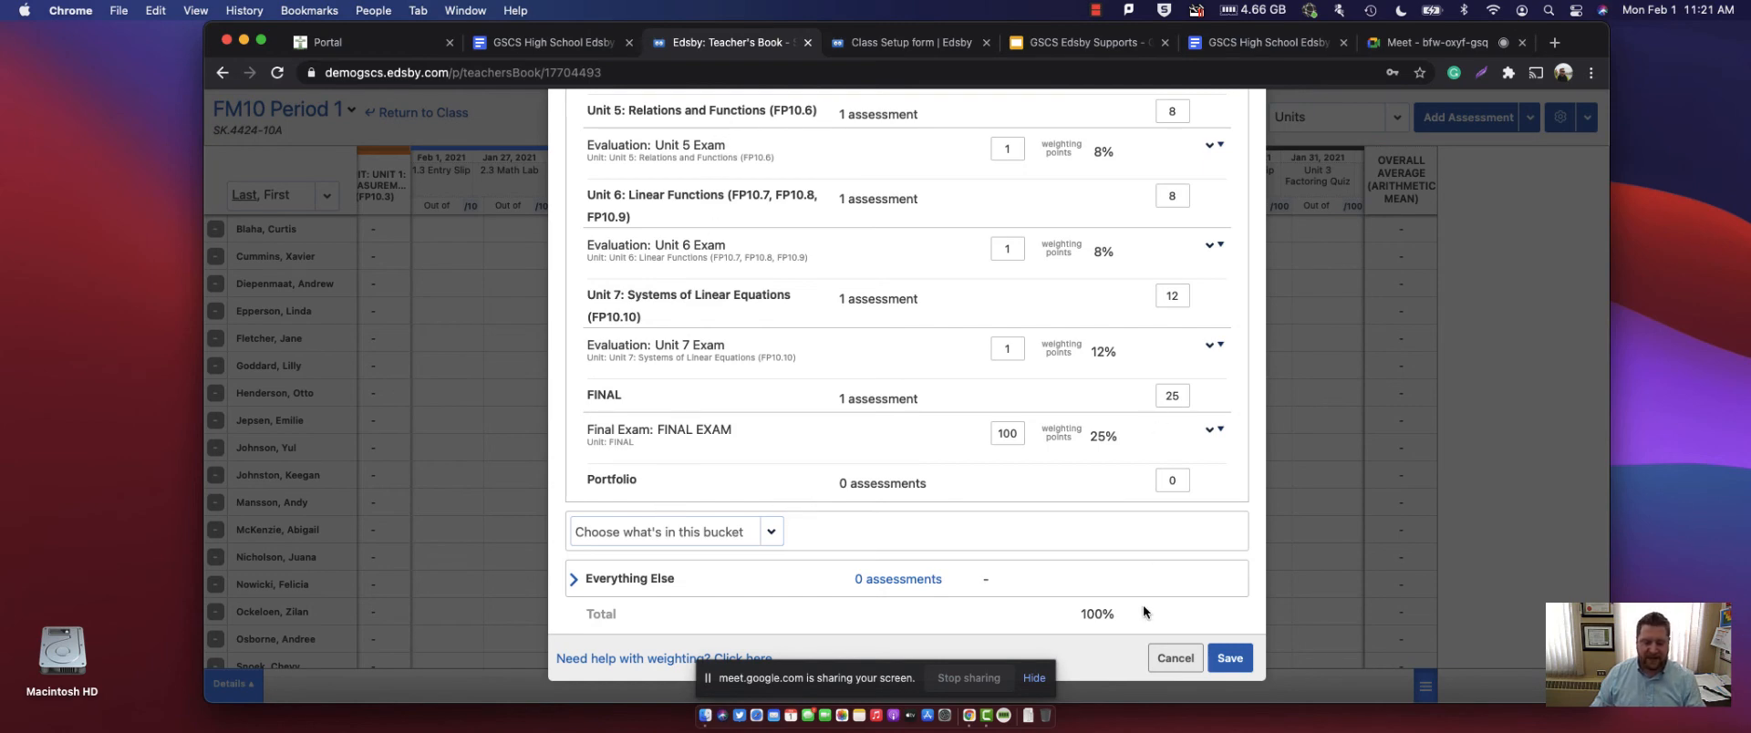
{"action": "left_click", "coordinate": [1153, 658]}
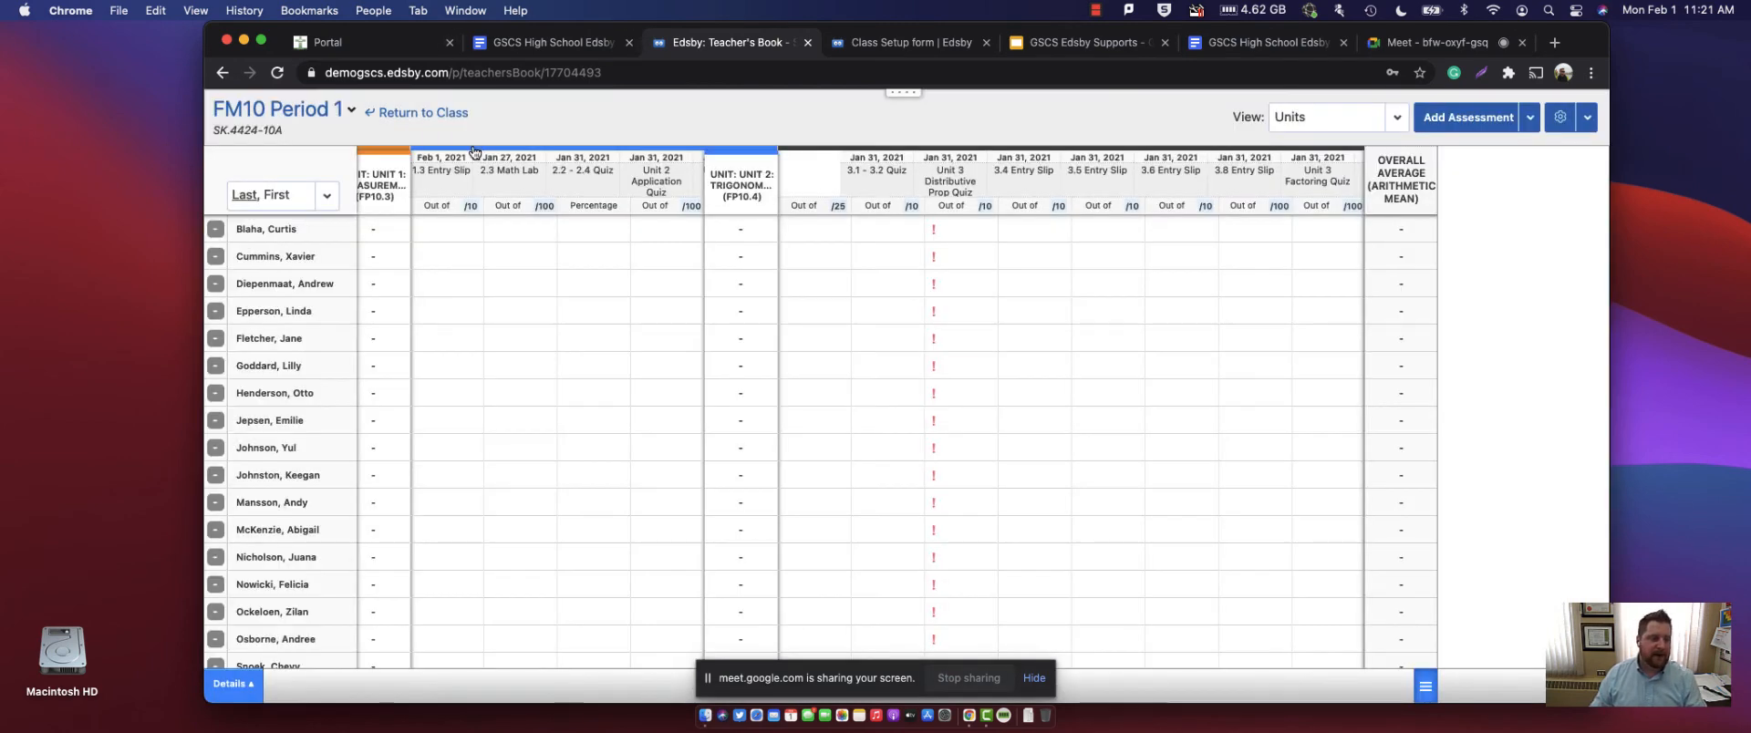
- Switch to the Foundations of Mathematics 10 SK.4424-10E gradebook and open its weighting settings
{"action": "left_click", "coordinate": [352, 113]}
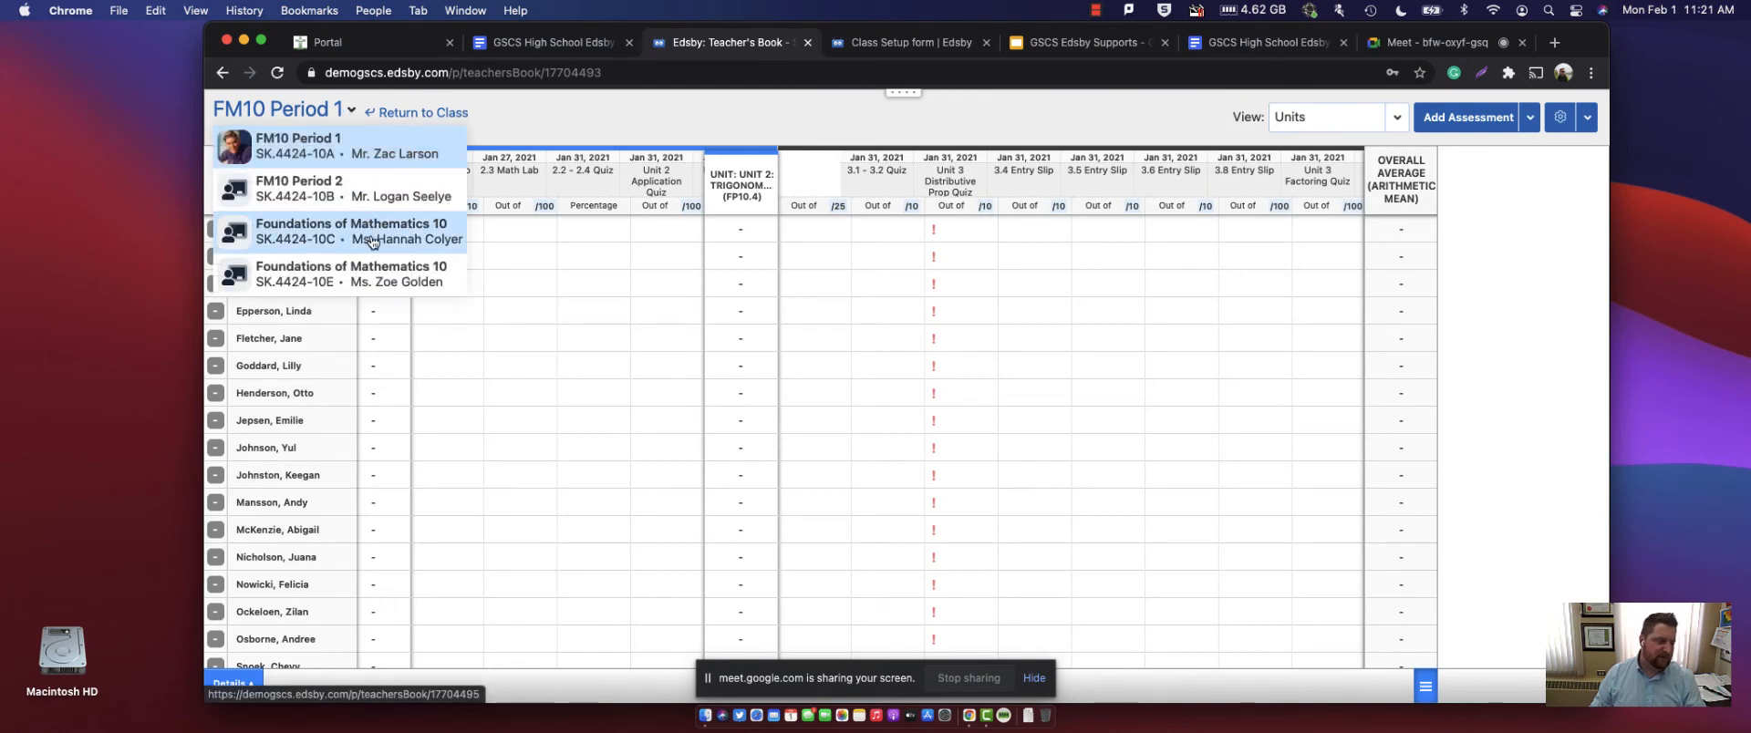
{"action": "left_click", "coordinate": [365, 267]}
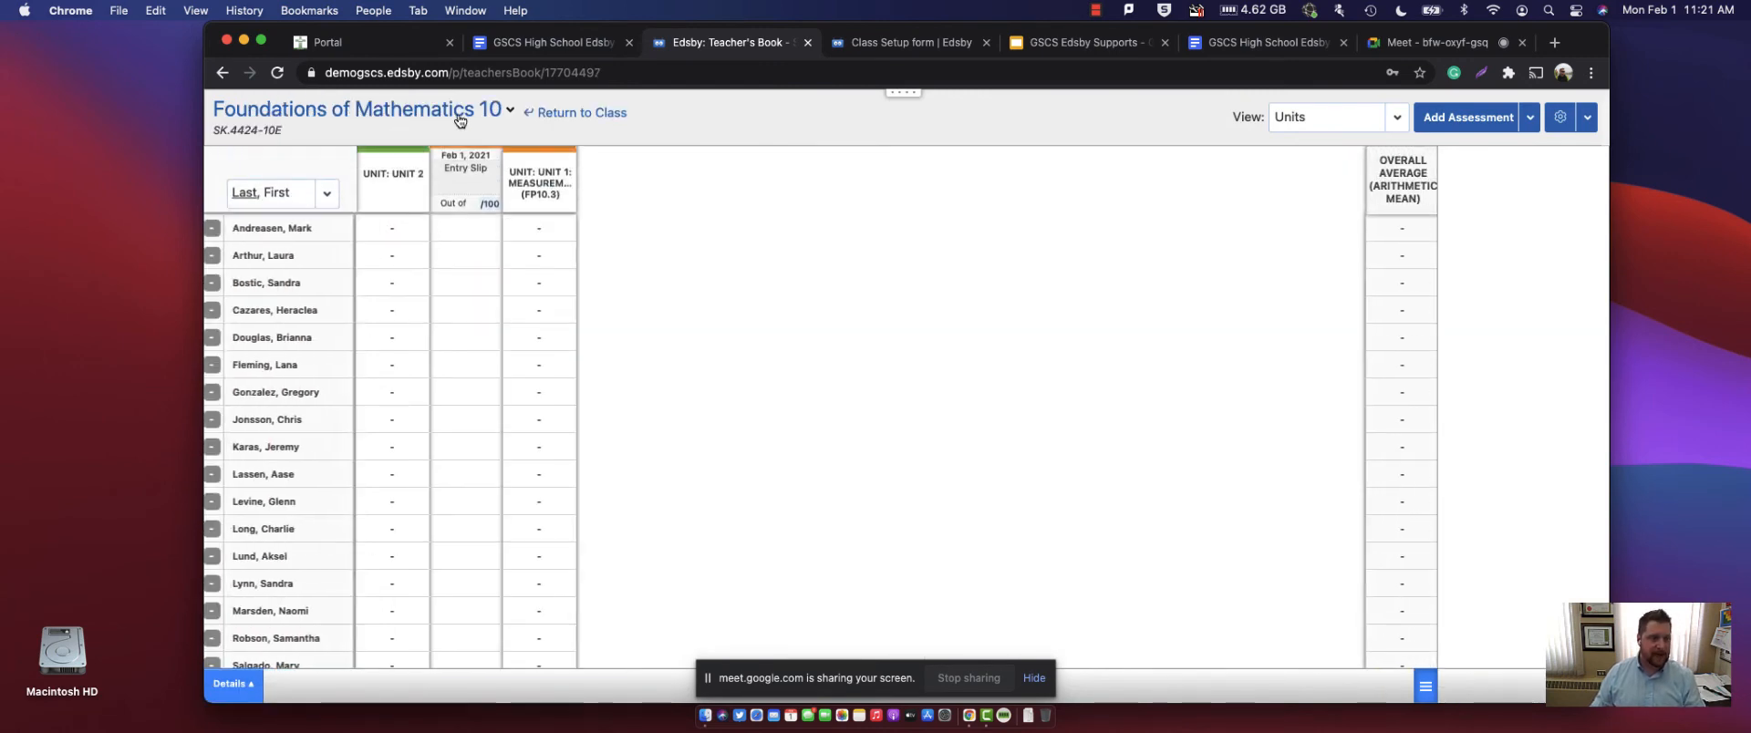
{"action": "left_click", "coordinate": [1561, 119]}
{"action": "left_click", "coordinate": [1529, 146]}
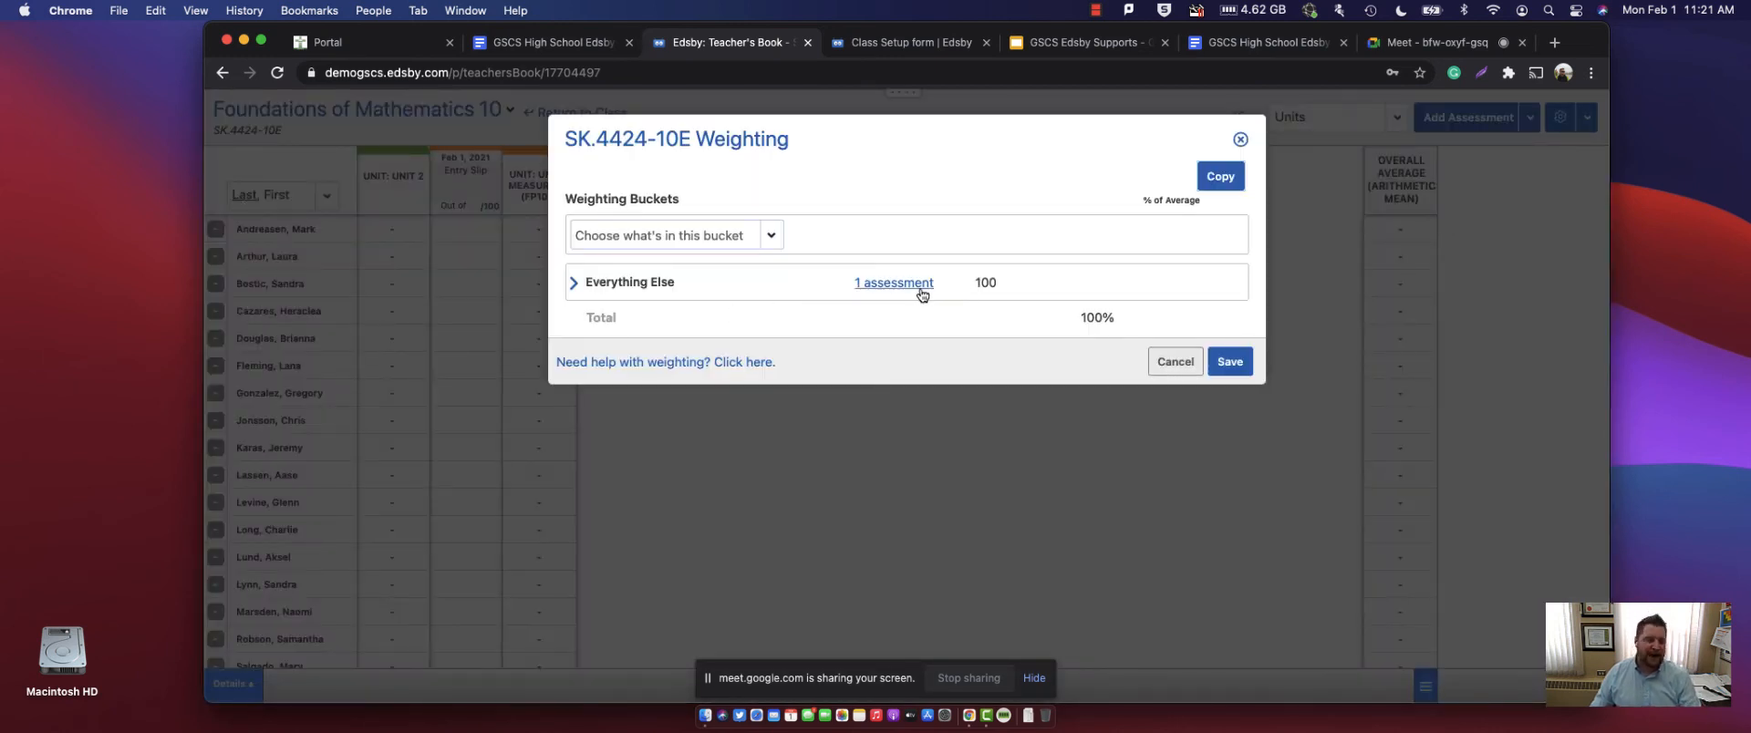
- Add an Assignment weighting bucket worth 20% of the average
{"action": "left_click", "coordinate": [767, 237]}
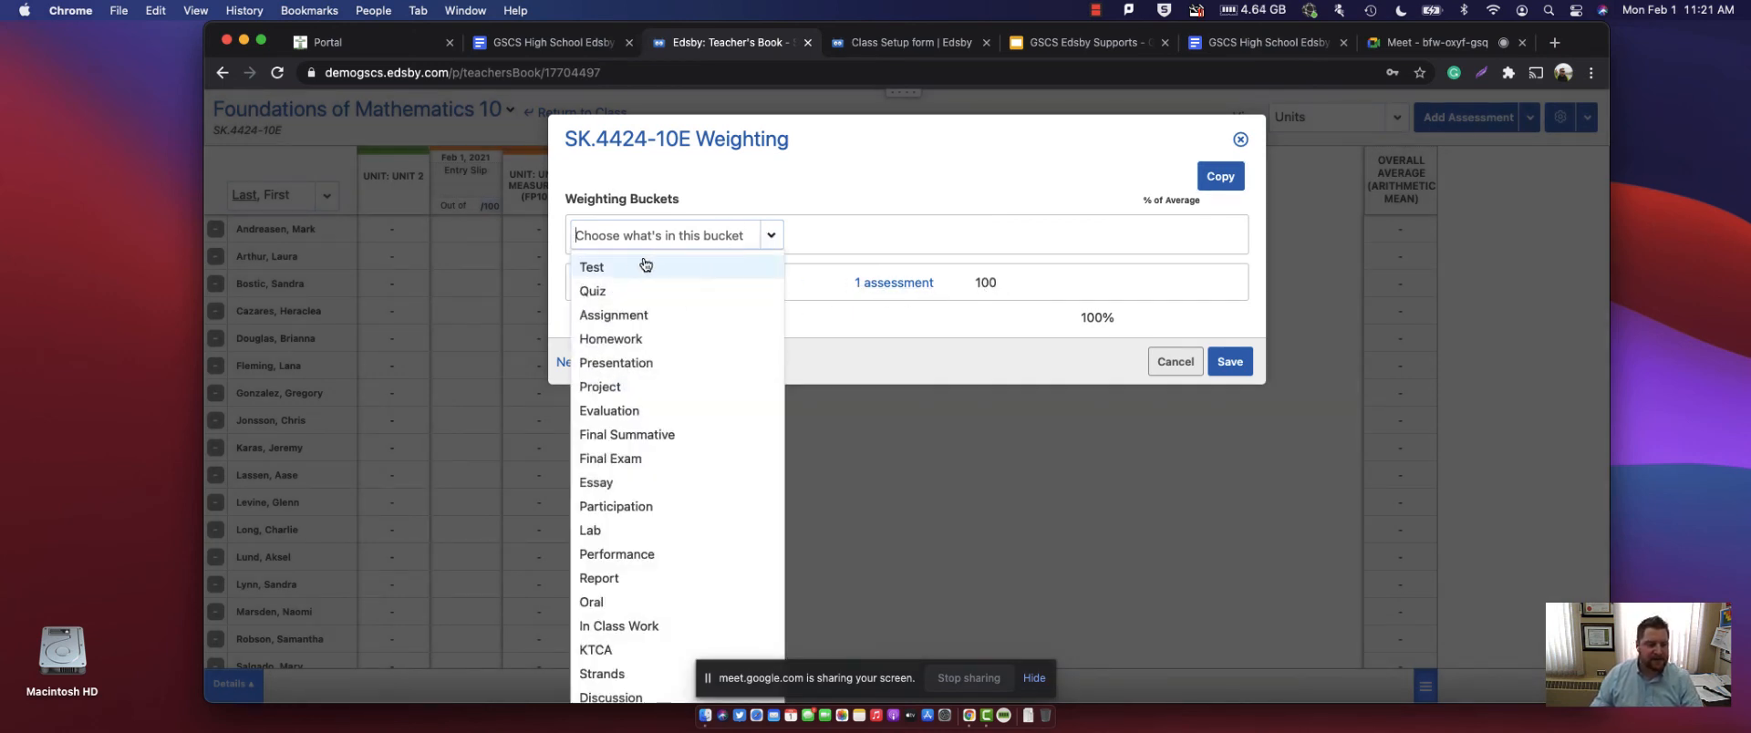
{"action": "left_click", "coordinate": [633, 316]}
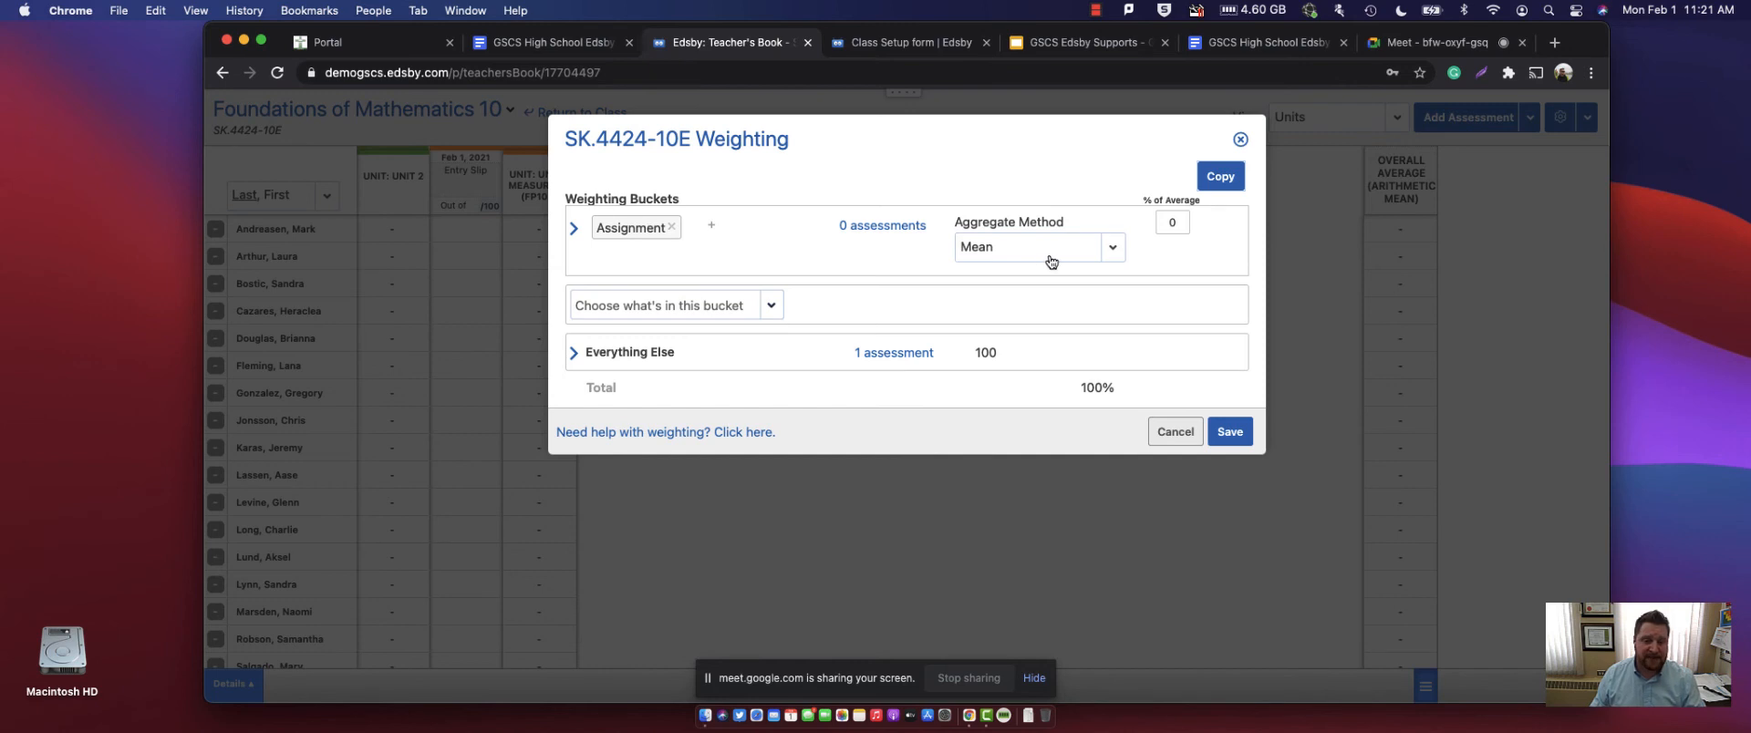
{"action": "double_click", "coordinate": [1169, 222]}
{"action": "type", "text": "2"}
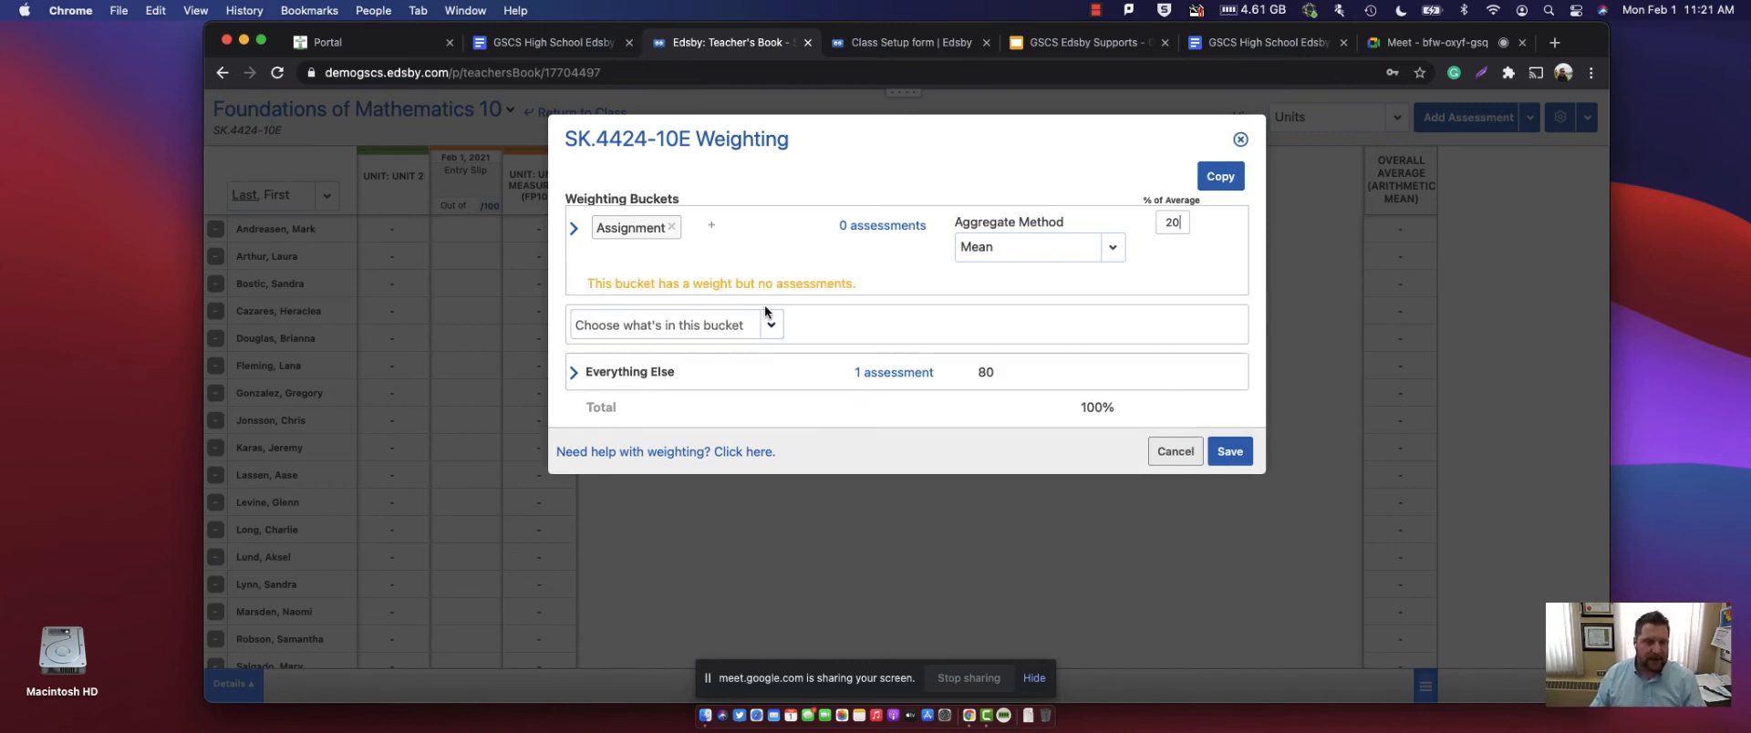
- Add a Quiz weighting bucket and set it to 20% of the average
{"action": "left_click", "coordinate": [771, 326]}
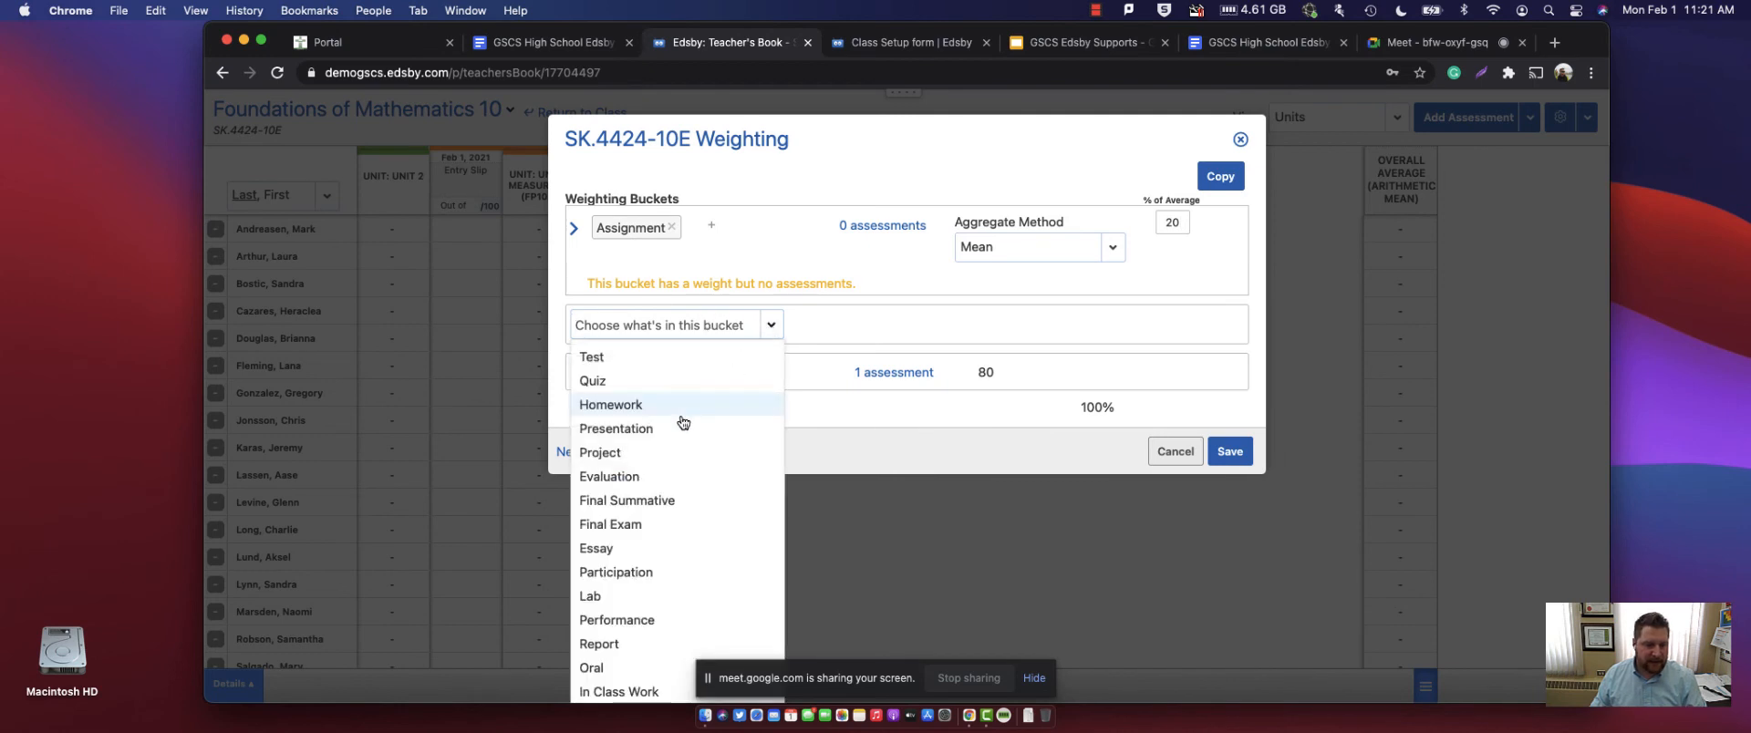
{"action": "left_click", "coordinate": [643, 381]}
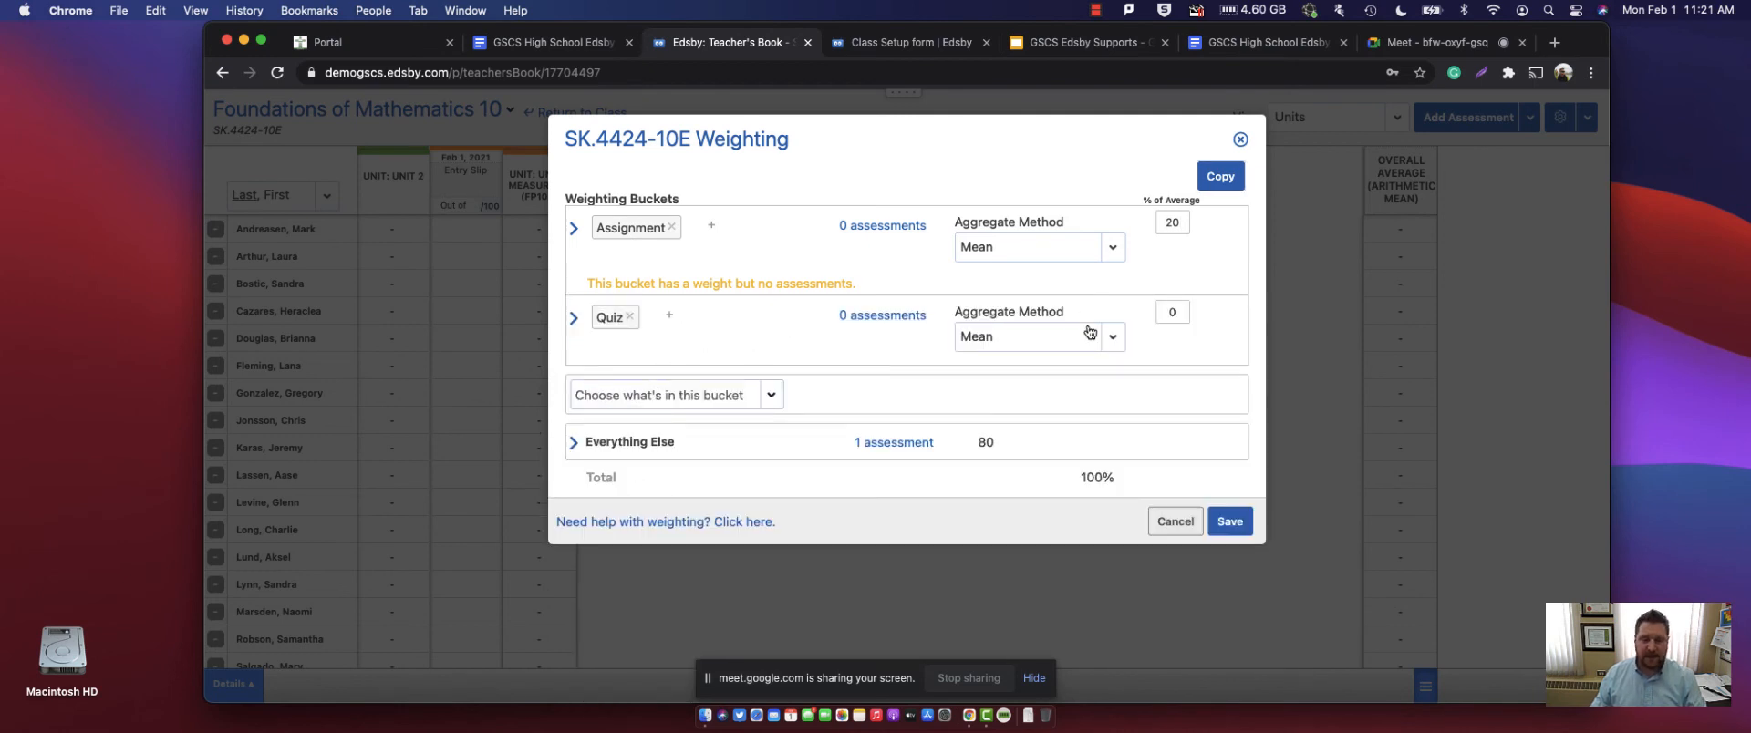
{"action": "double_click", "coordinate": [1187, 311]}
{"action": "type", "text": "20"}
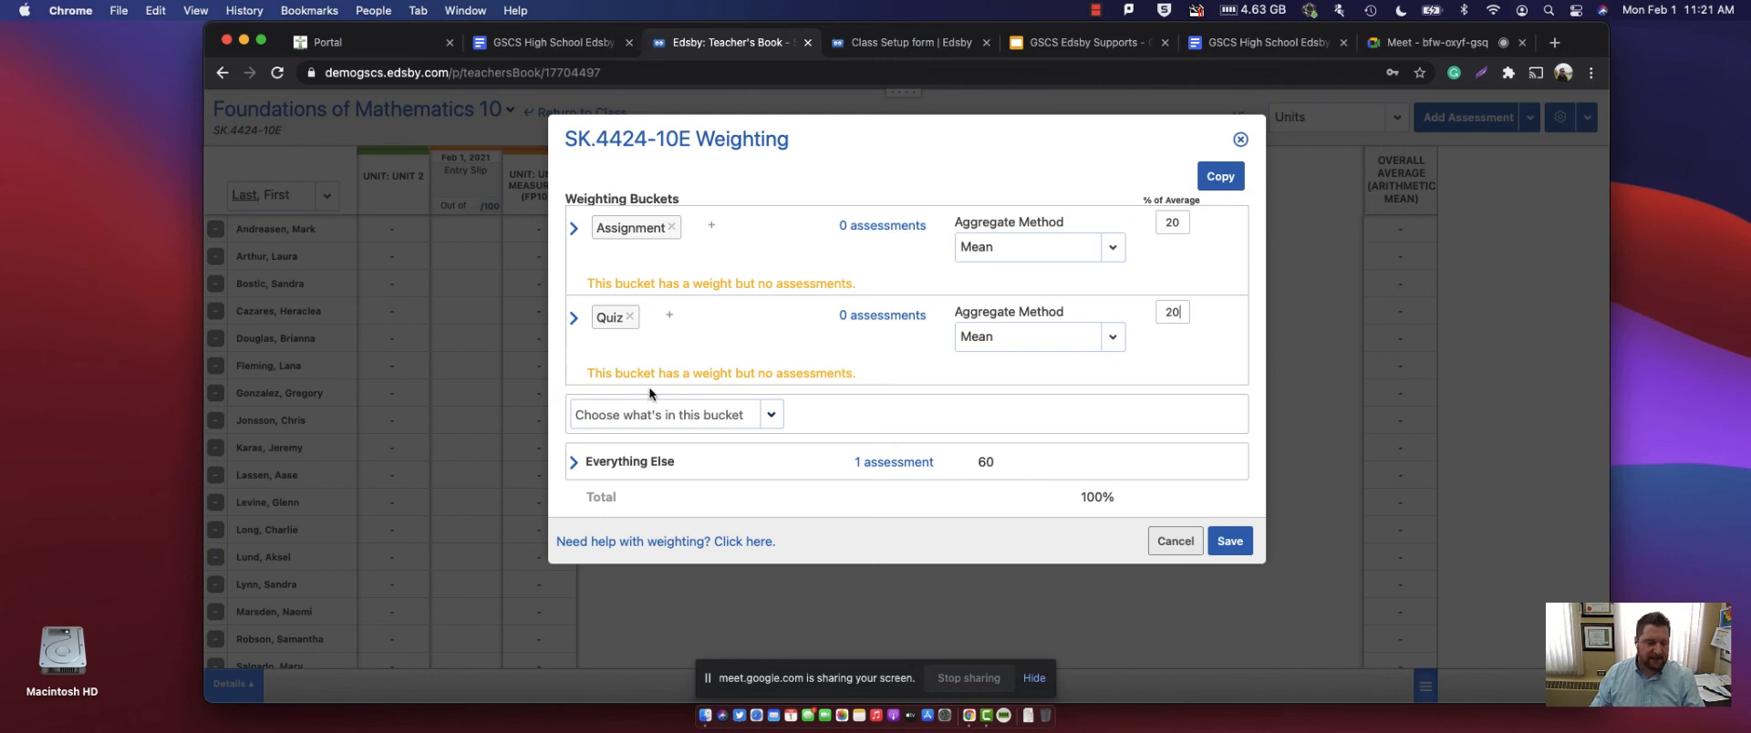
- Add a Final Exam weighting bucket worth 25% of the average
{"action": "left_click", "coordinate": [777, 417]}
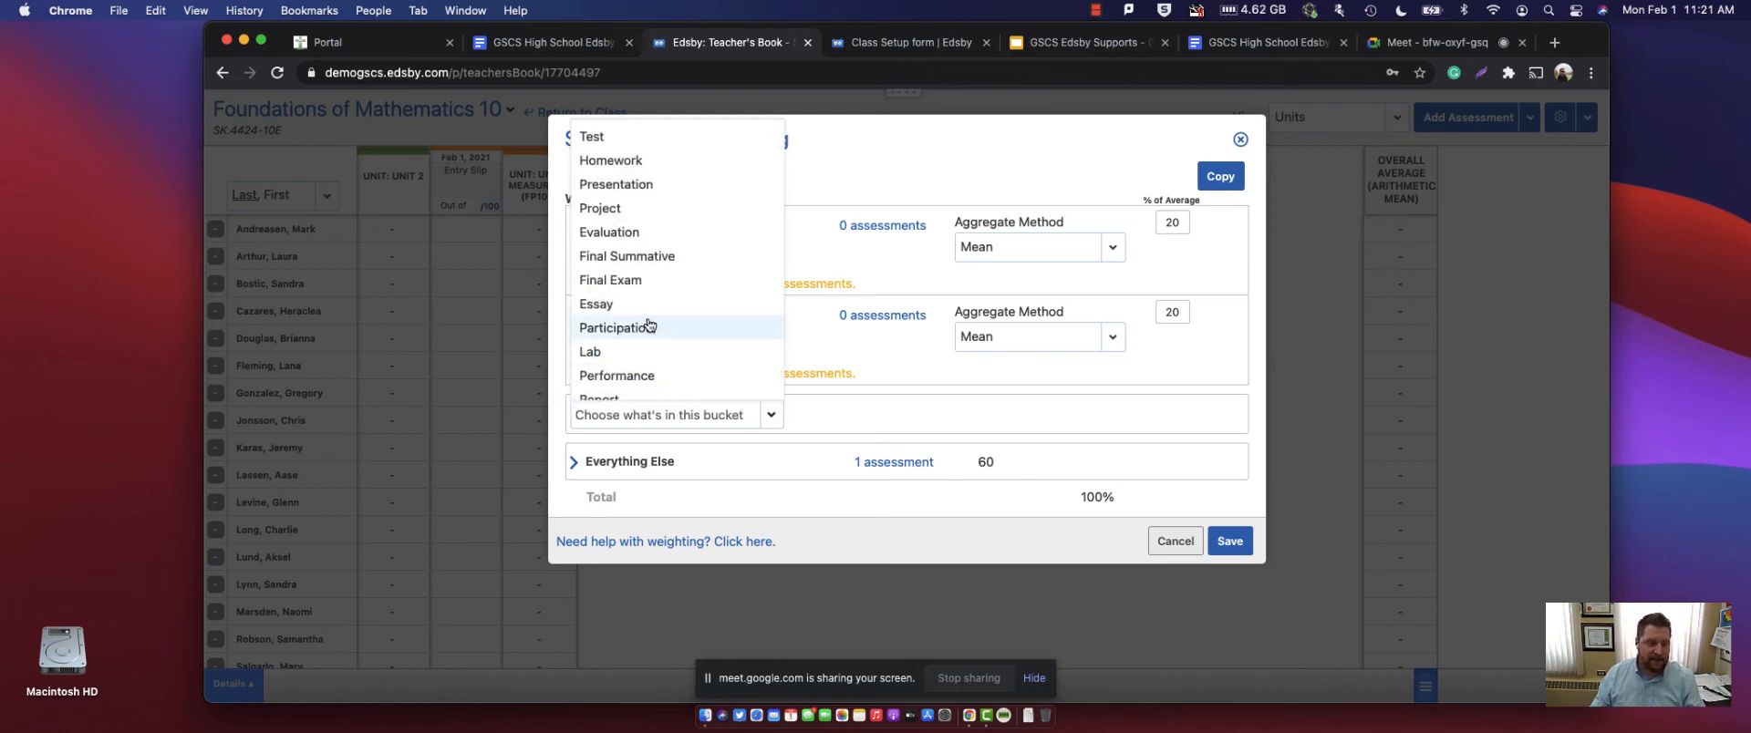
{"action": "scroll", "coordinate": [658, 314], "scroll_direction": "down", "scroll_amount": 2}
{"action": "left_click", "coordinate": [673, 218]}
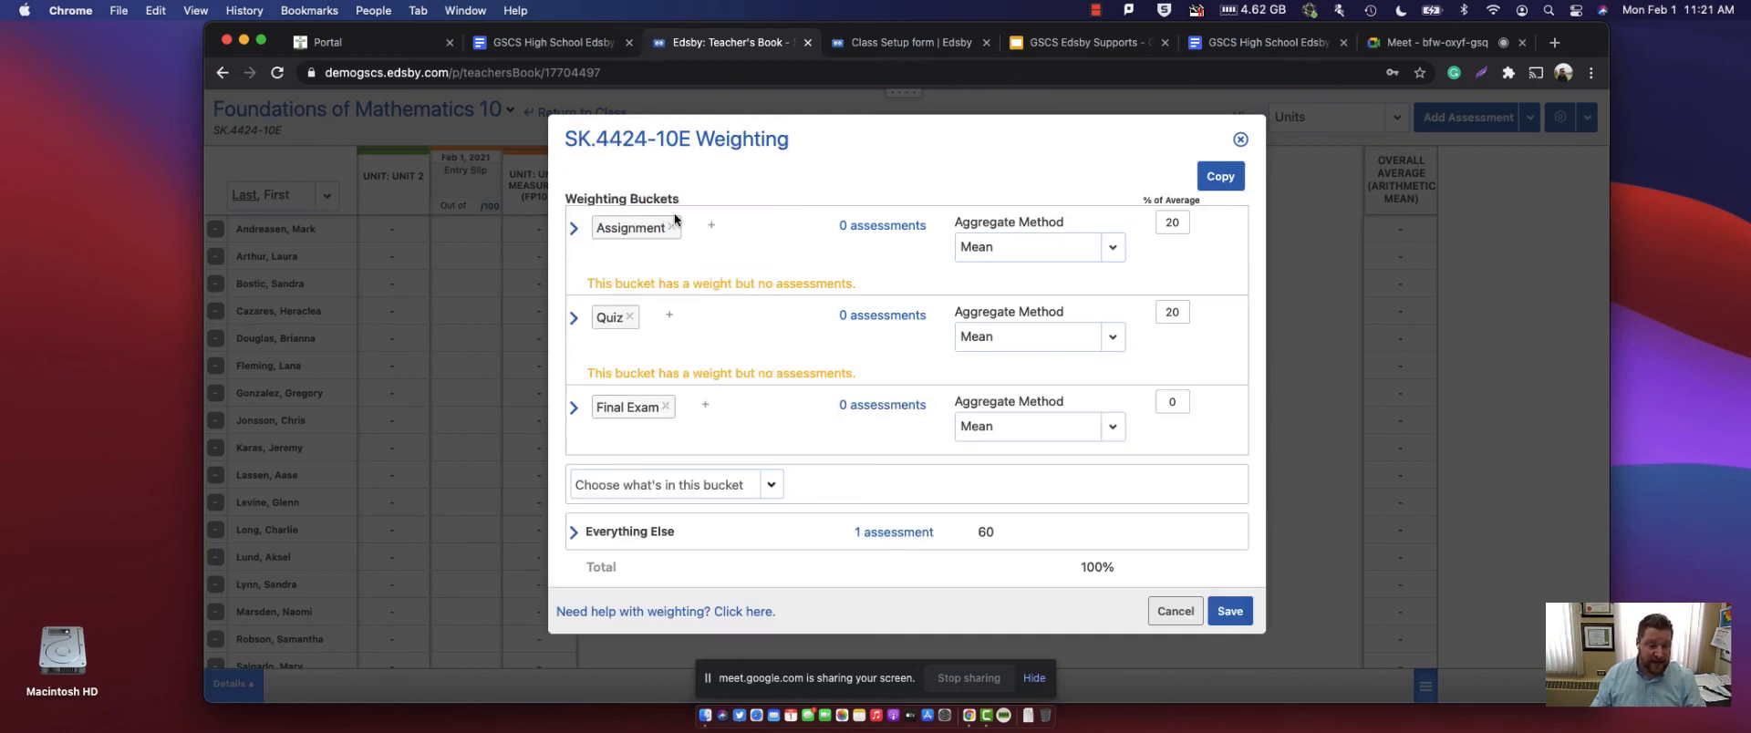
{"action": "double_click", "coordinate": [1174, 402]}
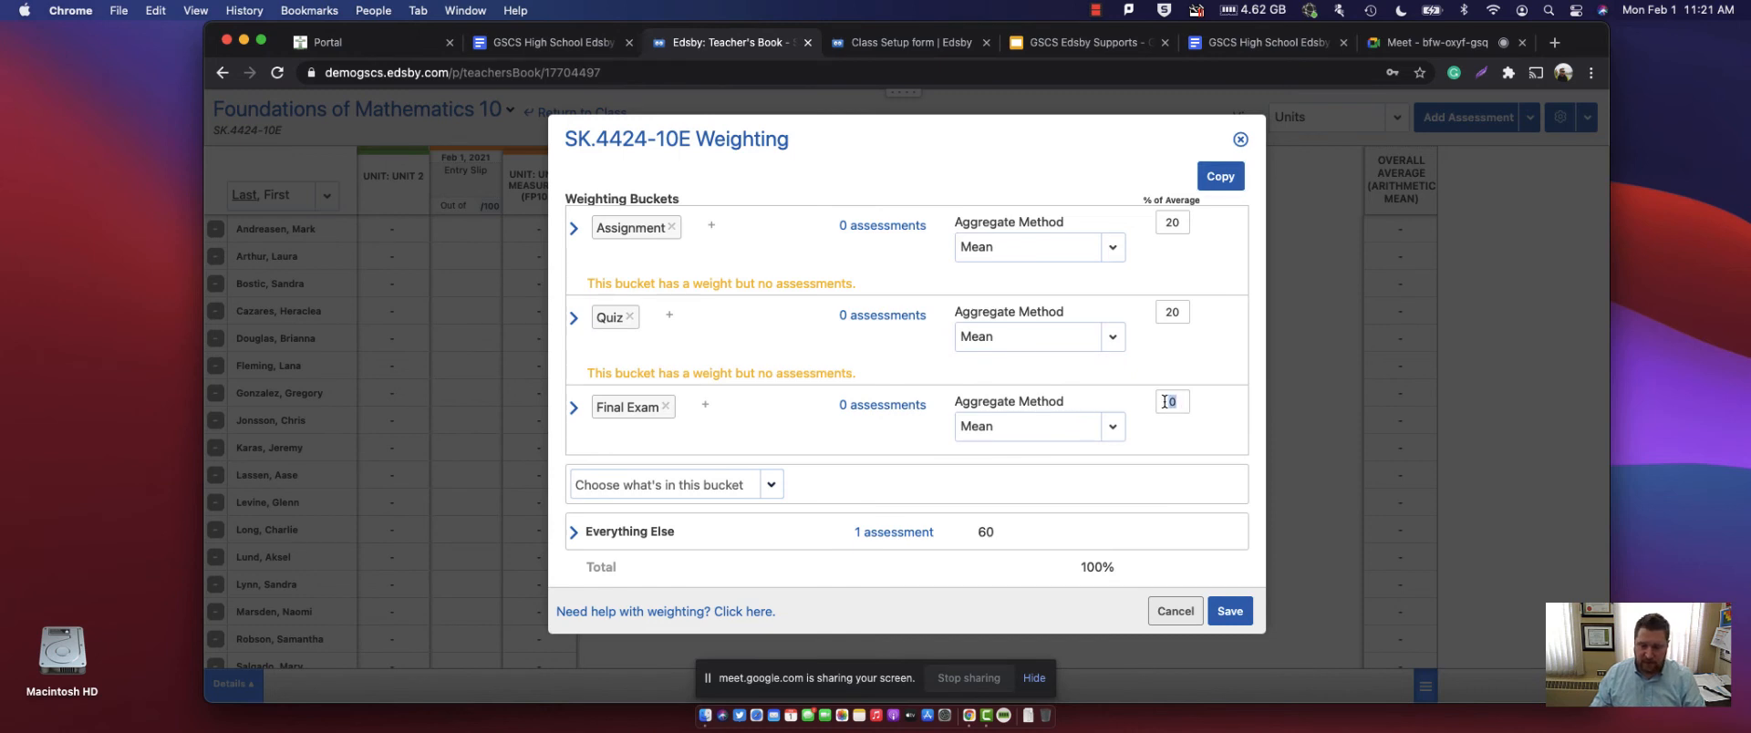
{"action": "type", "text": "25"}
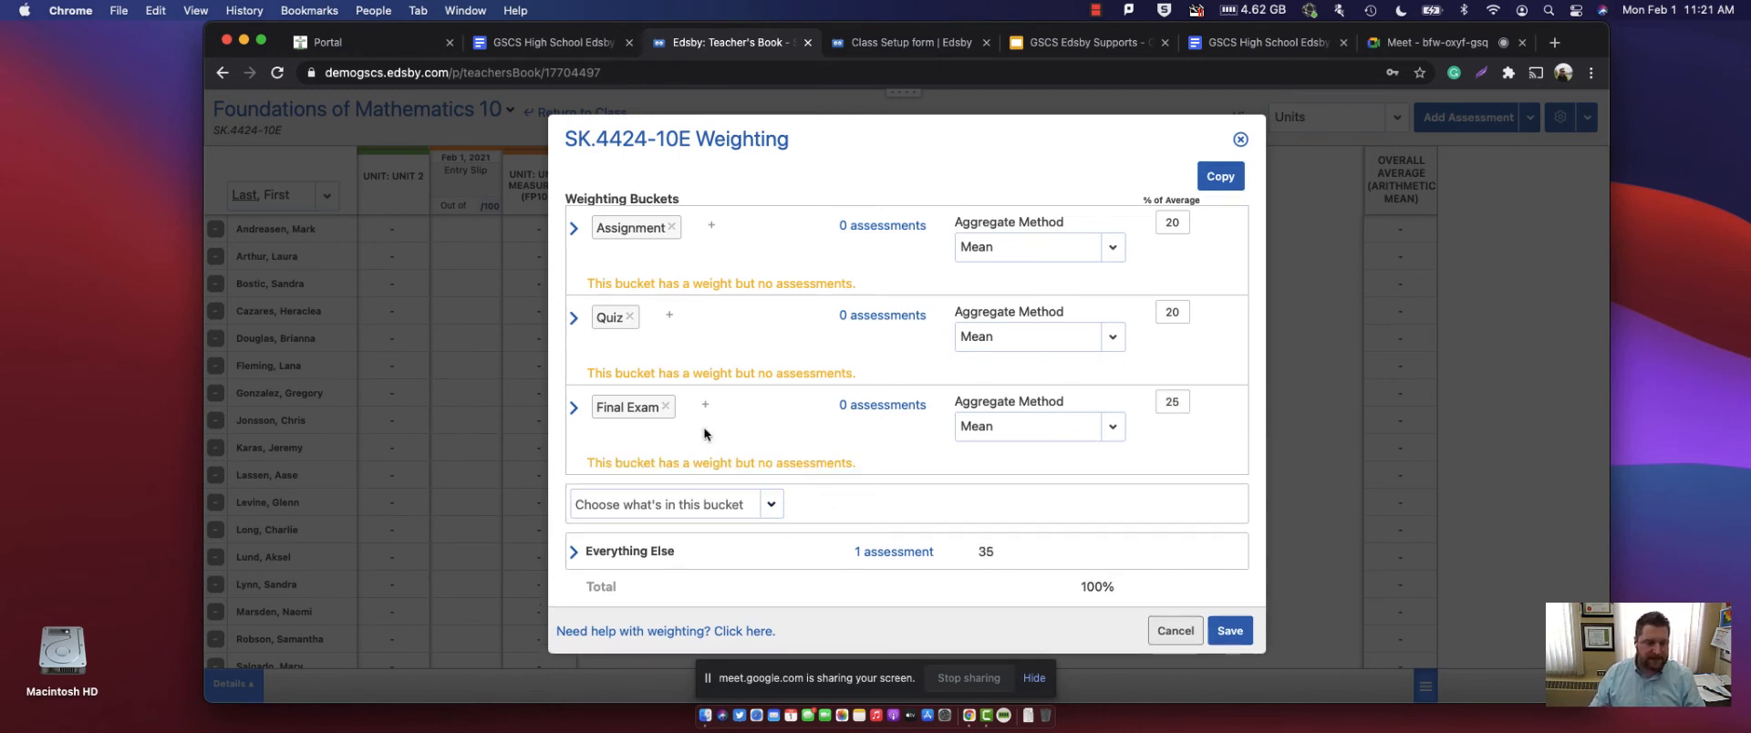
- Add a Homework weighting bucket and set it to 10% of the average
{"action": "left_click", "coordinate": [771, 504]}
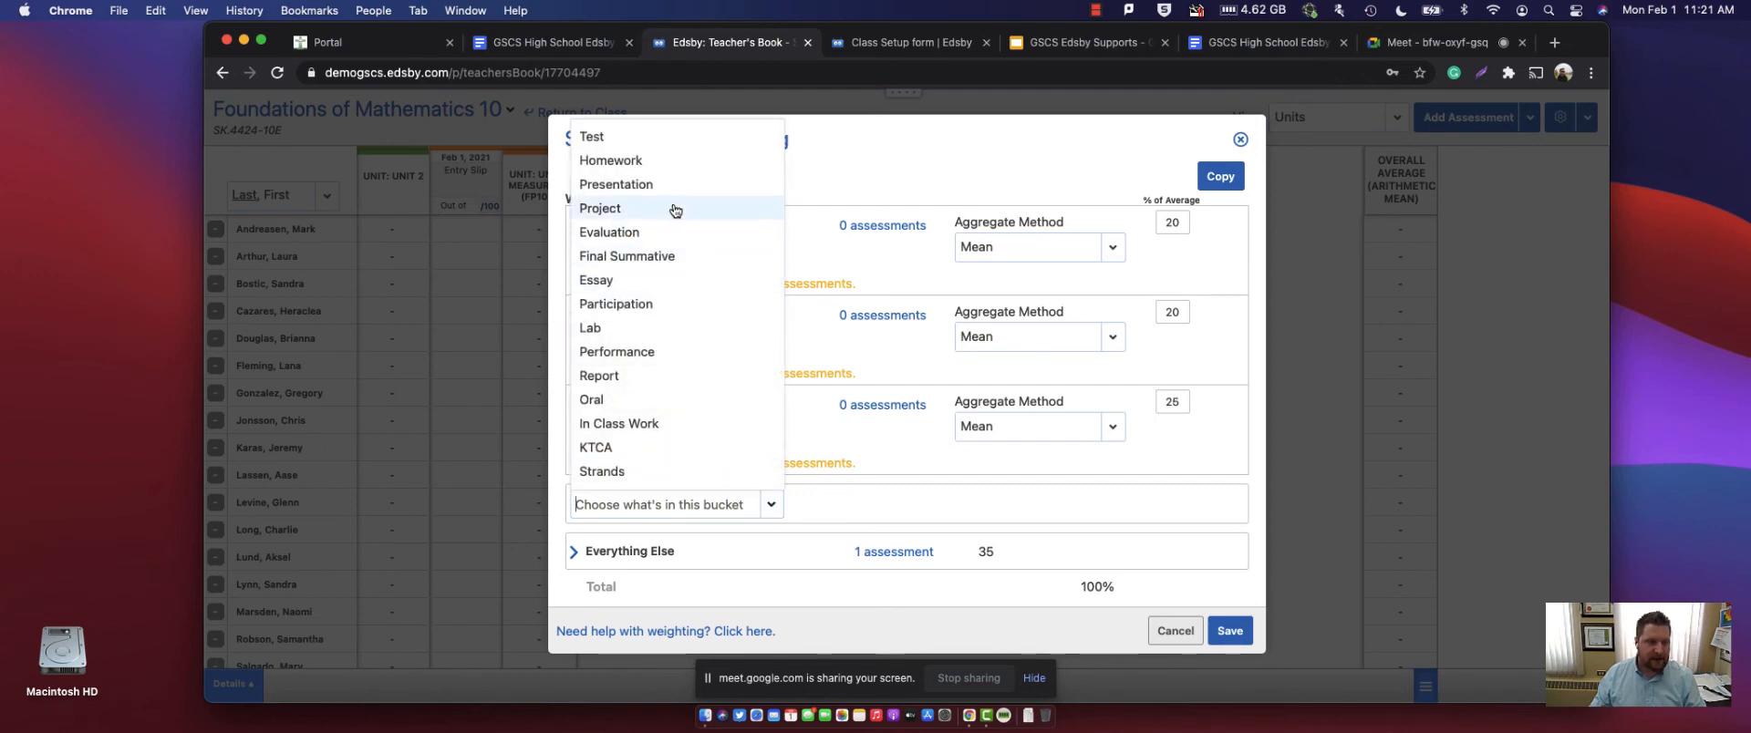
{"action": "left_click", "coordinate": [676, 162]}
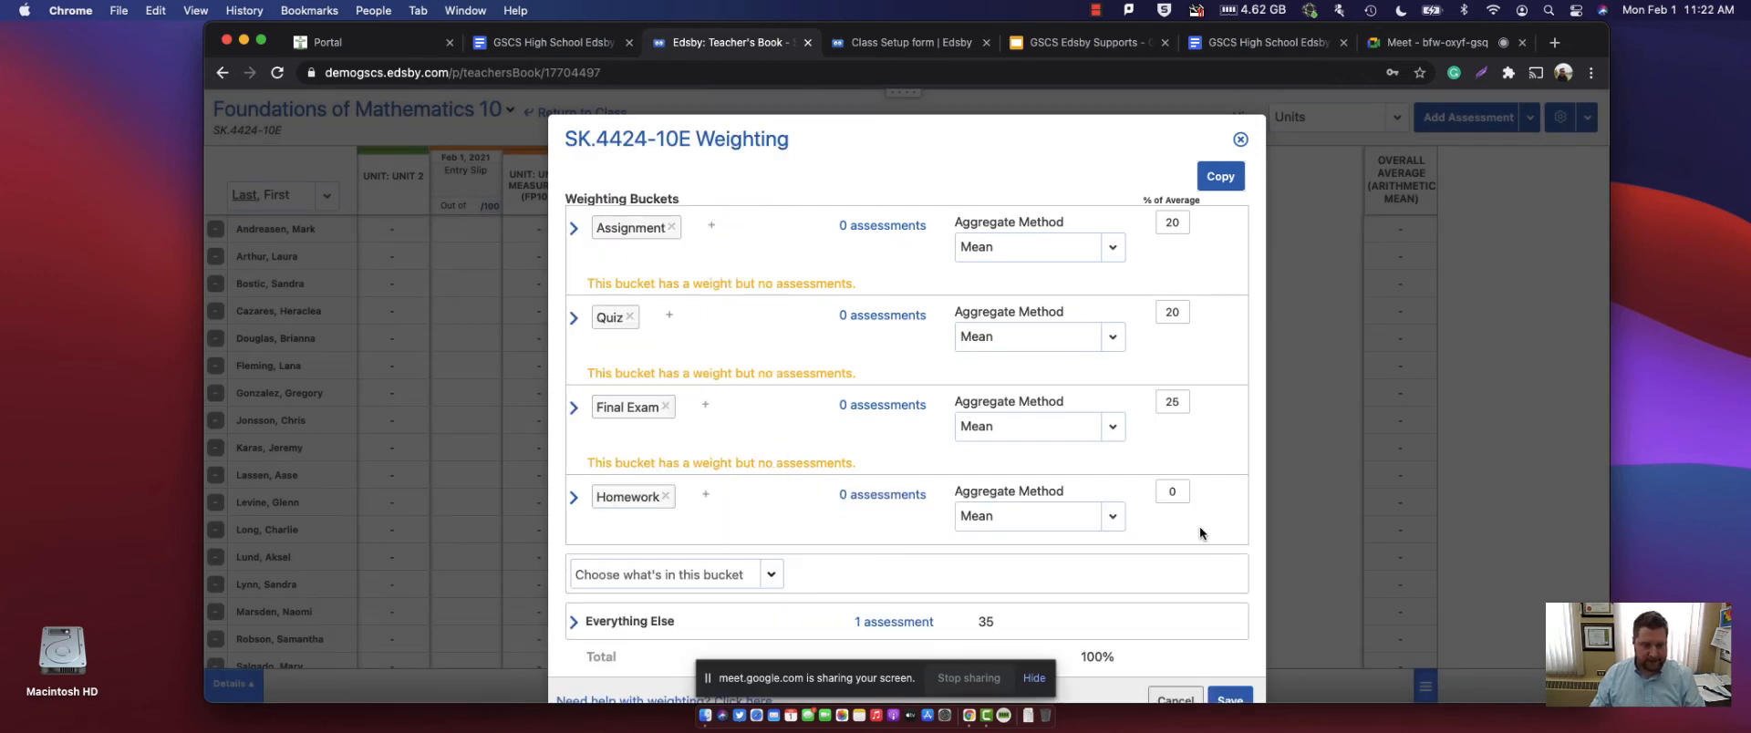
{"action": "double_click", "coordinate": [1162, 491]}
{"action": "type", "text": "10"}
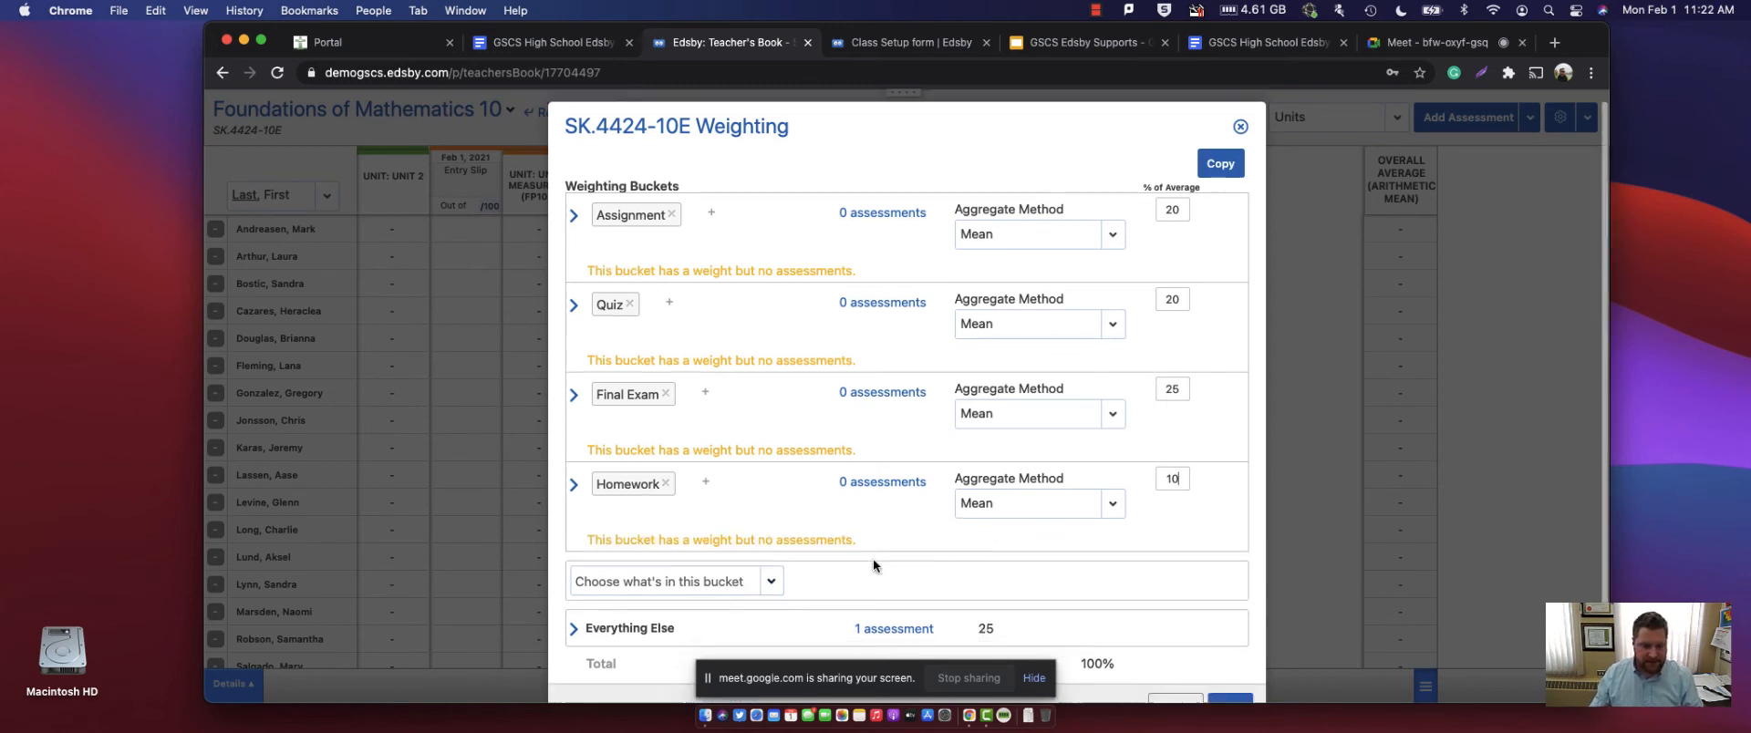
- Add a Project weighting bucket worth 10% of the average
{"action": "scroll", "coordinate": [873, 566], "scroll_direction": "down", "scroll_amount": 1}
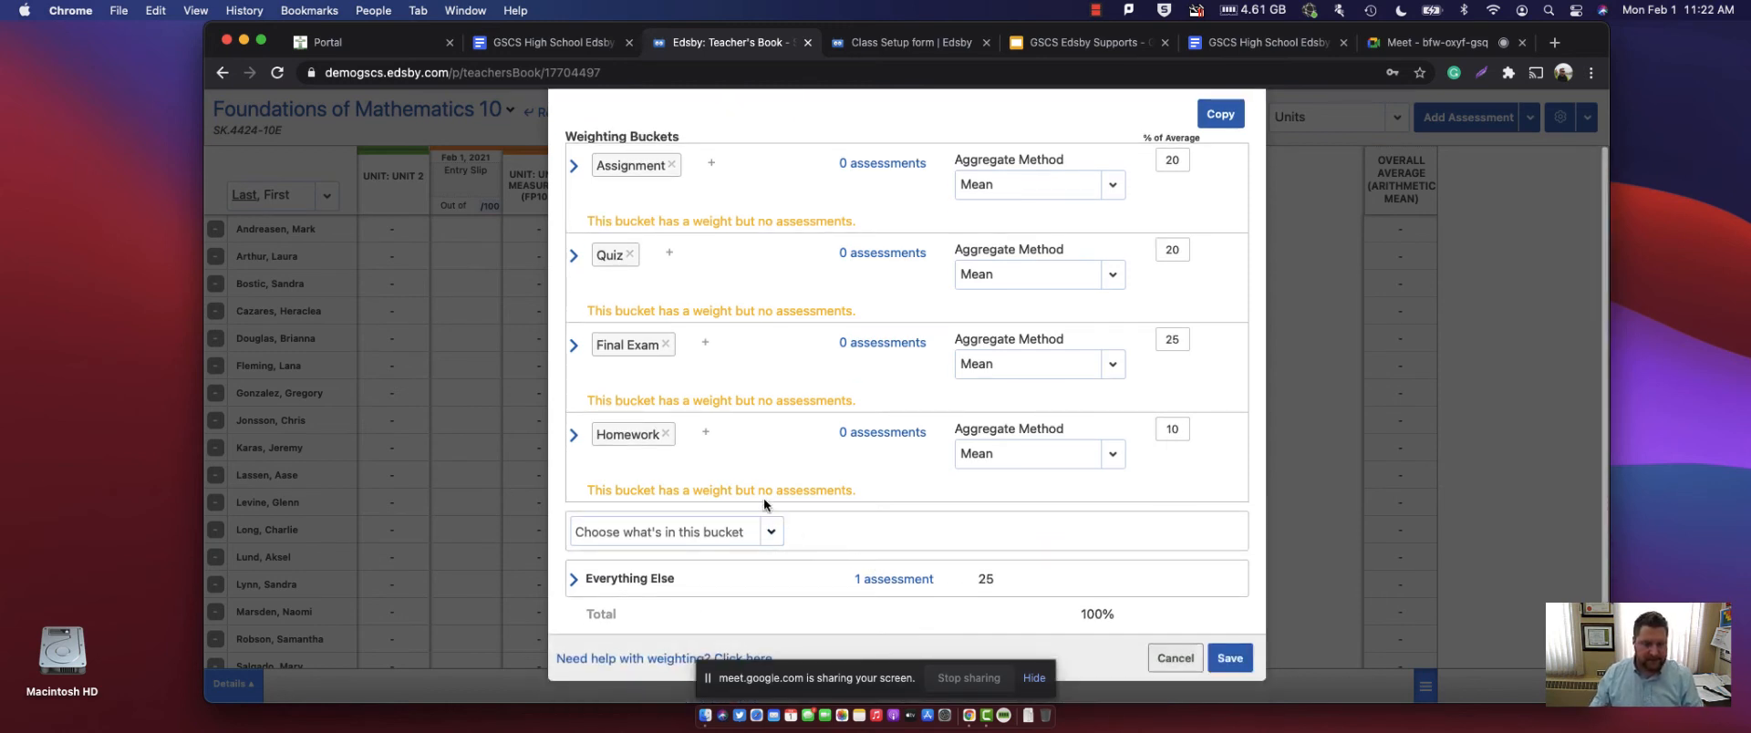
{"action": "left_click", "coordinate": [770, 532]}
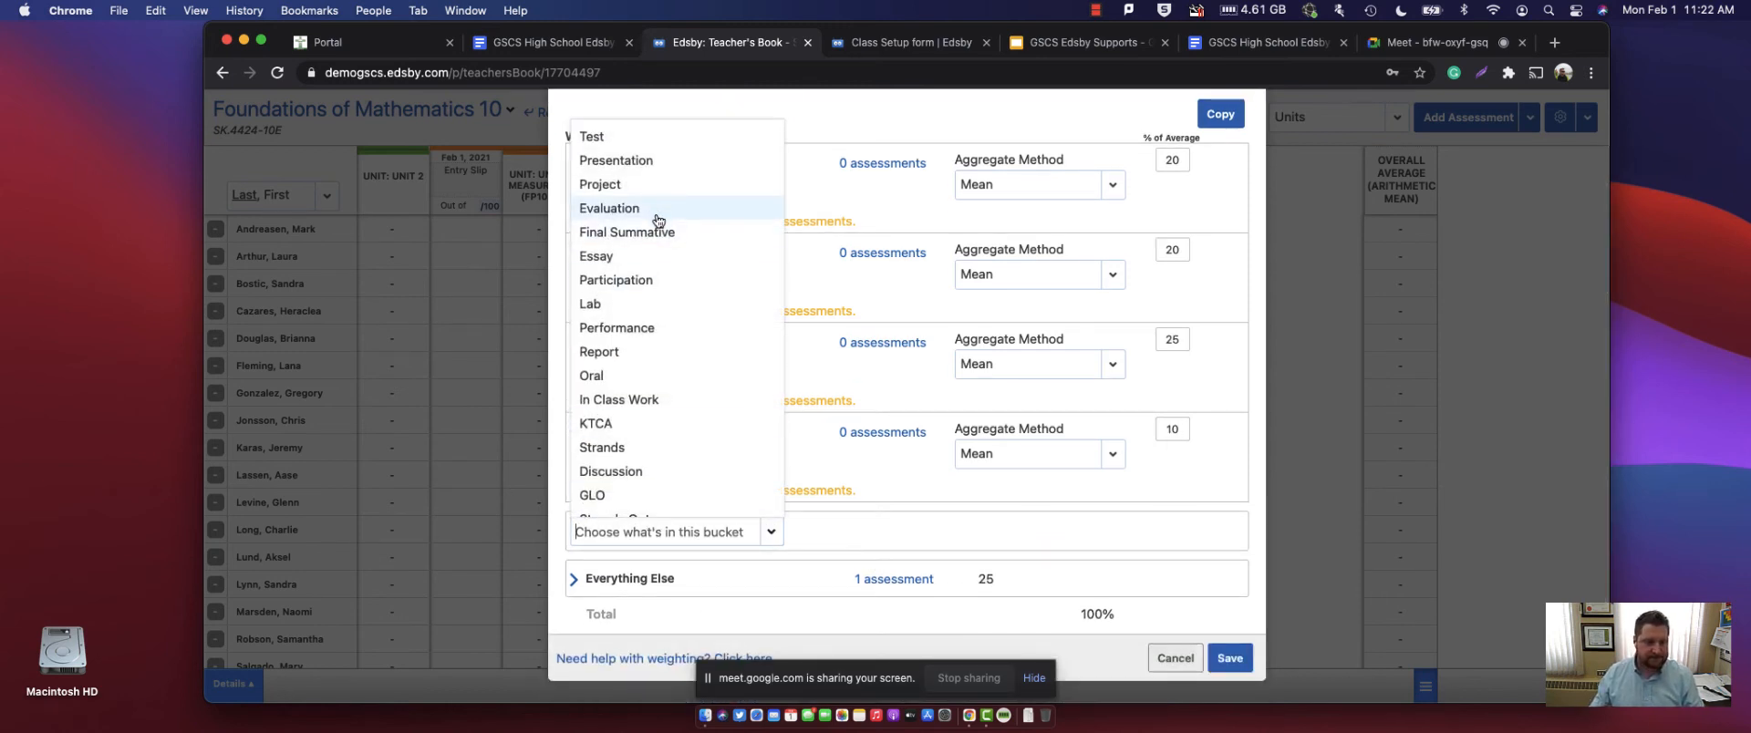
{"action": "left_click", "coordinate": [666, 186]}
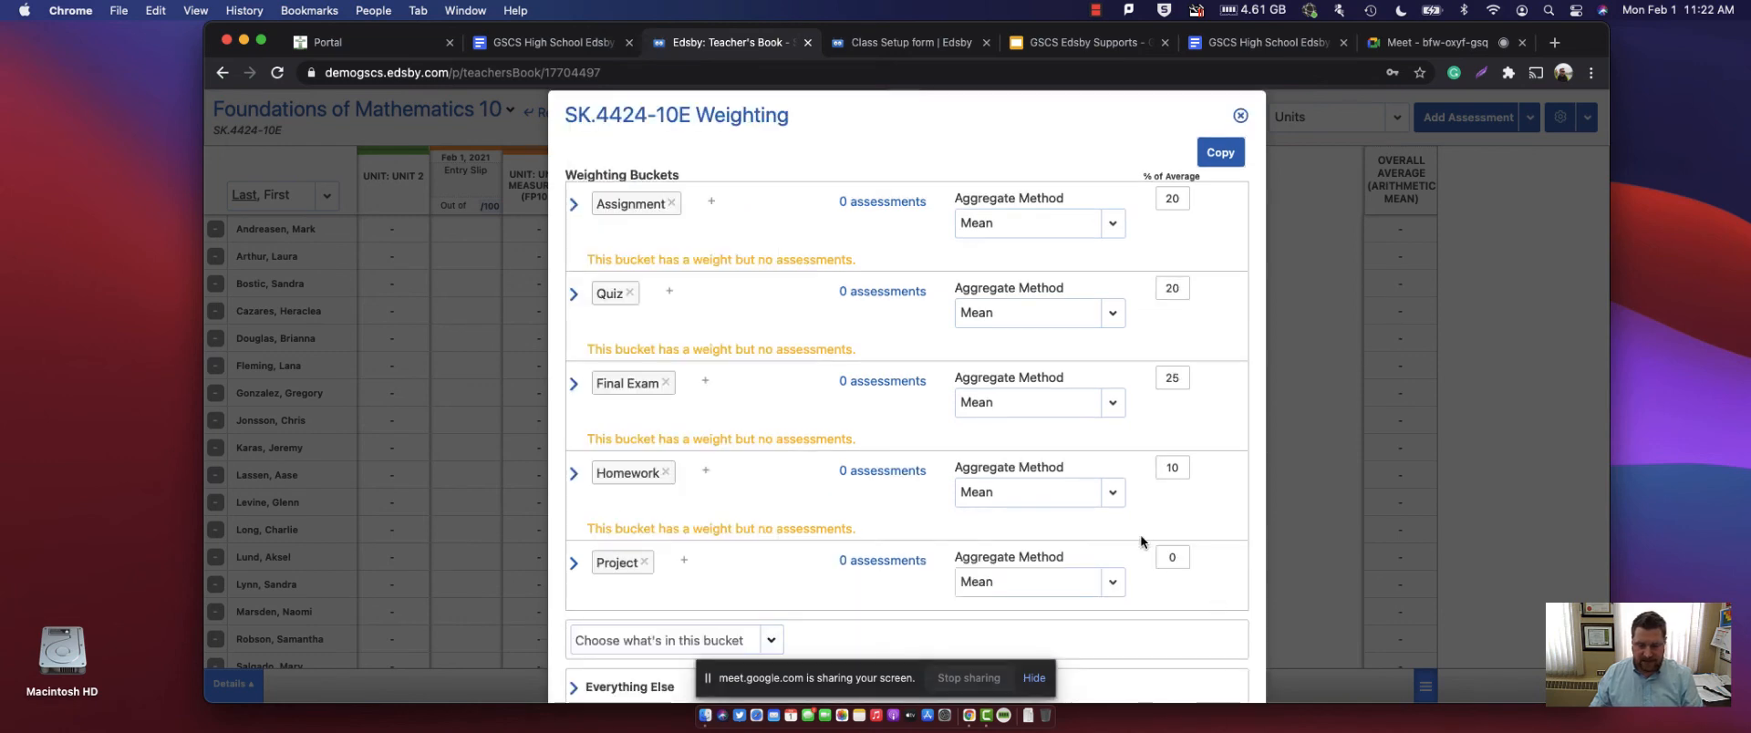
{"action": "left_click_drag", "start_coordinate": [1181, 557], "coordinate": [1131, 562]}
{"action": "type", "text": "10"}
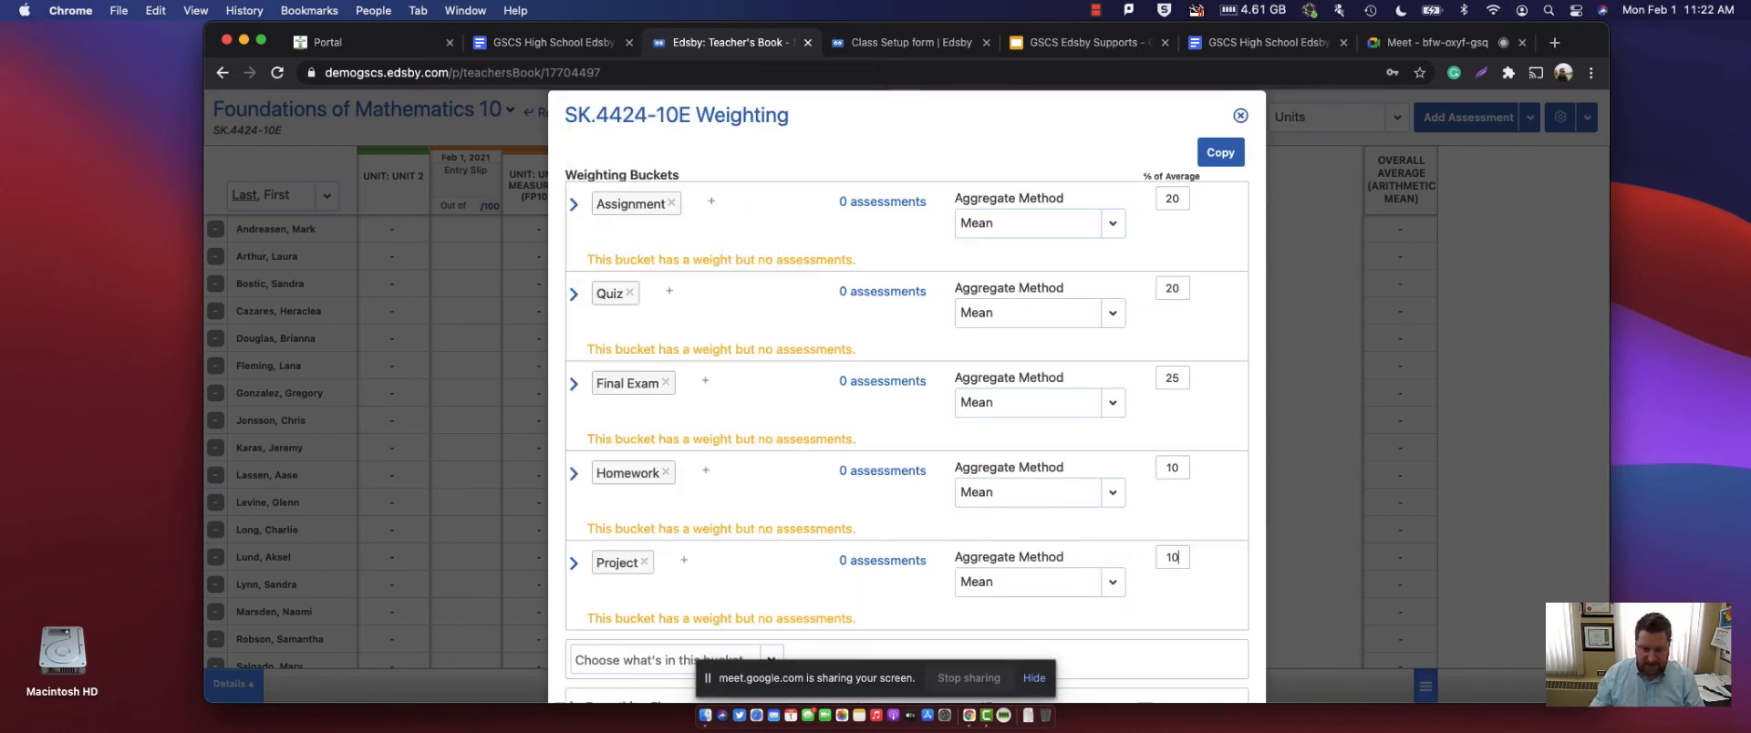
- Add a Lab weighting bucket and set it to 15% of the average
{"action": "scroll", "coordinate": [881, 453], "scroll_direction": "down", "scroll_amount": 3}
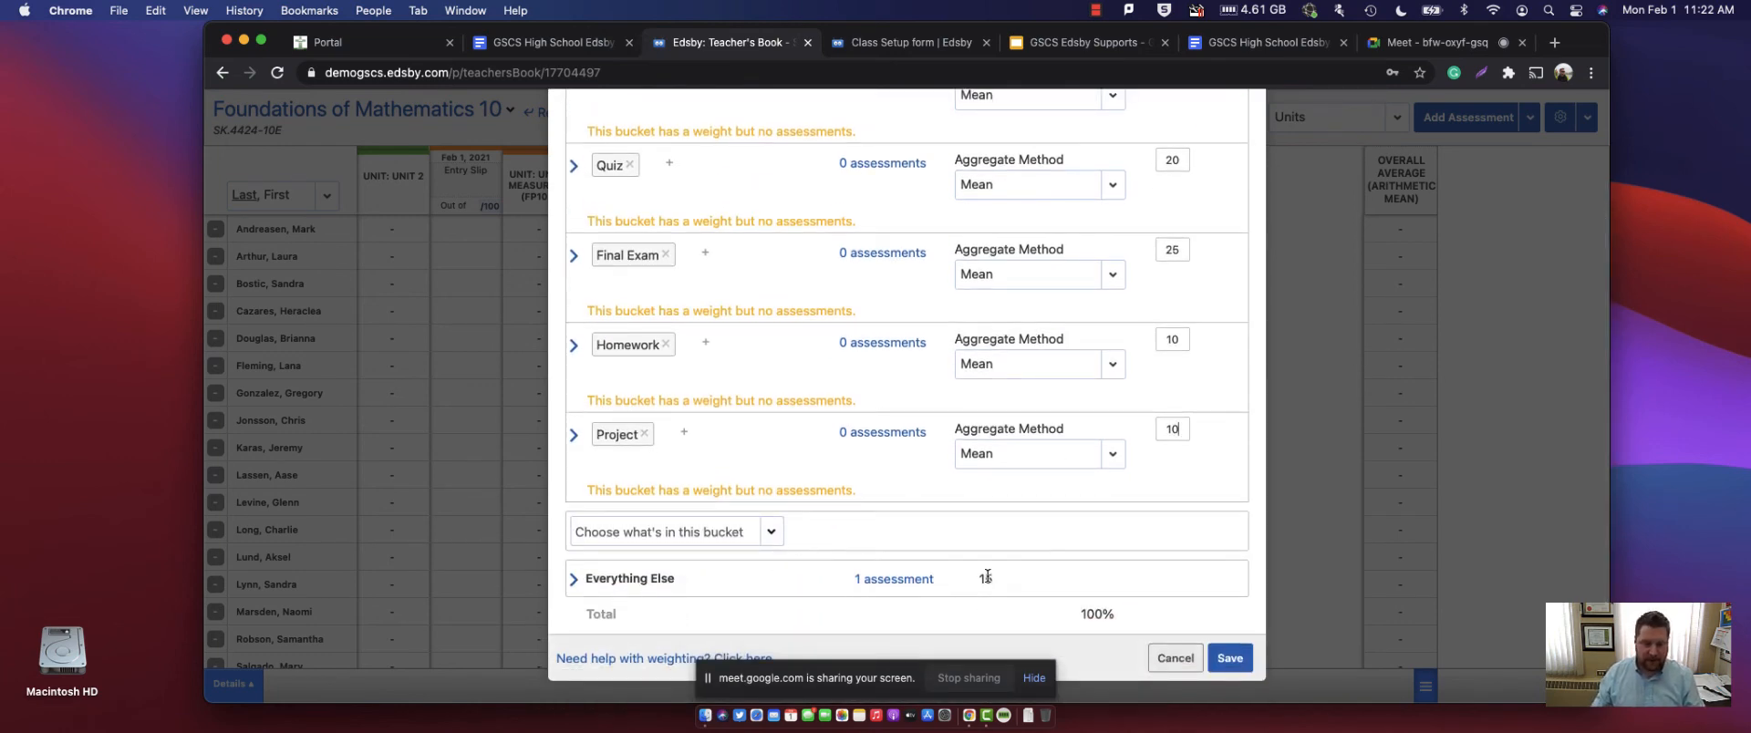
{"action": "left_click", "coordinate": [771, 532]}
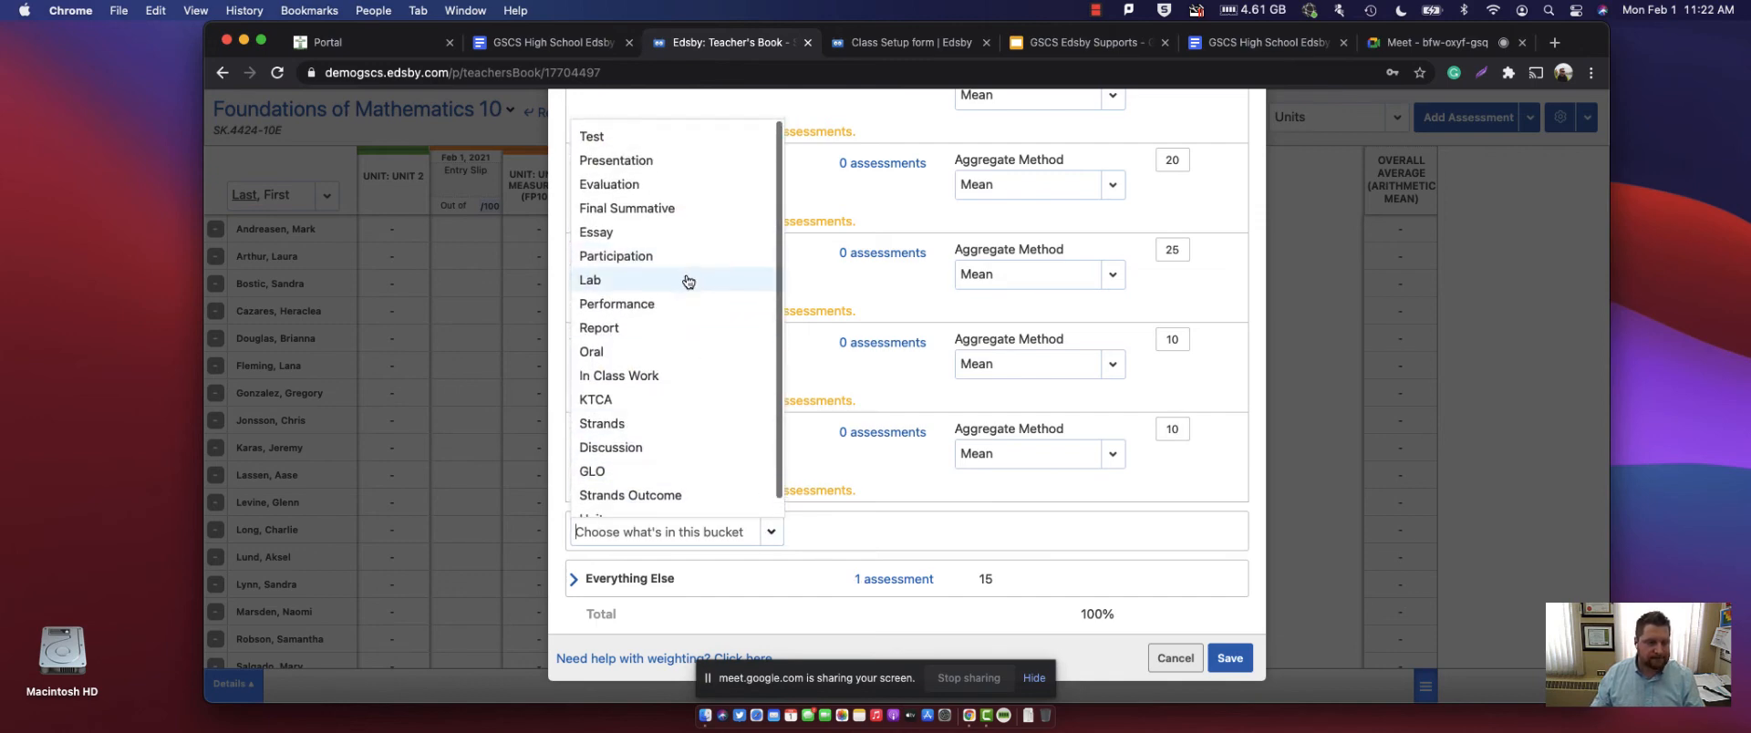
{"action": "left_click", "coordinate": [679, 283]}
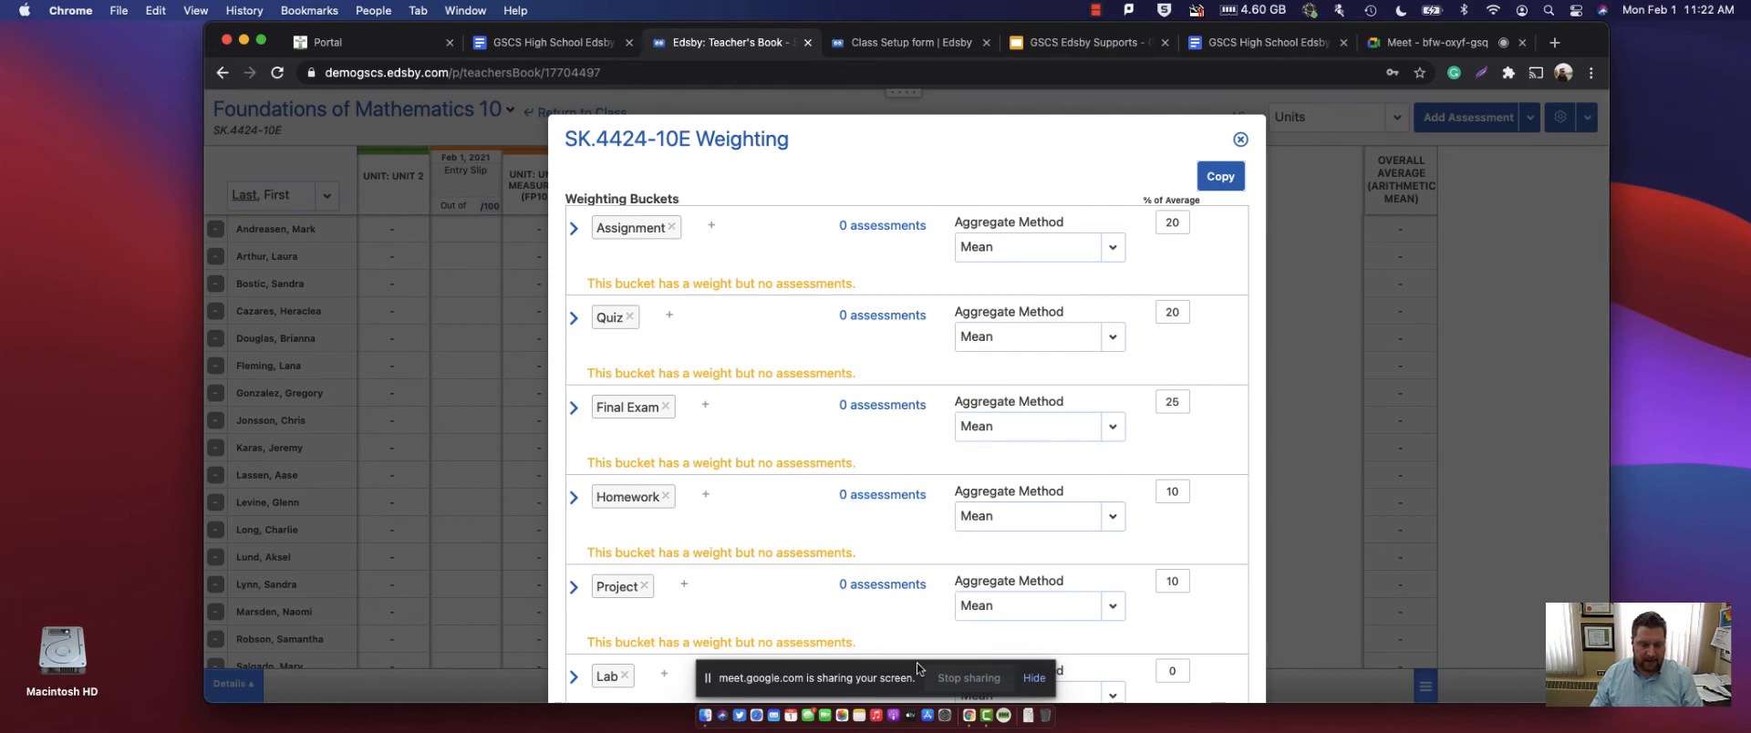
{"action": "scroll", "coordinate": [955, 588], "scroll_direction": "down", "scroll_amount": 5}
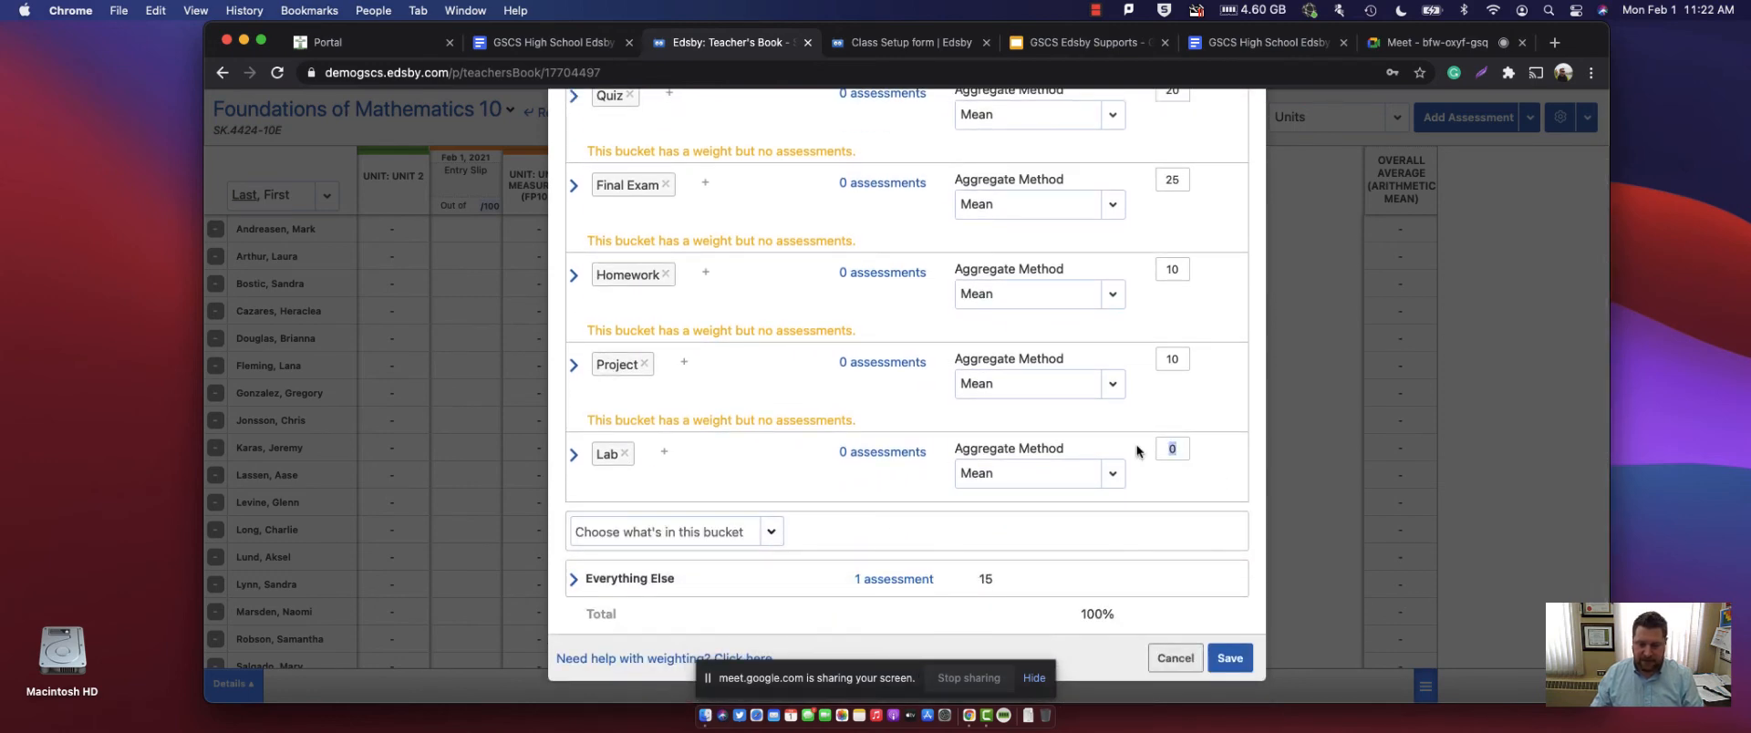
{"action": "type", "text": "15"}
{"action": "scroll", "coordinate": [1085, 534], "scroll_direction": "down", "scroll_amount": 1}
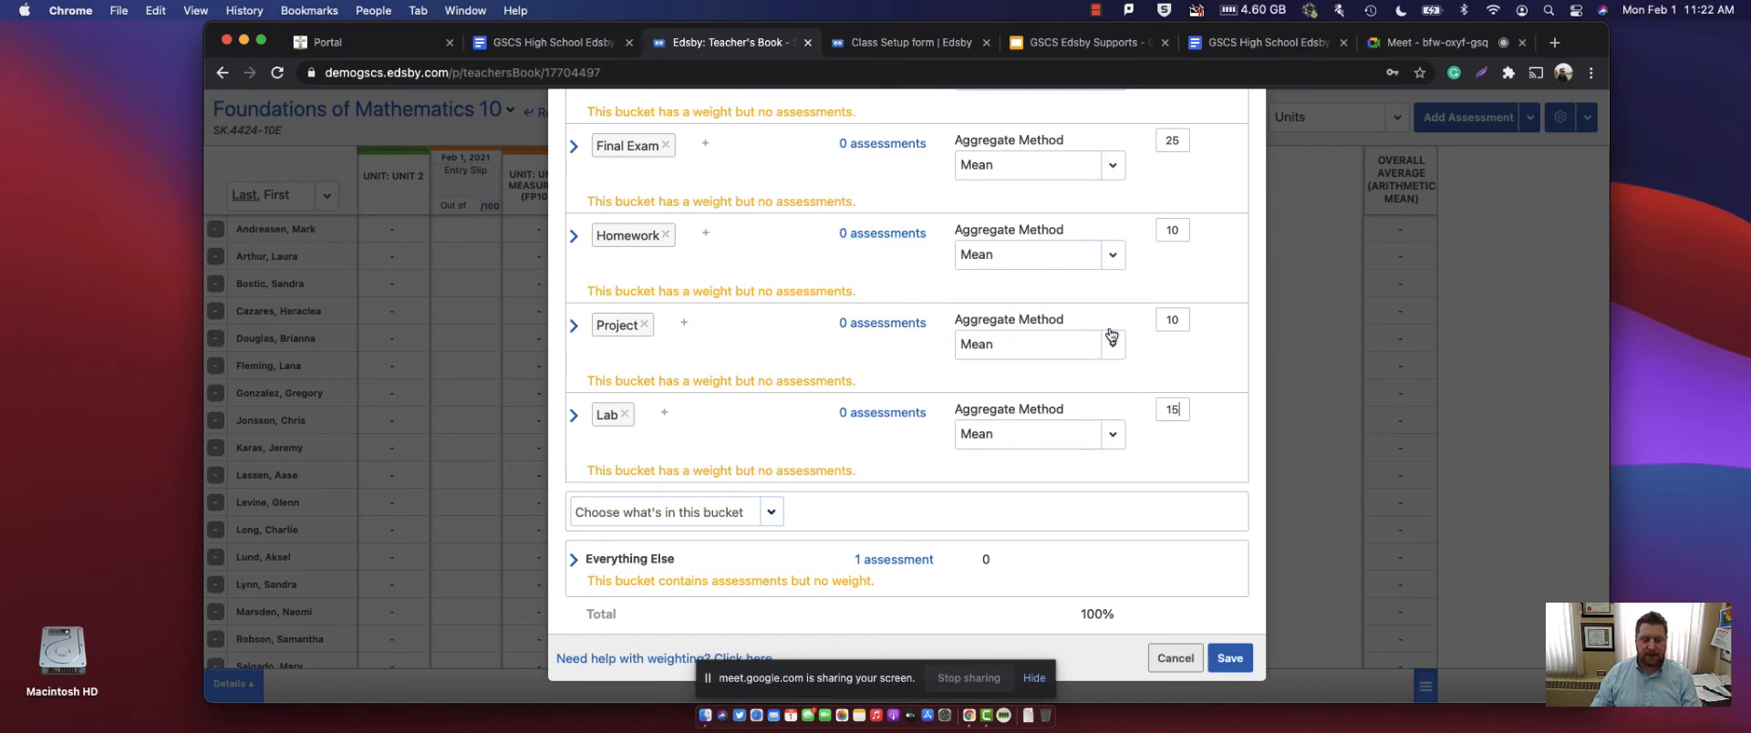
- Review the weighting buckets from Assignment to Lab and save the SK.4424-10E weighting
{"action": "scroll", "coordinate": [1085, 330], "scroll_direction": "up", "scroll_amount": 5}
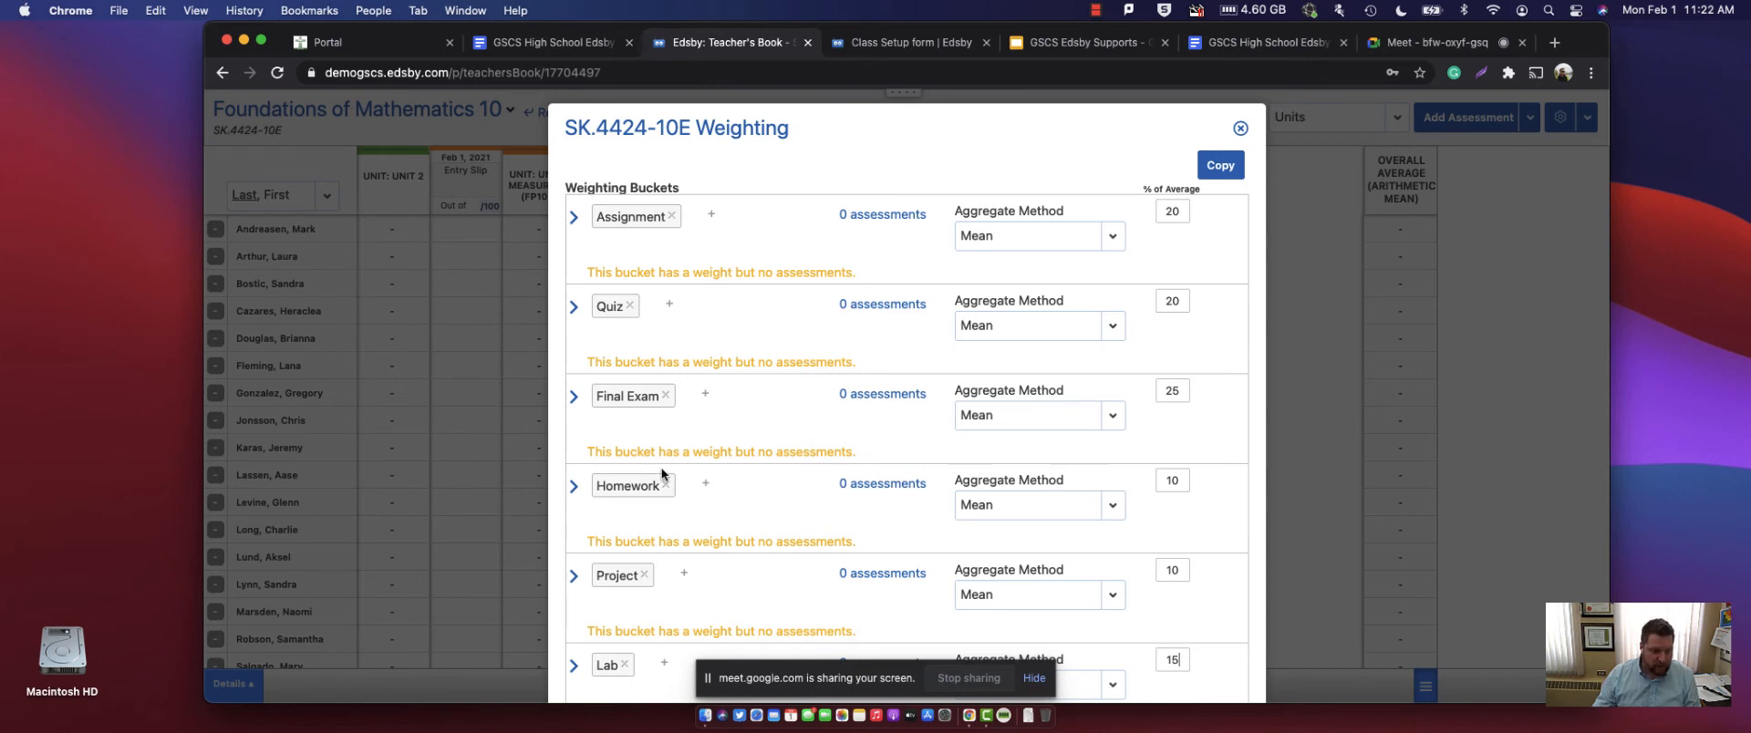
{"action": "scroll", "coordinate": [660, 467], "scroll_direction": "down", "scroll_amount": 1}
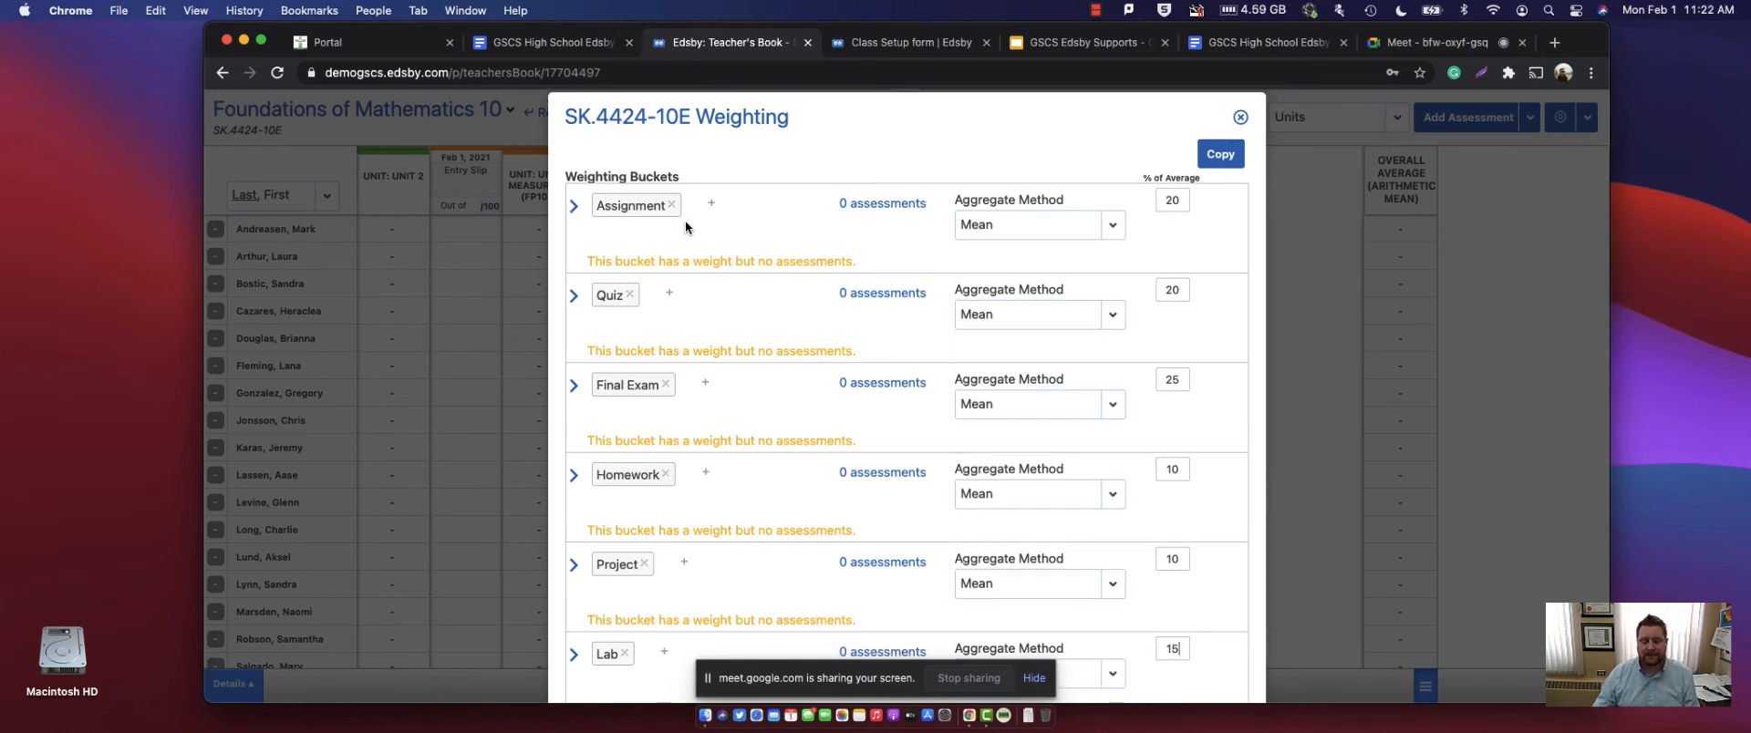
{"action": "scroll", "coordinate": [675, 182], "scroll_direction": "down", "scroll_amount": 3}
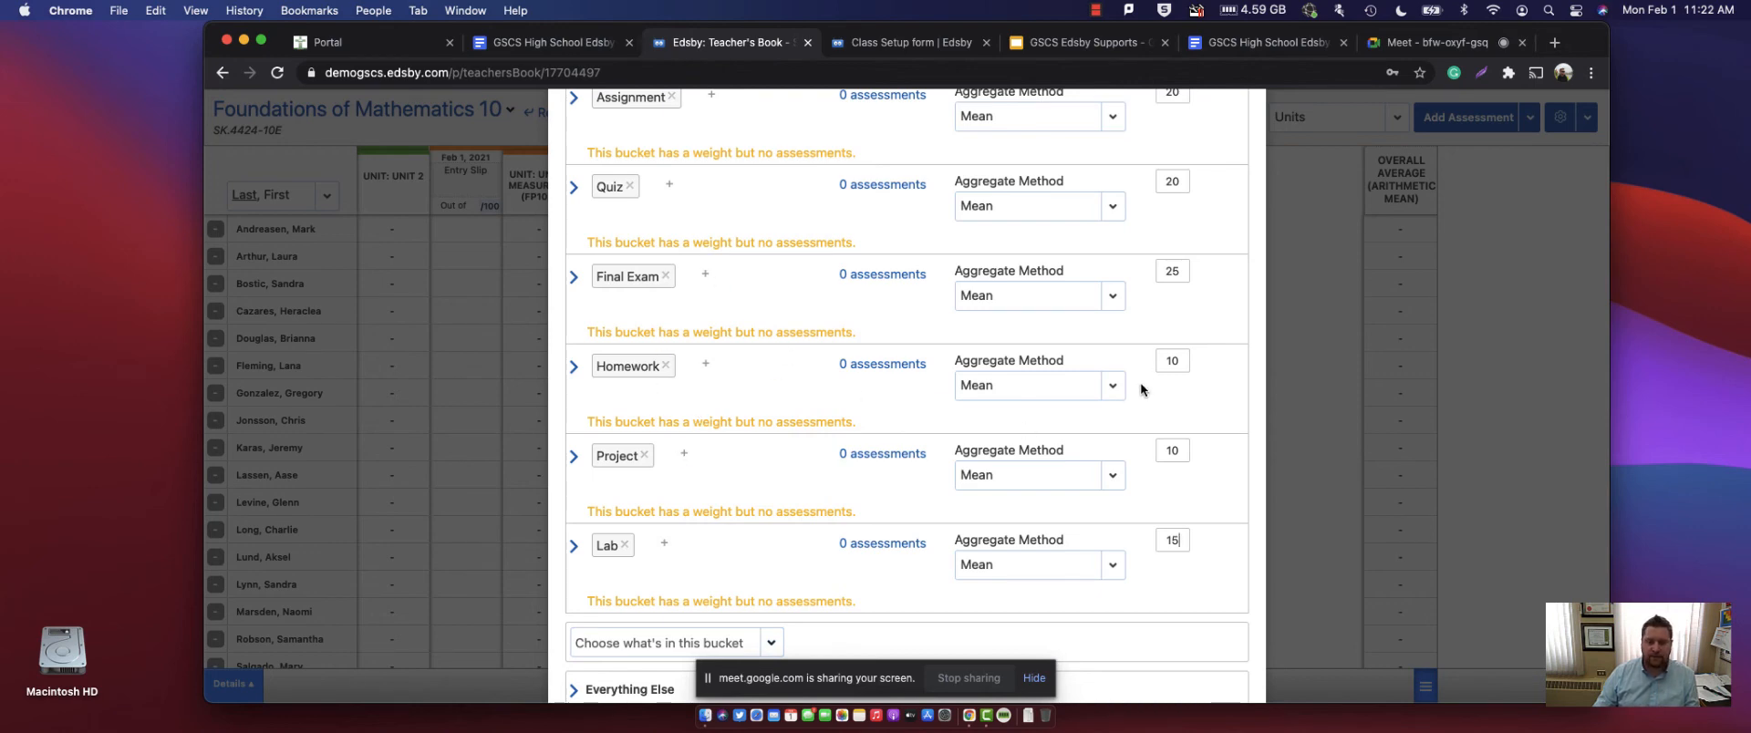
{"action": "scroll", "coordinate": [1151, 549], "scroll_direction": "down", "scroll_amount": 3}
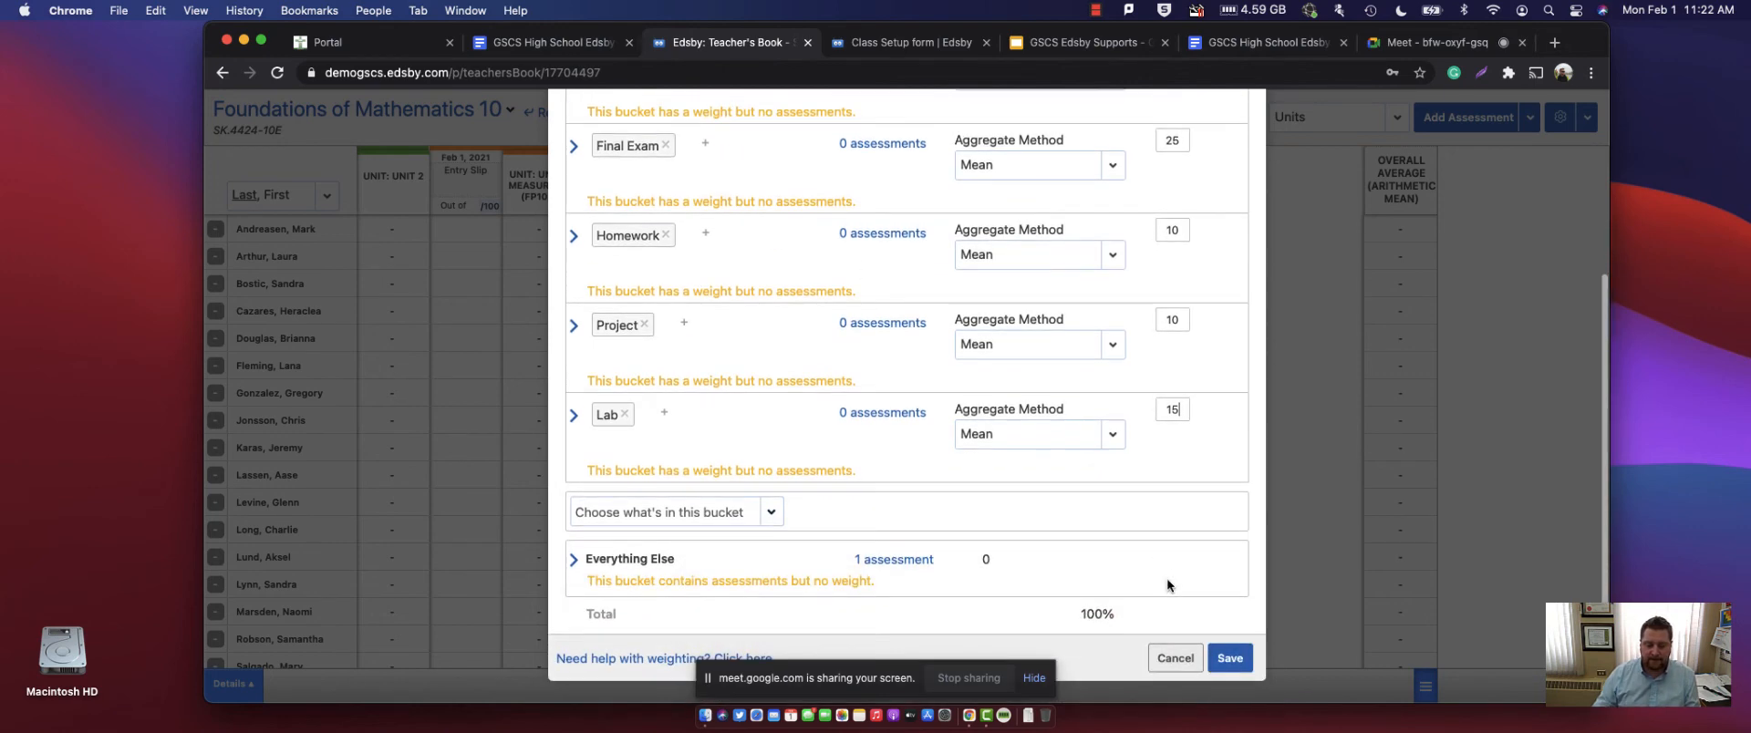
{"action": "left_click", "coordinate": [1233, 658]}
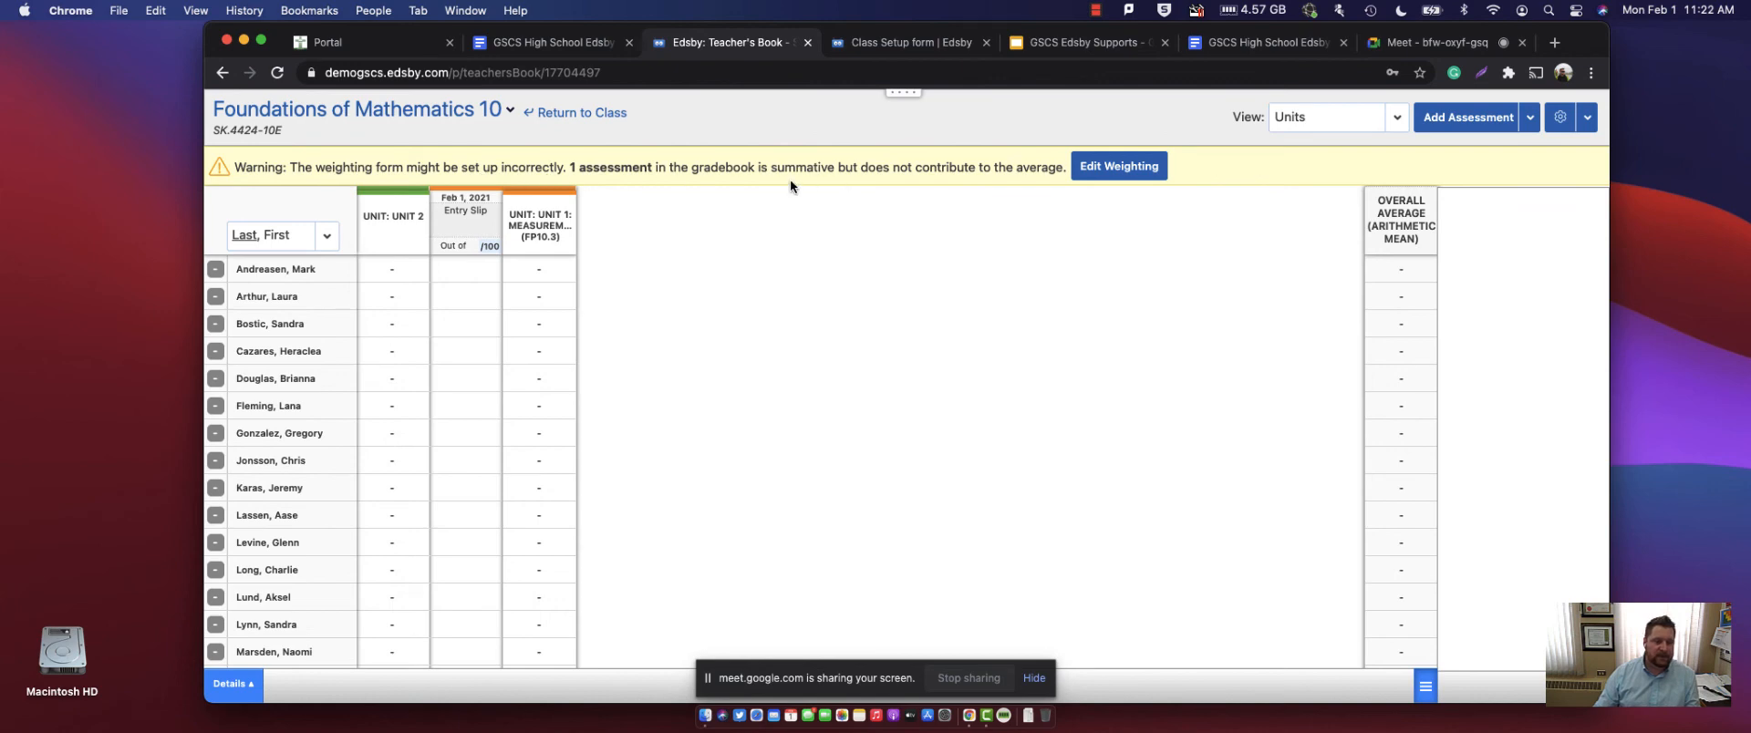
- Reopen the weighting settings, inspect the assessment under Everything Else and its details, and close them without saving
{"action": "left_click", "coordinate": [1129, 170]}
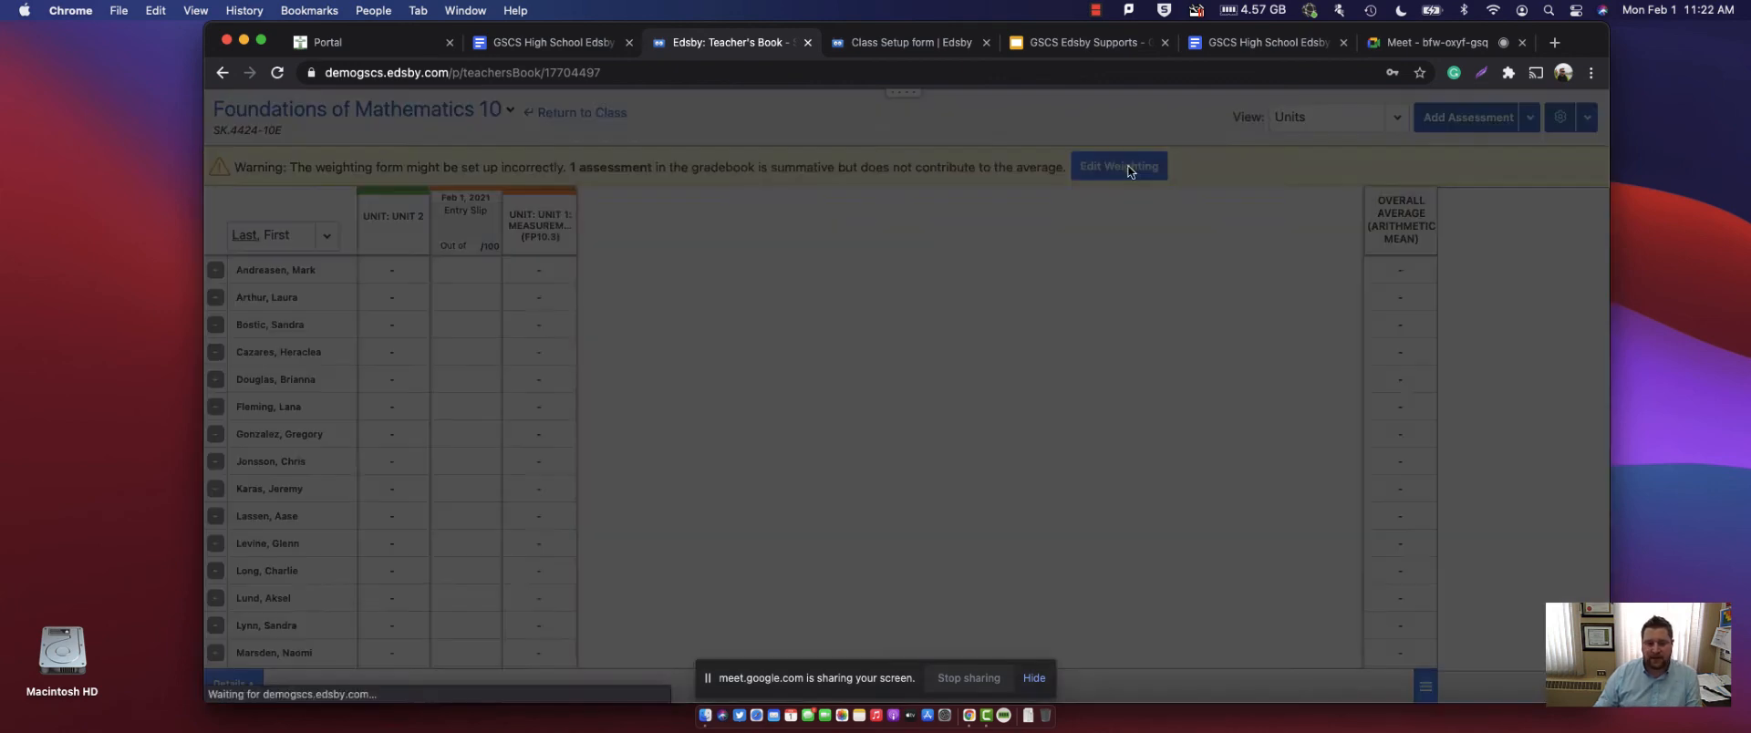
{"action": "scroll", "coordinate": [686, 281], "scroll_direction": "down", "scroll_amount": 5}
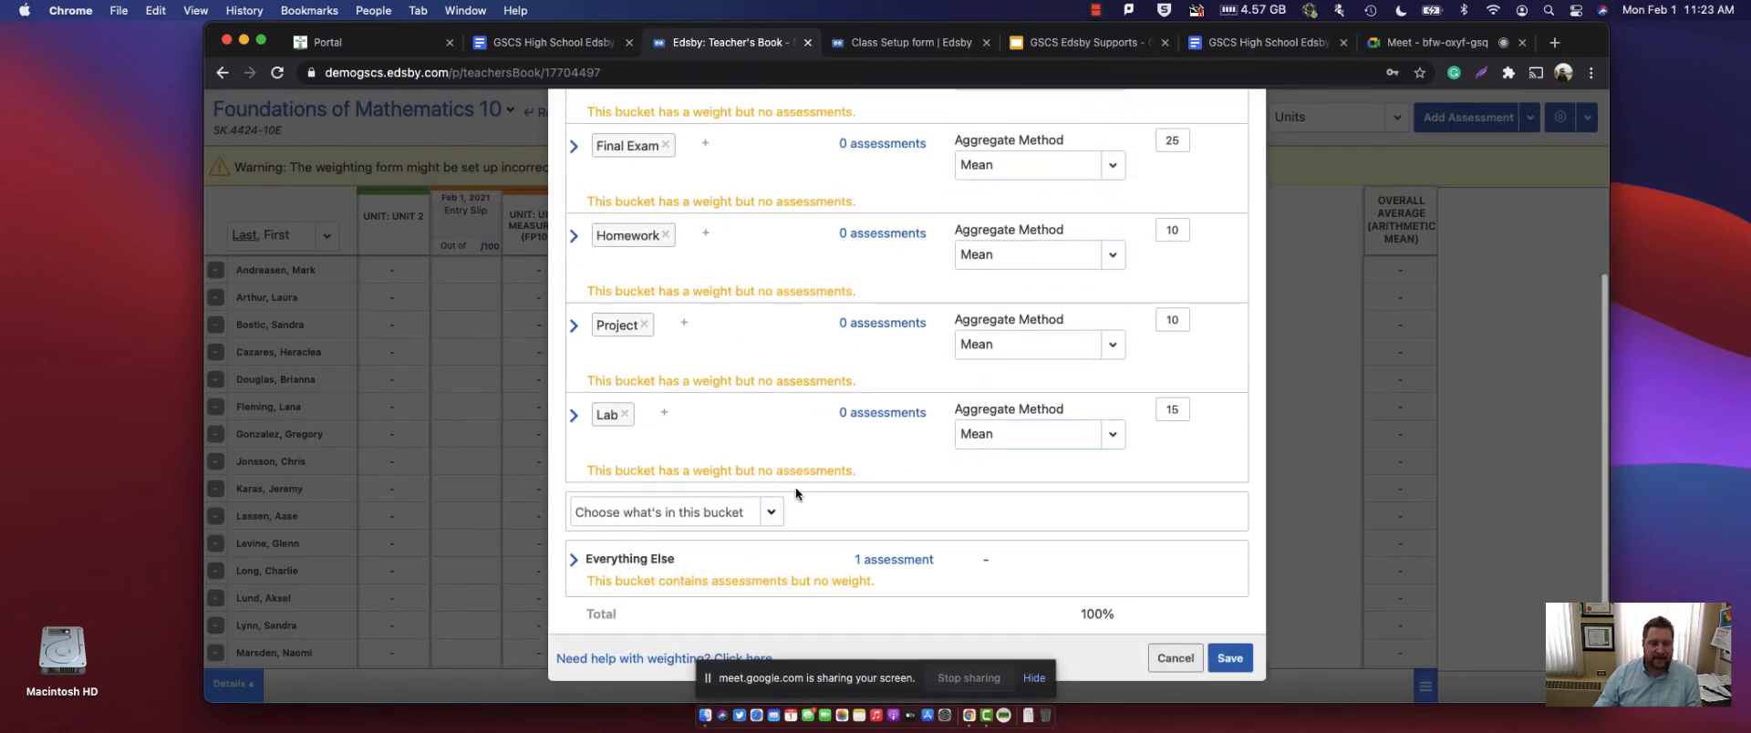
{"action": "left_click", "coordinate": [893, 559]}
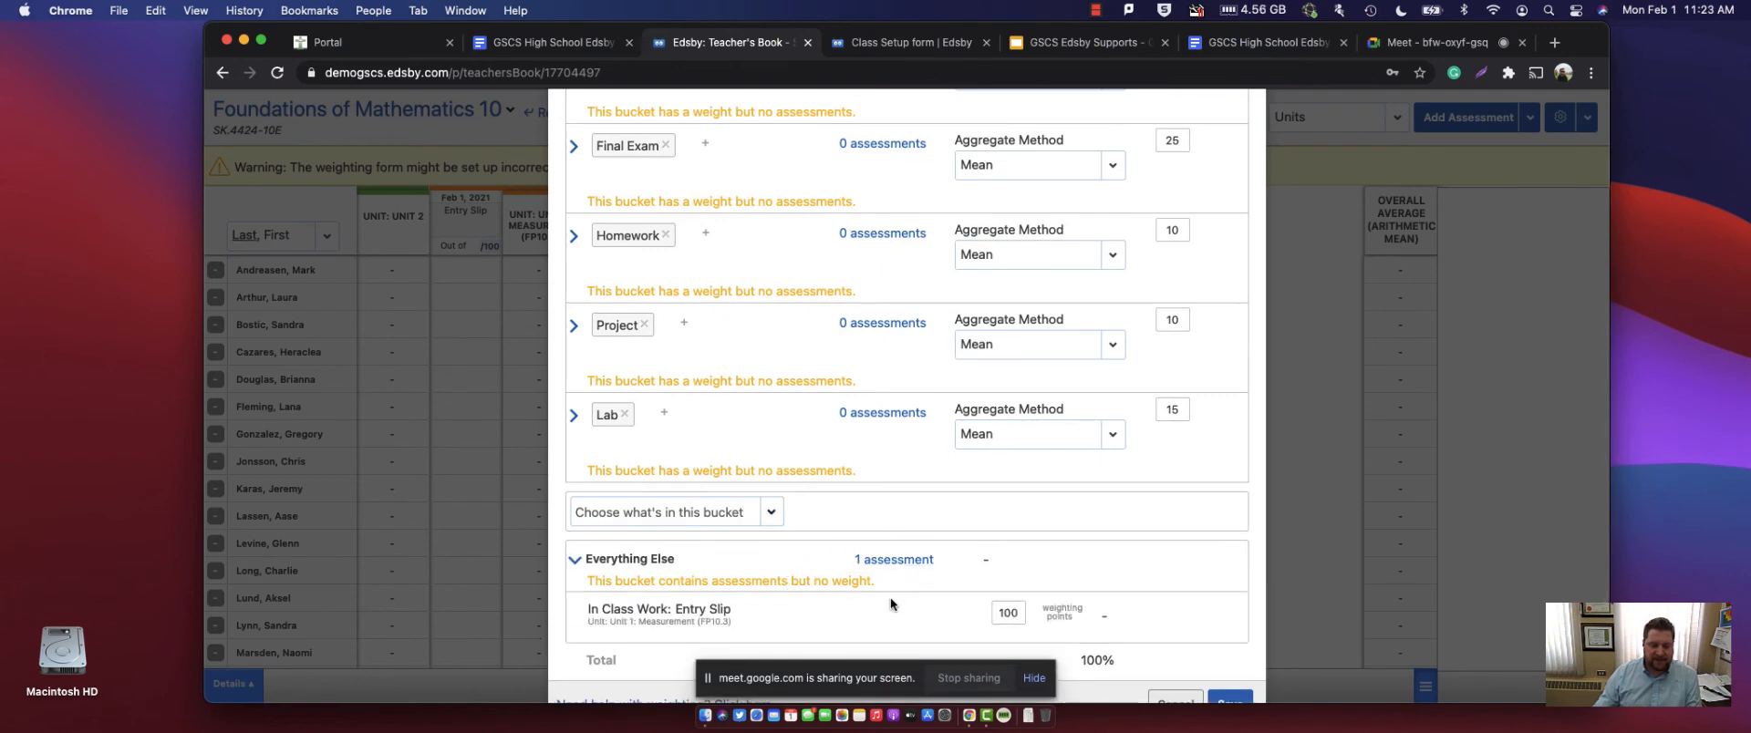
{"action": "scroll", "coordinate": [890, 593], "scroll_direction": "down", "scroll_amount": 1}
{"action": "left_click", "coordinate": [708, 568]}
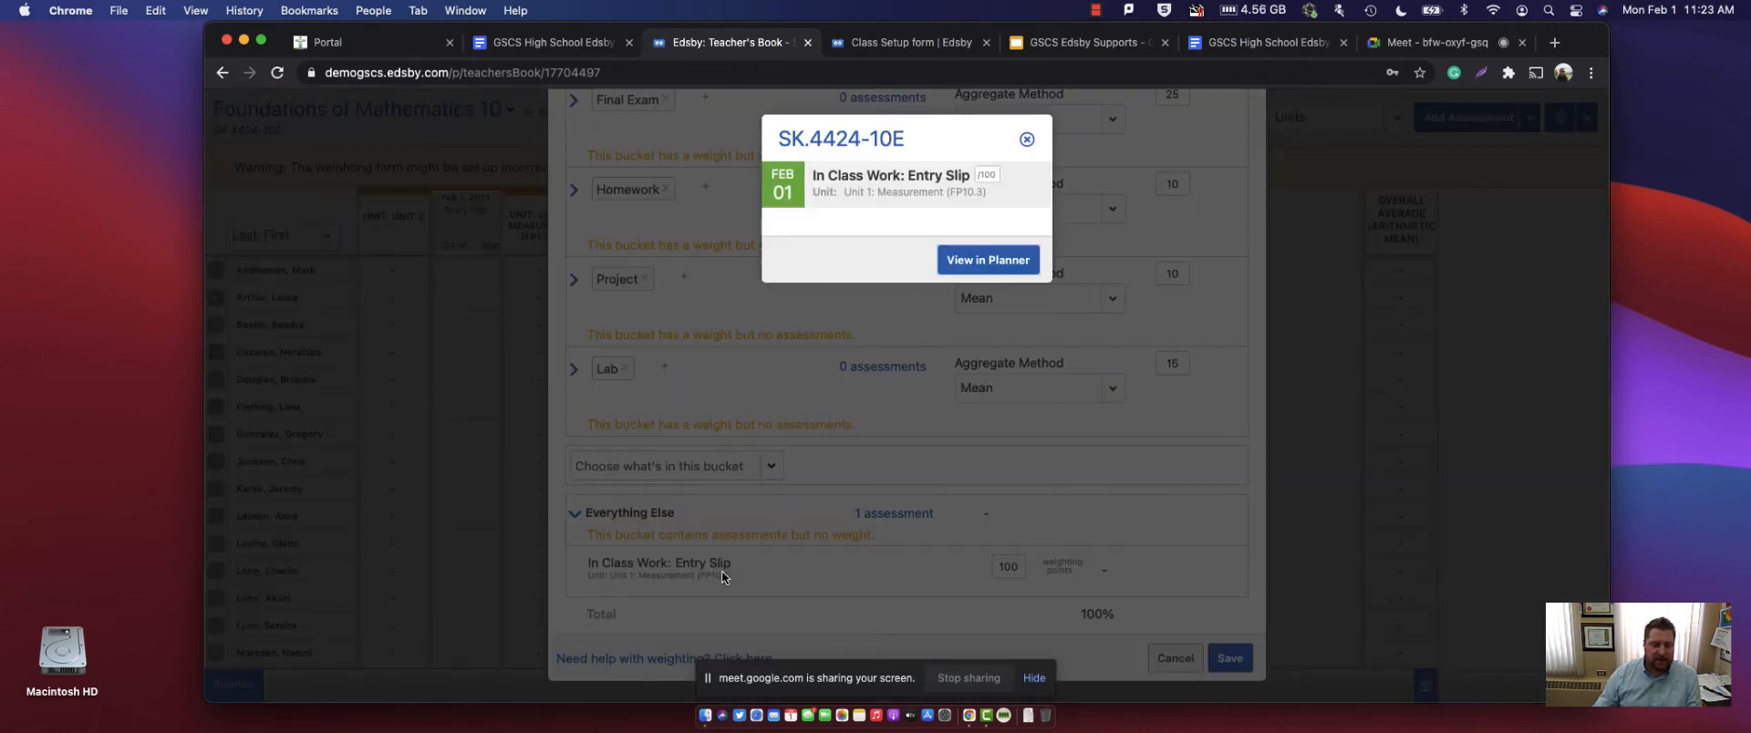
{"action": "left_click", "coordinate": [1026, 140]}
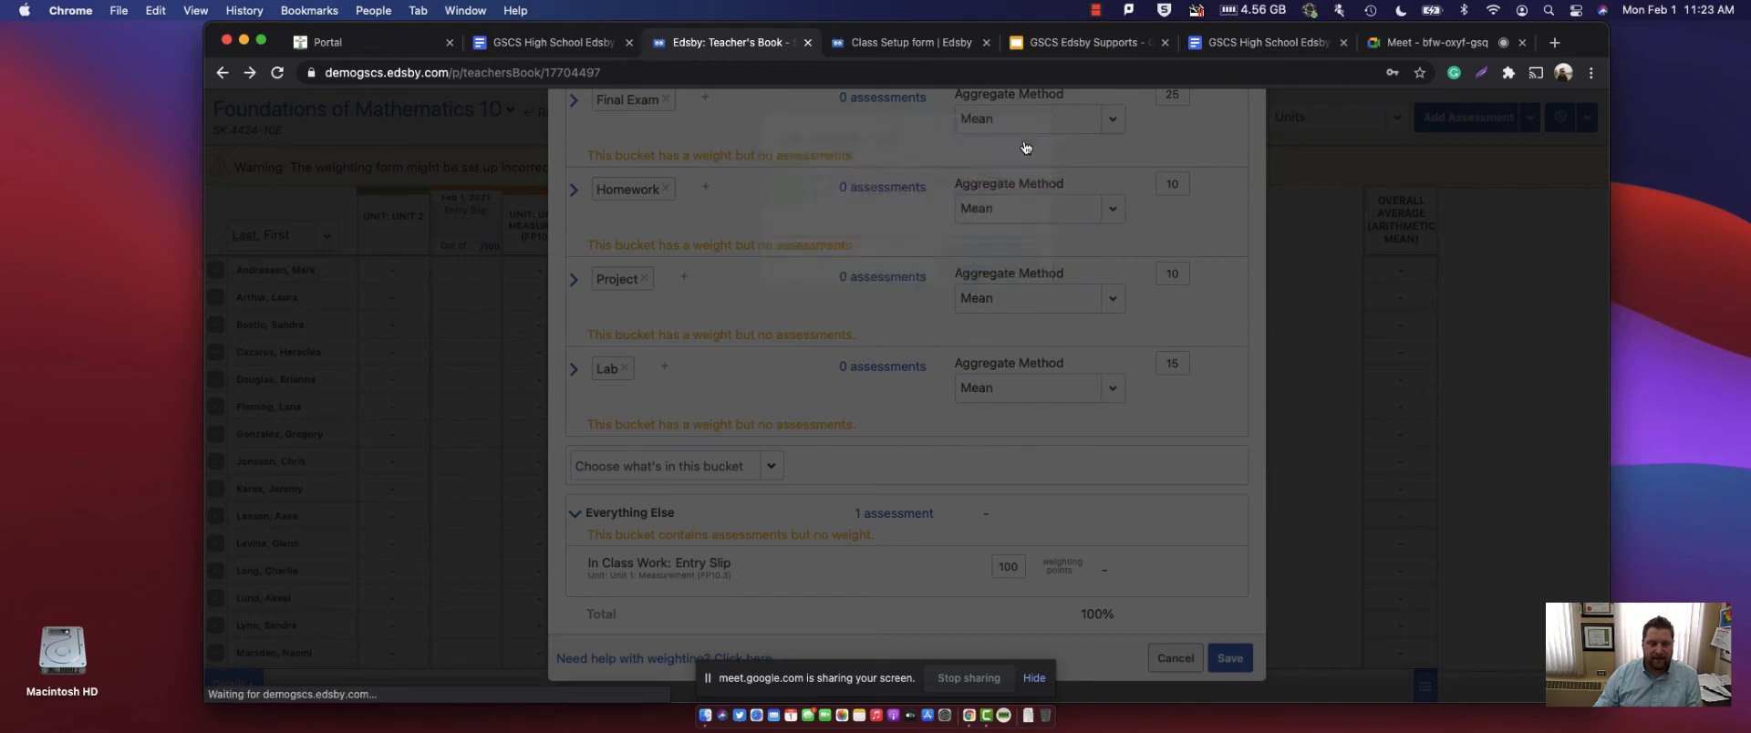
{"action": "left_click", "coordinate": [1164, 662]}
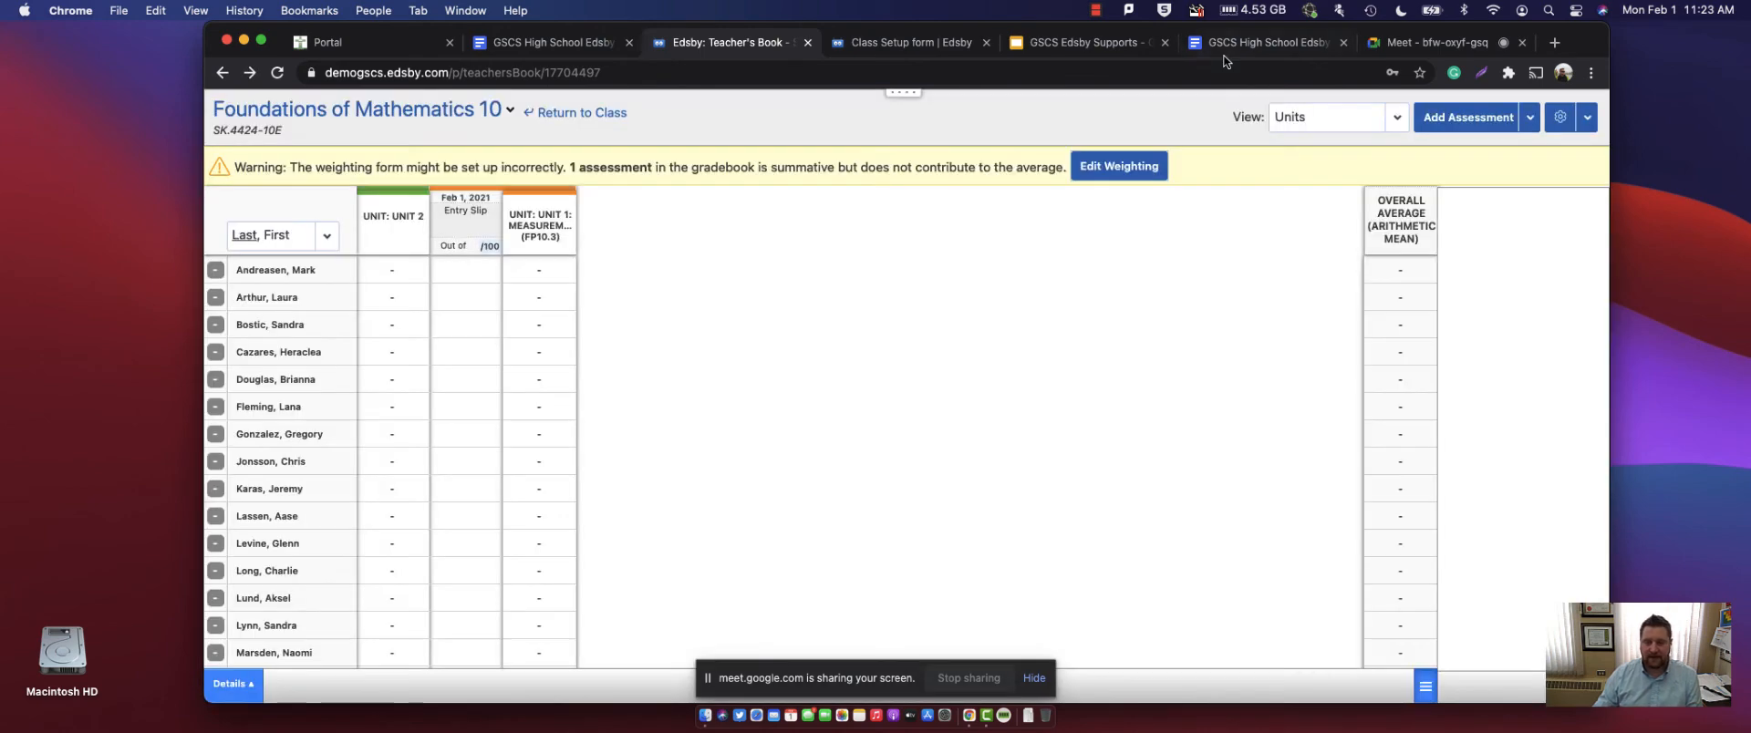
- Open the Entry Slip assessment for editing, keep its unit as Unit 1: Measurement (FP10.3), and change its type to Assignment
{"action": "left_click", "coordinate": [472, 213]}
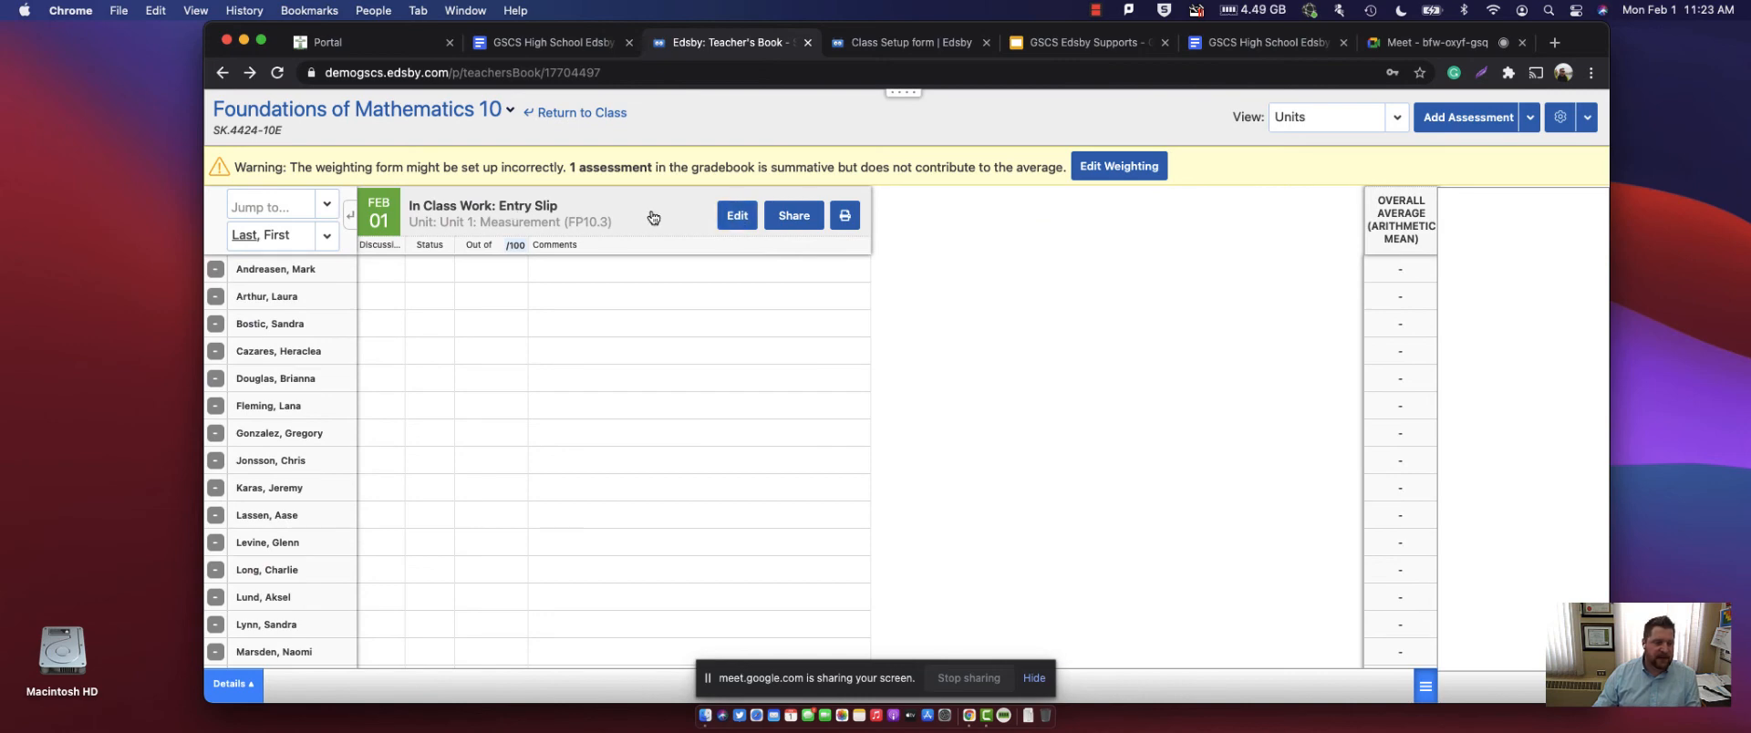
{"action": "left_click", "coordinate": [737, 215]}
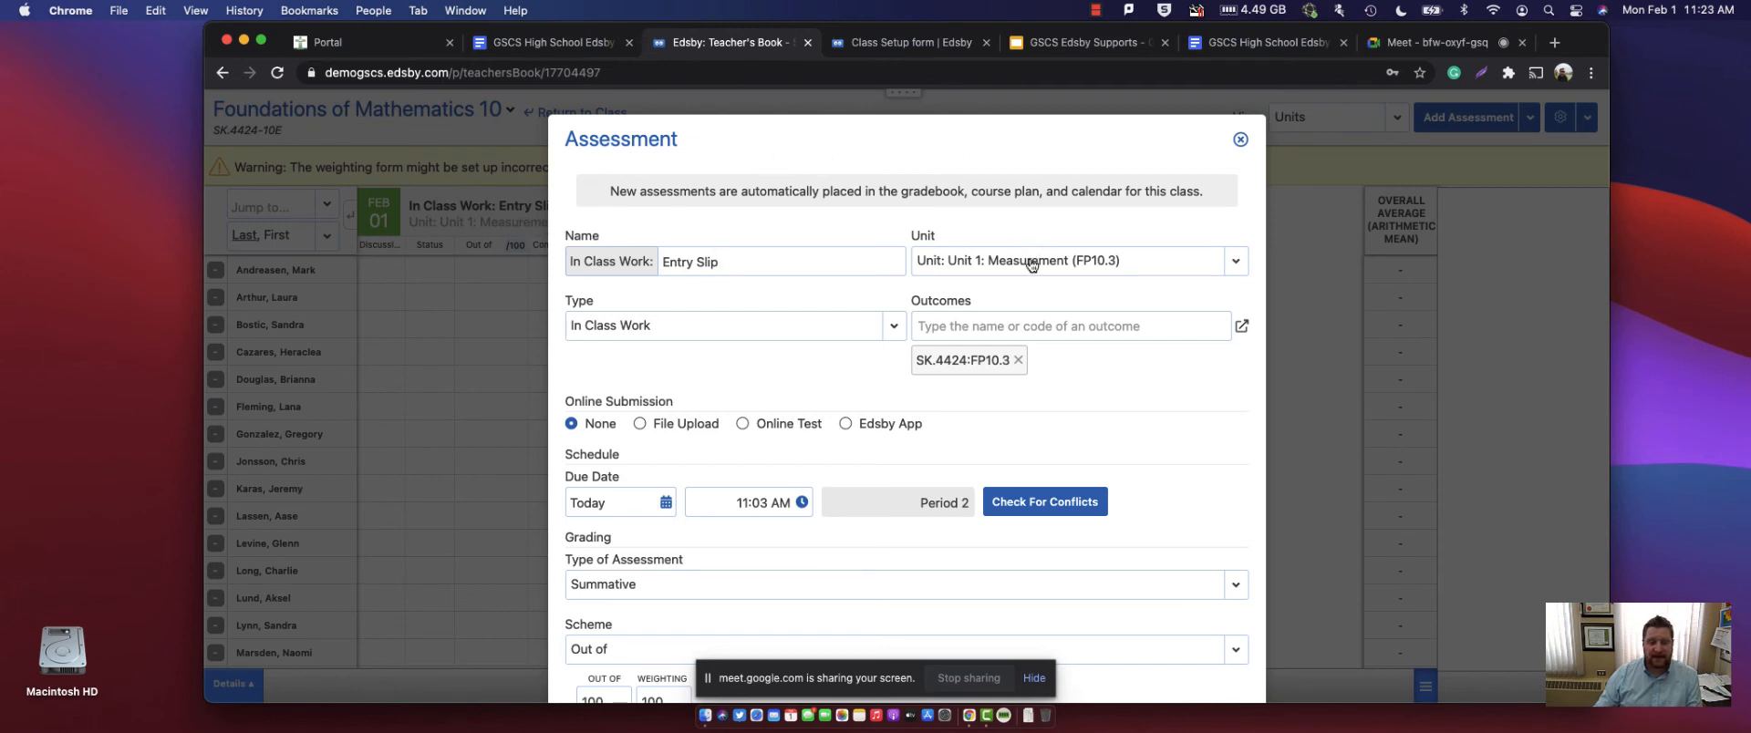
{"action": "left_click", "coordinate": [1234, 261]}
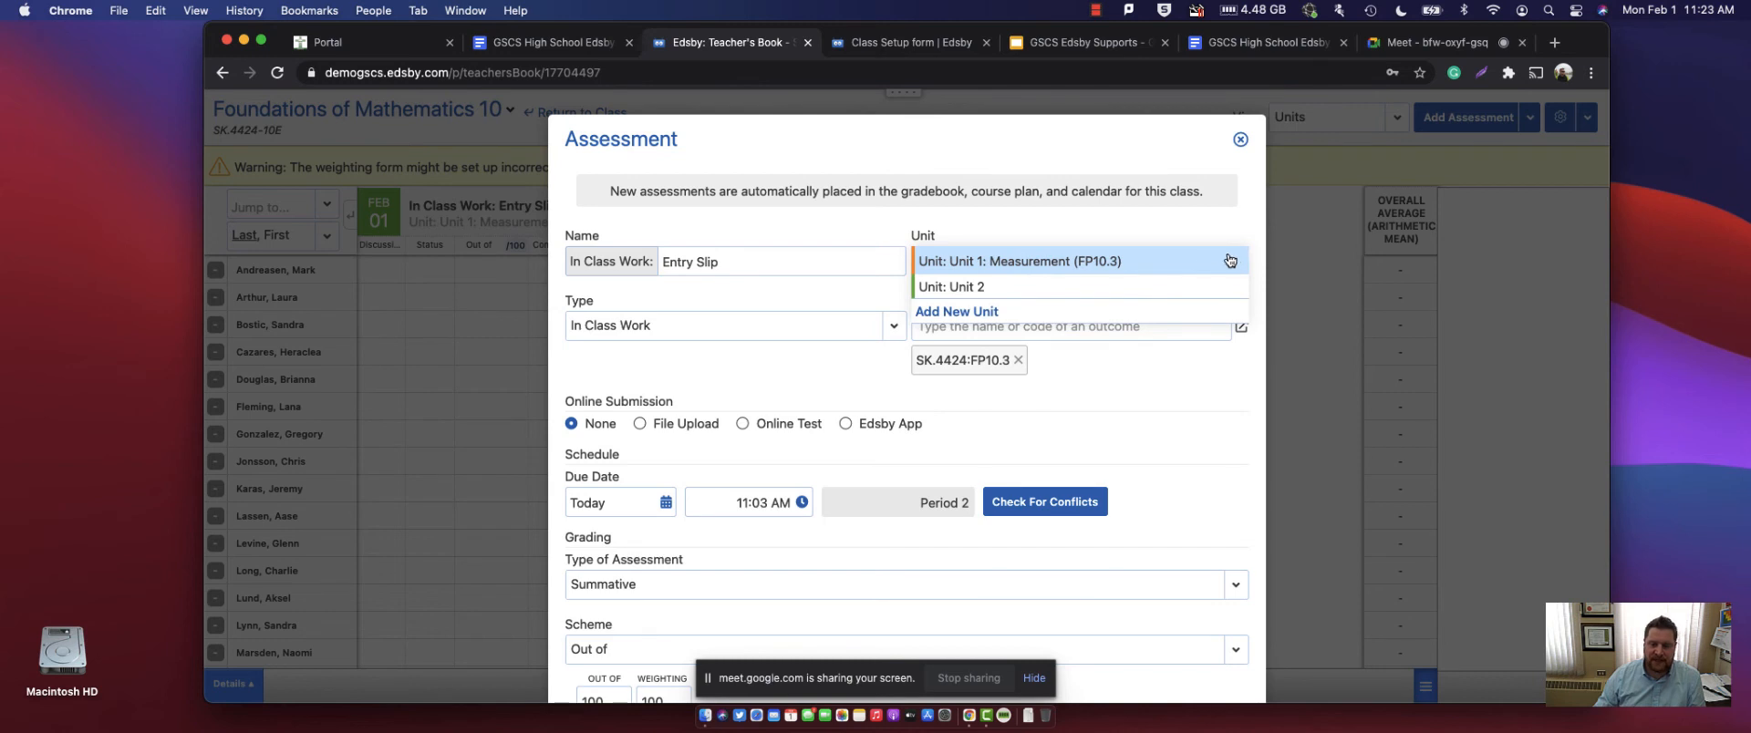
{"action": "left_click", "coordinate": [1118, 210]}
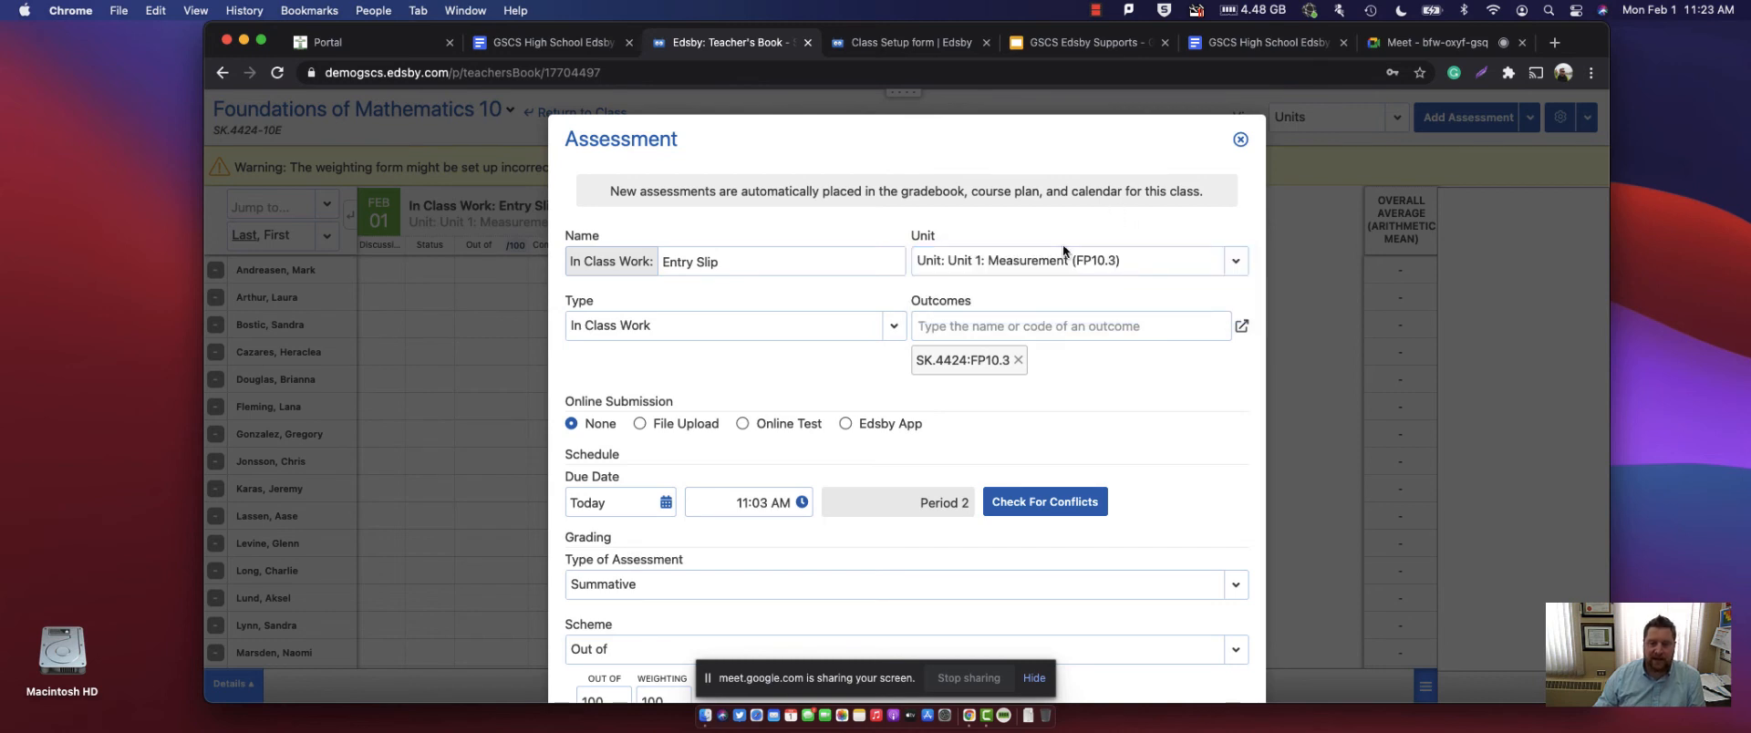
{"action": "left_click", "coordinate": [884, 325]}
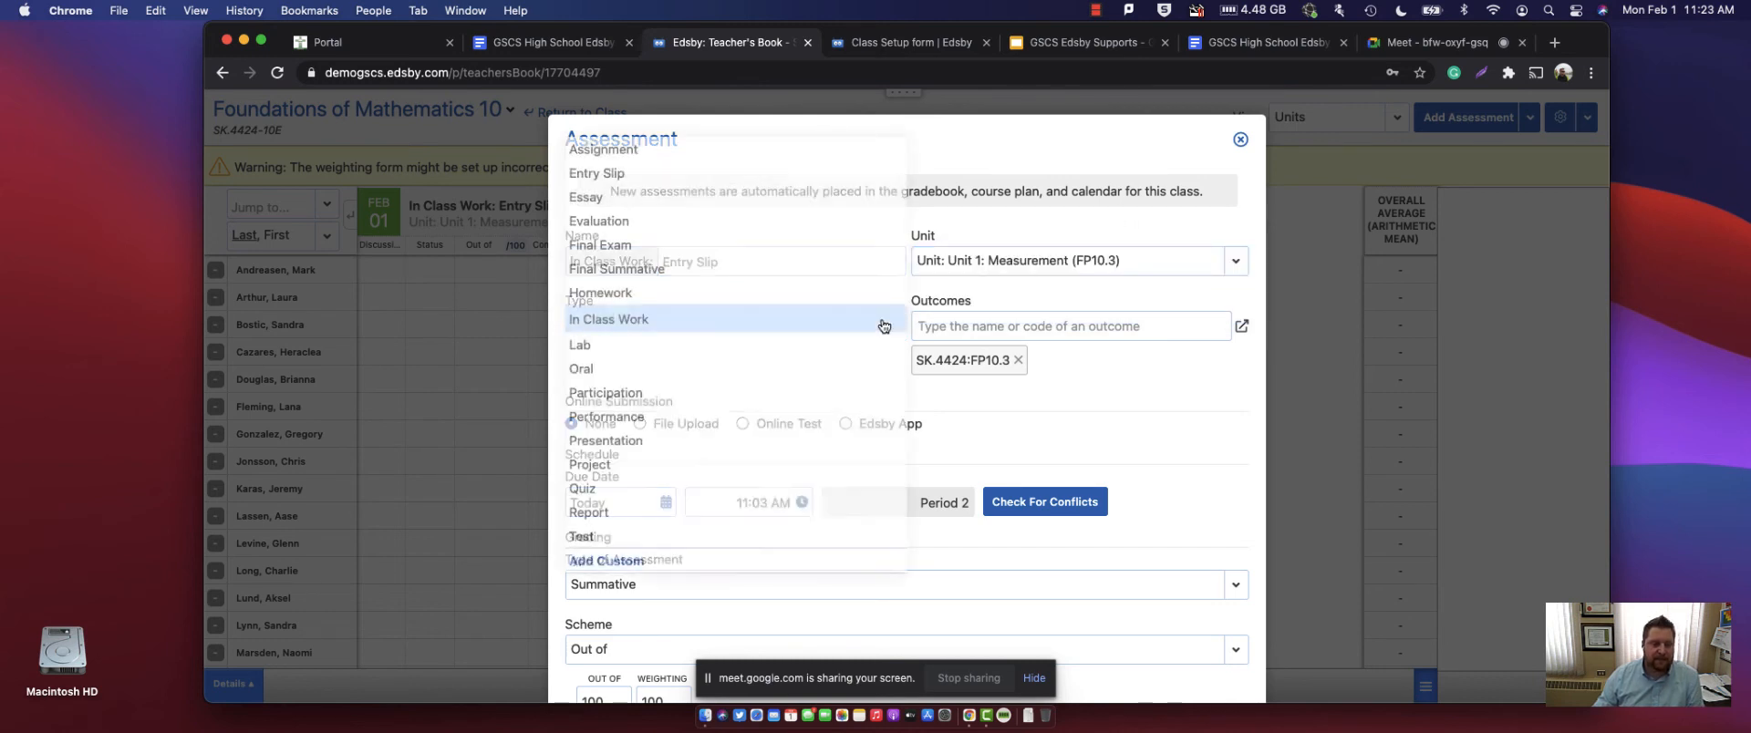
{"action": "left_click", "coordinate": [603, 149]}
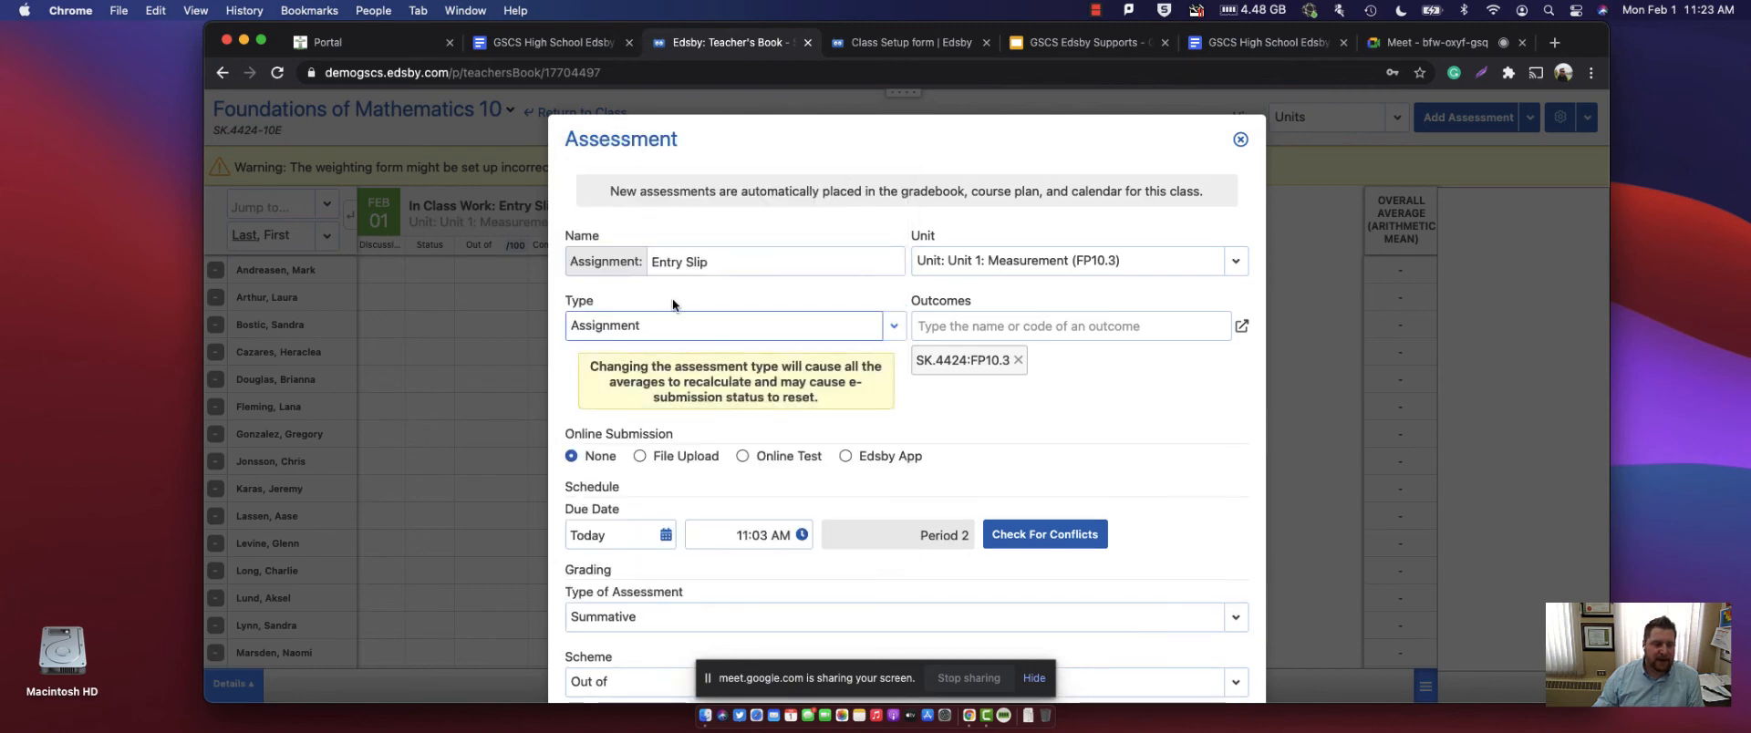
- Set the Entry Slip's weighting to 1 under its Out of scheme and save the assessment
{"action": "scroll", "coordinate": [830, 456], "scroll_direction": "down", "scroll_amount": 5}
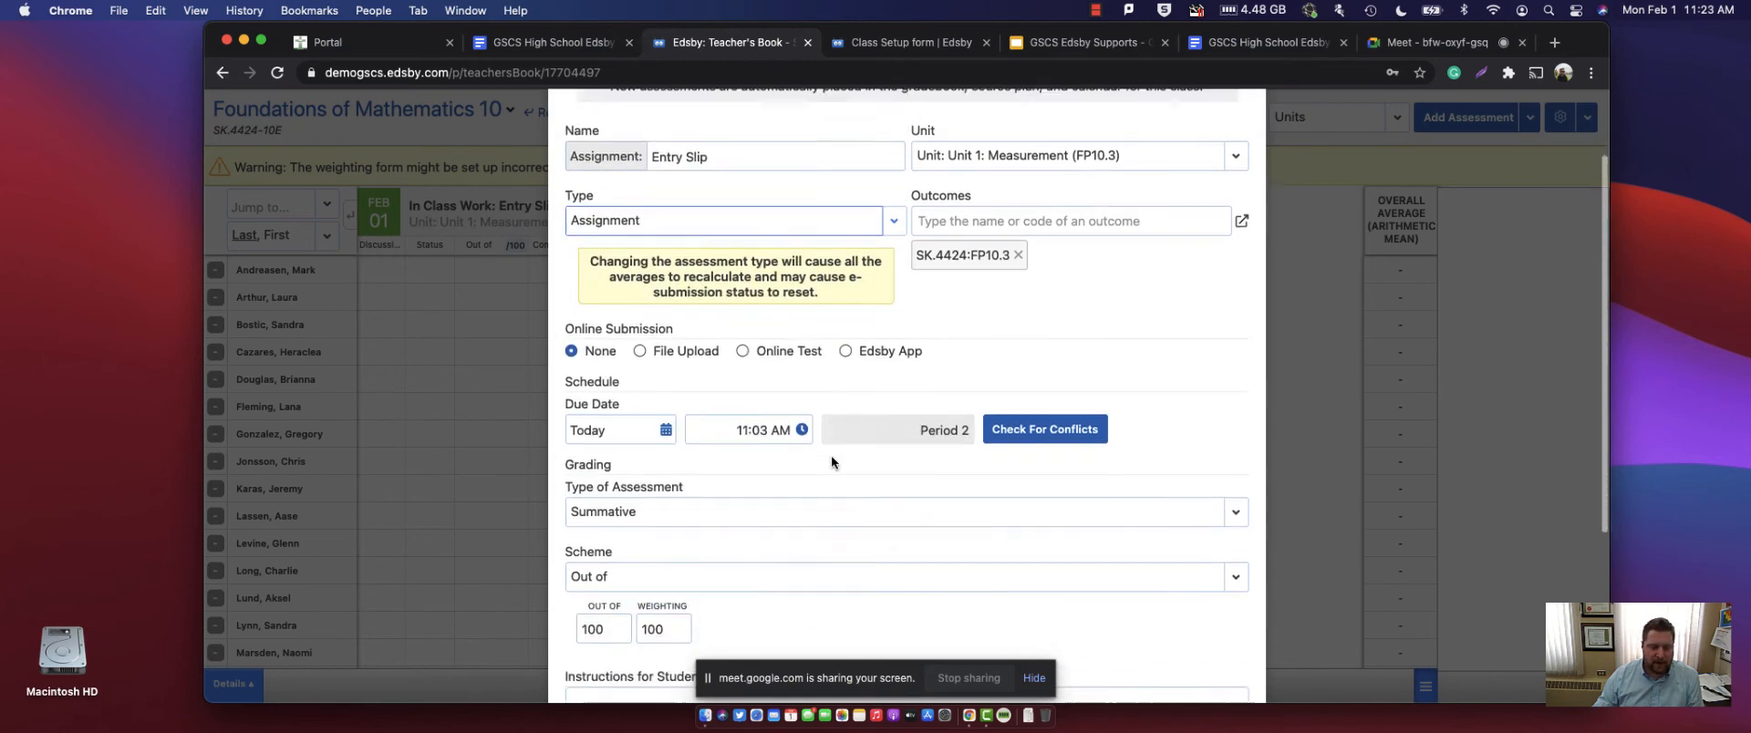
{"action": "scroll", "coordinate": [884, 516], "scroll_direction": "down", "scroll_amount": 1}
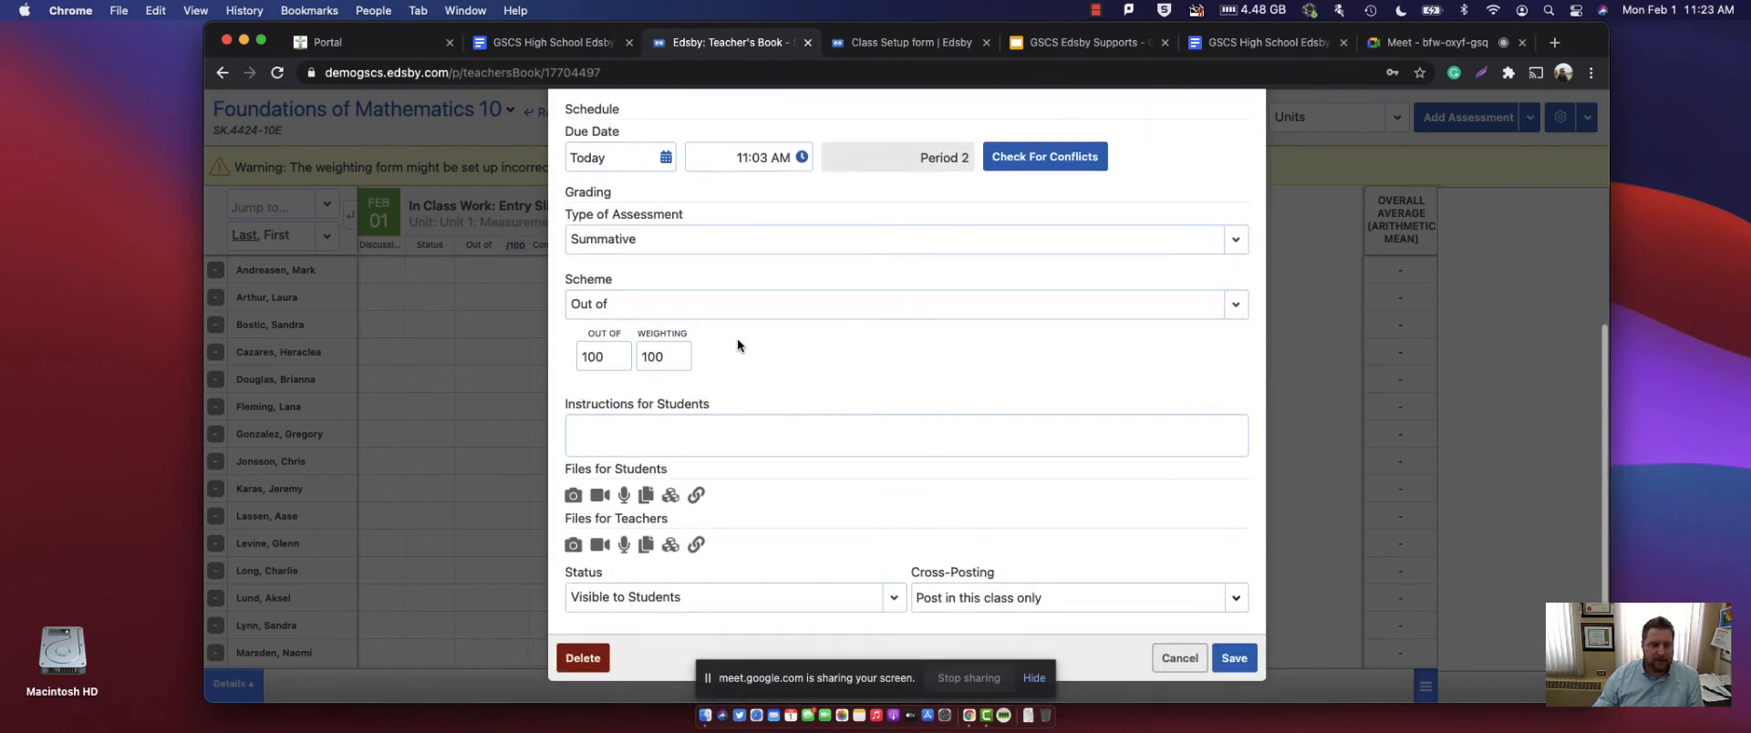
{"action": "double_click", "coordinate": [681, 356]}
{"action": "type", "text": "1"}
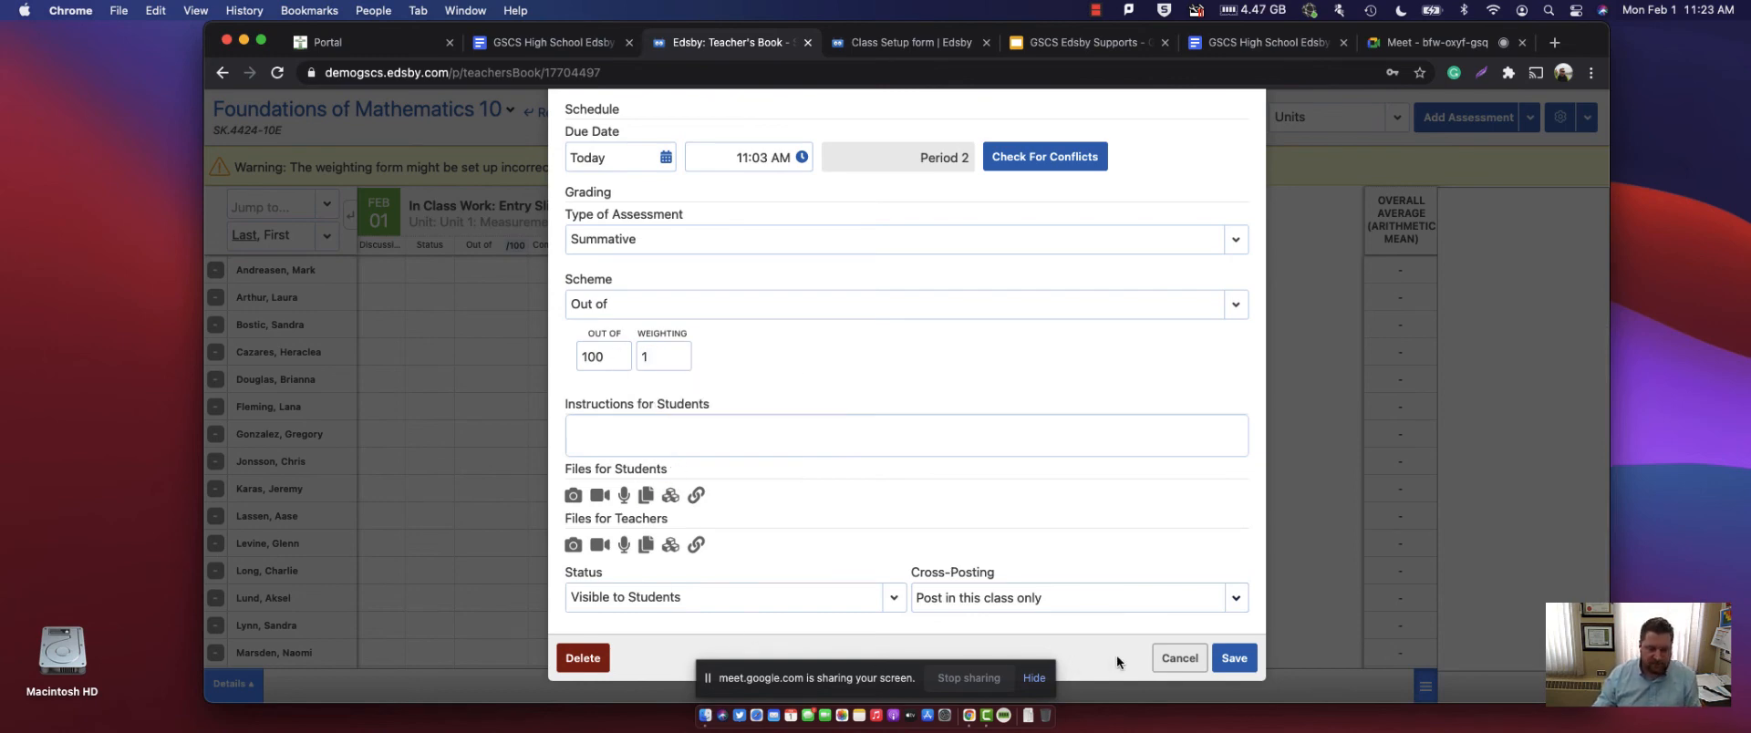
{"action": "left_click", "coordinate": [1233, 658]}
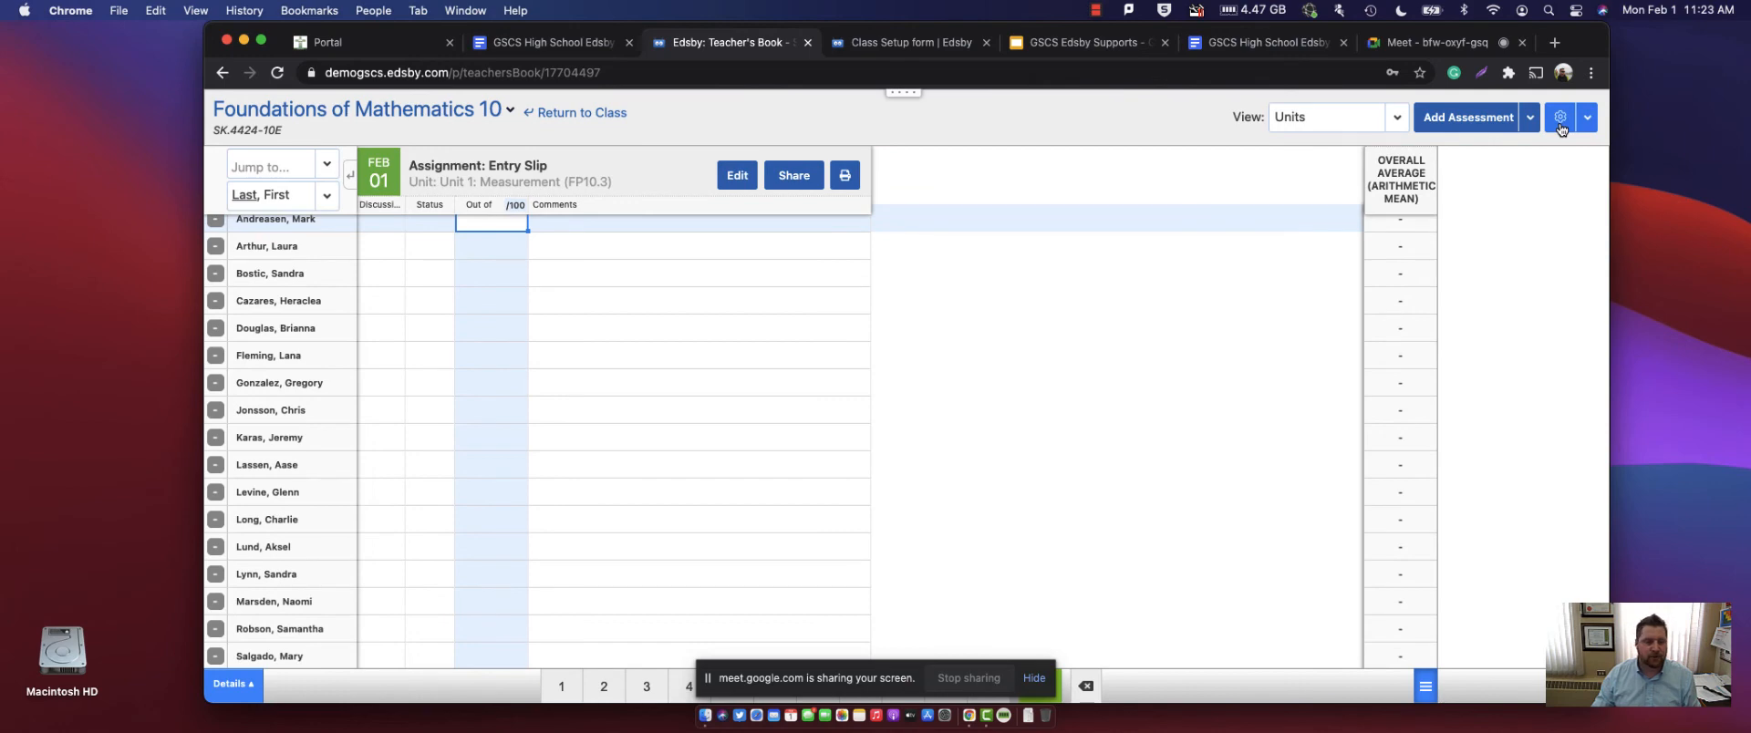
- Reopen the class weighting settings, check Everything Else and the Assignment bucket's contents, and close without saving
{"action": "left_click", "coordinate": [1561, 121]}
{"action": "left_click", "coordinate": [1545, 144]}
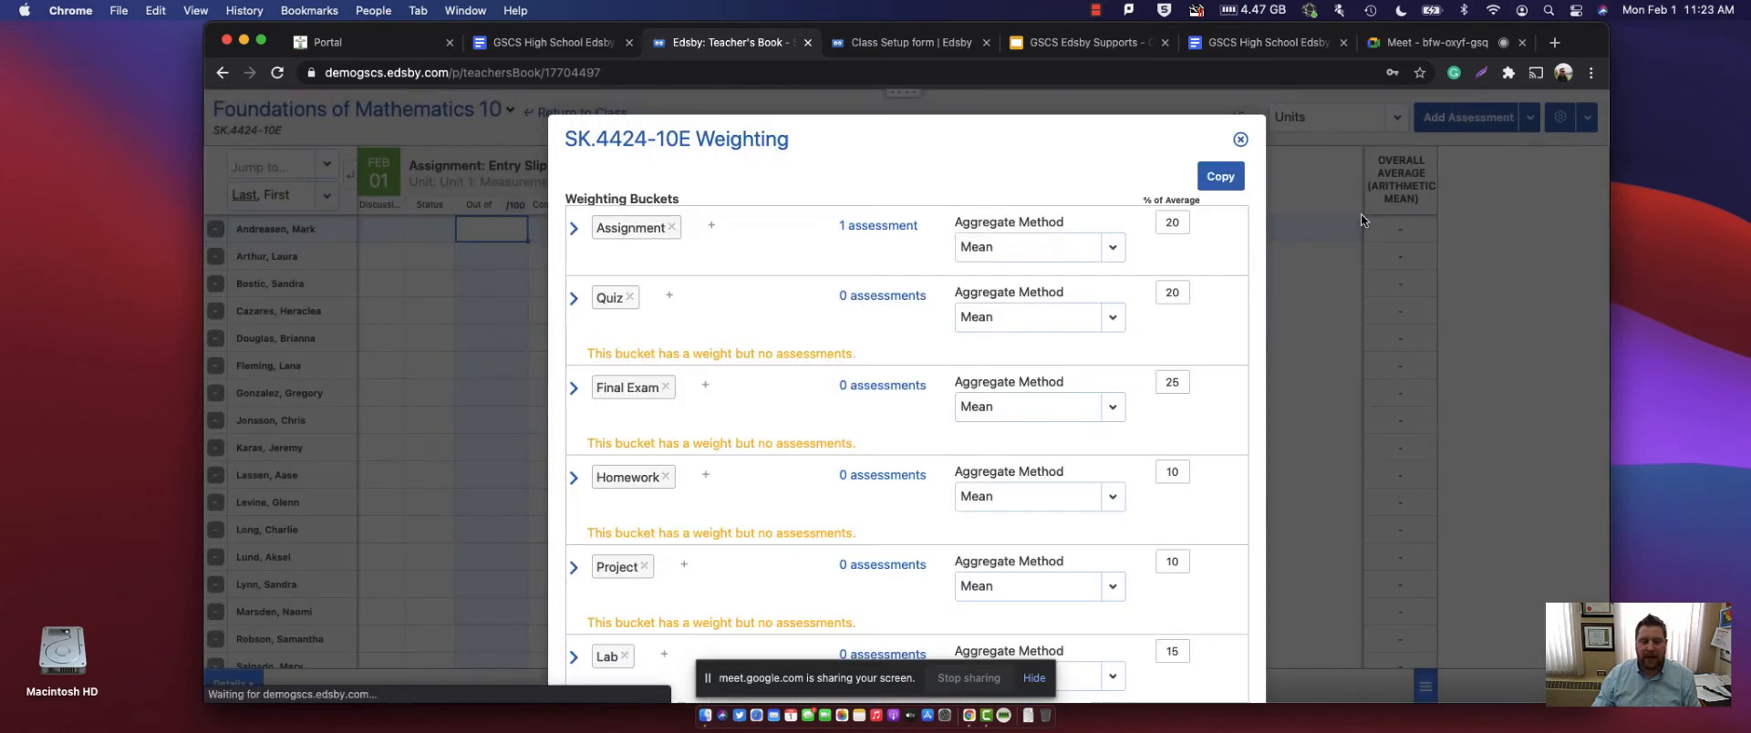
{"action": "scroll", "coordinate": [673, 345], "scroll_direction": "down", "scroll_amount": 5}
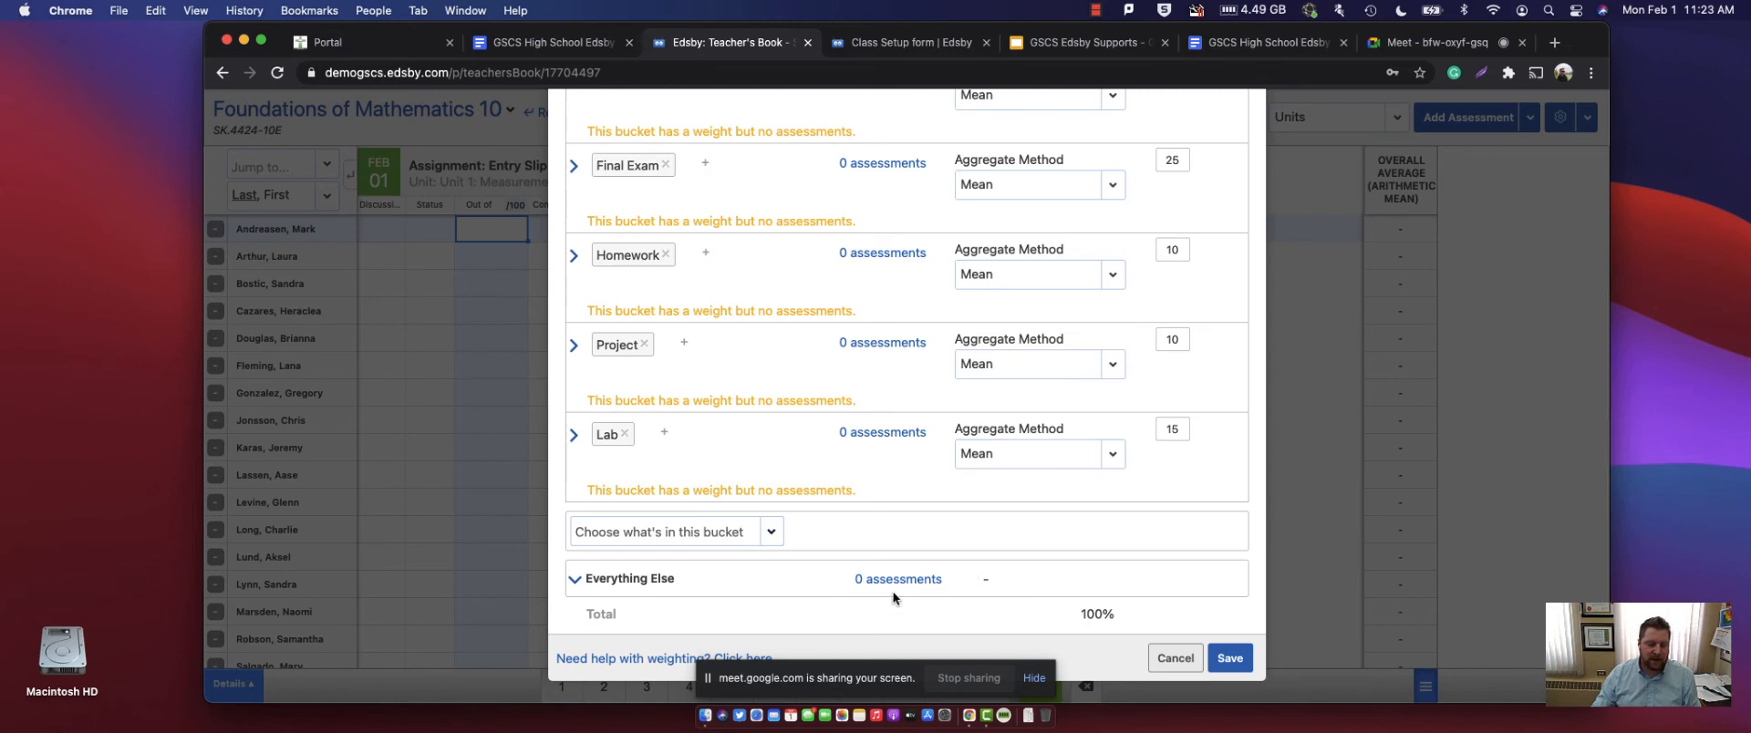
{"action": "scroll", "coordinate": [919, 597], "scroll_direction": "up", "scroll_amount": 5}
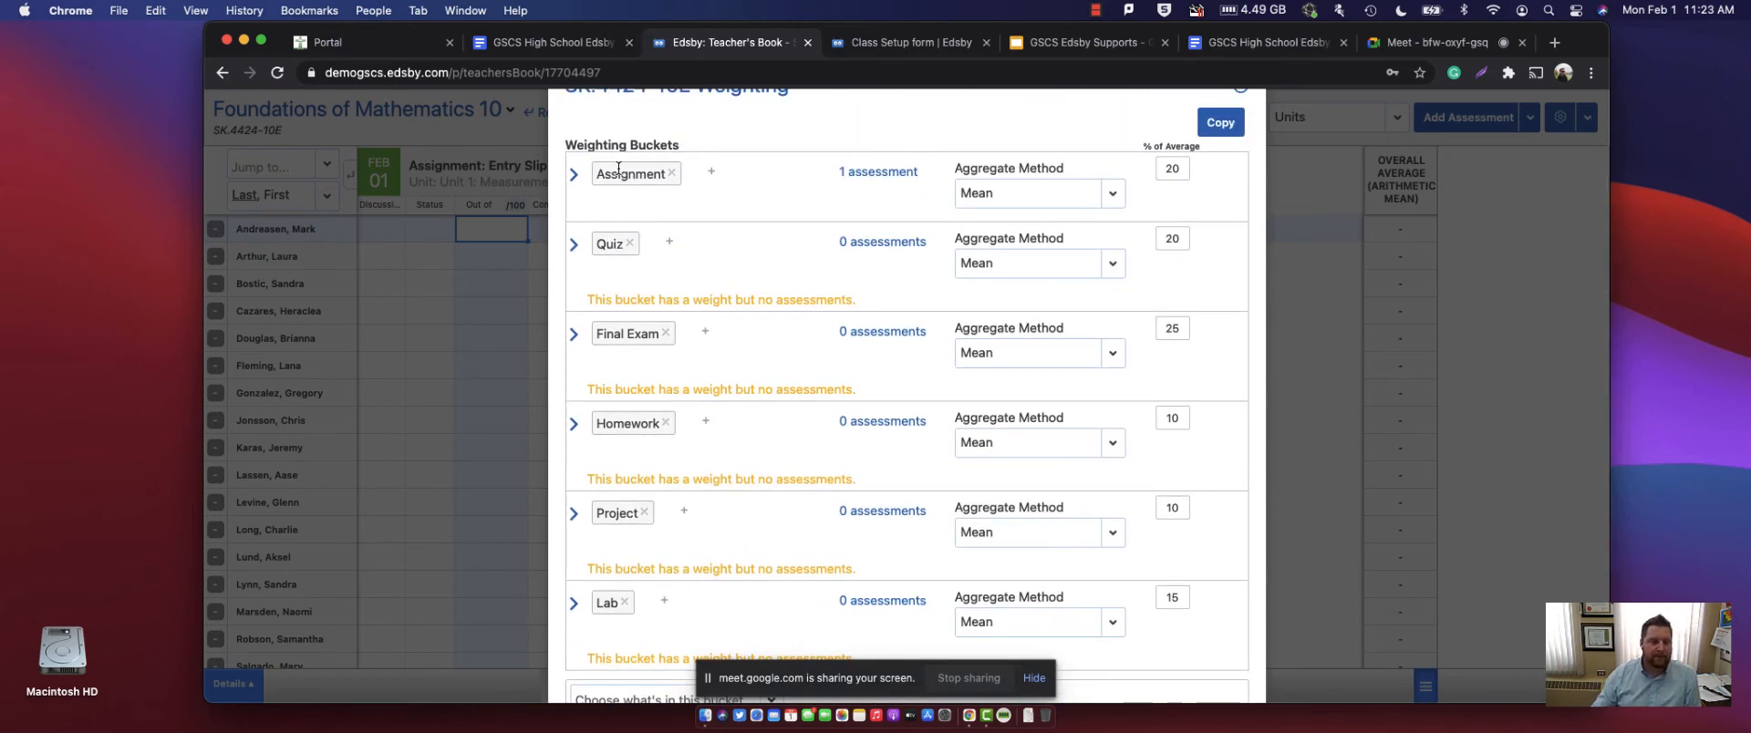
{"action": "left_click", "coordinate": [859, 179]}
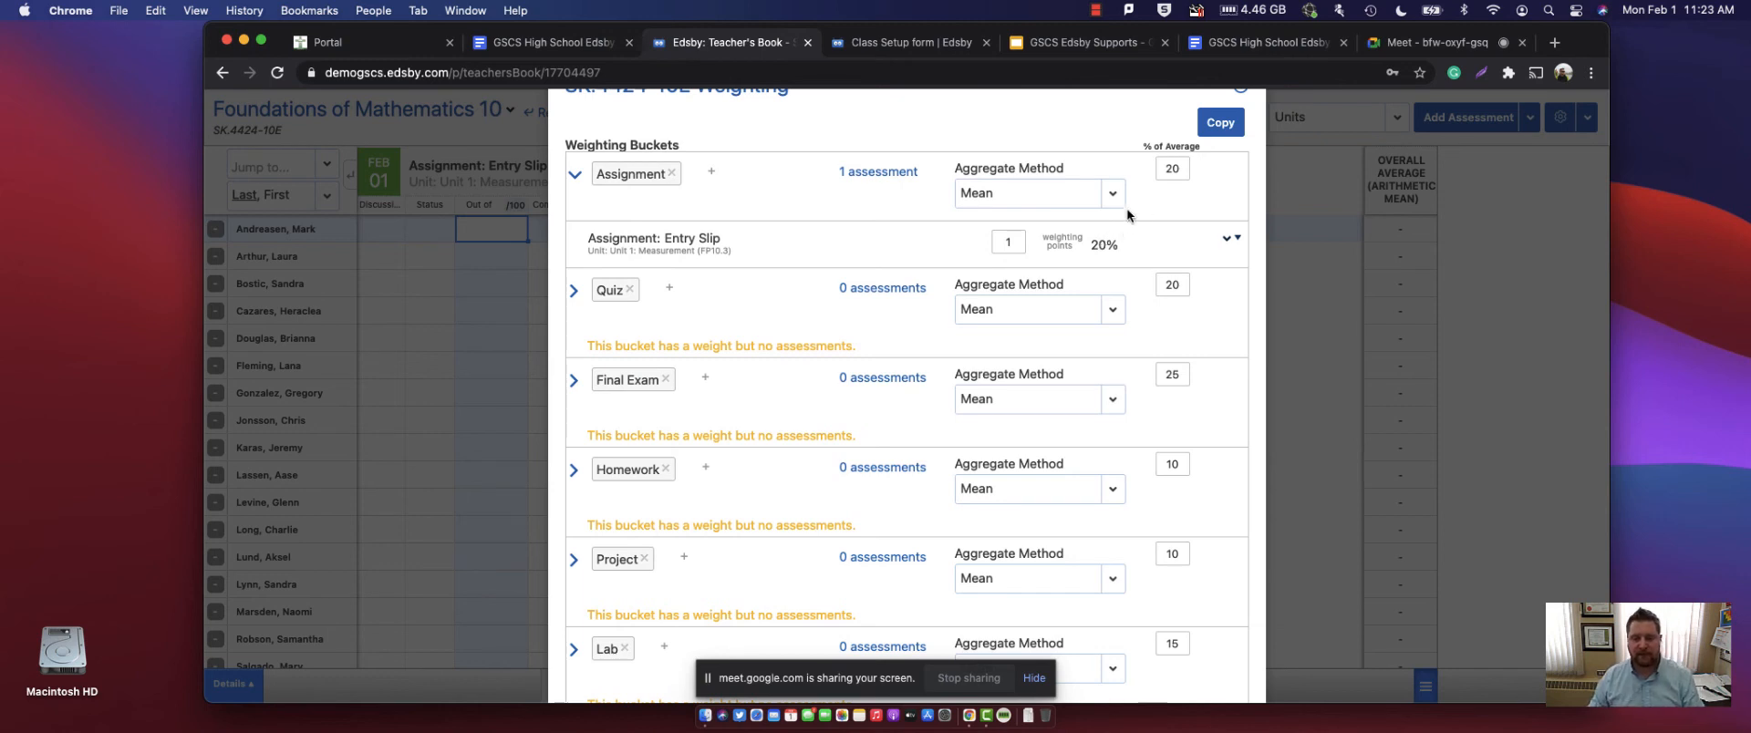
{"action": "scroll", "coordinate": [977, 223], "scroll_direction": "up", "scroll_amount": 1}
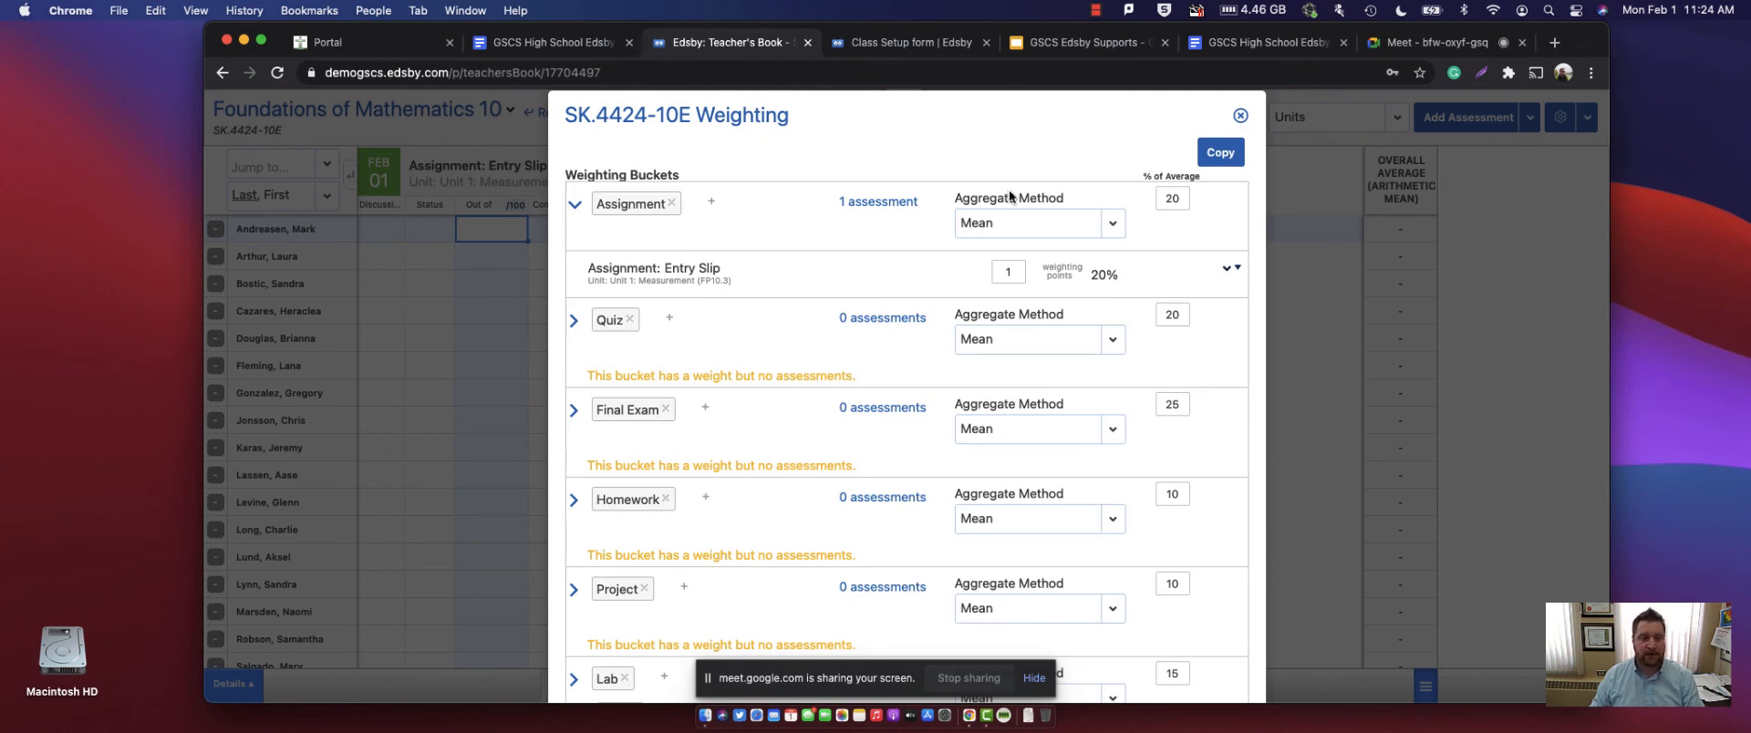
{"action": "left_click", "coordinate": [1240, 116]}
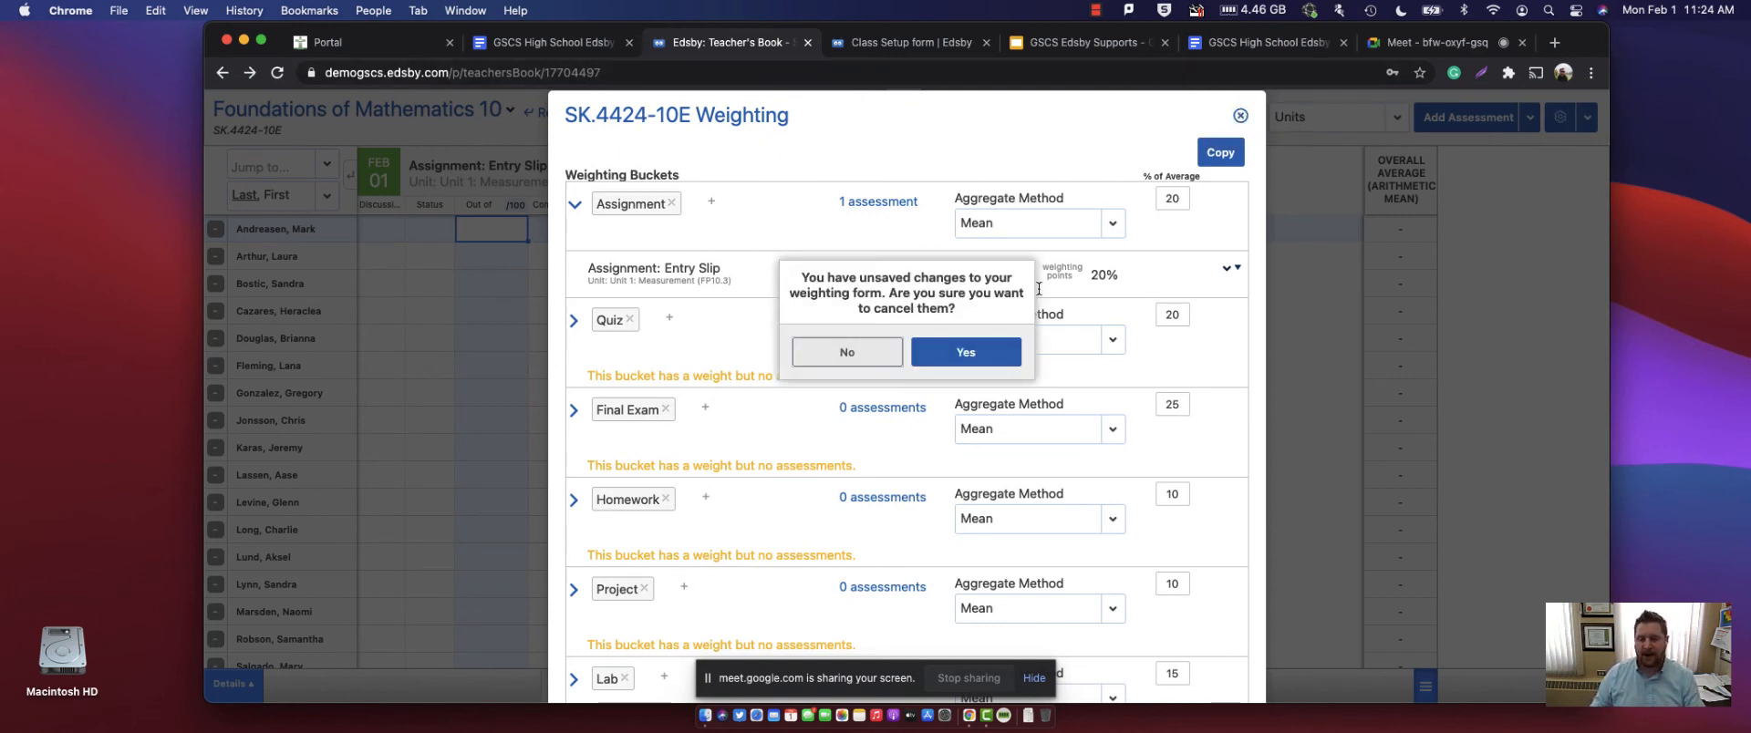
{"action": "left_click", "coordinate": [965, 351]}
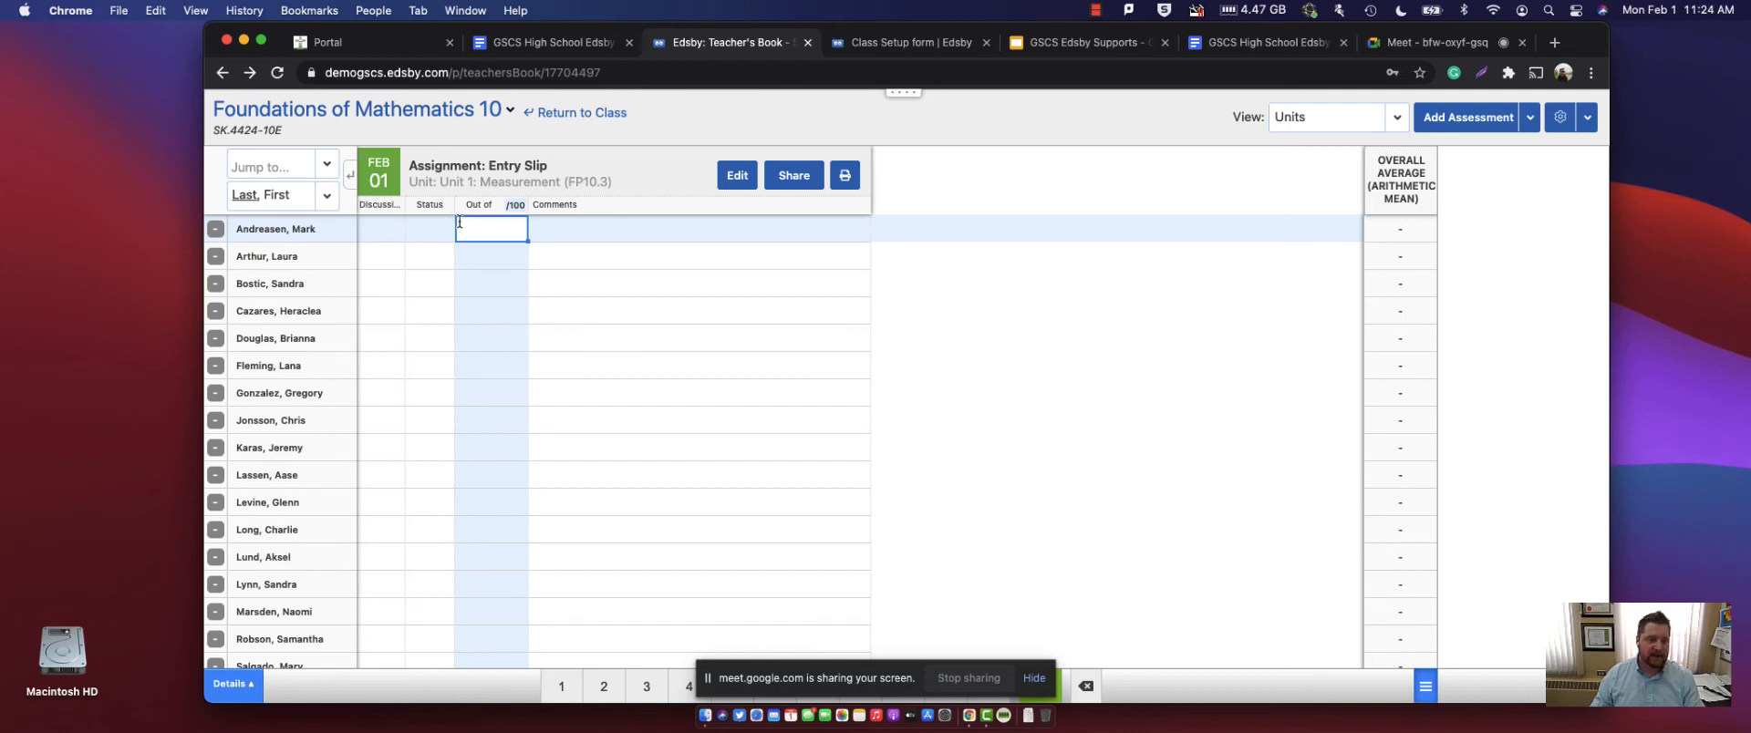
- Enter a score of 90 on the Entry Slip for the first student and fill it down the whole class list
{"action": "scroll", "coordinate": [547, 223], "scroll_direction": "down", "scroll_amount": 3}
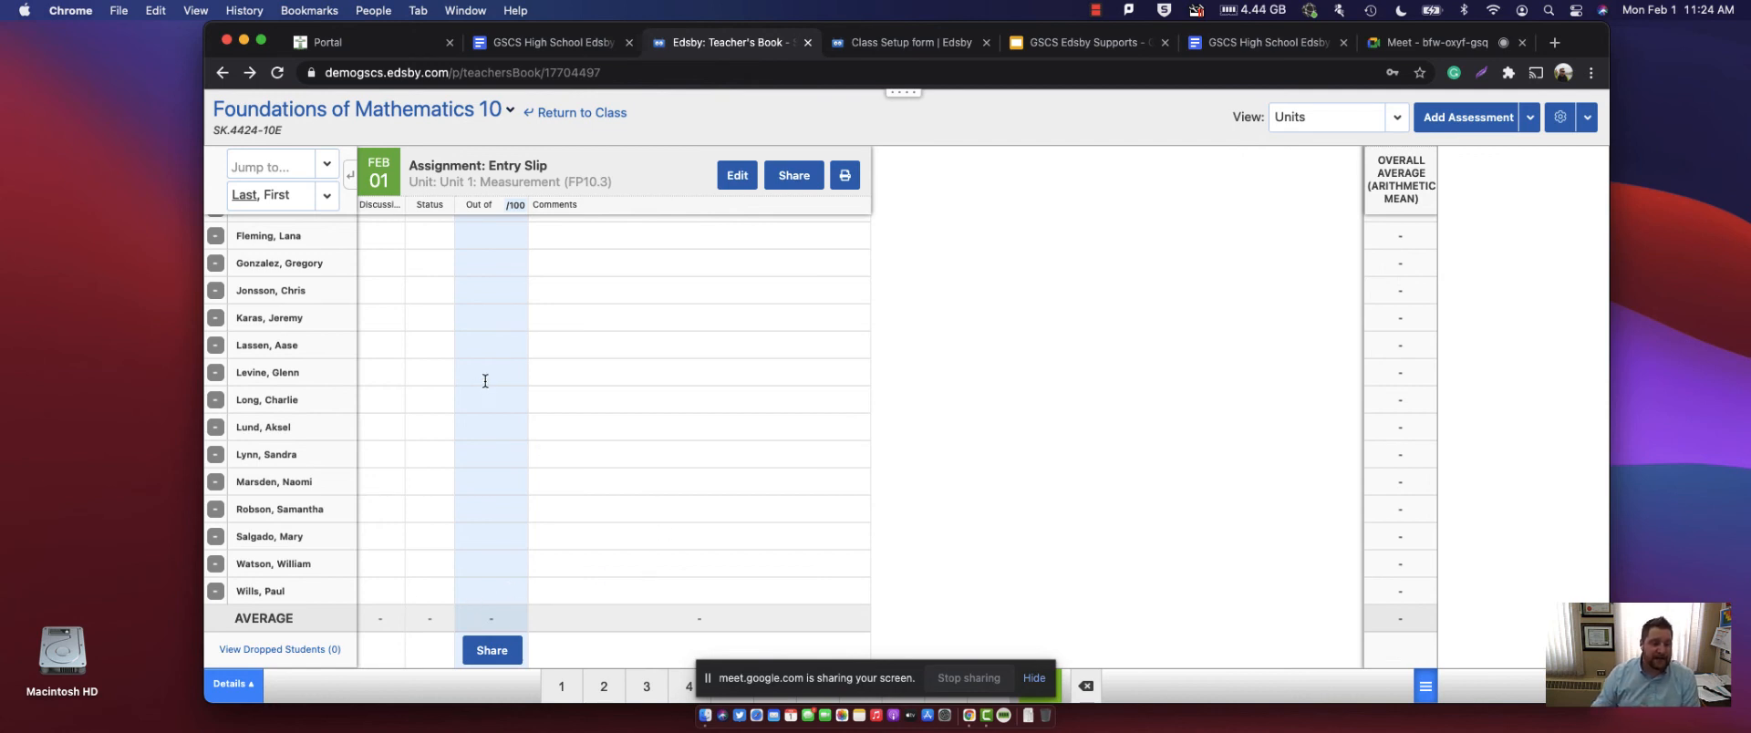
{"action": "scroll", "coordinate": [485, 381], "scroll_direction": "up", "scroll_amount": 3}
{"action": "left_click", "coordinate": [501, 230]}
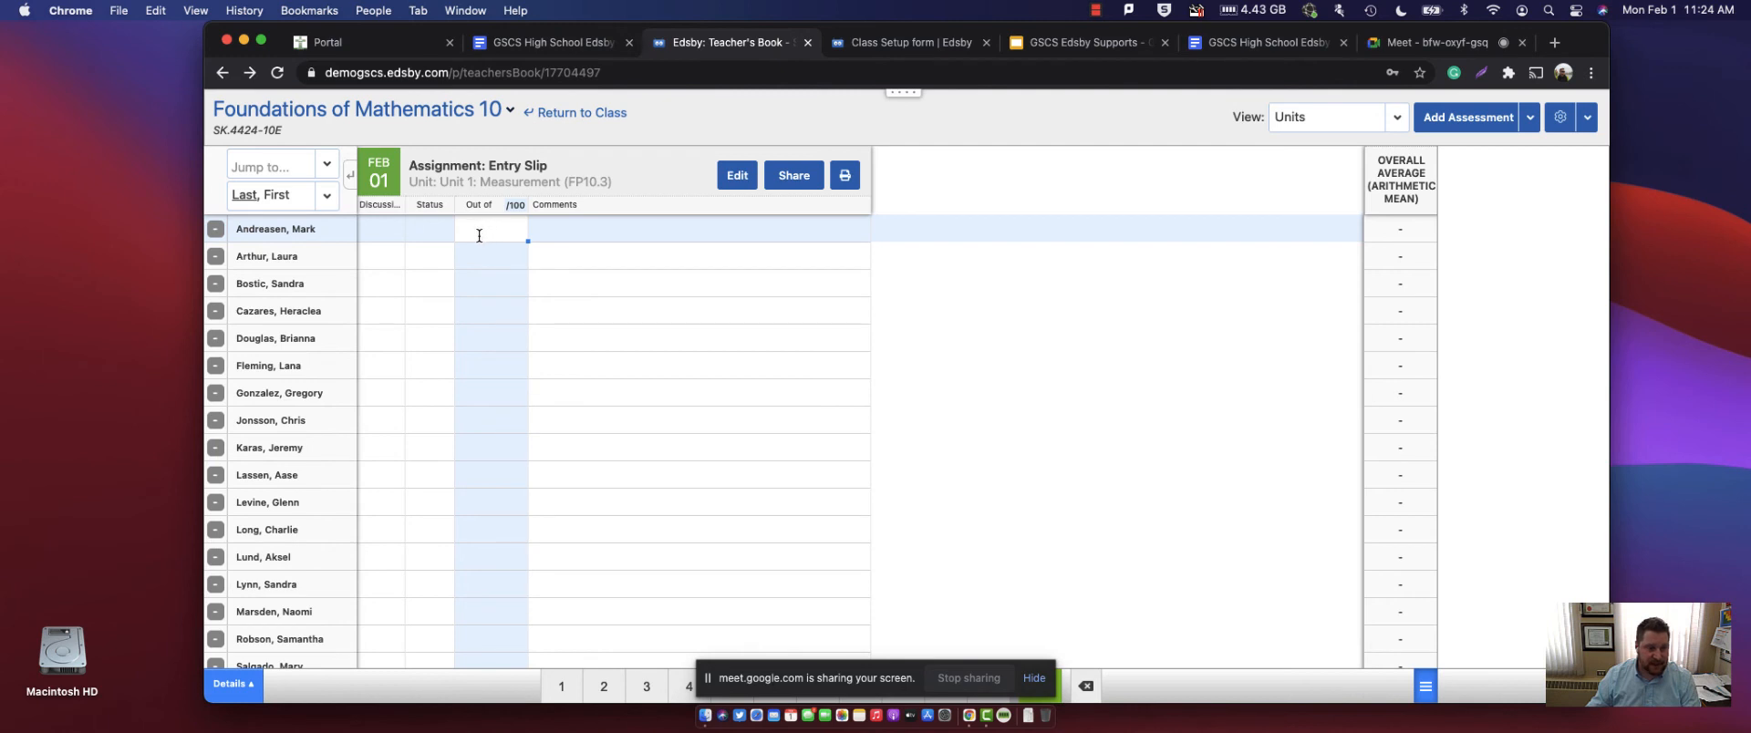
{"action": "left_click", "coordinate": [482, 229]}
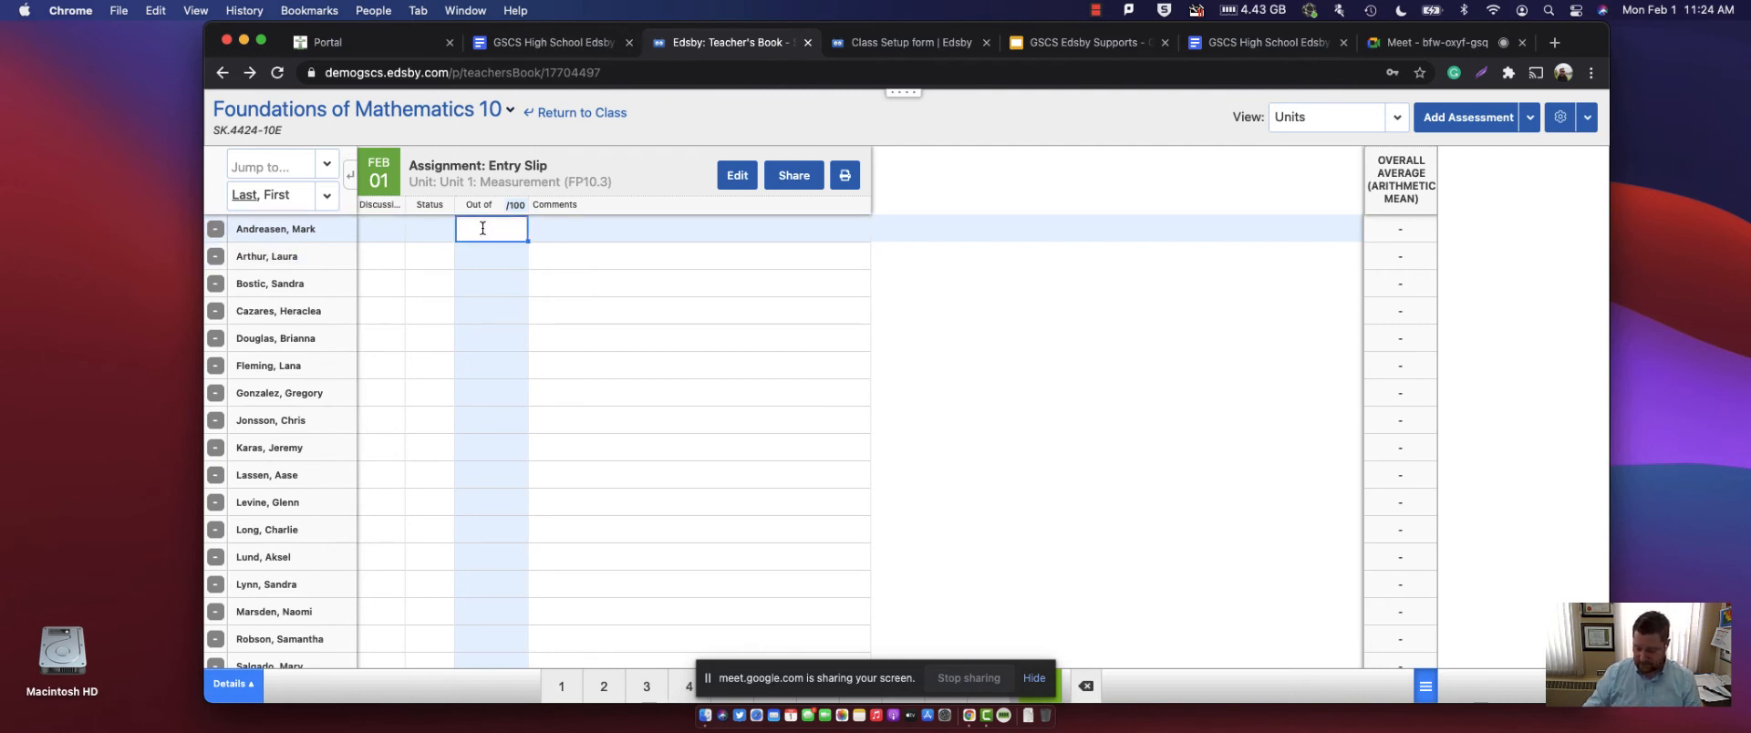
{"action": "type", "text": "90"}
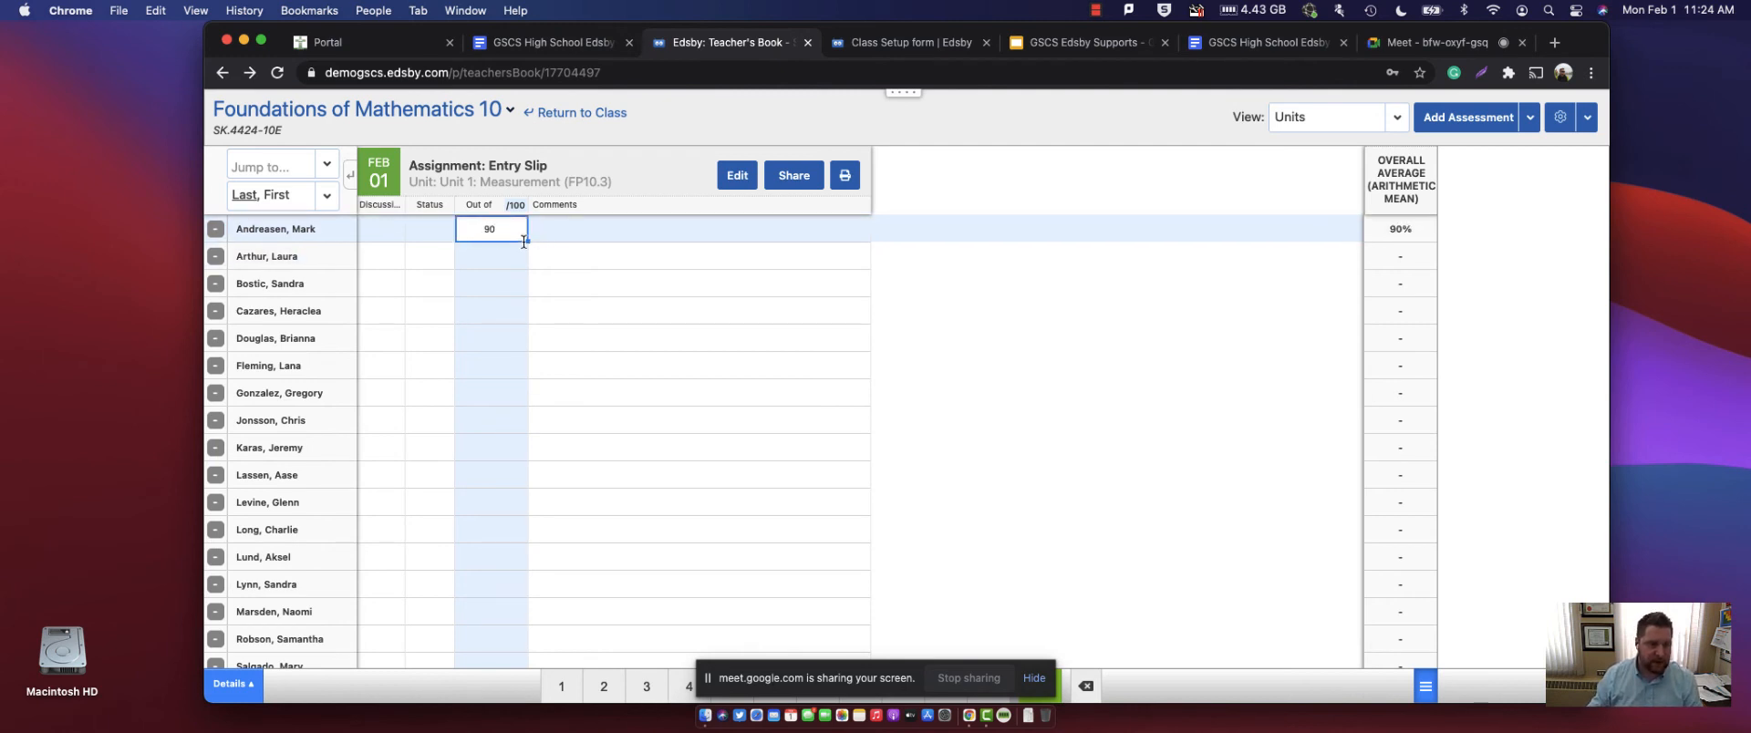
{"action": "left_click_drag", "start_coordinate": [528, 240], "coordinate": [529, 597]}
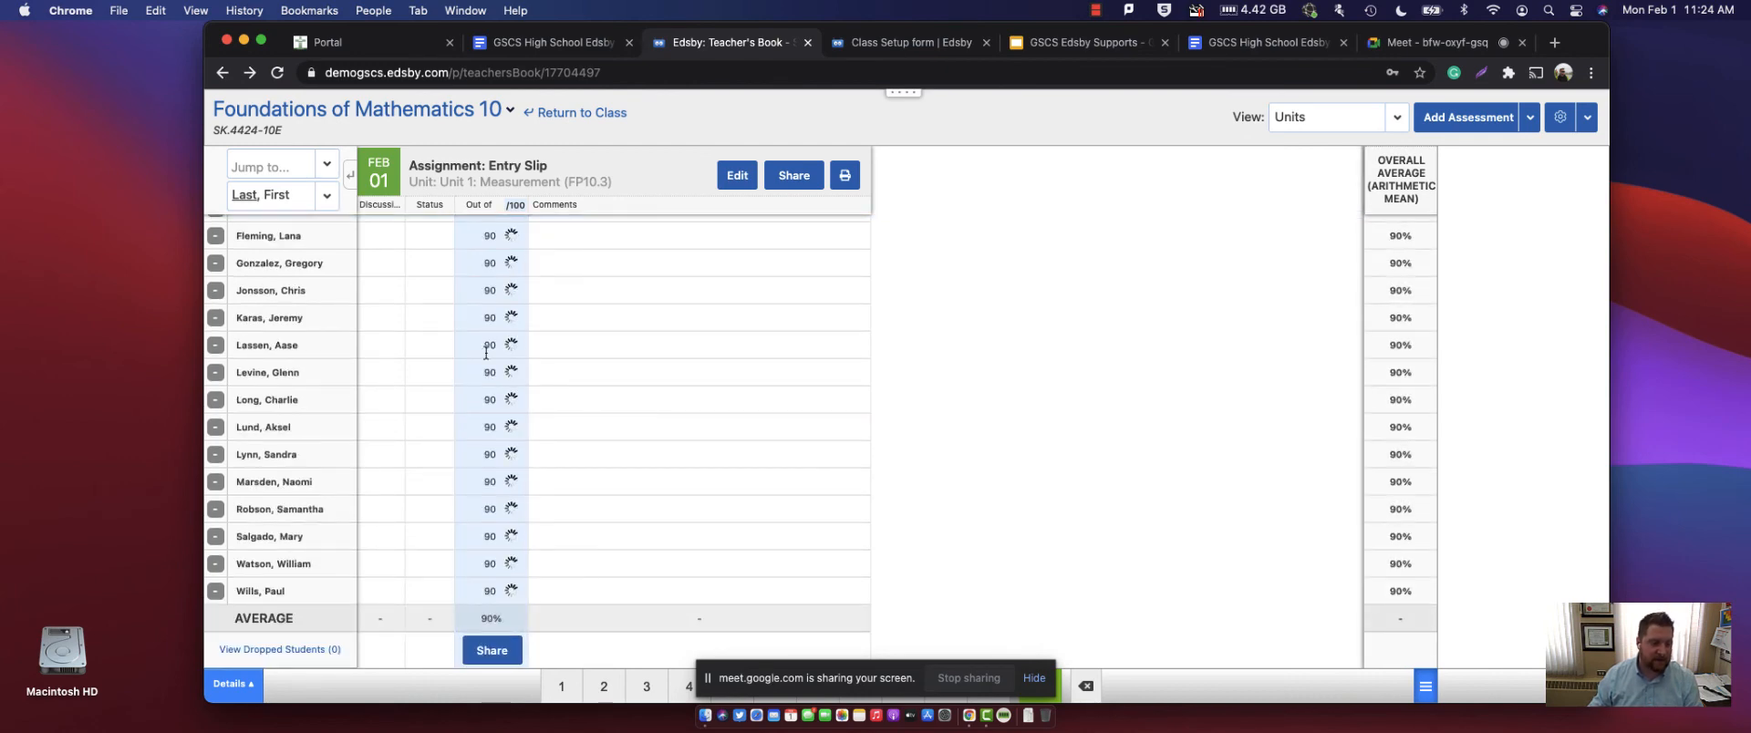
{"action": "scroll", "coordinate": [515, 292], "scroll_direction": "up", "scroll_amount": 4}
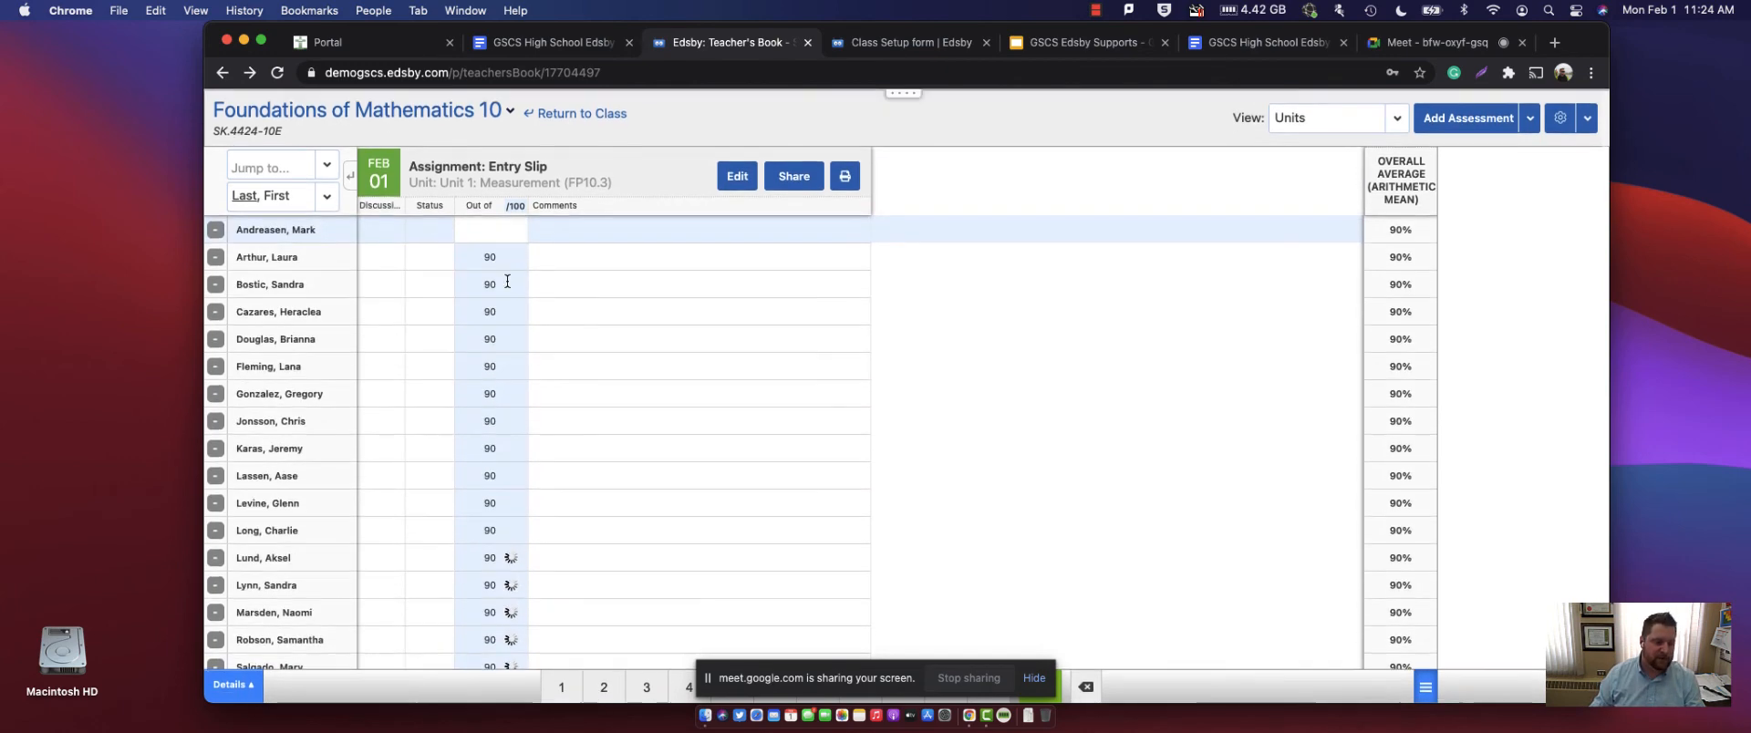
- Change the Entry Slip score to 80 for the seventh student and to 70 for the twelfth student
{"action": "left_click", "coordinate": [485, 392]}
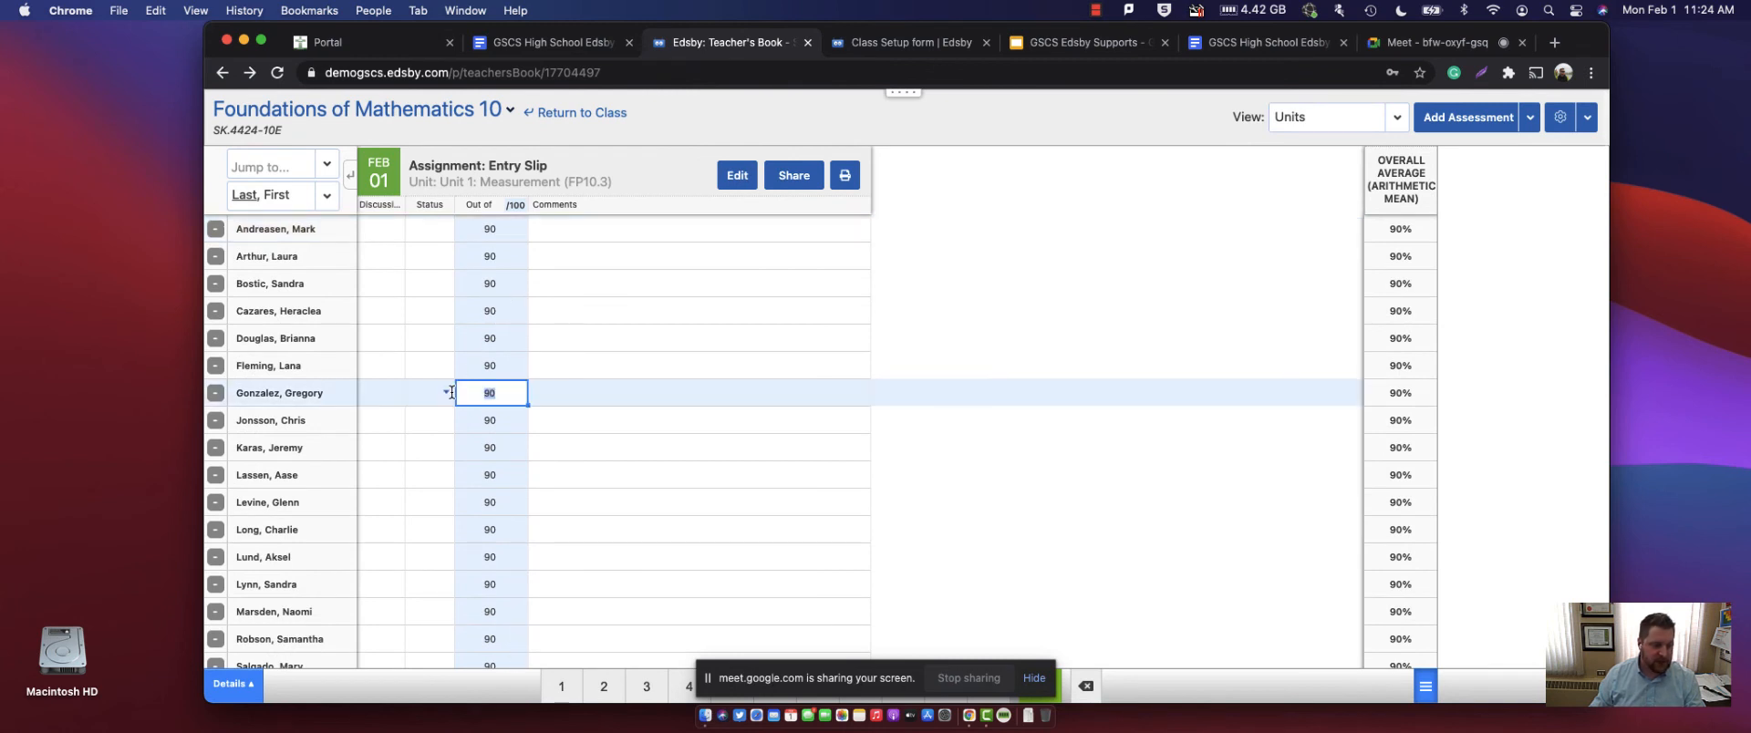
{"action": "type", "text": "80"}
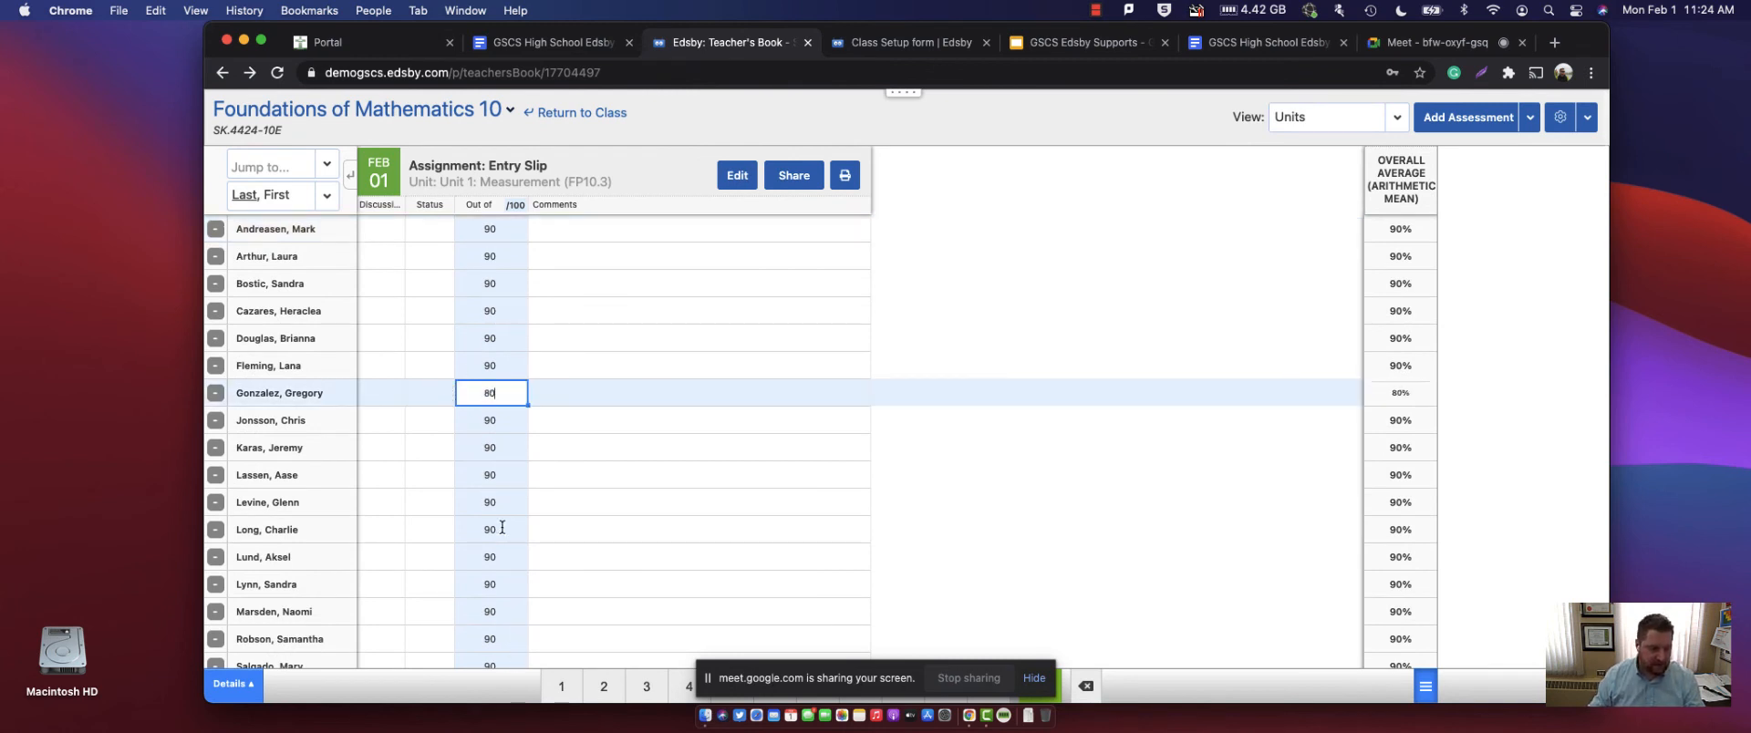
{"action": "left_click", "coordinate": [475, 530]}
{"action": "type", "text": "70"}
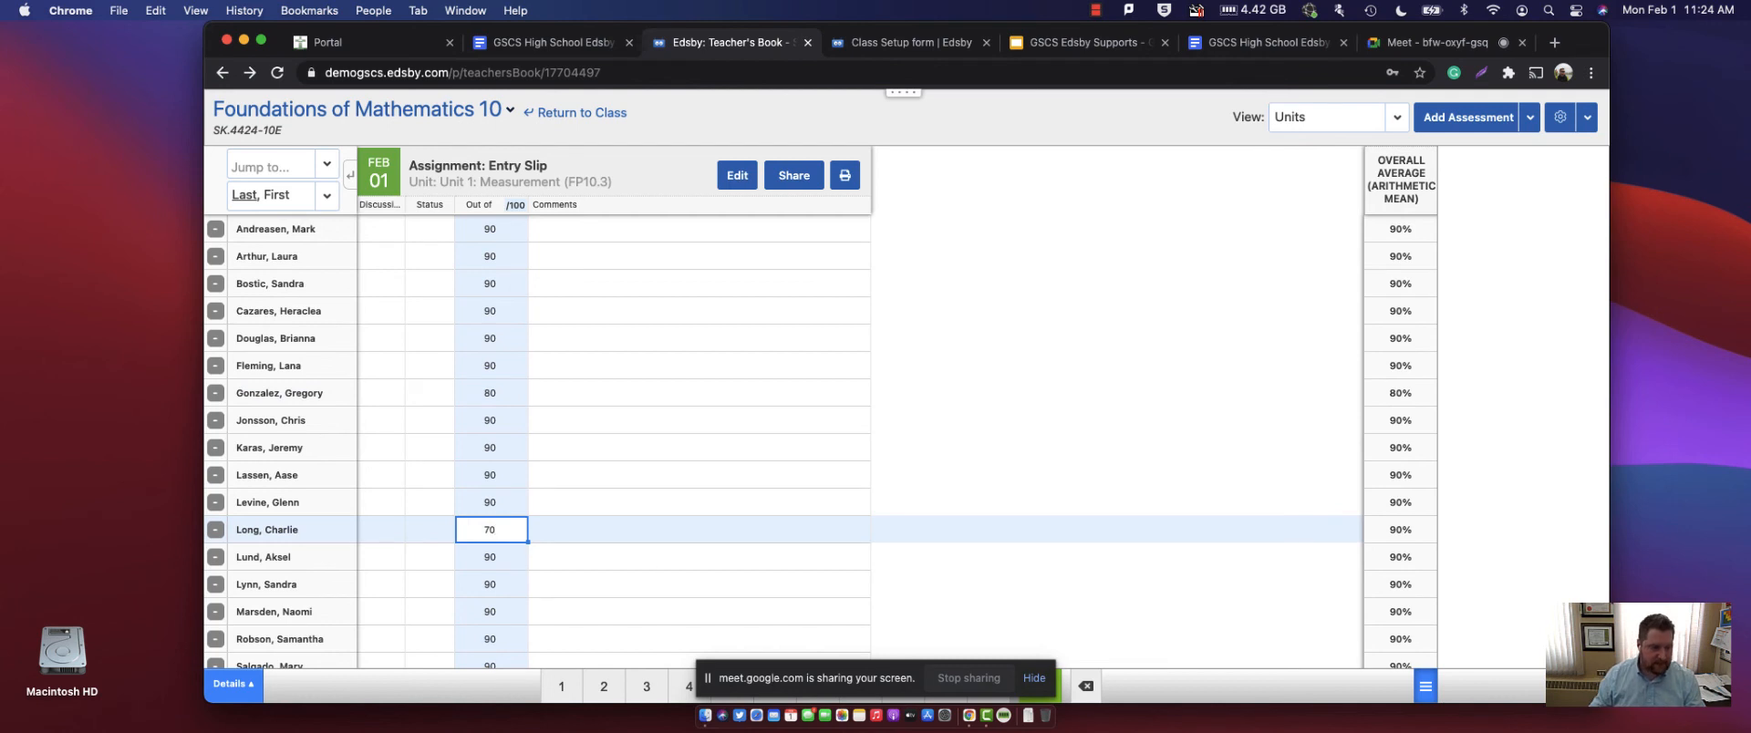
- Clear the first student's Entry Slip score and flag that student's status as Overdue
{"action": "left_click", "coordinate": [434, 236]}
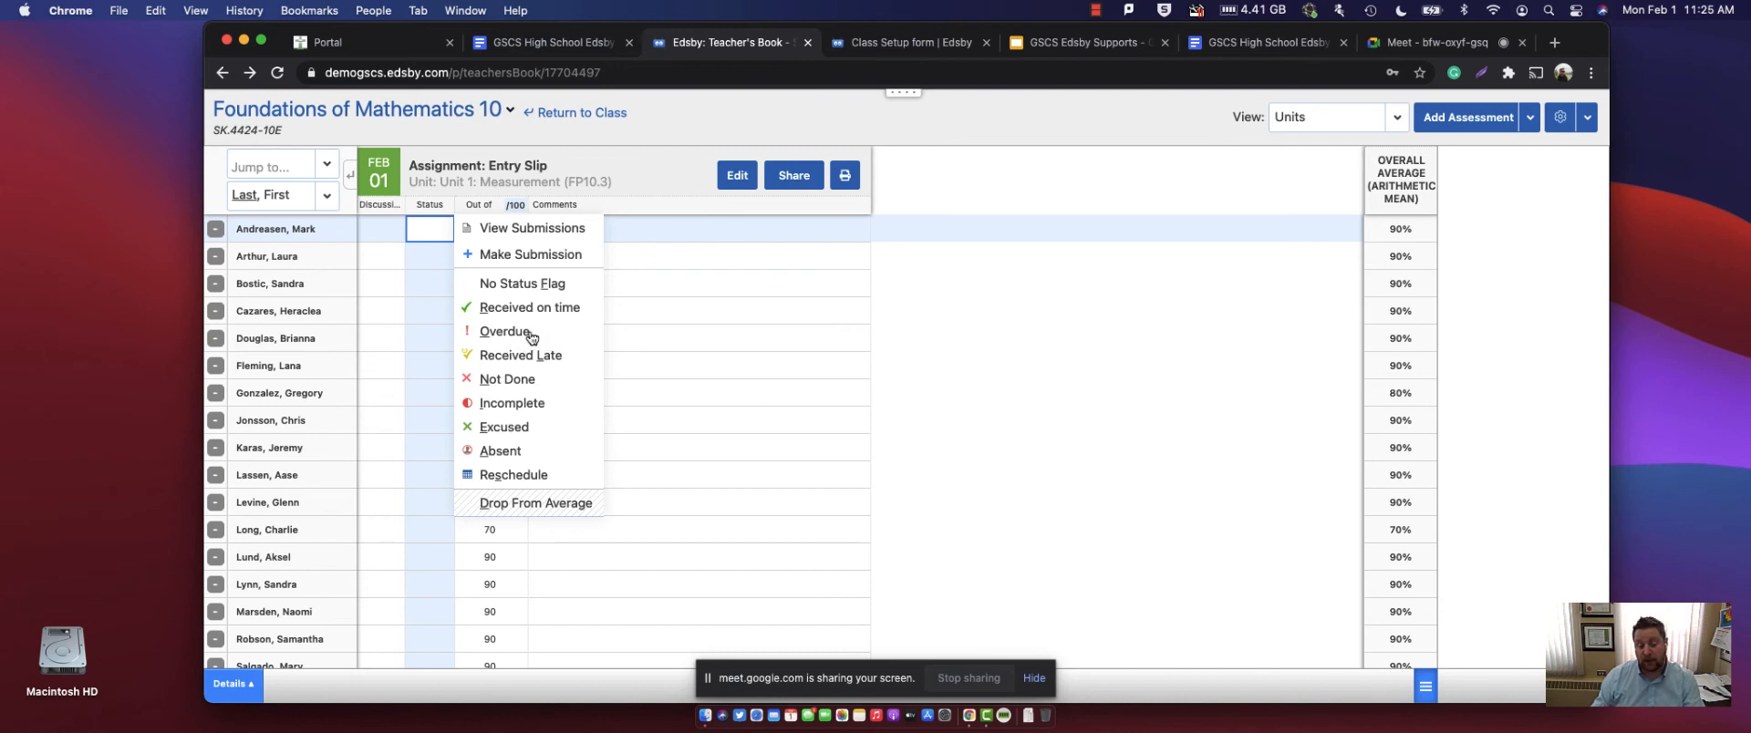
{"action": "left_click", "coordinate": [626, 233]}
{"action": "left_click", "coordinate": [481, 231]}
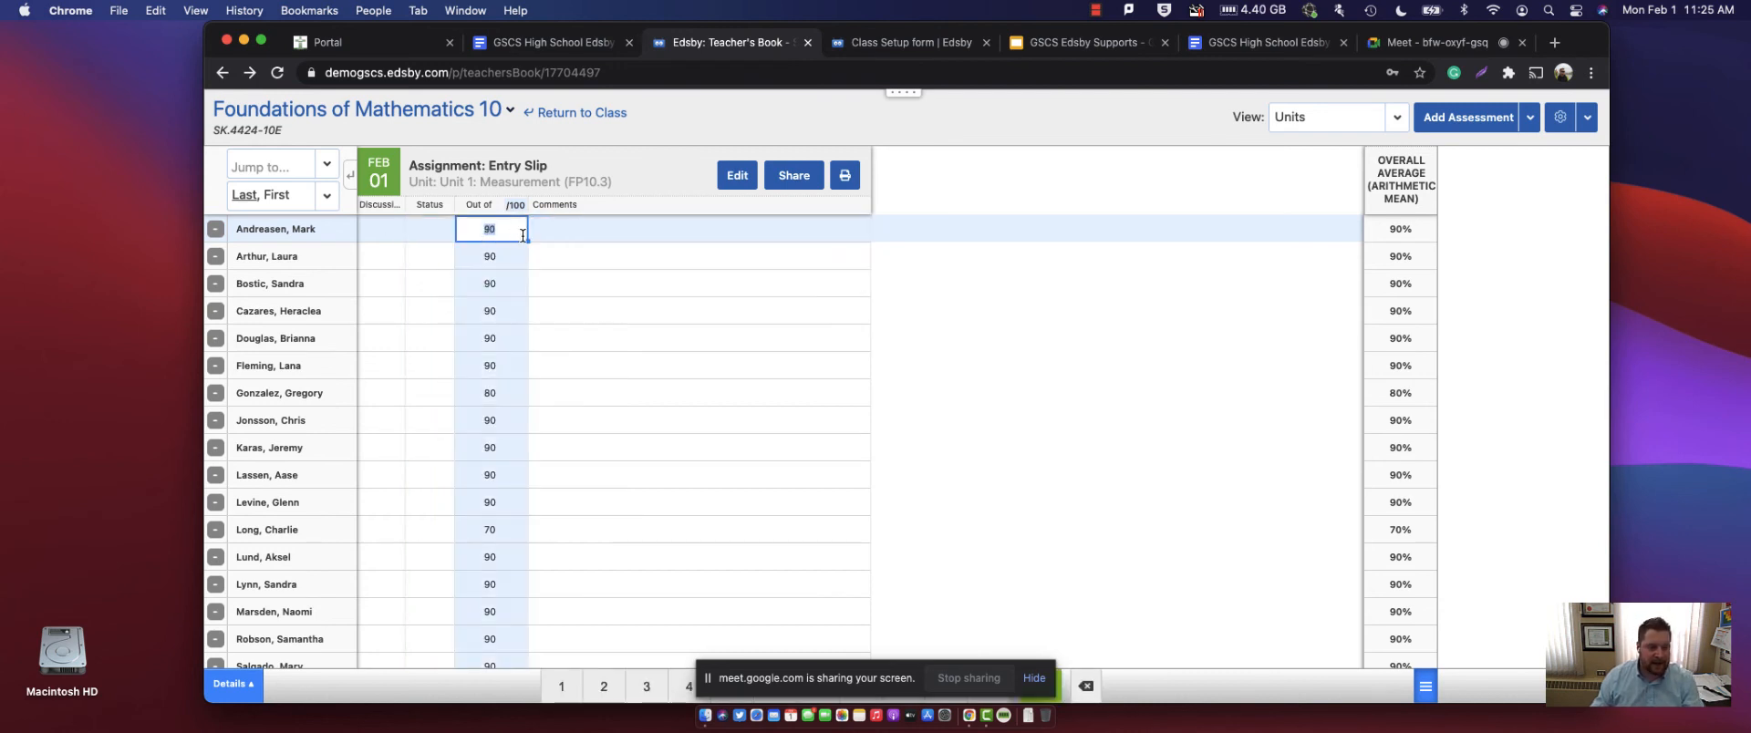
{"action": "key", "text": "BackSpace"}
{"action": "left_click", "coordinate": [444, 233]}
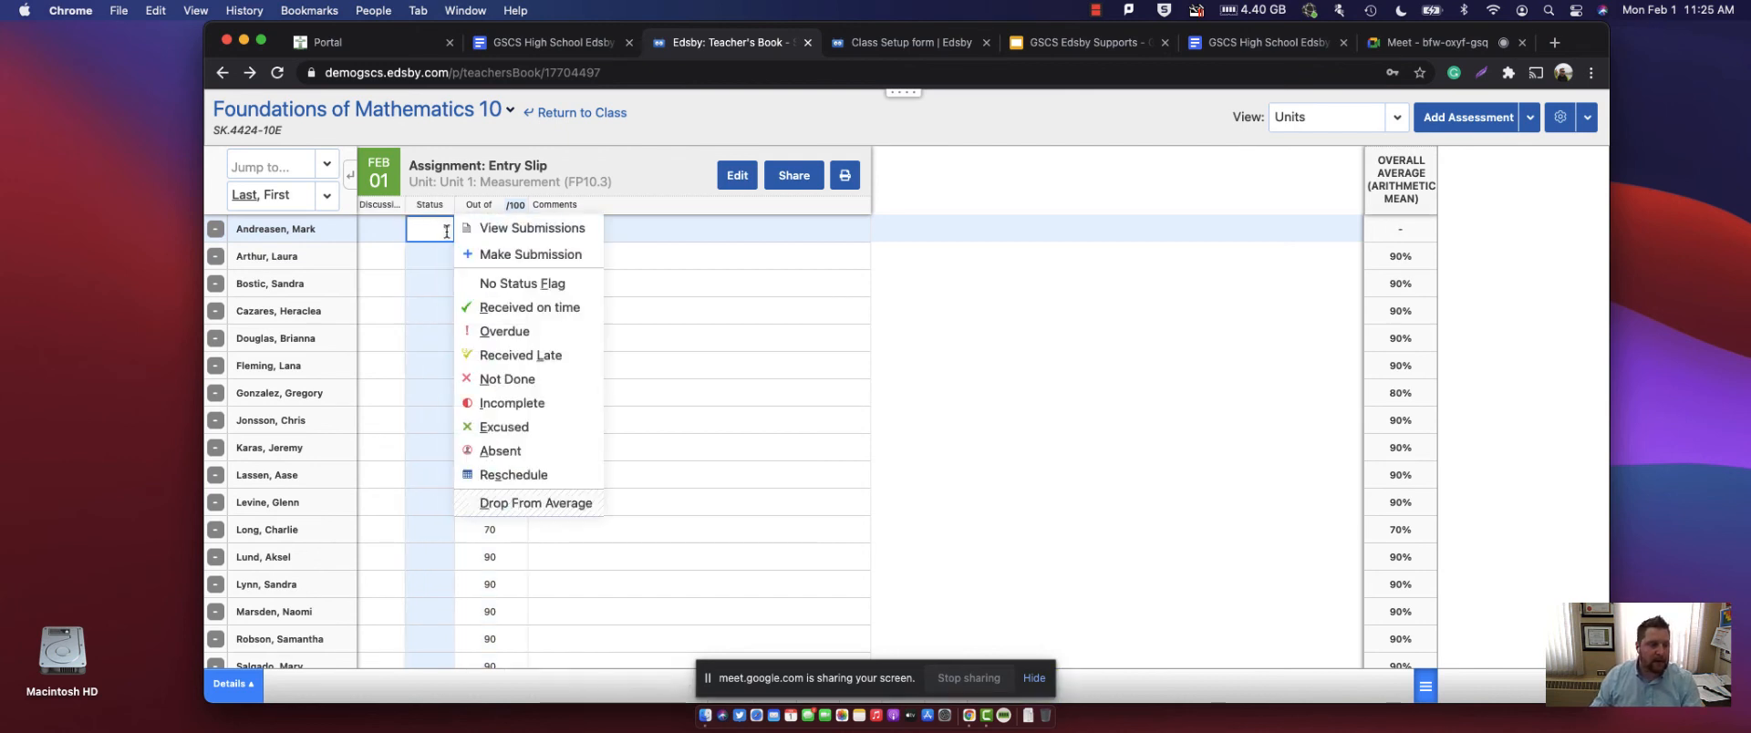
{"action": "left_click", "coordinate": [493, 328]}
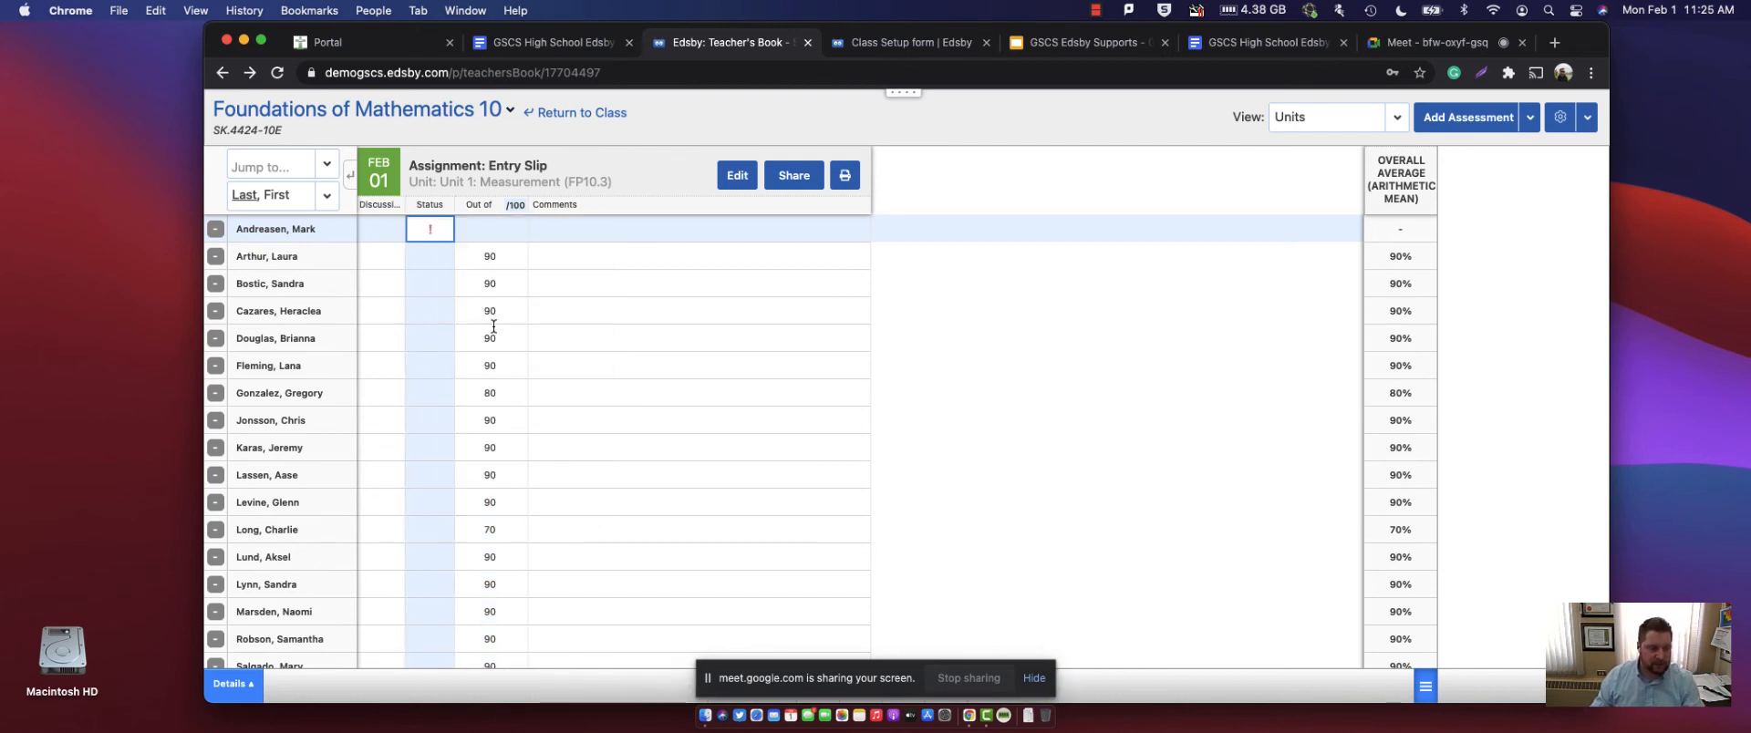
- Change the first student's Entry Slip status to Received on time, and leave the status options without another choice
{"action": "left_click", "coordinate": [449, 227]}
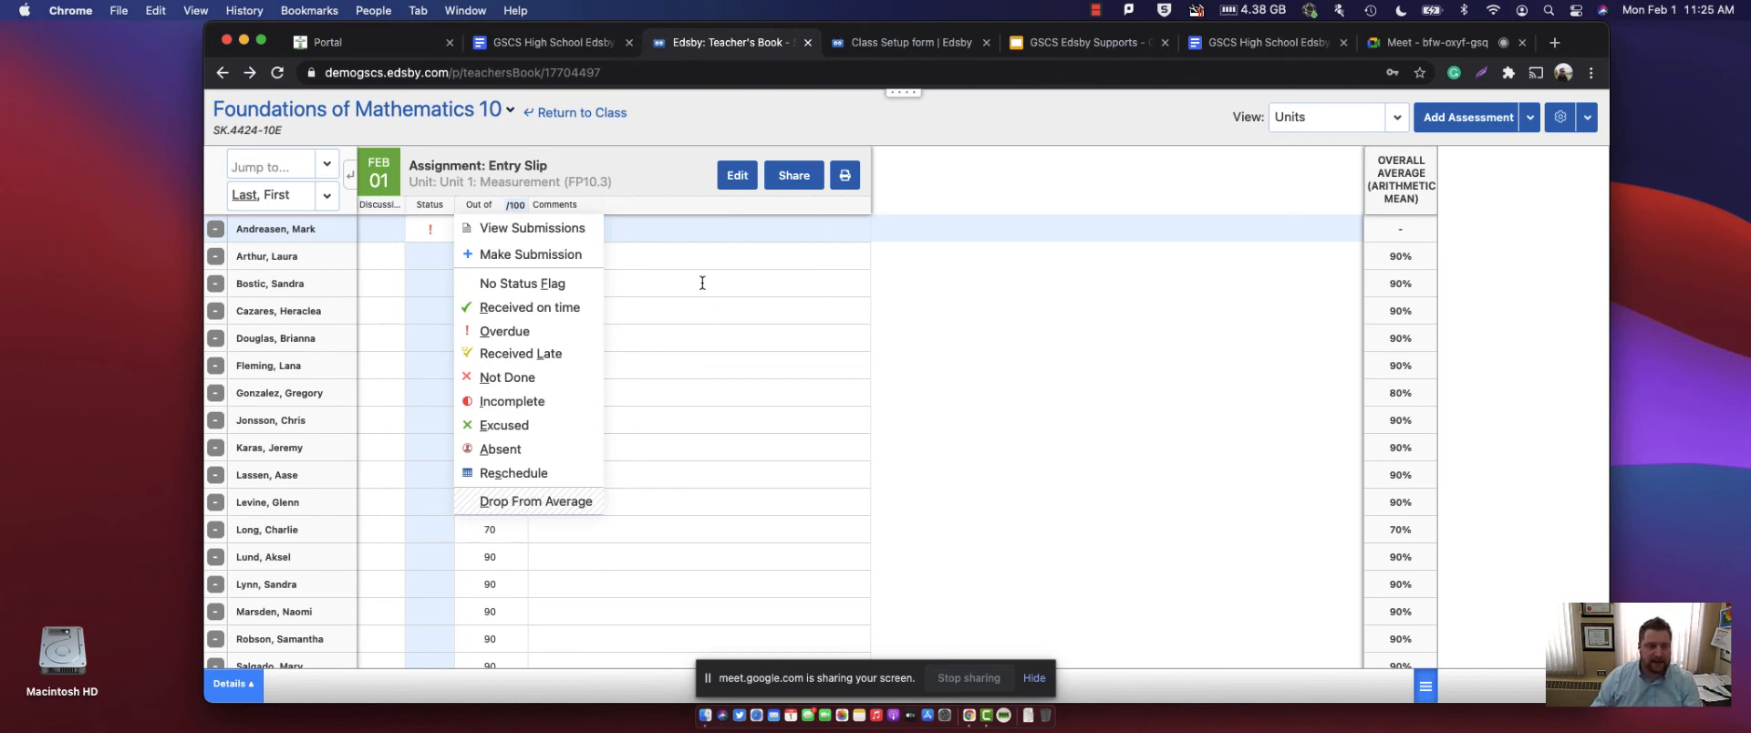
{"action": "left_click", "coordinate": [528, 309]}
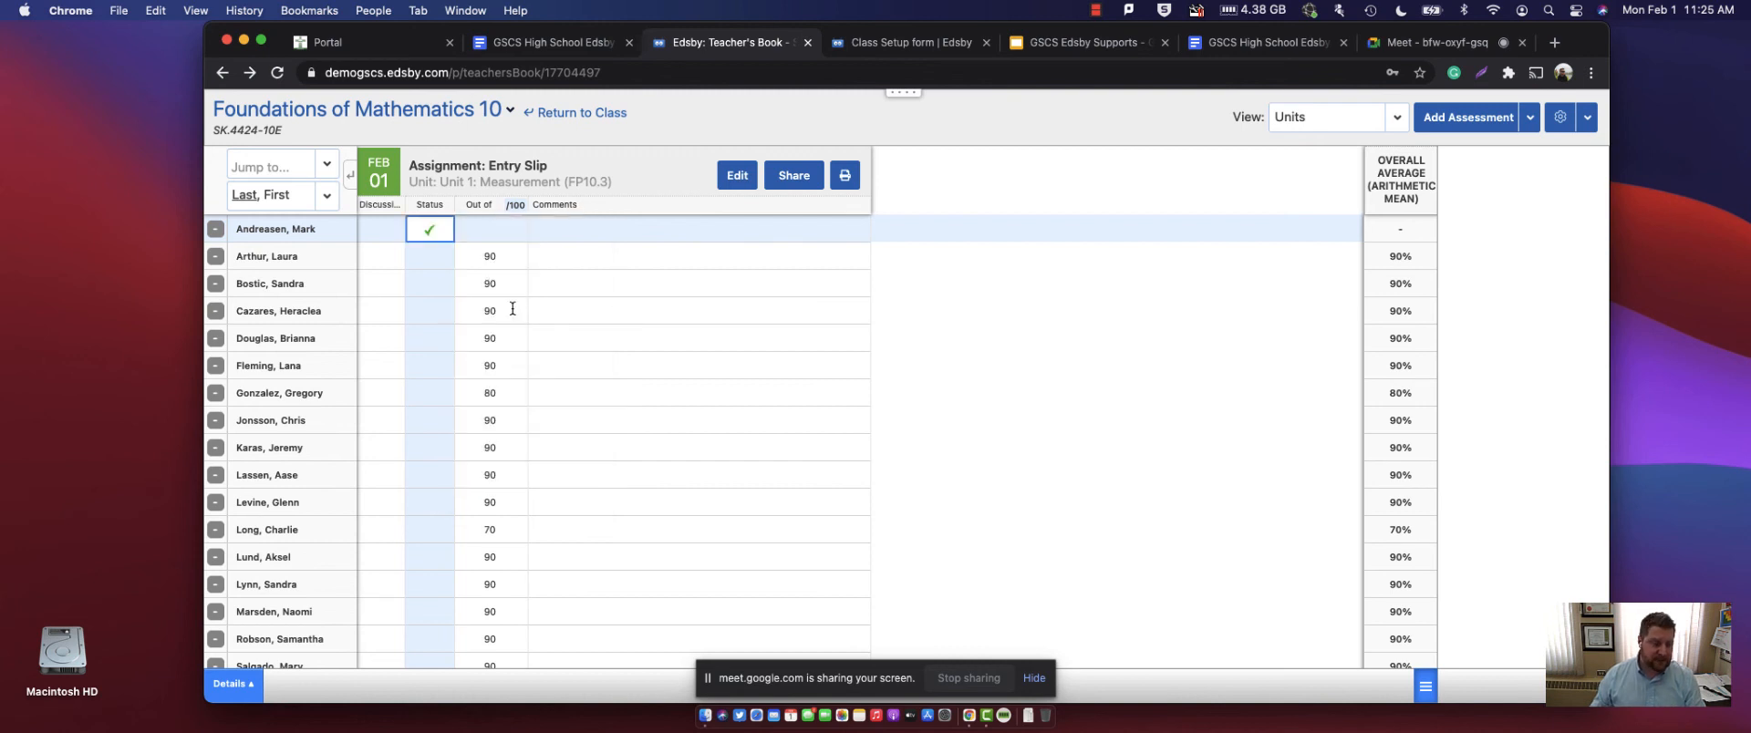
{"action": "left_click", "coordinate": [450, 230]}
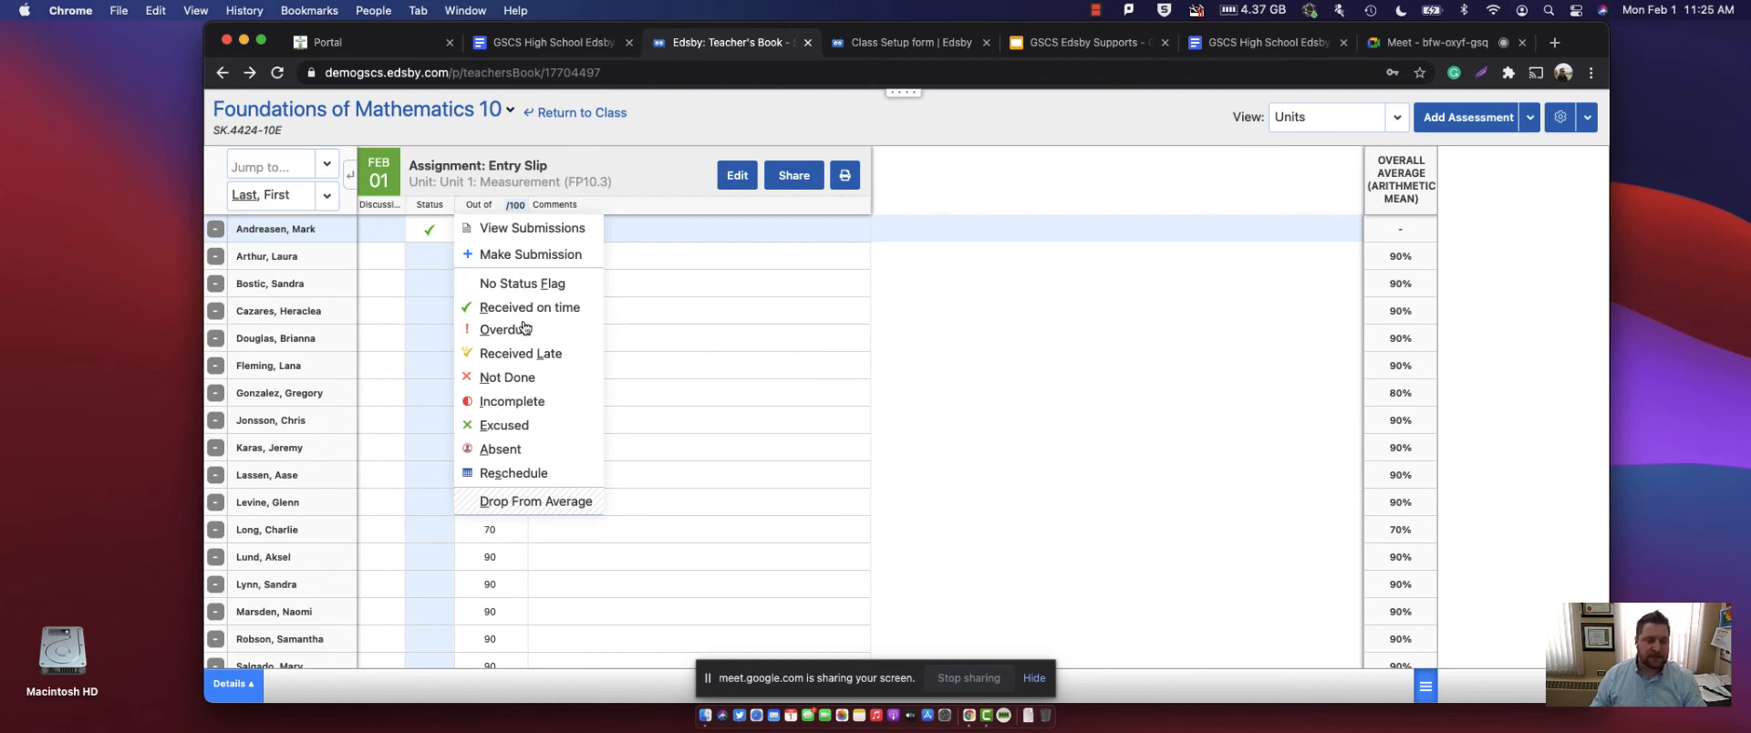
{"action": "left_click", "coordinate": [637, 316]}
{"action": "left_click", "coordinate": [618, 330]}
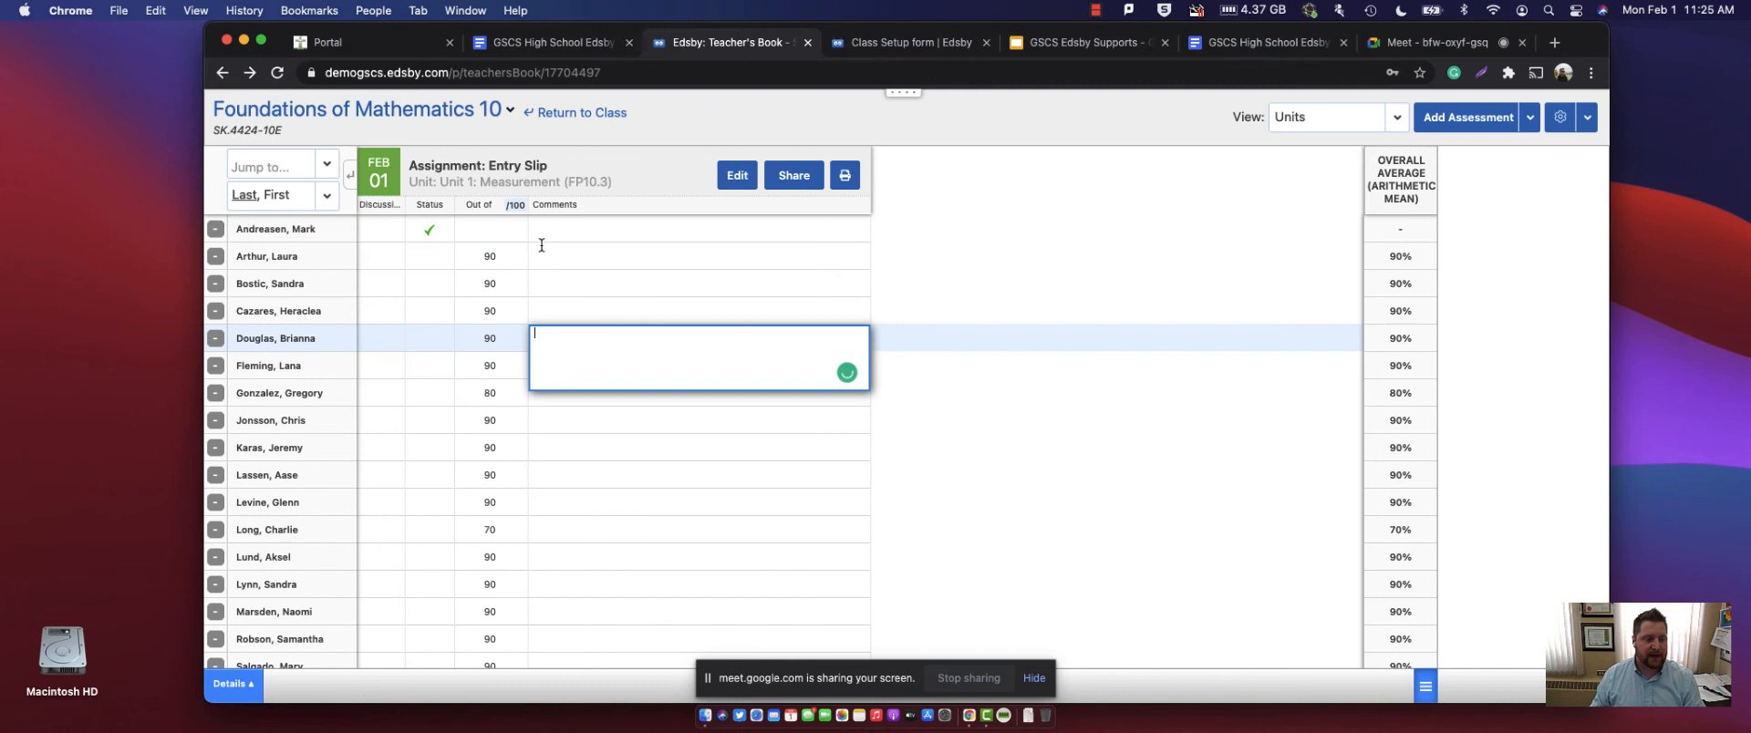
- Try an out-of-range Entry Slip score of 121 for the first student and decline to allow it
{"action": "left_click", "coordinate": [483, 223]}
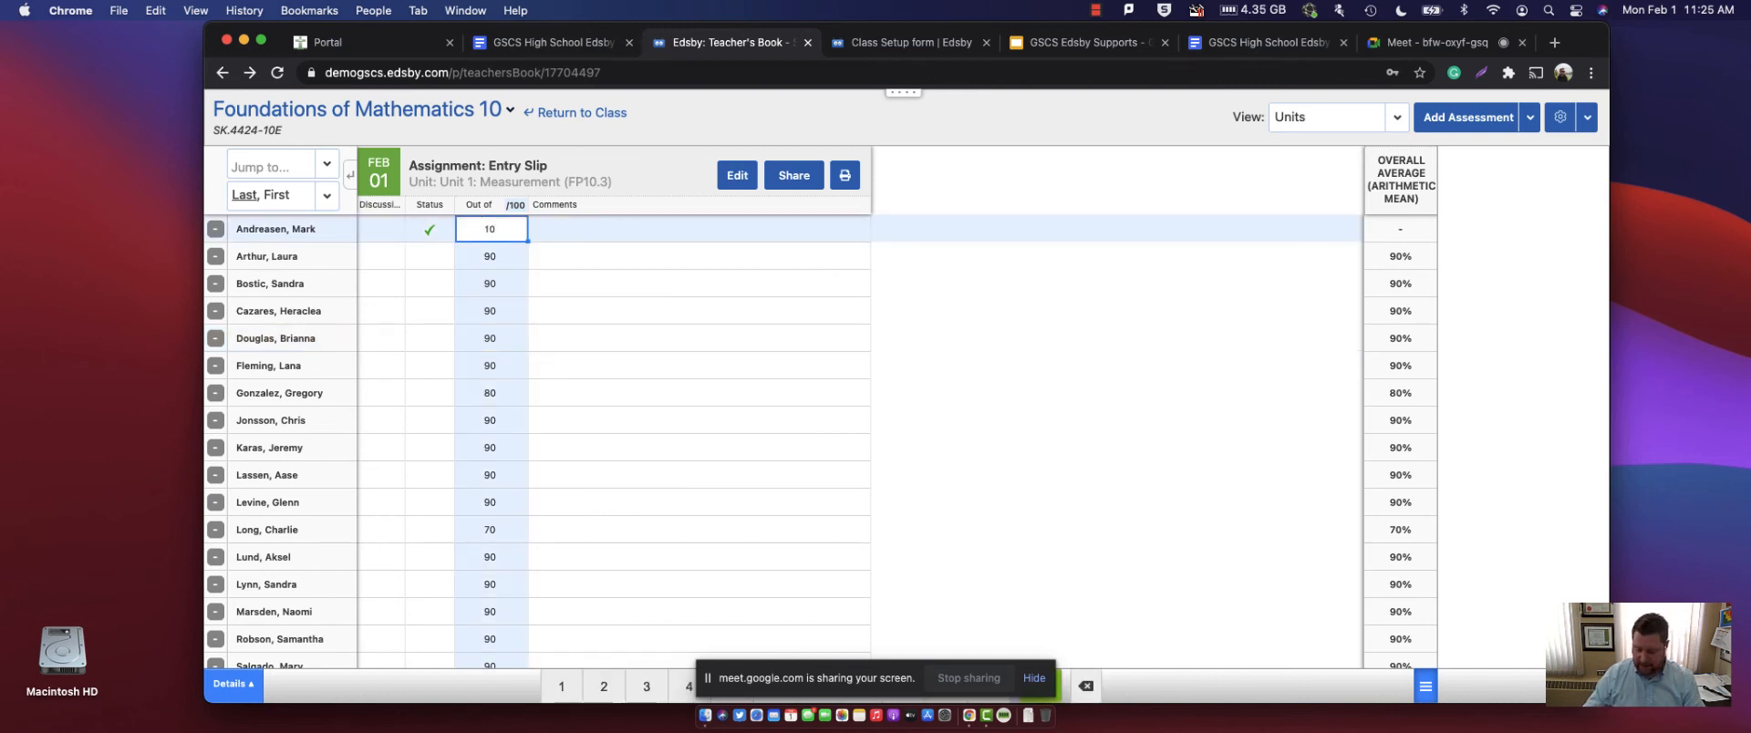
{"action": "type", "text": "10"}
{"action": "key", "text": "BackSpace"}
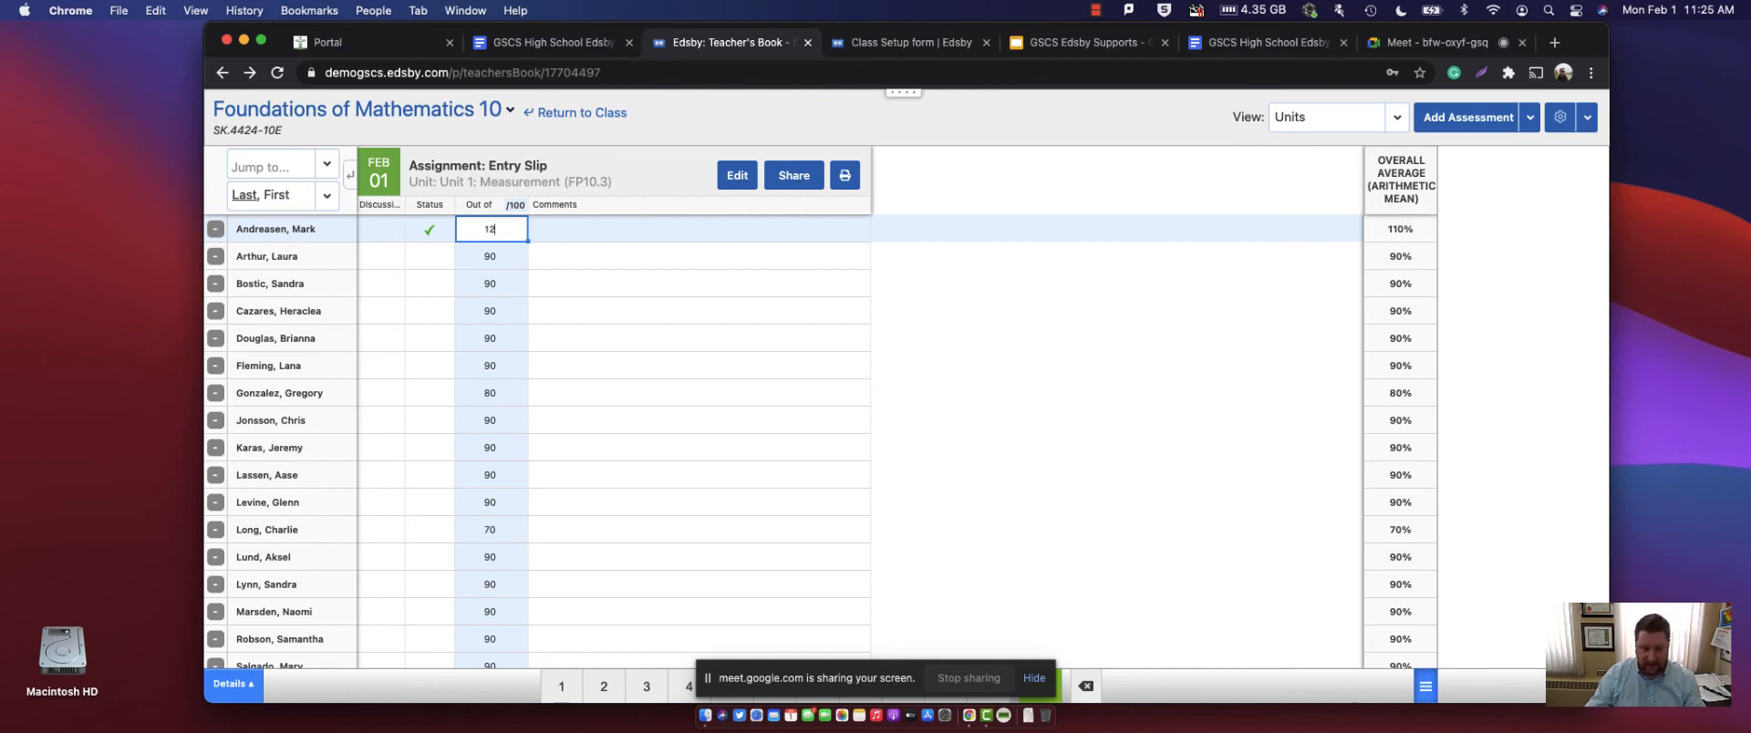
{"action": "left_click", "coordinate": [516, 230]}
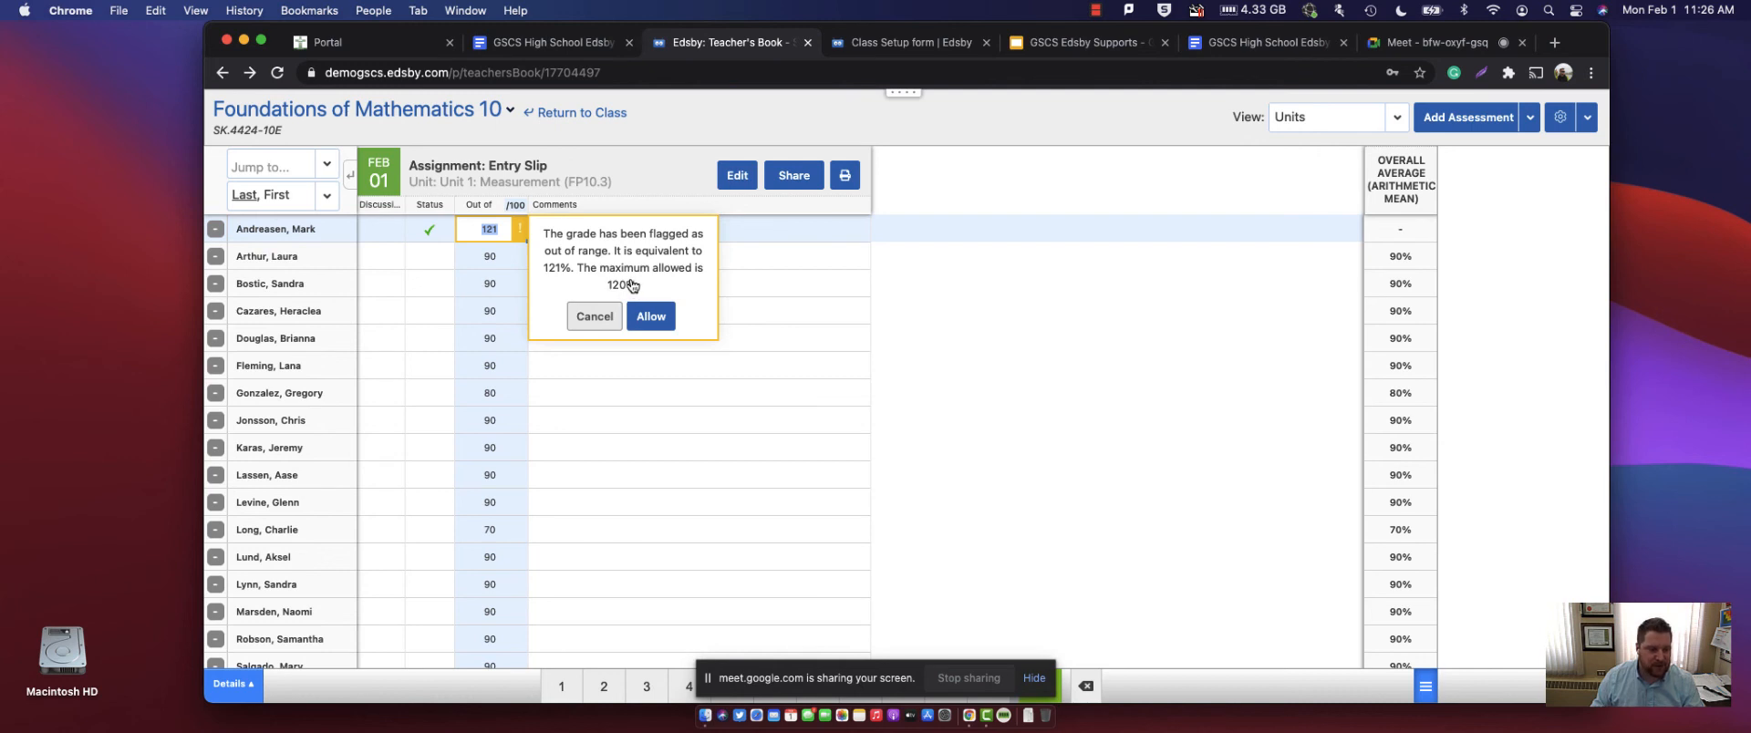
{"action": "left_click", "coordinate": [595, 317]}
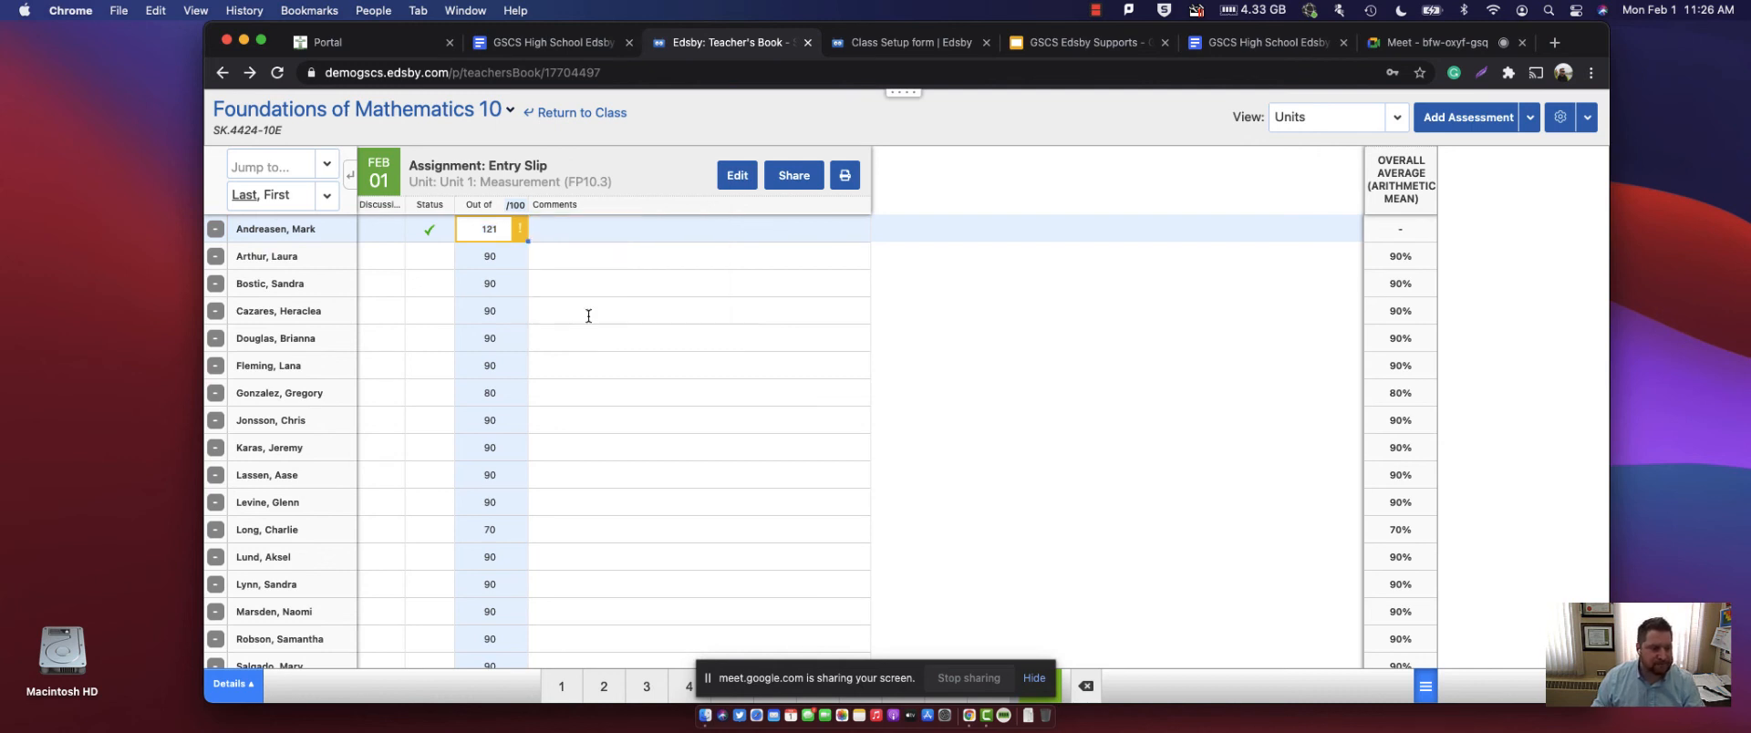
- Replace the first student's out-of-range Entry Slip score with 95
{"action": "key", "text": "BackSpace"}
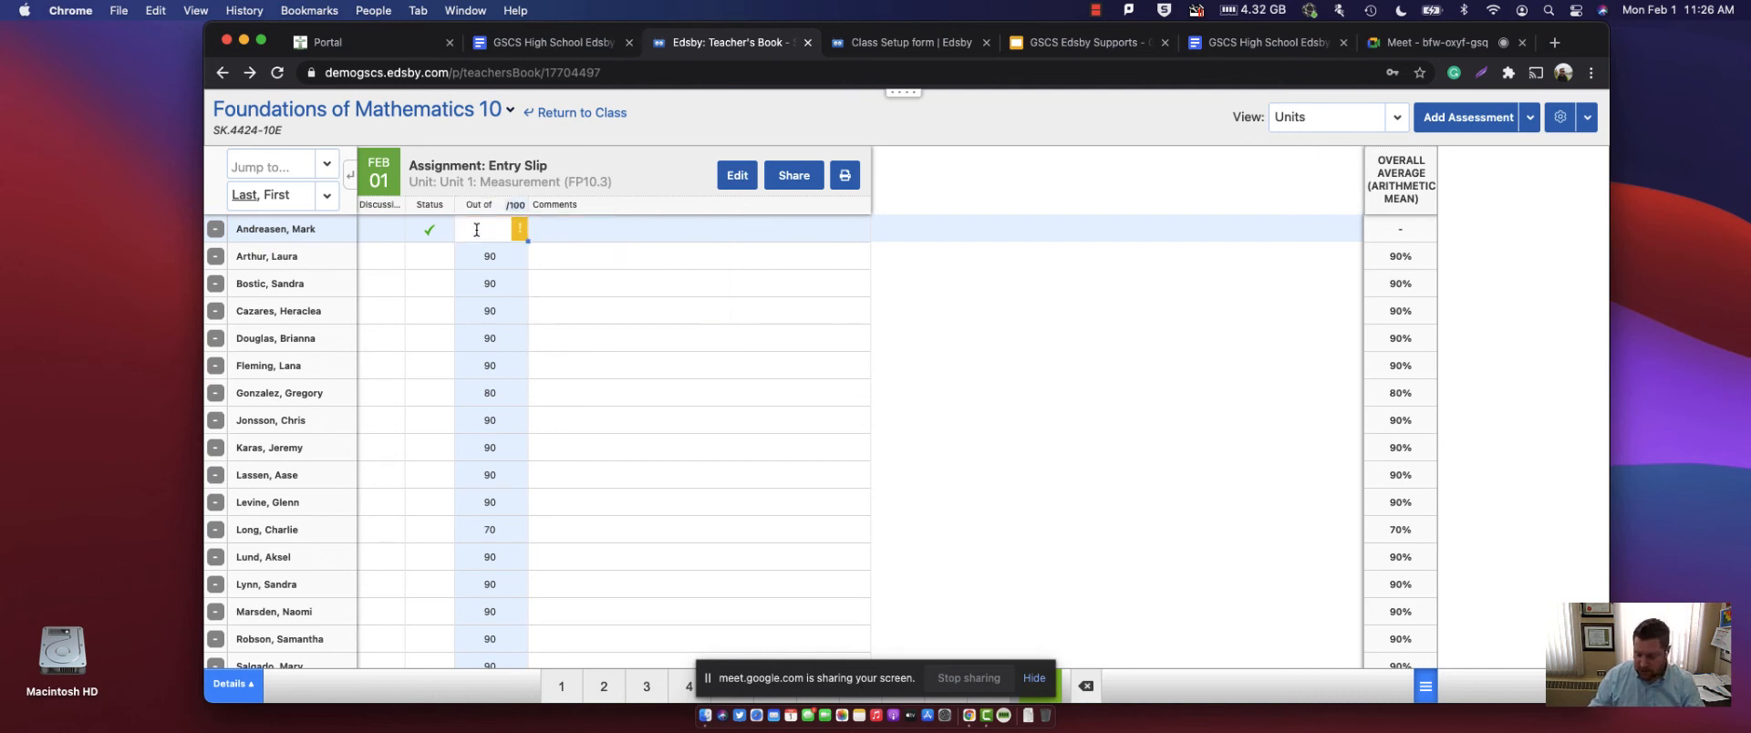
{"action": "key", "text": "super+a"}
{"action": "left_click", "coordinate": [476, 230]}
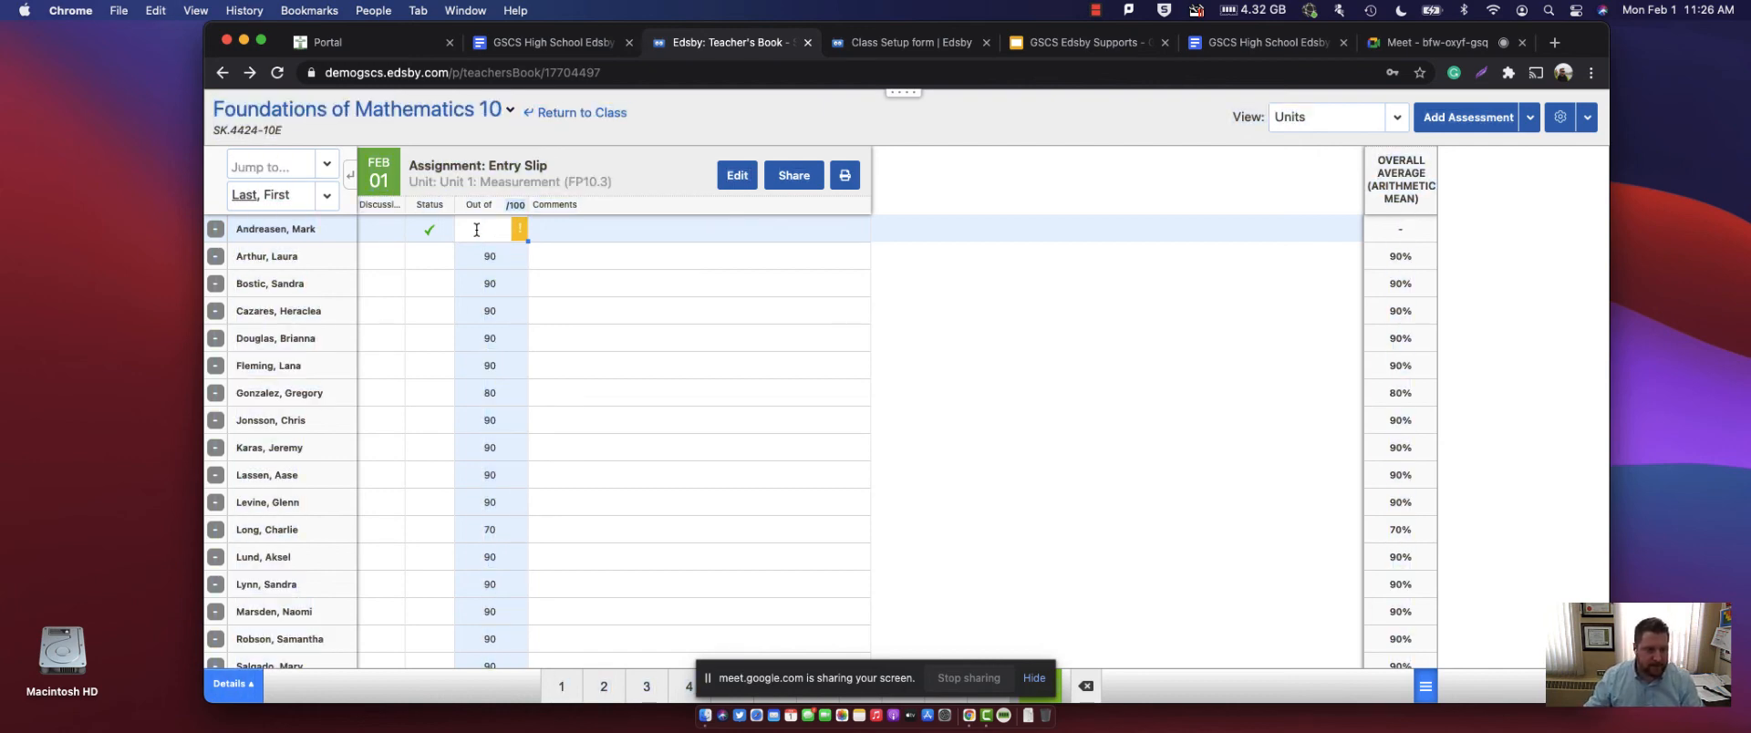
{"action": "scroll", "coordinate": [476, 230], "scroll_direction": "down", "scroll_amount": 1}
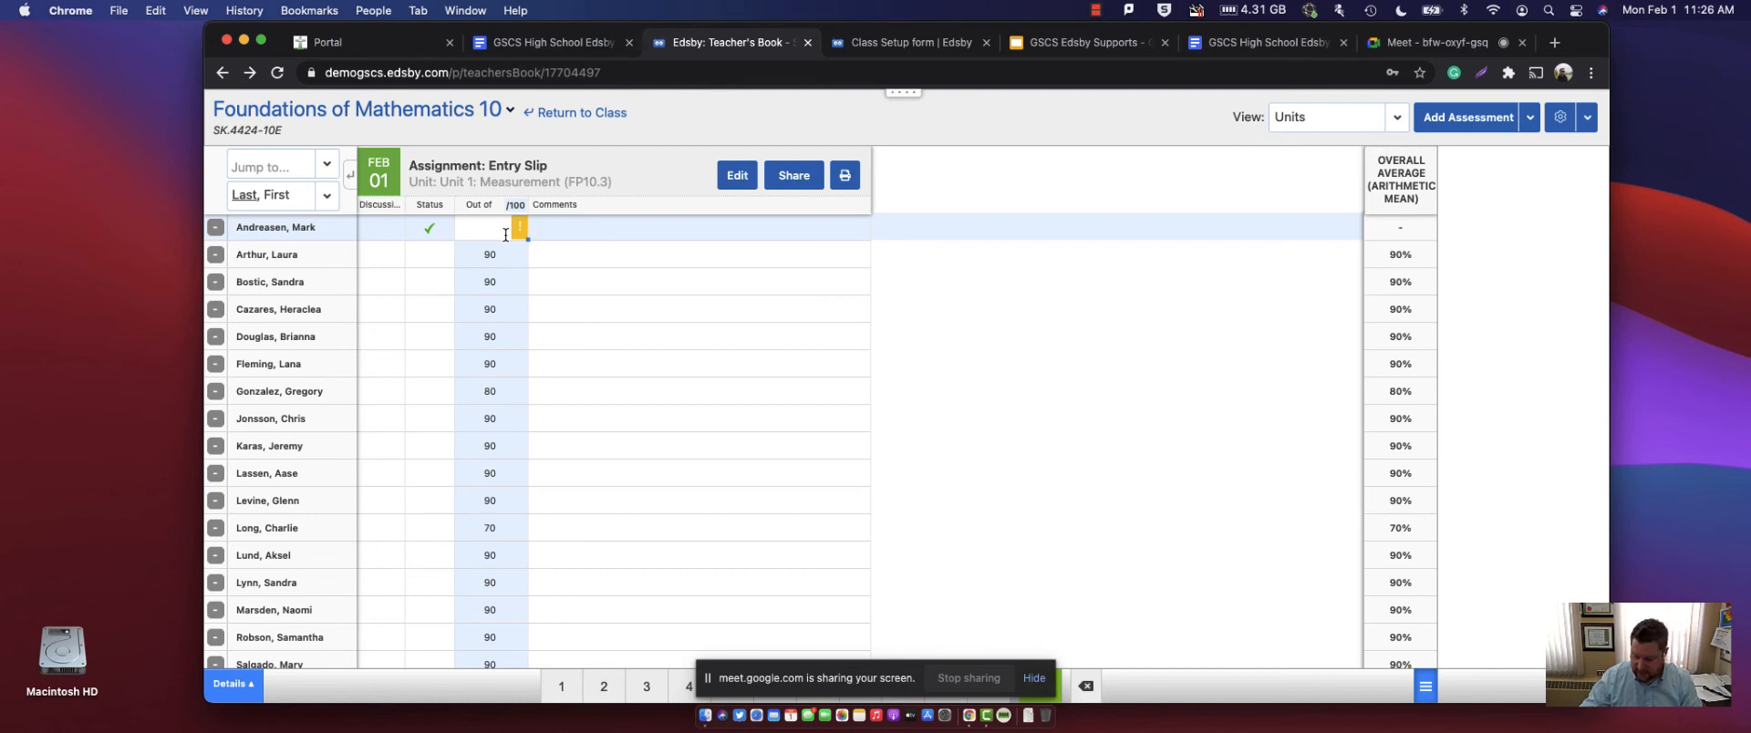
{"action": "left_click", "coordinate": [547, 273]}
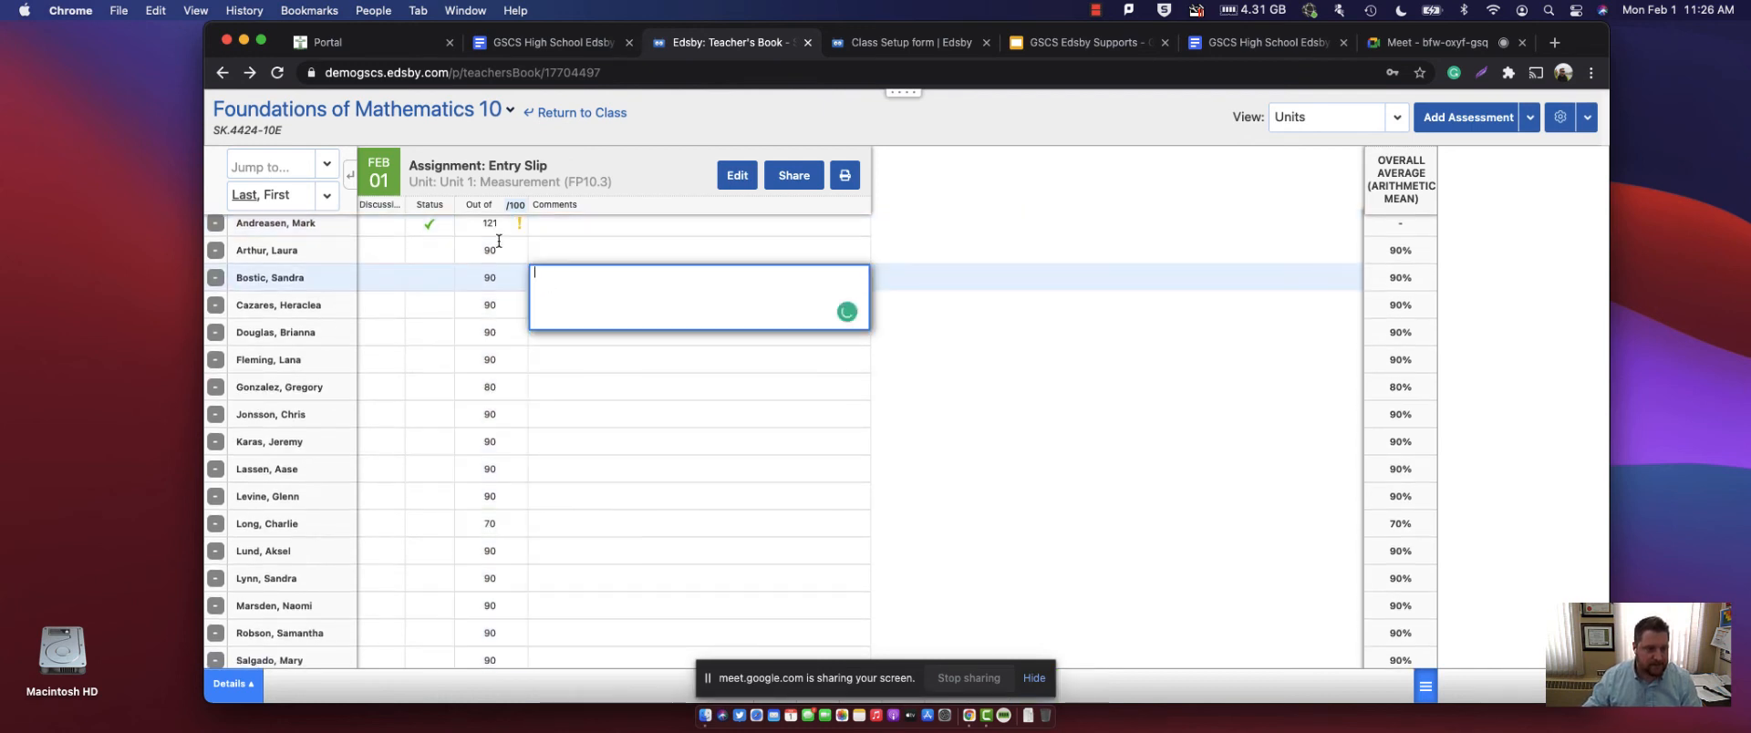
{"action": "left_click", "coordinate": [491, 224]}
{"action": "type", "text": "95"}
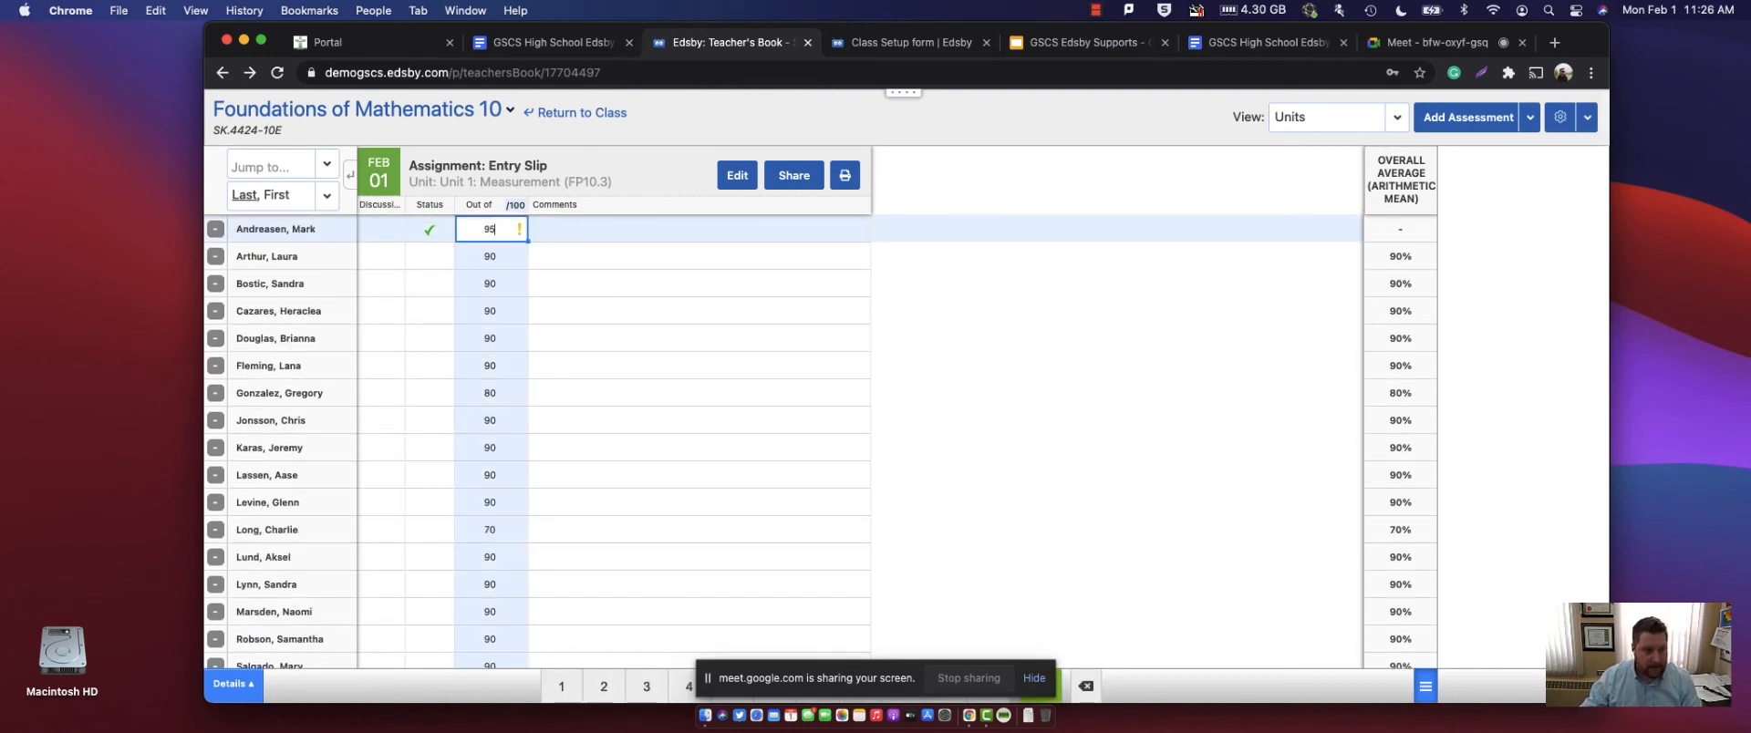
{"action": "left_click", "coordinate": [627, 248]}
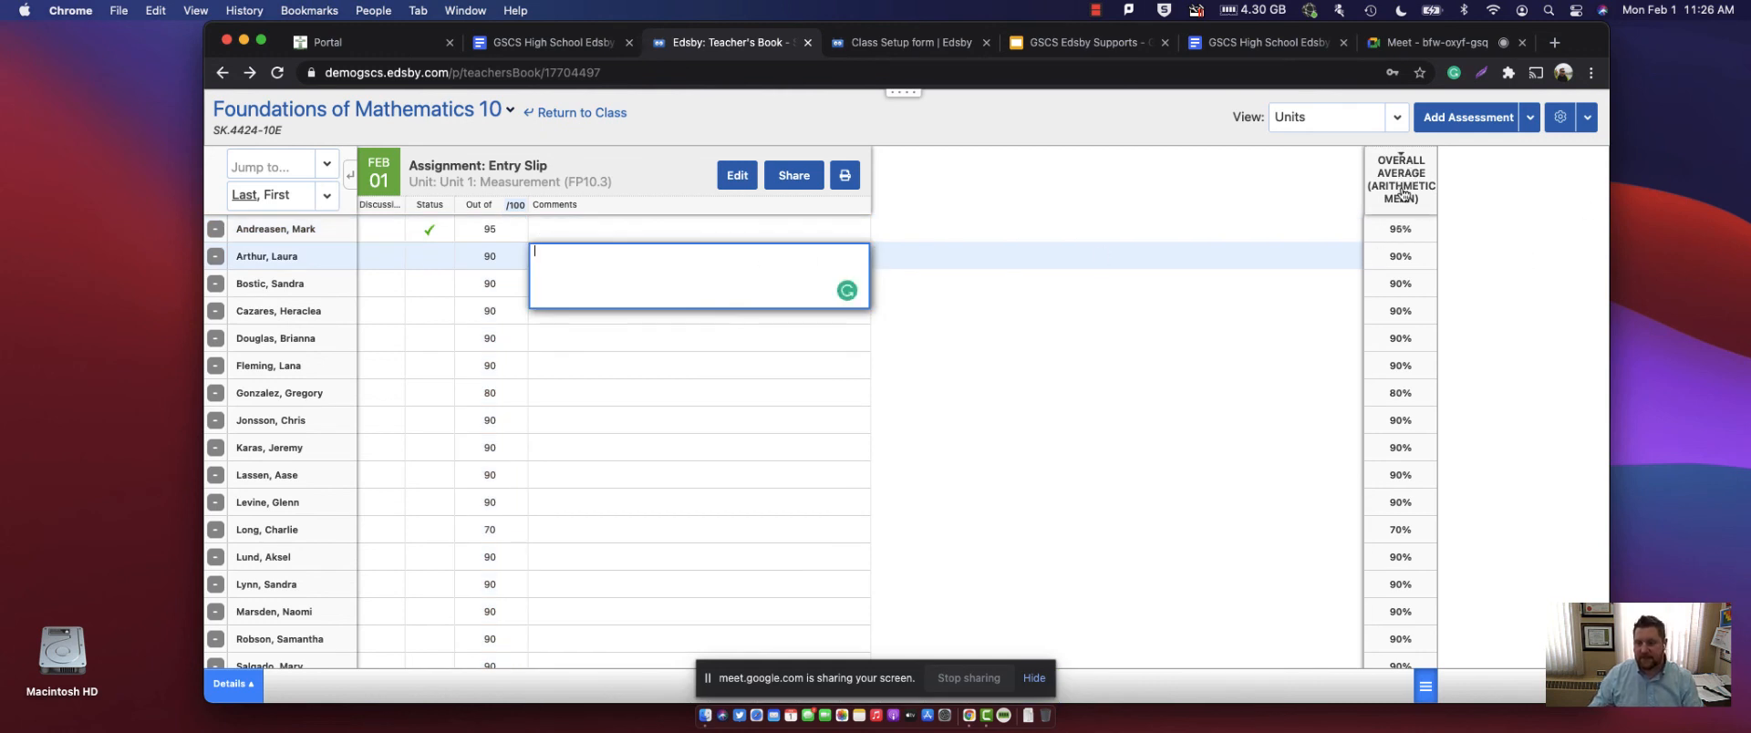
- Share the Entry Slip results from below the class average and toggle the sharing back off
{"action": "scroll", "coordinate": [568, 592], "scroll_direction": "down", "scroll_amount": 3}
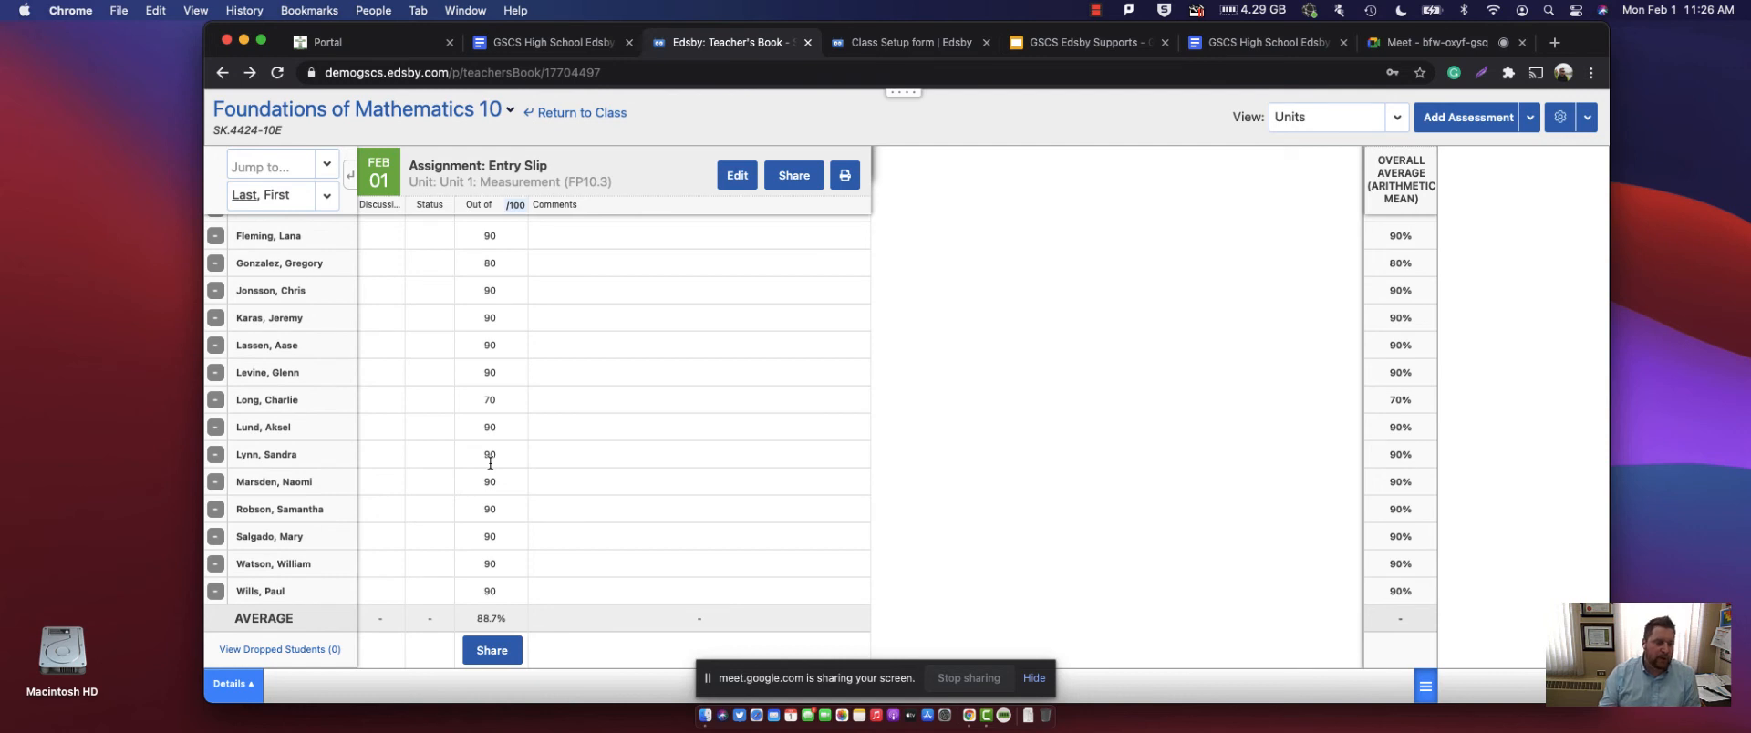
{"action": "left_click", "coordinate": [484, 650]}
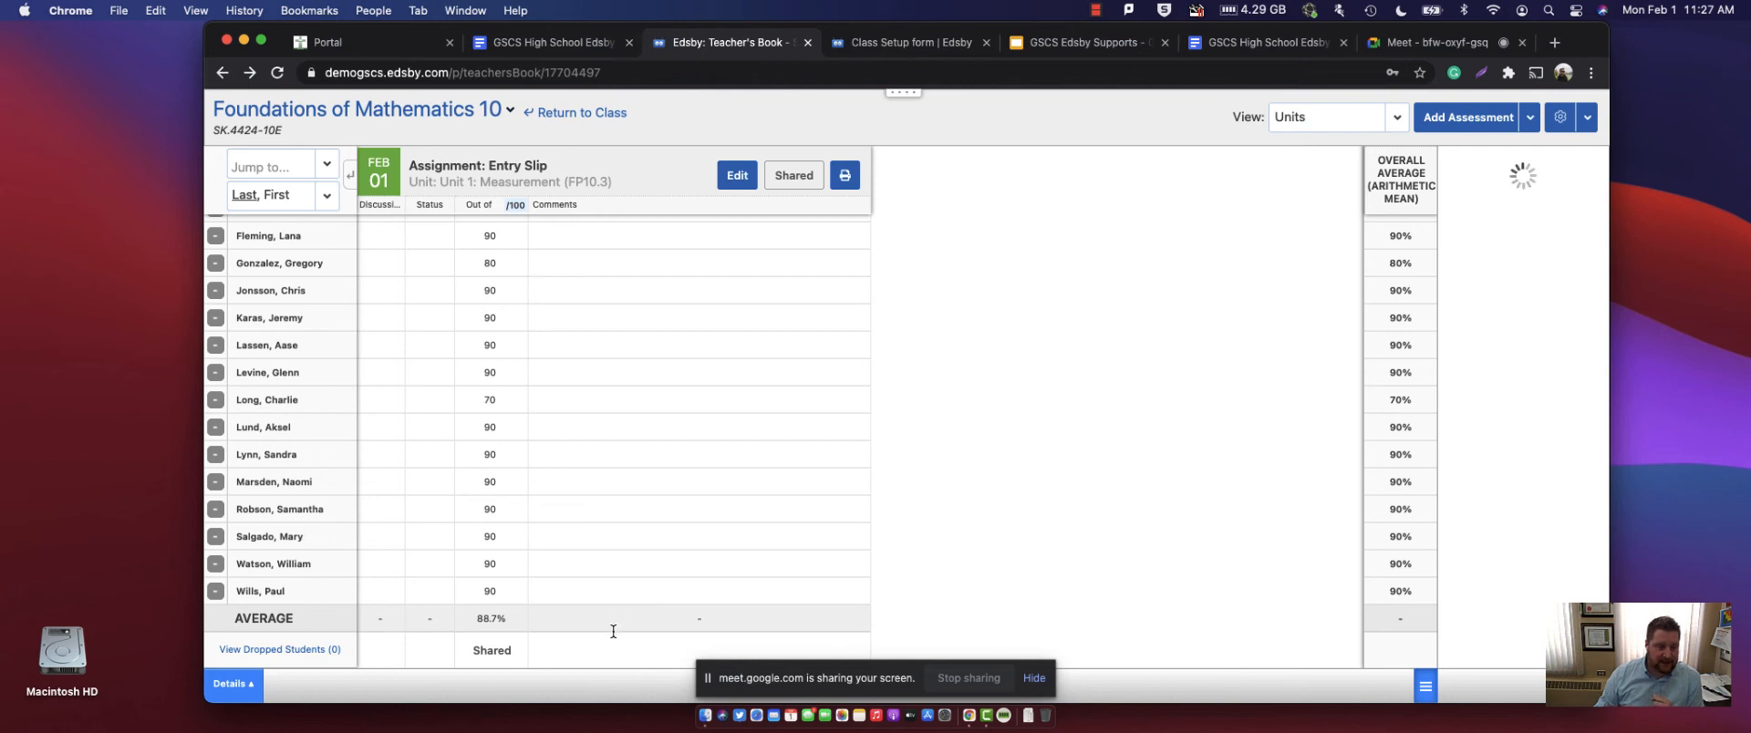
{"action": "left_click", "coordinate": [496, 651]}
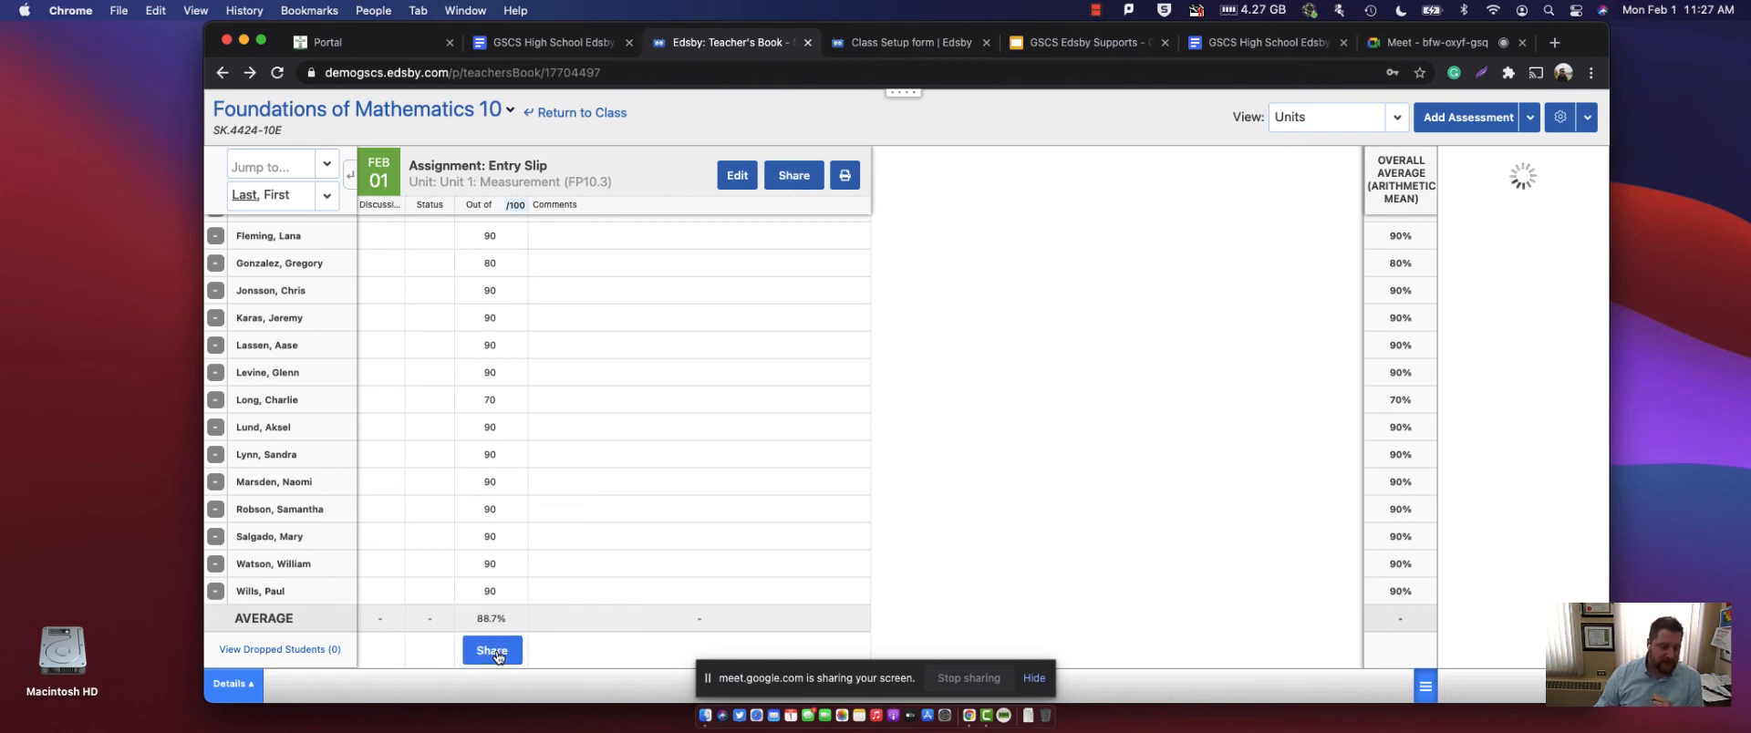
{"action": "left_click", "coordinate": [496, 651]}
{"action": "left_click", "coordinate": [494, 651]}
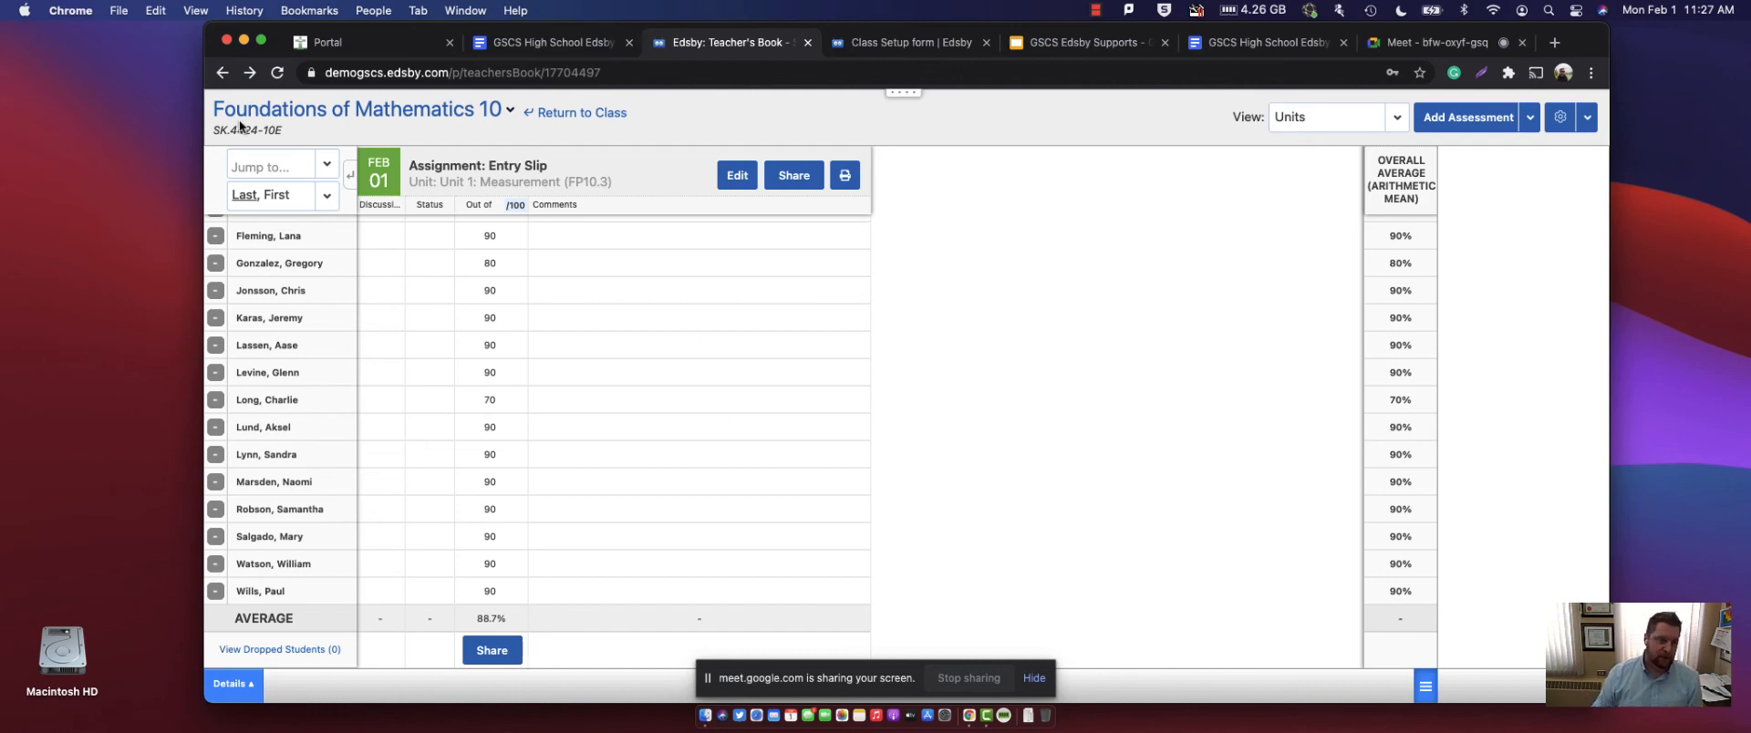
- Switch to the FM10 Period 1 gradebook and share the Unit 2 Application Quiz results
{"action": "left_click", "coordinate": [508, 112]}
{"action": "left_click", "coordinate": [274, 160]}
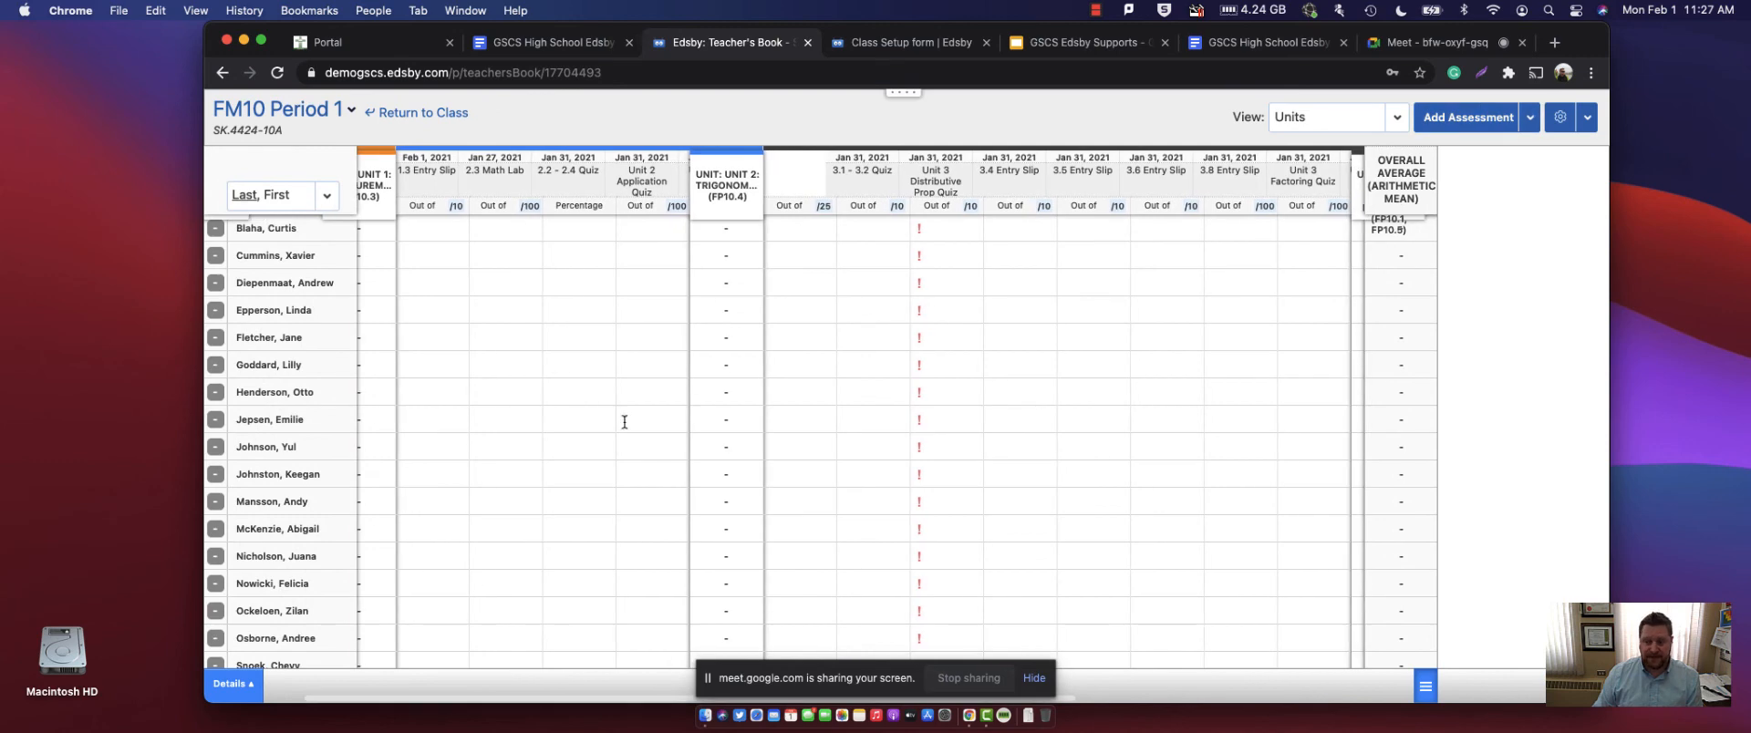
{"action": "scroll", "coordinate": [551, 507], "scroll_direction": "down", "scroll_amount": 5}
{"action": "scroll", "coordinate": [511, 561], "scroll_direction": "left", "scroll_amount": 5}
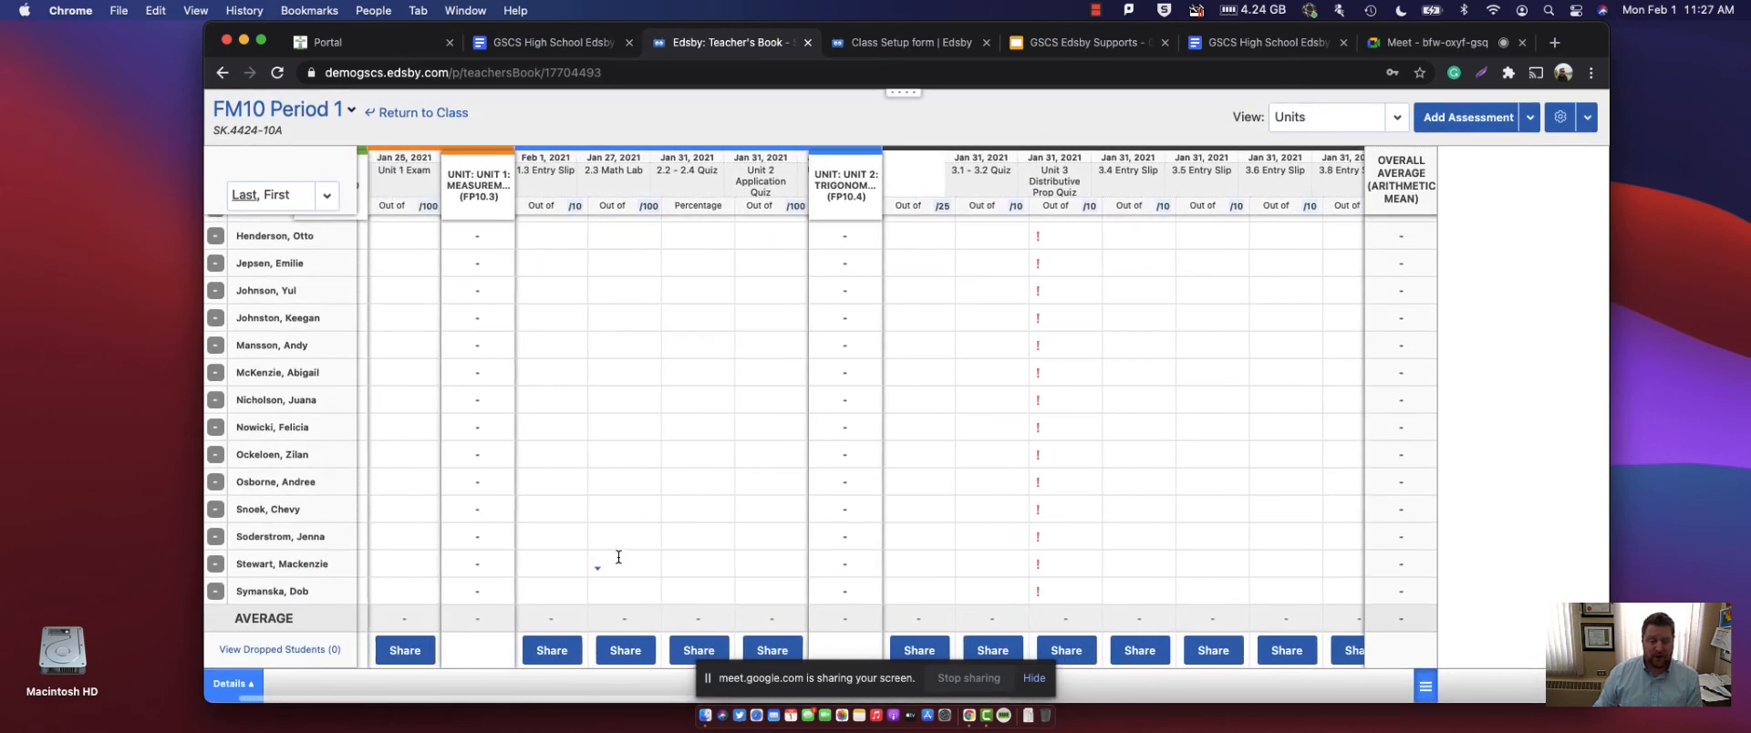
{"action": "scroll", "coordinate": [873, 254], "scroll_direction": "right", "scroll_amount": 3}
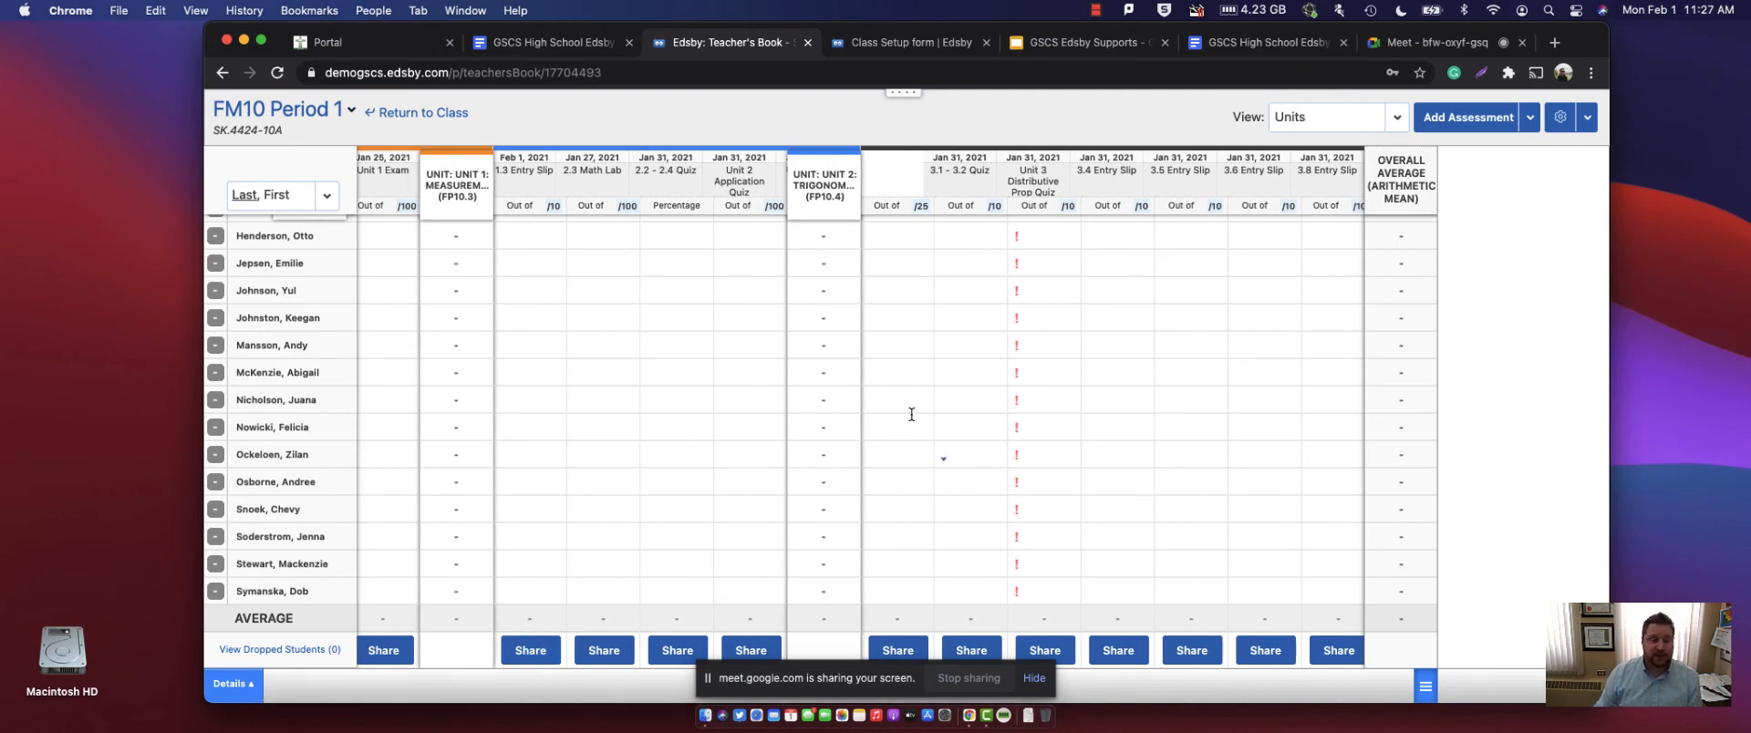
{"action": "scroll", "coordinate": [625, 360], "scroll_direction": "right", "scroll_amount": 4}
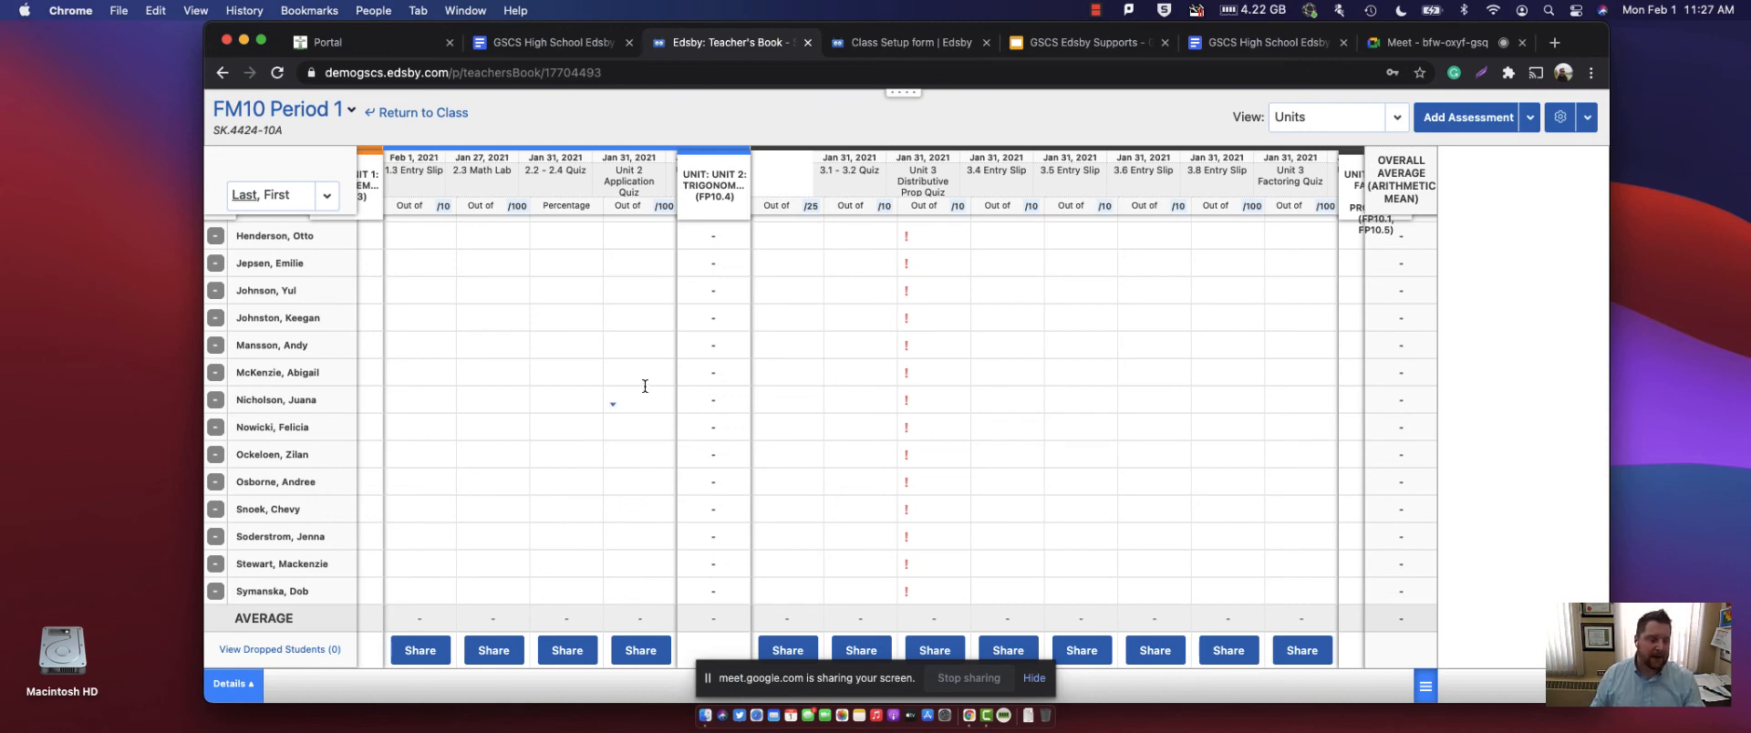
{"action": "scroll", "coordinate": [645, 306], "scroll_direction": "up", "scroll_amount": 5}
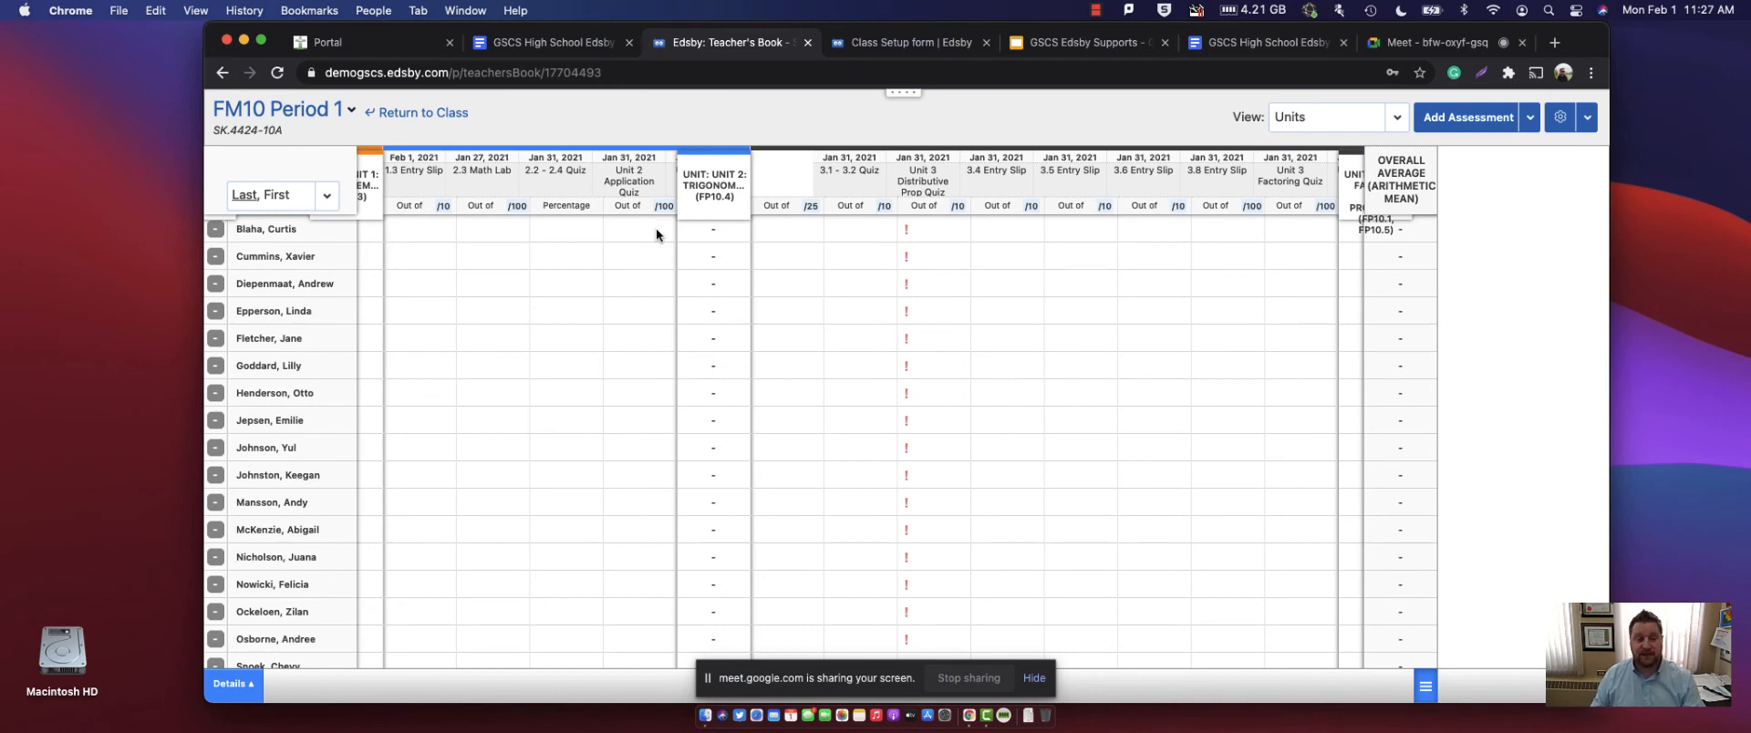
{"action": "scroll", "coordinate": [642, 257], "scroll_direction": "down", "scroll_amount": 5}
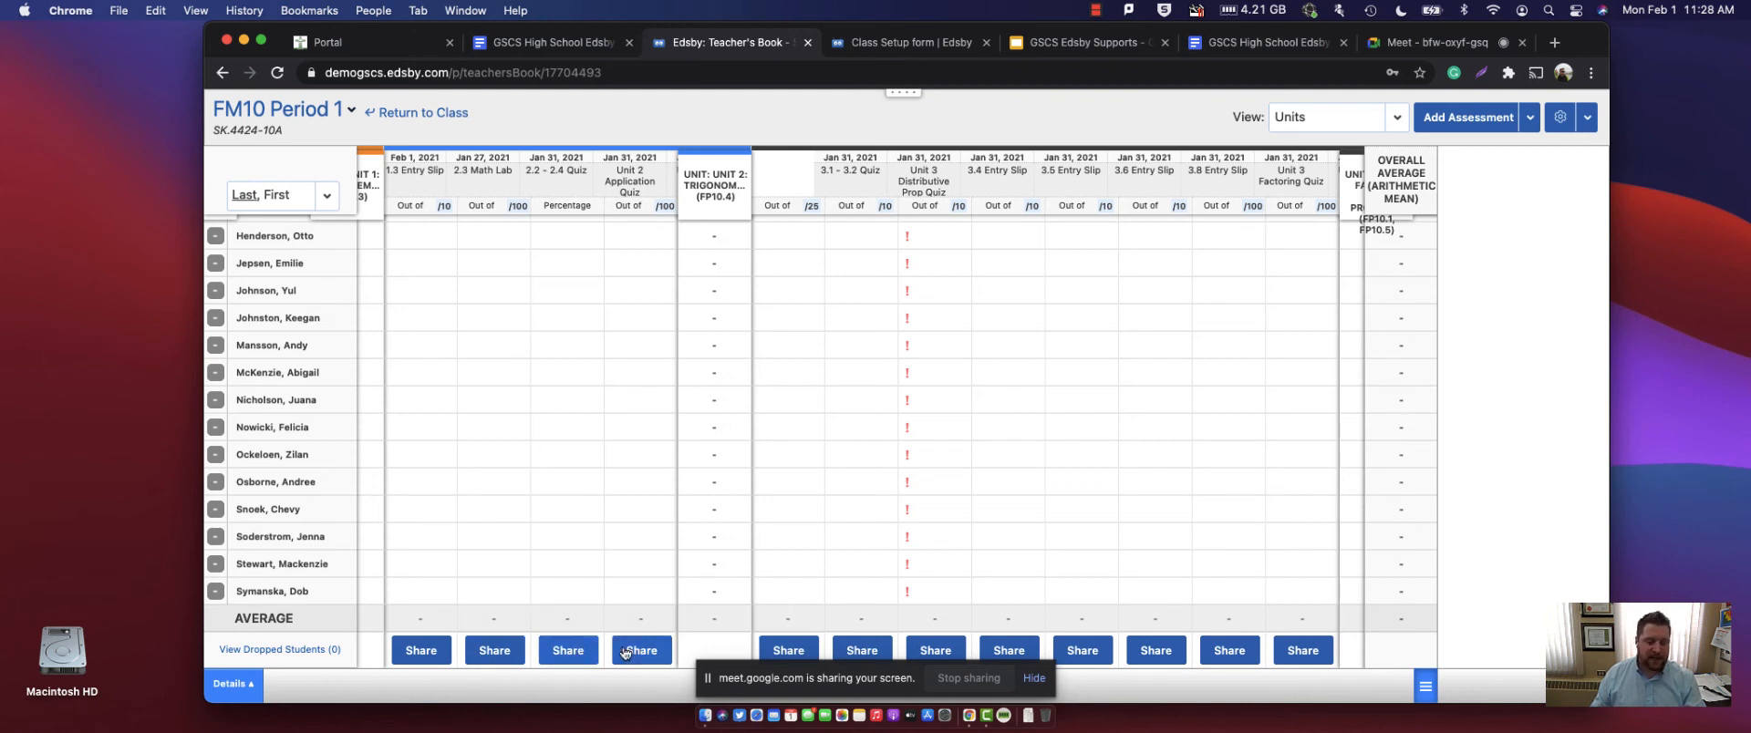
{"action": "left_click", "coordinate": [651, 657]}
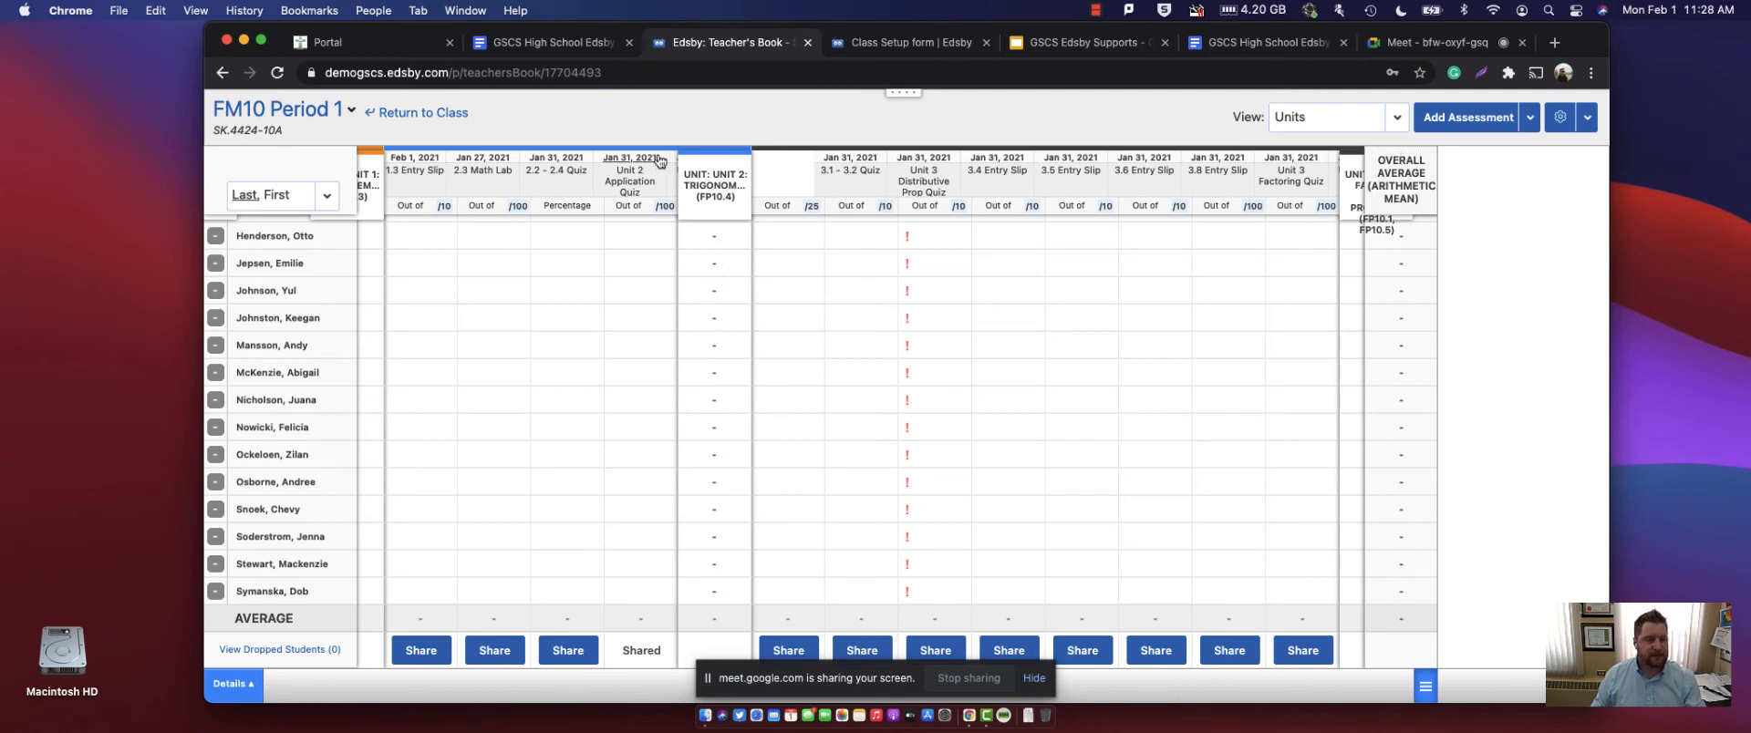
{"action": "scroll", "coordinate": [802, 268], "scroll_direction": "right", "scroll_amount": 5}
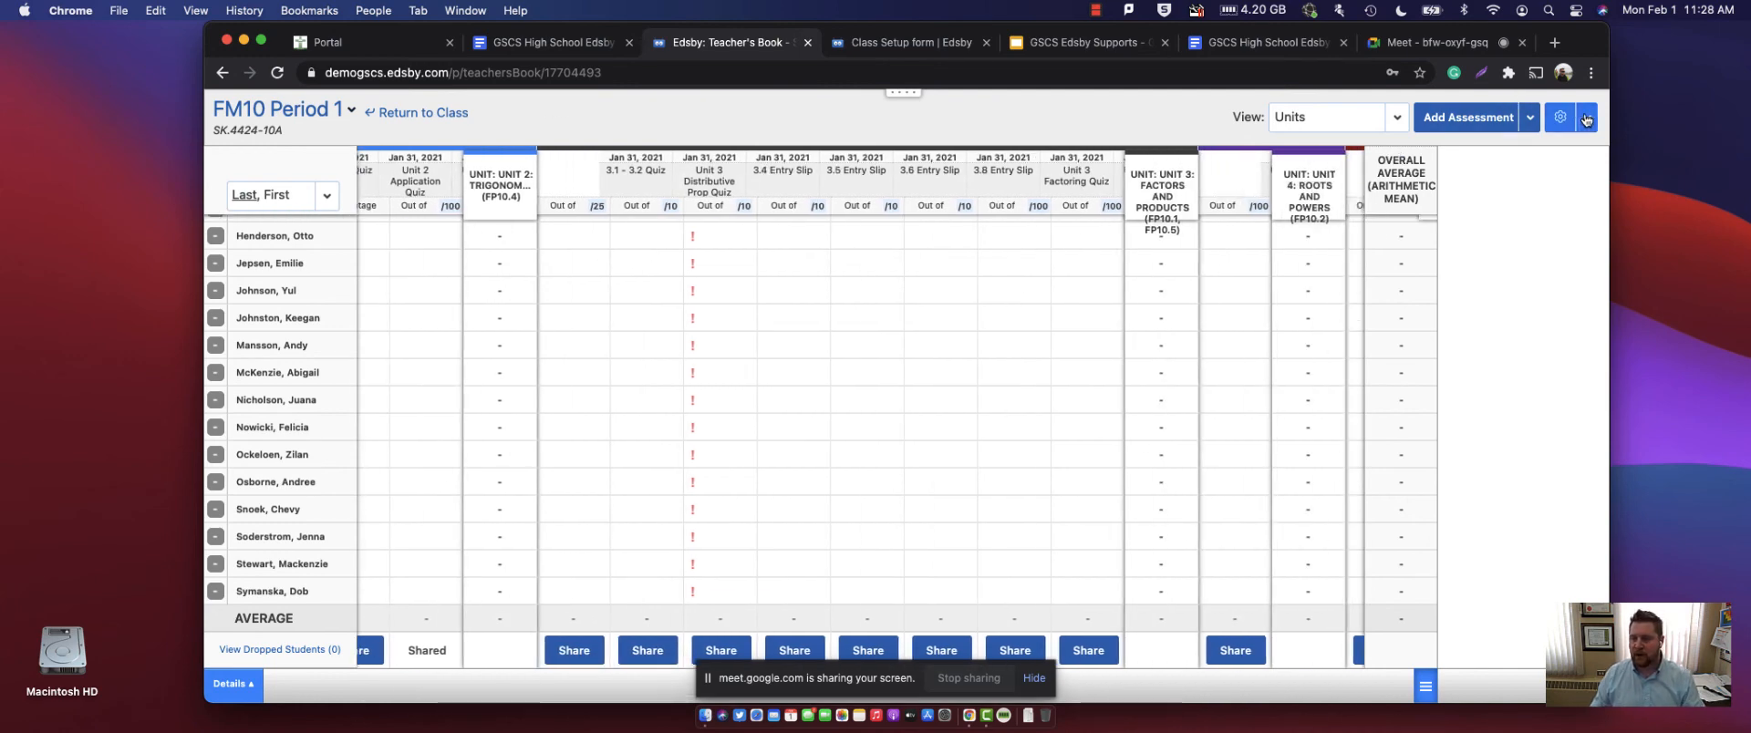
- Return to the FM10 Period 1 class page and log out of the teacher account
{"action": "left_click", "coordinate": [371, 110]}
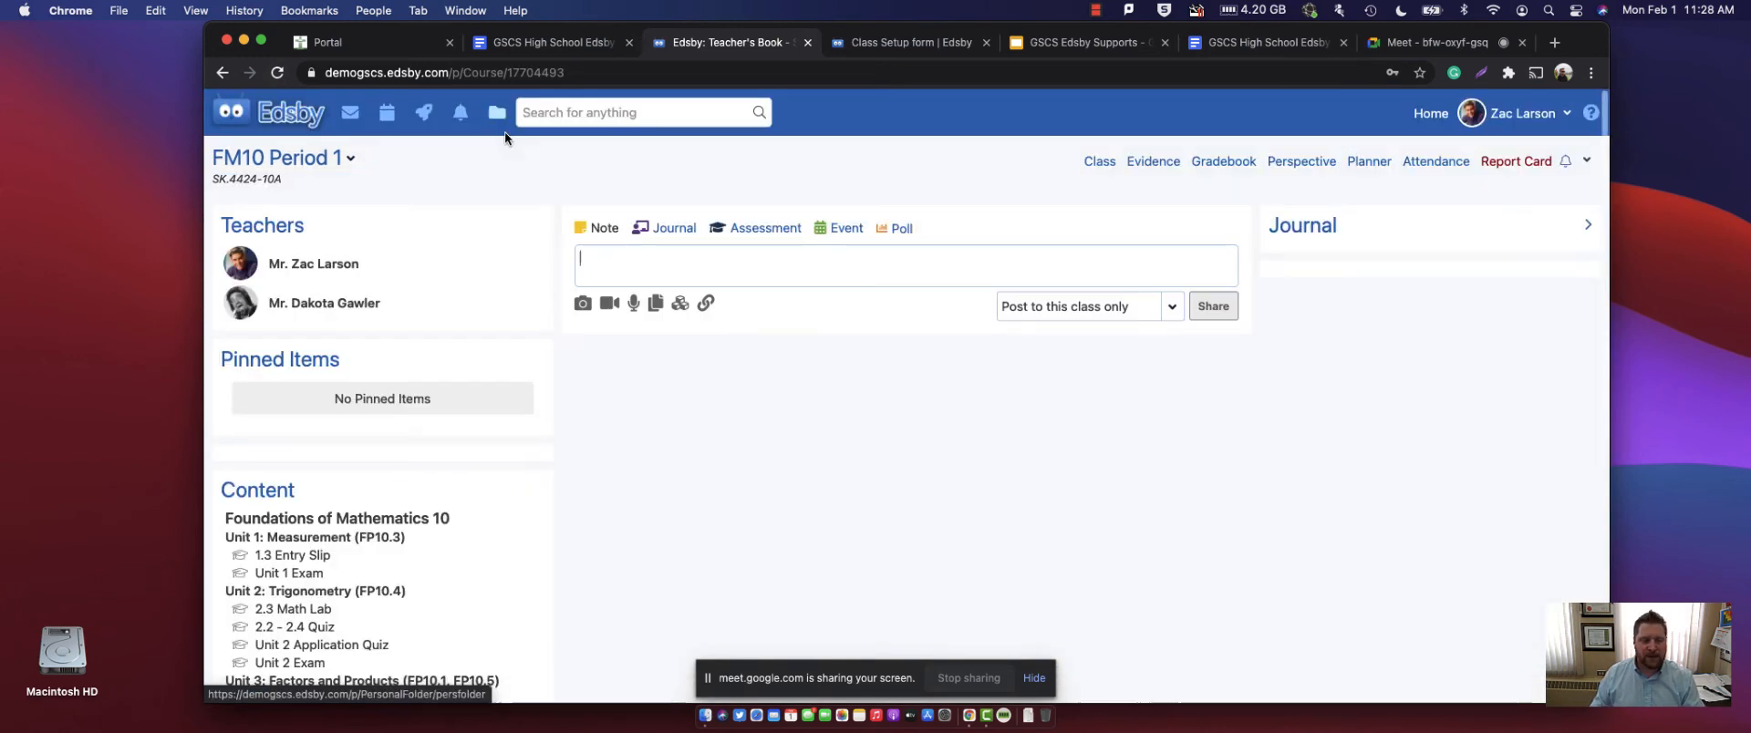
{"action": "left_click", "coordinate": [1566, 119]}
{"action": "left_click", "coordinate": [1458, 242]}
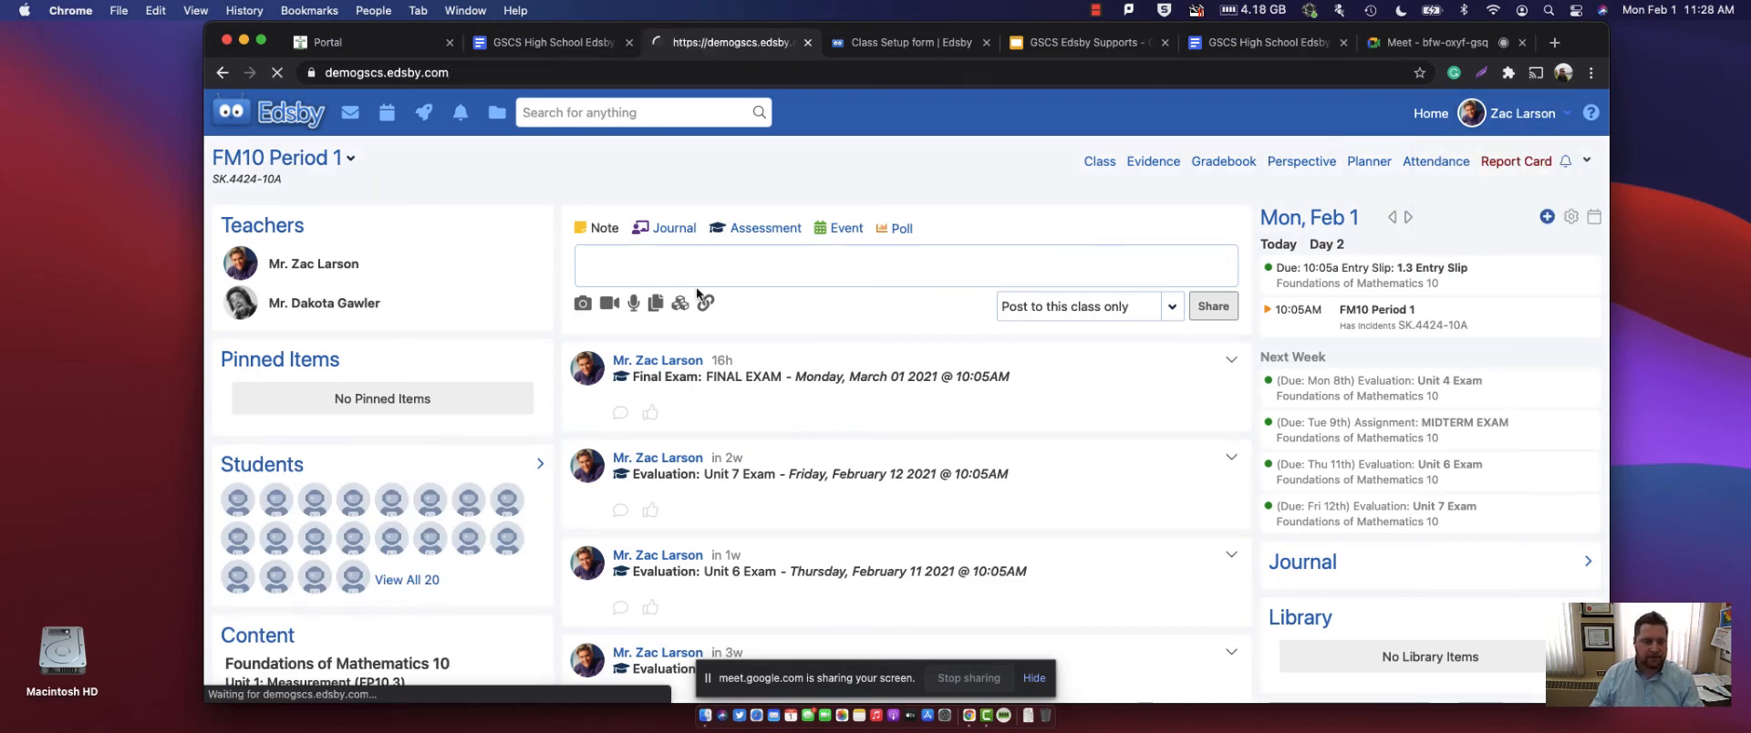
- Log in to the demo school site with the saved student username and account password
{"action": "left_click_drag", "start_coordinate": [871, 380], "coordinate": [711, 353]}
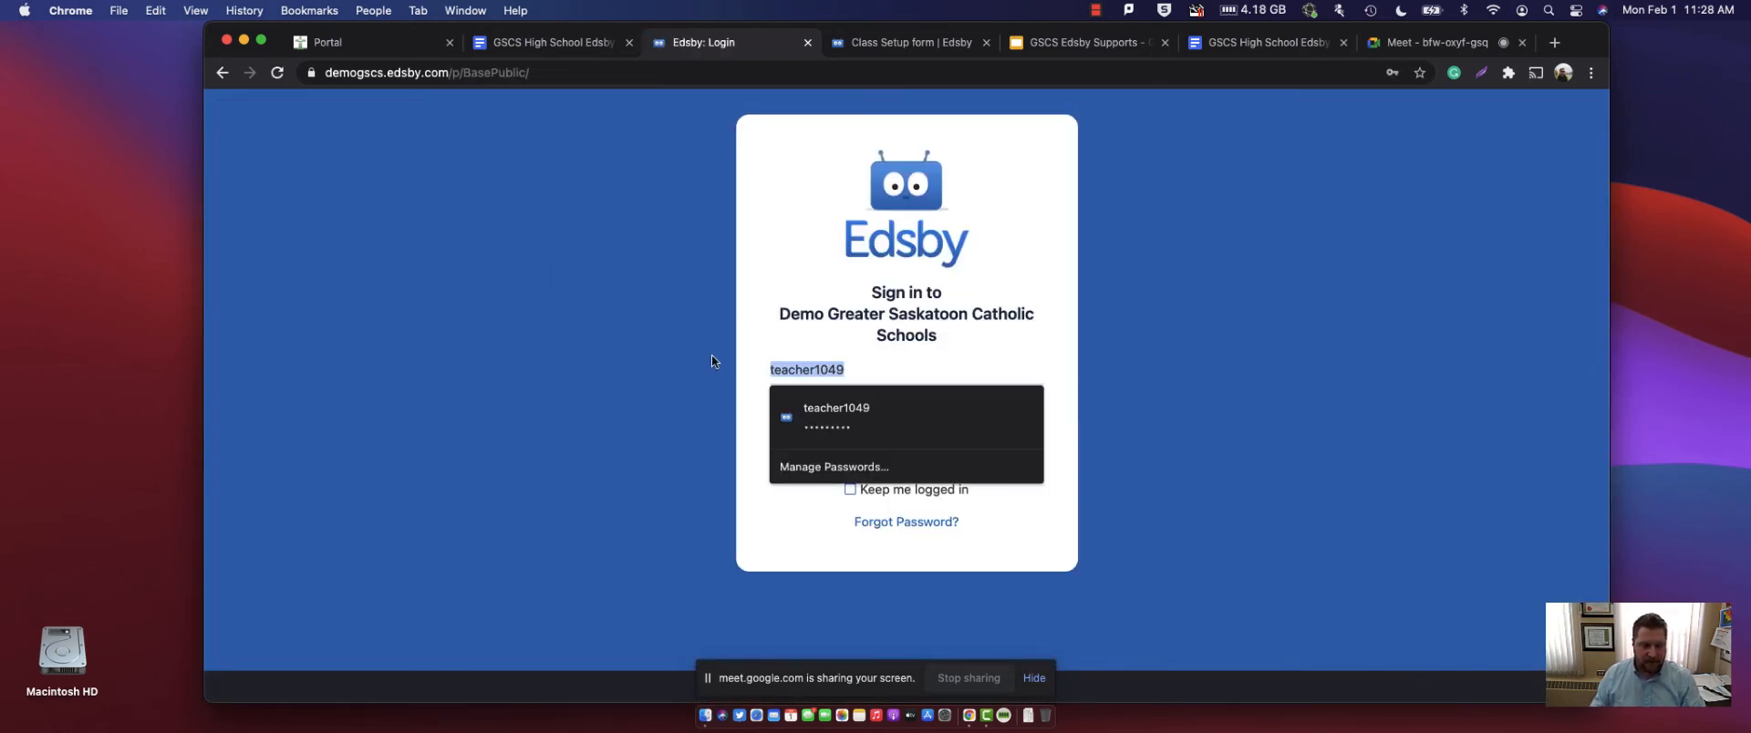
{"action": "type", "text": "srtu"}
{"action": "key", "text": "BackSpace"}
{"action": "key", "text": "BackSpace"}
{"action": "type", "text": "t"}
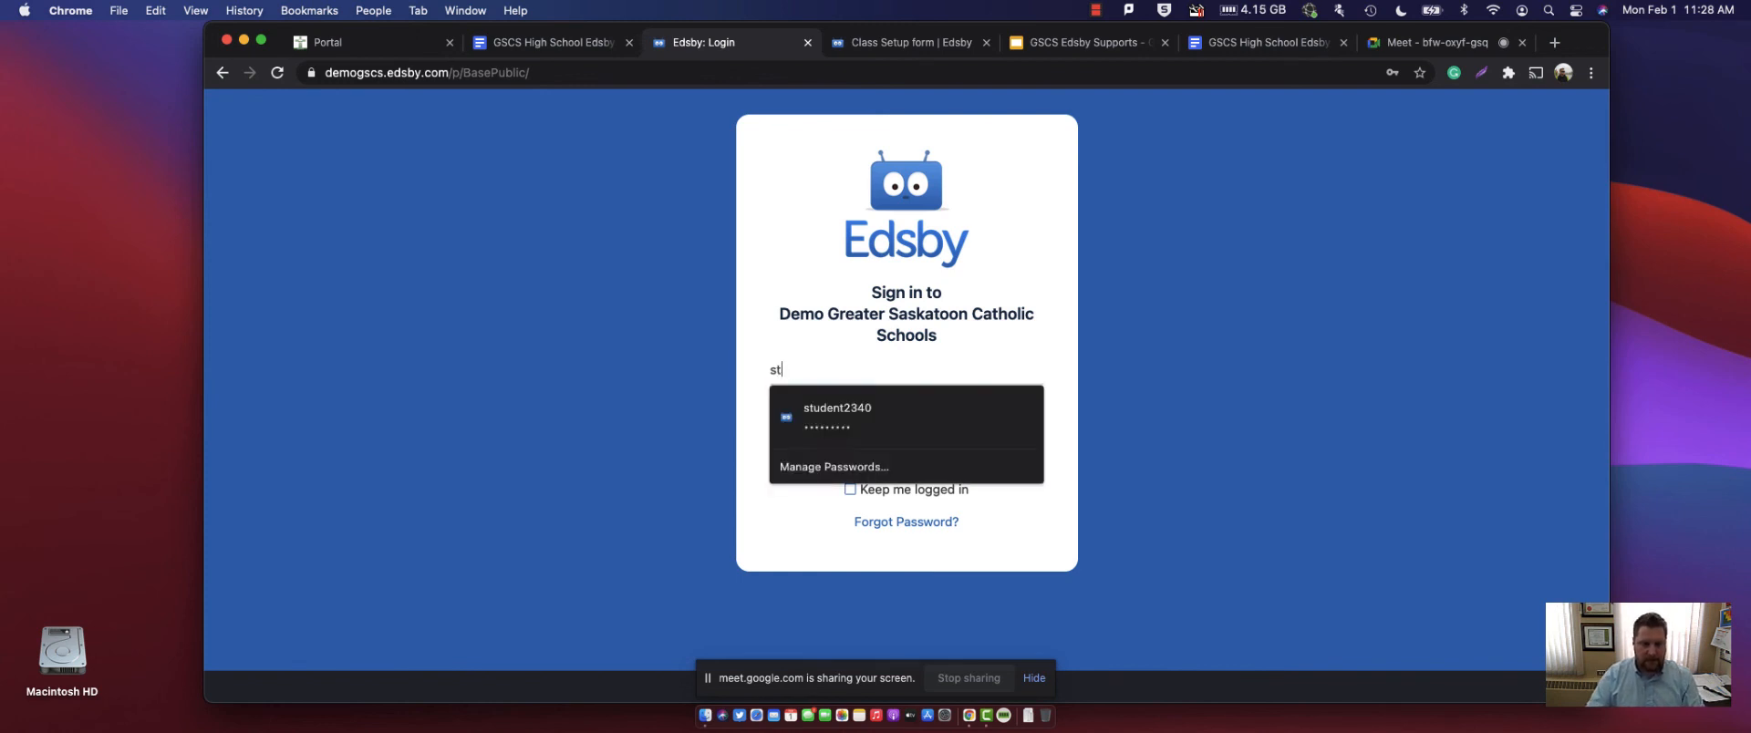
{"action": "left_click", "coordinate": [847, 411]}
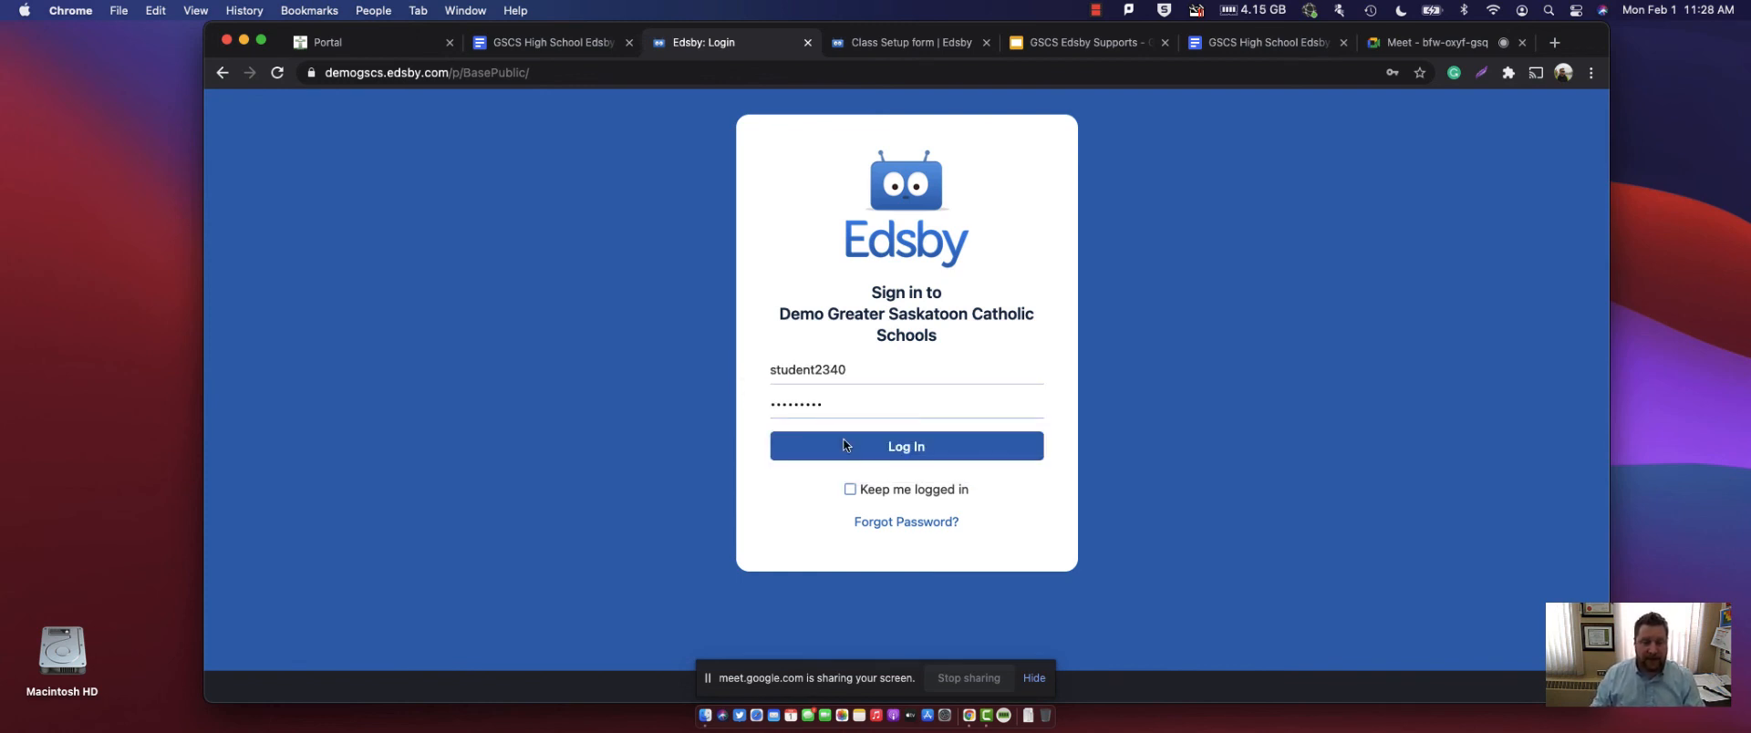
{"action": "left_click", "coordinate": [863, 452]}
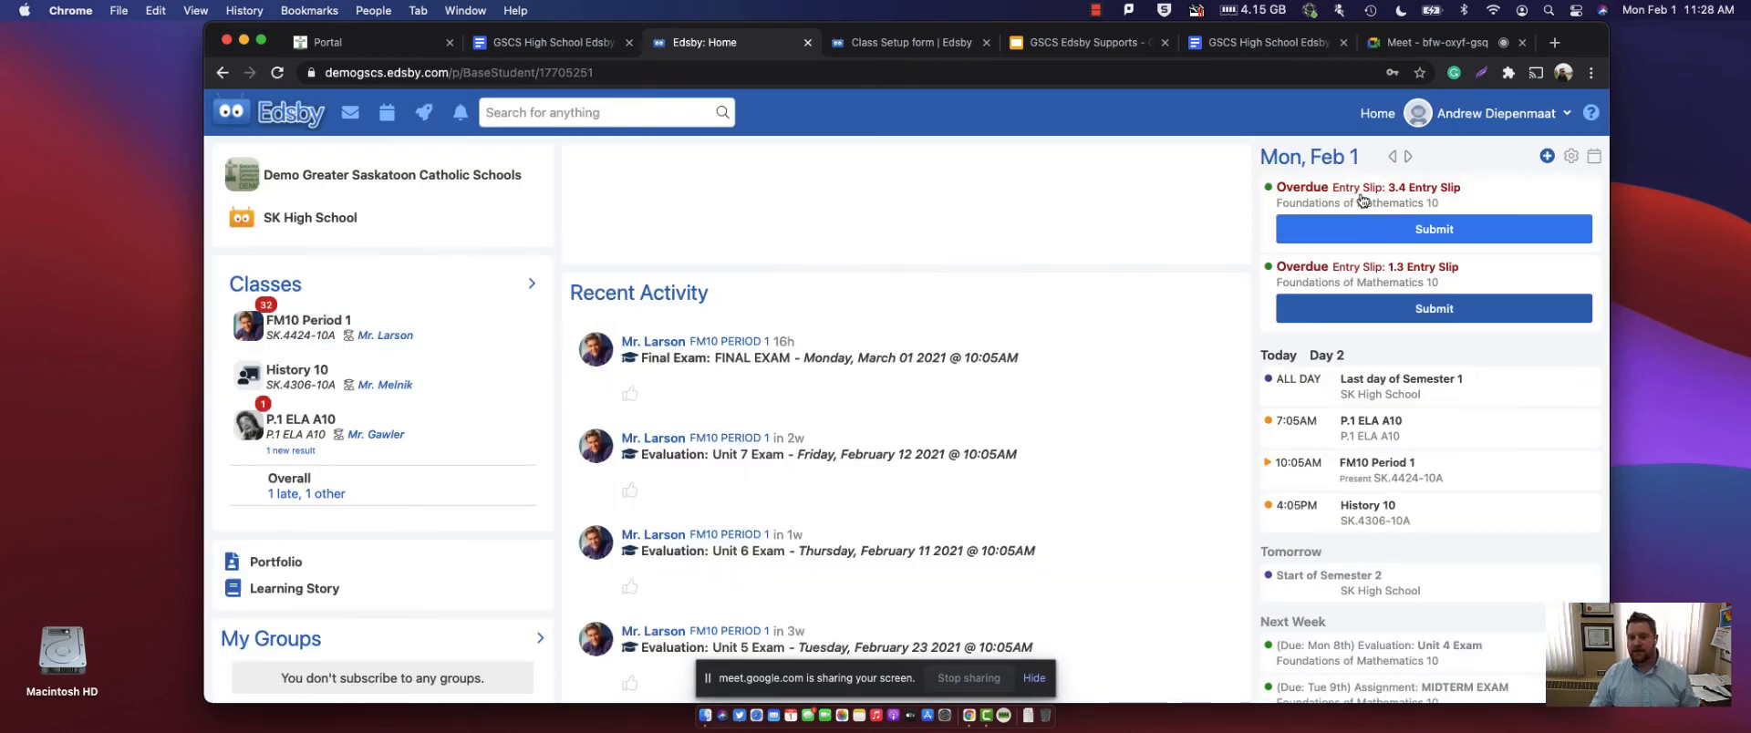
- Examine the overdue Entry Slips and the class list on the student's home page
{"action": "scroll", "coordinate": [1316, 209], "scroll_direction": "up", "scroll_amount": 5}
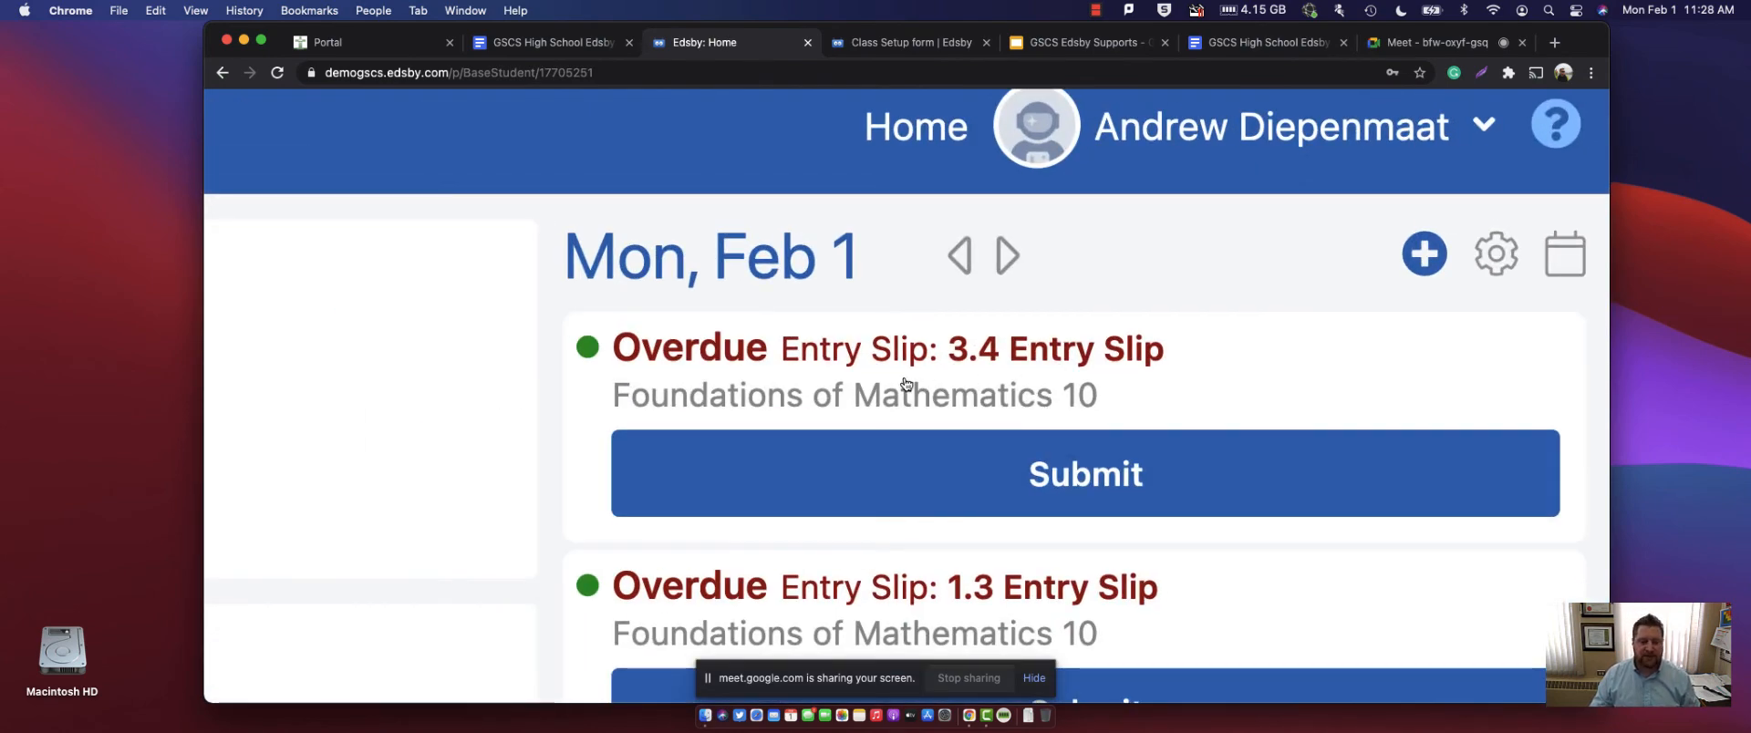
{"action": "scroll", "coordinate": [906, 384], "scroll_direction": "down", "scroll_amount": 5}
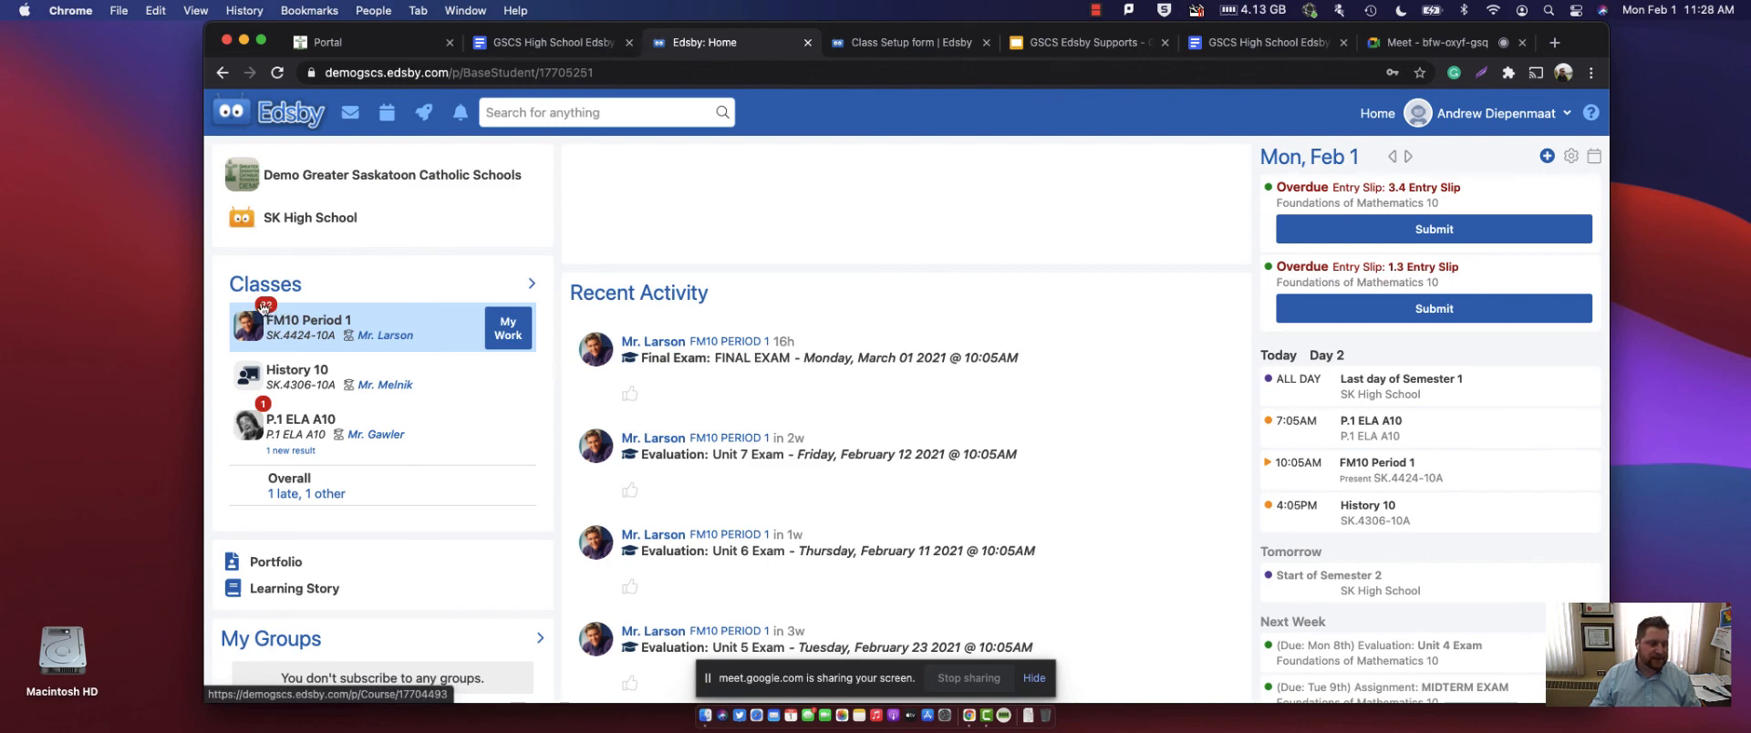
{"action": "scroll", "coordinate": [328, 497], "scroll_direction": "down", "scroll_amount": 2}
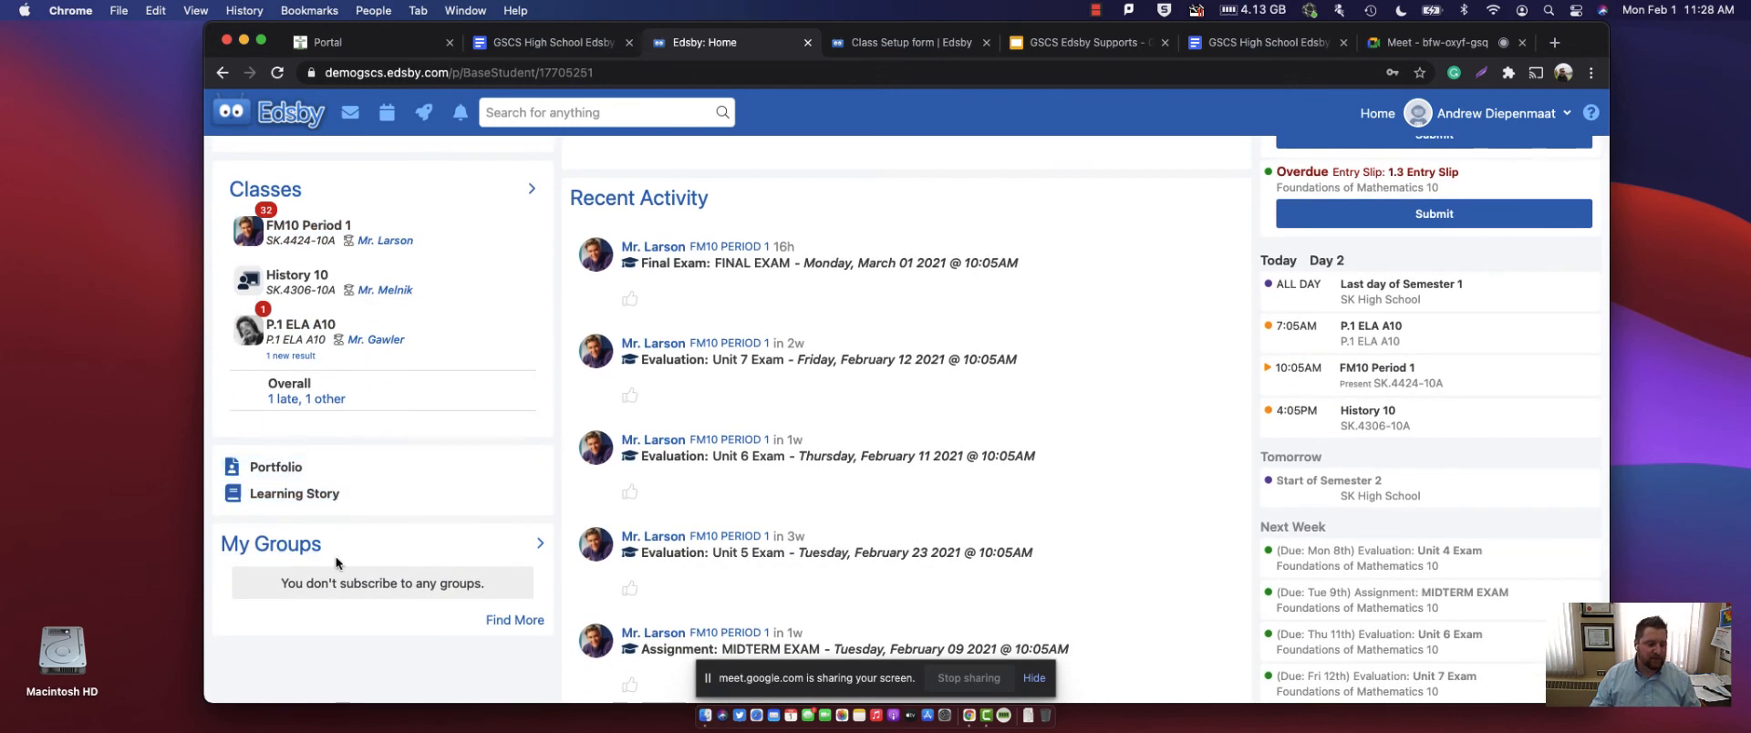
- Open the FM10 Period 1 class page from the student's home page and look through its feed and content list
{"action": "scroll", "coordinate": [1267, 449], "scroll_direction": "up", "scroll_amount": 1}
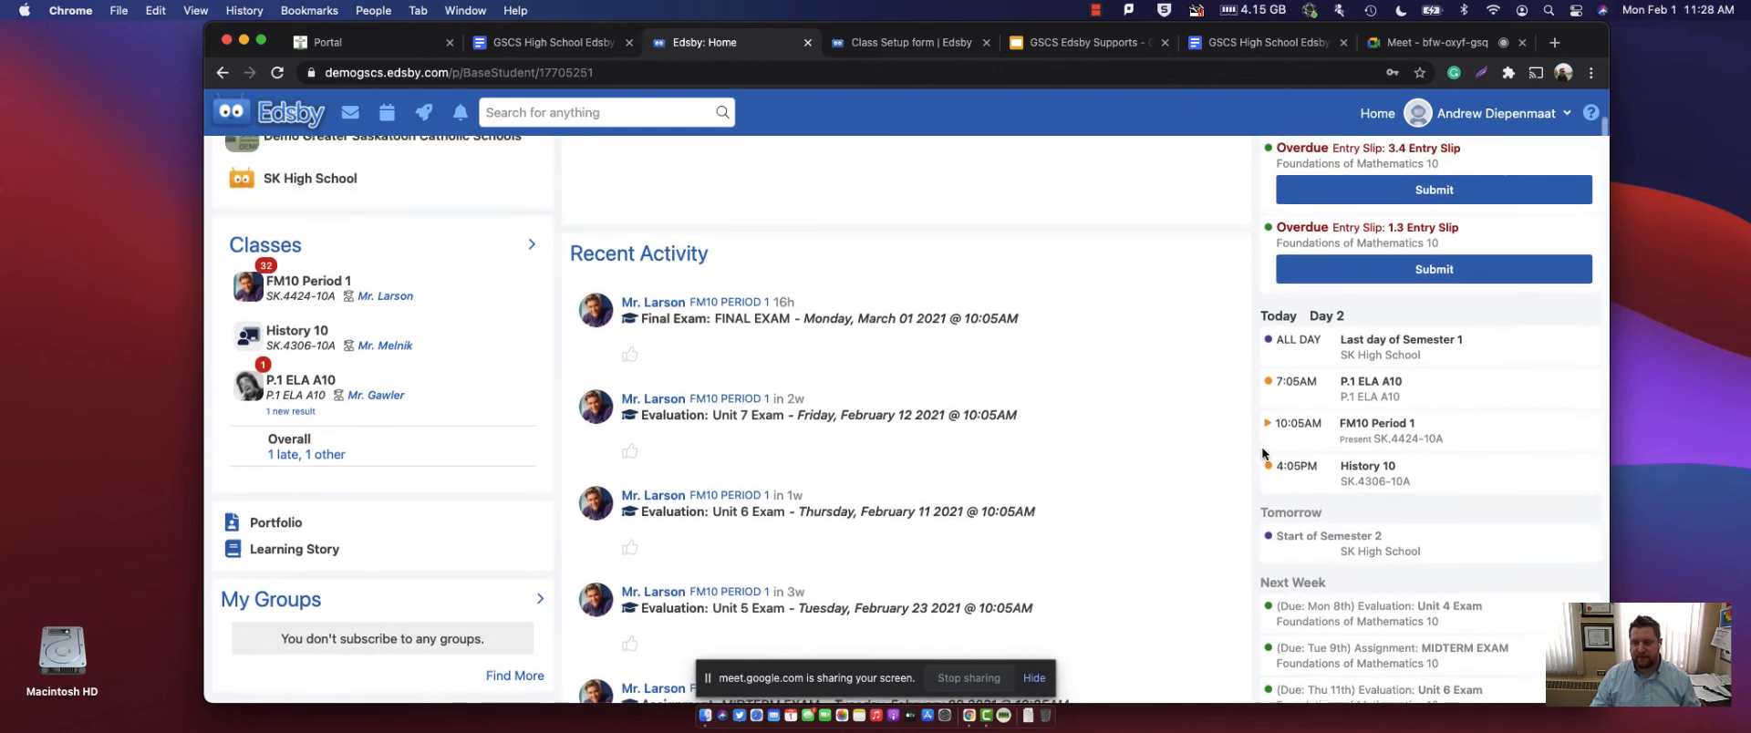
{"action": "scroll", "coordinate": [1261, 446], "scroll_direction": "up", "scroll_amount": 1}
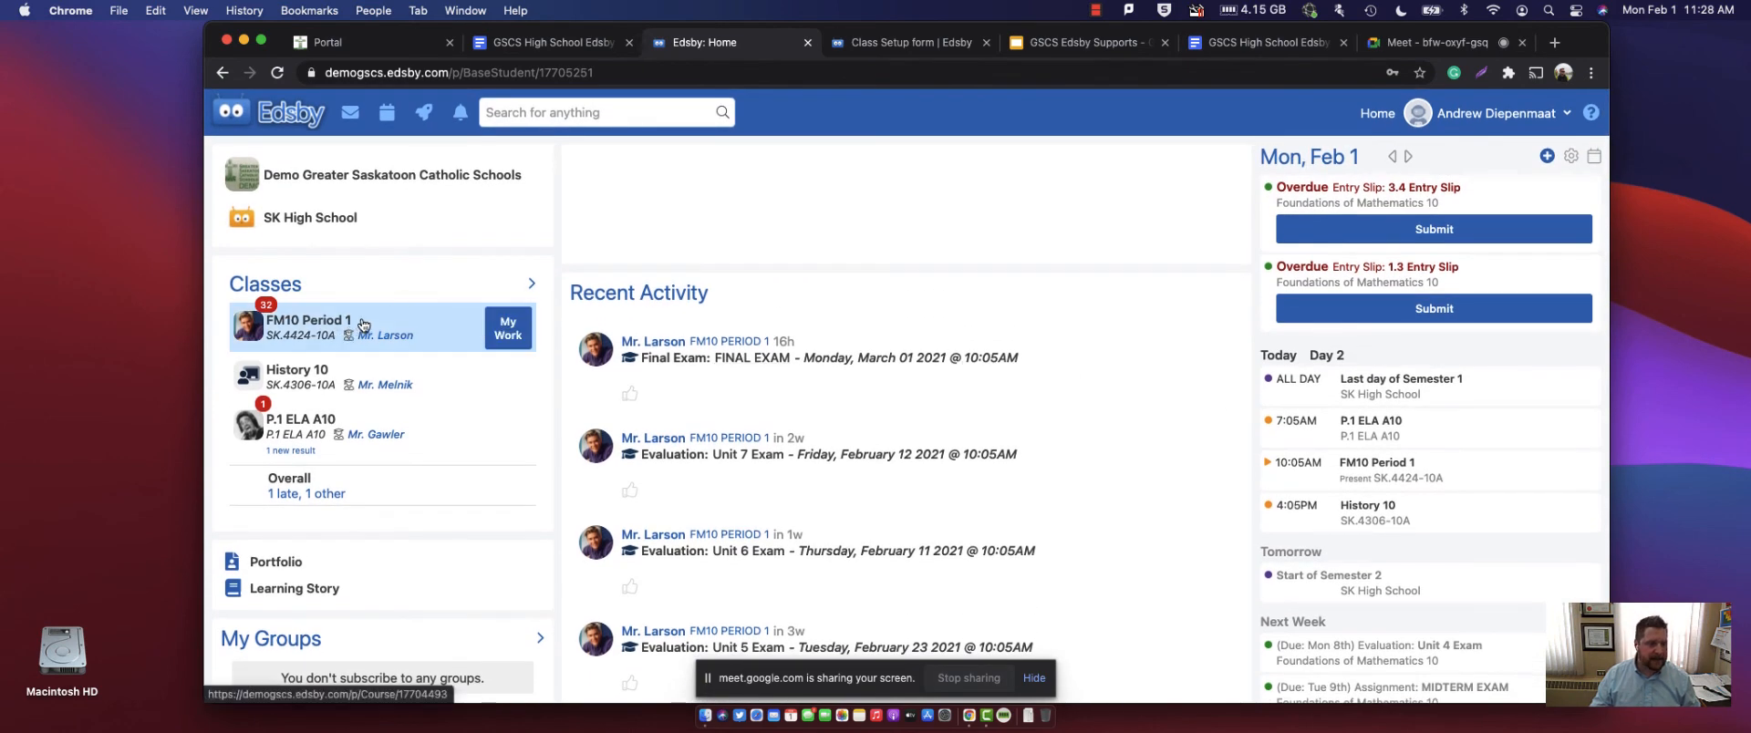
{"action": "left_click", "coordinate": [305, 325]}
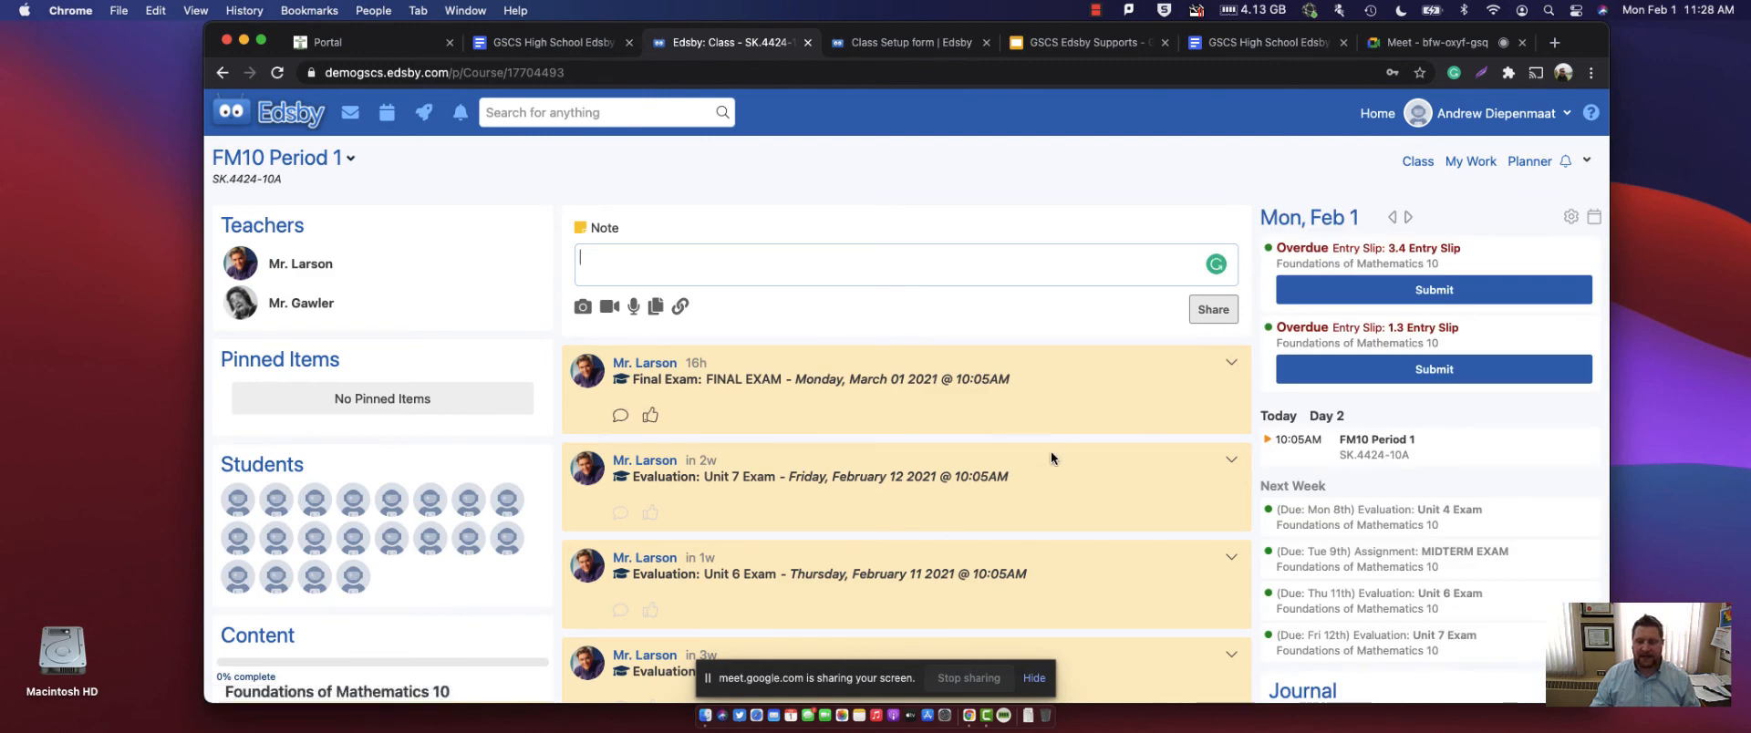
{"action": "scroll", "coordinate": [1036, 463], "scroll_direction": "down", "scroll_amount": 8}
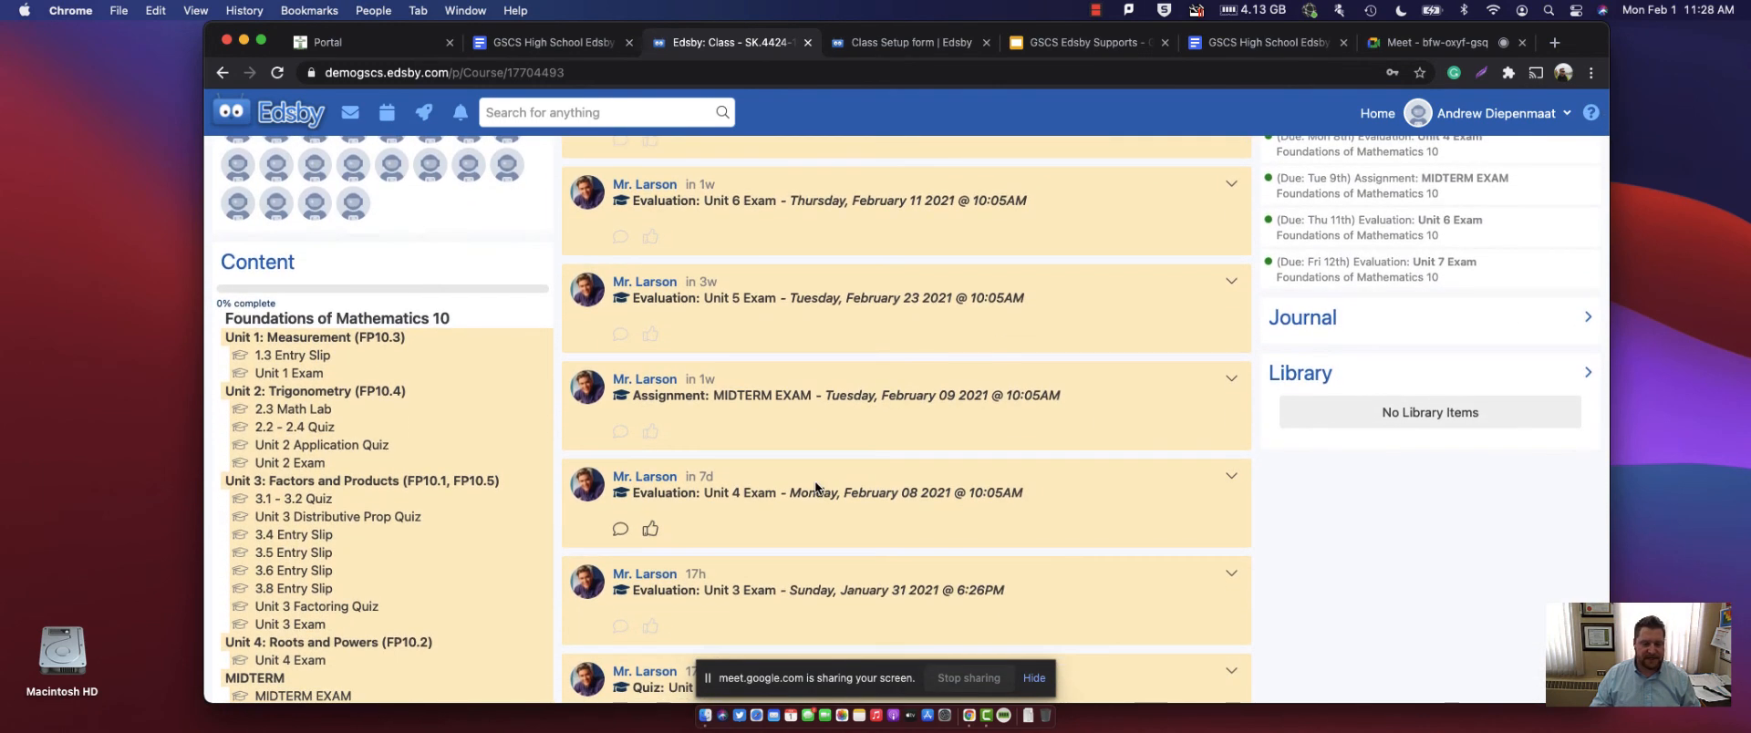
{"action": "scroll", "coordinate": [815, 480], "scroll_direction": "up", "scroll_amount": 8}
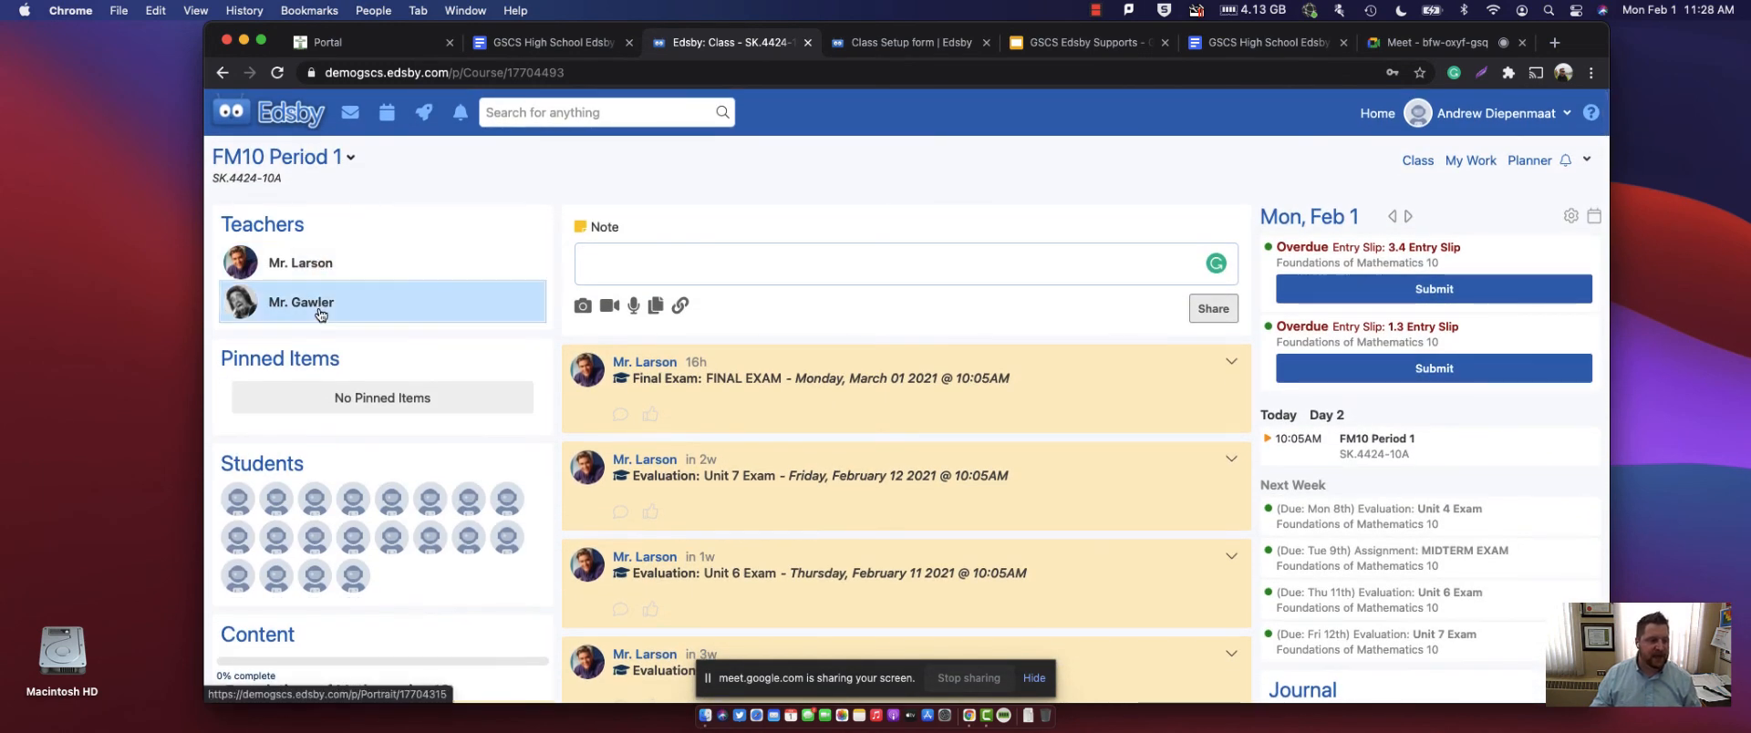
- View the second teacher's profile from the FM10 Period 1 class and return to the student's home page
{"action": "left_click", "coordinate": [319, 314]}
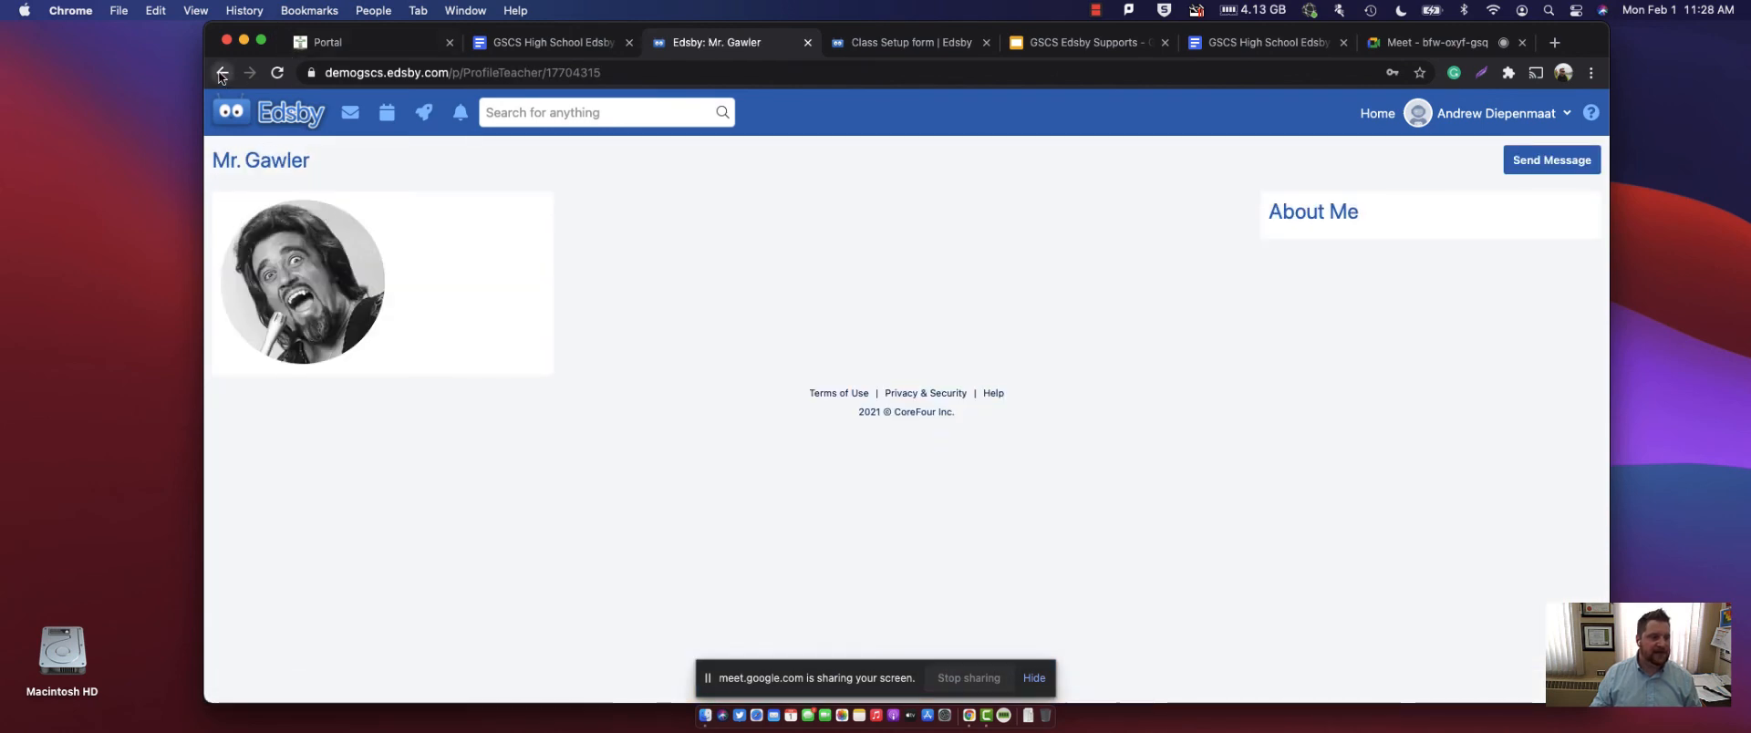
{"action": "left_click", "coordinate": [221, 73]}
{"action": "left_click", "coordinate": [221, 73]}
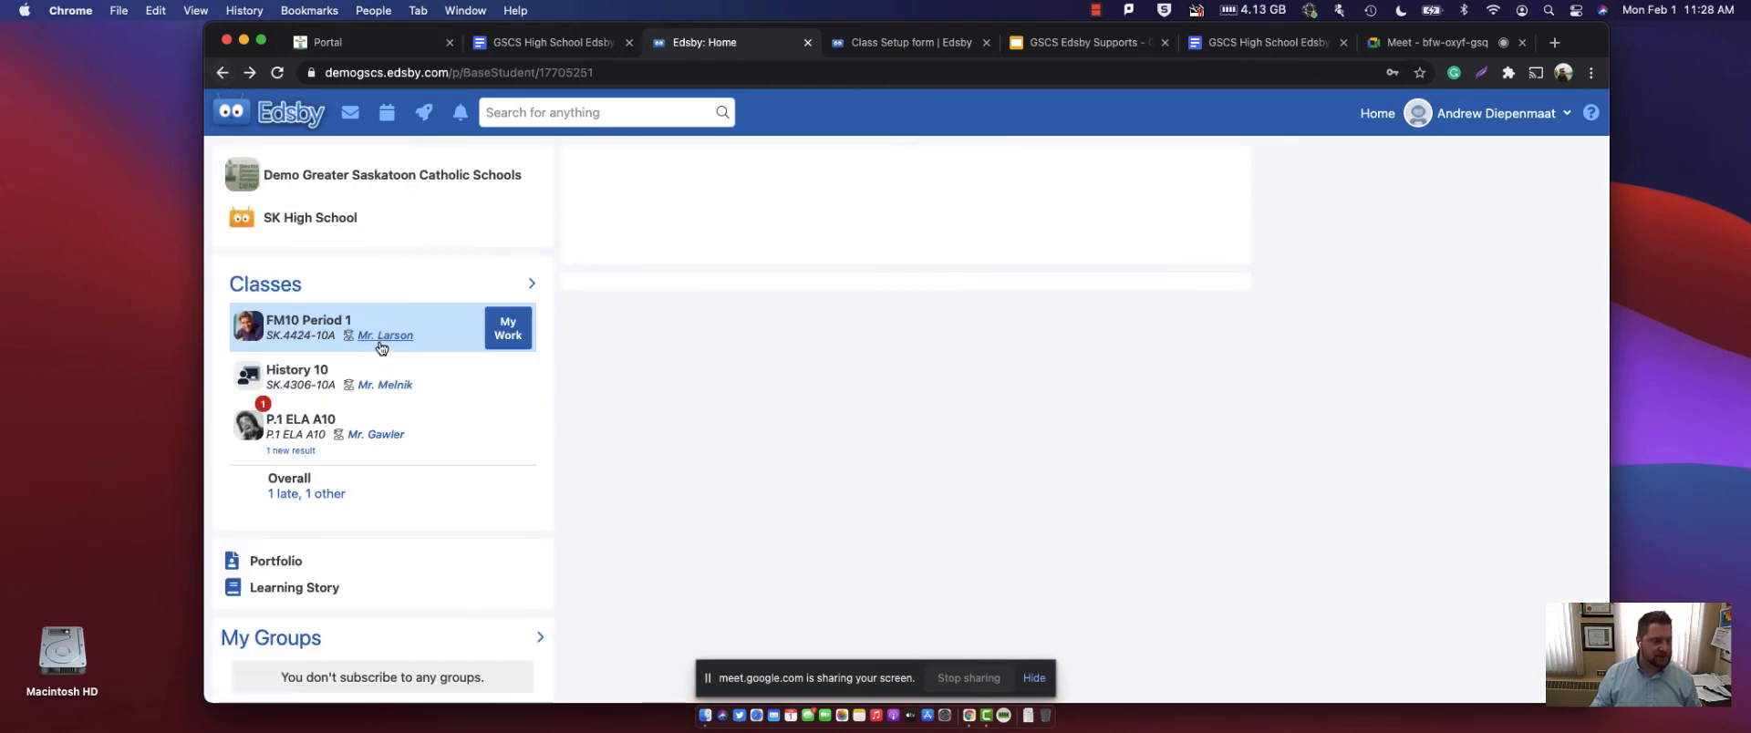
- Open the P.1 ELA A10 class page and look through its posted assignments
{"action": "left_click", "coordinate": [433, 427]}
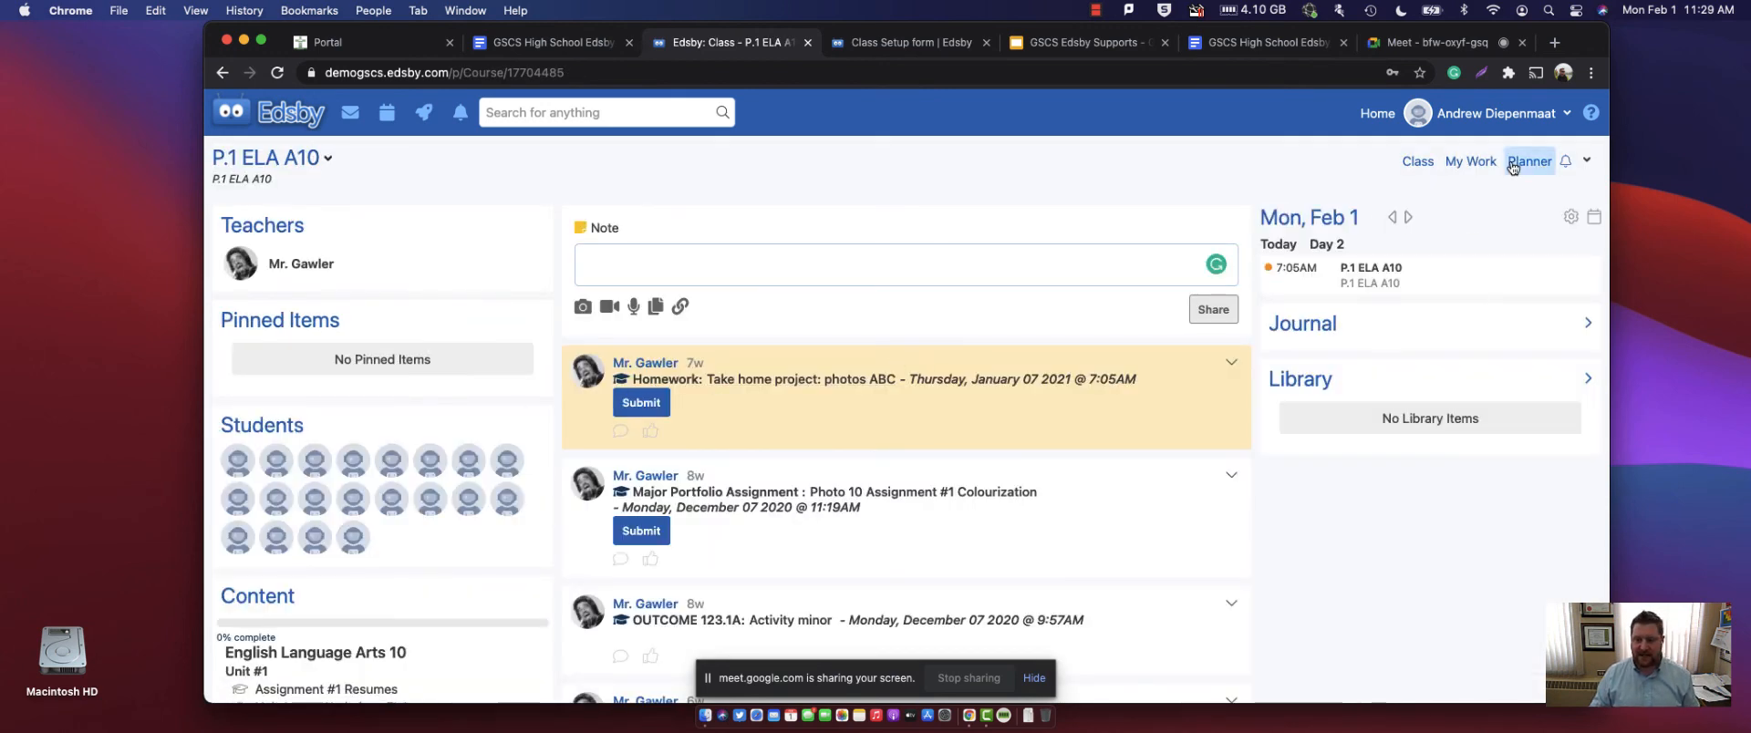
{"action": "scroll", "coordinate": [1079, 321], "scroll_direction": "down", "scroll_amount": 5}
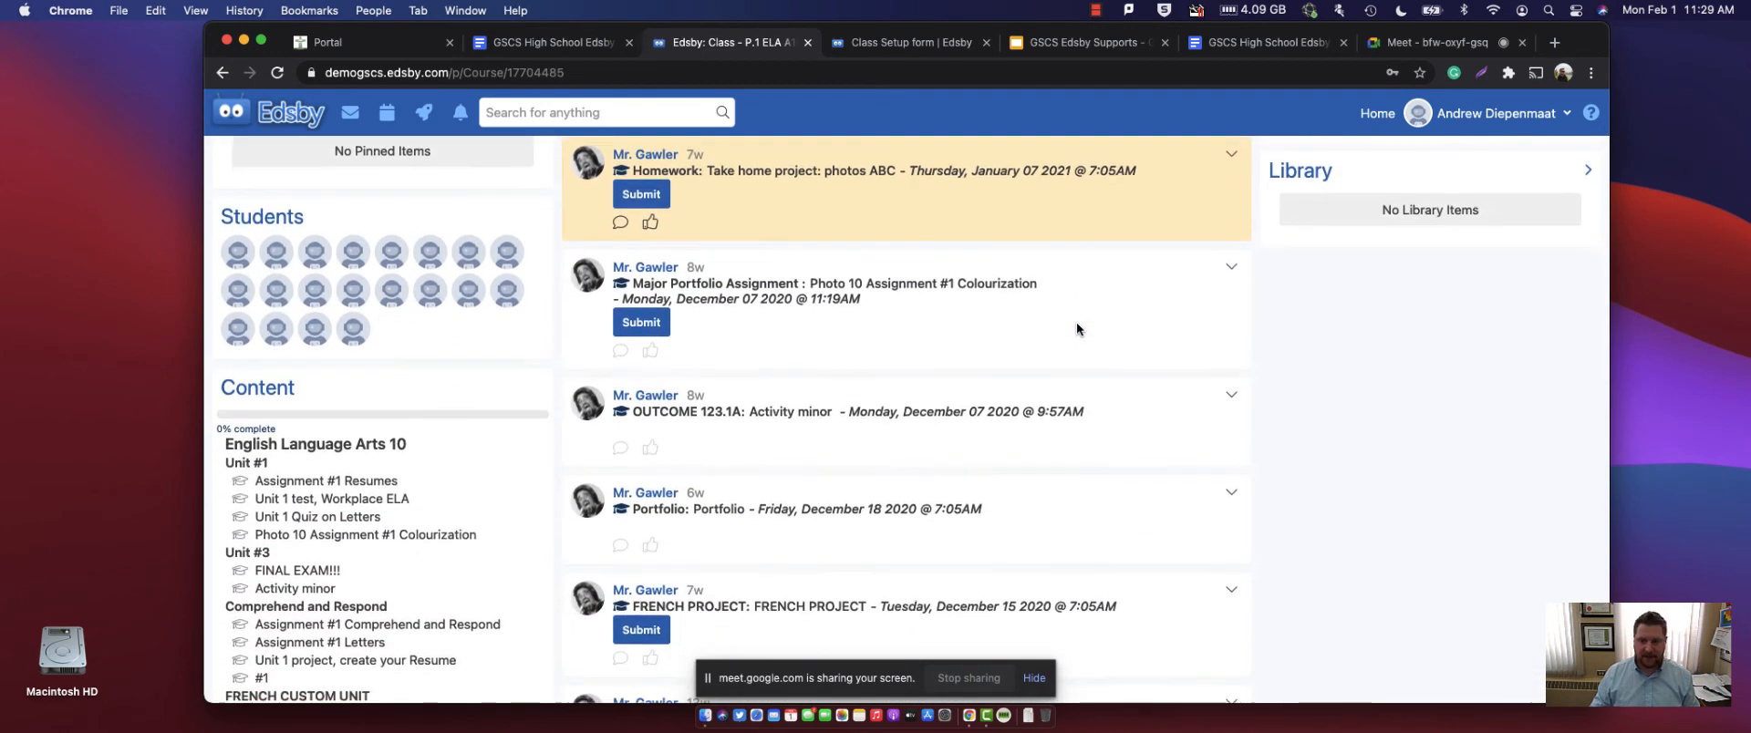
{"action": "scroll", "coordinate": [1076, 321], "scroll_direction": "up", "scroll_amount": 5}
- Open the student's My Work for P.1 ELA A10 and examine individual assessment results on the graph
{"action": "left_click", "coordinate": [1484, 166]}
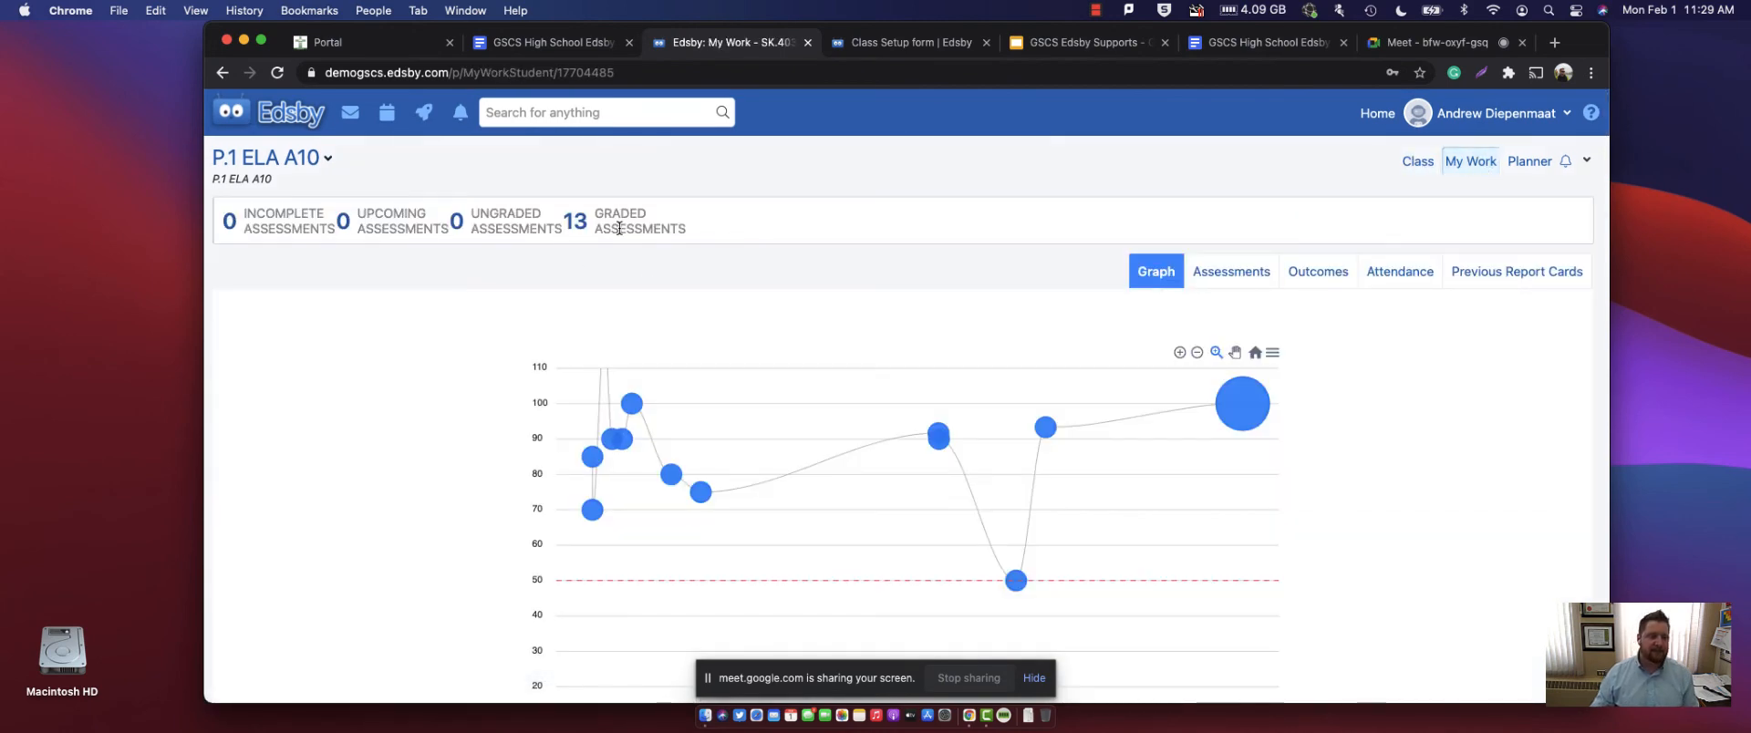
{"action": "scroll", "coordinate": [645, 305], "scroll_direction": "down", "scroll_amount": 4}
{"action": "scroll", "coordinate": [592, 273], "scroll_direction": "up", "scroll_amount": 4}
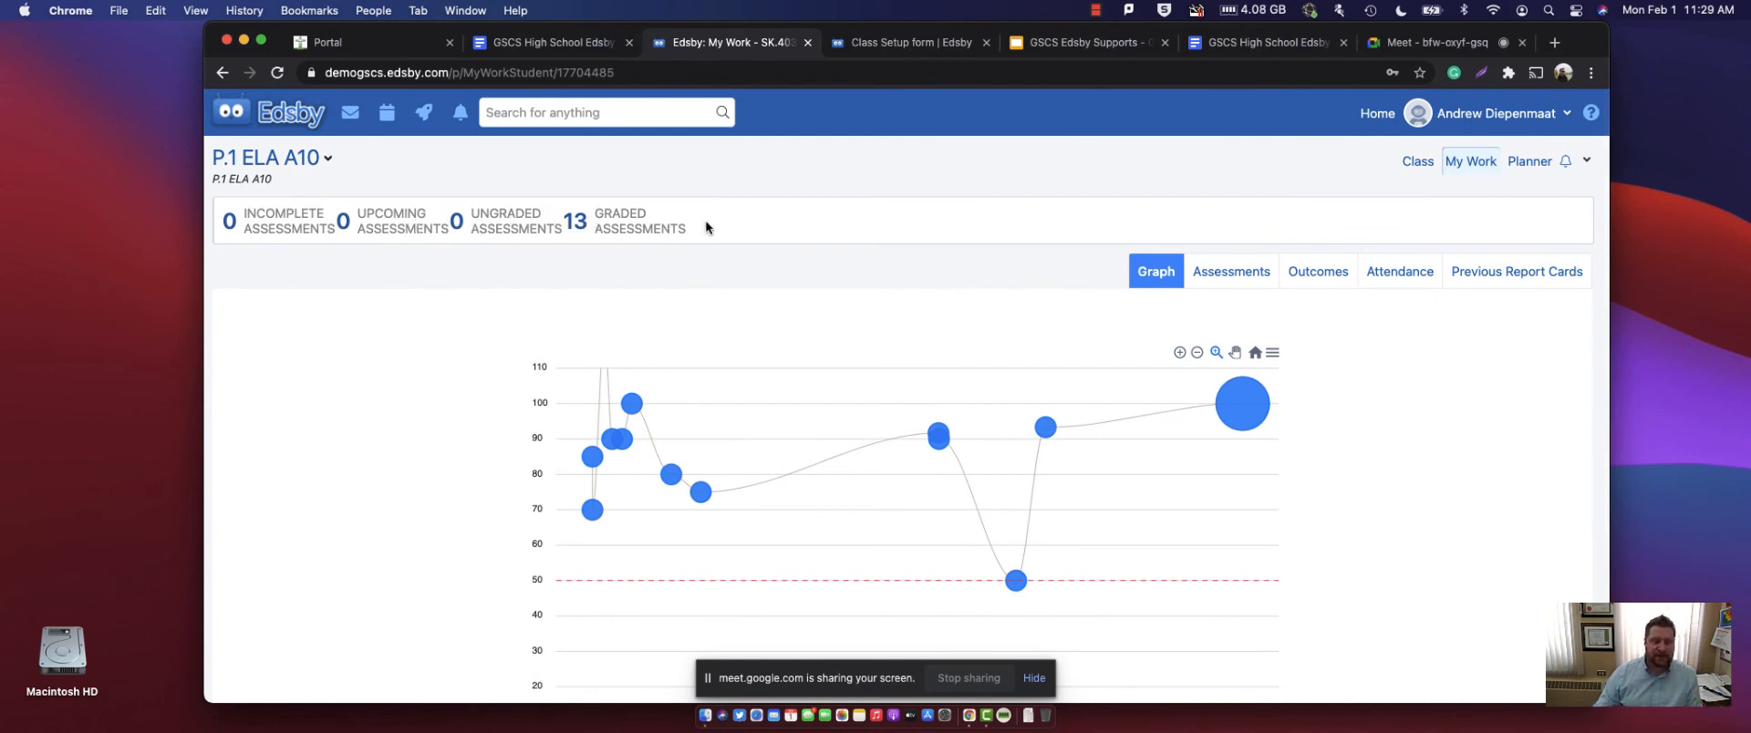
{"action": "scroll", "coordinate": [739, 292], "scroll_direction": "down", "scroll_amount": 4}
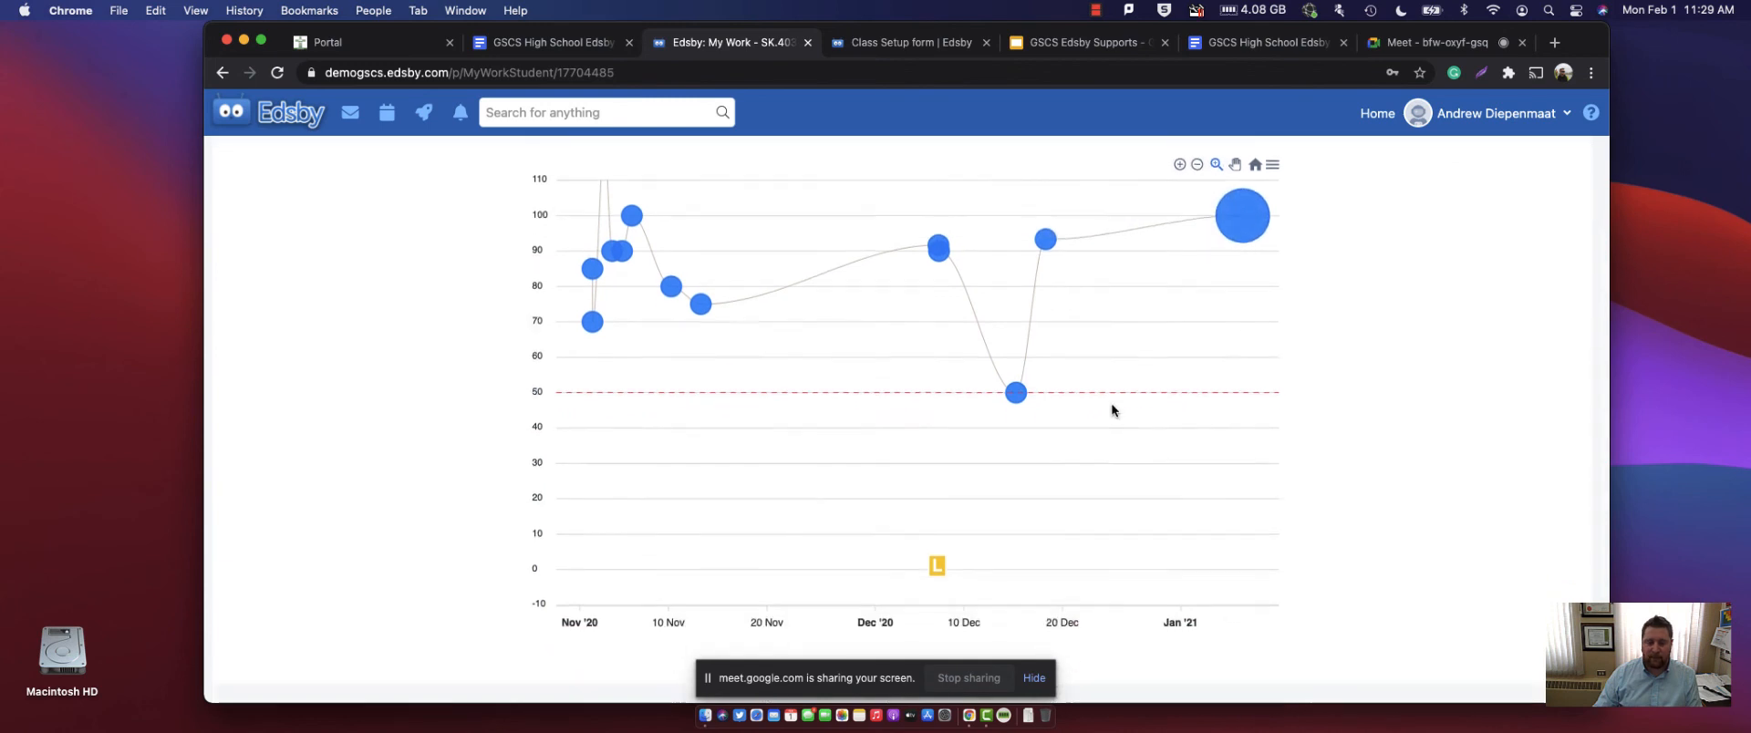
{"action": "mouse_move", "coordinate": [608, 244]}
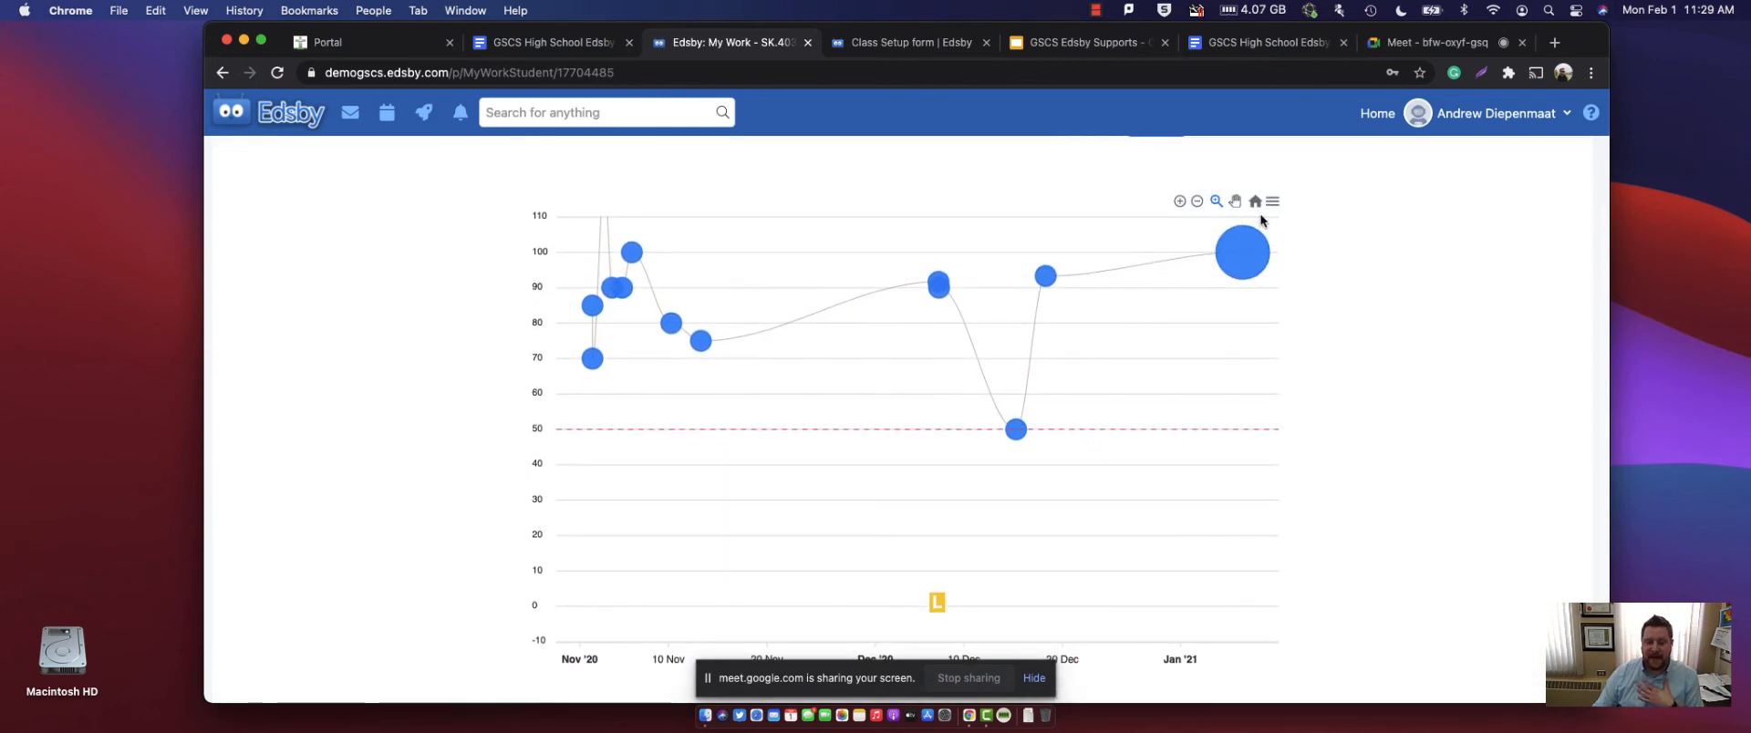
{"action": "scroll", "coordinate": [1260, 219], "scroll_direction": "up", "scroll_amount": 1}
{"action": "mouse_move", "coordinate": [611, 295]}
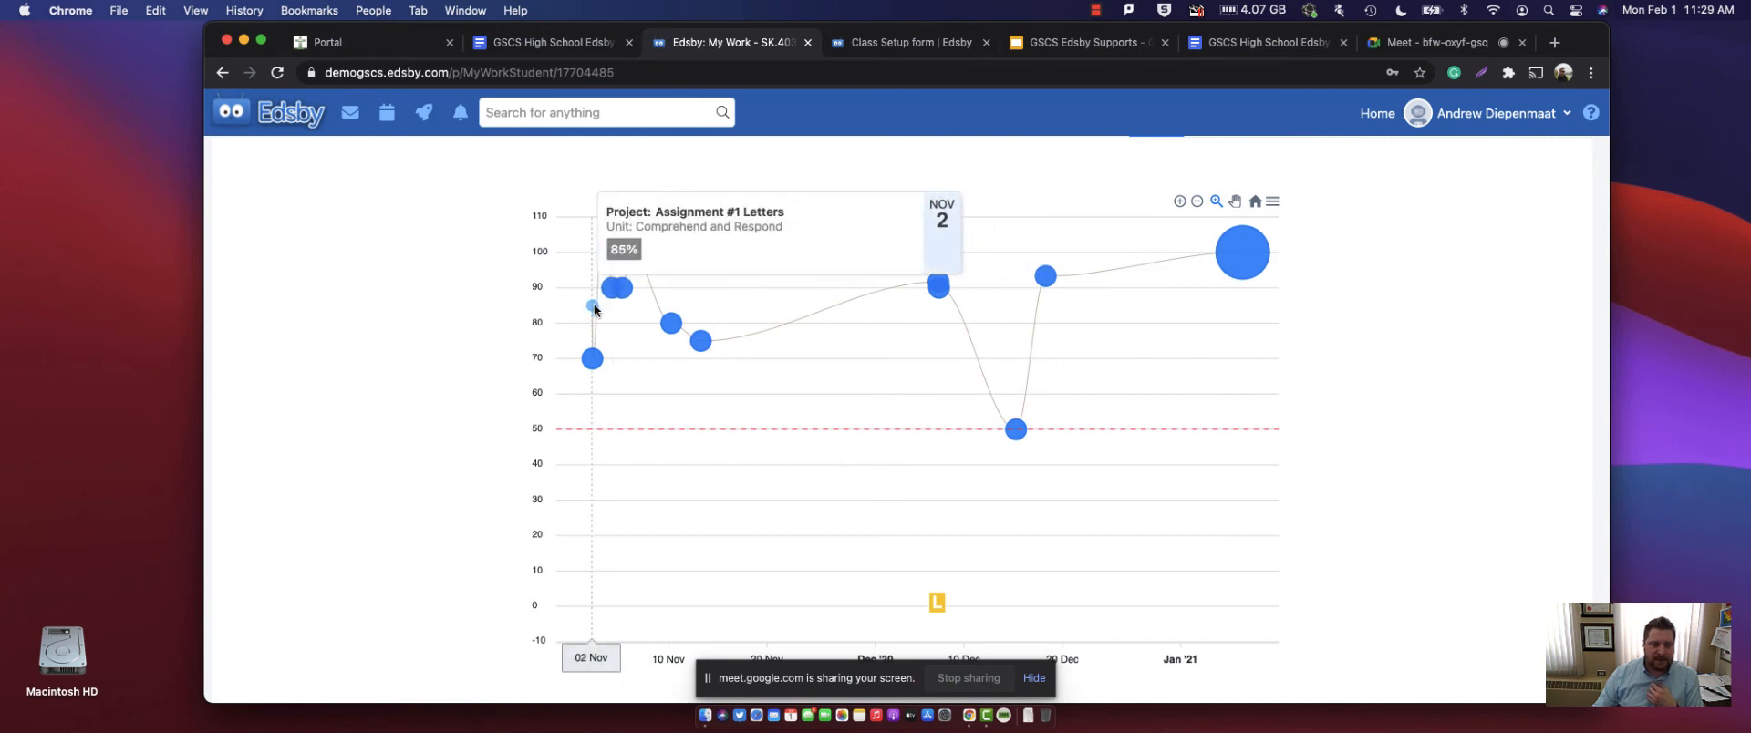
{"action": "mouse_move", "coordinate": [1010, 435]}
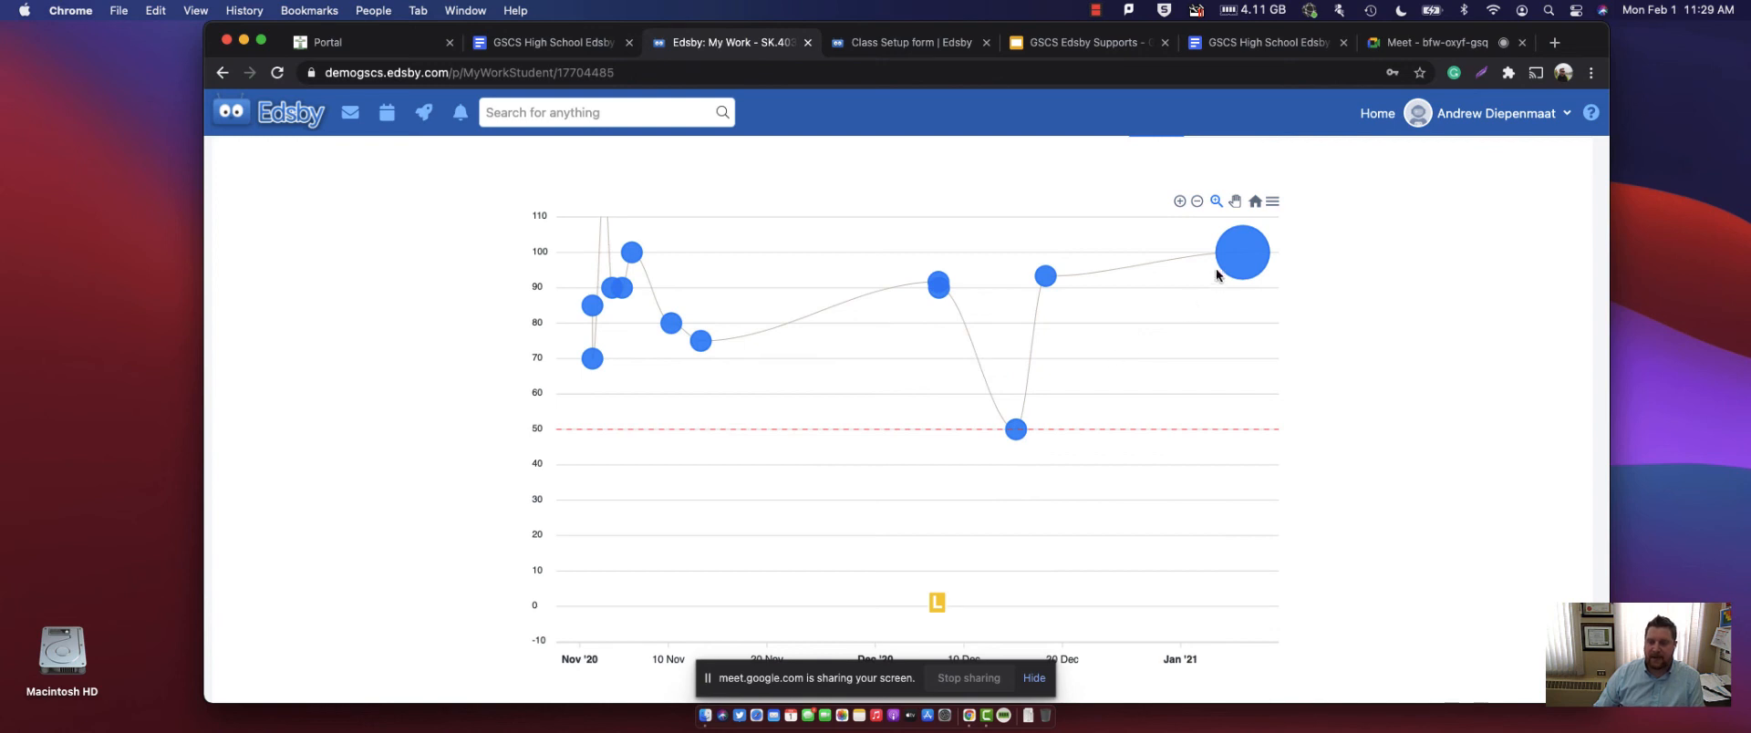
- Switch the student's P.1 ELA A10 work from the graph to the Assessments view
{"action": "scroll", "coordinate": [1252, 263], "scroll_direction": "up", "scroll_amount": 3}
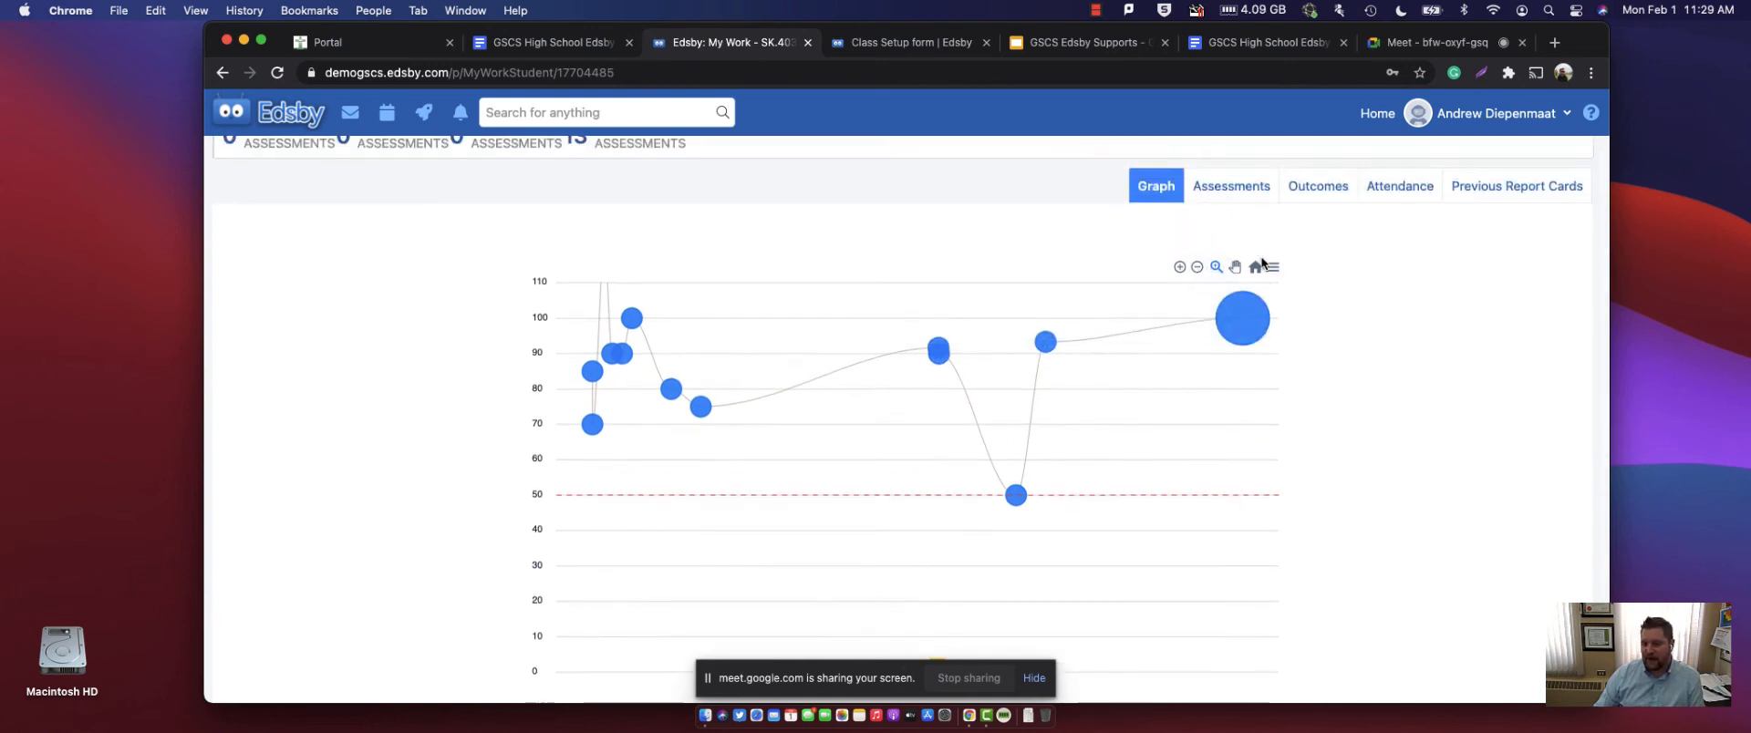
{"action": "left_click", "coordinate": [1262, 280]}
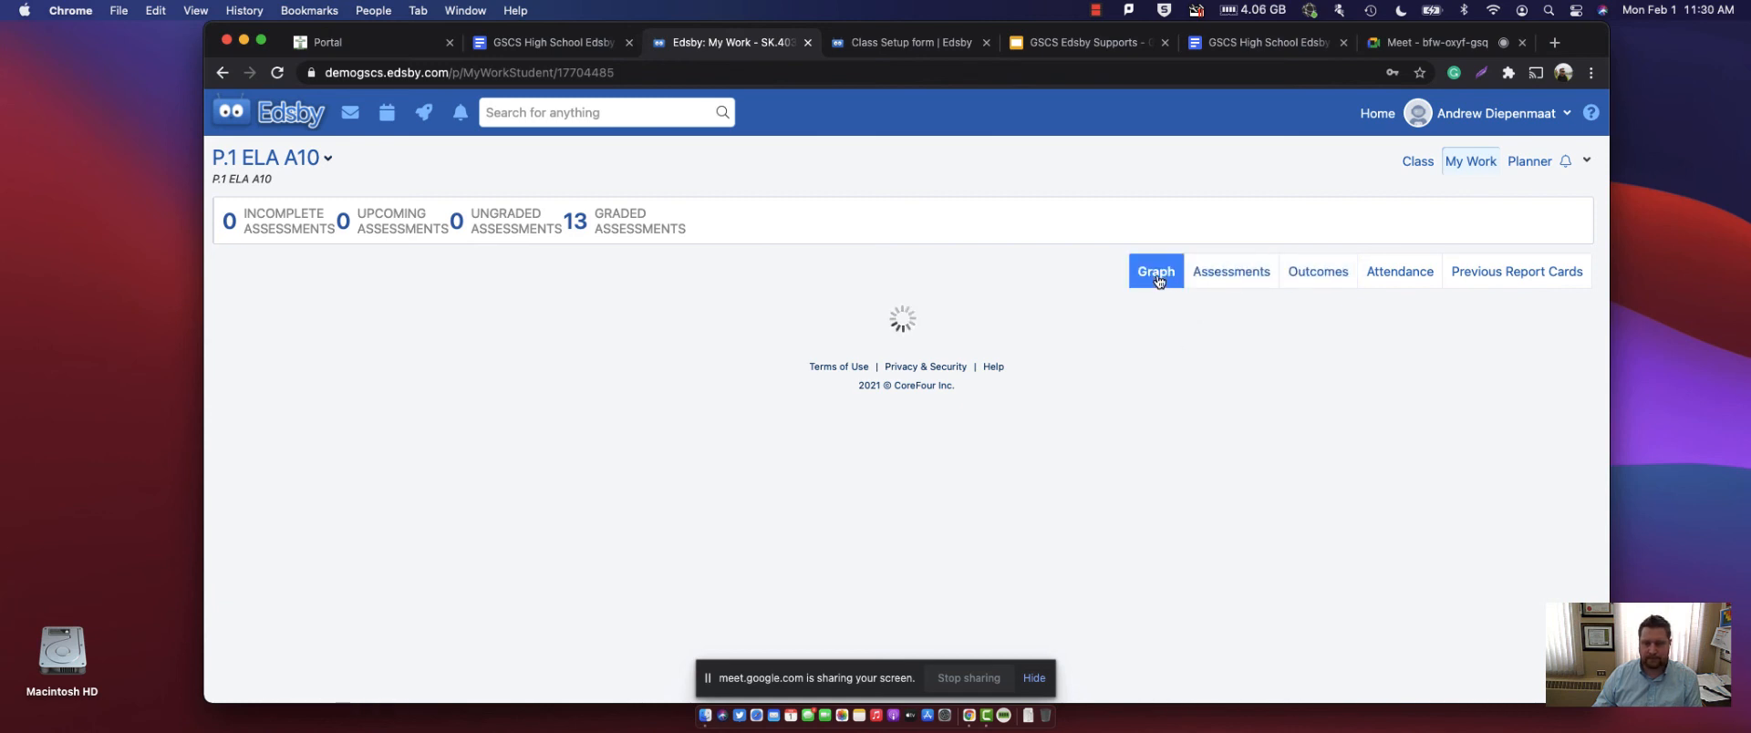
{"action": "left_click", "coordinate": [1226, 273]}
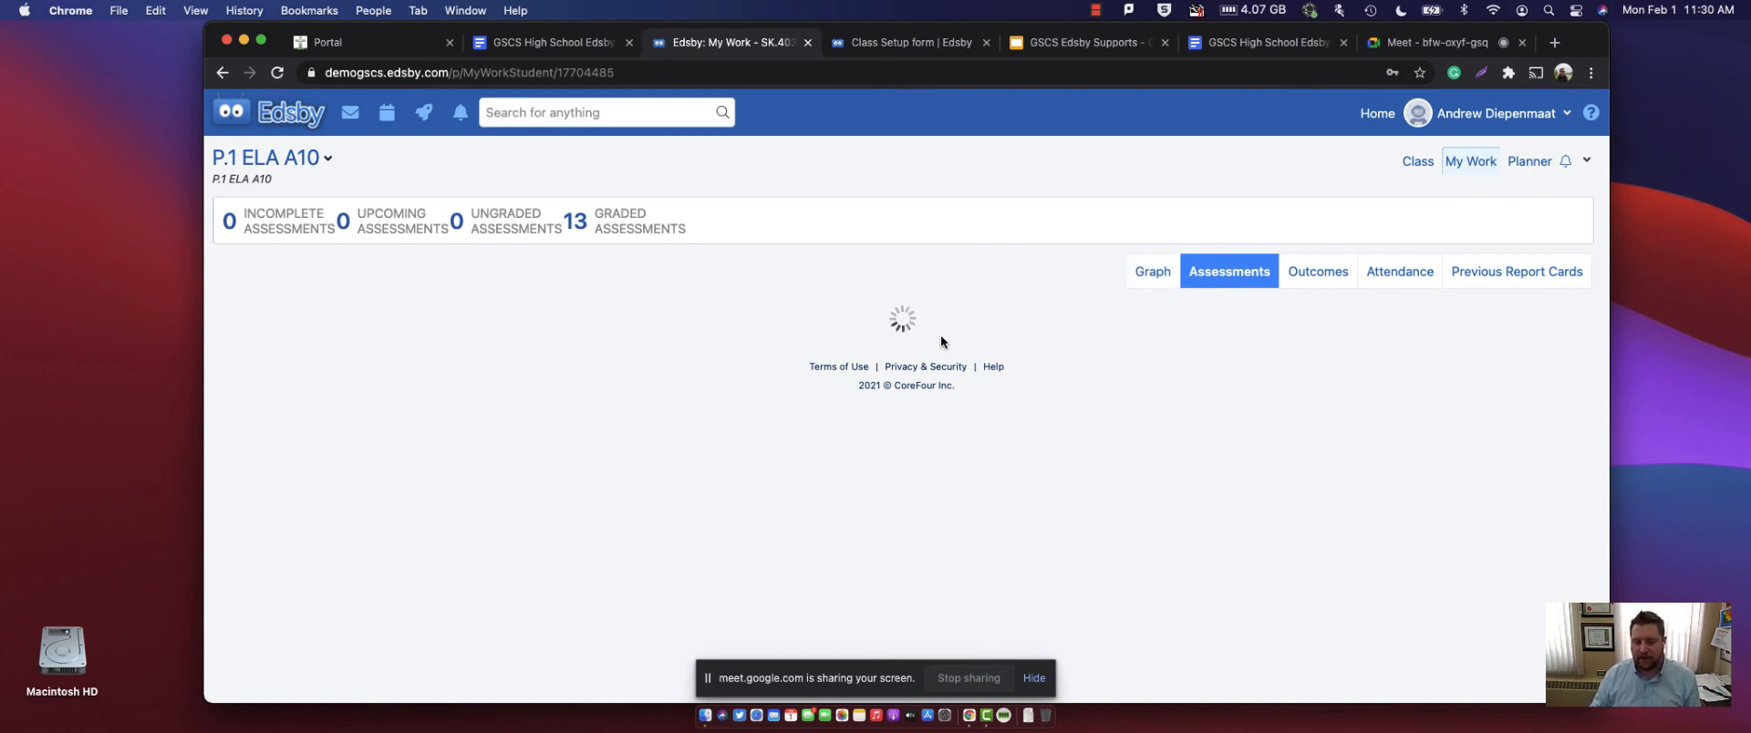
- Log out of the student account and log in with the saved parent username and account password
{"action": "left_click", "coordinate": [1495, 113]}
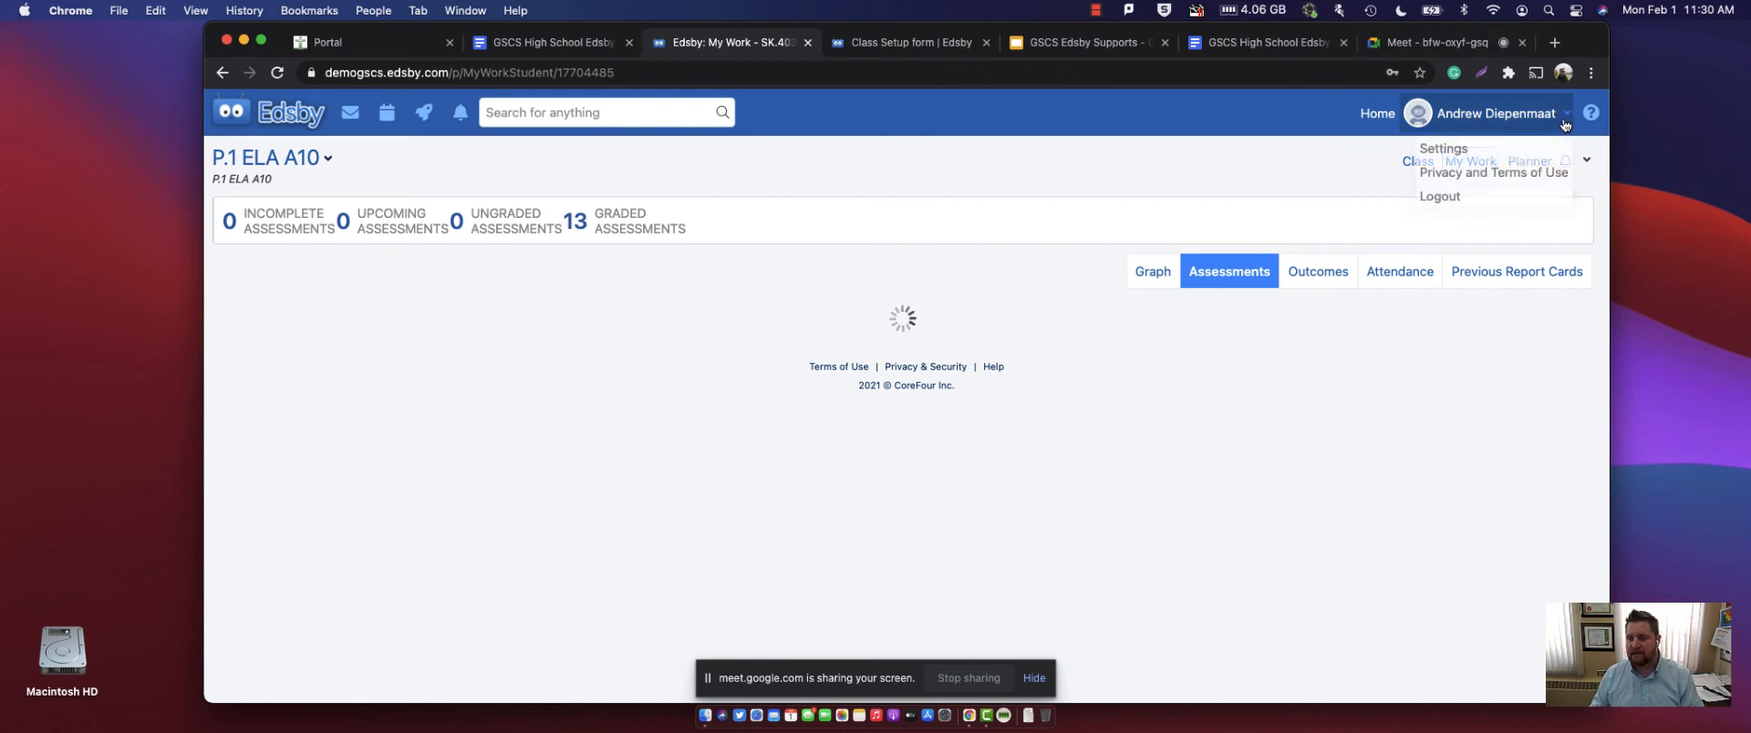
{"action": "left_click", "coordinate": [1470, 197]}
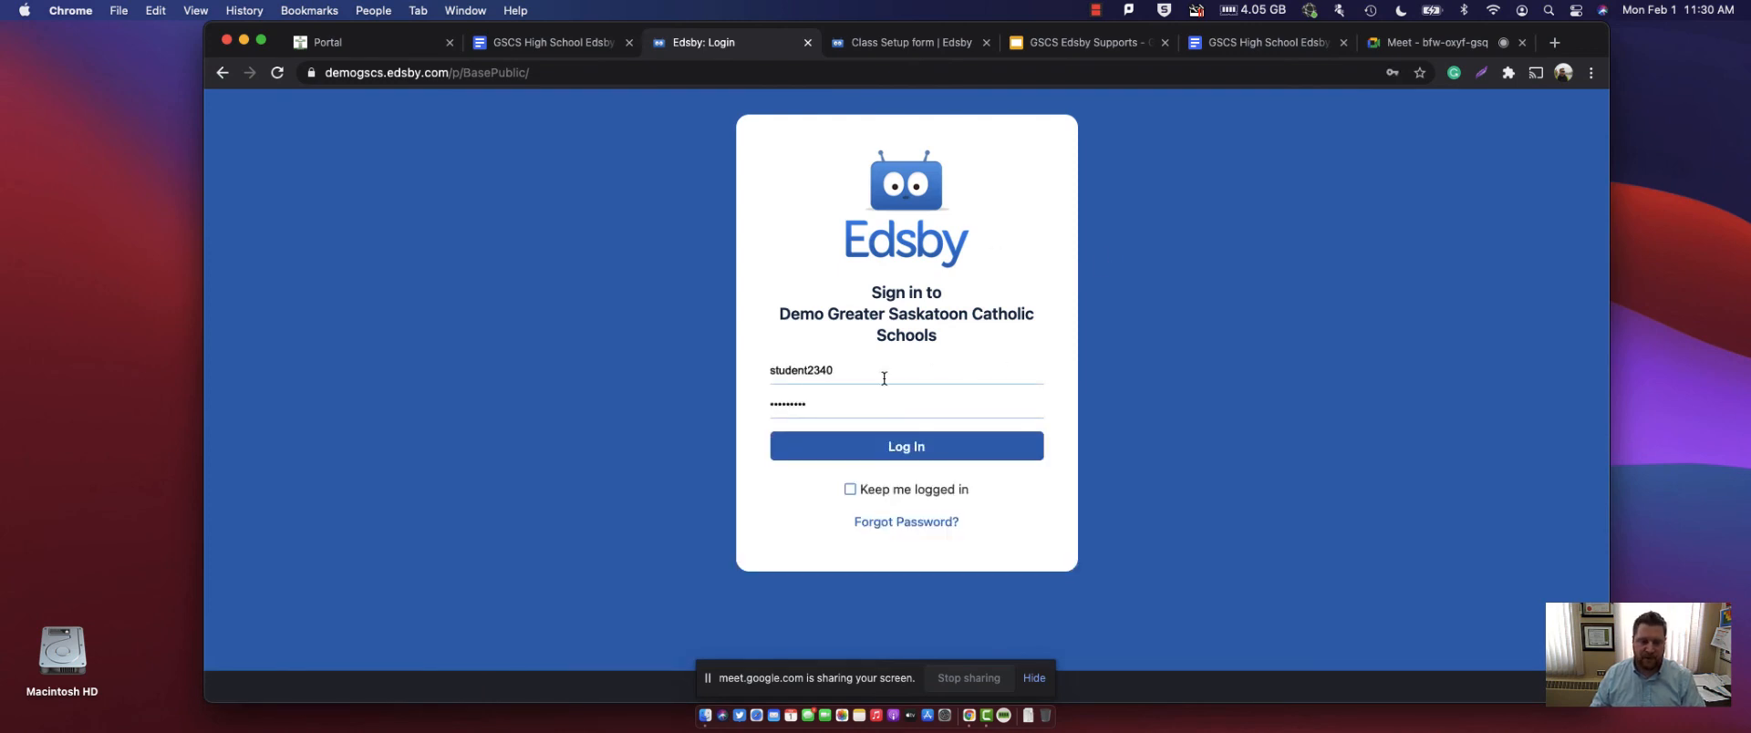
{"action": "left_click_drag", "start_coordinate": [883, 377], "coordinate": [747, 372]}
{"action": "type", "text": "par"}
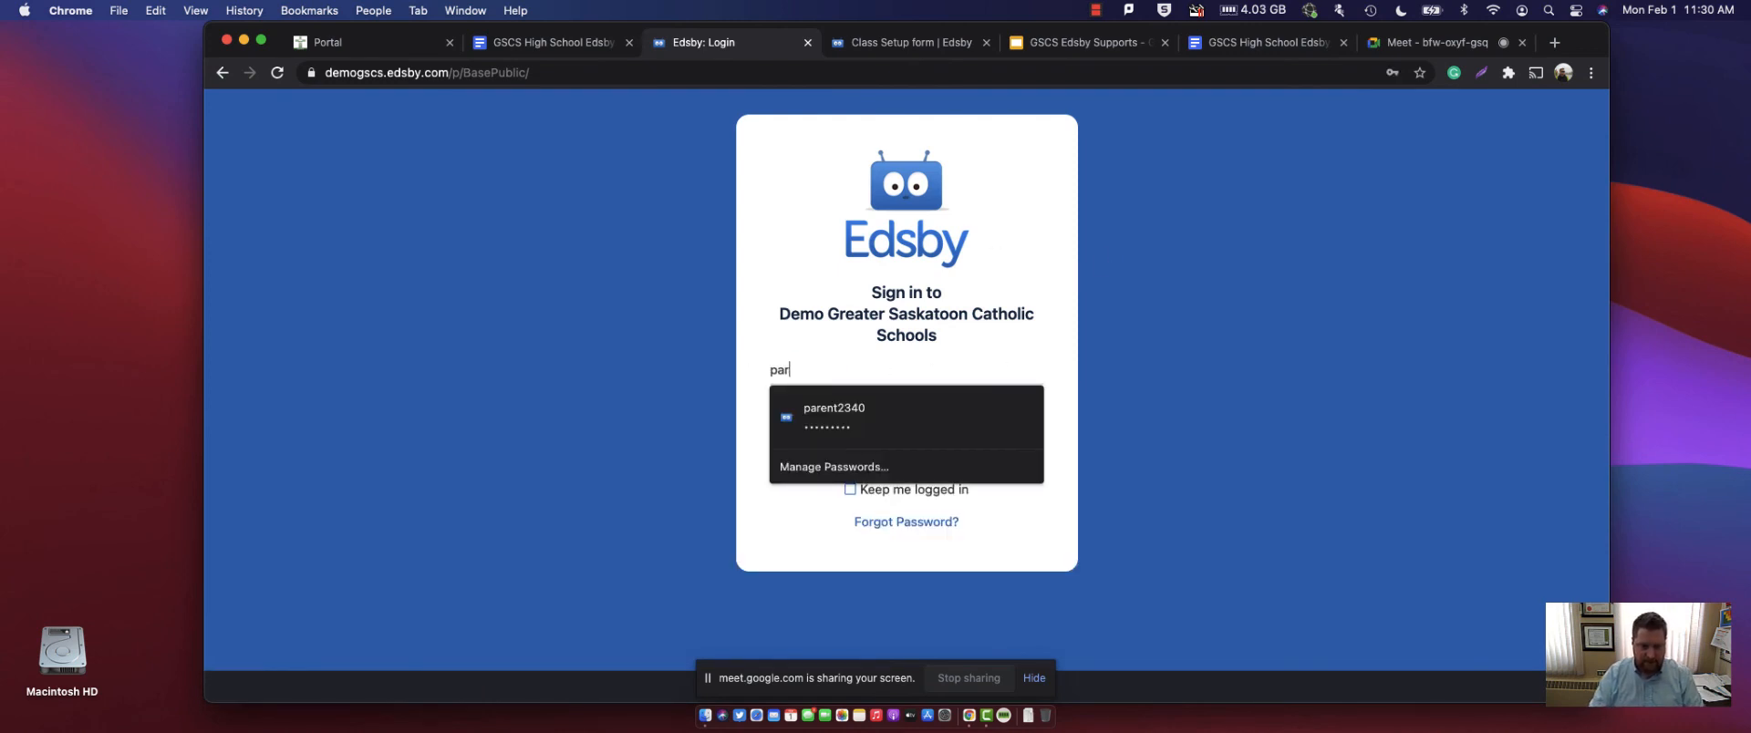
{"action": "key", "text": "Down"}
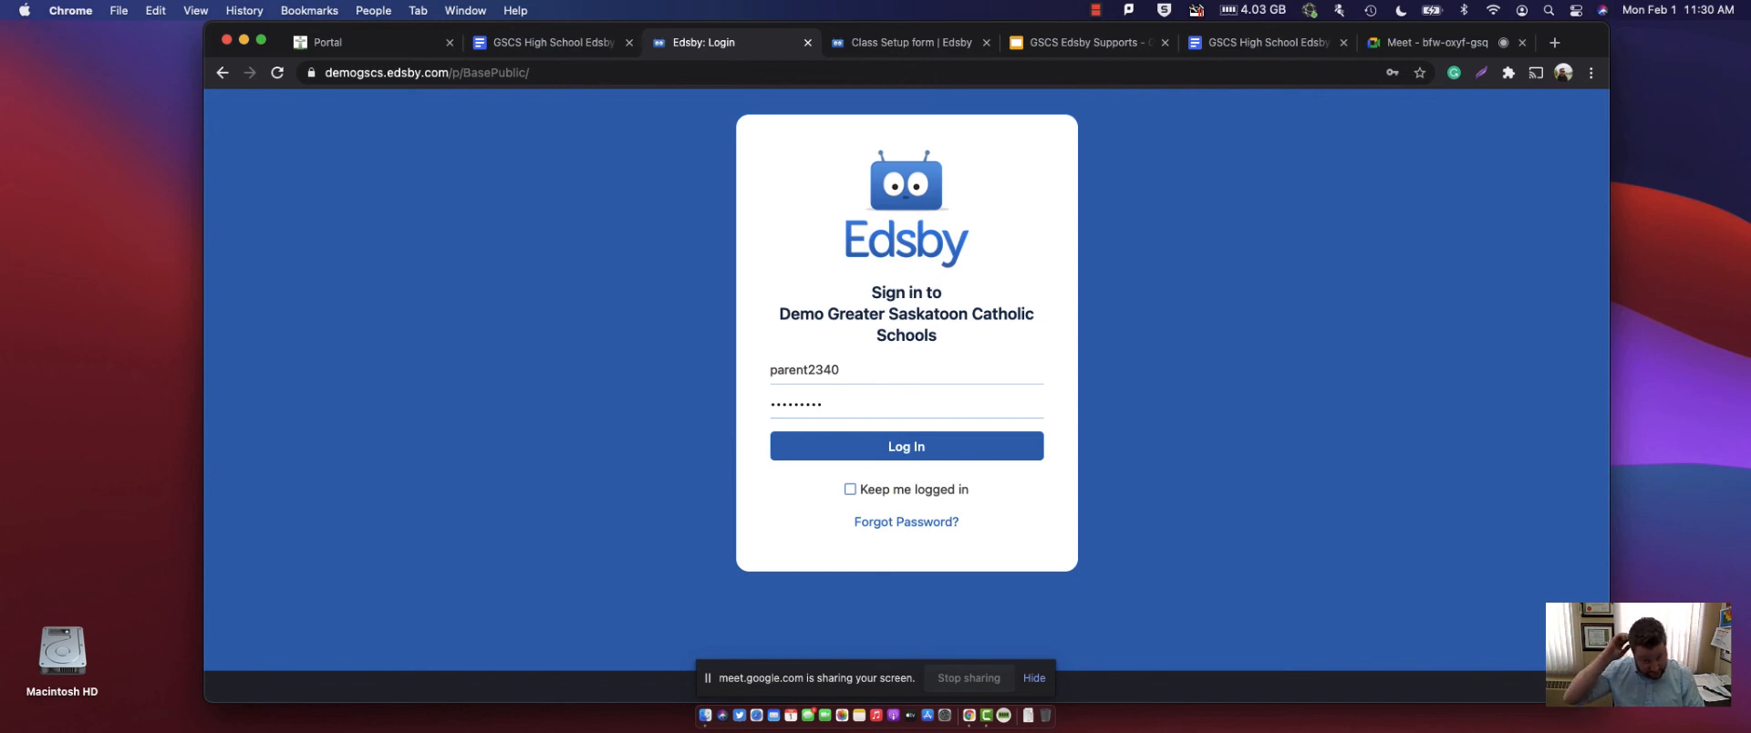
{"action": "left_click", "coordinate": [866, 452]}
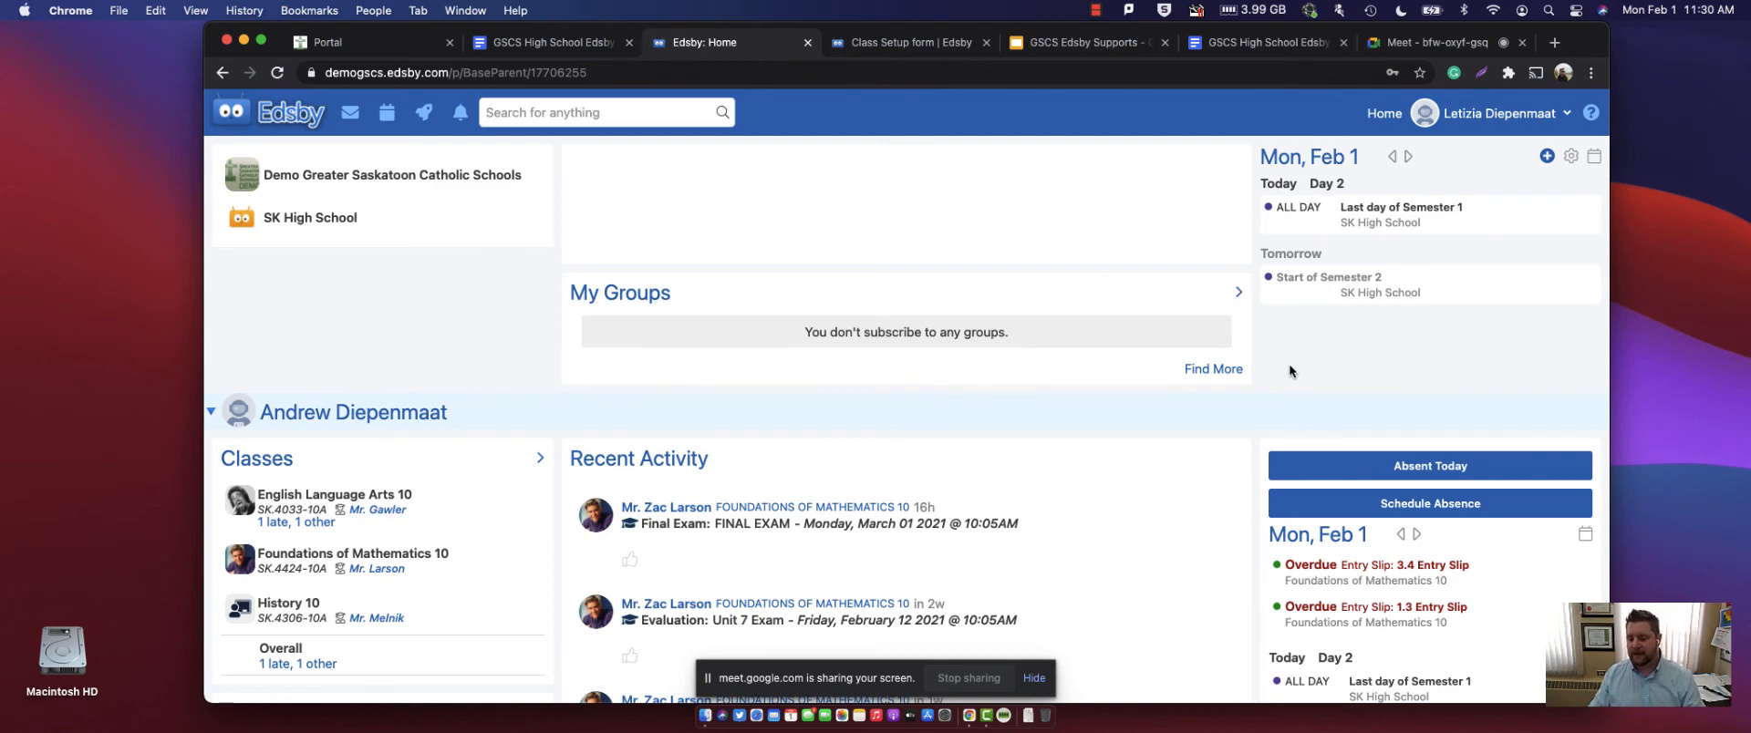
- Open the child's English Language Arts 10 class from the parent home page and look through the teacher's posts
{"action": "scroll", "coordinate": [1185, 363], "scroll_direction": "down", "scroll_amount": 1}
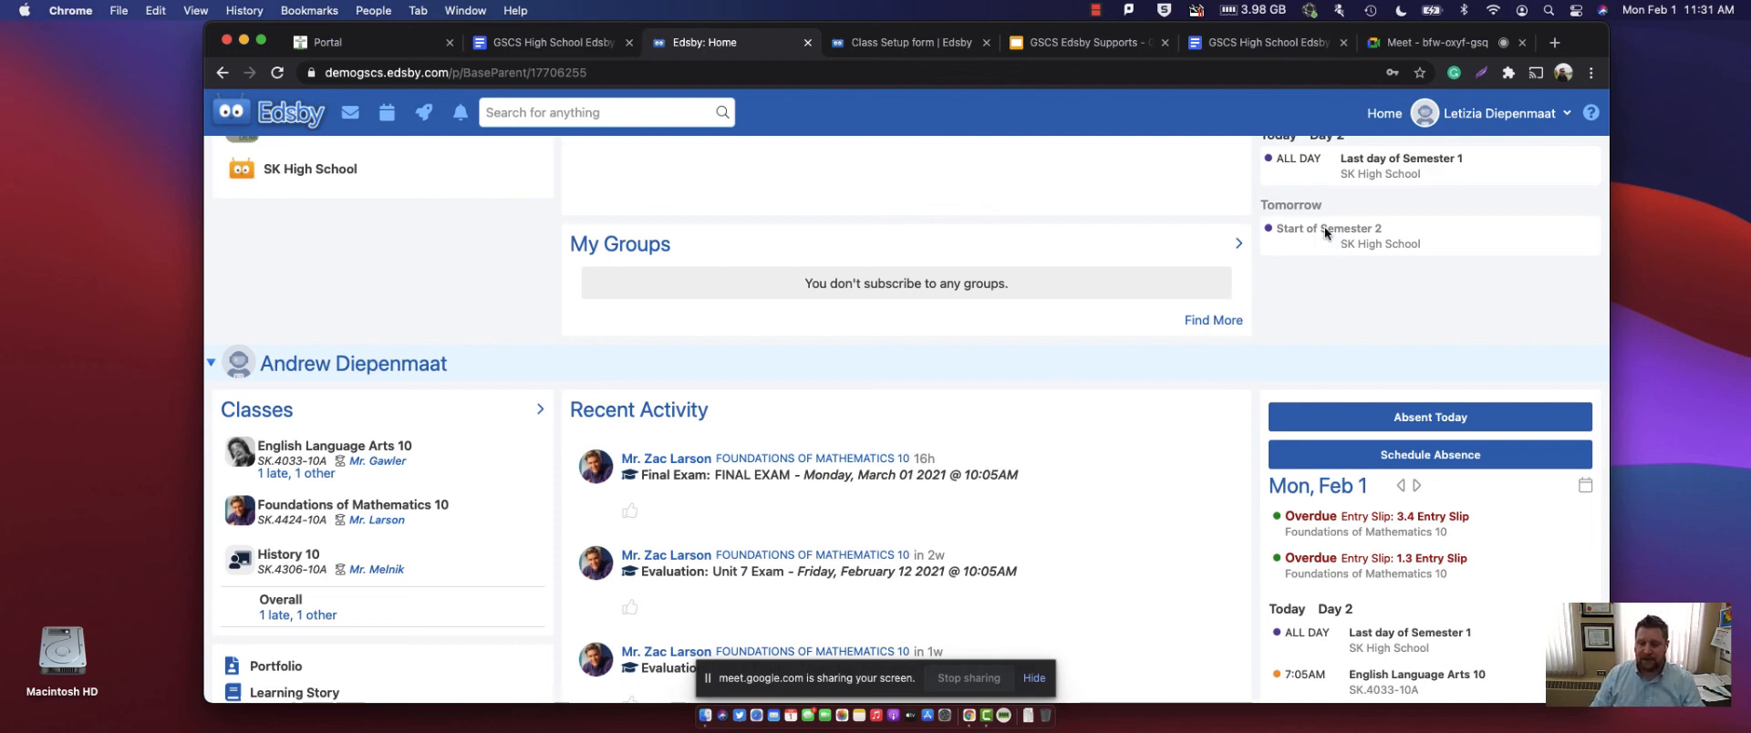
{"action": "scroll", "coordinate": [438, 429], "scroll_direction": "down", "scroll_amount": 3}
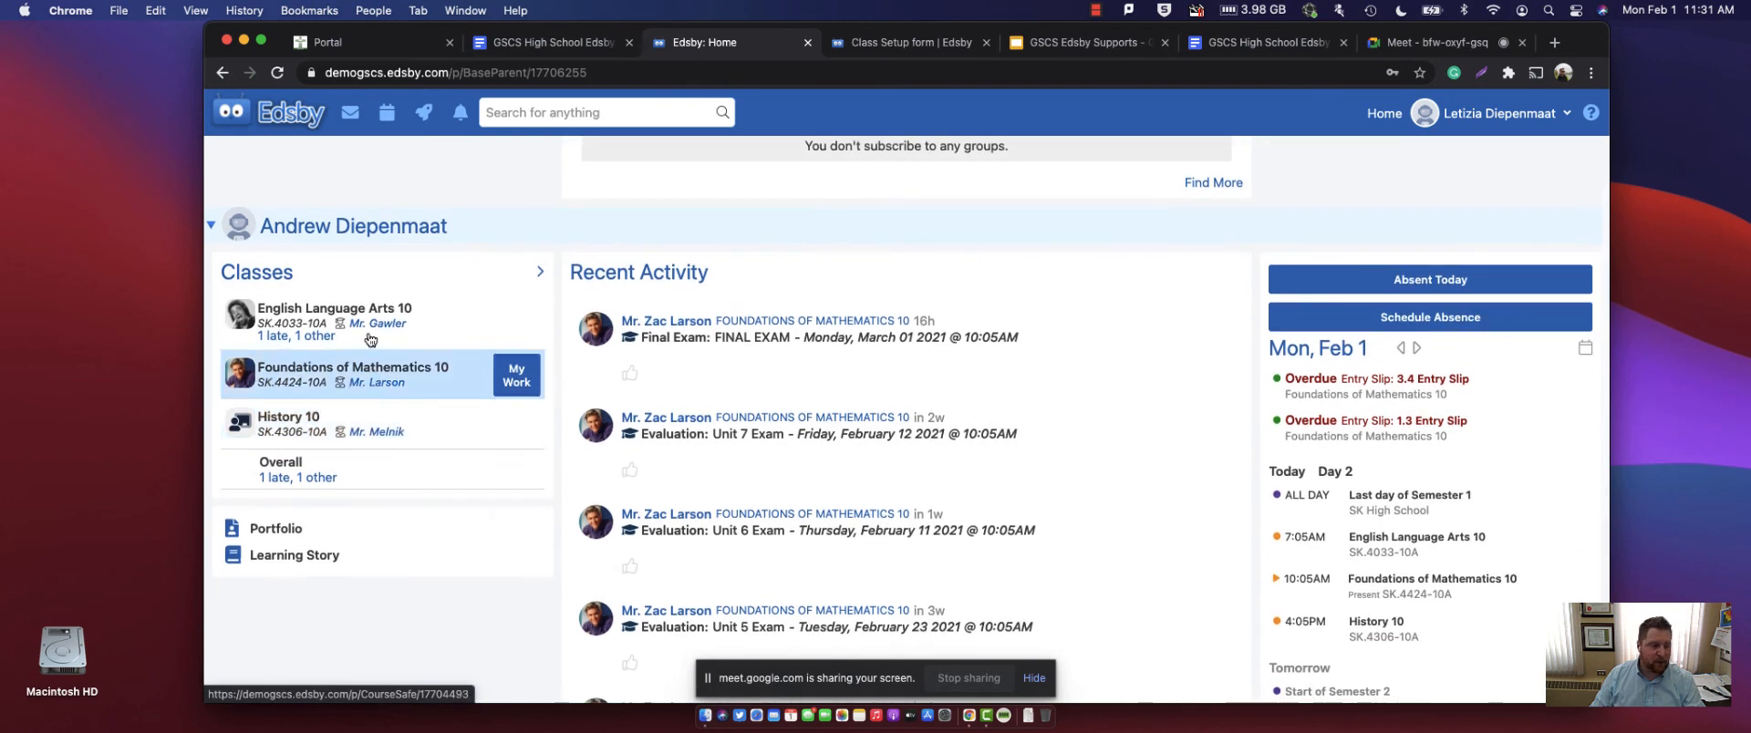
{"action": "left_click", "coordinate": [438, 325]}
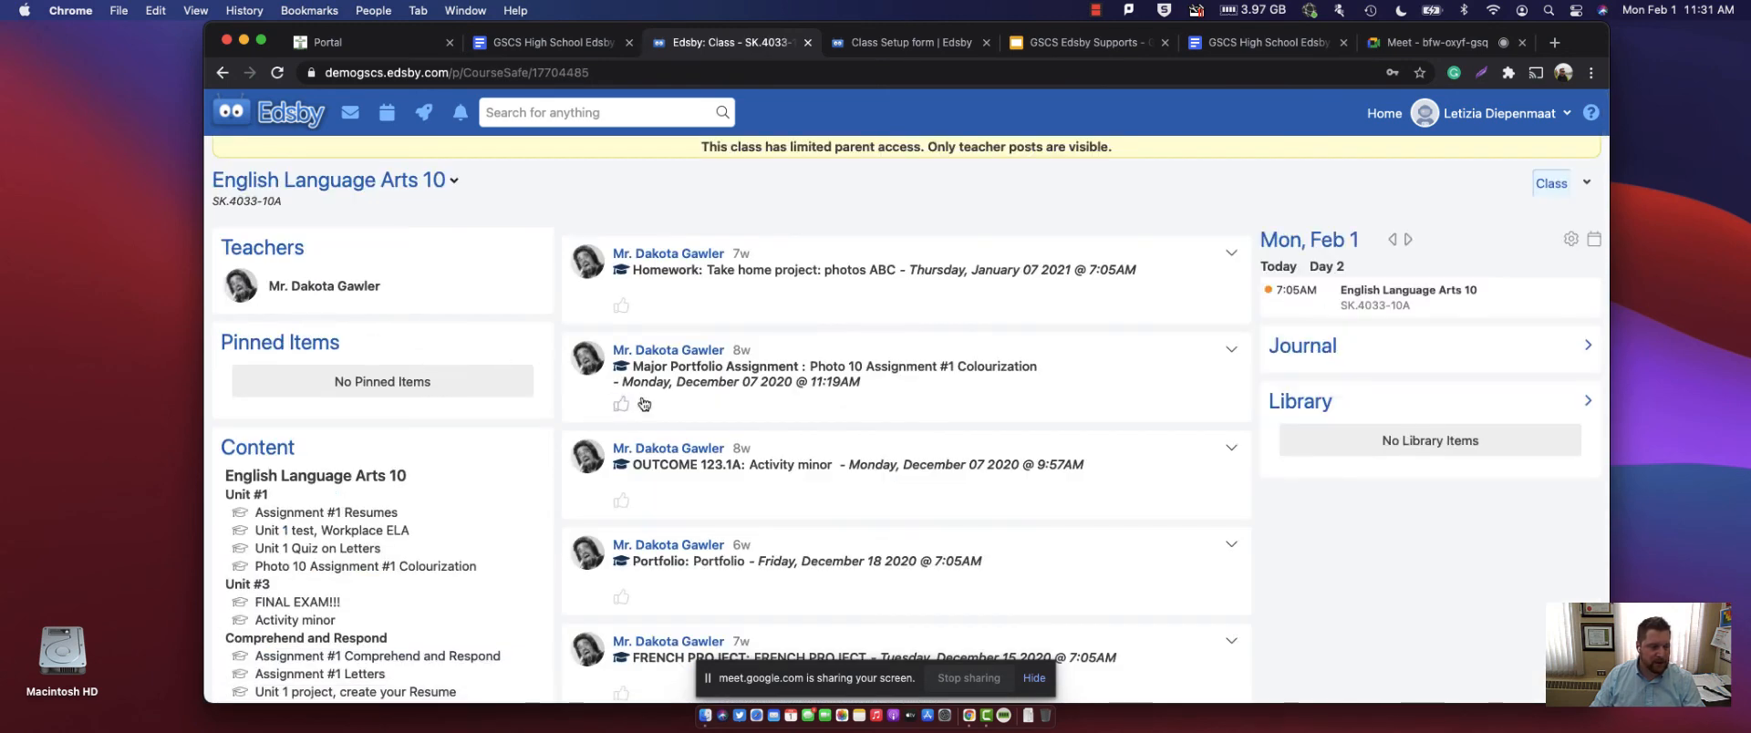
{"action": "scroll", "coordinate": [442, 485], "scroll_direction": "down", "scroll_amount": 2}
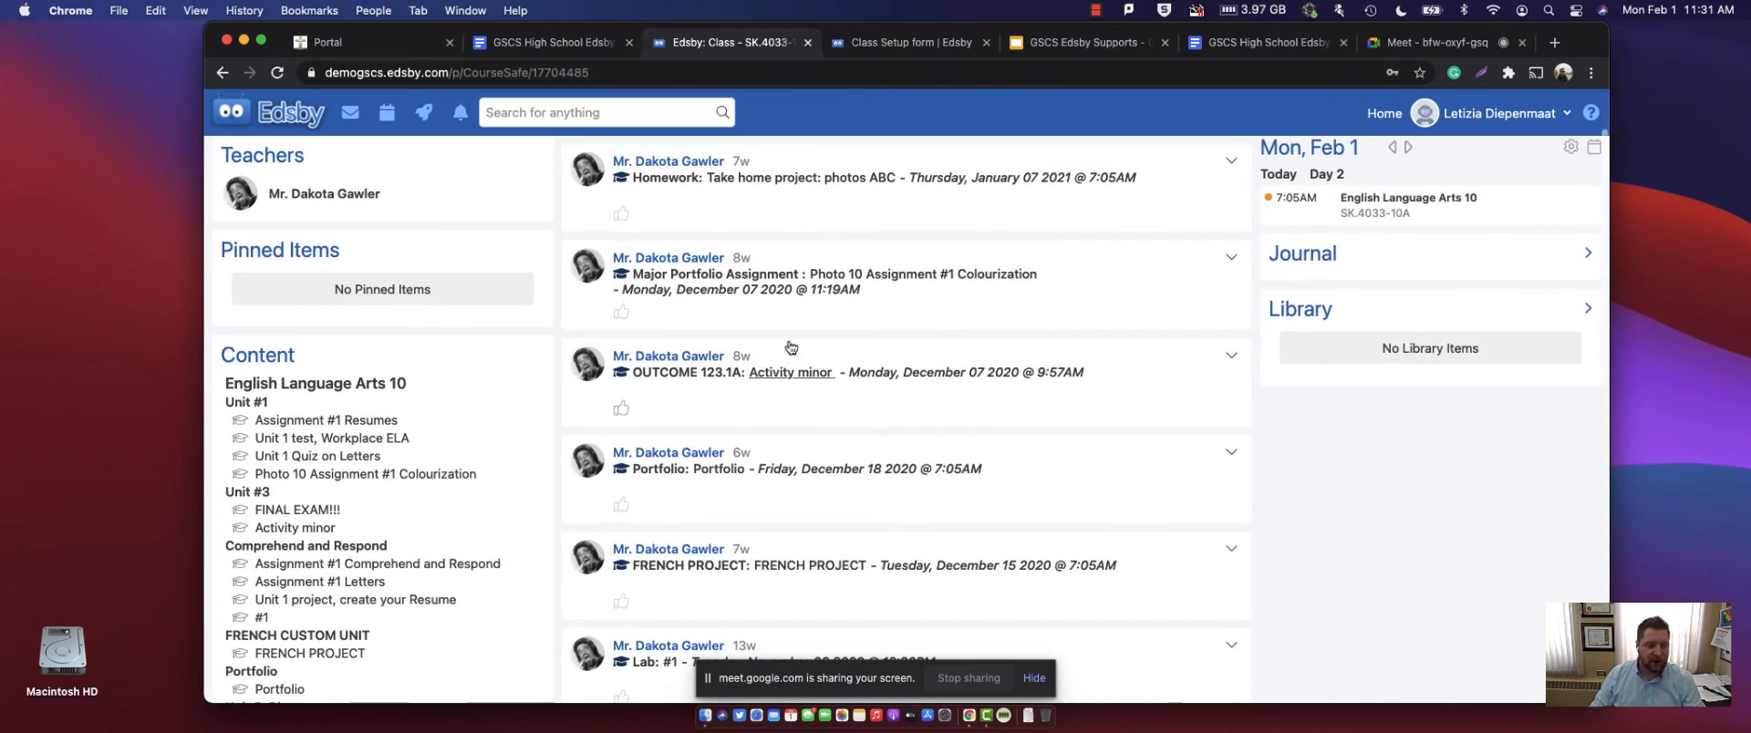
{"action": "scroll", "coordinate": [875, 447], "scroll_direction": "up", "scroll_amount": 2}
{"action": "scroll", "coordinate": [880, 456], "scroll_direction": "down", "scroll_amount": 2}
{"action": "scroll", "coordinate": [922, 425], "scroll_direction": "up", "scroll_amount": 3}
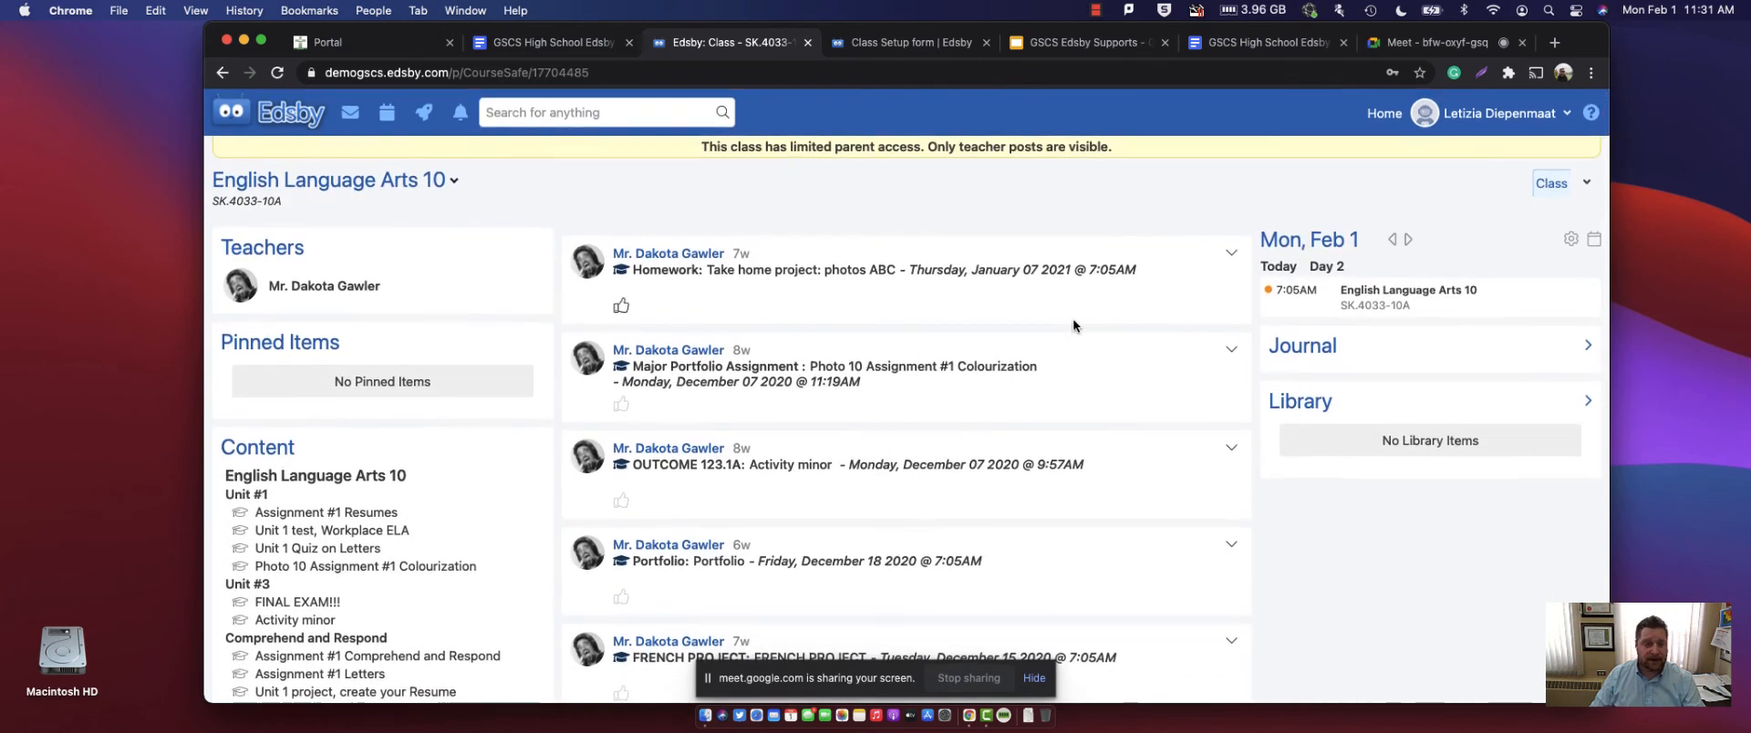
{"action": "scroll", "coordinate": [878, 446], "scroll_direction": "down", "scroll_amount": 5}
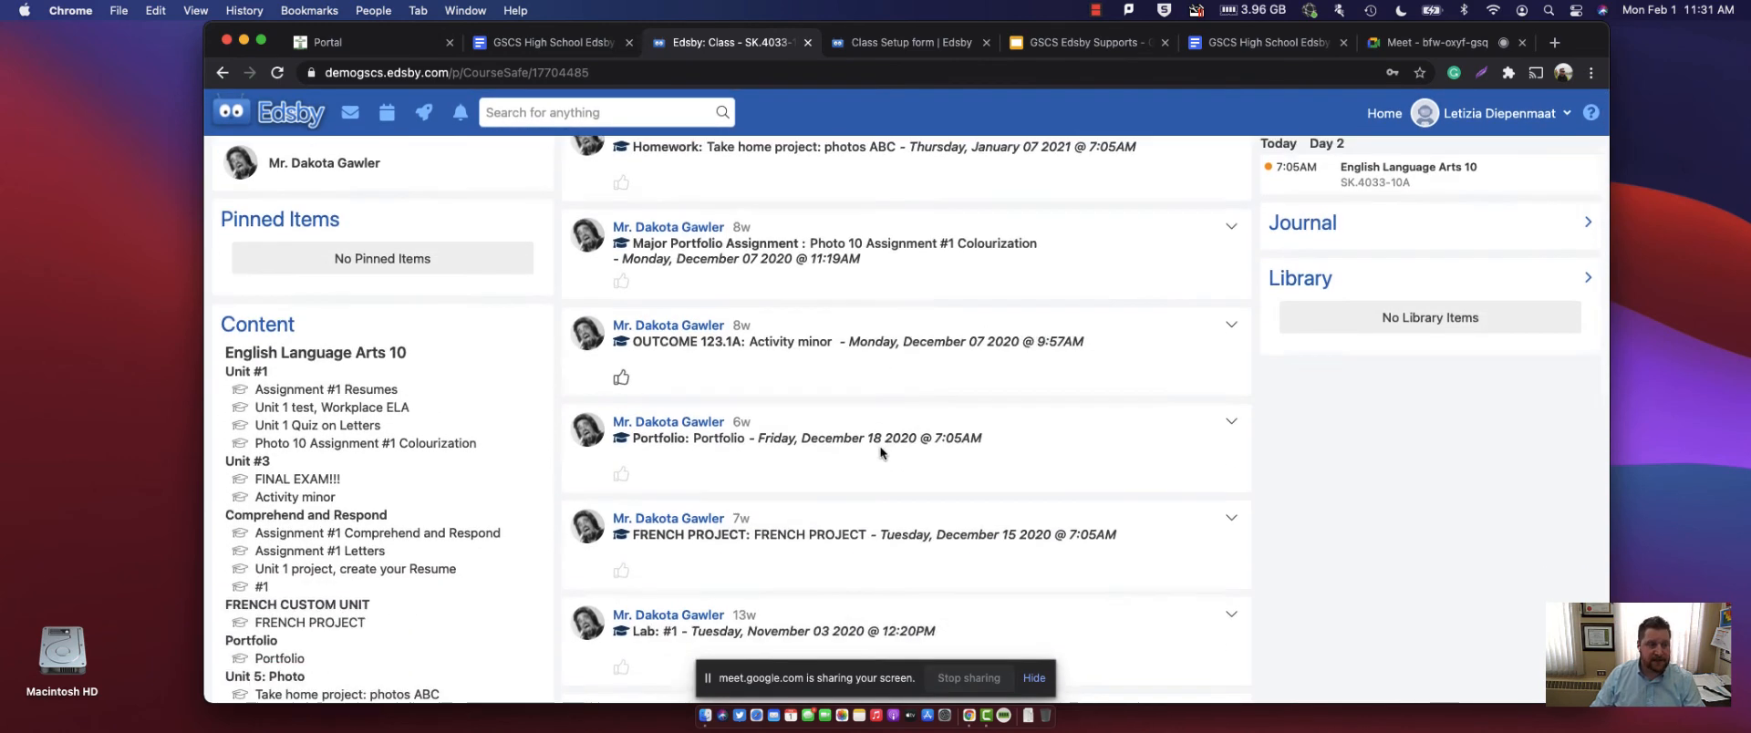
{"action": "scroll", "coordinate": [839, 438], "scroll_direction": "up", "scroll_amount": 5}
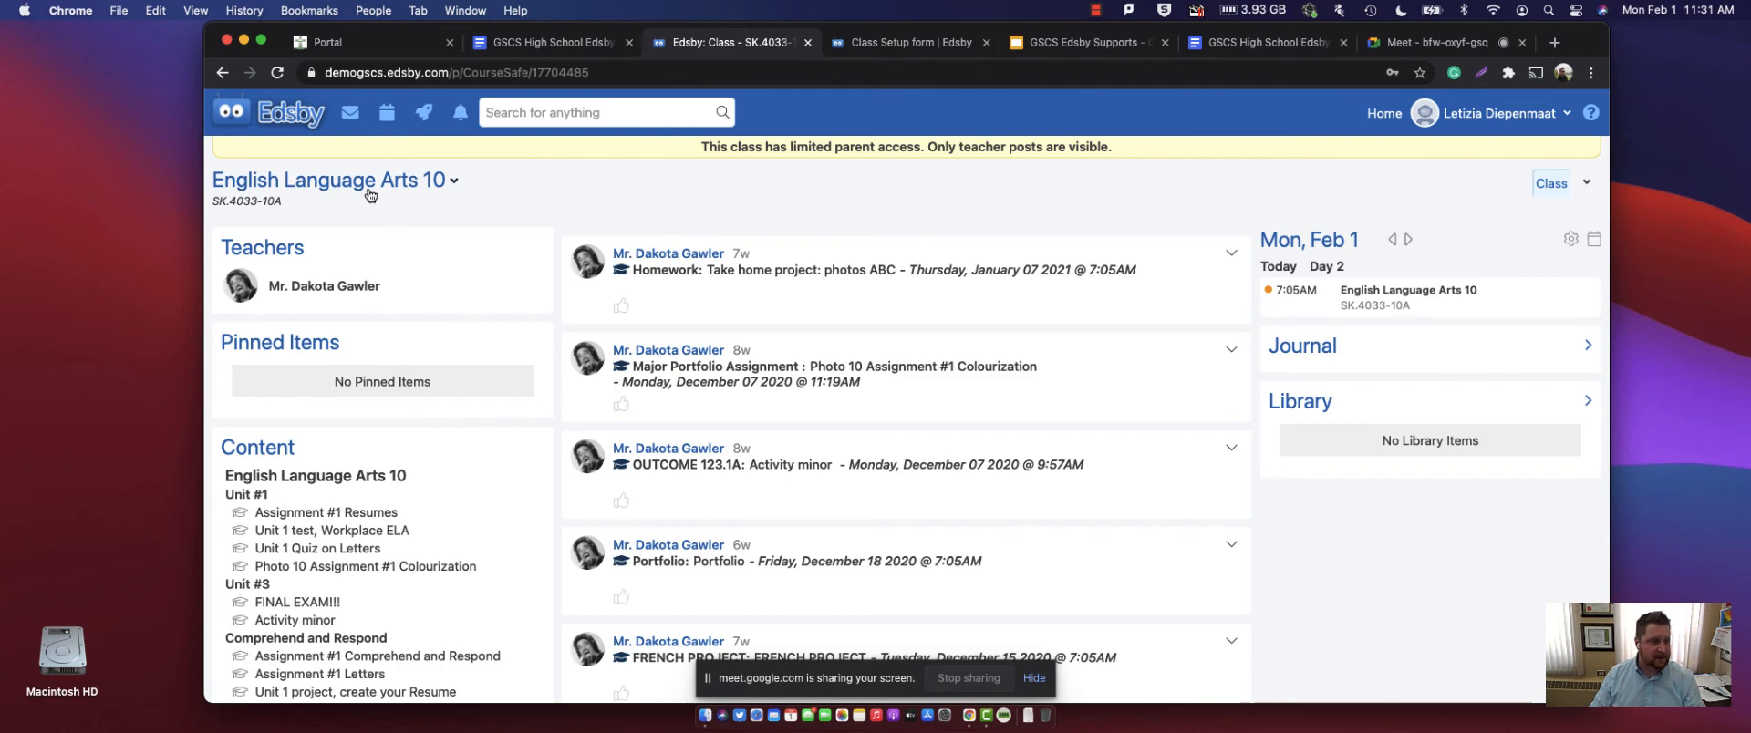
- Return to the parent home page, open the child's My Work for English Language Arts 10 and view the results graph
{"action": "left_click", "coordinate": [313, 121]}
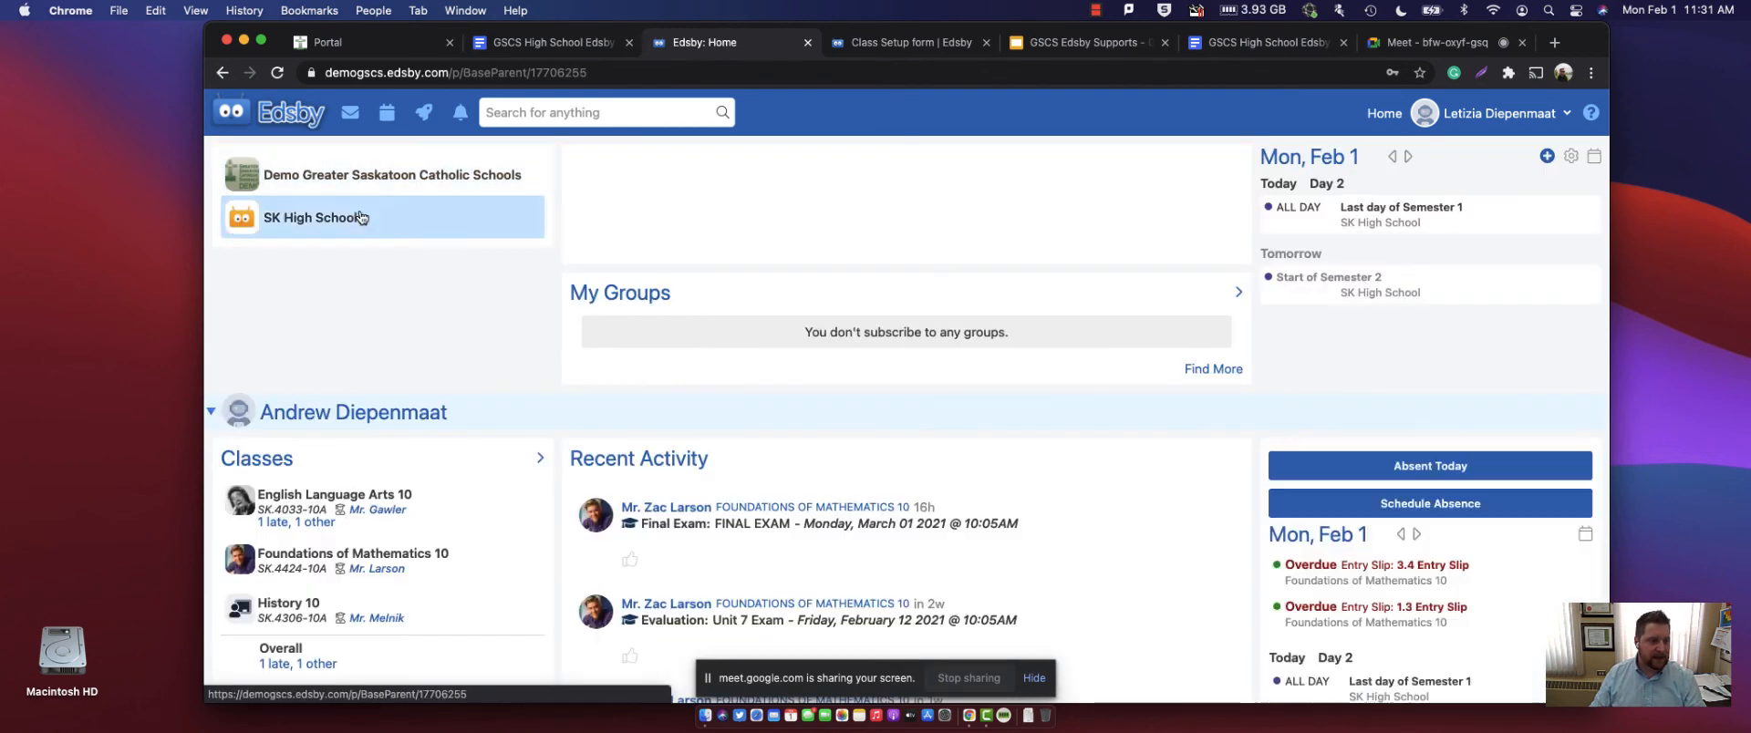
{"action": "scroll", "coordinate": [475, 505], "scroll_direction": "down", "scroll_amount": 1}
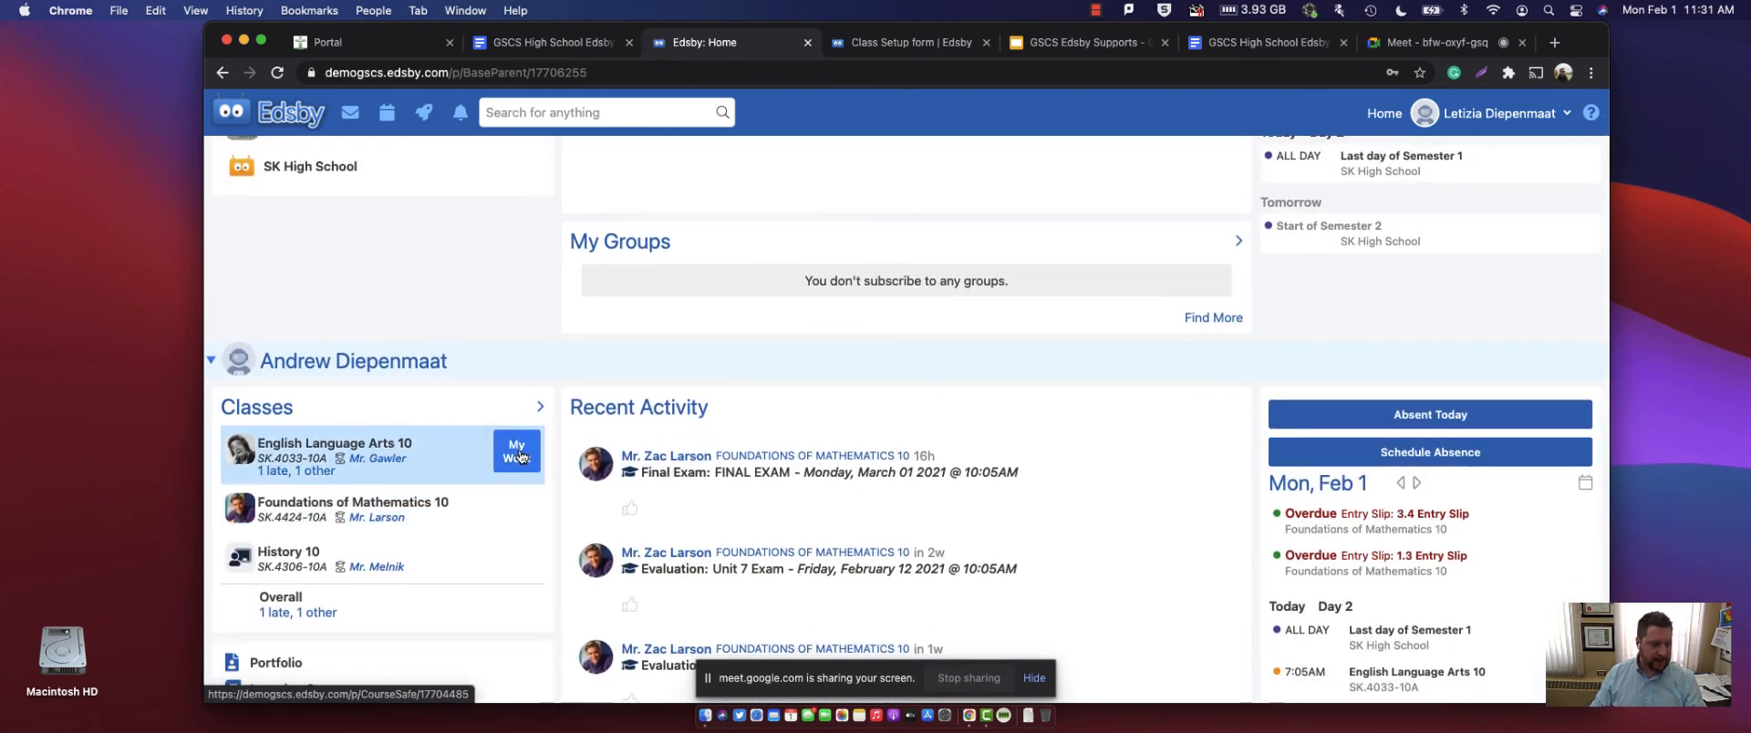
{"action": "scroll", "coordinate": [522, 456], "scroll_direction": "down", "scroll_amount": 1}
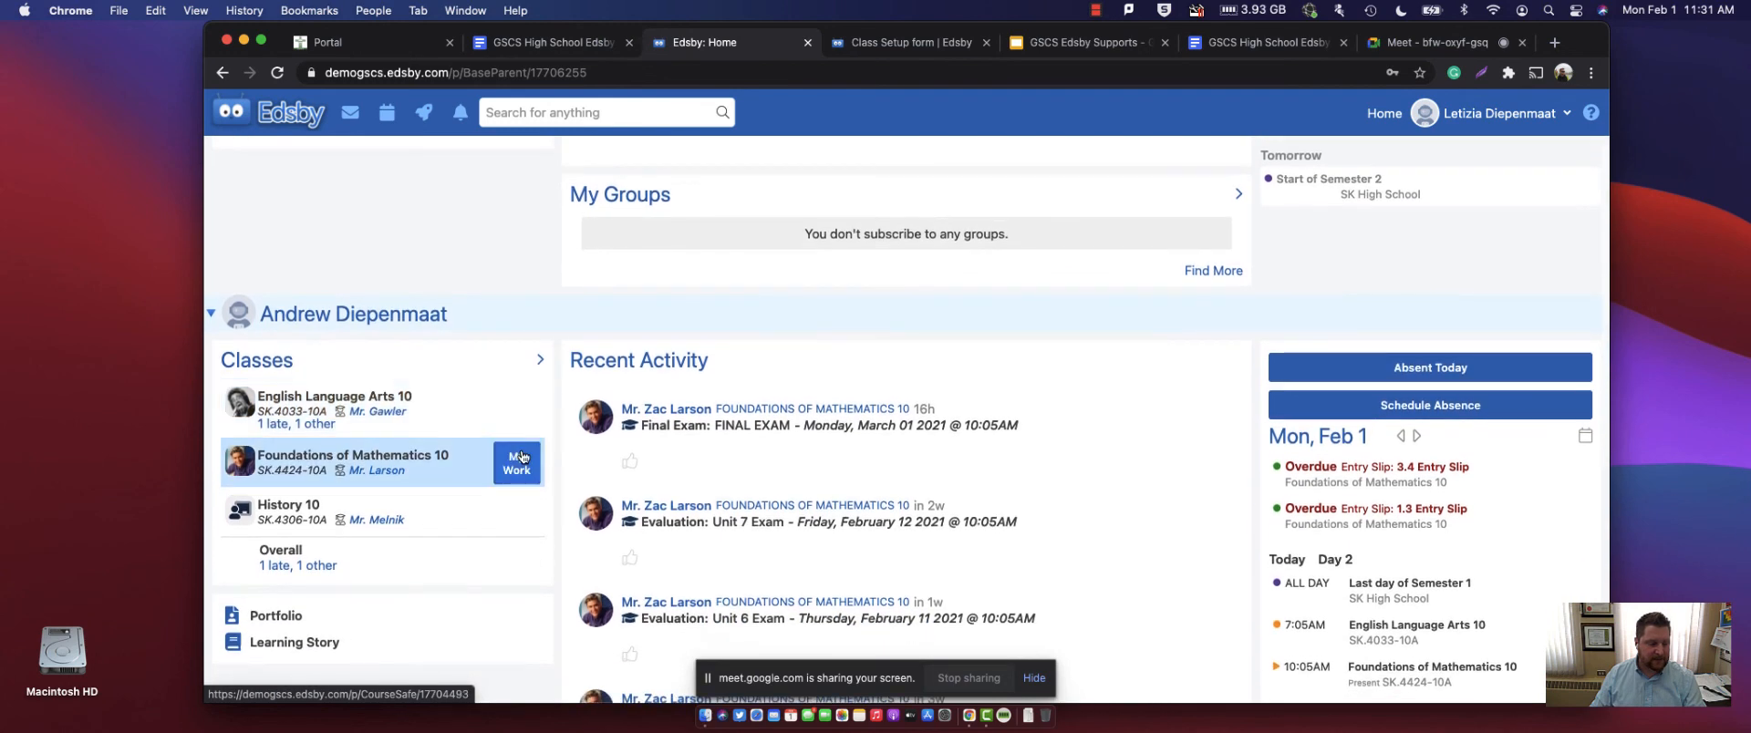
{"action": "left_click", "coordinate": [517, 404]}
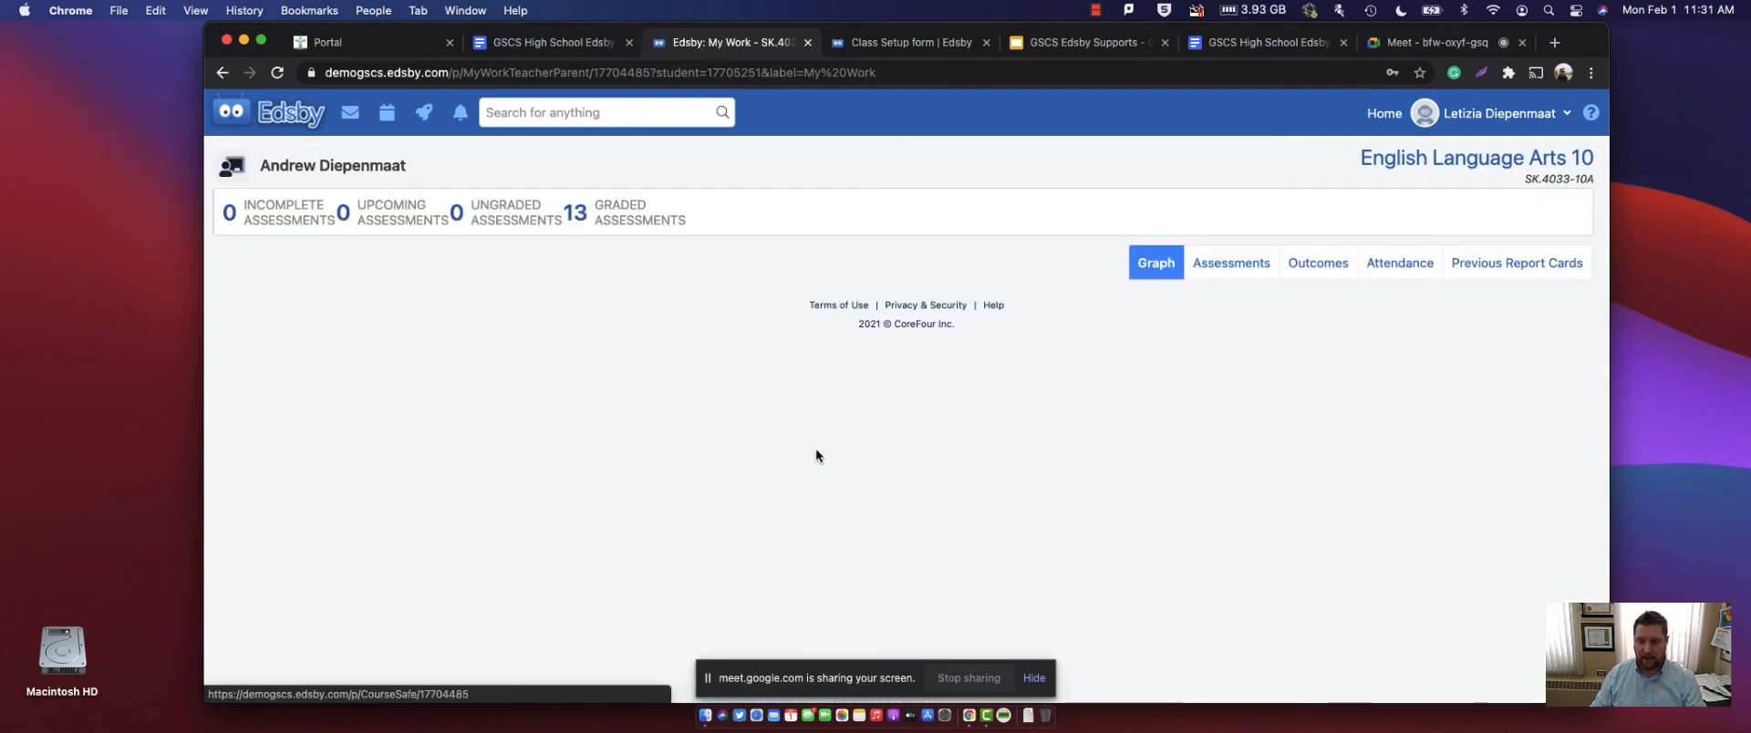
{"action": "scroll", "coordinate": [917, 408], "scroll_direction": "down", "scroll_amount": 3}
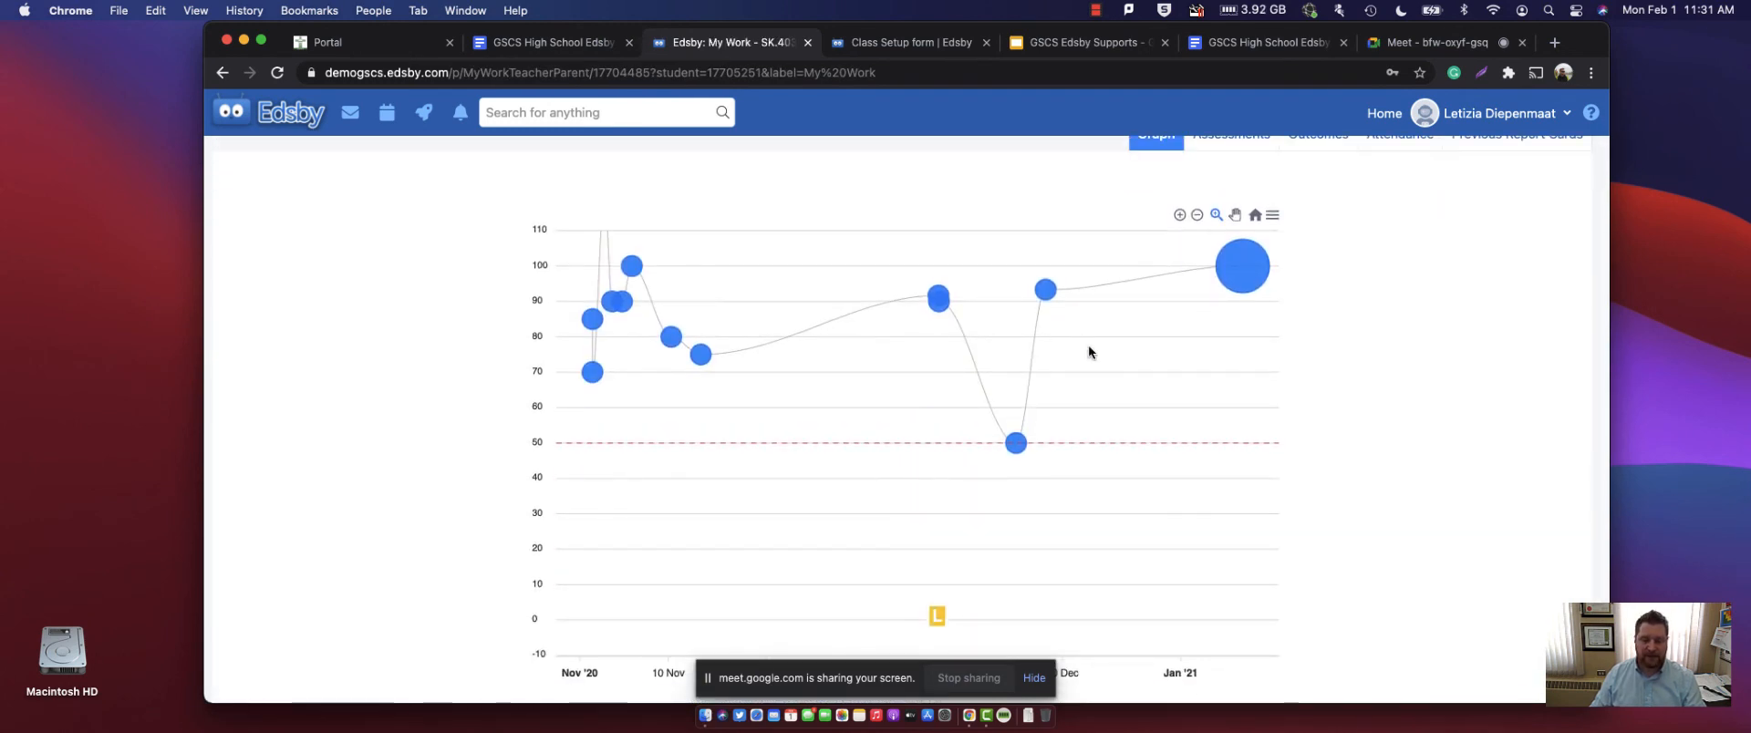
- Inspect the points on the child's results graph, then switch to the Assessments view and read through the graded assessments
{"action": "scroll", "coordinate": [910, 336], "scroll_direction": "up", "scroll_amount": 2}
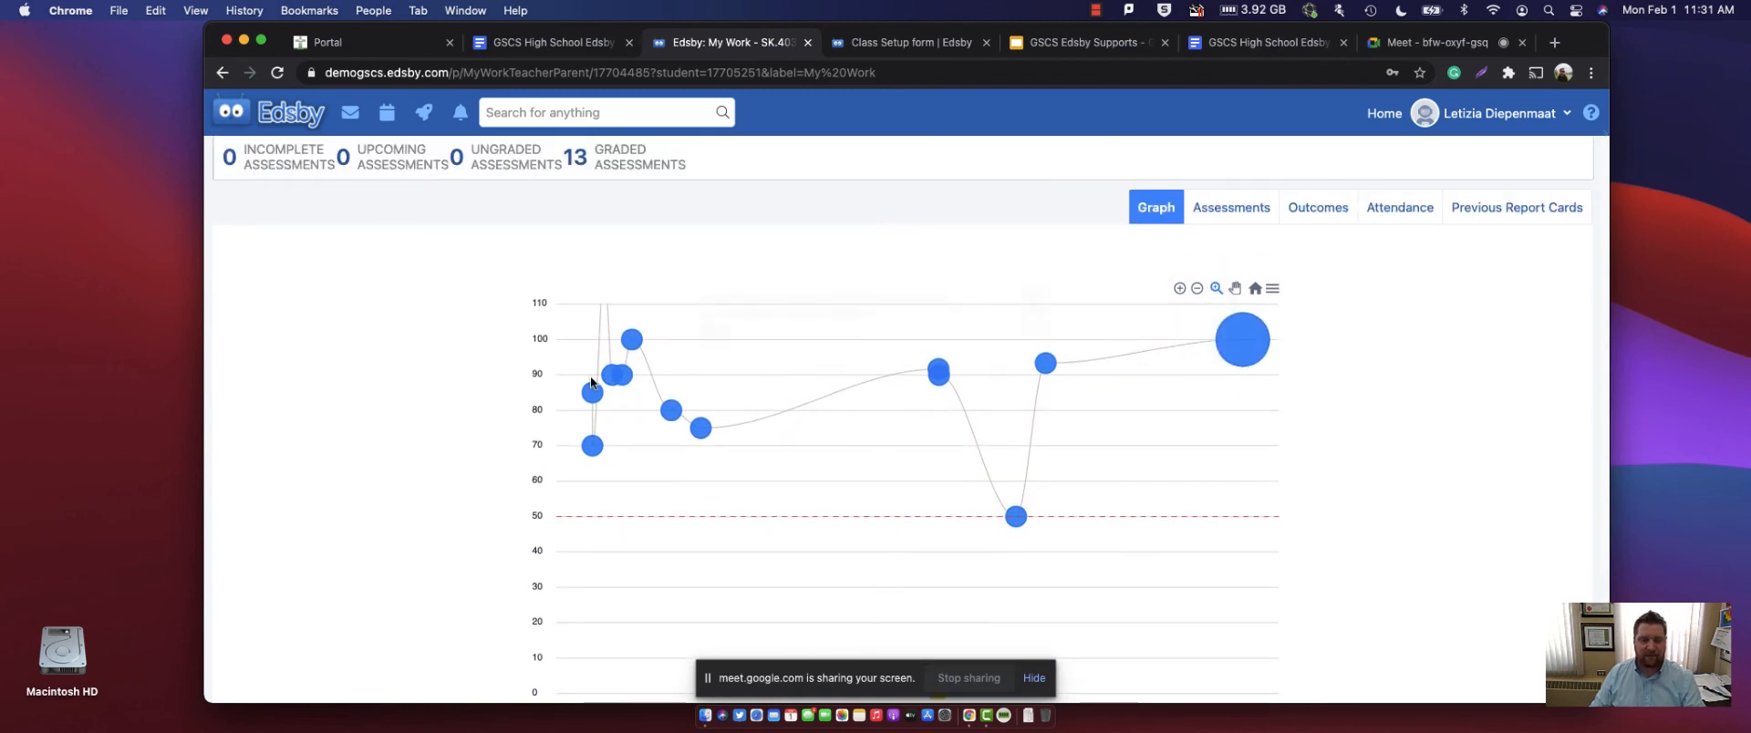
{"action": "mouse_move", "coordinate": [1018, 518]}
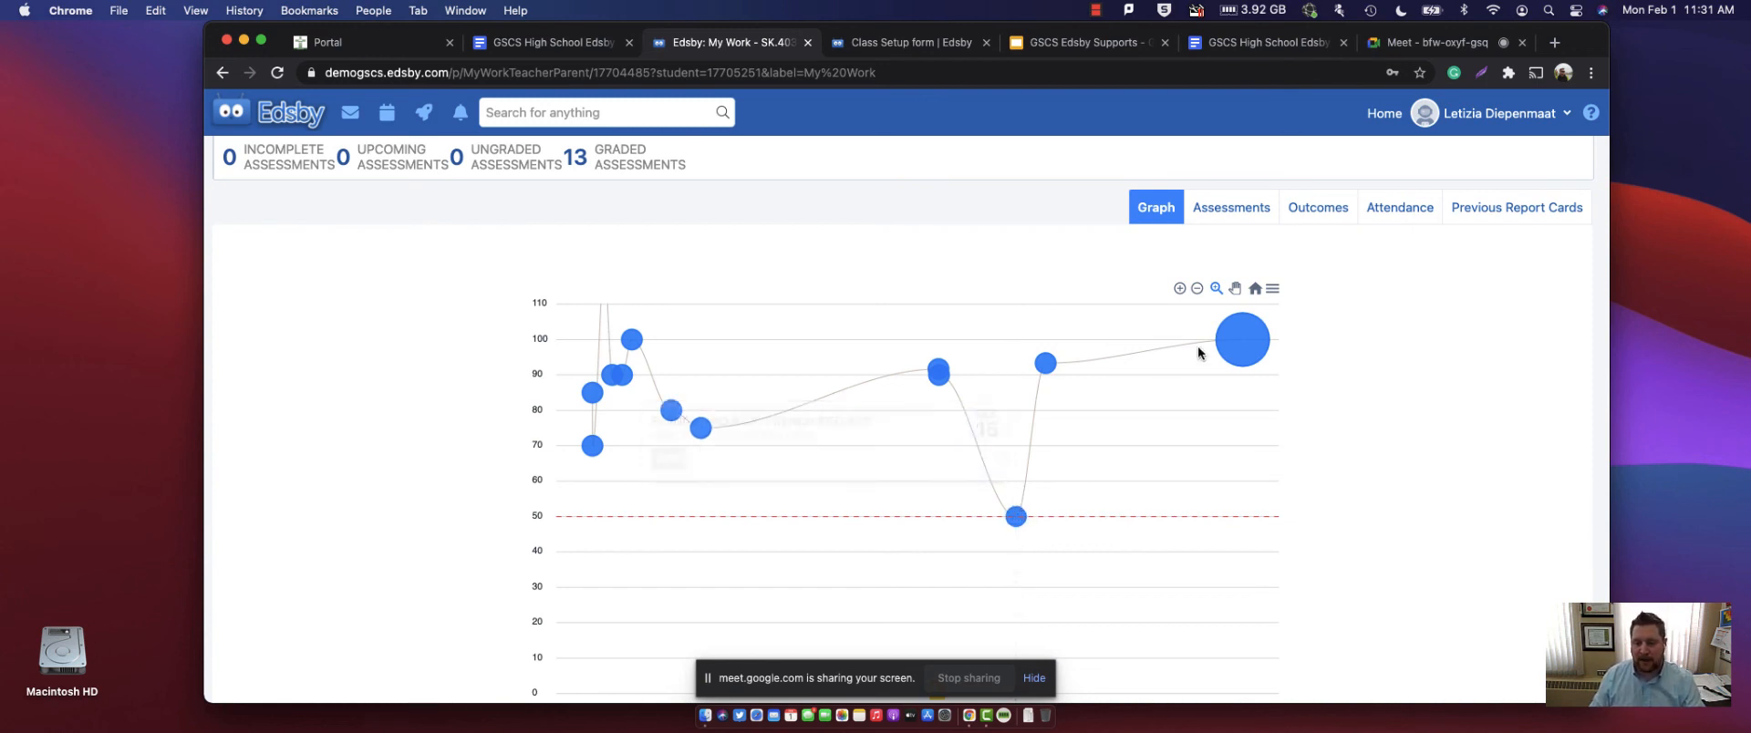
{"action": "left_click", "coordinate": [1232, 207]}
{"action": "scroll", "coordinate": [801, 375], "scroll_direction": "down", "scroll_amount": 2}
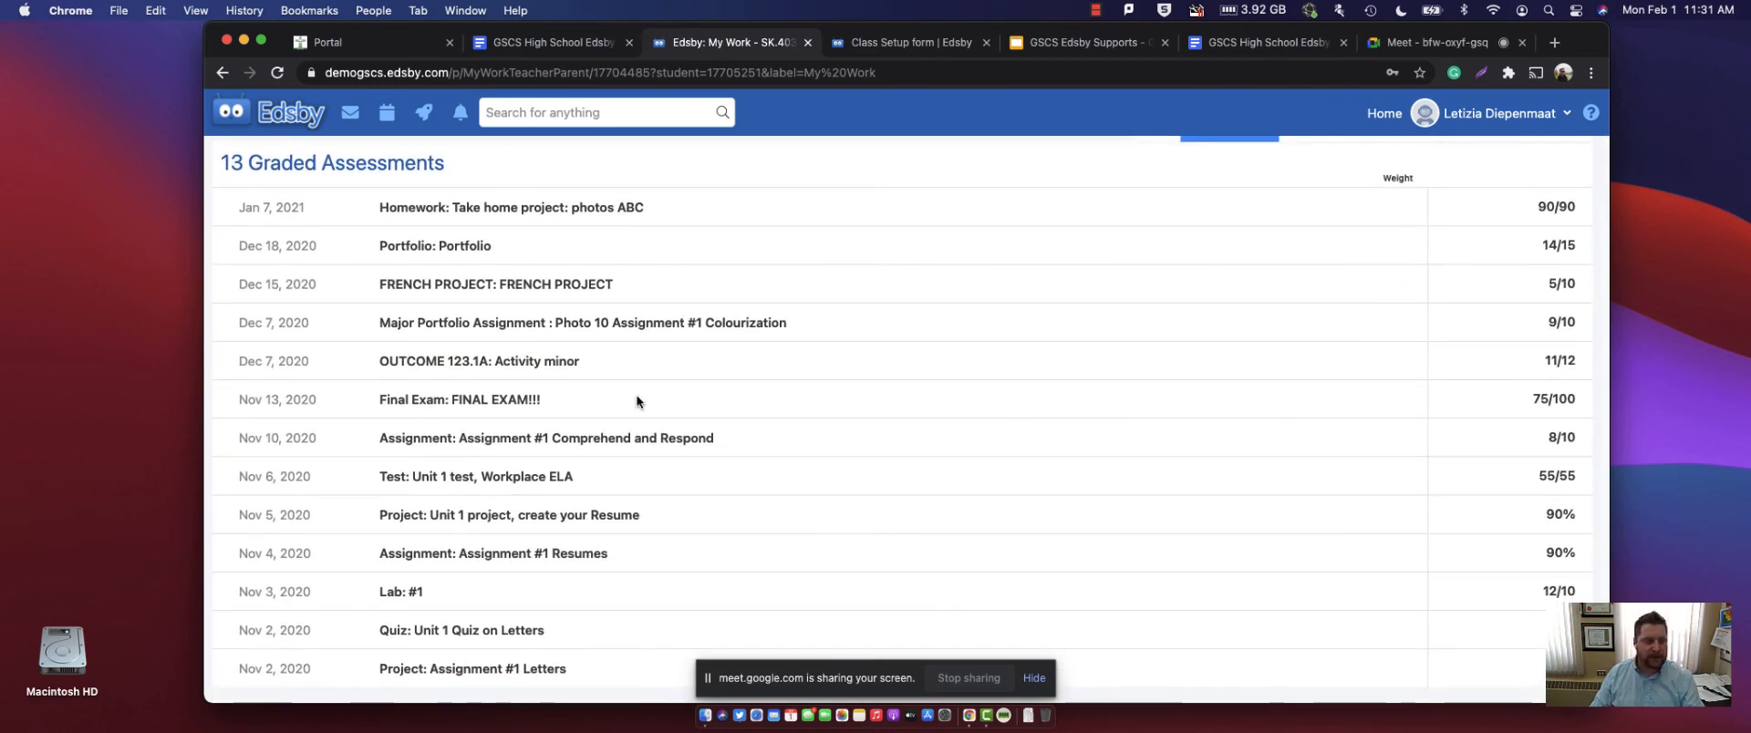
{"action": "scroll", "coordinate": [654, 354], "scroll_direction": "down", "scroll_amount": 1}
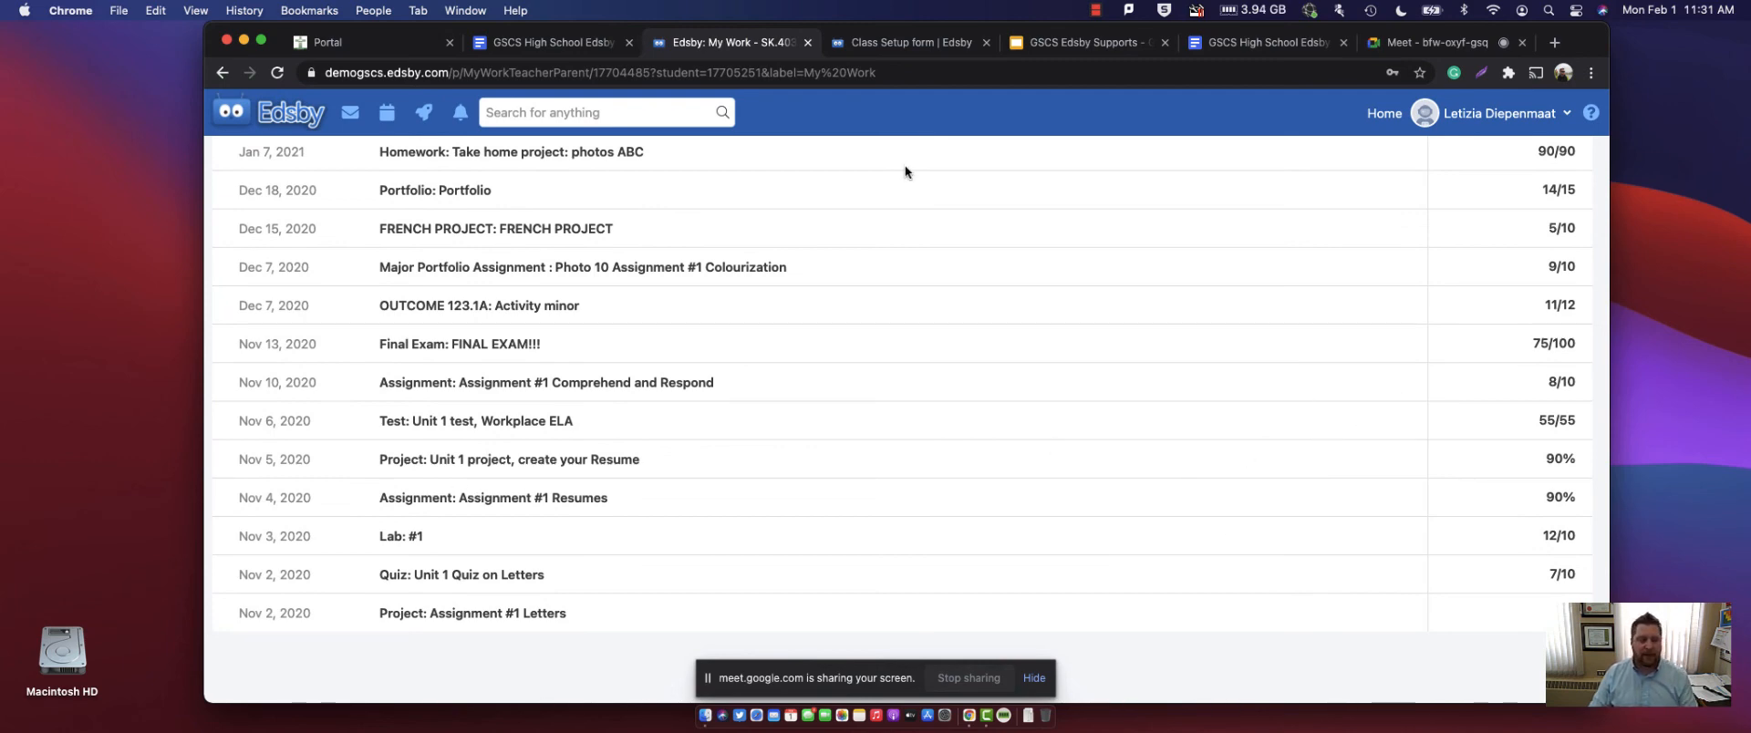
{"action": "scroll", "coordinate": [642, 336], "scroll_direction": "up", "scroll_amount": 5}
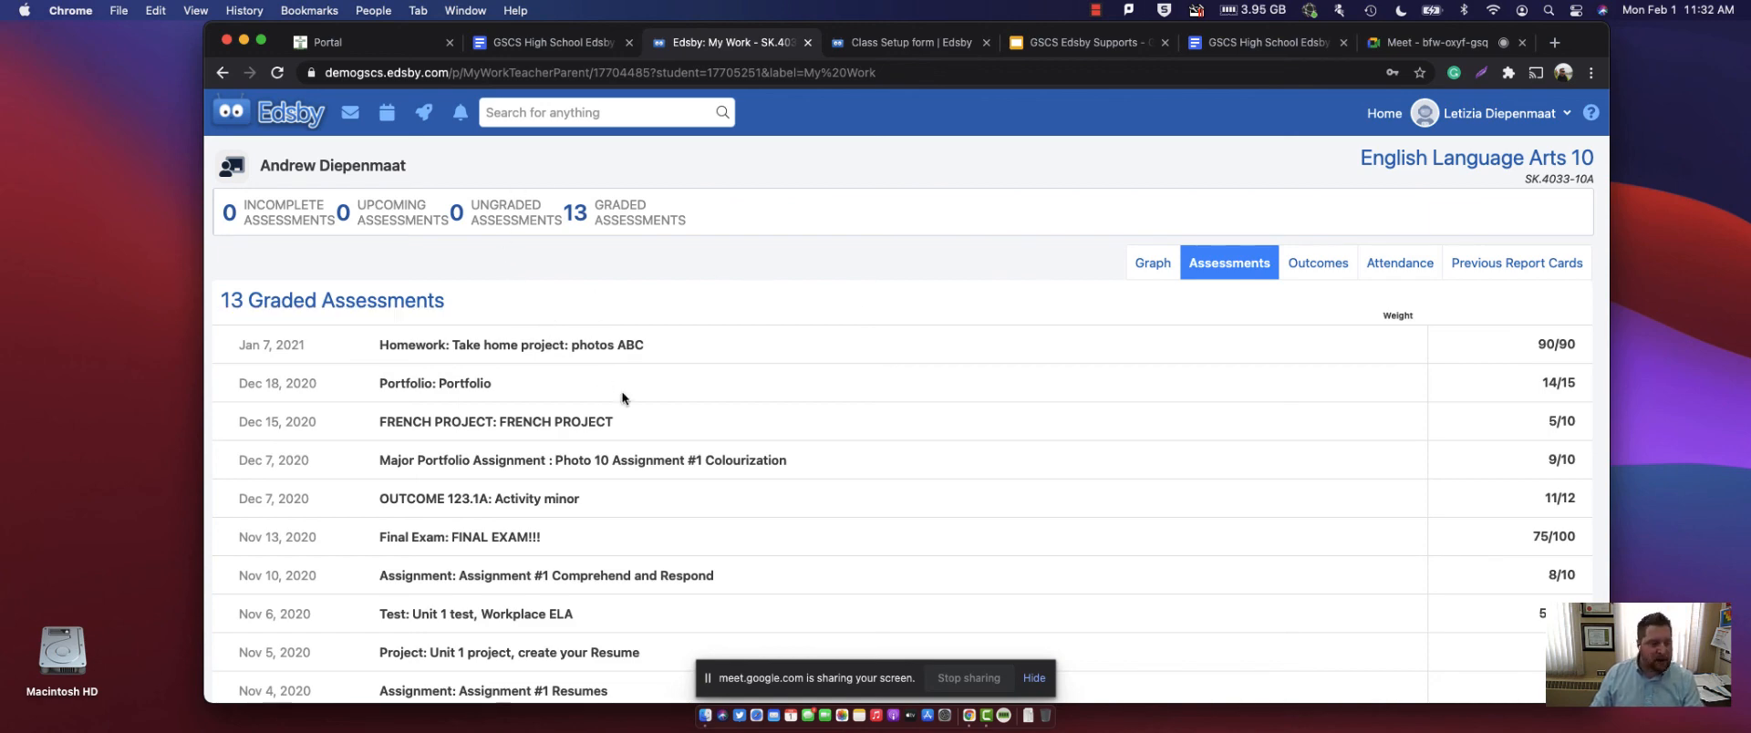
{"action": "scroll", "coordinate": [622, 397], "scroll_direction": "down", "scroll_amount": 2}
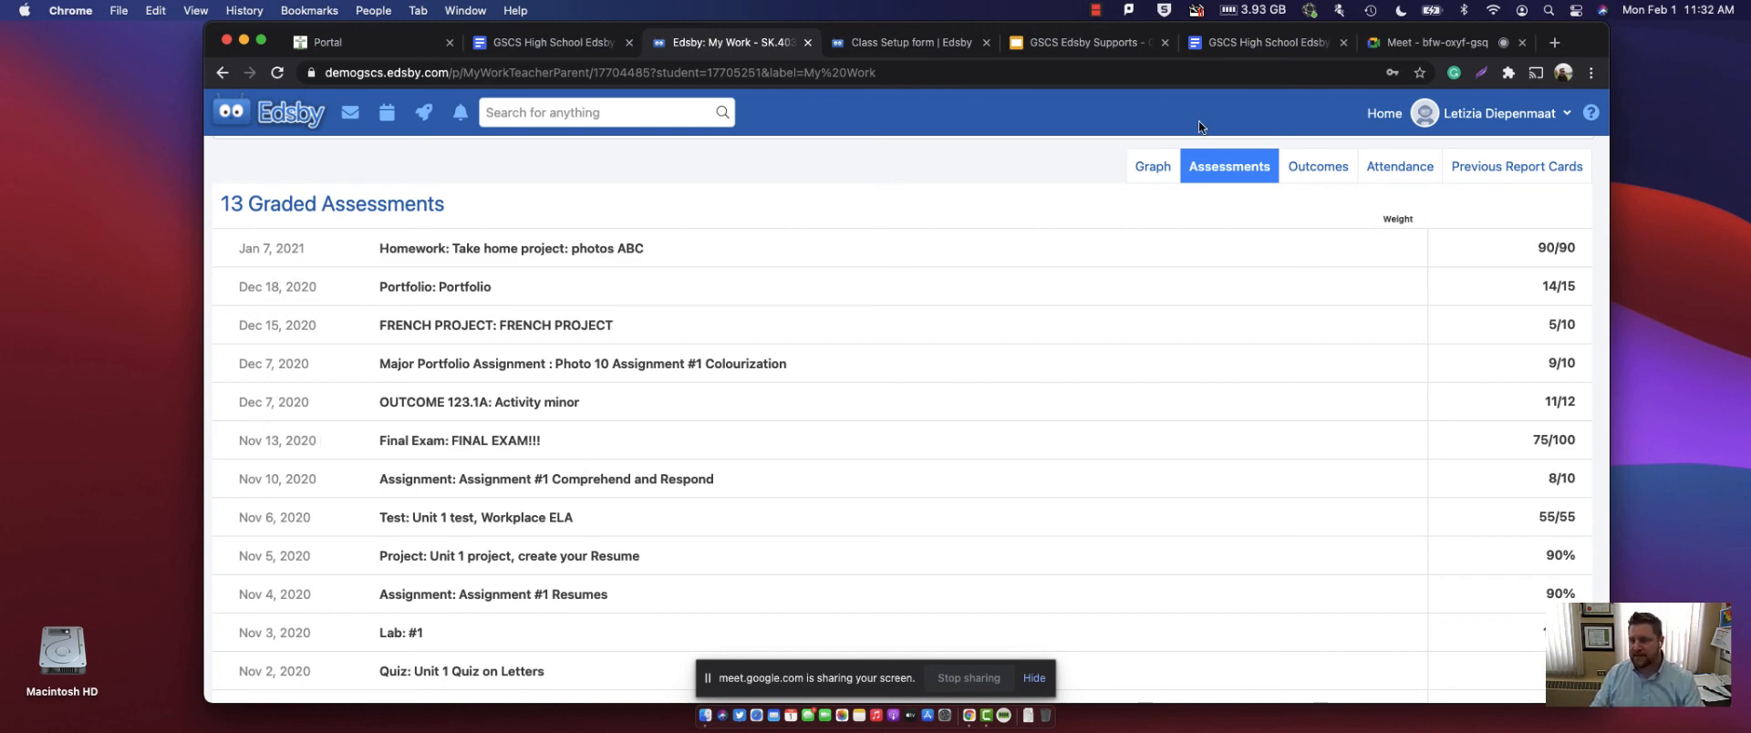
- Review the child's Outcomes list down to the English Language Arts strands, then open the Attendance view for the class
{"action": "left_click", "coordinate": [1318, 167]}
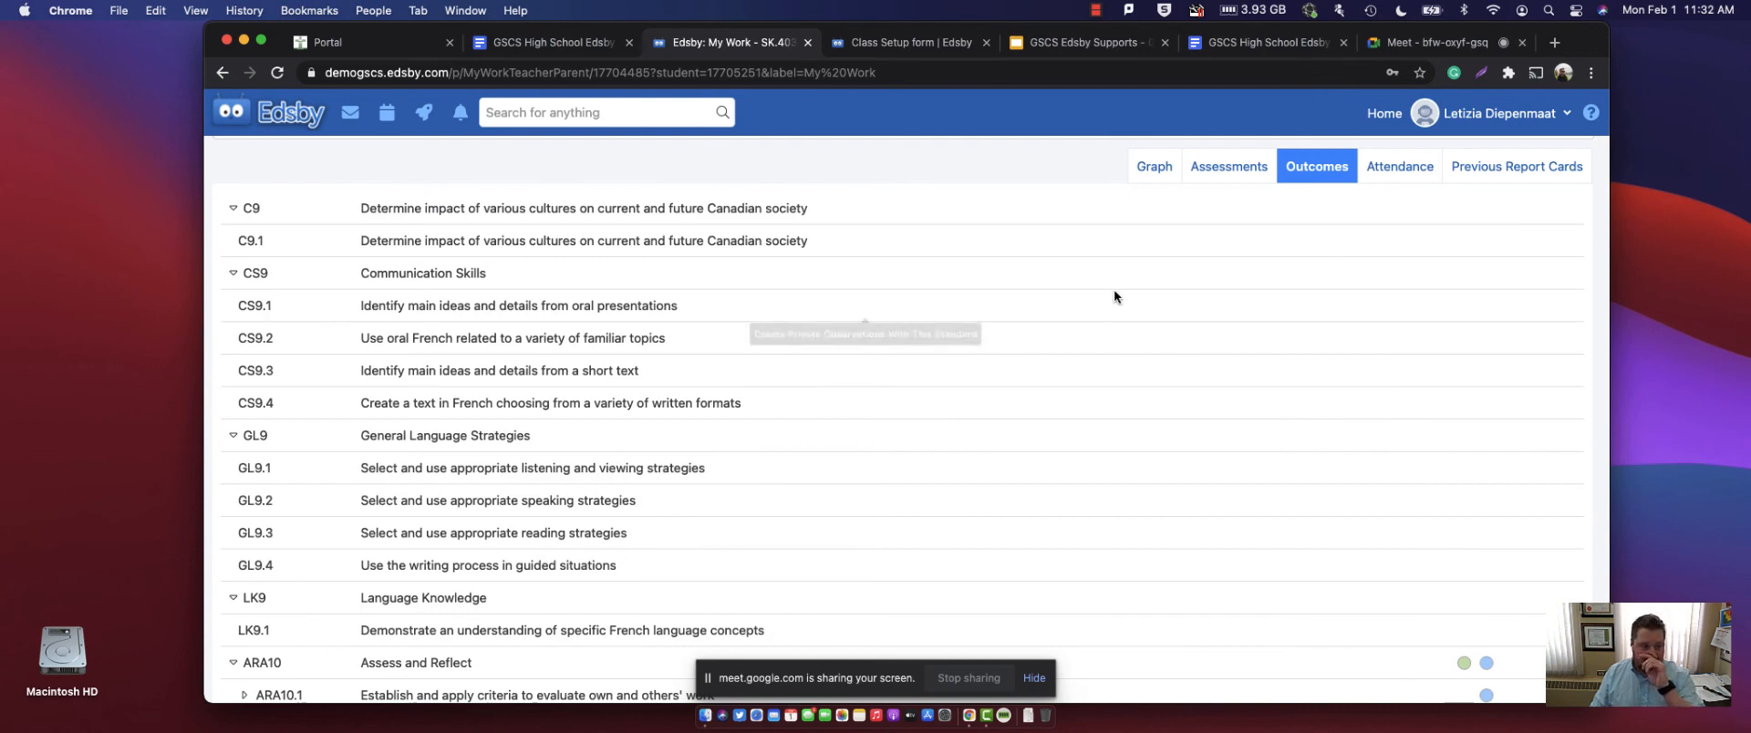
{"action": "scroll", "coordinate": [459, 425], "scroll_direction": "down", "scroll_amount": 5}
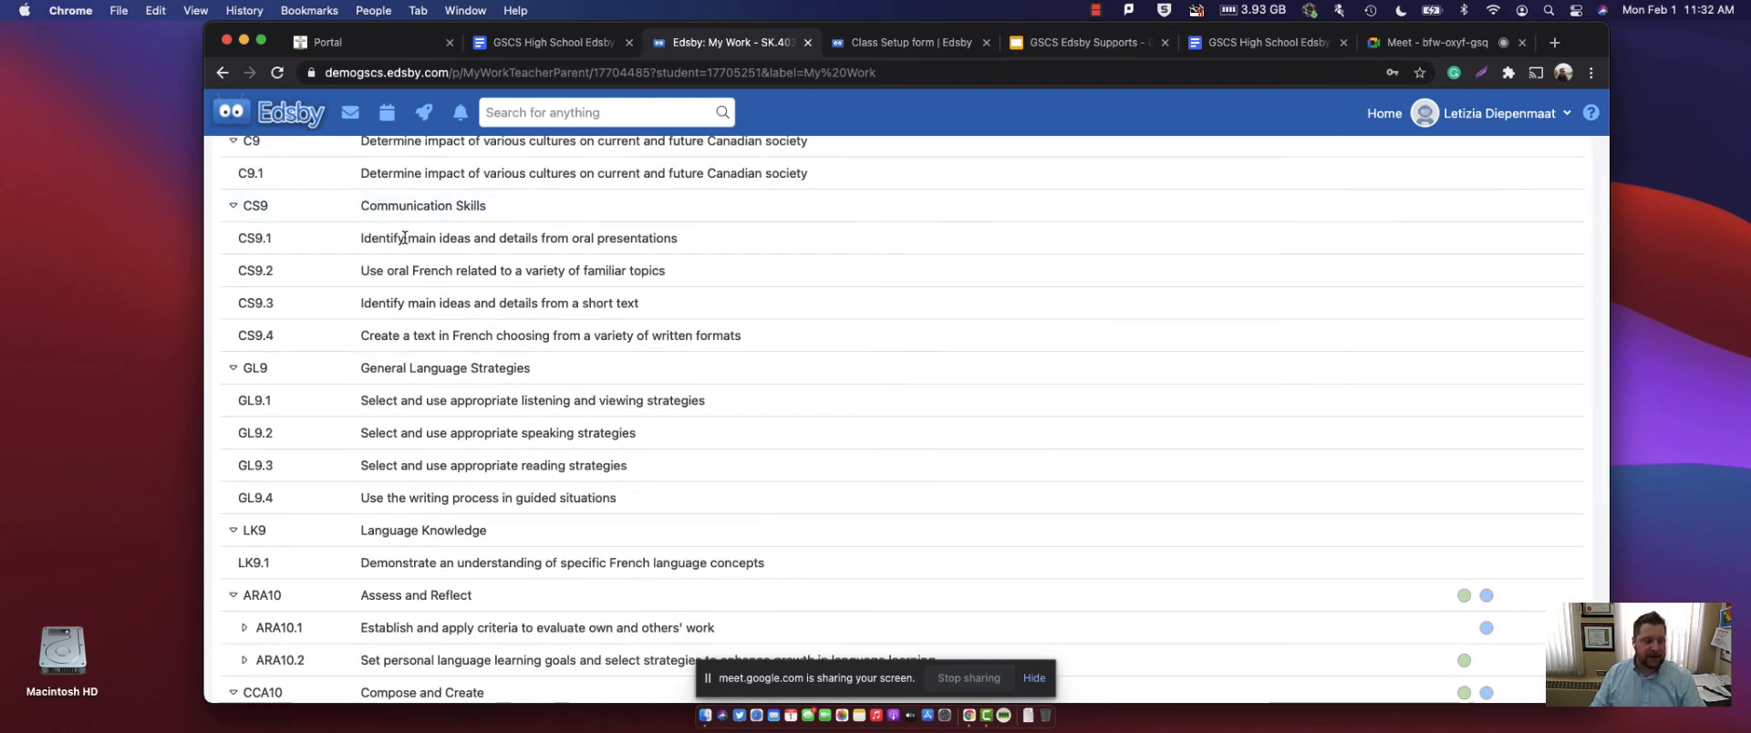
{"action": "scroll", "coordinate": [404, 259], "scroll_direction": "down", "scroll_amount": 4}
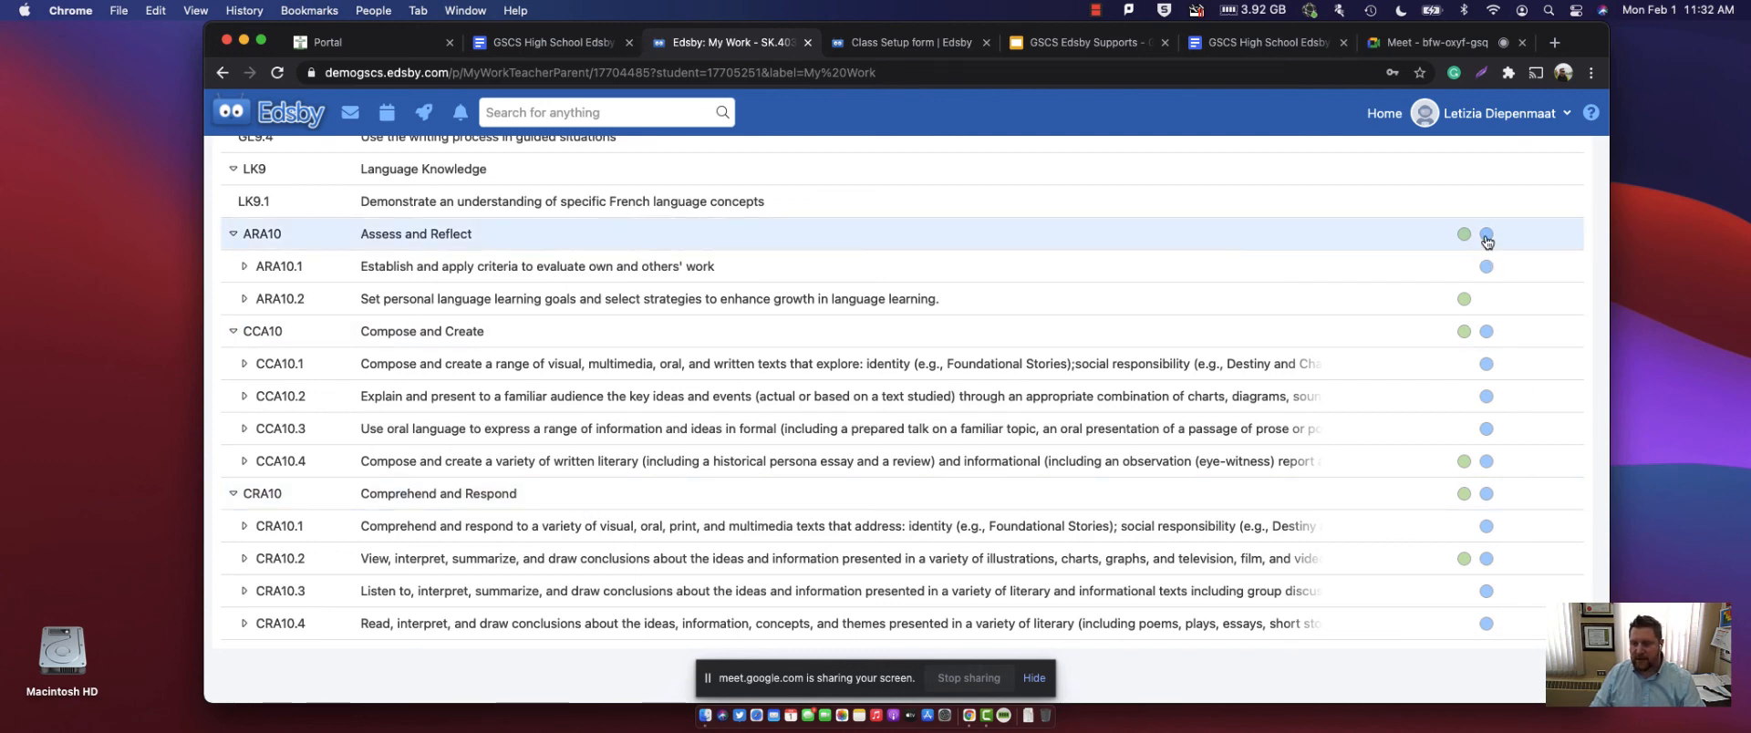
{"action": "scroll", "coordinate": [1486, 310], "scroll_direction": "up", "scroll_amount": 2}
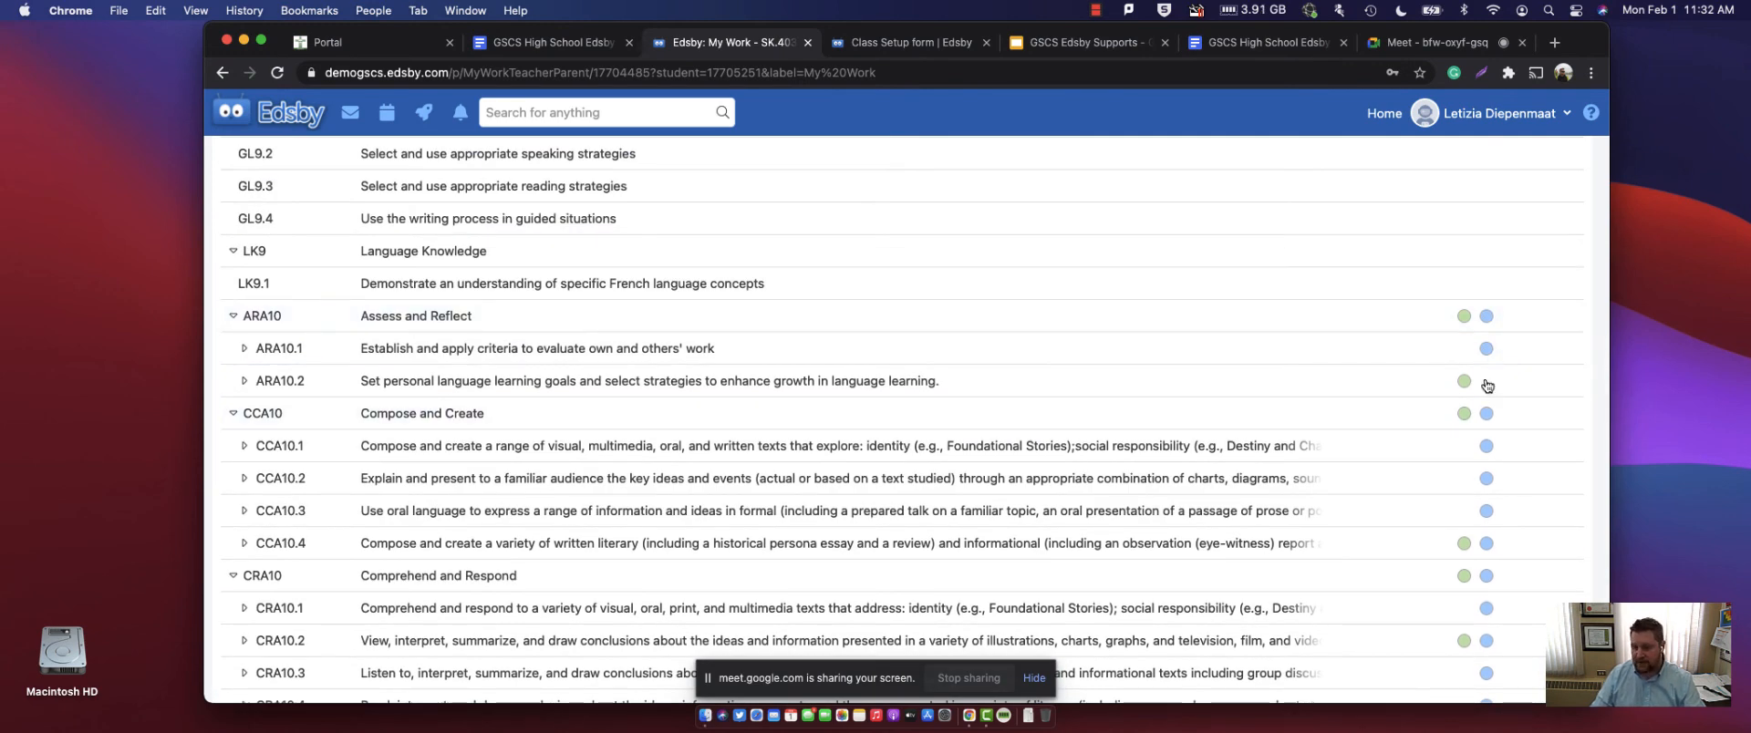
{"action": "scroll", "coordinate": [1483, 392], "scroll_direction": "up", "scroll_amount": 10}
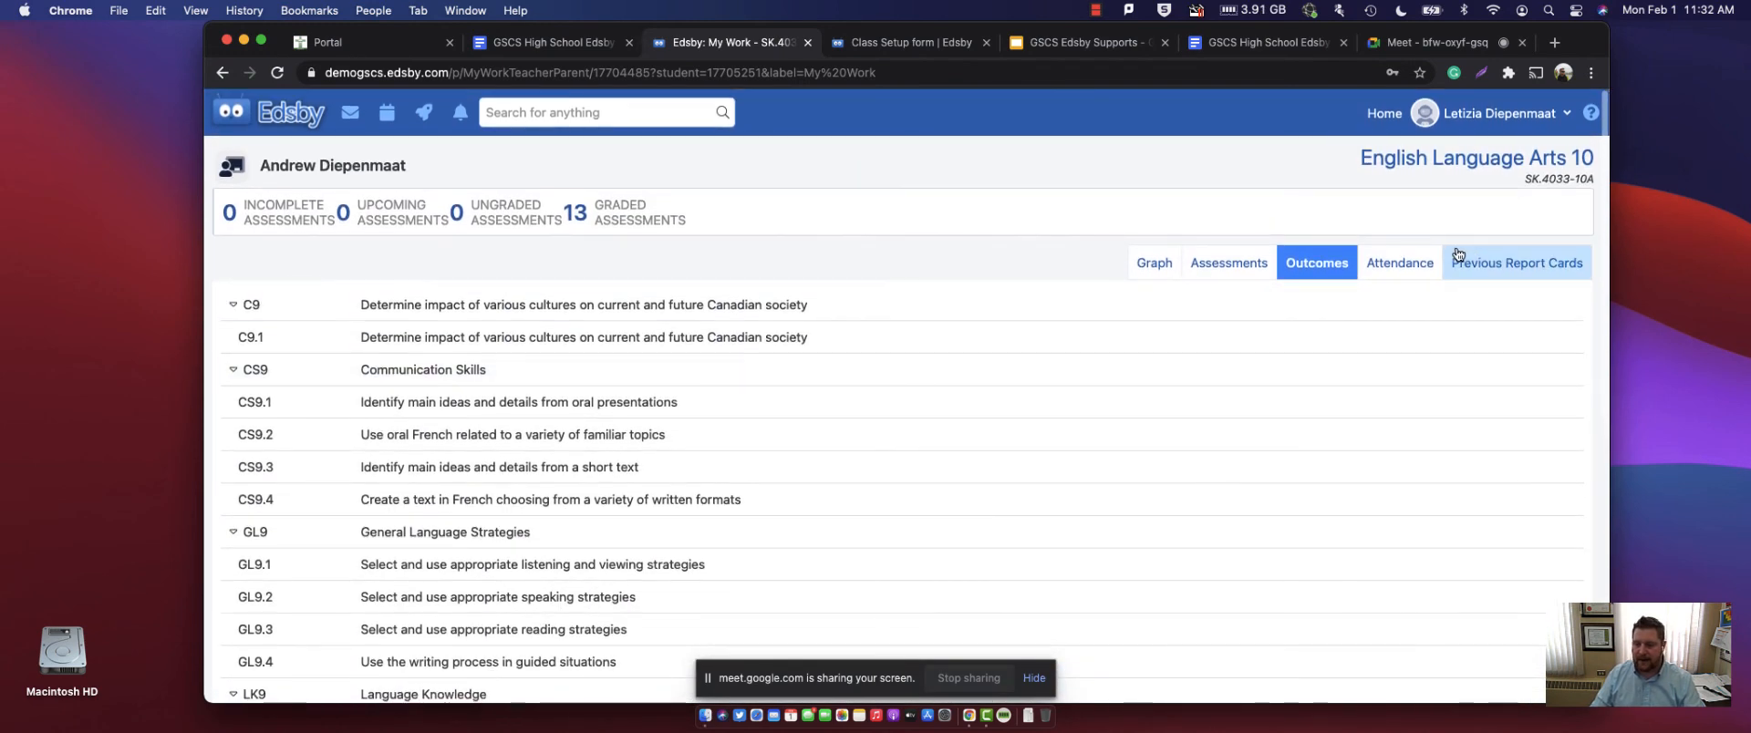
{"action": "left_click", "coordinate": [1395, 270]}
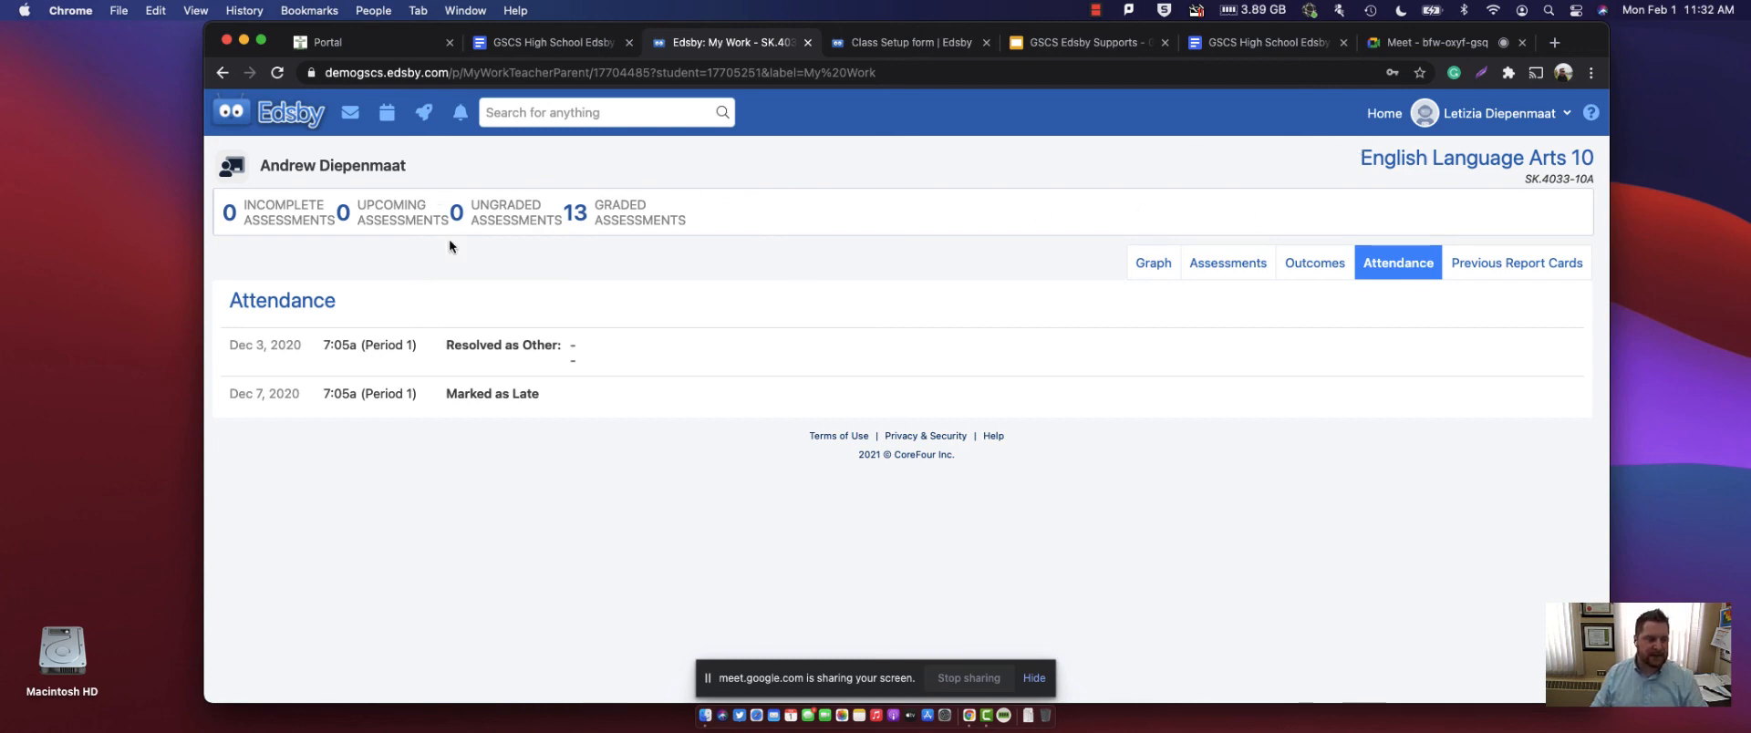
- Return to the parent home page and send the school office an Absent Today report for the child with the reason Personal
{"action": "left_click", "coordinate": [290, 113]}
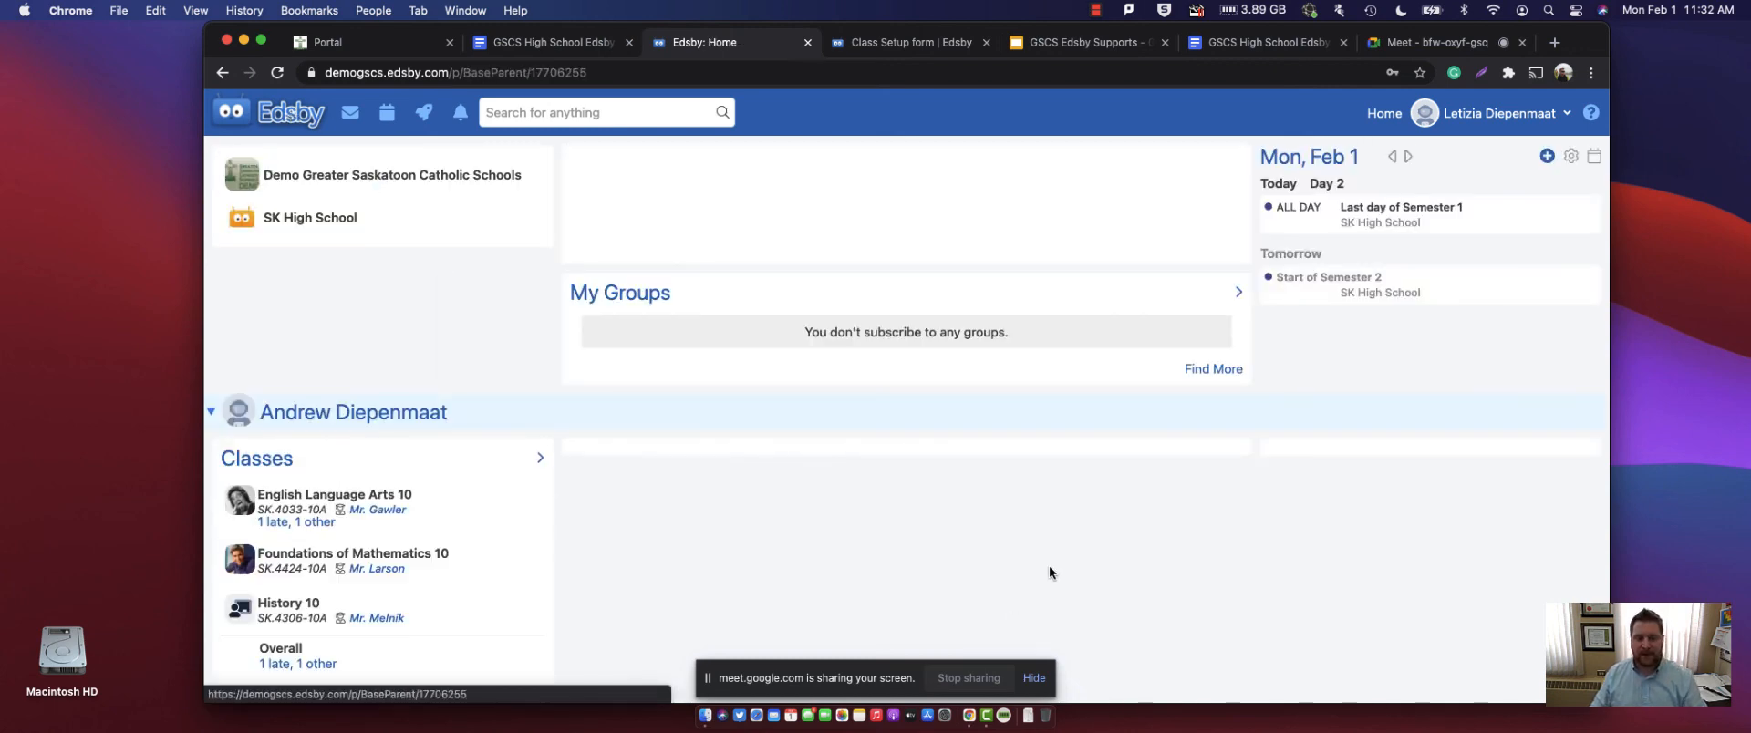
{"action": "scroll", "coordinate": [1481, 417], "scroll_direction": "down", "scroll_amount": 5}
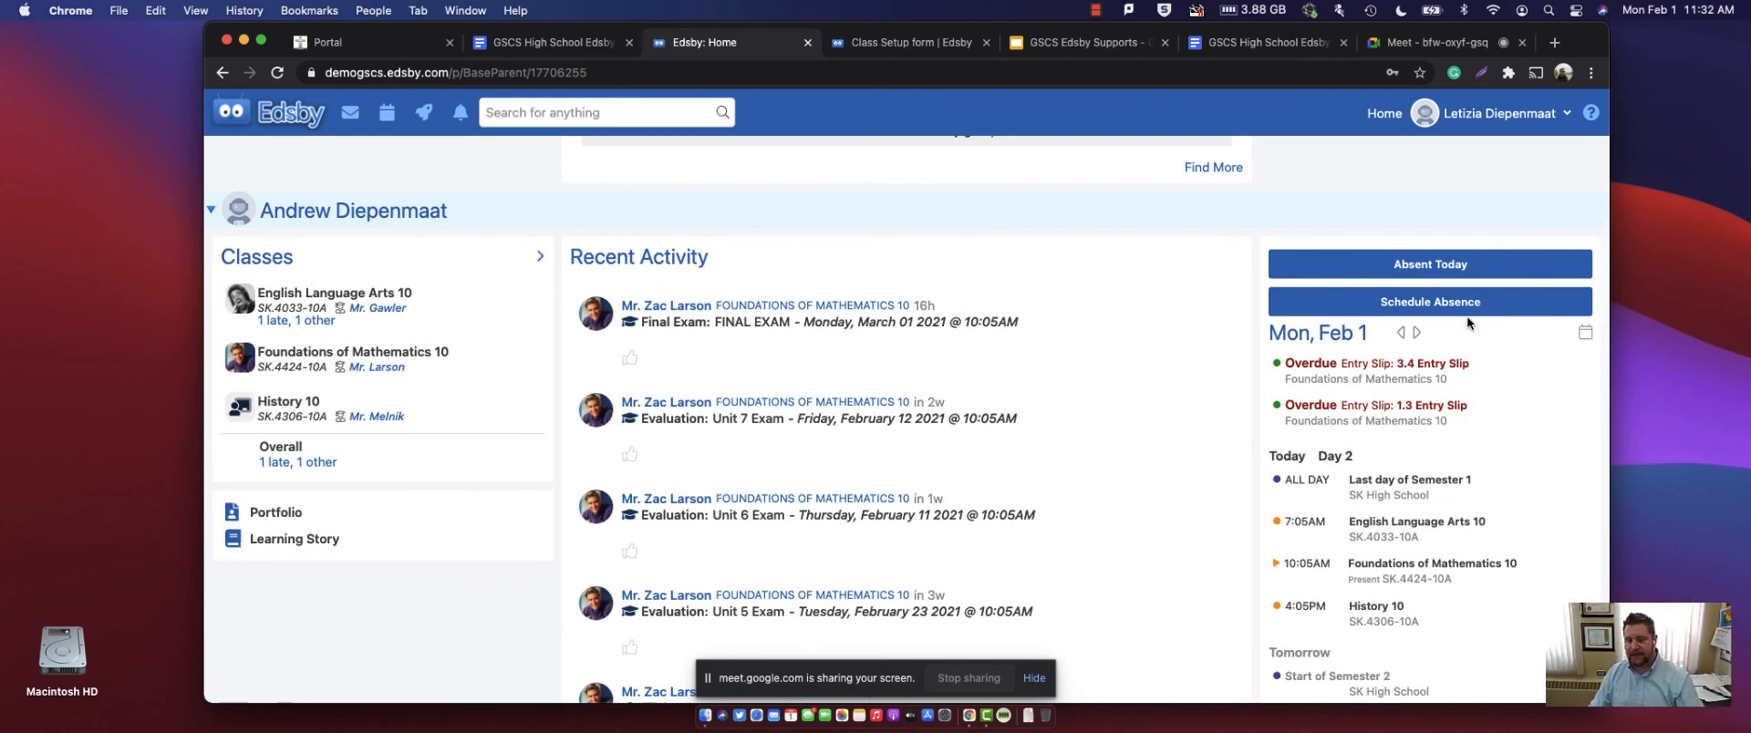
{"action": "scroll", "coordinate": [1475, 253], "scroll_direction": "up", "scroll_amount": 4}
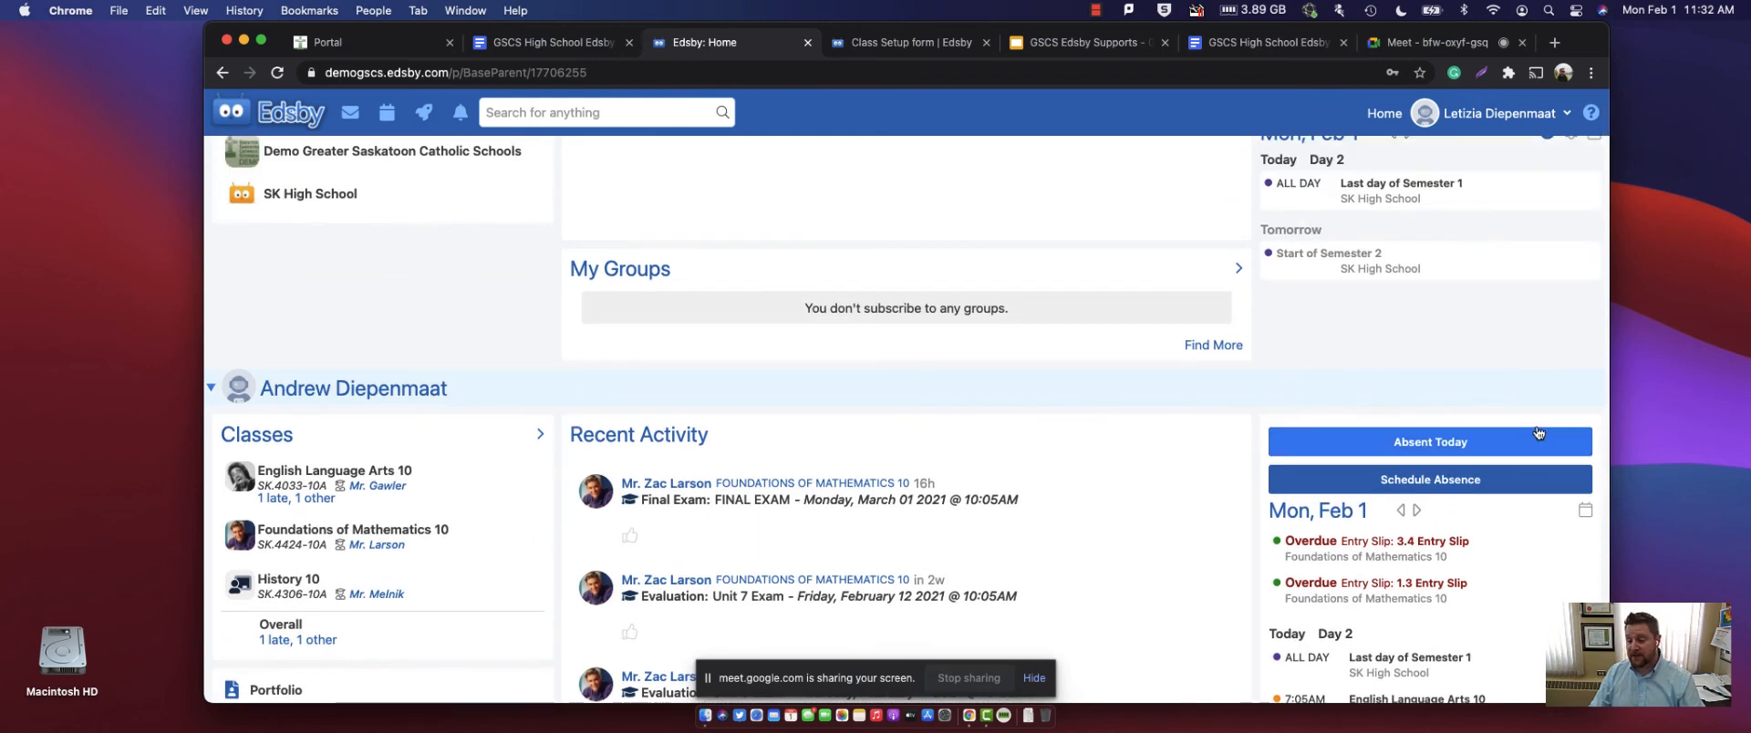
{"action": "scroll", "coordinate": [1400, 462], "scroll_direction": "up", "scroll_amount": 1}
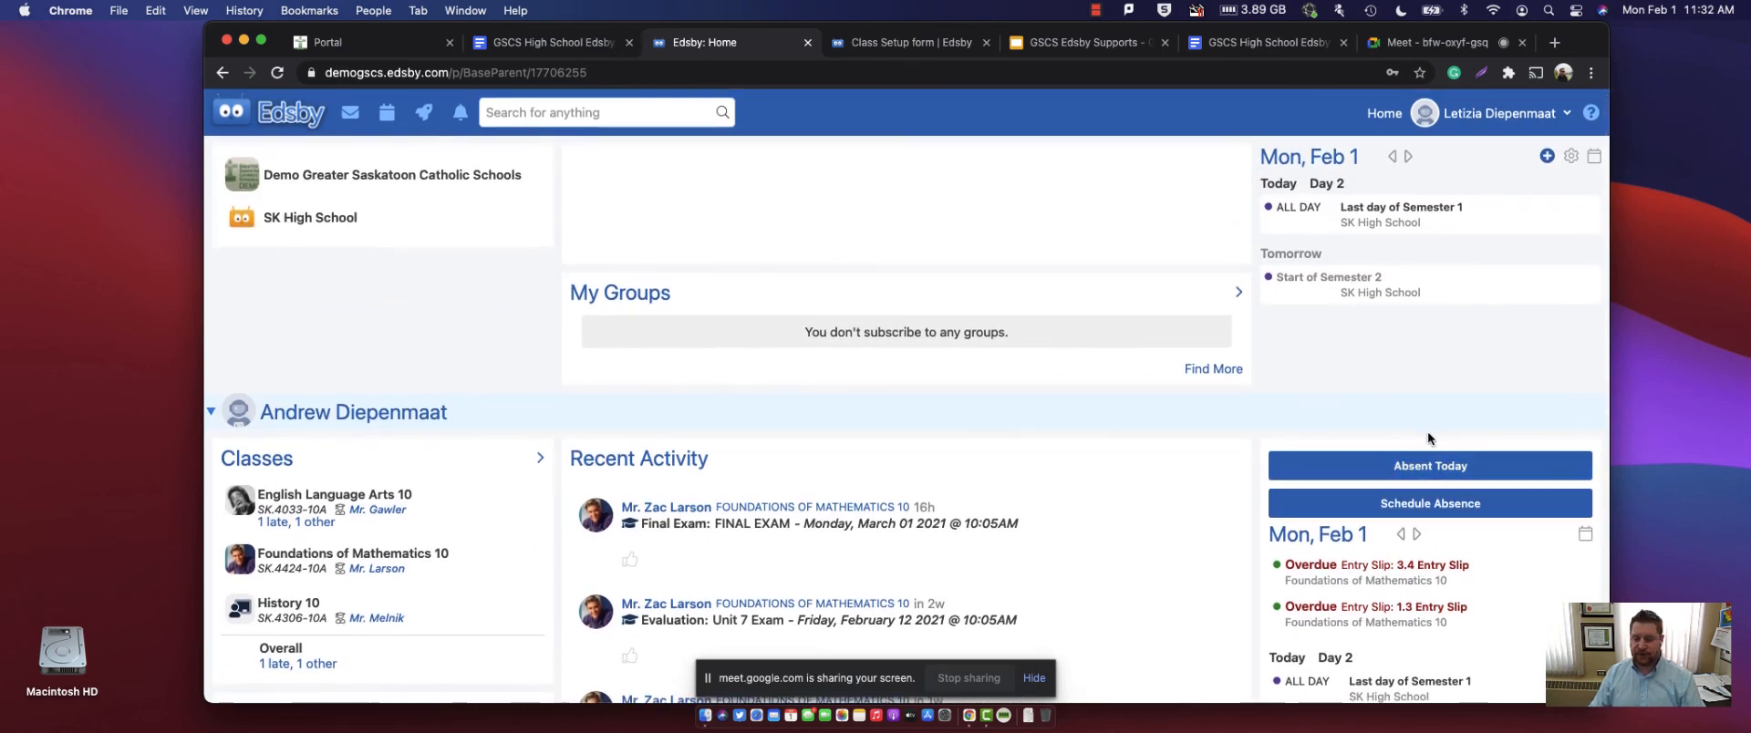
{"action": "left_click", "coordinate": [1431, 467]}
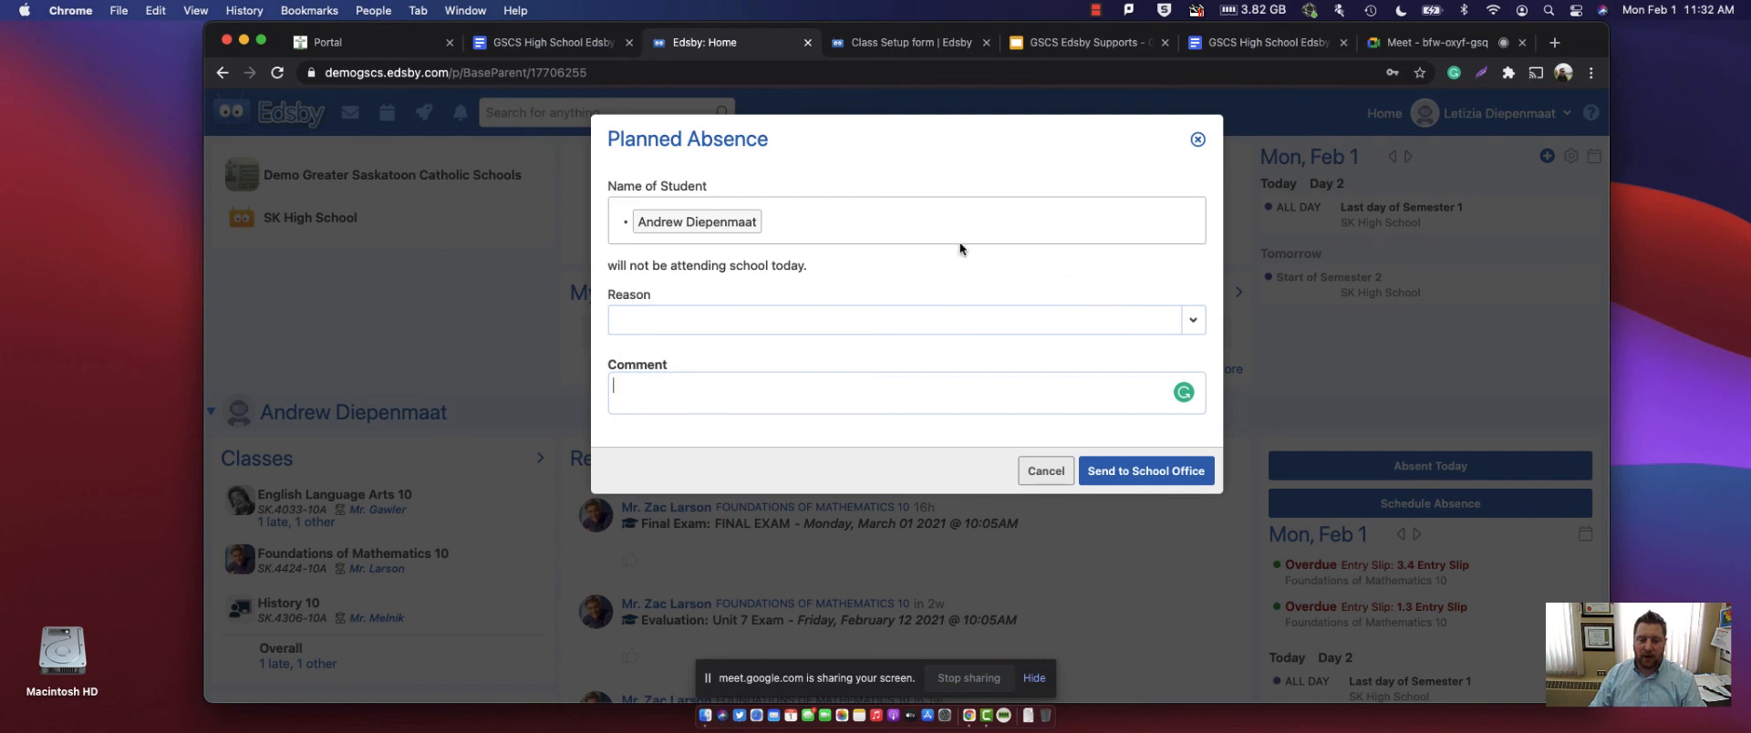
{"action": "left_click", "coordinate": [1164, 332]}
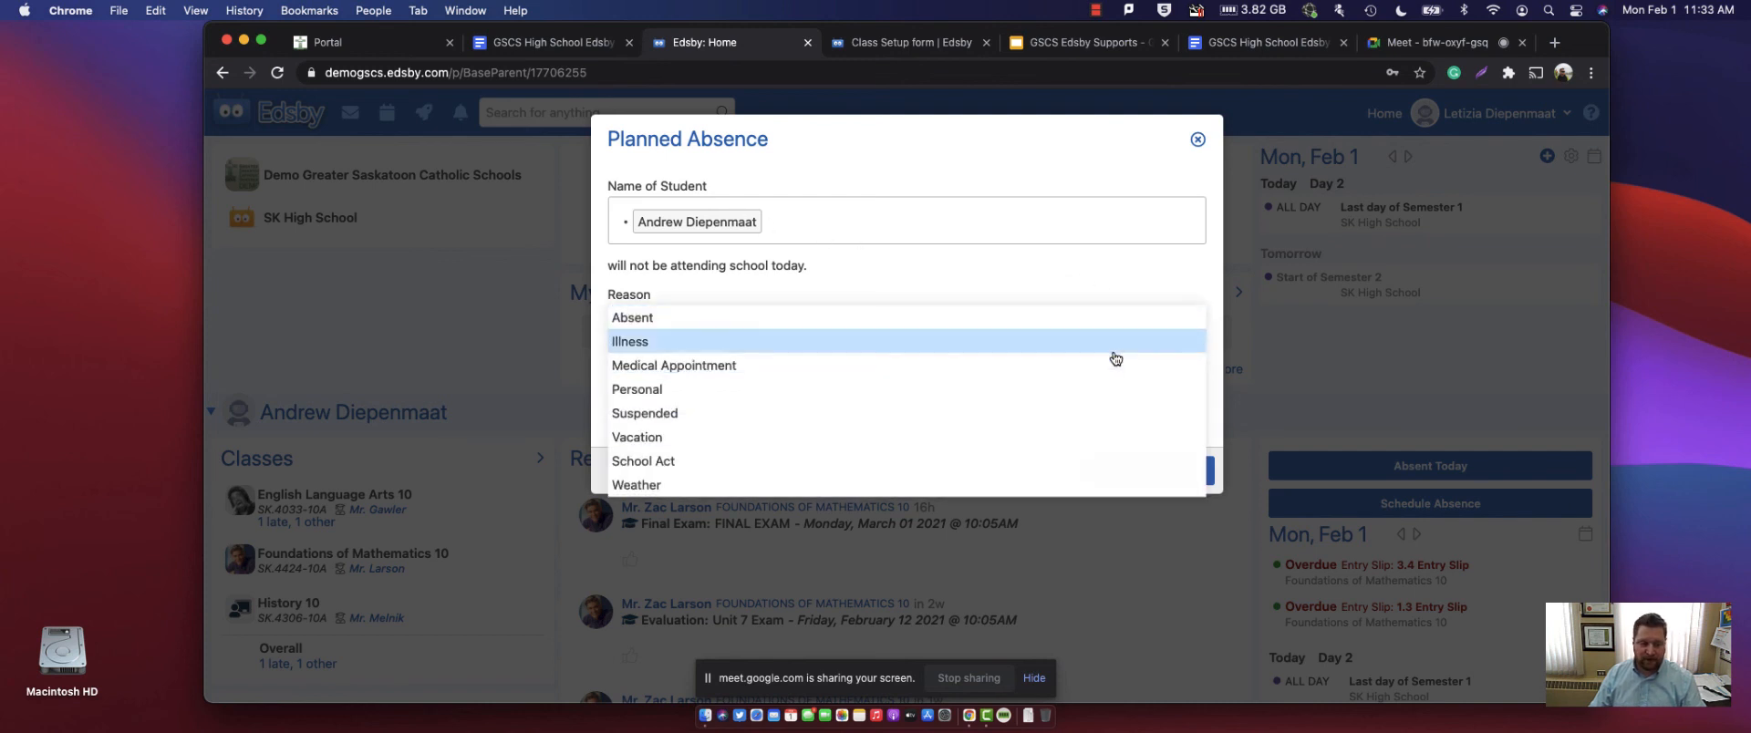
{"action": "left_click", "coordinate": [931, 379]}
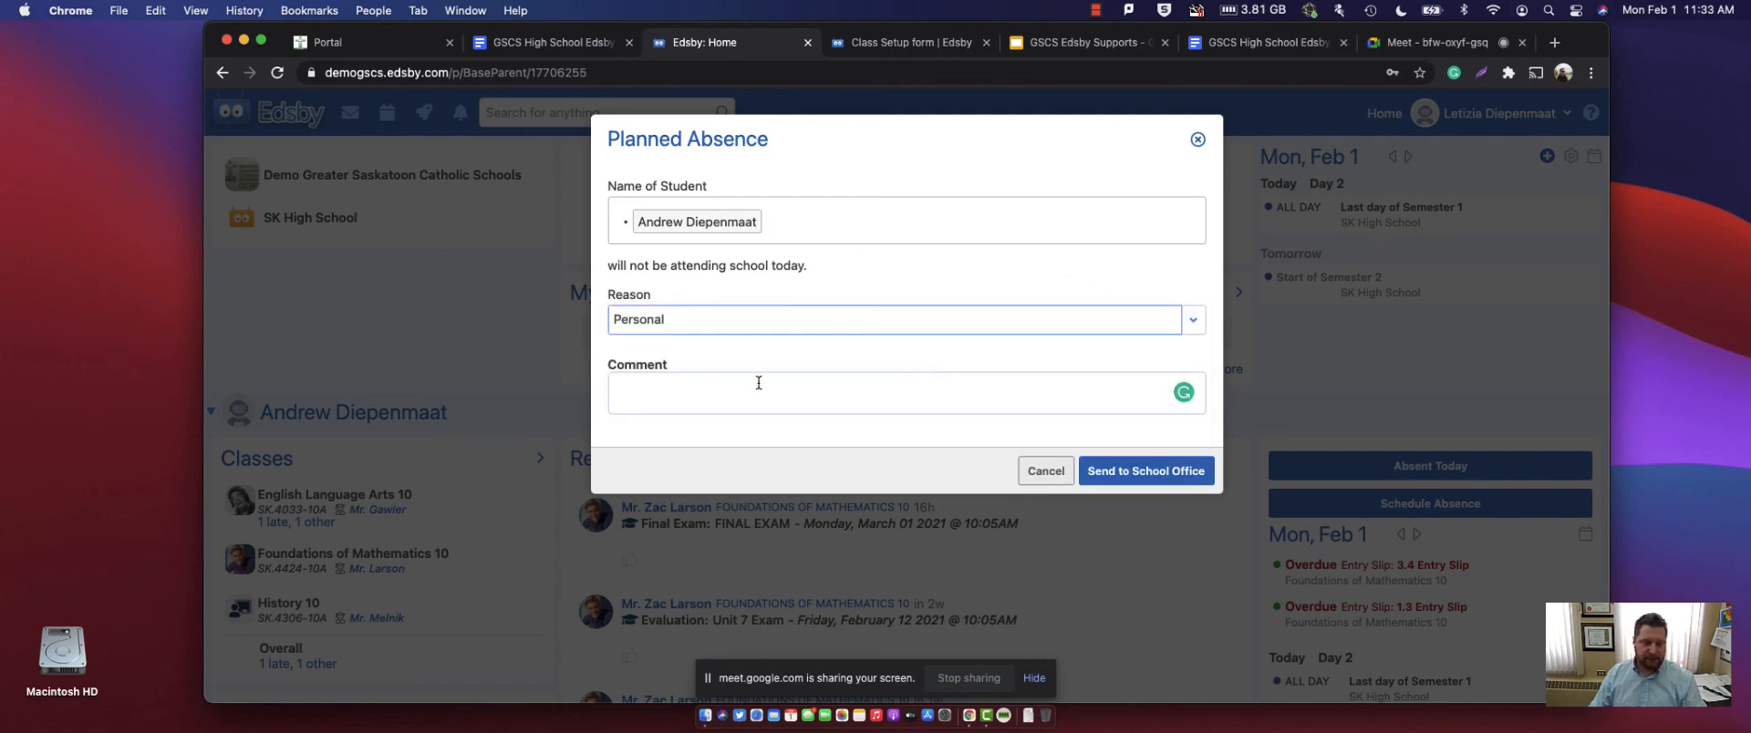
{"action": "left_click", "coordinate": [1120, 472]}
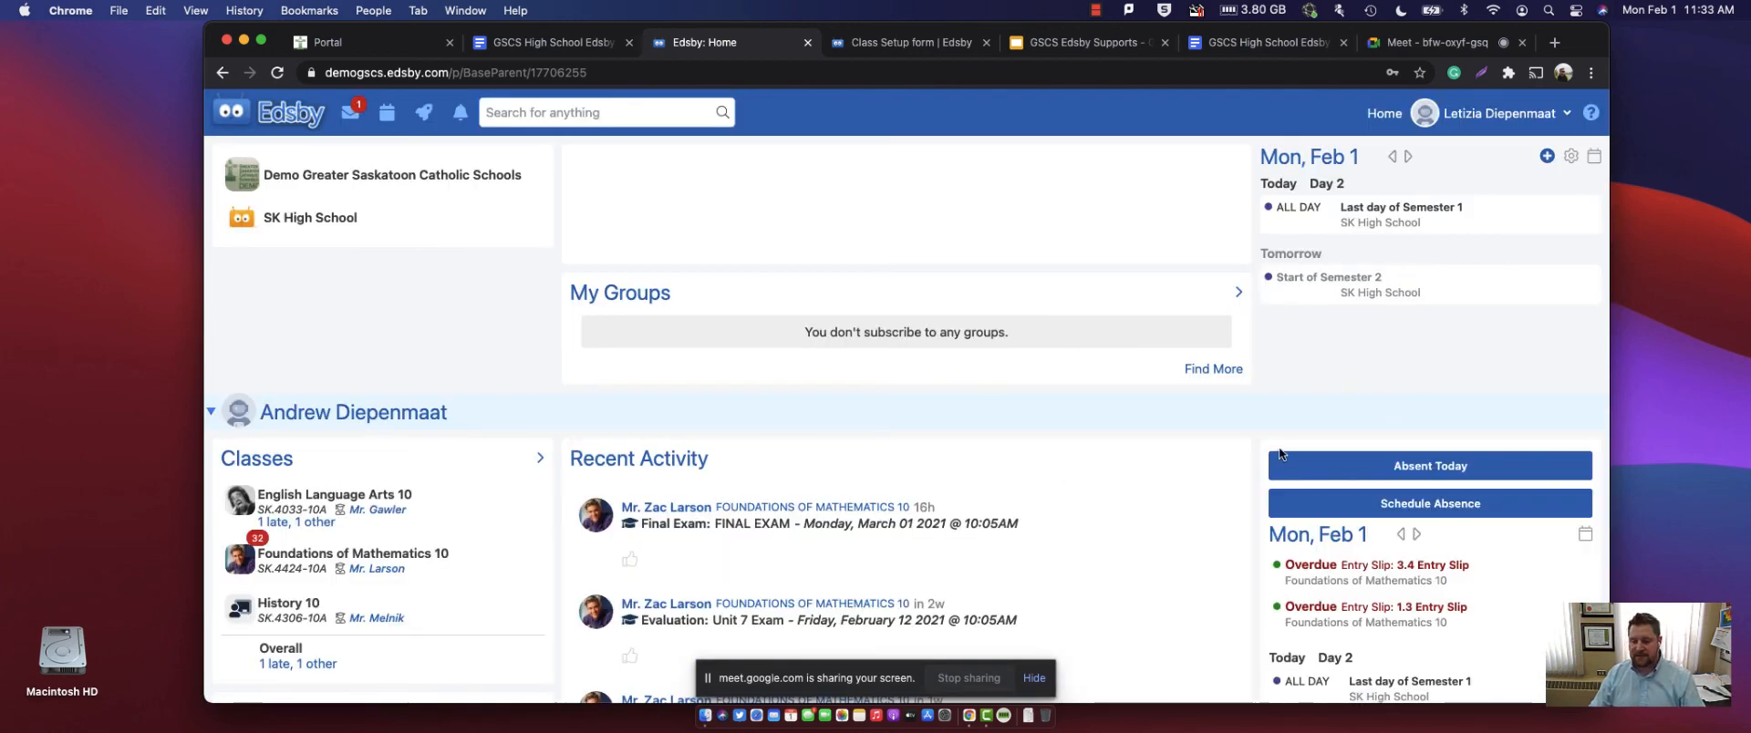
- Start a scheduled absence for the child running from 2021-02-03 until 2021-02-08
{"action": "left_click", "coordinate": [1357, 507]}
{"action": "left_click", "coordinate": [708, 326]}
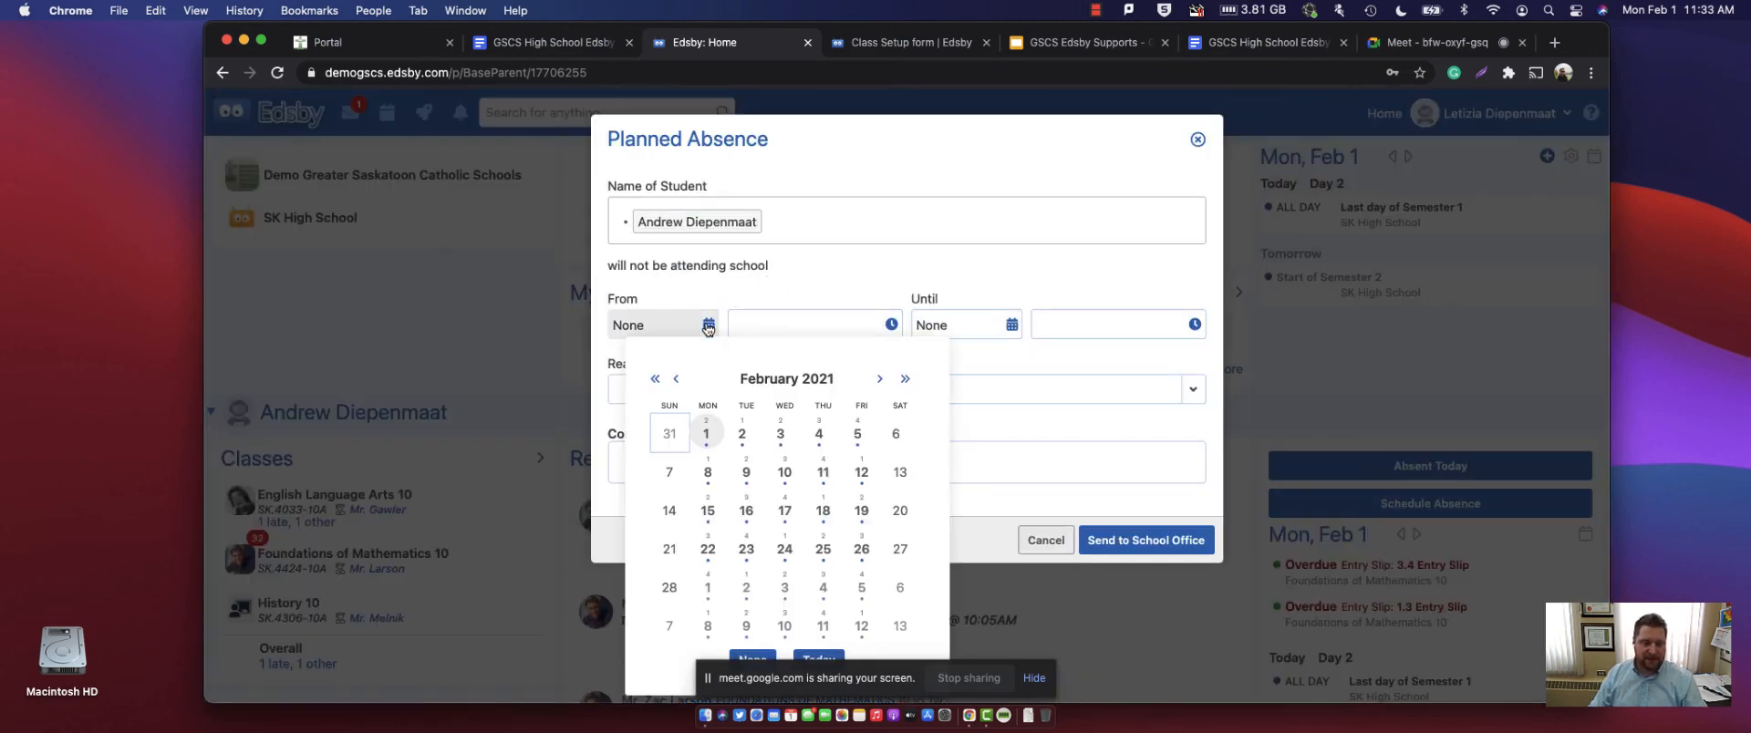
{"action": "left_click", "coordinate": [781, 436]}
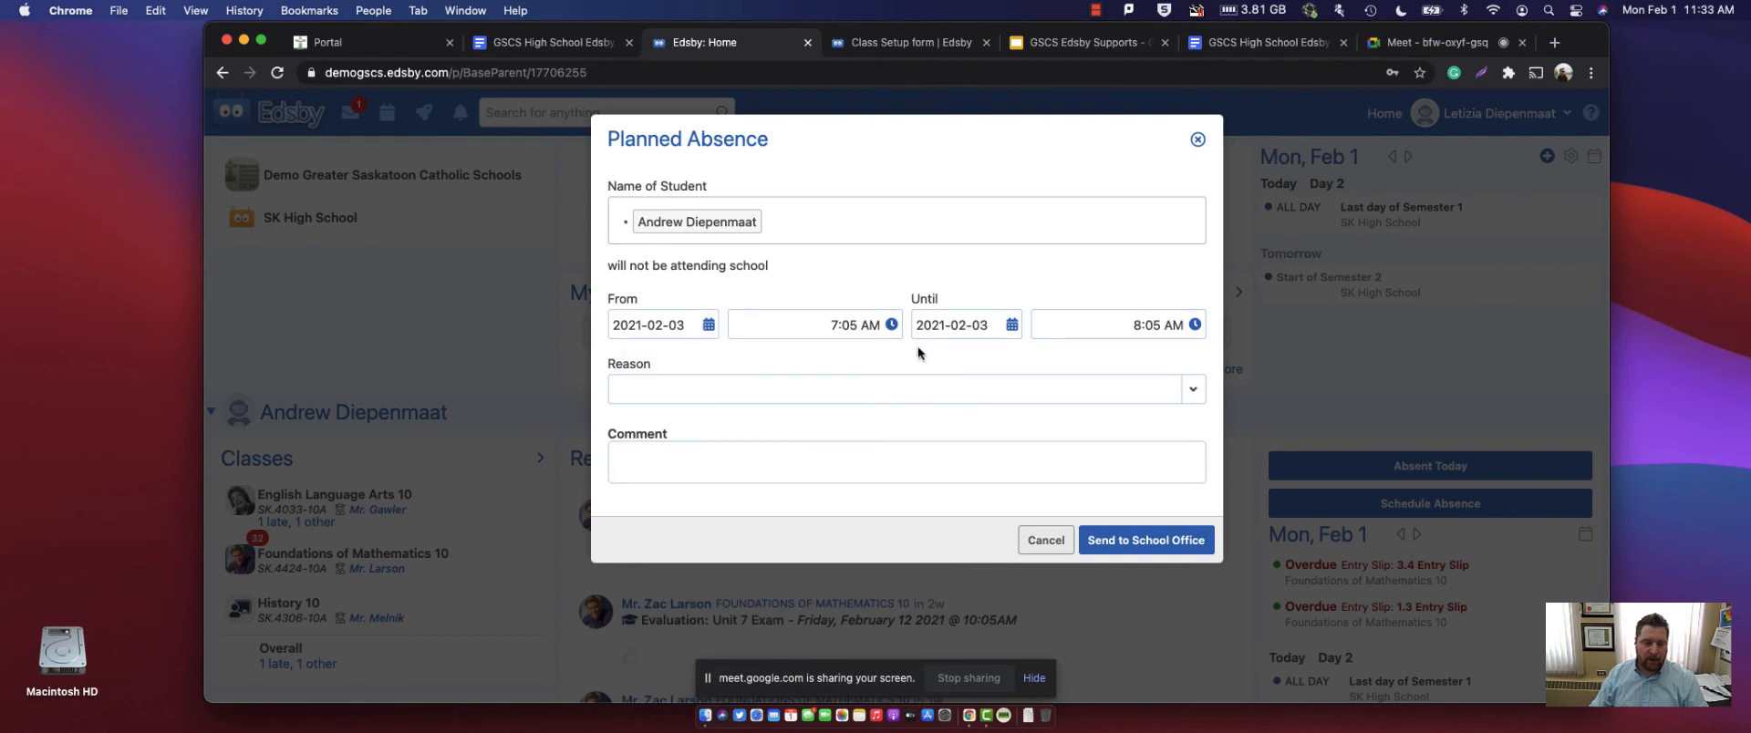
{"action": "left_click", "coordinate": [1011, 327]}
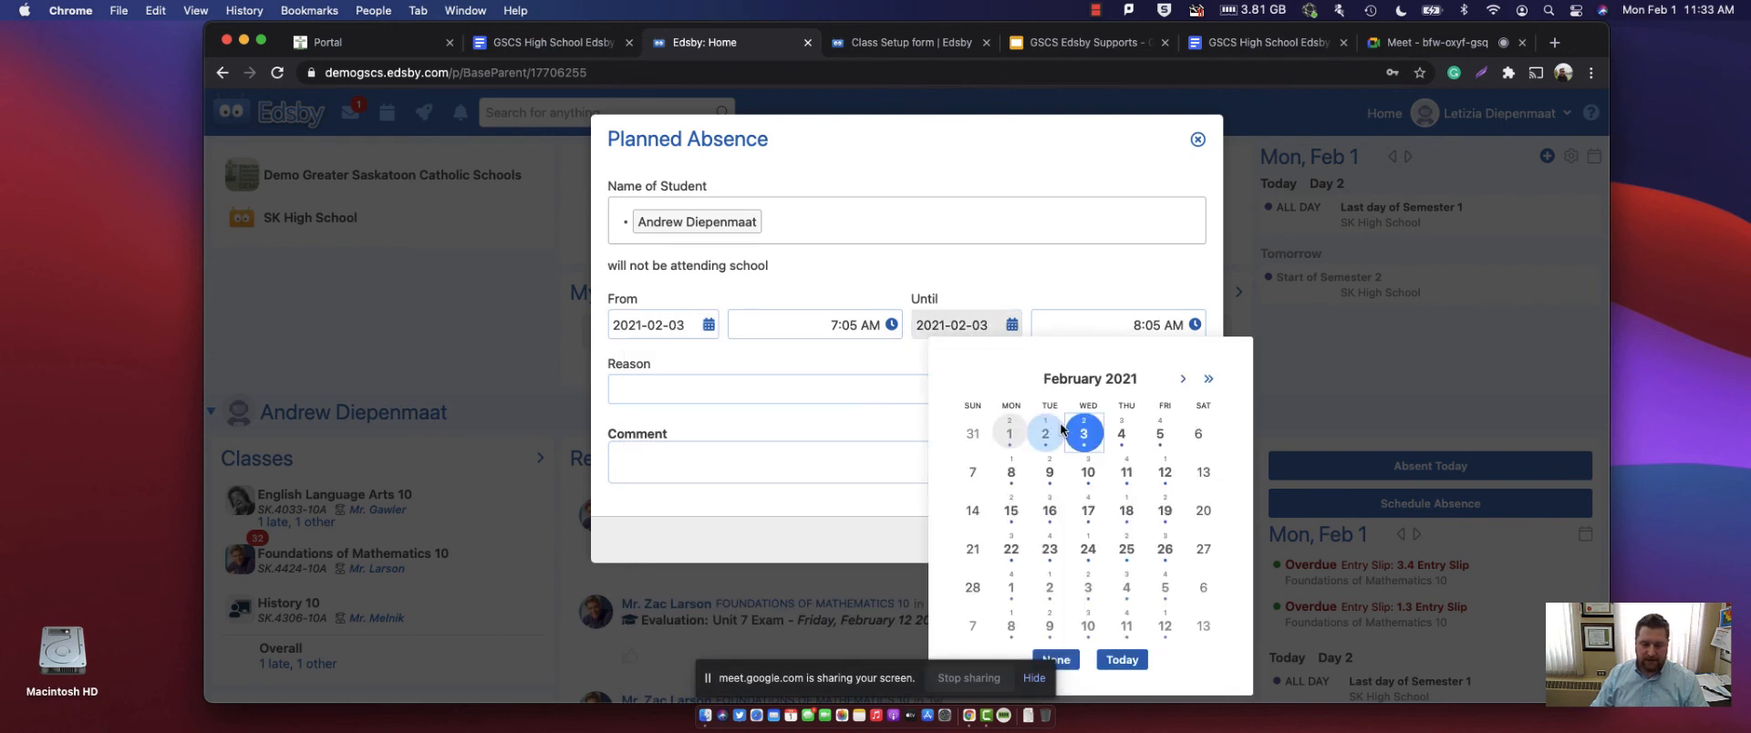
{"action": "left_click", "coordinate": [1018, 474]}
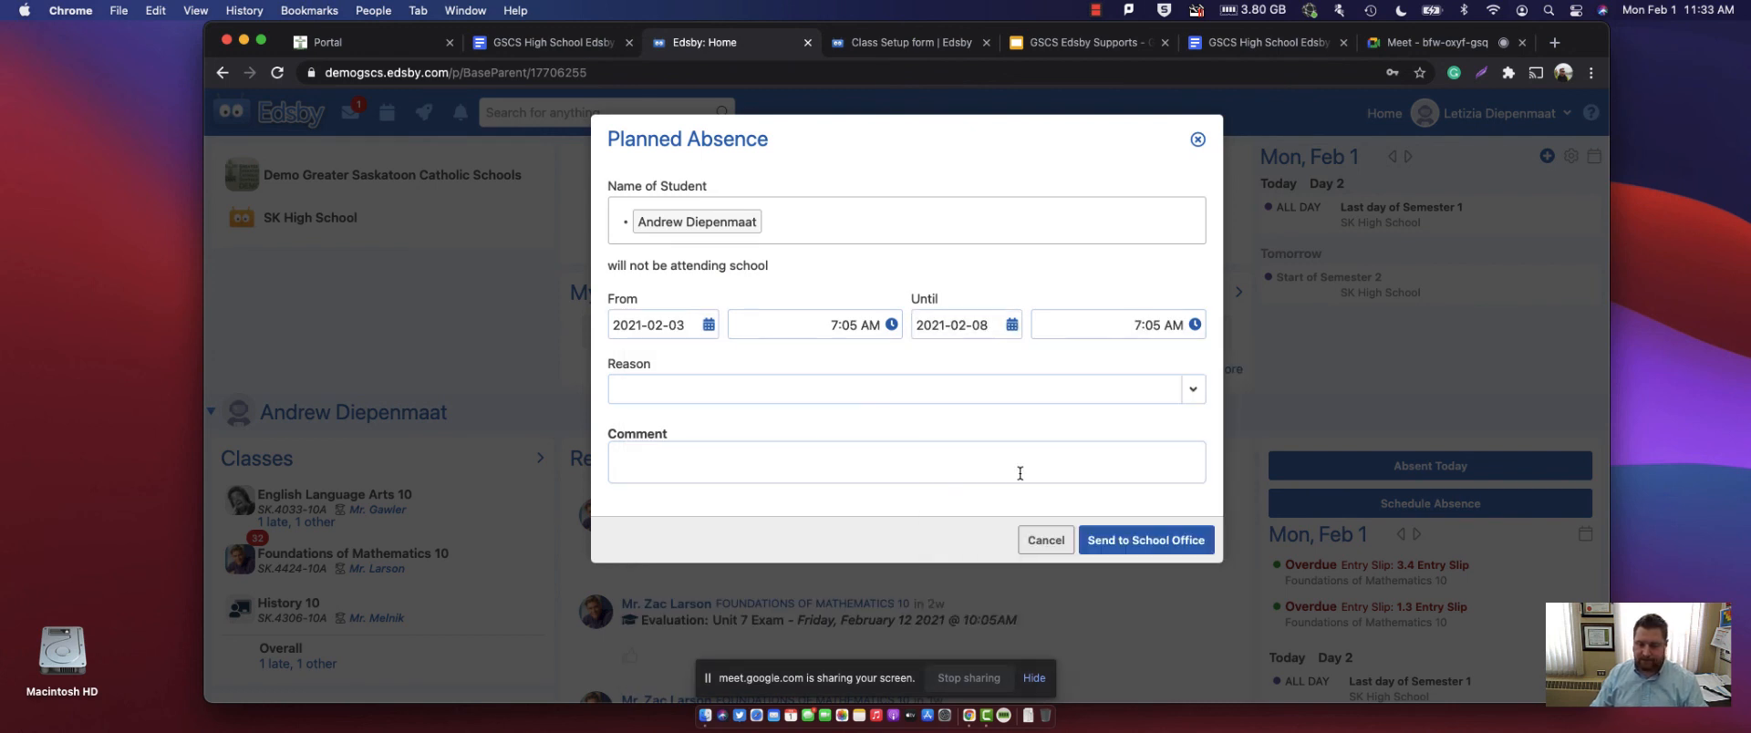
- Set the planned absence's reason to Vacation and send the request to the school office
{"action": "left_click", "coordinate": [1192, 390]}
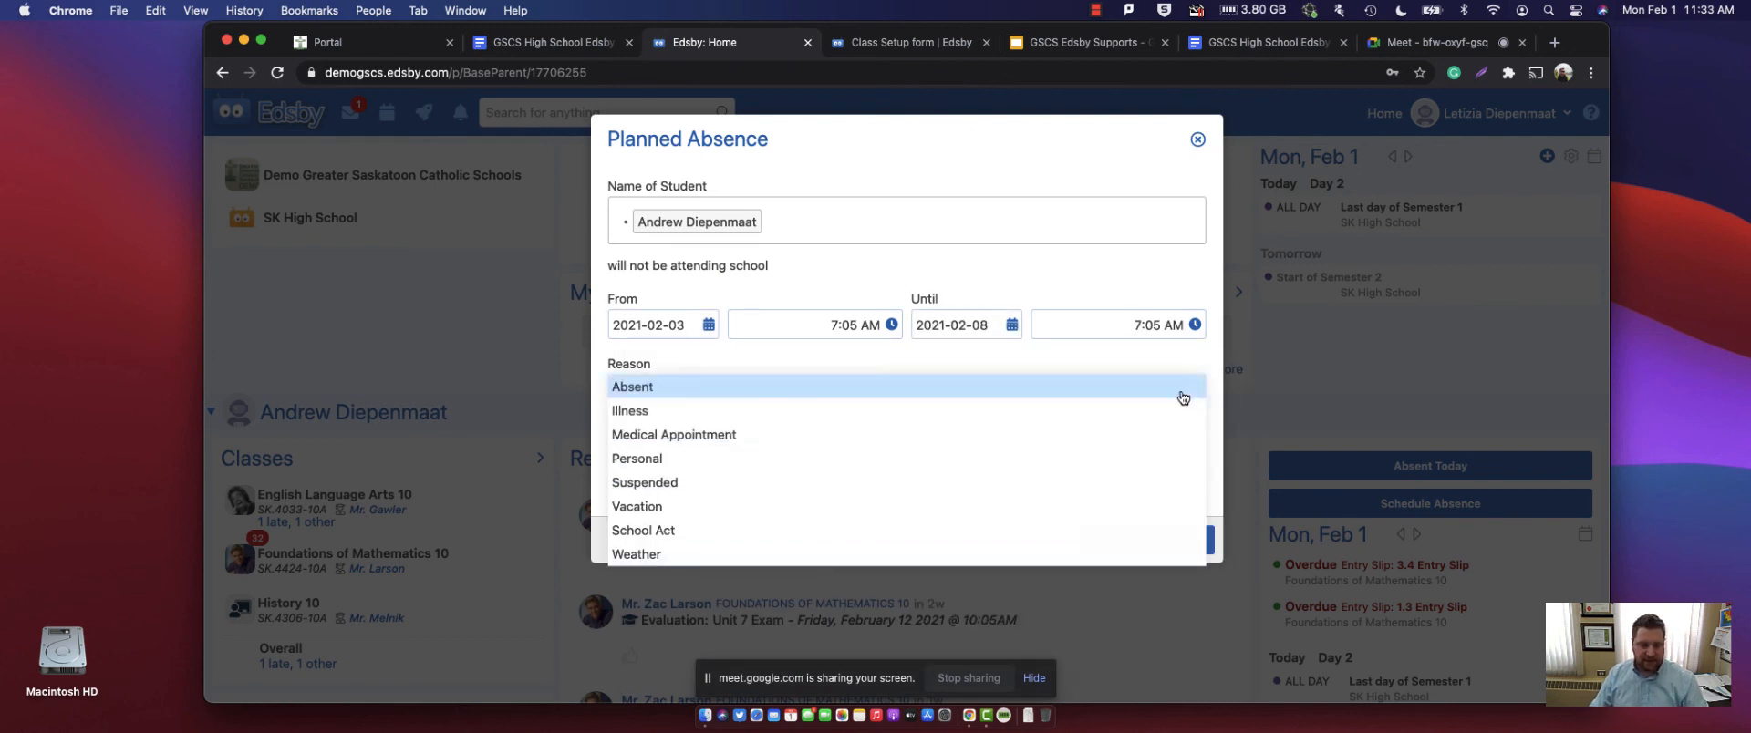
{"action": "double_click", "coordinate": [955, 527]}
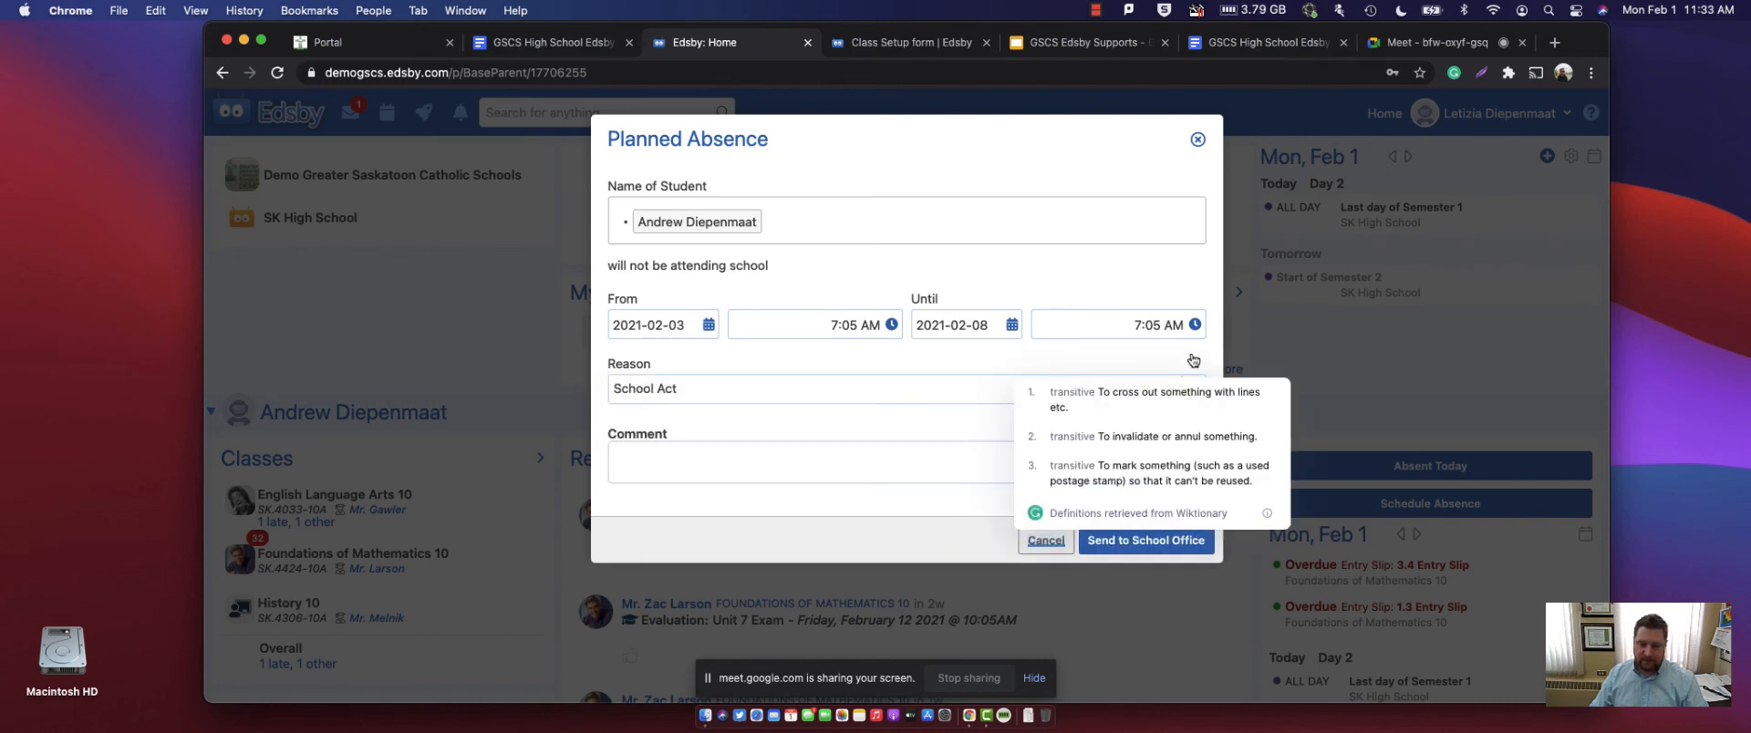
{"action": "left_click", "coordinate": [1193, 383]}
{"action": "left_click", "coordinate": [1058, 383]}
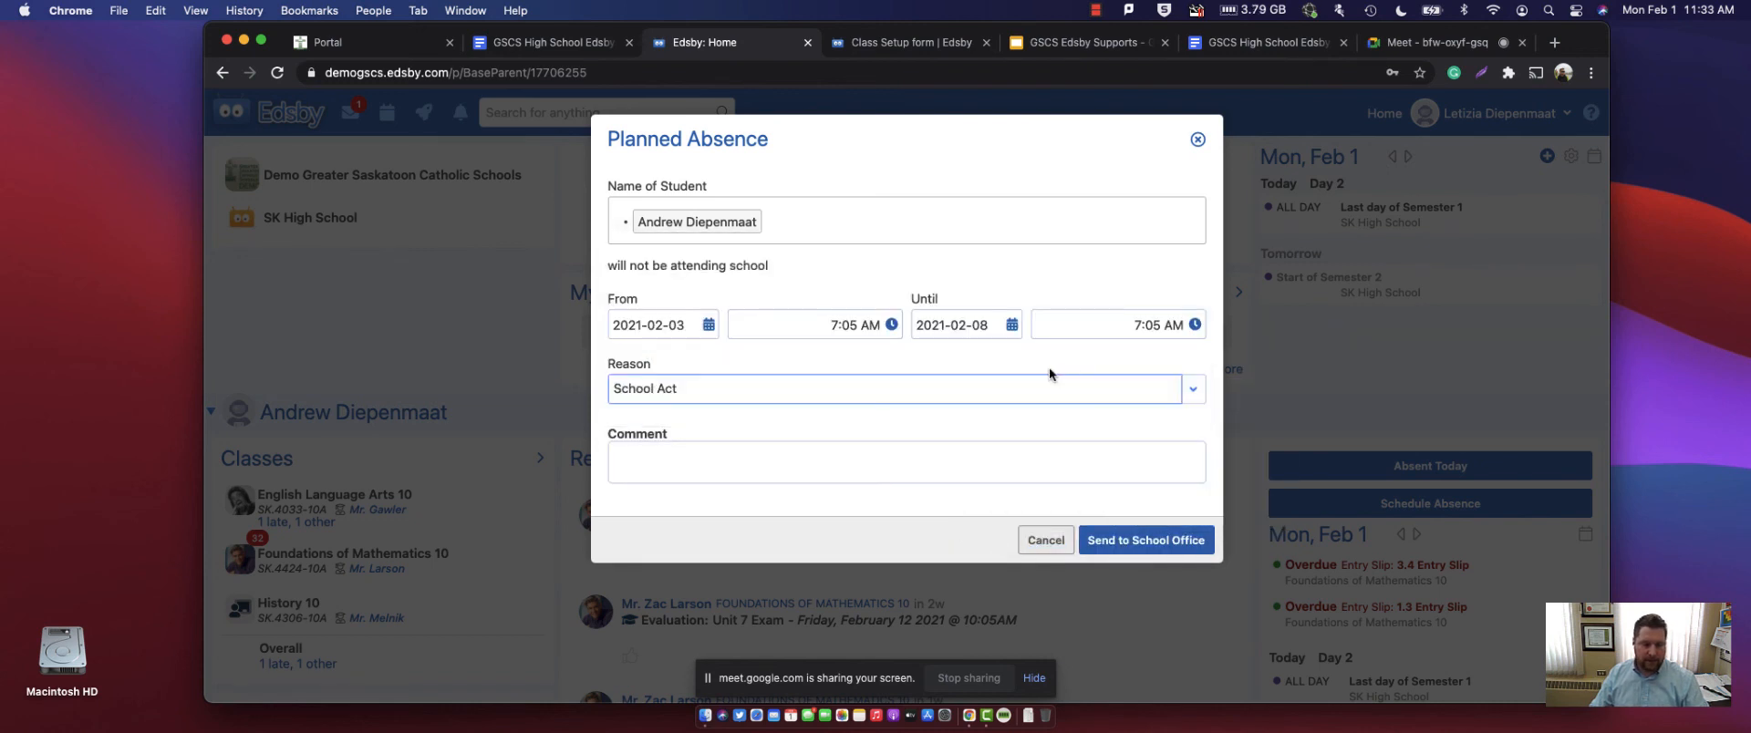
{"action": "left_click", "coordinate": [1195, 388]}
{"action": "left_click", "coordinate": [979, 363]}
{"action": "left_click", "coordinate": [1136, 540]}
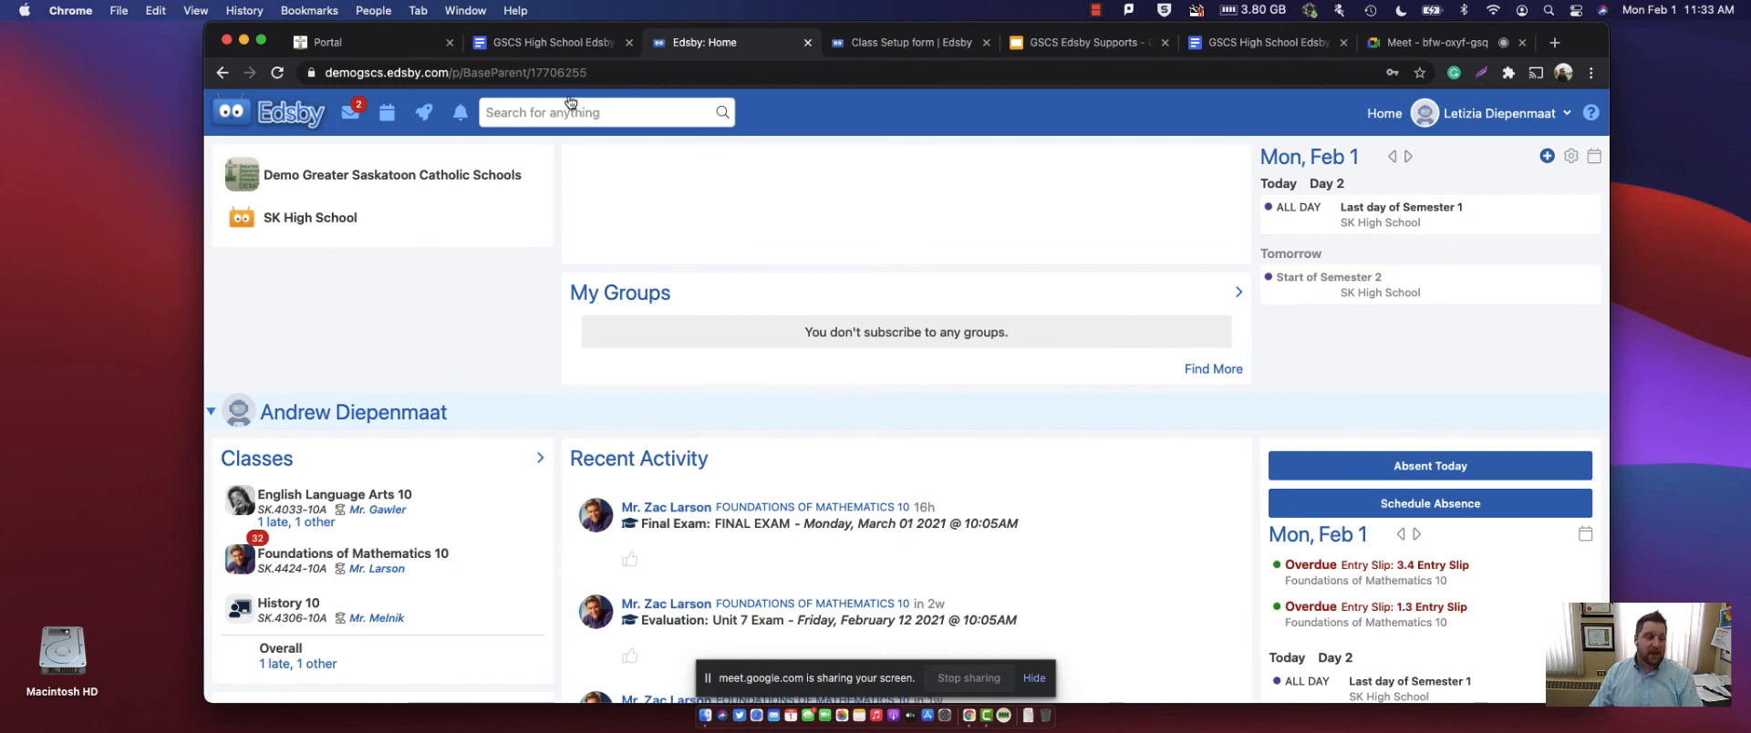
- Open the parent's messages, view both submitted absence requests, and return to the home page
{"action": "left_click", "coordinate": [355, 115]}
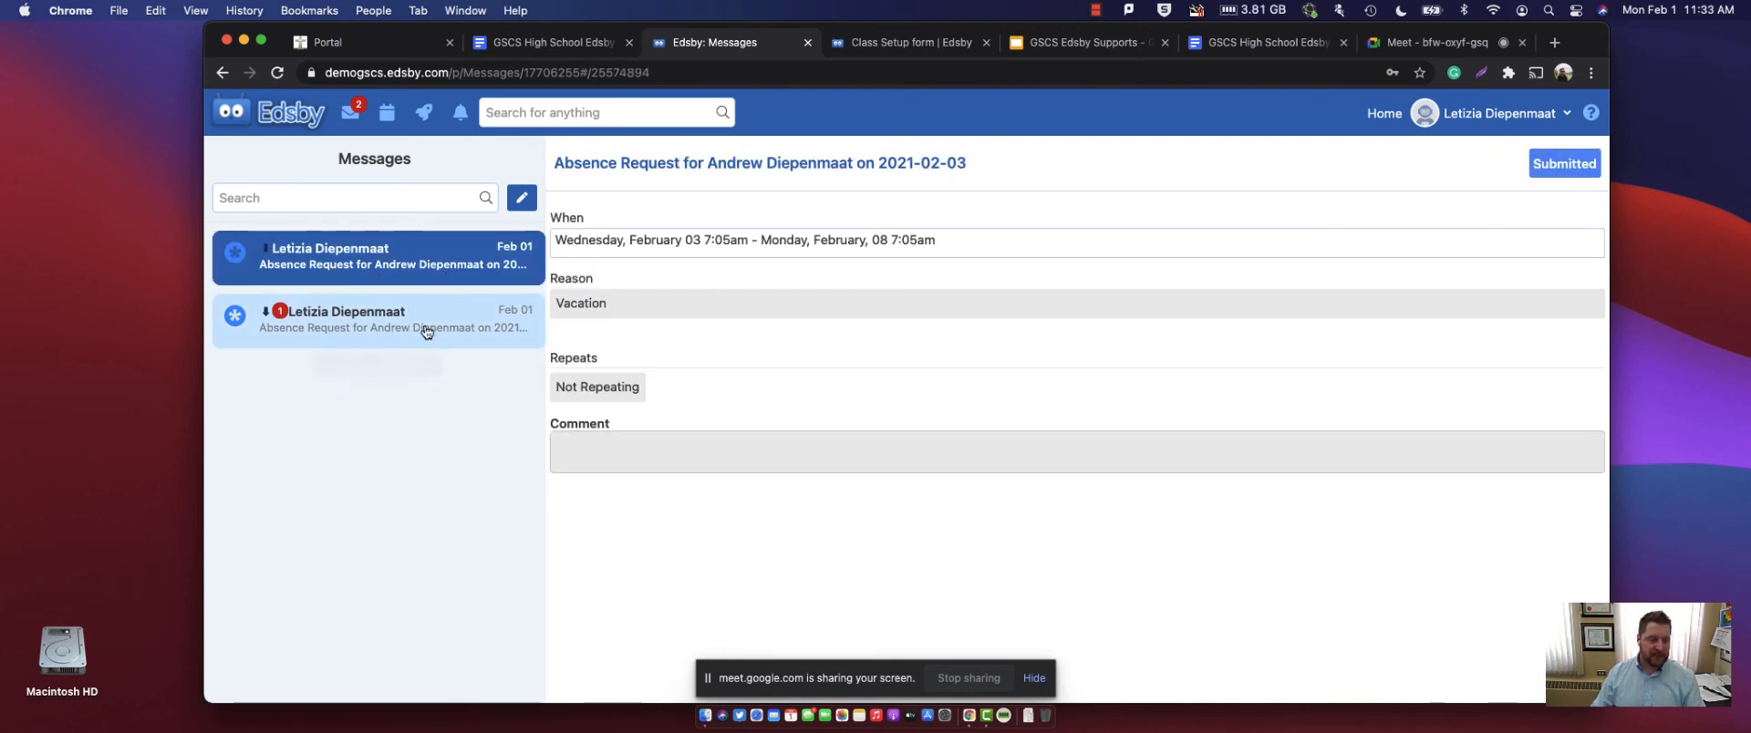
{"action": "left_click", "coordinate": [368, 336]}
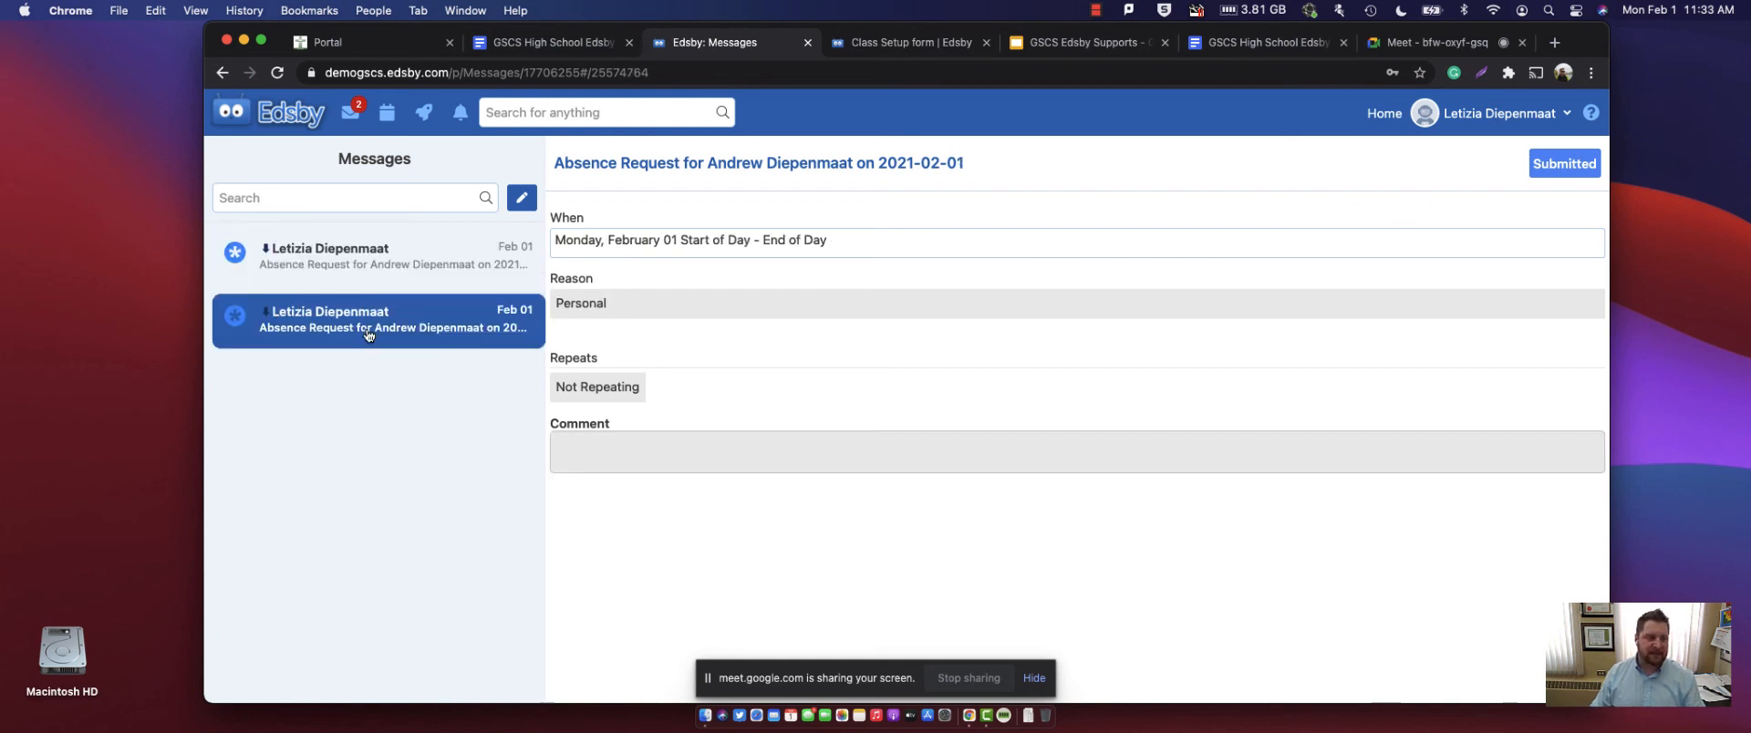
{"action": "left_click", "coordinate": [303, 113]}
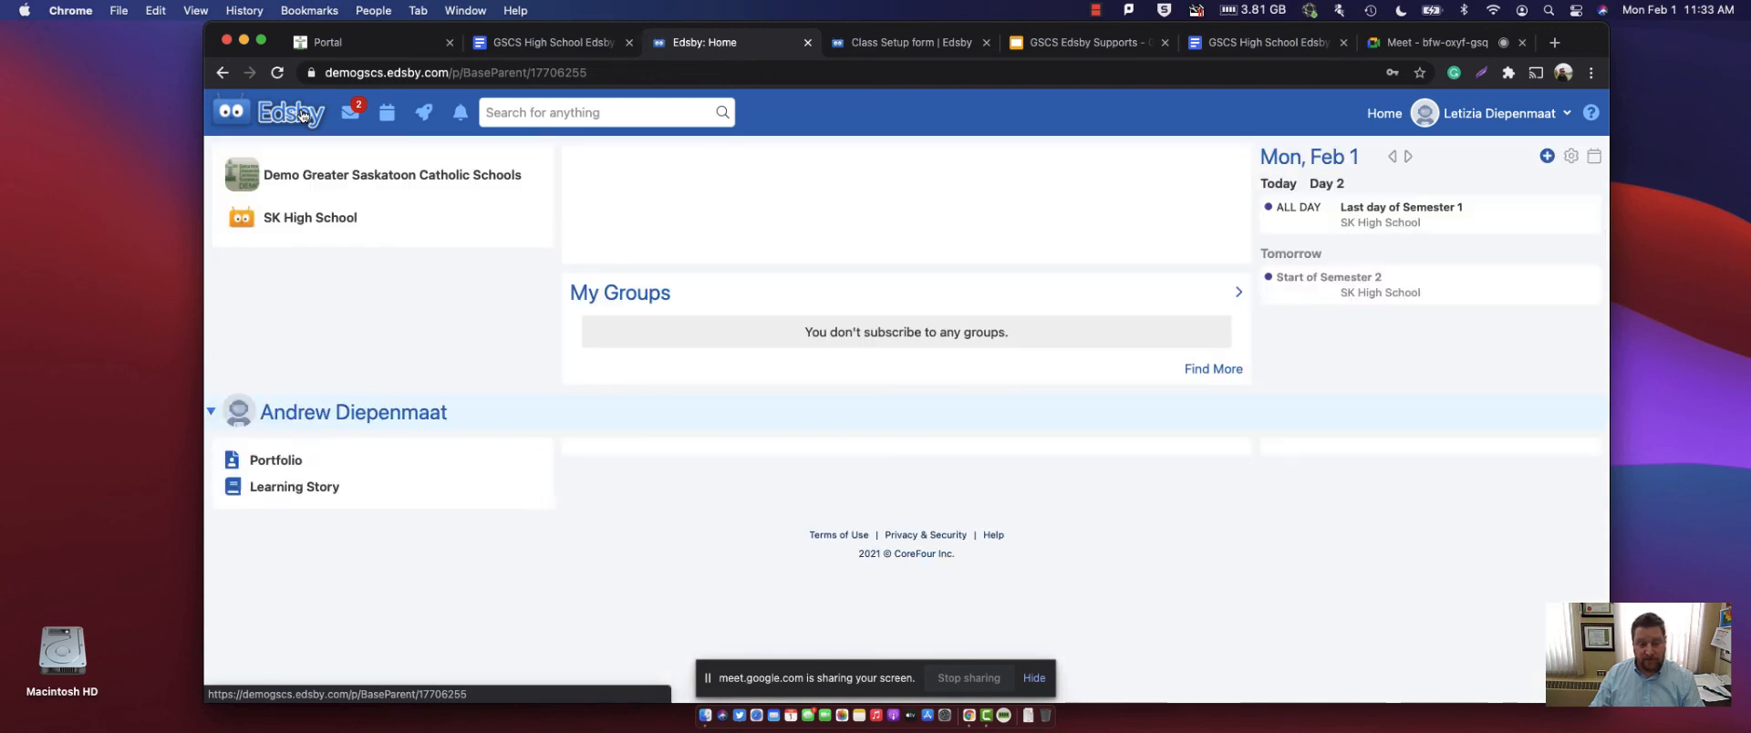
- Preview the overdue 3.4 Entry Slip, then open the child's calendar and view the details of the MIDTERM EXAM on February 9
{"action": "scroll", "coordinate": [1497, 447], "scroll_direction": "down", "scroll_amount": 3}
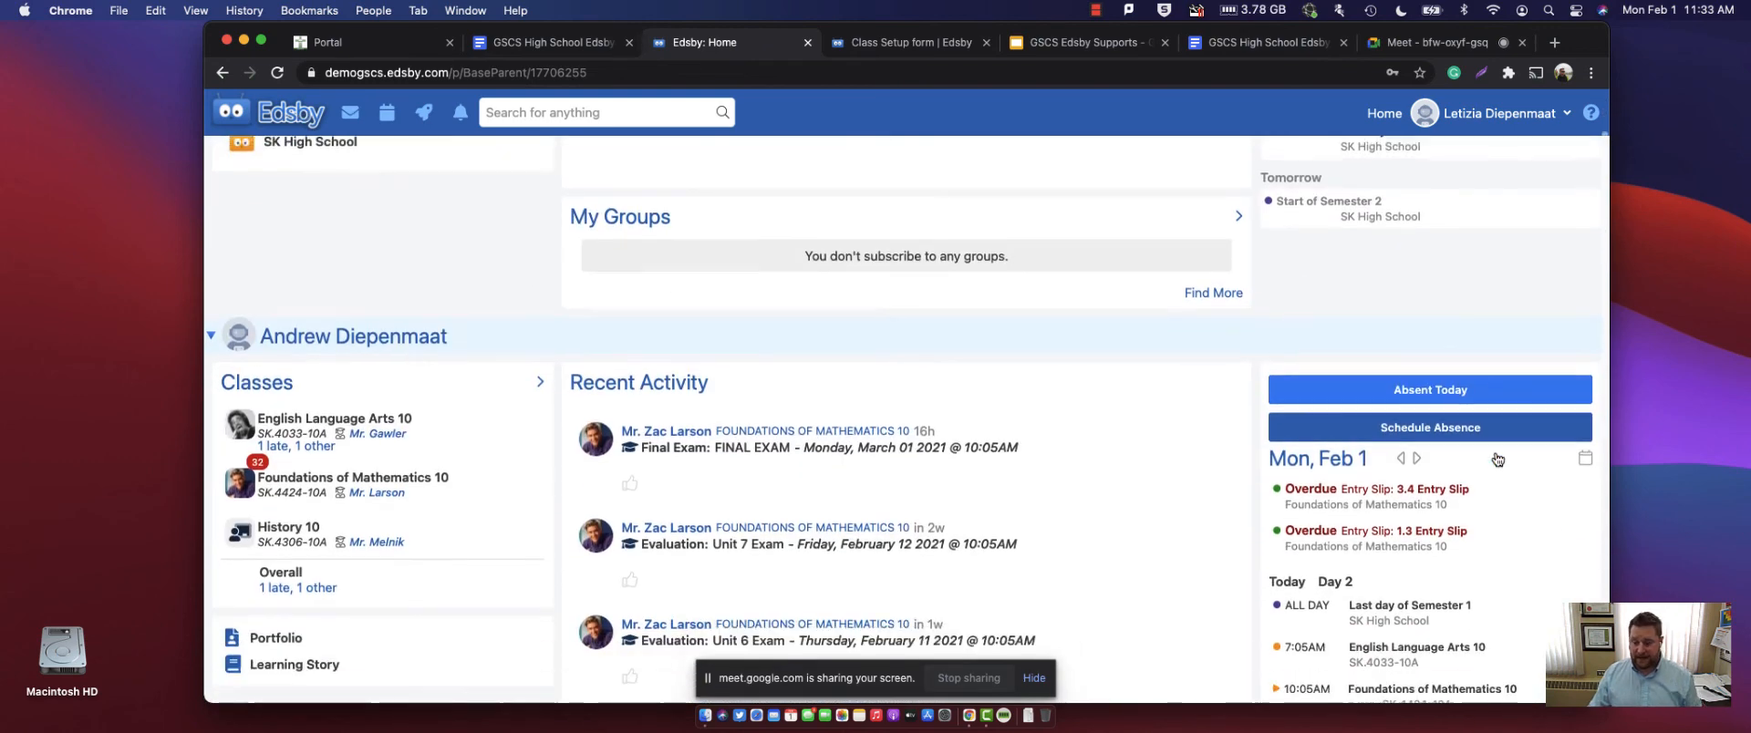
{"action": "mouse_move", "coordinate": [1357, 490]}
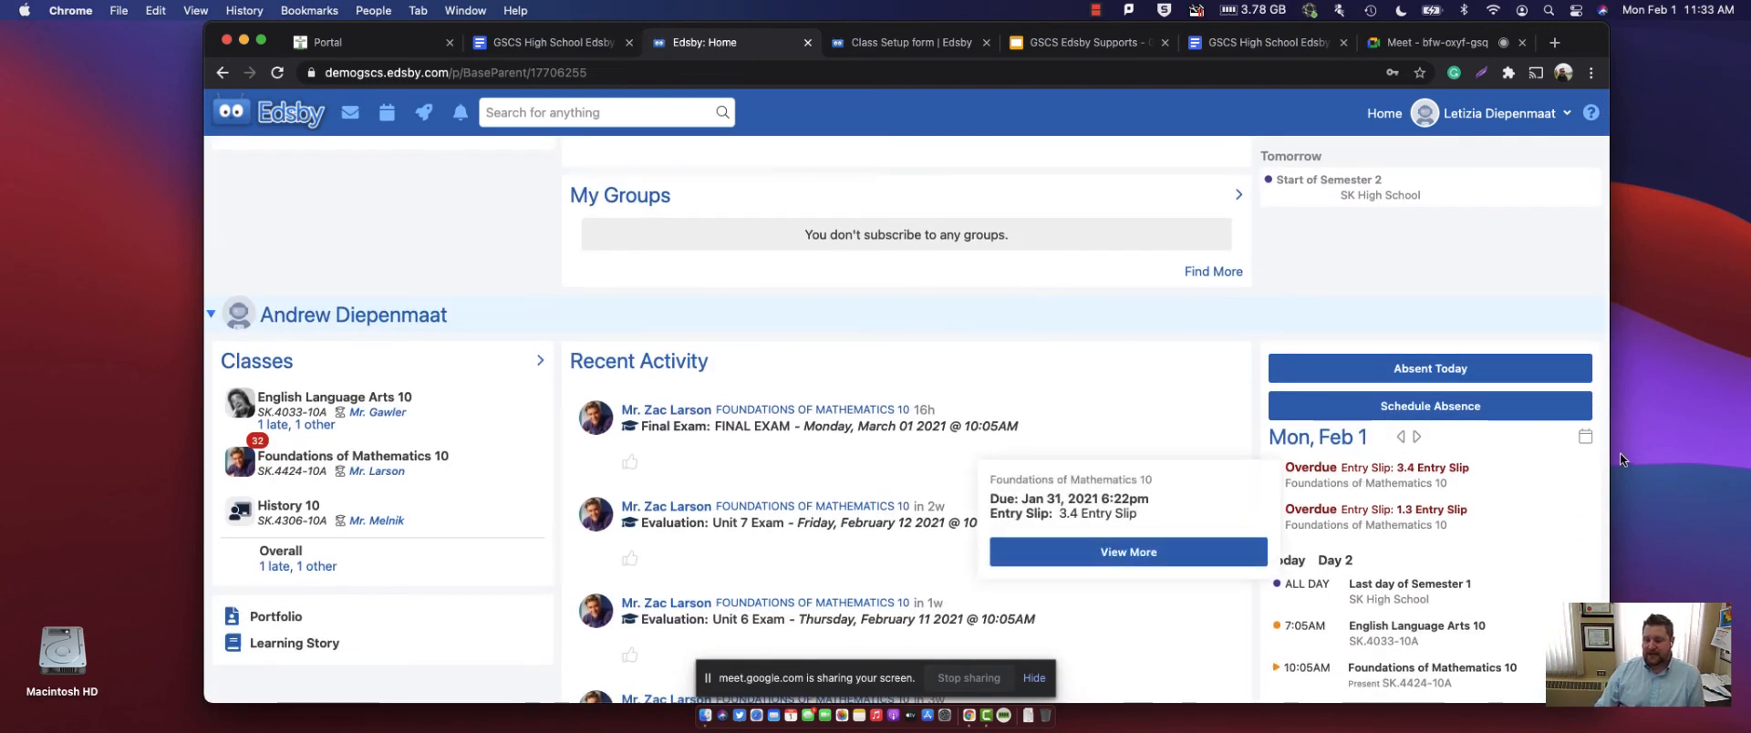
{"action": "left_click", "coordinate": [1584, 438]}
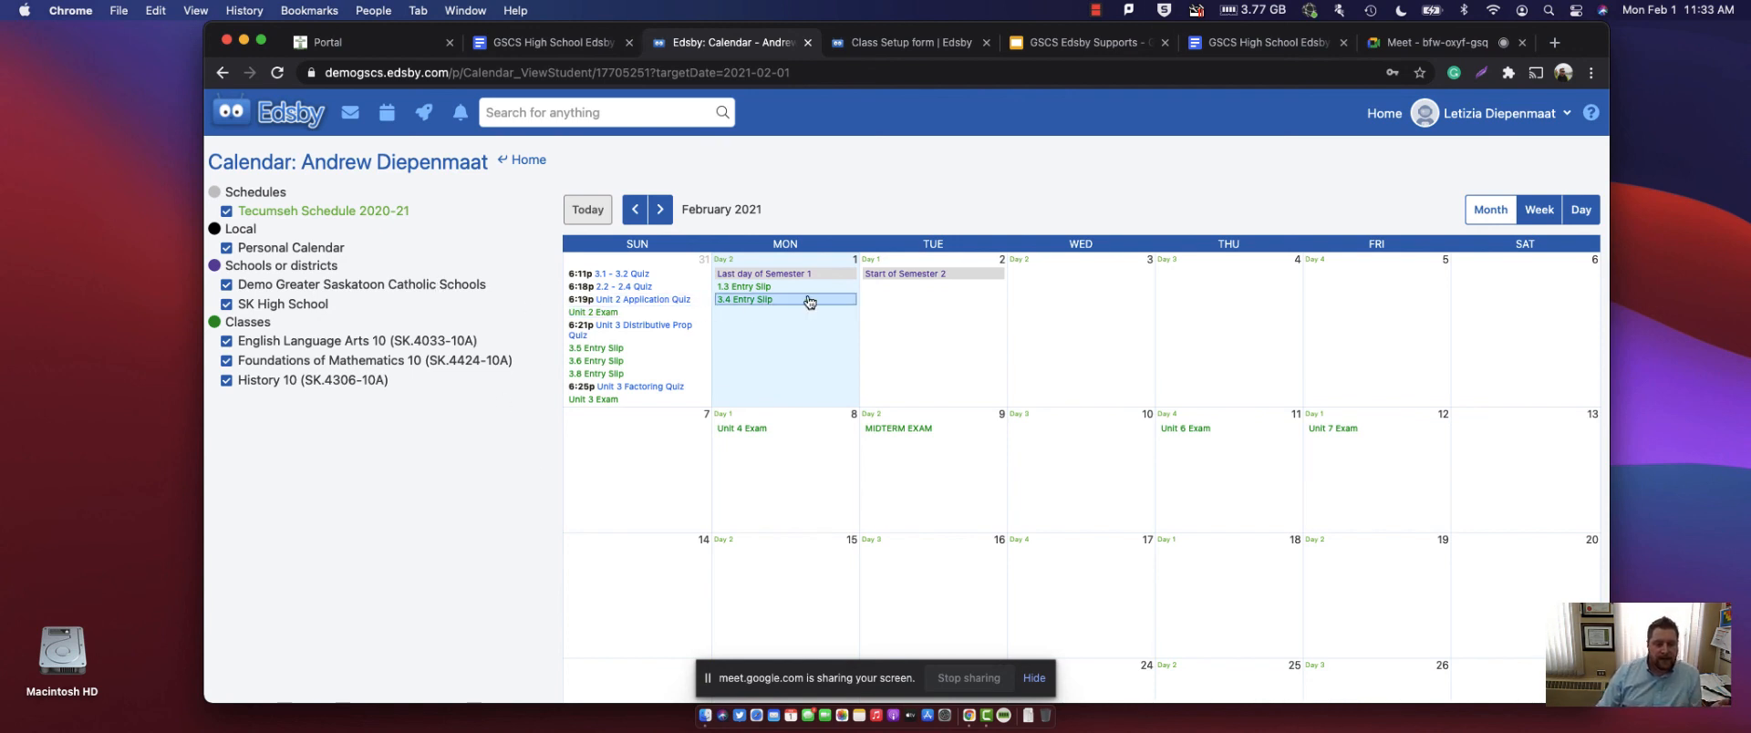
{"action": "left_click", "coordinate": [916, 432]}
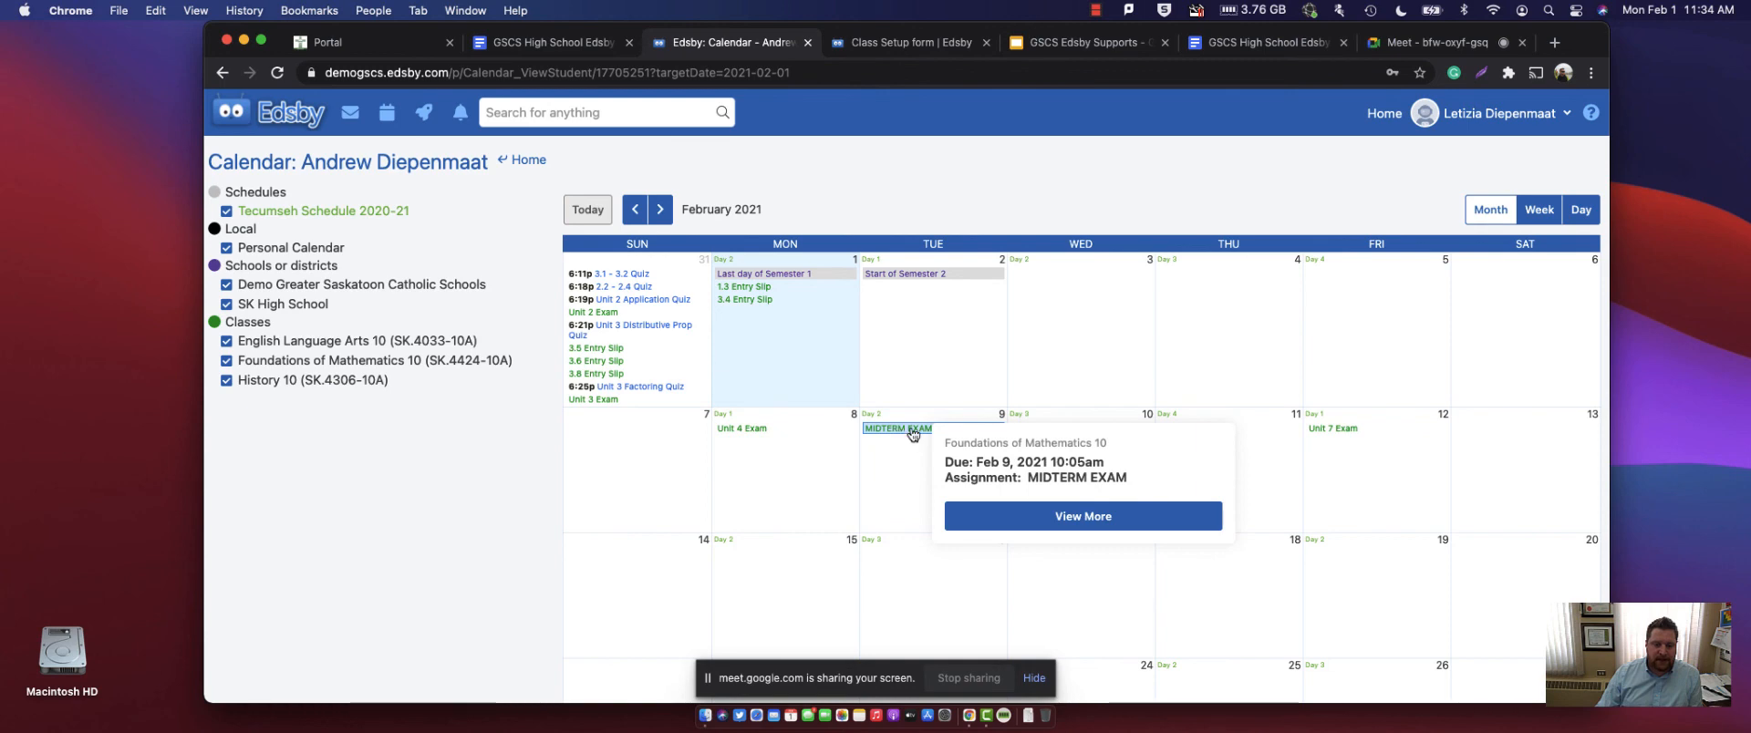
- View the full details of the MIDTERM EXAM assignment, close them, and return to the parent's home page
{"action": "left_click", "coordinate": [977, 513]}
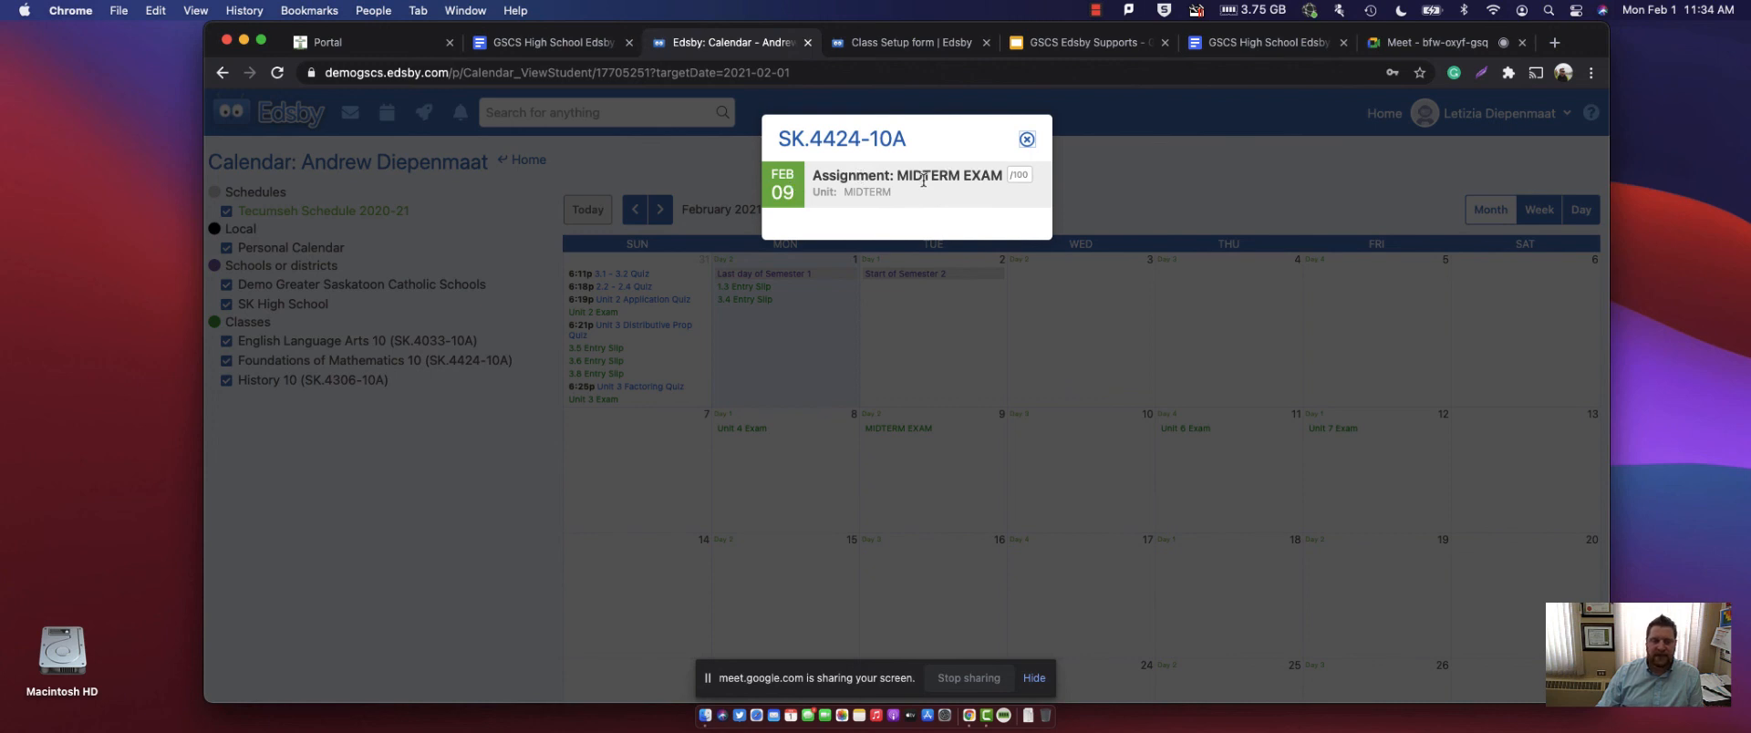
{"action": "left_click", "coordinate": [1027, 139]}
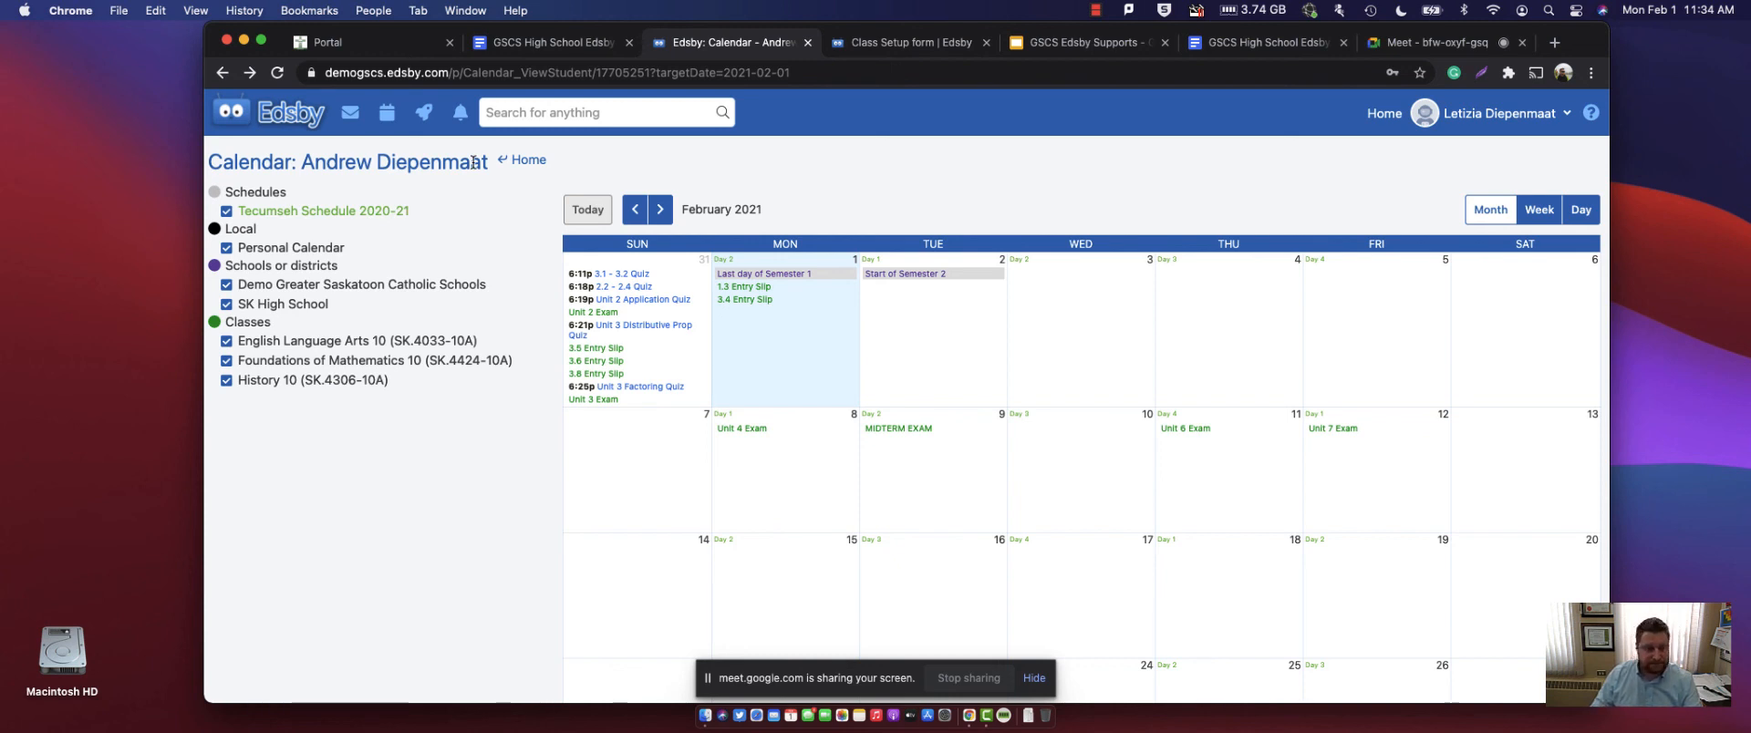
{"action": "scroll", "coordinate": [832, 394], "scroll_direction": "down", "scroll_amount": 2}
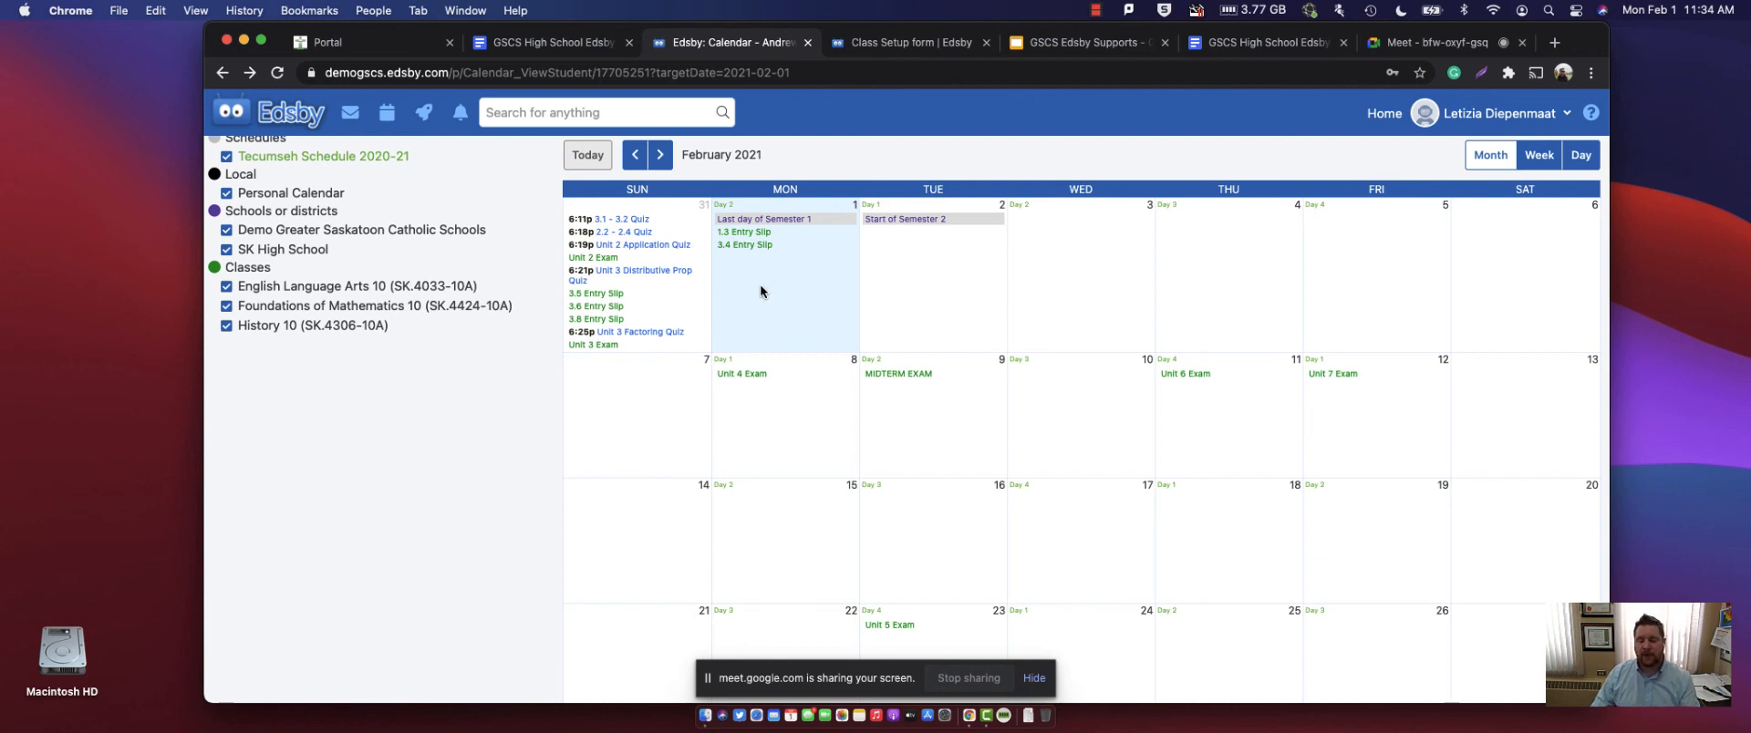
{"action": "scroll", "coordinate": [470, 210], "scroll_direction": "up", "scroll_amount": 2}
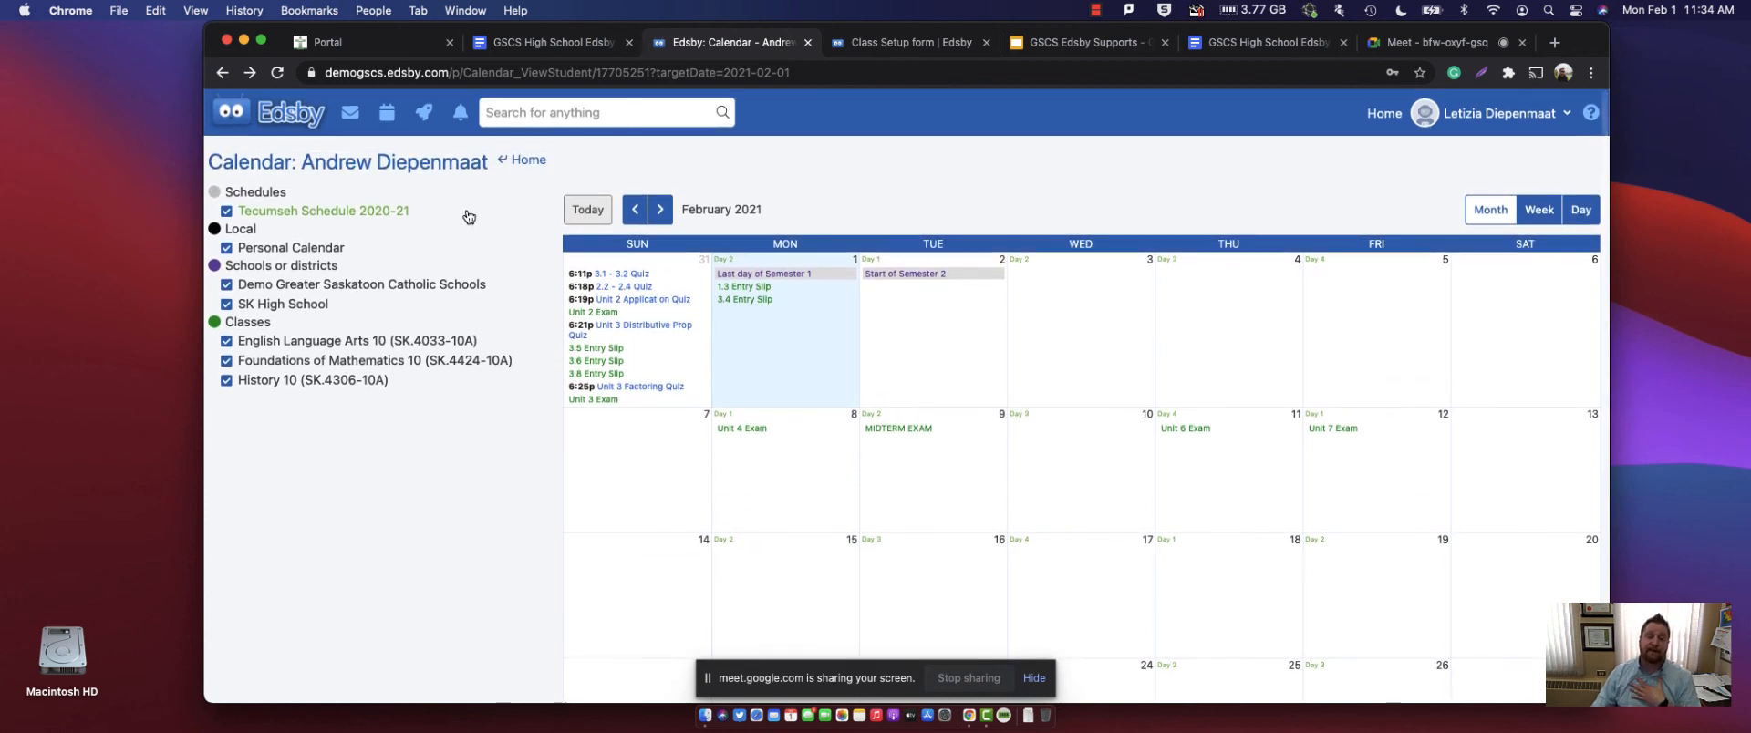
{"action": "left_click", "coordinate": [529, 161]}
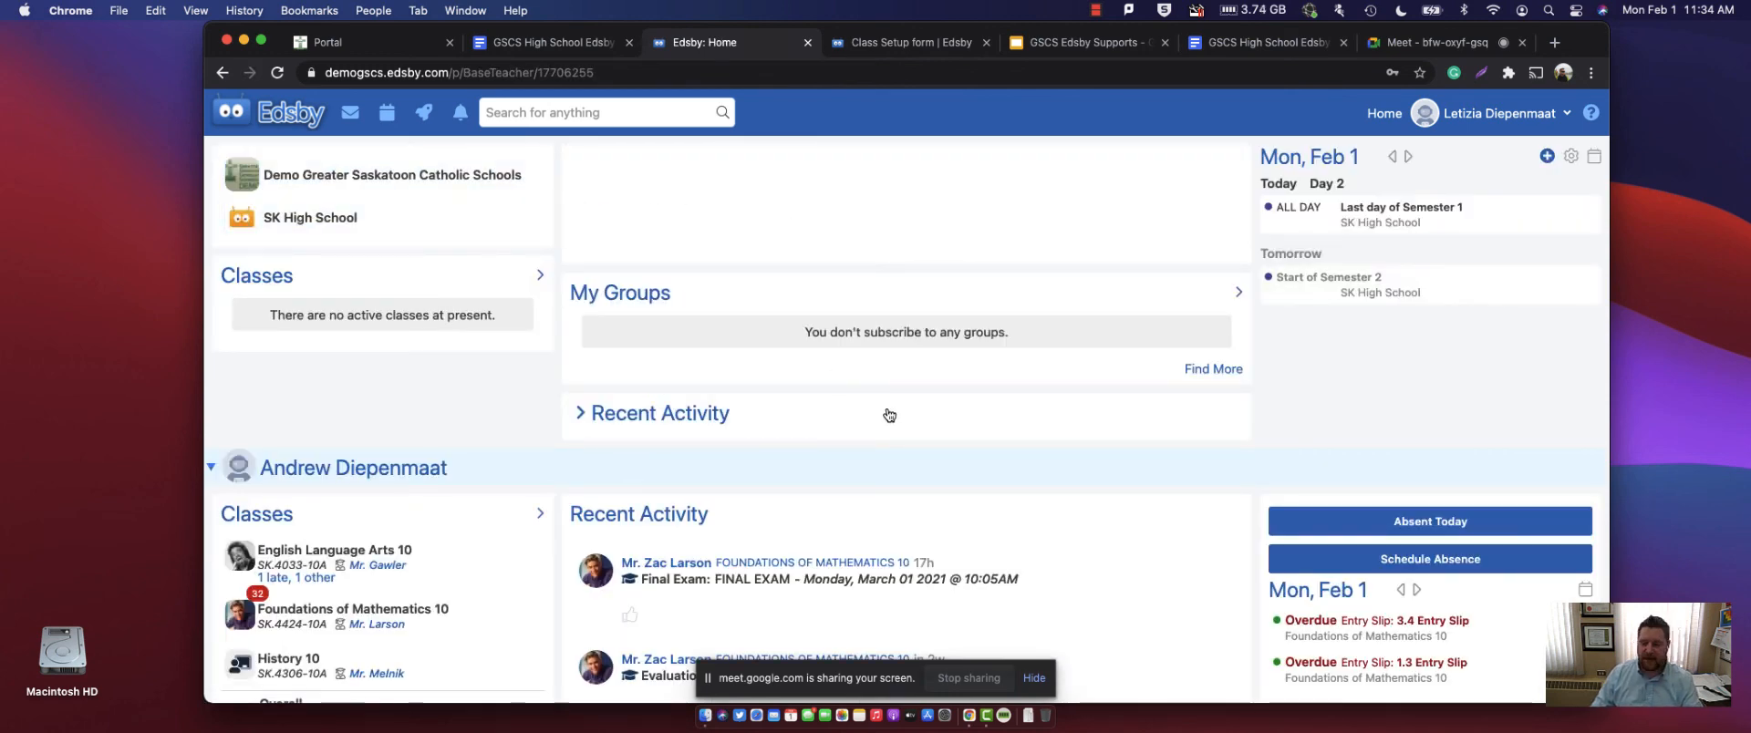
{"action": "left_click", "coordinate": [1560, 115]}
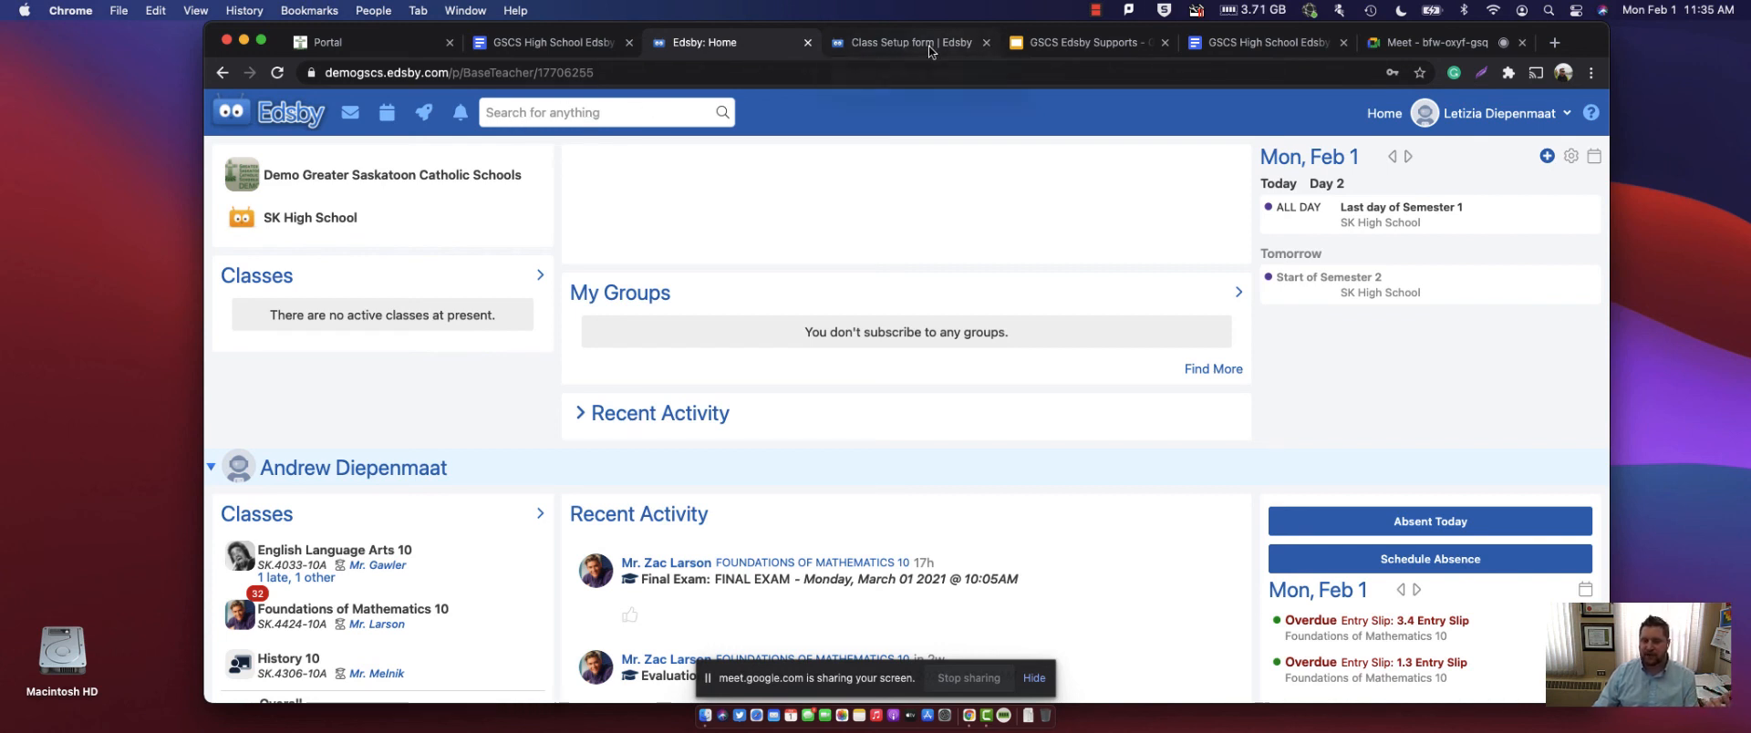
- Review the High School Teacher Guide document from account setup through class setup, class options and the course's general learning outcomes
{"action": "left_click", "coordinate": [1294, 44]}
{"action": "scroll", "coordinate": [1162, 268], "scroll_direction": "down", "scroll_amount": 10}
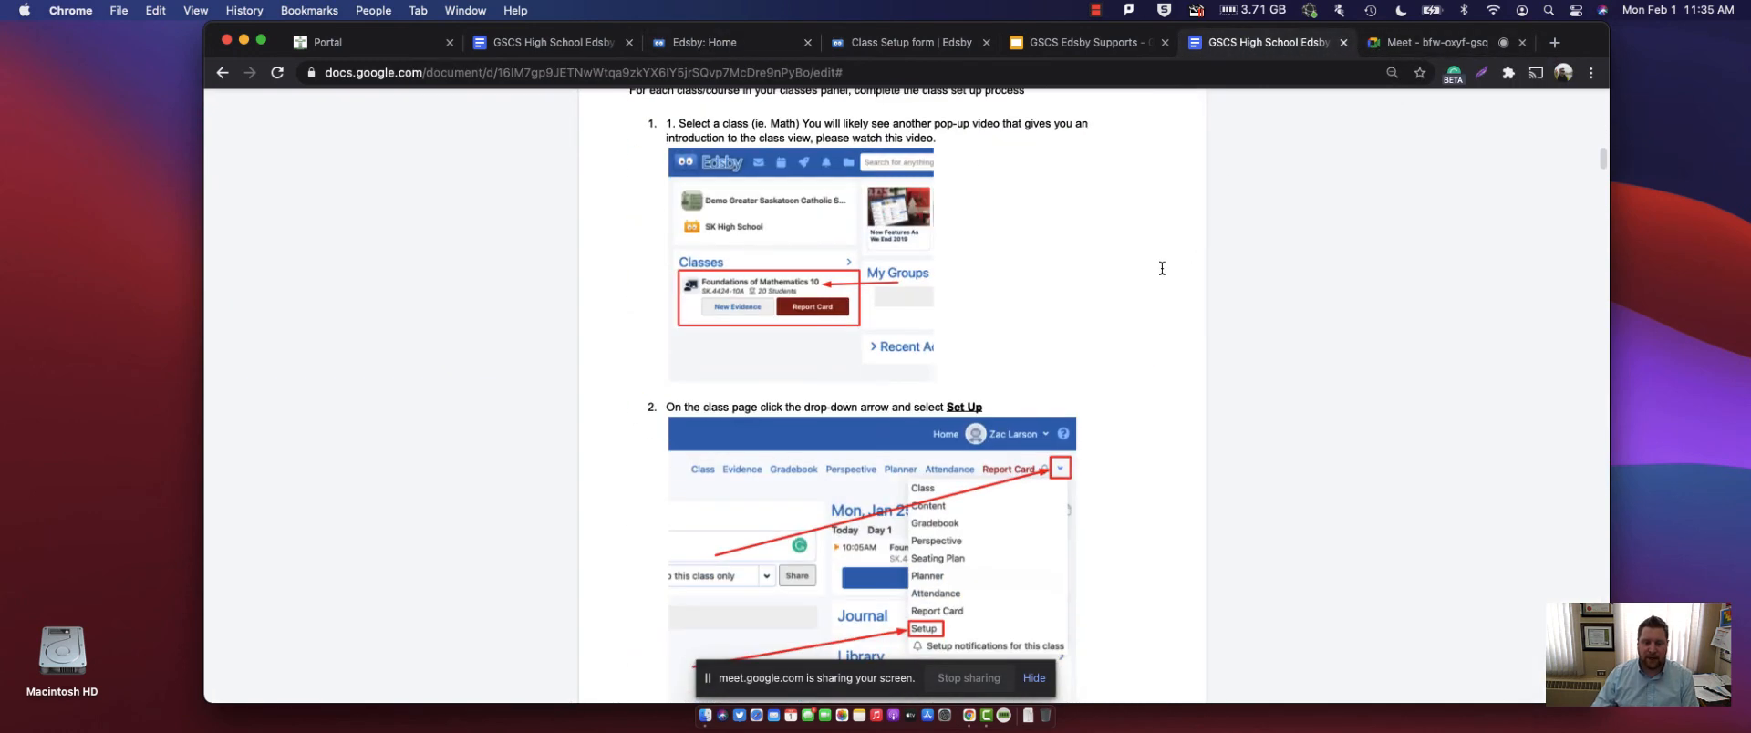
{"action": "scroll", "coordinate": [1162, 268], "scroll_direction": "up", "scroll_amount": 15}
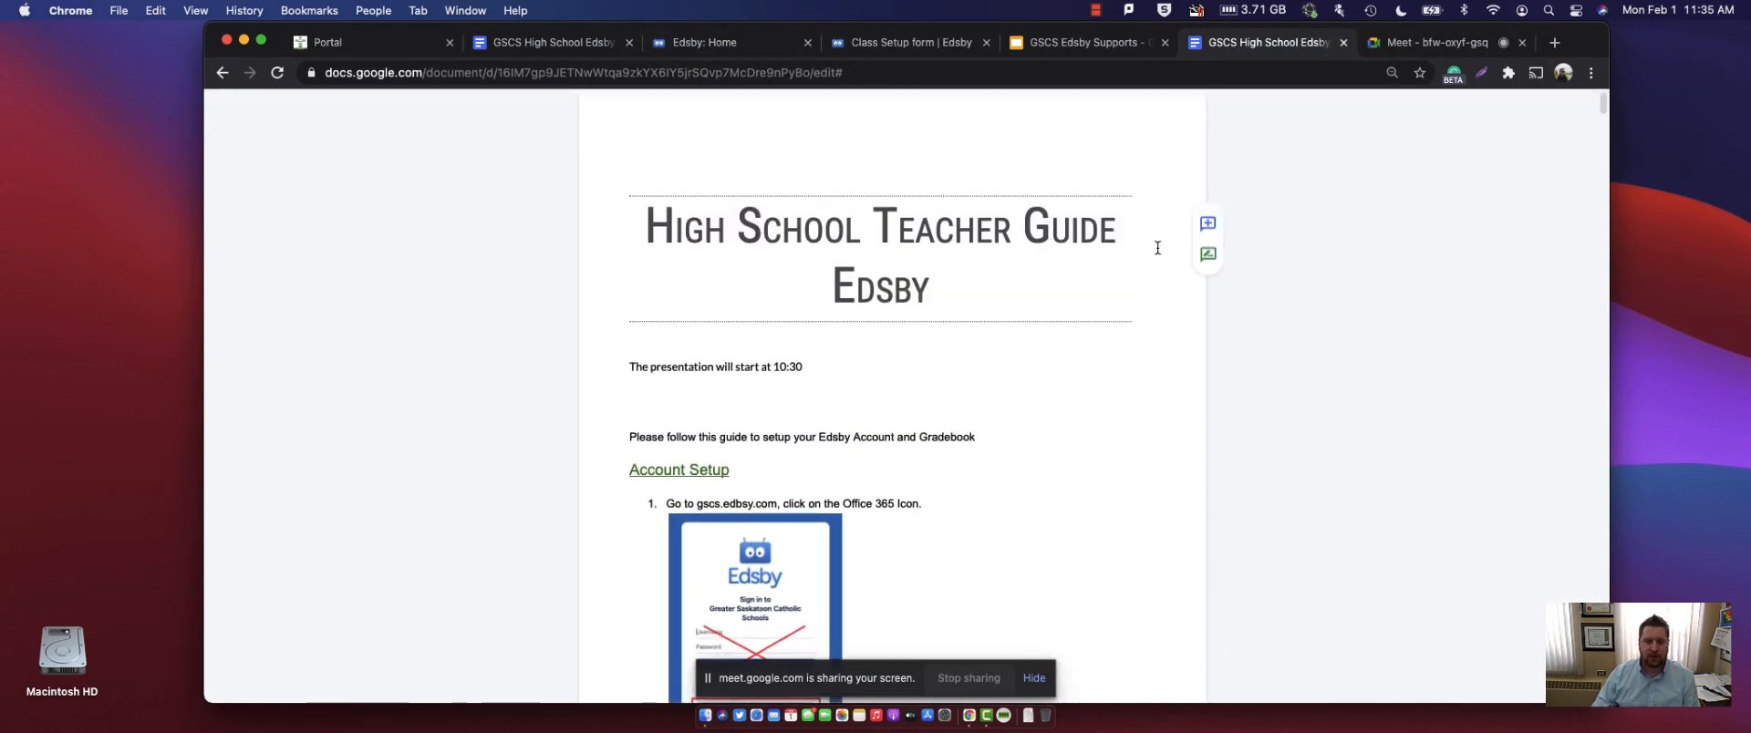
{"action": "scroll", "coordinate": [789, 246], "scroll_direction": "down", "scroll_amount": 2}
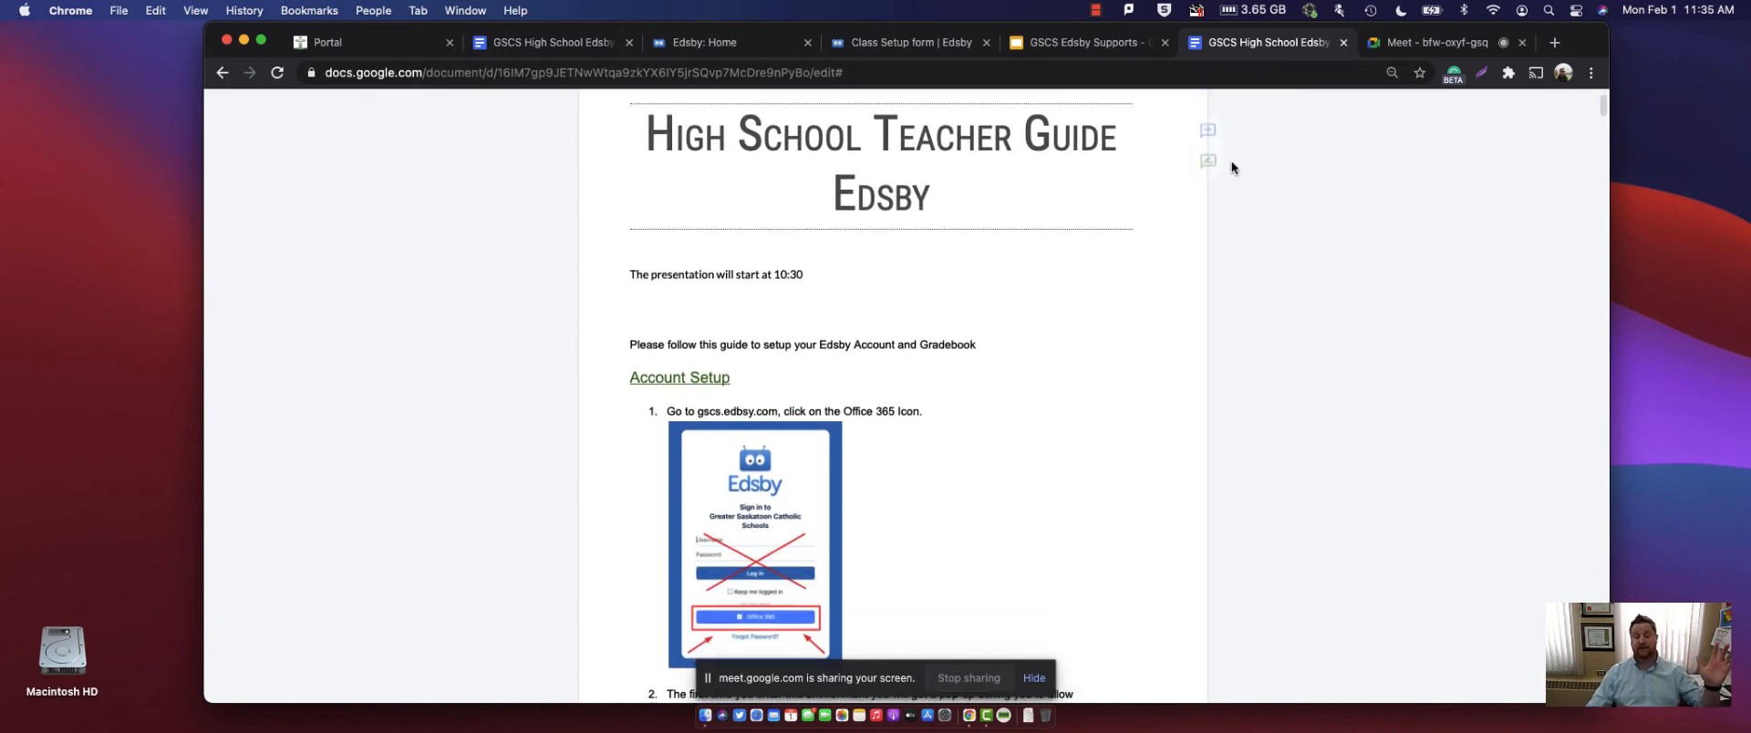
{"action": "scroll", "coordinate": [1137, 242], "scroll_direction": "down", "scroll_amount": 1}
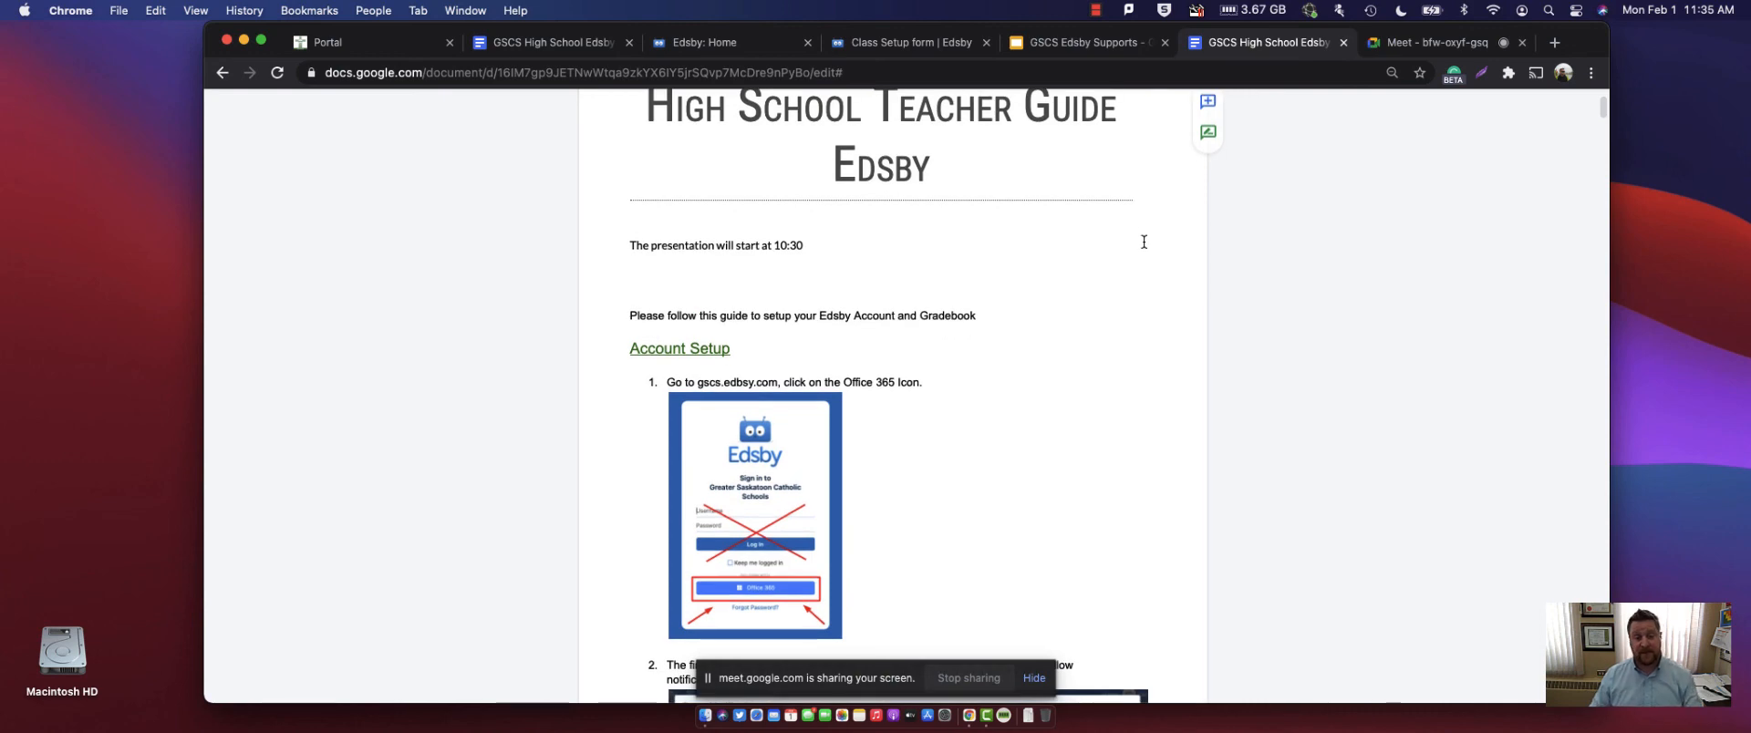
{"action": "scroll", "coordinate": [833, 250], "scroll_direction": "down", "scroll_amount": 4}
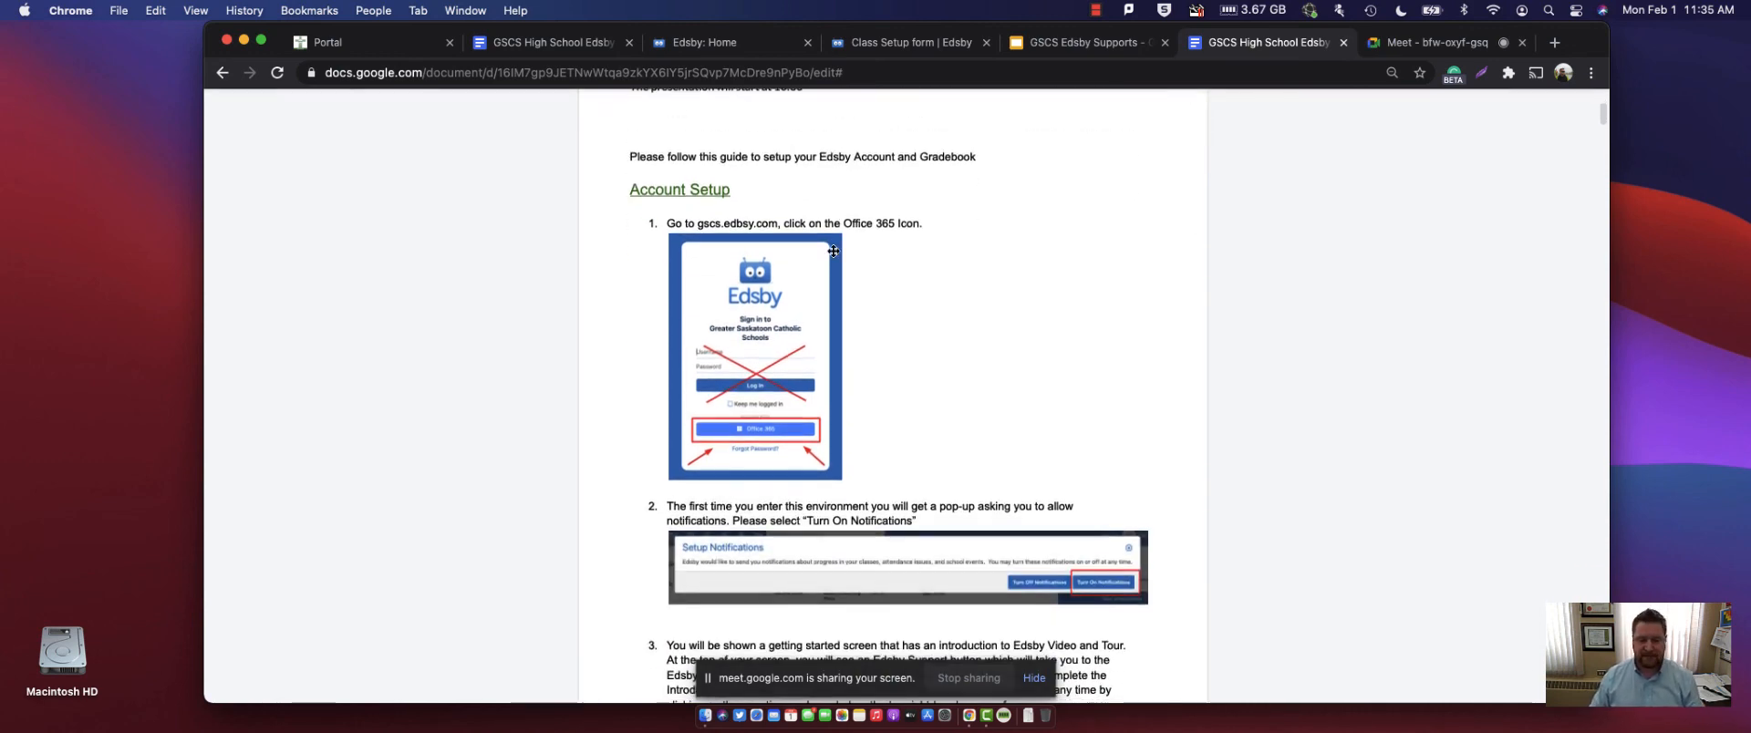
{"action": "scroll", "coordinate": [832, 258], "scroll_direction": "down", "scroll_amount": 8}
{"action": "scroll", "coordinate": [947, 311], "scroll_direction": "down", "scroll_amount": 15}
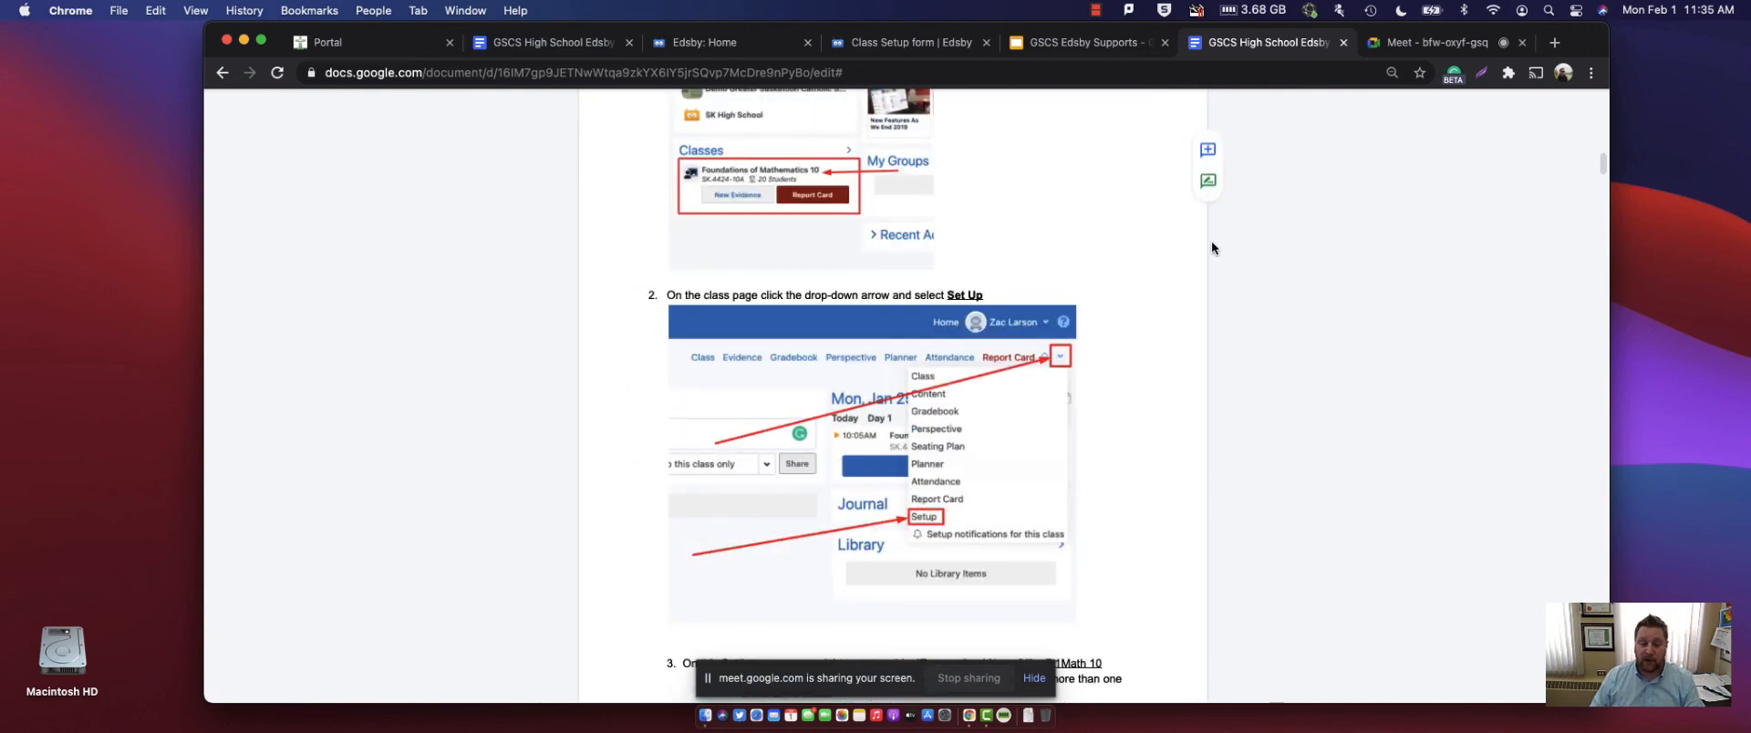
{"action": "scroll", "coordinate": [1212, 239], "scroll_direction": "down", "scroll_amount": 7}
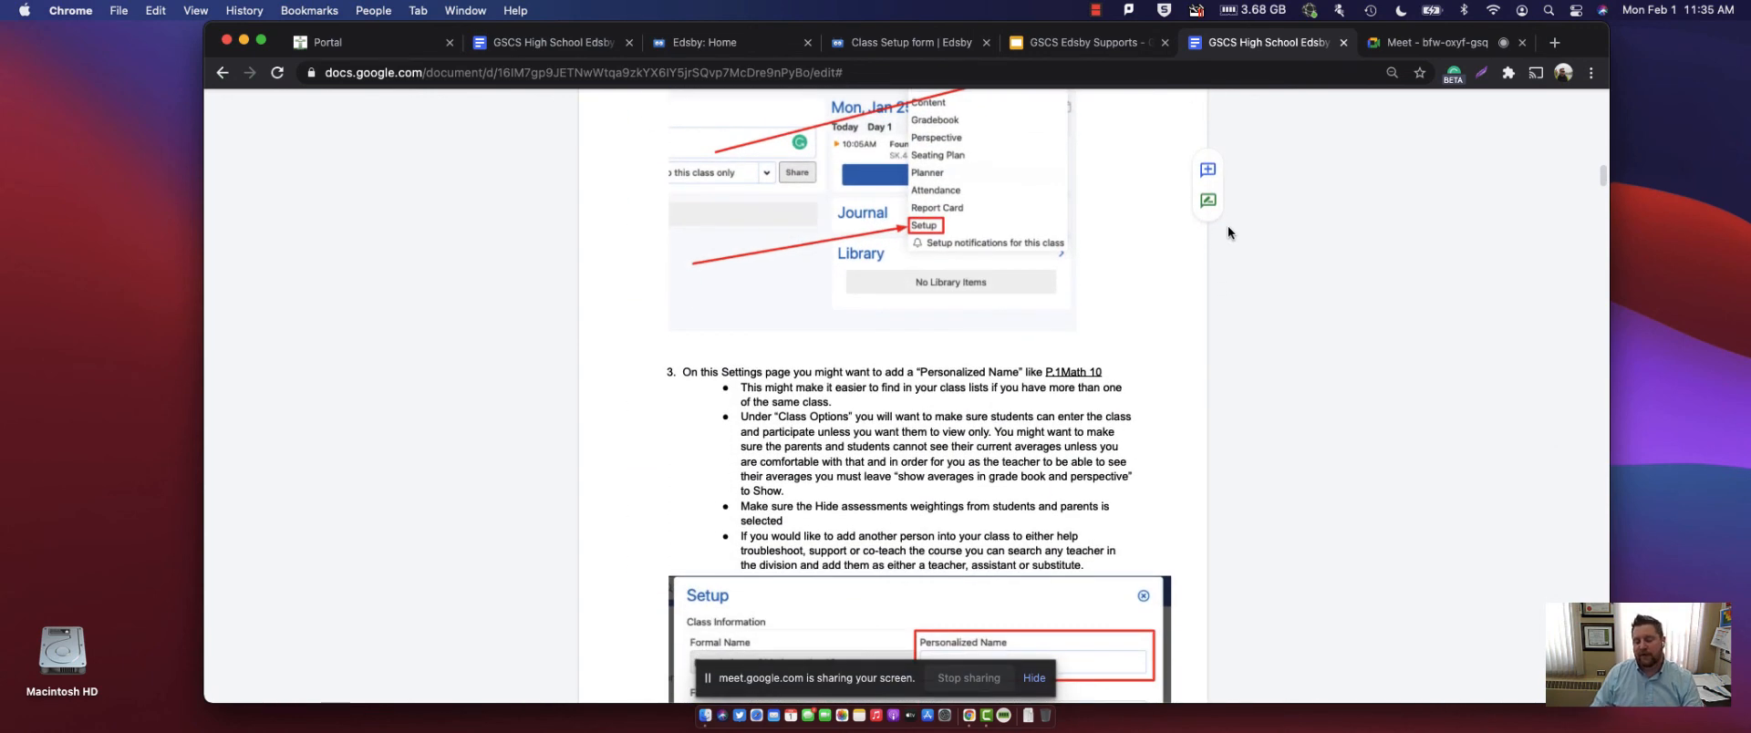
{"action": "scroll", "coordinate": [1221, 232], "scroll_direction": "down", "scroll_amount": 8}
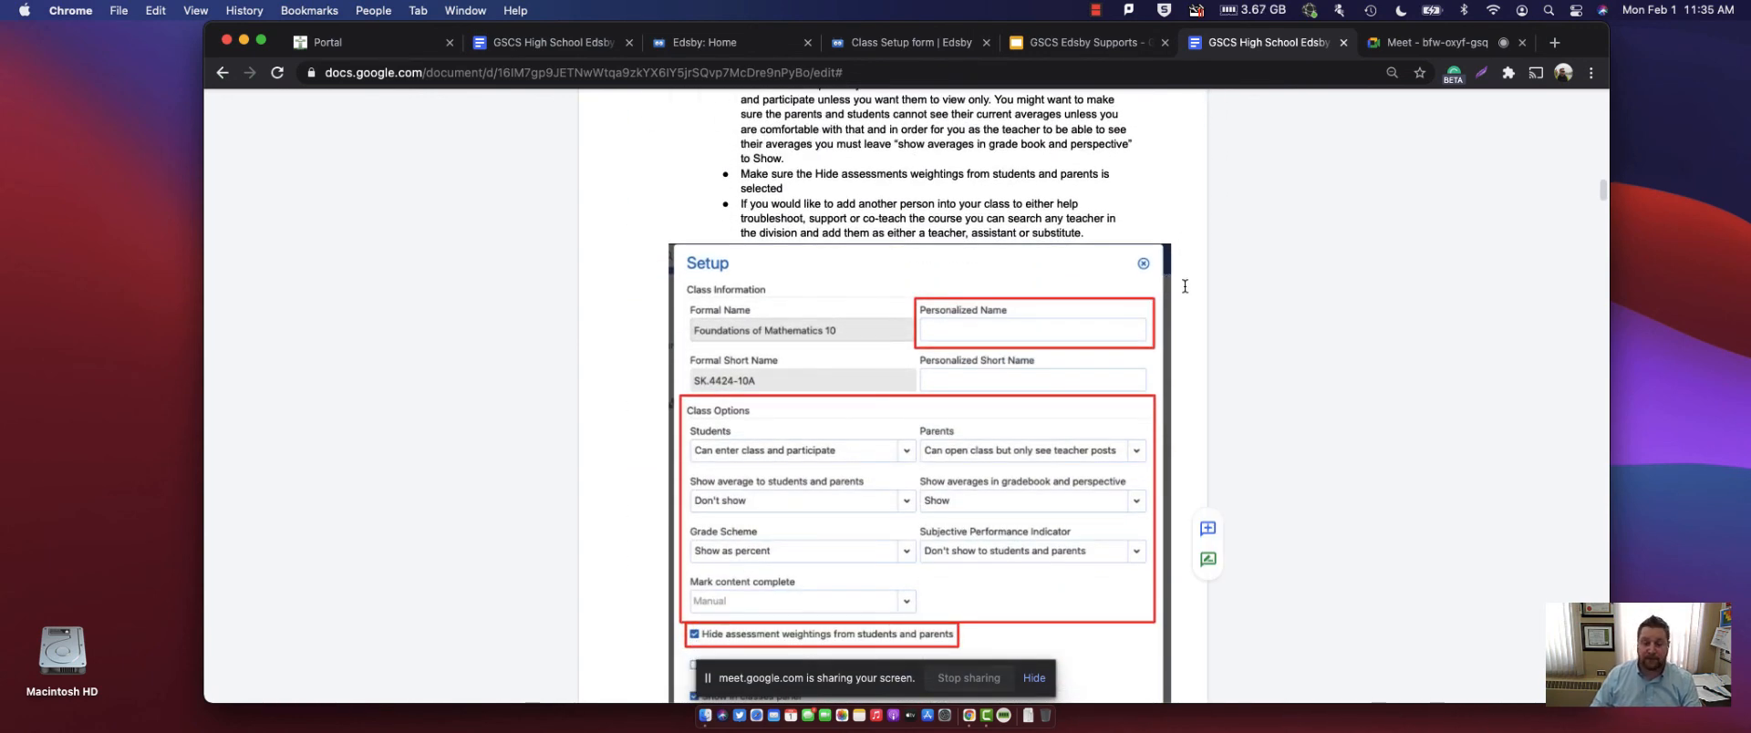
{"action": "scroll", "coordinate": [1184, 286], "scroll_direction": "down", "scroll_amount": 20}
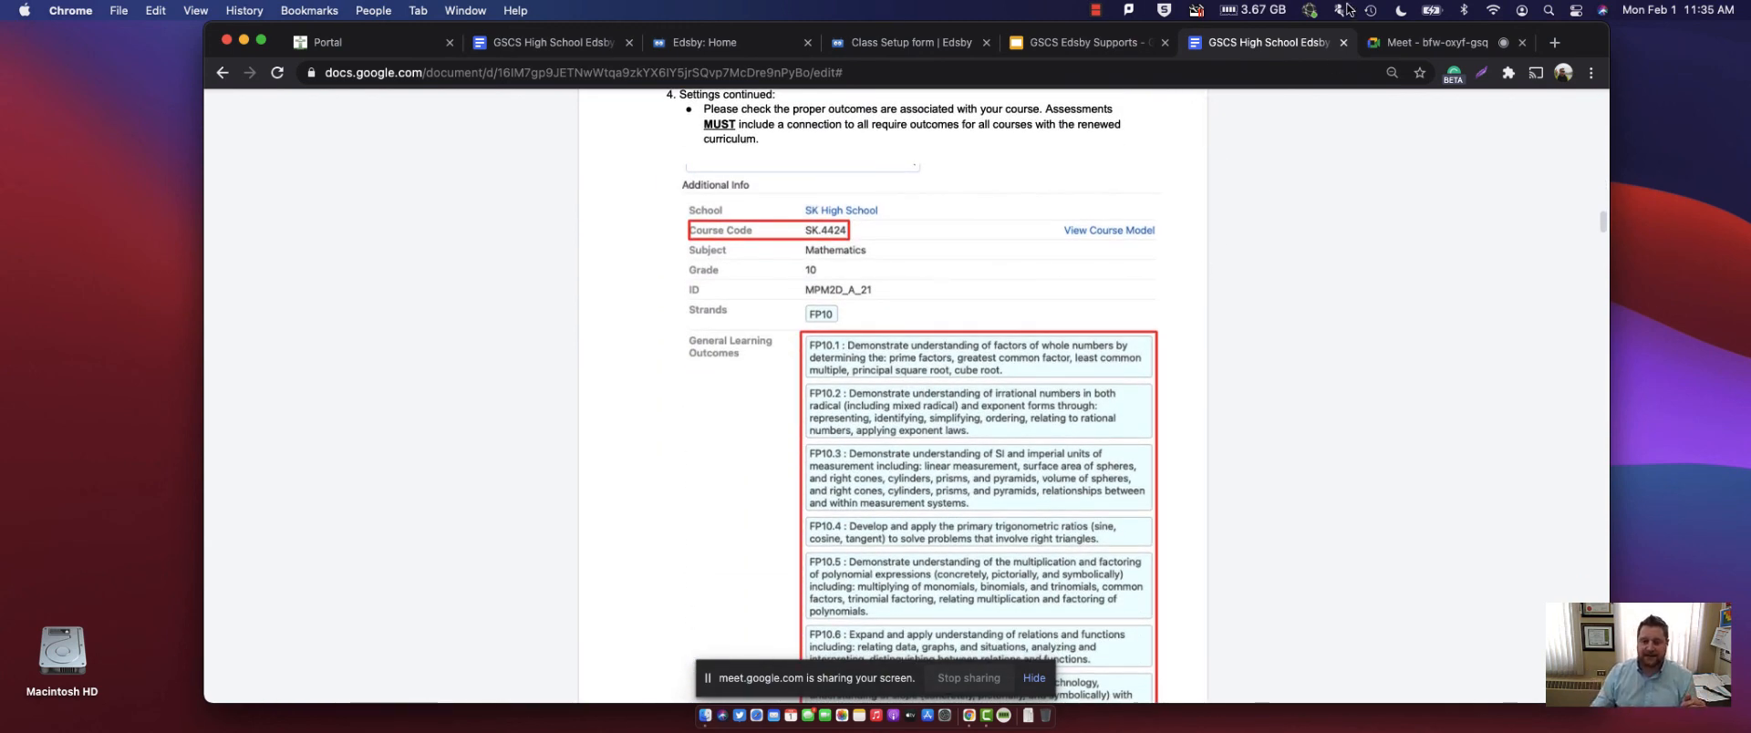
- Switch to the Google Meet call and hide the screen-sharing notice
{"action": "left_click", "coordinate": [1404, 45]}
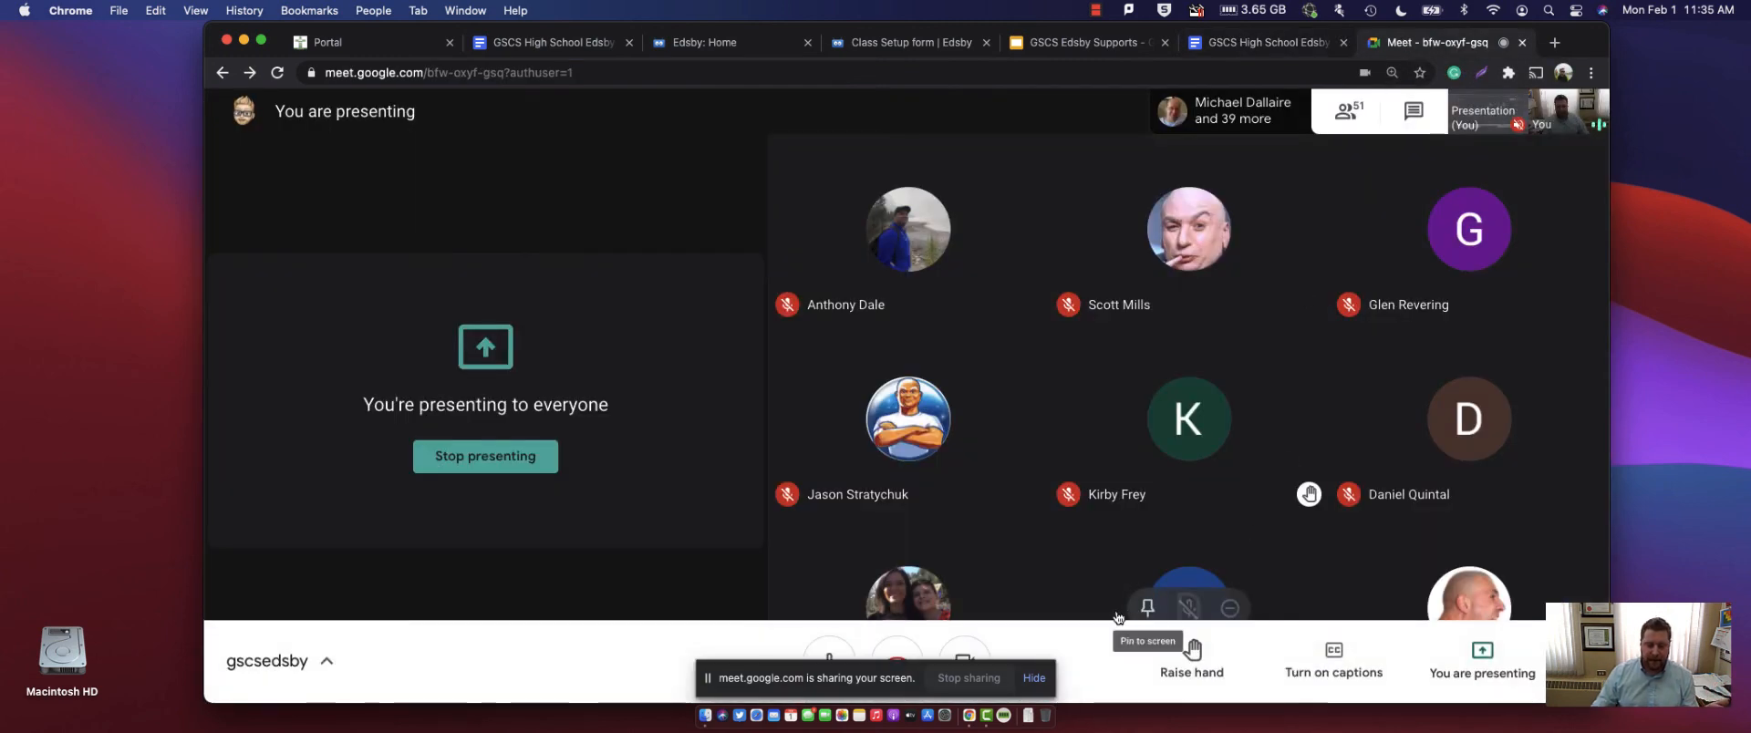
{"action": "left_click", "coordinate": [974, 677]}
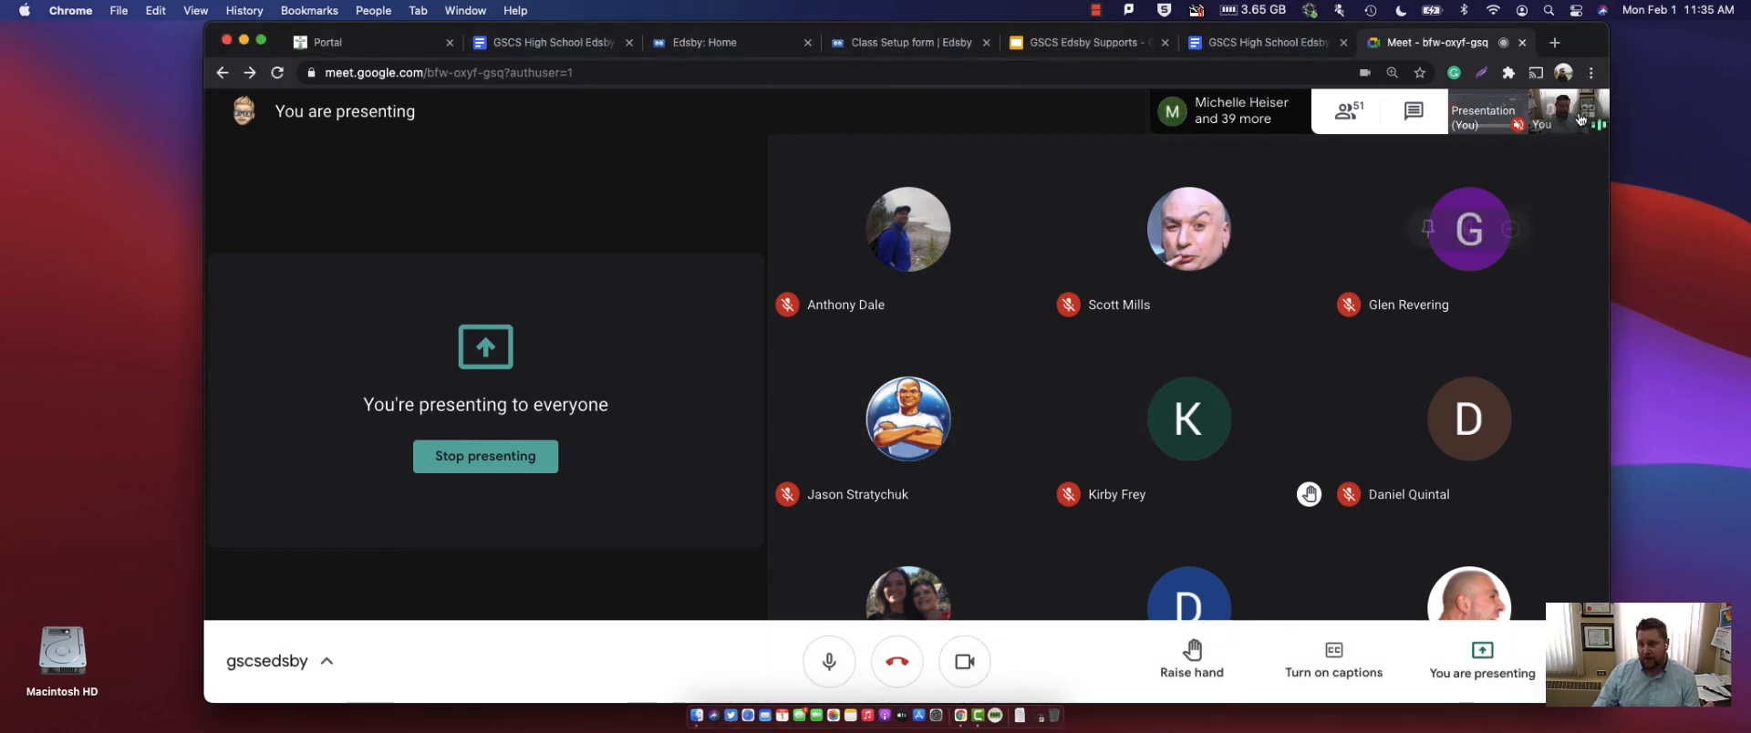
{"action": "mouse_move", "coordinate": [1578, 116]}
{"action": "mouse_move", "coordinate": [1415, 244]}
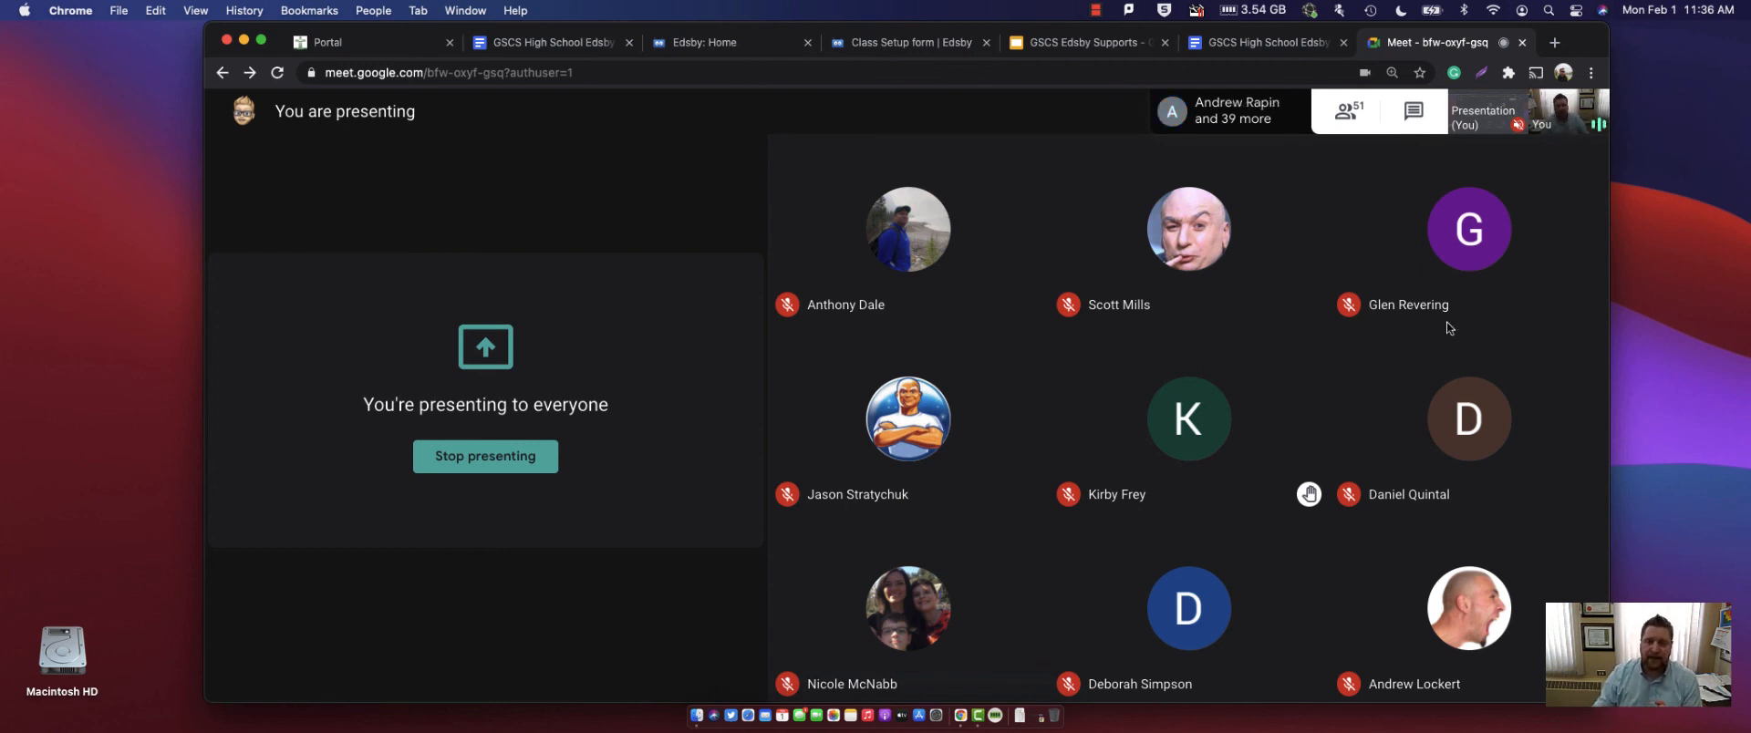
- Switch to the GSCS Portal and open the Edsby Resources tile
{"action": "left_click", "coordinate": [683, 44]}
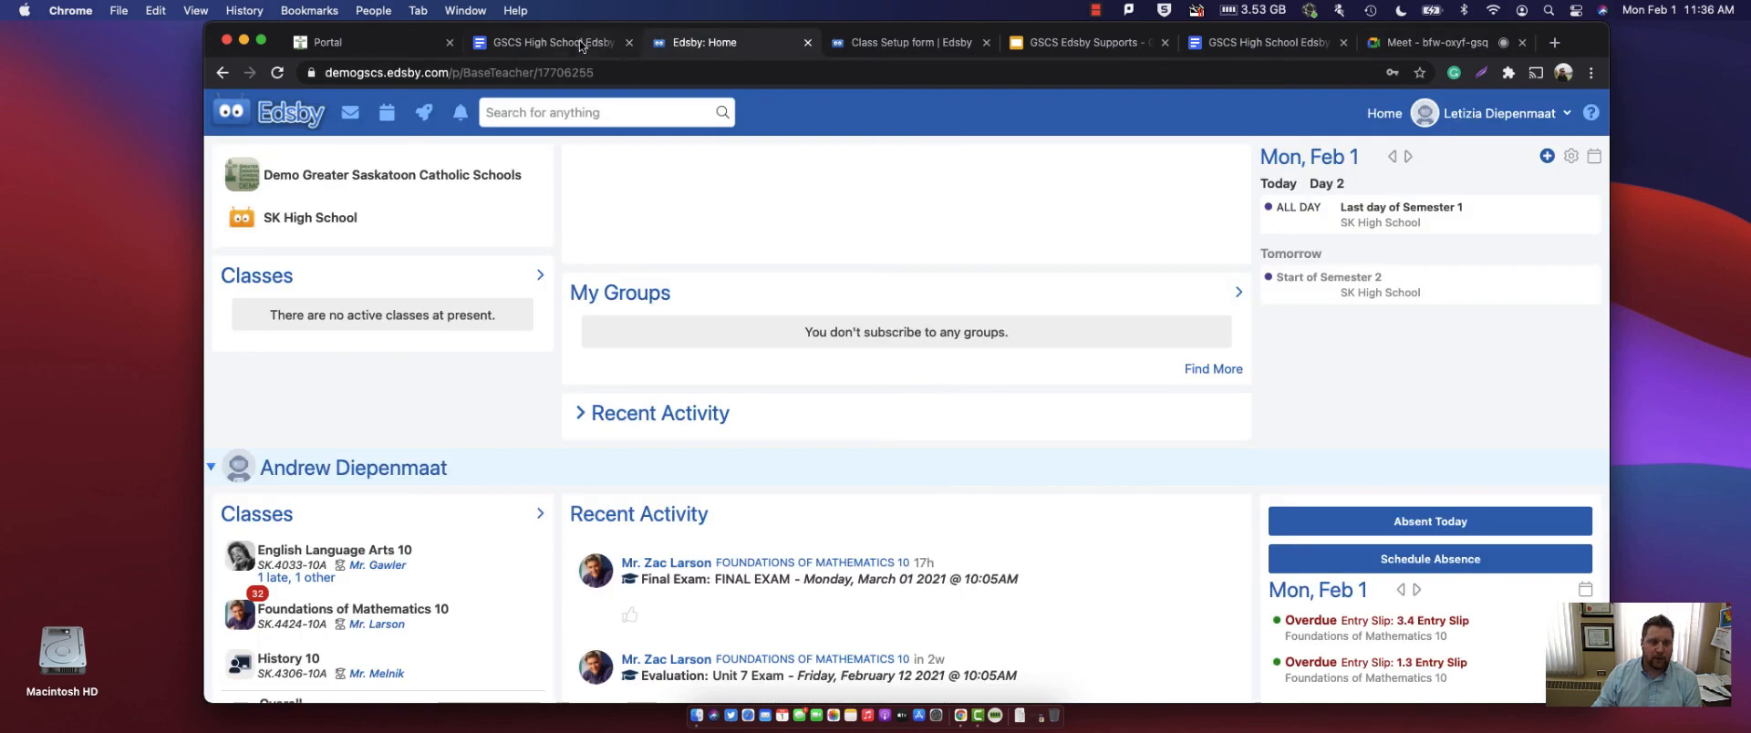
{"action": "left_click", "coordinate": [538, 45]}
{"action": "left_click", "coordinate": [402, 50]}
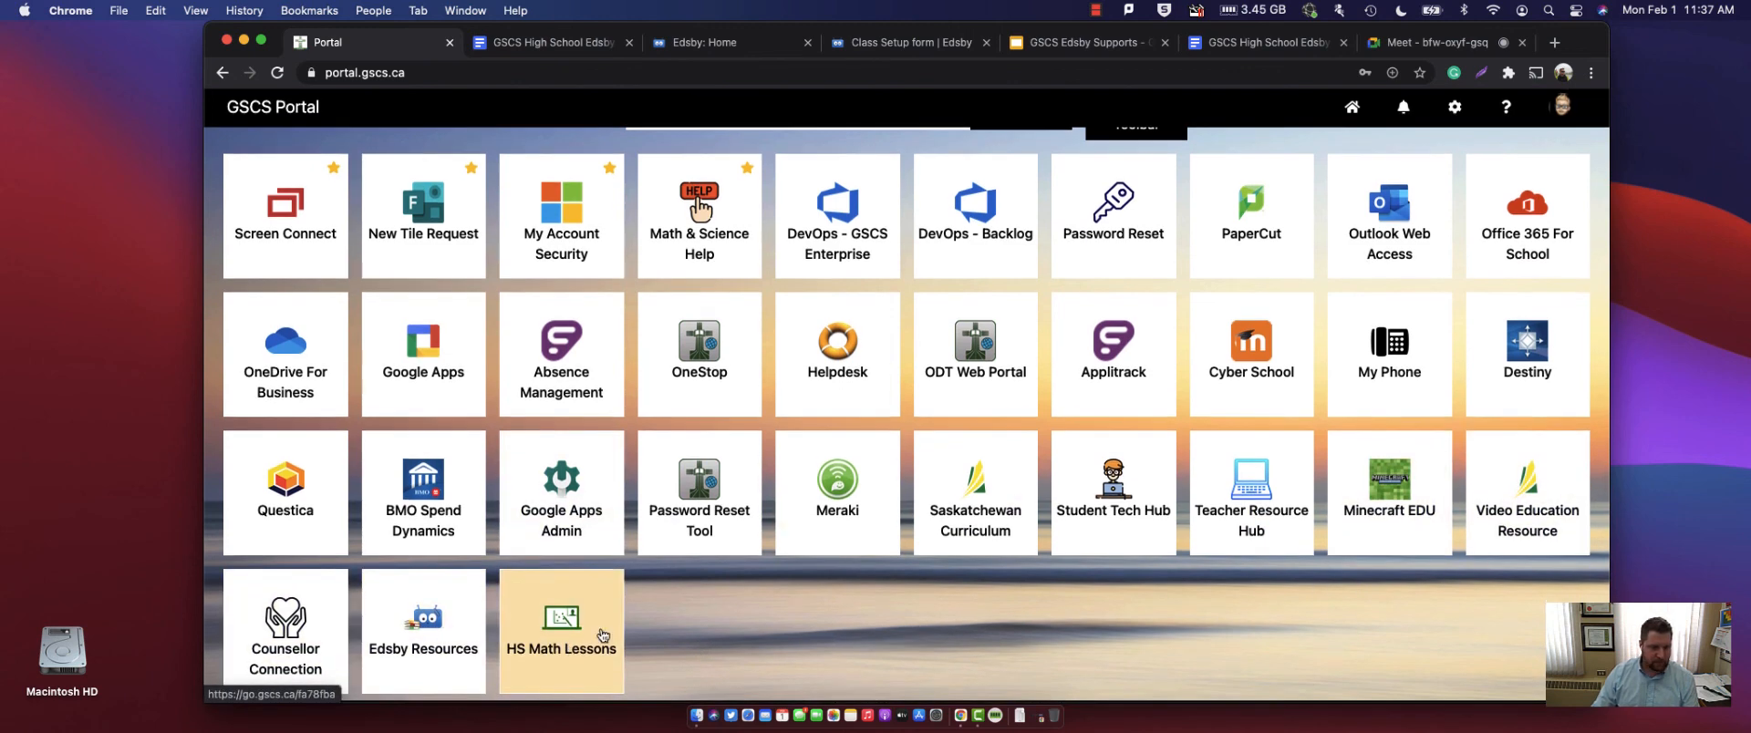
{"action": "scroll", "coordinate": [1418, 618], "scroll_direction": "up", "scroll_amount": 1}
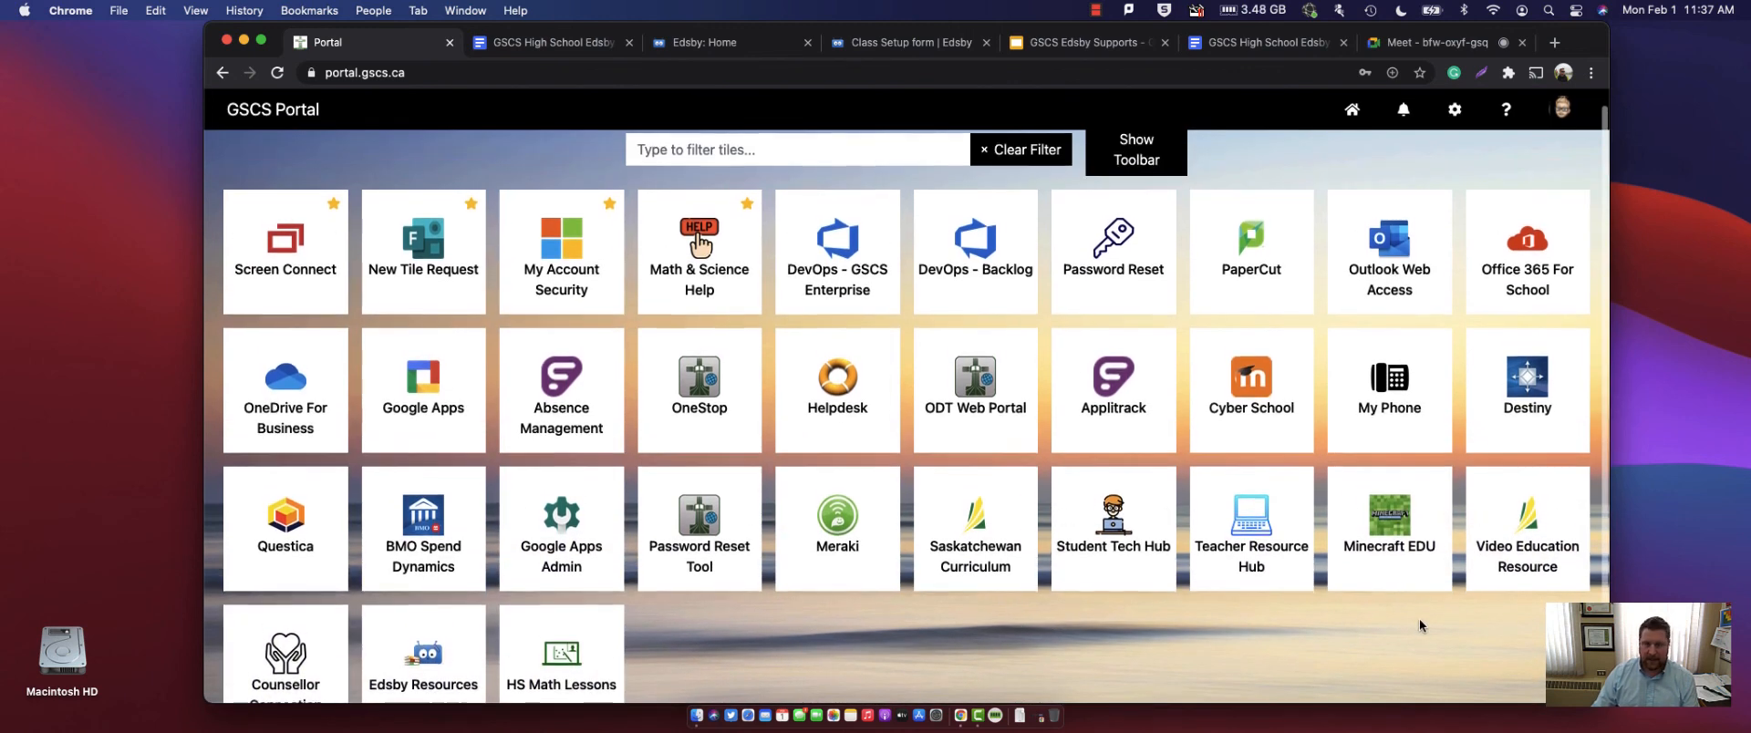
{"action": "scroll", "coordinate": [1419, 619], "scroll_direction": "down", "scroll_amount": 1}
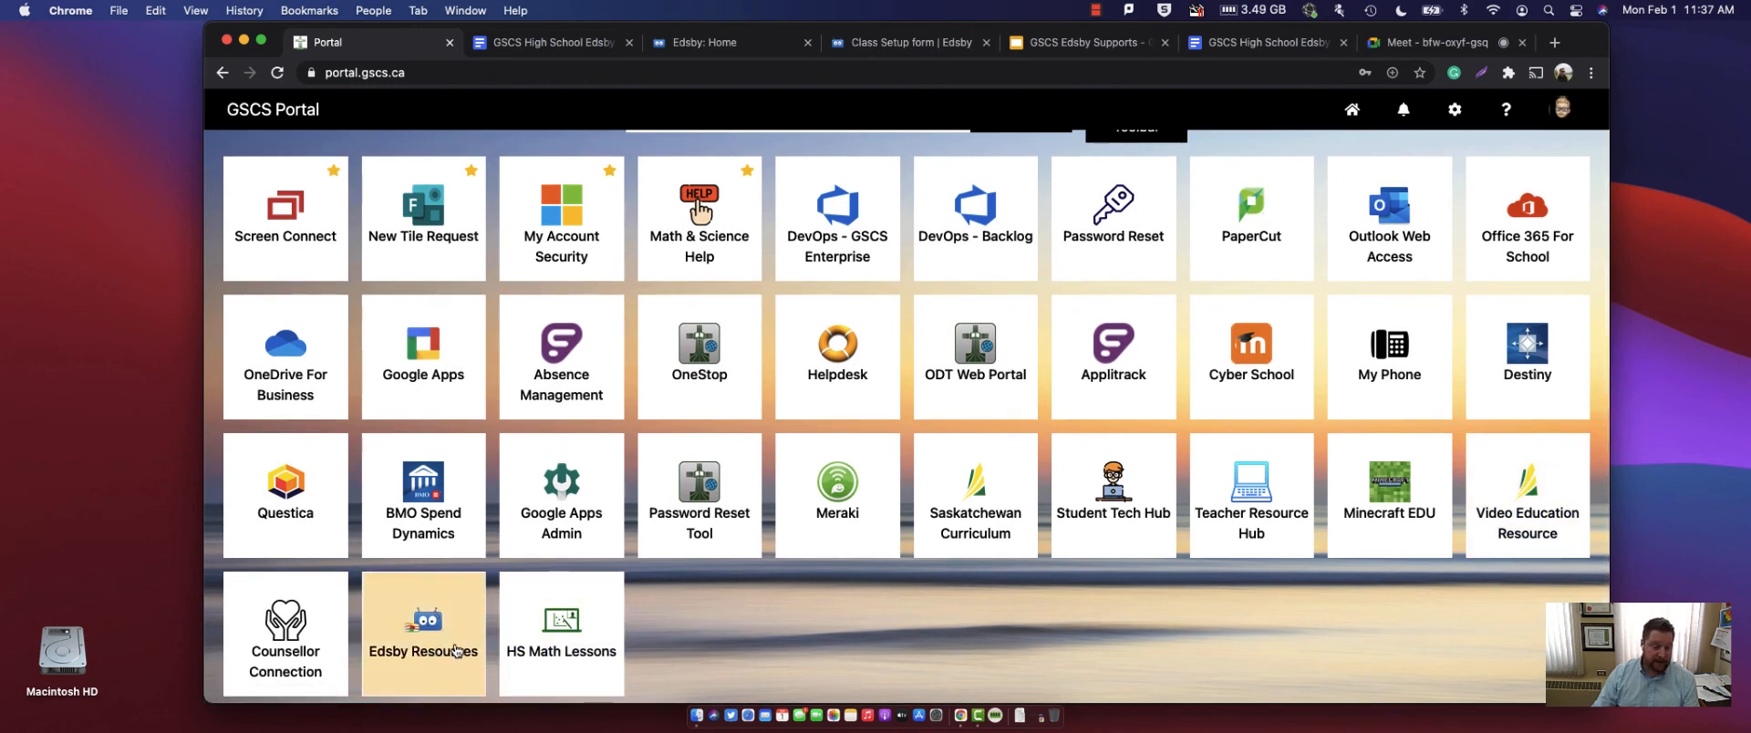
{"action": "left_click", "coordinate": [427, 651]}
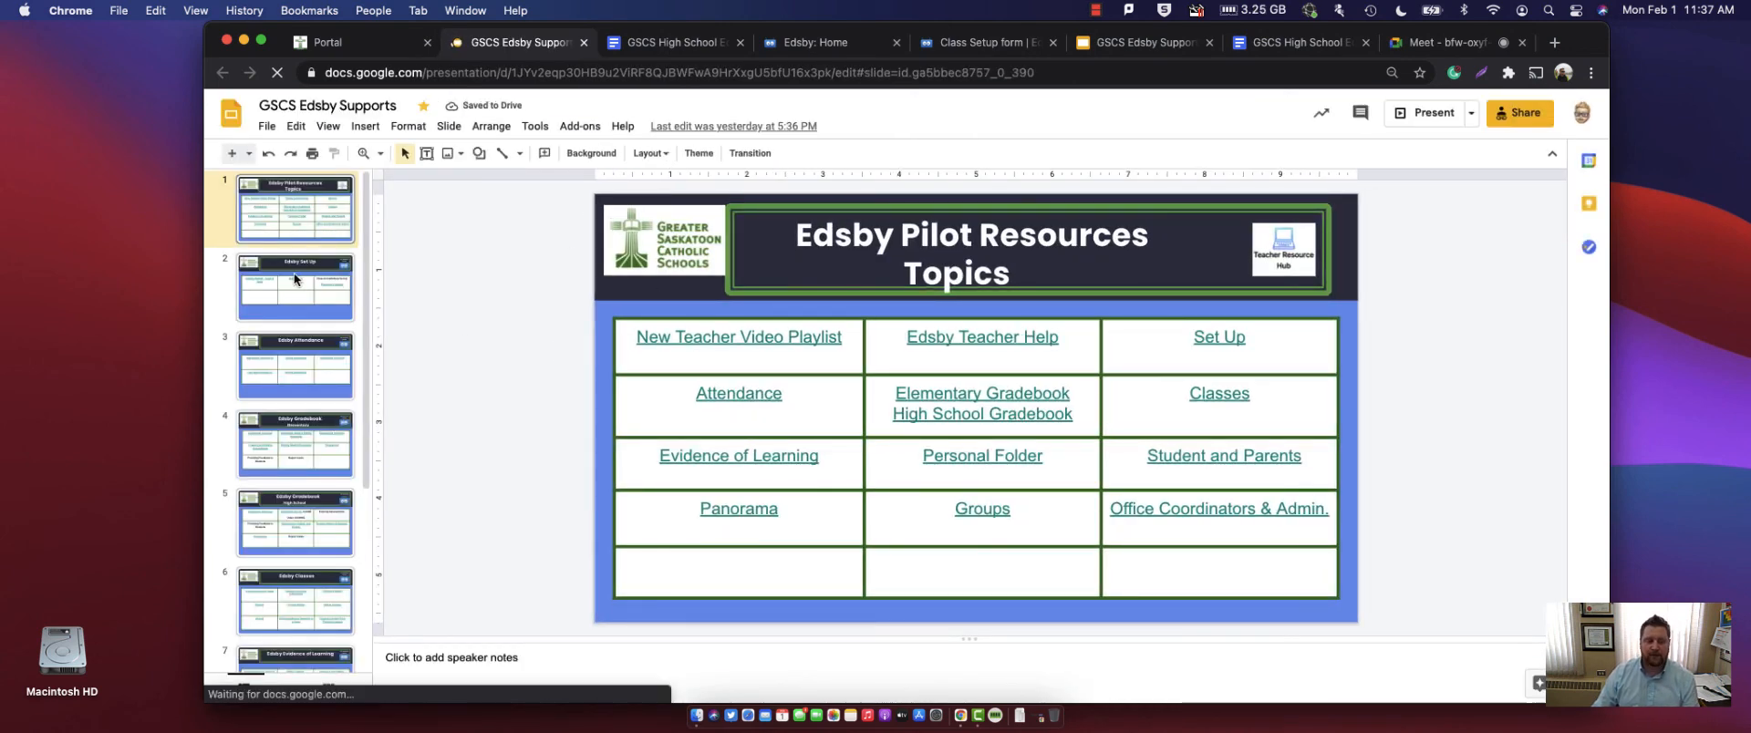
- Look over the Edsby Pilot Resources slides, then open the linked New Teacher Video Playlist and view its Edsby Overview video section
{"action": "scroll", "coordinate": [292, 272], "scroll_direction": "down", "scroll_amount": 1}
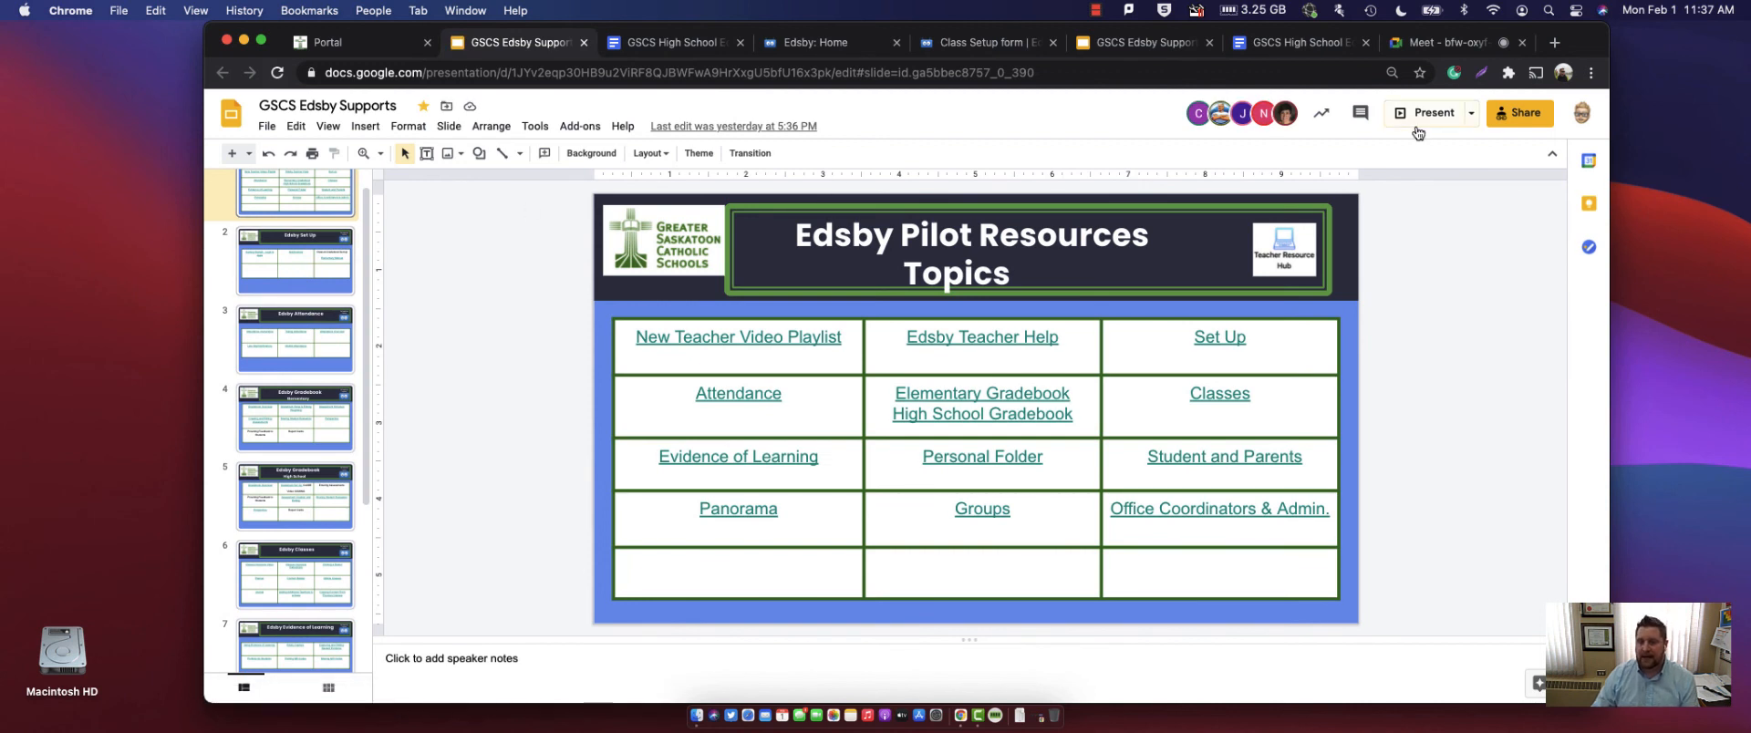
{"action": "mouse_move", "coordinate": [1286, 123]}
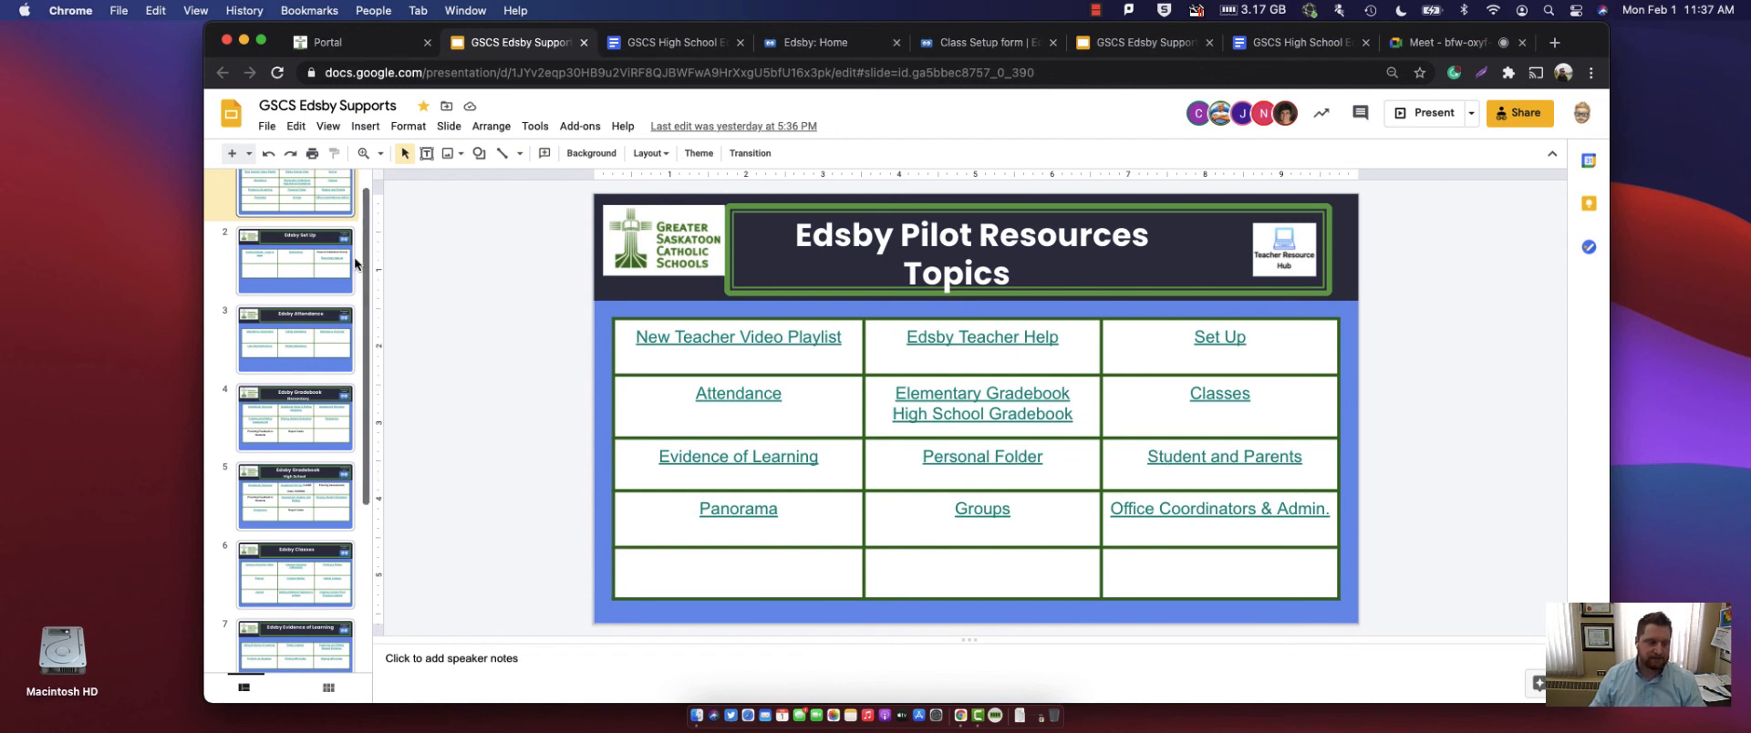
{"action": "scroll", "coordinate": [365, 273], "scroll_direction": "up", "scroll_amount": 2}
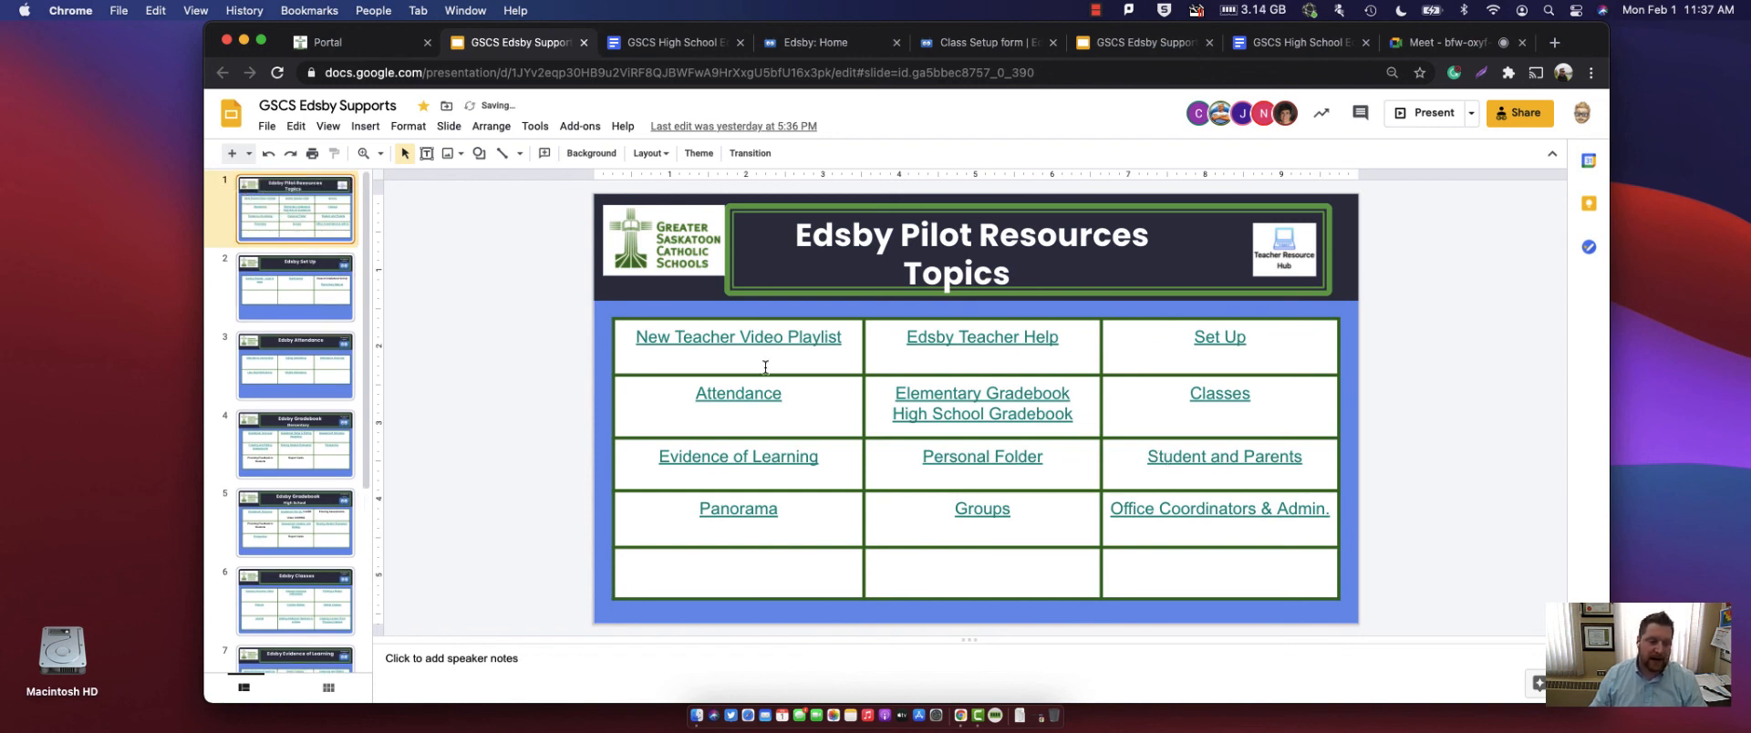
{"action": "left_click", "coordinate": [733, 342]}
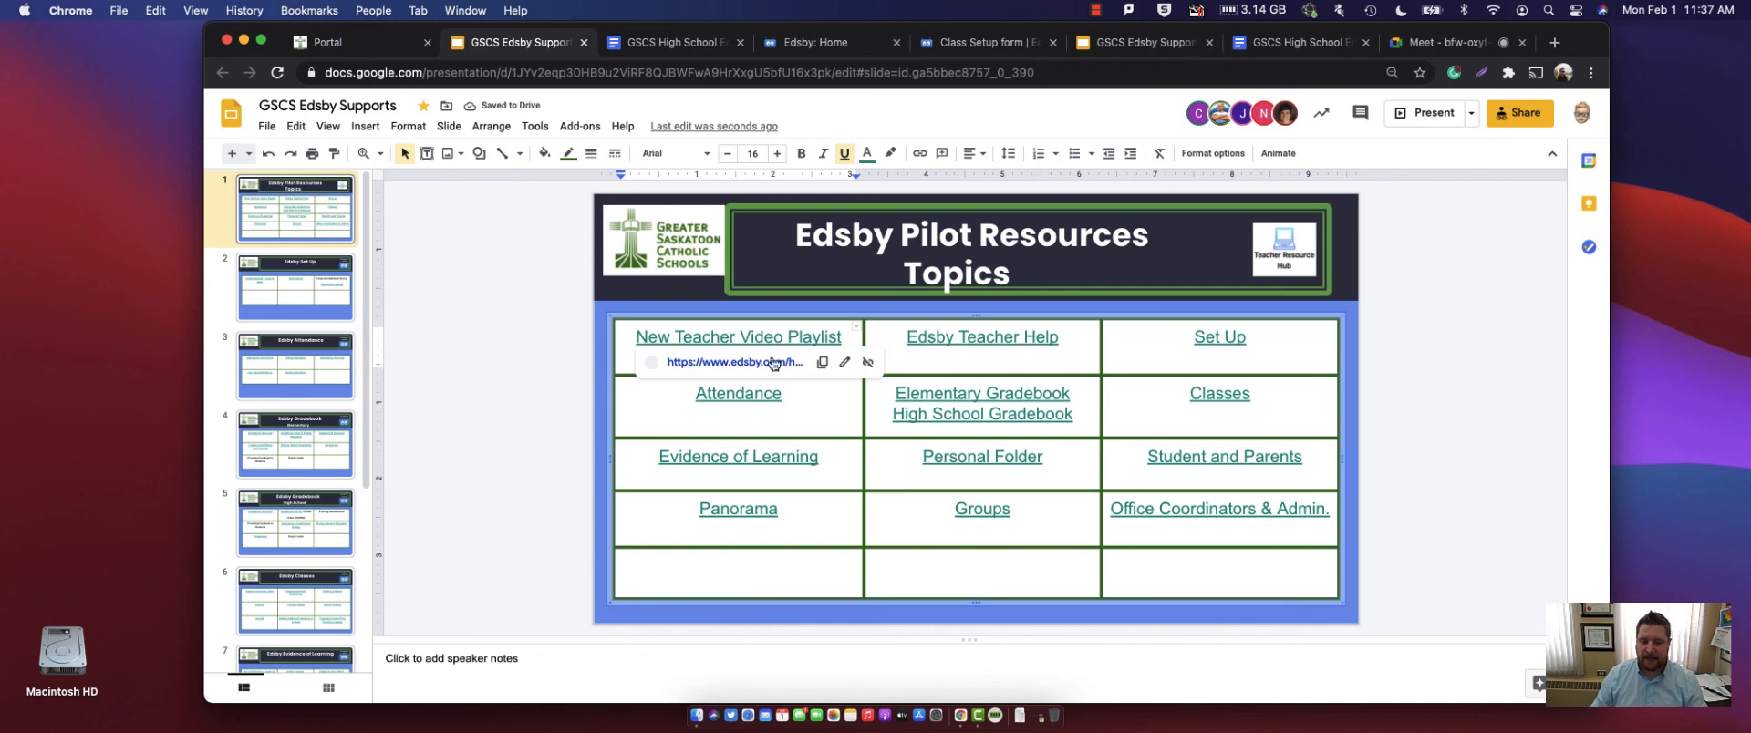
{"action": "left_click", "coordinate": [769, 359]}
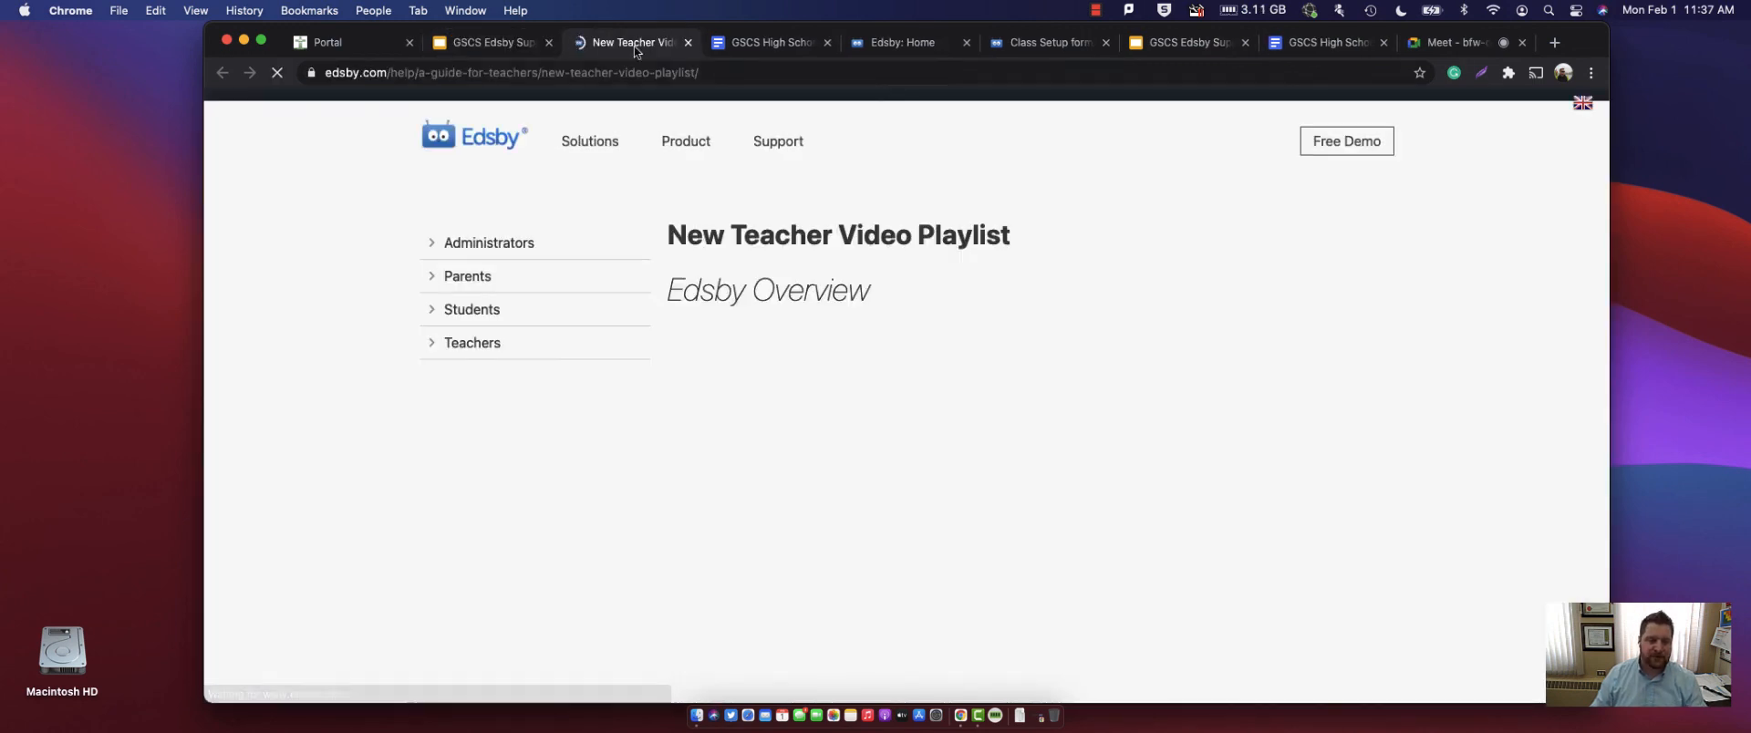
{"action": "scroll", "coordinate": [1358, 433], "scroll_direction": "down", "scroll_amount": 3}
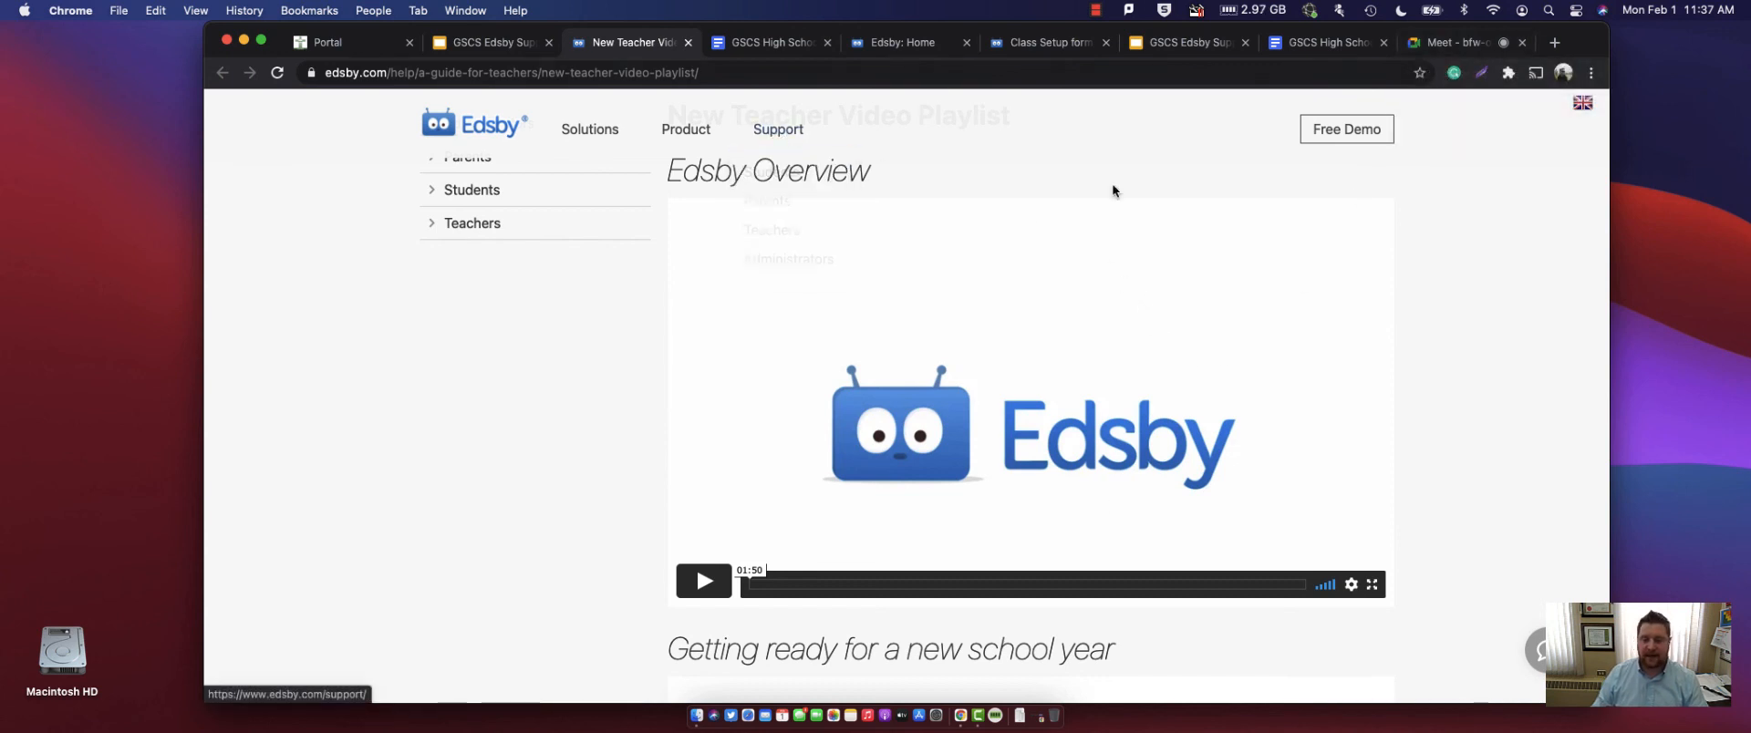
- Return to the Google Meet call and check its presenting options
{"action": "left_click", "coordinate": [1431, 44]}
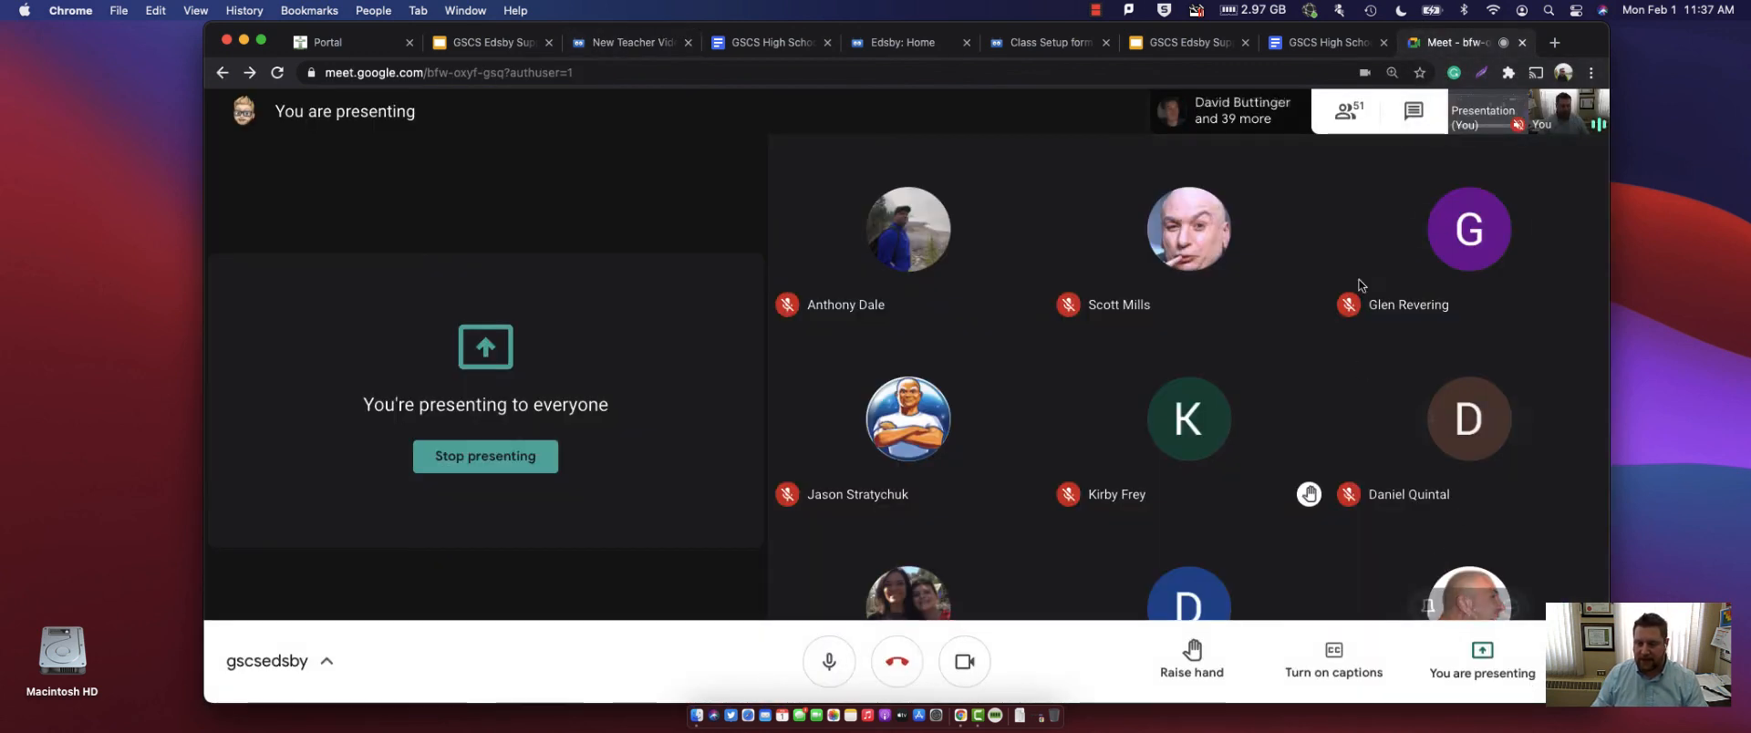
{"action": "left_click", "coordinate": [1493, 660]}
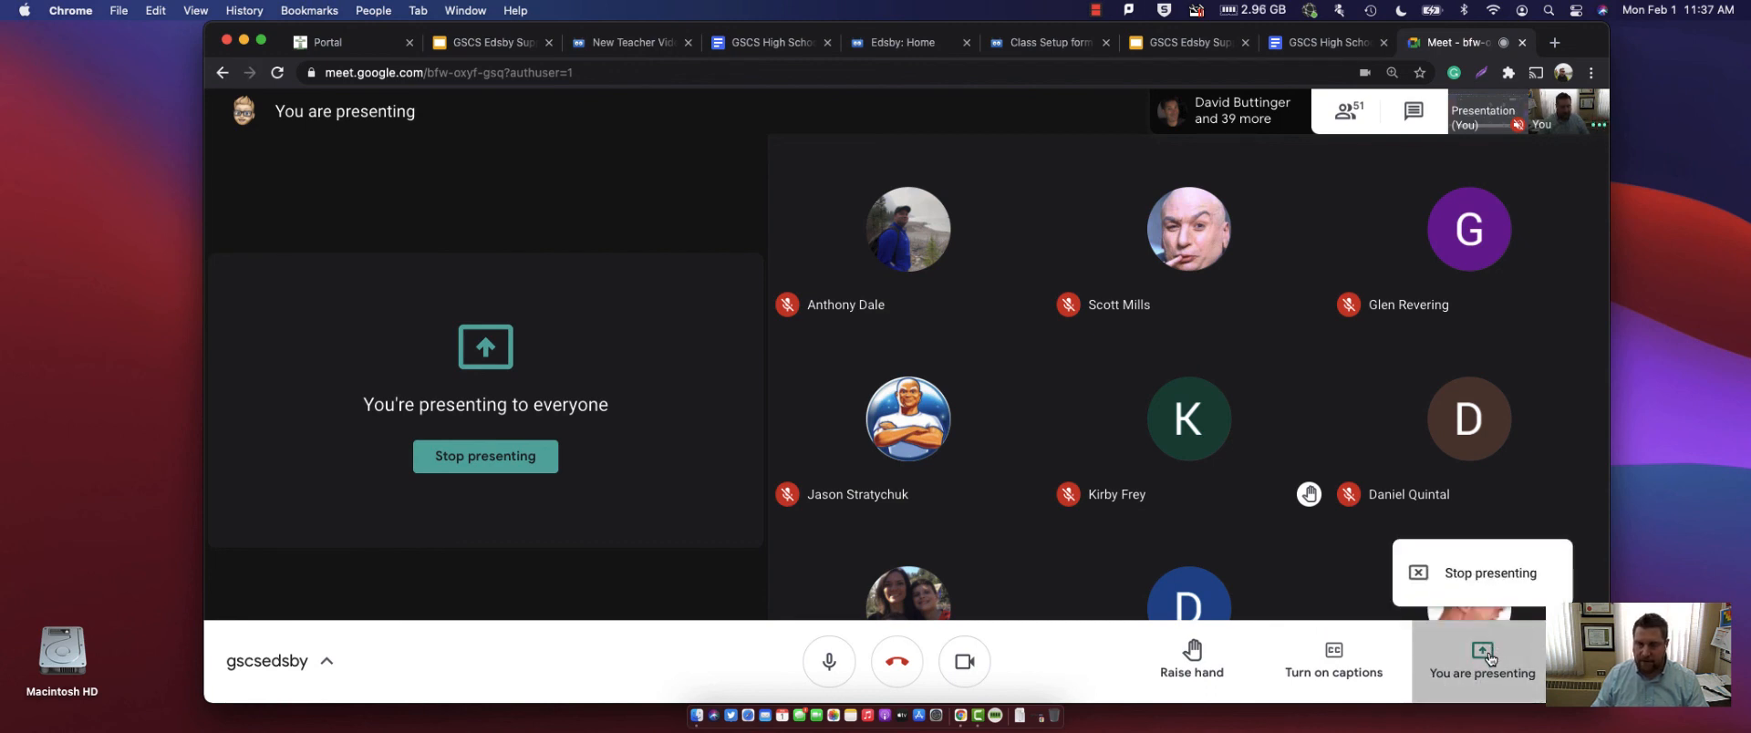
{"action": "left_click", "coordinate": [1489, 658]}
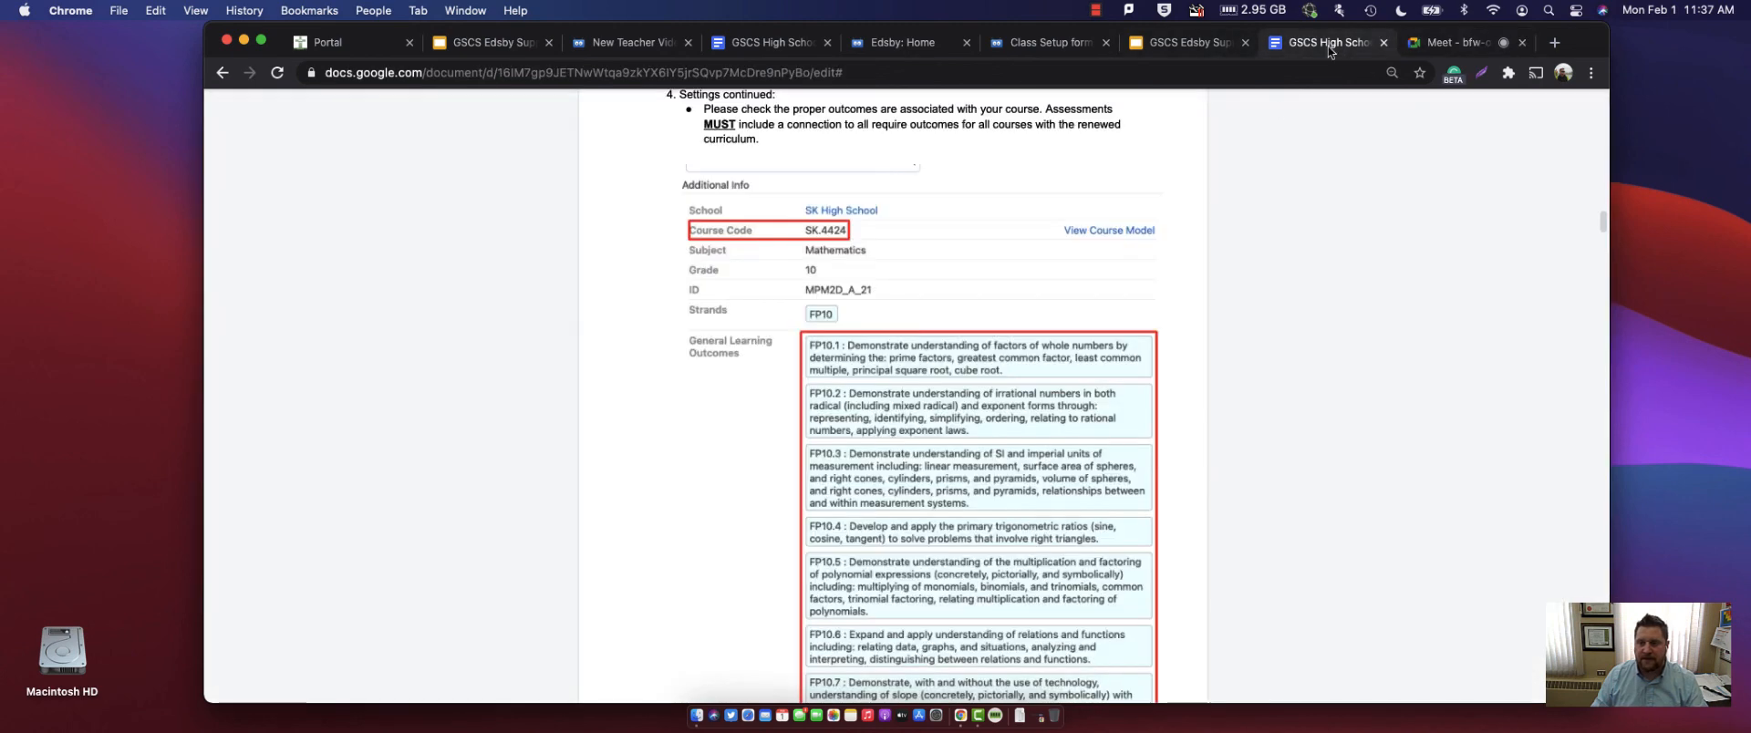
- Show the teacher guide's learning outcomes and its class weighting section in the other copy, then return to the Google Meet call
{"action": "left_click", "coordinate": [1326, 42]}
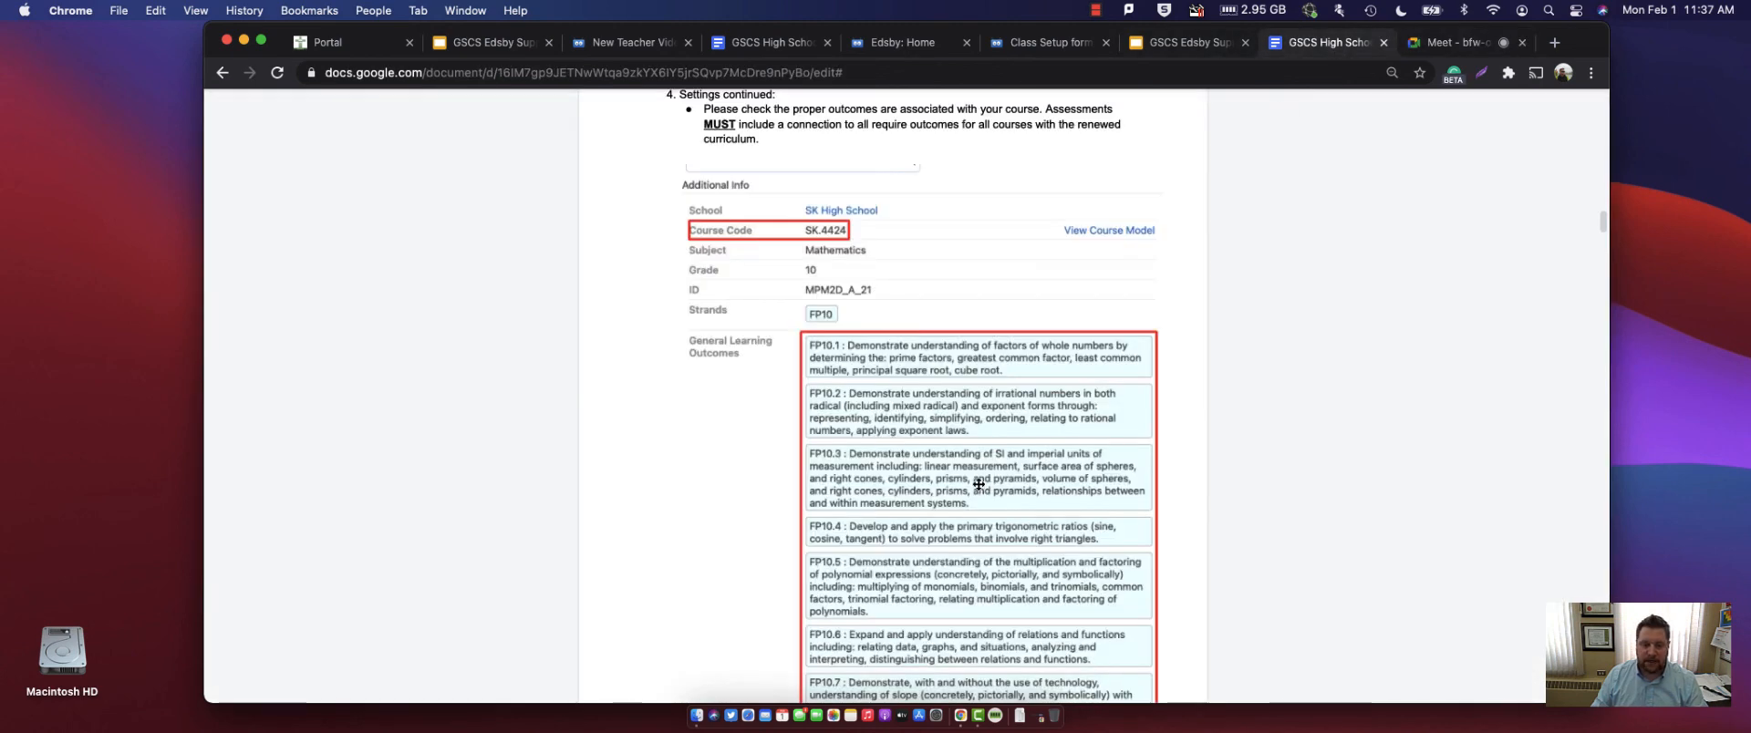
{"action": "left_click", "coordinate": [772, 44]}
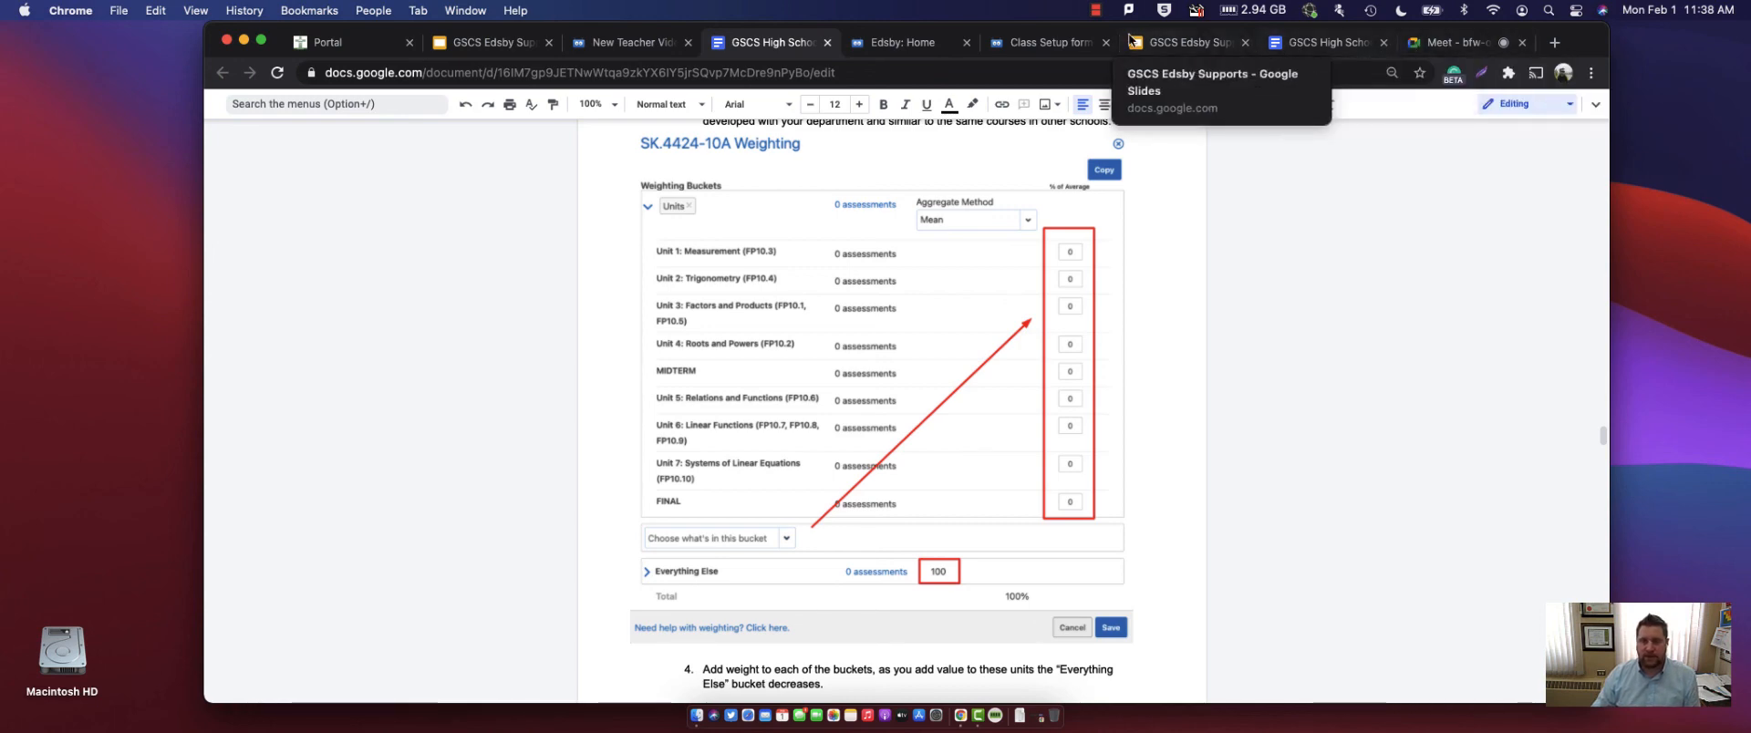
{"action": "left_click", "coordinate": [1465, 42]}
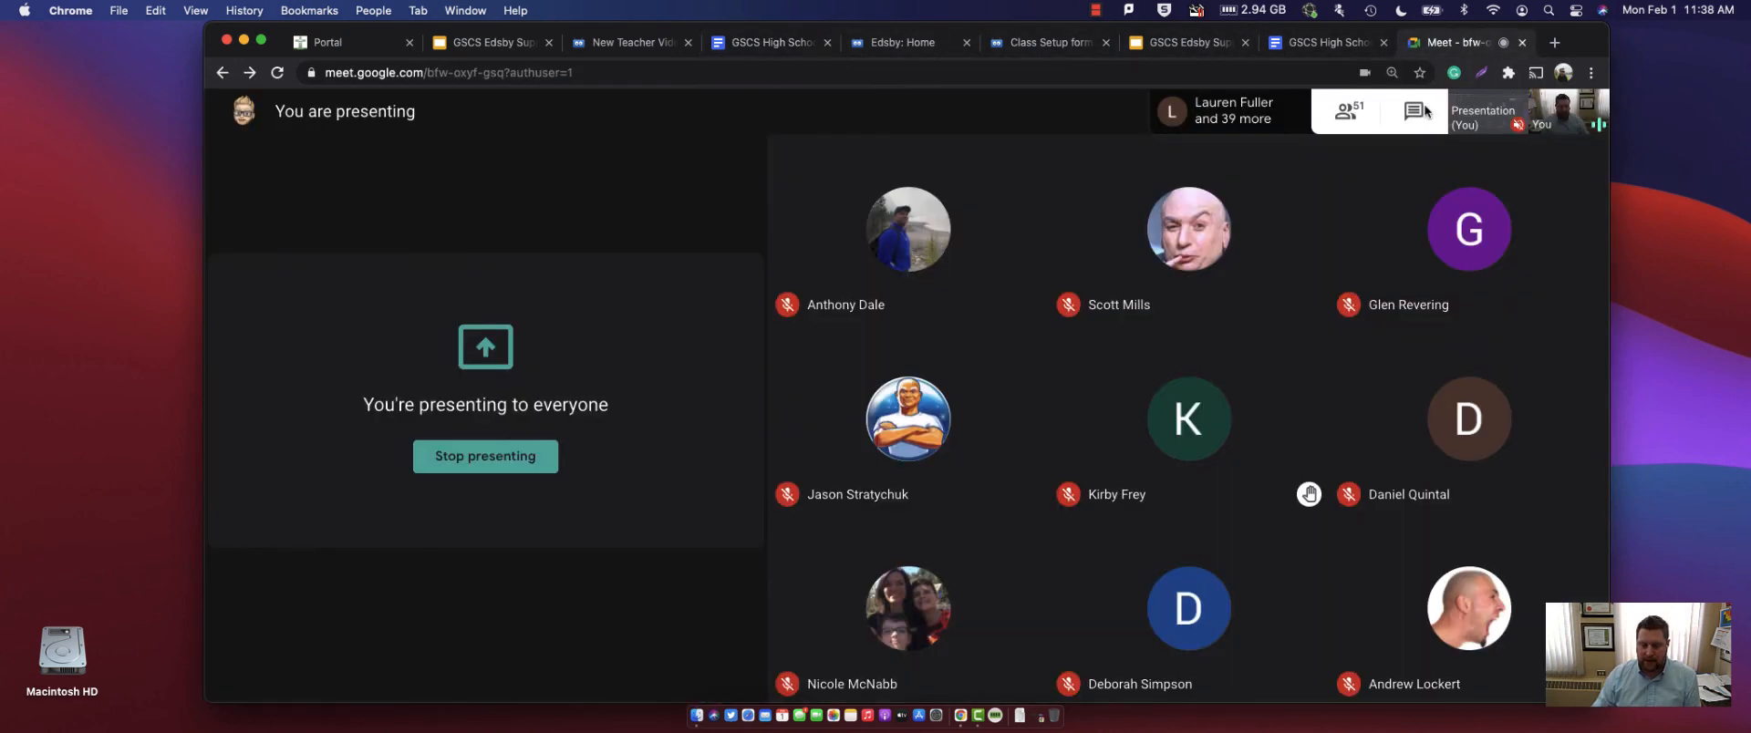
- Stop presenting the screen to everyone in the Meet call and open the meeting chat
{"action": "mouse_move", "coordinate": [1236, 691]}
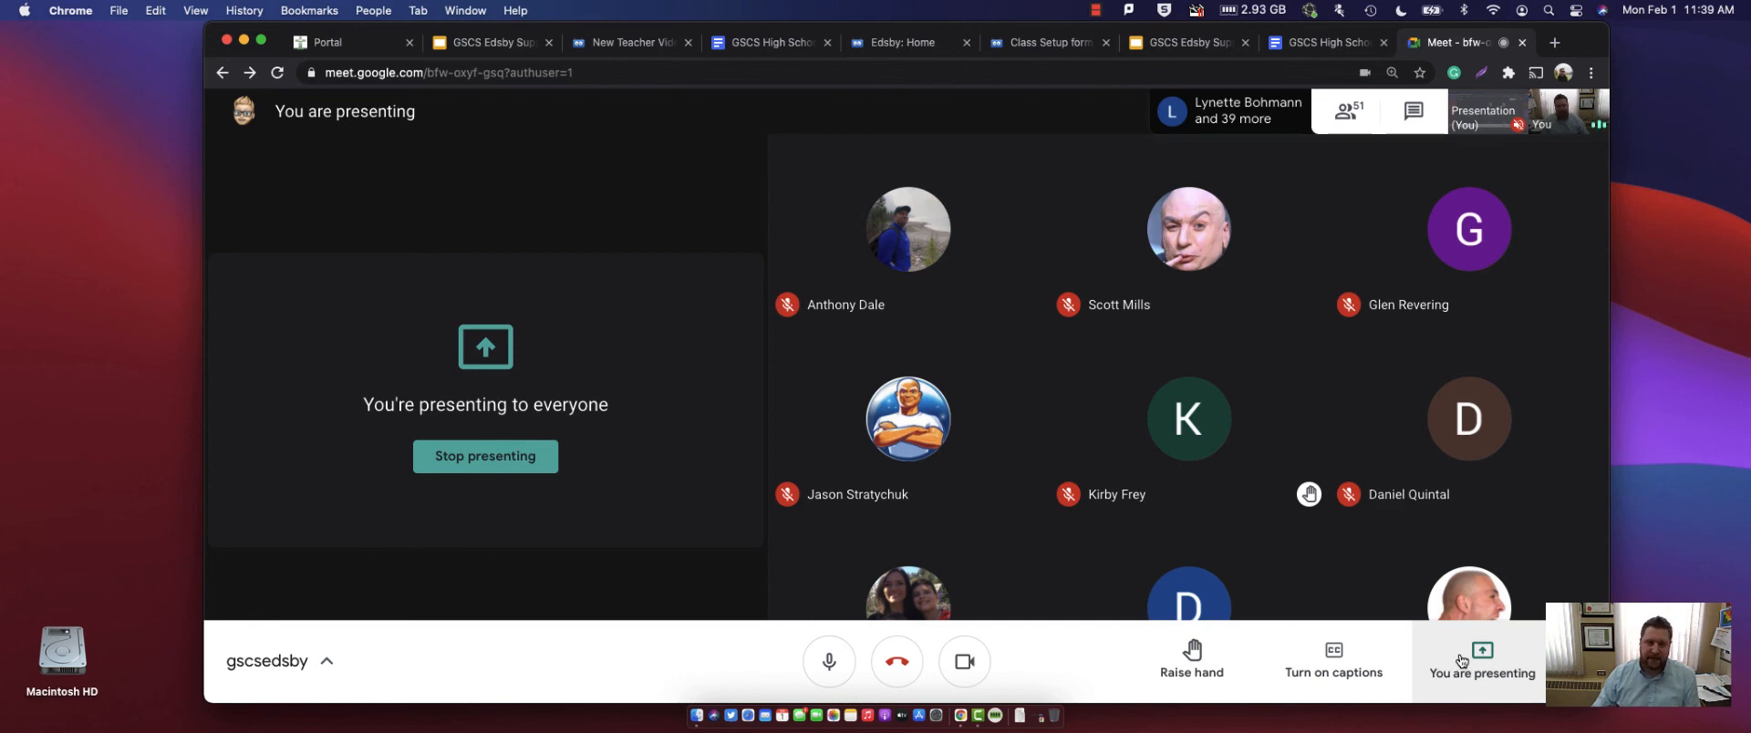
{"action": "left_click", "coordinate": [1462, 660]}
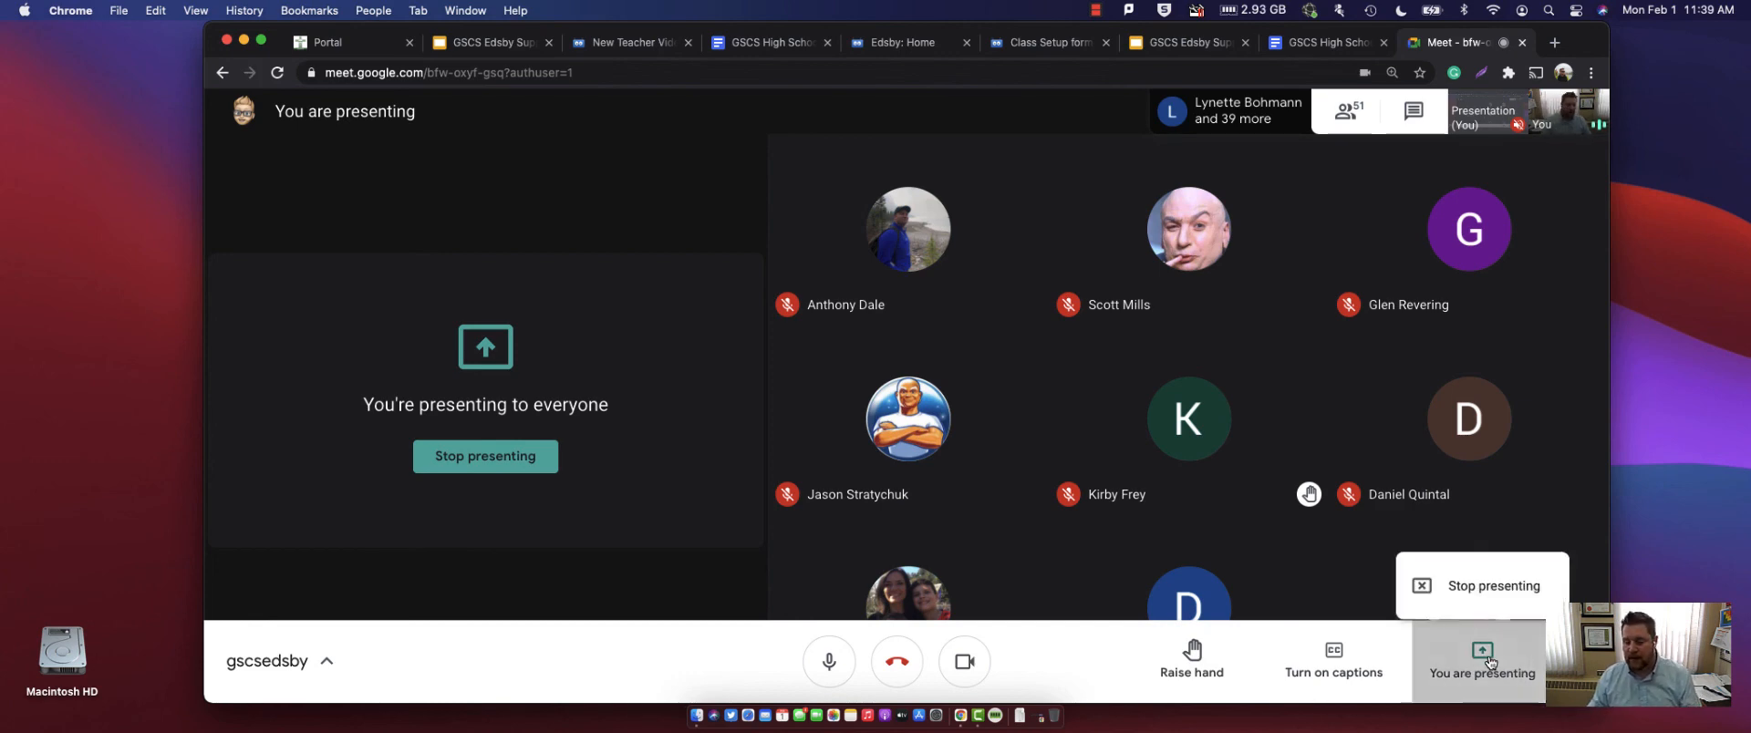
{"action": "left_click", "coordinate": [1496, 569]}
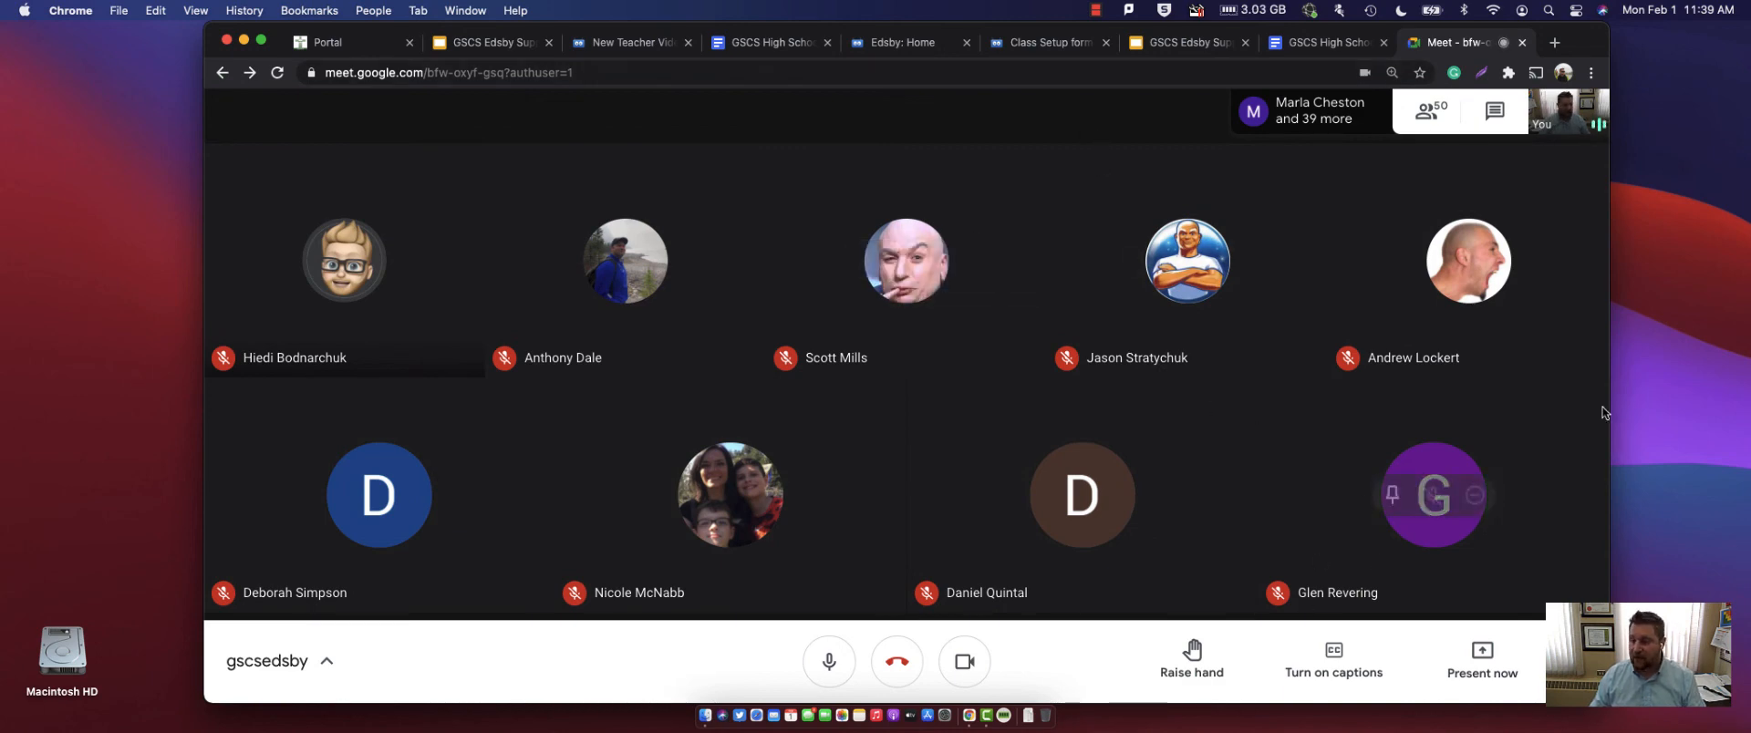
{"action": "left_click", "coordinate": [1494, 111]}
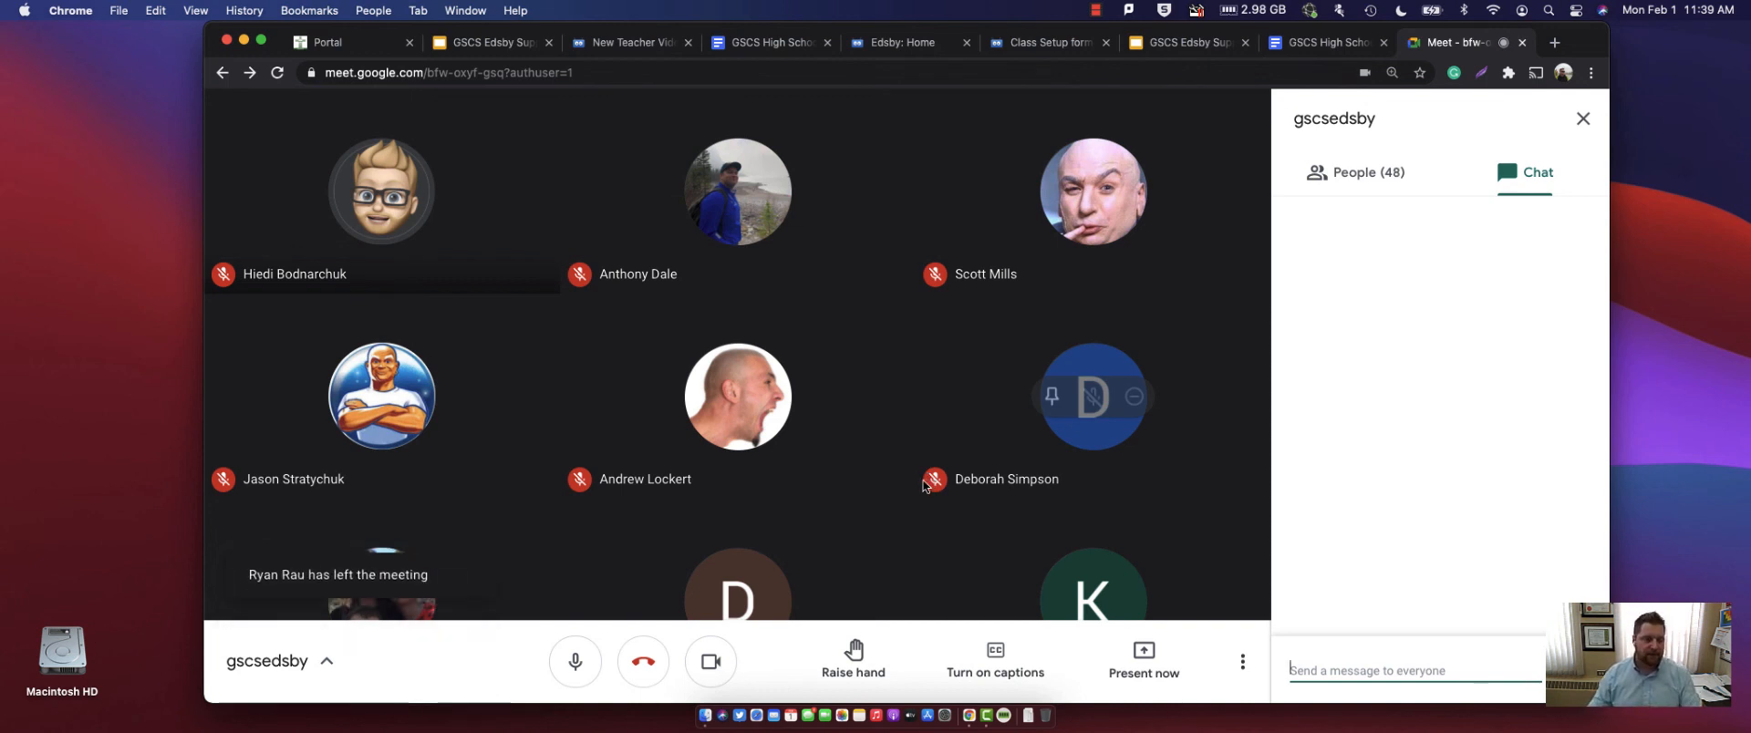
- Switch briefly to Camtasia 2020 and end the screen recording of the Meet session
{"action": "left_click", "coordinate": [988, 716]}
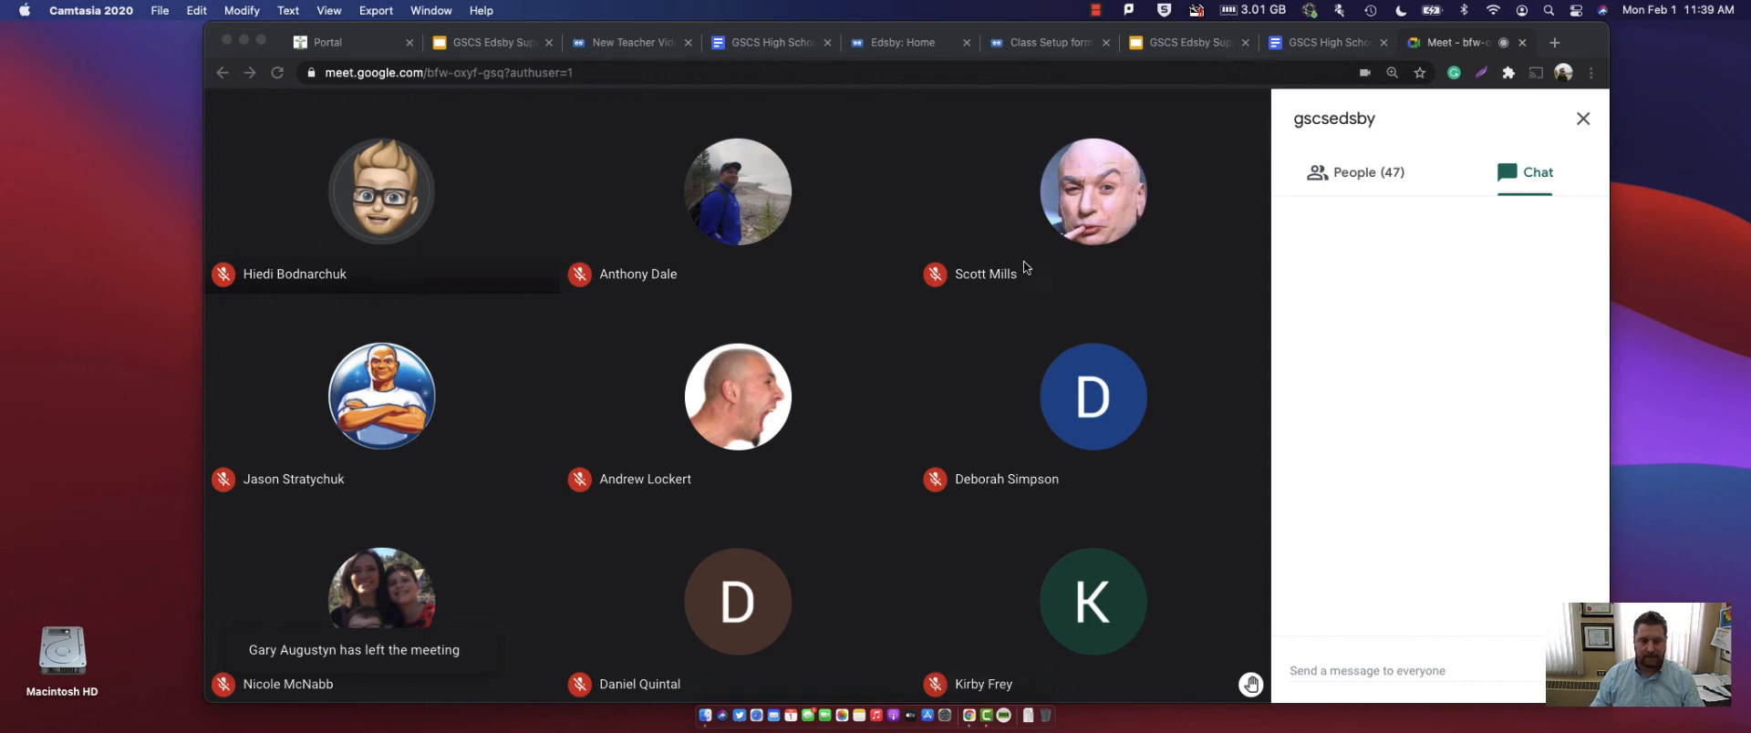
{"action": "left_click", "coordinate": [951, 196]}
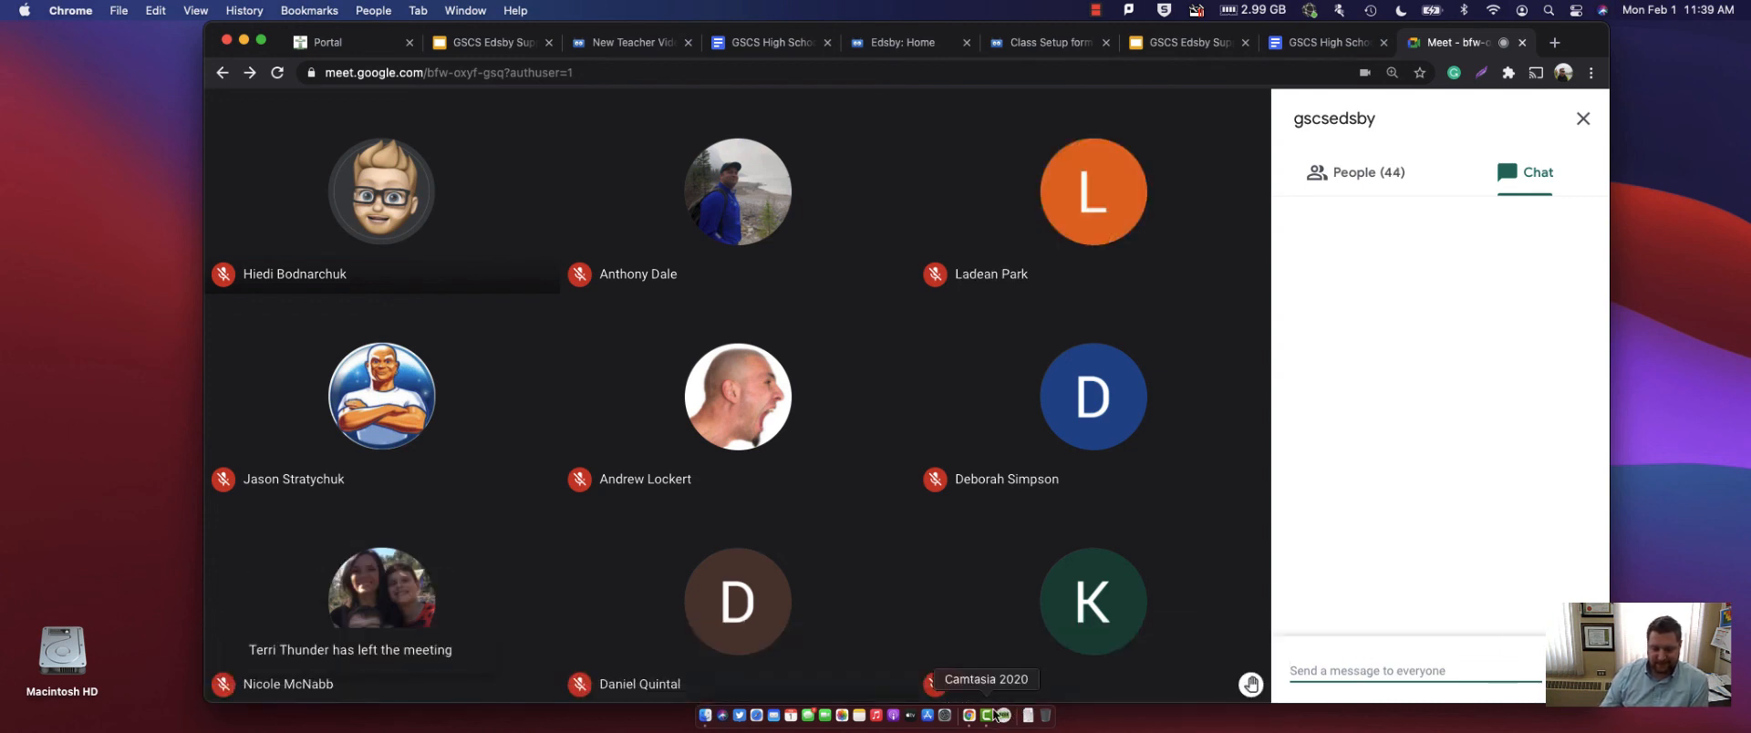
{"action": "left_click", "coordinate": [1098, 11]}
{"action": "left_click", "coordinate": [1105, 31]}
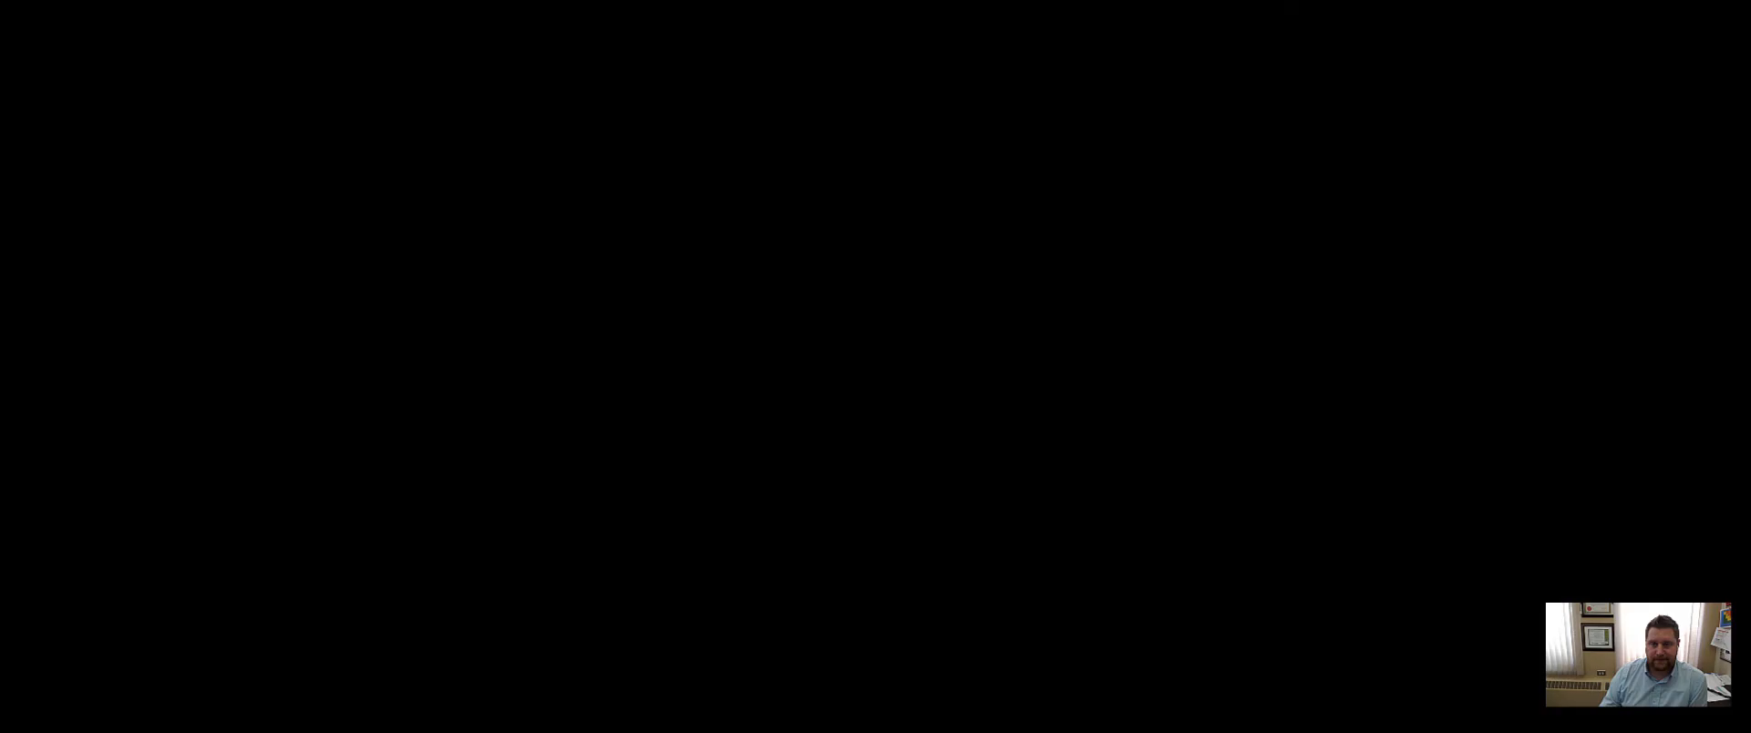